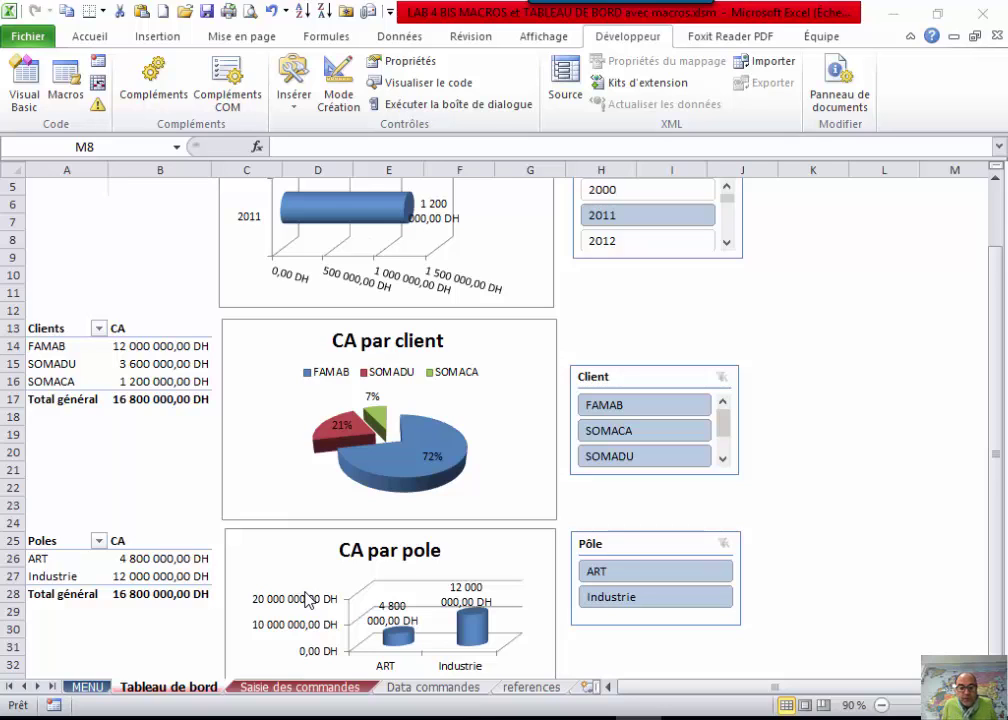
- On Data commandes, delete sample order rows 2–15 so only the header row remains
click(420, 688)
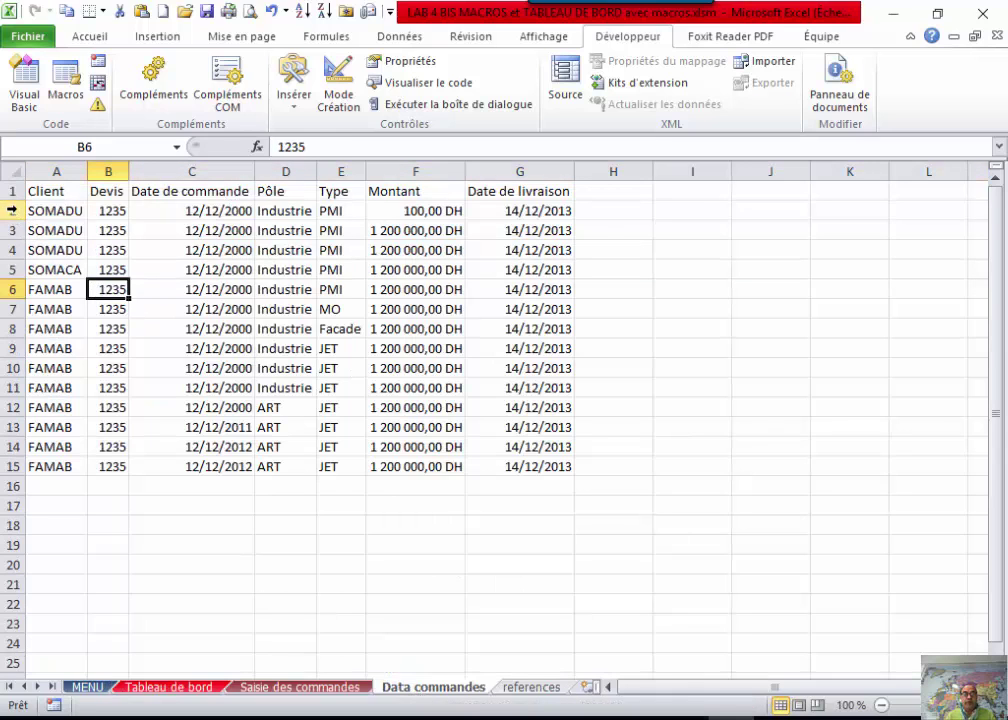
drag(13, 210, 13, 466)
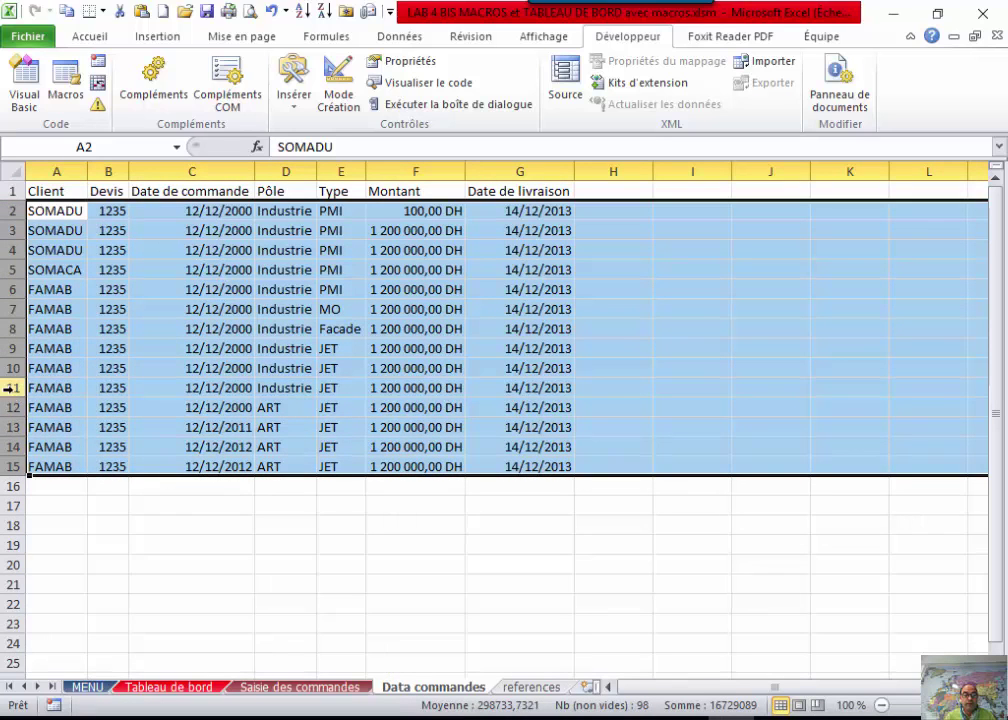
right_click(7, 386)
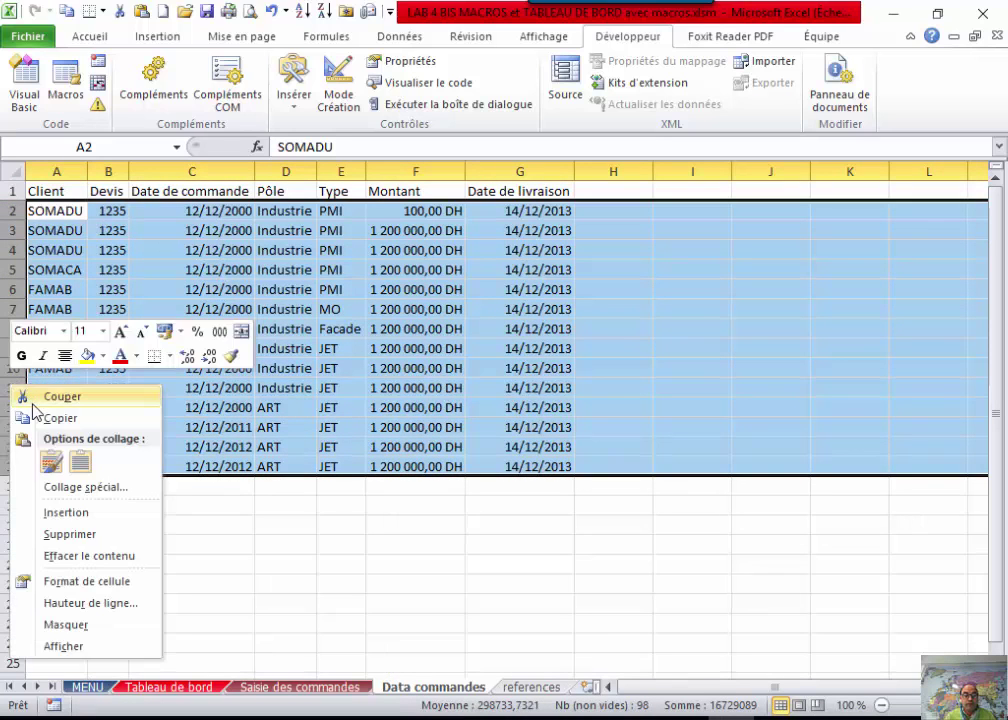
click(70, 533)
click(395, 250)
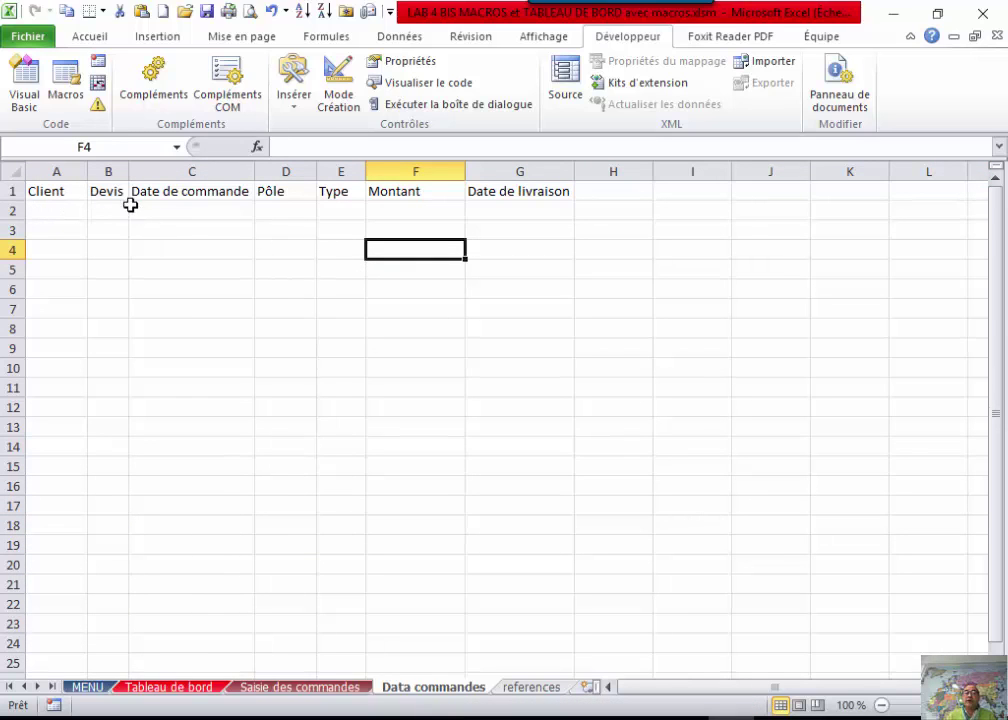
- Widen the Devis column B on Data commandes, then view the references sheet
drag(129, 183, 175, 178)
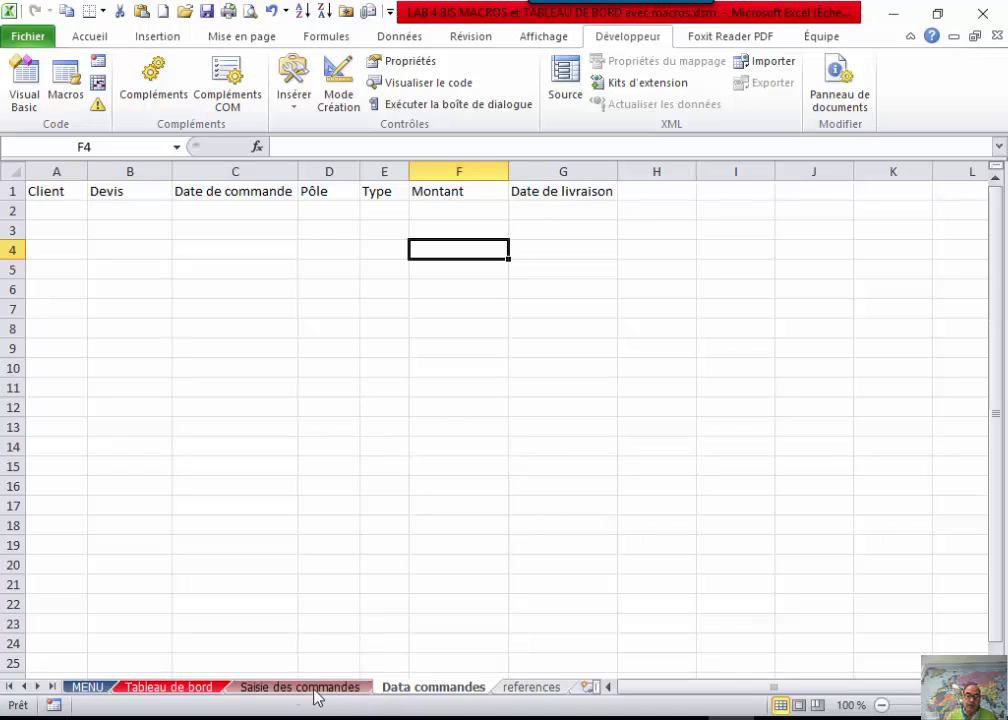
click(255, 688)
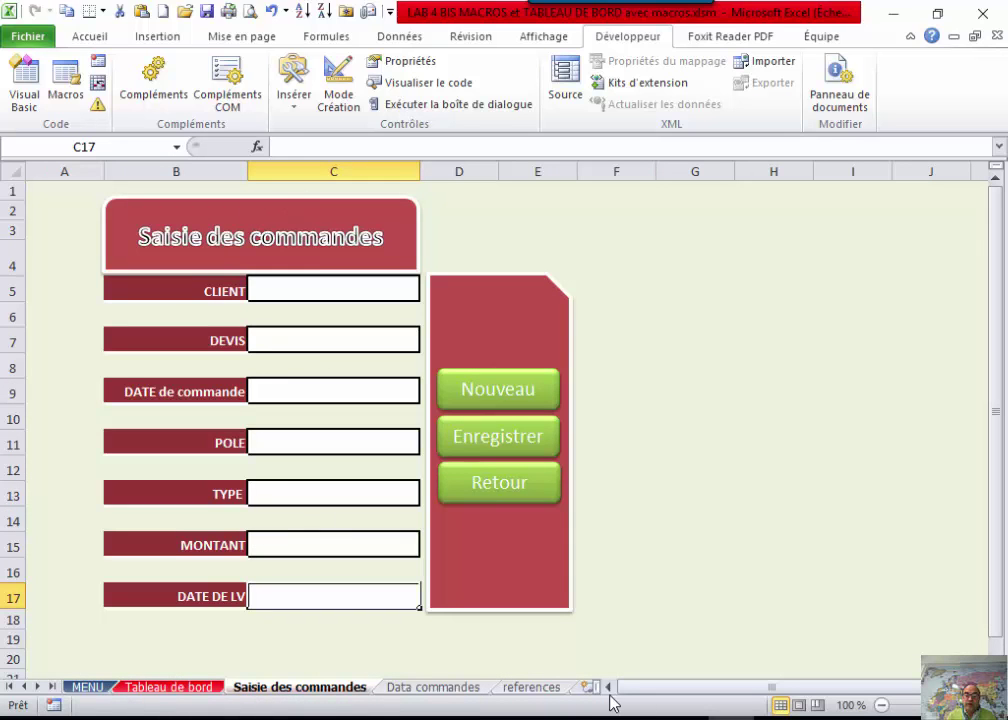
click(455, 688)
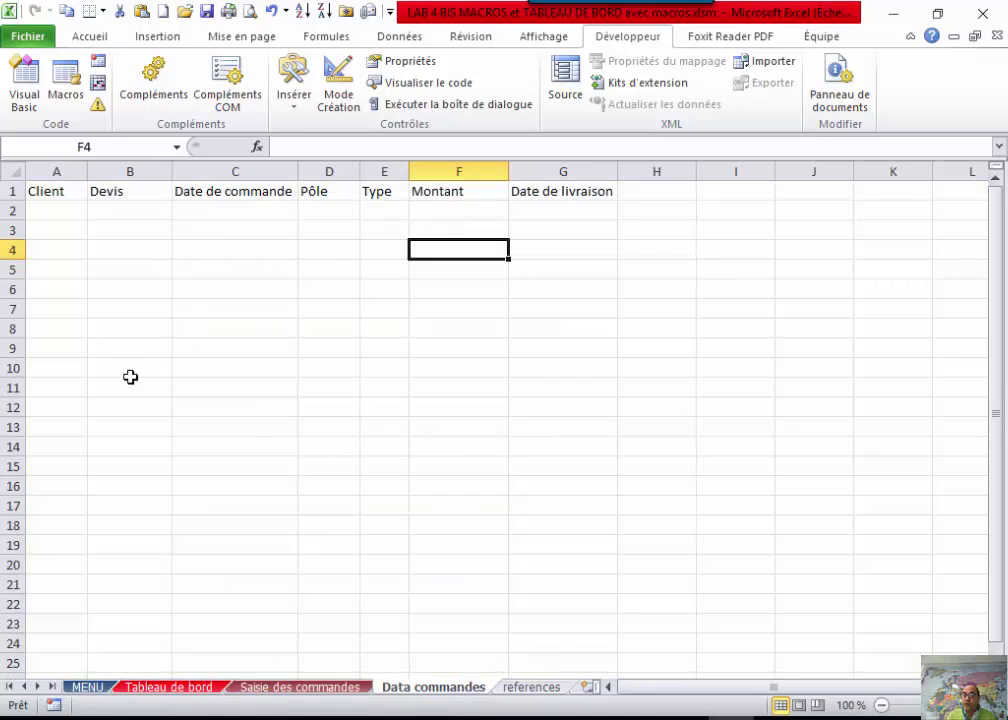
click(289, 688)
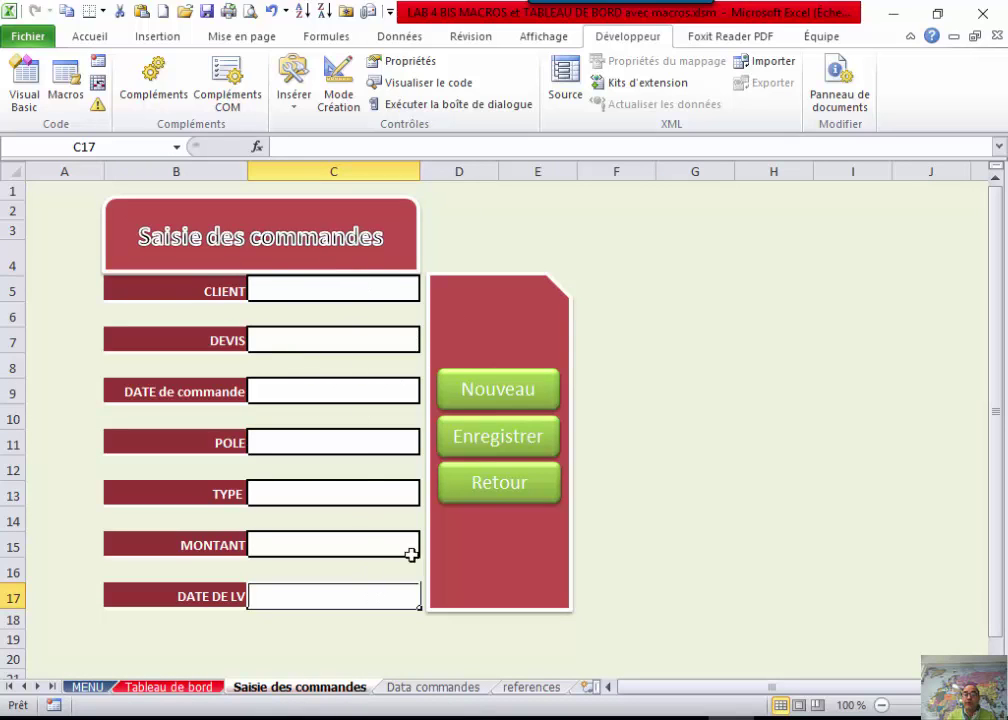
click(430, 687)
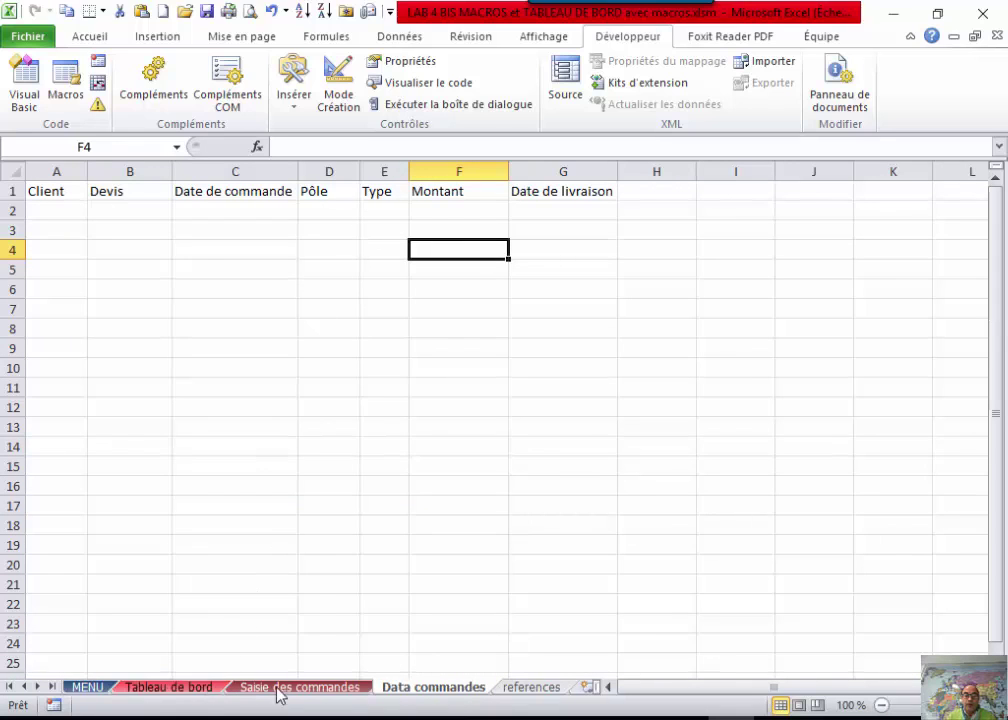
click(530, 688)
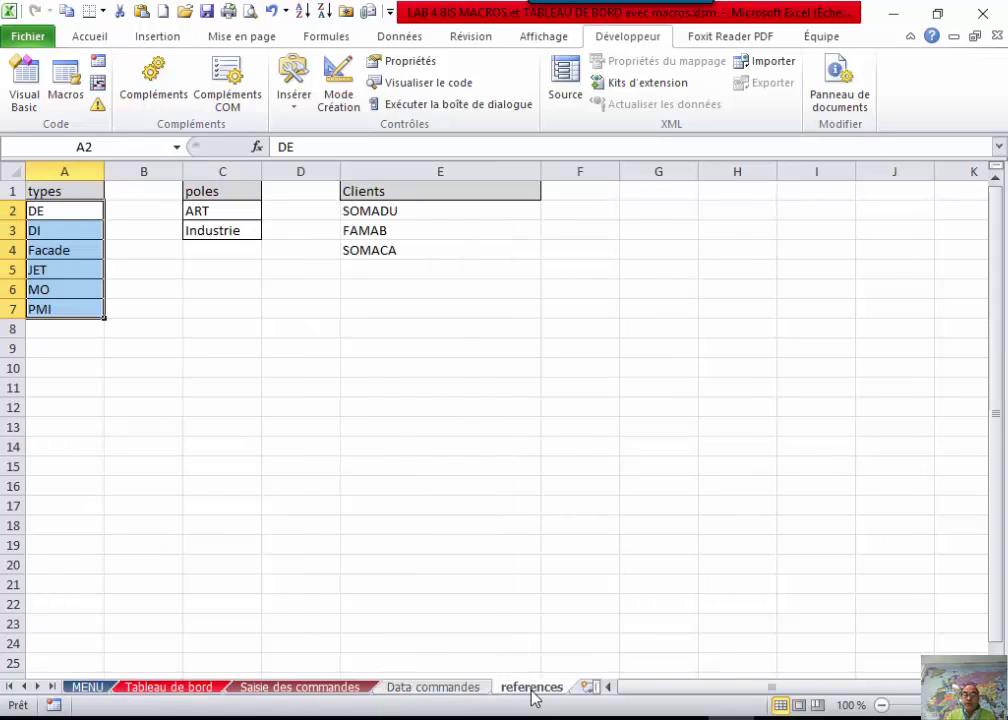
click(266, 317)
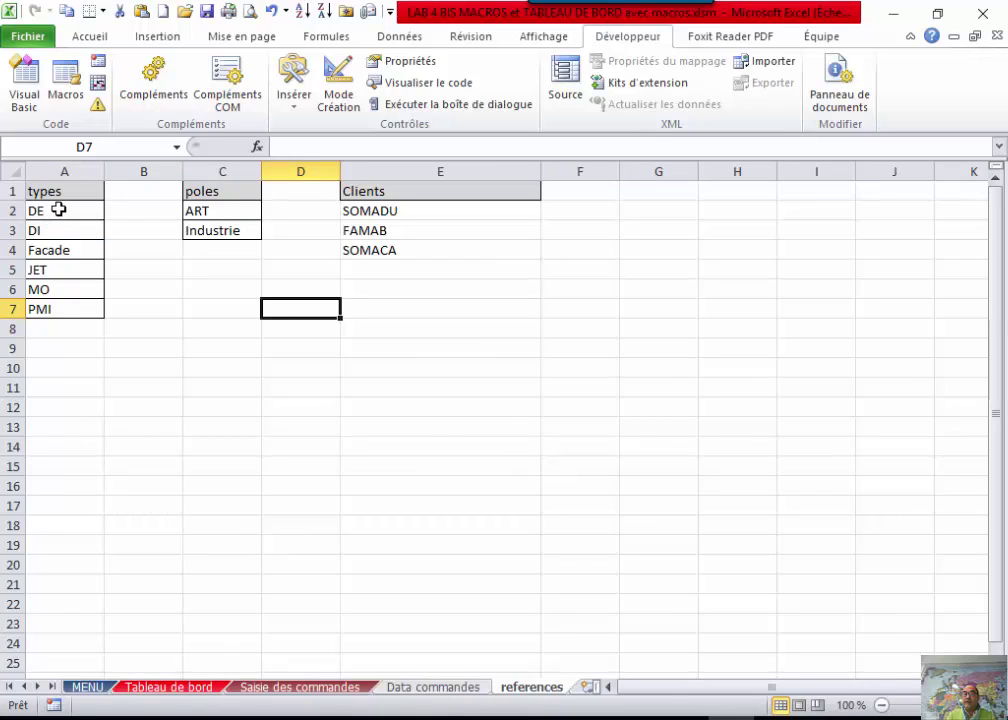
drag(59, 209, 48, 312)
click(198, 210)
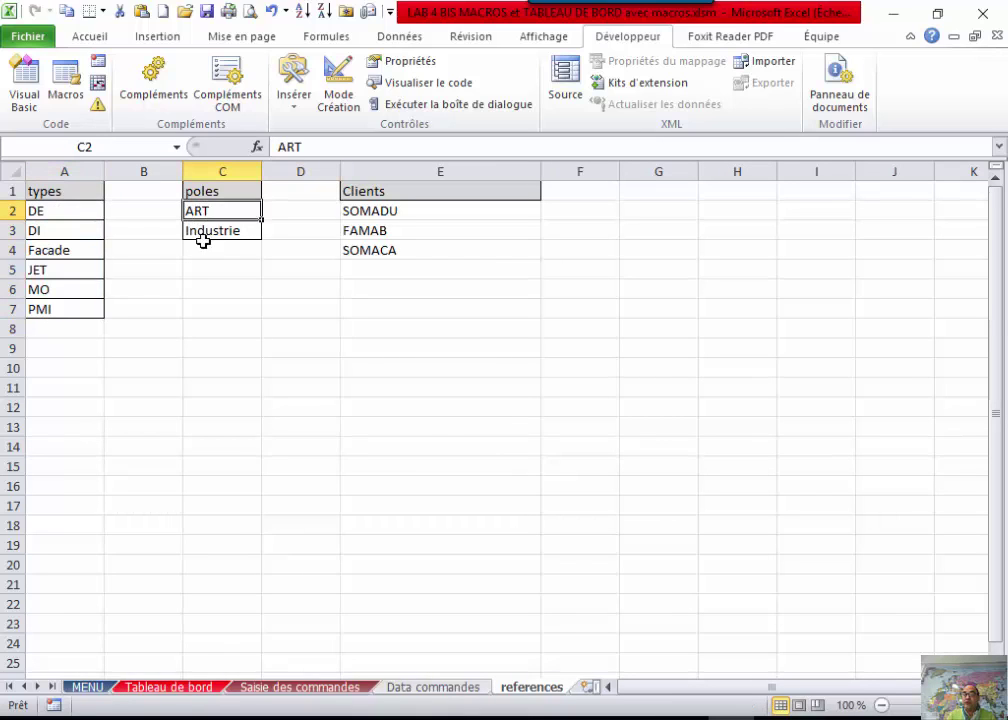
drag(203, 240, 215, 290)
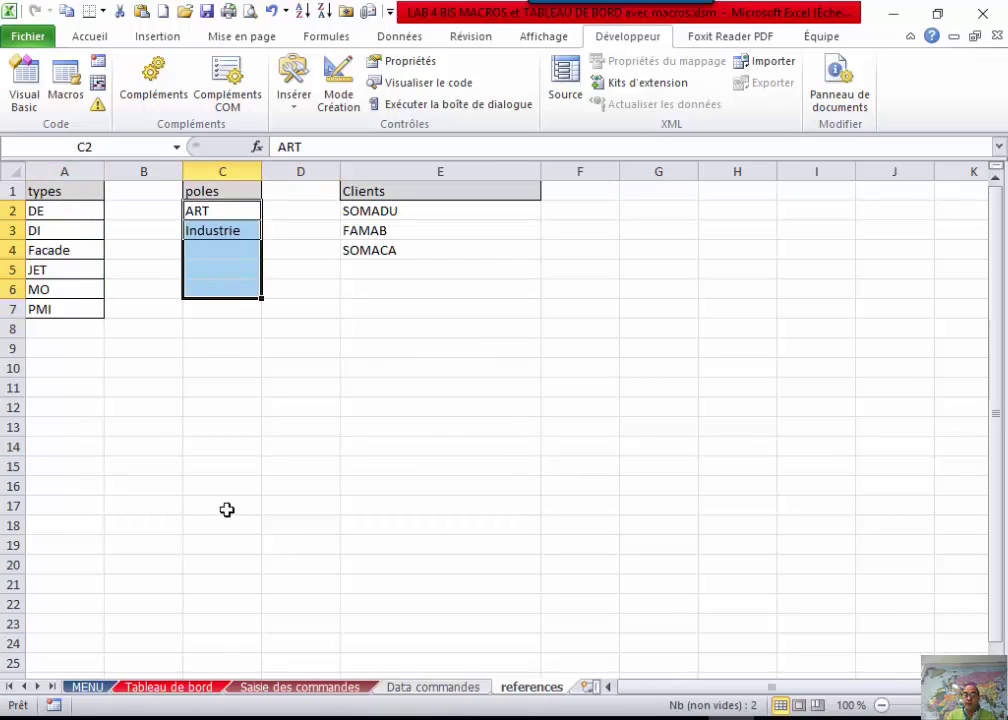
click(299, 688)
click(295, 284)
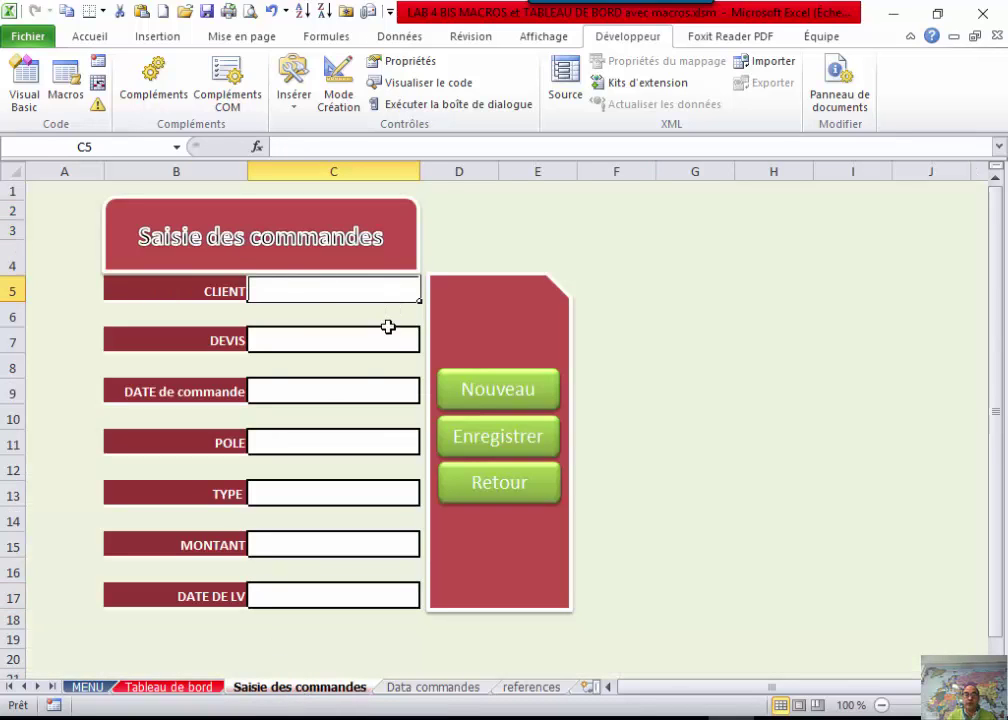
click(352, 343)
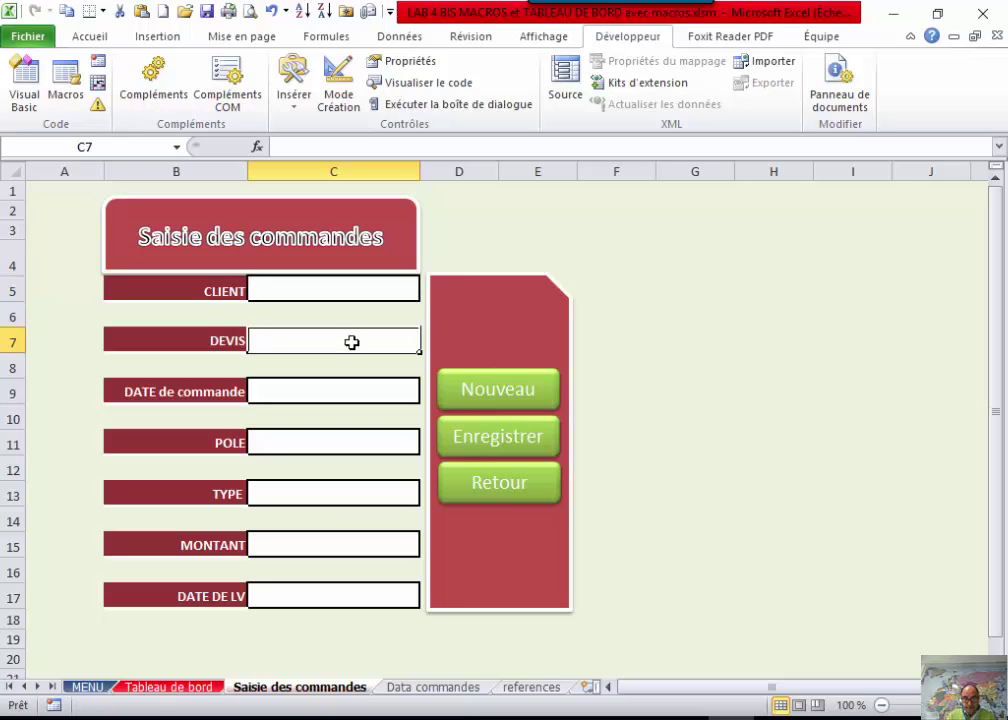
click(533, 688)
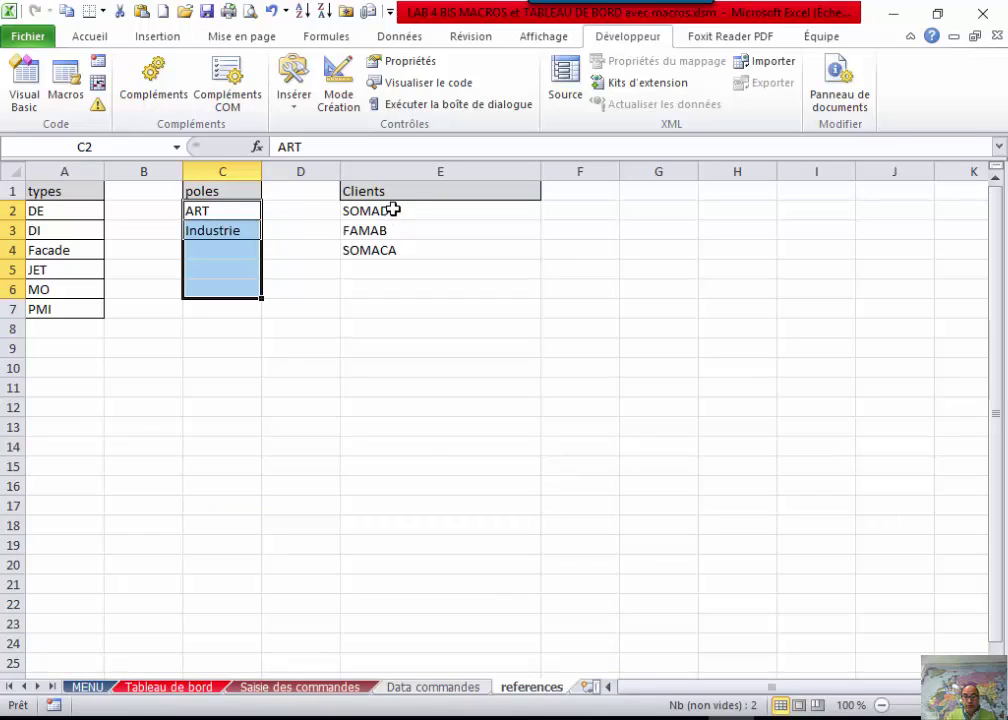
- Check the CLIENT, POLE, TYPE, DATE de commande, MONTANT and DATE DE LV input cells
click(300, 688)
click(270, 295)
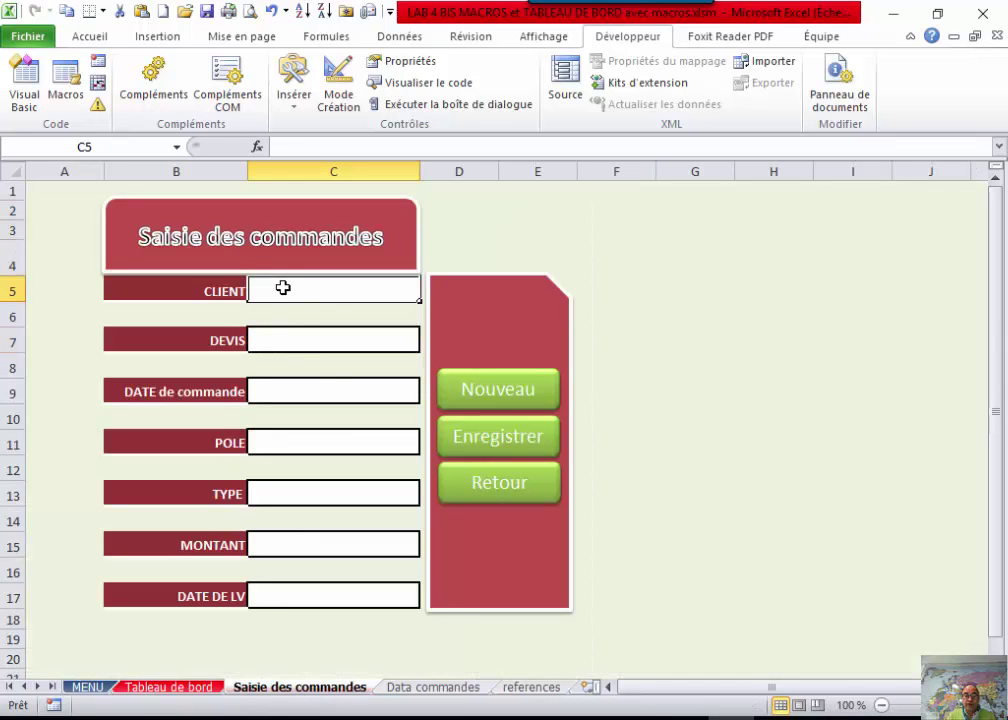
click(293, 446)
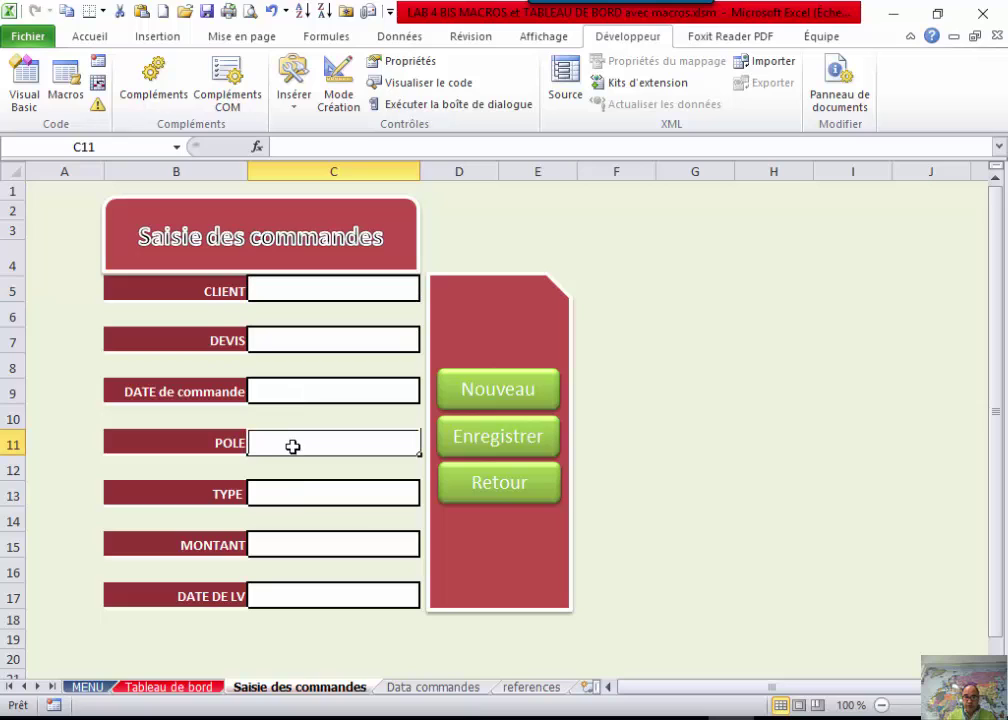
click(304, 497)
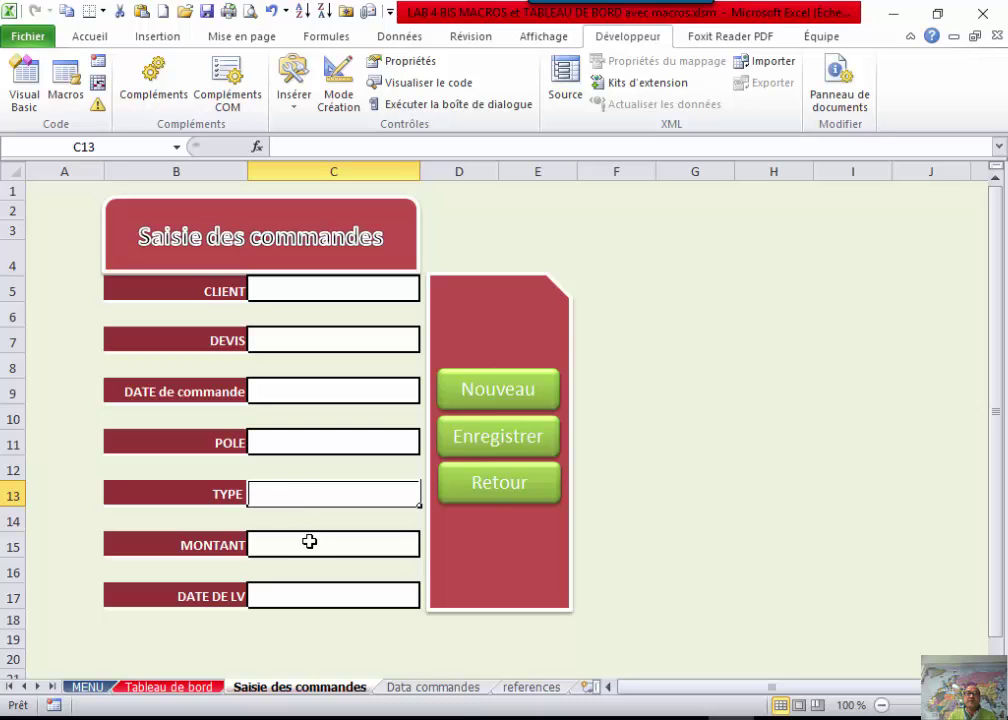
click(315, 395)
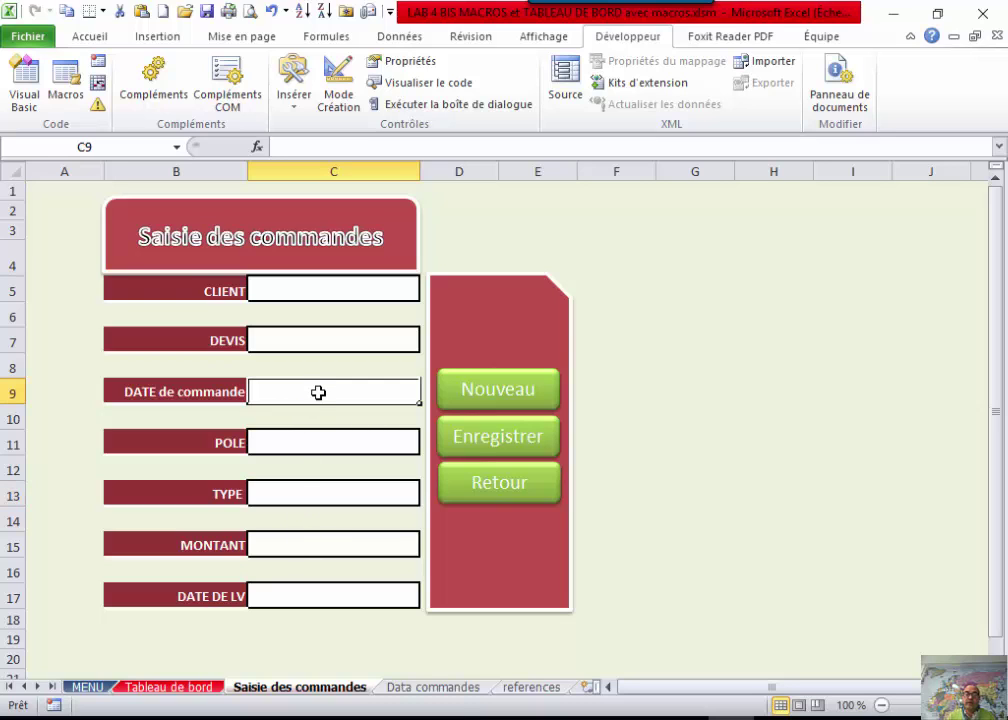
click(308, 543)
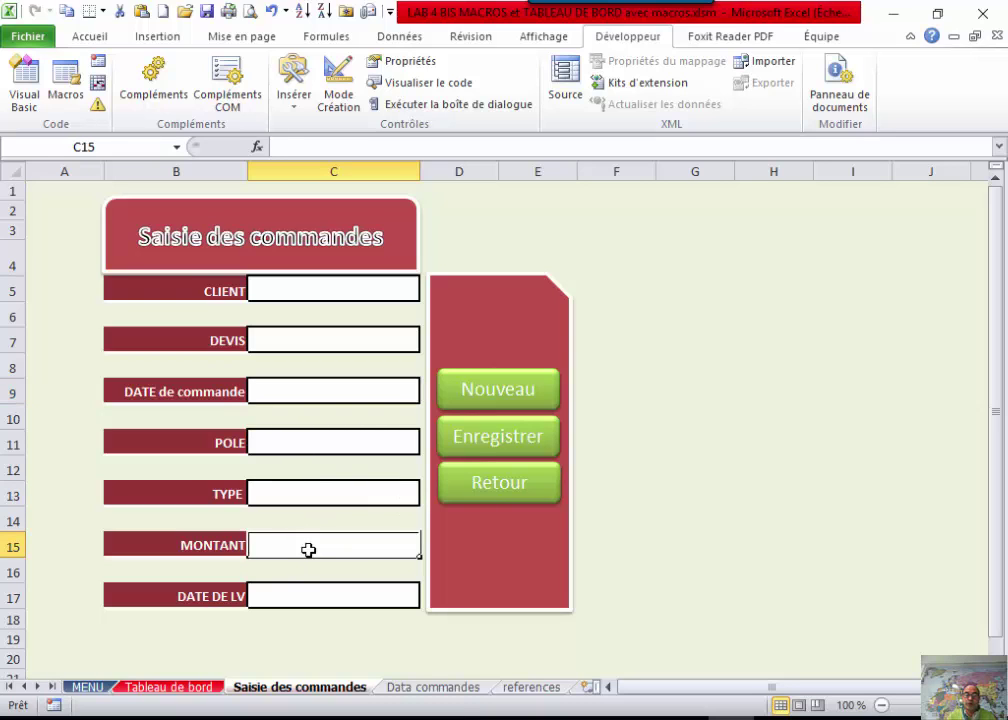
click(306, 598)
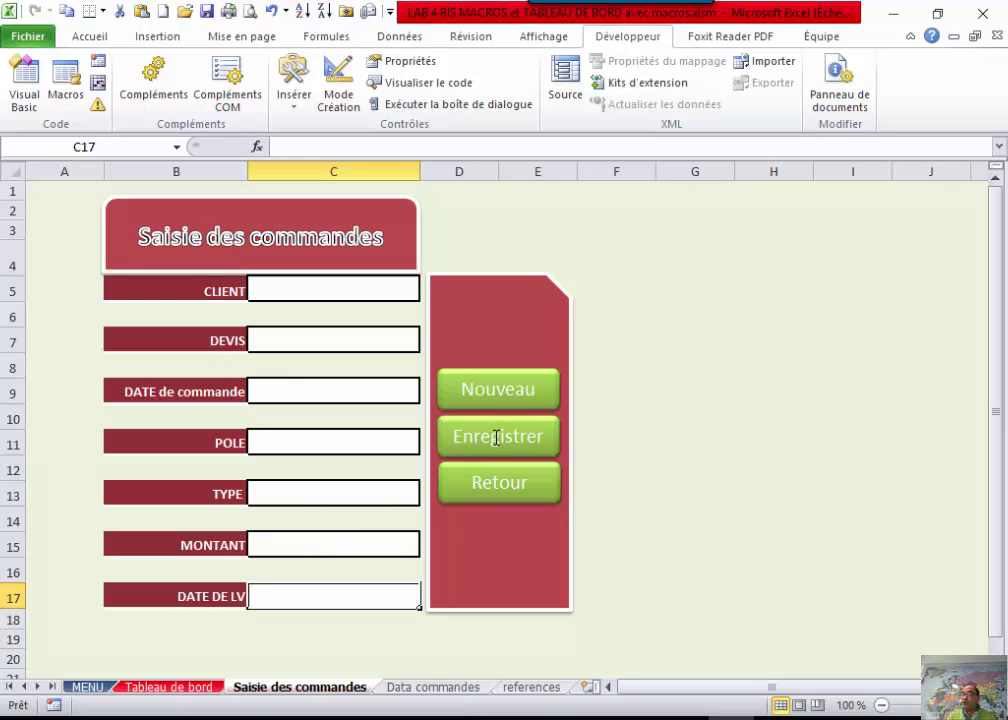
- Check the first empty row on Data commandes, then go to the MENU sheet
click(454, 694)
mouse_move(50, 210)
mouse_down()
mouse_move(509, 225)
mouse_move(548, 210)
mouse_up()
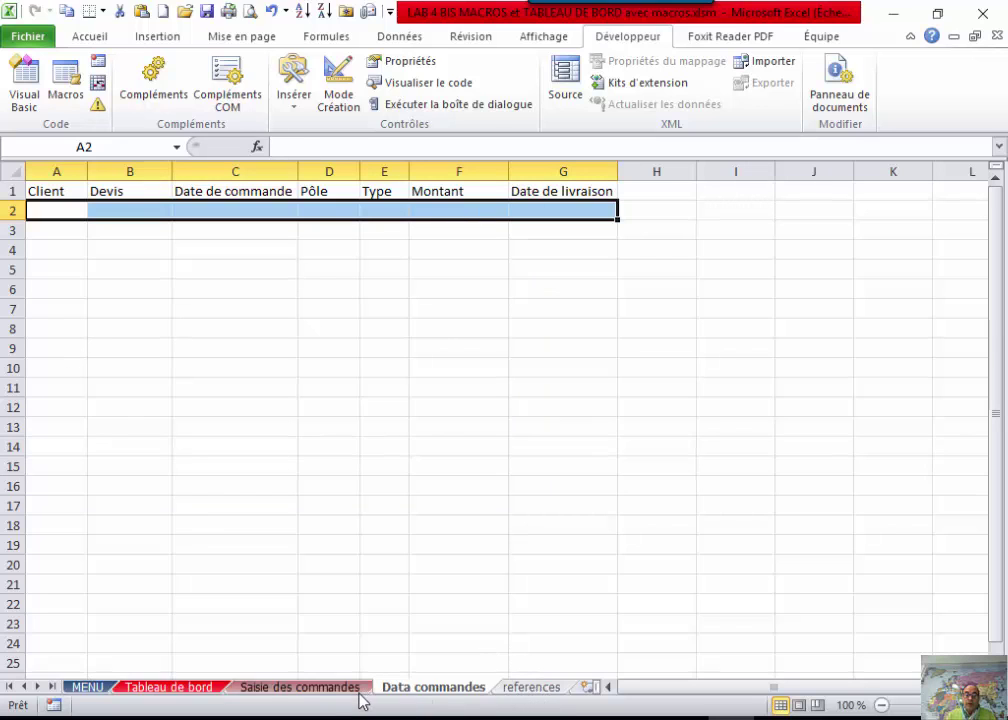
click(300, 687)
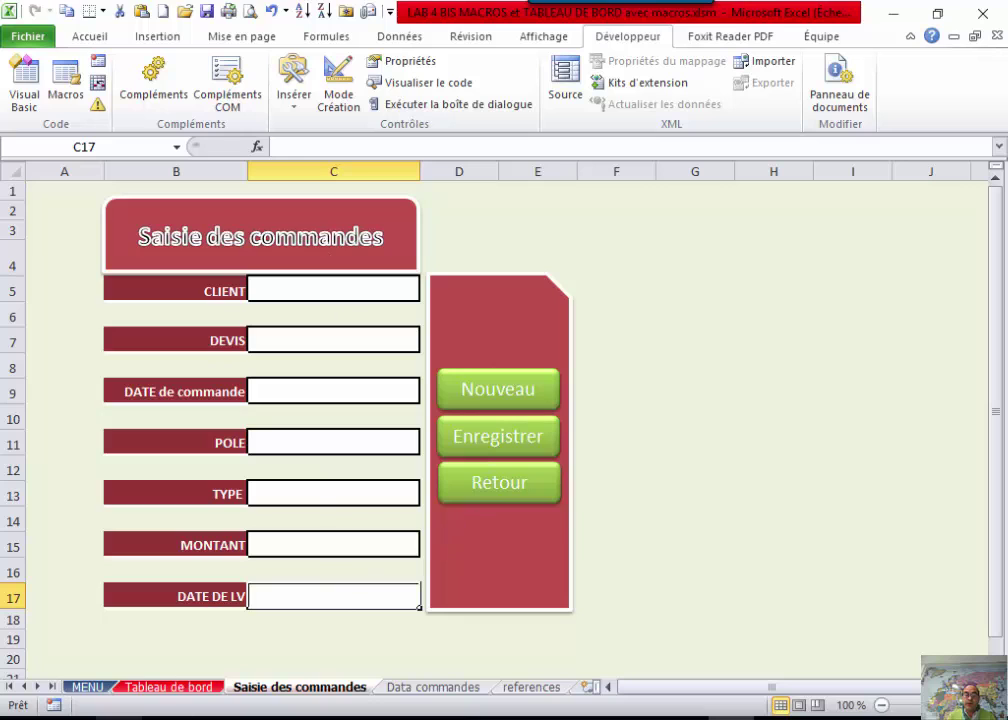
click(90, 688)
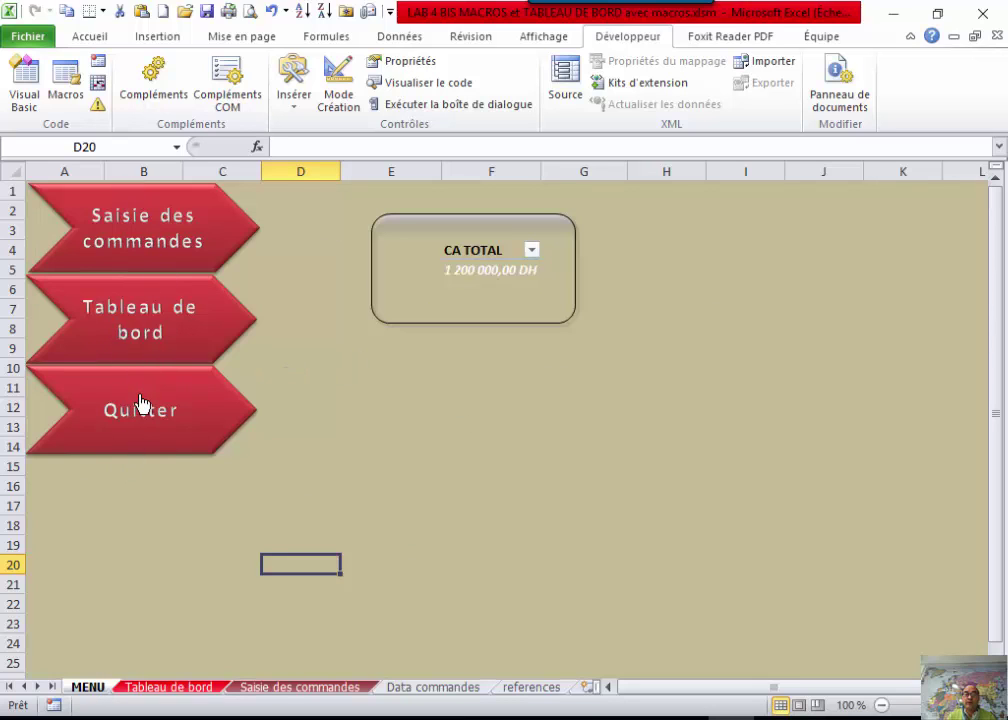
- Try the menu's order-entry button and the form's Retour shape
click(168, 220)
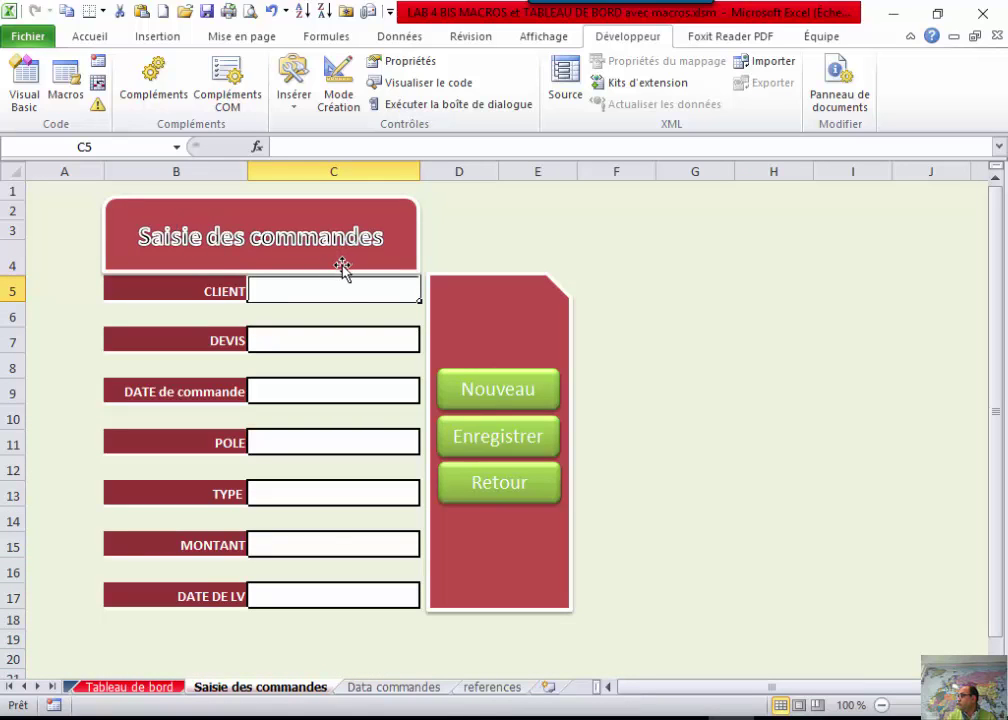
ctrl+click(479, 482)
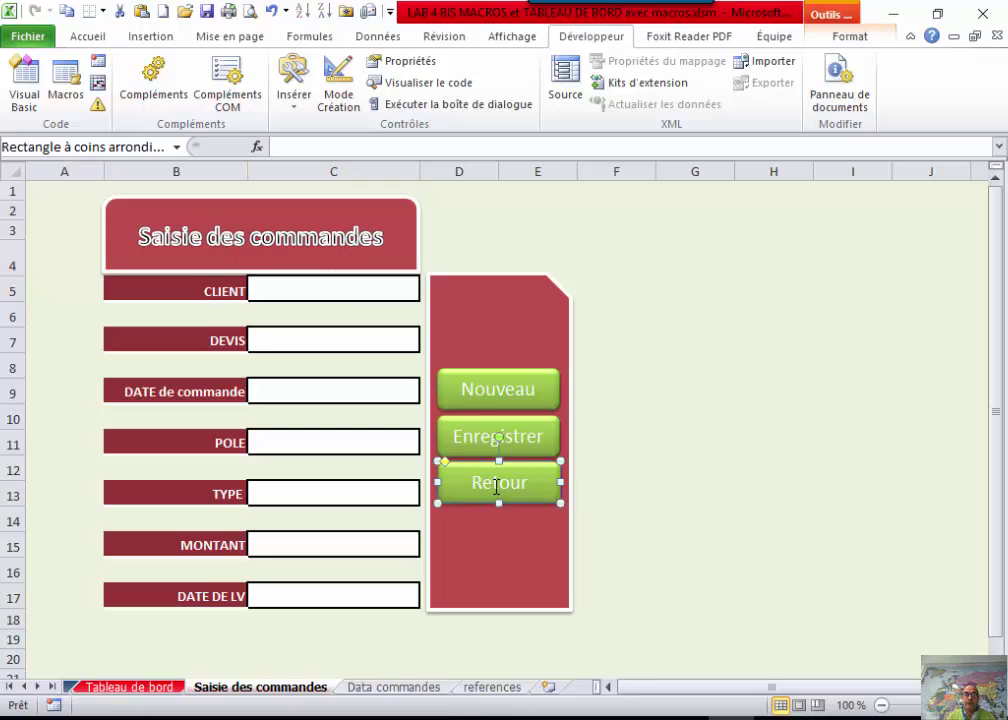
click(111, 689)
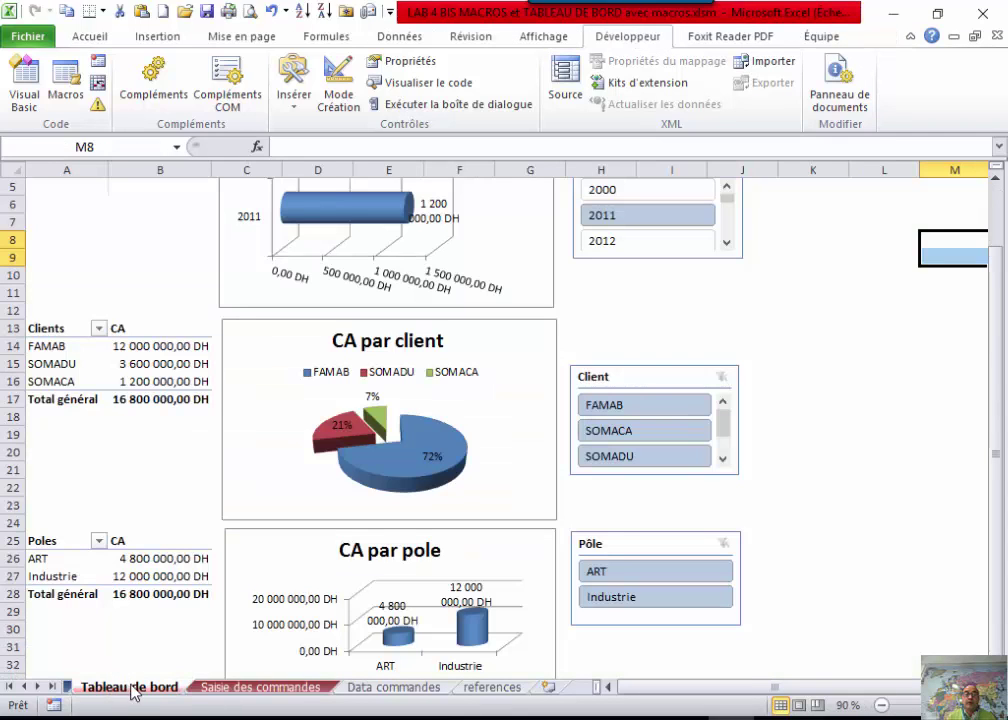
click(25, 688)
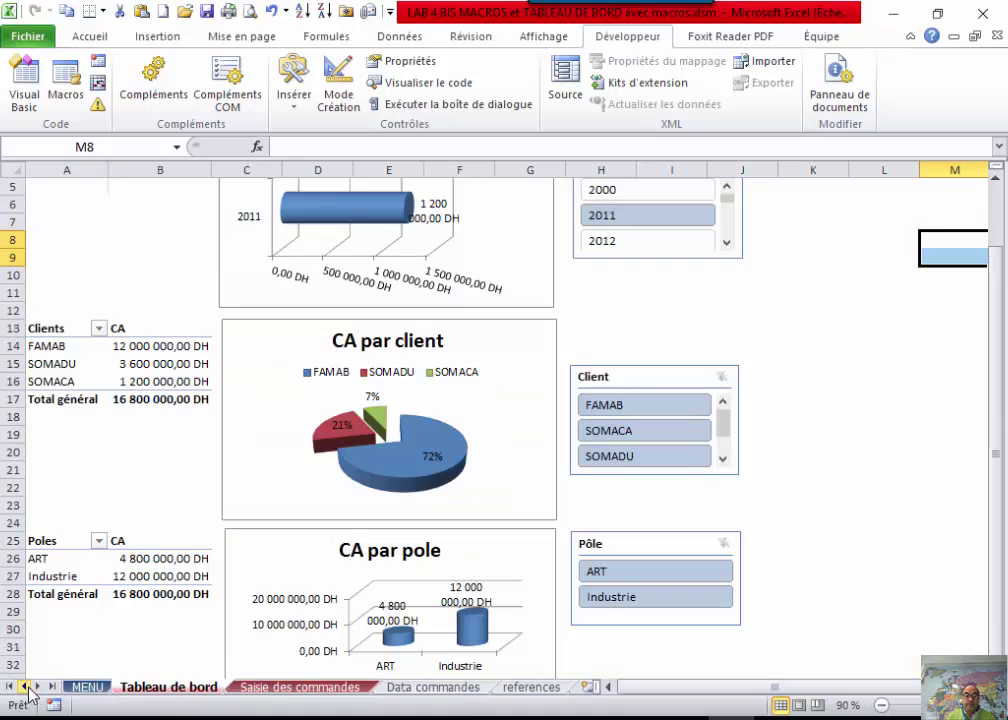
- Reach the Tableau de bord dashboard from MENU and scroll up to the C A par années chart
click(249, 689)
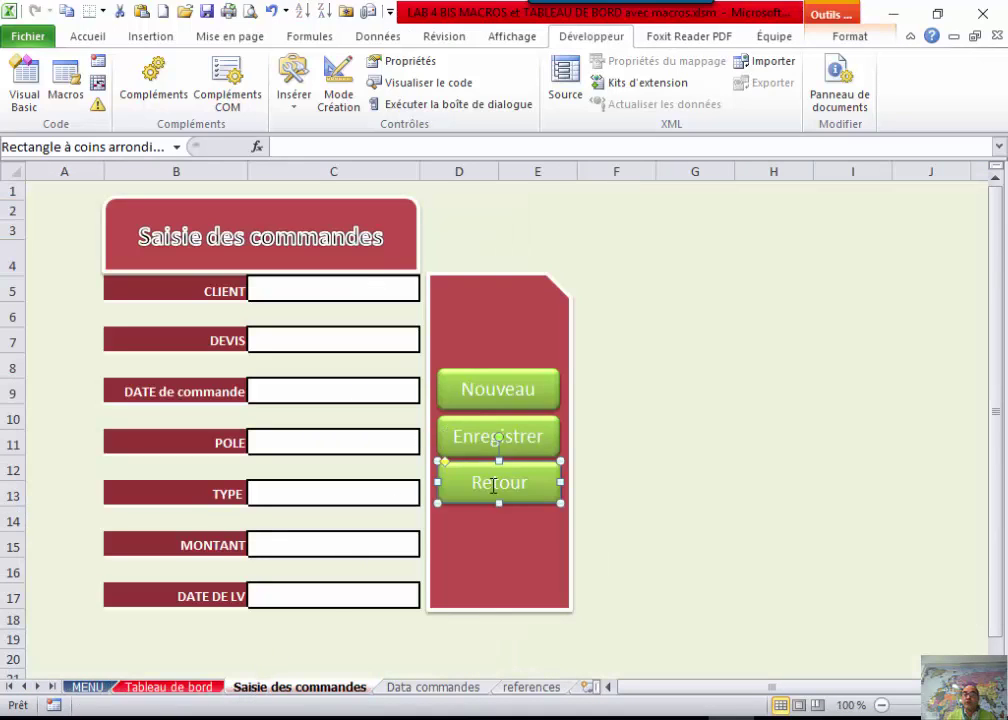
click(88, 687)
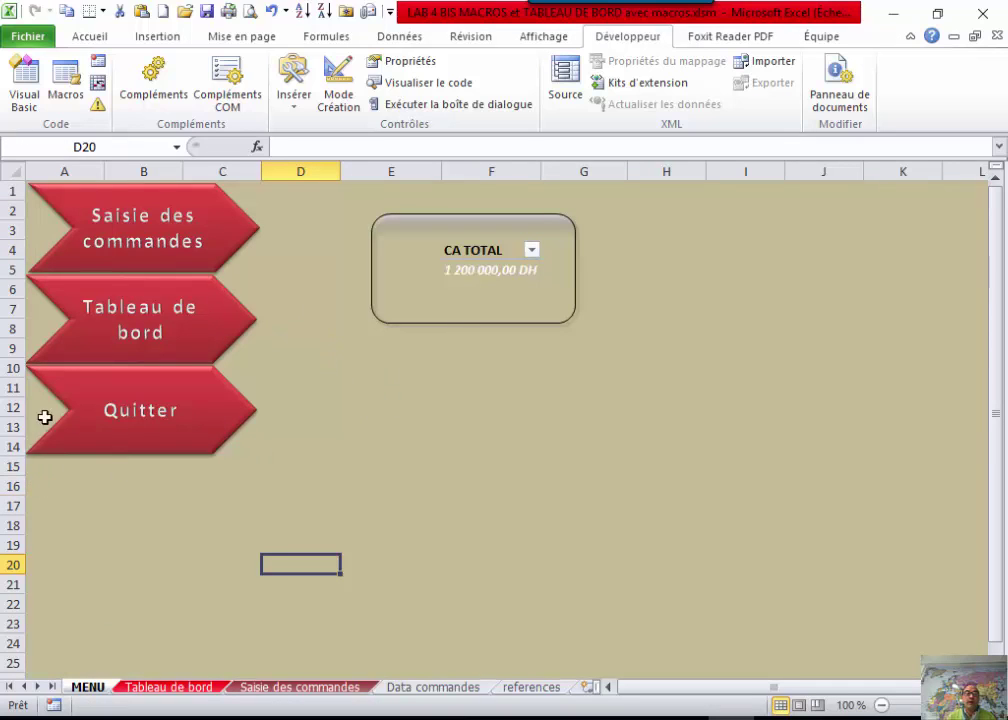
click(123, 331)
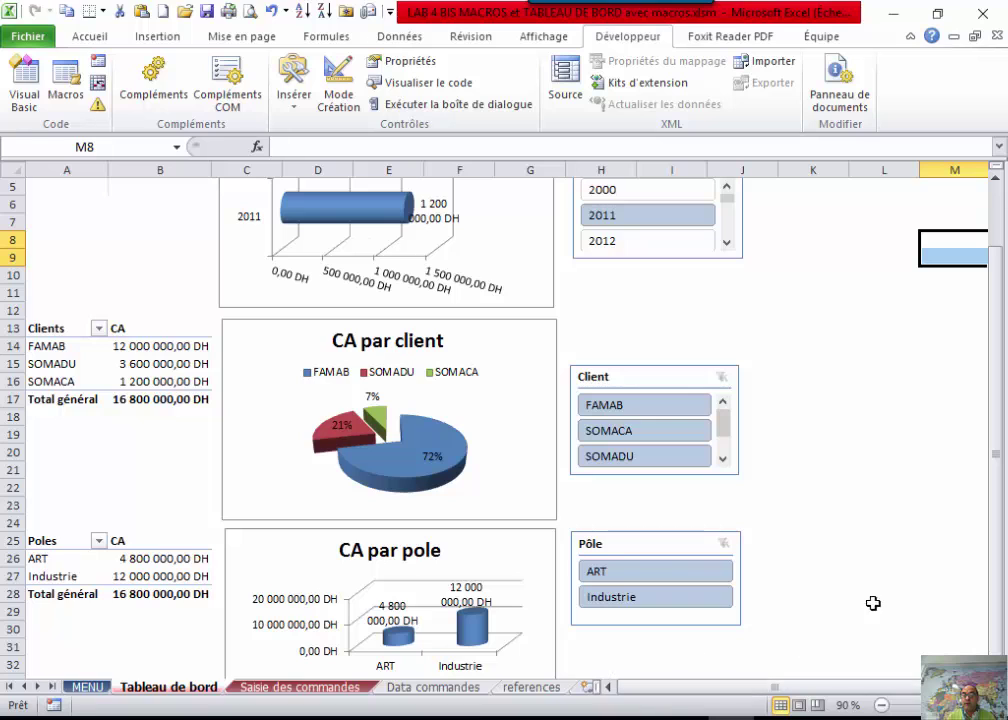
drag(996, 531, 997, 427)
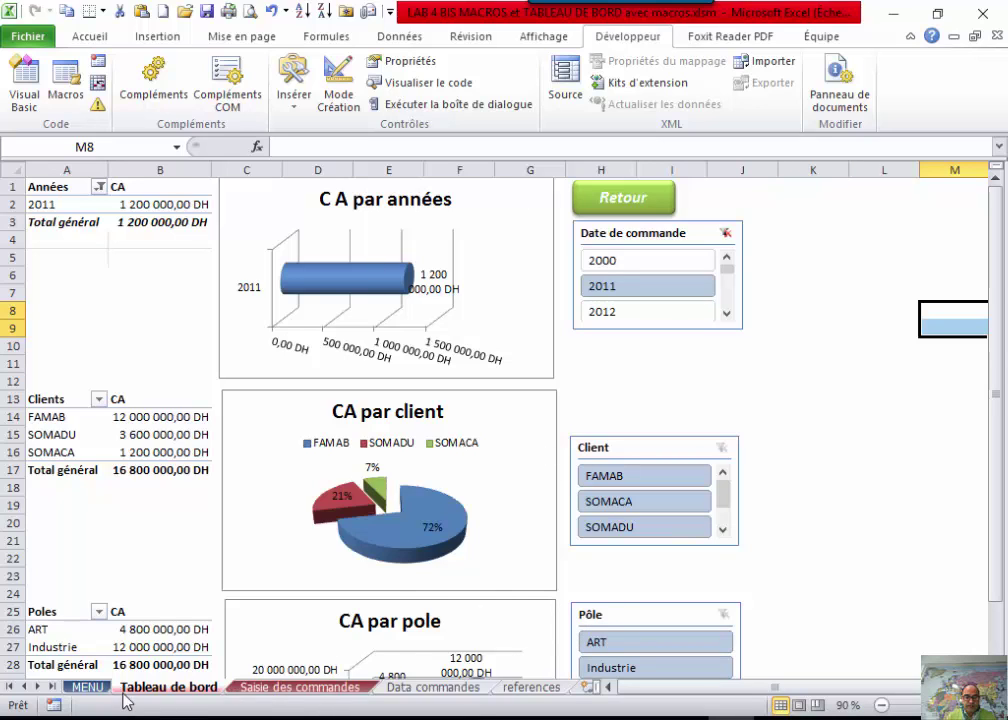
- Clear the types (A2:A7), poles (C2:C3) and client (E2:E4) lists on the references sheet
click(525, 688)
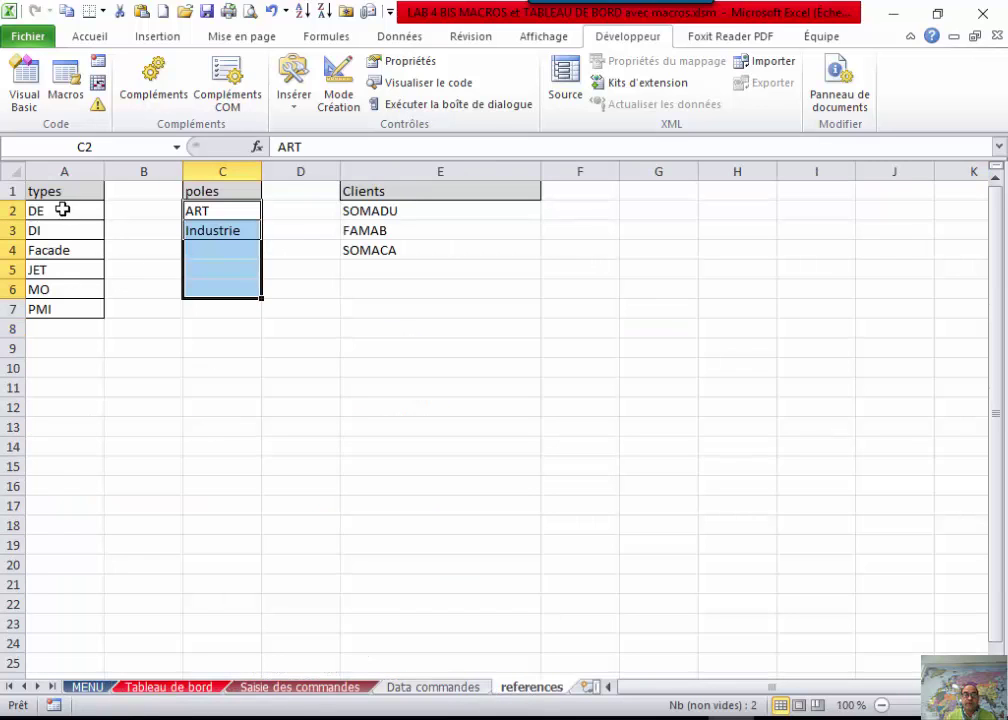
drag(65, 210, 73, 306)
key(Delete)
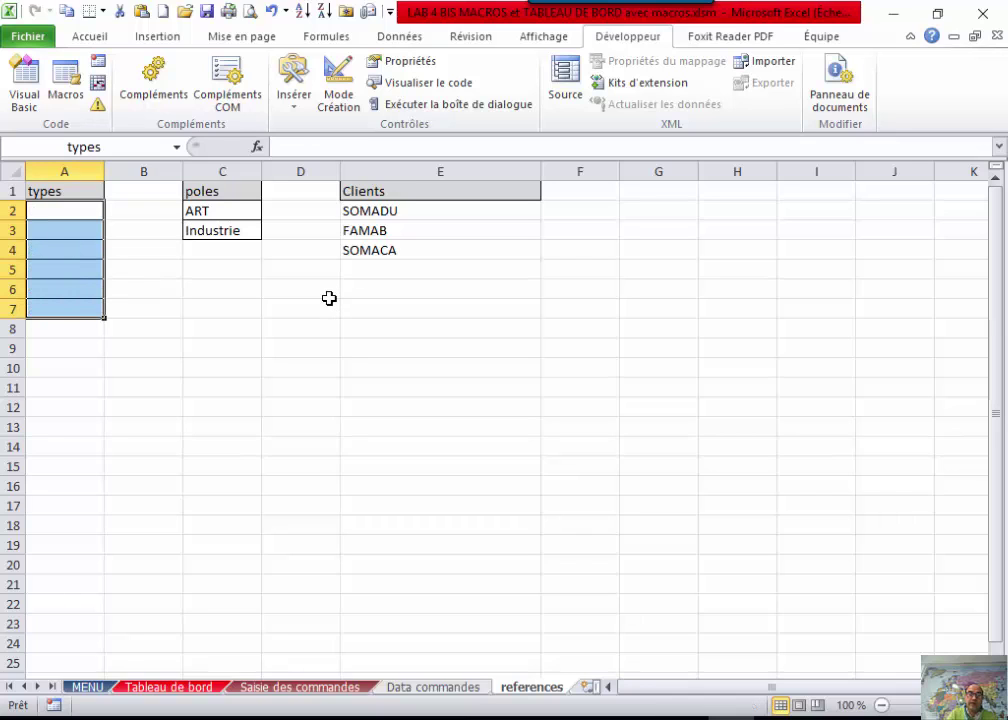
mouse_move(258, 214)
mouse_down()
mouse_move(252, 238)
mouse_move(245, 225)
mouse_up()
click(232, 225)
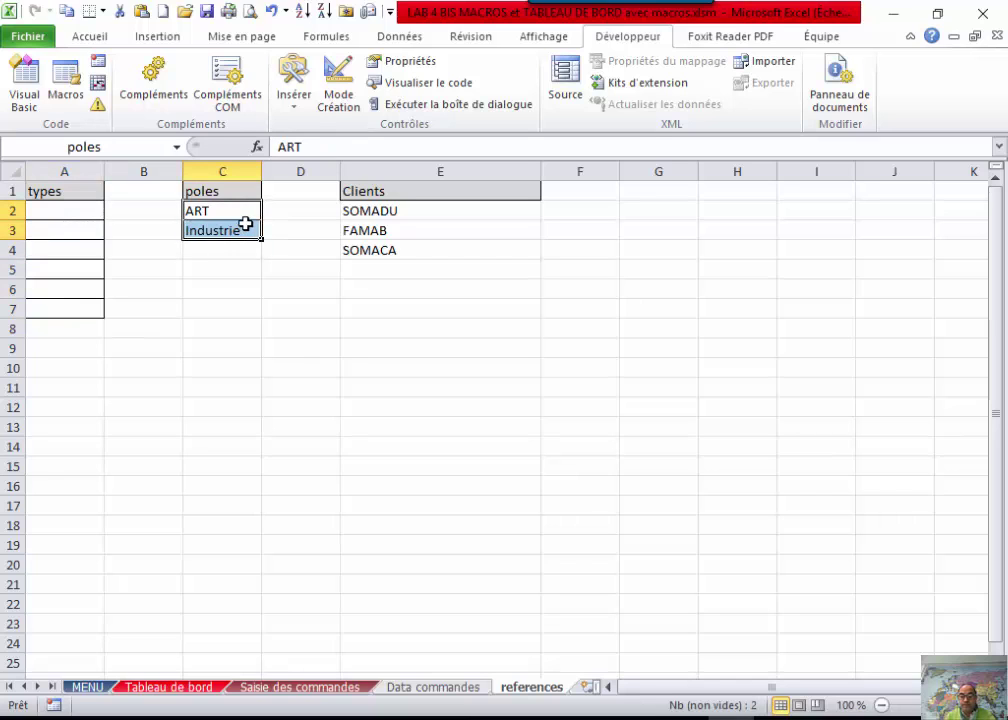
key(Delete)
drag(446, 216, 450, 249)
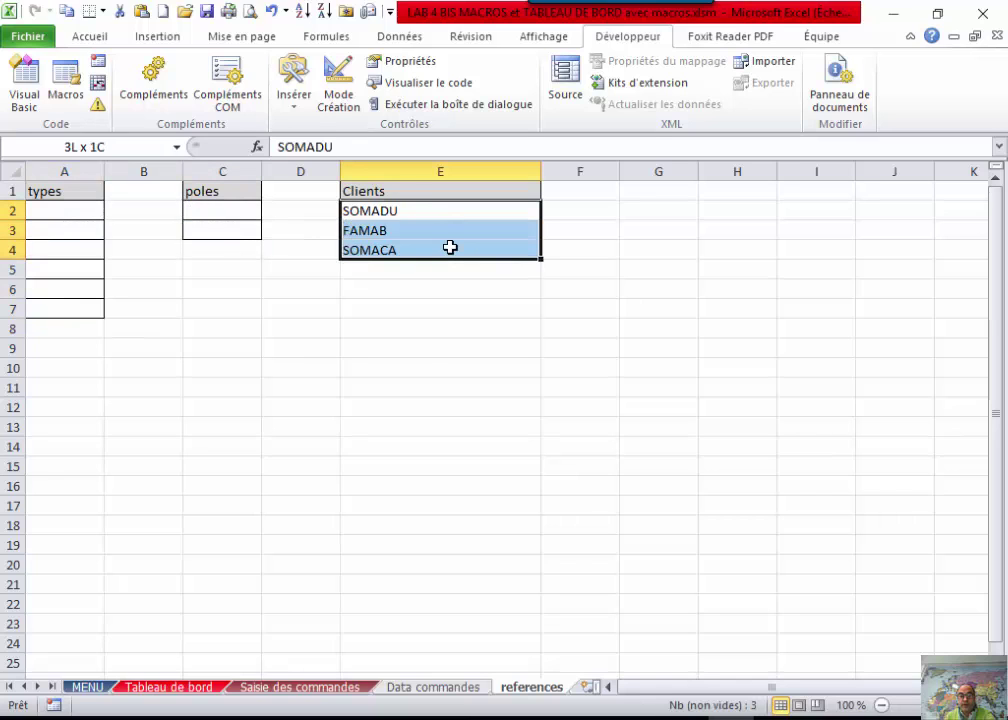
key(Delete)
click(50, 207)
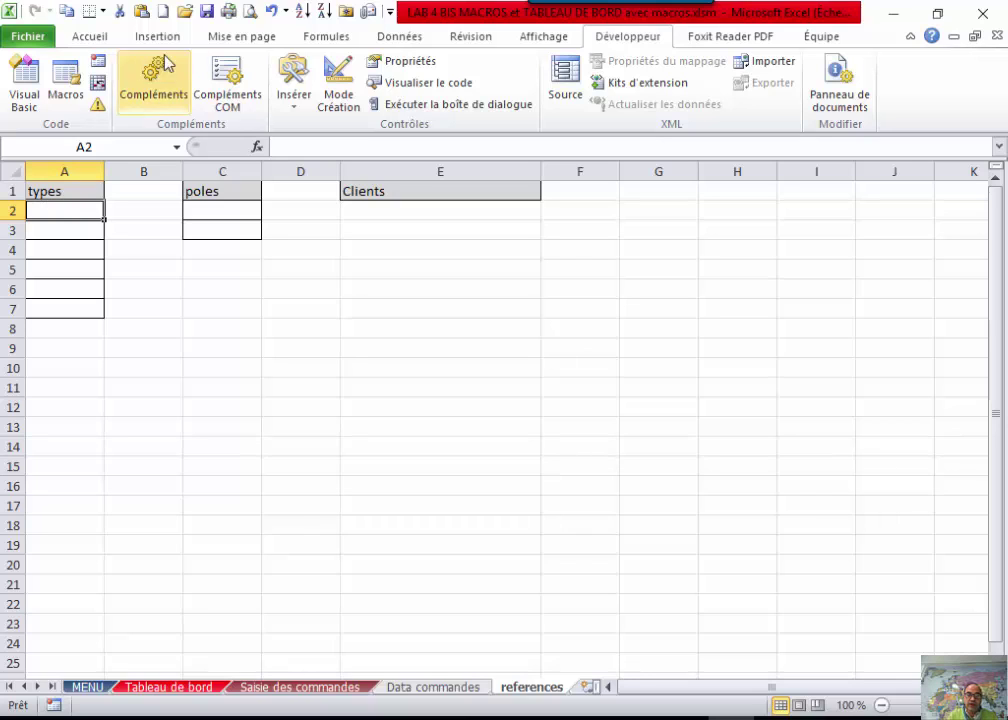
- Run the fill macro and check the refilled types, poles and client lists
click(270, 13)
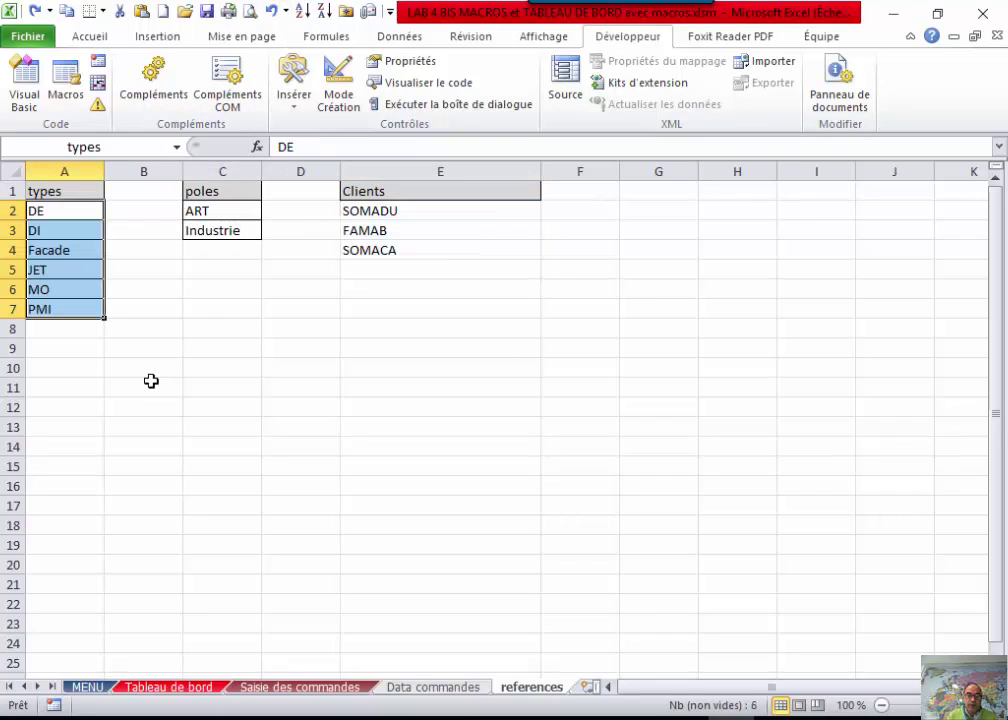
click(255, 332)
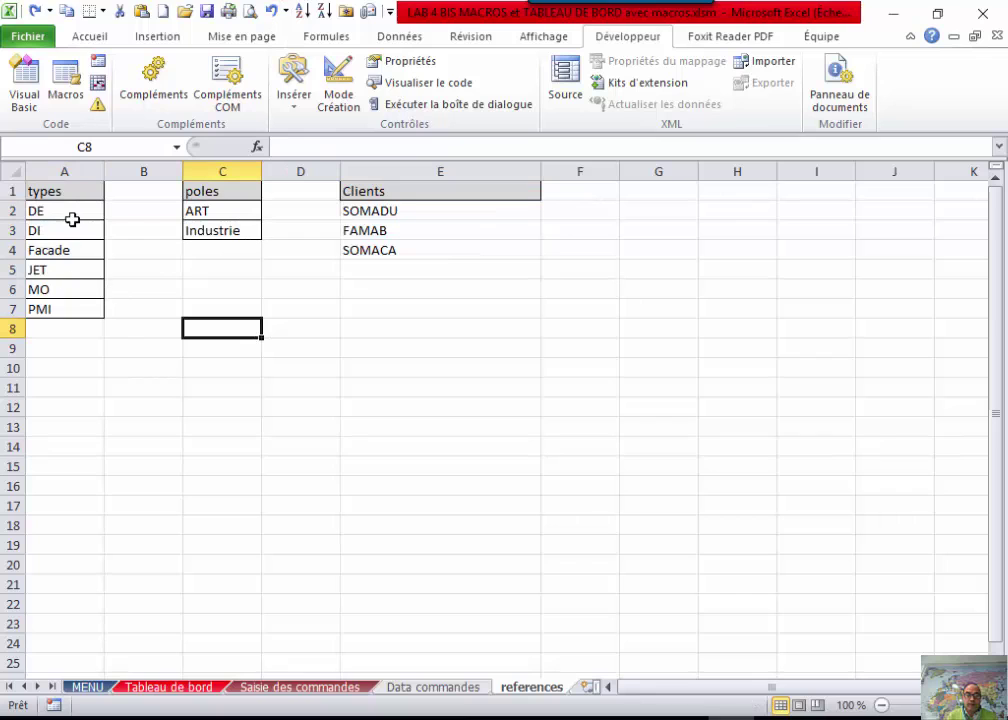
drag(72, 211, 79, 305)
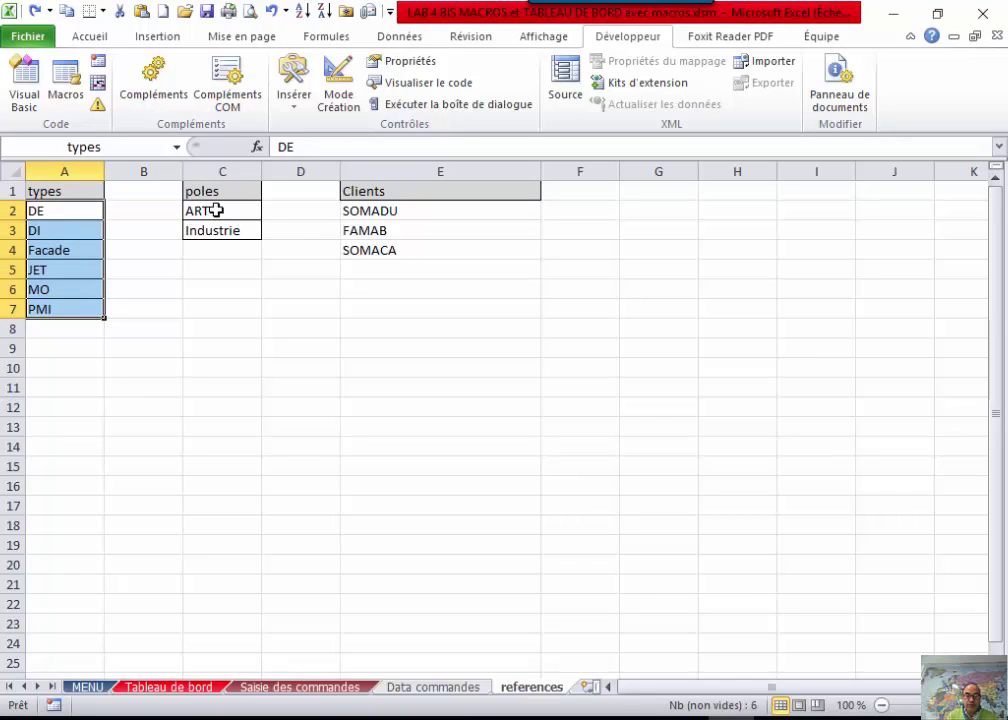
drag(216, 210, 230, 230)
drag(410, 210, 406, 251)
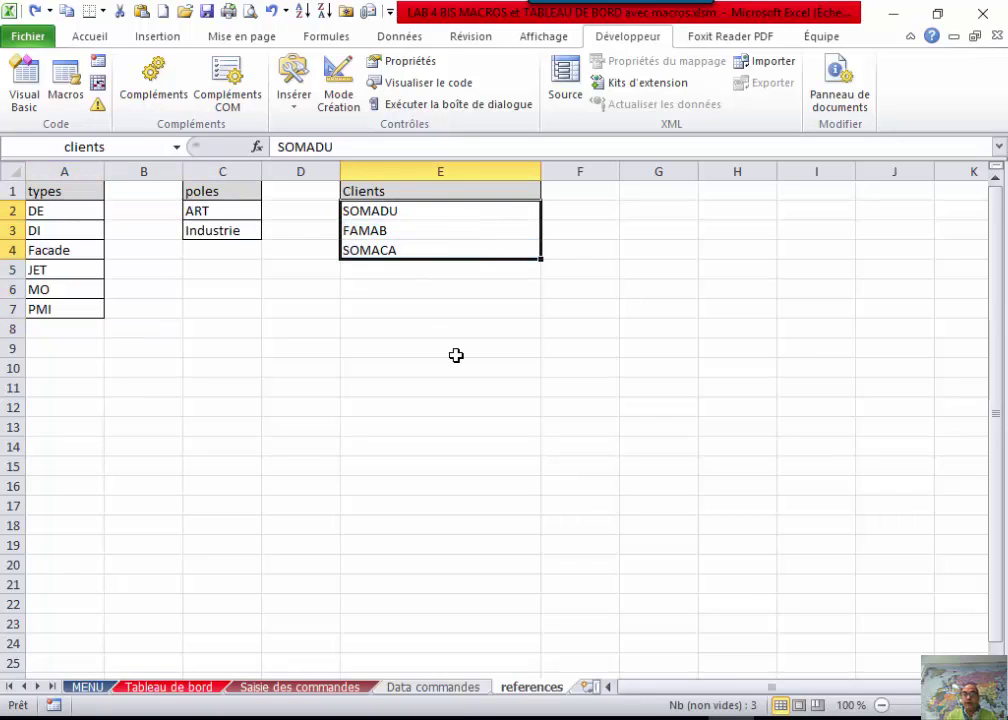
click(421, 346)
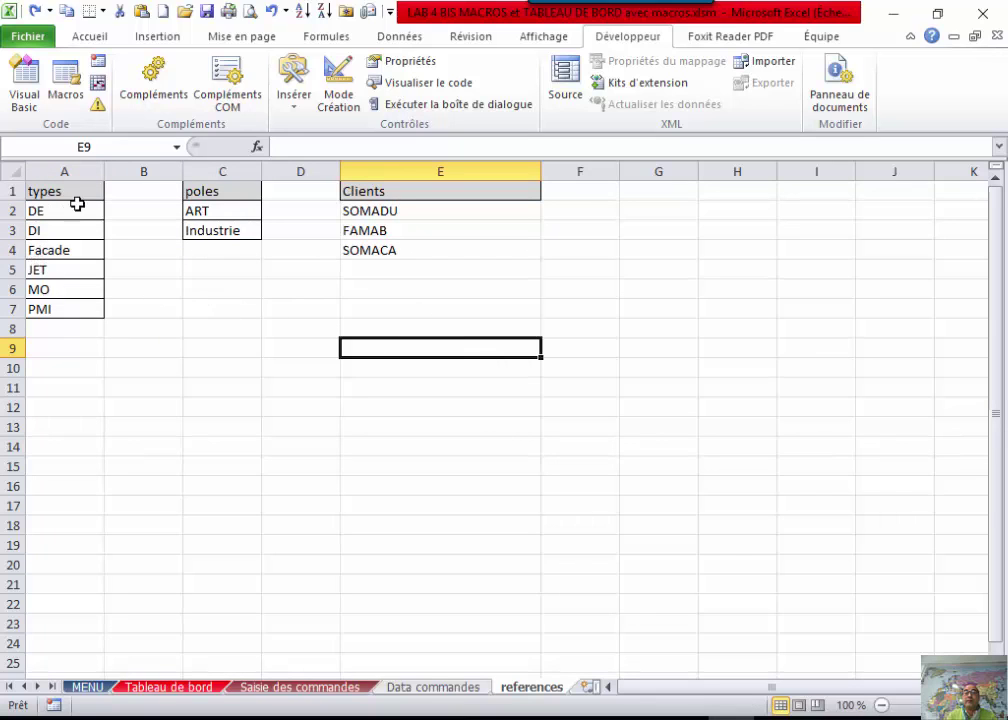
- Check the workbook's named ranges in the Name Box list
click(65, 170)
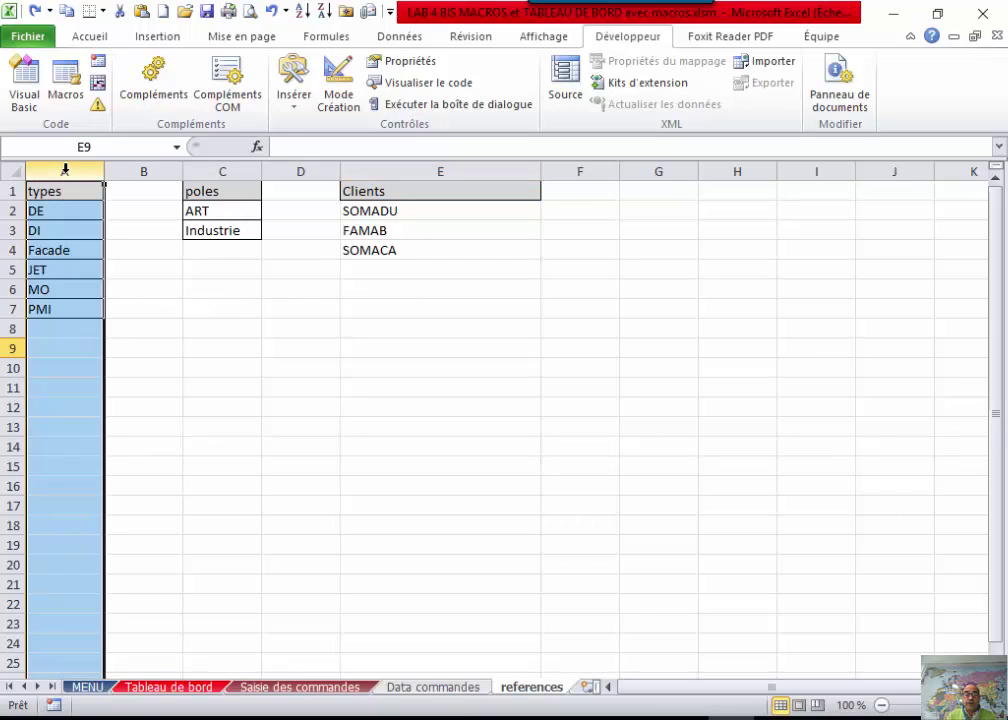
click(176, 147)
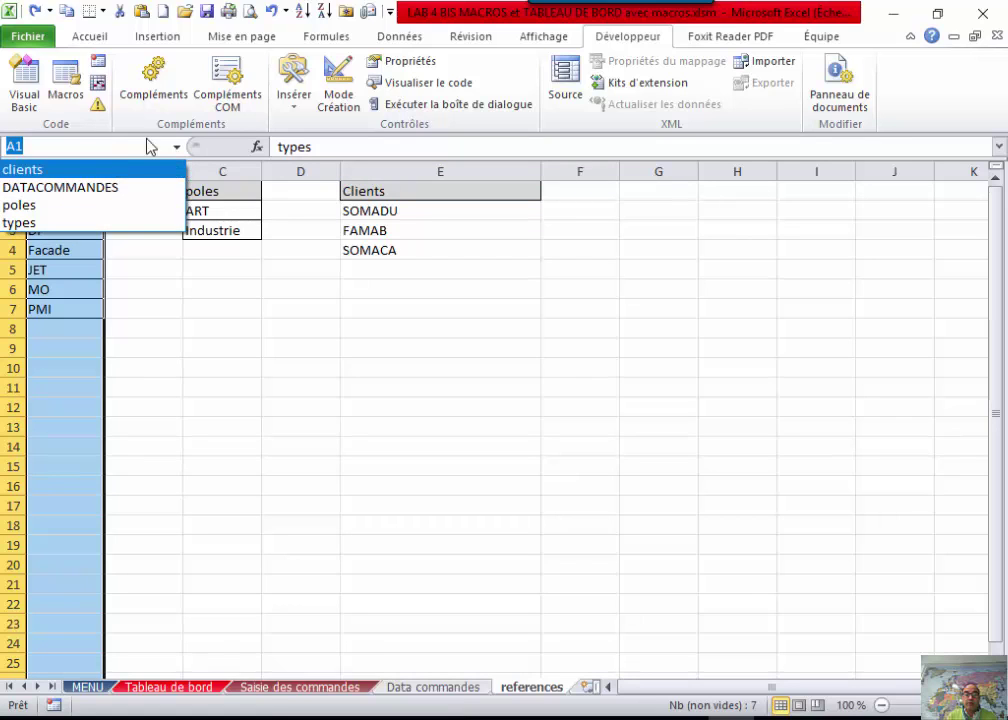
key(Escape)
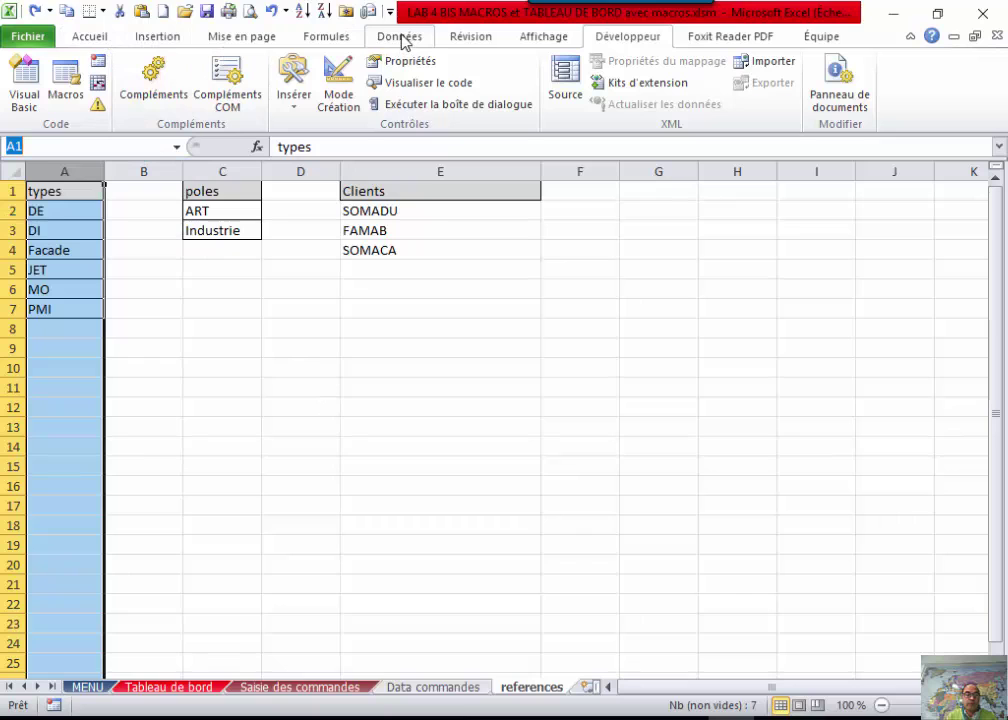
click(331, 38)
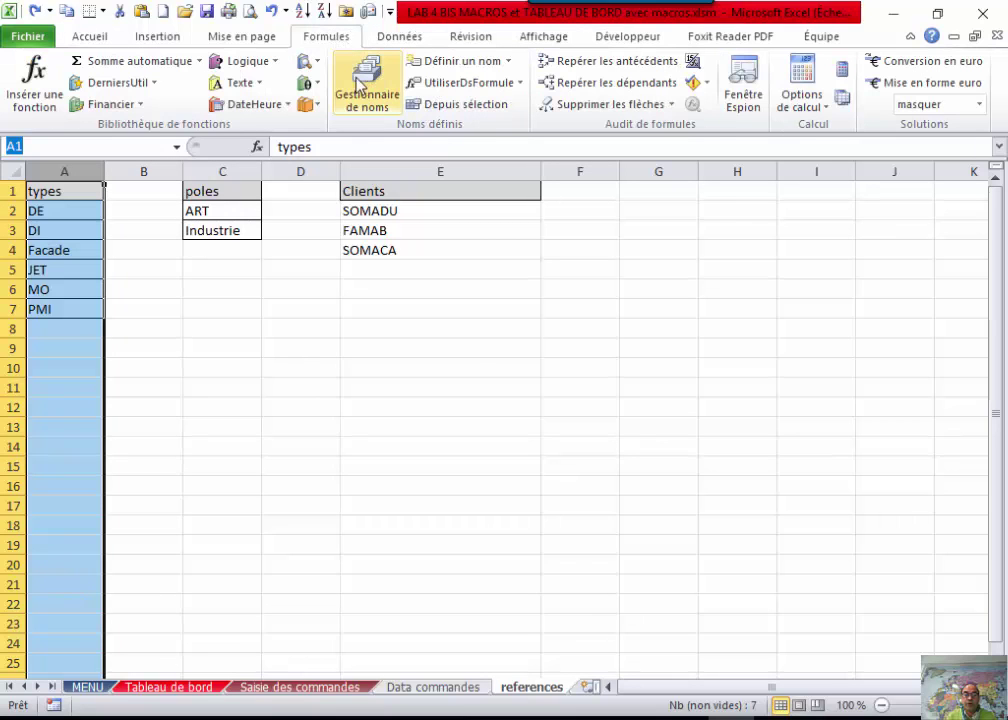
- Open the Name Manager and sort the defined names by name, descending
click(446, 62)
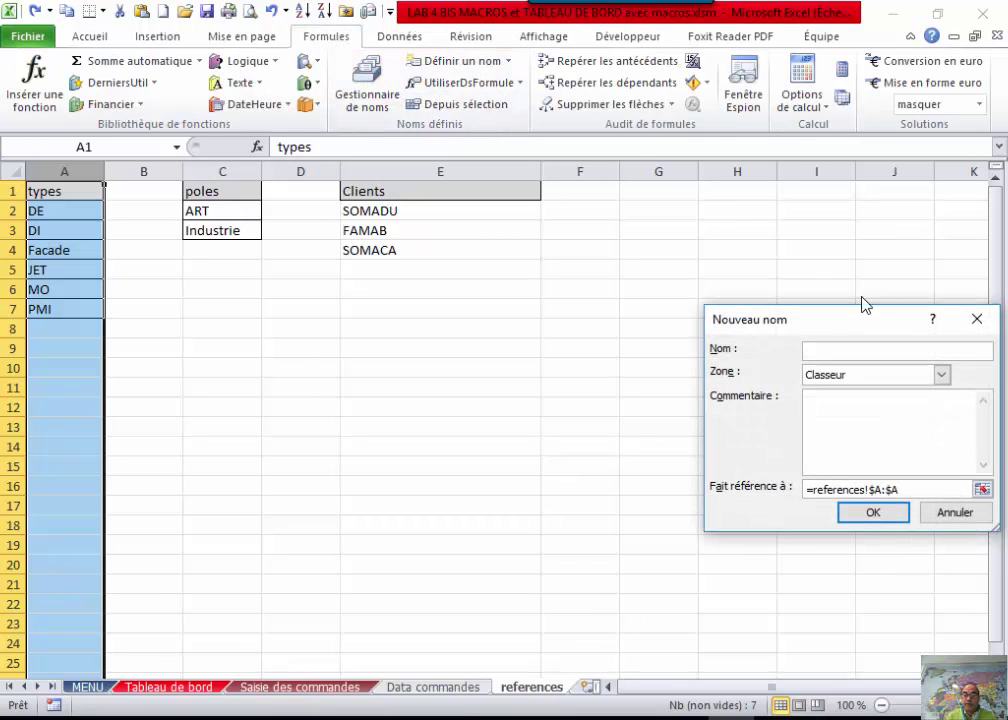
click(976, 319)
click(372, 100)
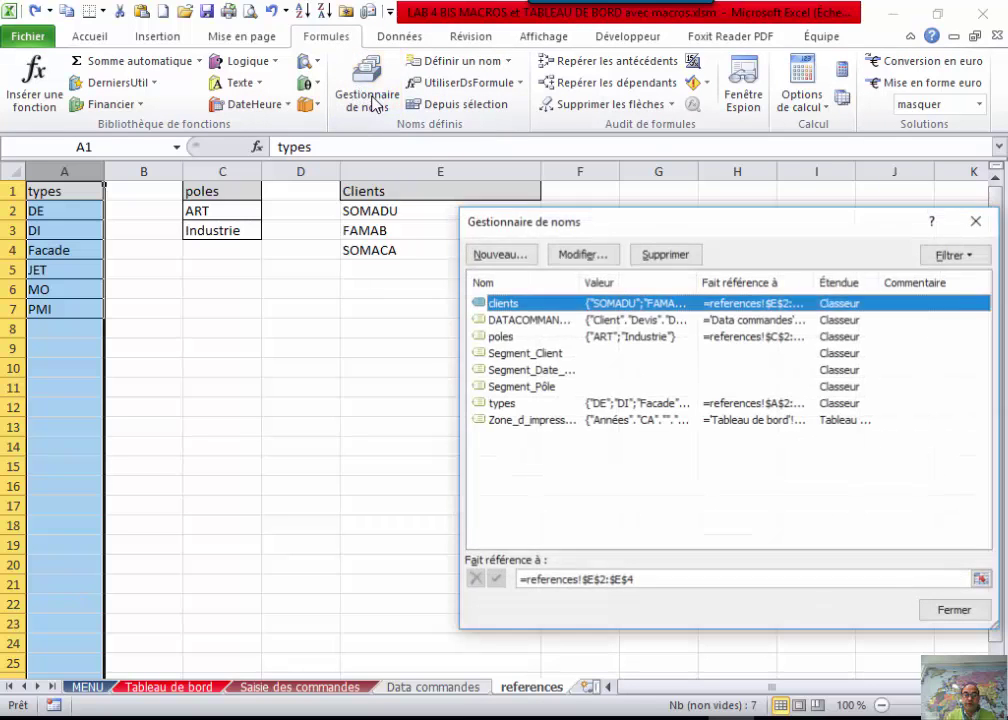
drag(521, 468, 490, 298)
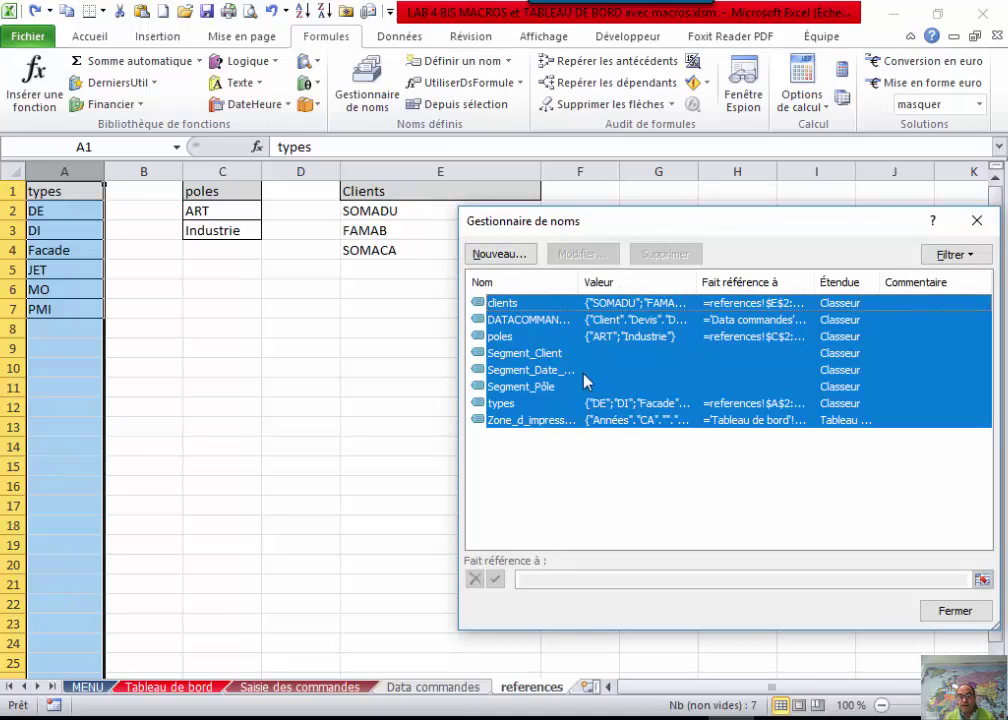
click(540, 288)
click(540, 290)
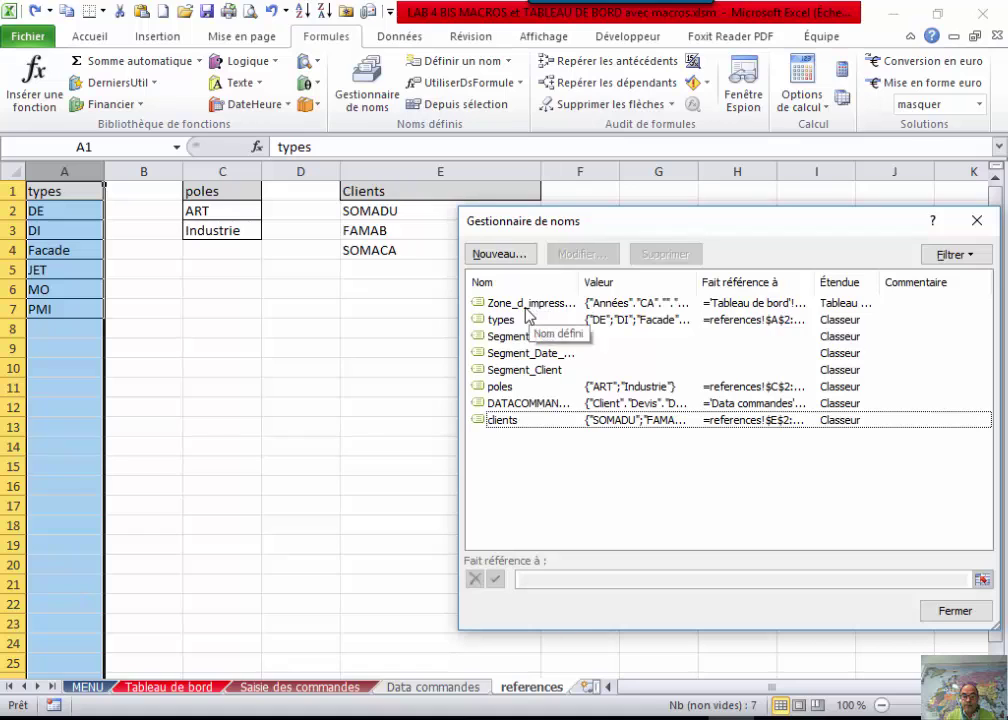
- Delete the Zone_d_impression and types names
click(530, 303)
click(674, 256)
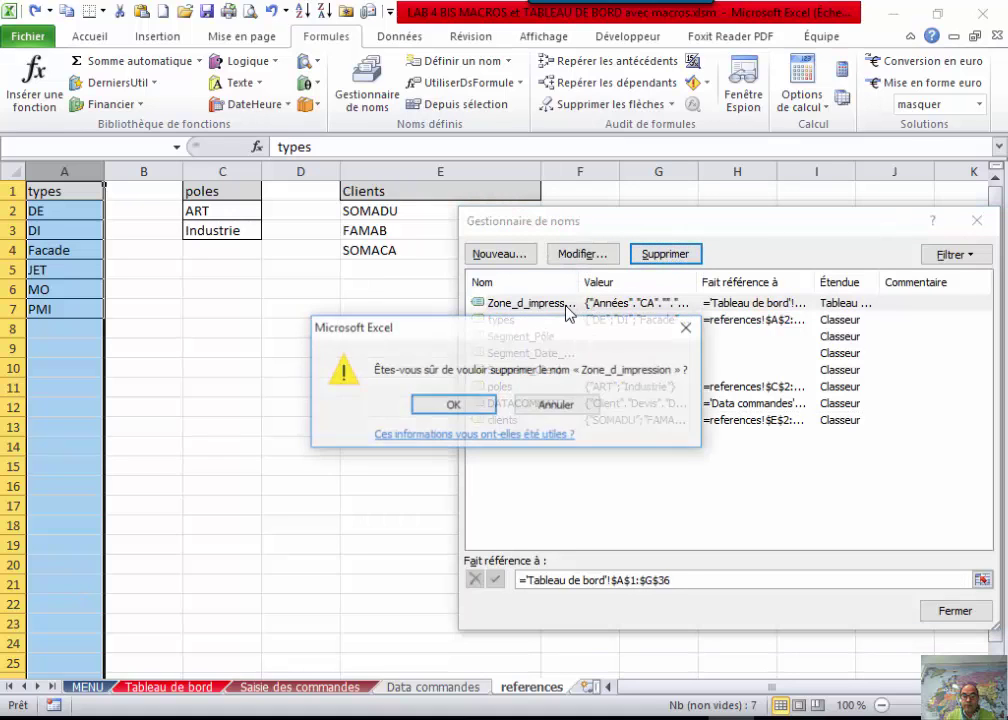
click(454, 403)
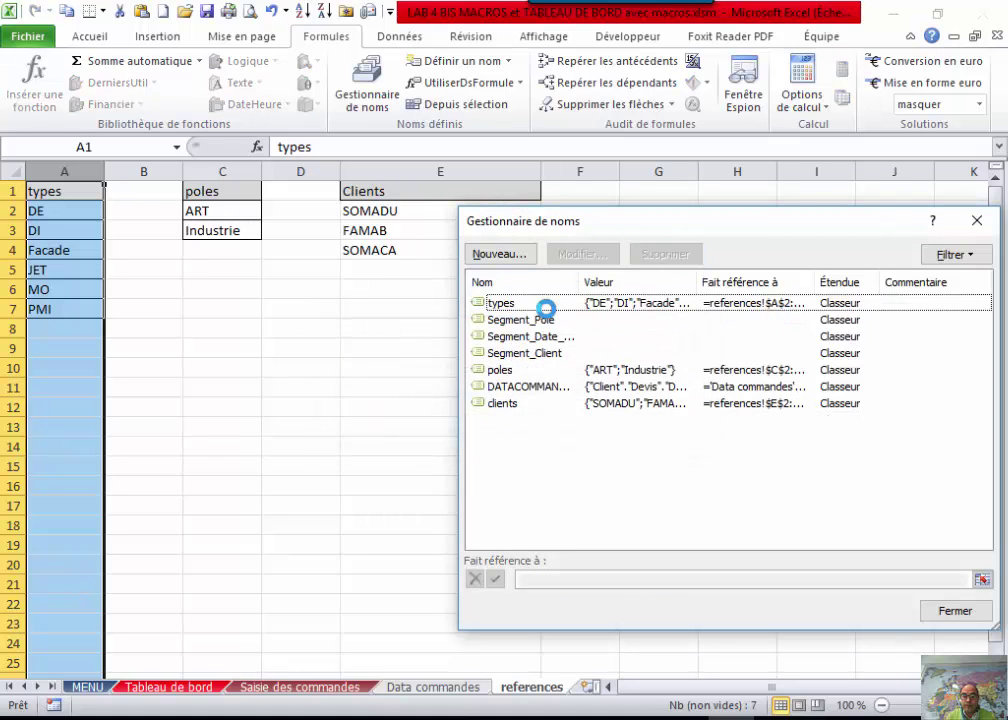
click(548, 303)
click(667, 255)
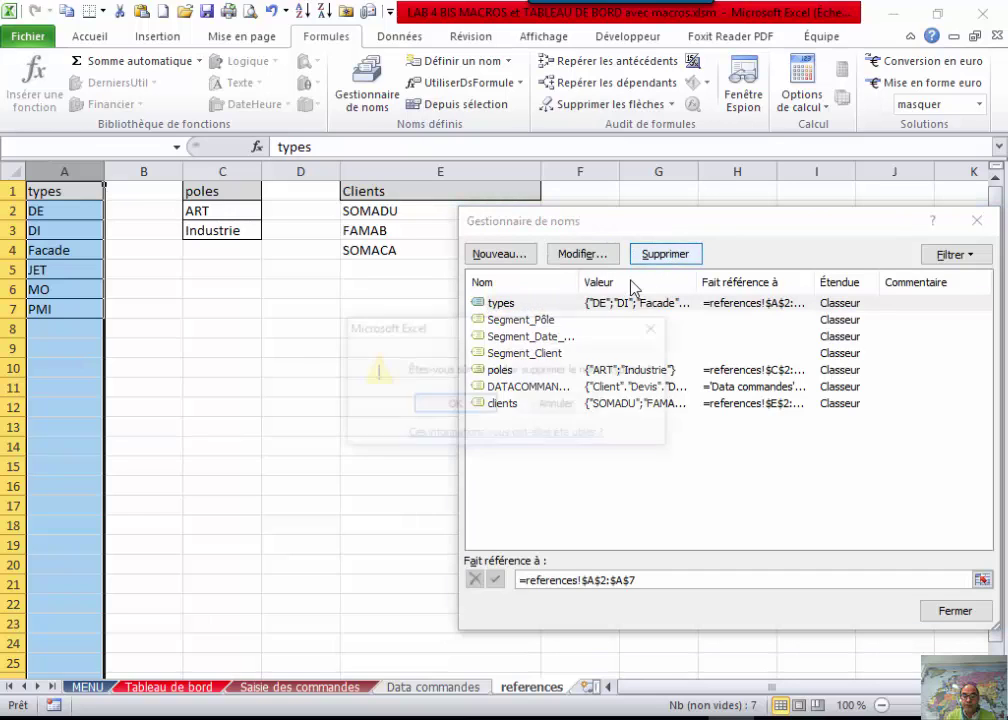
click(452, 403)
click(527, 302)
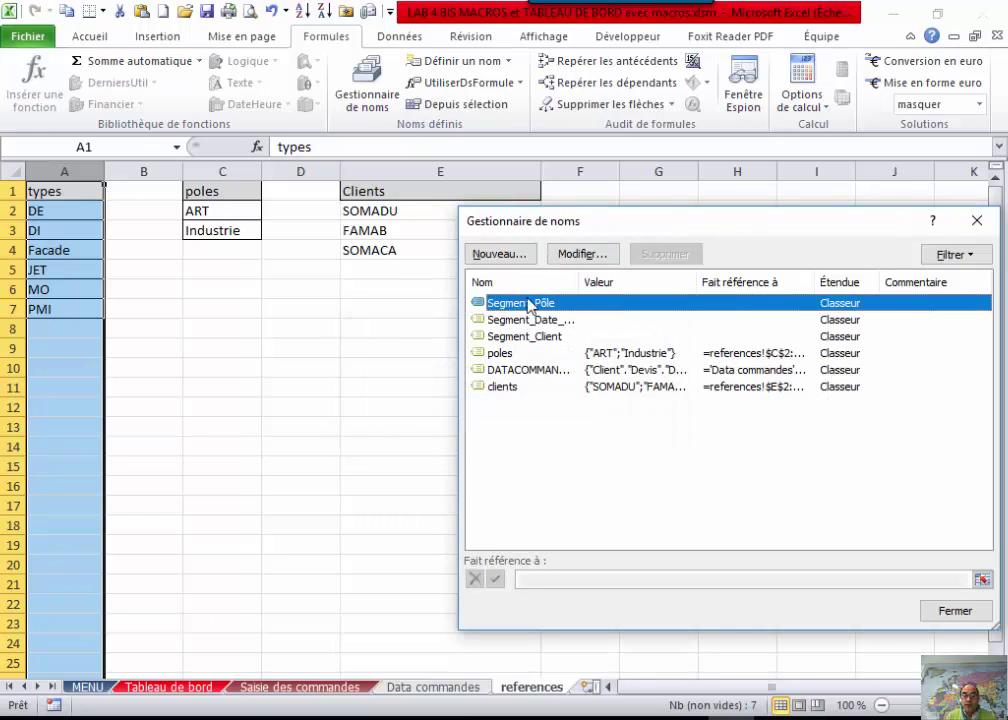
click(525, 337)
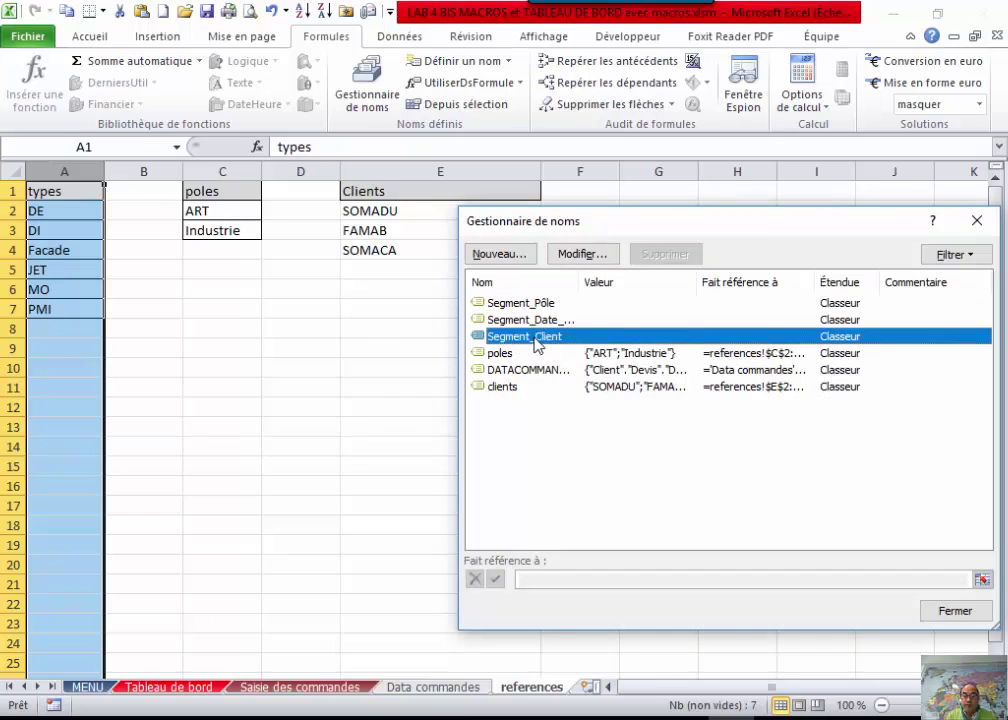
click(590, 256)
- Delete the DATACOMMANDES, clients and poles names
click(533, 370)
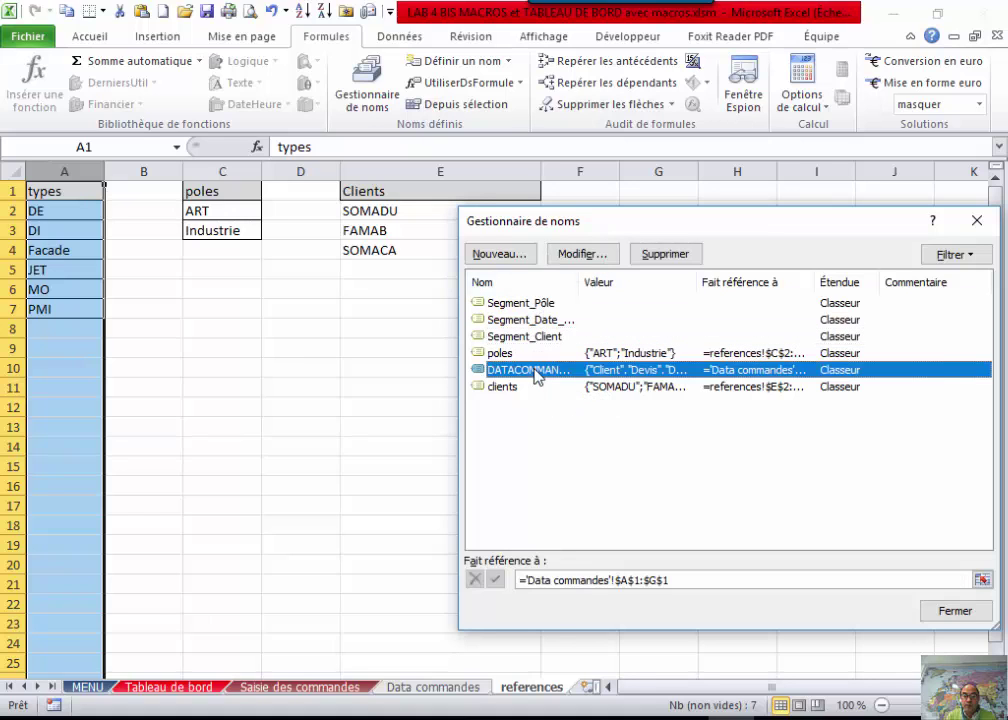
click(672, 256)
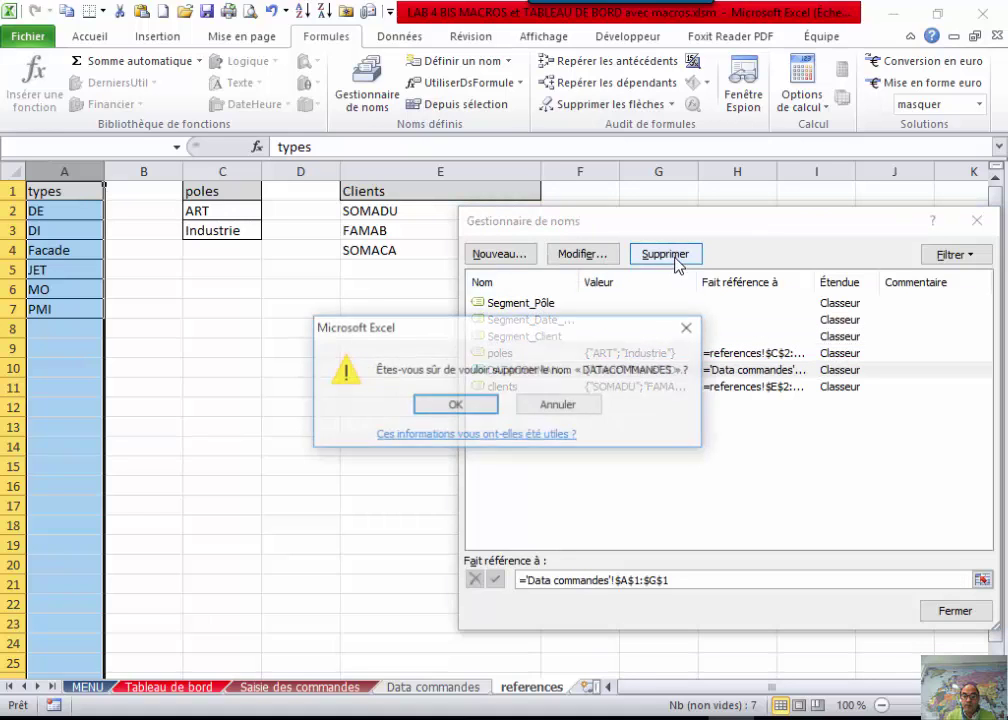
click(455, 403)
click(522, 371)
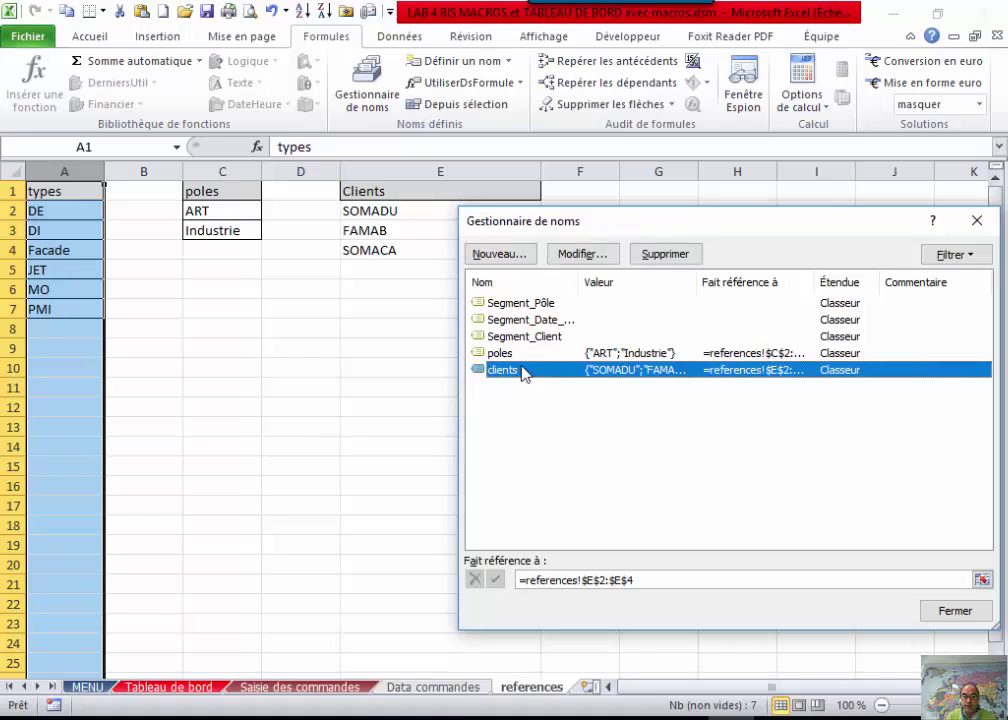
click(662, 256)
click(455, 404)
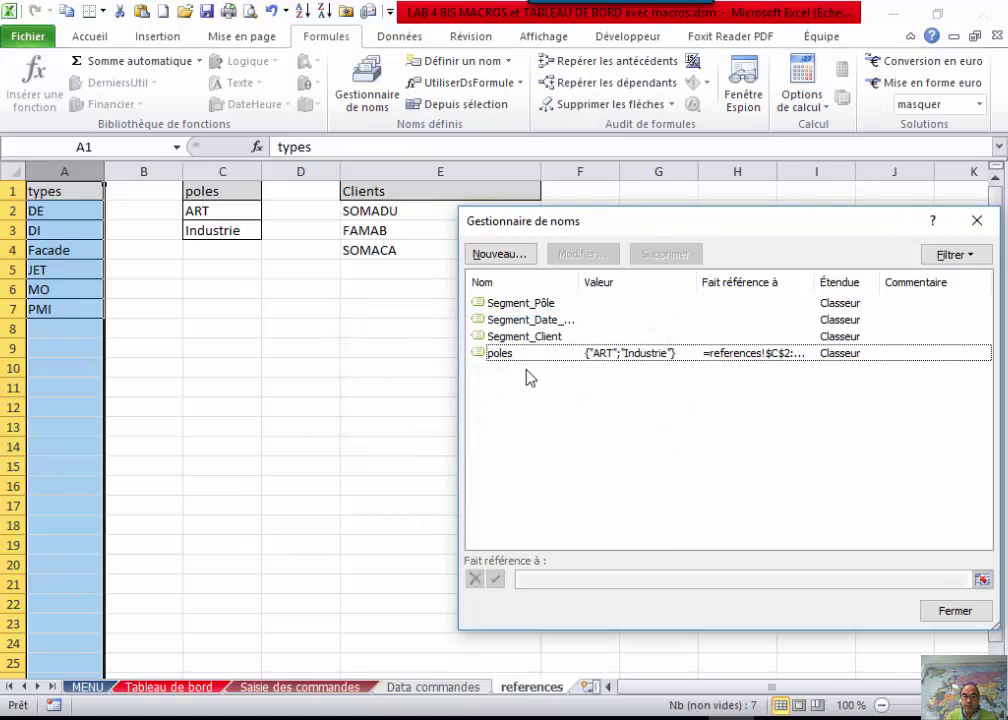
click(540, 353)
click(664, 254)
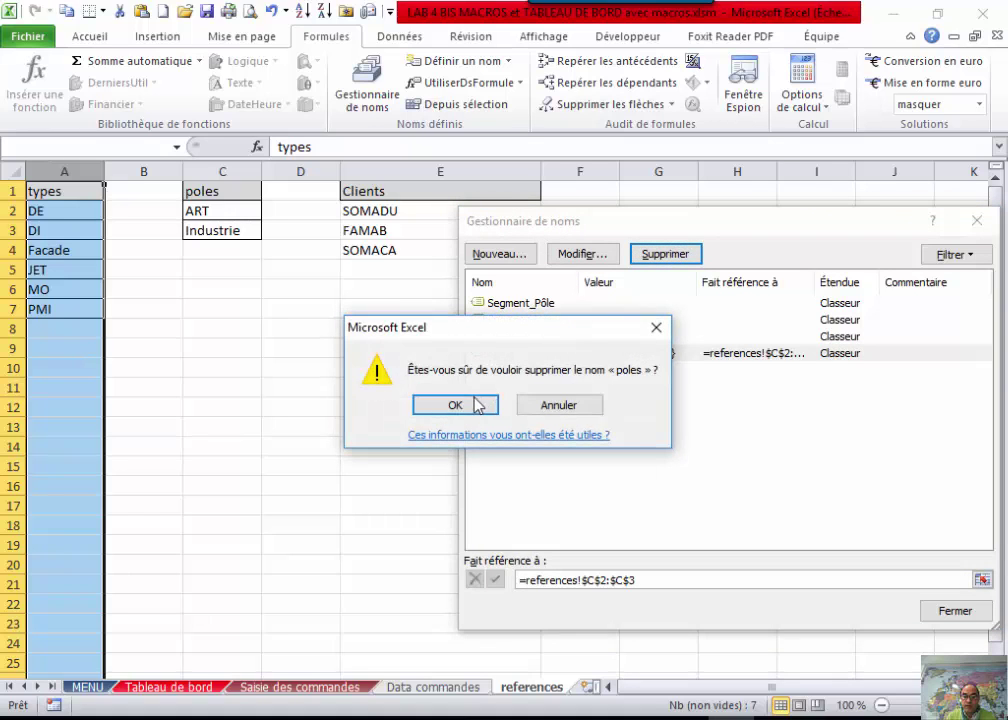
click(455, 404)
- Select the three remaining slicer names Segment_Pôle, Segment_Date and Segment_Client
click(524, 337)
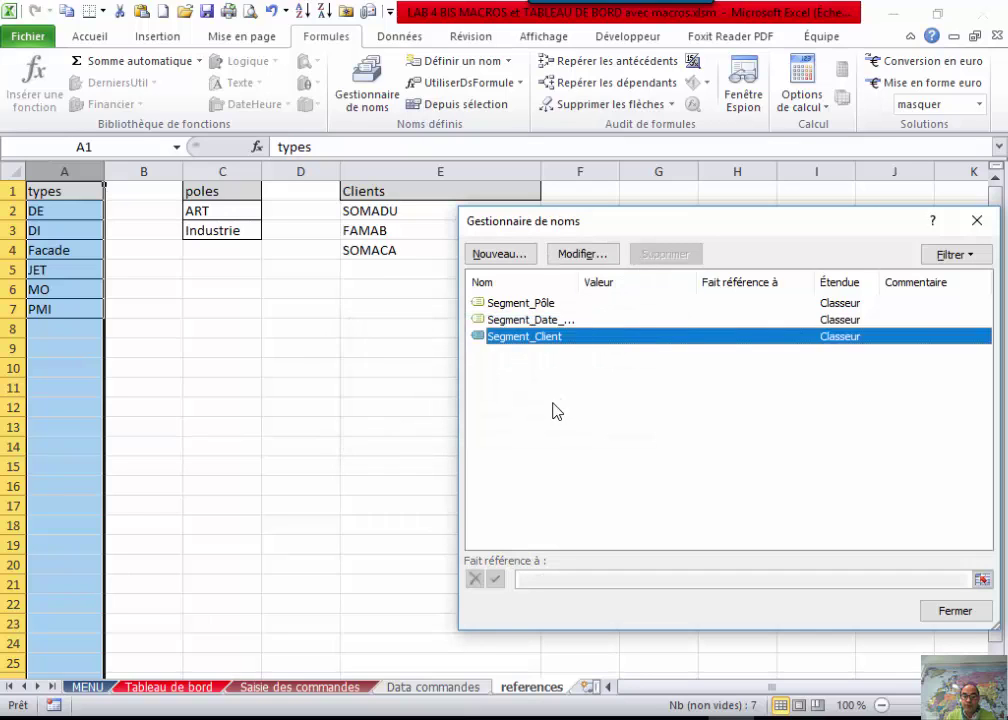
click(546, 320)
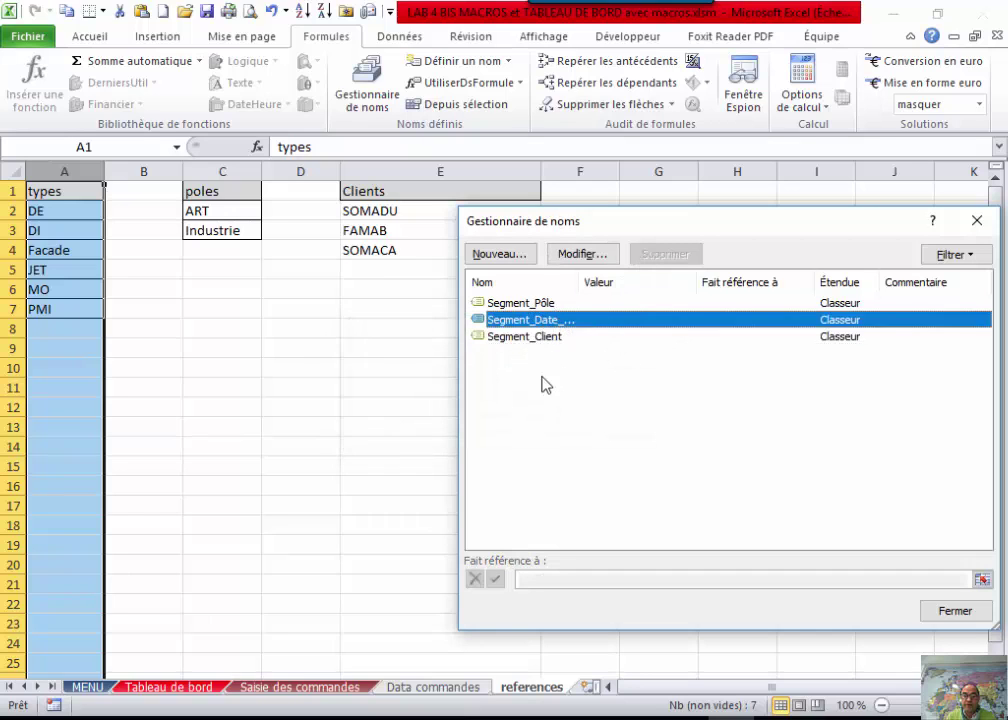
drag(540, 378, 518, 294)
click(632, 403)
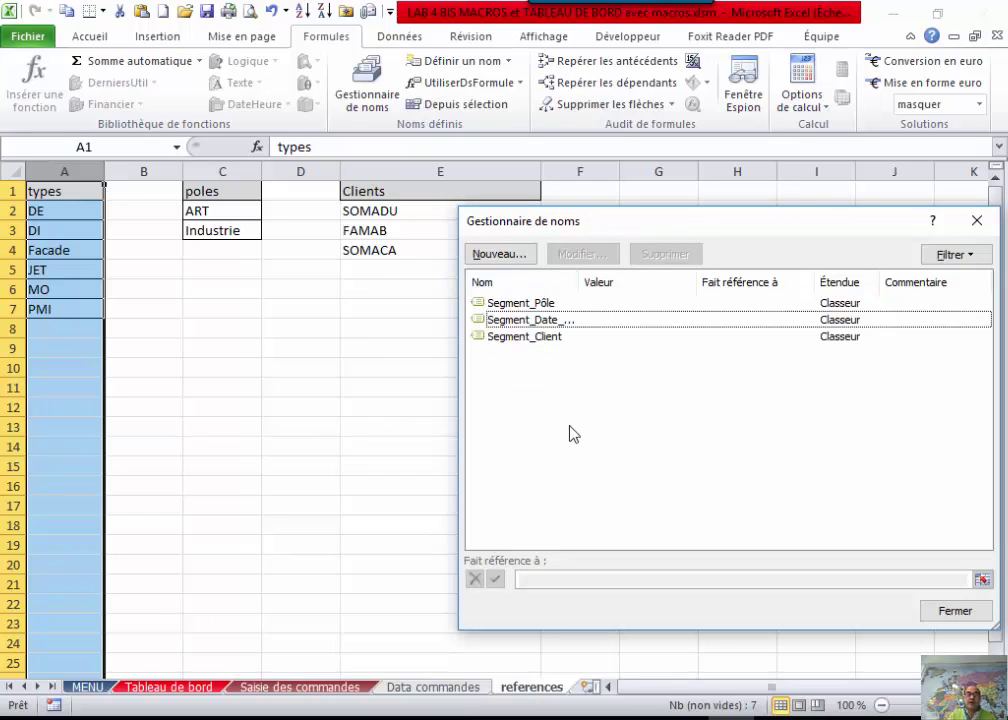
drag(556, 405, 517, 299)
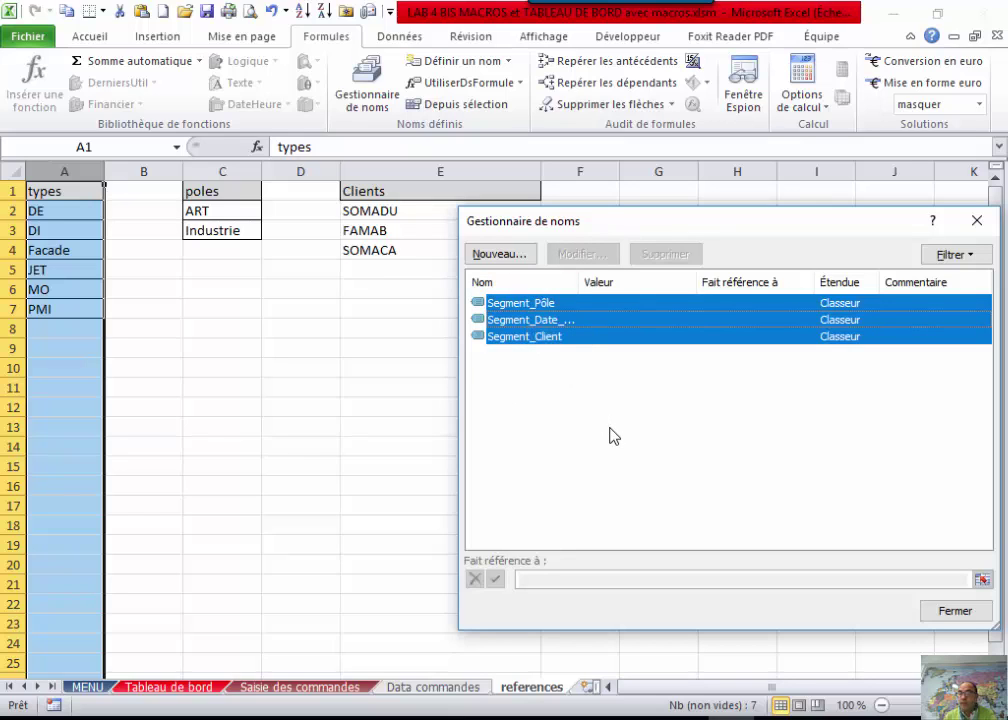
- Close the Name Manager and select cell E10 on the references sheet
click(951, 611)
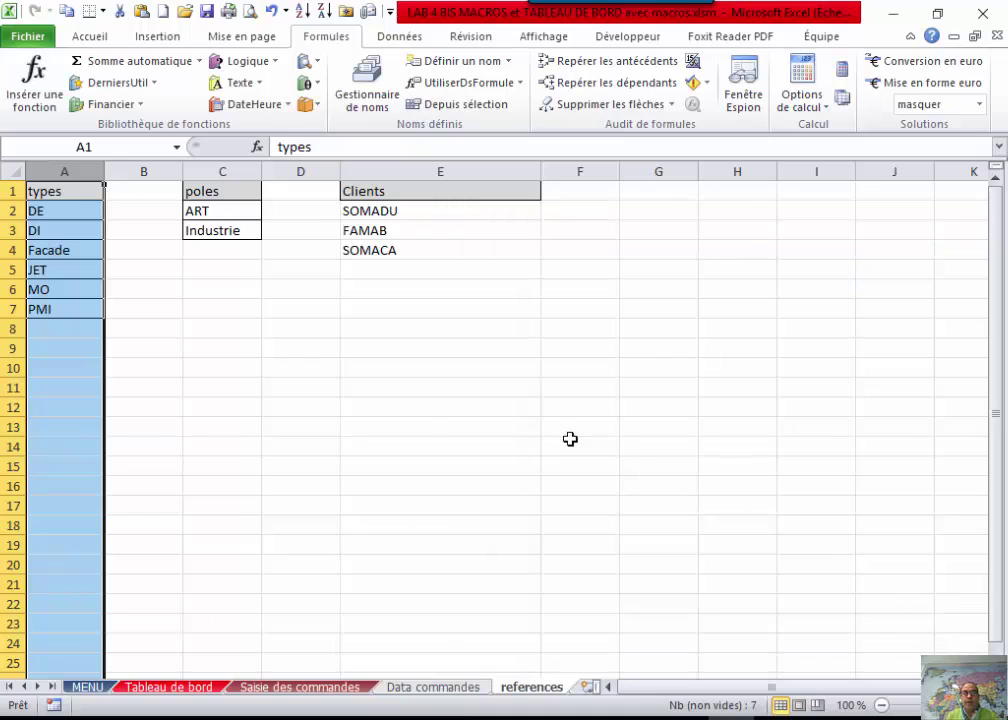
click(531, 365)
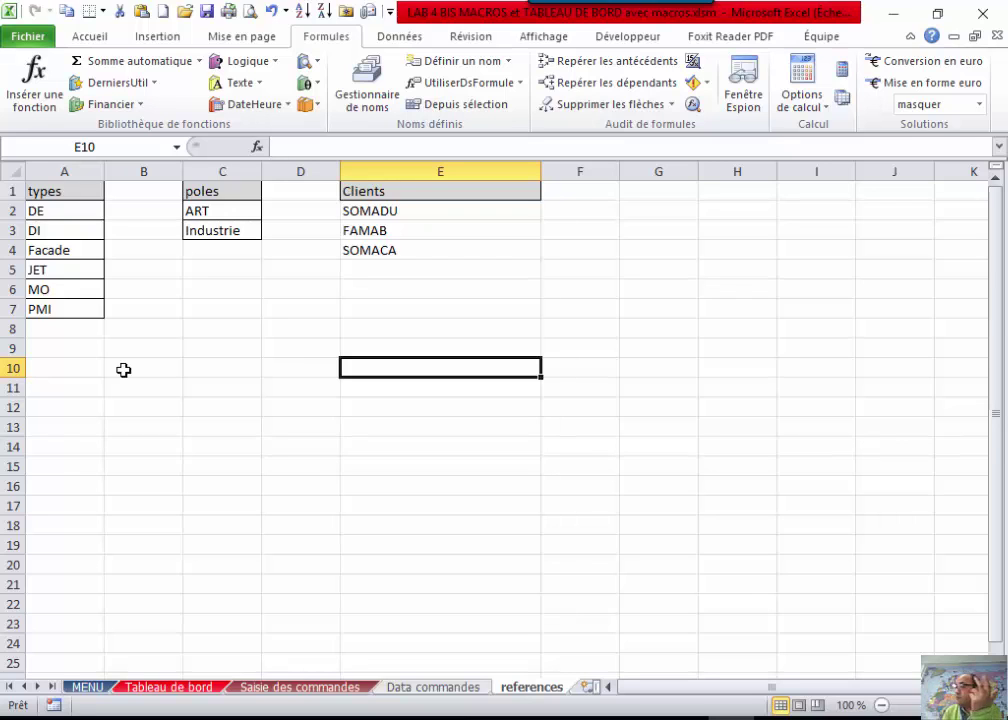
click(322, 687)
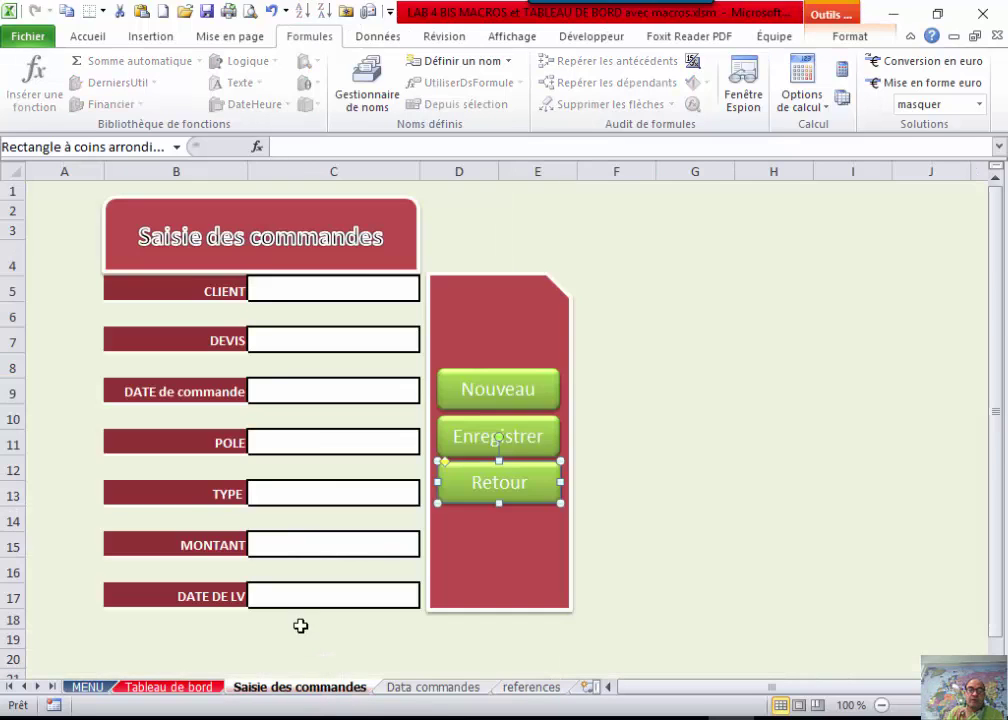
click(288, 285)
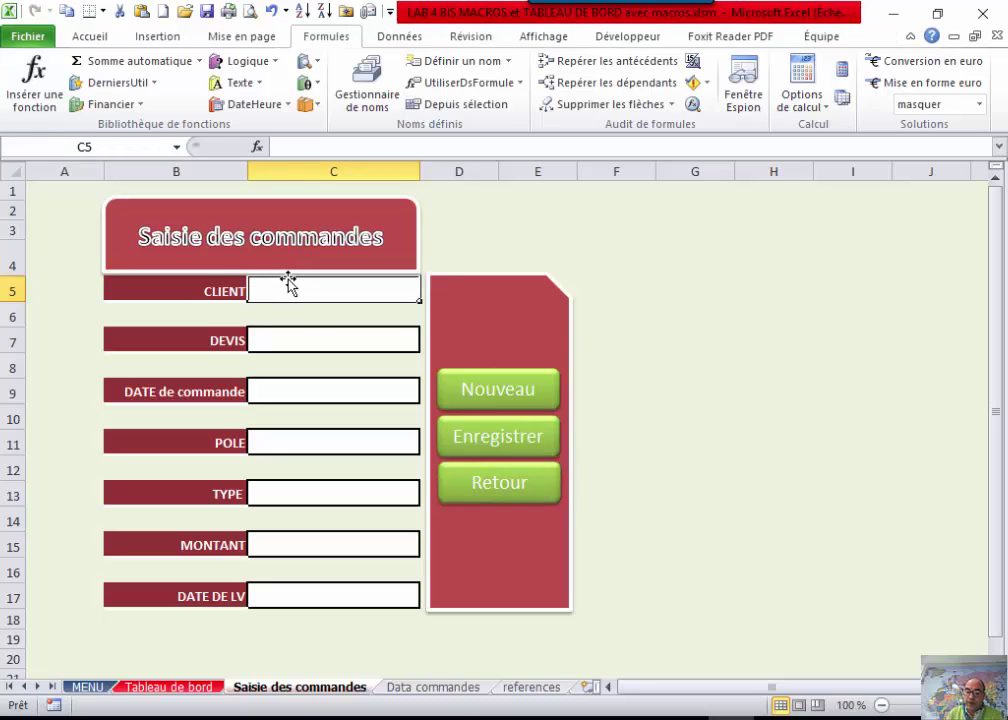
click(299, 341)
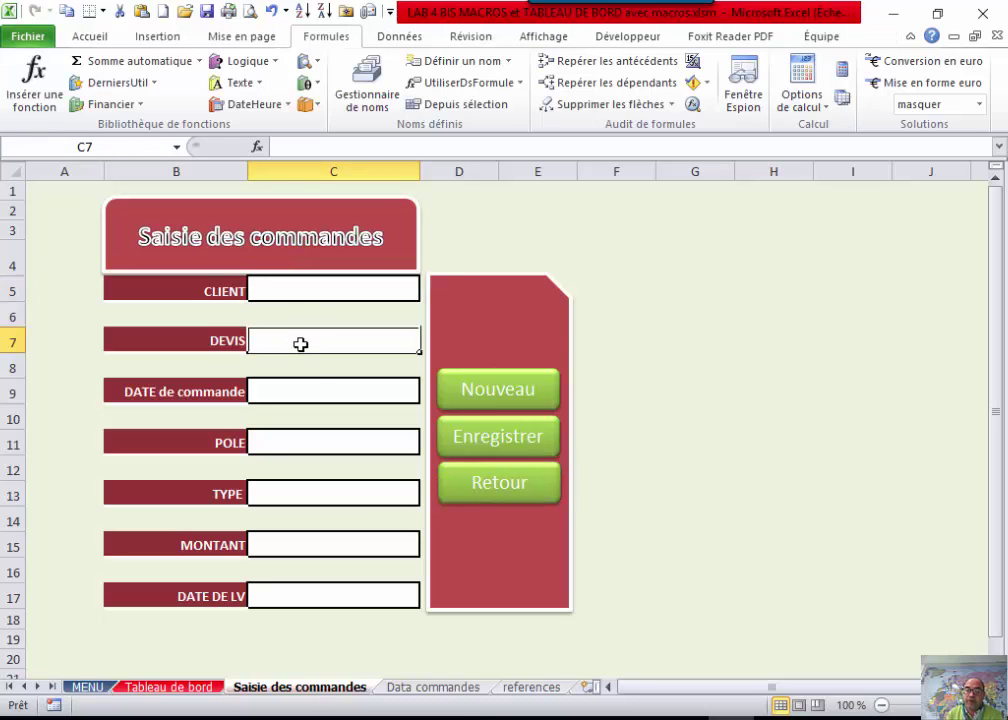
click(312, 393)
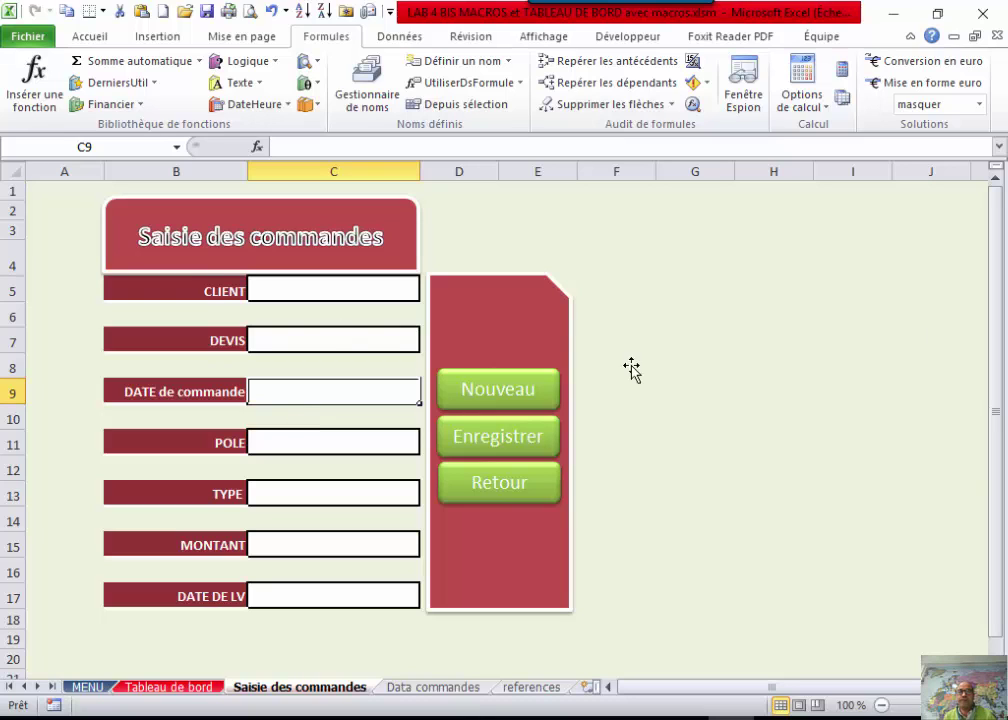
click(777, 323)
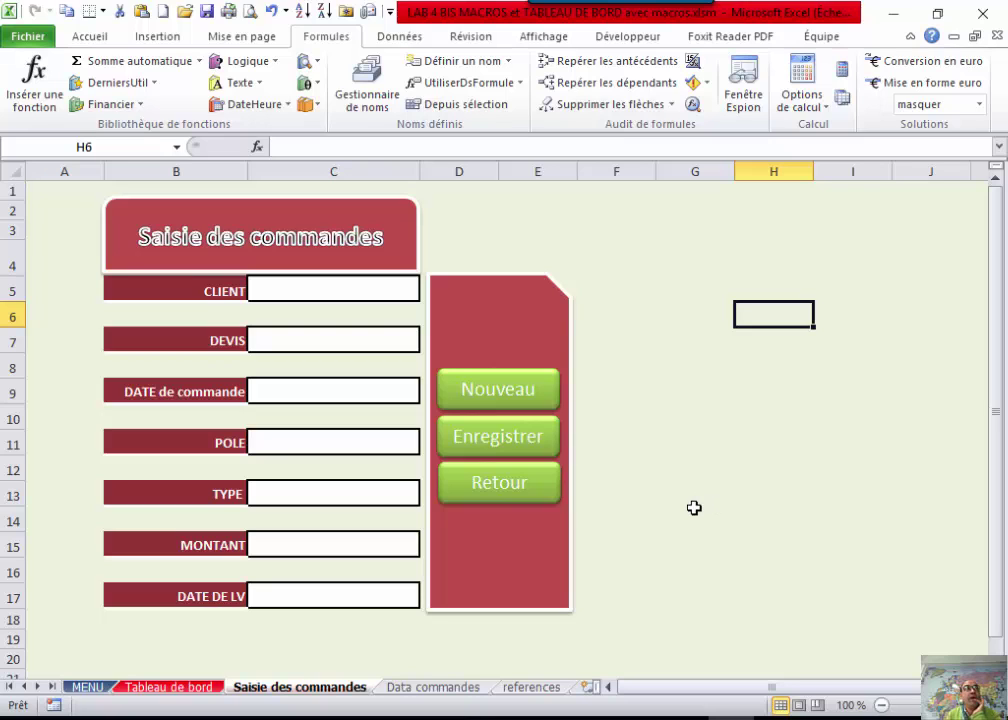
click(715, 388)
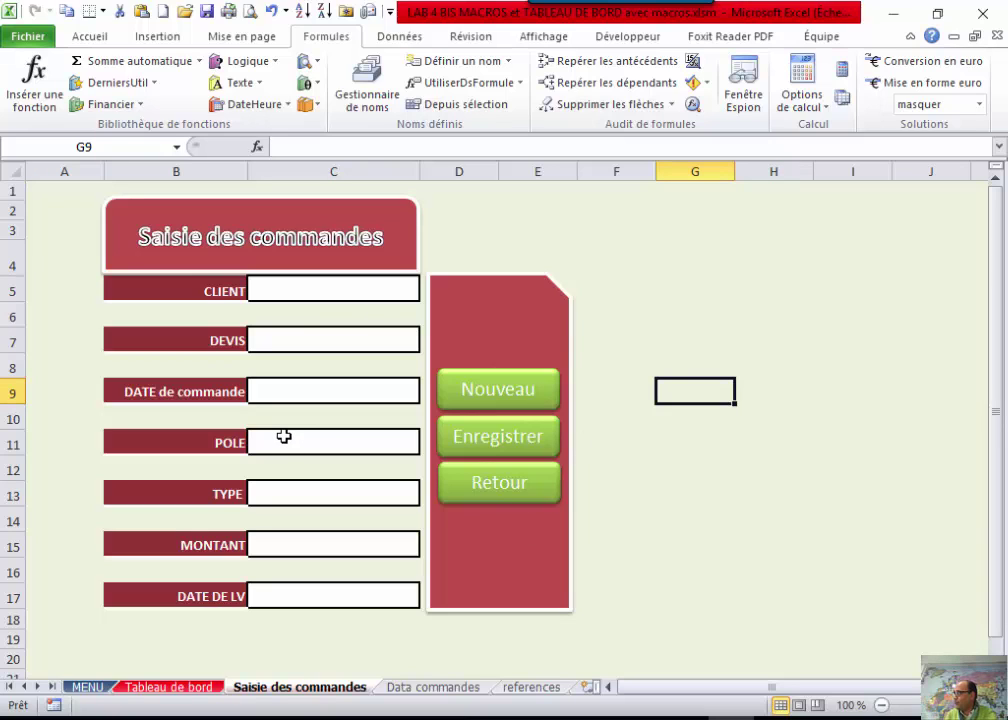
click(695, 318)
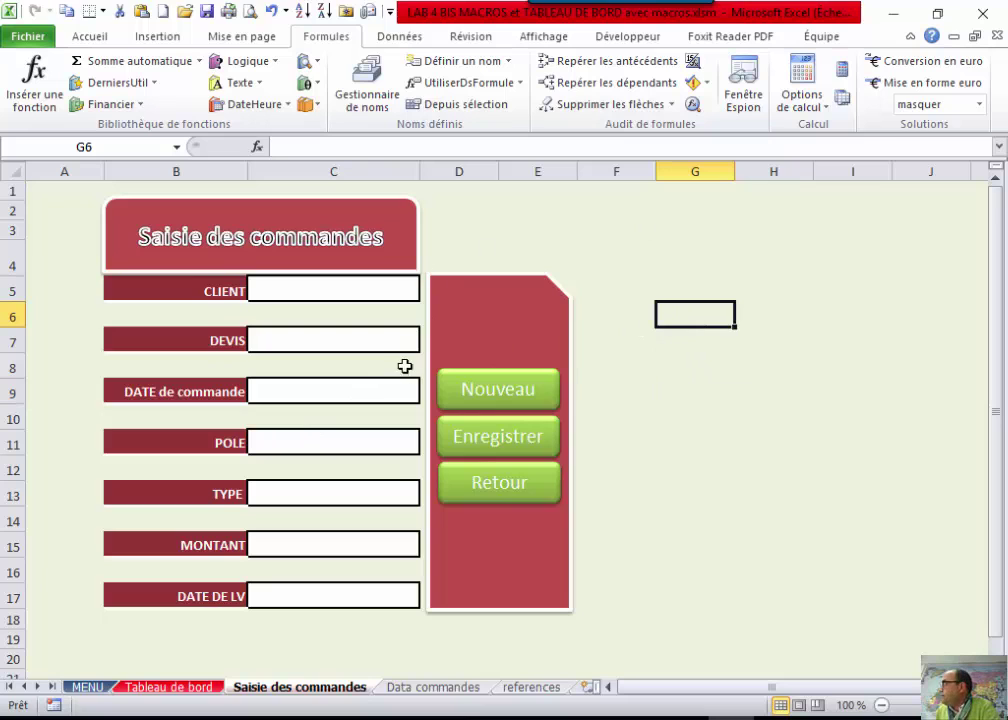
- Close Excel, choosing Ne pas enregistrer to discard the workbook changes
click(537, 689)
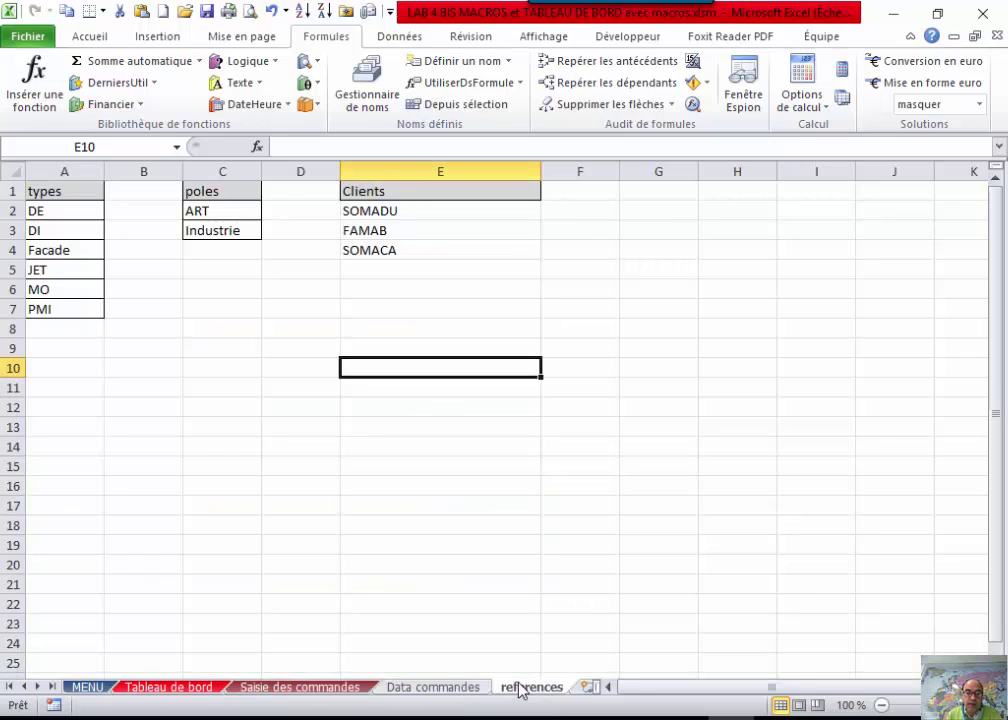
click(174, 690)
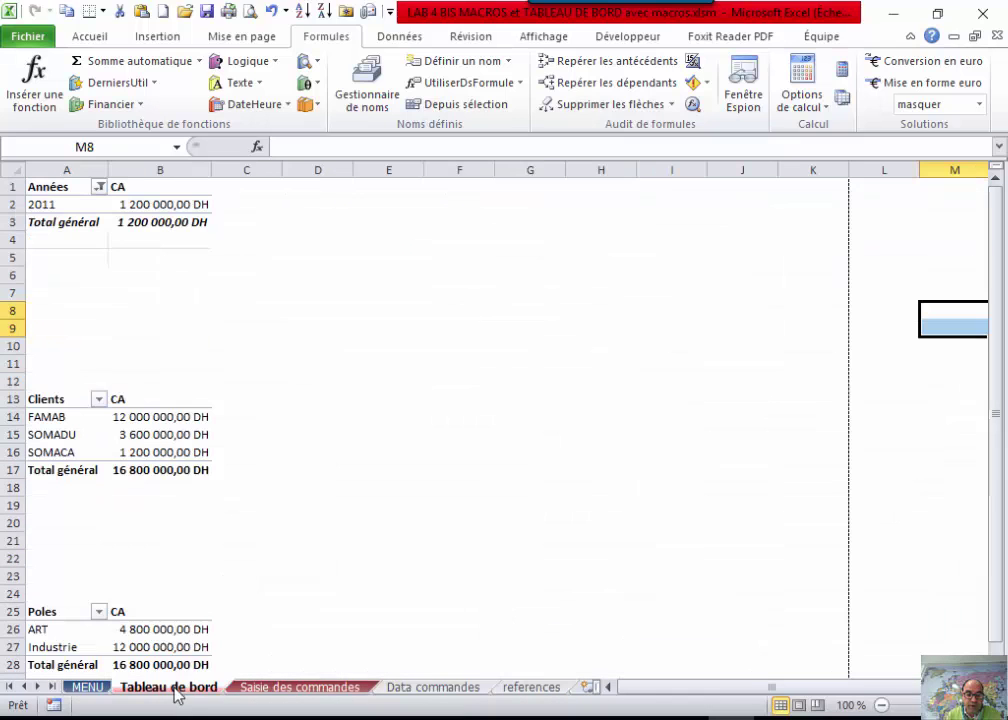
right_click(171, 690)
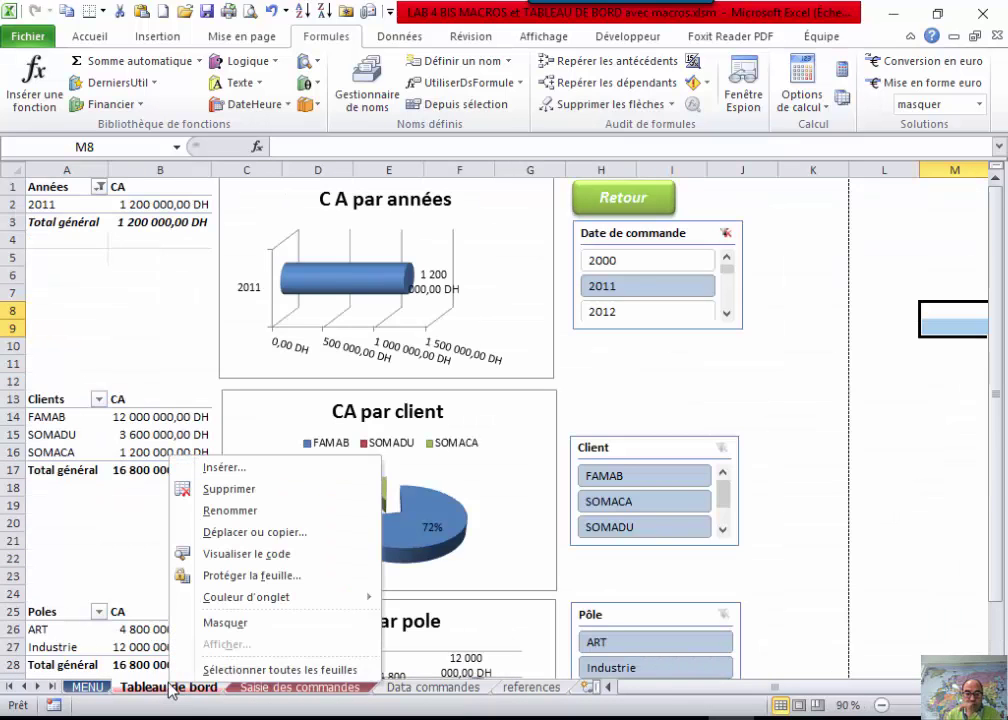
click(1001, 8)
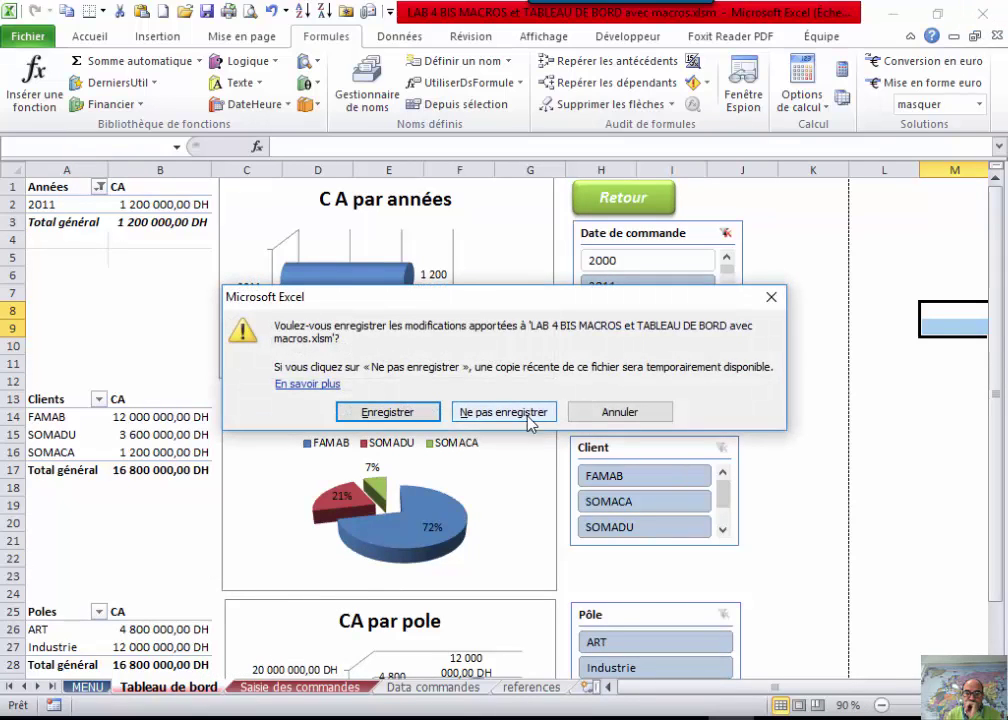
click(515, 419)
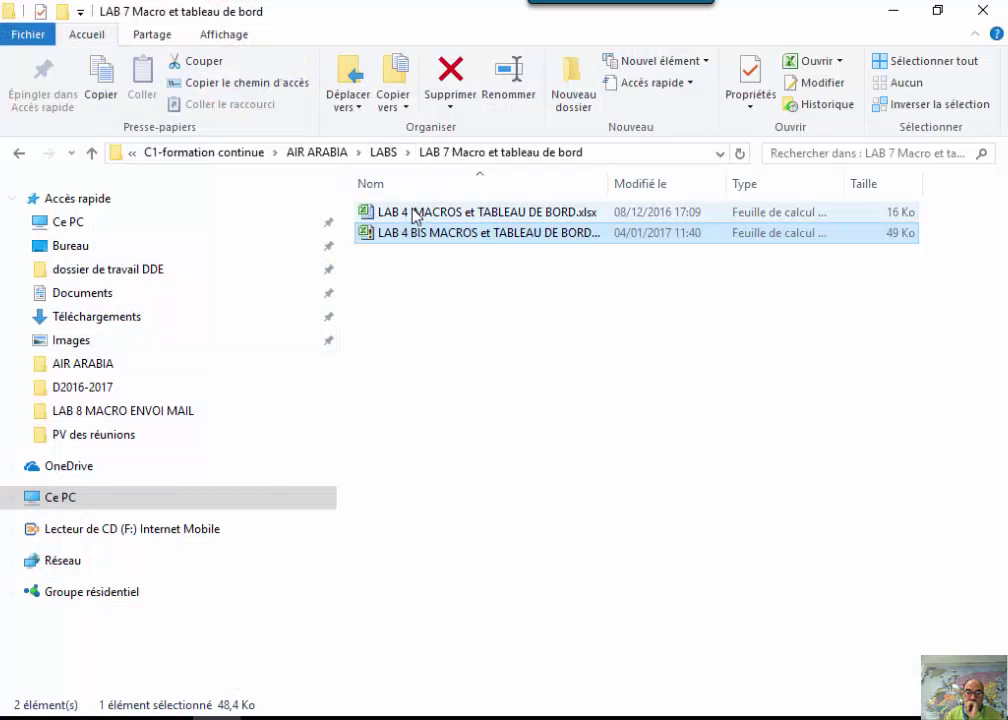
- Open LAB 4 MACROS et TABLEAU DE BORD.xlsx in Excel from the LAB 7 folder
click(416, 213)
double_click(416, 213)
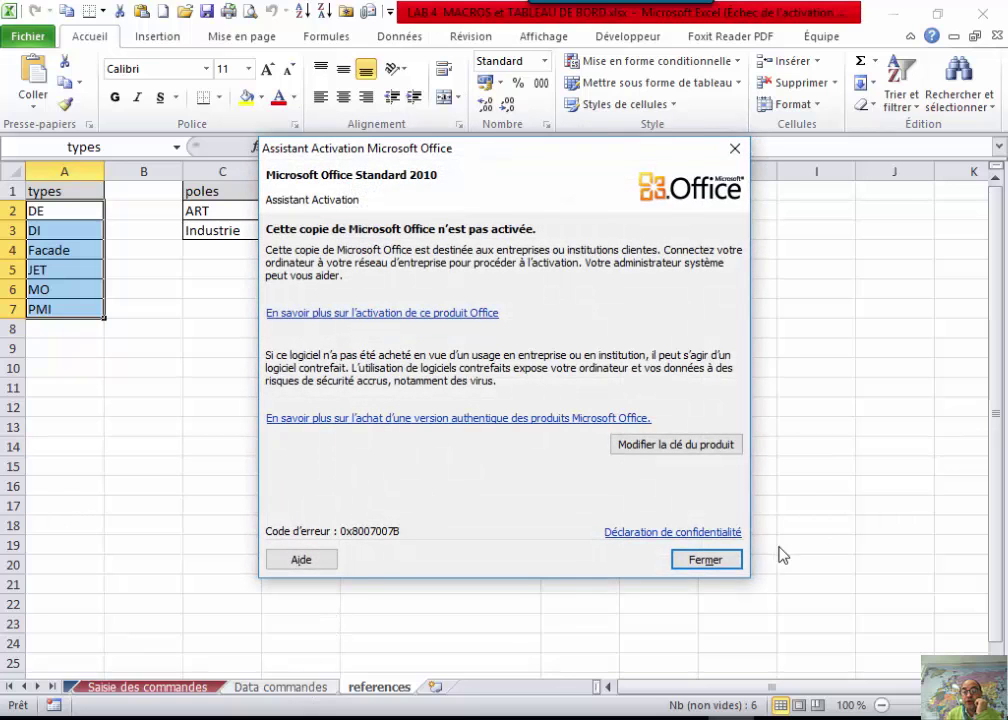
- Dismiss the activation notice and permanently delete the Saisie des commandes sheet
click(697, 564)
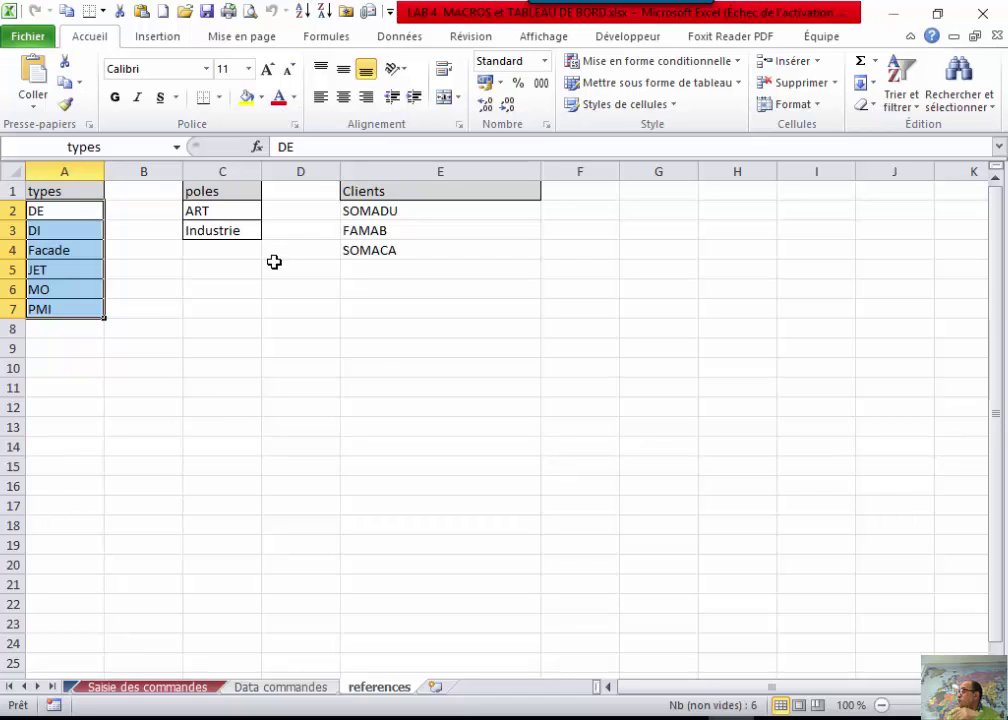
click(281, 688)
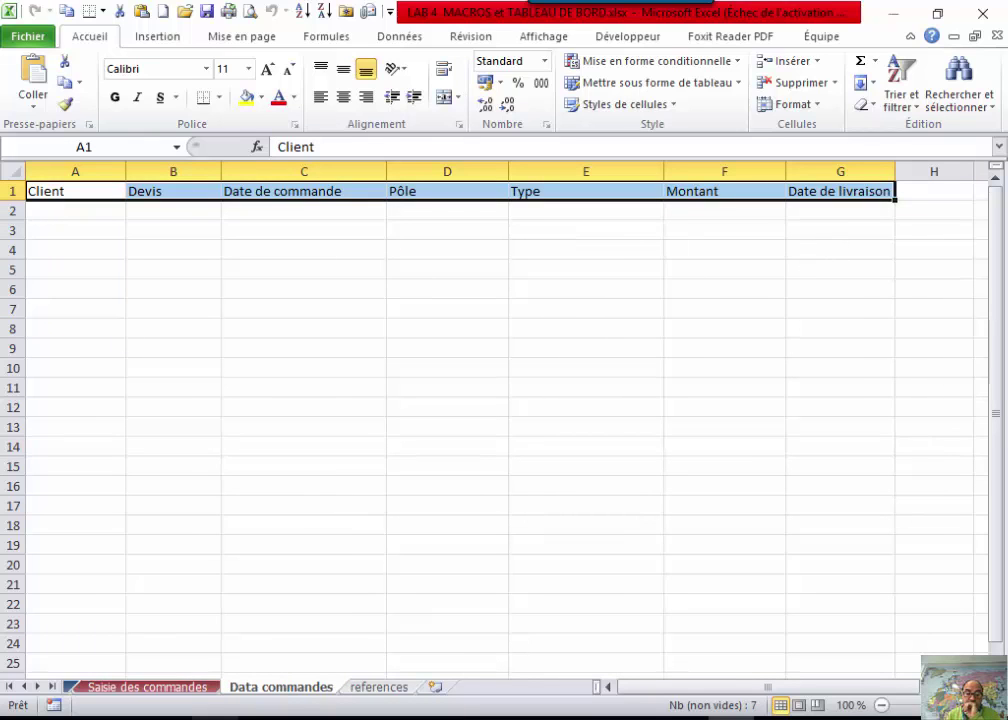
click(160, 689)
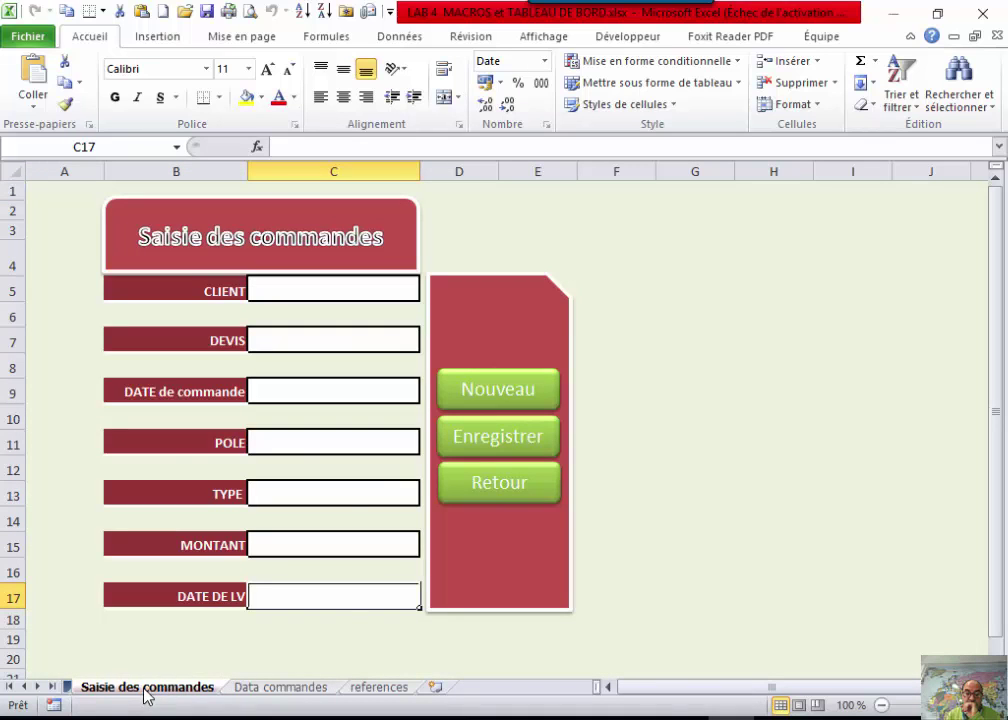
right_click(147, 690)
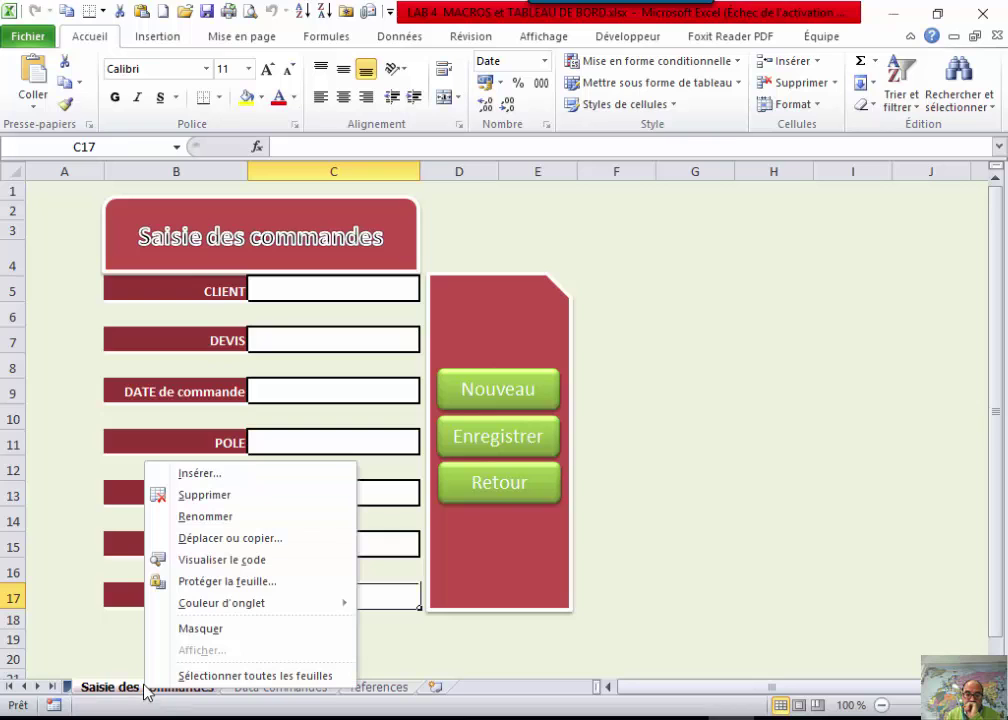
click(233, 498)
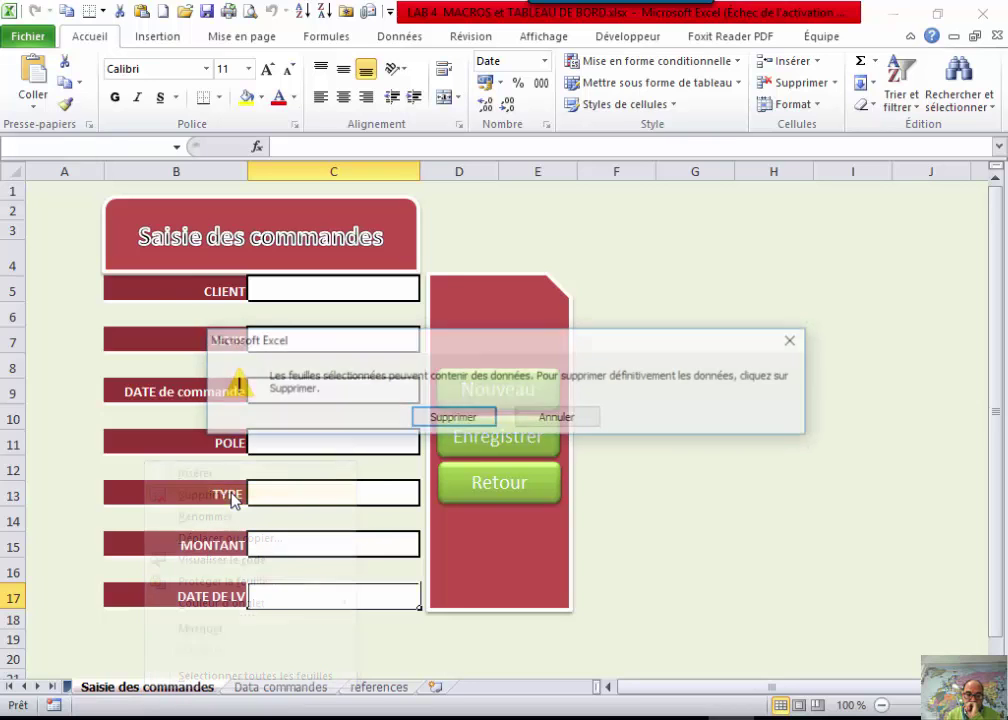
click(450, 418)
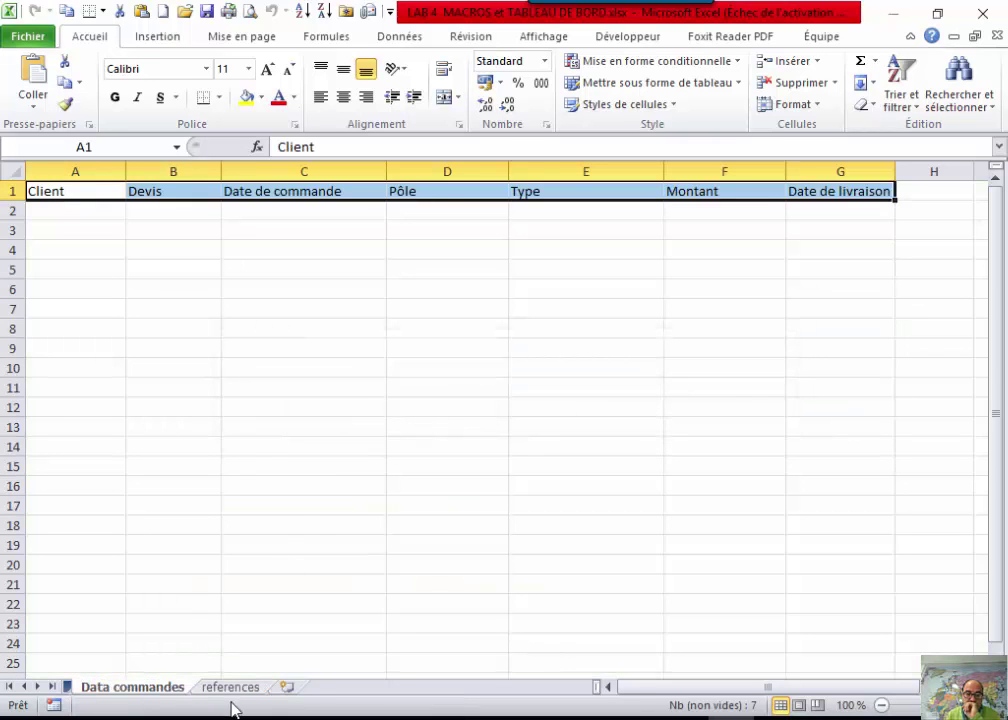
- Check the Developer tab's Macros list and confirm the workbook has no macros
click(641, 38)
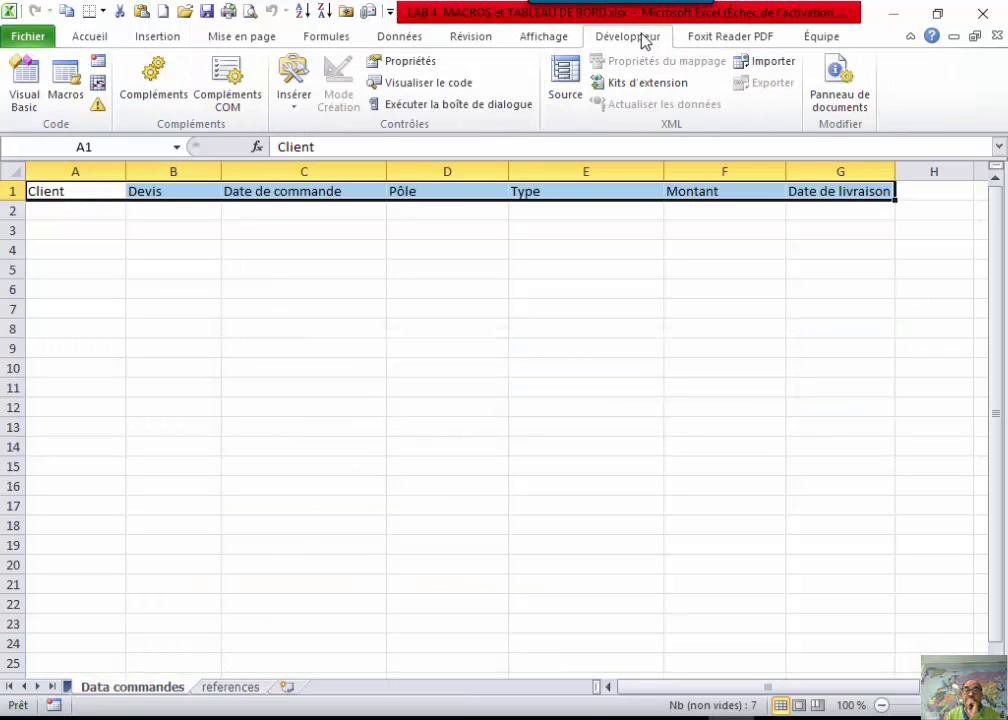
click(66, 89)
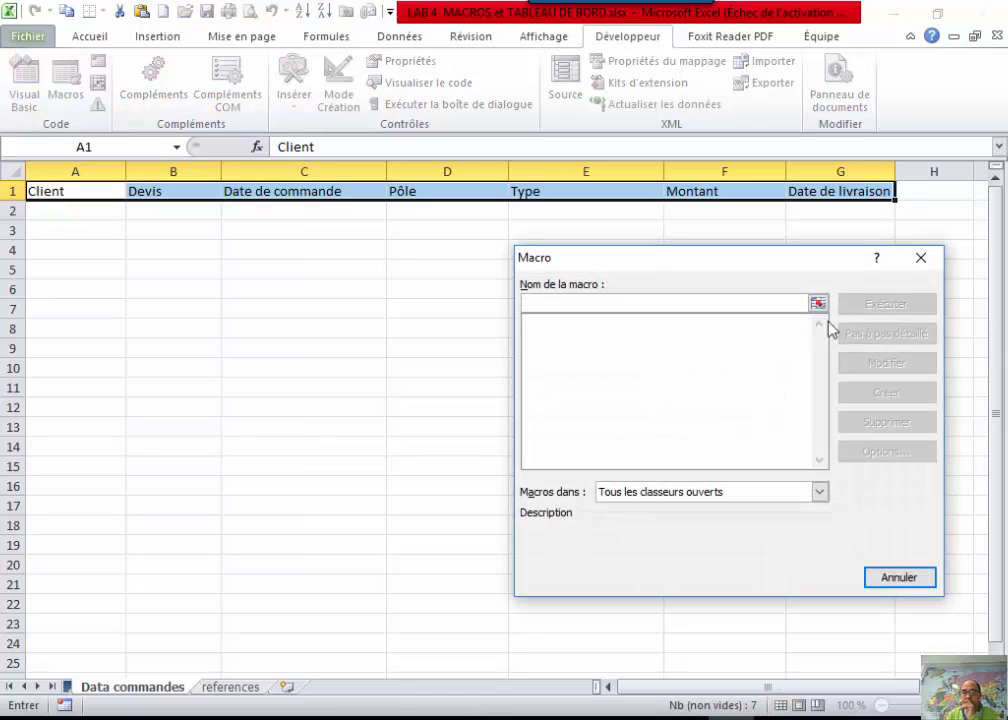
click(921, 259)
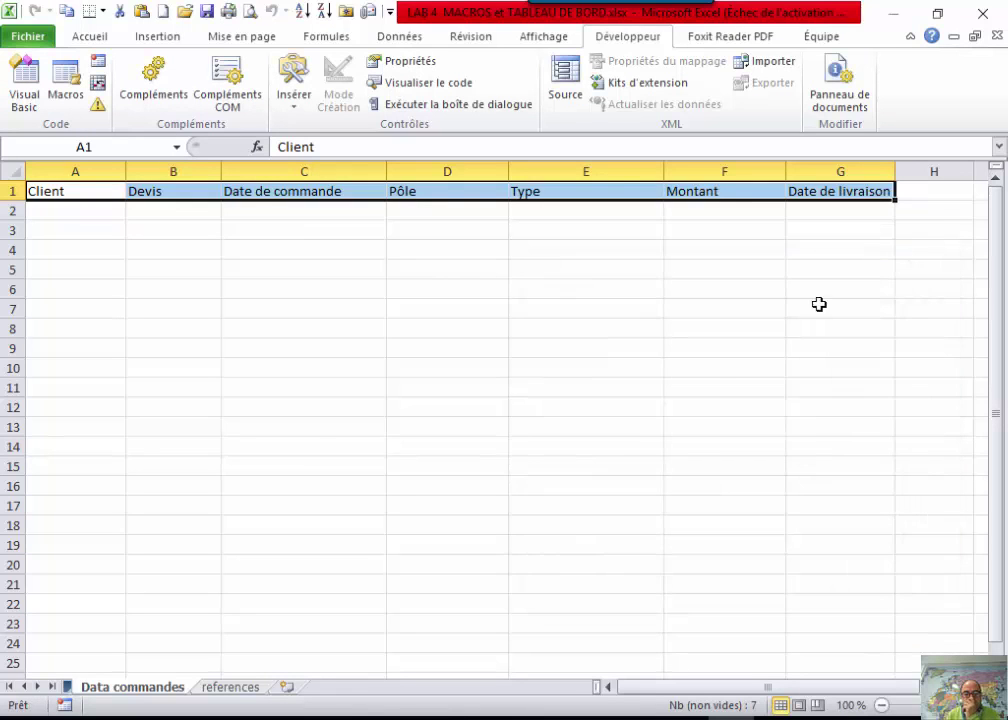
- Return to the references sheet and select its types column A, then cell B4
click(241, 687)
click(178, 688)
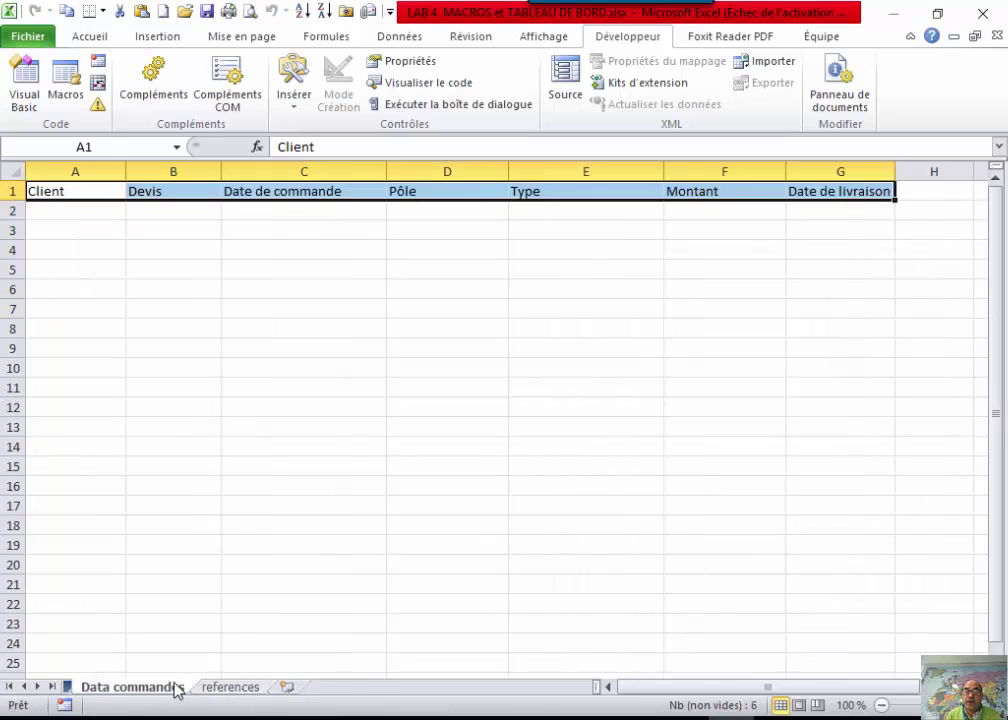
click(235, 689)
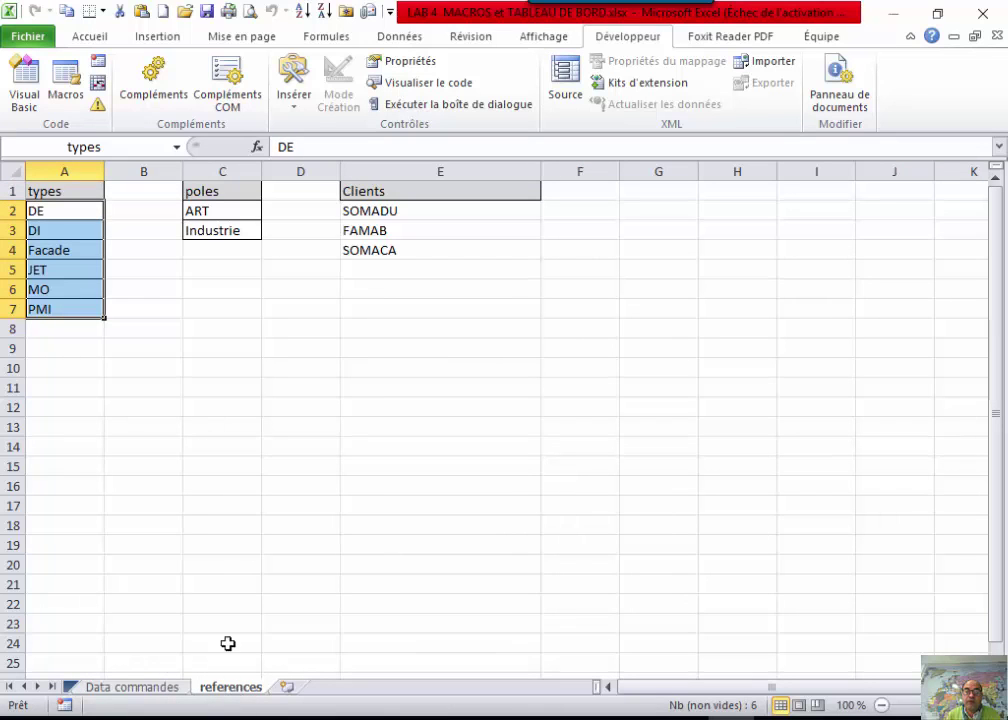
click(218, 350)
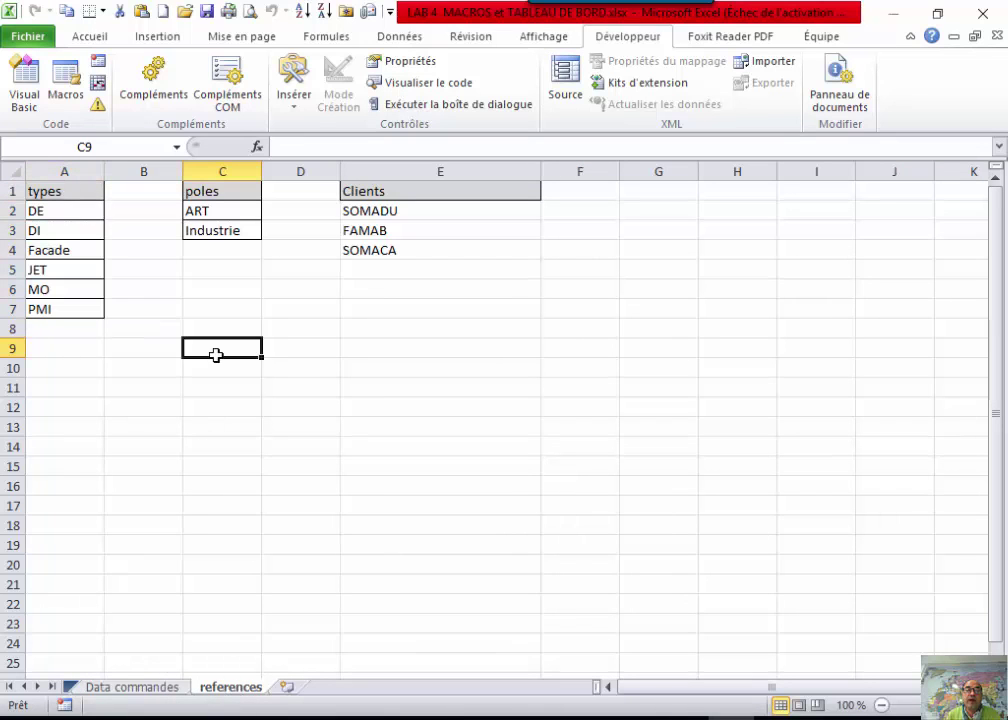
click(75, 167)
click(142, 251)
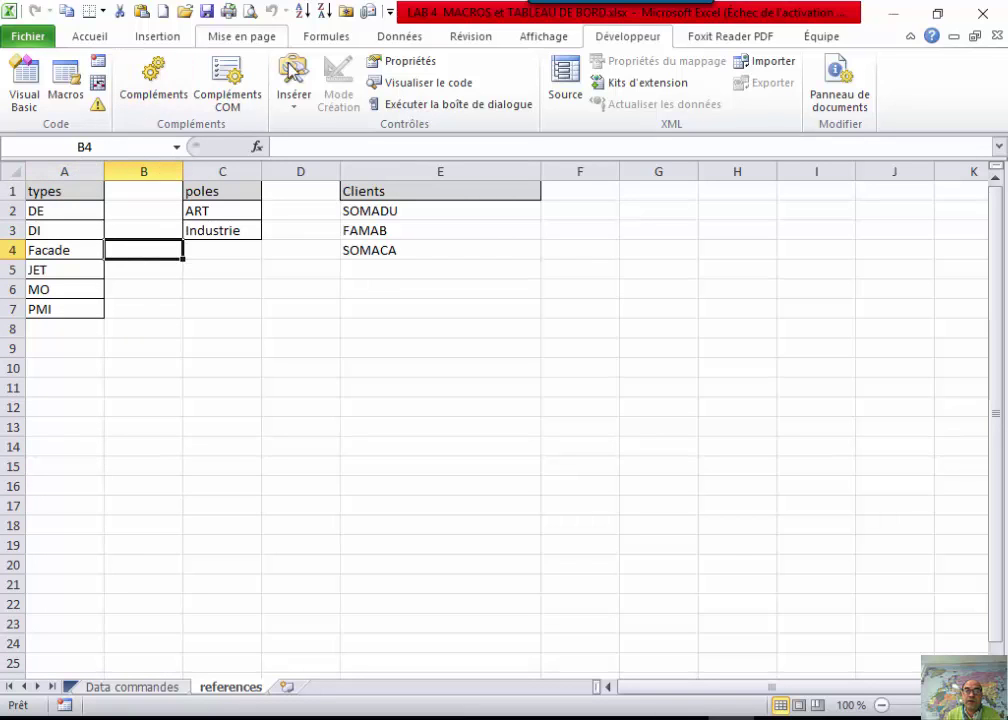
click(326, 38)
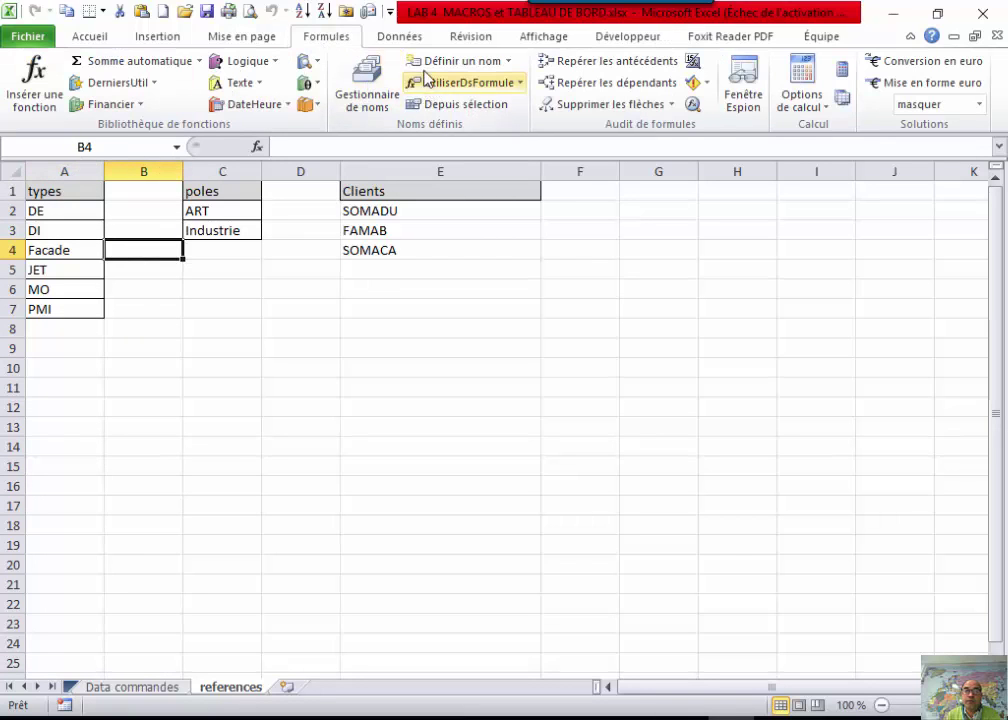
- In the Name Manager, delete the clients and poles defined names
click(452, 61)
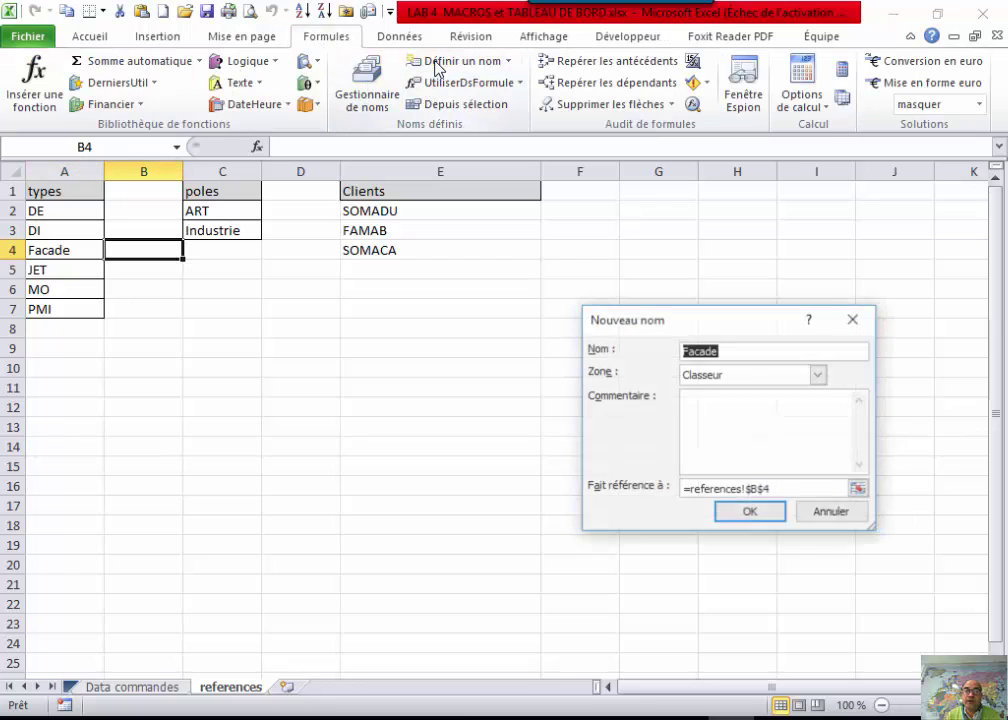
click(854, 319)
click(357, 98)
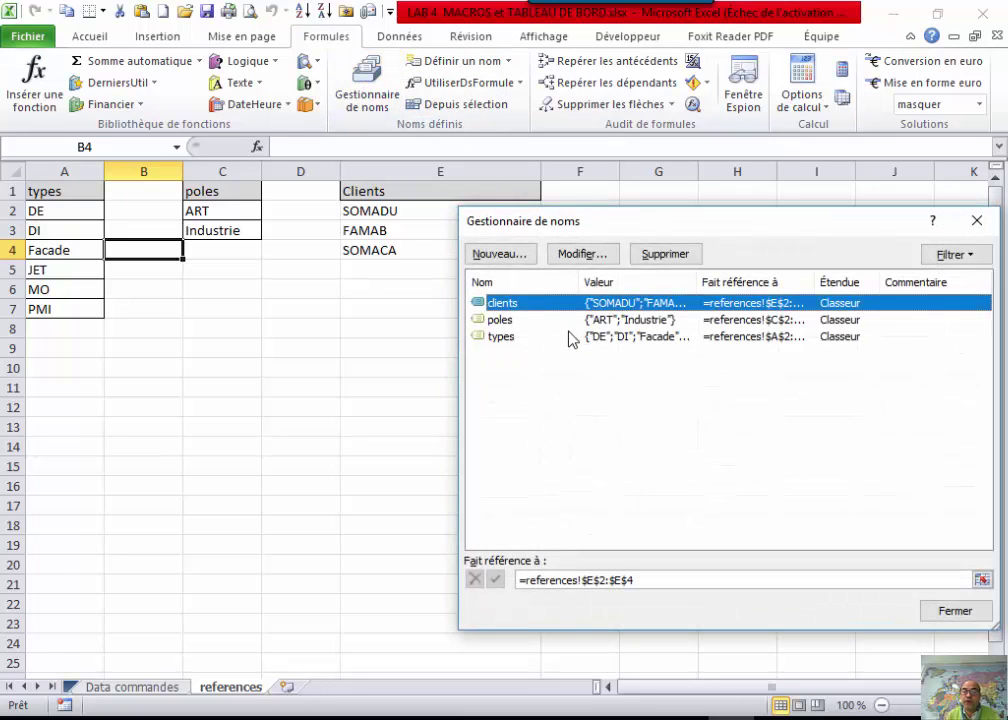
click(663, 253)
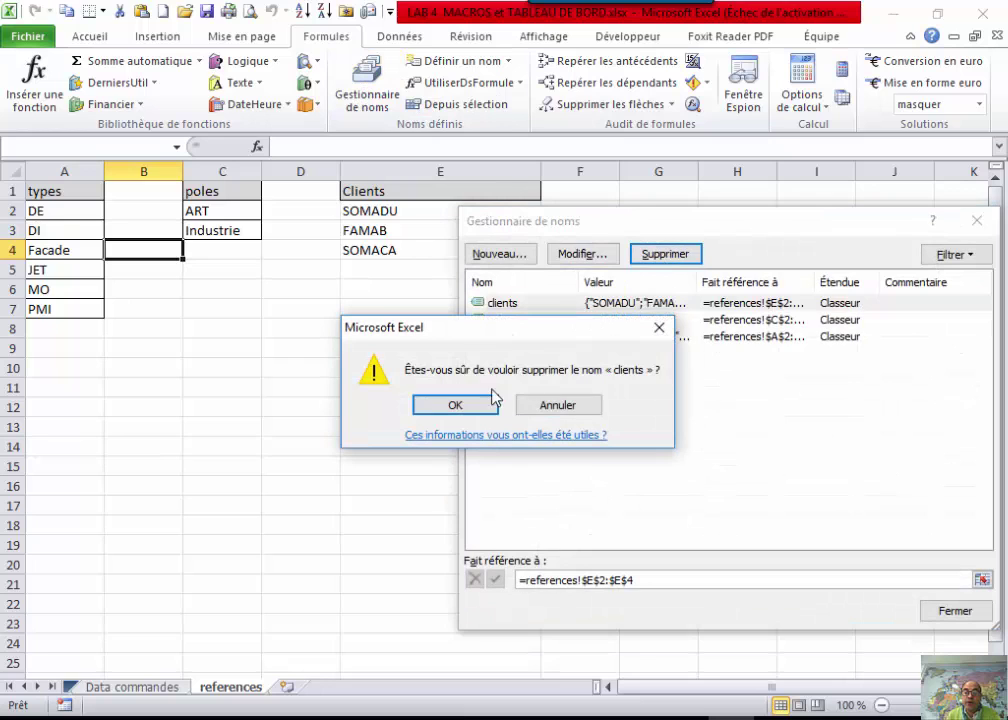
click(477, 407)
click(505, 303)
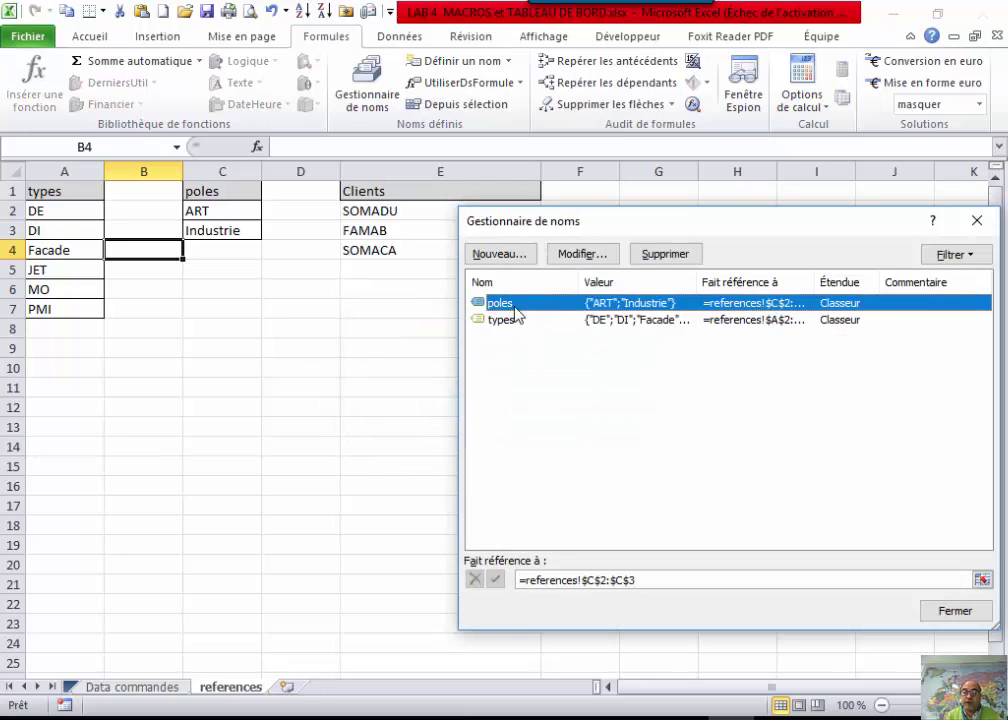
click(665, 253)
click(456, 412)
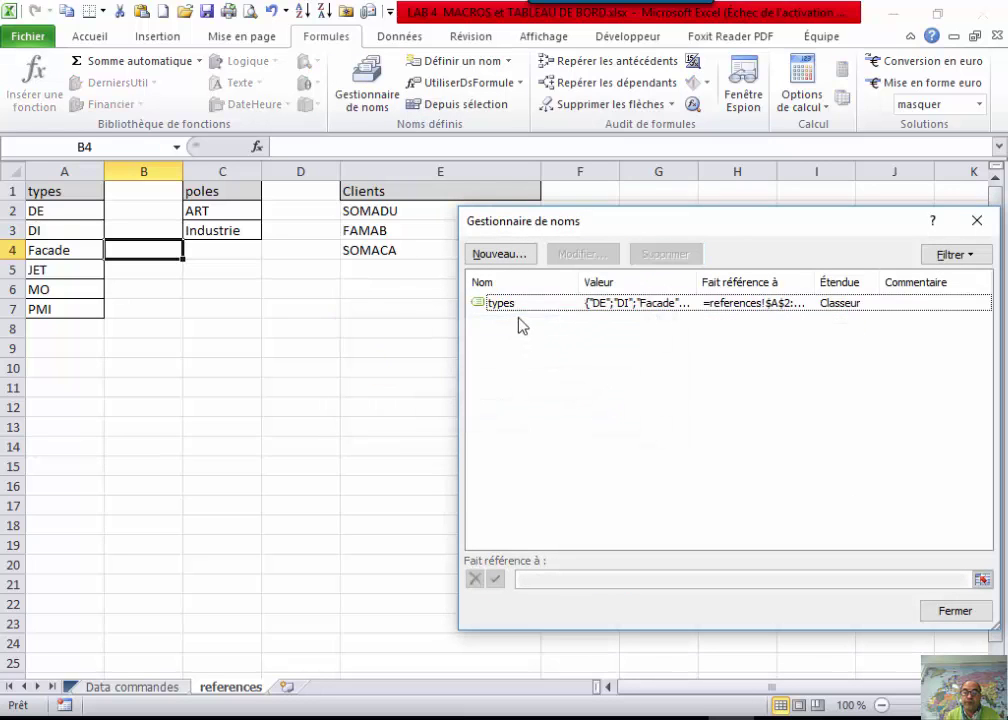
- Delete the types name, close the Name Manager and select column A
click(525, 305)
click(668, 256)
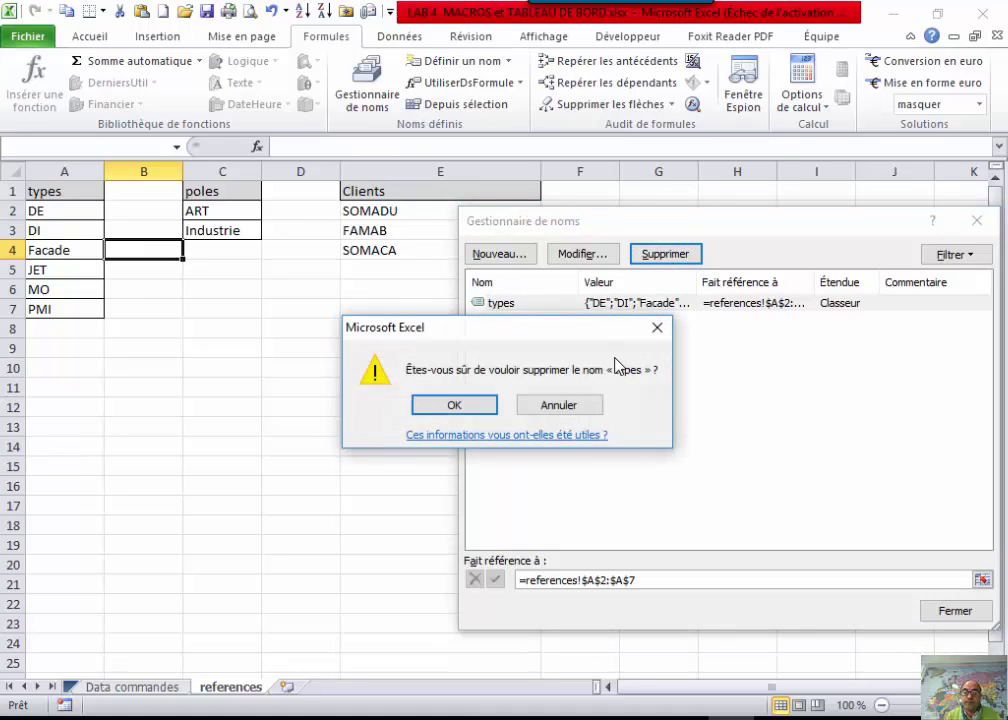
click(454, 404)
click(940, 614)
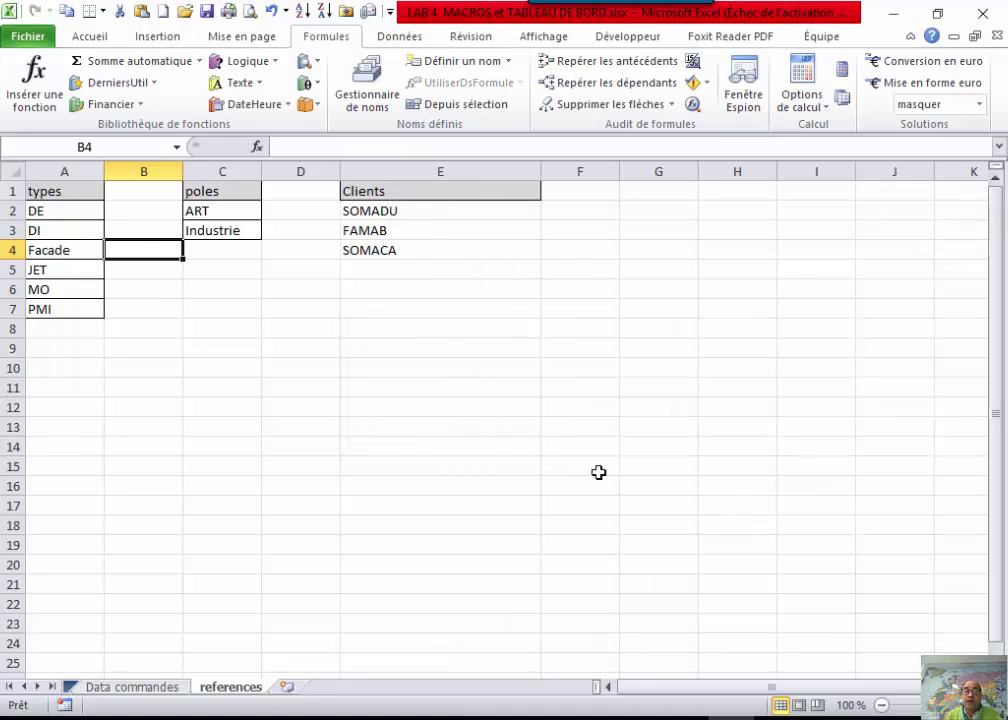
click(90, 290)
click(73, 170)
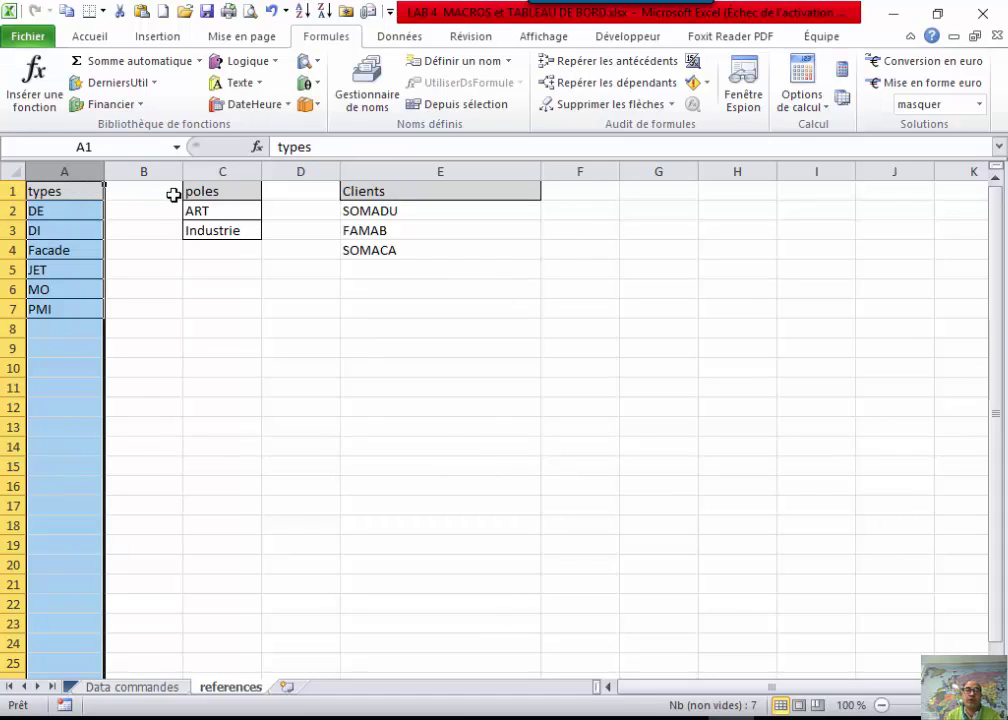
- Name column A 'types' in the Name Box and verify it from the names list
click(217, 170)
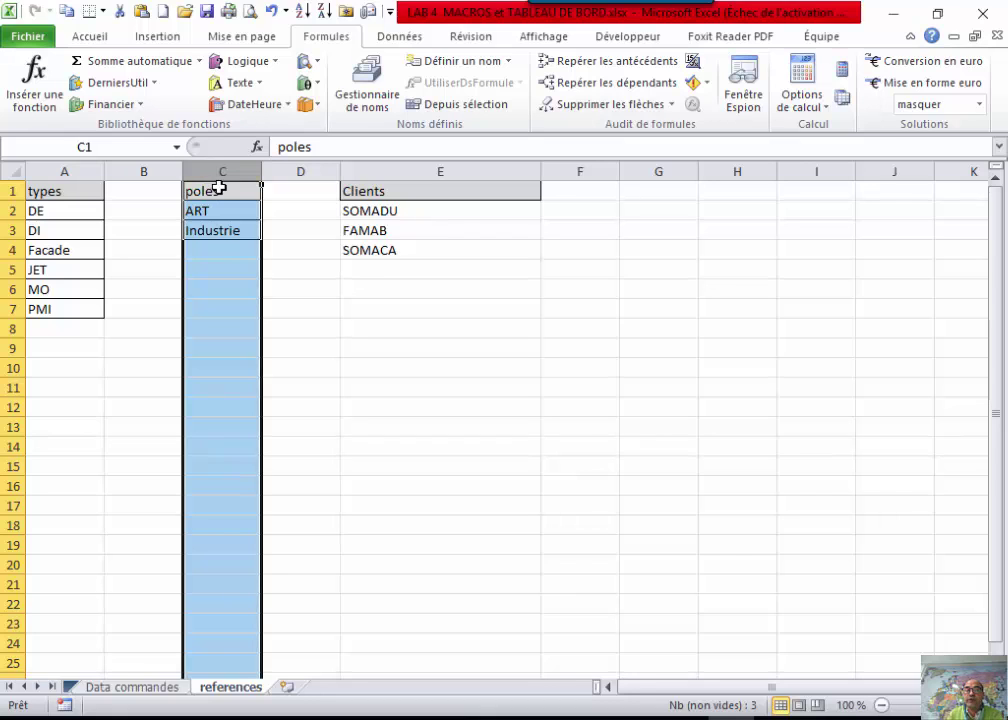
click(460, 167)
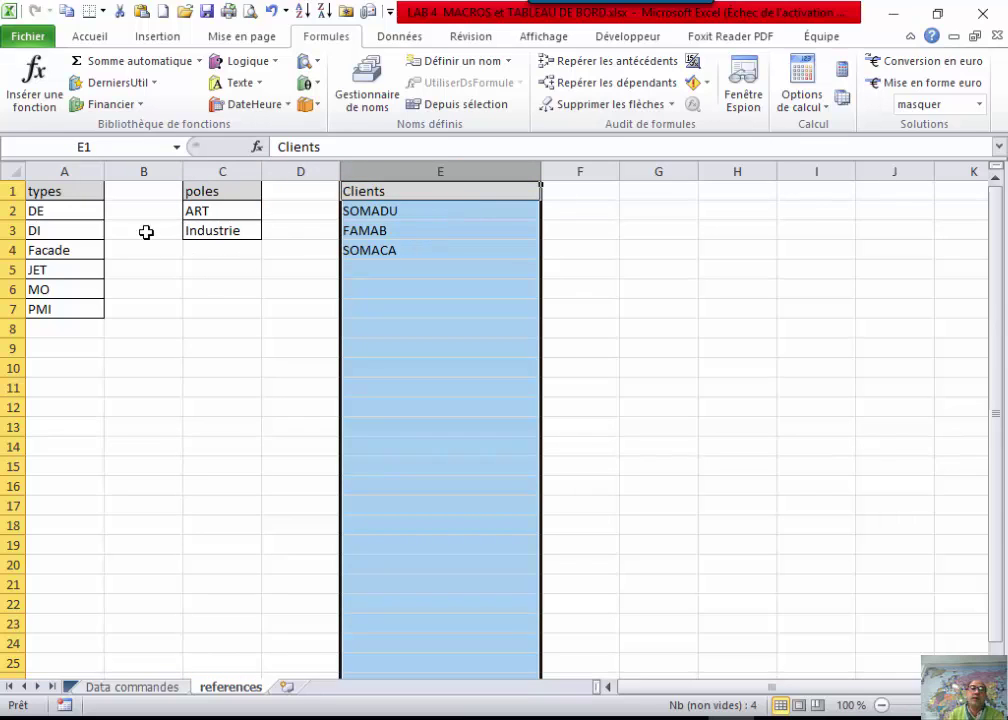
click(65, 172)
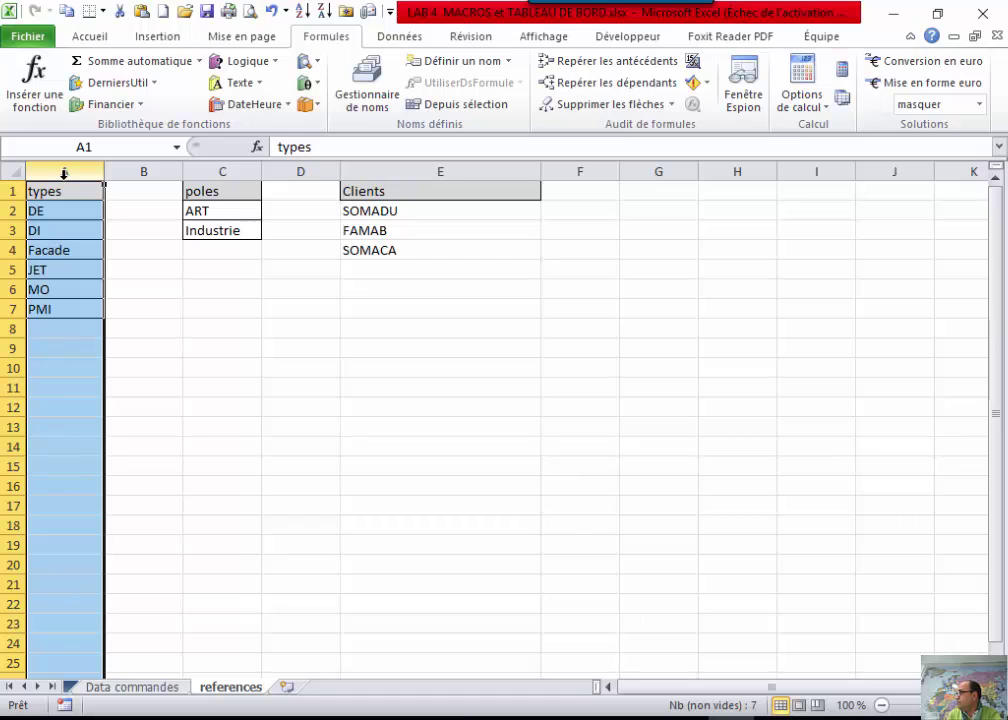
click(139, 147)
key(BackSpace)
text(types)
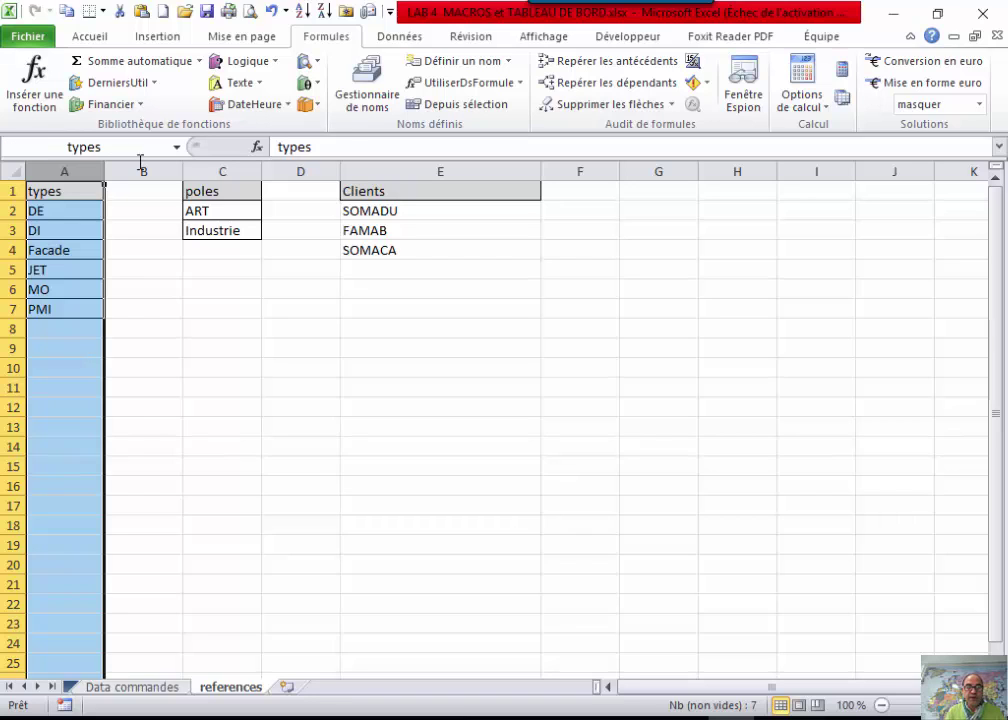
click(128, 268)
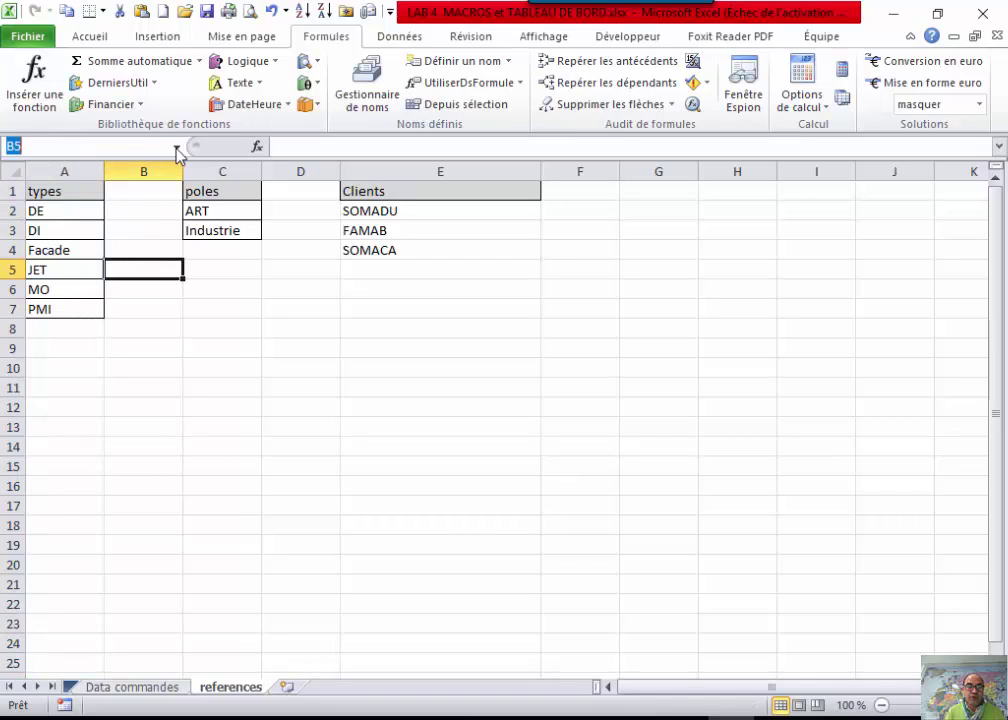
click(176, 147)
click(142, 170)
- Name column C 'poles' and verify the range from the names list
click(240, 309)
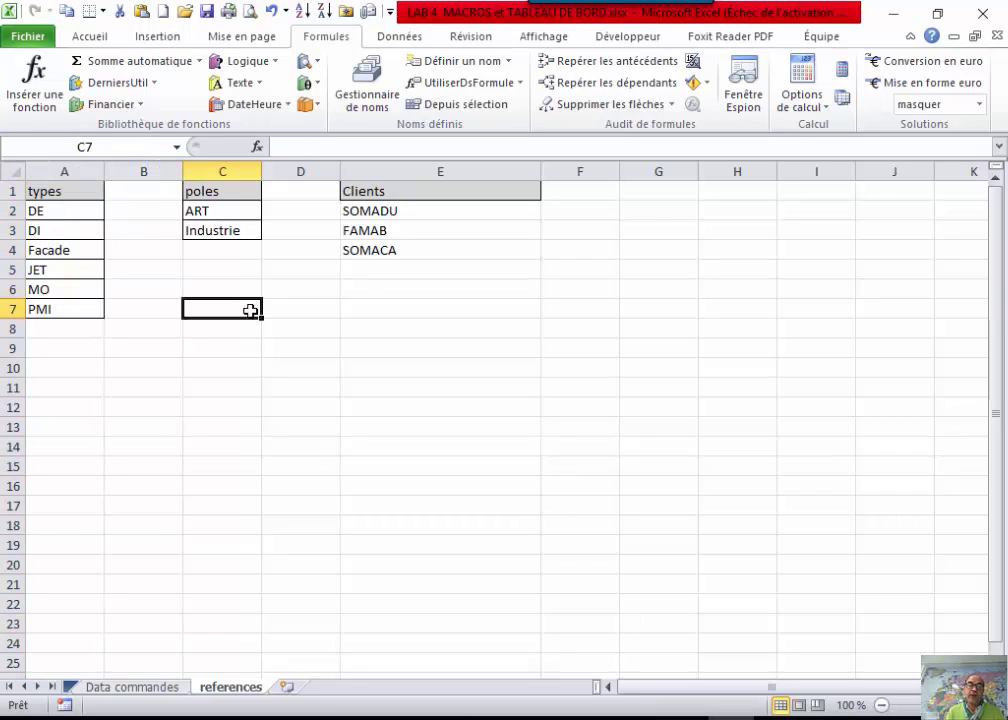
click(230, 170)
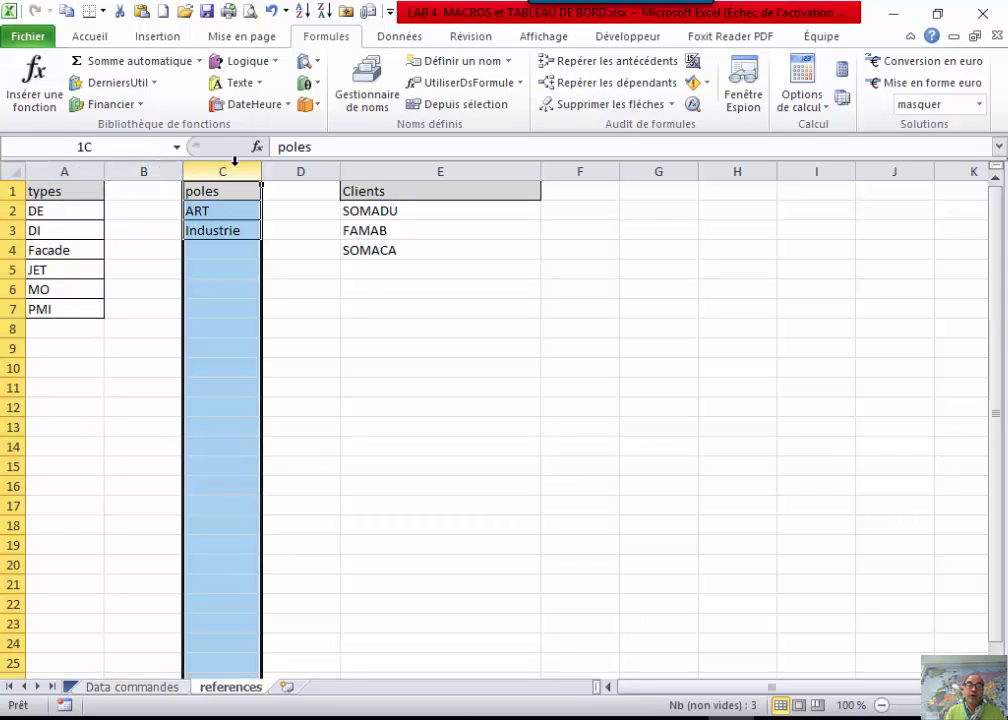
click(127, 148)
text(pole)
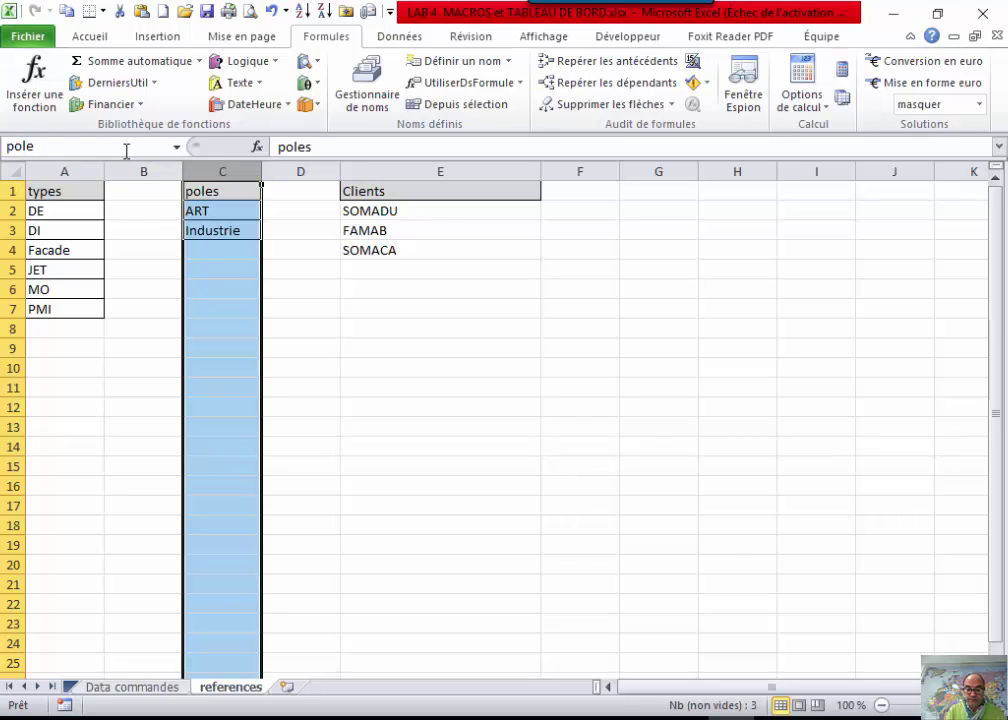
text(s)
key(Return)
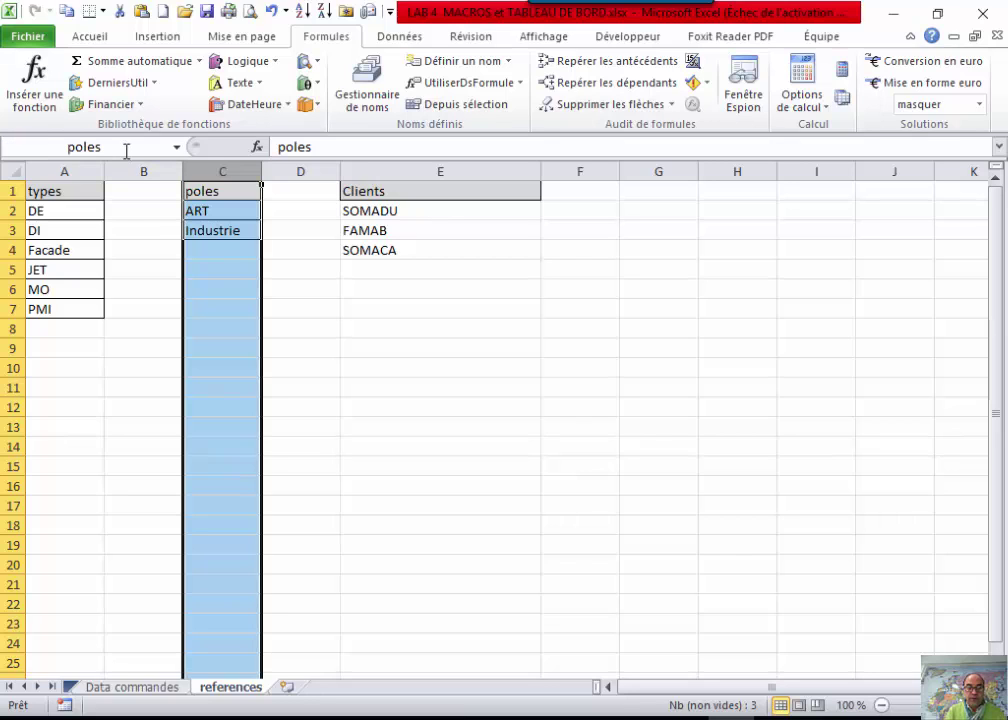
click(454, 352)
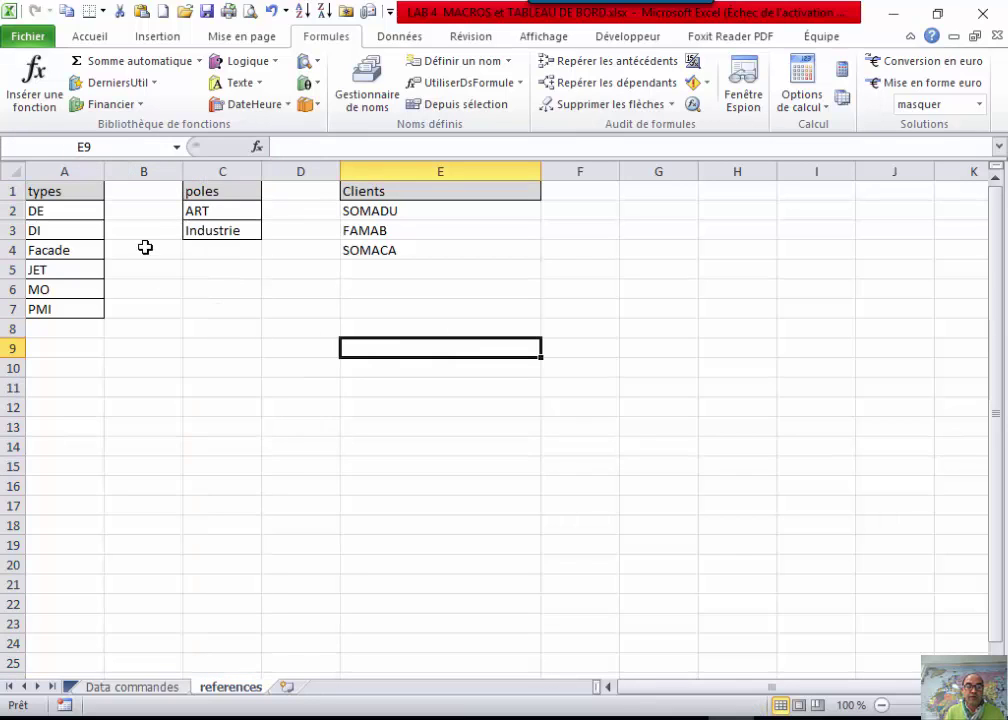
click(180, 151)
click(130, 167)
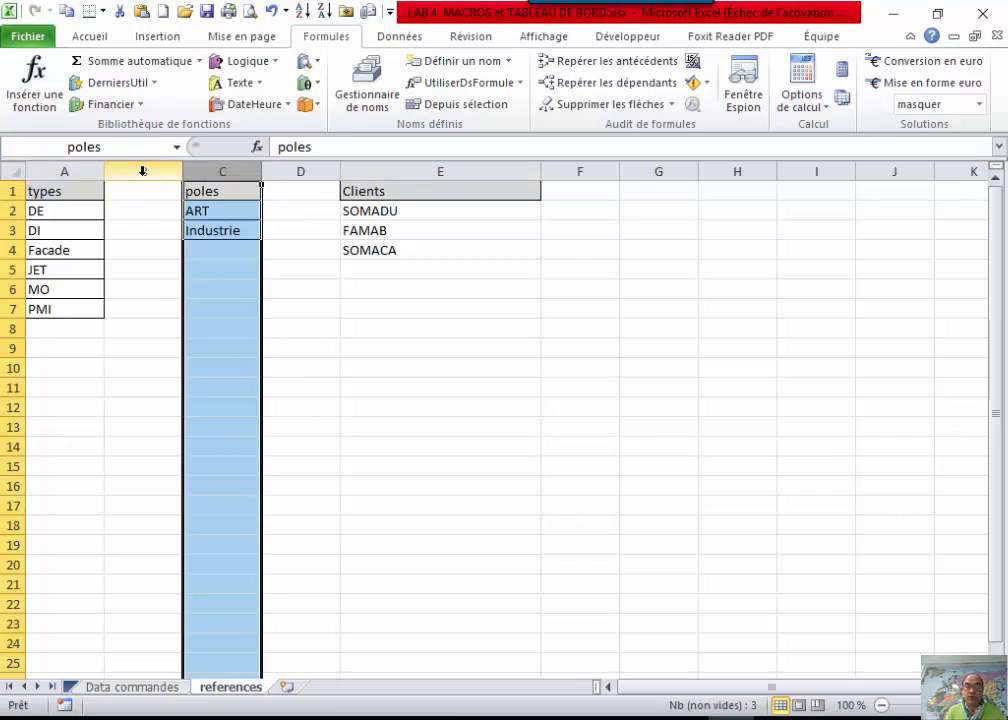
- Name column E 'clients' via the Name Box
click(366, 342)
click(342, 170)
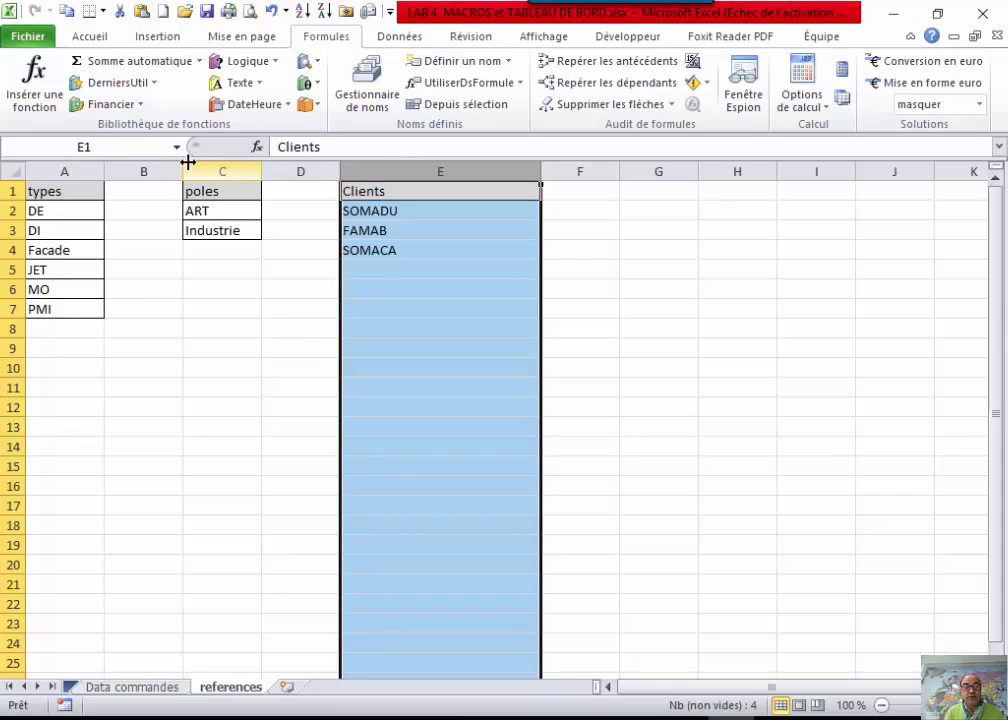
click(146, 145)
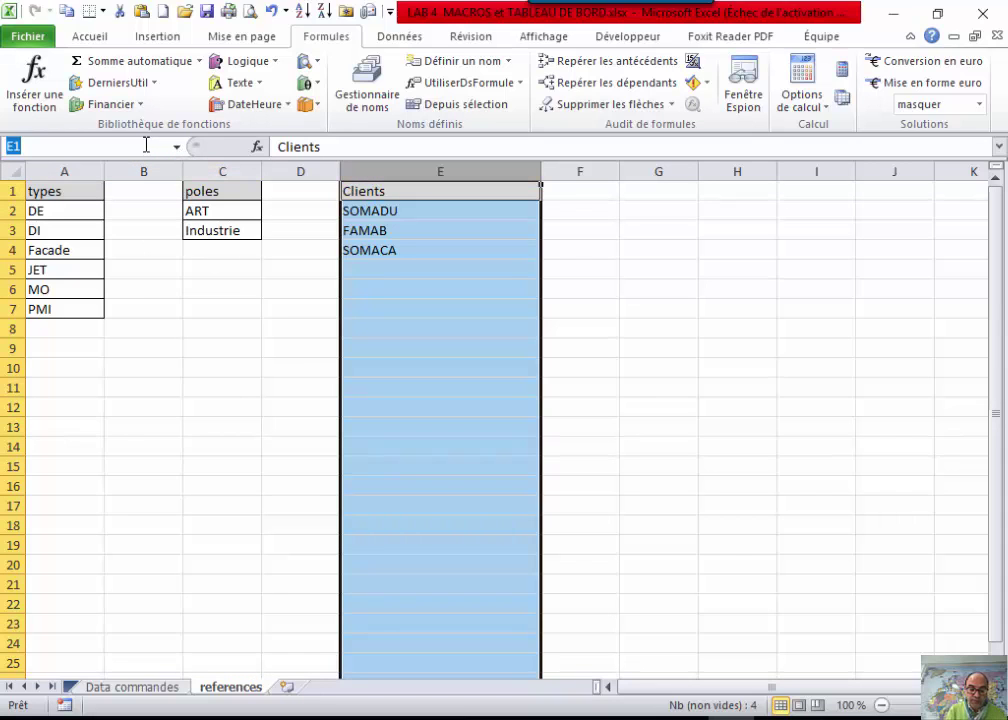
text(clients)
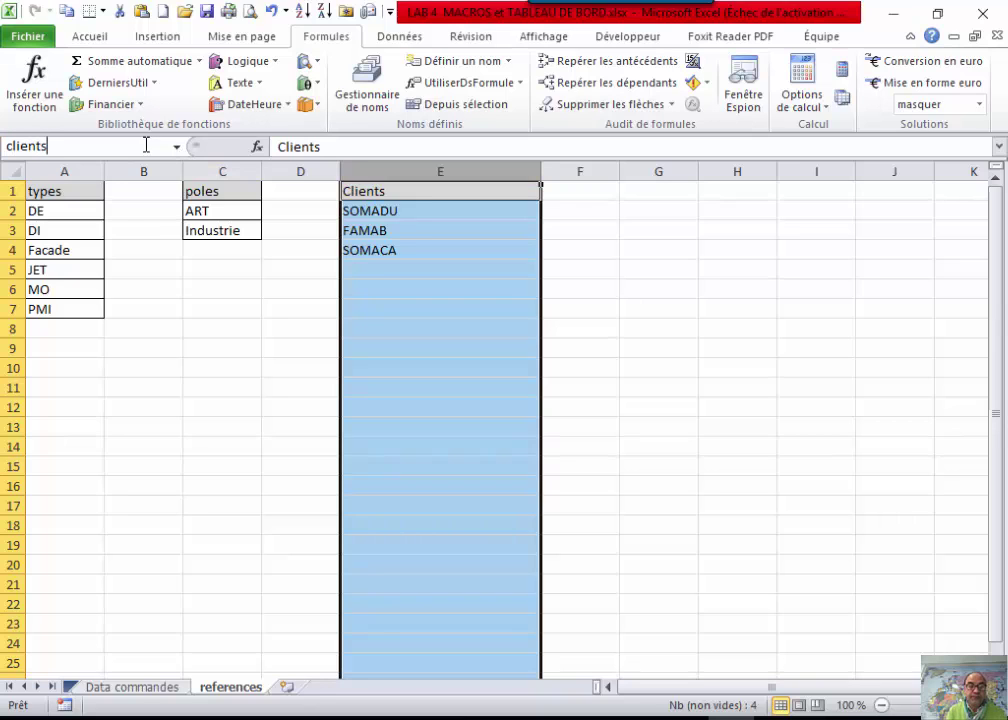
key(Return)
click(258, 380)
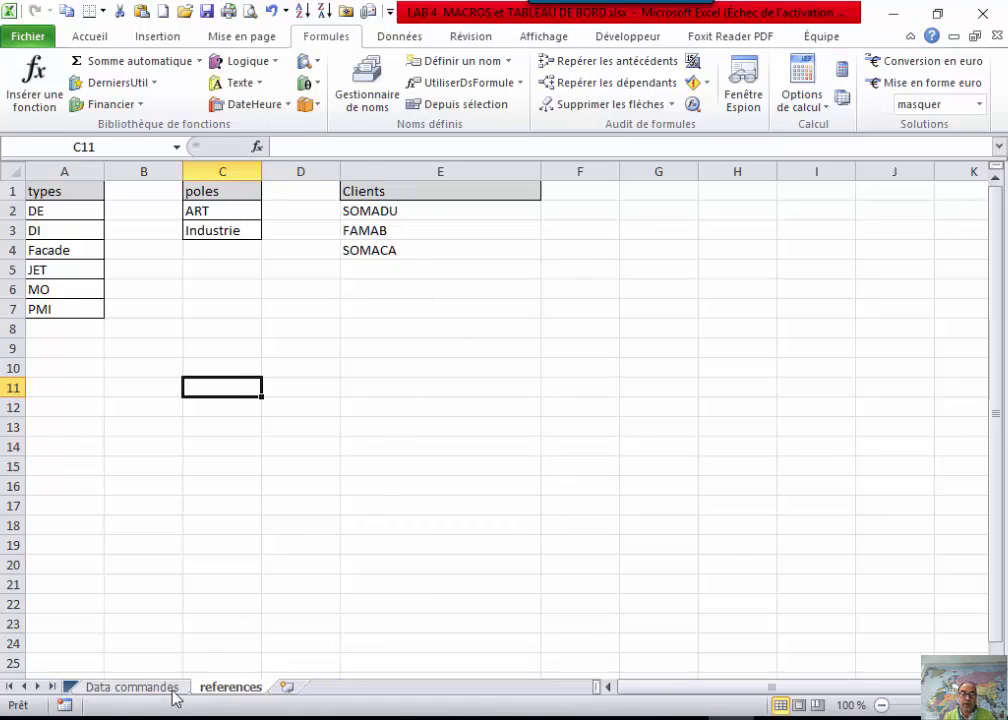
- Add a new worksheet named 'Saisie des commandes'
click(288, 688)
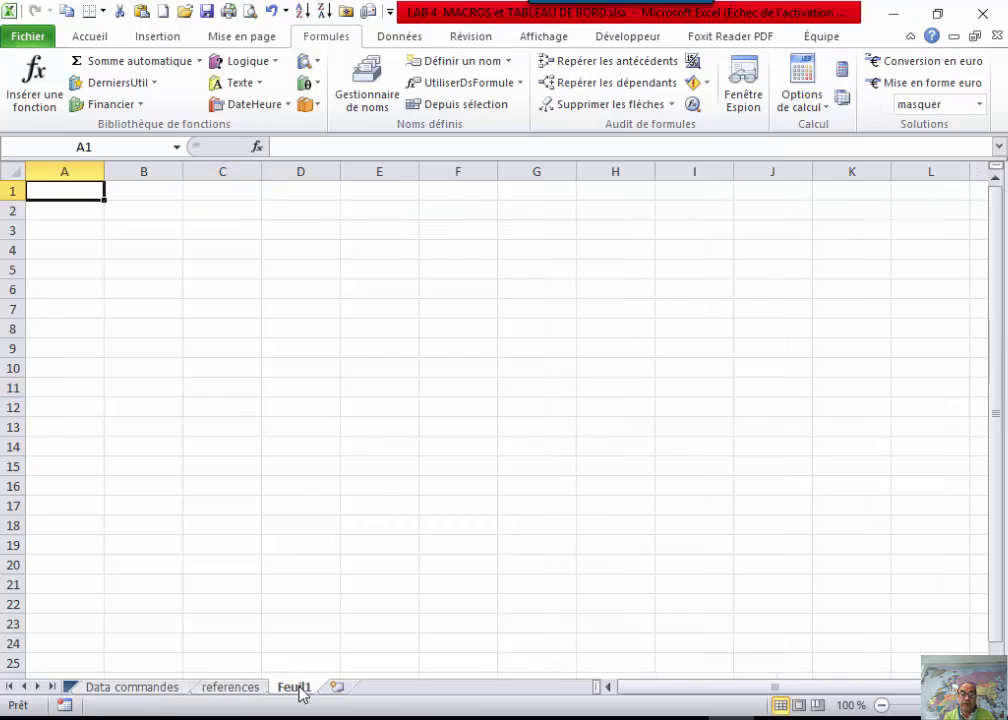
right_click(300, 690)
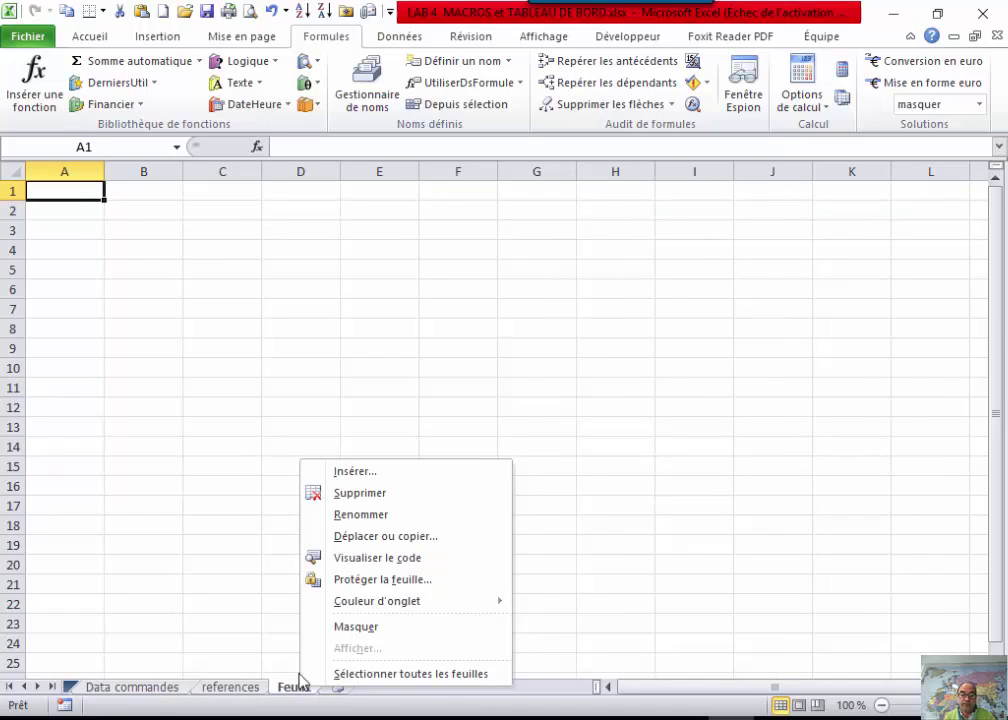
click(392, 515)
text(Sai)
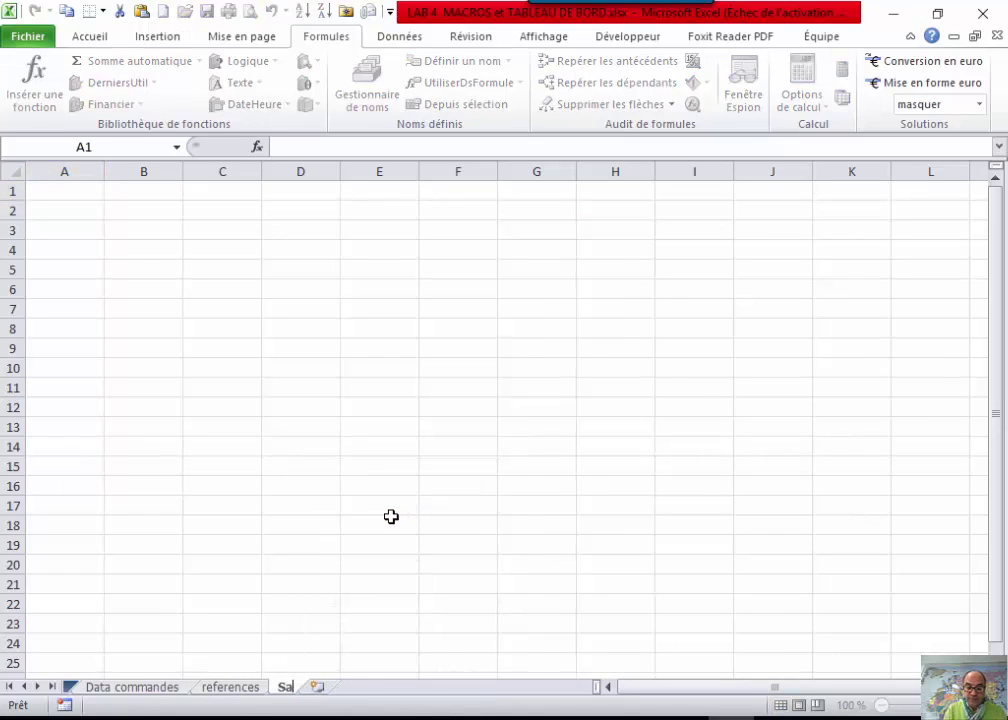
text(sie des)
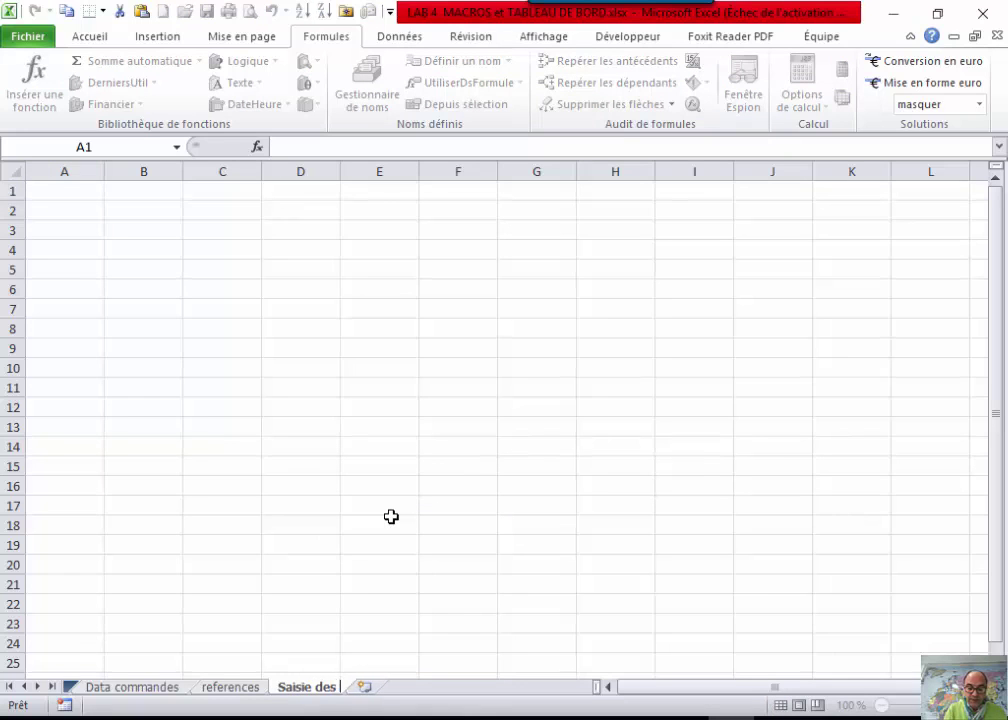
text( command)
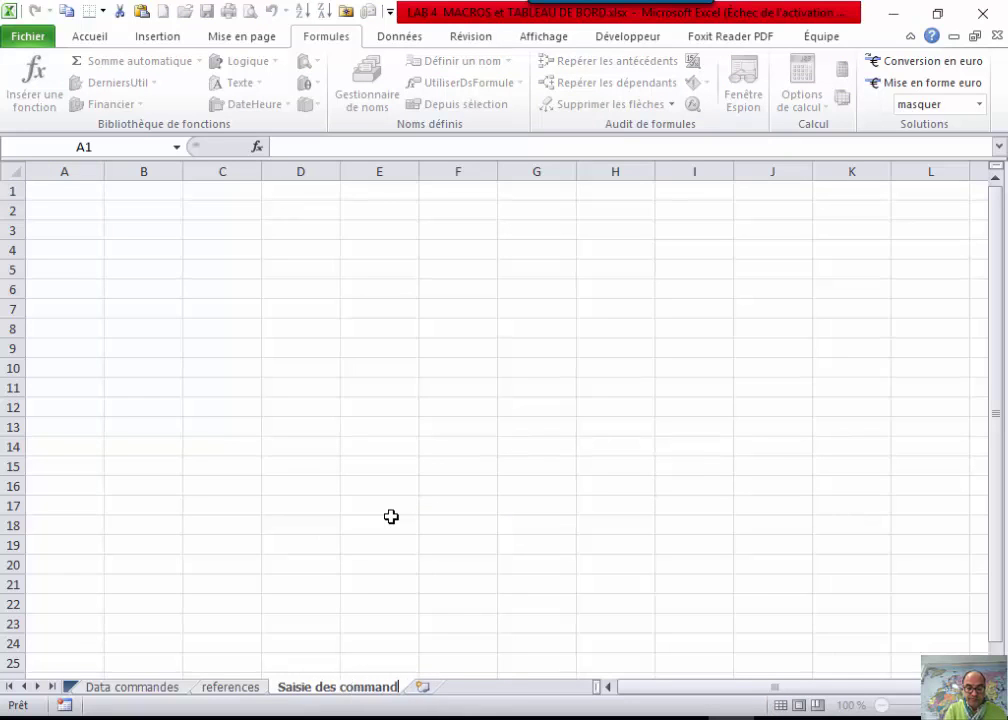
text(es)
click(401, 518)
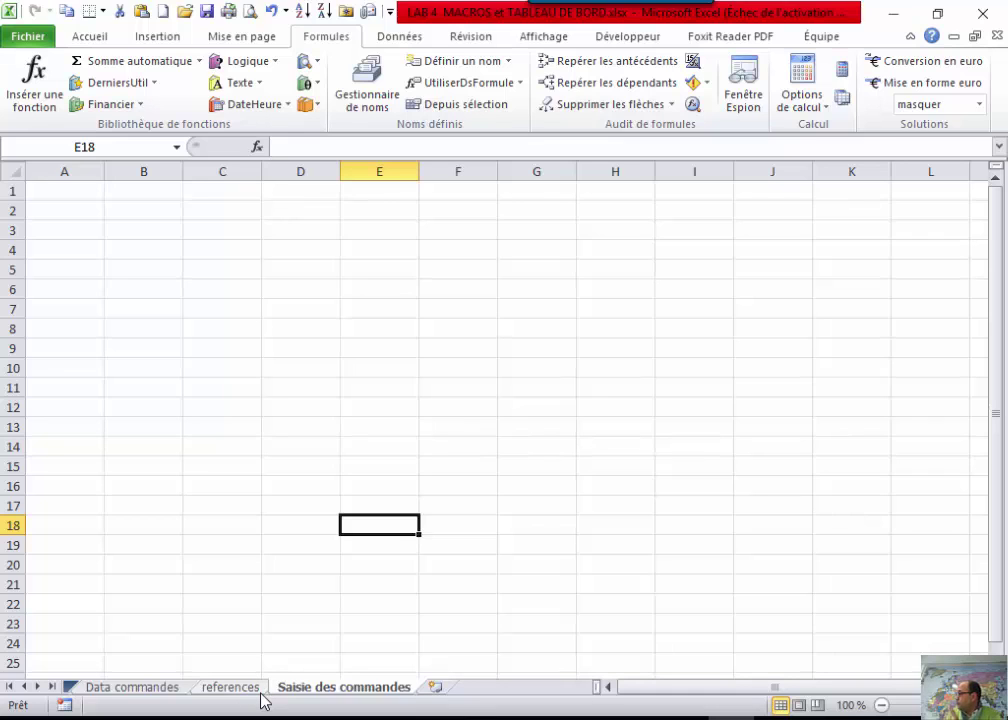
- Copy the Data commandes header row A1:G1
click(261, 693)
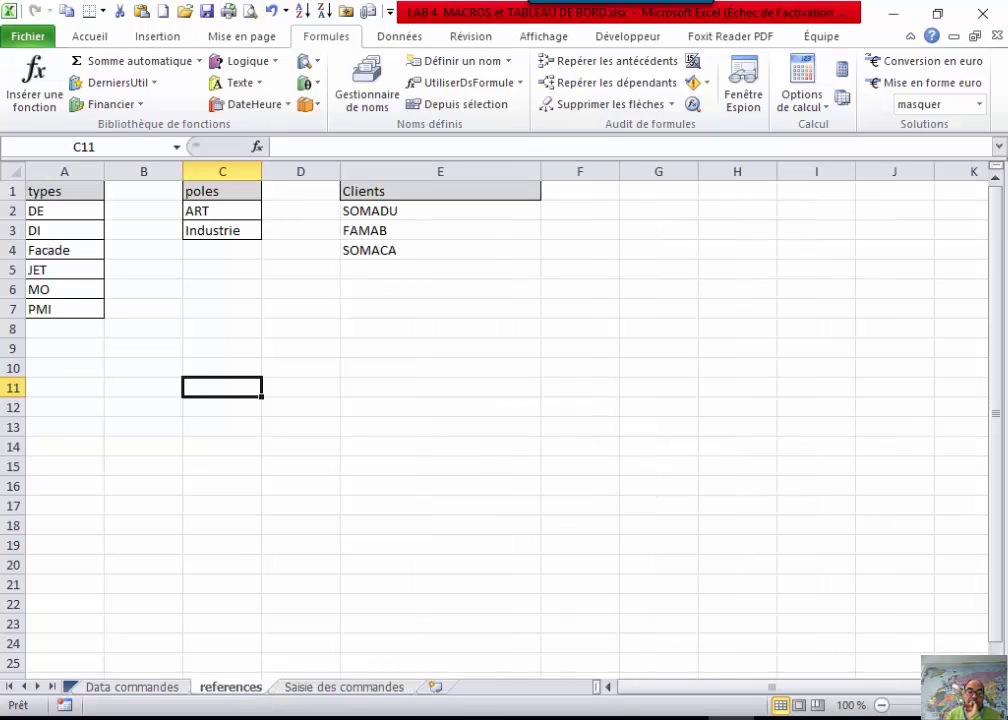
click(157, 692)
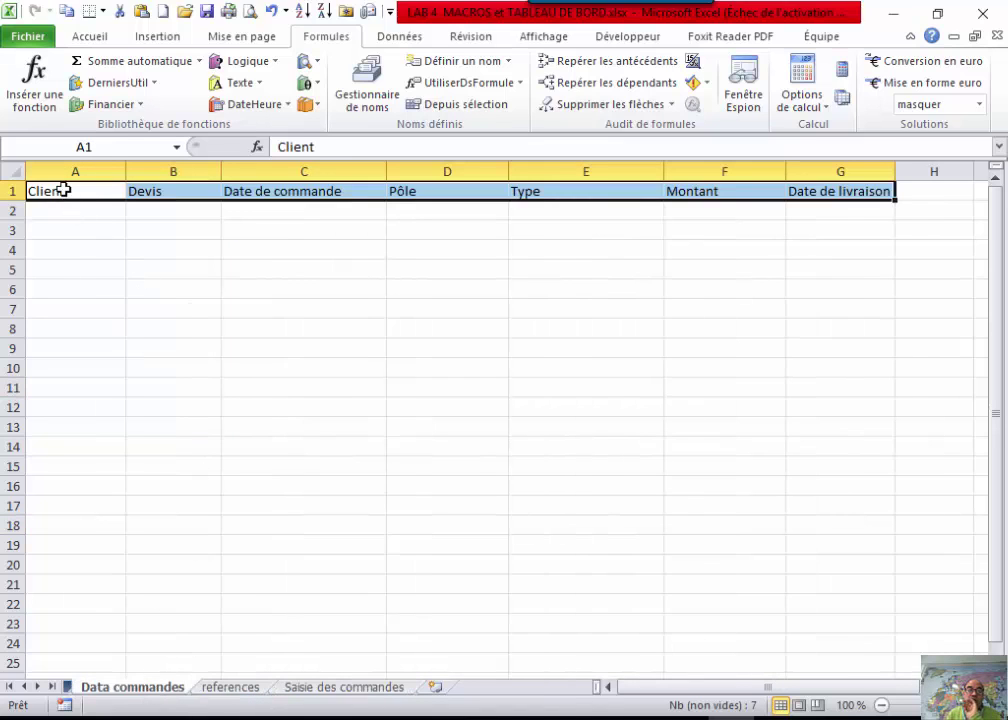
drag(98, 194, 821, 194)
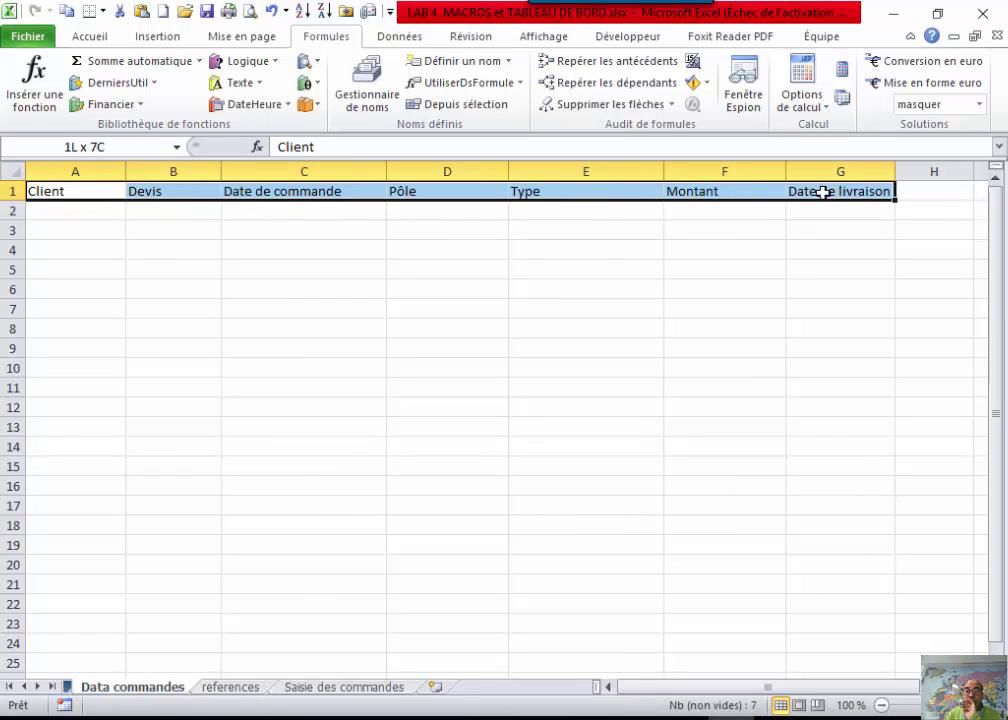
right_click(556, 193)
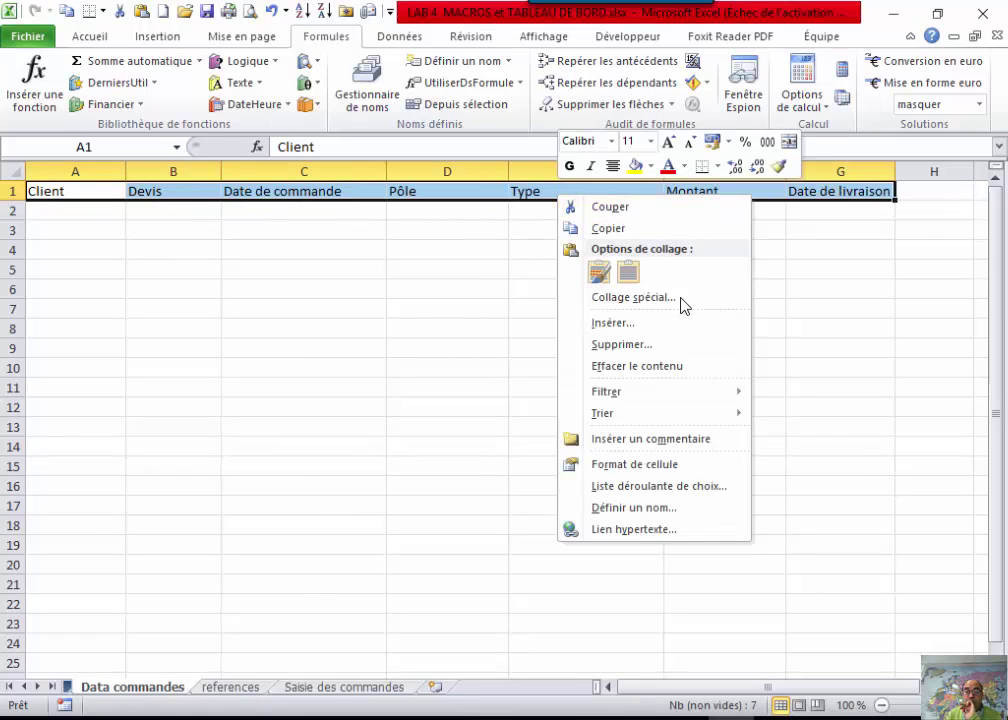
click(634, 227)
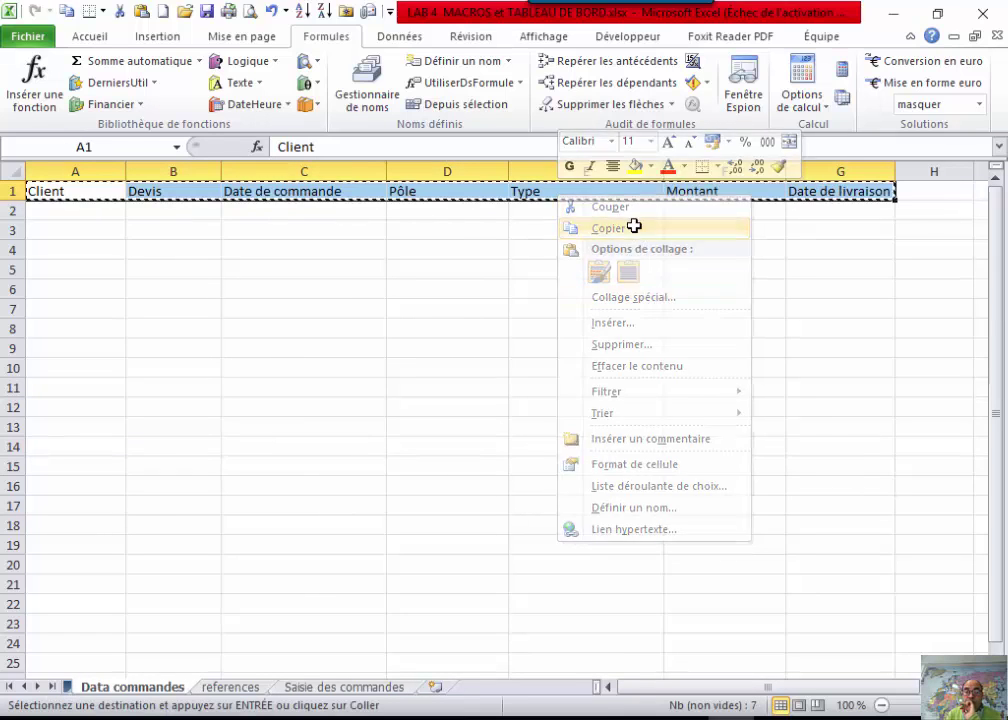
- Paste the headings transposed down from C7 on Saisie des commandes
click(362, 689)
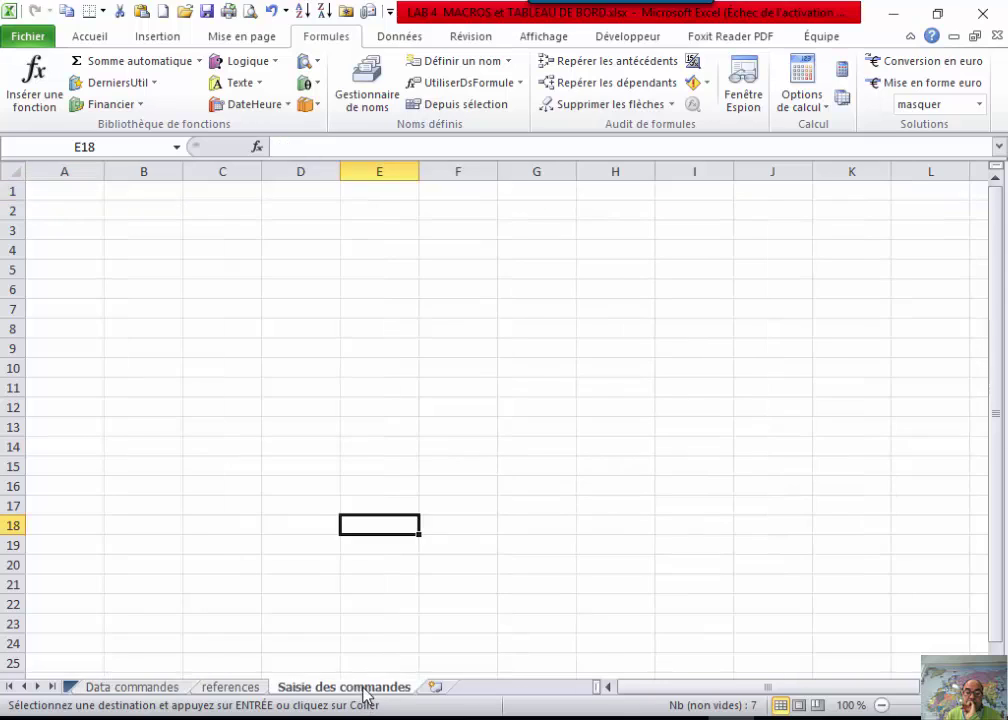
click(239, 311)
click(234, 345)
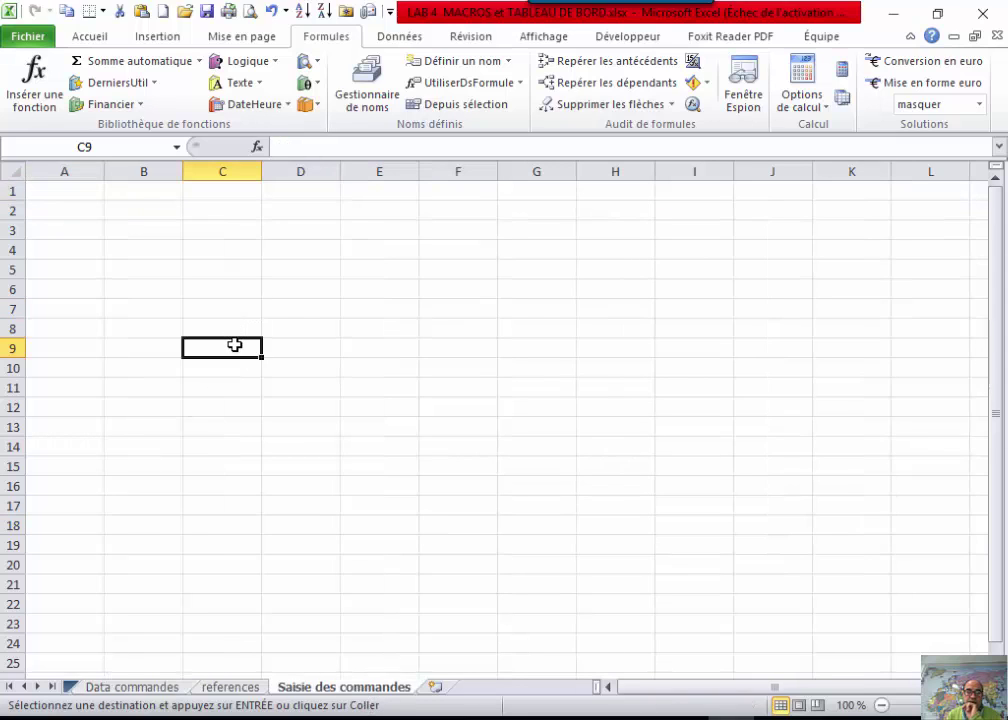
right_click(234, 345)
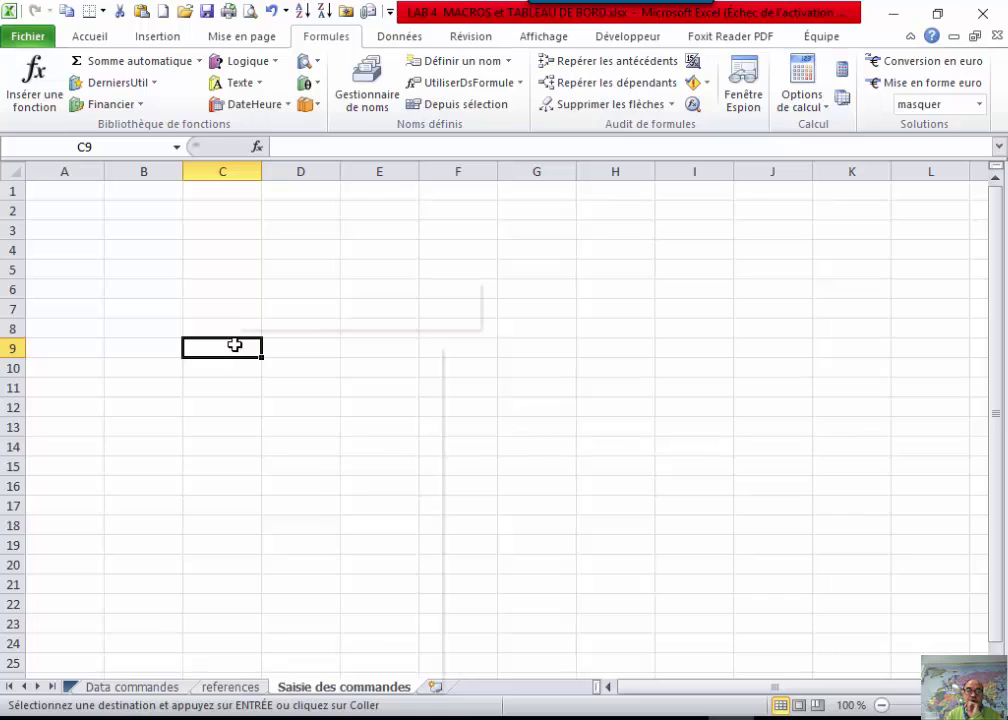
click(200, 304)
right_click(206, 305)
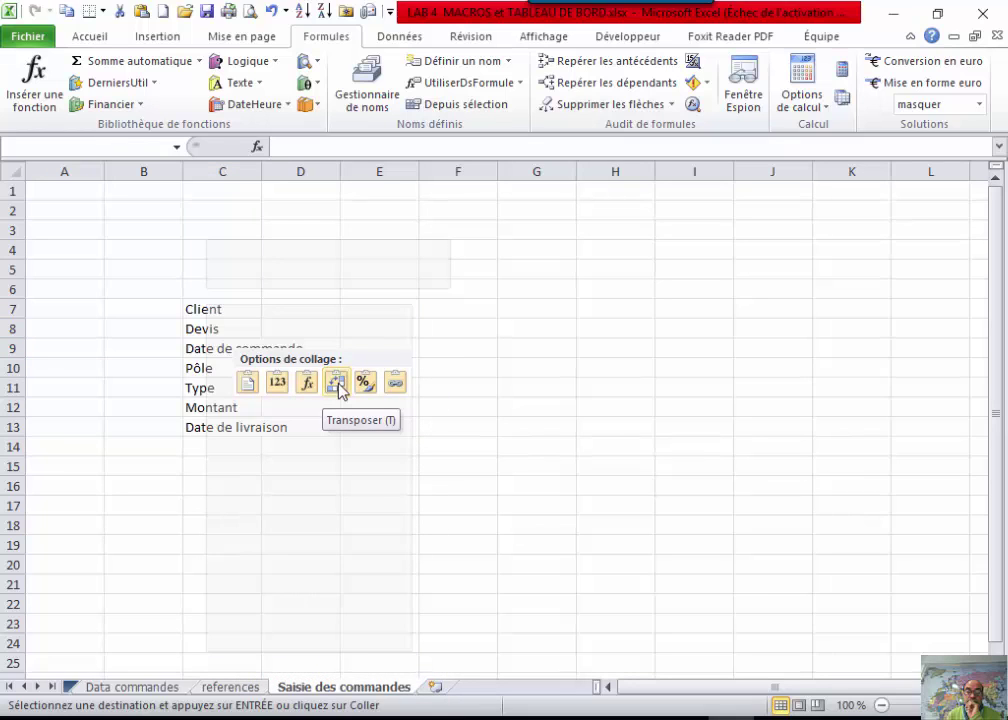
click(337, 385)
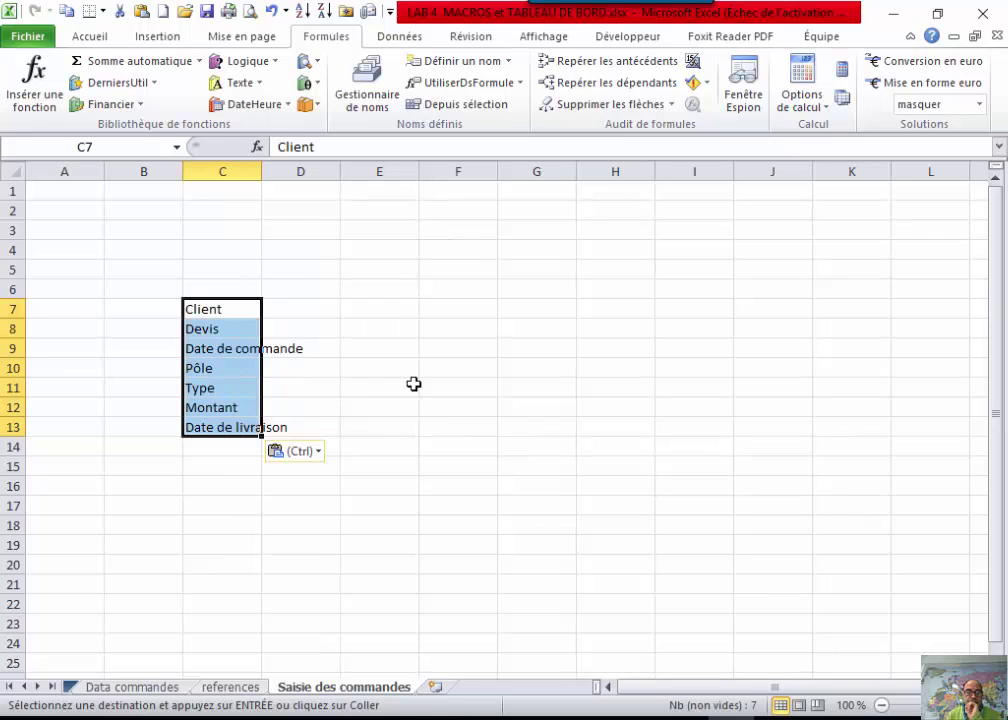
- Autofit column C, right-align the labels and widen column D for the entry cells
double_click(262, 172)
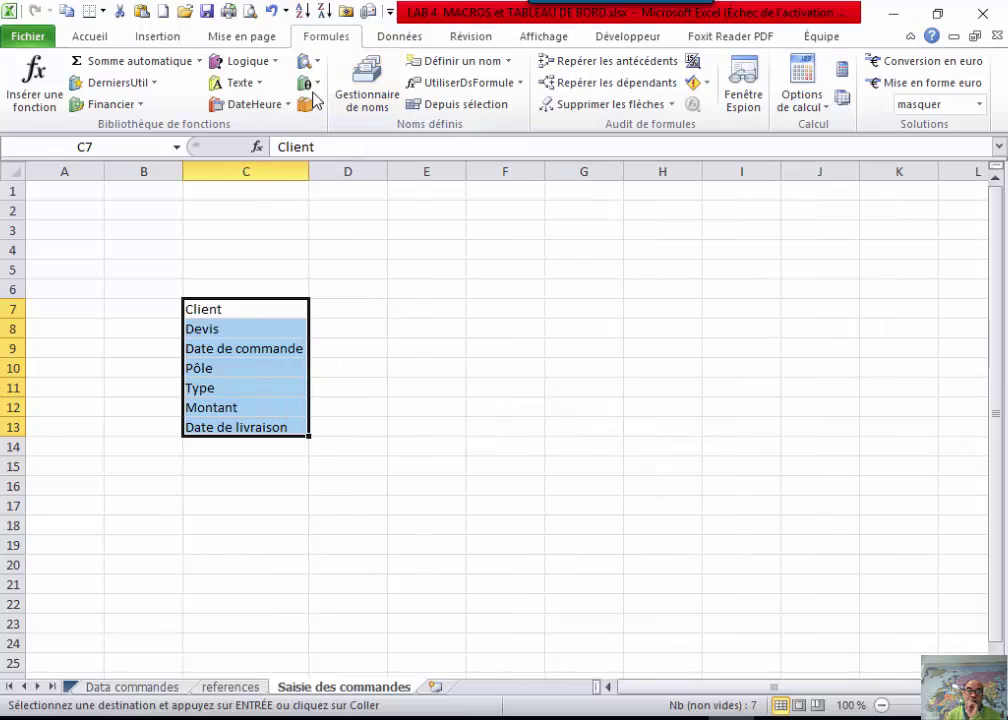
click(95, 38)
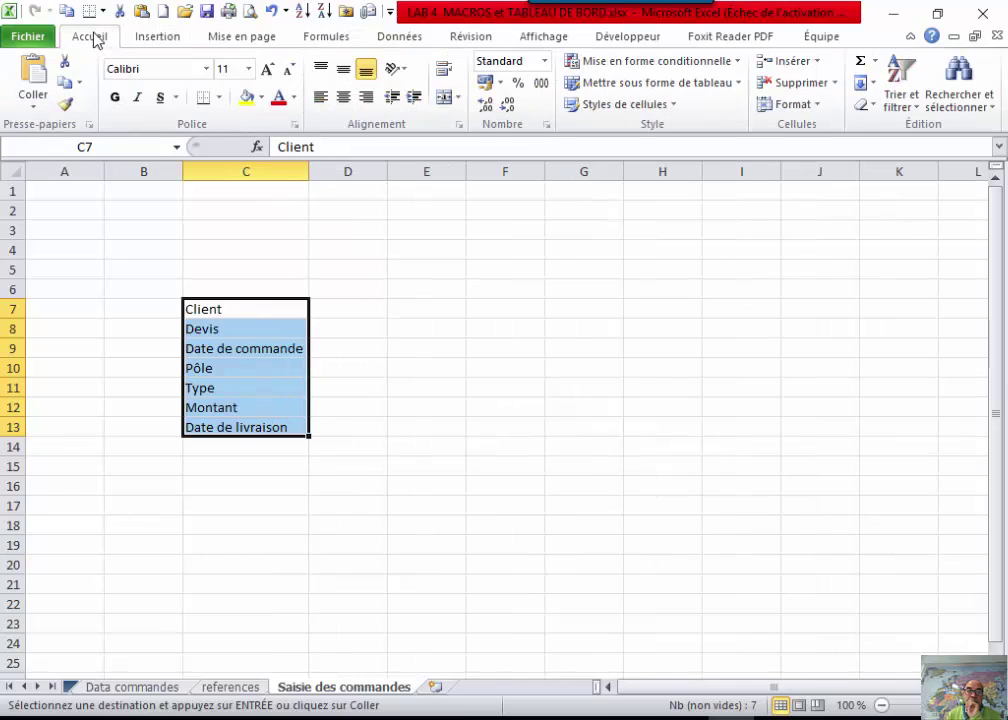
click(366, 97)
click(407, 345)
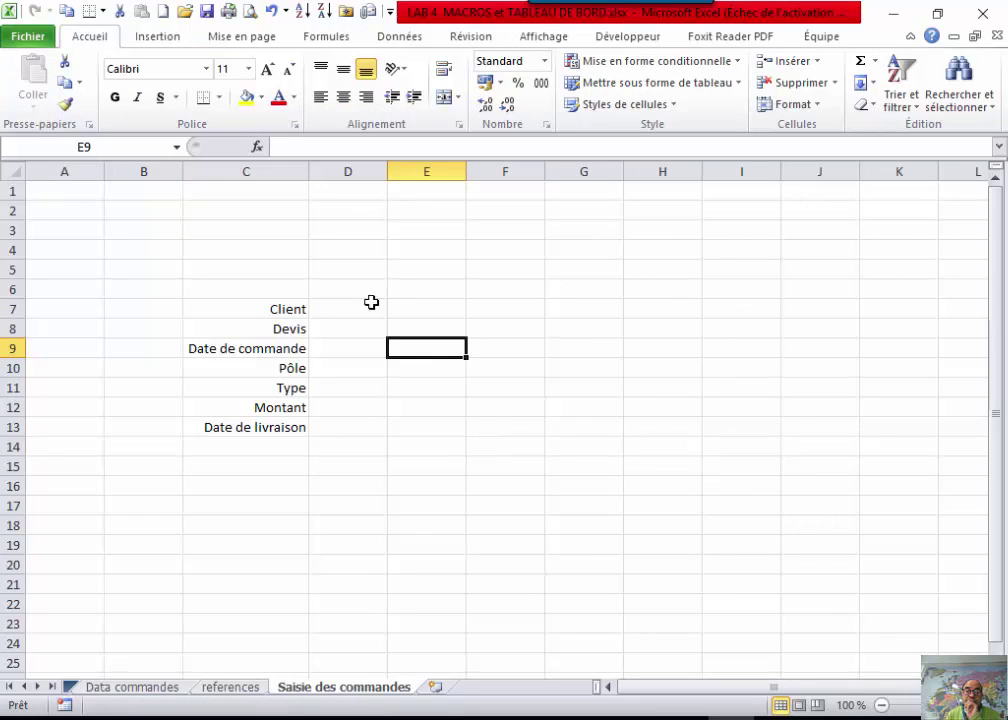
drag(387, 173, 514, 178)
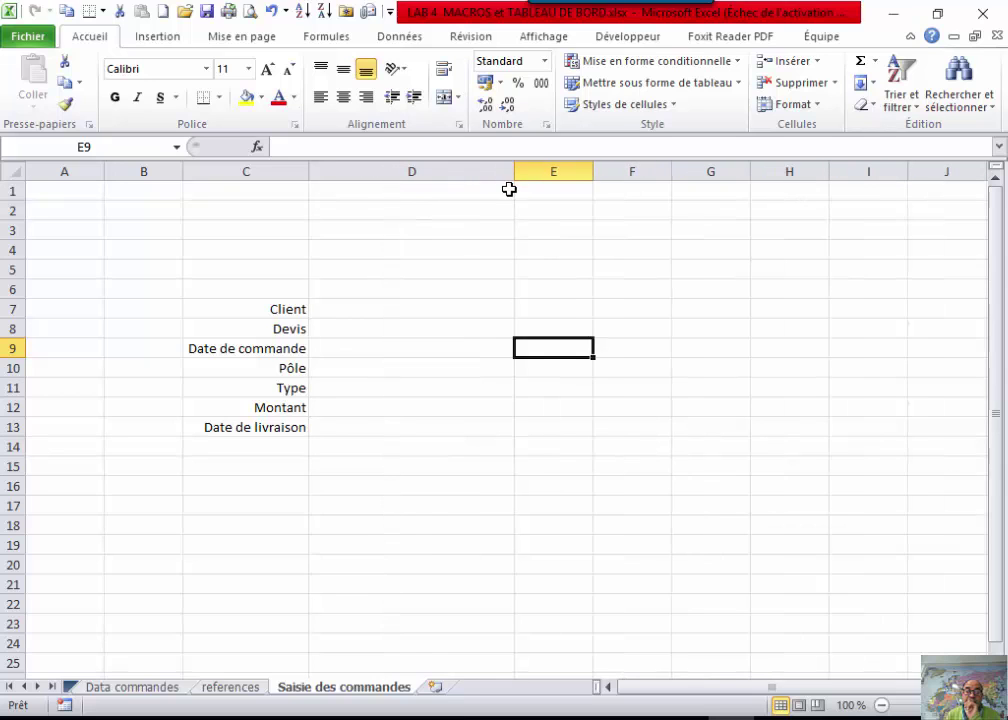
drag(442, 312, 422, 422)
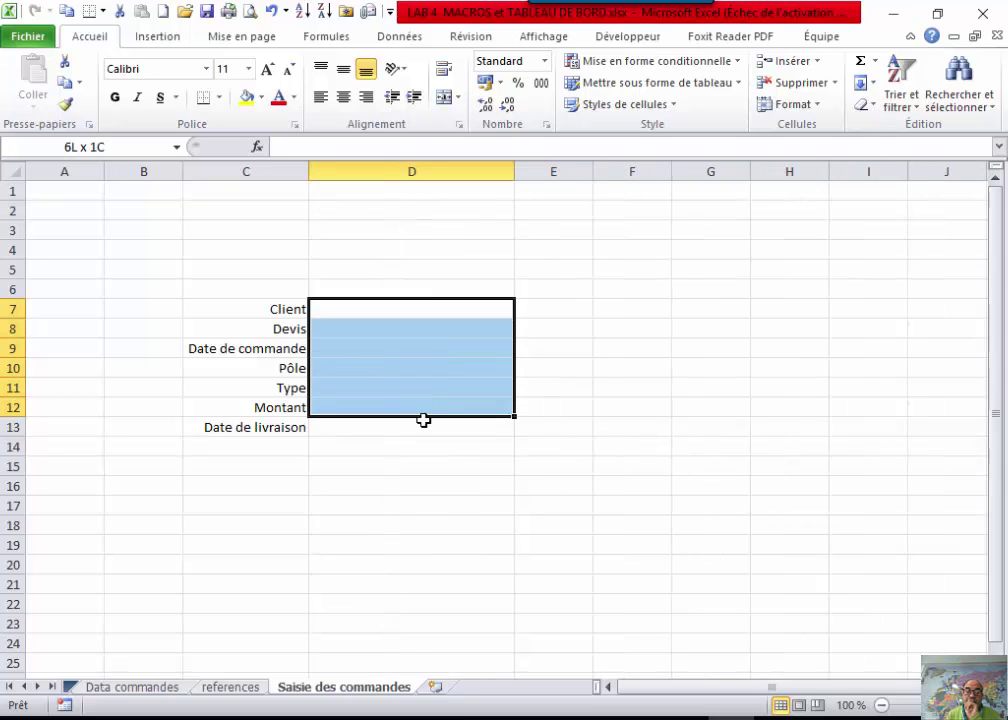
- Apply All Borders to D7:D13, then undo it
click(219, 97)
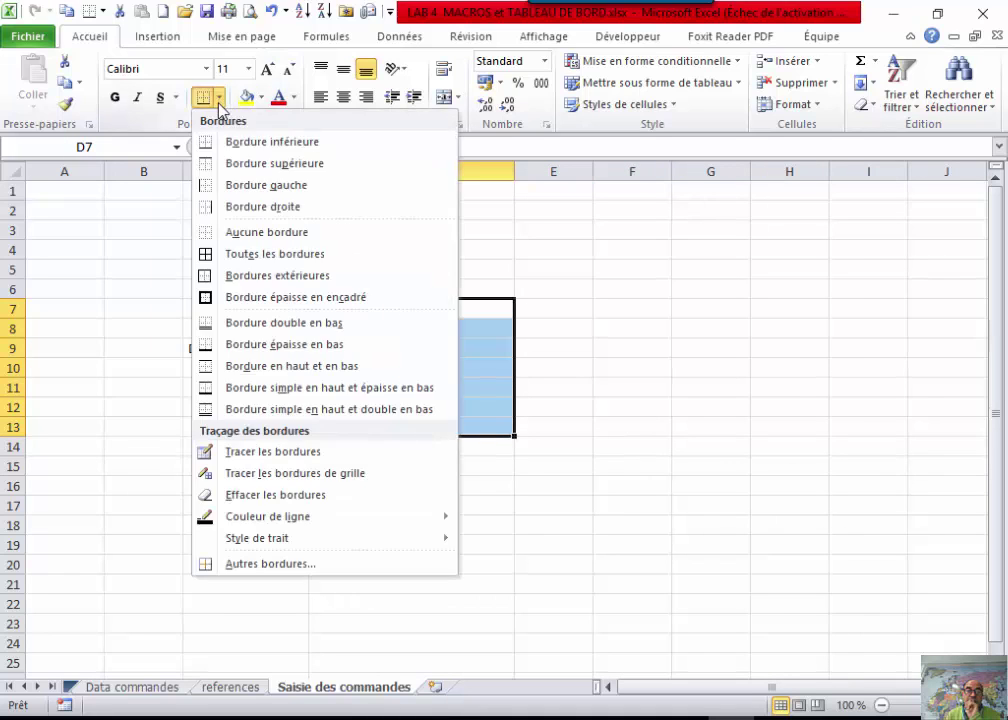
click(243, 258)
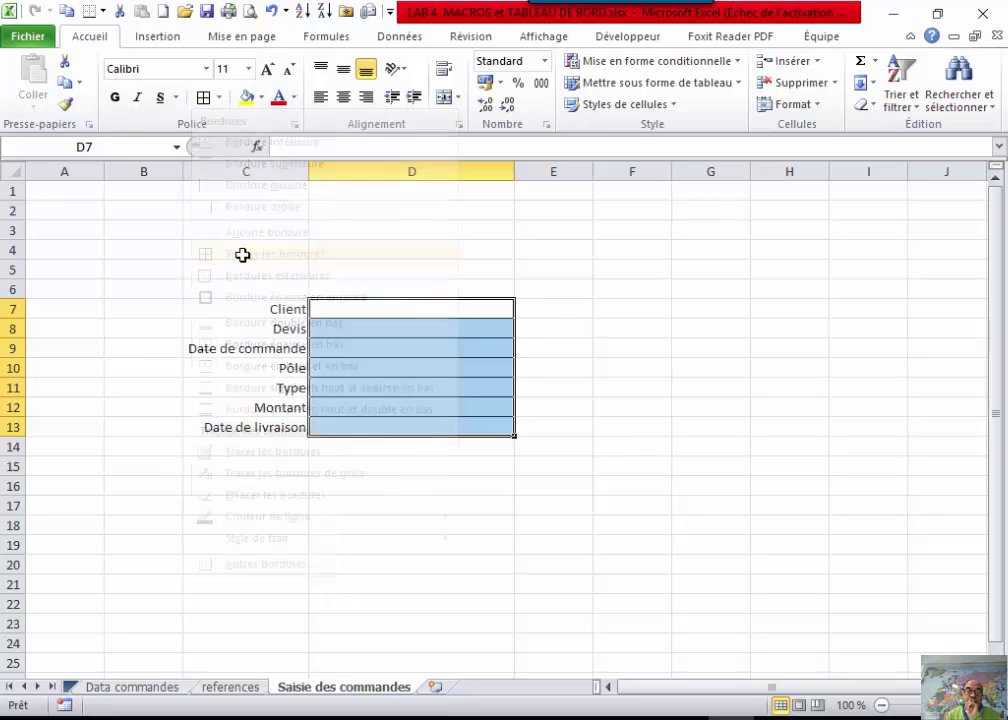
click(111, 367)
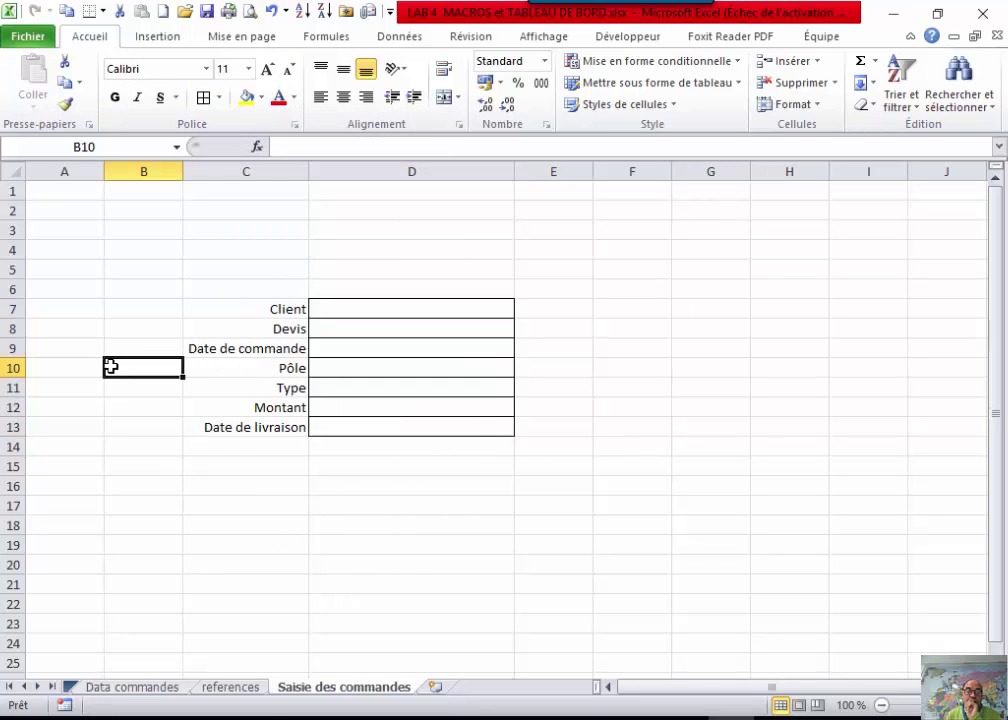
click(16, 328)
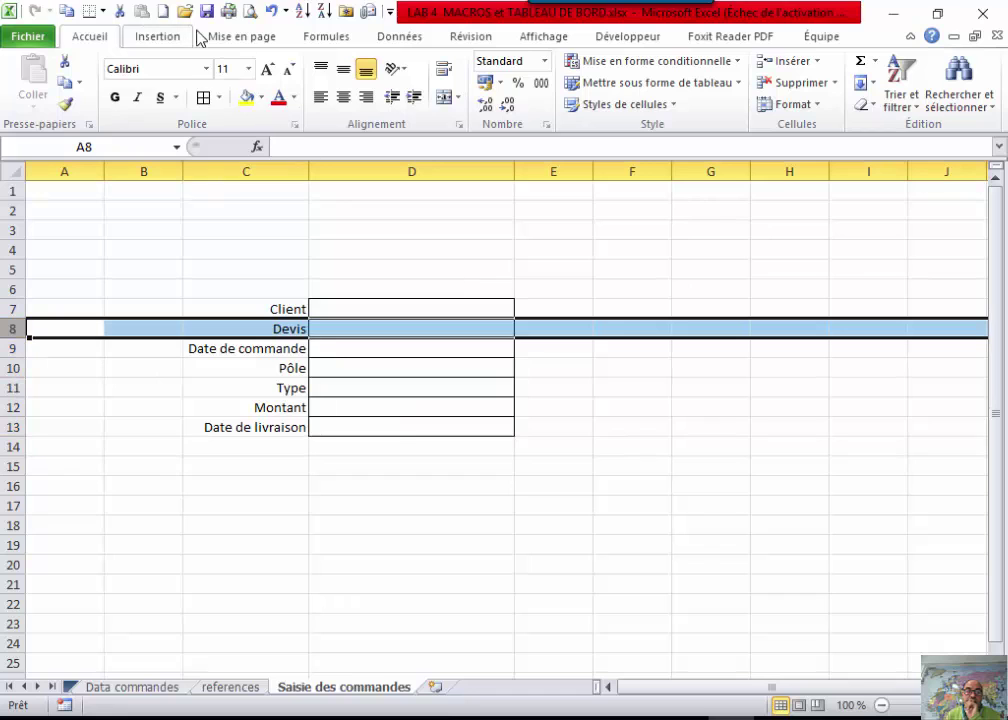
click(272, 12)
key(ctrl+z)
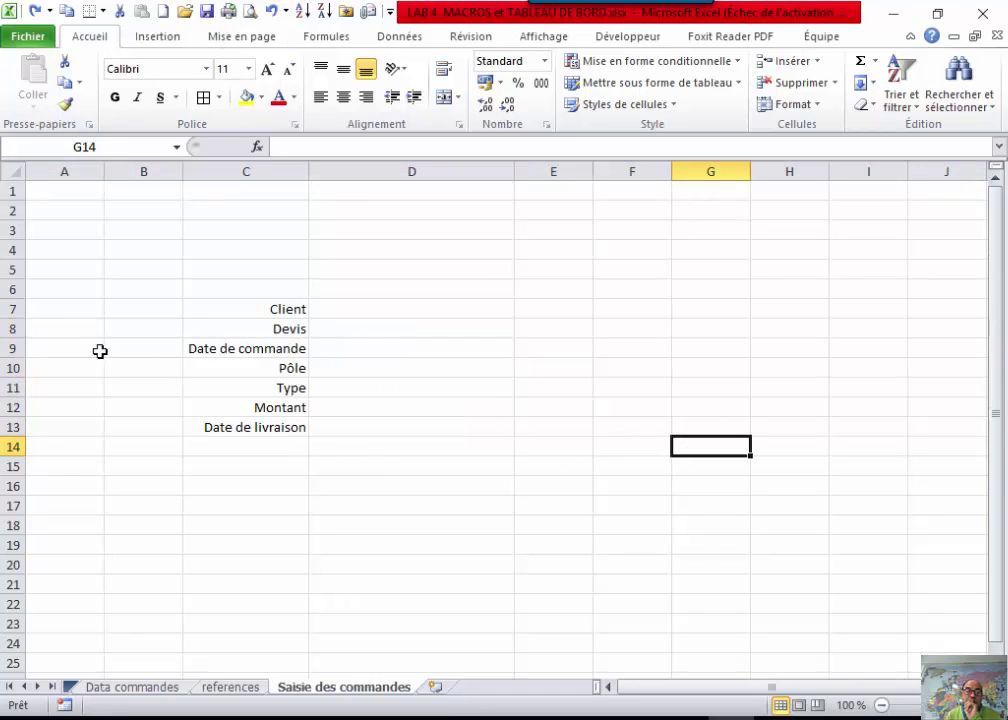
- Insert blank rows above the Devis, Date de commande and Pôle labels
click(16, 328)
right_click(17, 331)
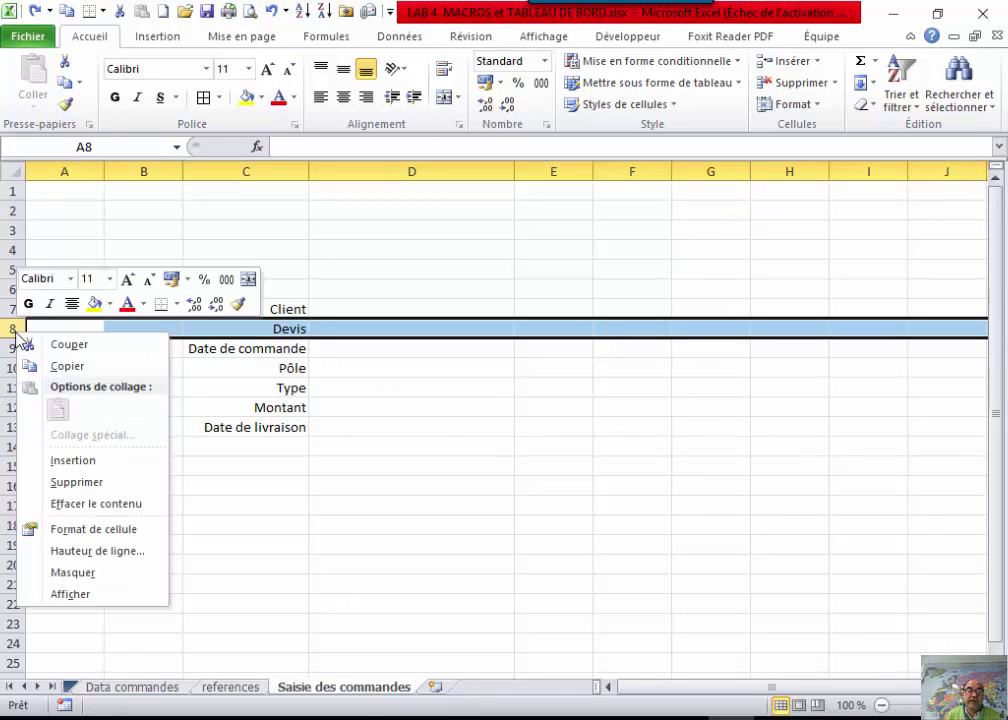
click(76, 460)
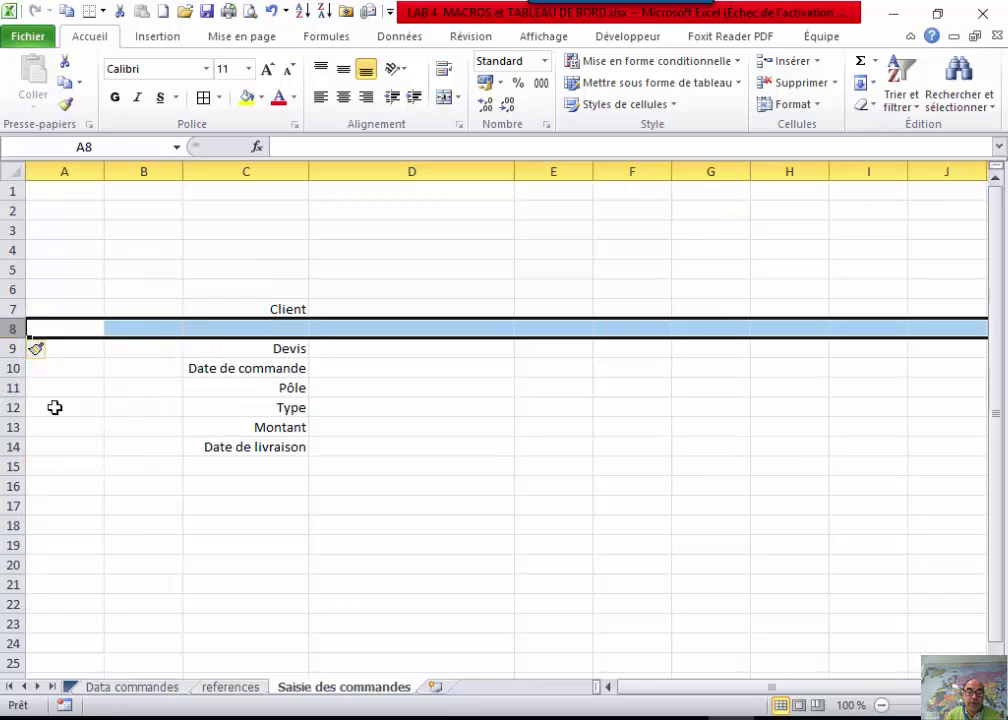
click(12, 368)
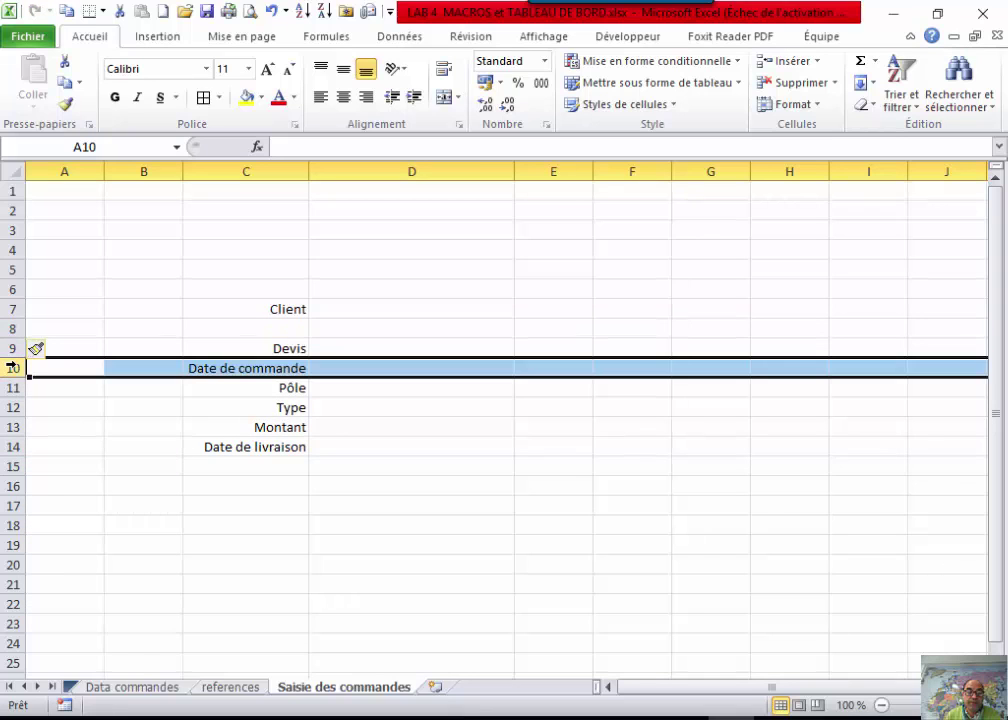
right_click(12, 368)
click(93, 494)
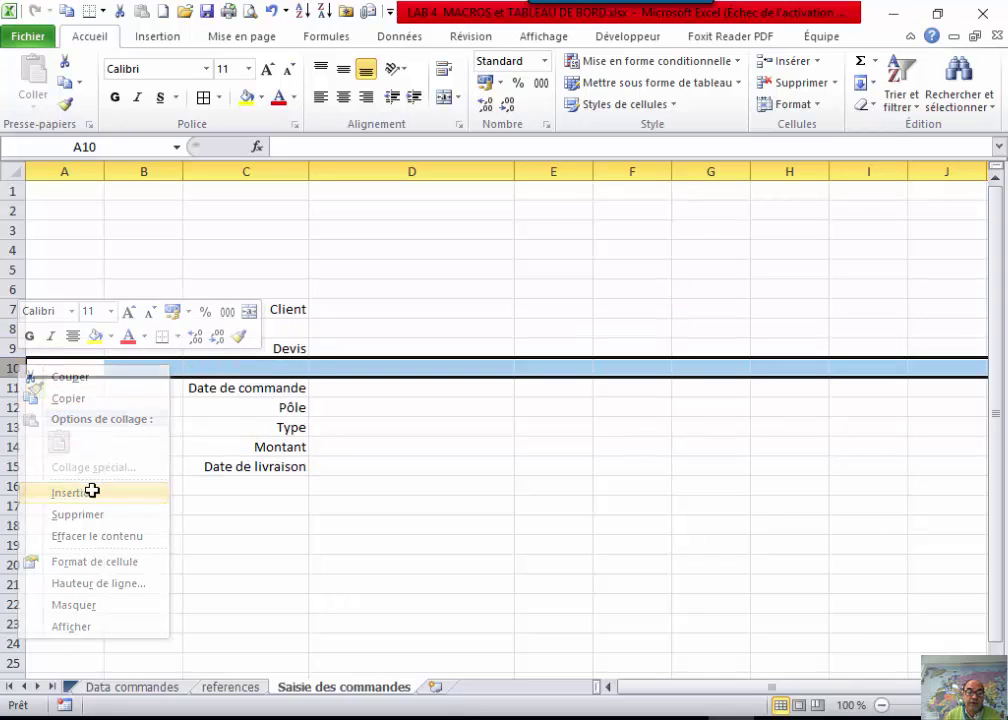
click(12, 408)
right_click(14, 409)
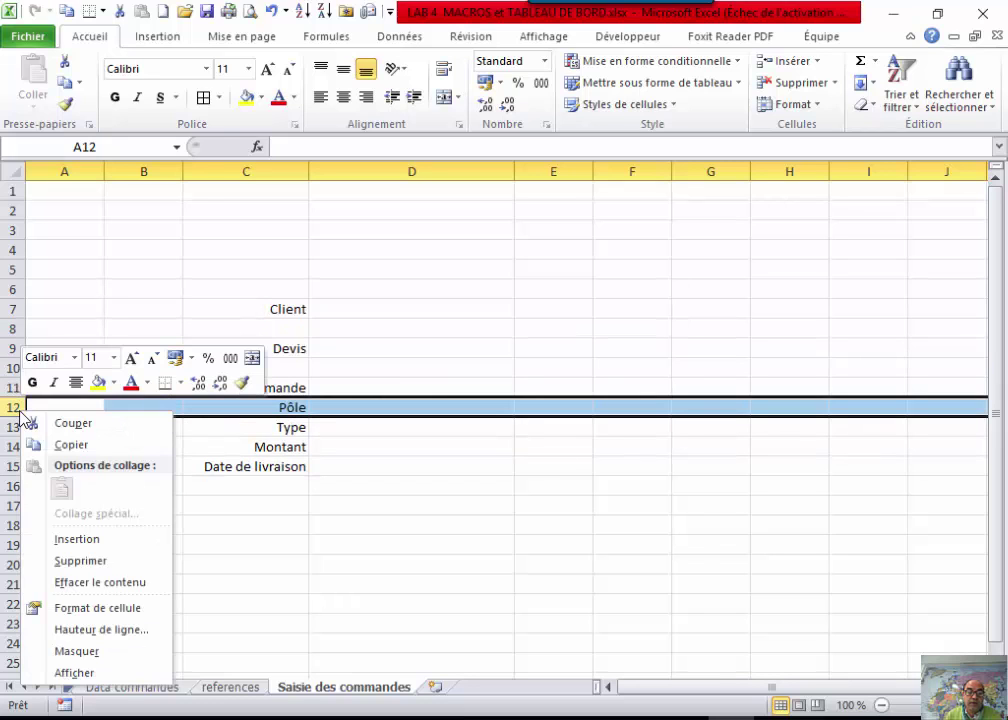
click(100, 539)
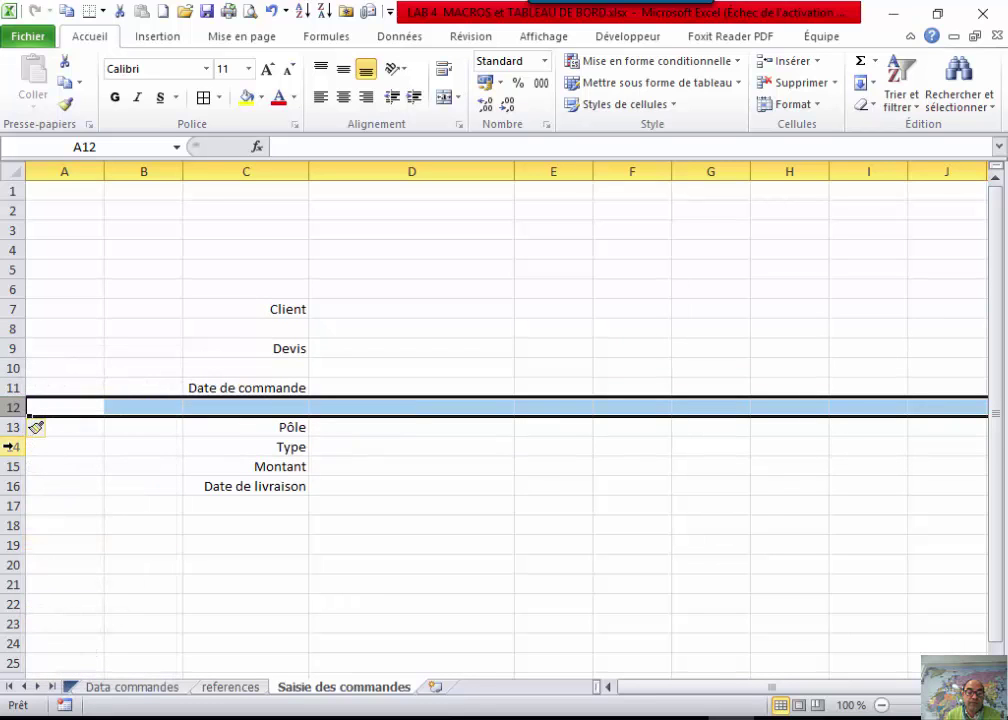
- Insert blank rows above the Type, Montant and Date de livraison labels
click(11, 447)
right_click(11, 447)
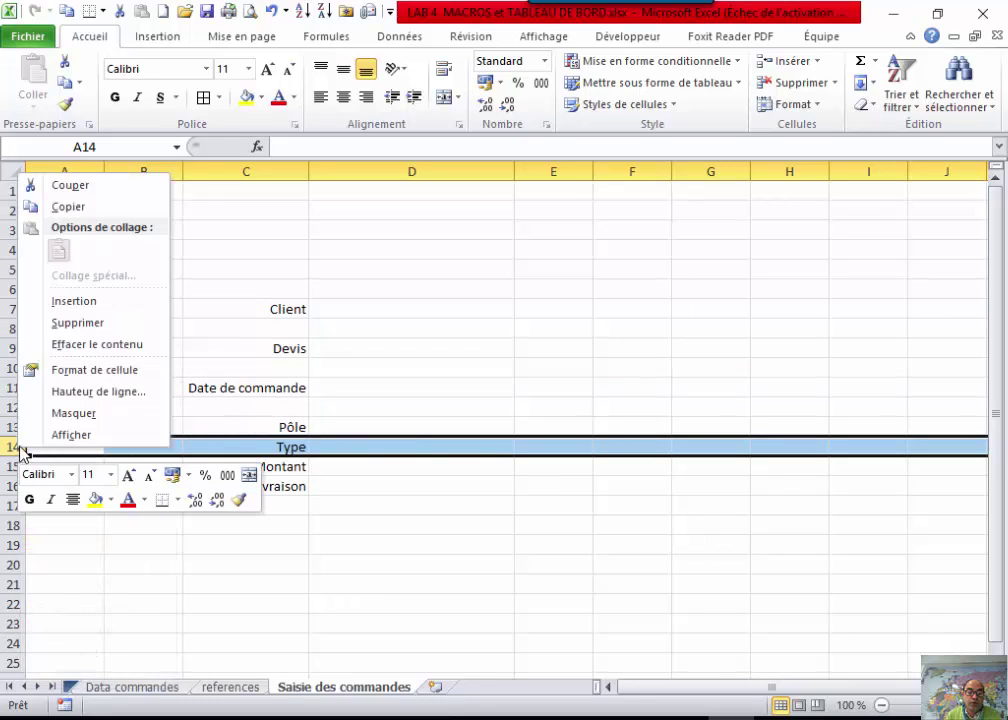
click(97, 310)
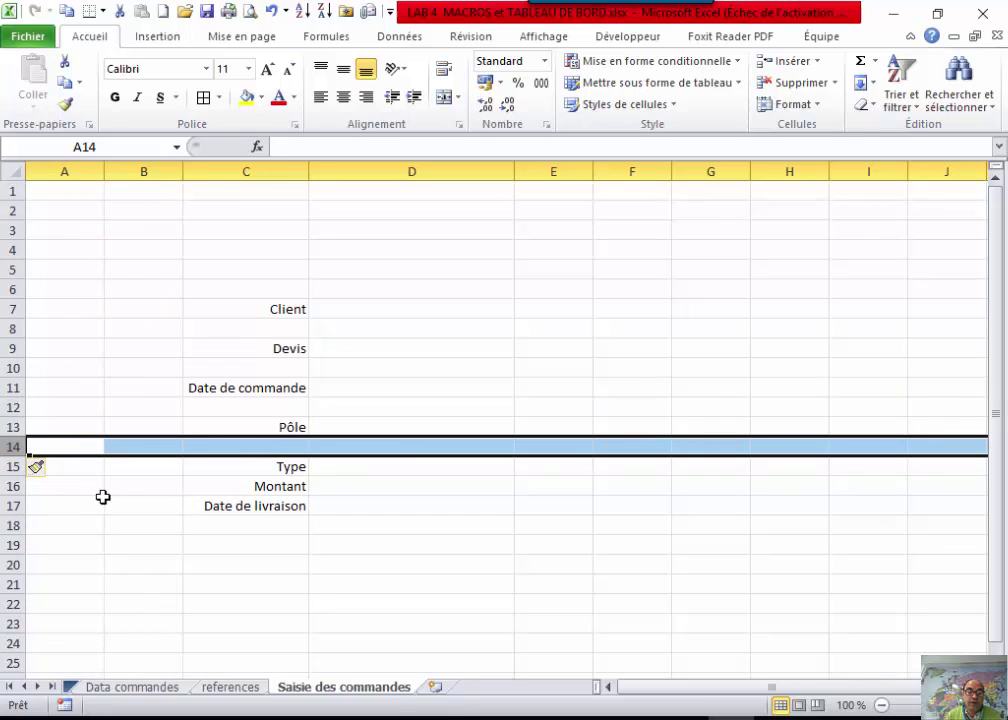
click(10, 486)
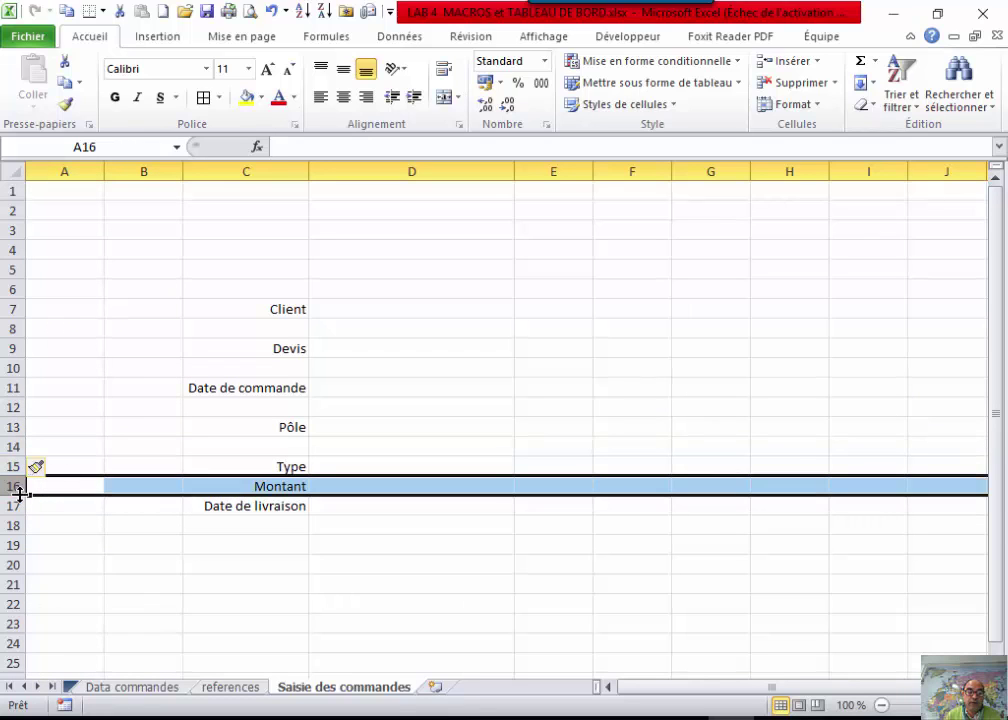
right_click(14, 486)
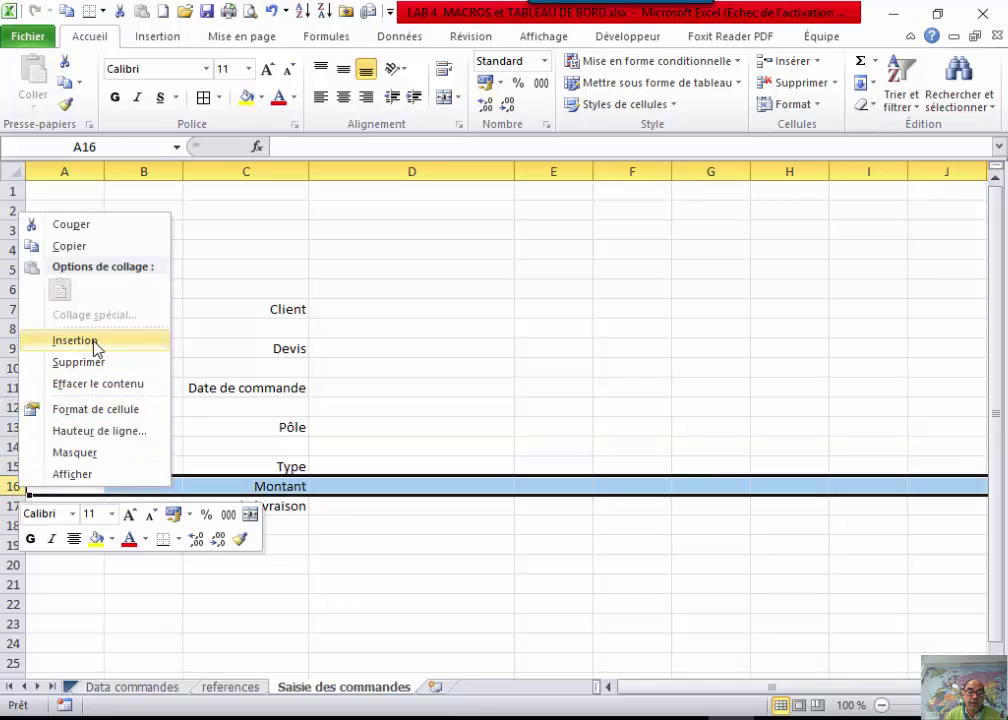
click(94, 342)
click(14, 526)
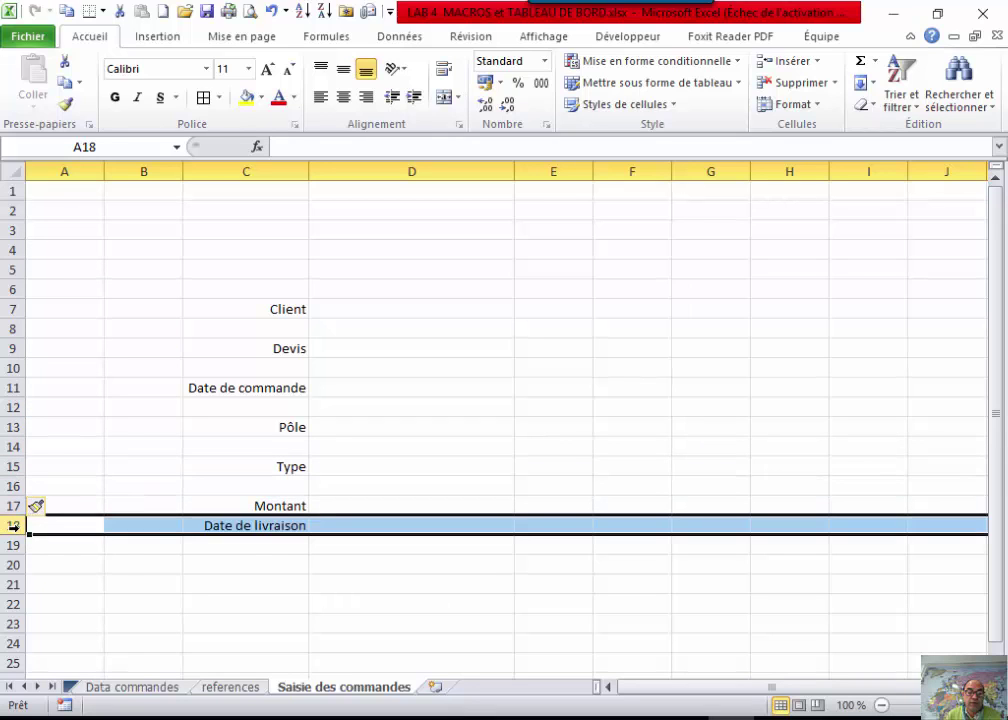
right_click(14, 526)
click(94, 383)
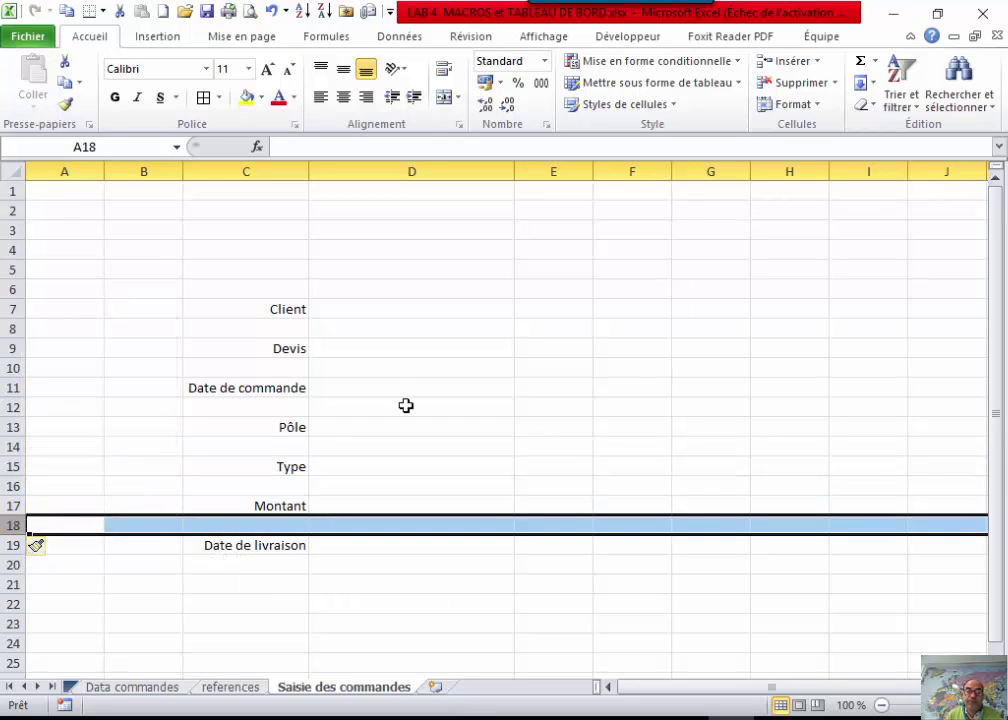
click(408, 406)
click(432, 314)
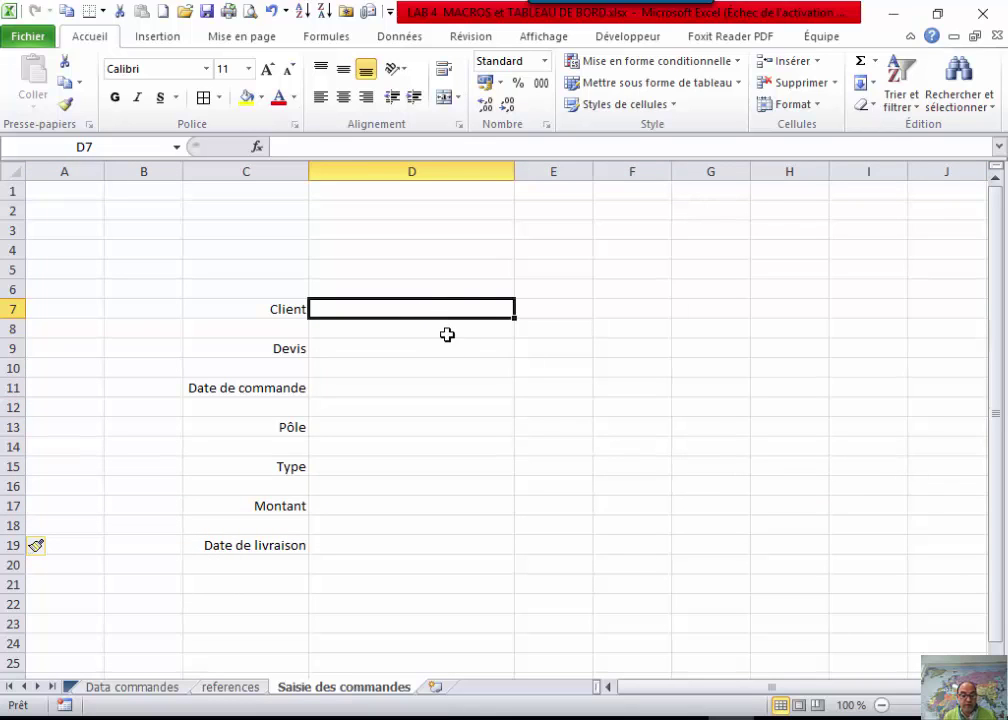
- Select D7, D9, D11, D13, D15, D17 and D19 and apply Thick Box Border
ctrl+click(397, 344)
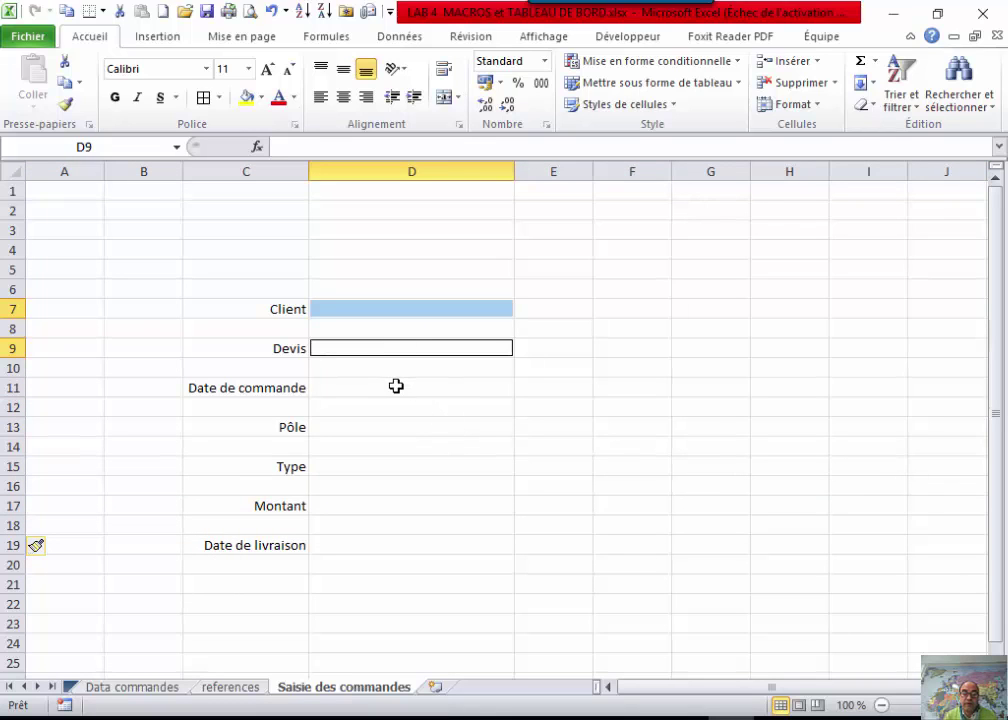
ctrl+click(393, 386)
ctrl+click(380, 429)
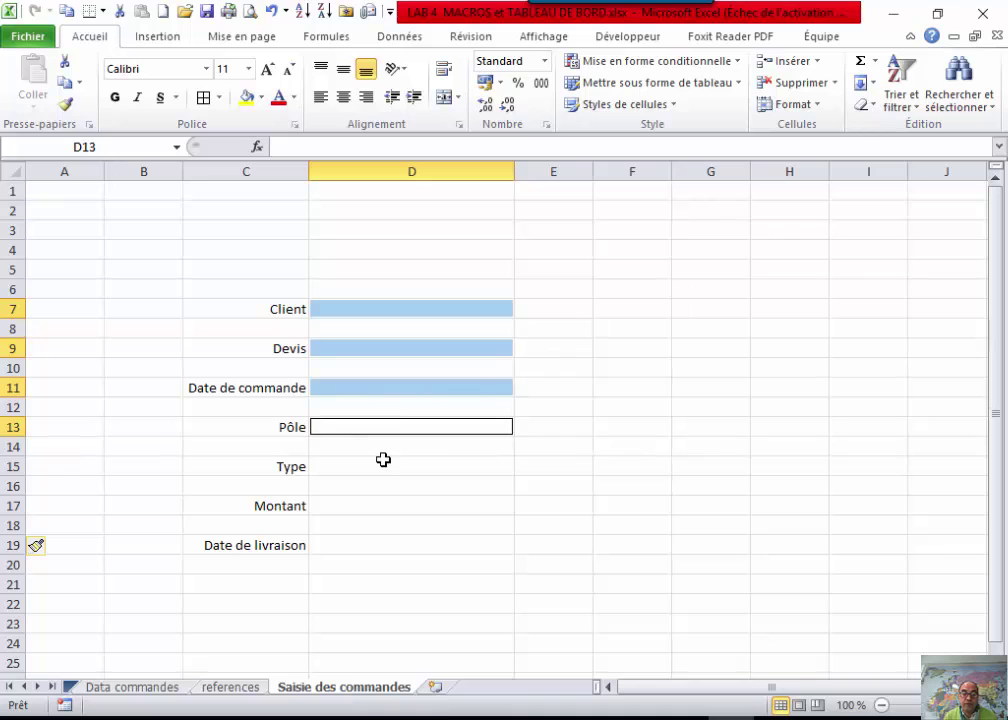
ctrl+click(383, 465)
ctrl+click(374, 506)
ctrl+click(370, 548)
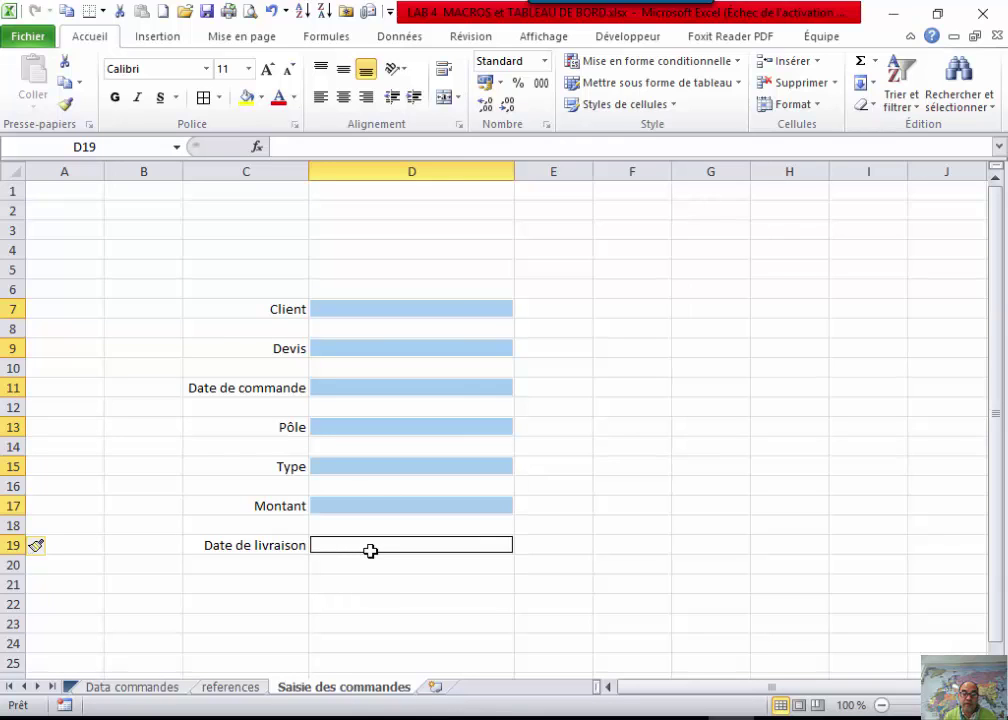
click(219, 98)
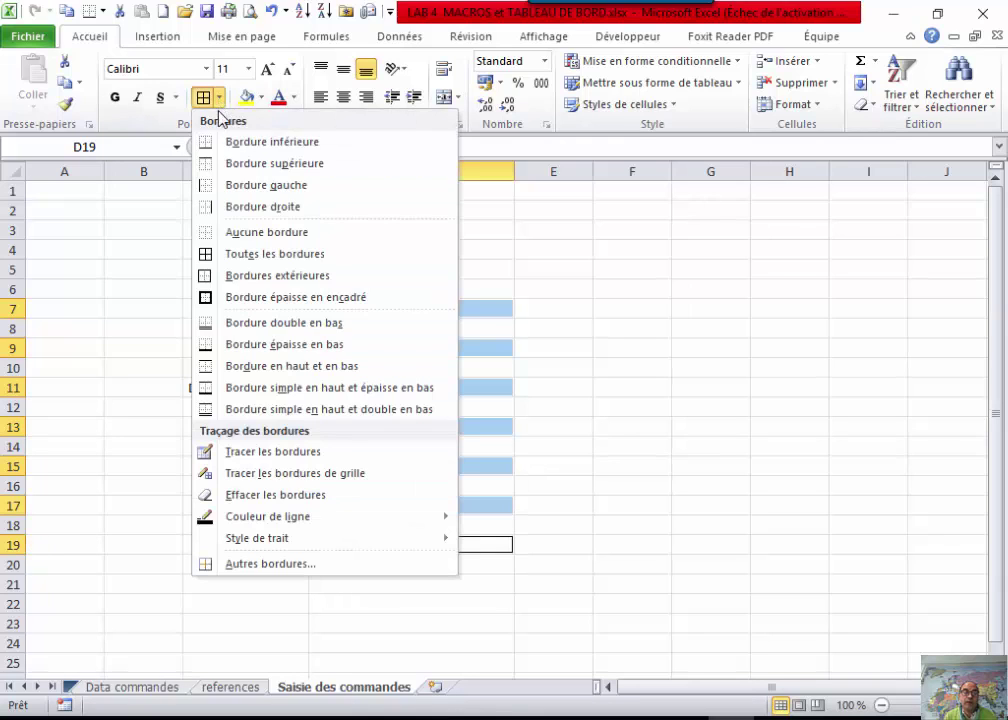
click(240, 306)
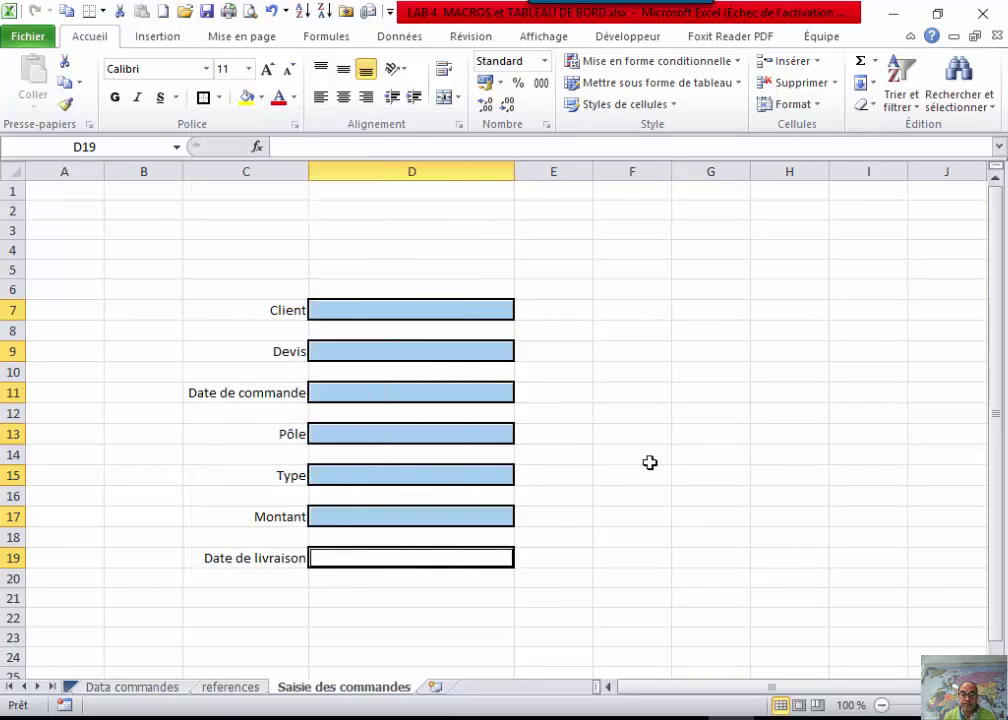
click(648, 458)
drag(256, 312, 265, 556)
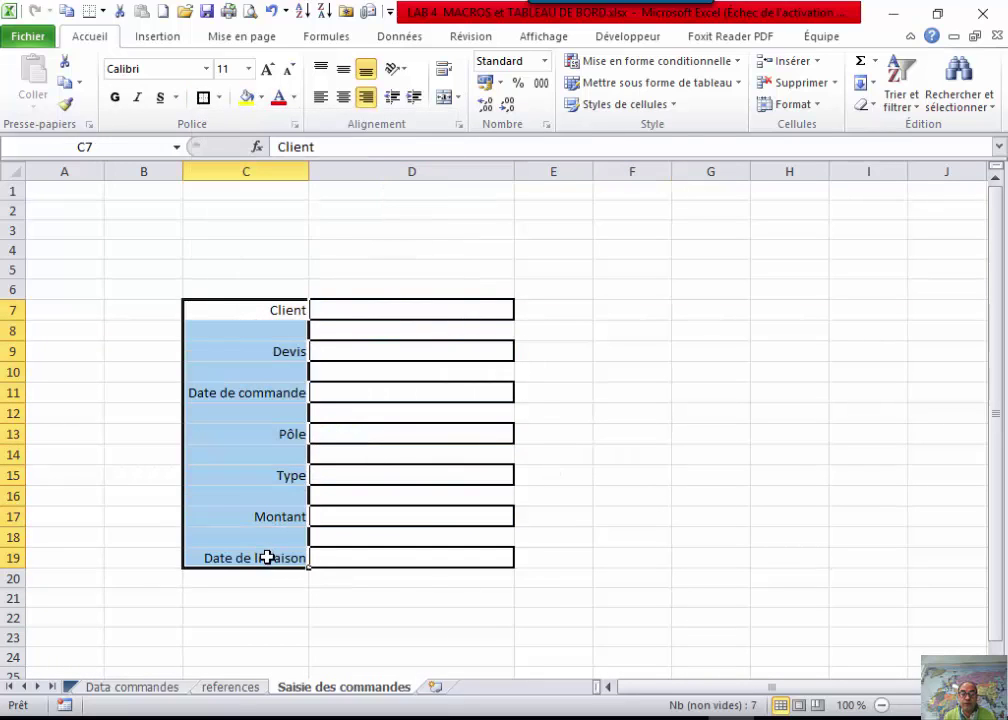
- Select labels C7, C9 through C19 and make them bold, italic, with a tan fill
click(268, 547)
ctrl+click(270, 513)
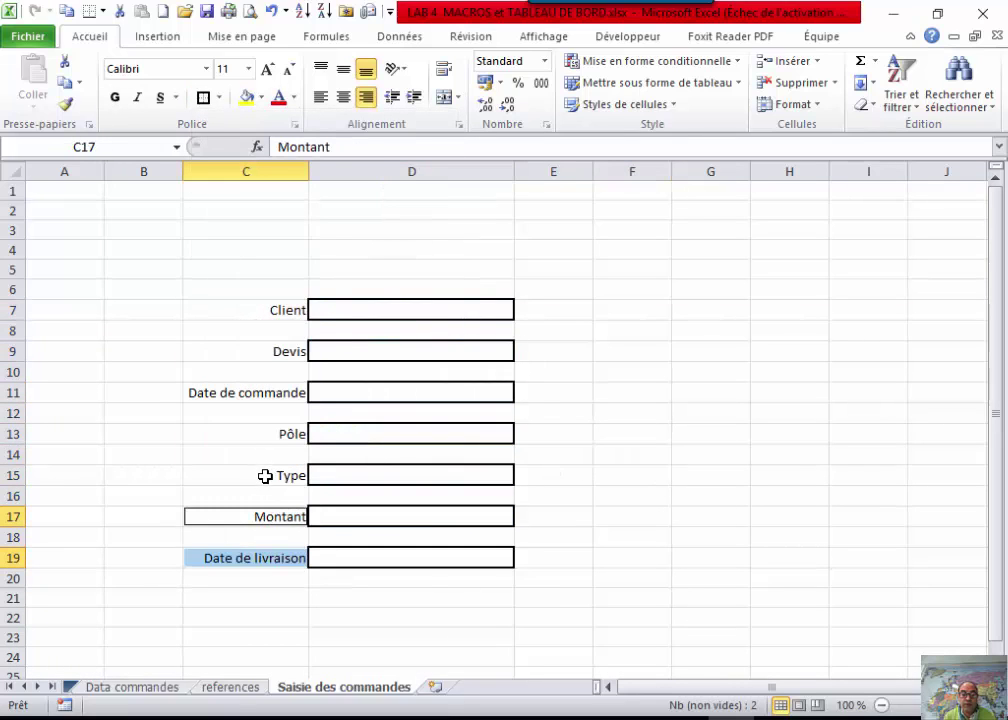
ctrl+click(265, 476)
ctrl+click(265, 432)
ctrl+click(261, 390)
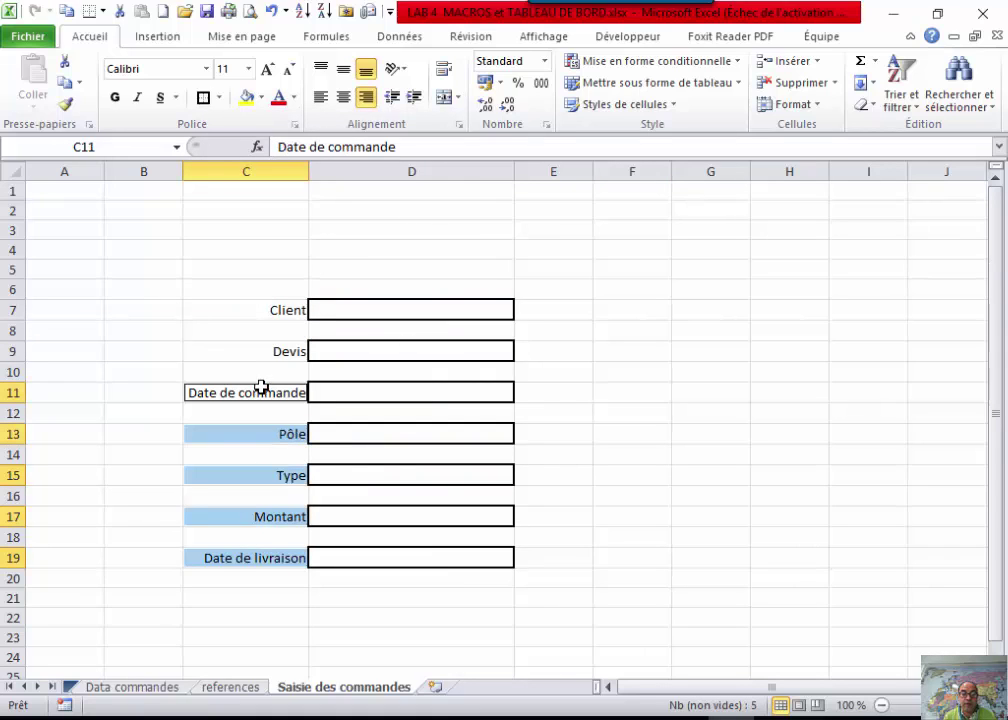
ctrl+click(265, 353)
ctrl+click(273, 310)
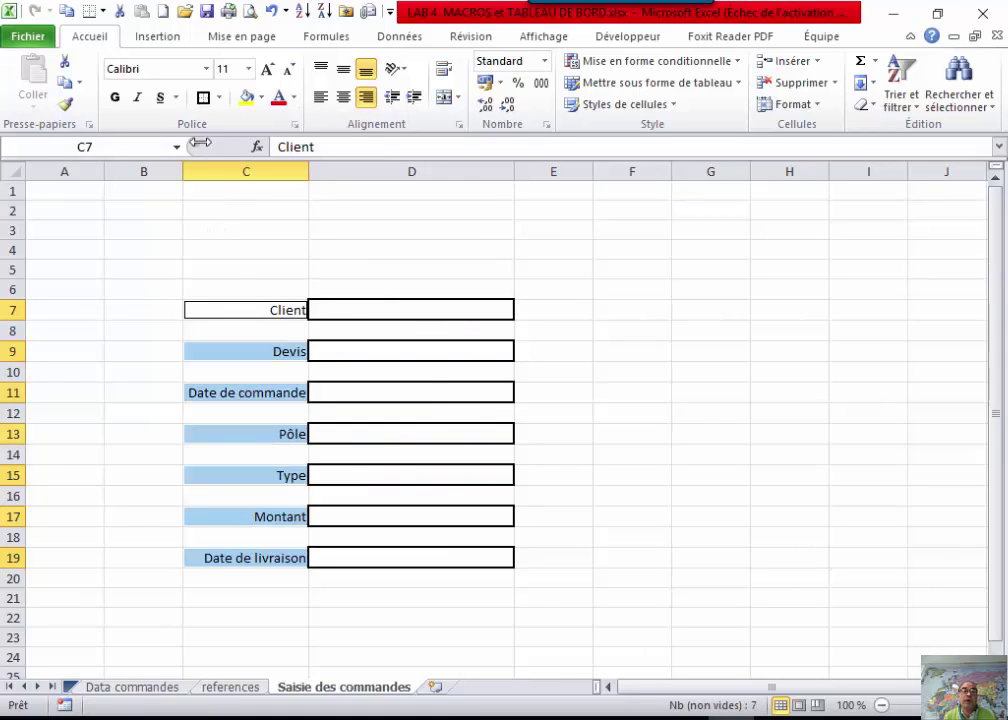
click(137, 97)
click(115, 97)
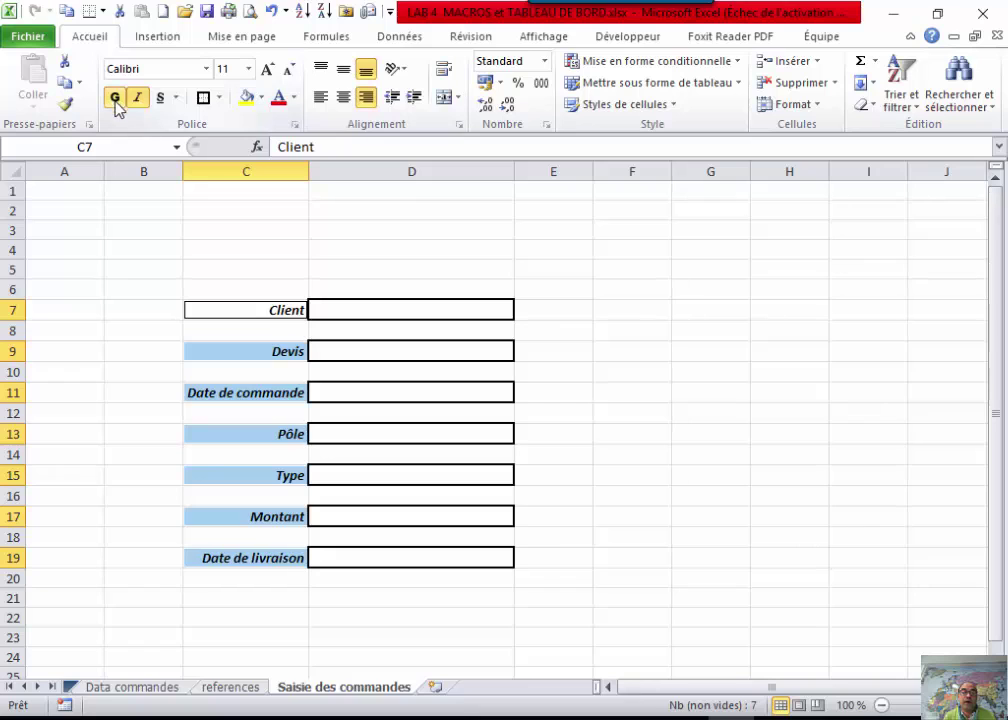
click(263, 99)
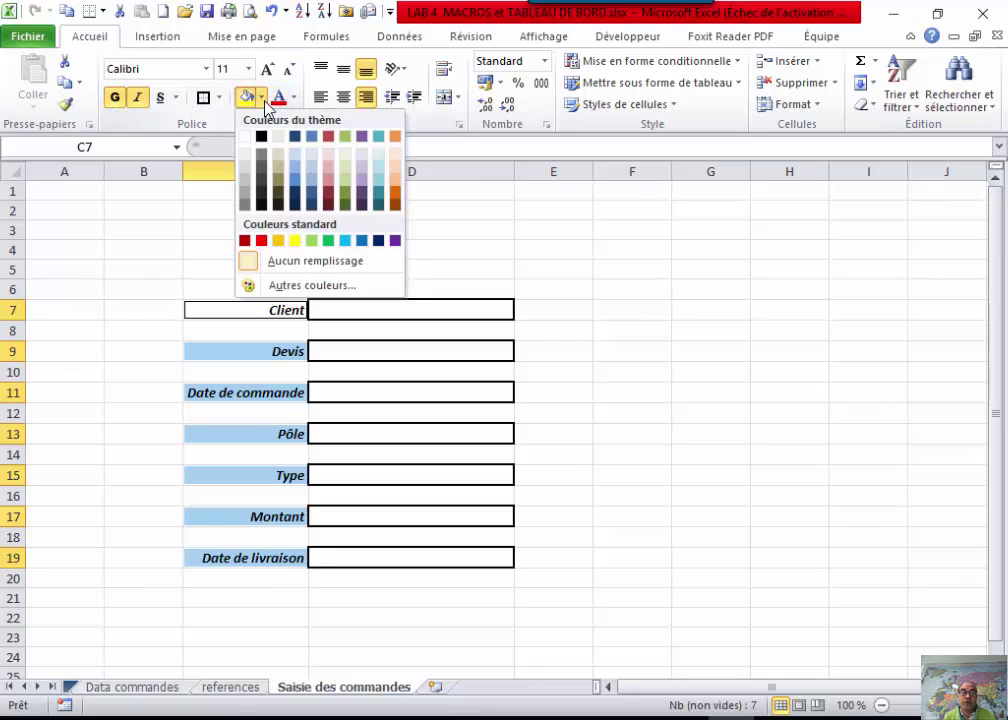
click(281, 171)
click(700, 392)
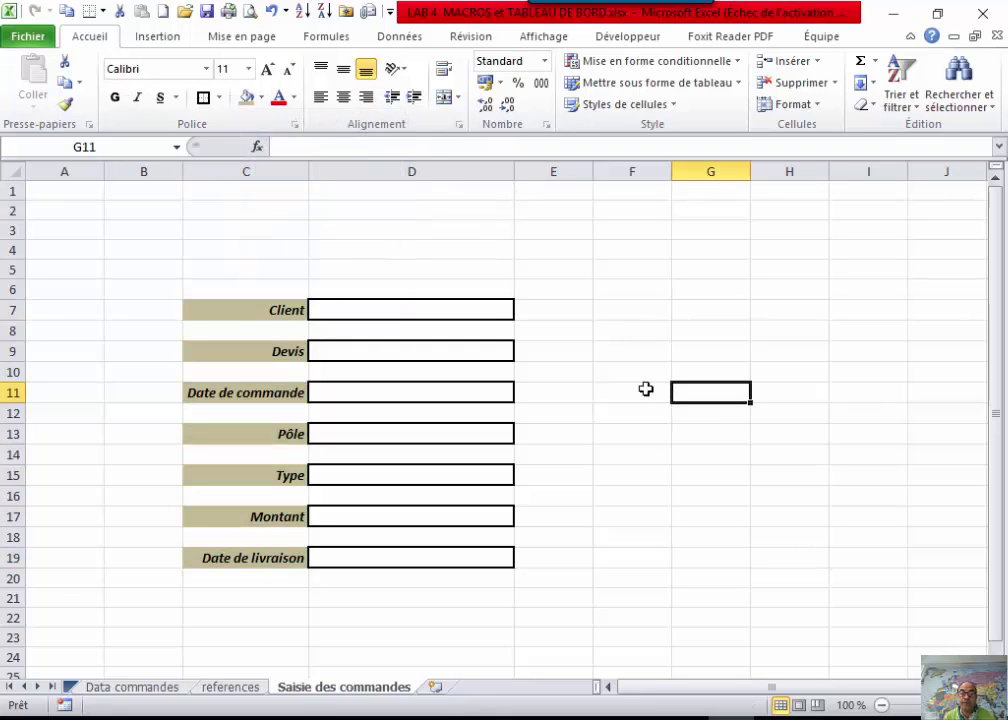
- Select the entire sheet and fill it with a light pink theme colour
click(481, 315)
ctrl+click(450, 352)
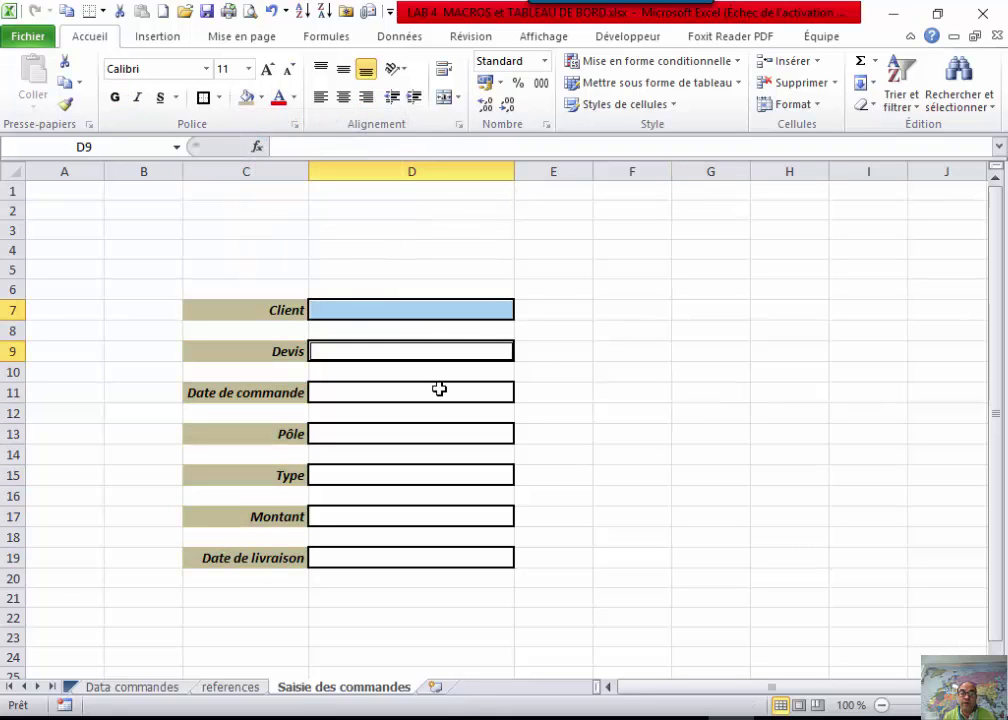
click(617, 343)
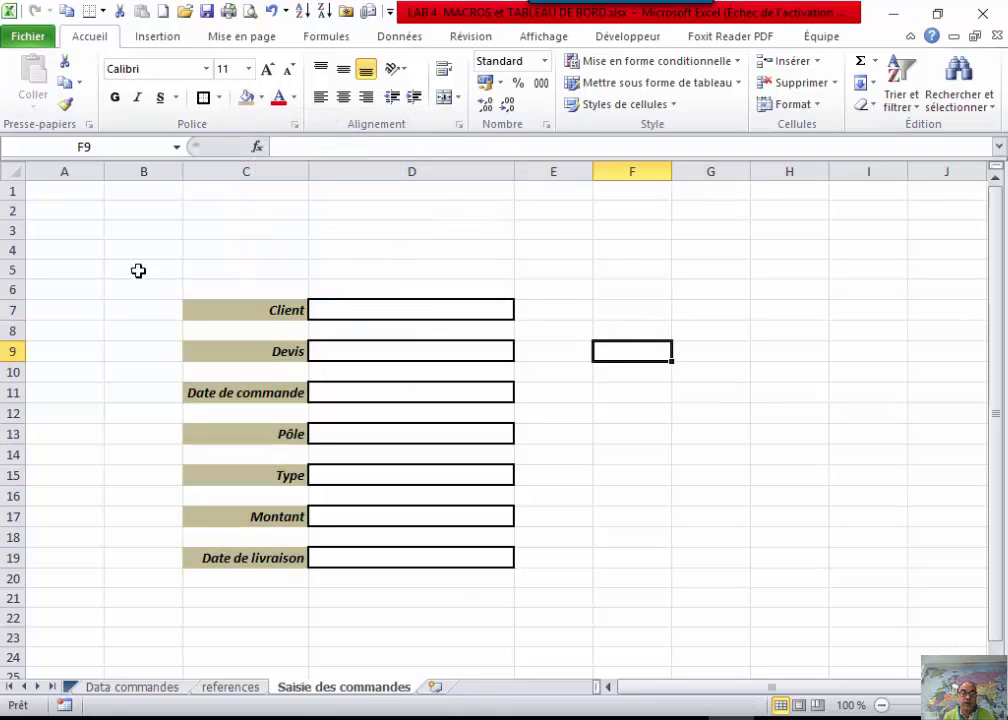
click(17, 174)
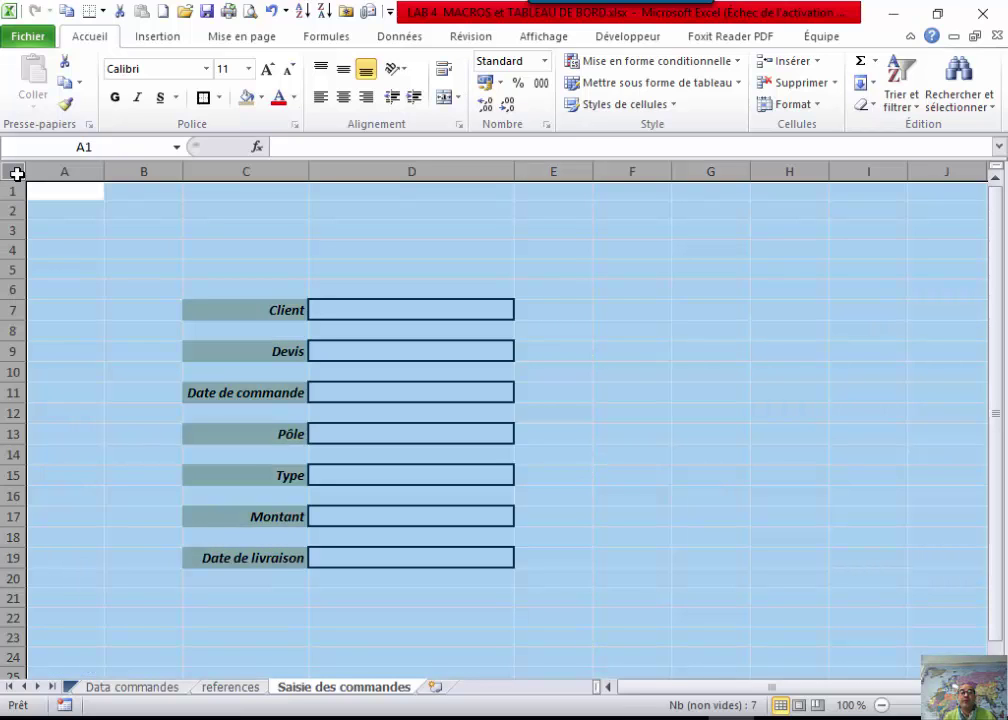
click(263, 98)
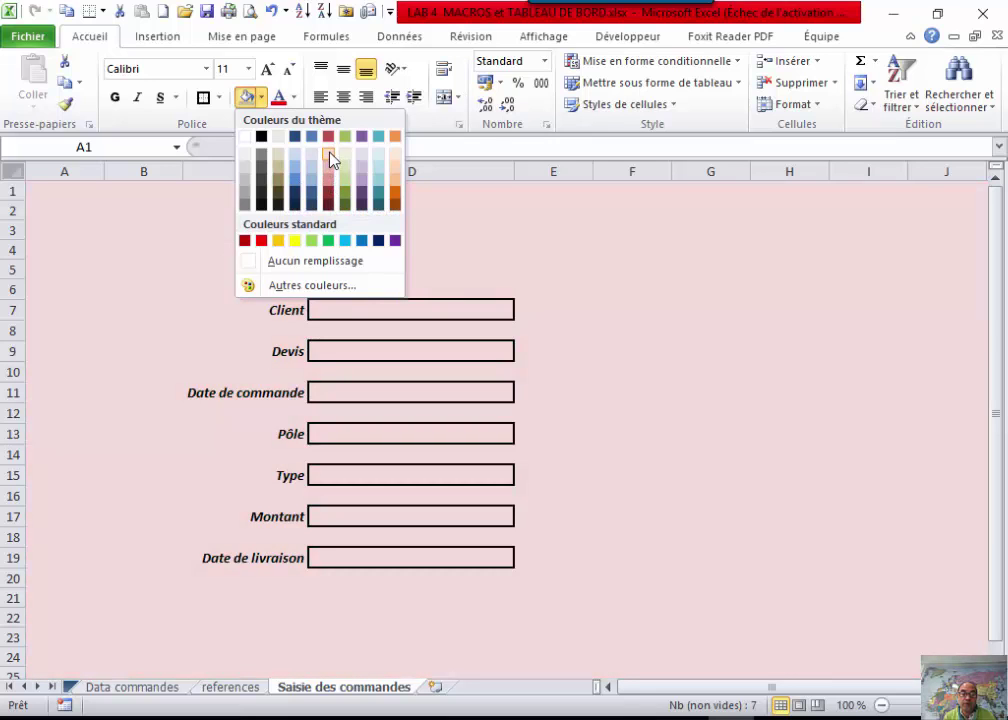
click(312, 177)
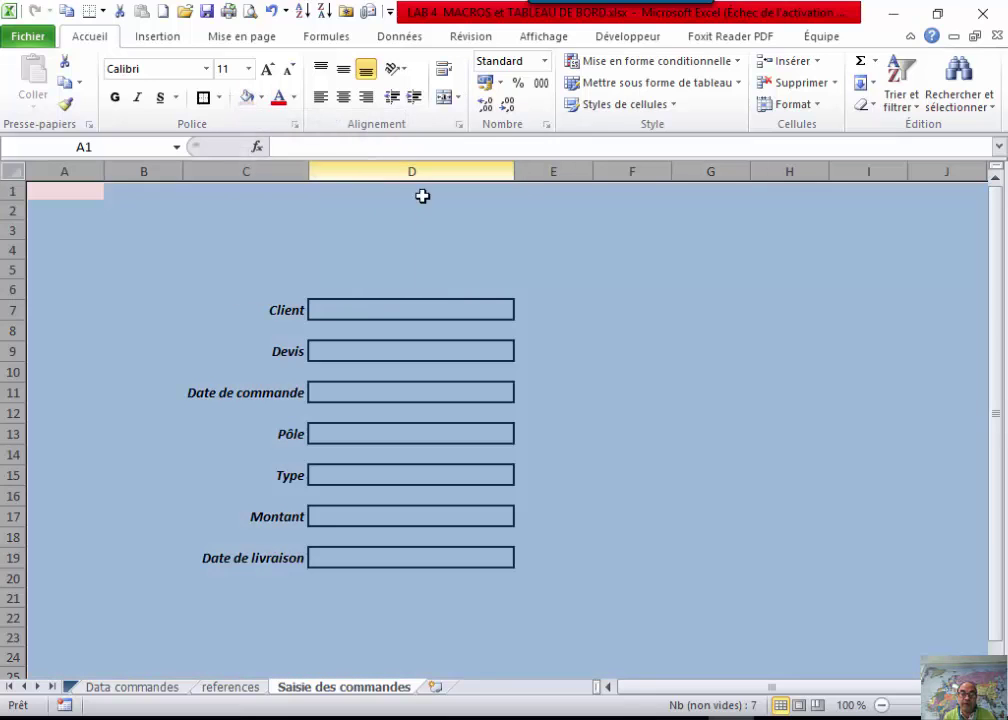
click(664, 349)
click(286, 313)
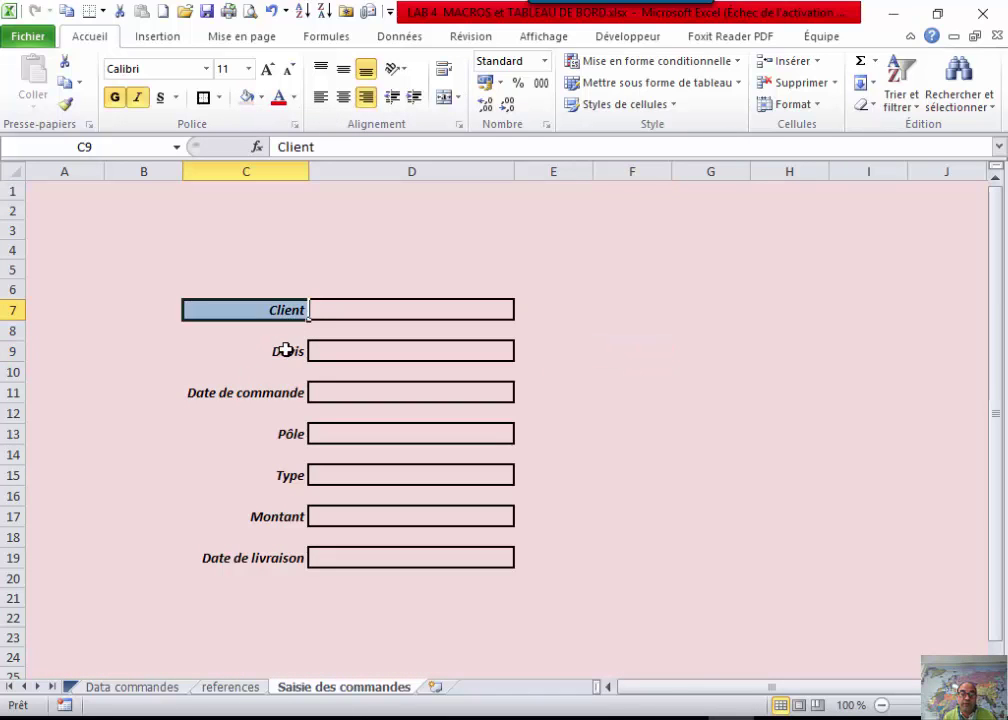
- Give the field labels Devis through Date de livraison a tan fill again
ctrl+click(286, 350)
ctrl+click(270, 389)
ctrl+click(286, 432)
ctrl+click(288, 476)
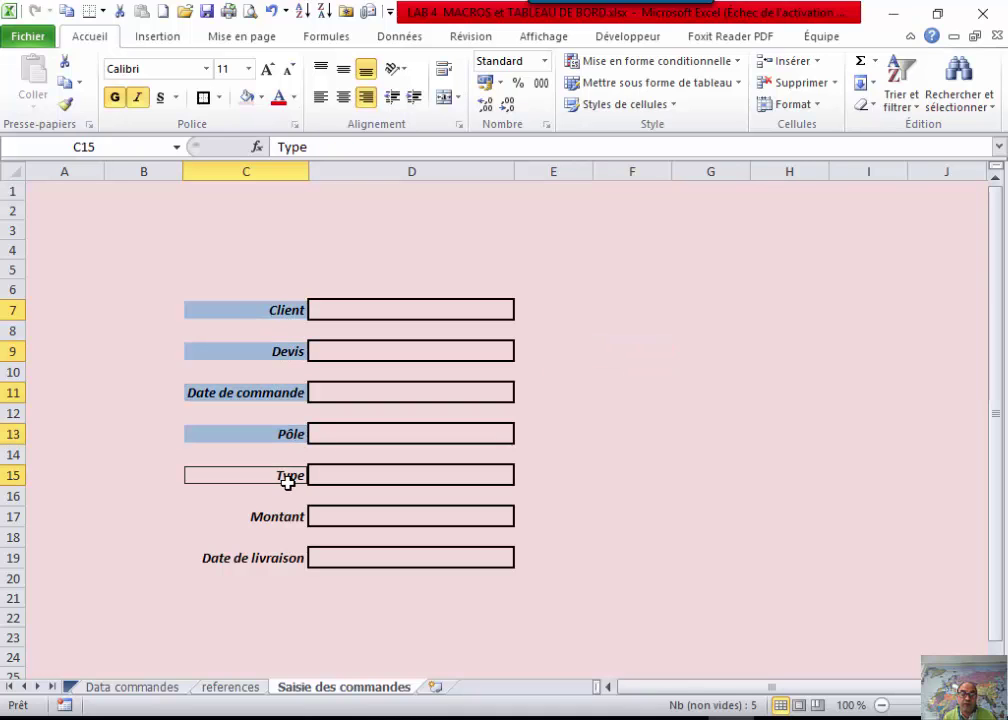
ctrl+click(282, 509)
ctrl+click(262, 562)
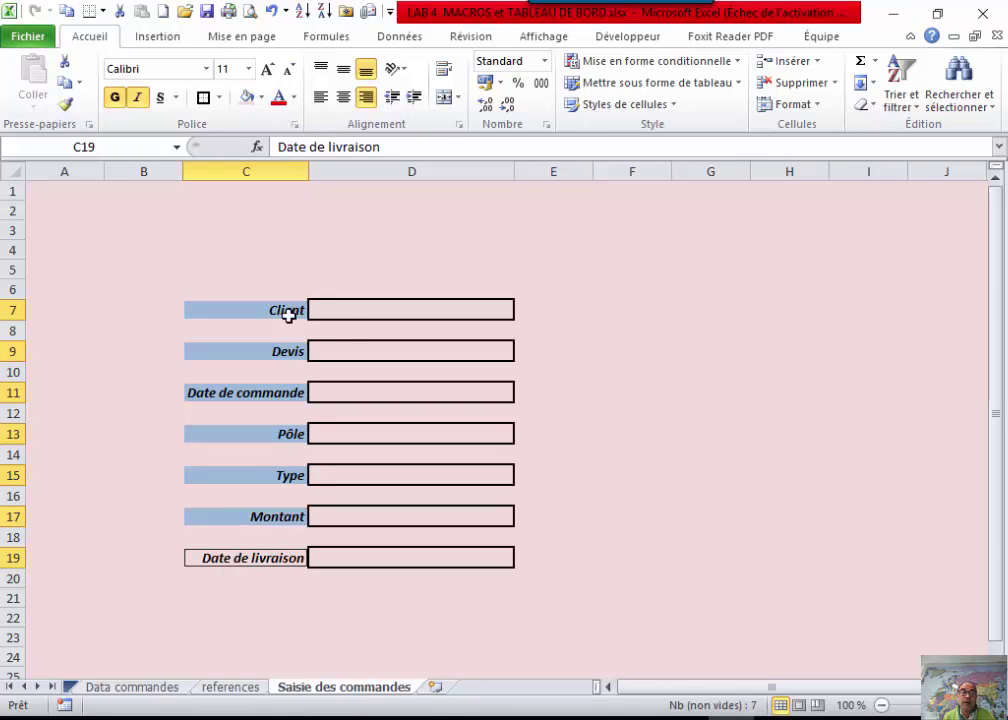
click(260, 97)
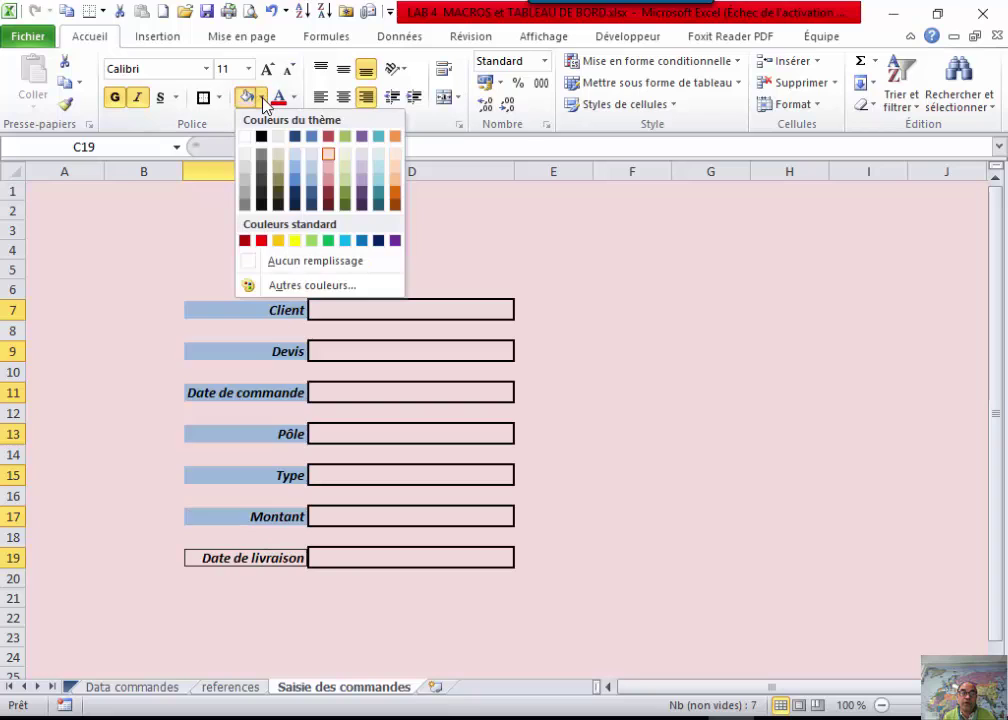
click(283, 170)
click(610, 349)
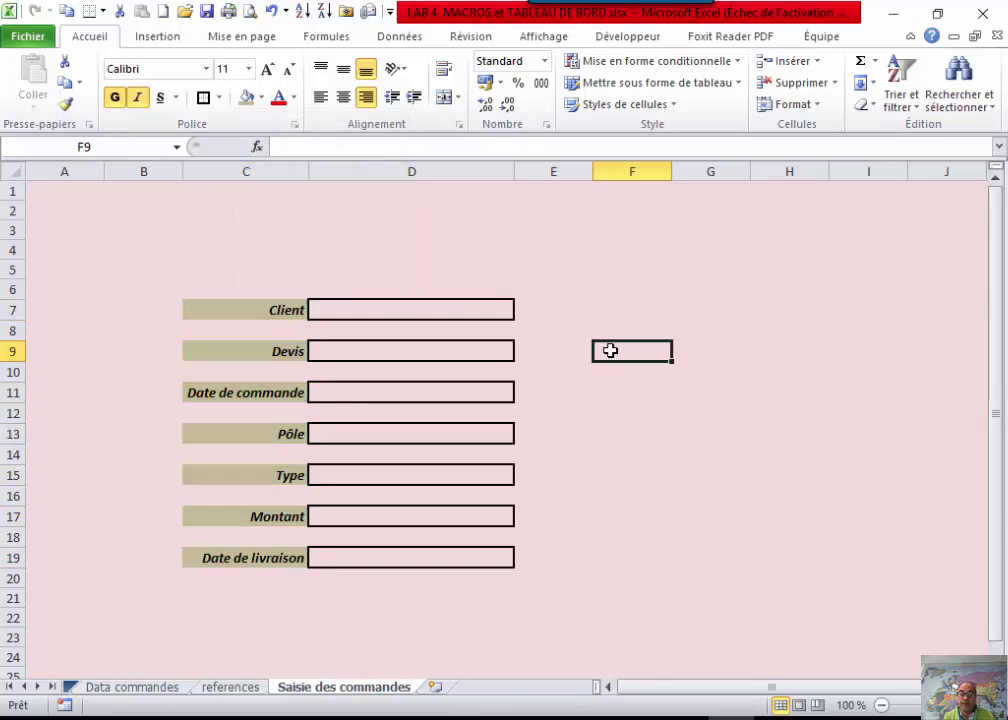
- Fill the seven input cells D7, D9, D11, D13, D15, D17 and D19 with white
click(484, 312)
ctrl+click(470, 352)
ctrl+click(459, 390)
ctrl+click(453, 430)
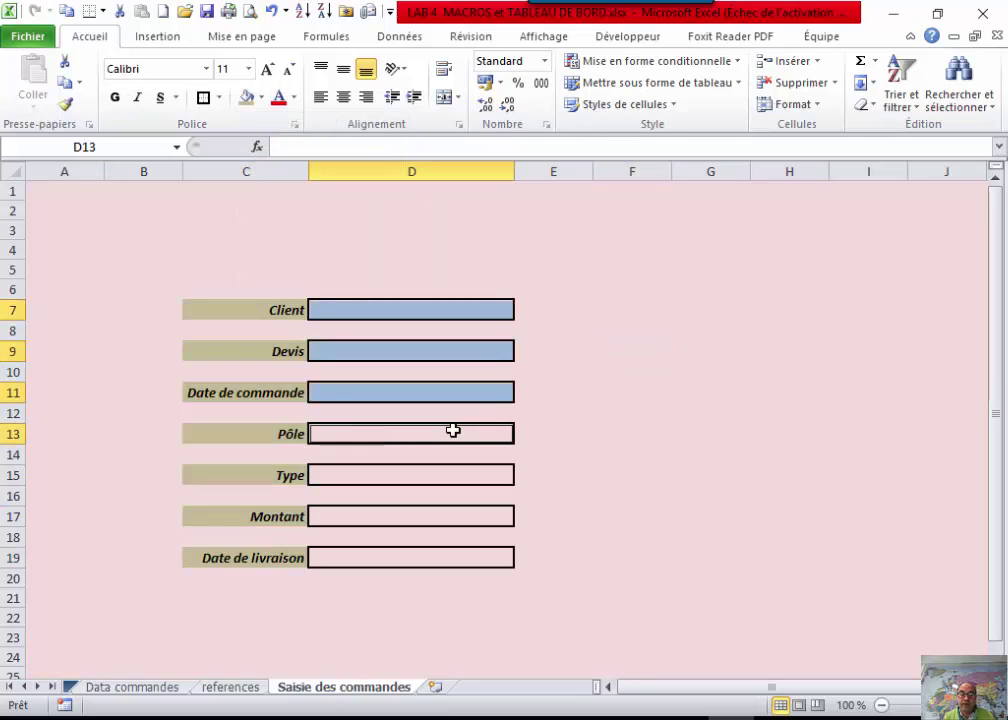
ctrl+click(436, 481)
ctrl+click(427, 520)
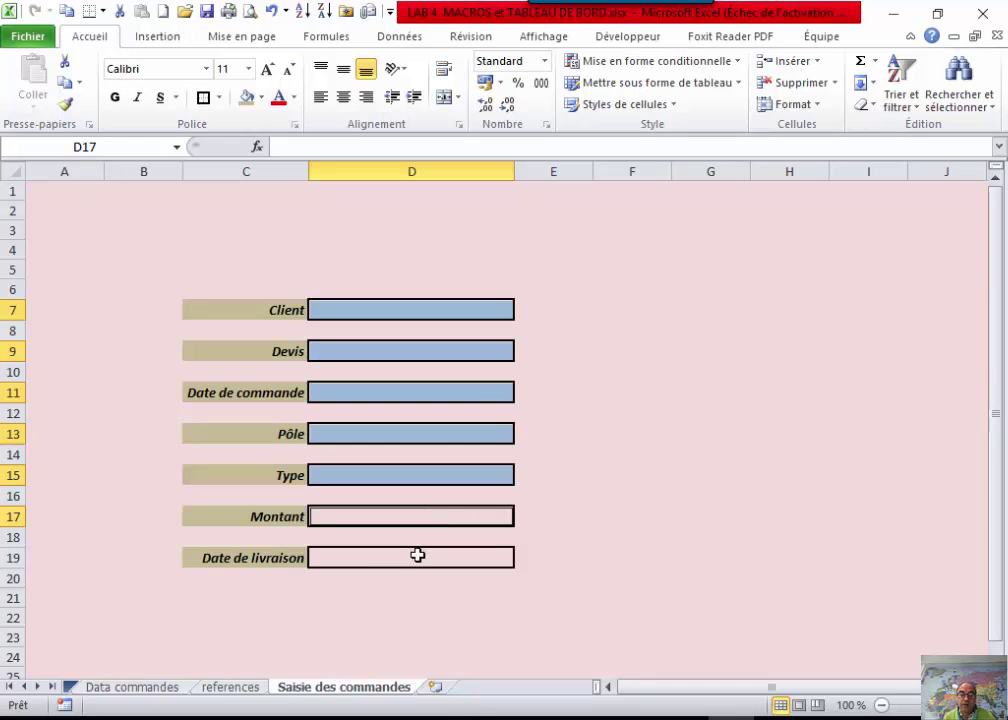
ctrl+click(419, 555)
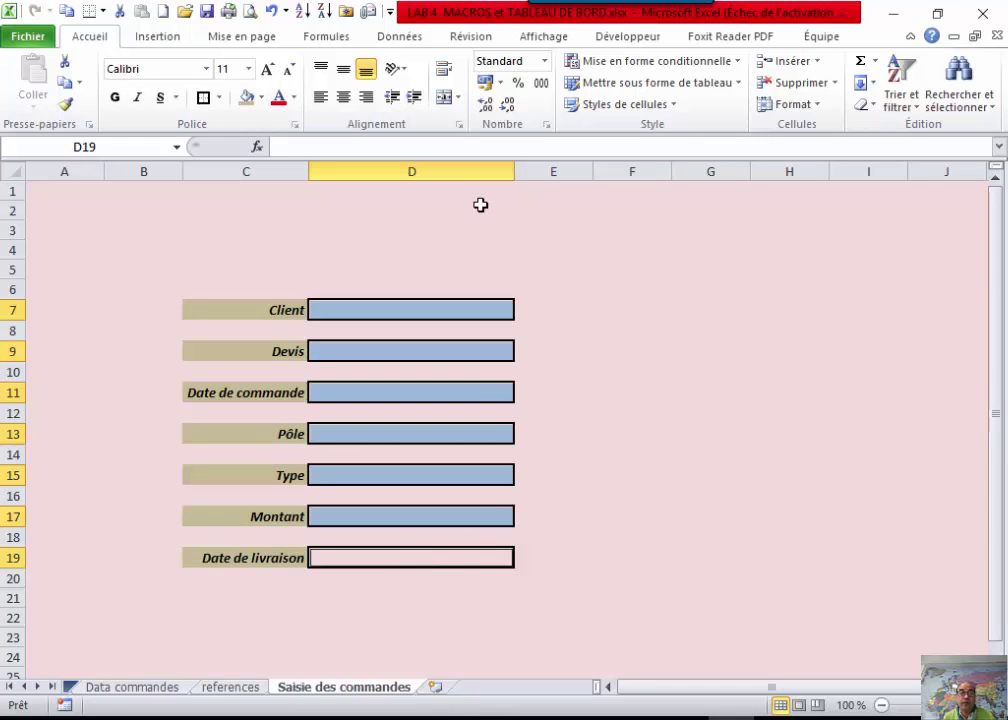
click(260, 97)
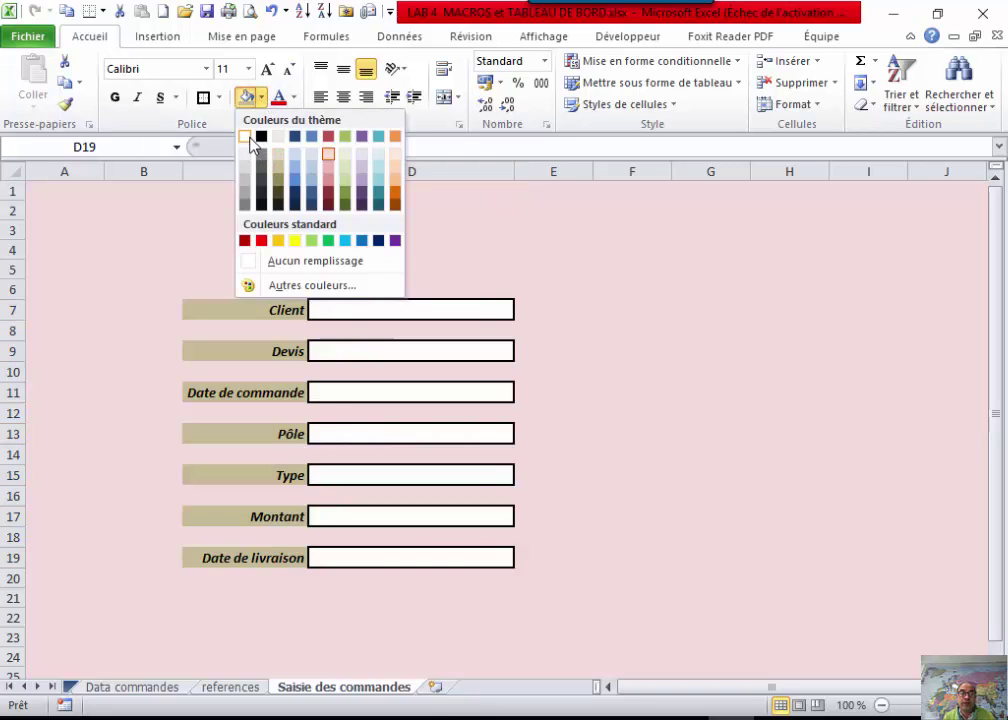
click(249, 142)
click(690, 356)
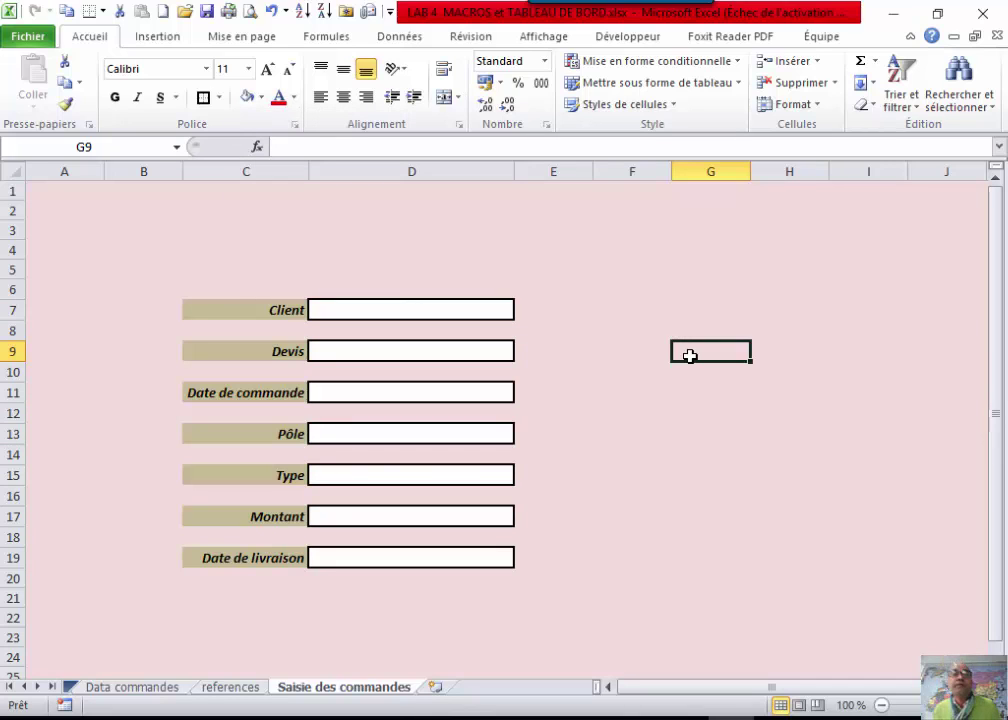
- Draw a single-corner rounded rectangle banner across columns C–D above the form
click(152, 40)
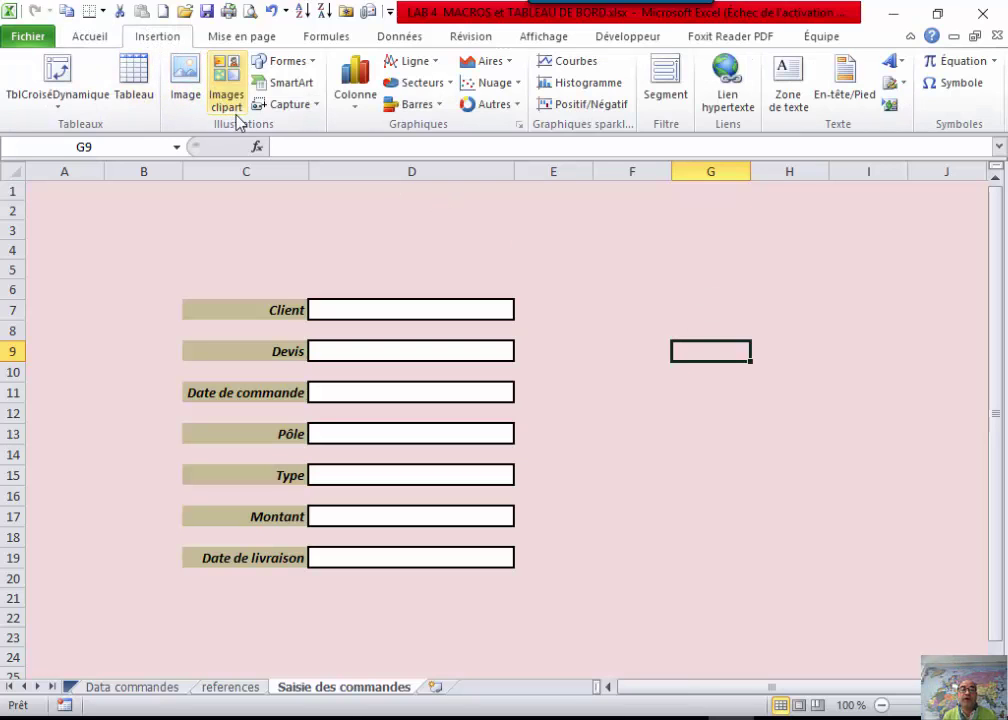
click(283, 61)
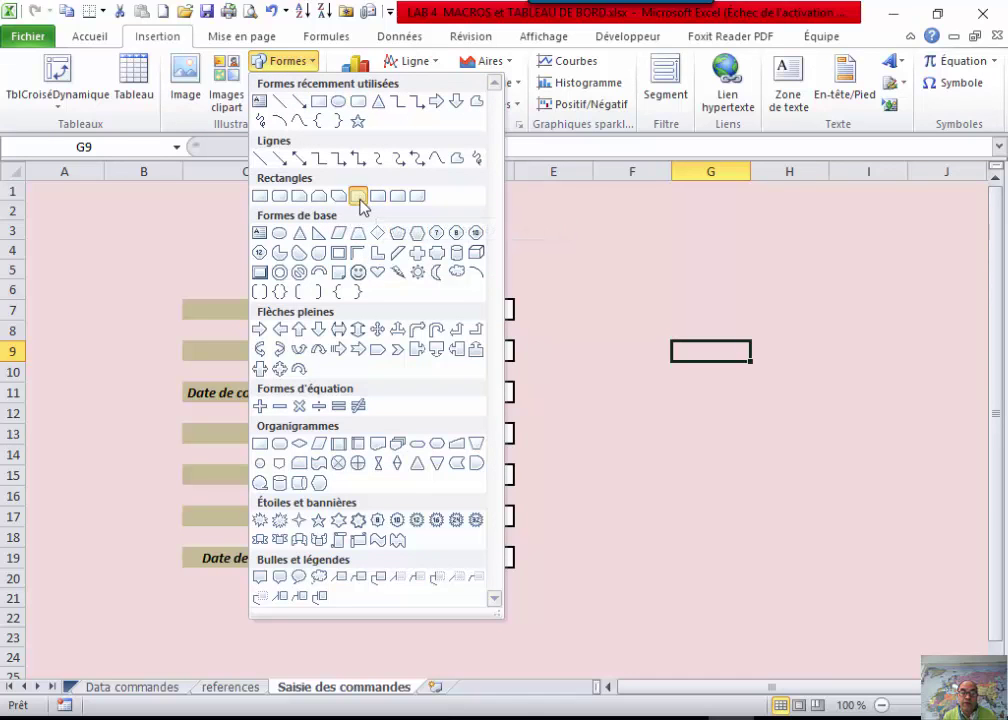
click(378, 200)
drag(186, 250, 515, 294)
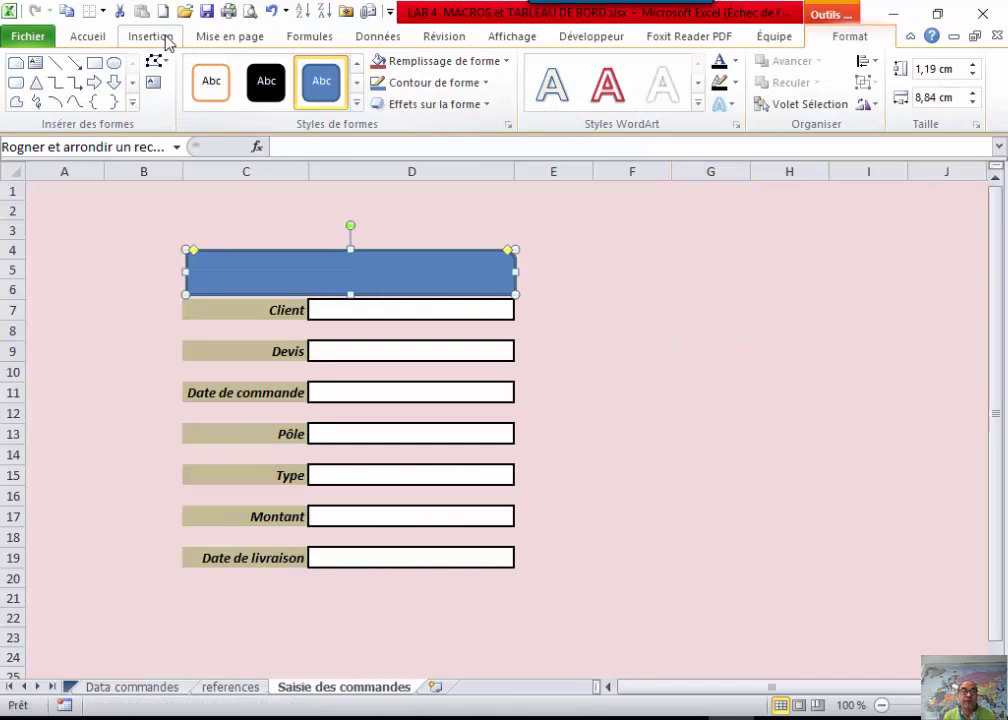
click(165, 37)
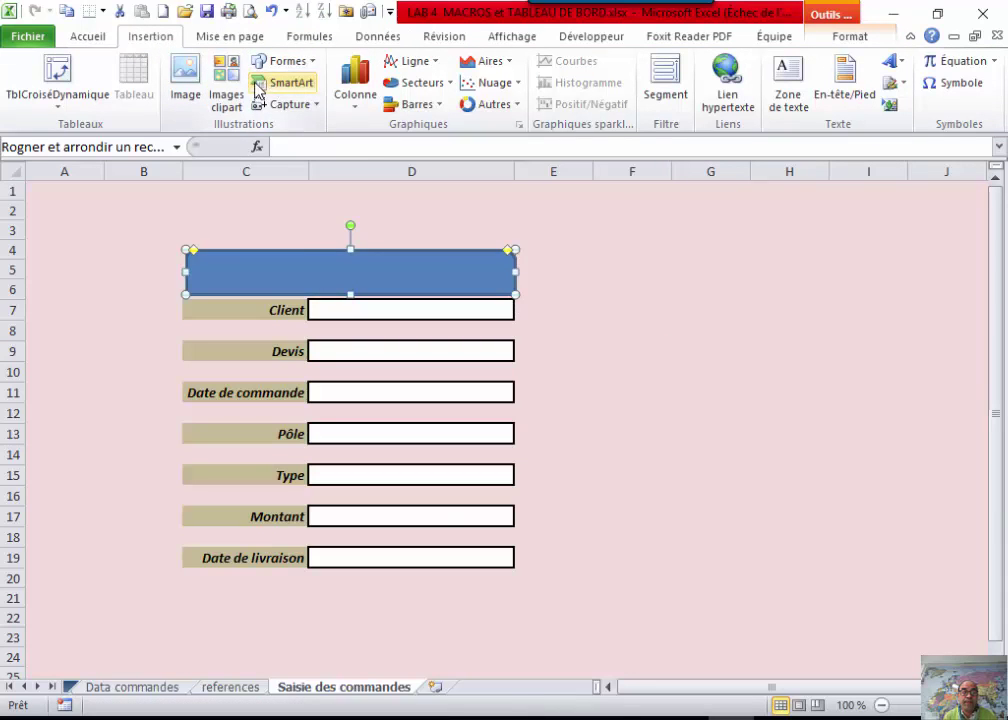
click(283, 62)
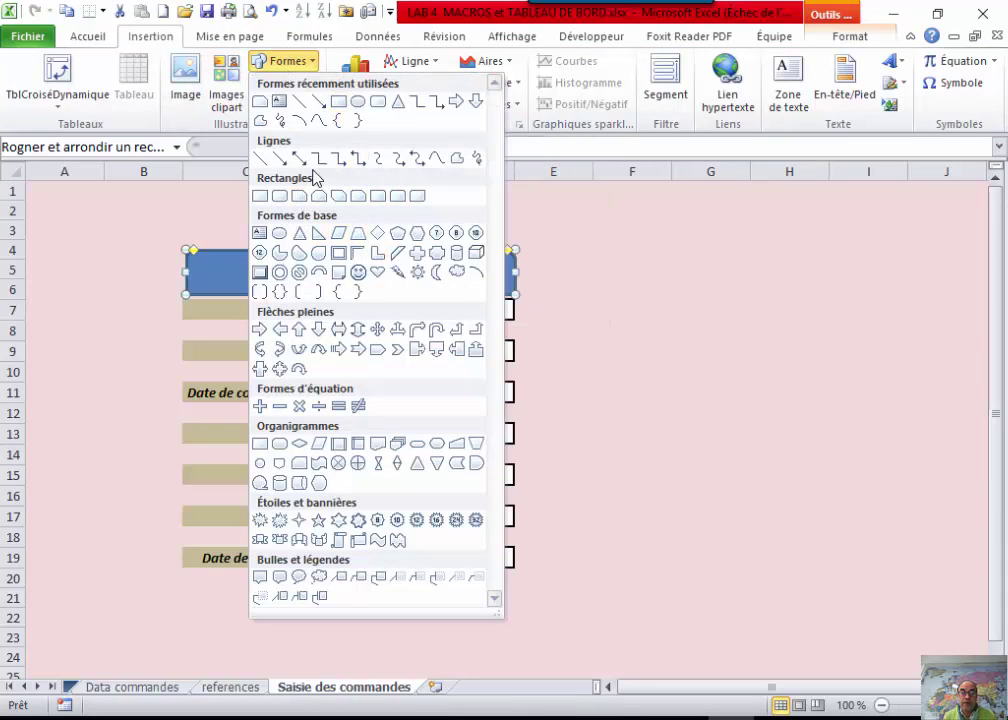
- Draw a tall rounded-corner panel beside the input cells over columns E–F
click(397, 197)
mouse_move(532, 296)
mouse_down()
mouse_move(622, 569)
mouse_move(532, 296)
mouse_up()
key(Escape)
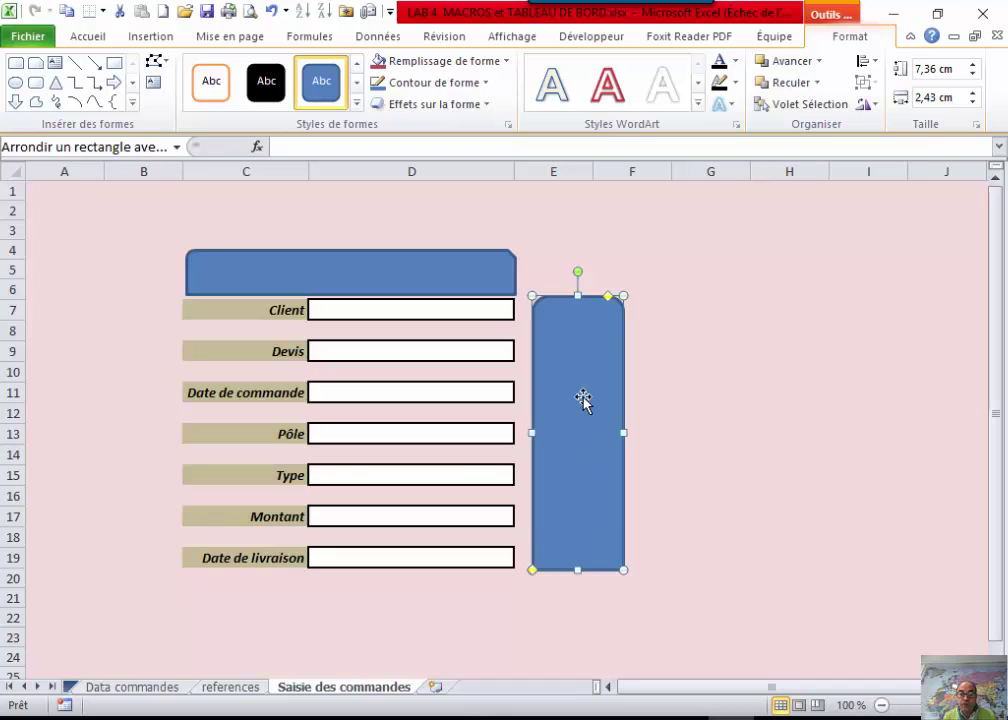
mouse_move(583, 400)
mouse_down()
mouse_move(577, 394)
mouse_move(686, 429)
mouse_up()
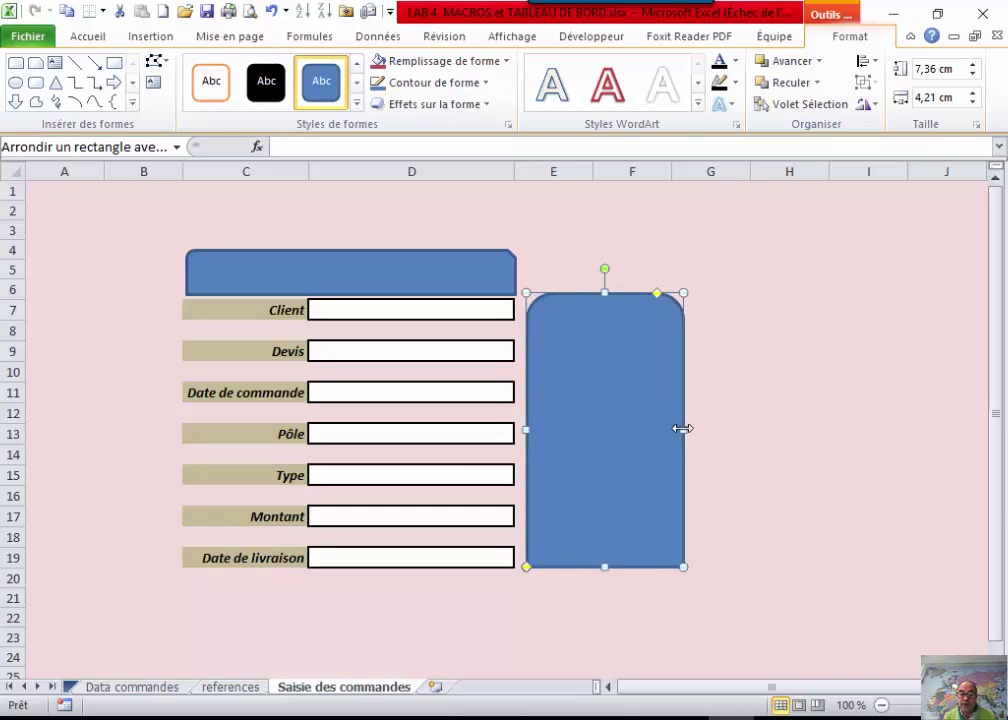
click(774, 453)
- Apply the red intense-effect shape style to both the title banner and the tall panel
click(367, 272)
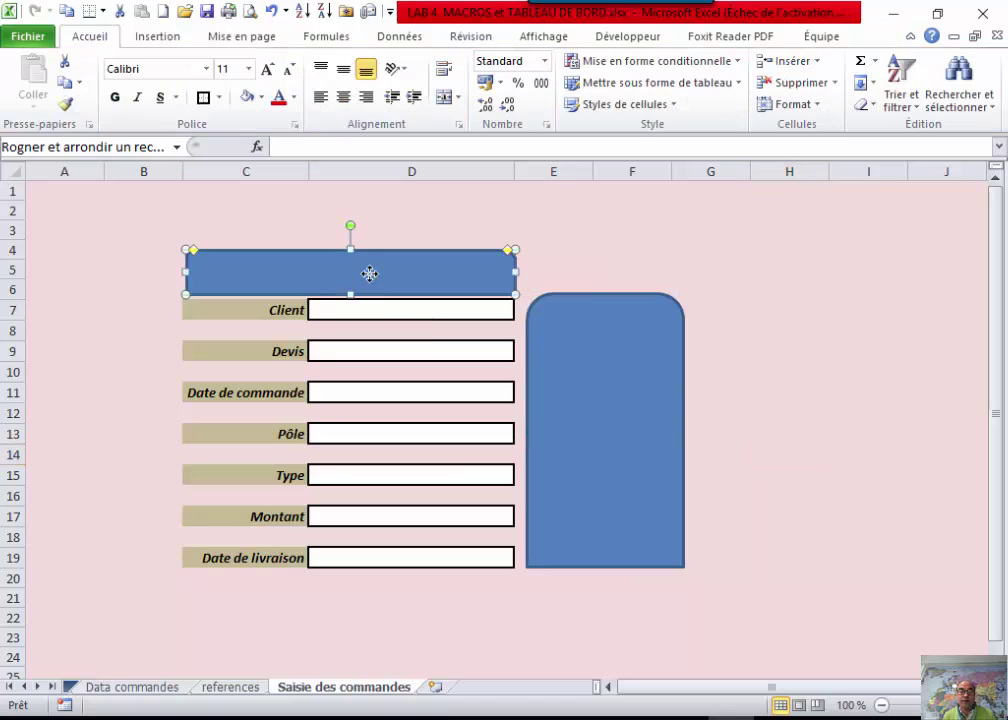
shift+click(598, 382)
drag(598, 382, 601, 371)
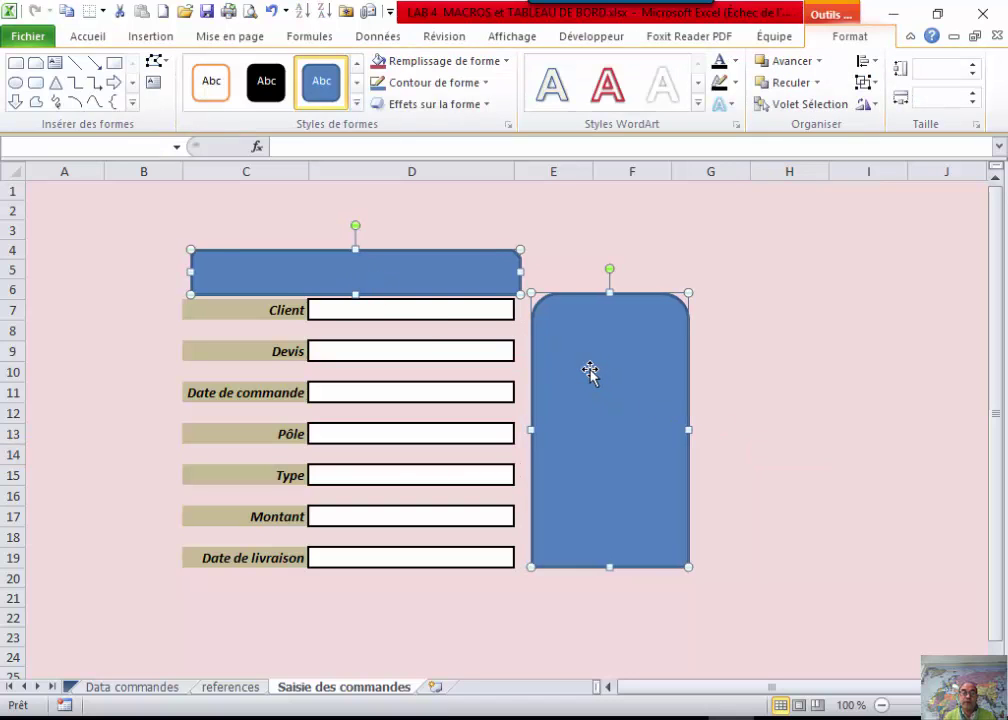
click(357, 103)
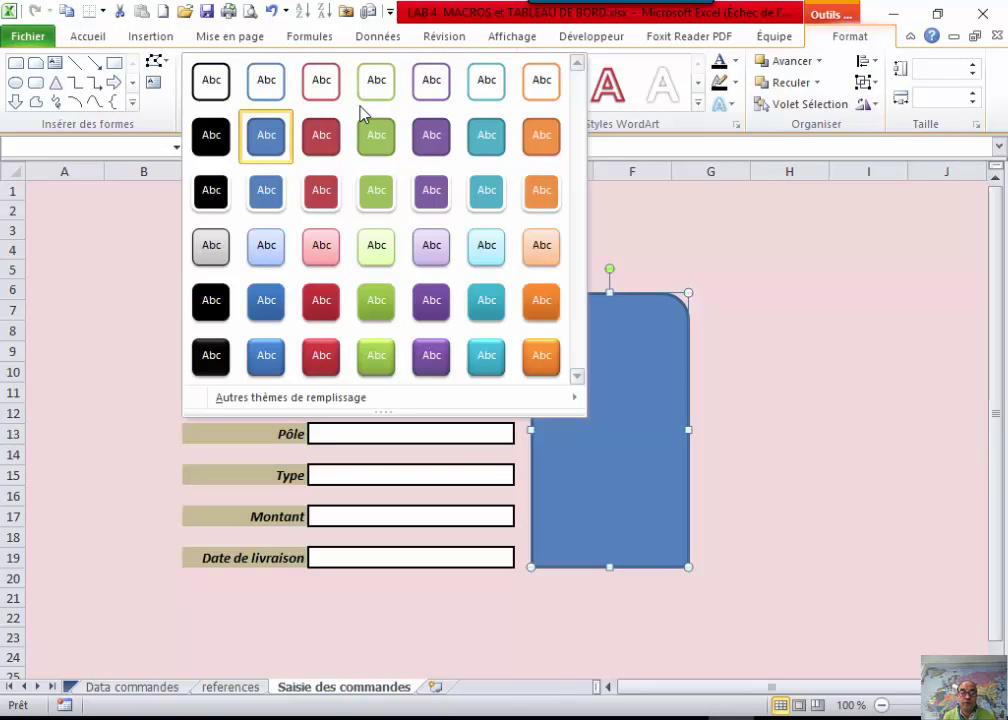
click(319, 311)
- Nudge the tall red panel slightly to the left
click(845, 351)
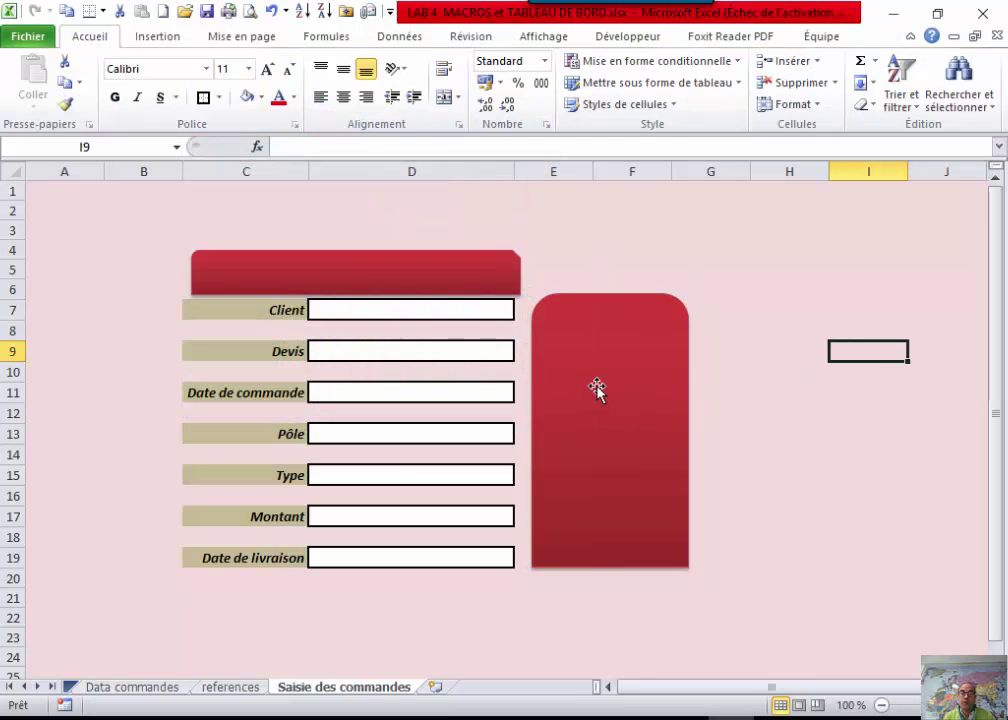
drag(596, 389, 588, 391)
click(789, 392)
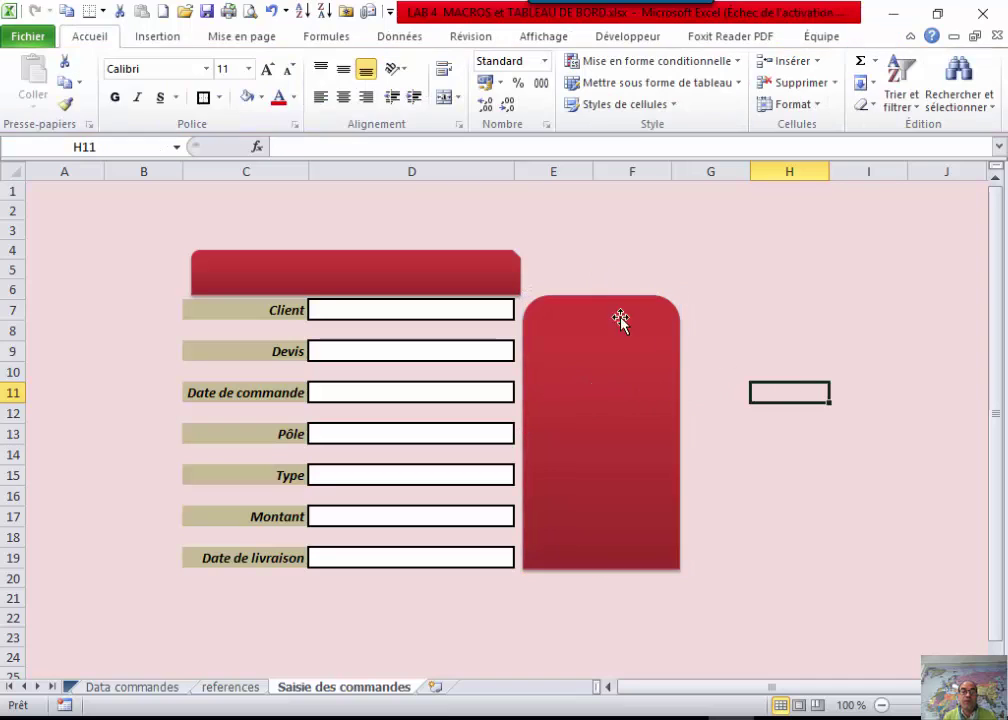
click(435, 265)
- Enter the title 'Saisie des commandes' on the banner at 18 pt, centred horizontally and vertically
right_click(418, 280)
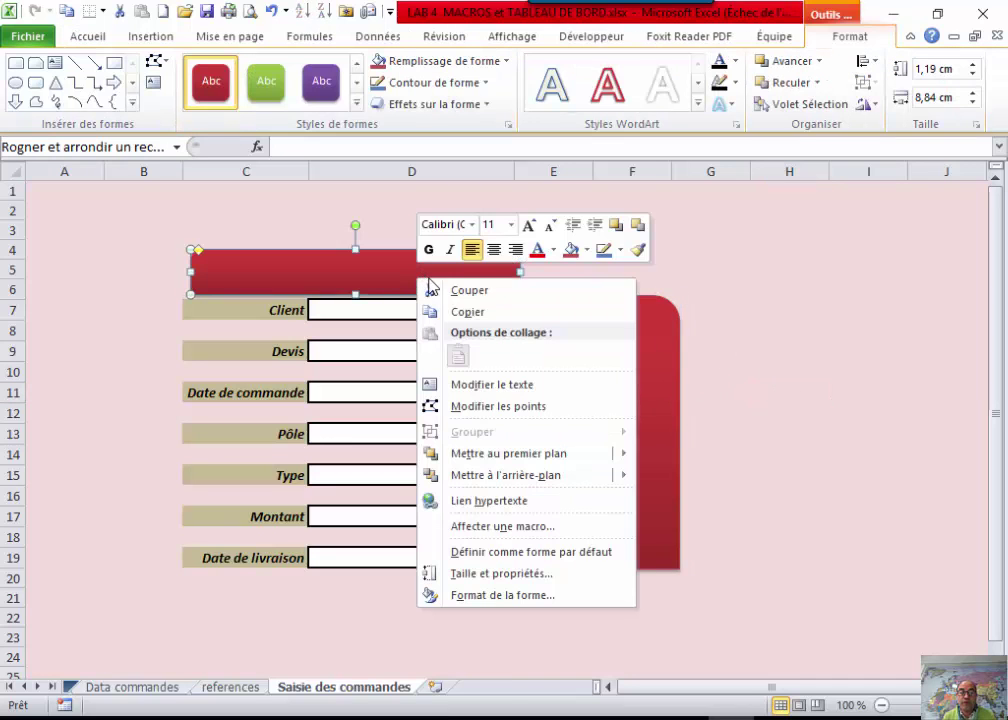
click(518, 386)
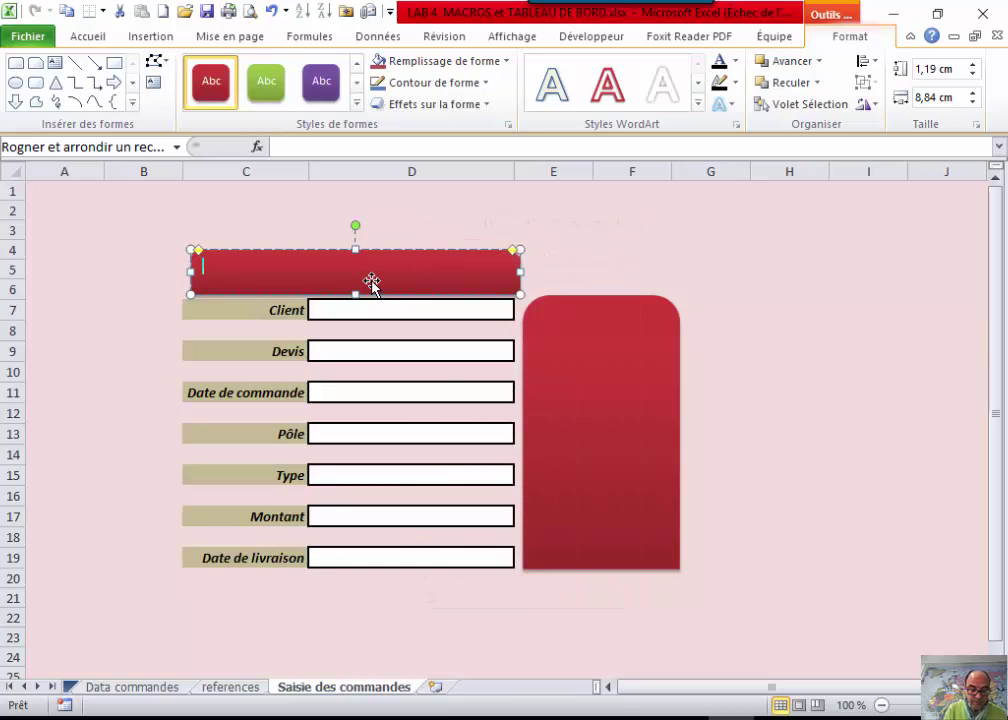
text(Sai)
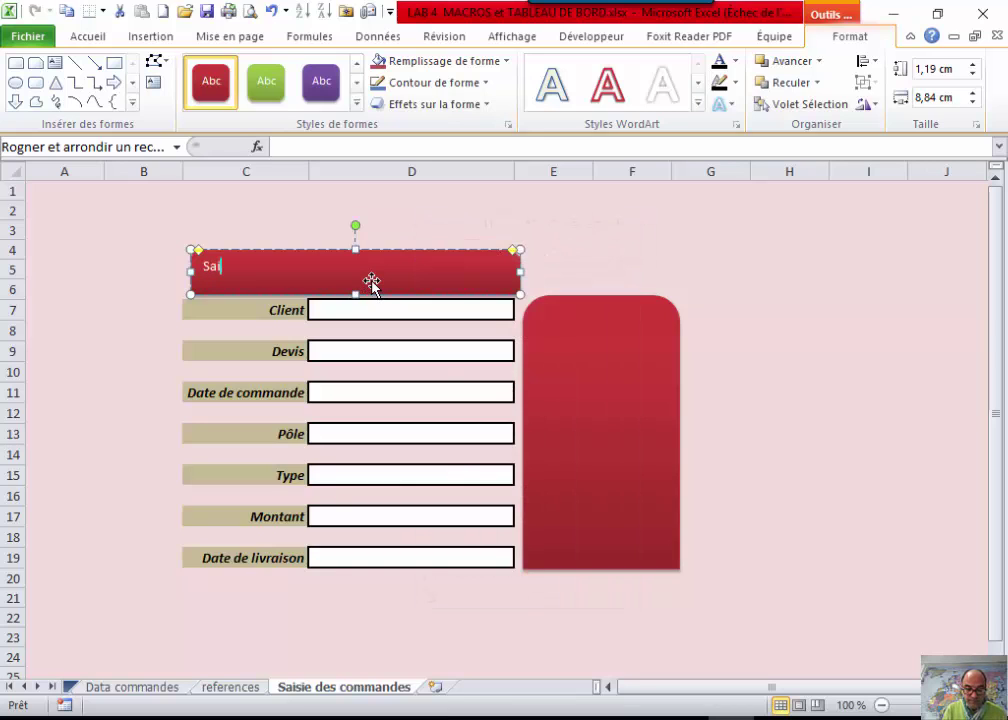
text(sie des comman)
text(des)
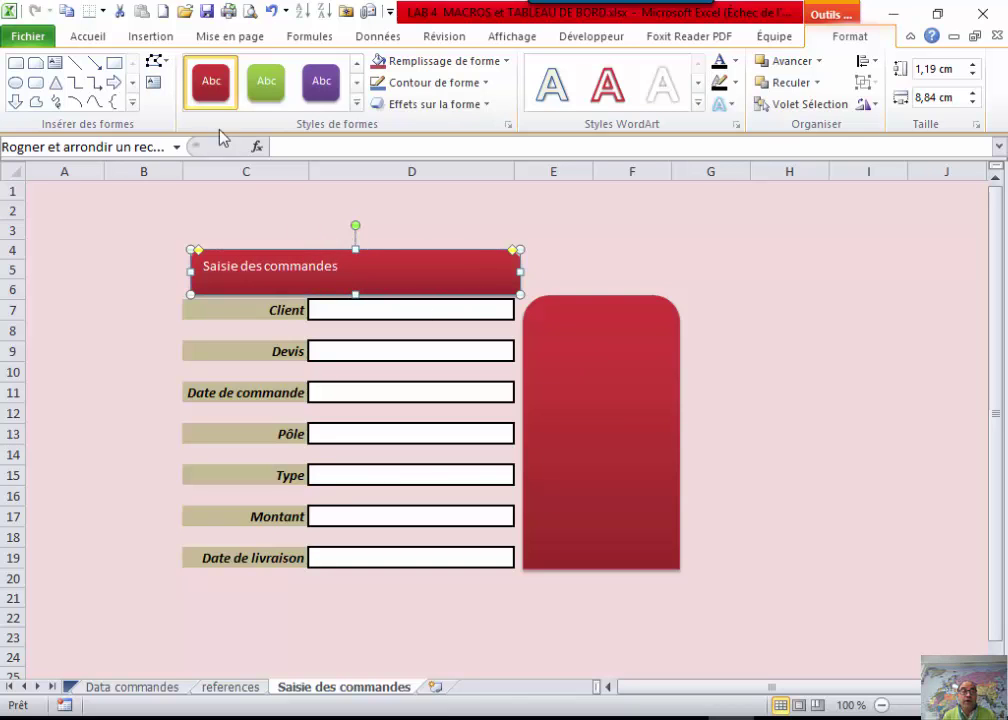
click(84, 36)
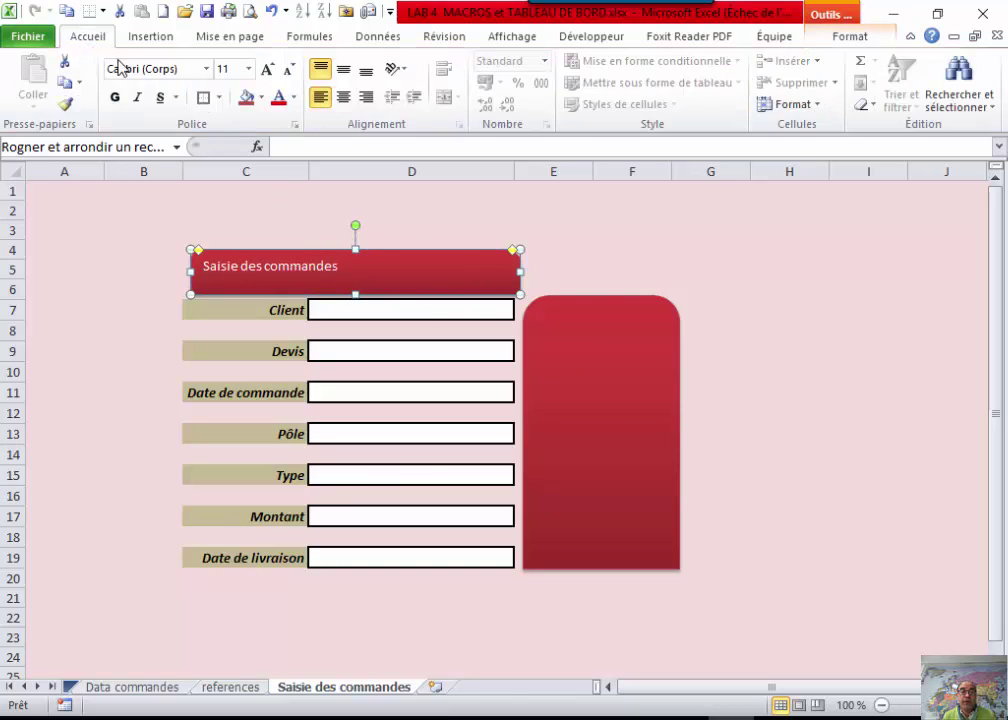
click(266, 69)
click(266, 69)
click(266, 69)
click(266, 69)
click(346, 97)
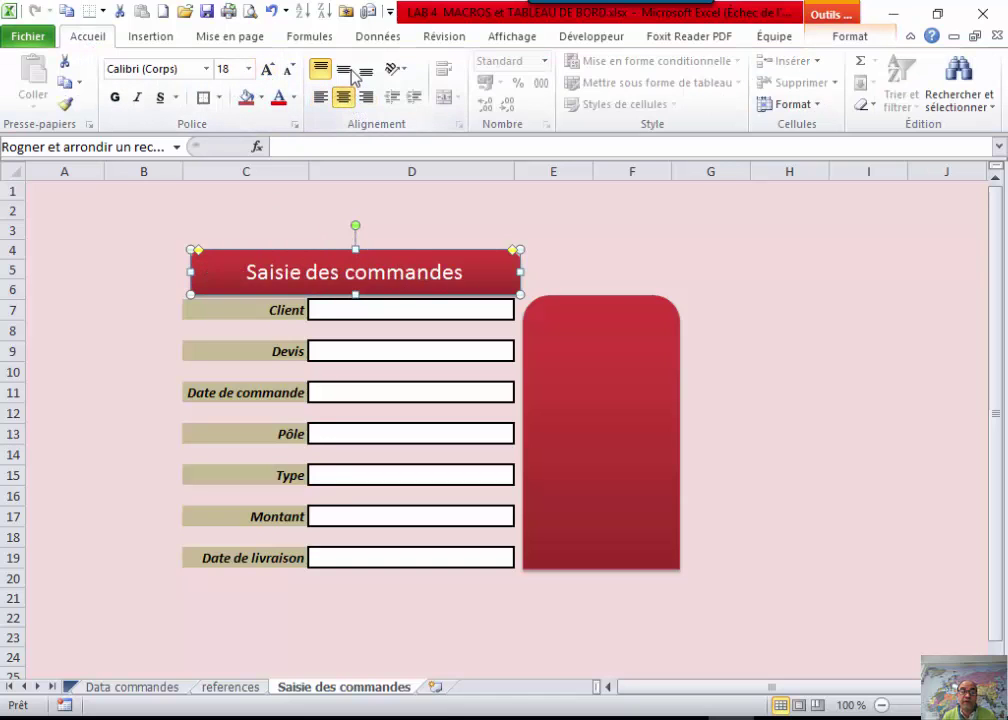
click(798, 300)
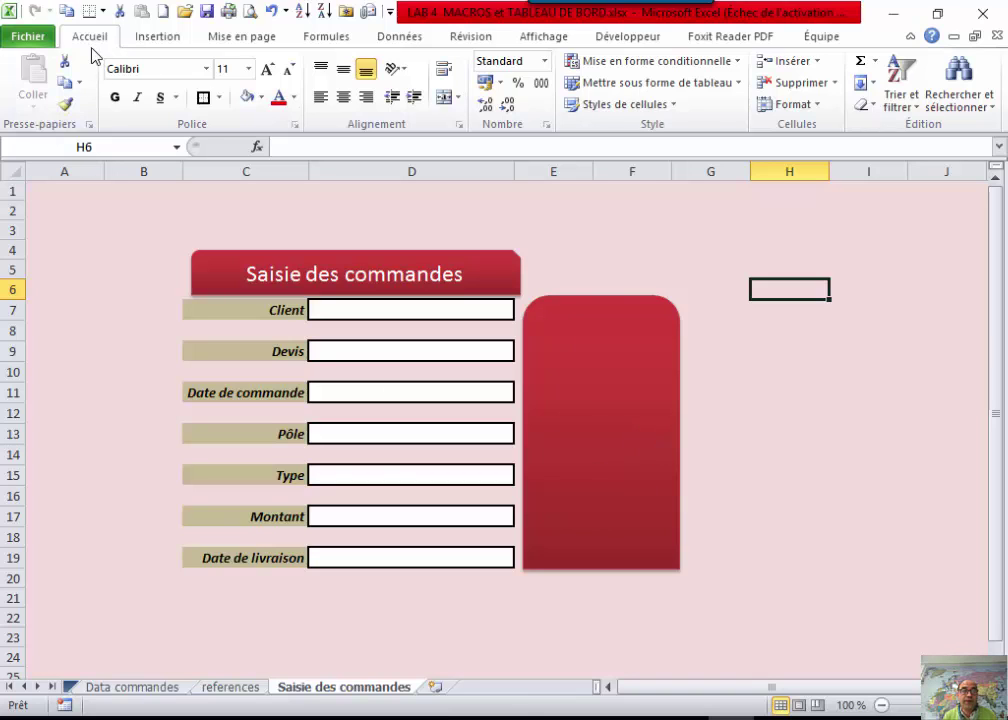
- Draw a rounded rectangle near the top of the red panel and give it the purple intense style
click(158, 37)
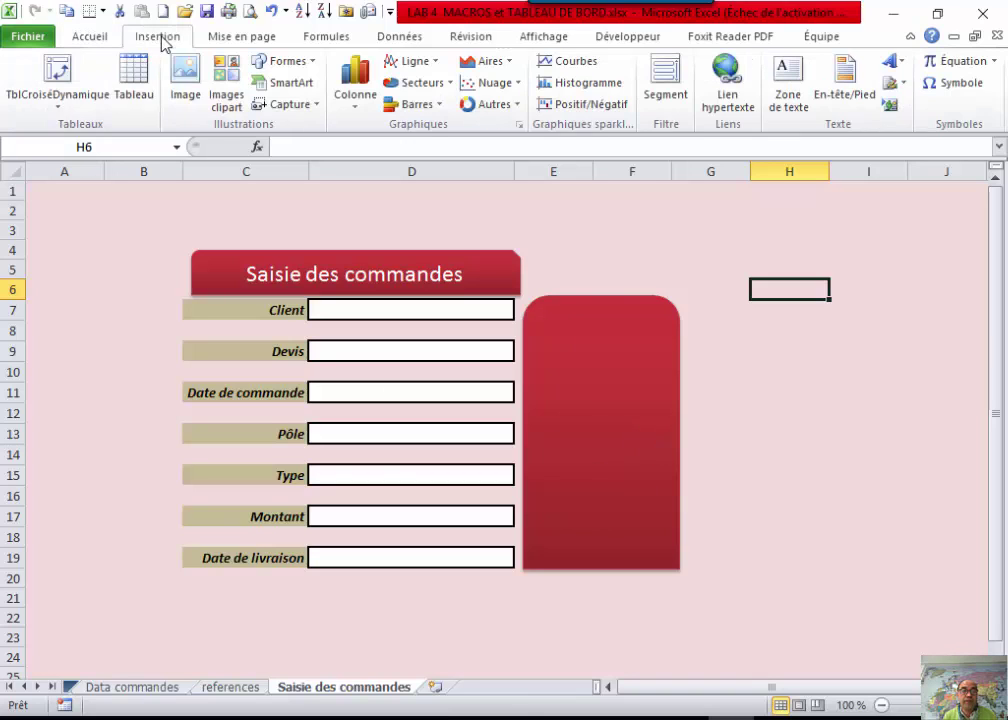
click(274, 65)
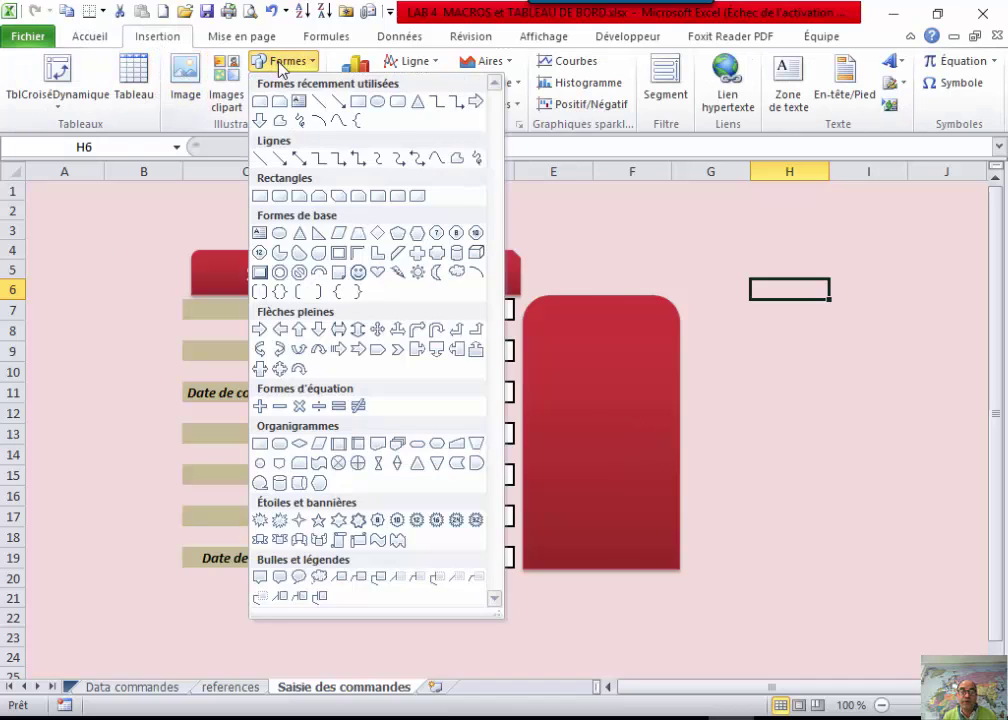
click(416, 102)
drag(538, 325, 665, 369)
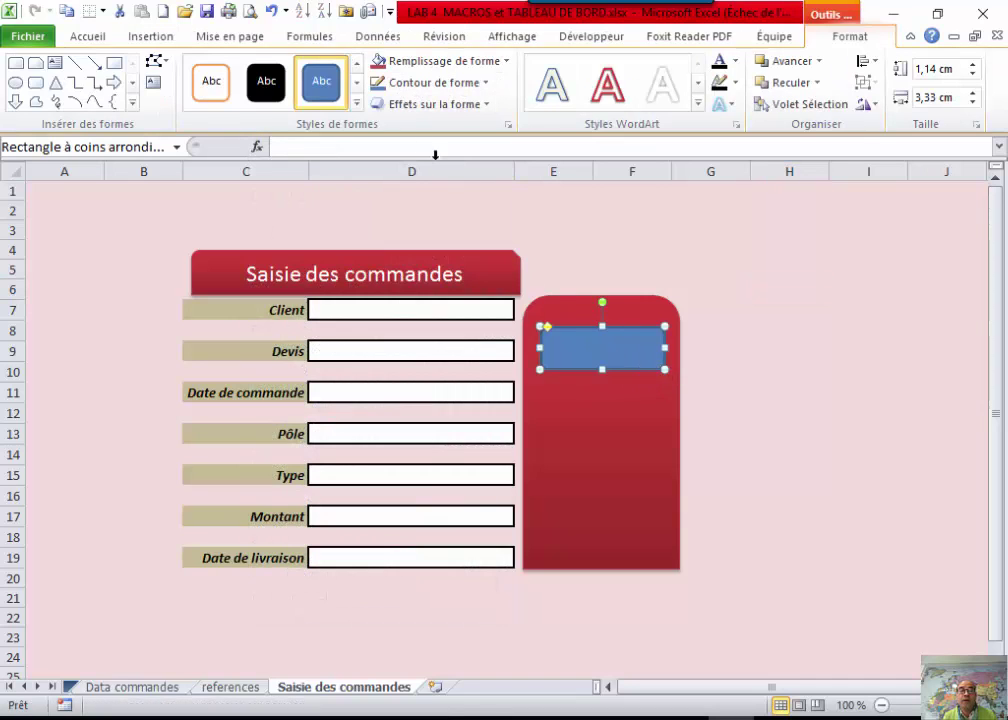
click(356, 103)
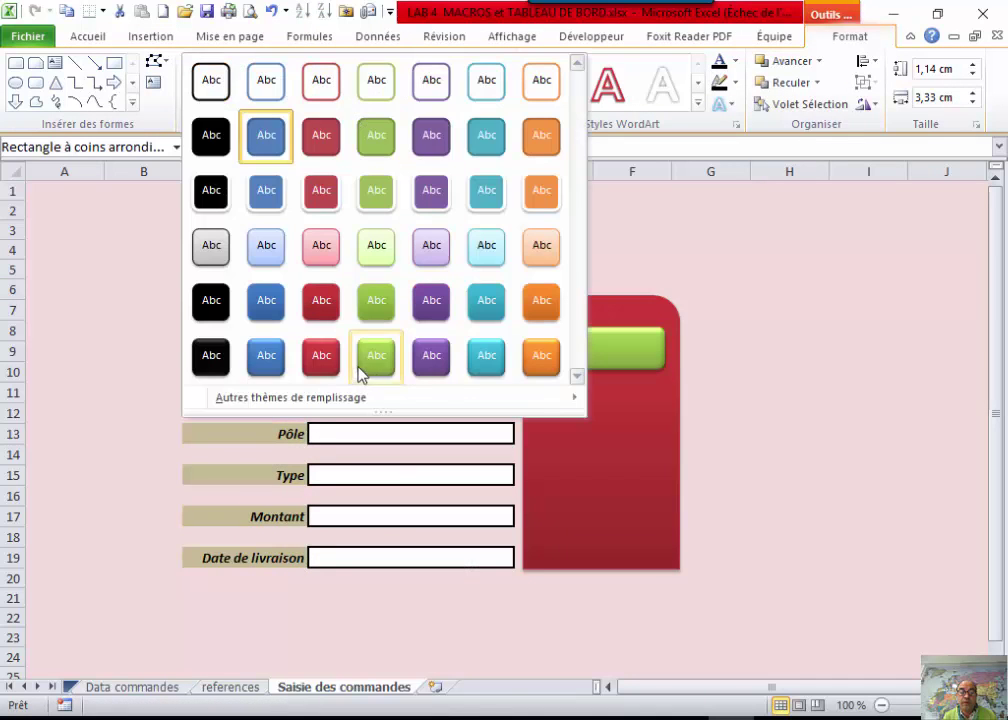
click(379, 358)
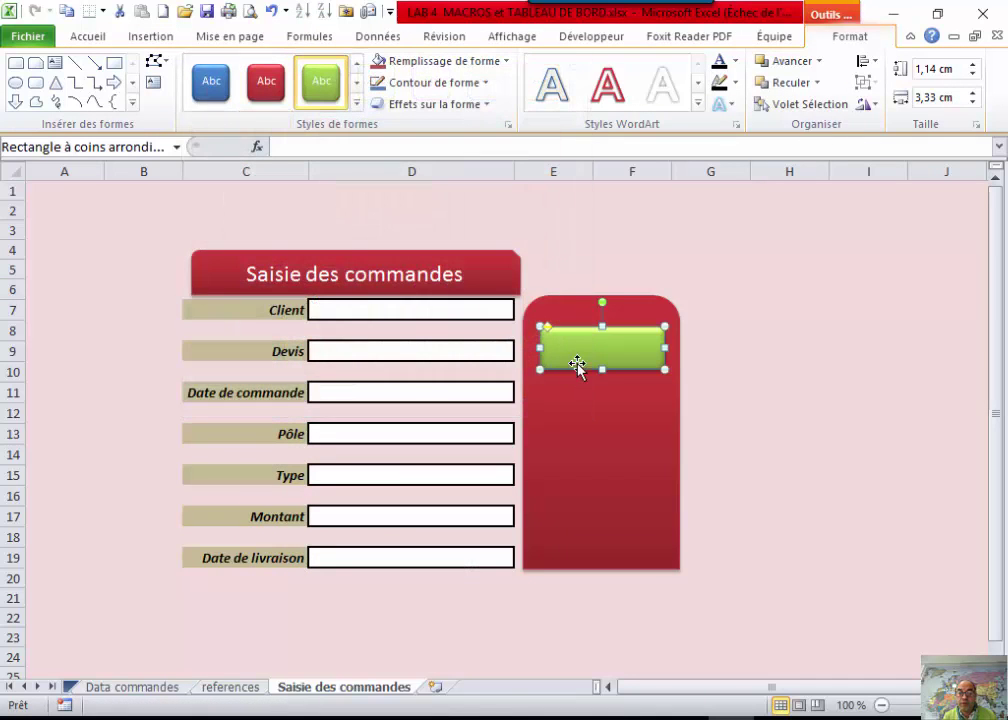
click(356, 103)
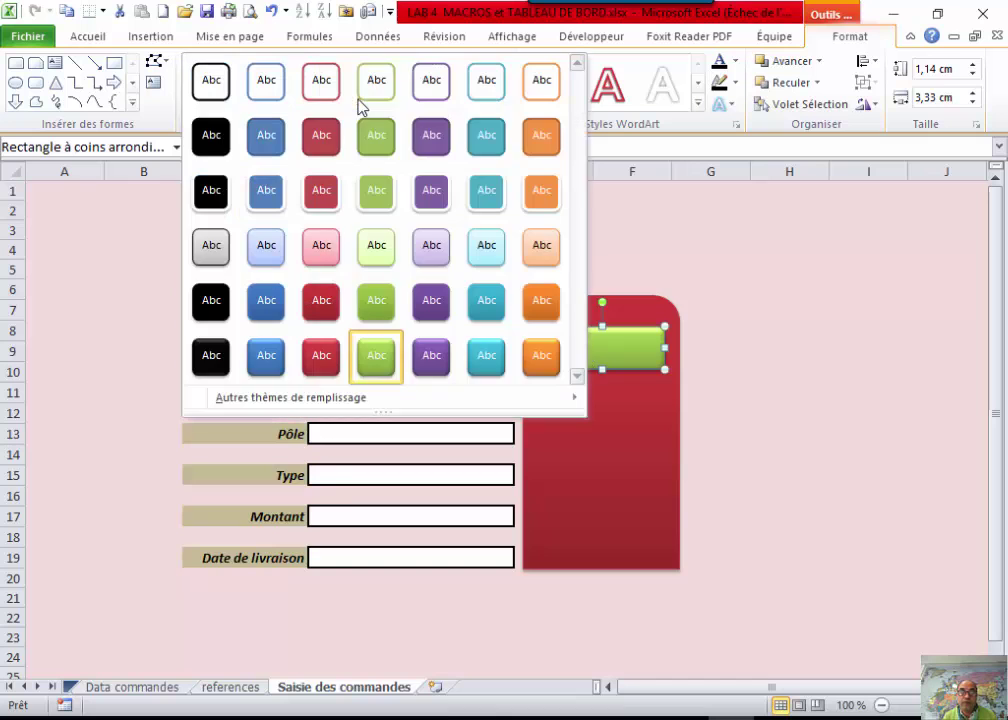
click(431, 355)
- Label the button 'Nouveau' in 18 pt, centred both ways
right_click(585, 353)
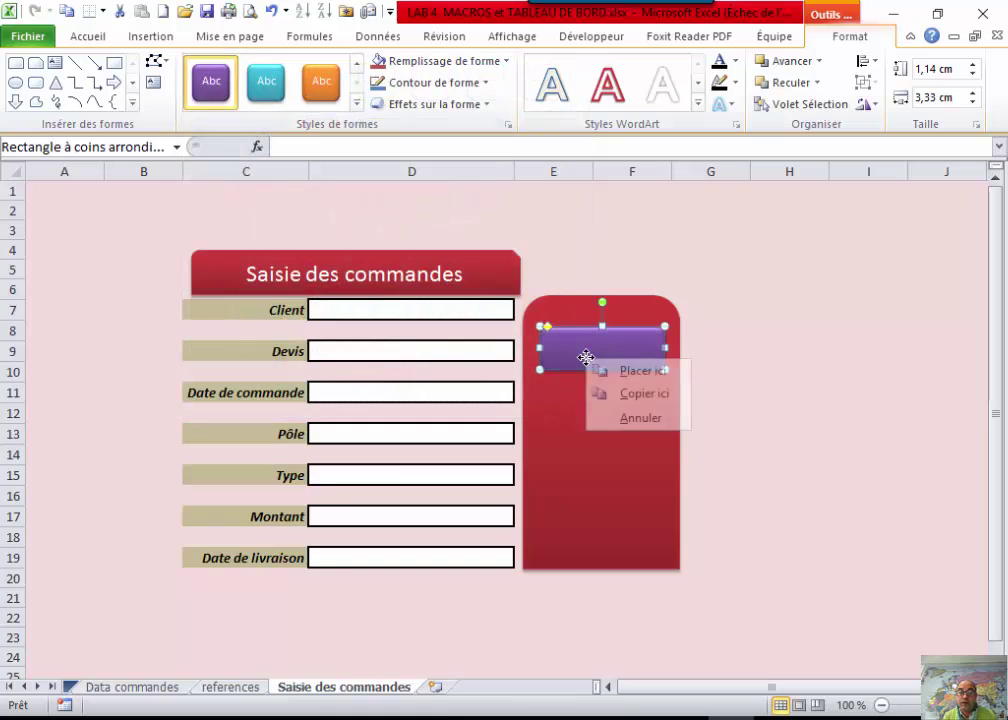
click(636, 373)
right_click(585, 354)
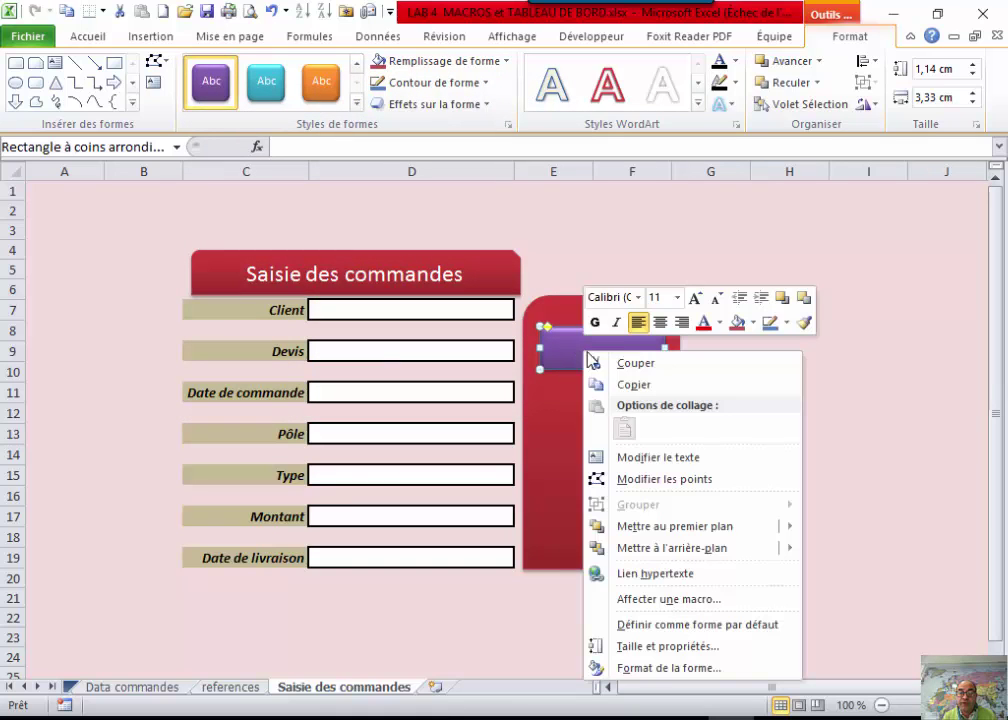
click(666, 457)
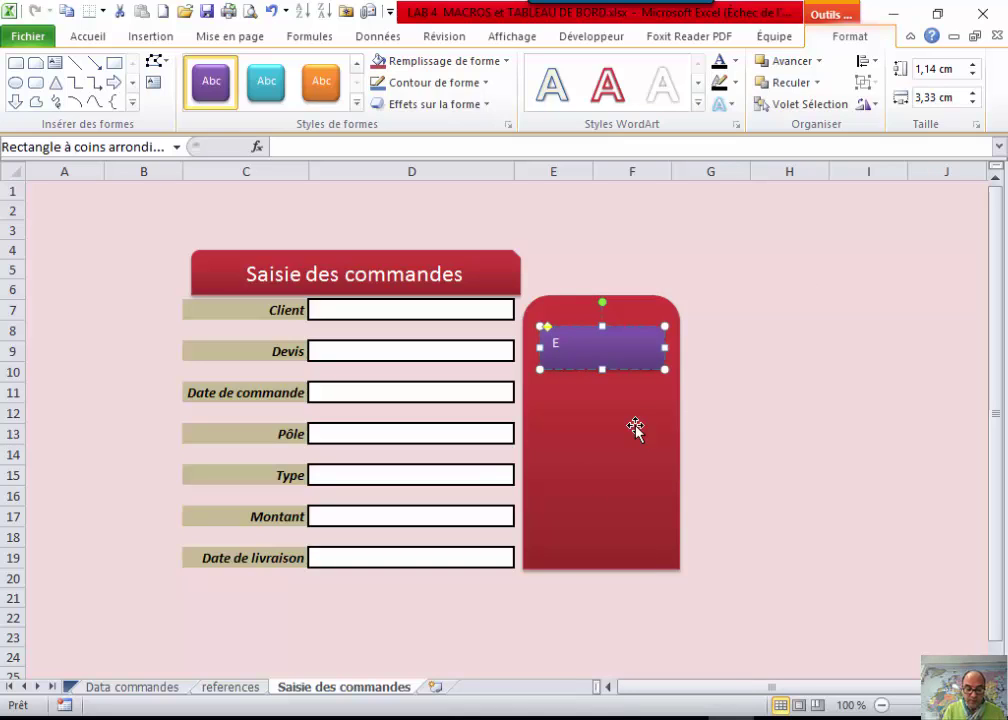
text(No)
text(uveau)
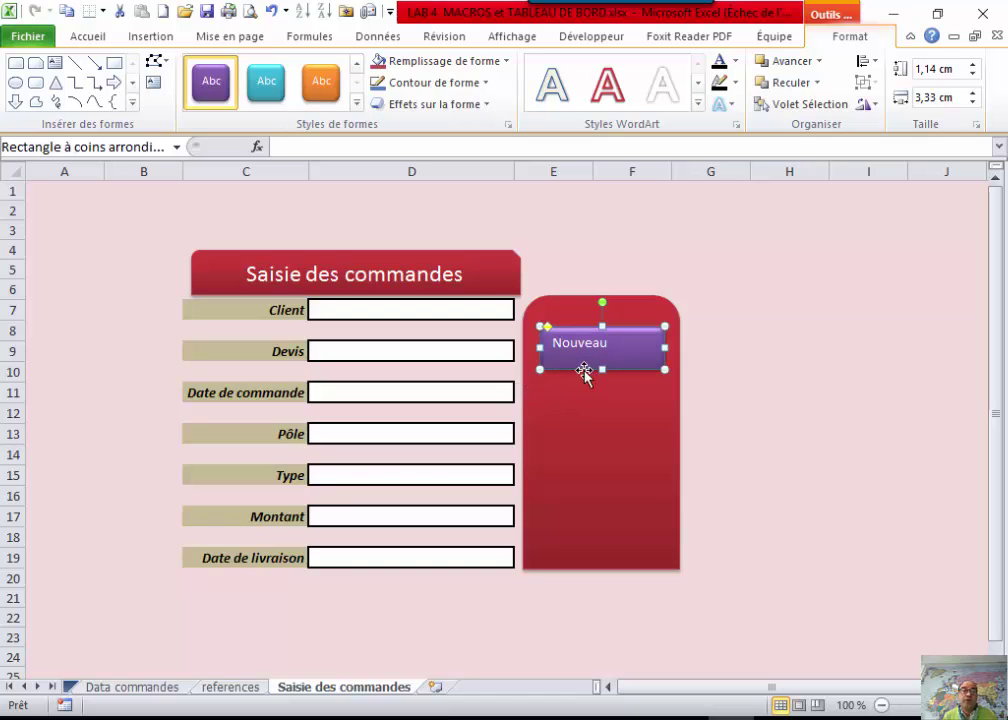
click(88, 36)
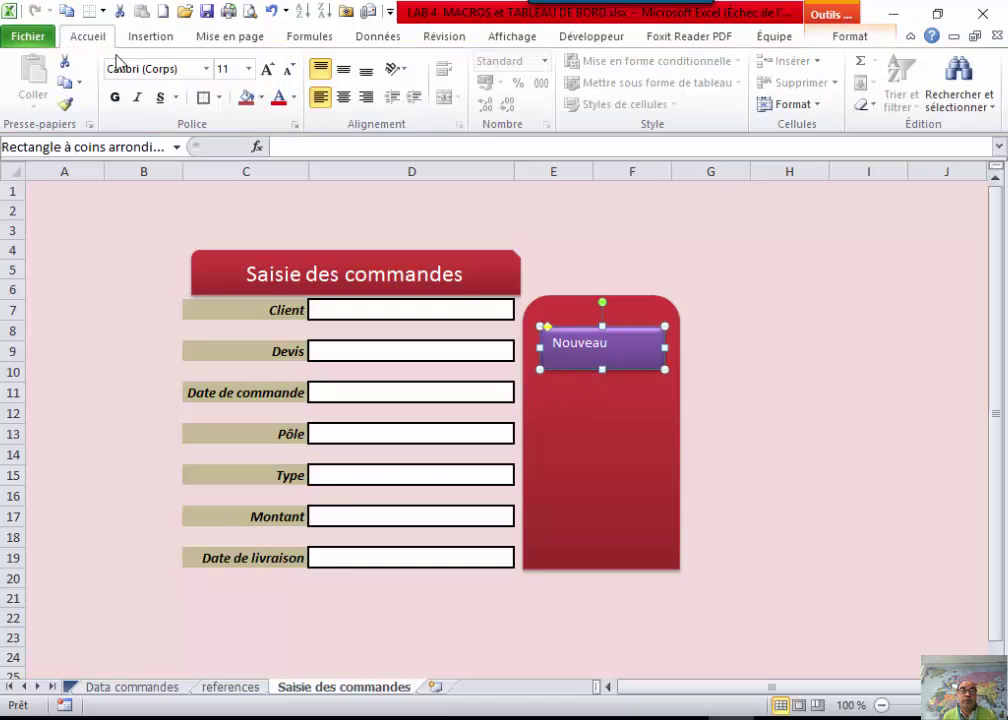
click(267, 69)
click(267, 69)
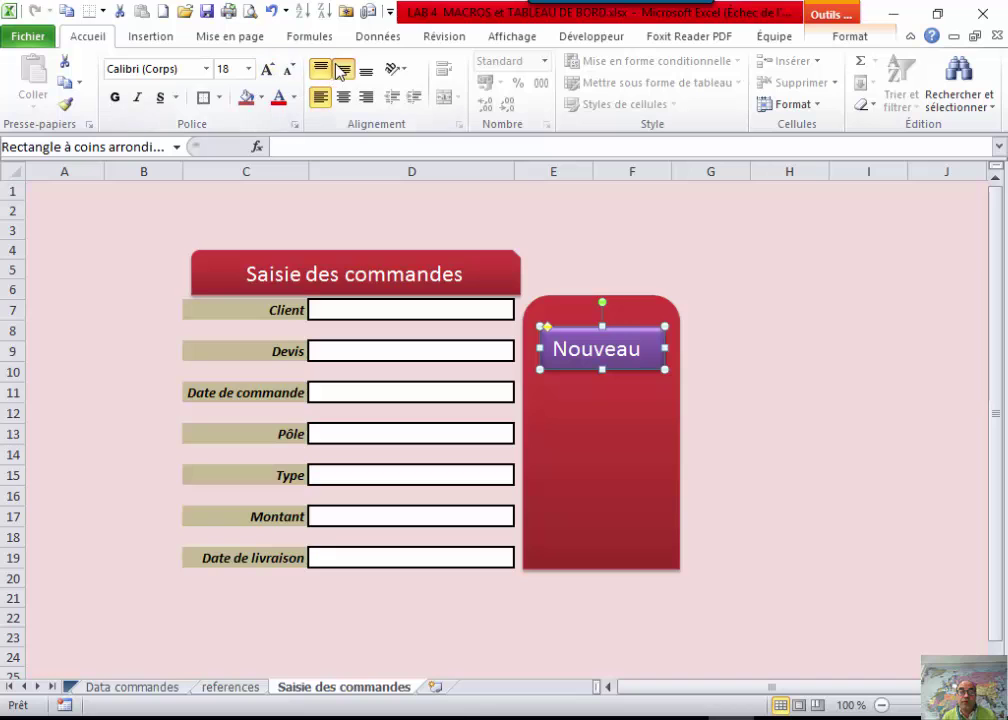
click(343, 68)
click(343, 97)
- Make two copies of the Nouveau button and stack them below it in the red panel
click(757, 374)
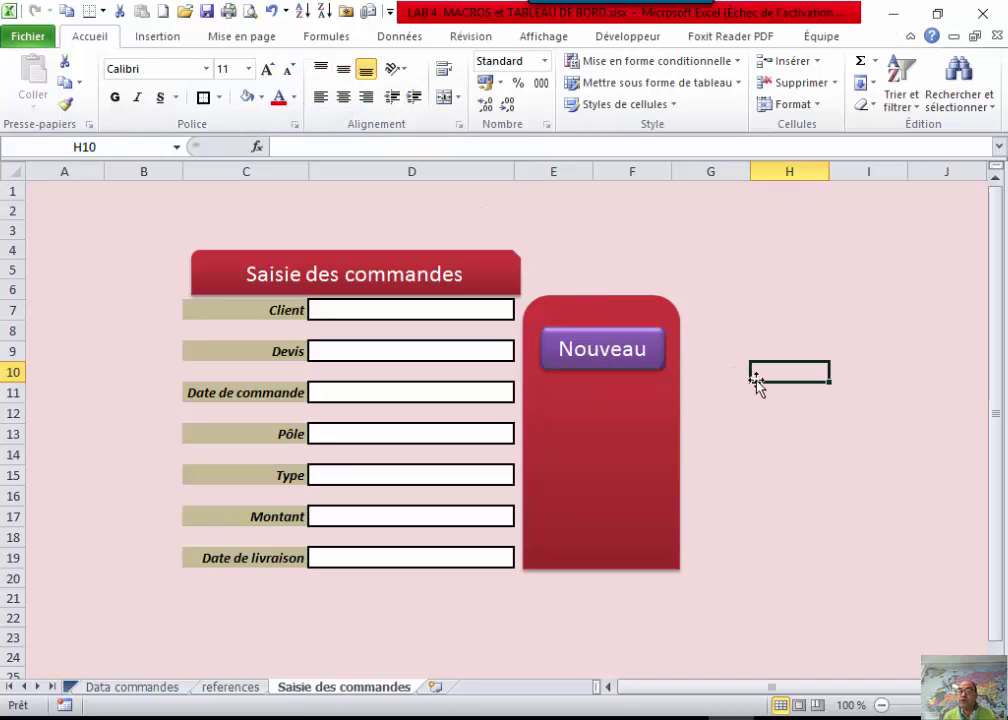
click(645, 363)
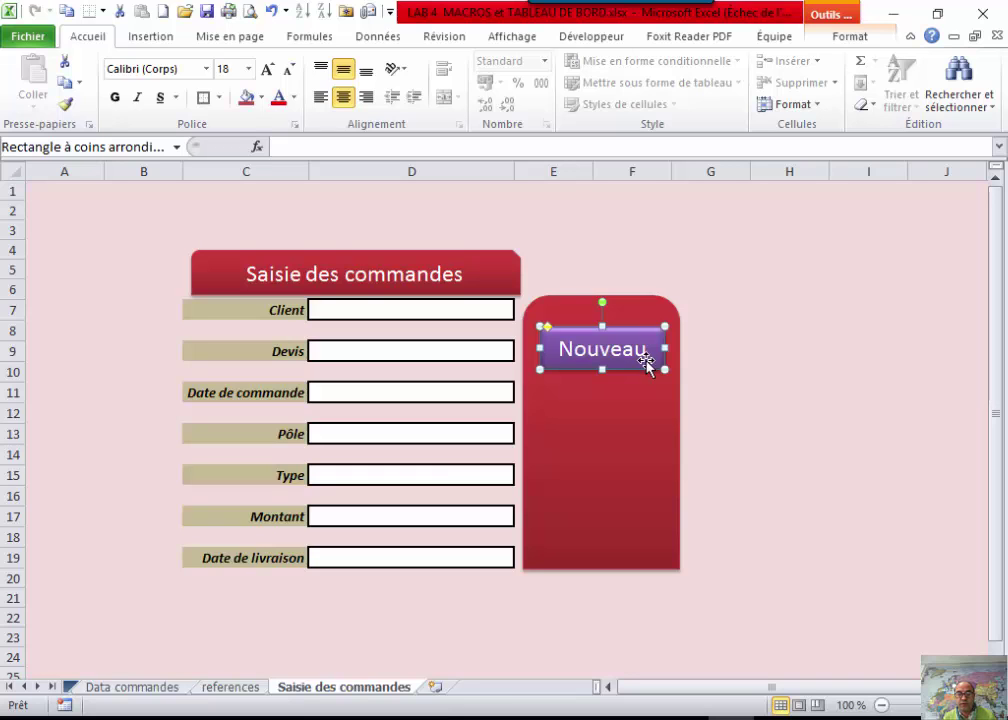
click(646, 363)
click(632, 373)
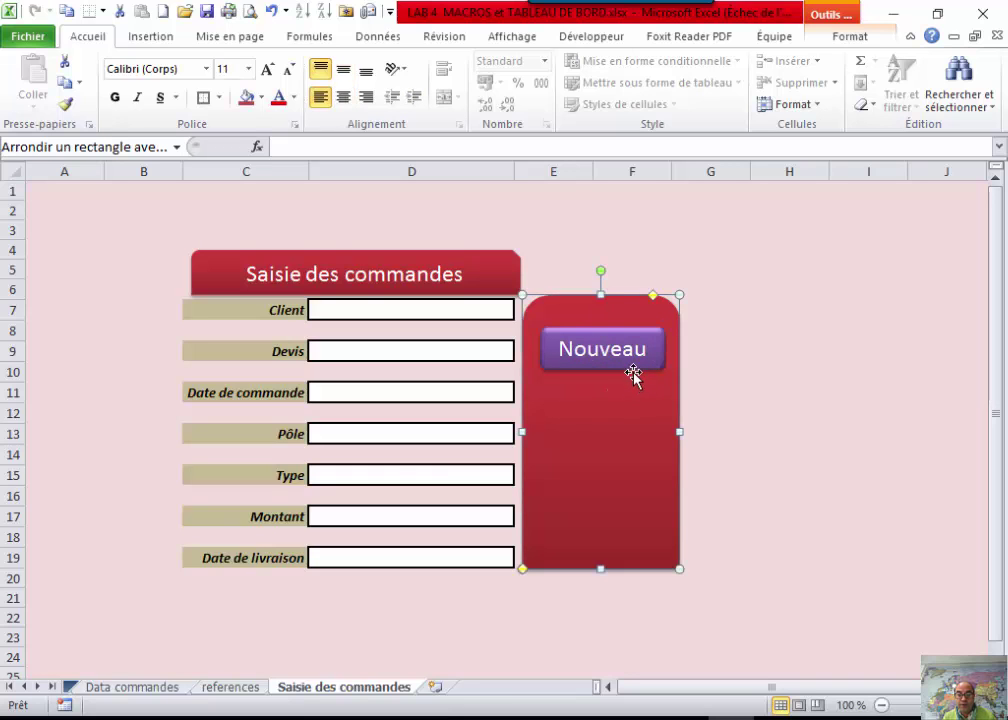
click(634, 366)
click(612, 416)
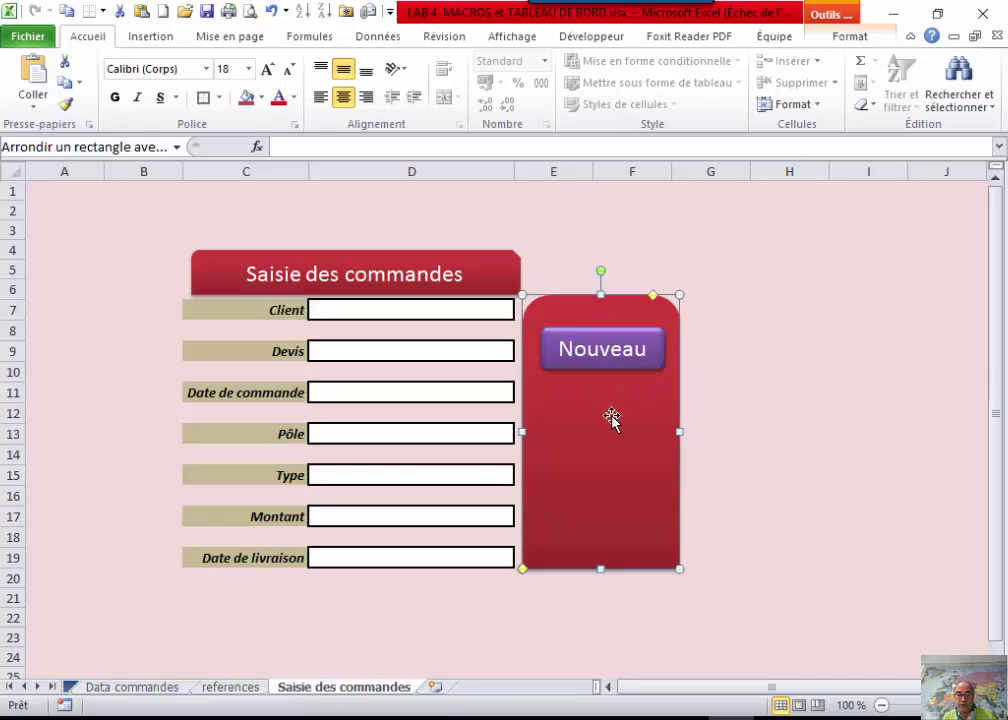
key(ctrl+v)
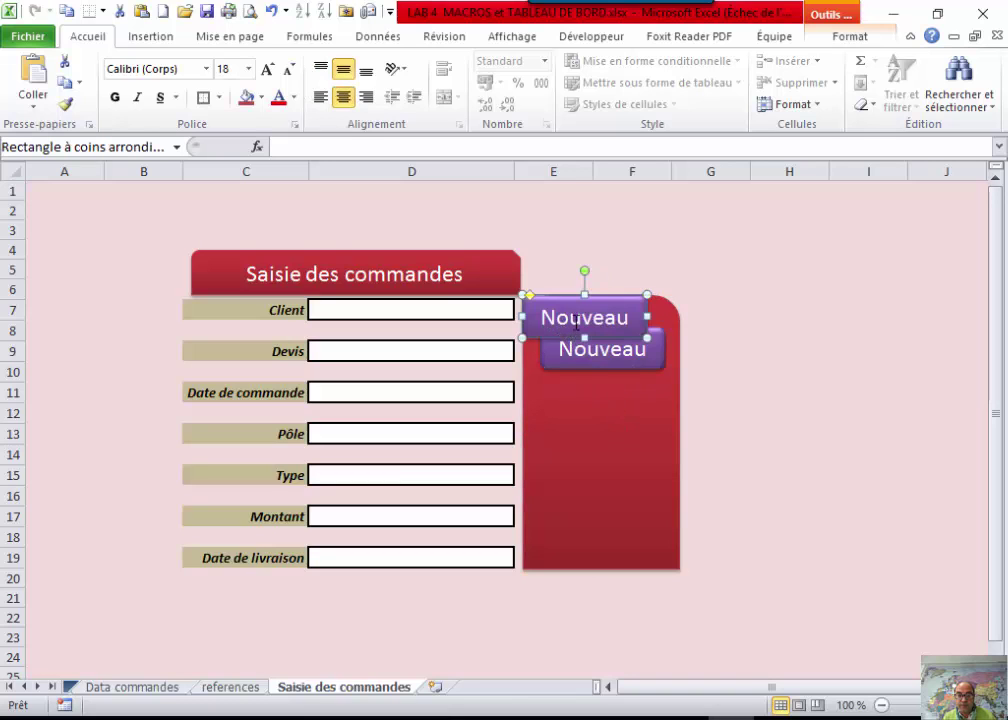
drag(594, 300, 611, 393)
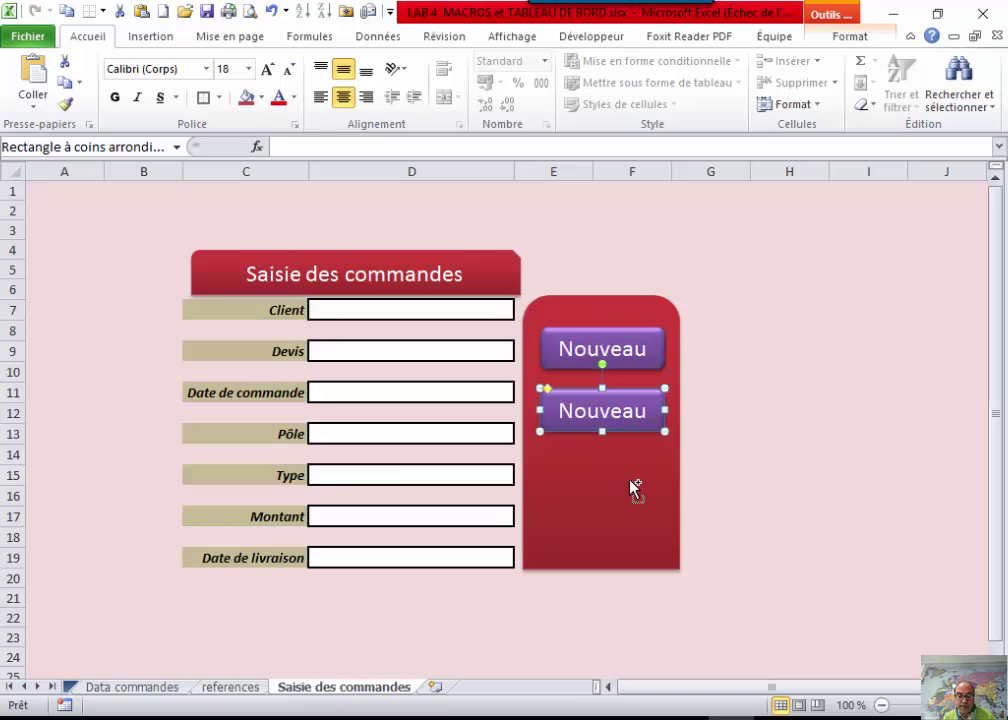
key(ctrl+d)
drag(621, 410, 601, 472)
click(731, 449)
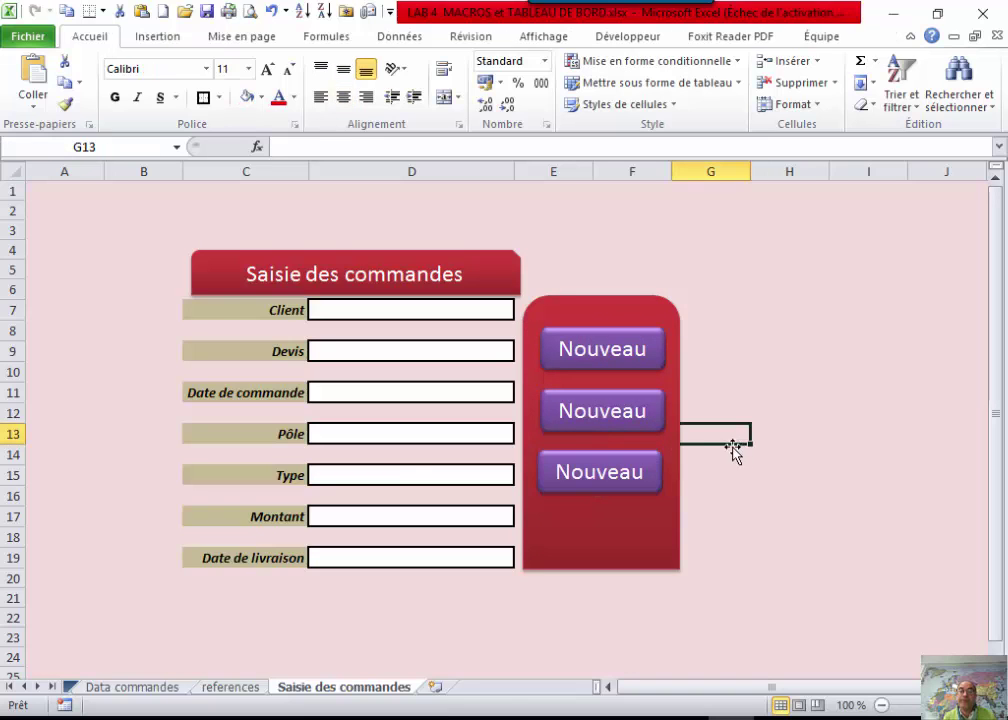
- Relabel the middle button 'Enregistrer'
click(637, 416)
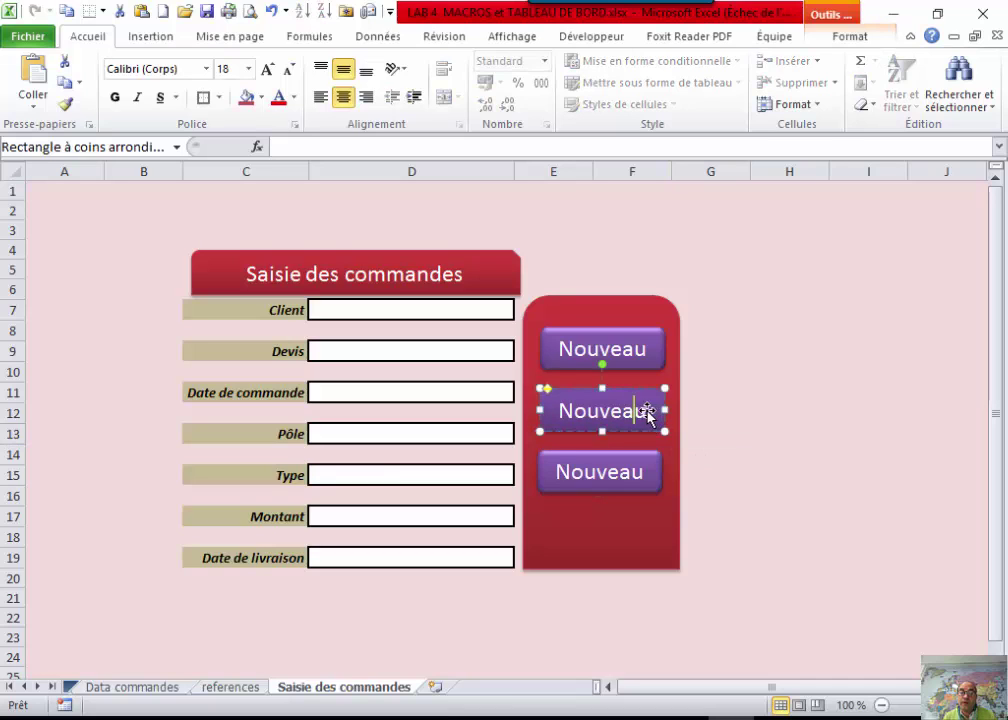
key(BackSpace)
key(BackSpace)
key(BackSpace)
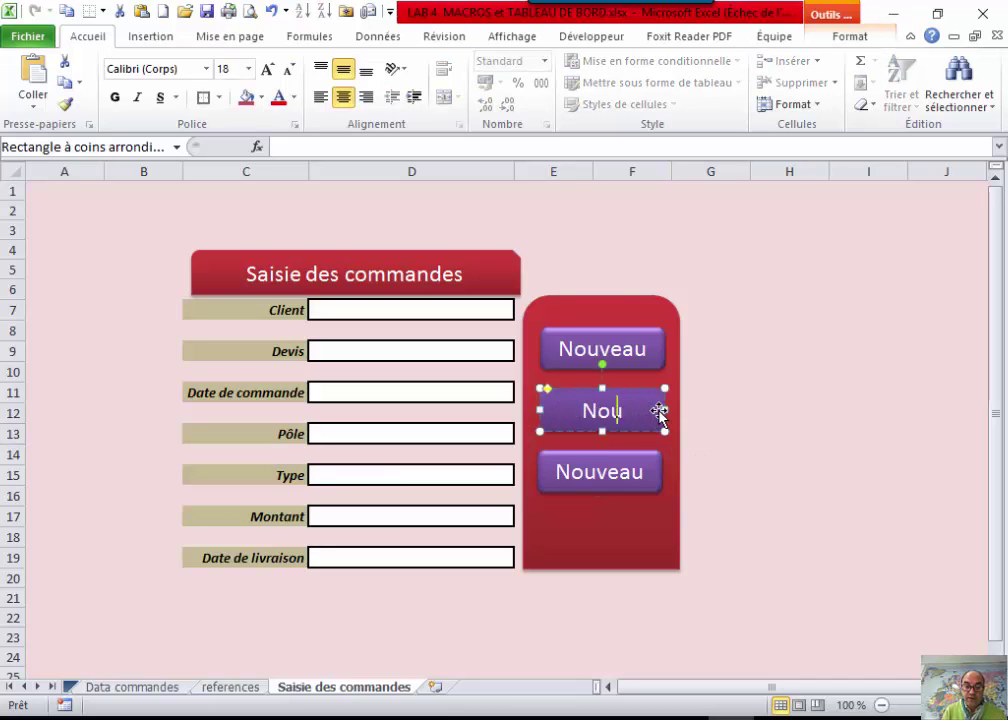
key(BackSpace)
key(BackSpace)
key(BackSpace)
text(En)
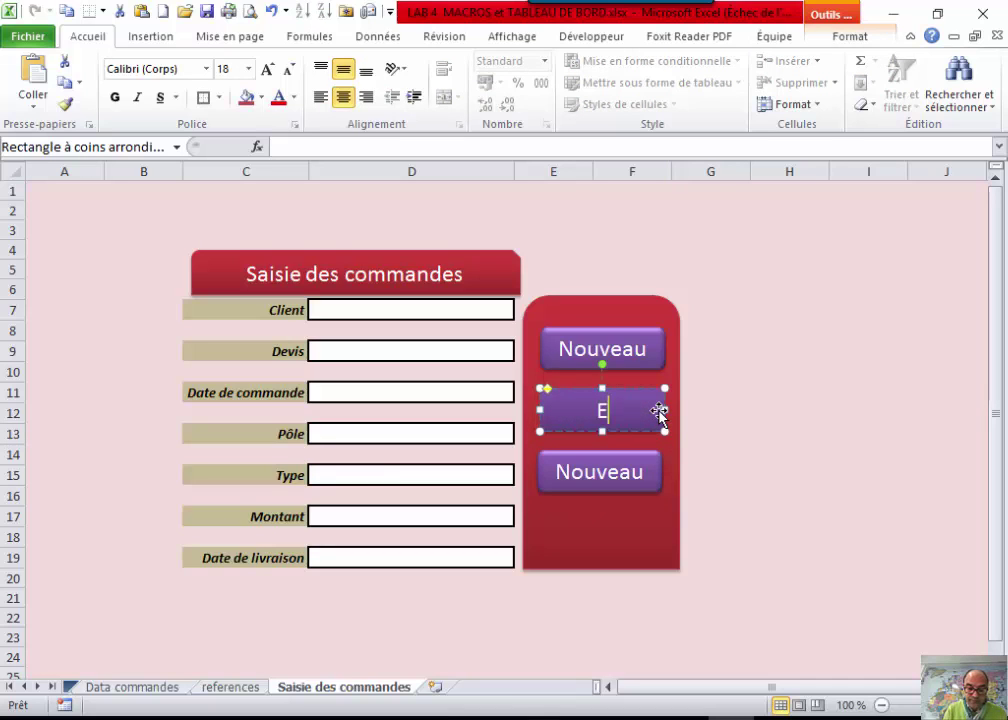
text(reg)
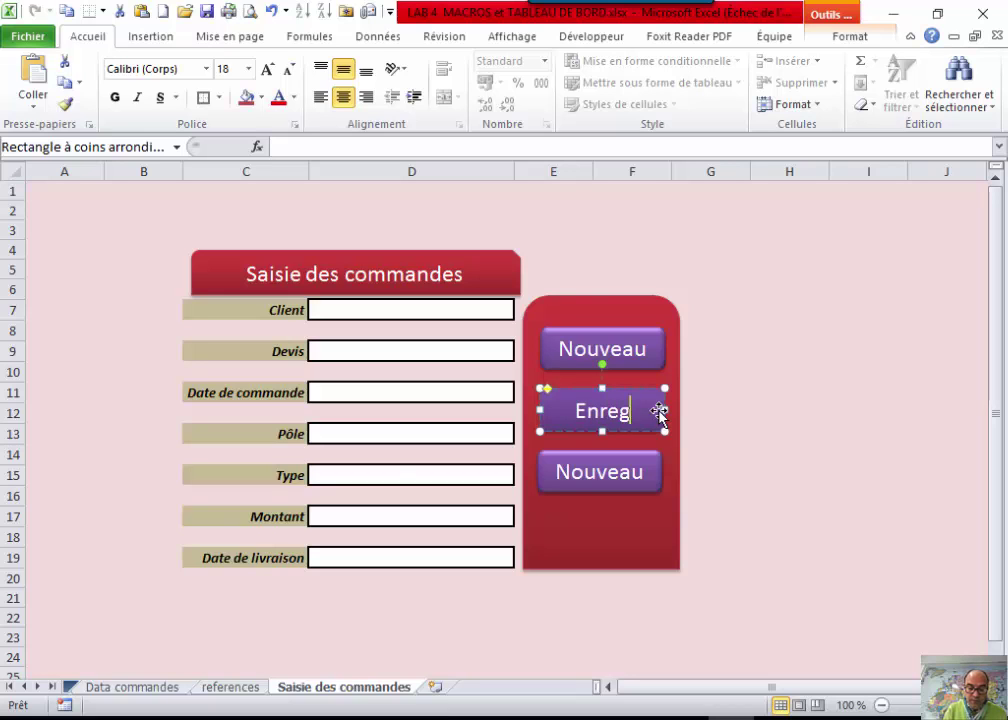
text(istrer)
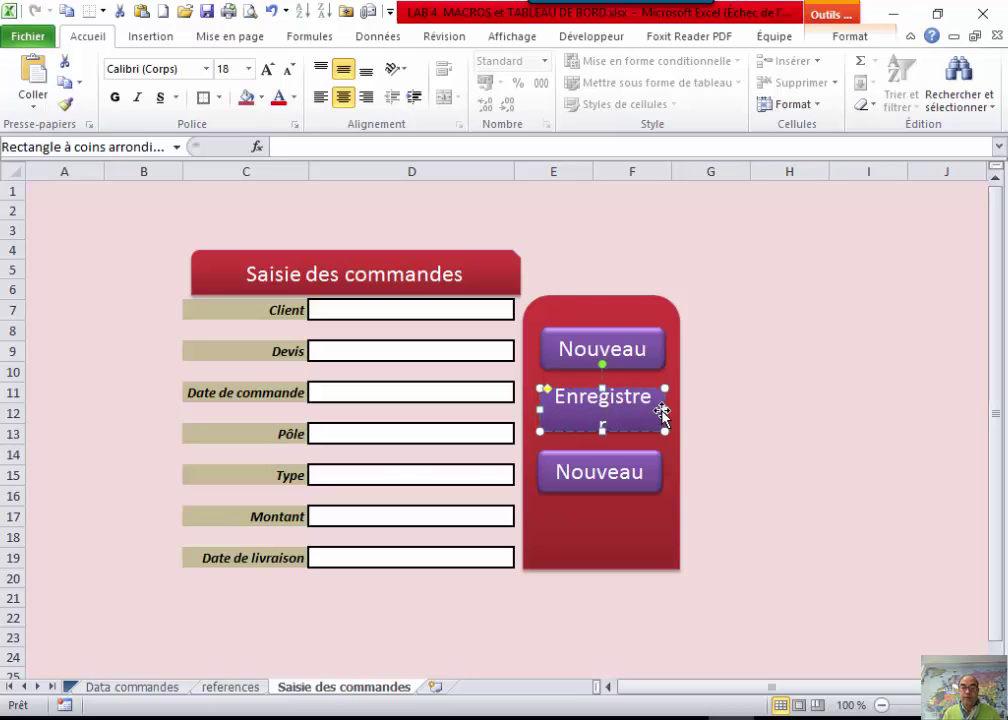
click(664, 450)
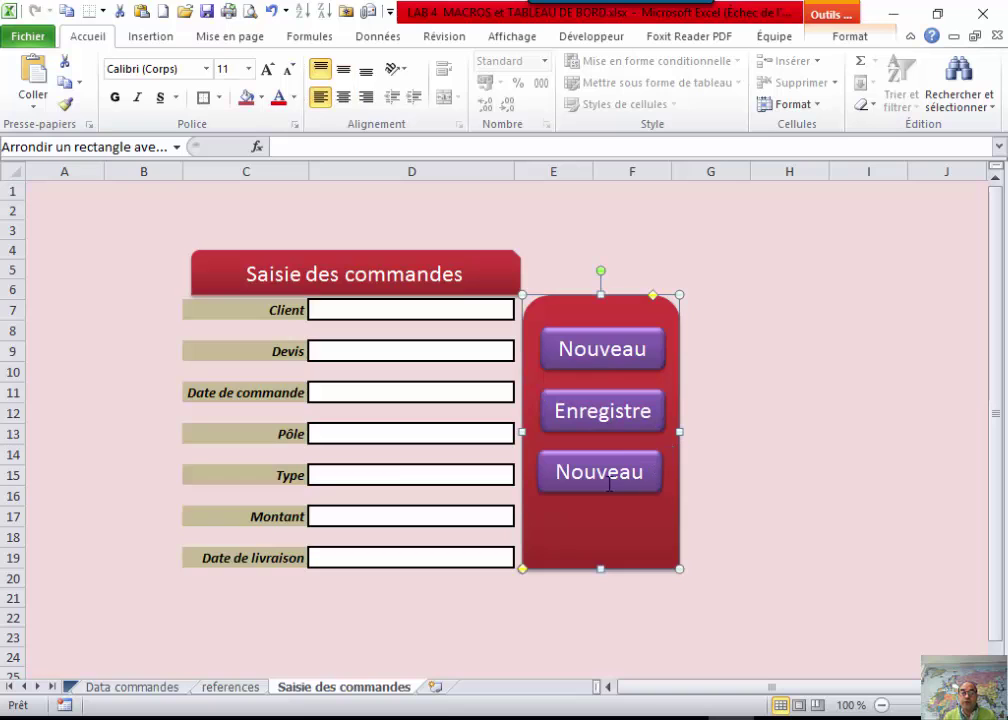
- Change the third button's label from 'Nouveau' to 'Menu'
click(622, 471)
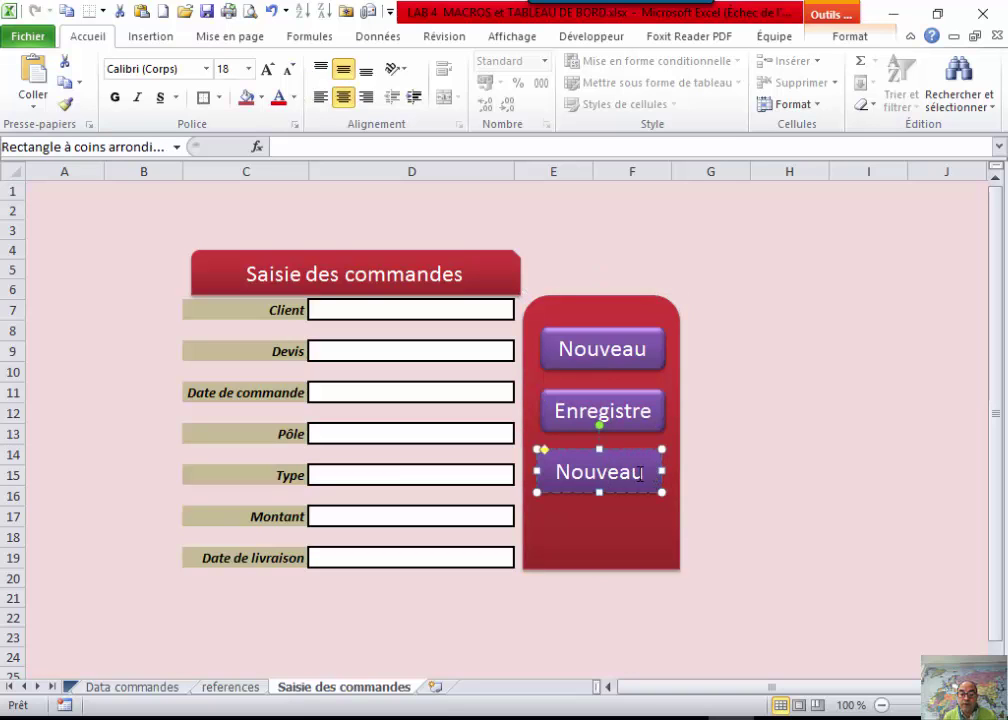
drag(640, 474, 591, 476)
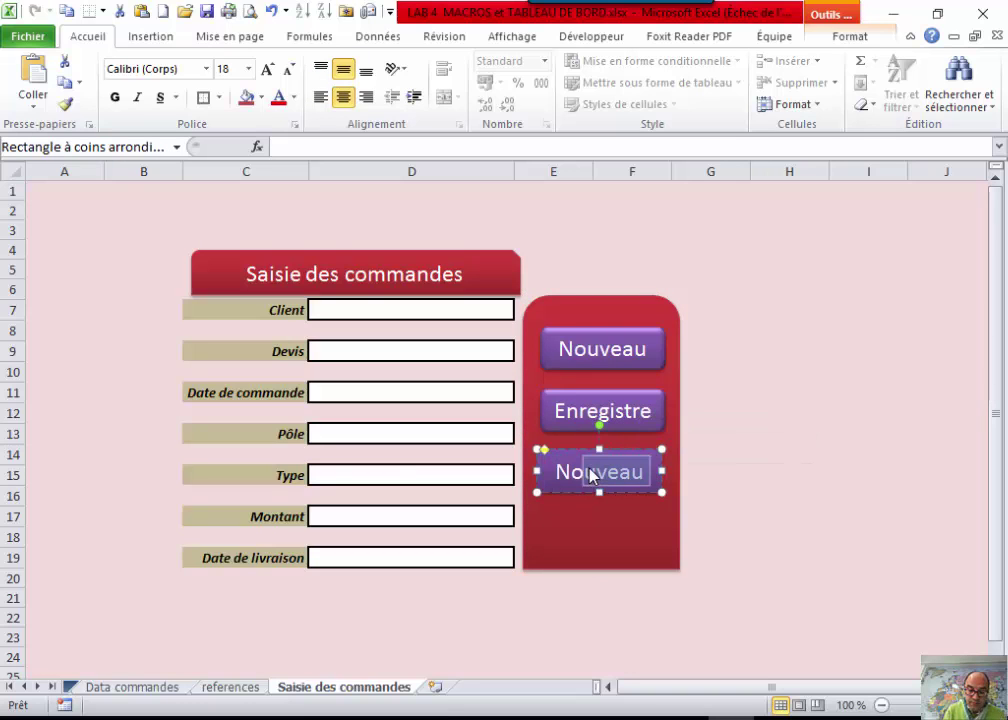
text(M )
text(u)
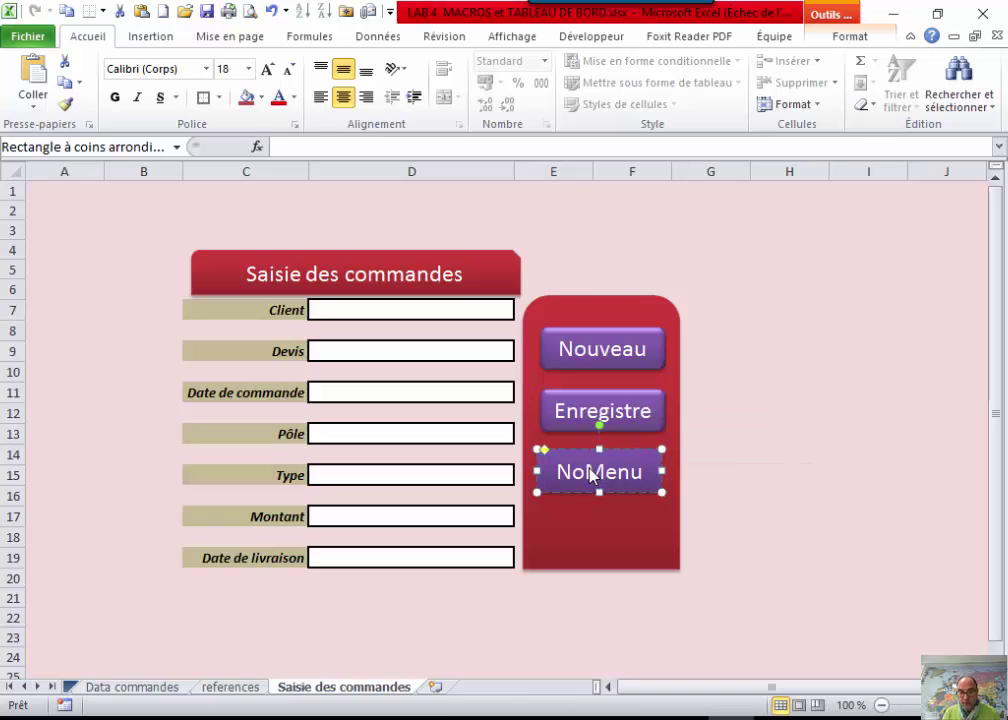
click(586, 471)
key(BackSpace)
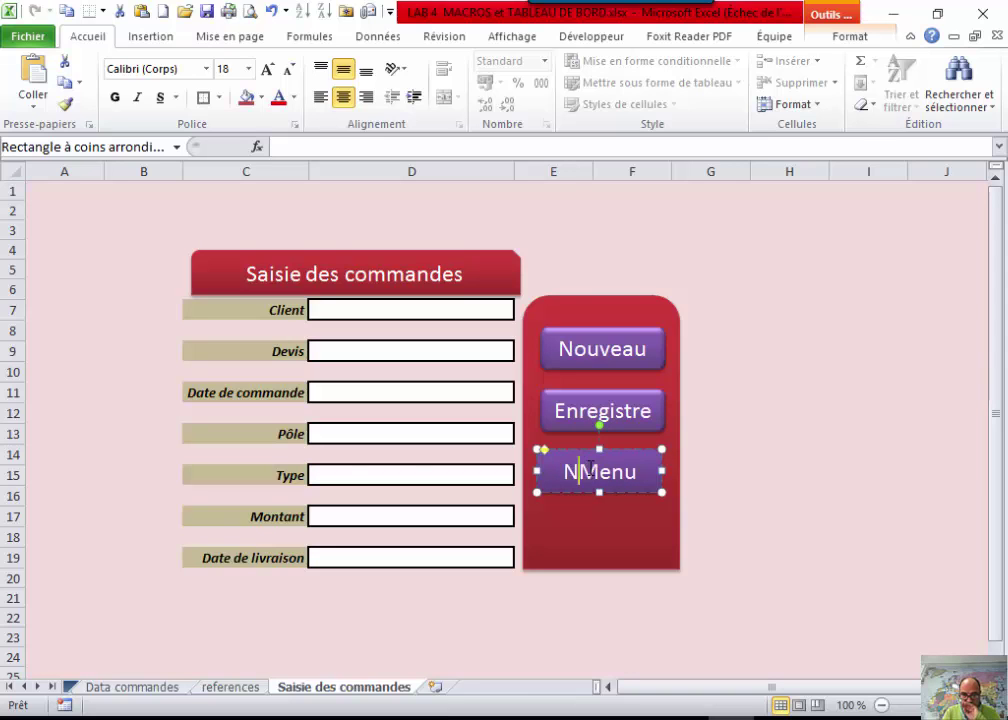
key(BackSpace)
click(830, 433)
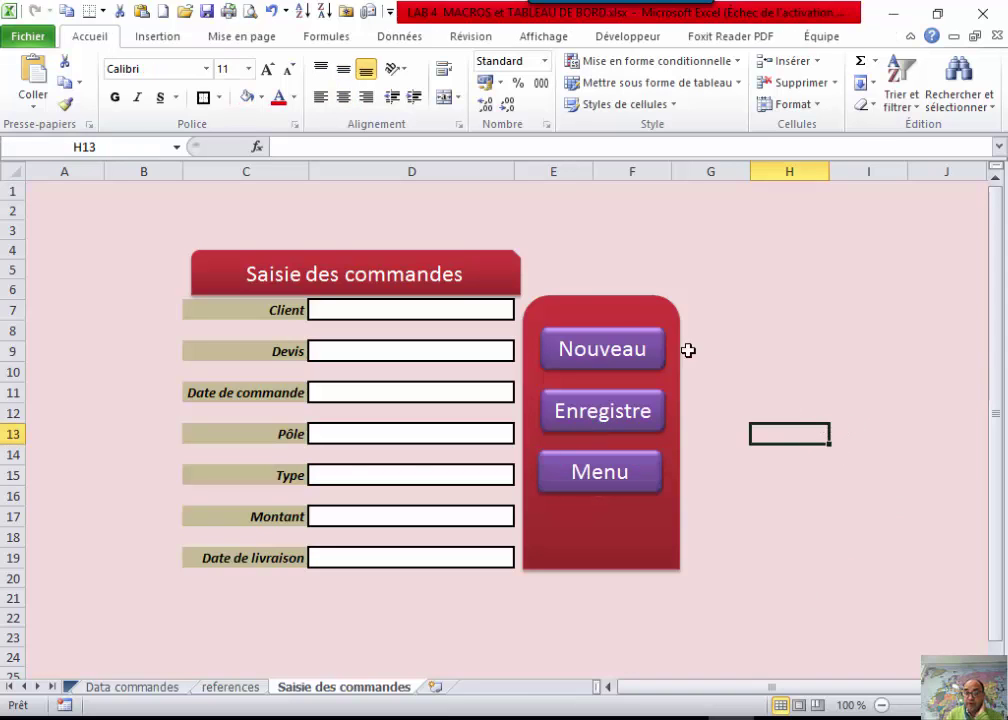
- Select the input cells D7, D9, D11 and D13, then move to an empty cell
click(731, 253)
click(840, 252)
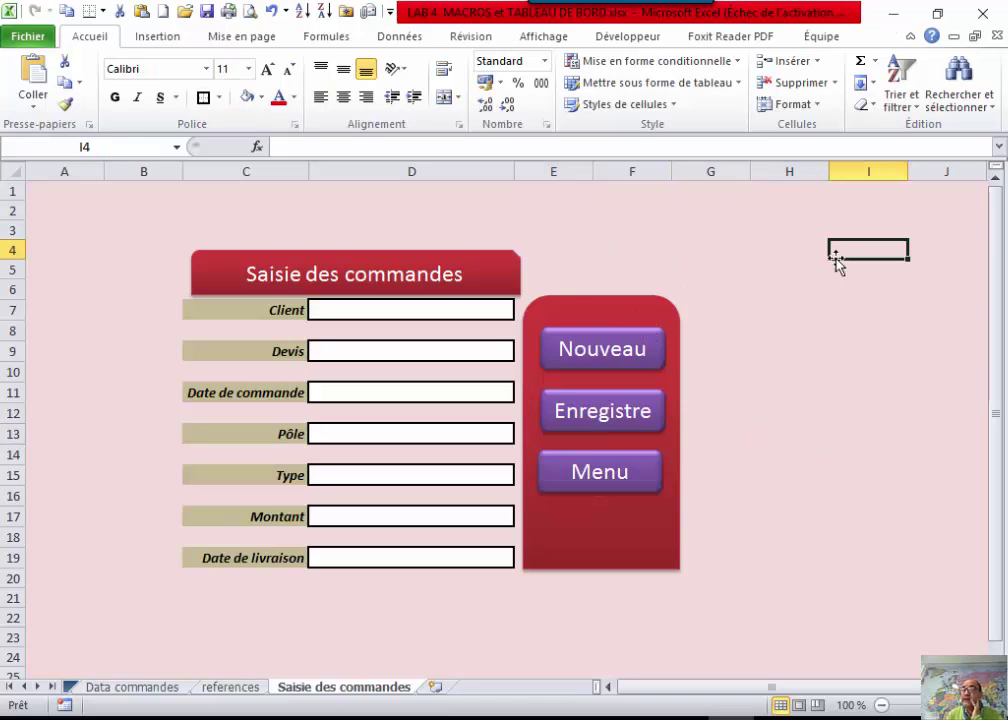
click(832, 351)
drag(790, 453, 790, 475)
click(790, 351)
click(436, 310)
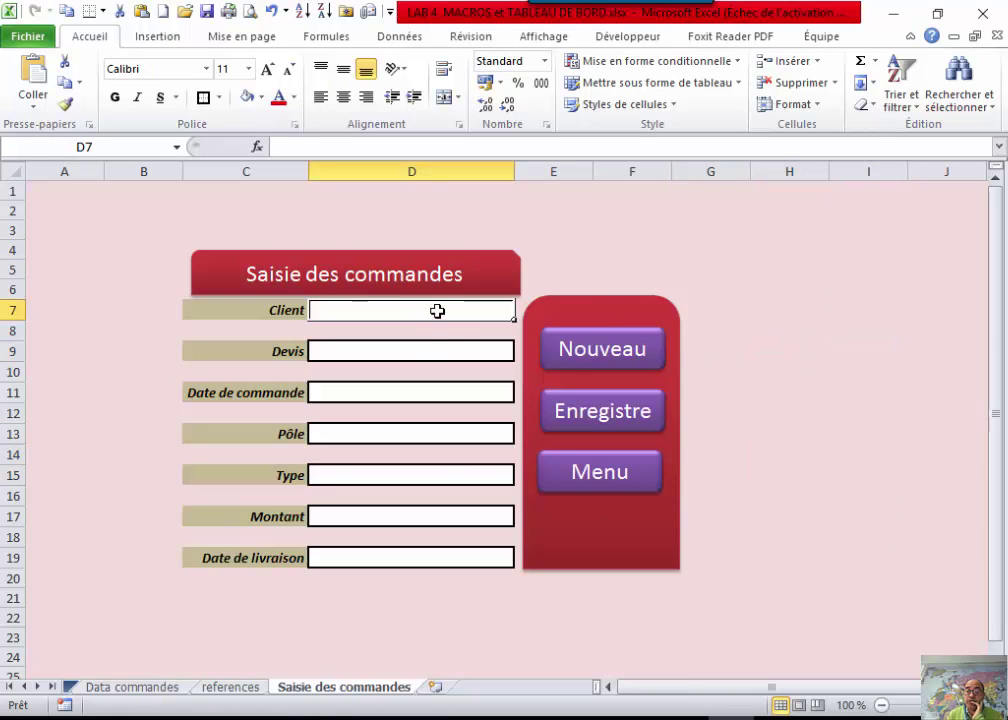
click(419, 351)
click(421, 393)
click(425, 434)
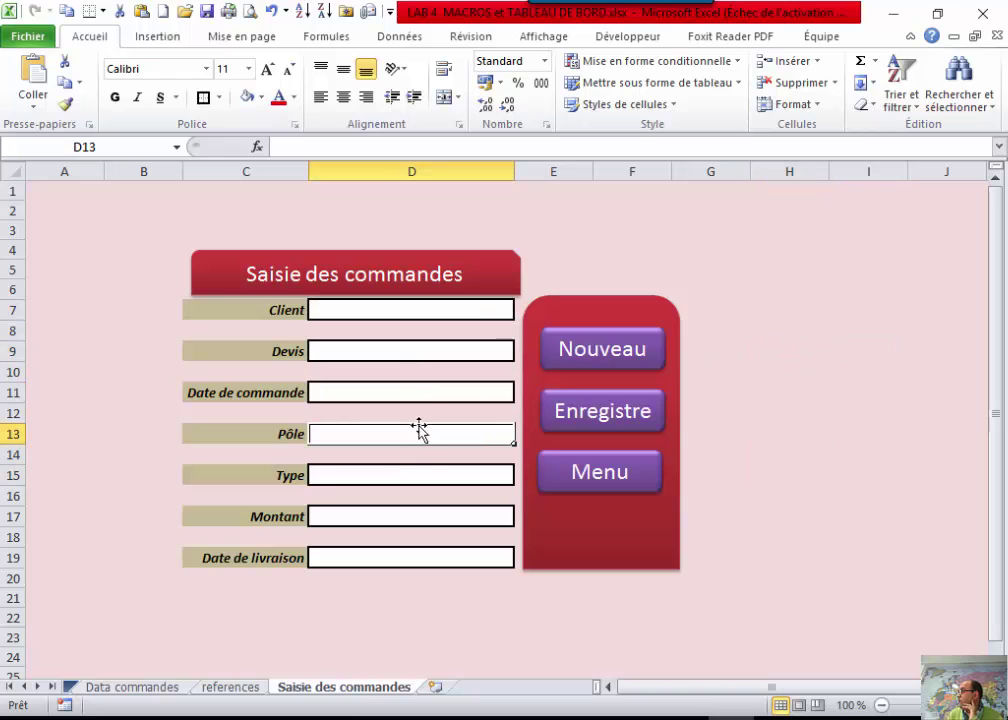
click(915, 328)
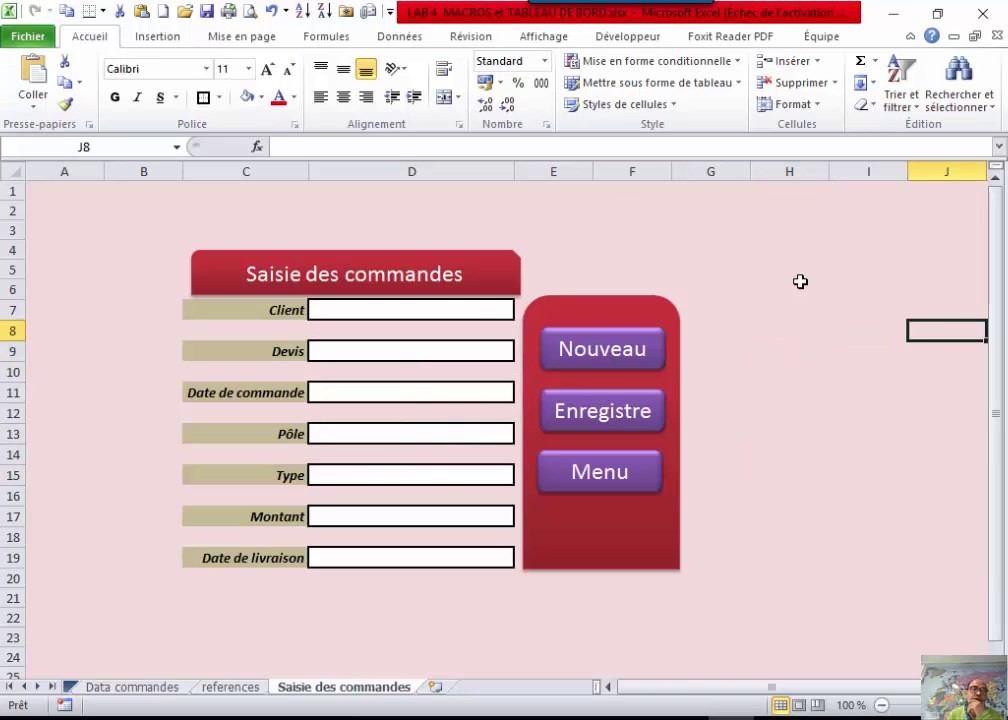
- Select the entire sheet and tick Verrouillée in Format de cellule > Protection
click(11, 173)
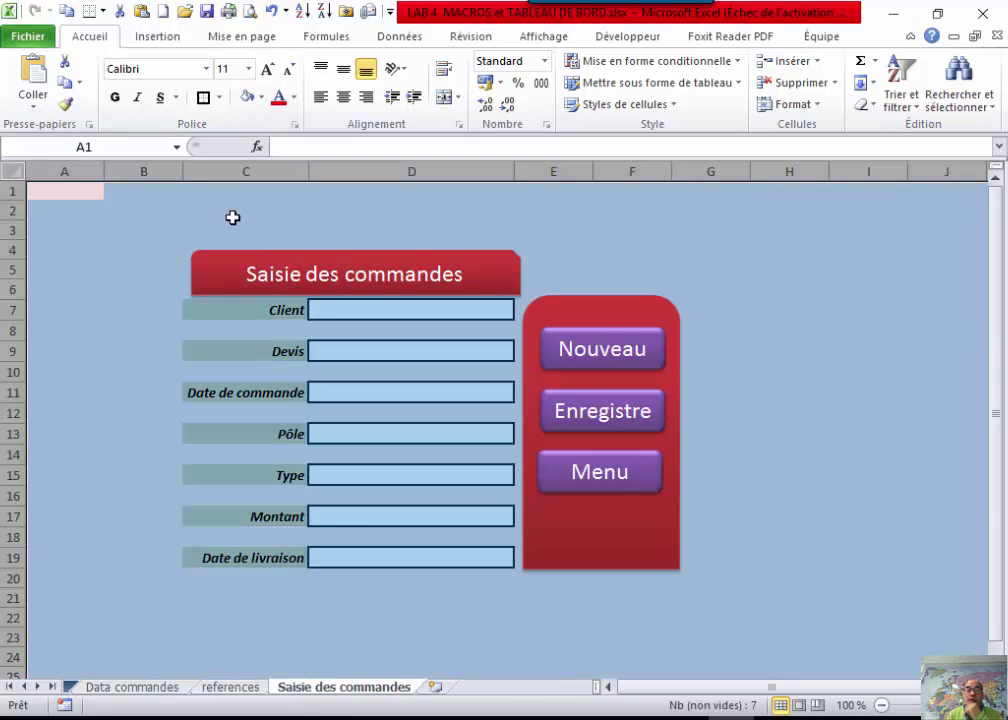
right_click(694, 230)
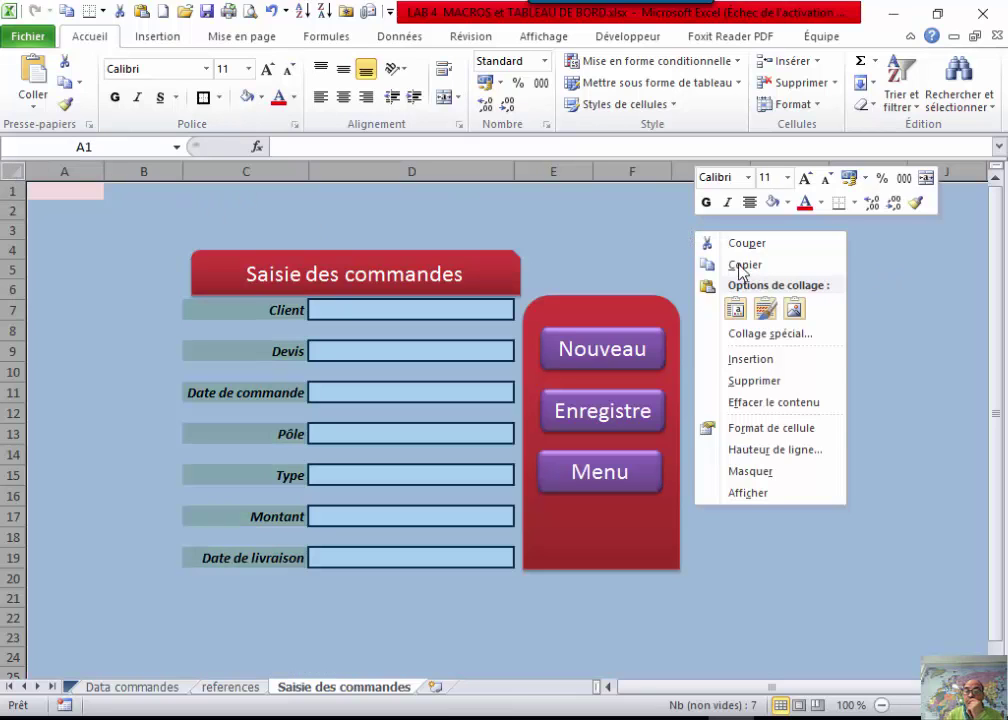
key(Escape)
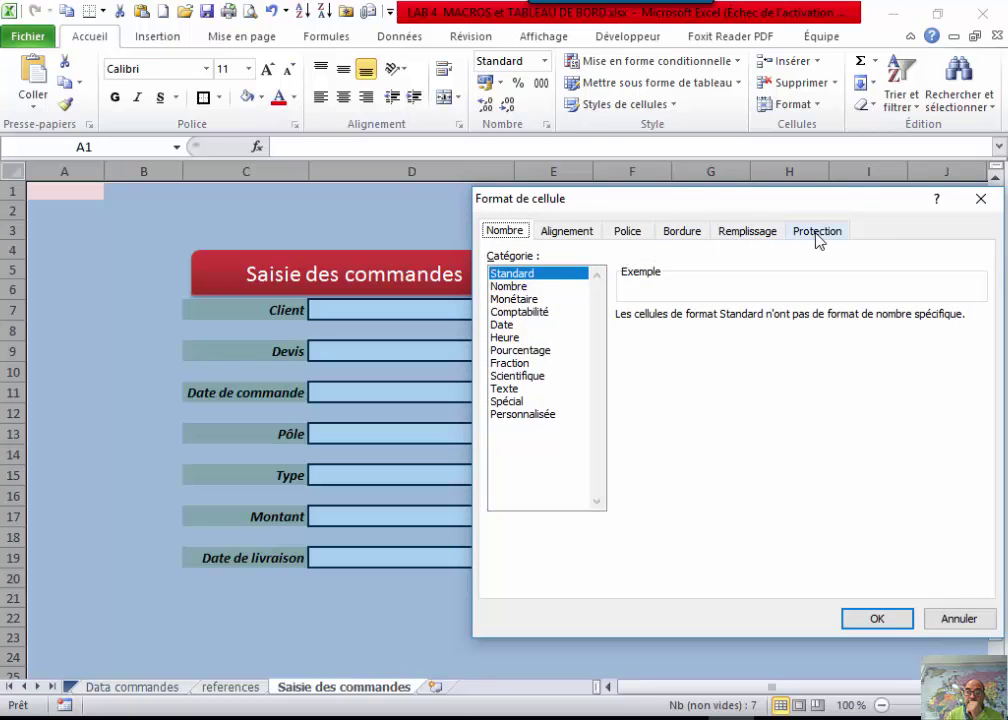
click(818, 231)
click(532, 259)
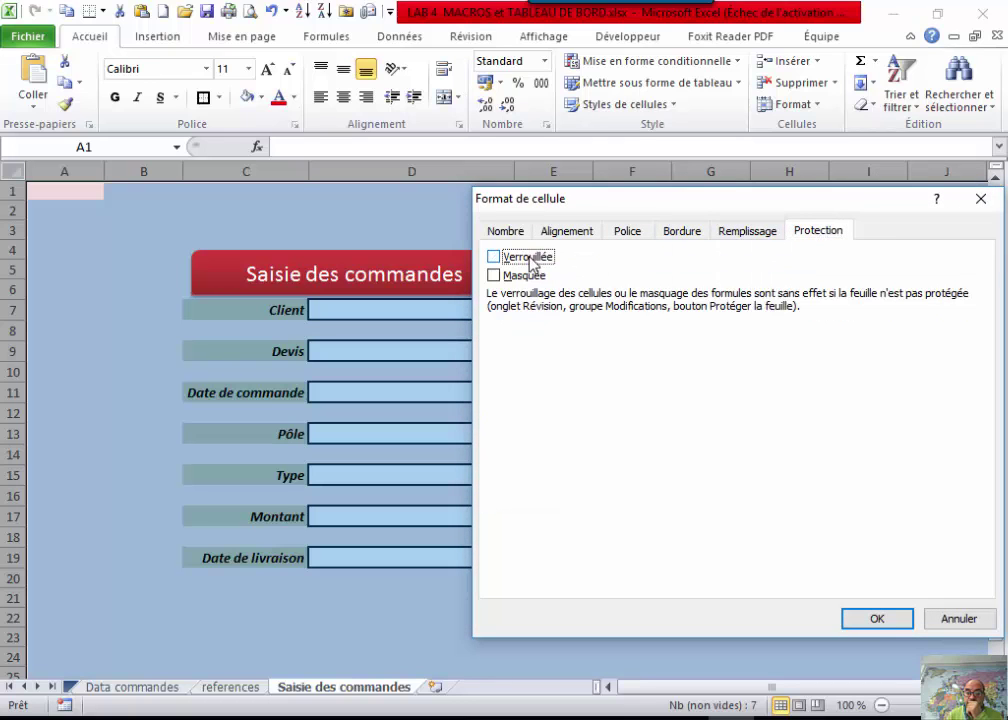
click(884, 616)
- Untick Verrouillée in Format de cellule > Protection for the input cells D7 through D19
click(912, 330)
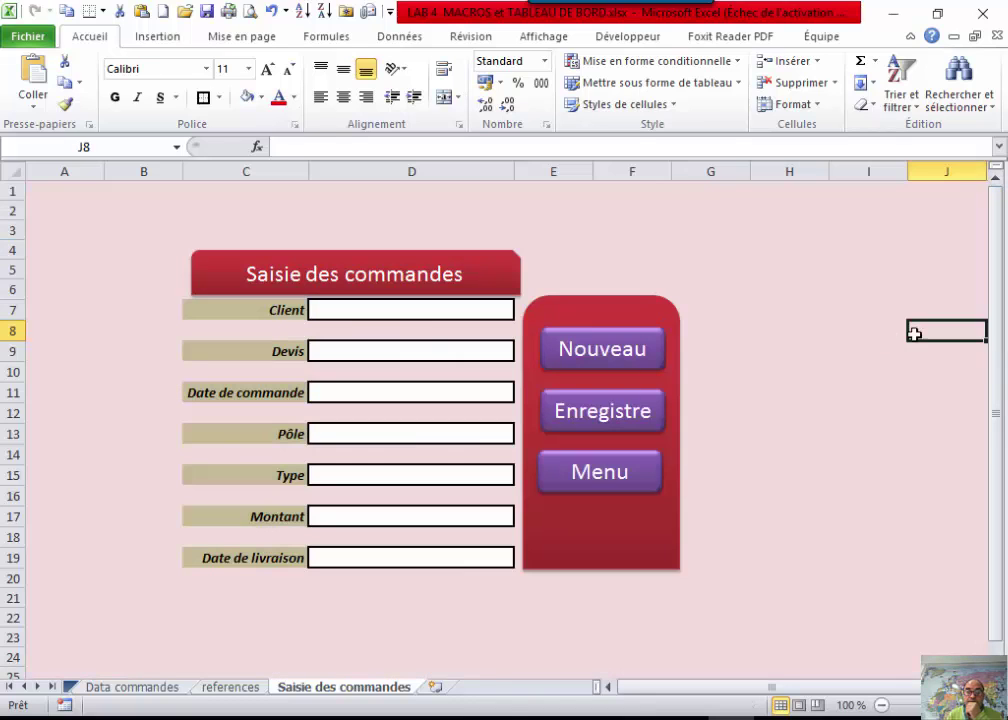
click(461, 308)
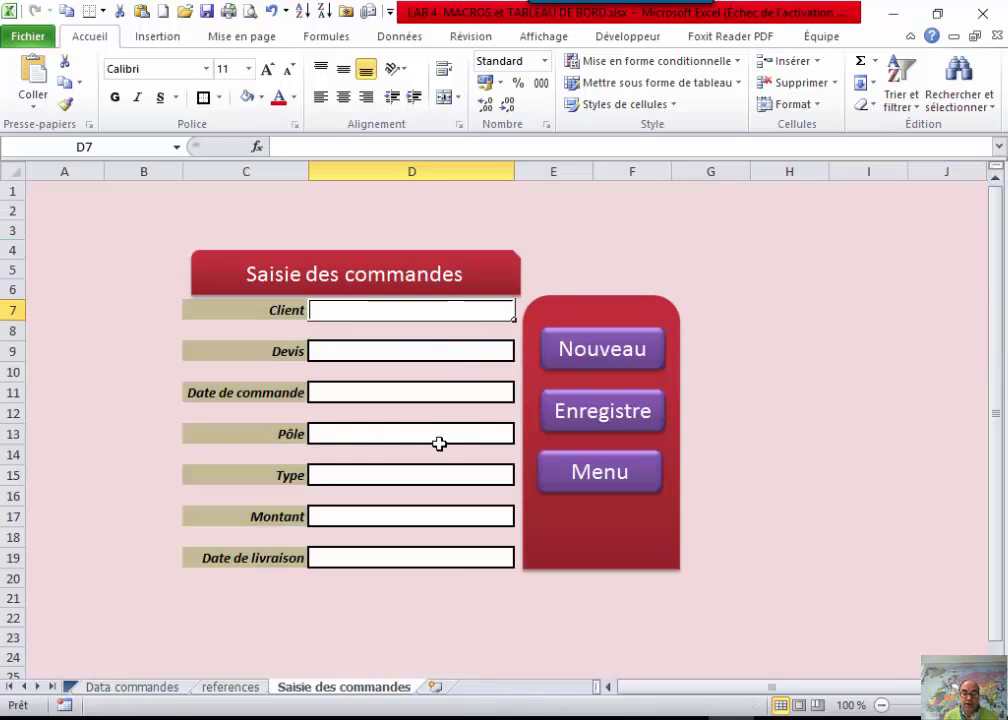
ctrl+click(413, 352)
ctrl+click(416, 392)
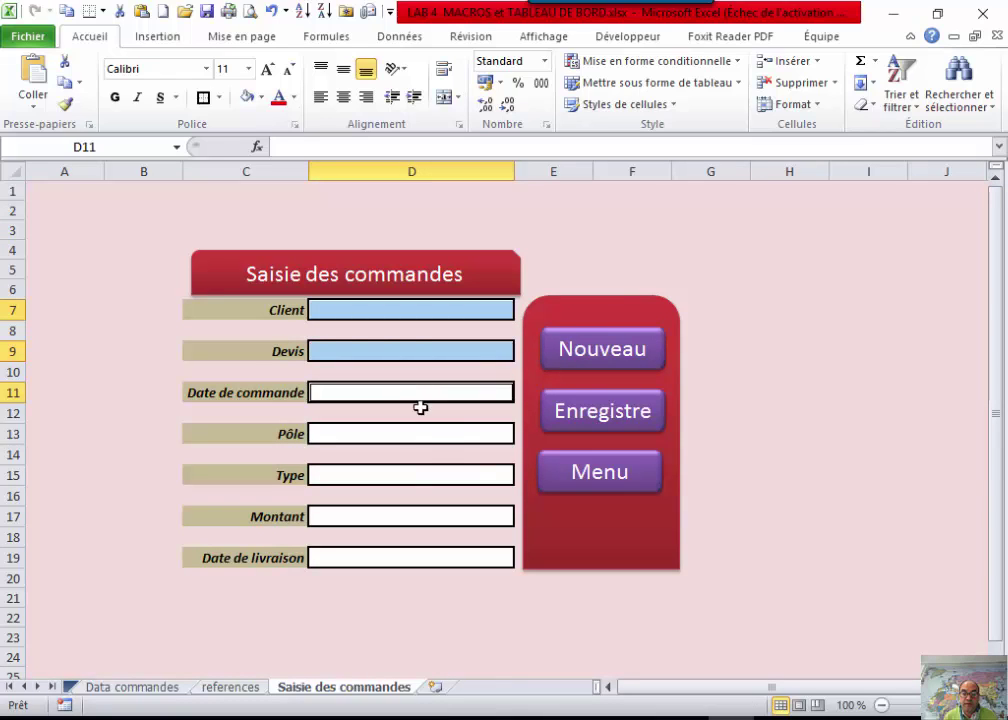
ctrl+click(417, 475)
ctrl+click(414, 516)
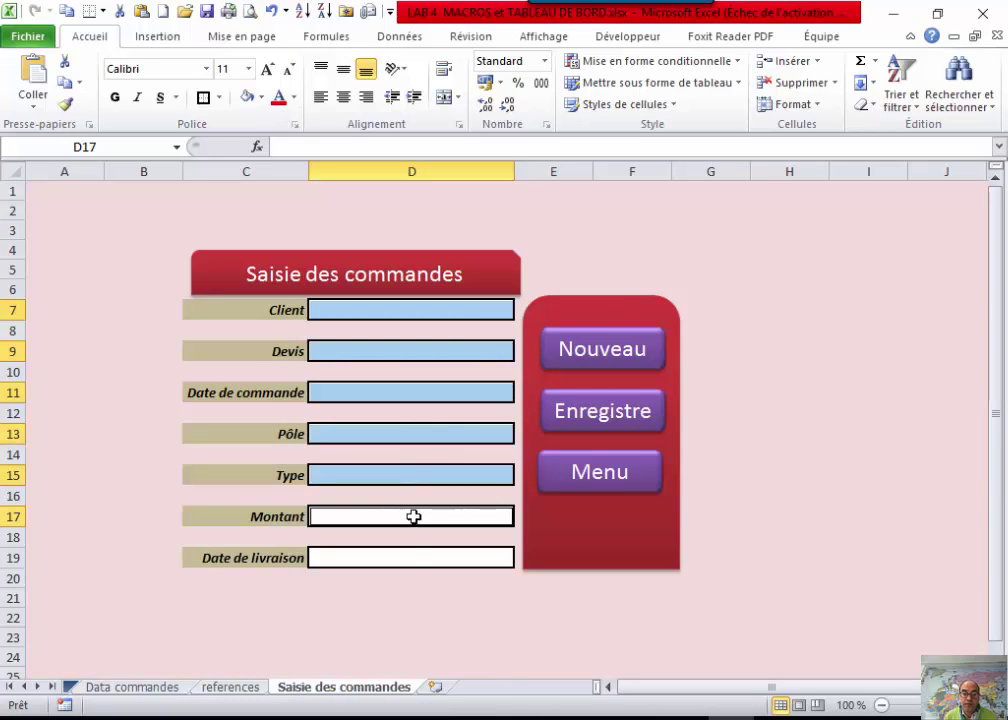
ctrl+click(408, 558)
right_click(408, 557)
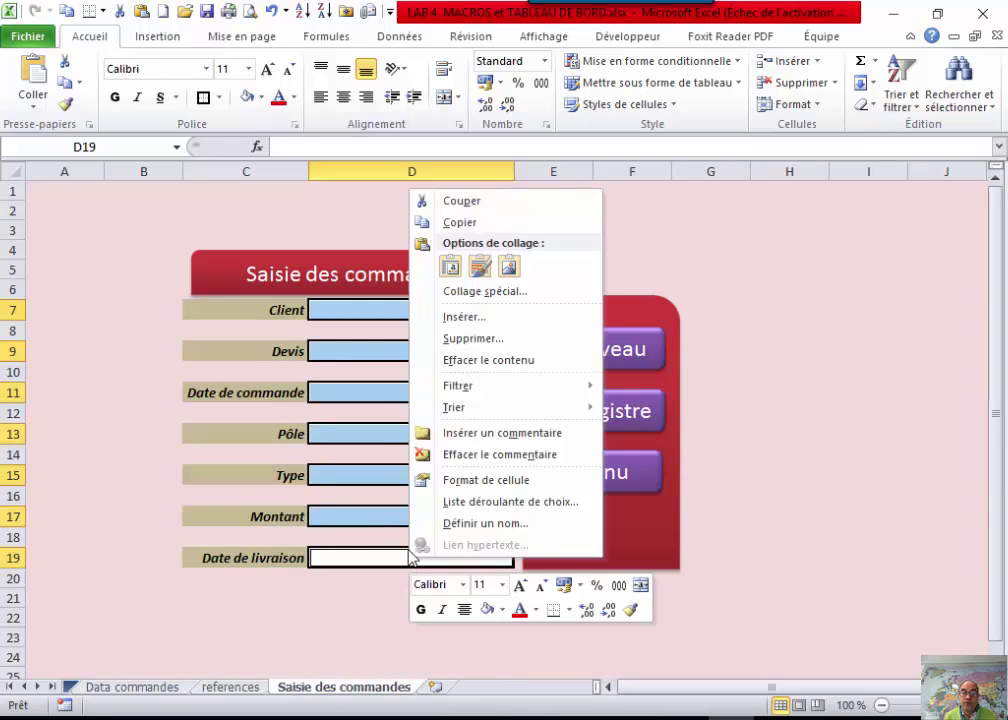
click(487, 480)
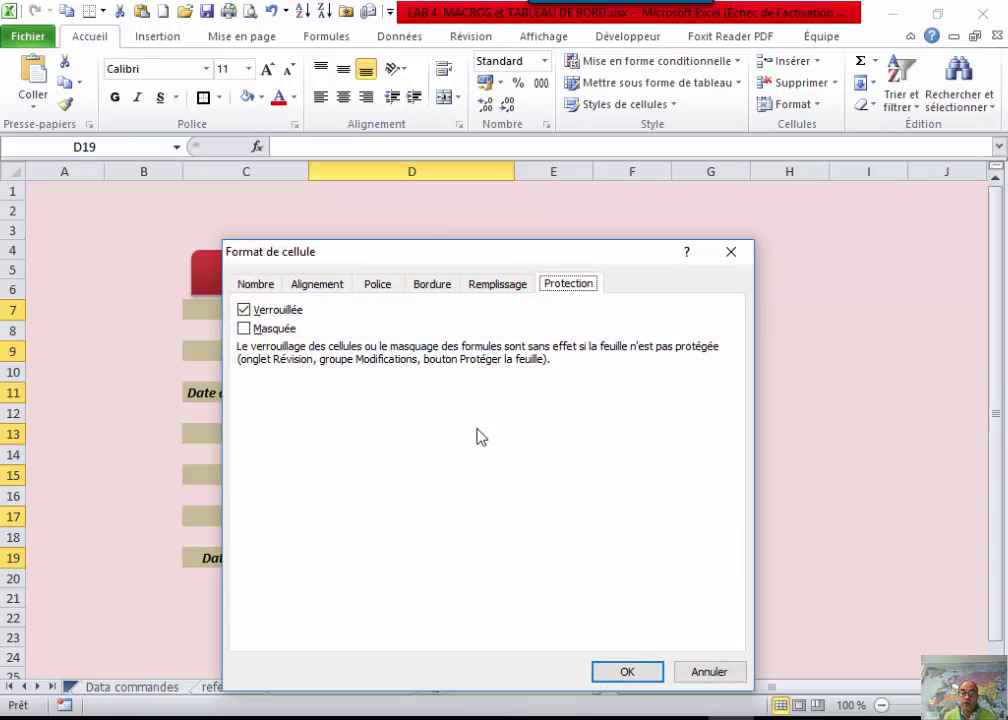
click(244, 310)
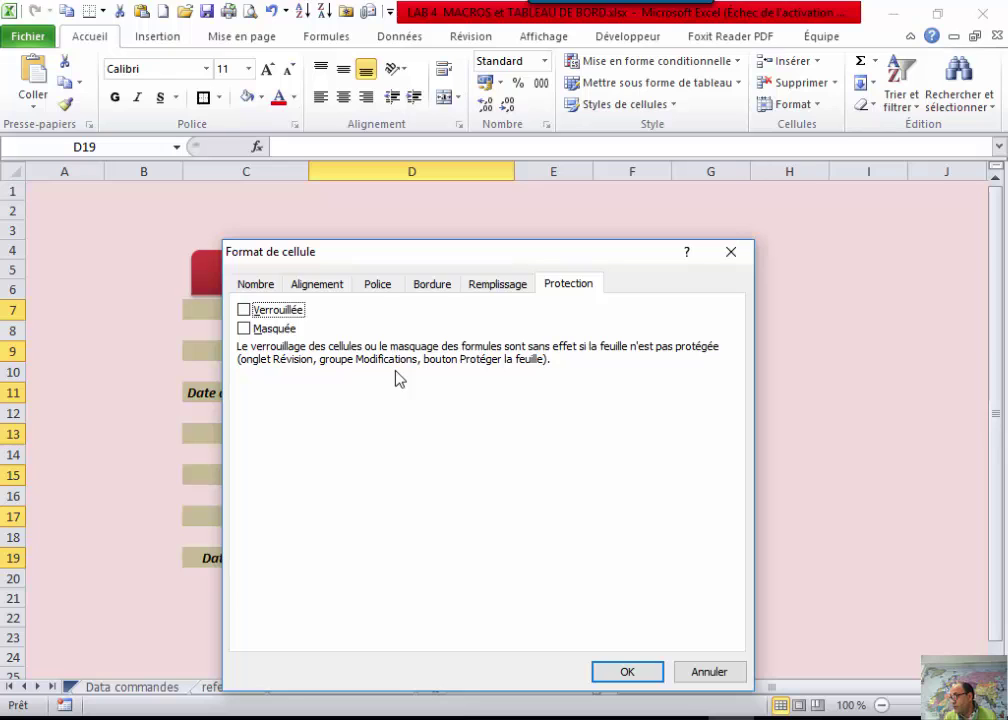
click(632, 671)
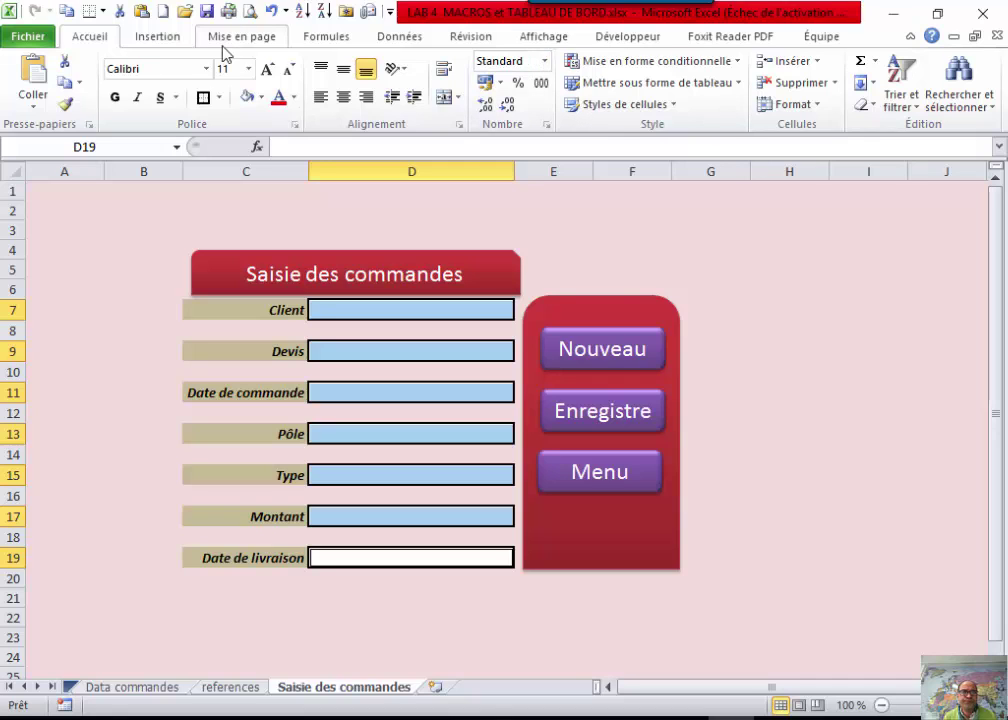
- Open Protéger la feuille from the Révision tab and move its dialog aside
click(341, 38)
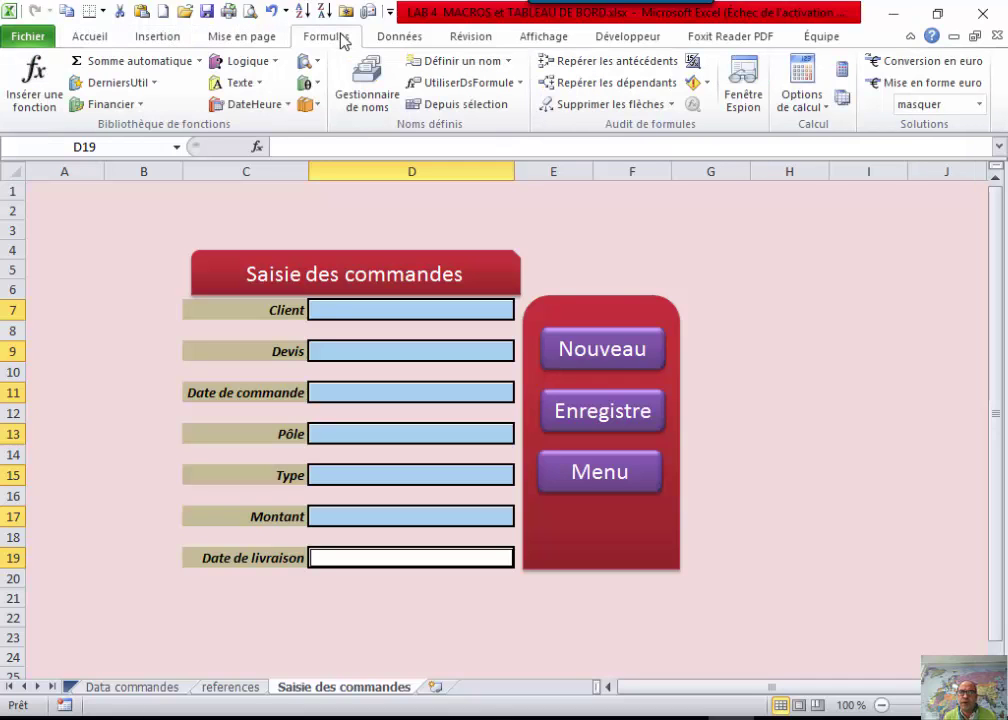
click(405, 37)
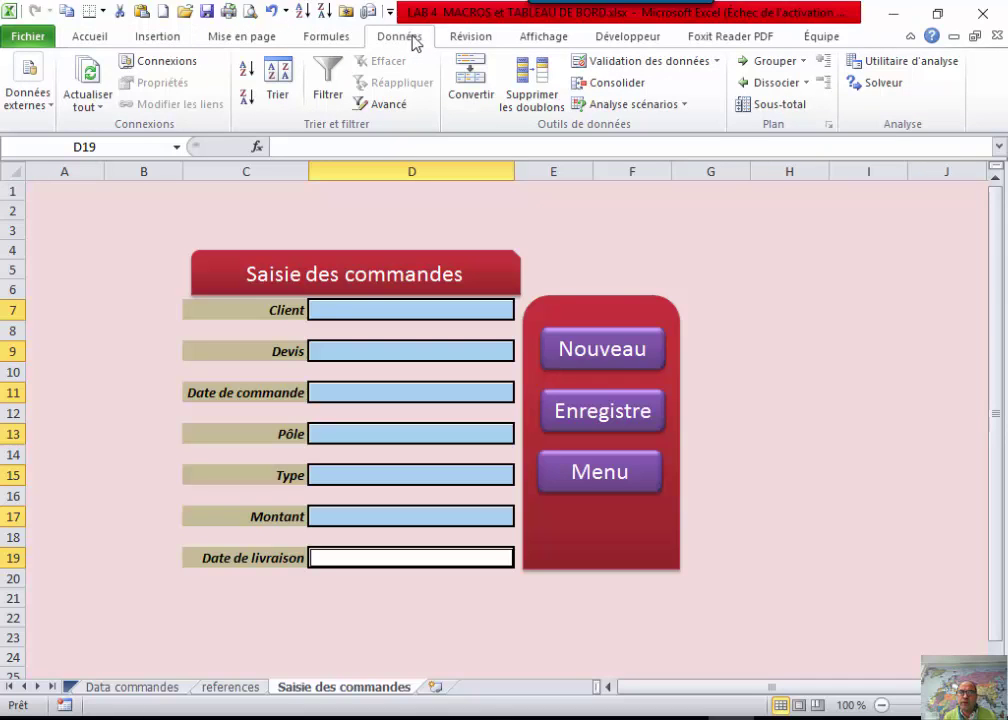
click(466, 42)
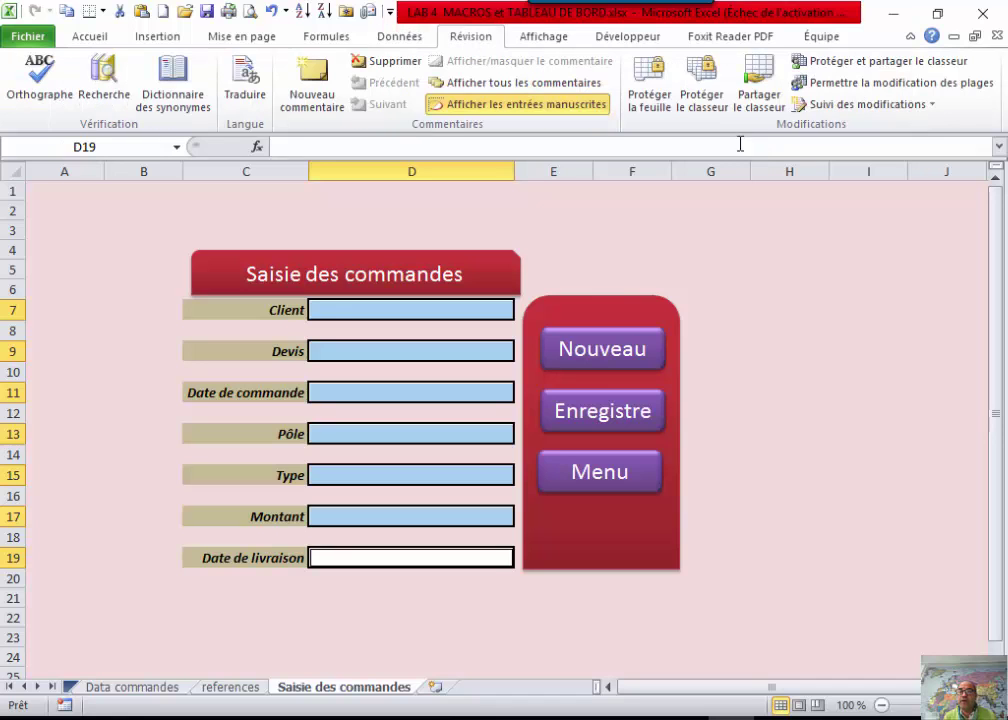
click(649, 85)
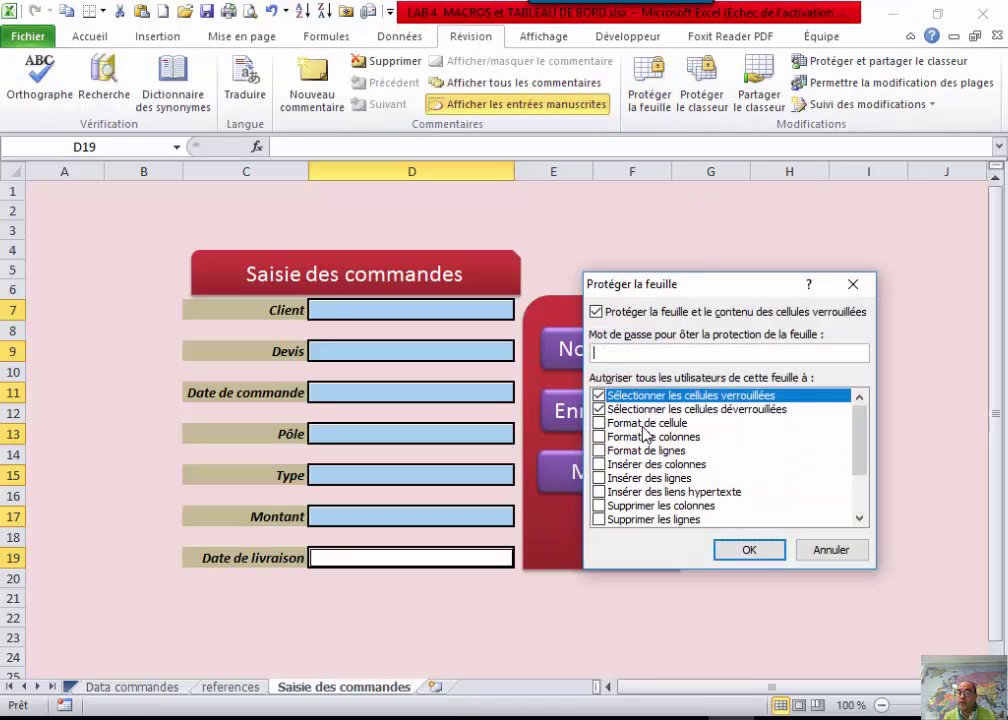
drag(668, 290, 716, 246)
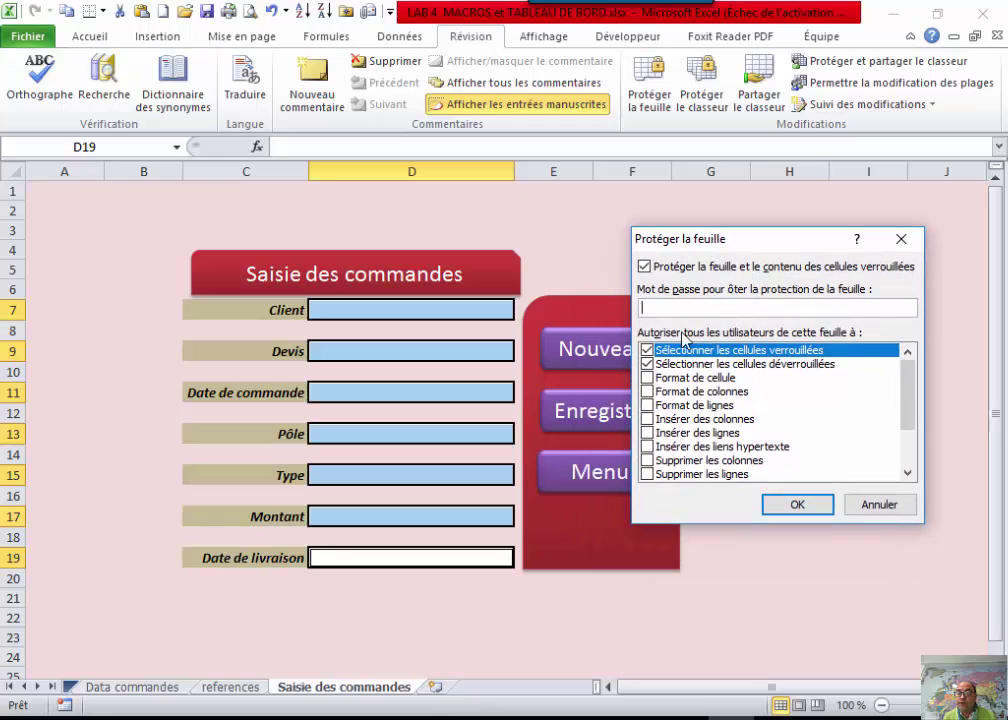
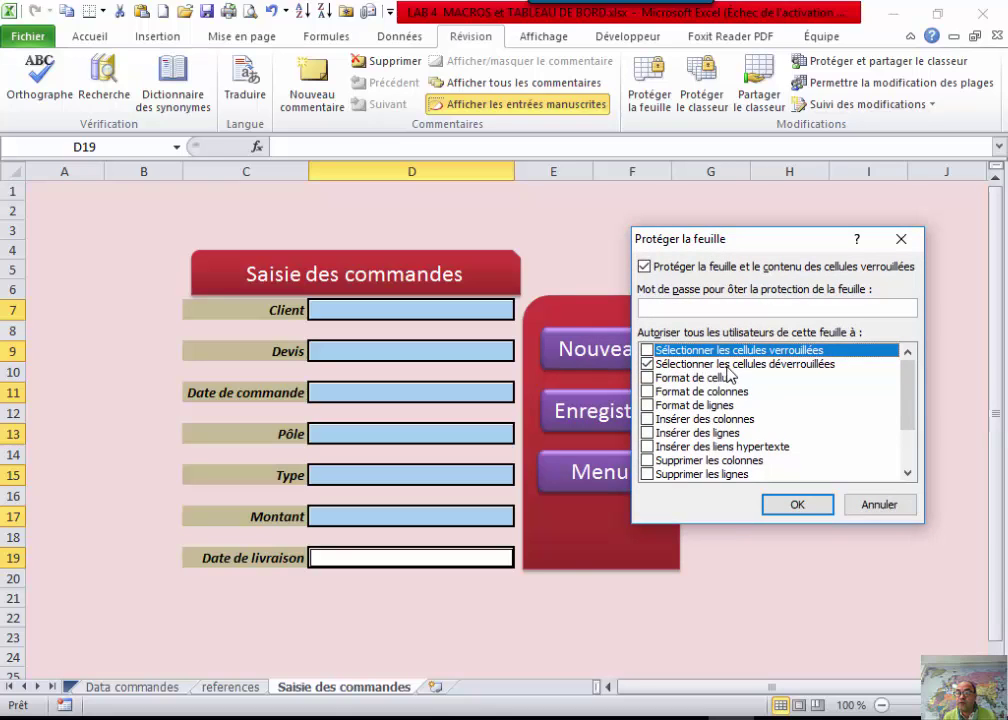
- Protect the Saisie des commandes sheet, Tab through its unlocked fields from D7, then view the references sheet
click(794, 504)
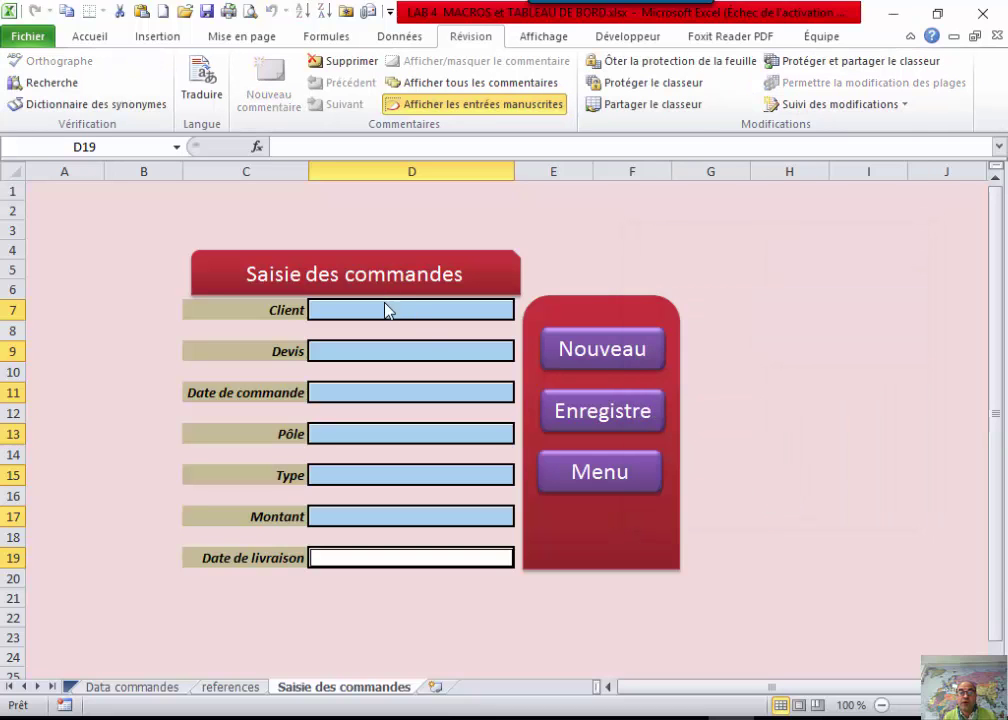
click(388, 310)
key(Tab)
key(Tab)
key(Tab)
key(Tab)
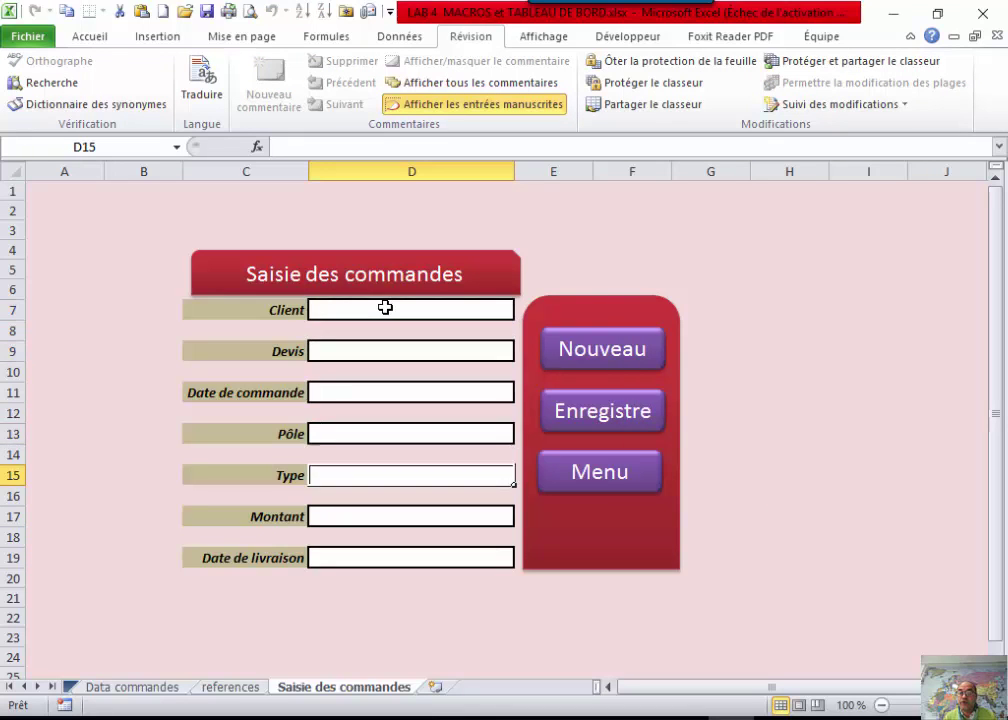
key(Tab)
key(Tab)
key(Tab)
key(Tab)
key(Tab)
key(Tab)
key(Tab)
key(Tab)
key(Tab)
key(Tab)
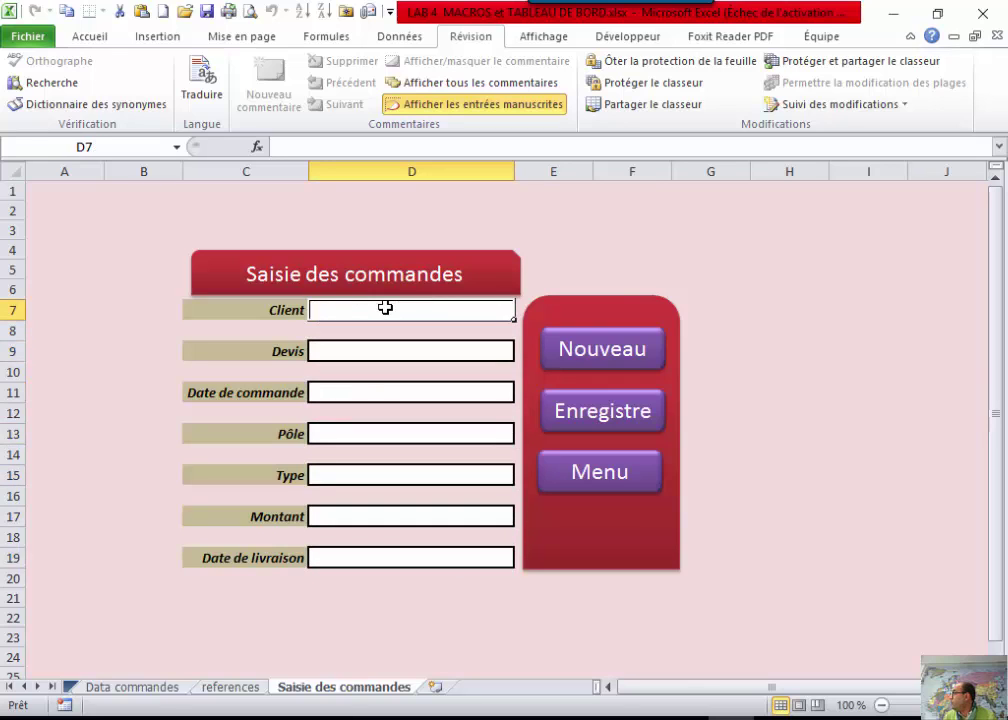
key(Tab)
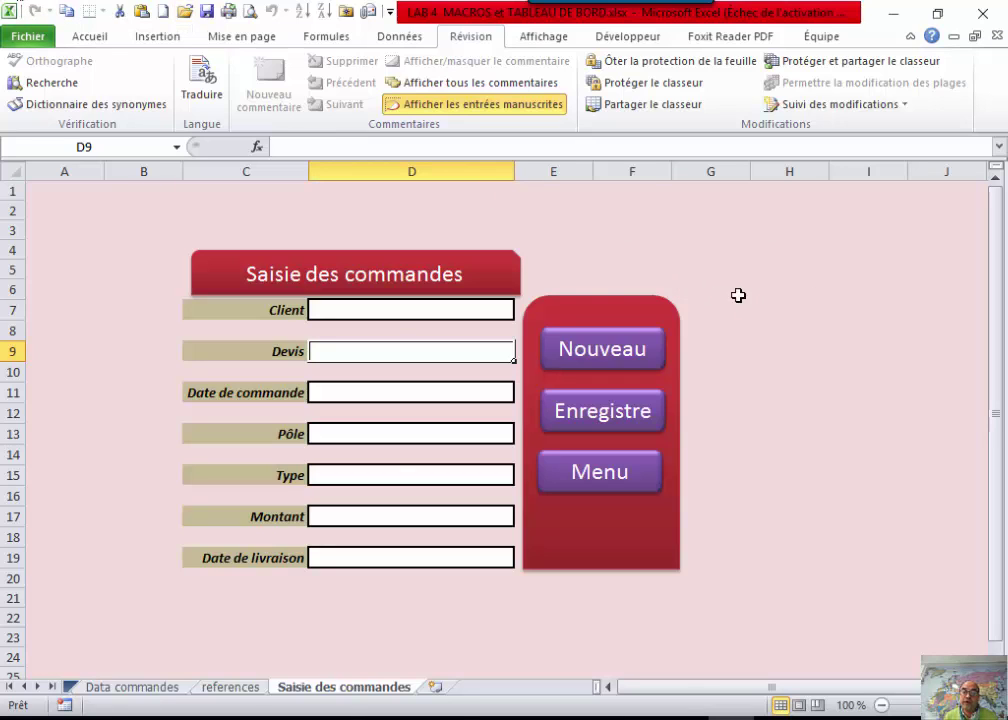
click(397, 305)
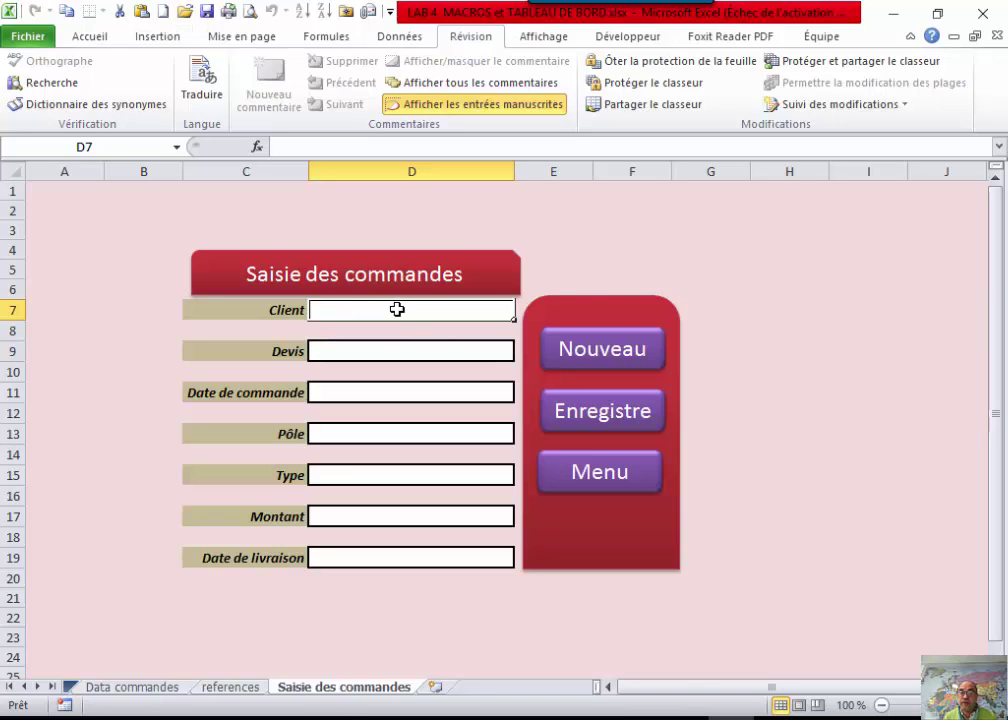
click(232, 687)
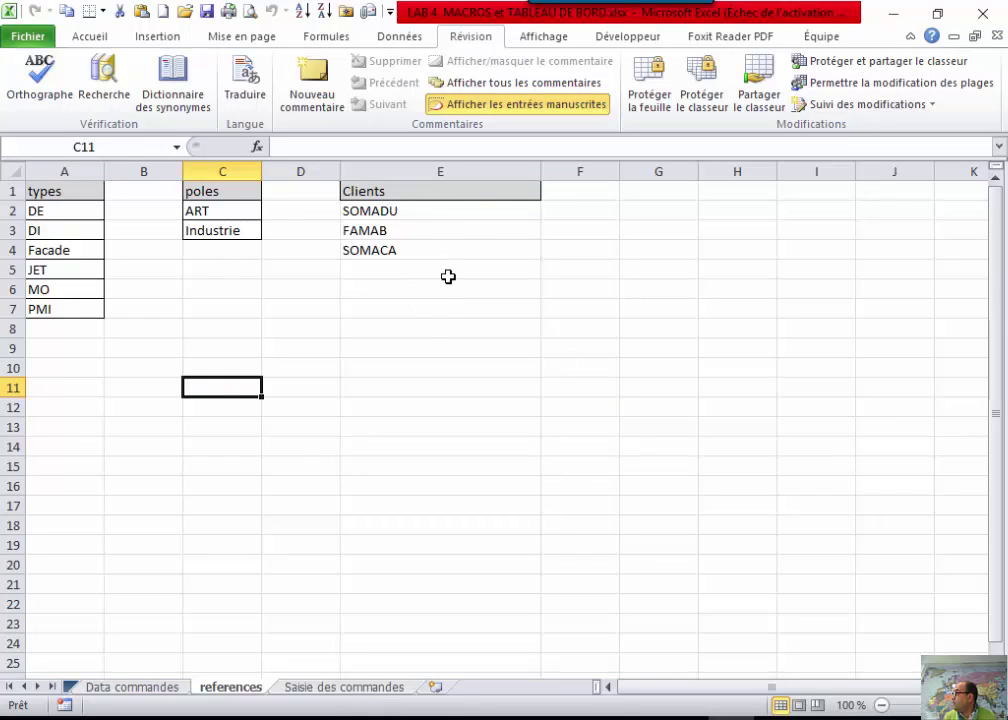
- Return to Saisie des commandes and remove its sheet protection via Révision > Ôter la protection de la feuille
click(340, 688)
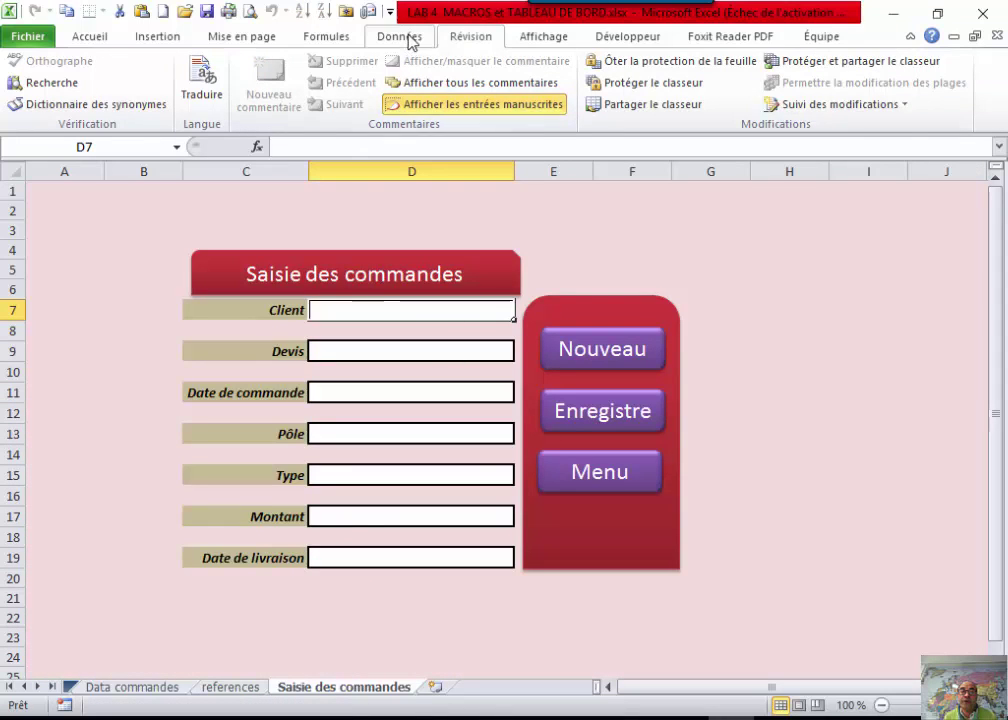
click(402, 36)
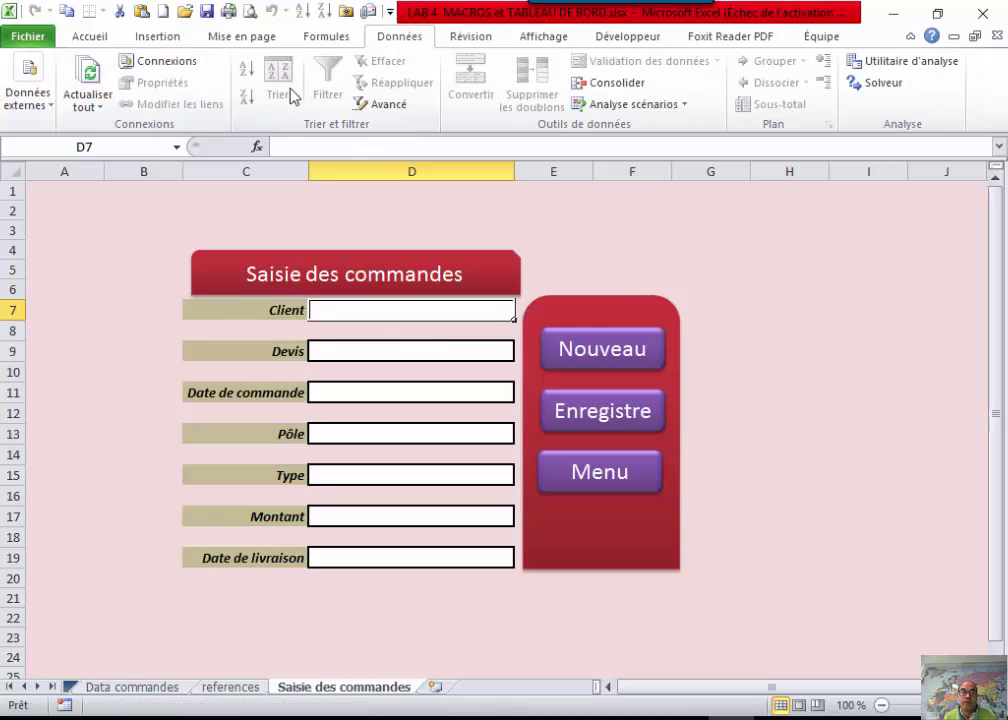
click(85, 36)
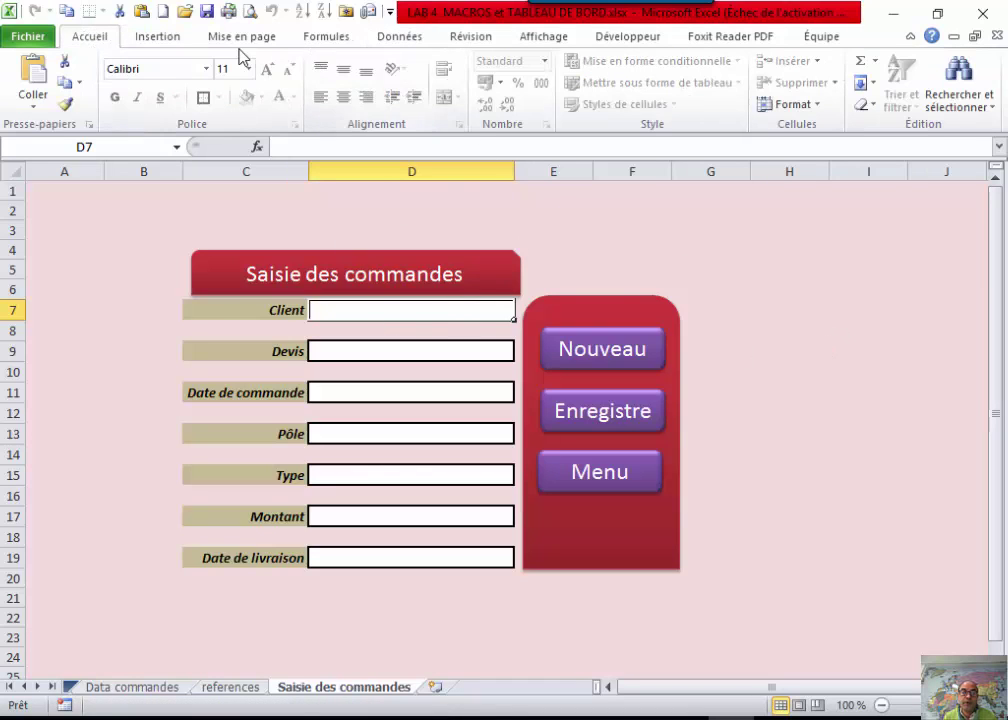
click(395, 38)
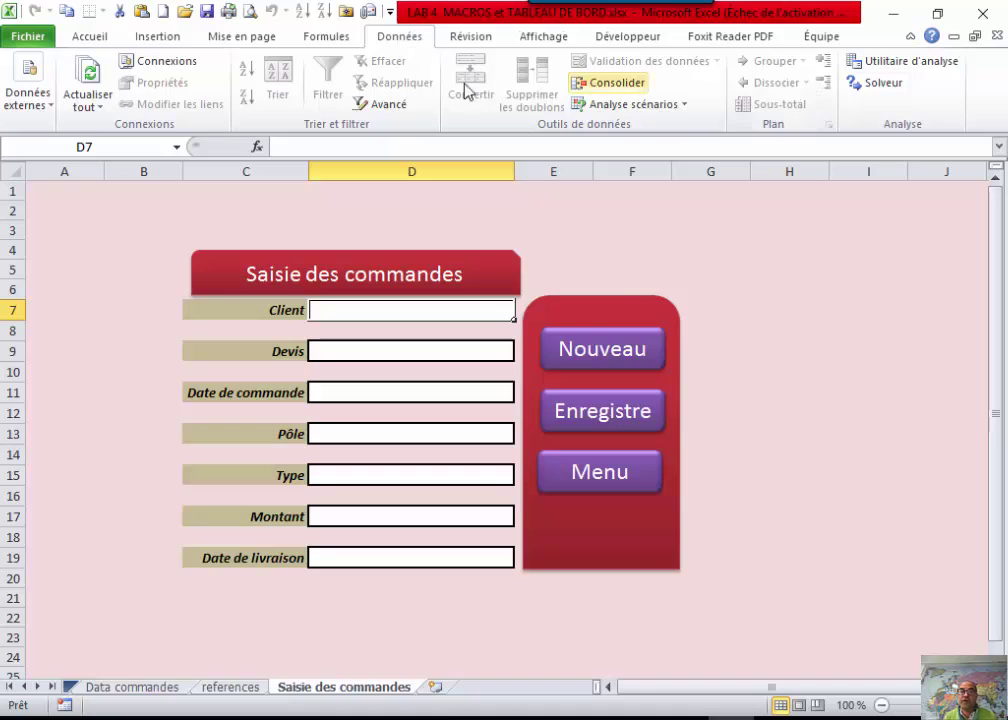
click(602, 40)
click(531, 37)
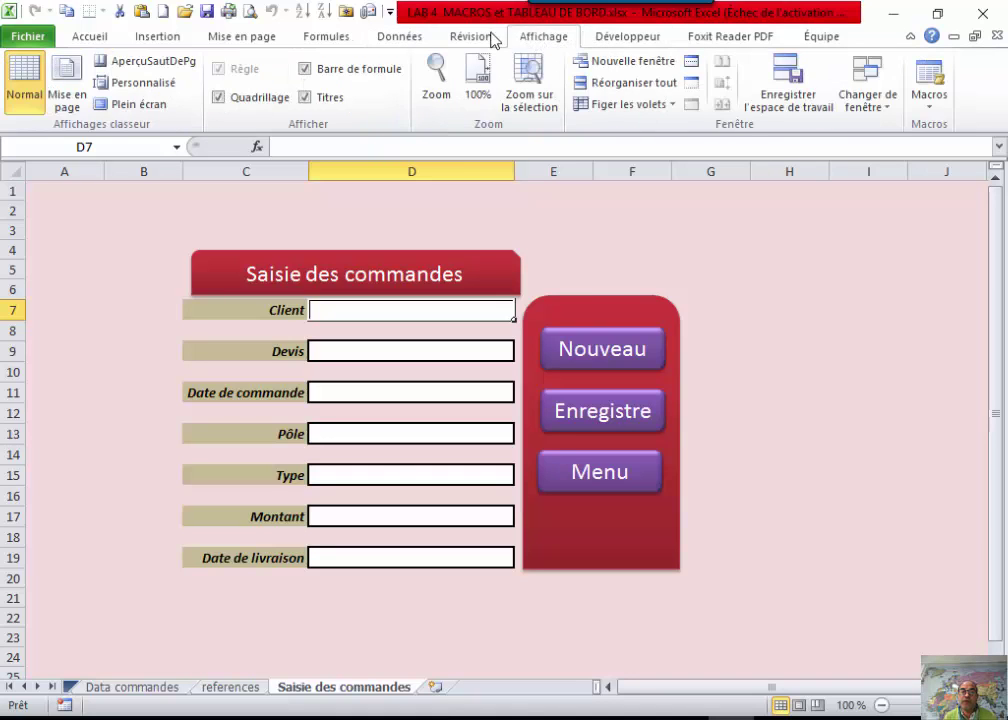
click(475, 37)
click(642, 63)
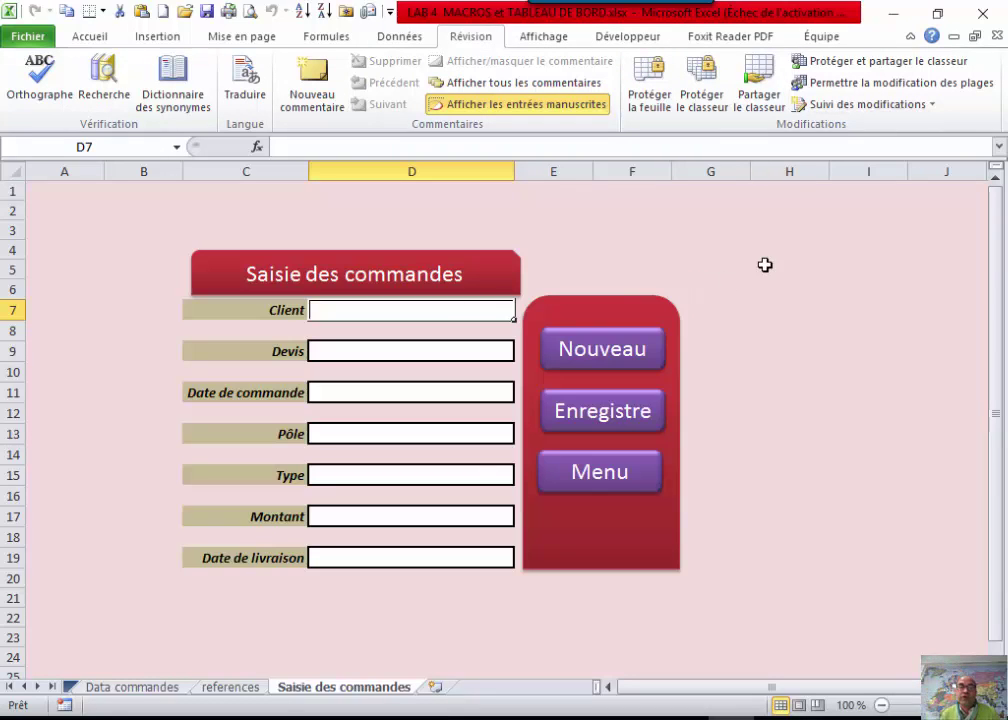
click(731, 252)
click(461, 310)
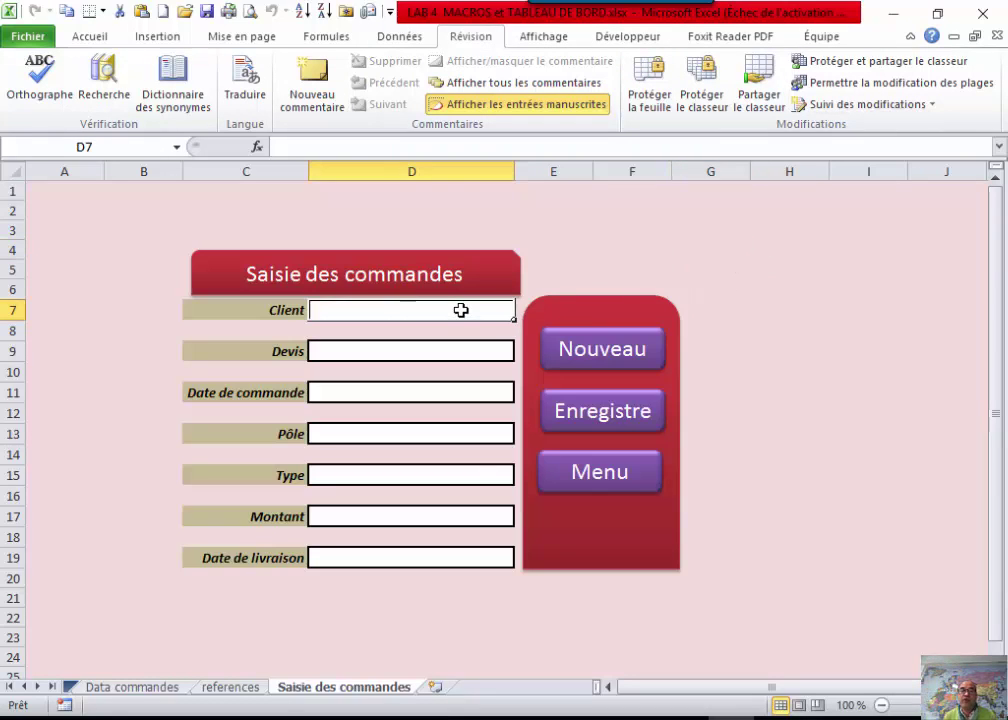
click(383, 38)
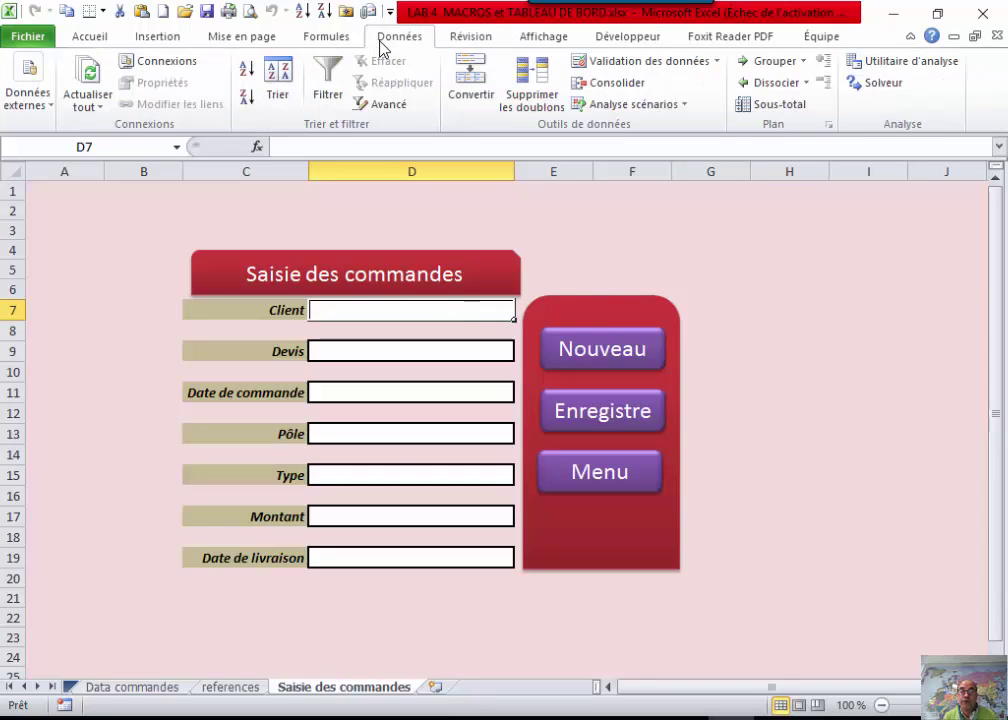
- Restrict the Client cell D7 to a dropdown list sourced from the clients named range
click(630, 62)
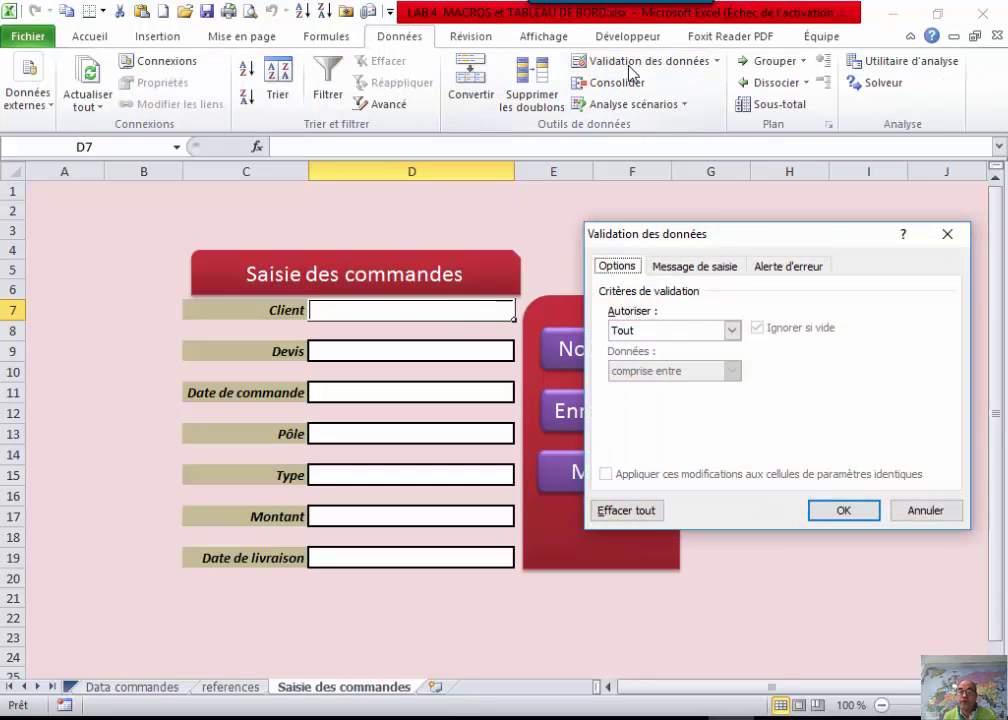
click(732, 330)
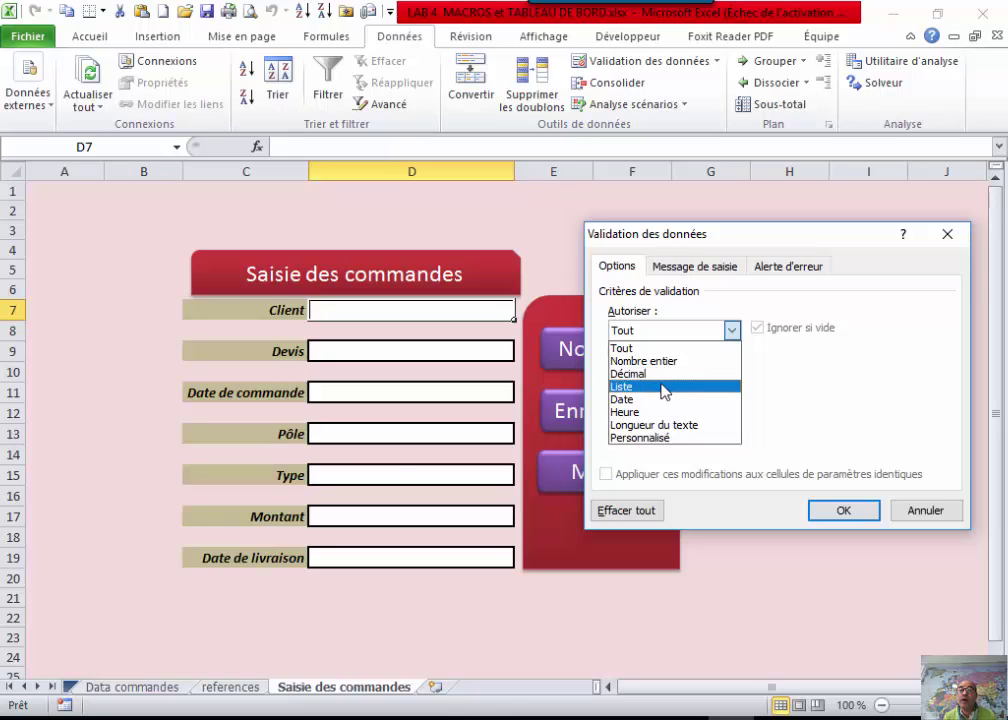
click(664, 388)
click(711, 411)
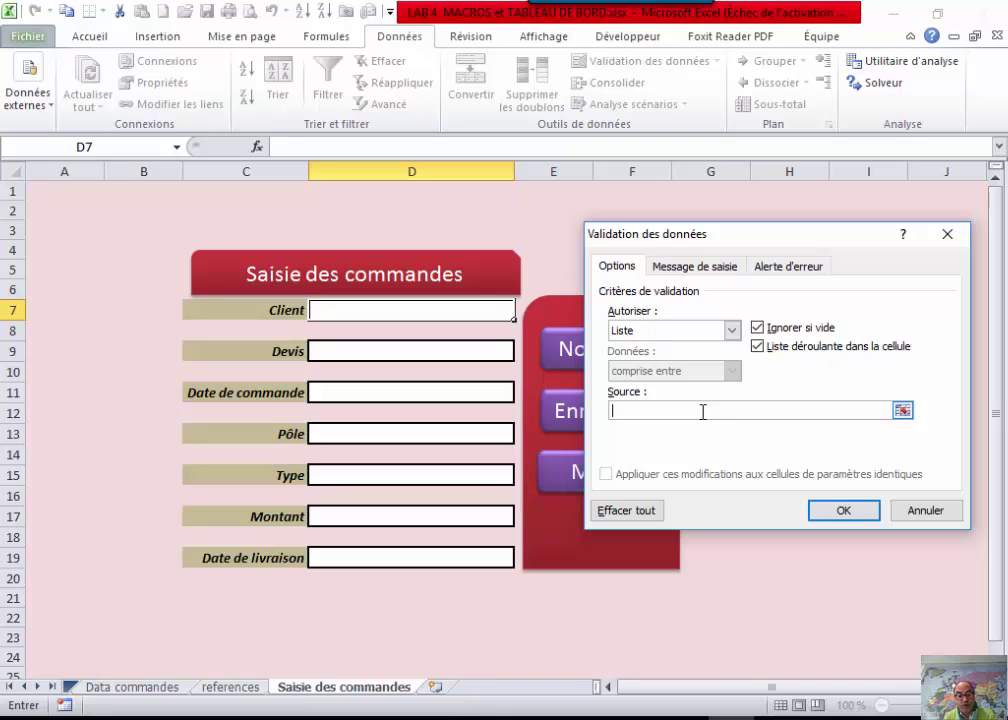
key(F3)
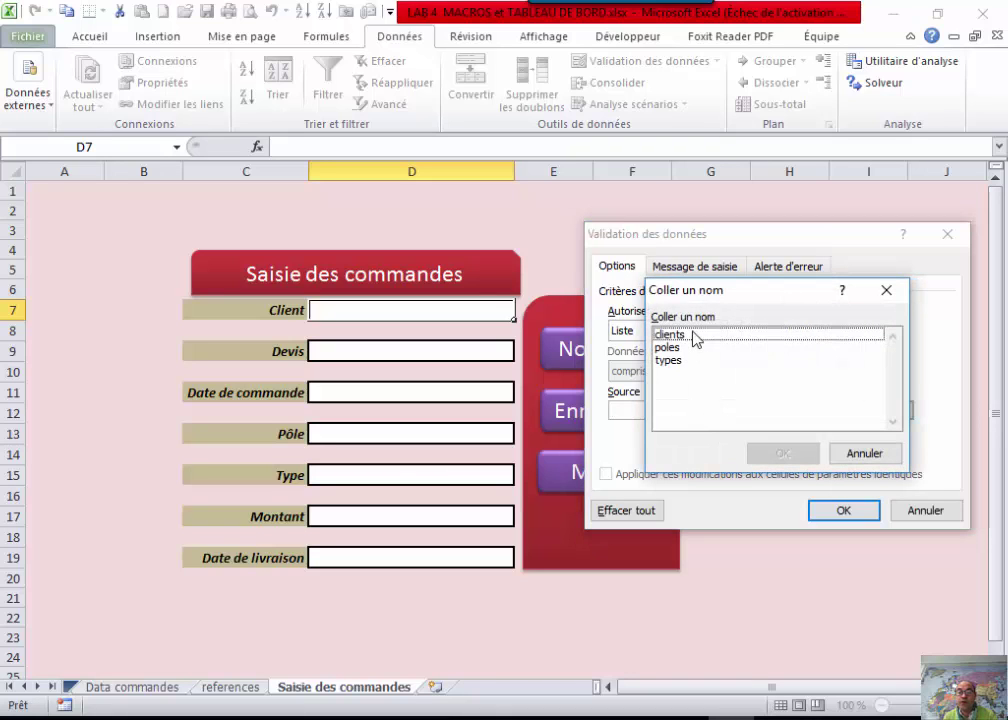
click(695, 339)
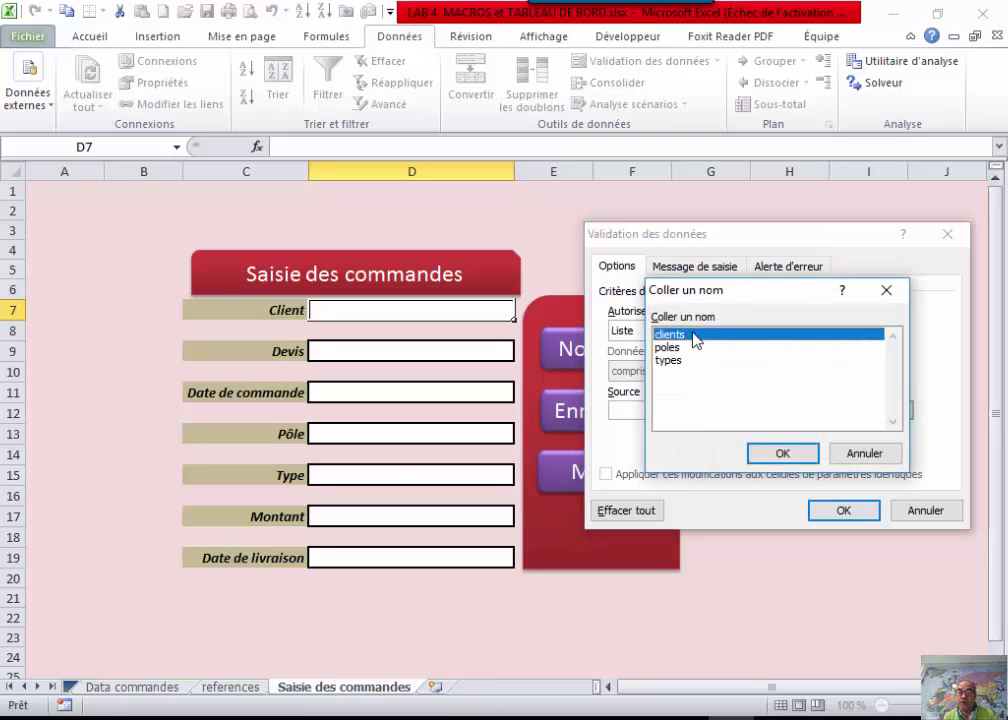
click(782, 453)
click(844, 511)
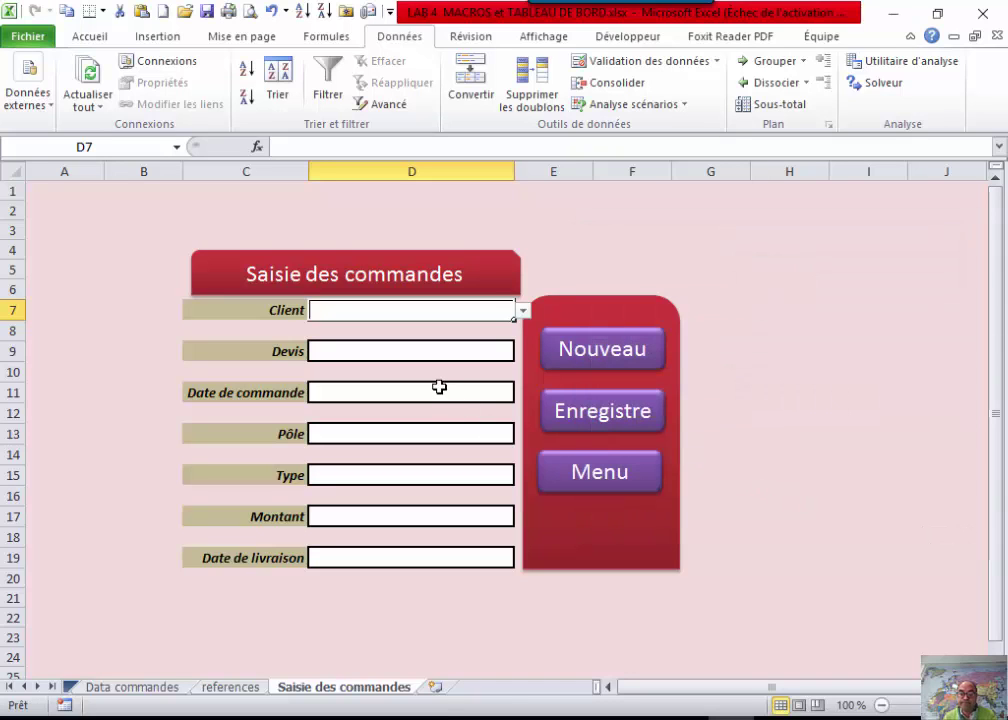
- Give the Pôle cell D13 a dropdown list sourced from the poles named range
click(379, 438)
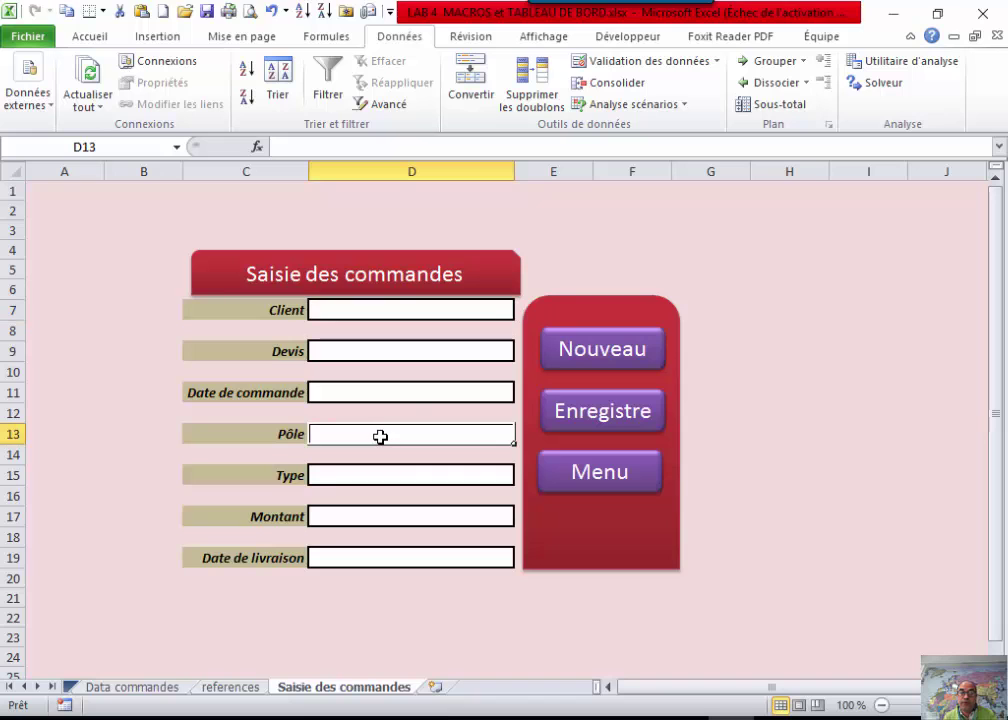
click(605, 62)
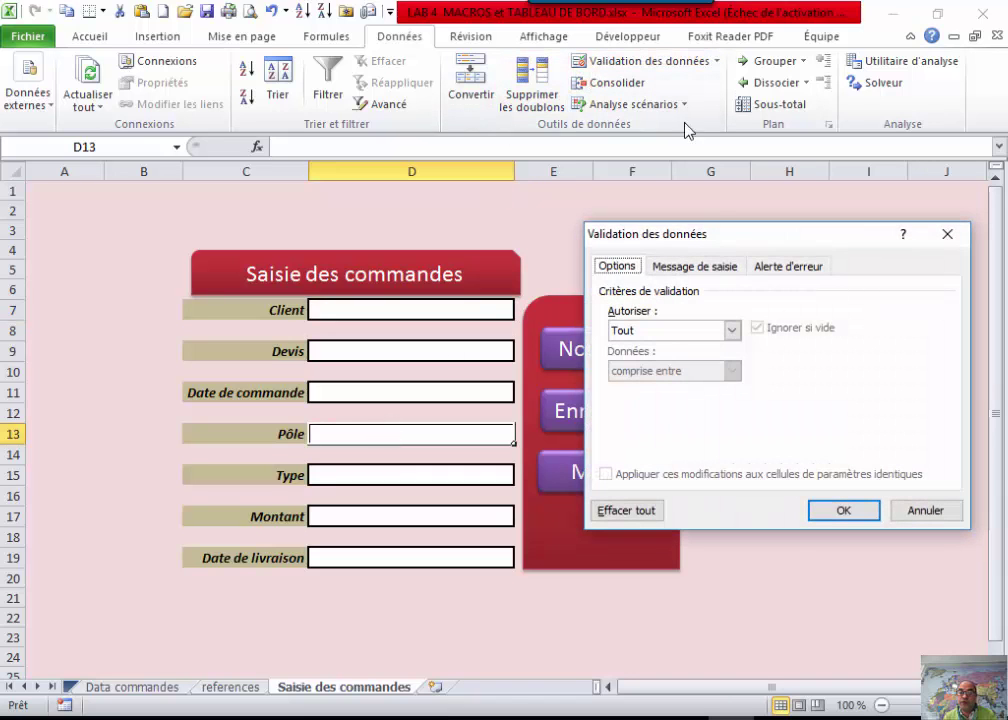
click(731, 330)
click(635, 385)
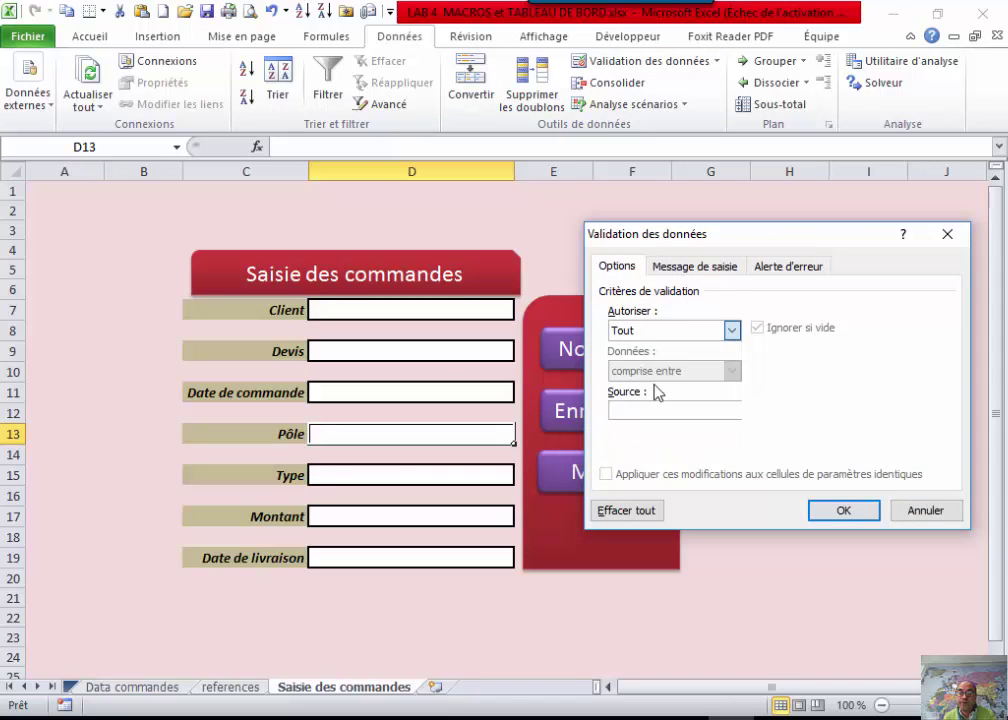
key(F3)
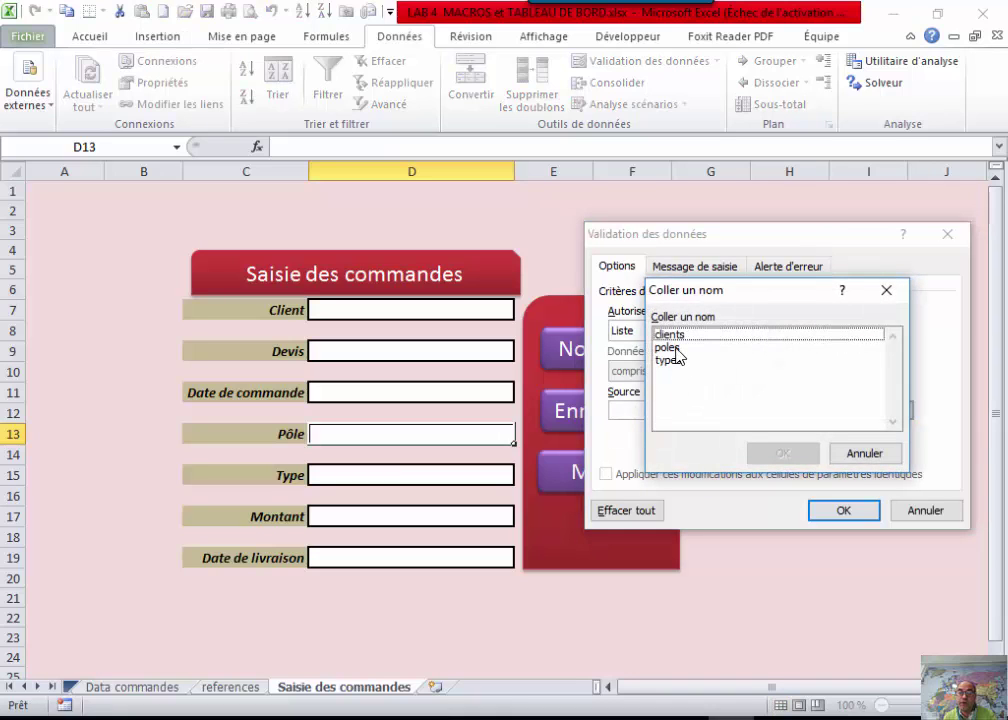
click(668, 347)
click(782, 453)
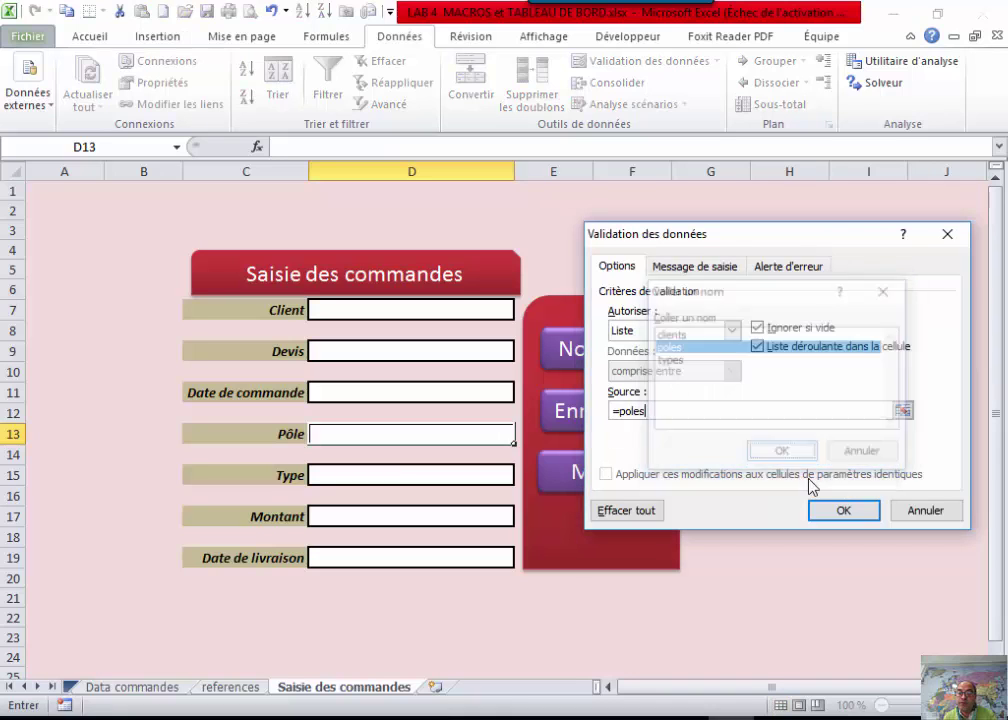
click(840, 512)
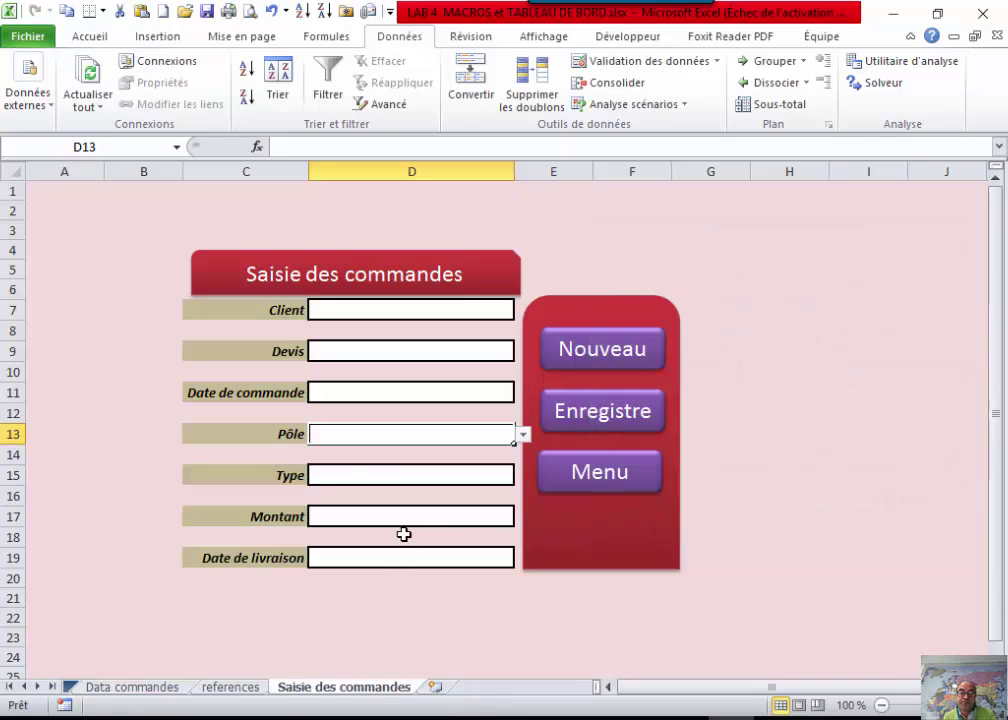
- Give the Type cell D15 a dropdown list sourced from the types named range
click(370, 476)
right_click(371, 476)
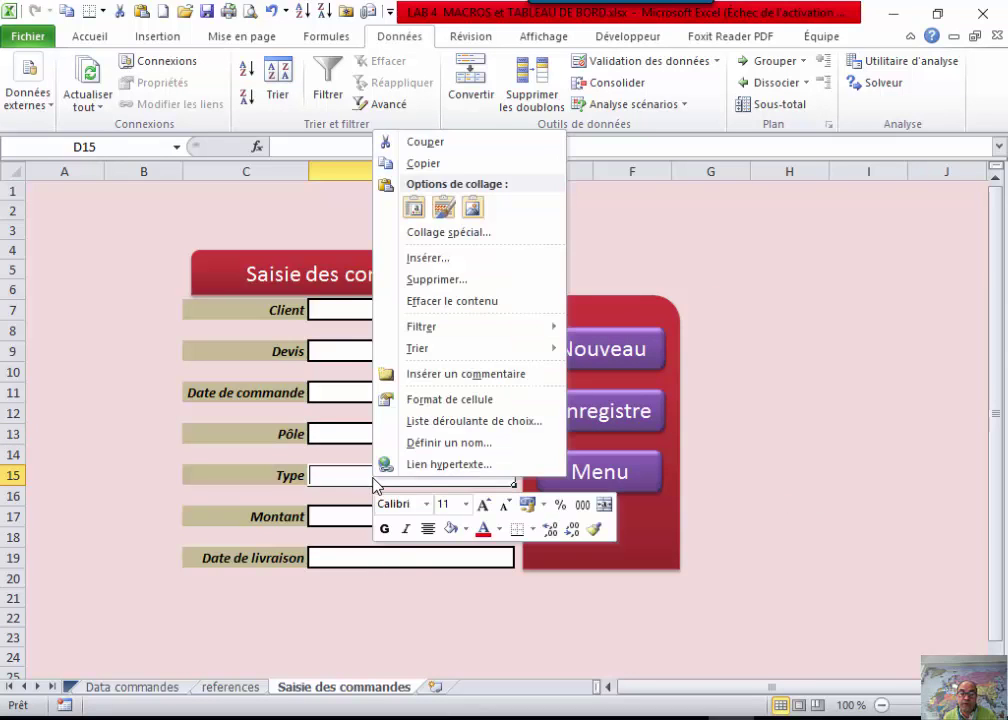
key(Escape)
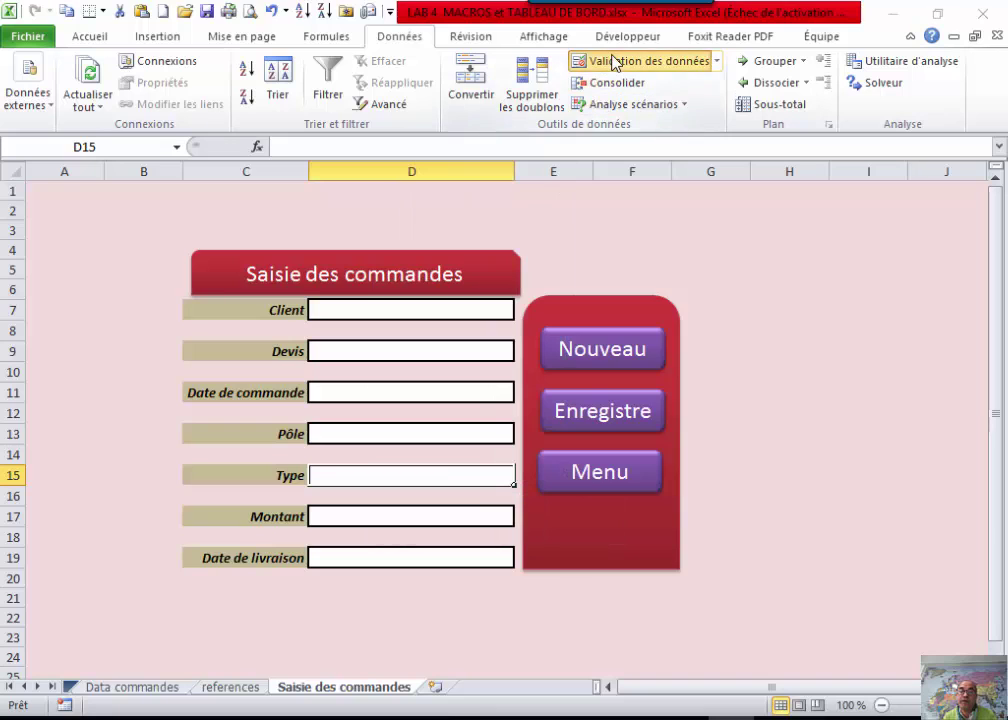
click(612, 61)
click(731, 330)
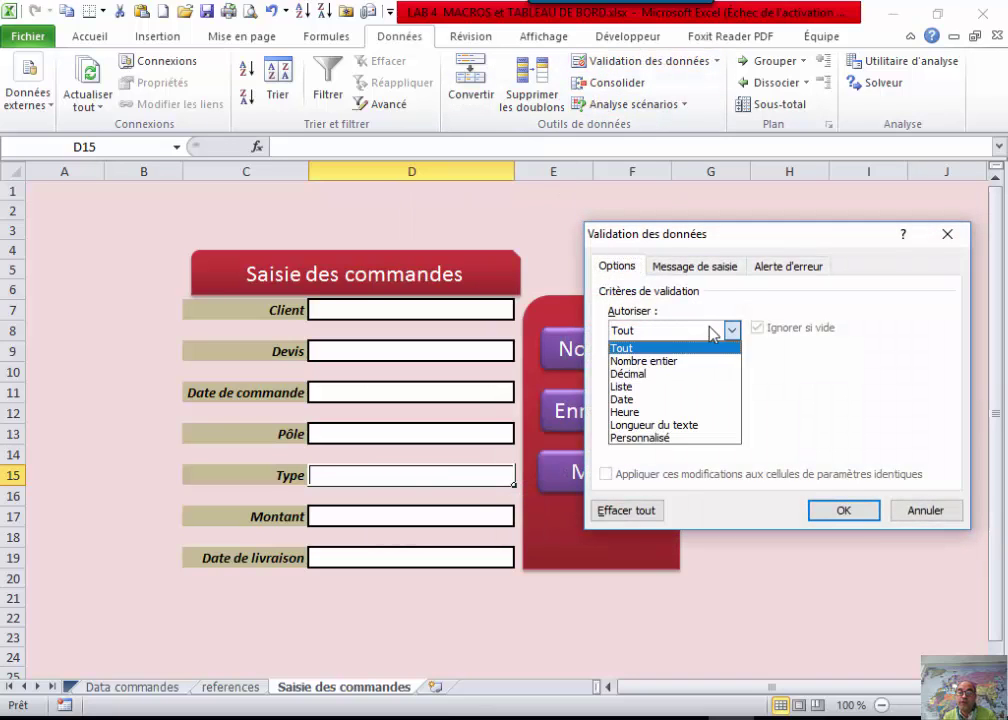
click(660, 386)
click(662, 411)
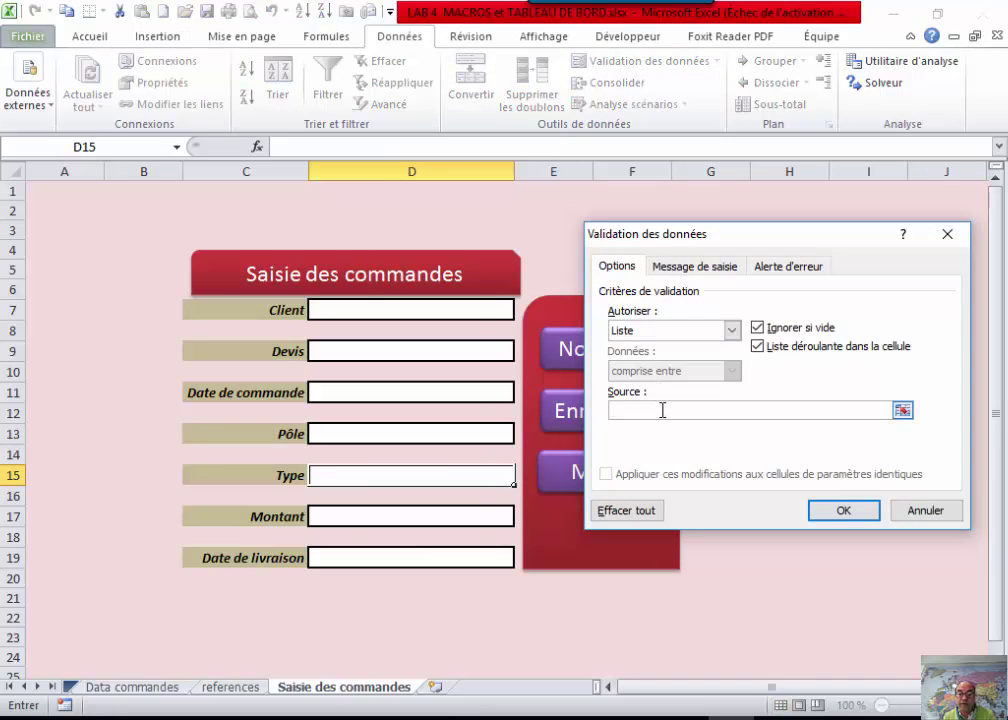
key(F3)
click(675, 360)
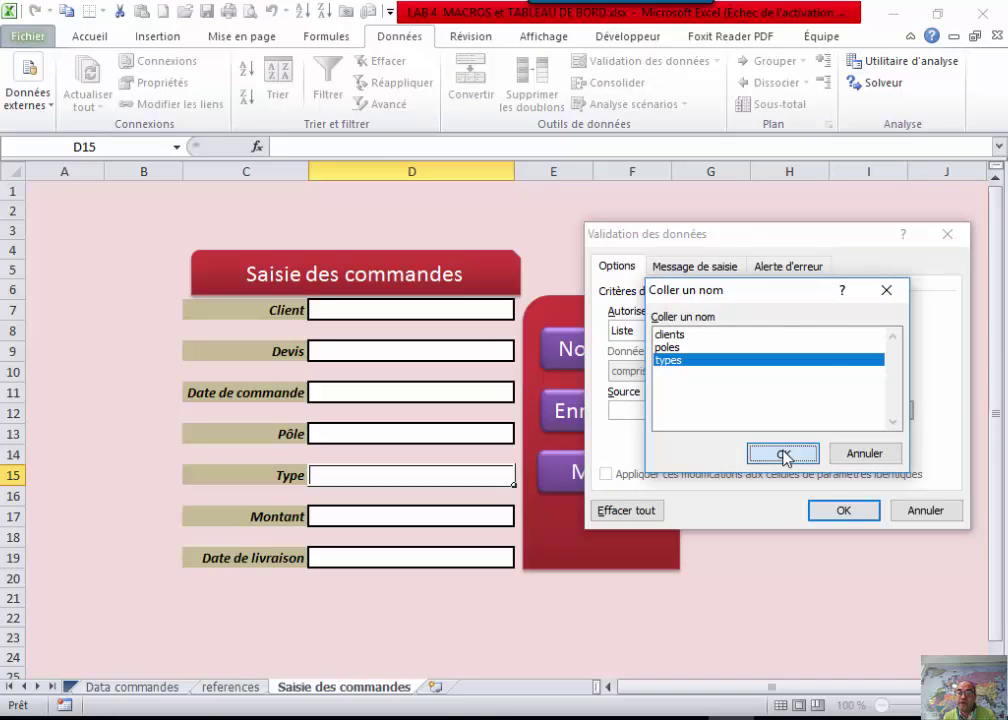
click(785, 455)
click(836, 513)
click(811, 481)
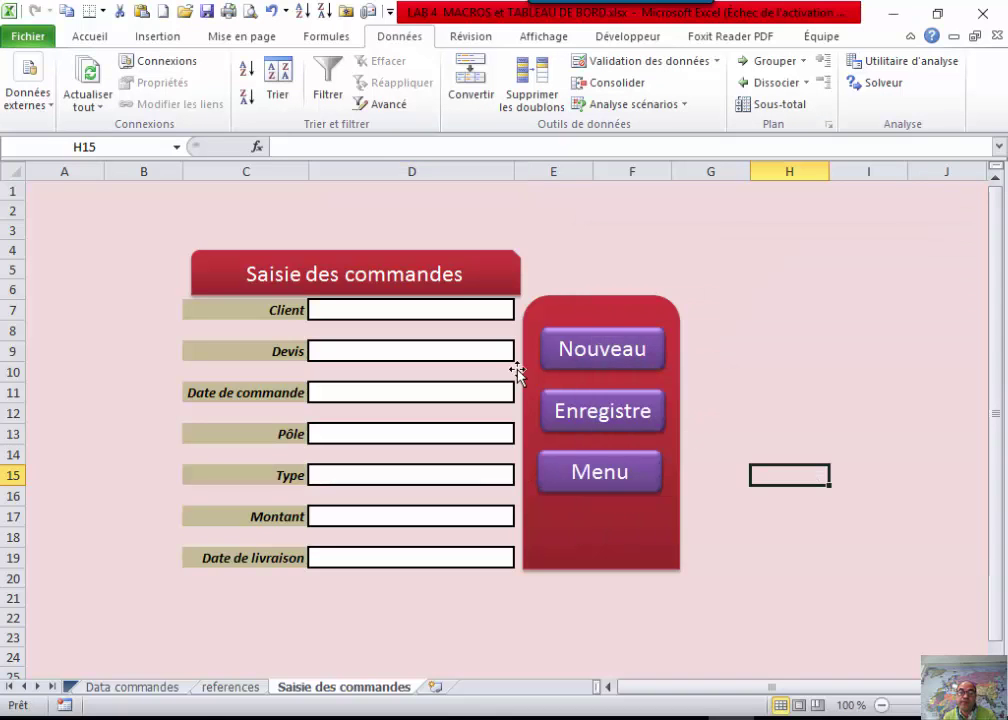
click(492, 305)
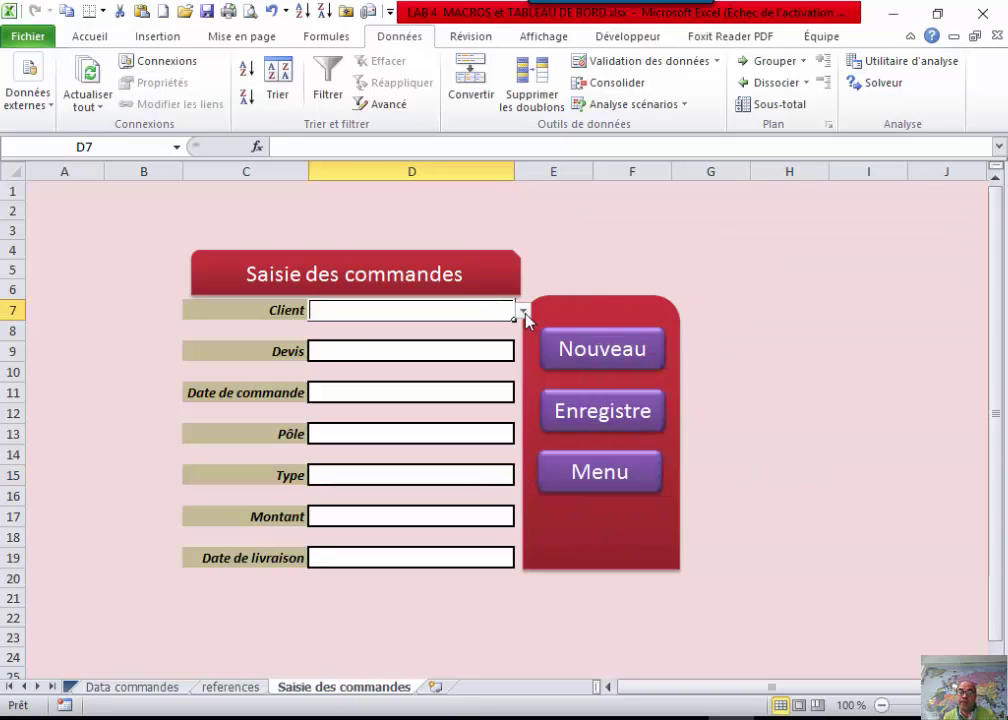
click(522, 311)
click(522, 311)
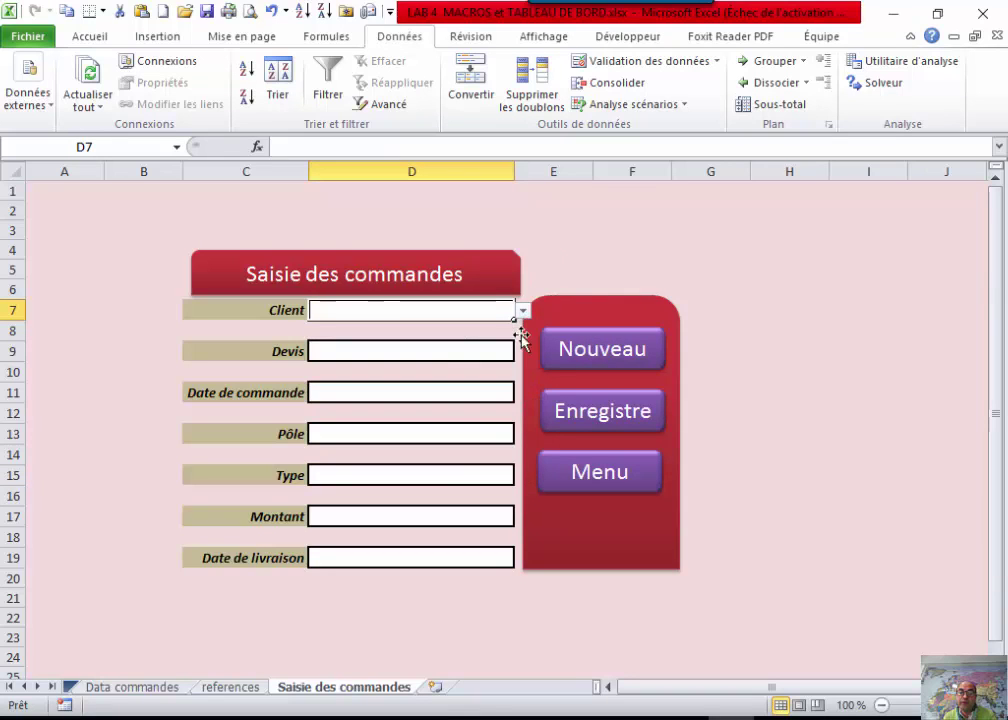
click(461, 434)
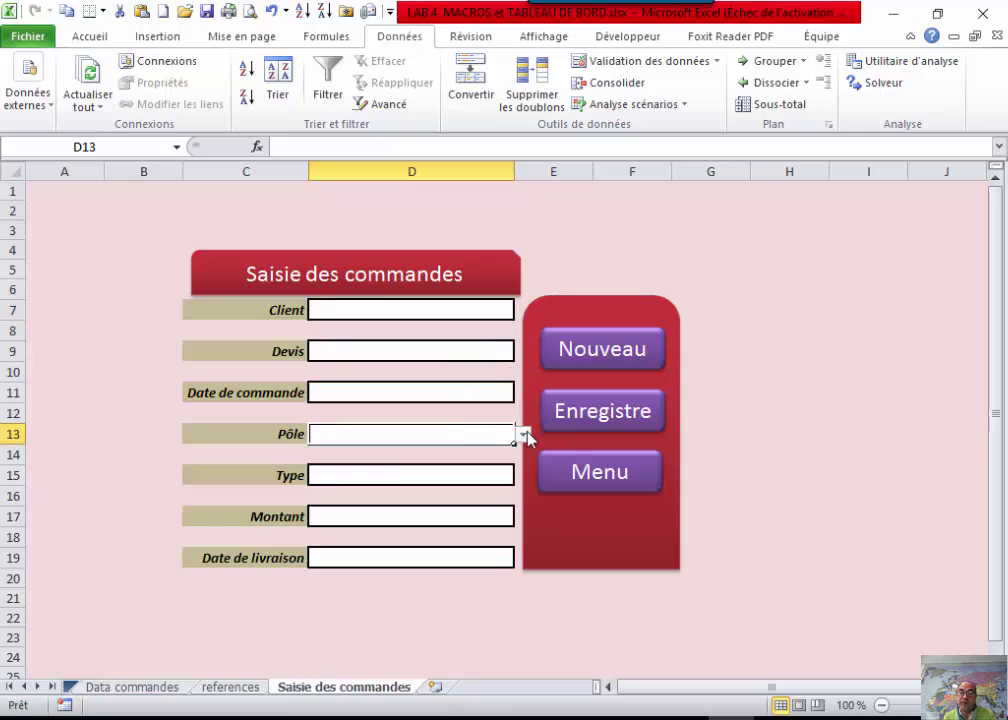
click(523, 434)
key(Escape)
click(452, 475)
click(522, 476)
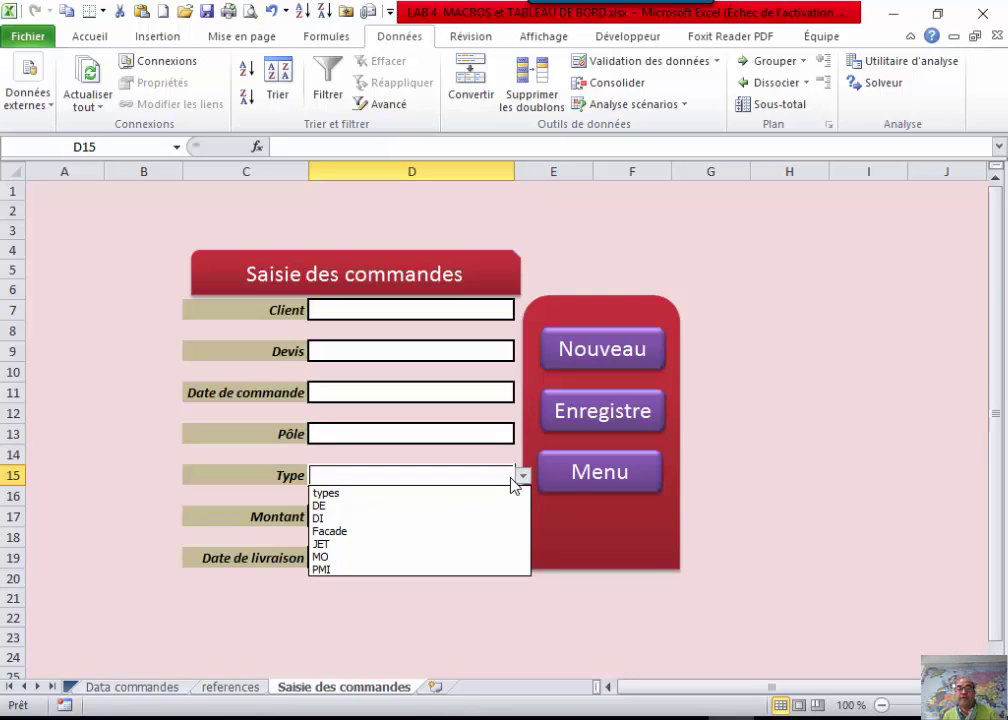
key(Escape)
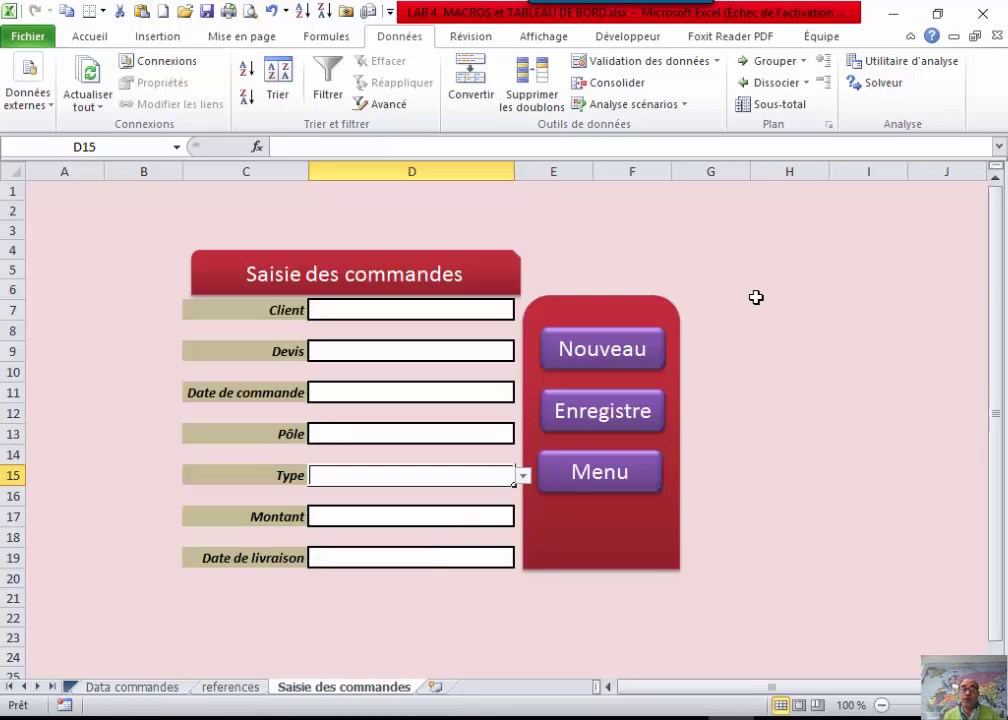
click(790, 288)
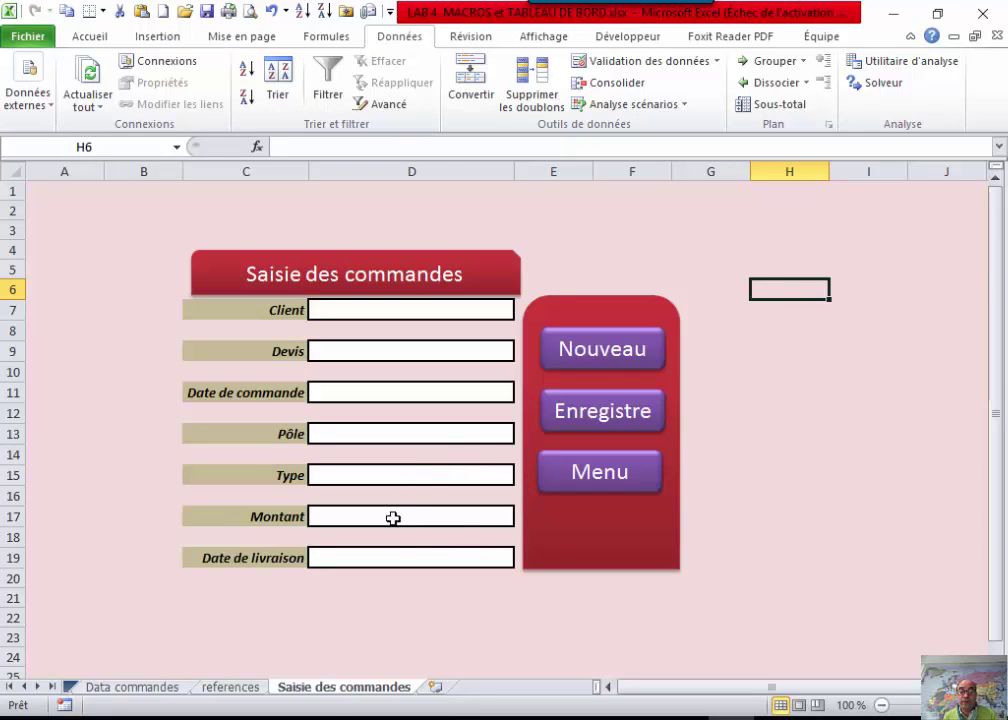
click(348, 558)
click(378, 393)
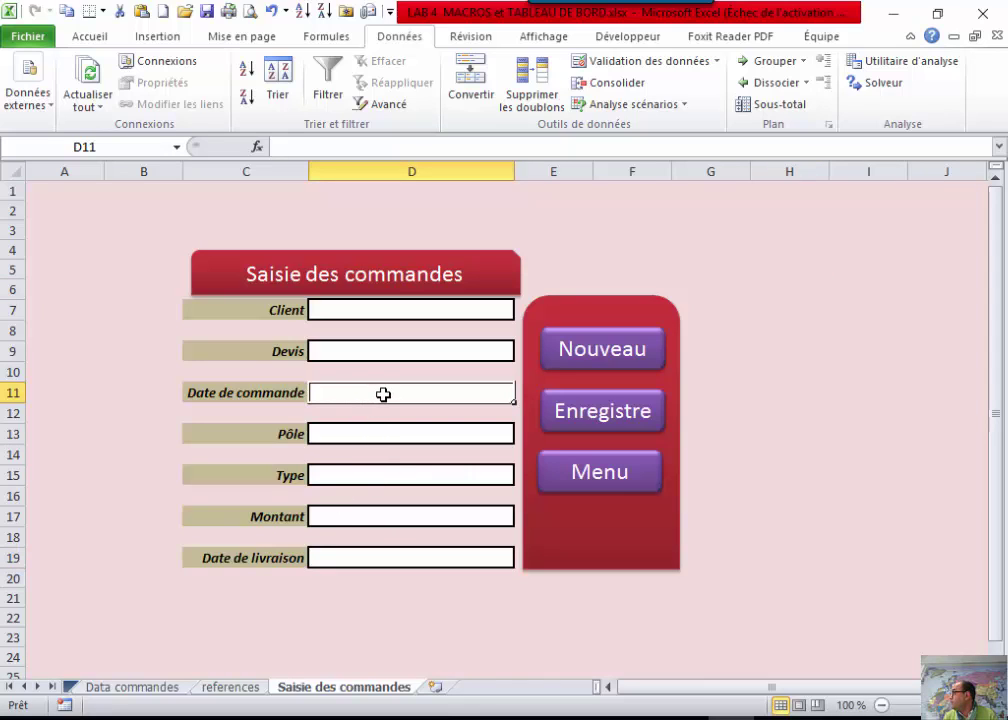
click(397, 557)
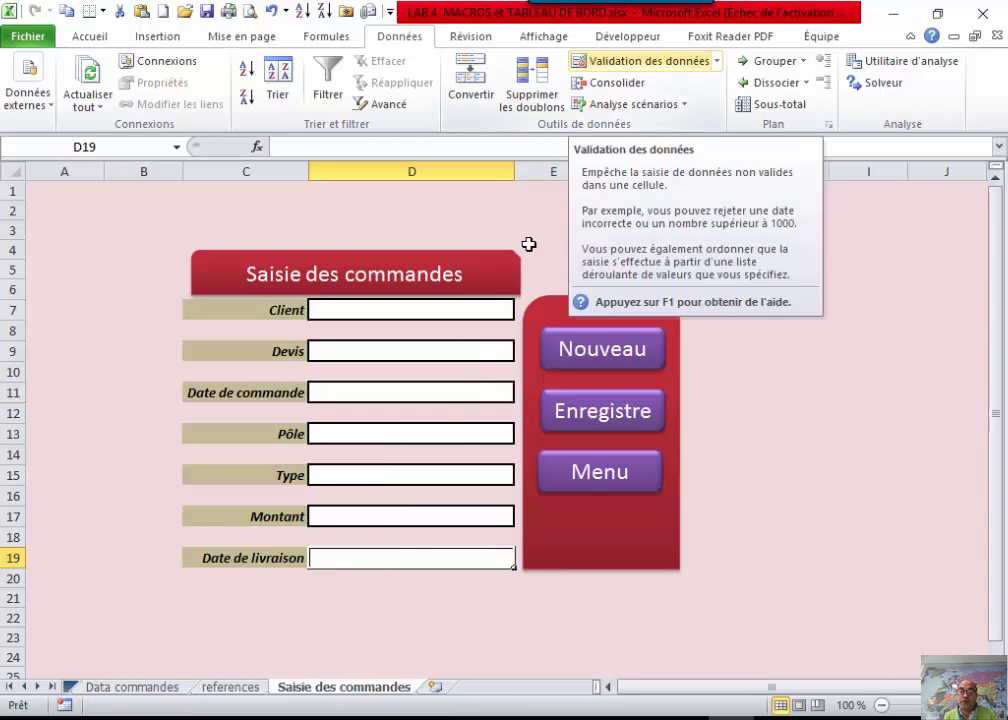
click(362, 655)
click(382, 557)
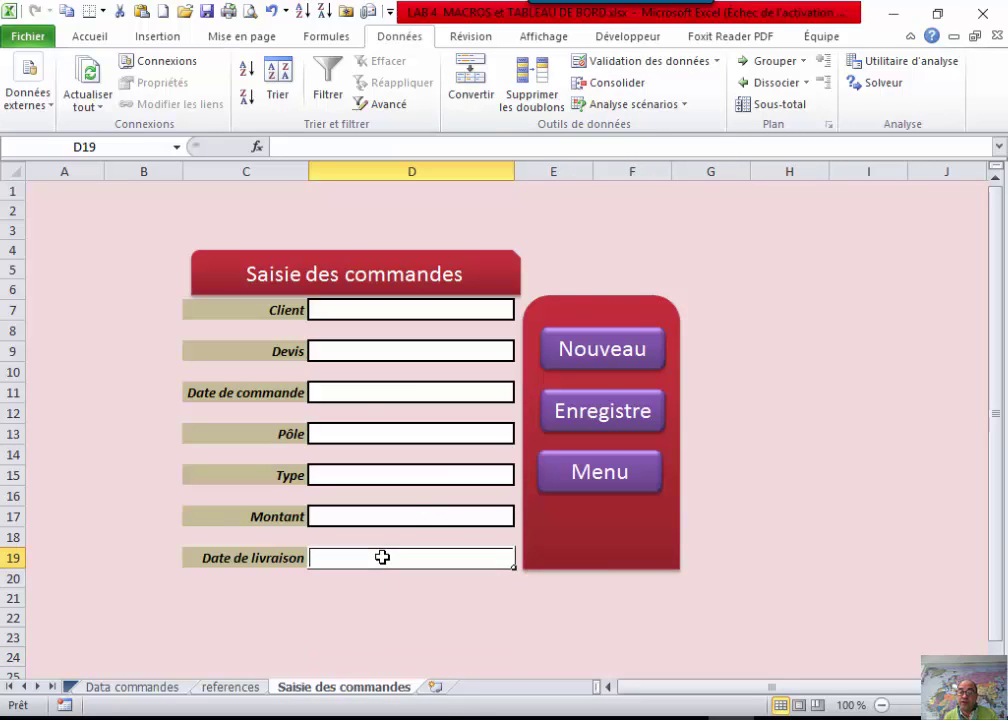
click(364, 394)
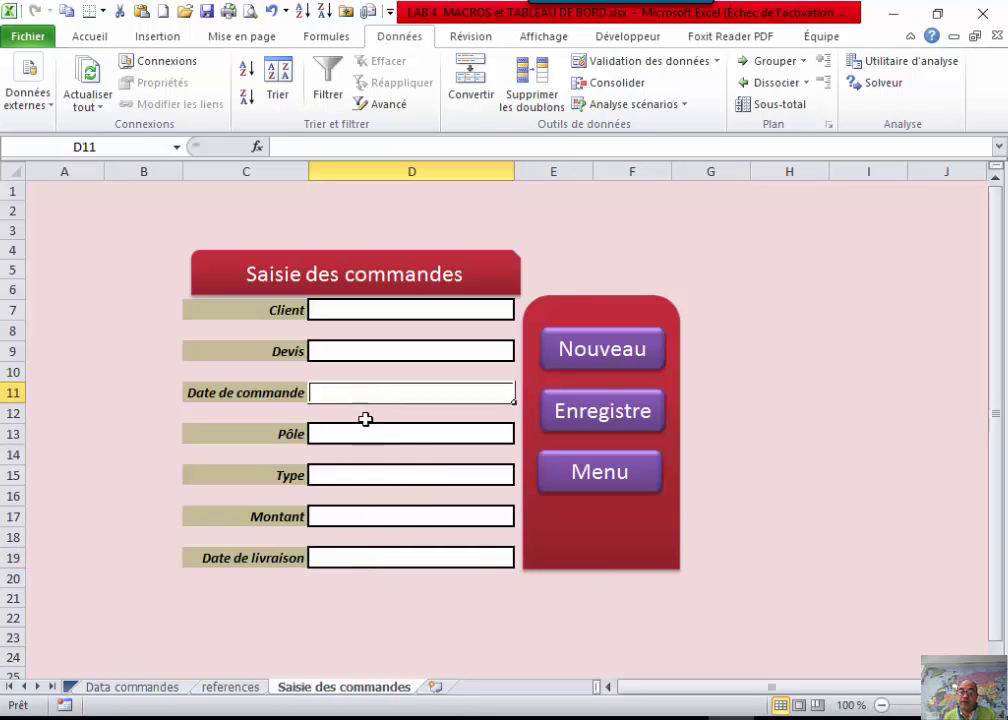
click(370, 561)
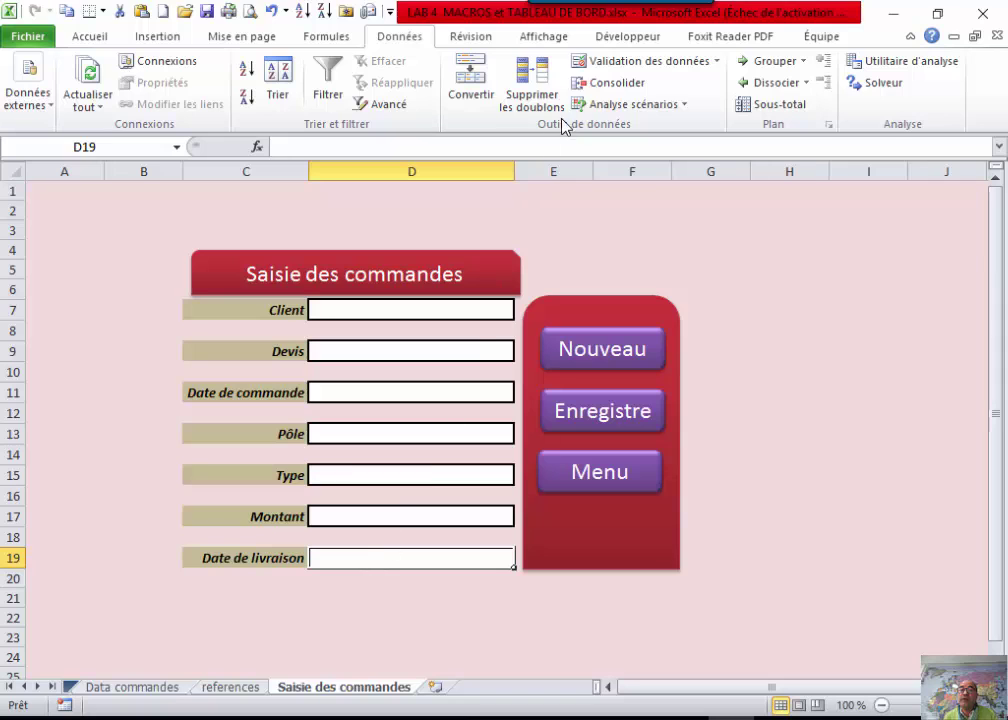
- Allow only dates greater than or equal to =$D$11 in the Date de livraison cell D19
click(632, 61)
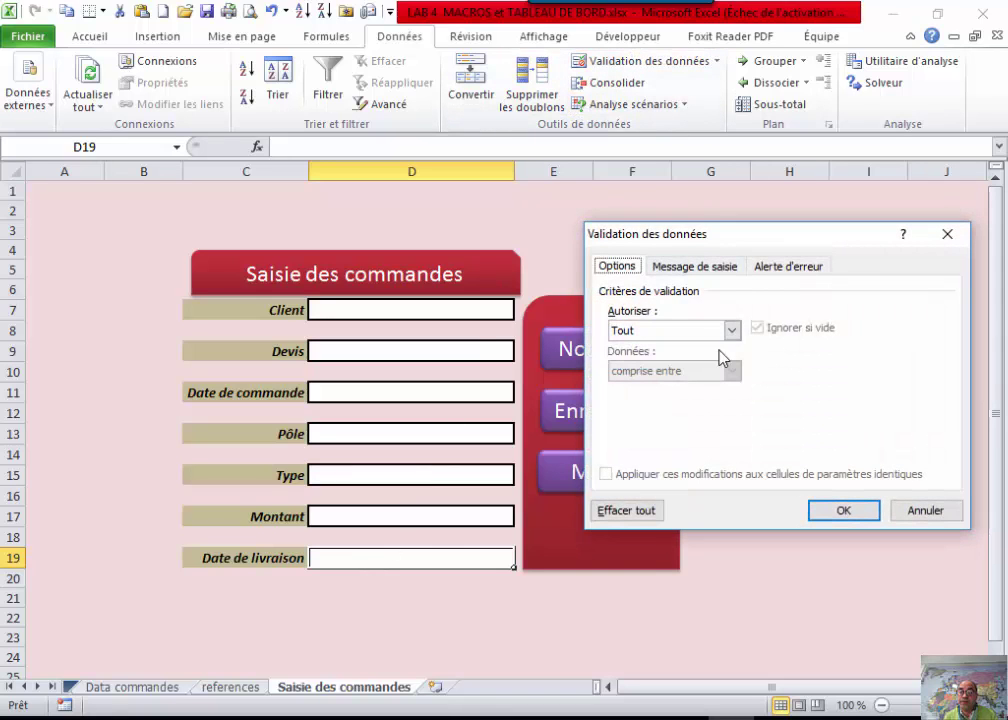
click(732, 333)
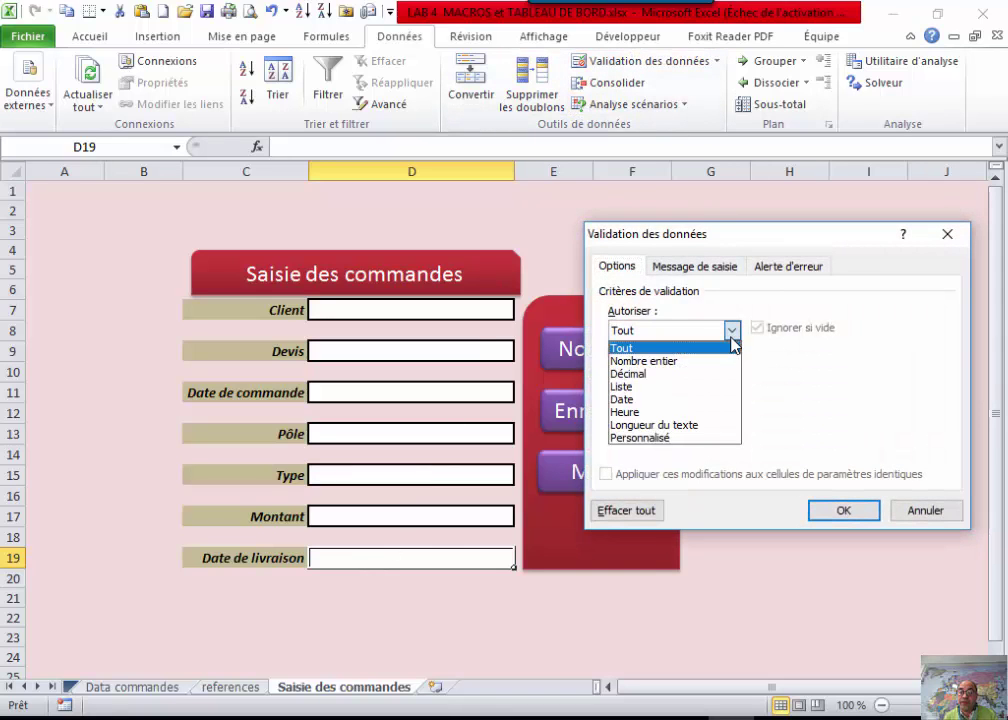
click(636, 399)
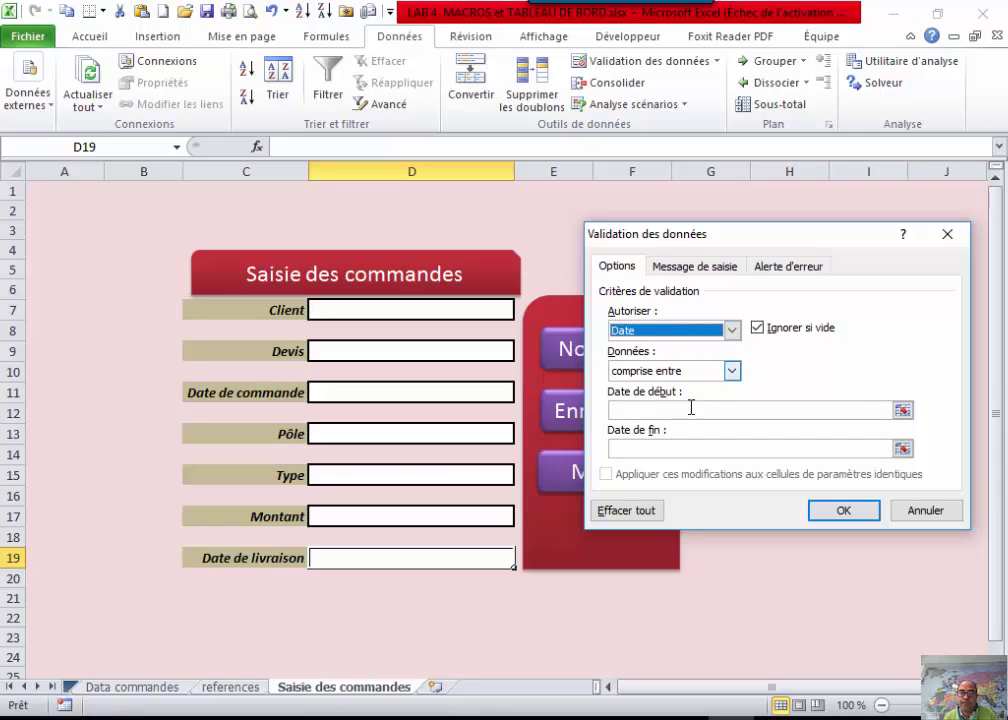
click(732, 331)
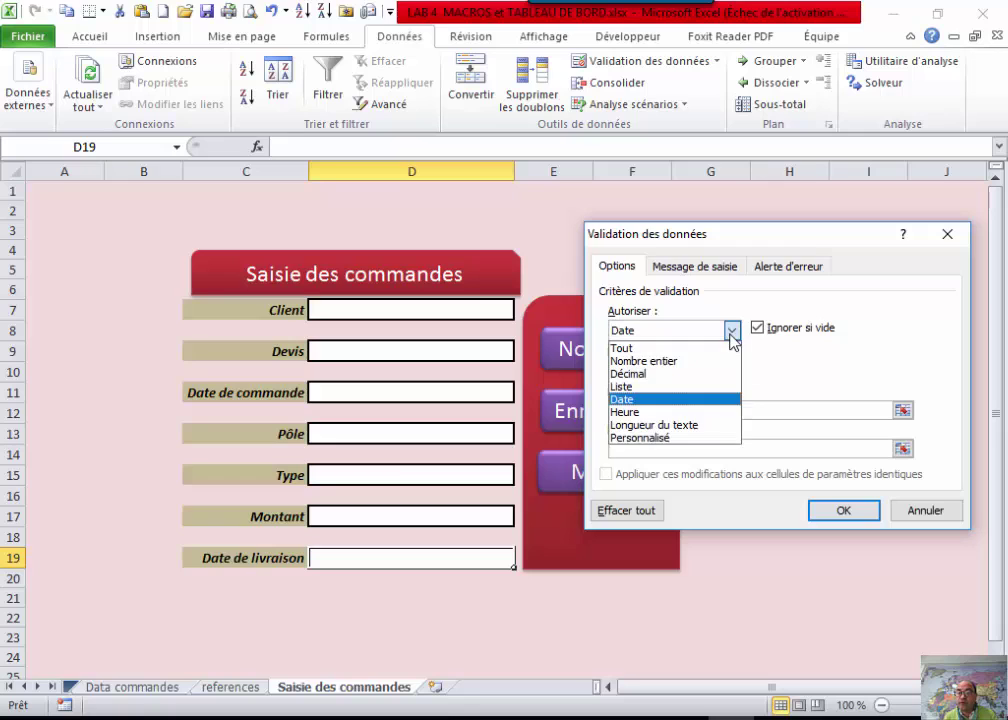
click(670, 399)
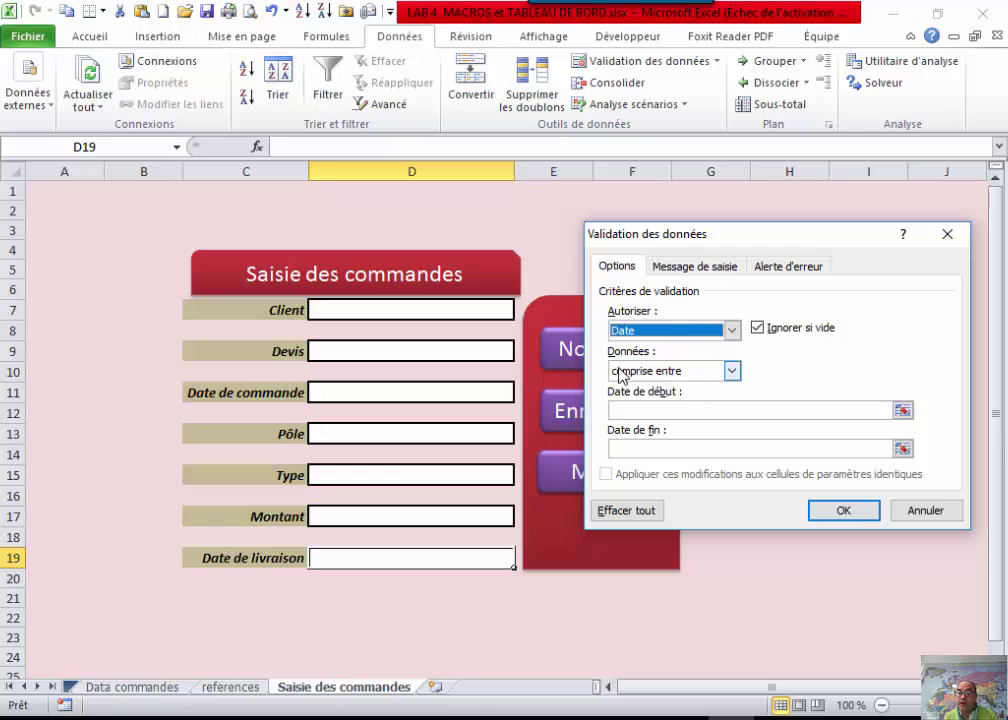
click(733, 372)
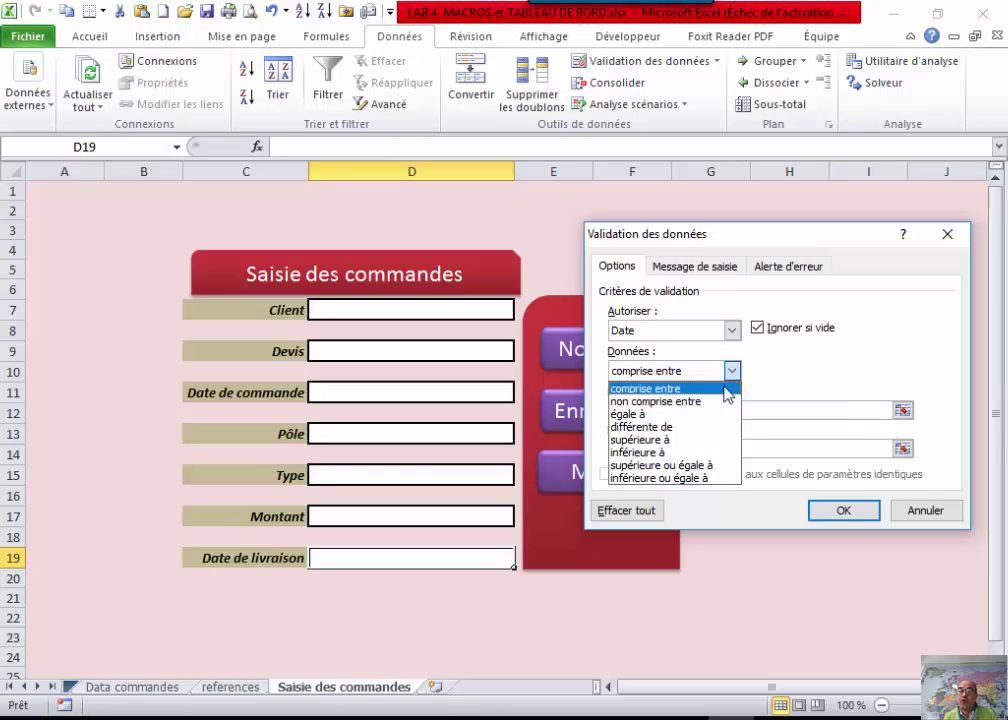
click(707, 466)
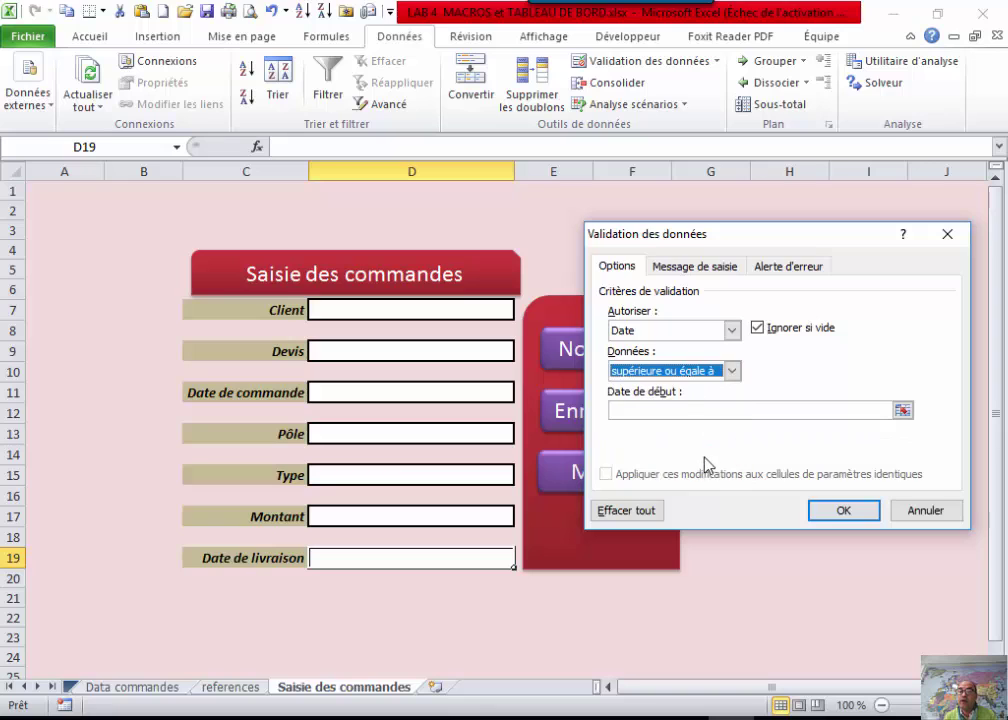
click(684, 406)
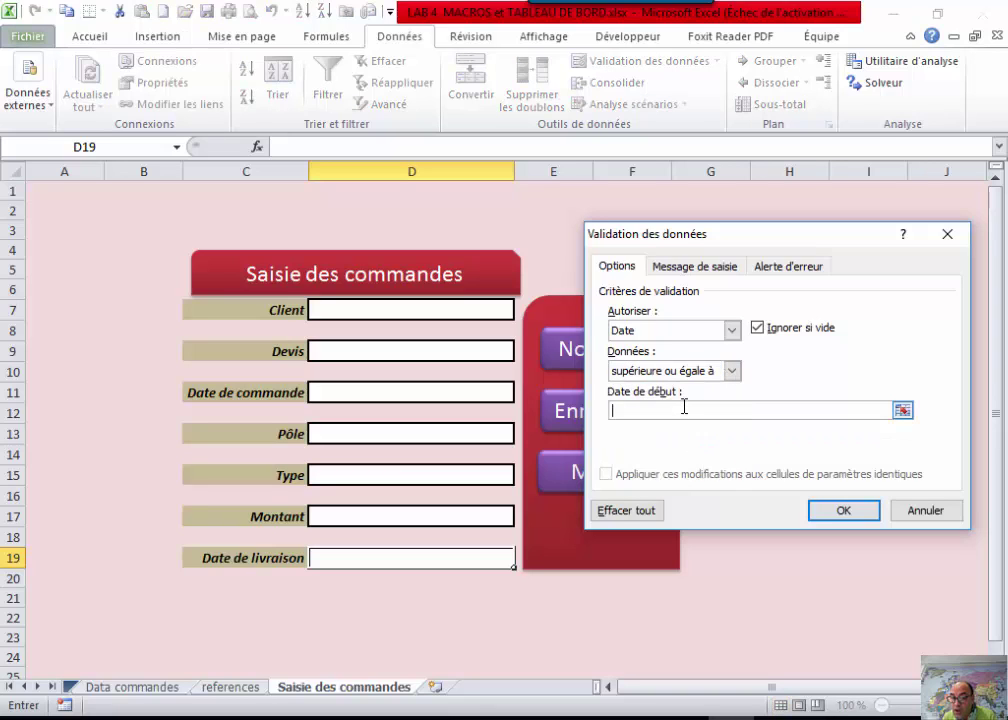
click(450, 393)
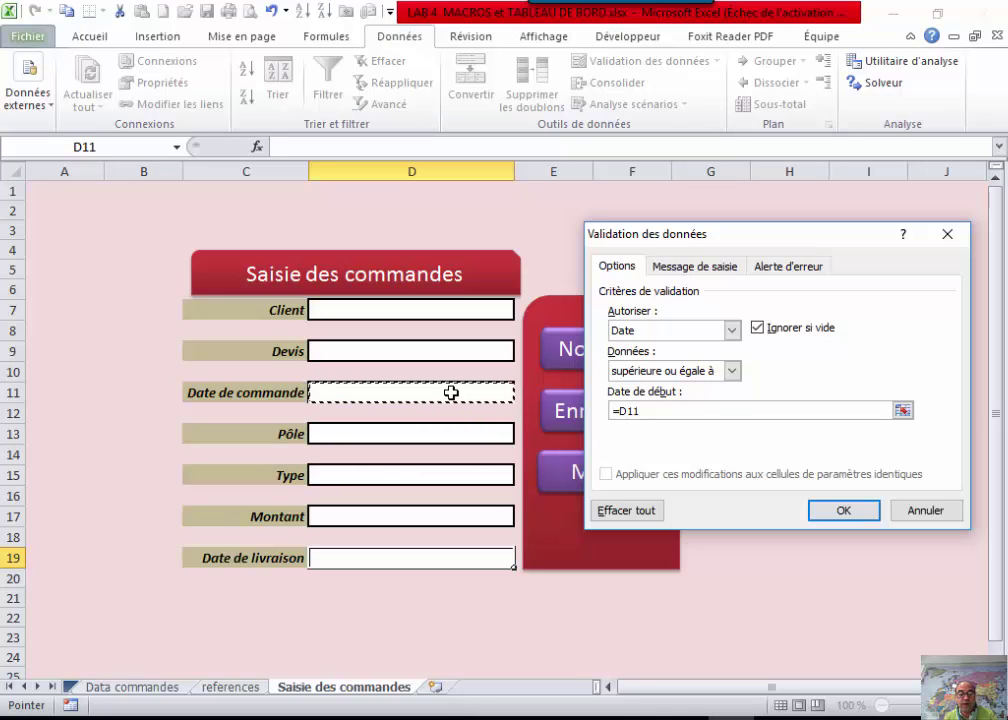
key(F4)
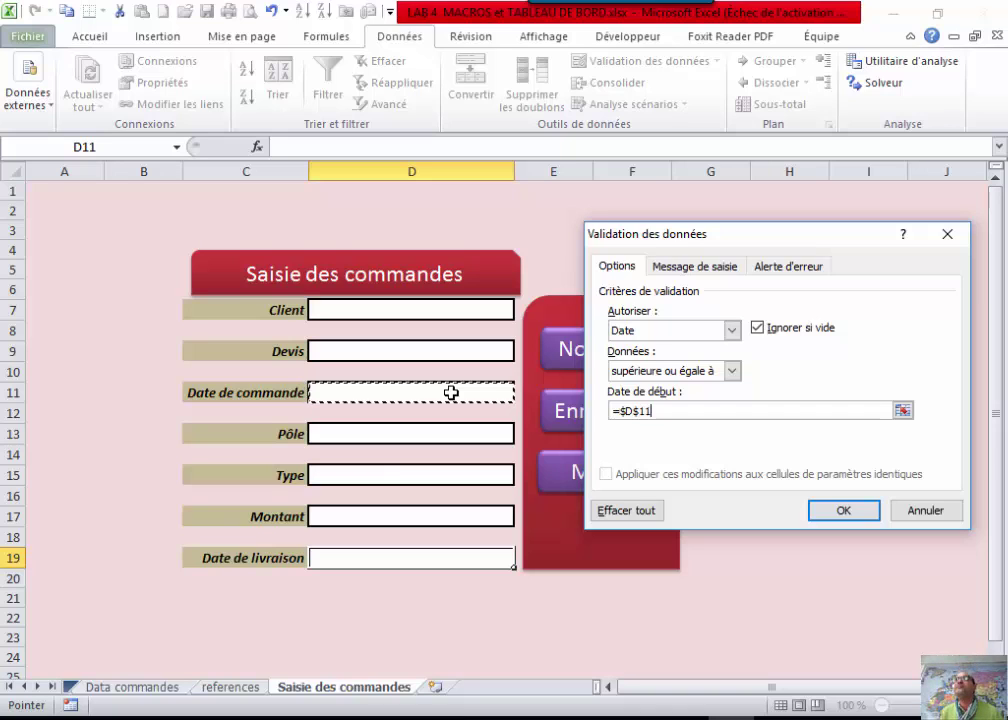
click(851, 516)
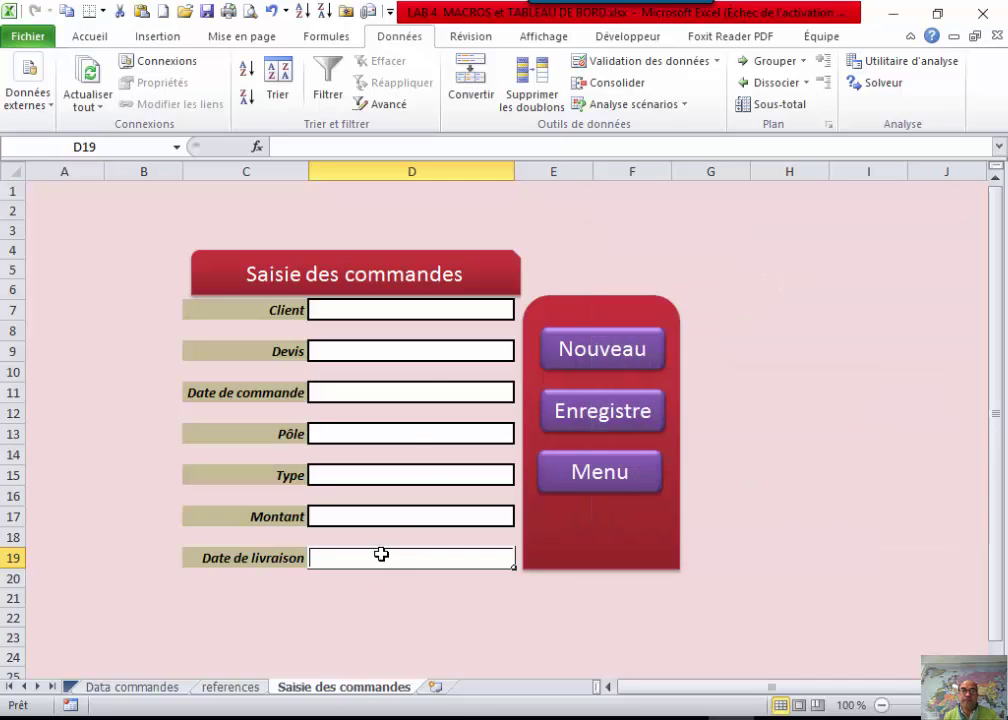
- Add a Stop error alert titled 'Erreur': 'La date le livraison doit être >= à la date de commande'
click(621, 61)
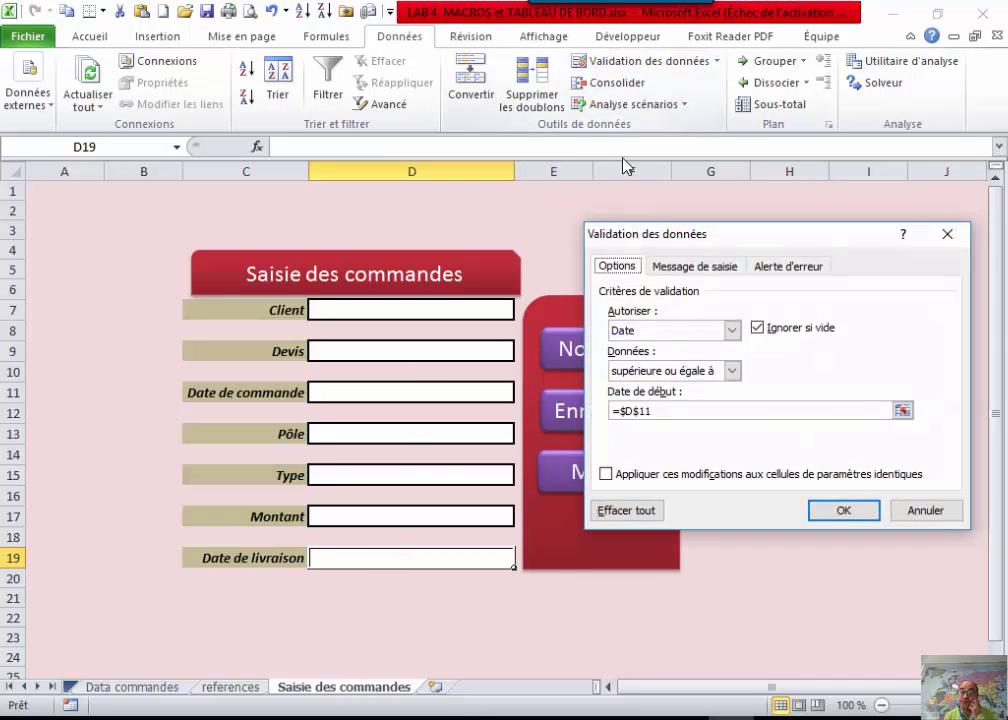
click(717, 268)
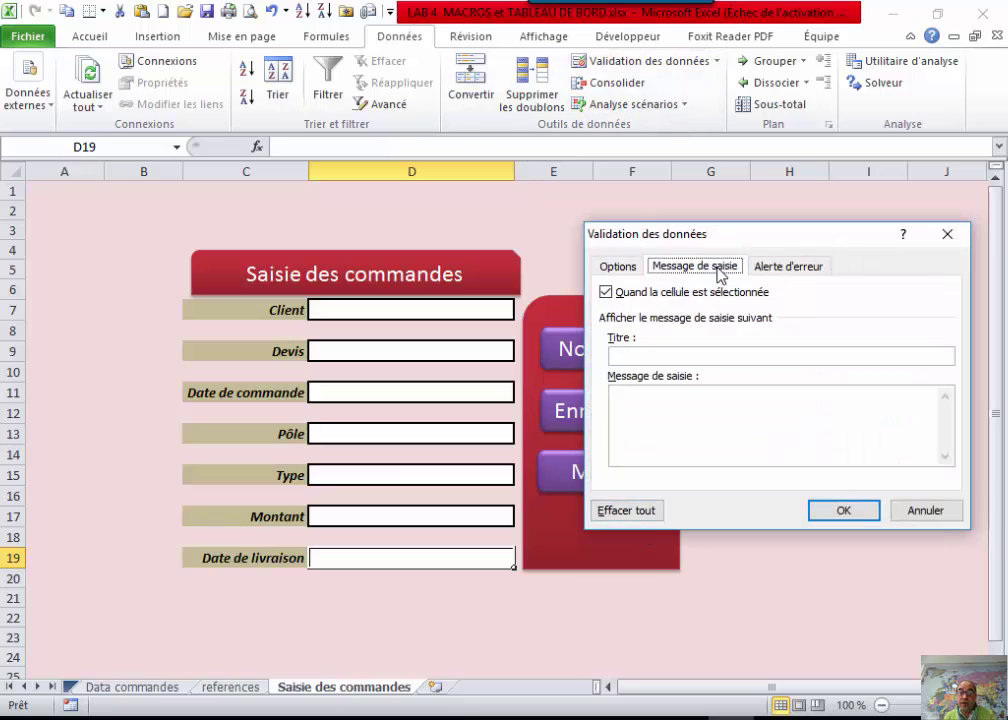
click(690, 358)
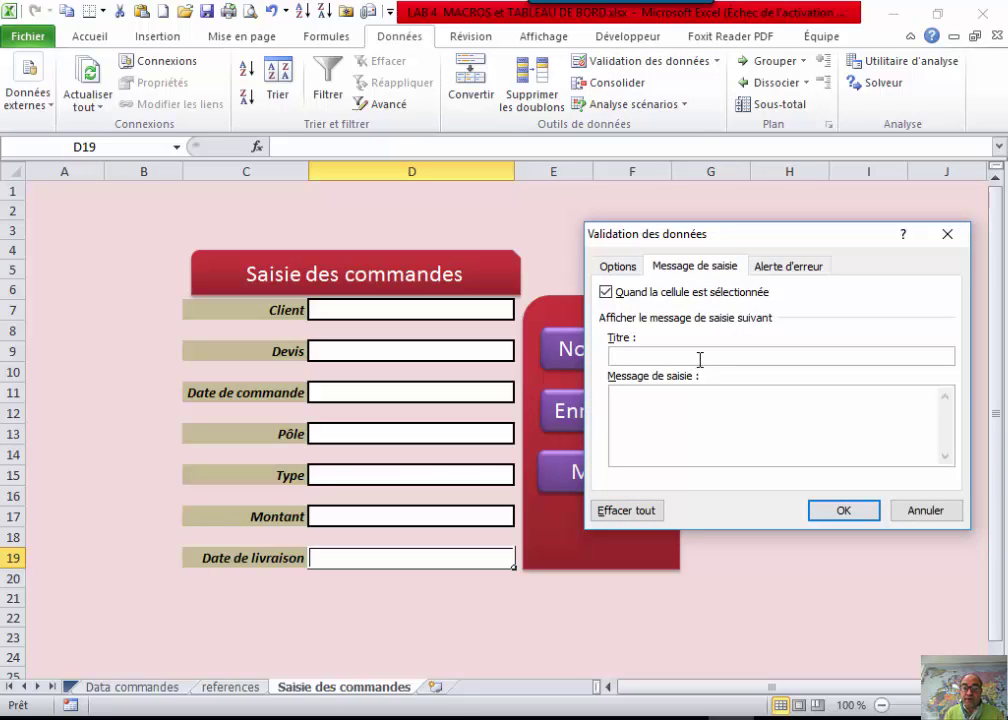
click(788, 266)
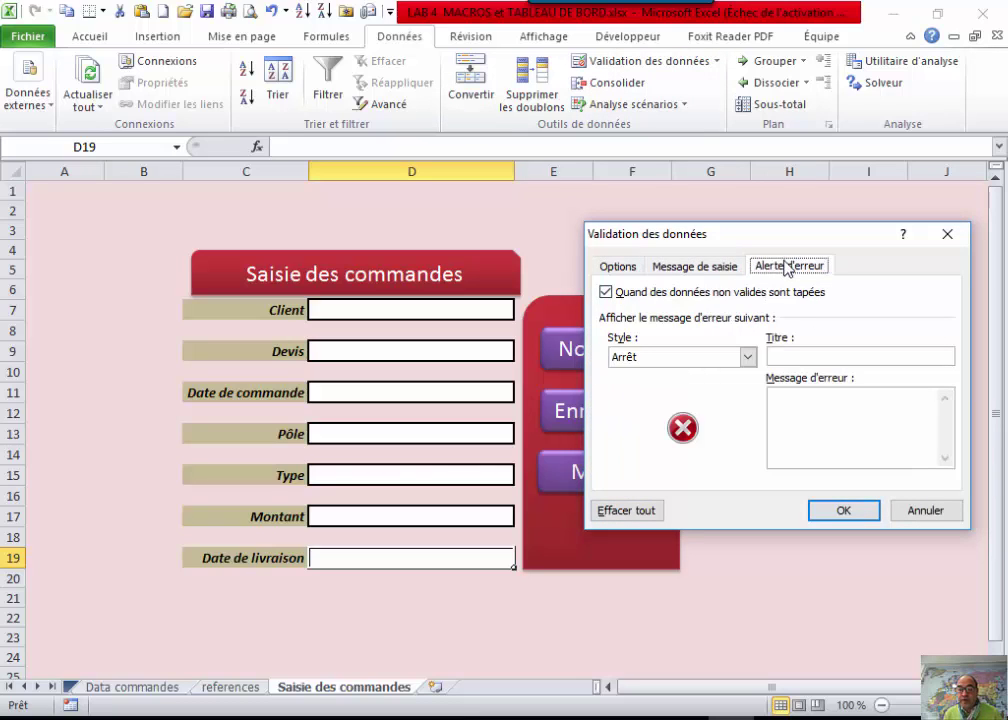
click(800, 357)
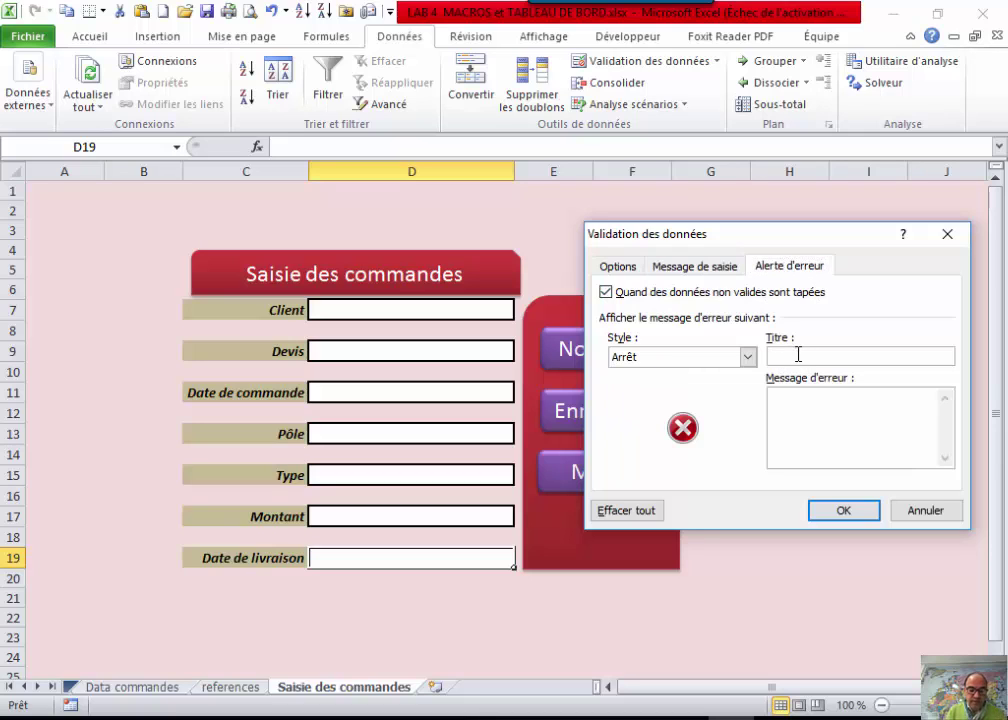
text(Erreur)
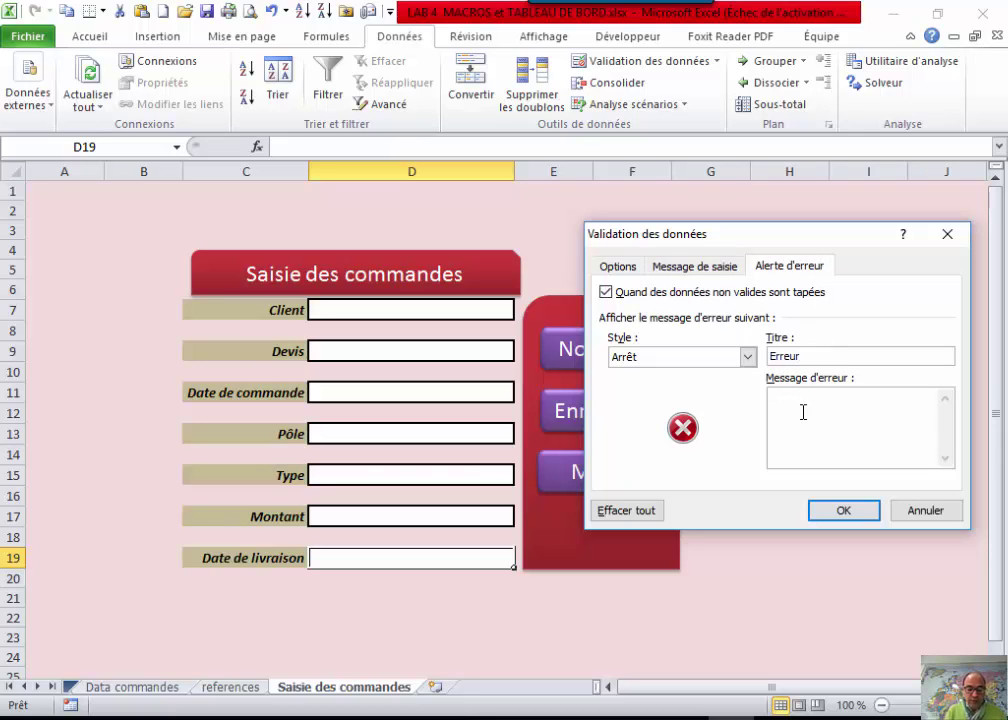
text( date le livrais)
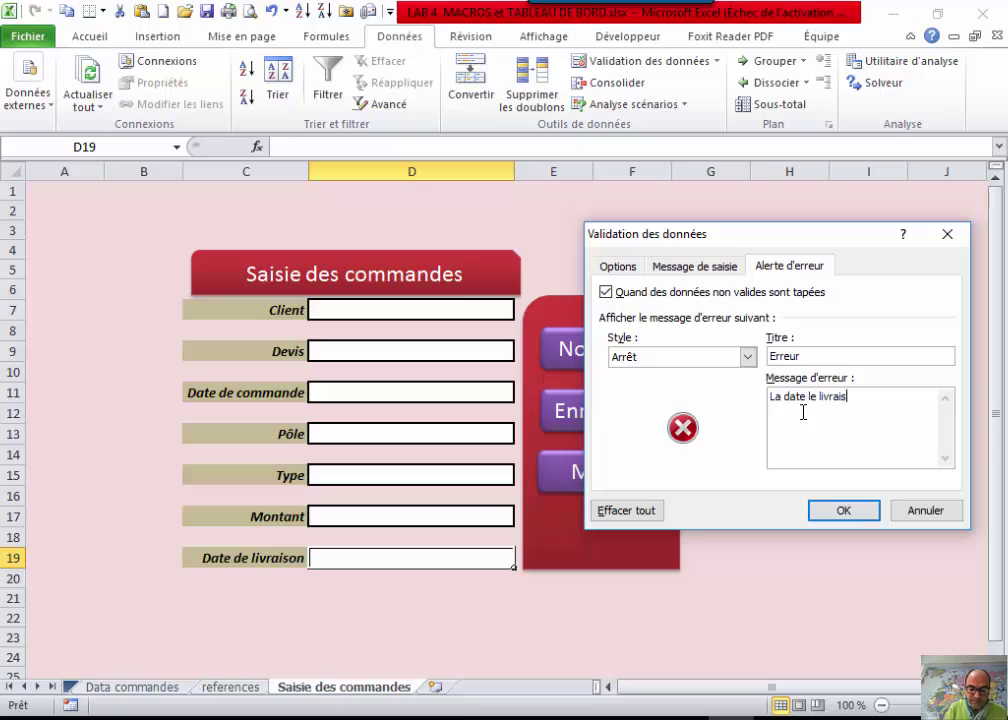
text(on doit)
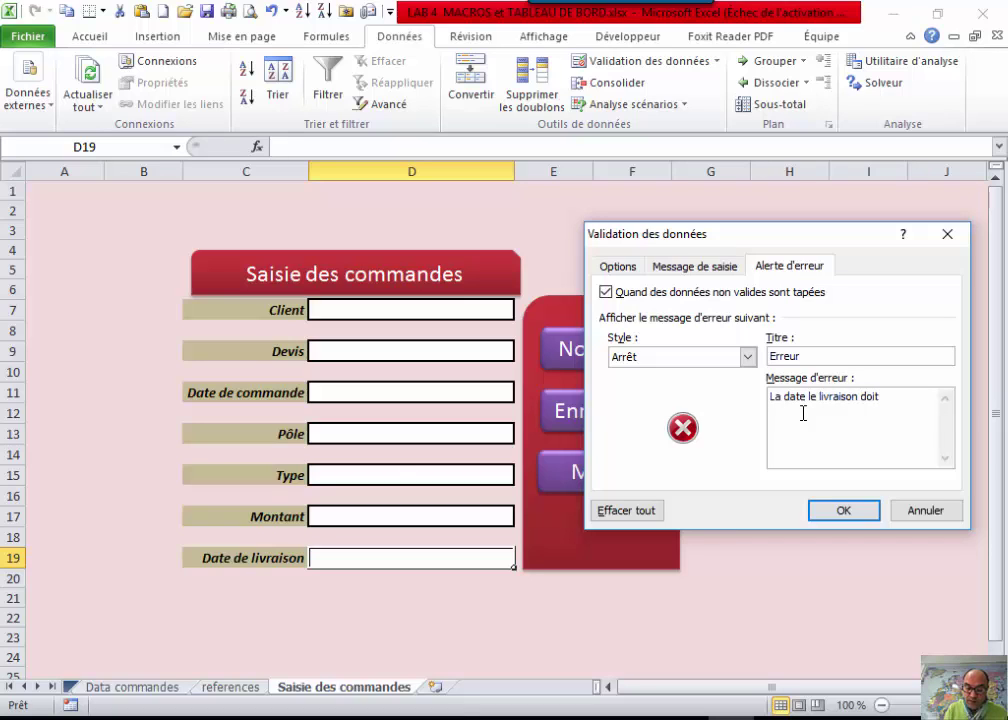
text( être >=)
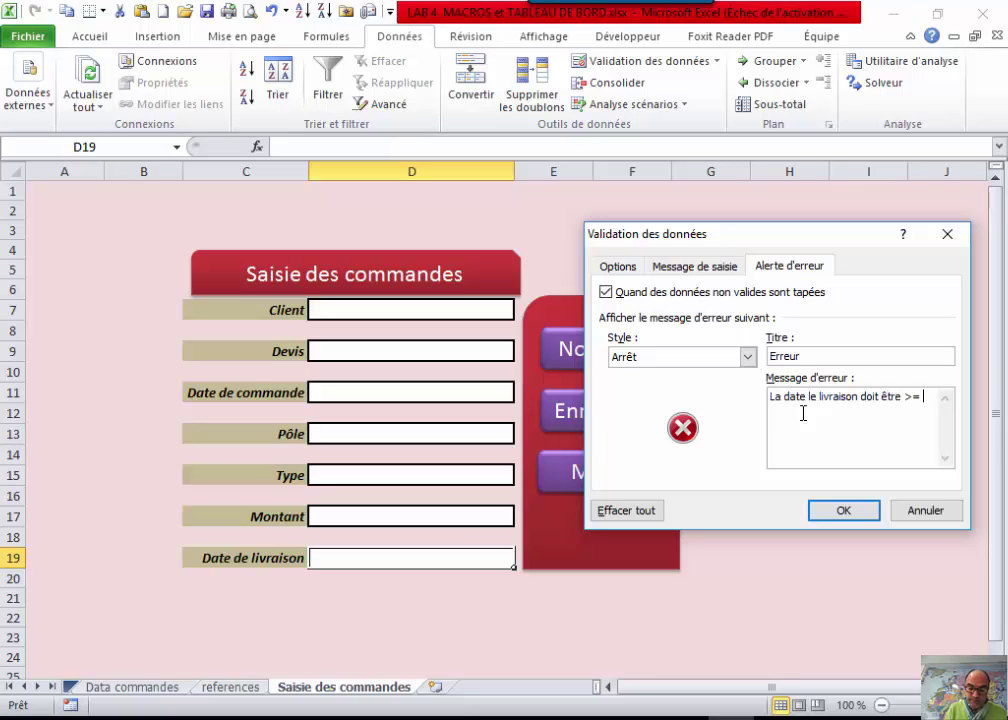
text(à la date de c)
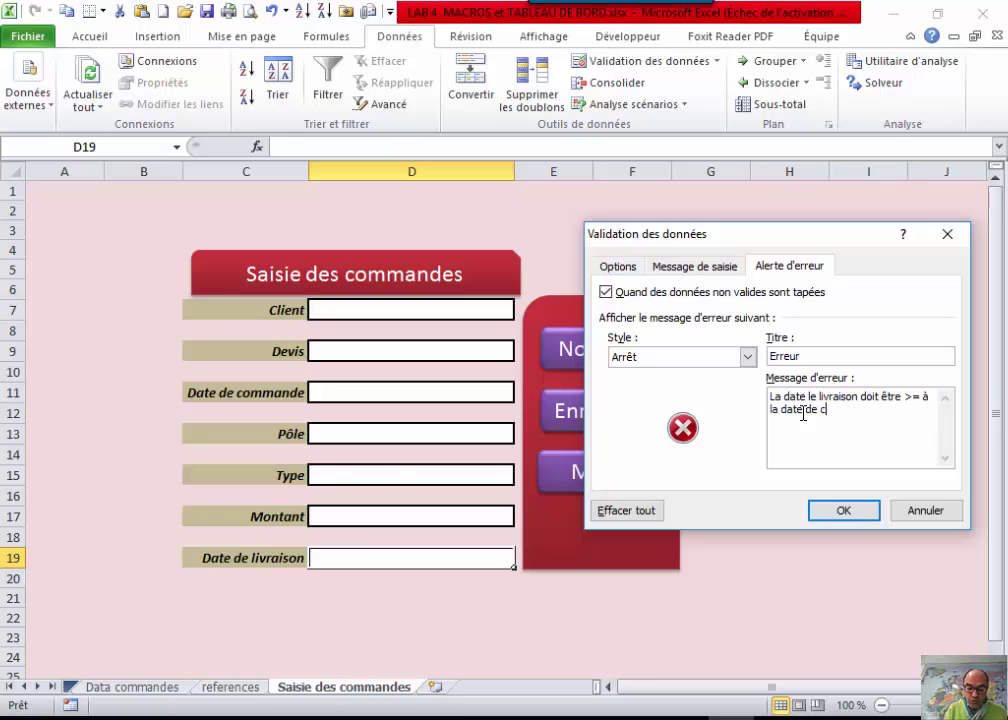
text(mande)
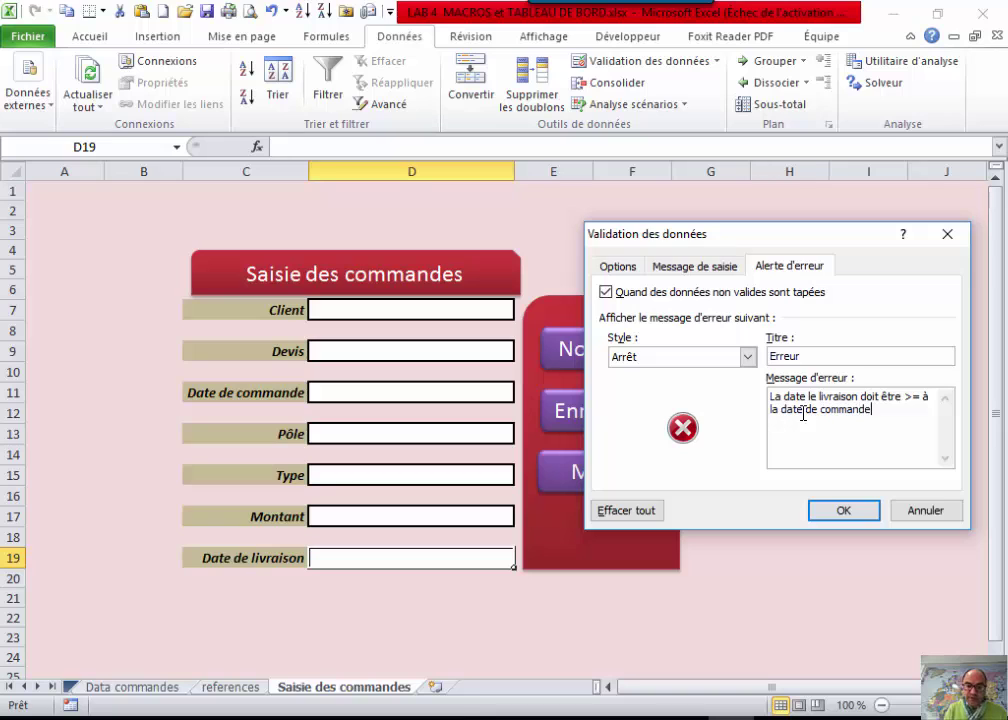
click(843, 505)
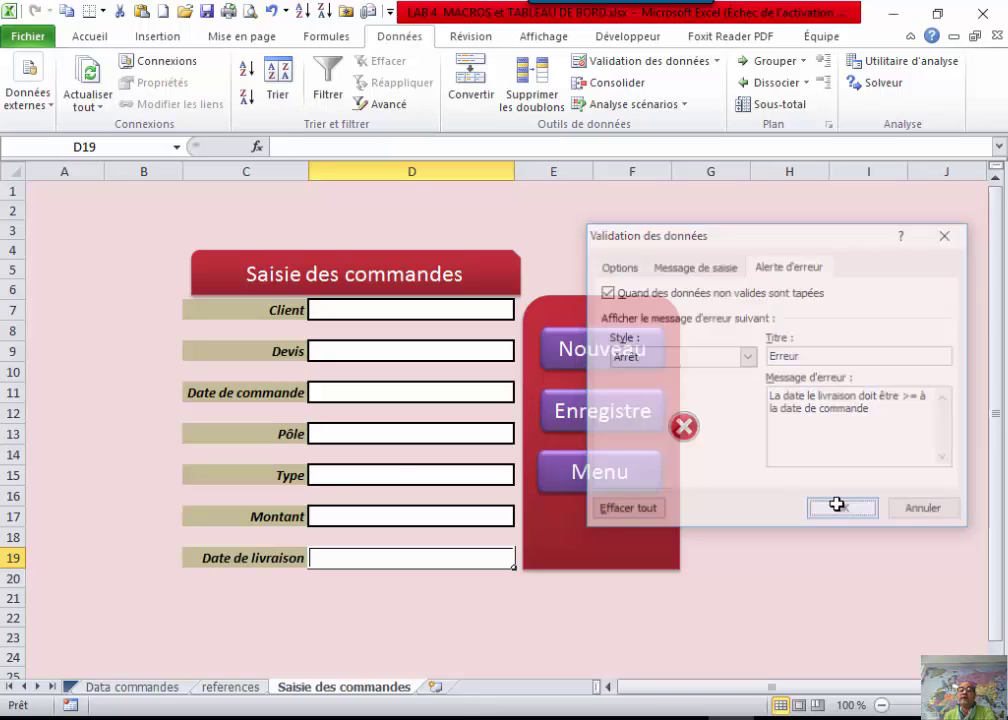
click(785, 393)
- Enter 07/01/2017 as the order date in D11
click(360, 399)
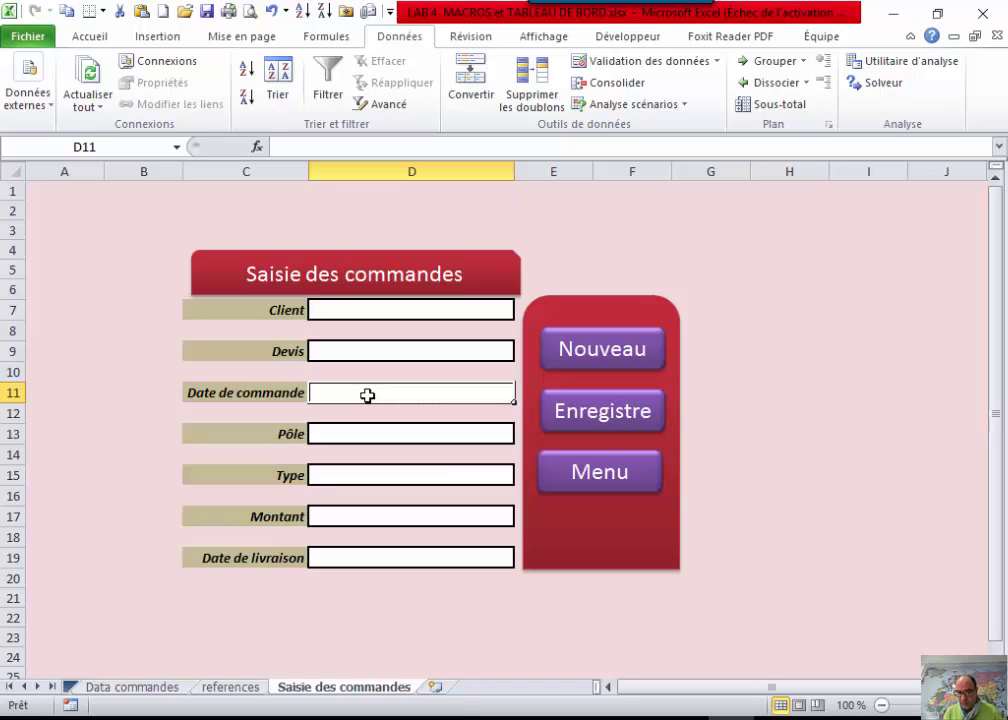
text(07)
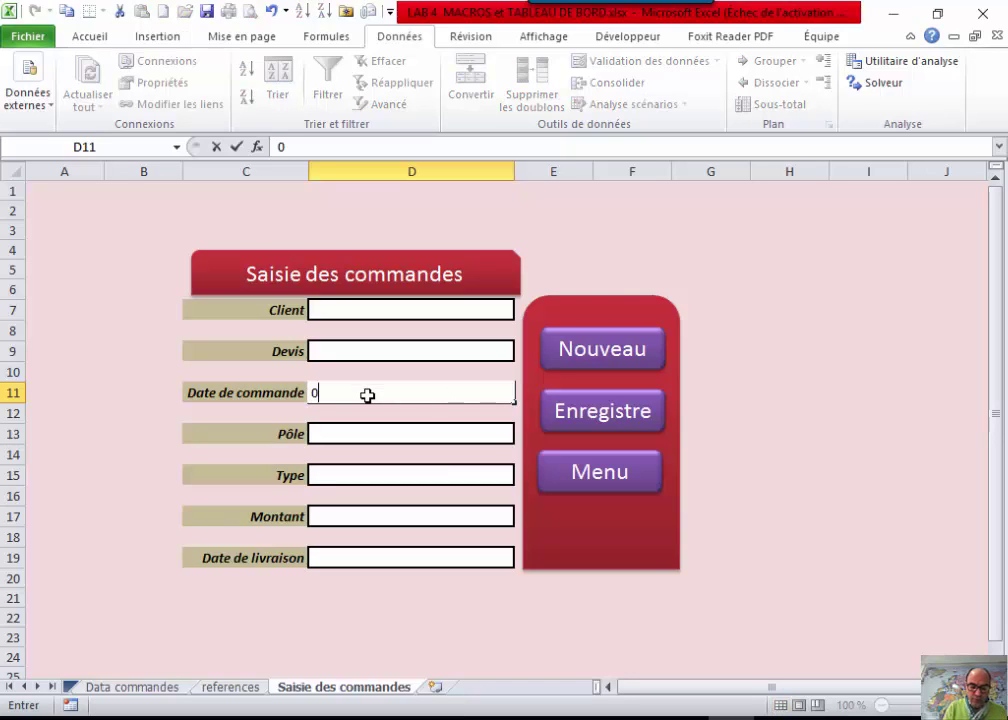
text(/01/201)
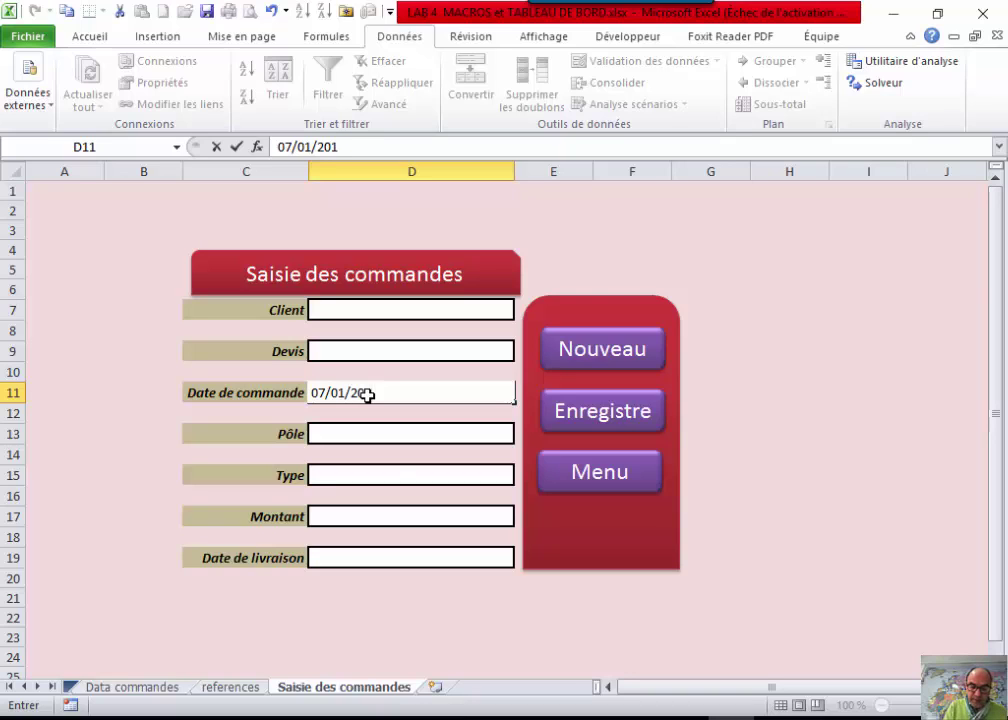
text(7)
click(419, 428)
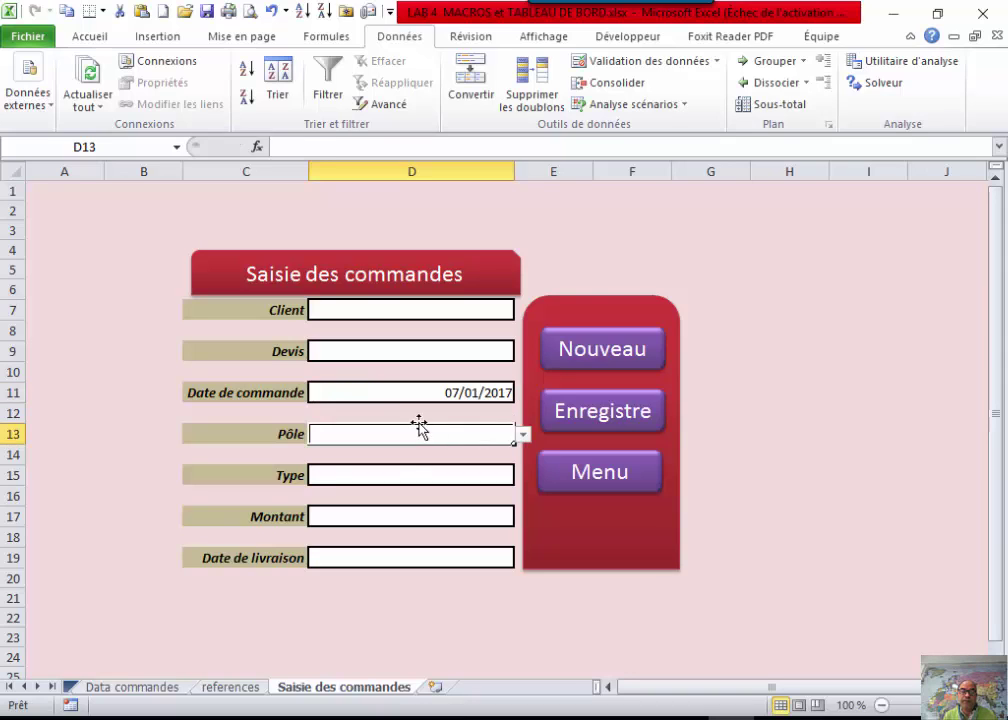
- Copy the order date into D19 and change it to 06/01/2017 to trigger the validation error
click(430, 392)
double_click(455, 392)
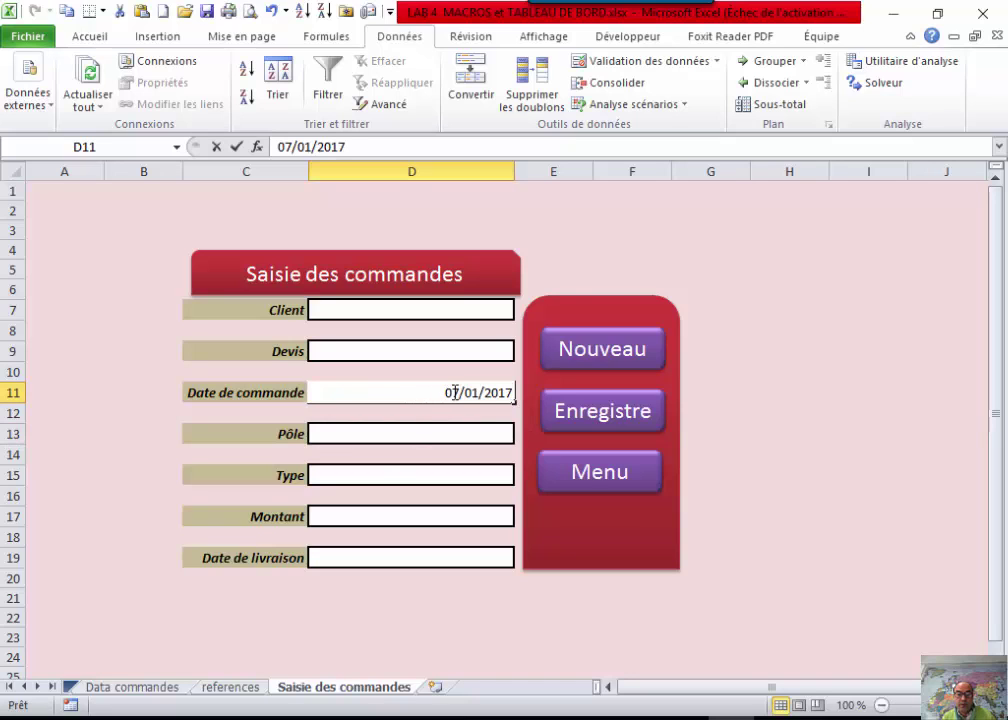
drag(443, 392, 505, 392)
key(ctrl+c)
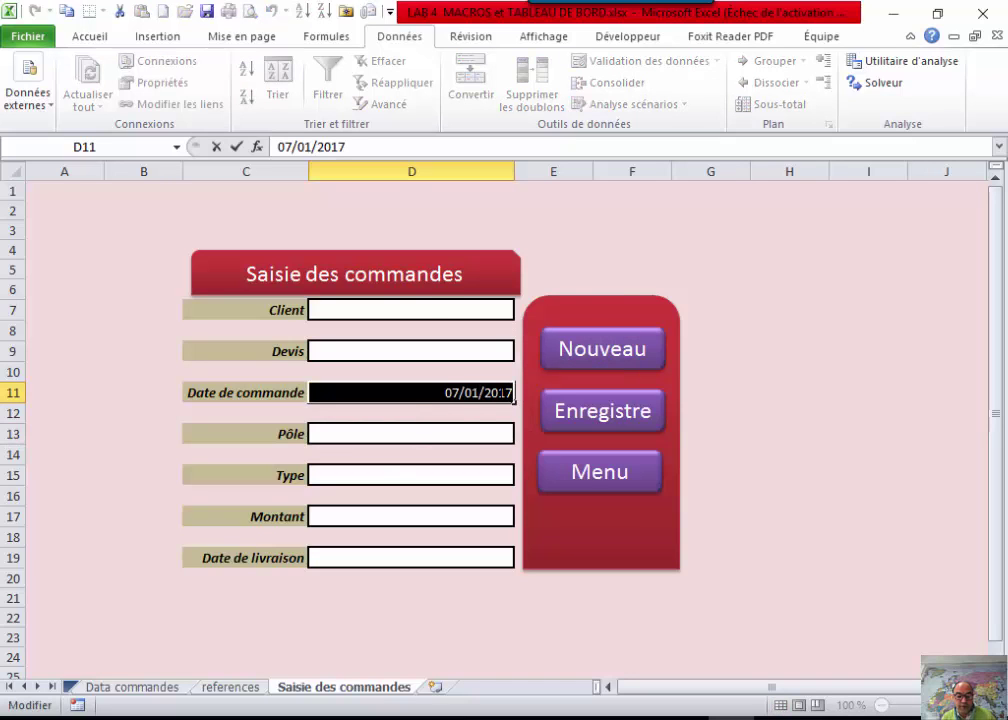
click(345, 558)
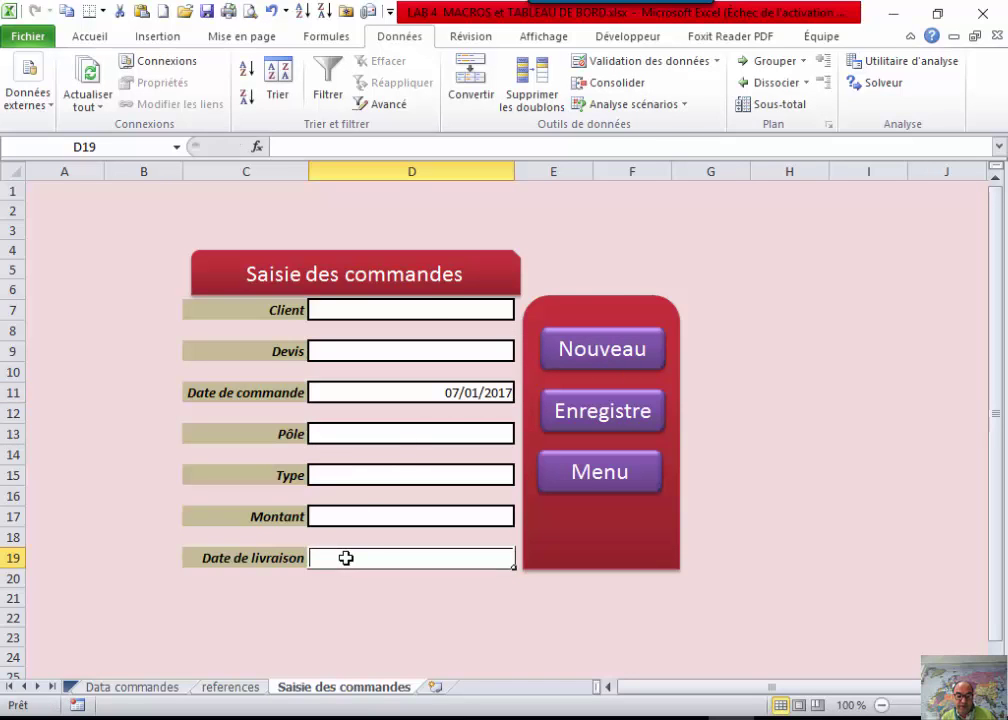
key(ctrl+v)
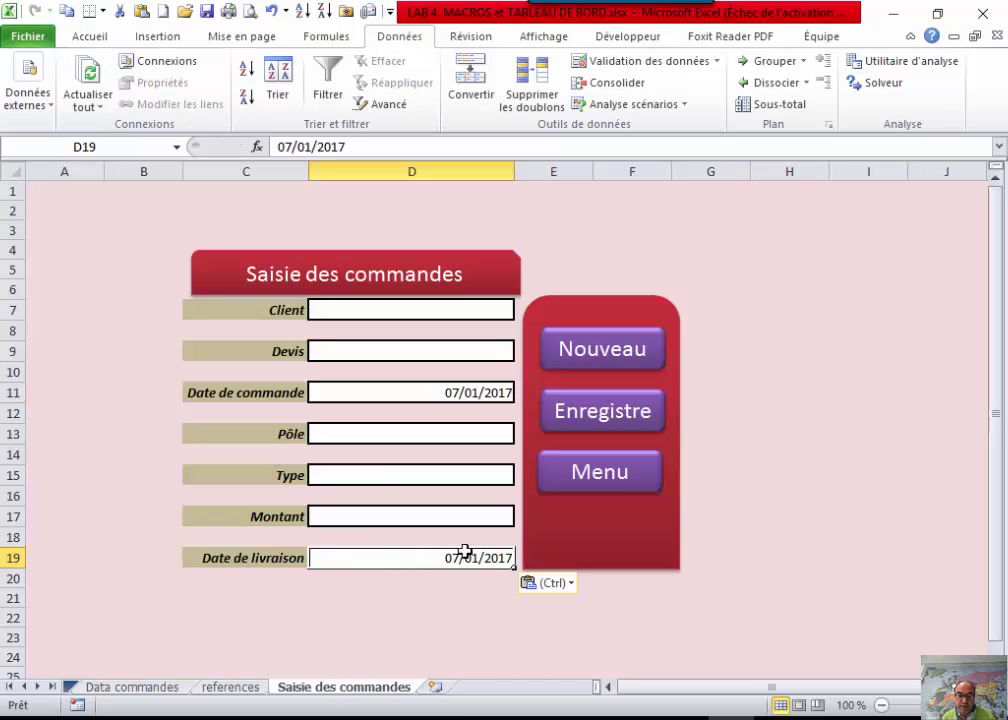
double_click(459, 558)
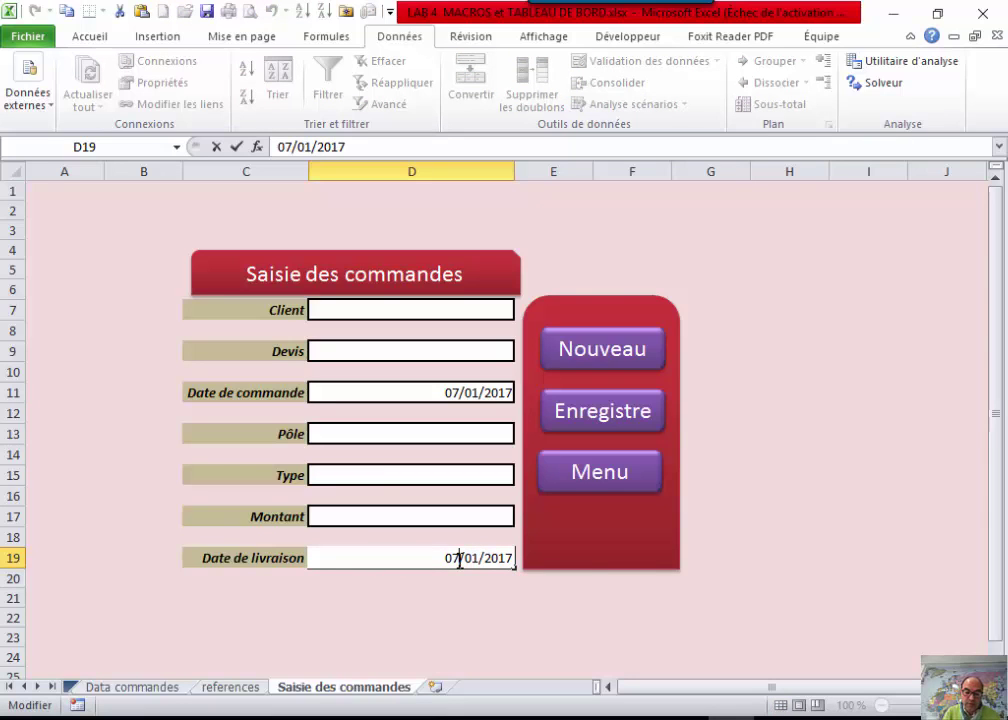
key(BackSpace)
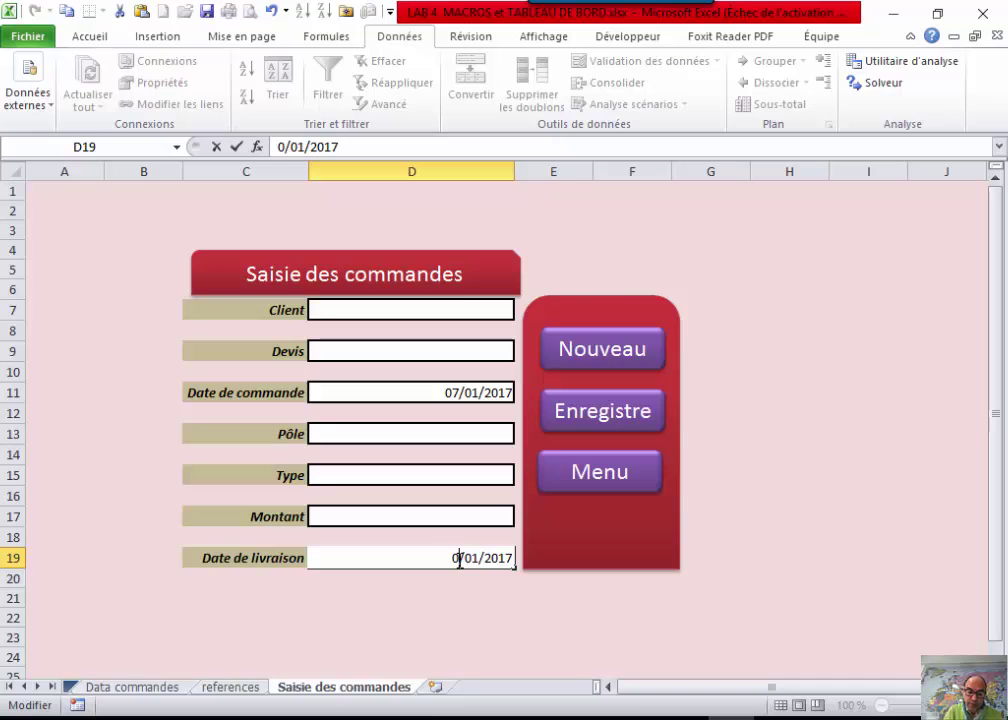
text(6)
key(Return)
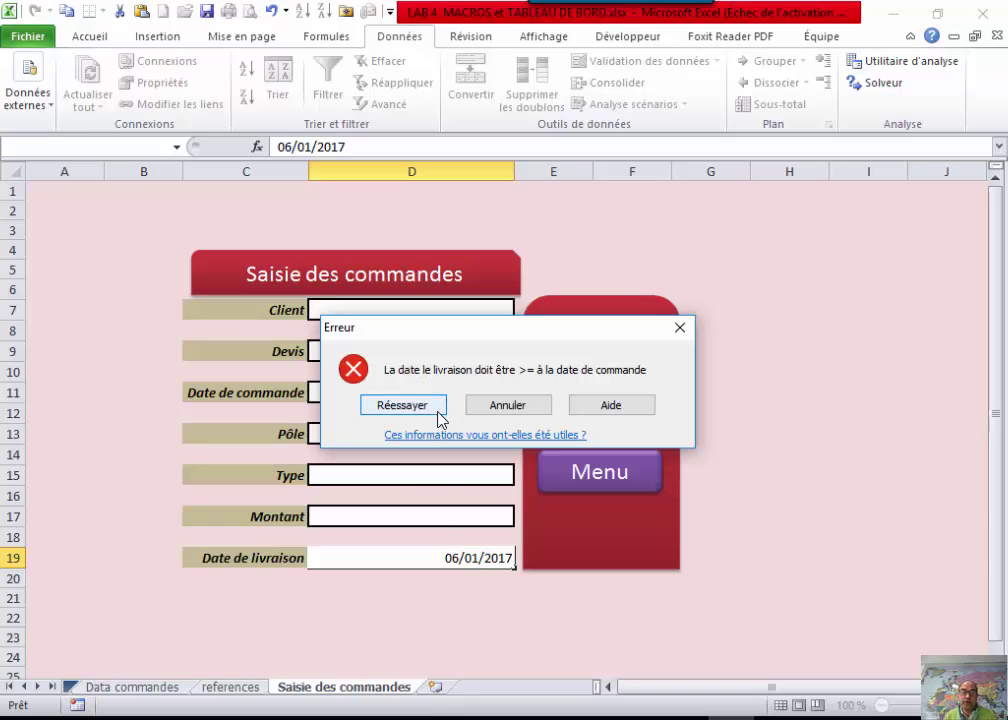
- Retry and correct the delivery date to 08/01/2017 so it is accepted
click(423, 418)
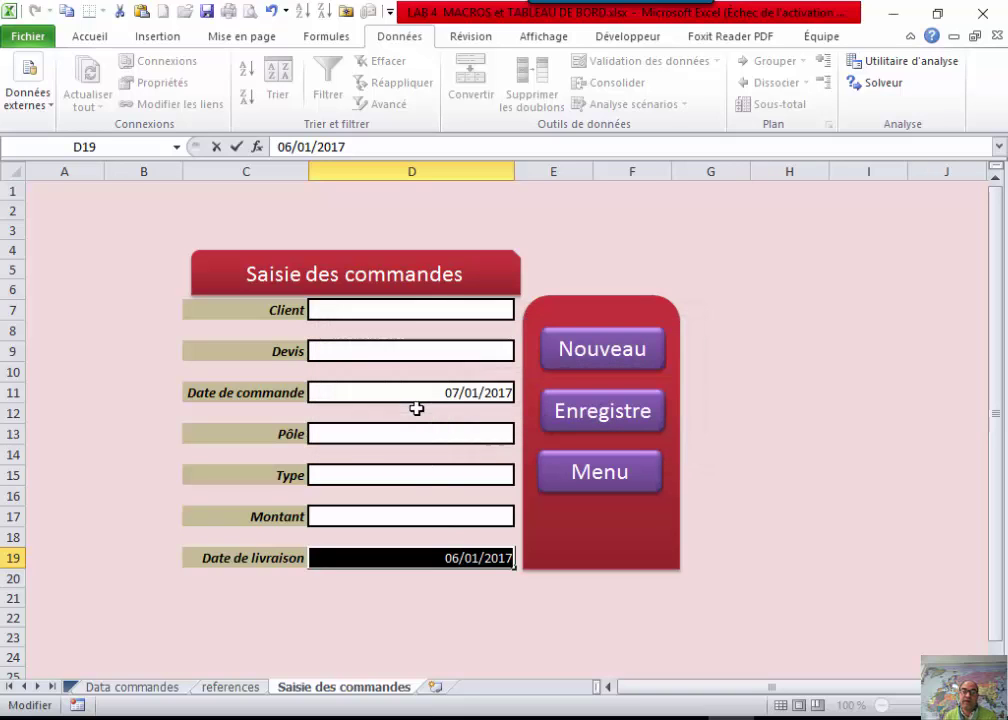
click(459, 558)
key(BackSpace)
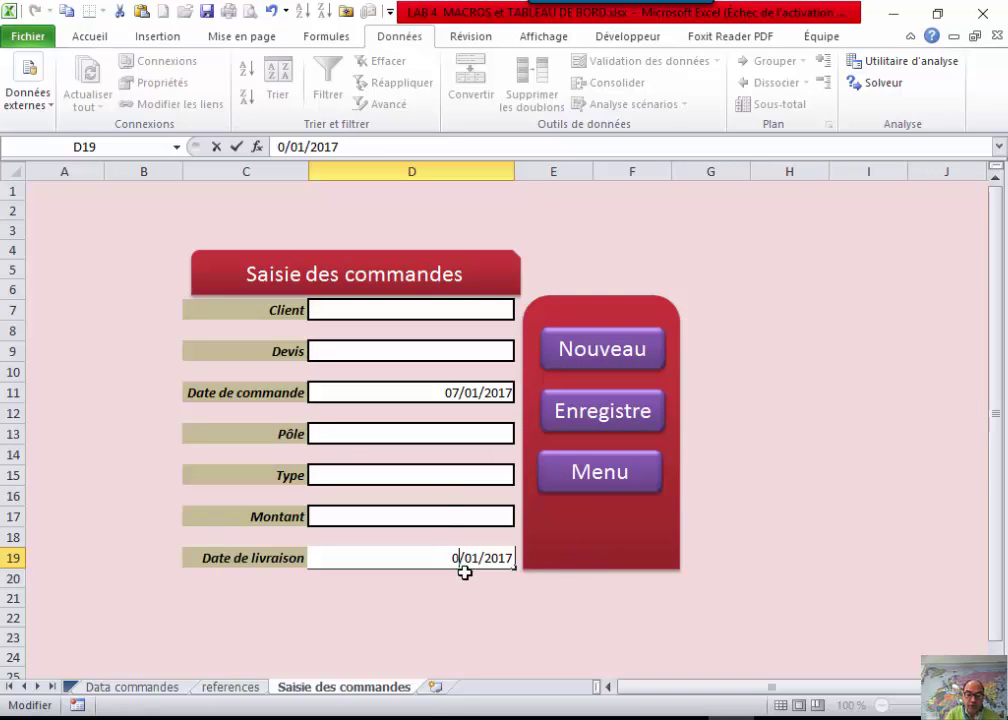
text(8)
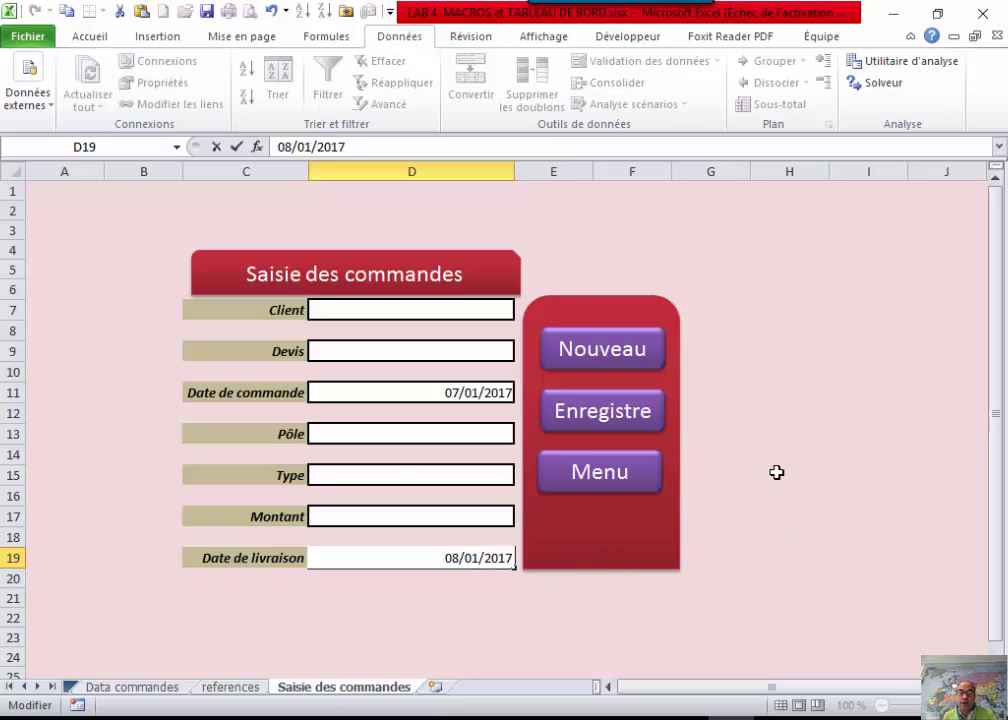
click(776, 473)
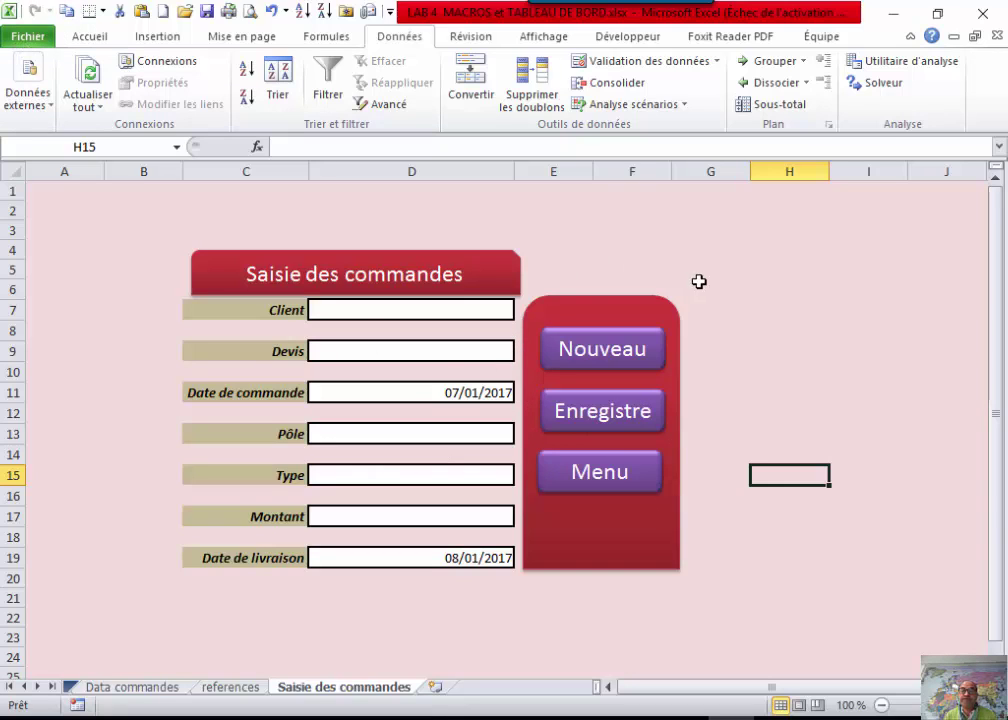
- Delete the 07/01/2017 and 08/01/2017 test dates from D11 and D19, leaving every field blank
click(736, 282)
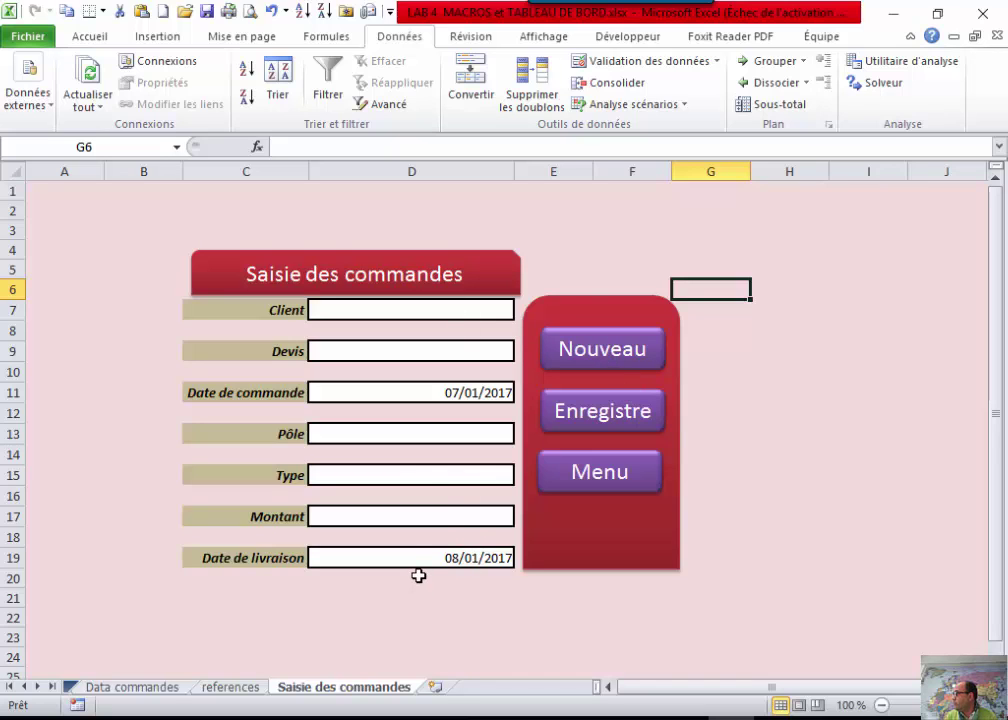
click(855, 350)
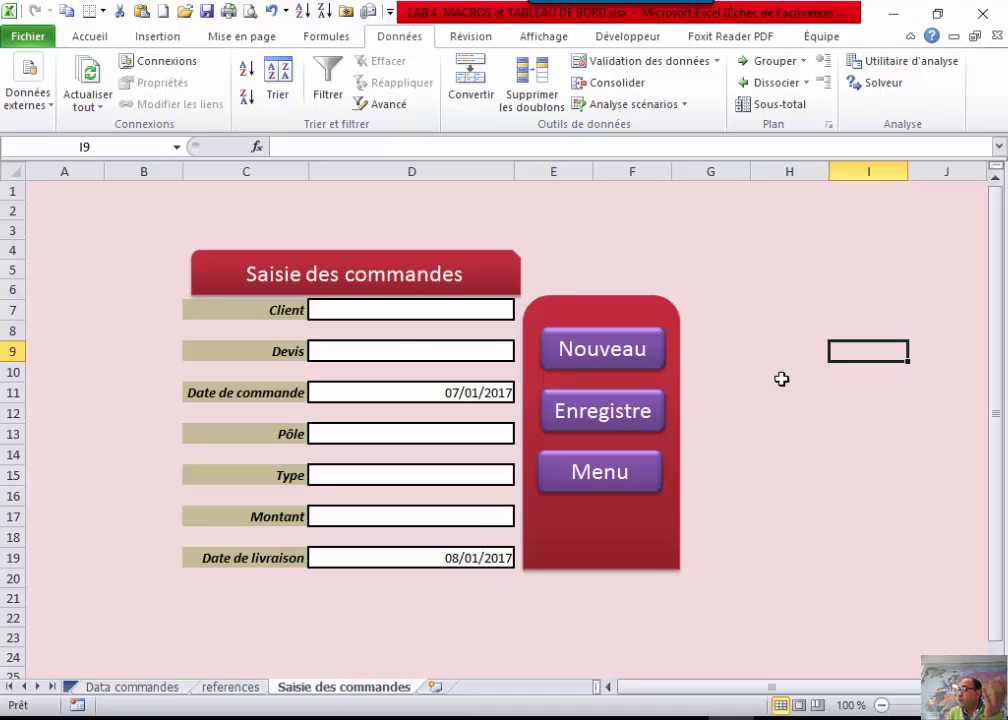
click(418, 307)
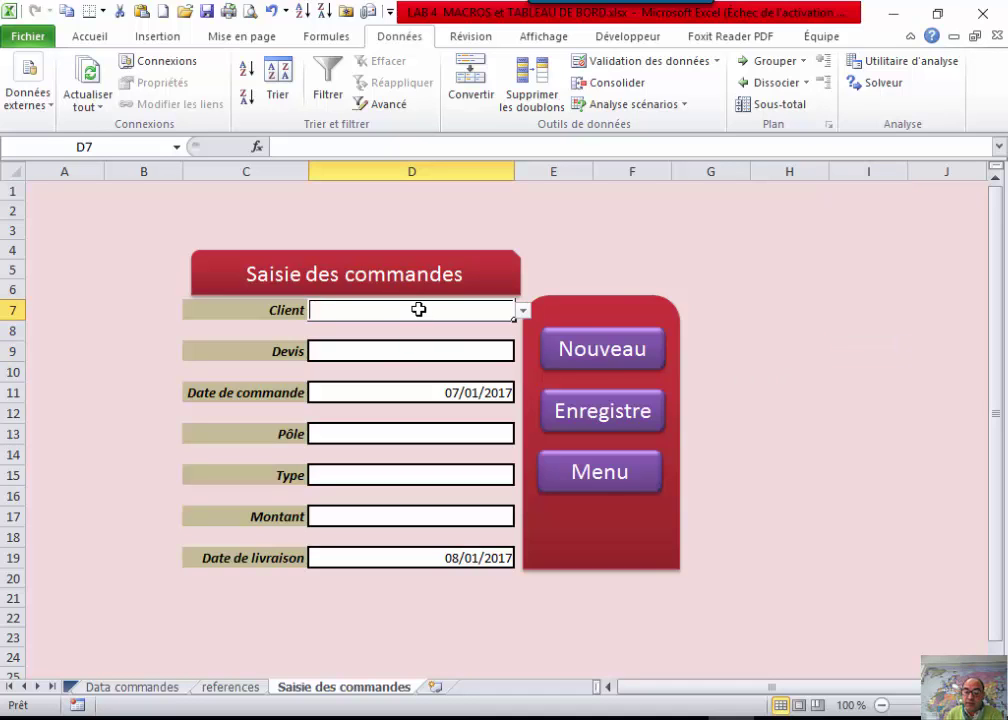
click(389, 352)
click(400, 391)
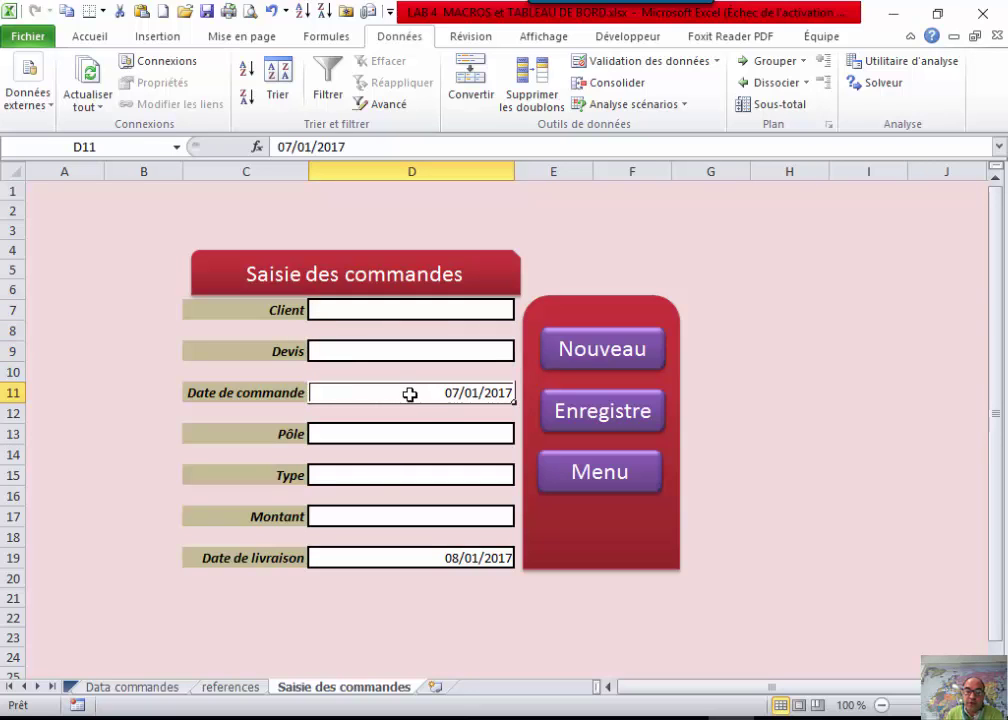
key(Delete)
click(450, 436)
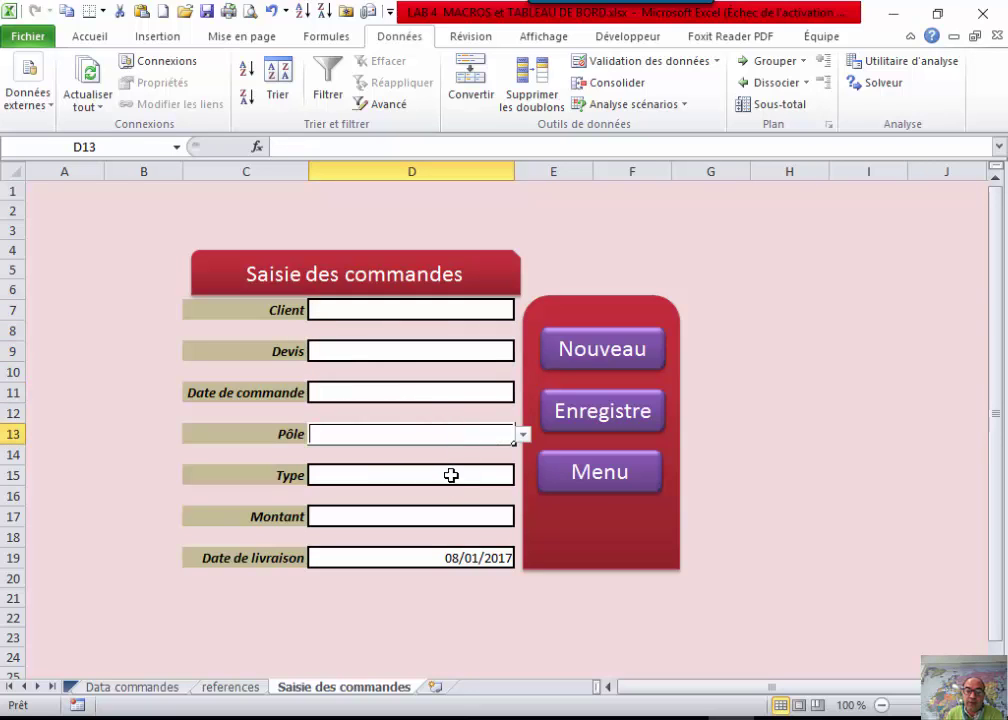
click(453, 475)
click(443, 558)
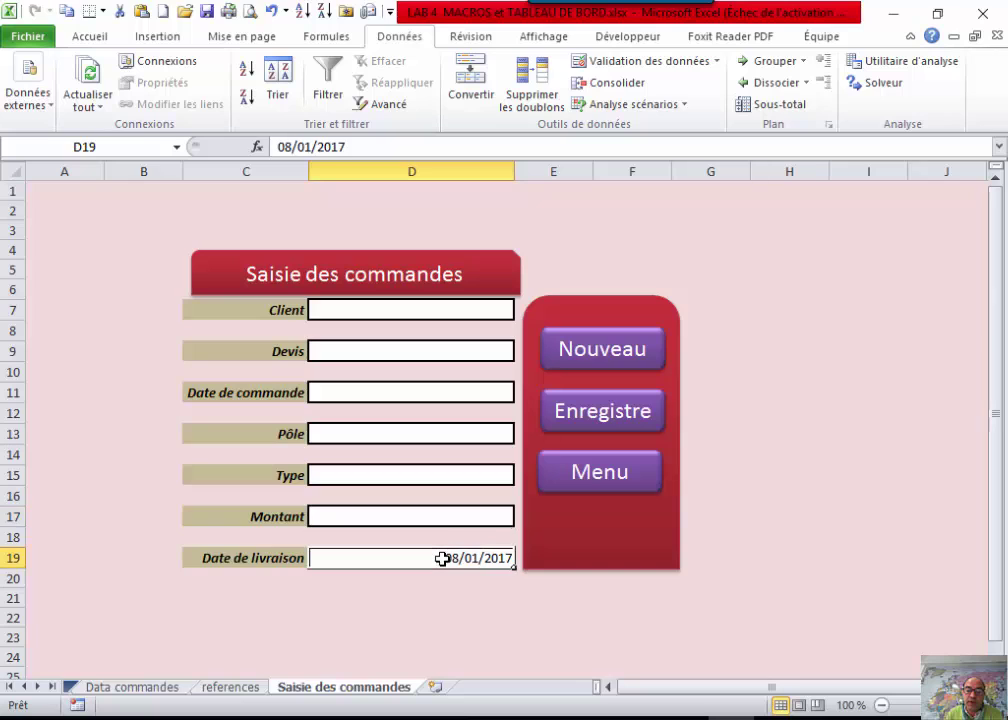
key(Delete)
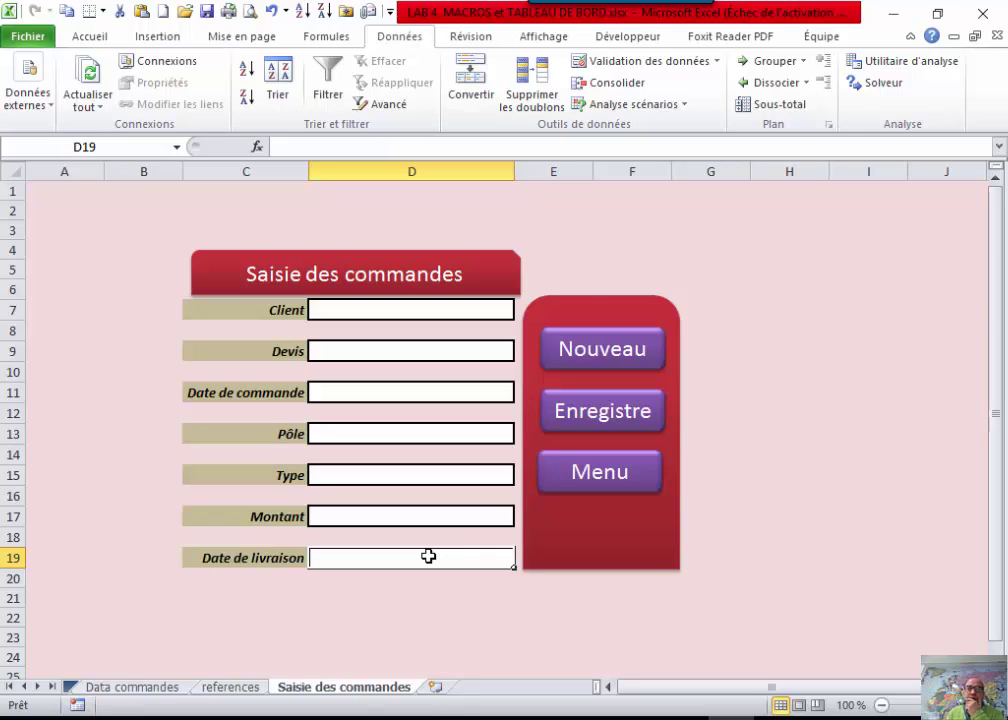
- Move the selection to G1 and display the Développeur ribbon tab
click(710, 191)
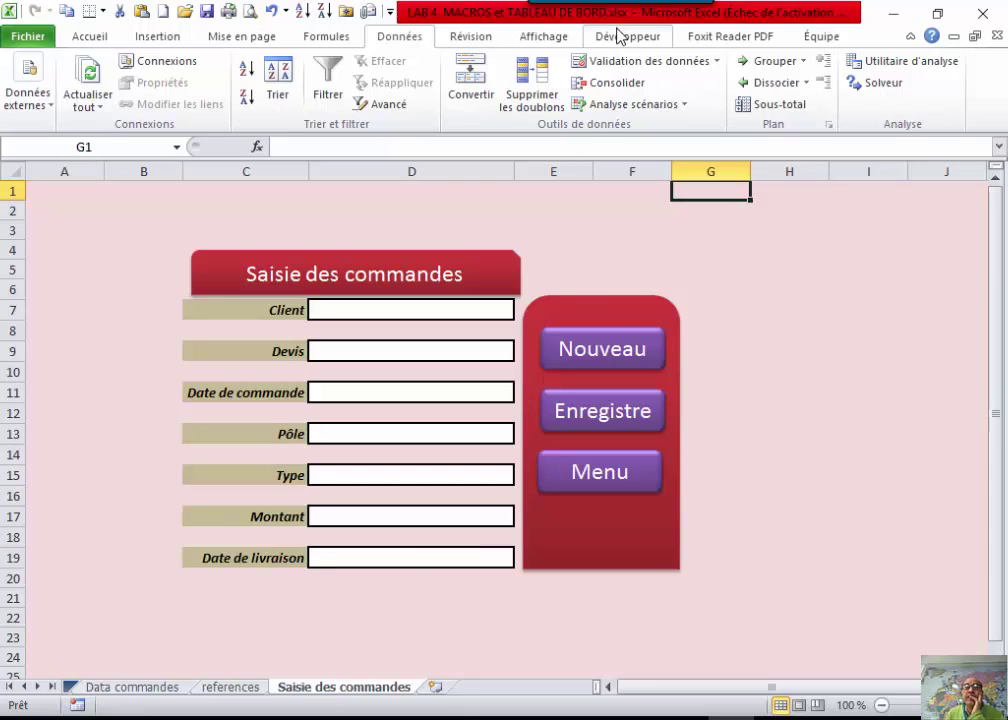
click(82, 34)
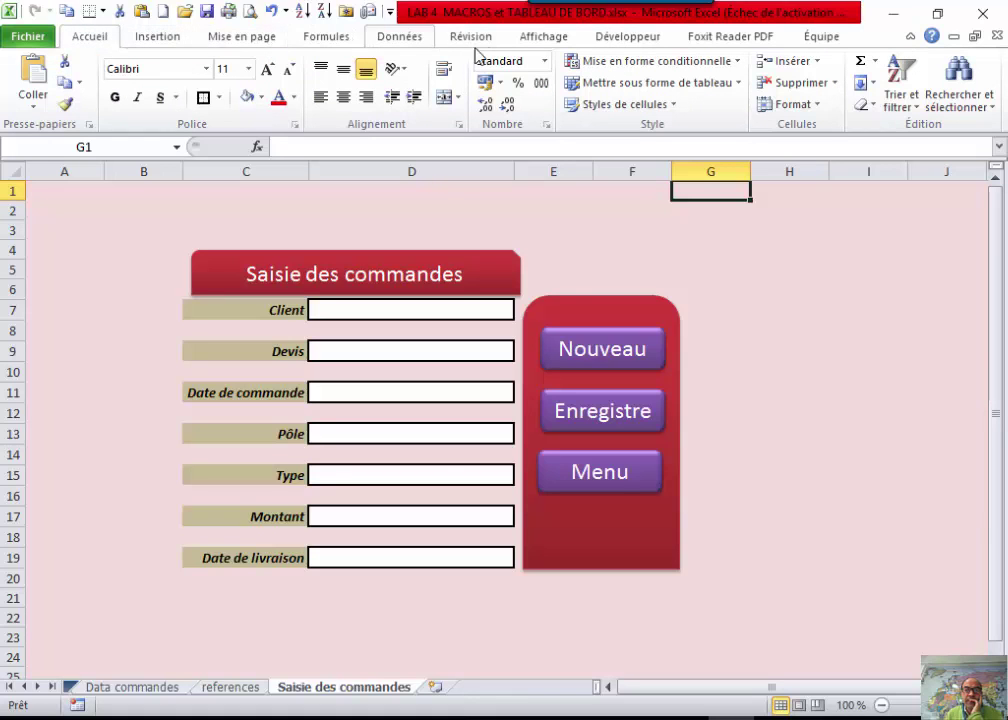
click(547, 37)
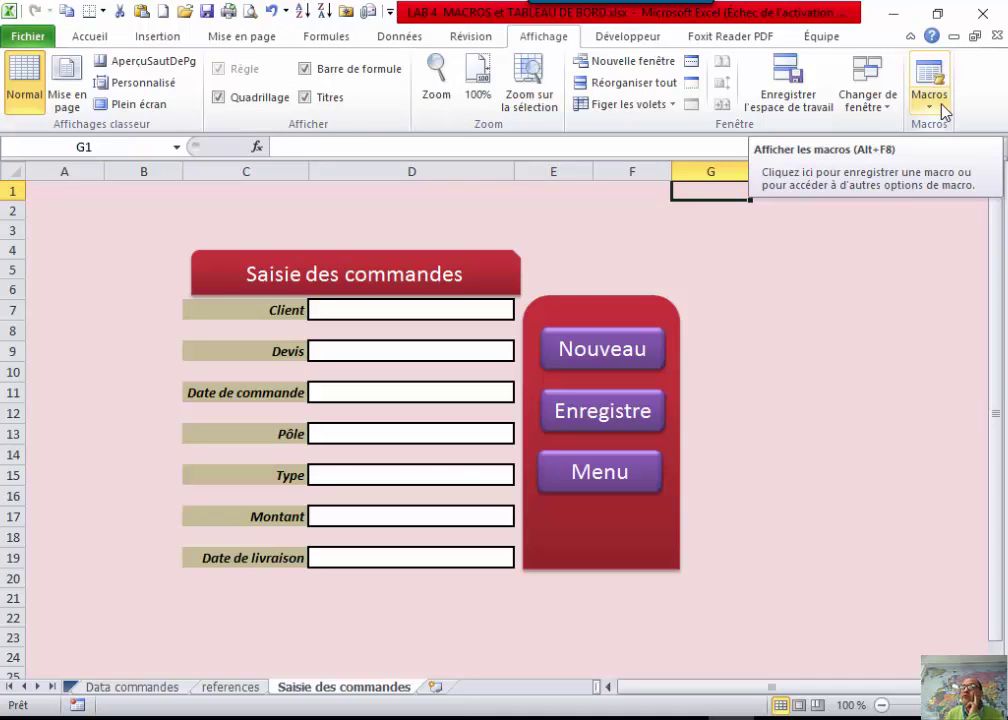
click(612, 40)
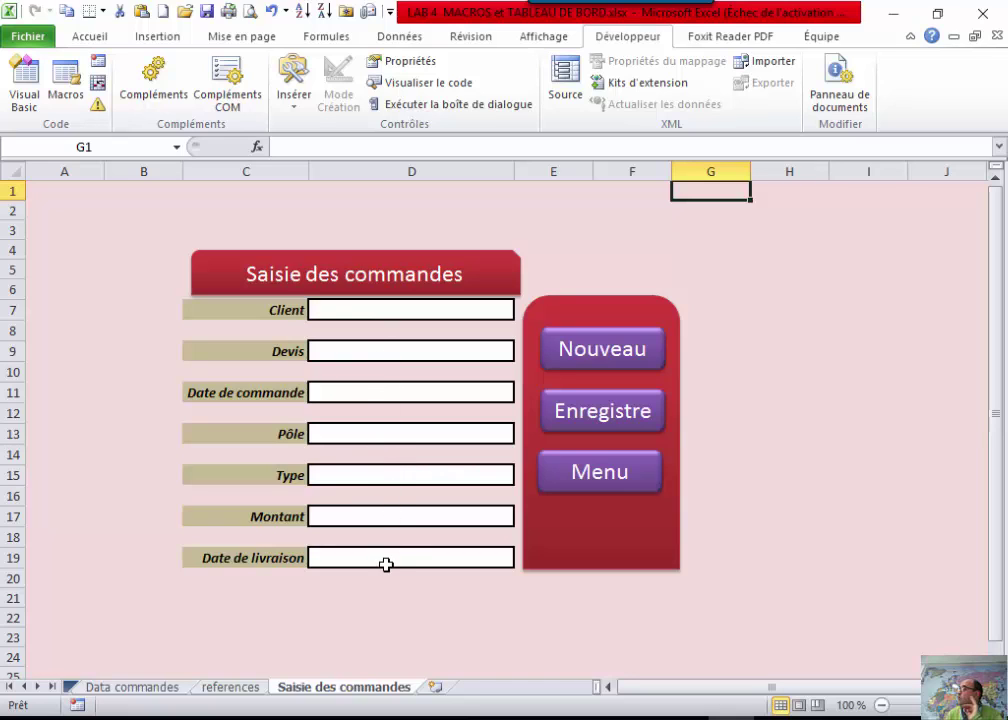
- Set up macro ViderForm in Ce classeur, described 'permet de vider le zones de saisie des commandes'
click(99, 66)
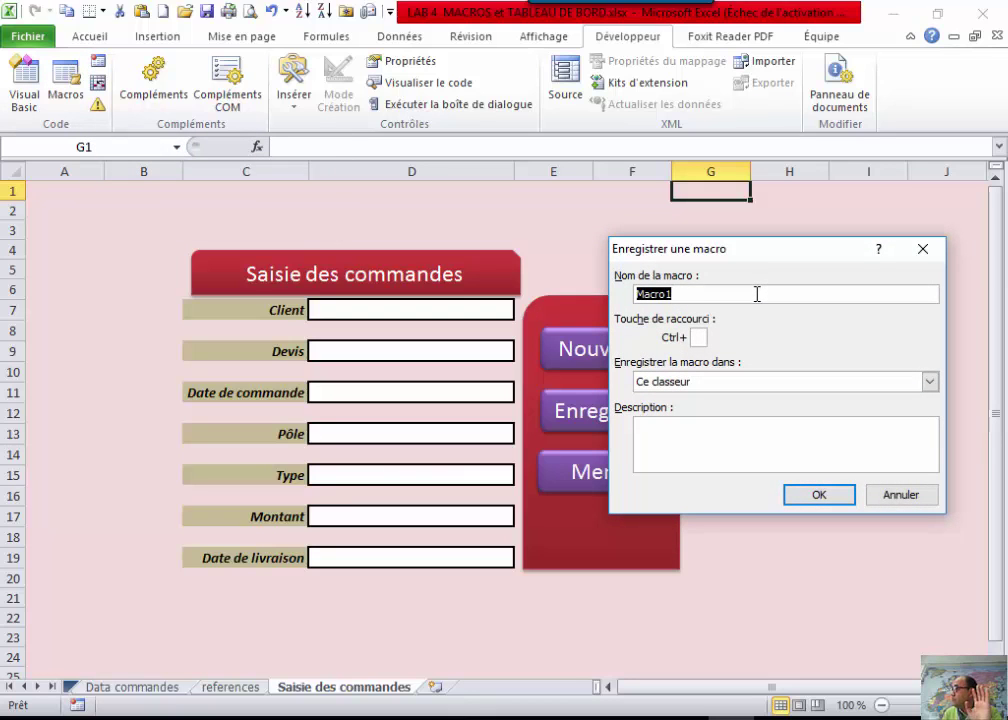
key(BackSpace)
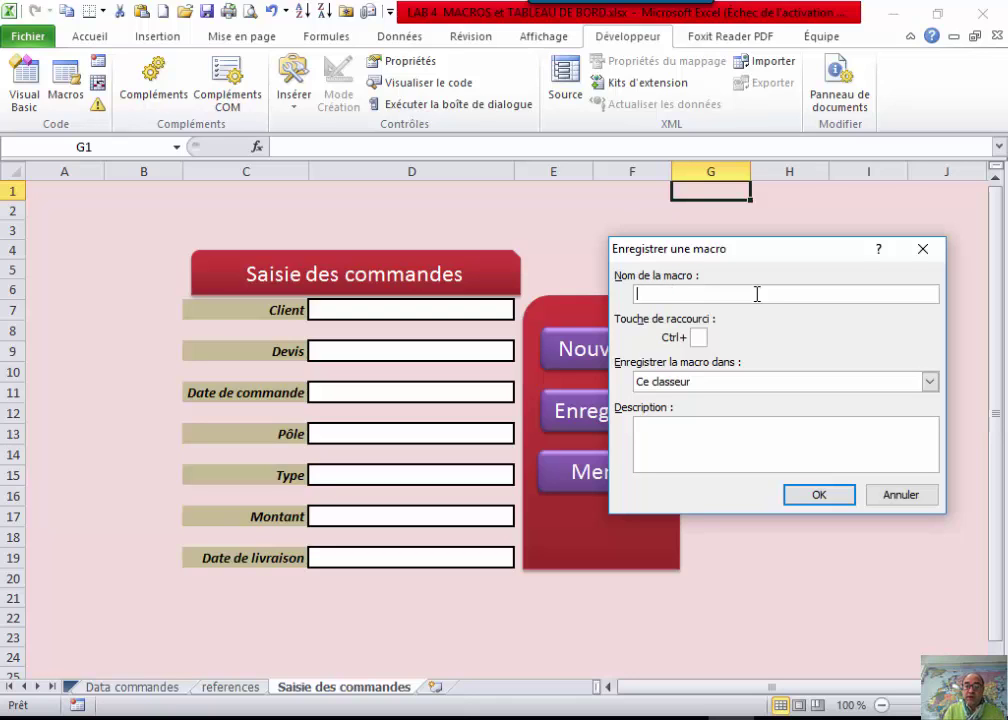
text(V)
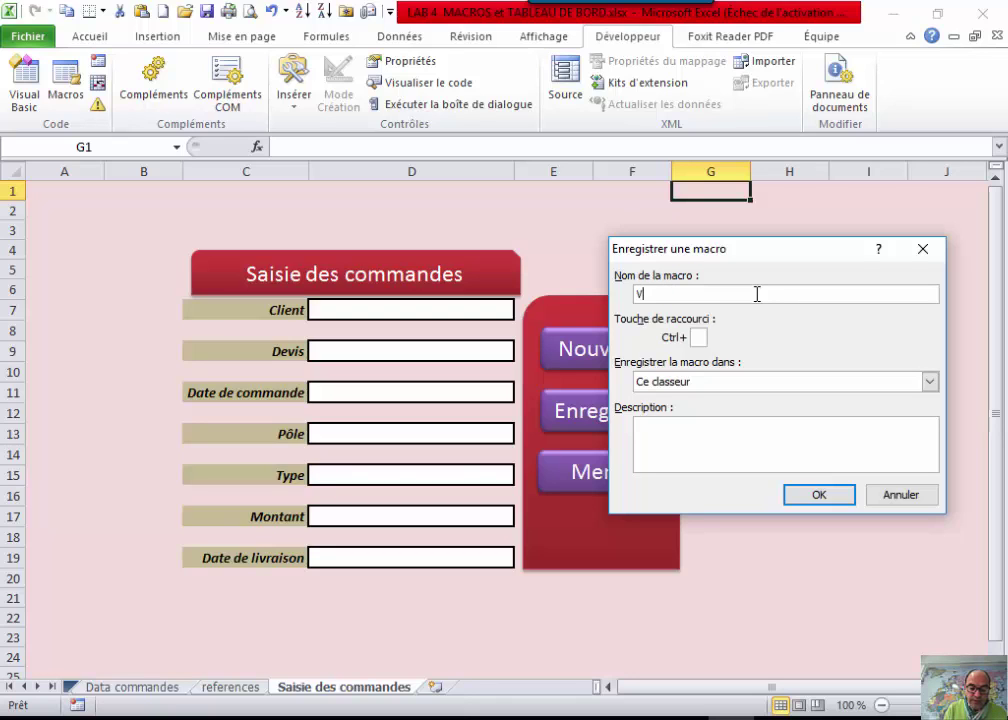
text(ide)
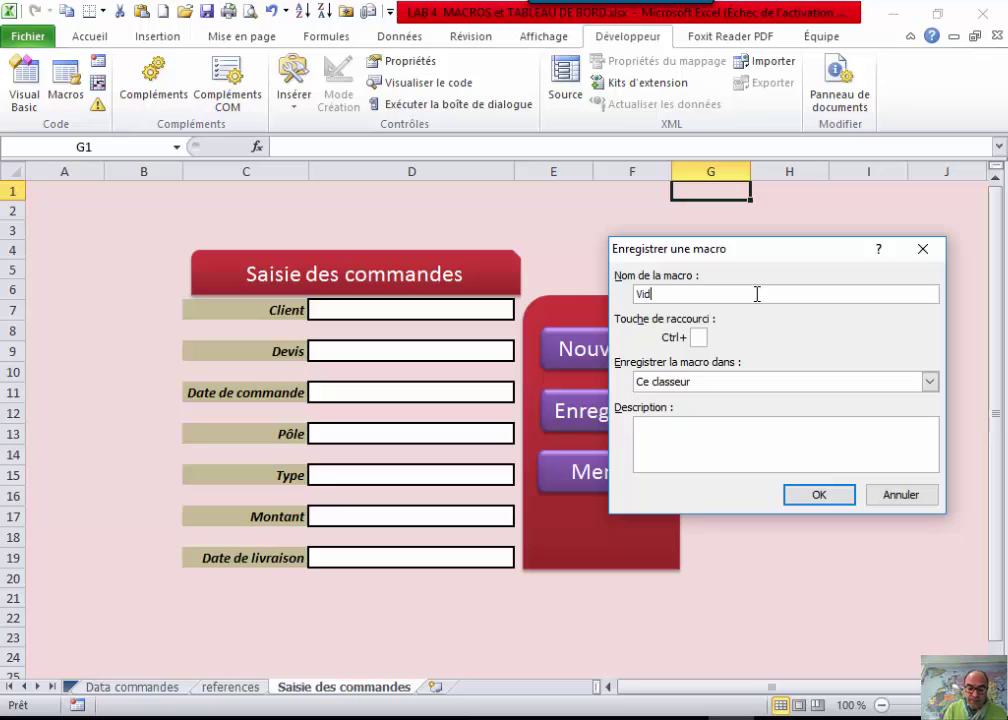
text(rFo)
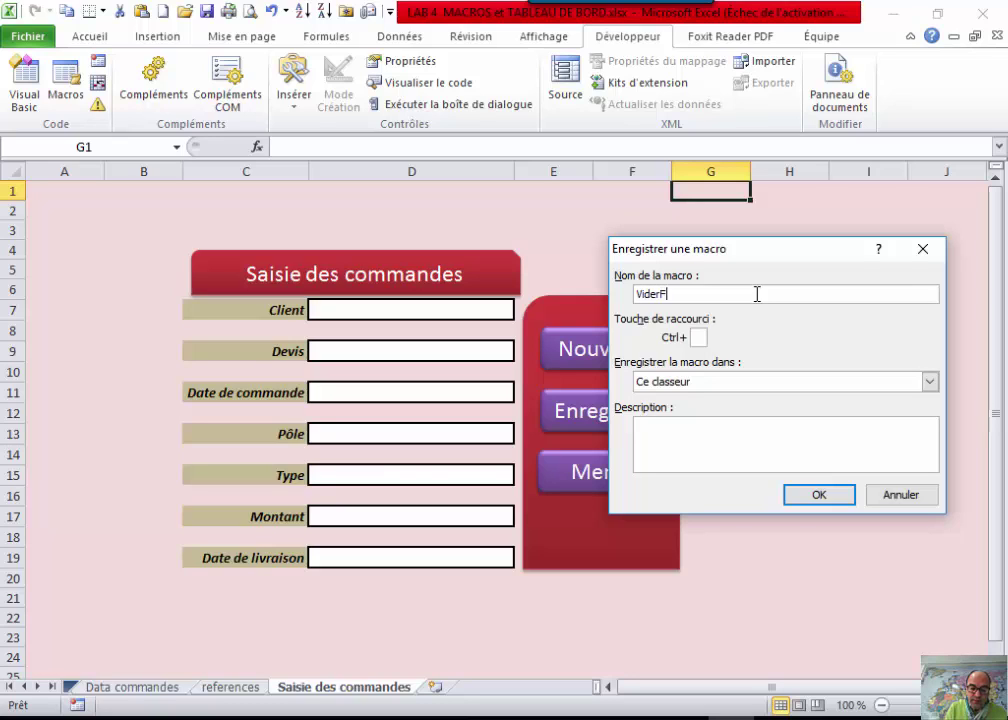
text(rm)
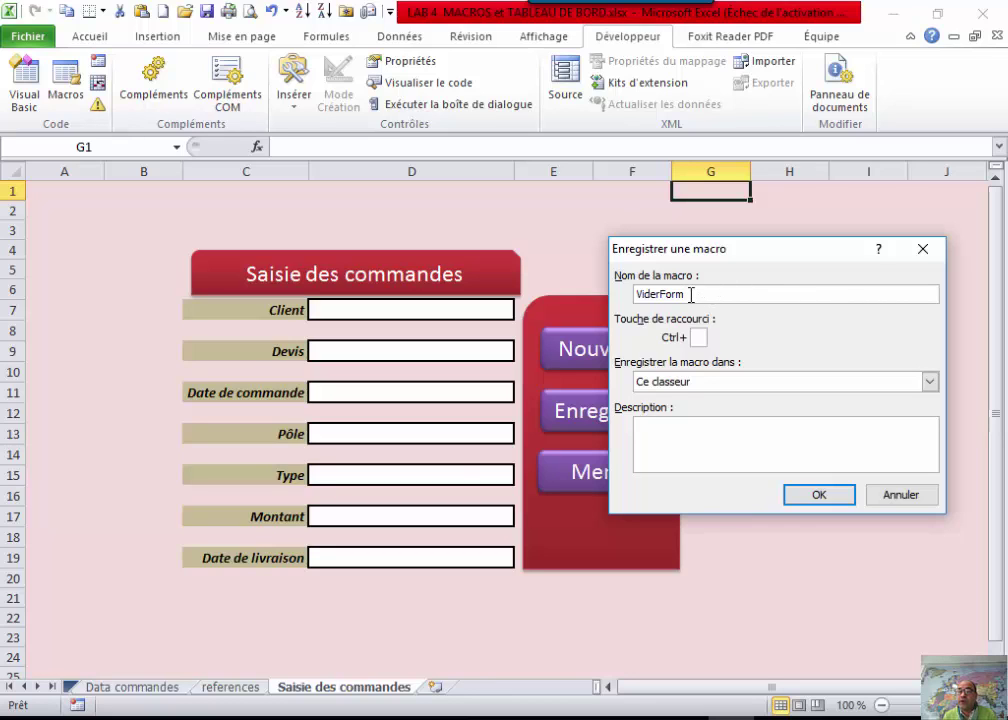
double_click(689, 294)
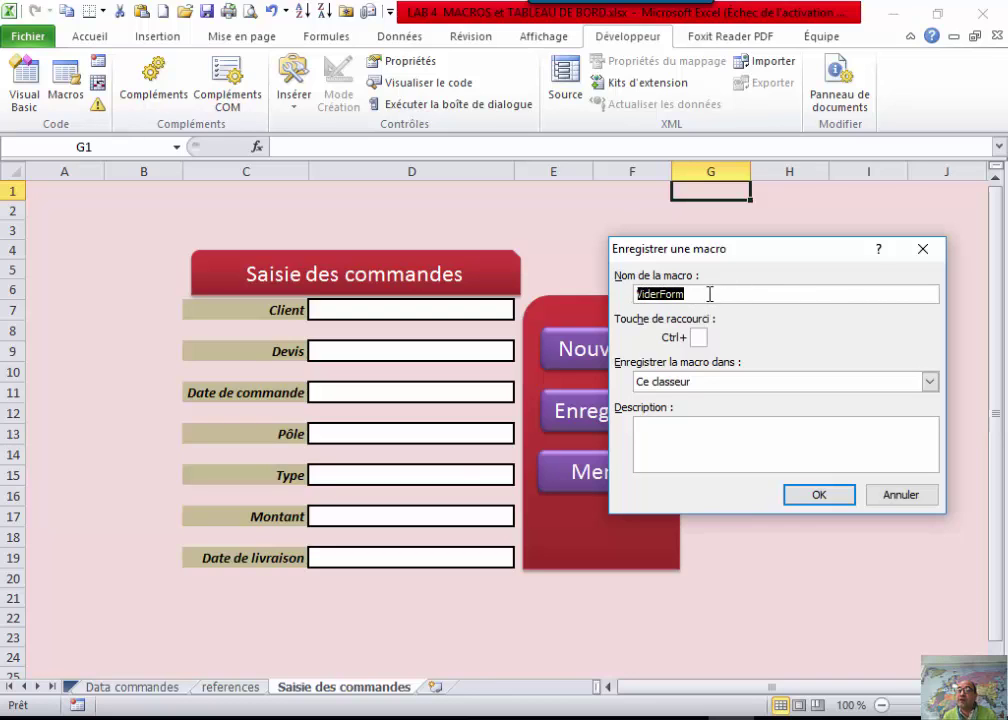
click(710, 294)
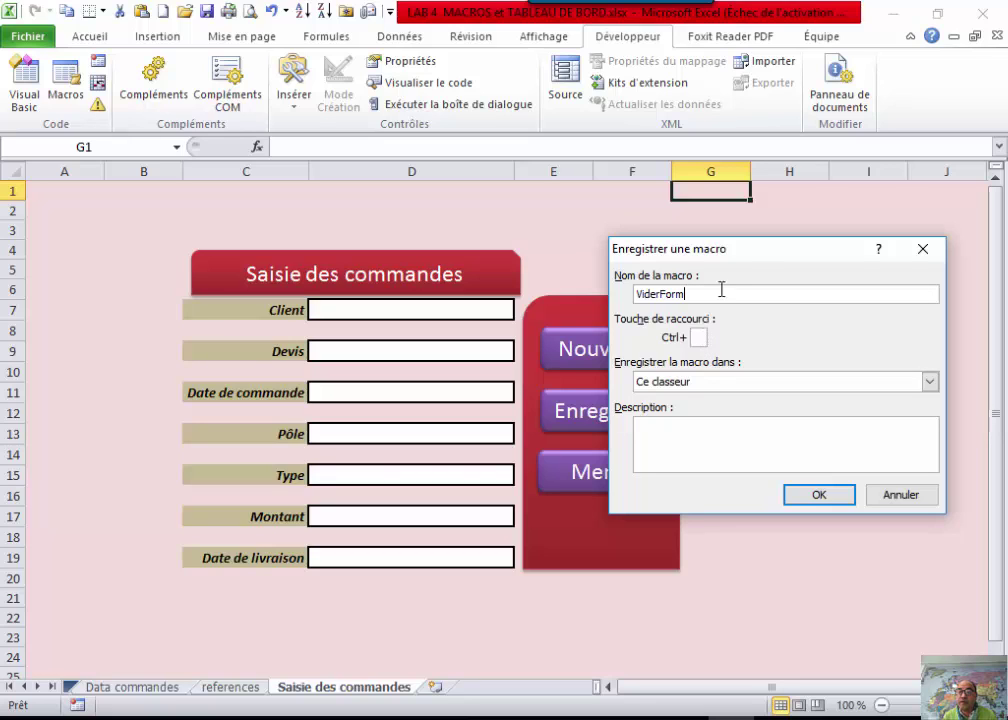
drag(755, 258, 821, 231)
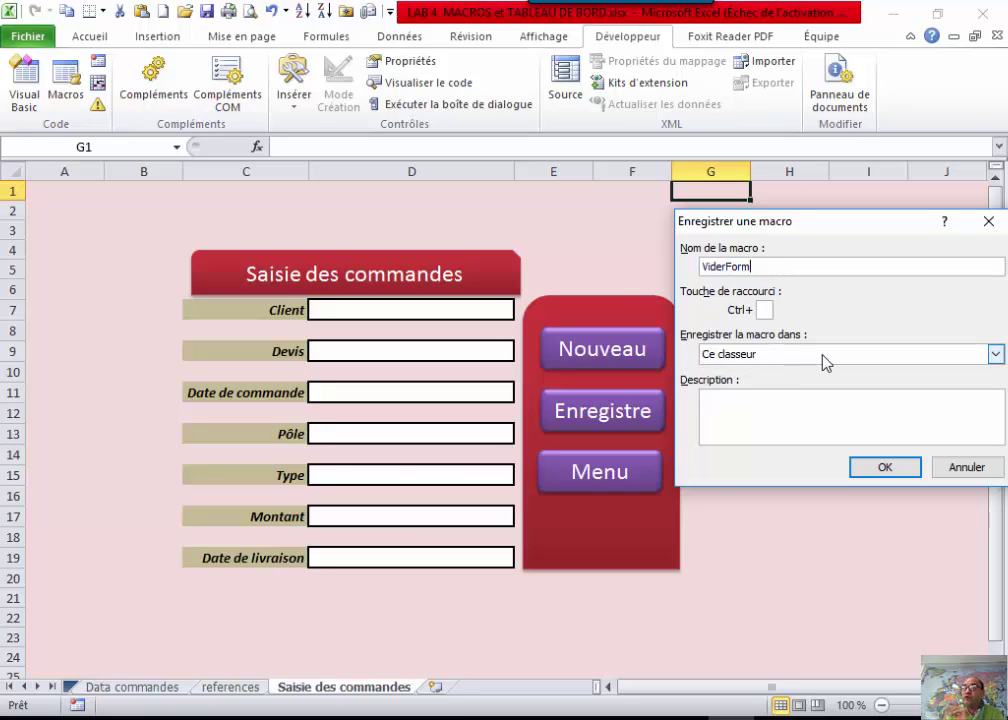
click(774, 408)
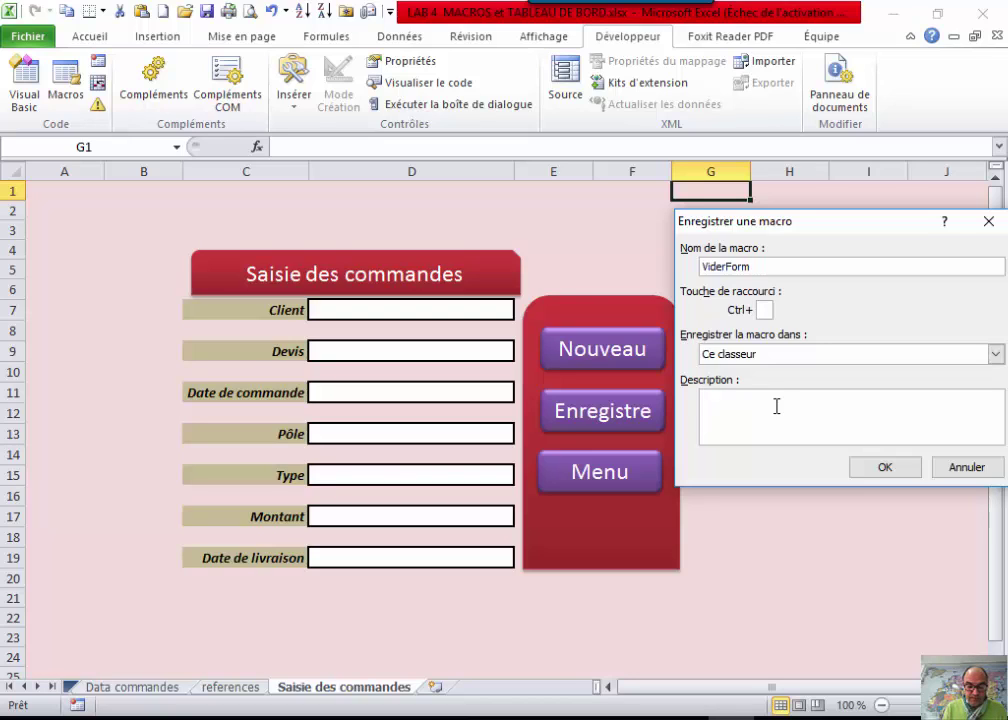
text(permet )
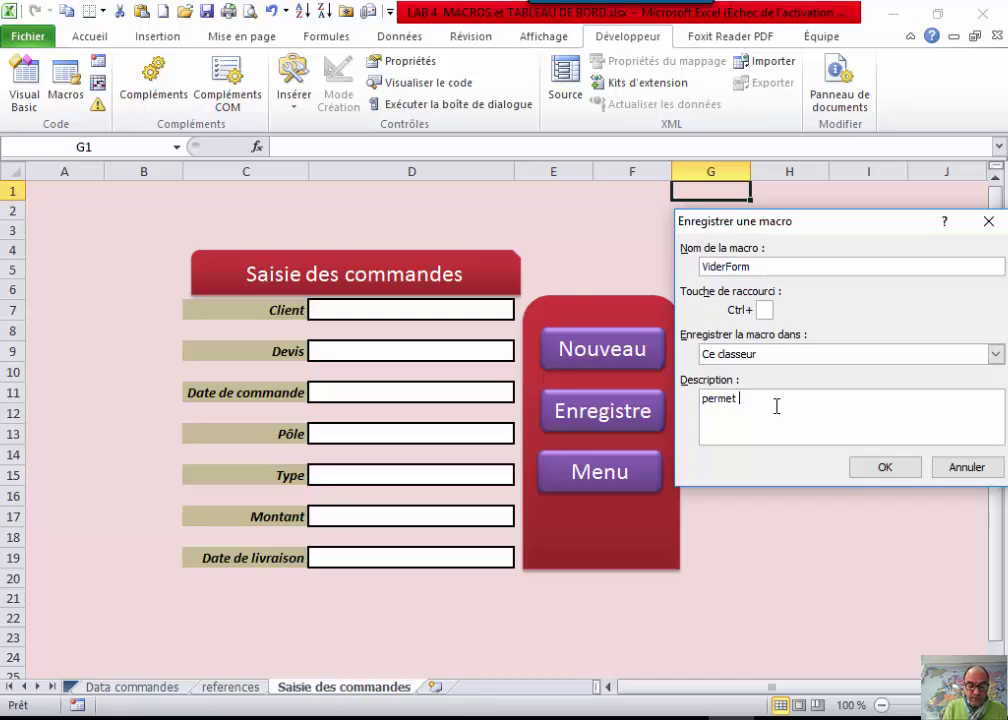
text(de )
text(vider le zo)
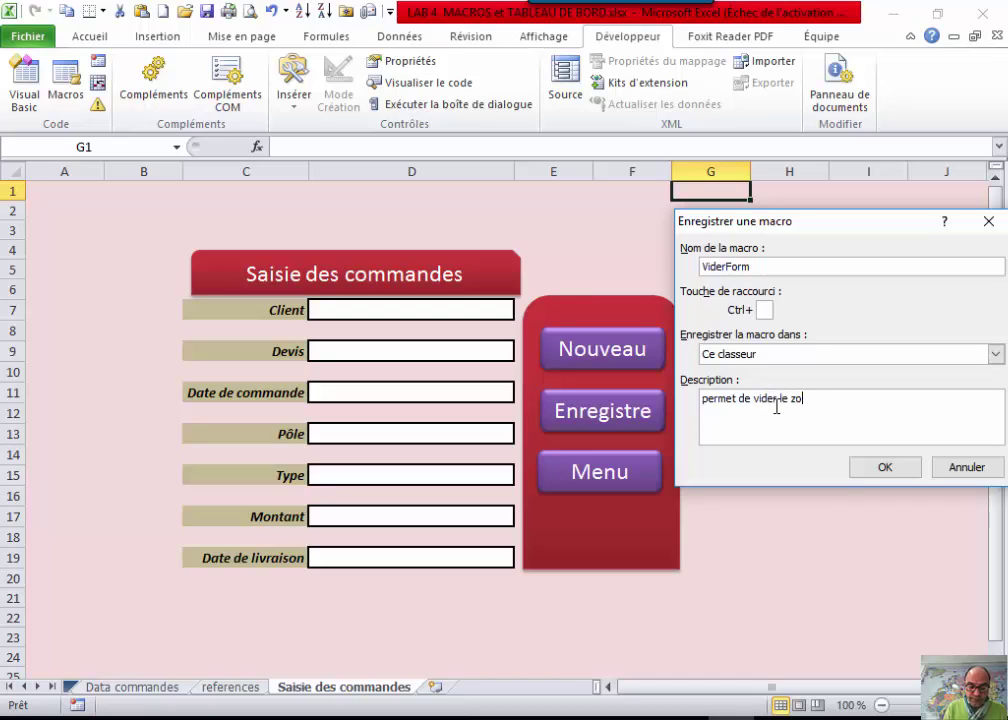
text(nes de saisie )
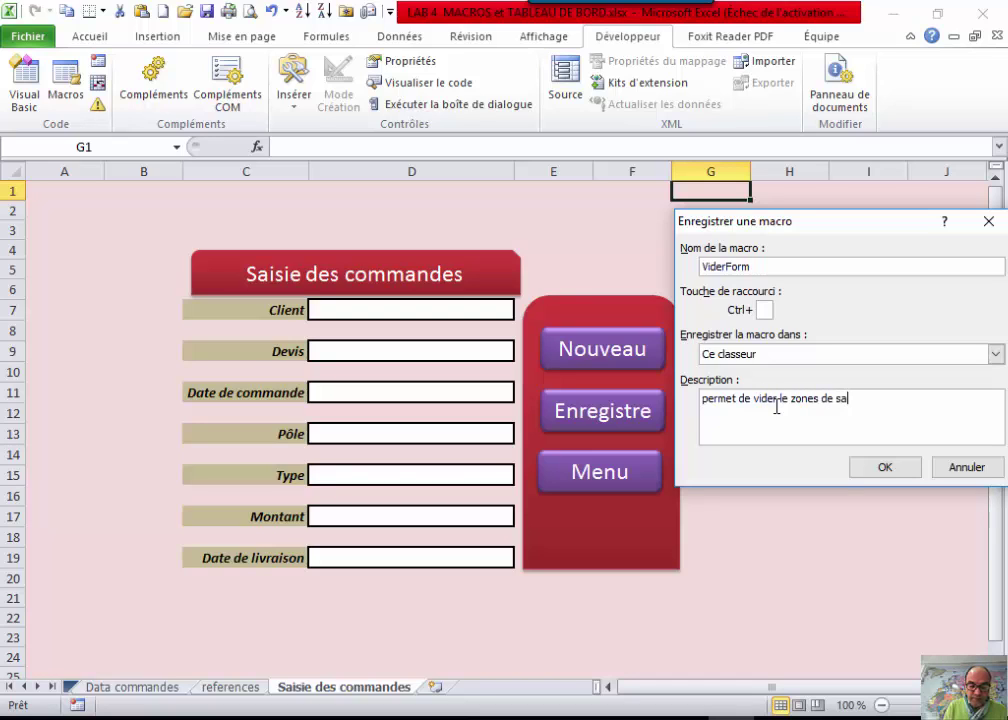
text(des c)
text(ommandes)
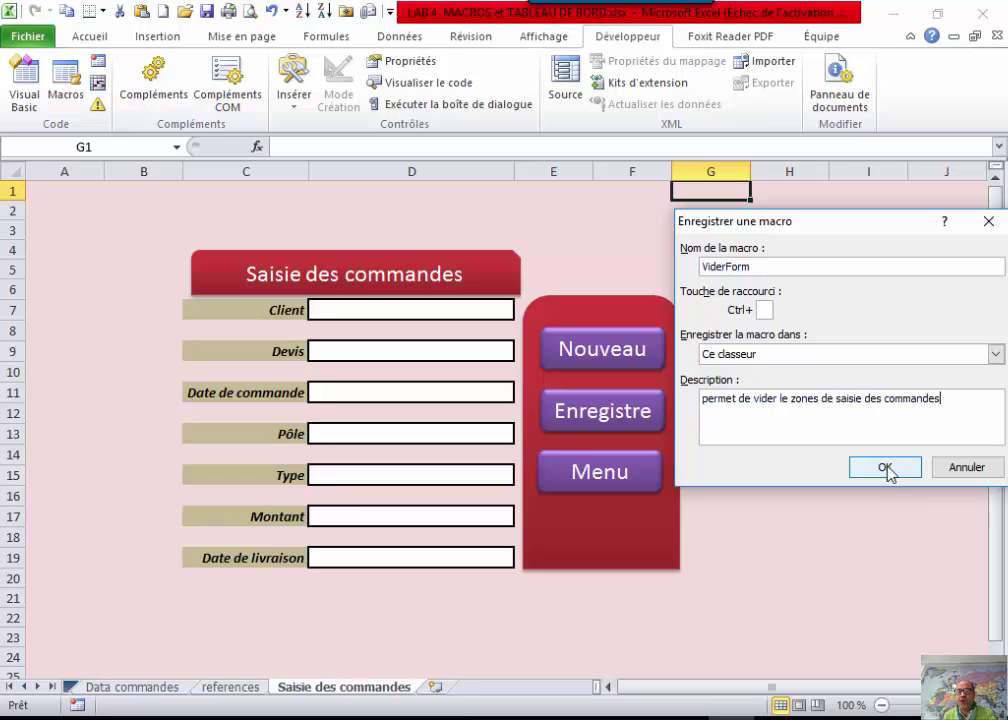
- Record selecting D7, D9, D11, D13, D15, D17, D19 and back to D7, then stop recording
click(886, 469)
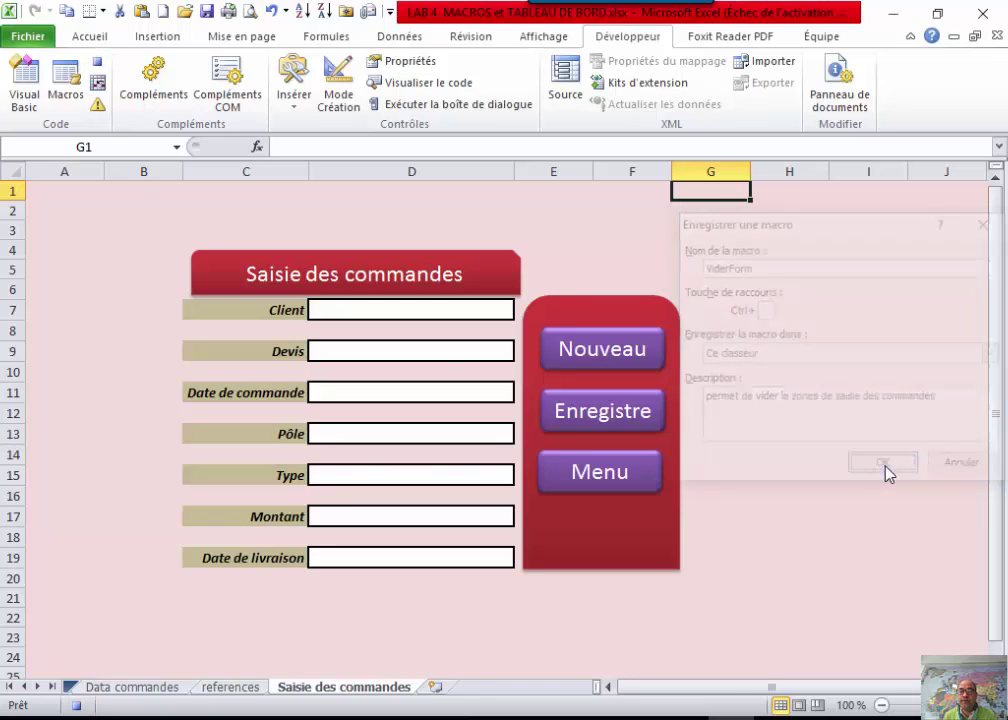
click(406, 309)
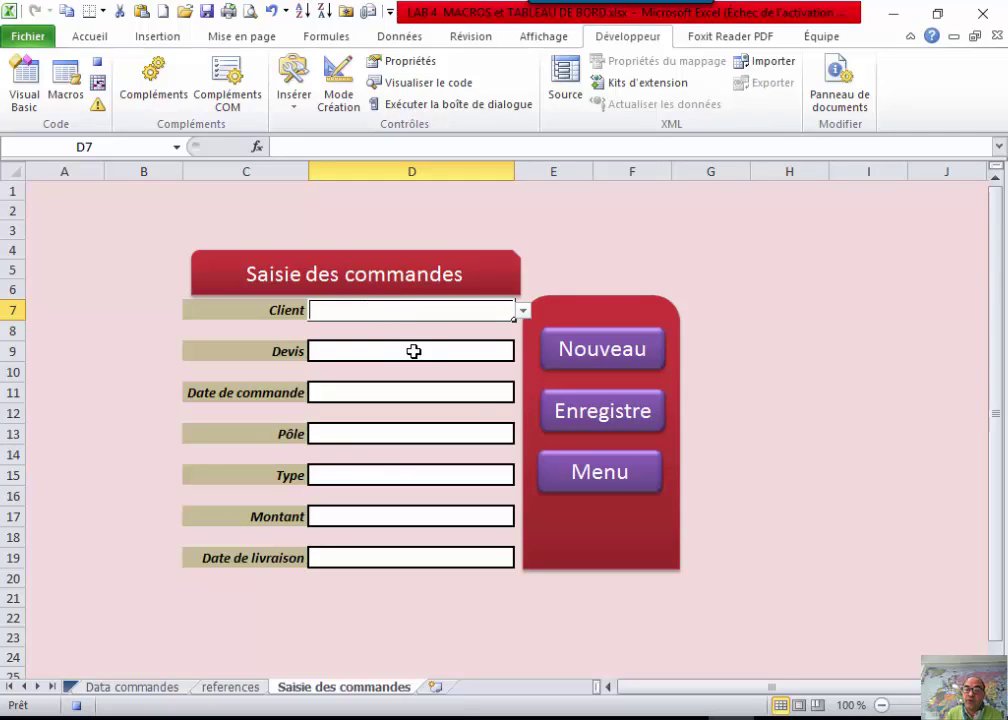
click(413, 351)
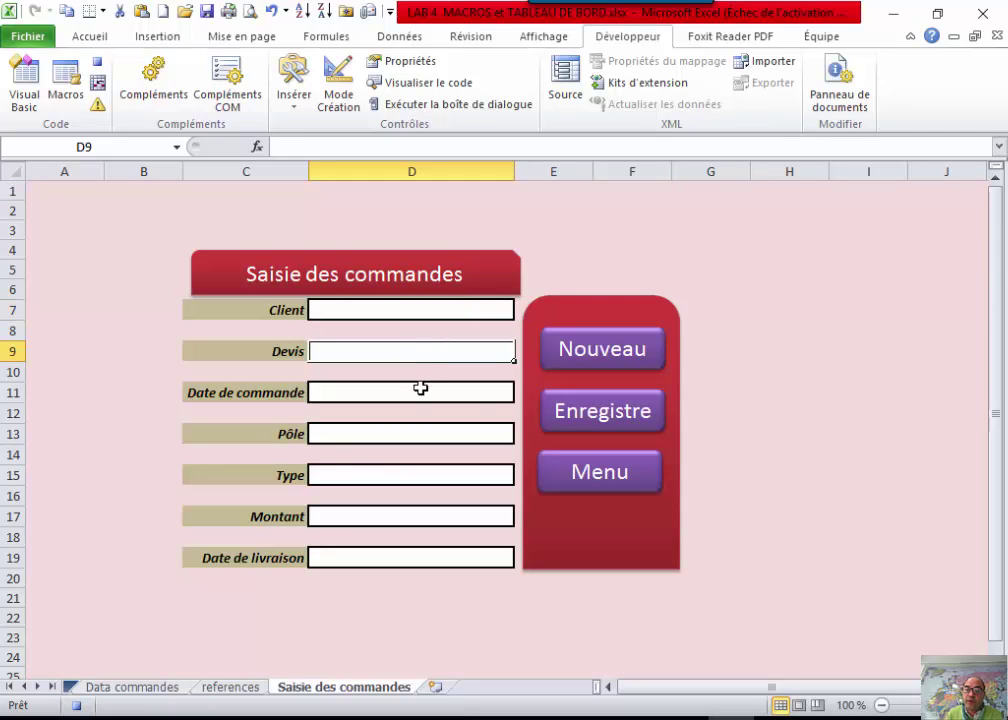
click(418, 394)
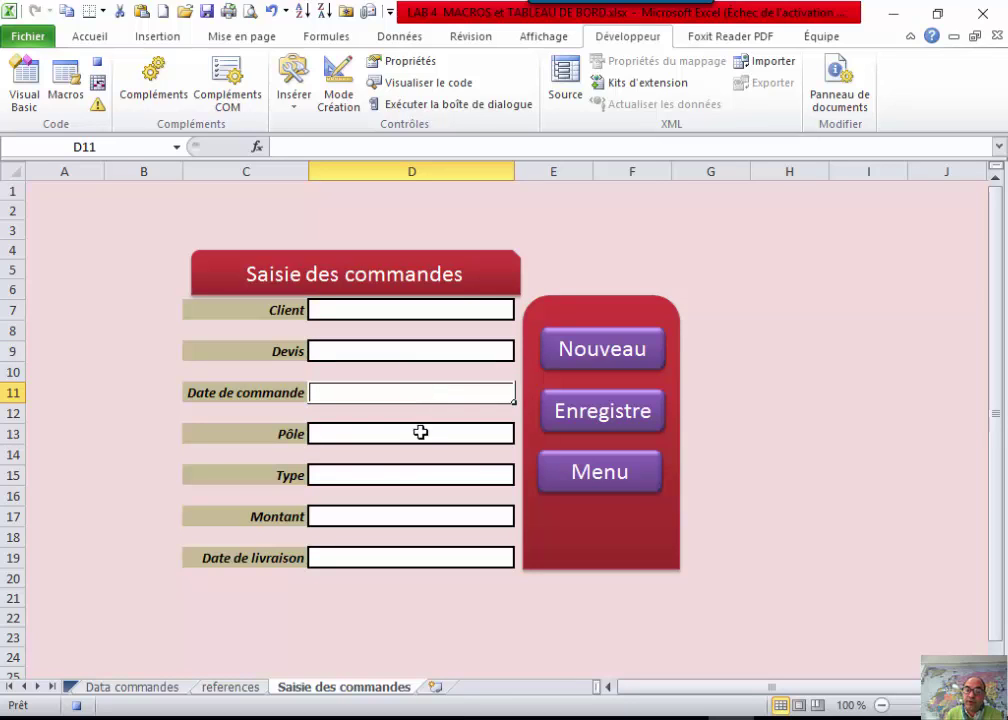
click(421, 434)
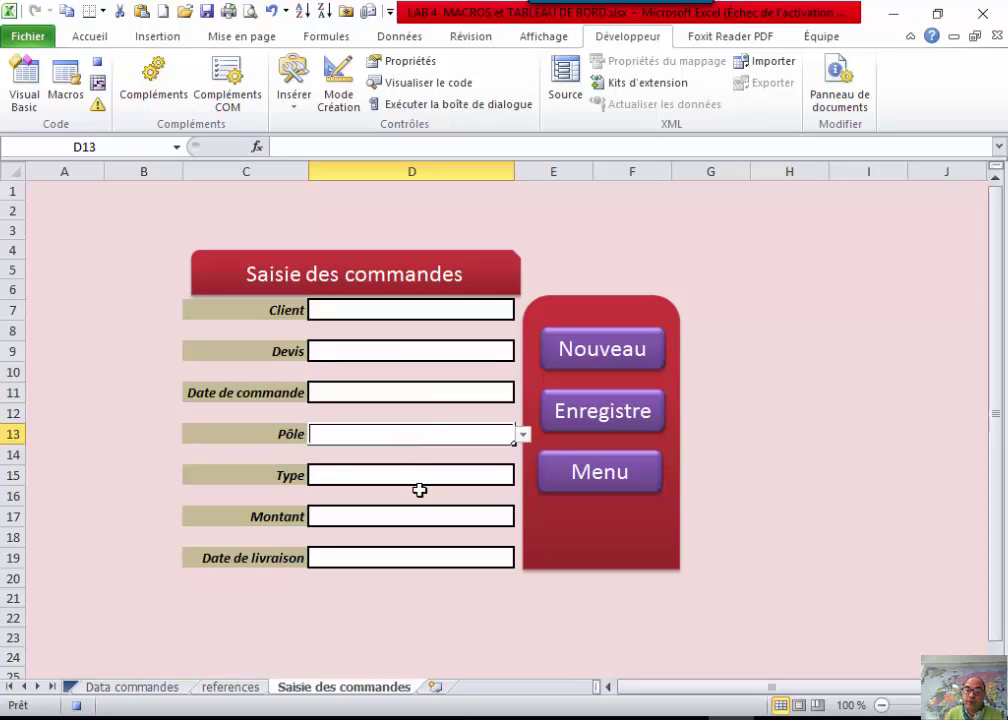
click(419, 474)
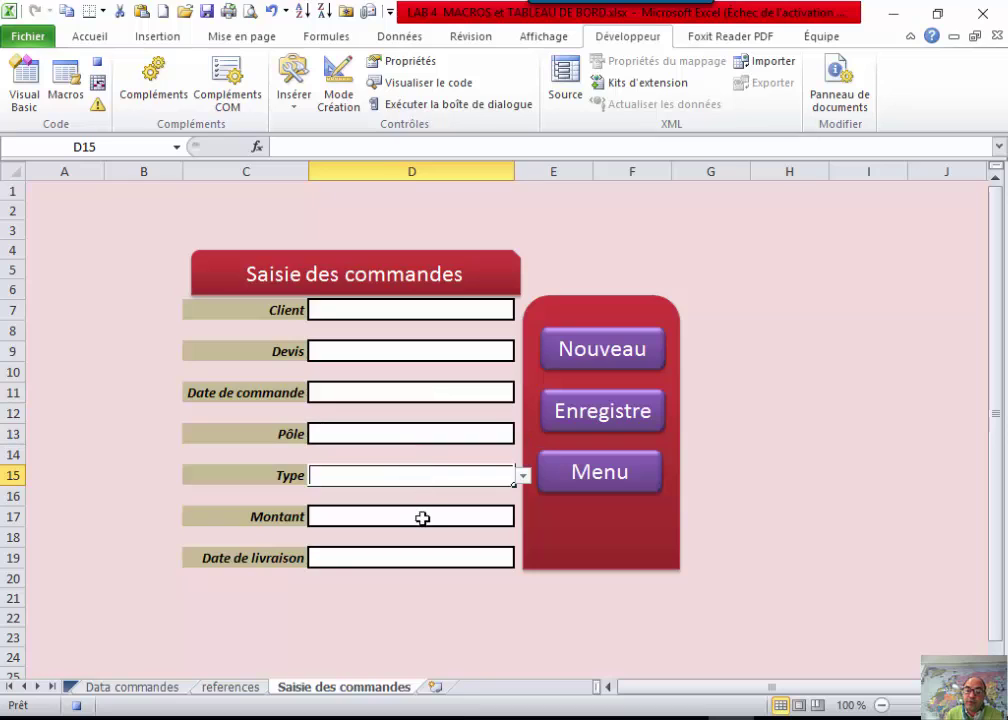
click(416, 518)
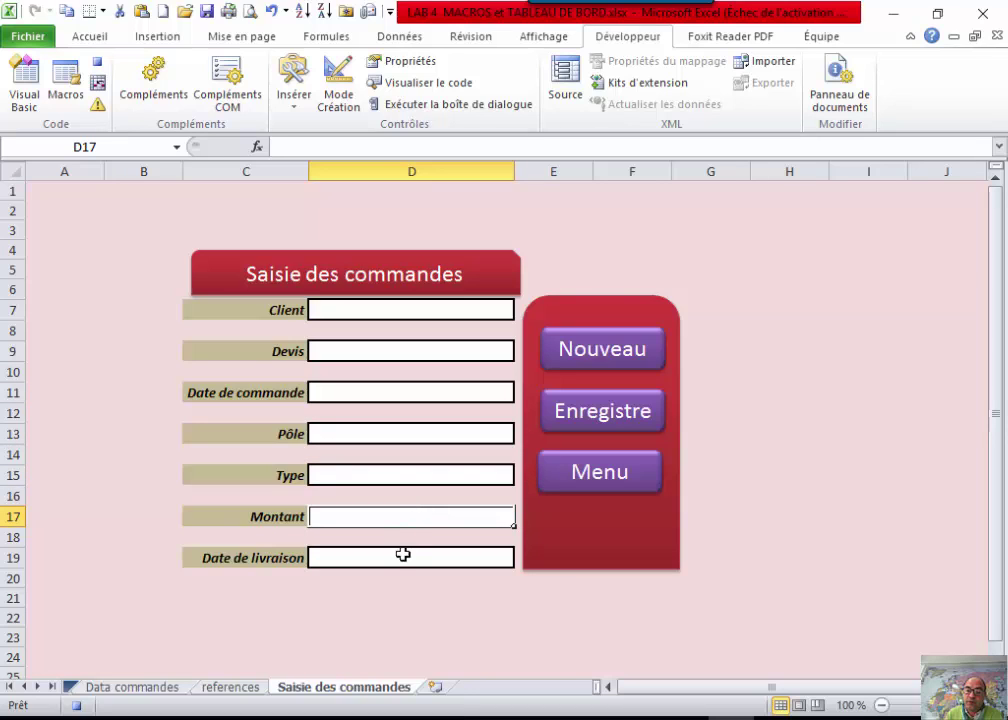
click(402, 558)
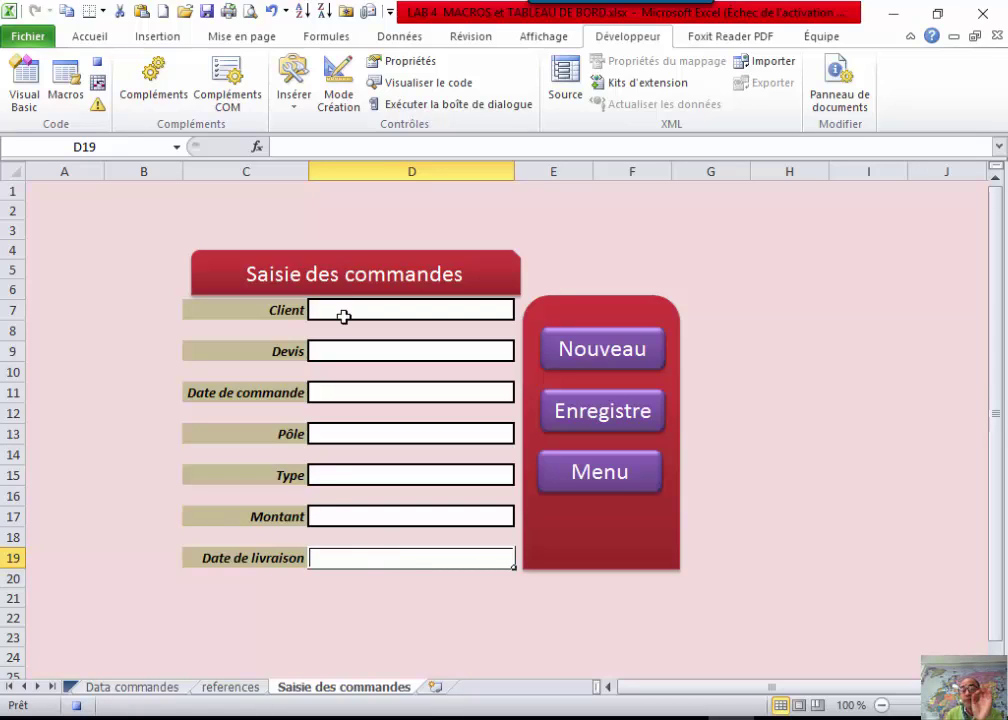
click(346, 312)
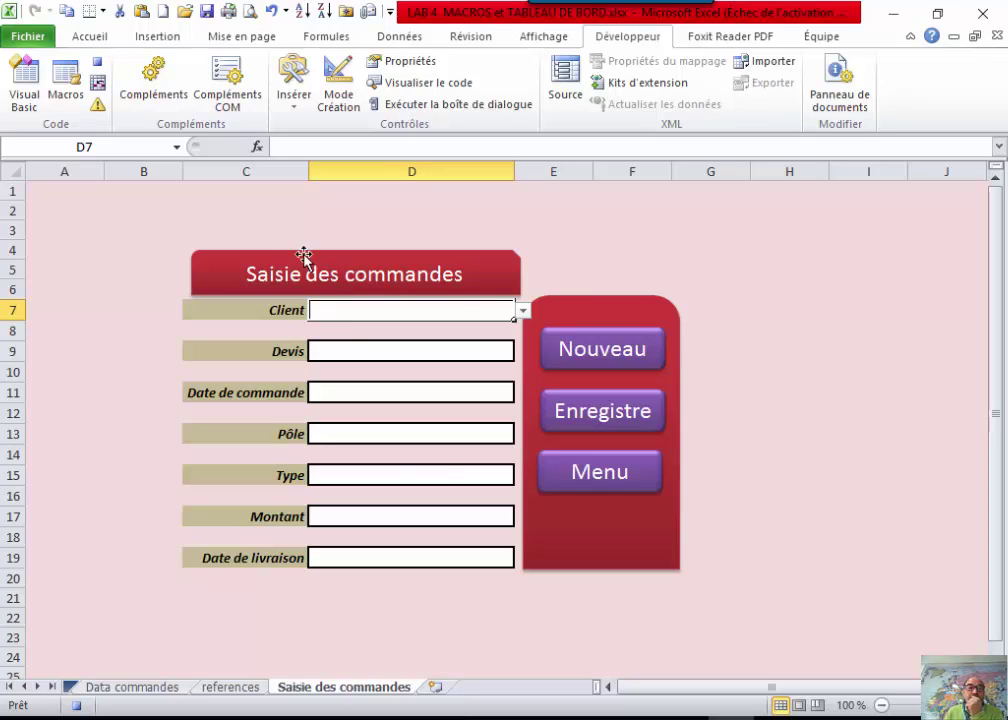
click(98, 66)
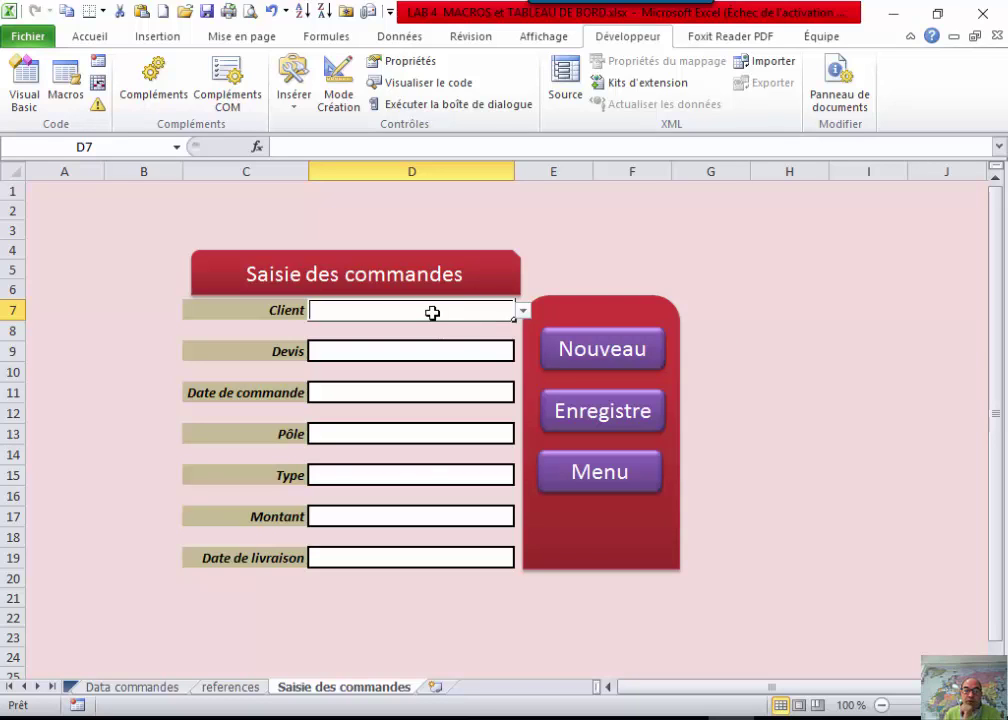
- Enter test text in Client and Devis, then choose Clients from the Client dropdown
text(ff)
key(Return)
text(f)
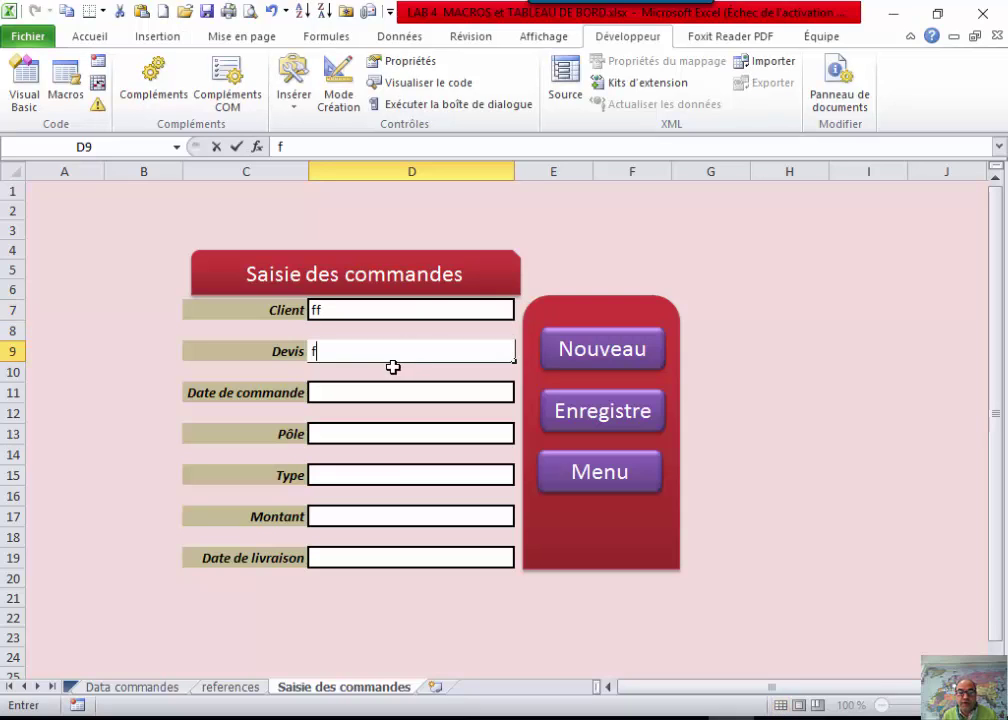
text(ff)
key(Return)
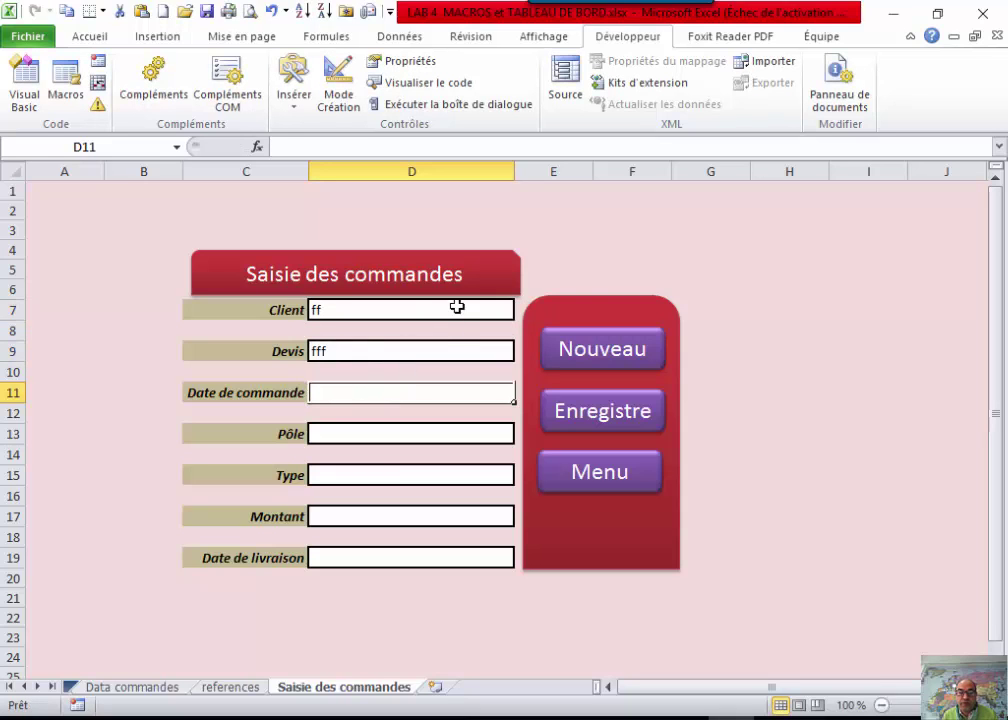
click(457, 308)
click(522, 311)
click(414, 338)
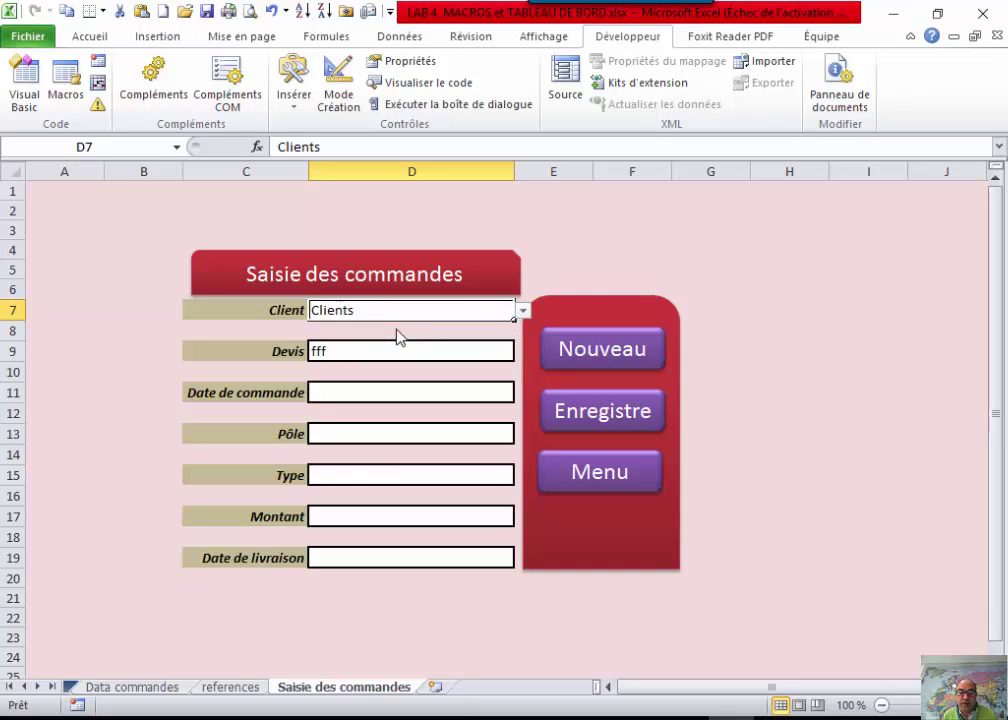
- Replace the Devis test entry with 12222
double_click(367, 353)
double_click(367, 353)
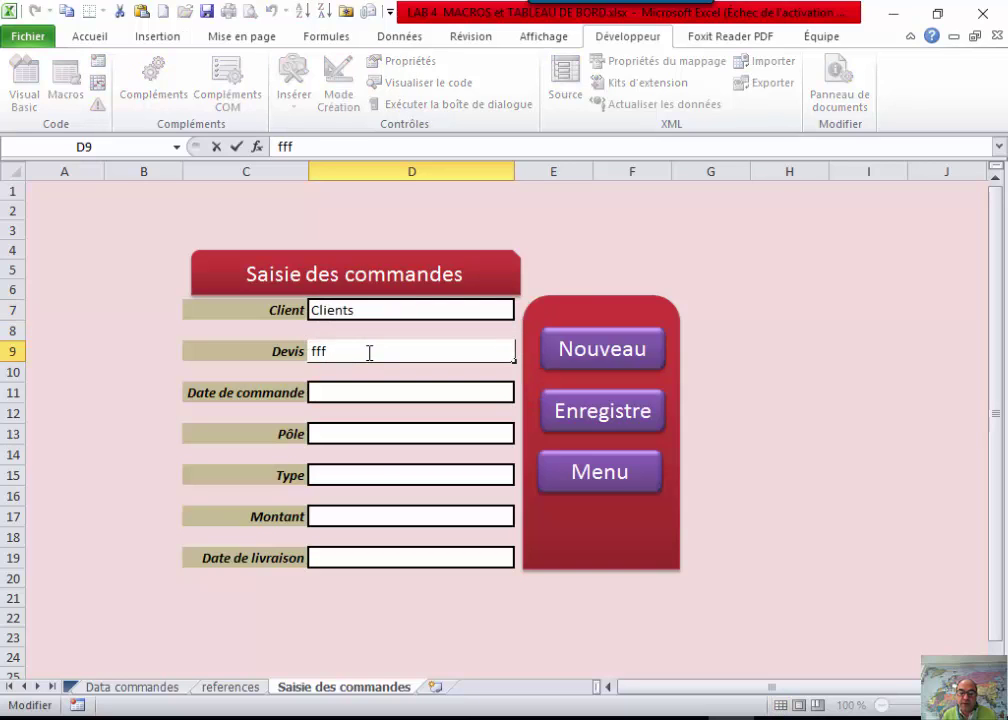
key(BackSpace)
key(BackSpace)
key(BackSpace)
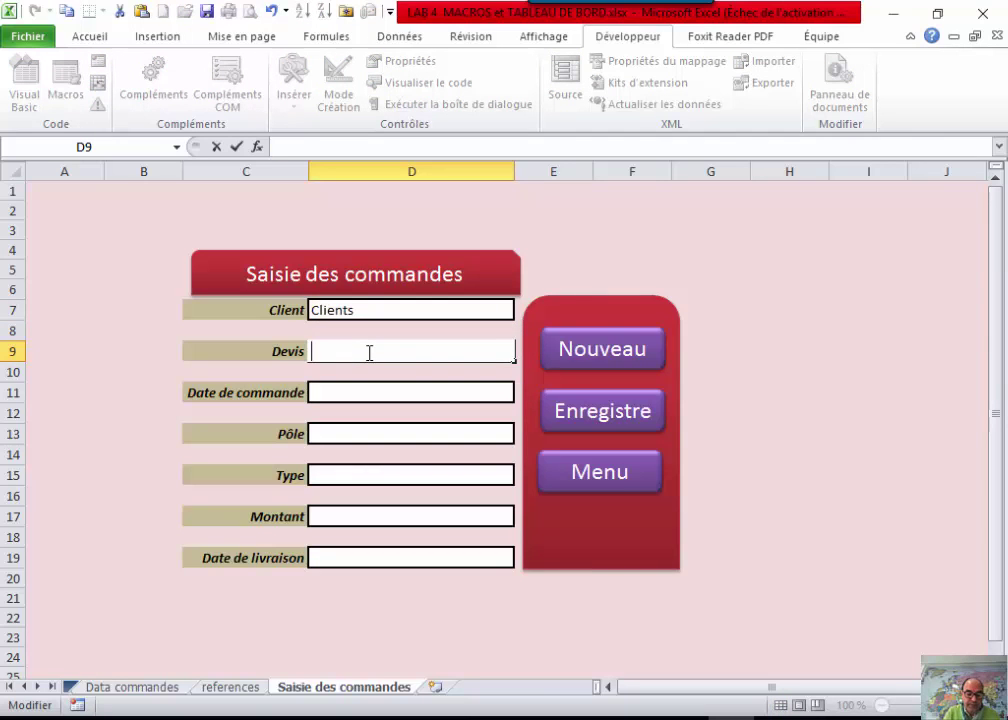
text(Dà)
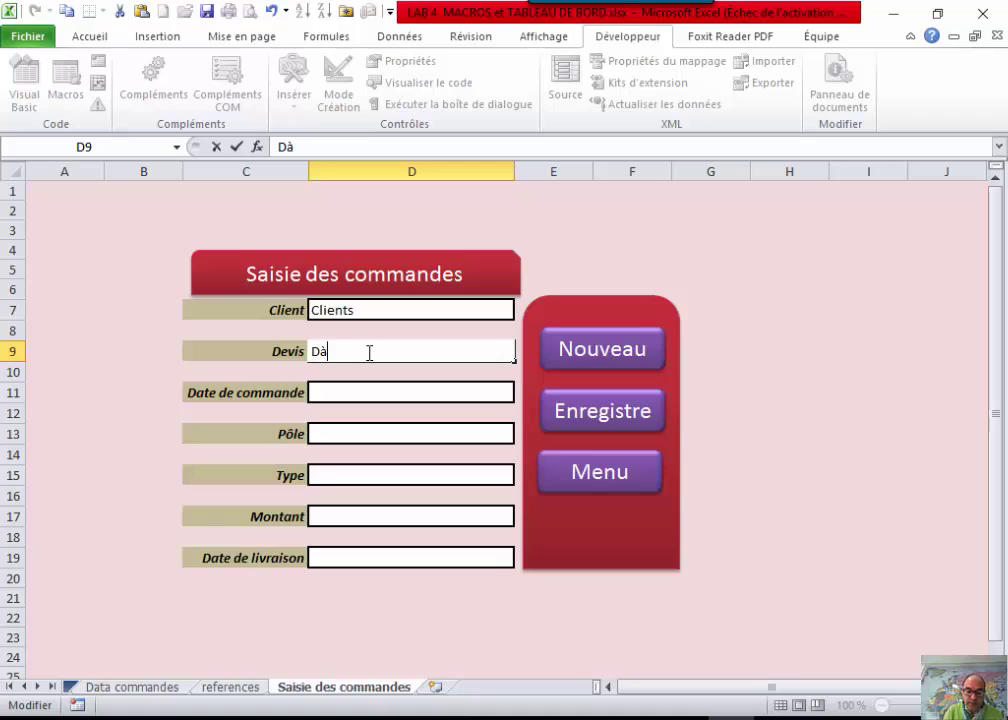
text(&/)
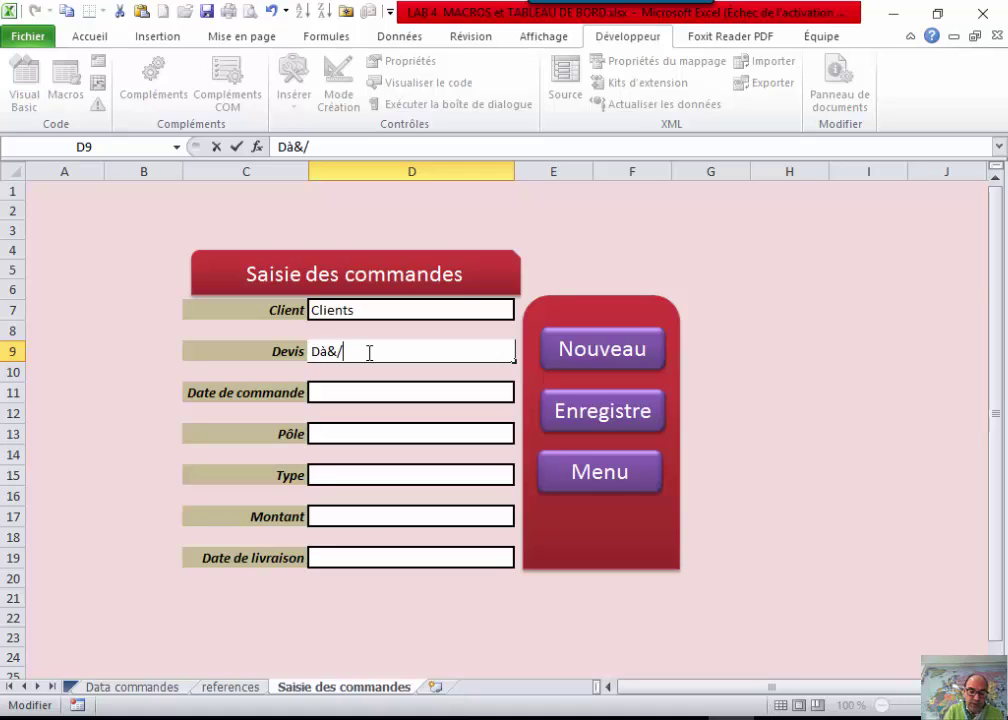
text(é)
text(à&è)
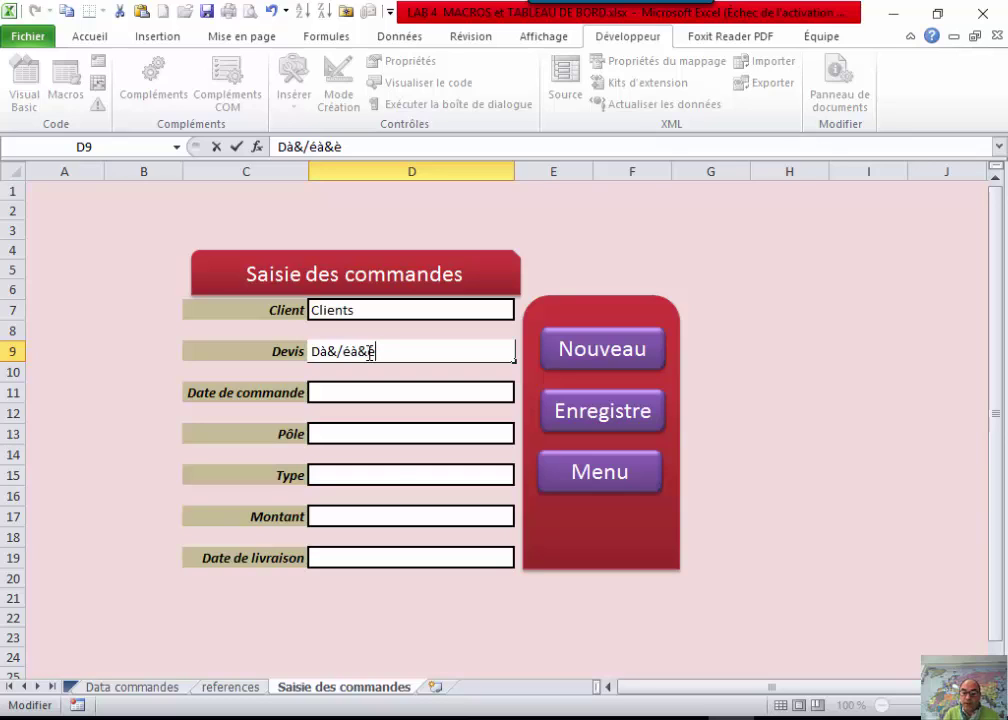
key(BackSpace)
key(BackSpace)
key(BackSpace)
key(BackSpace)
key(BackSpace)
key(BackSpace)
key(BackSpace)
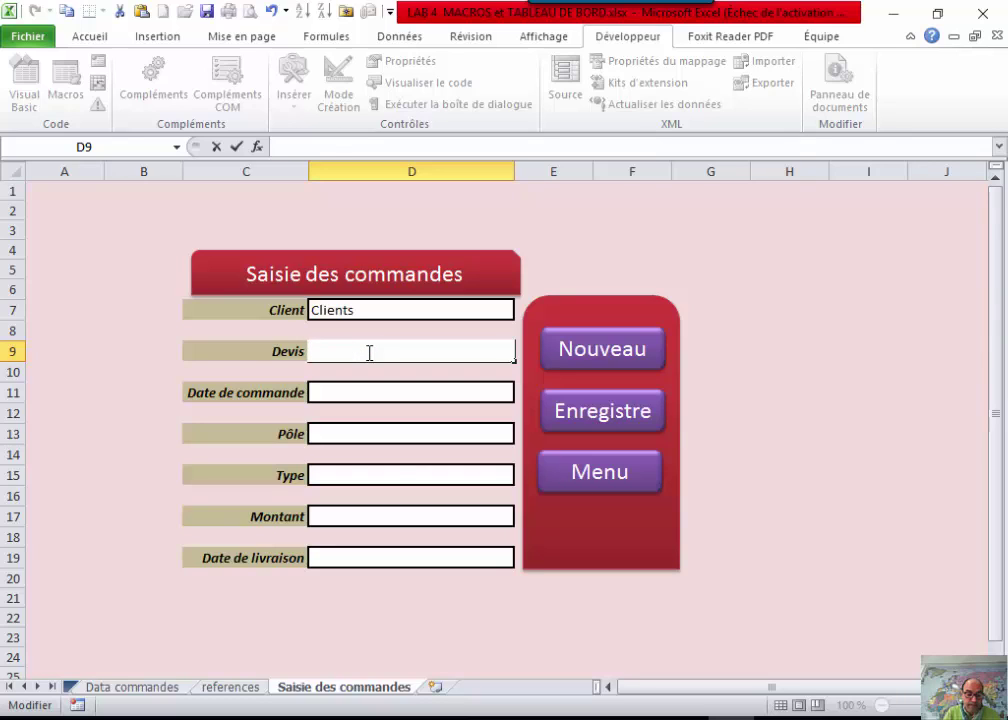
text(1)
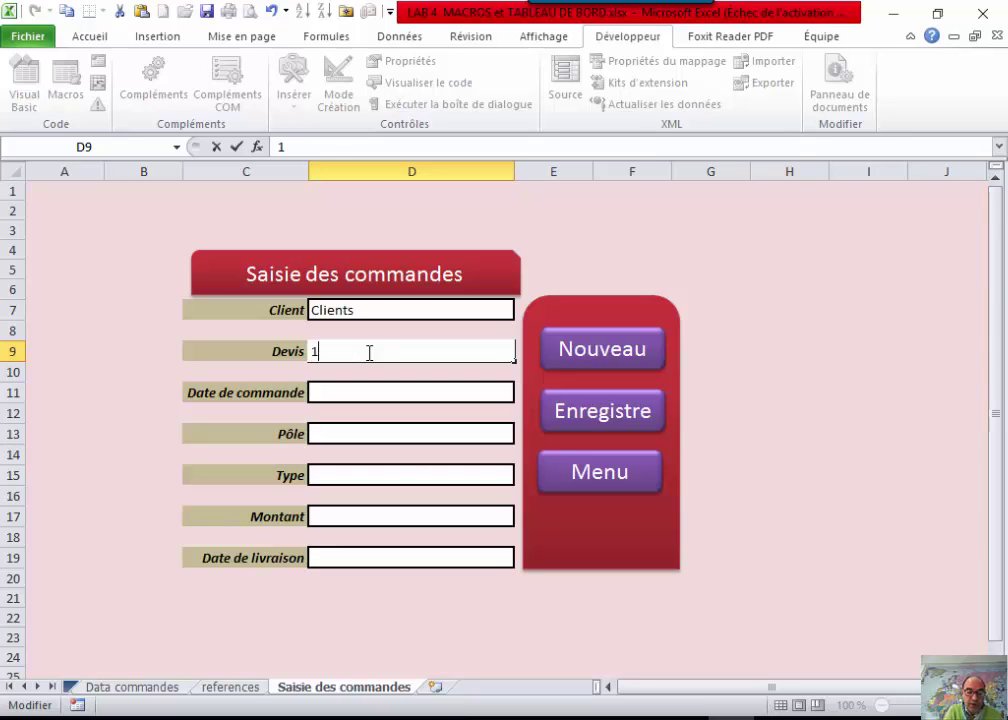
text(2222)
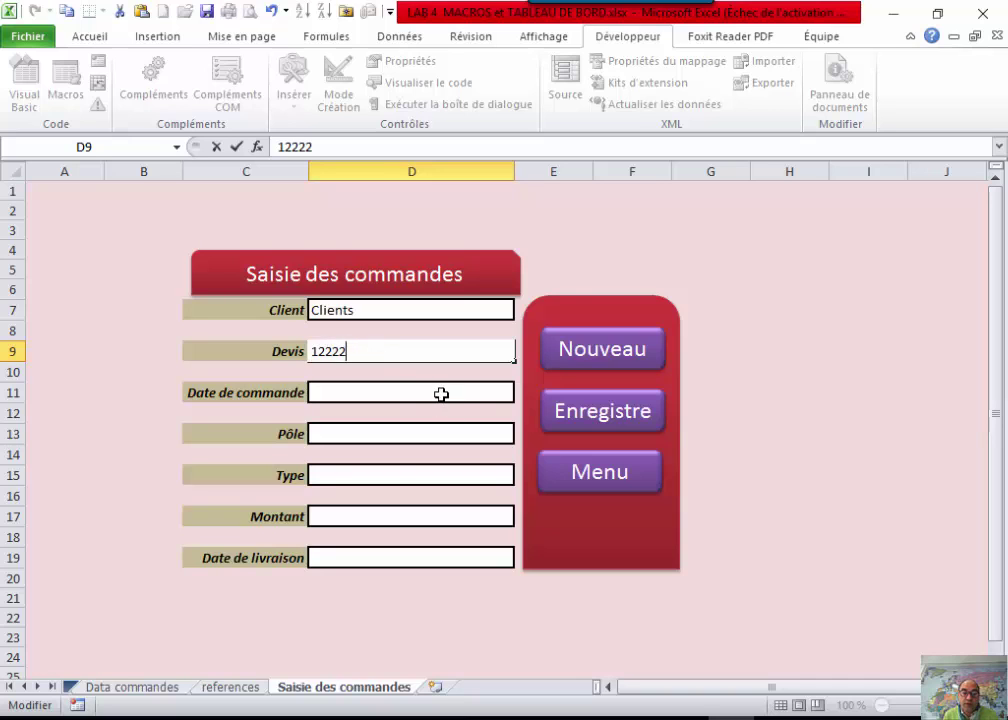
click(437, 392)
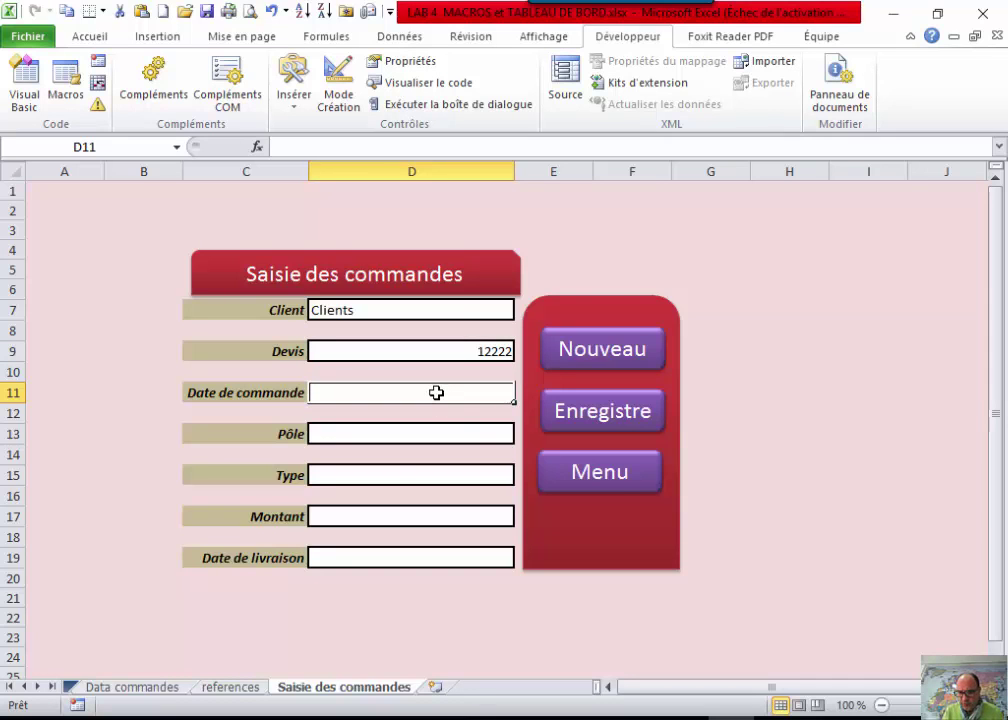
- Enter order date 07/01/2017 and set Pôle to ART
text(07)
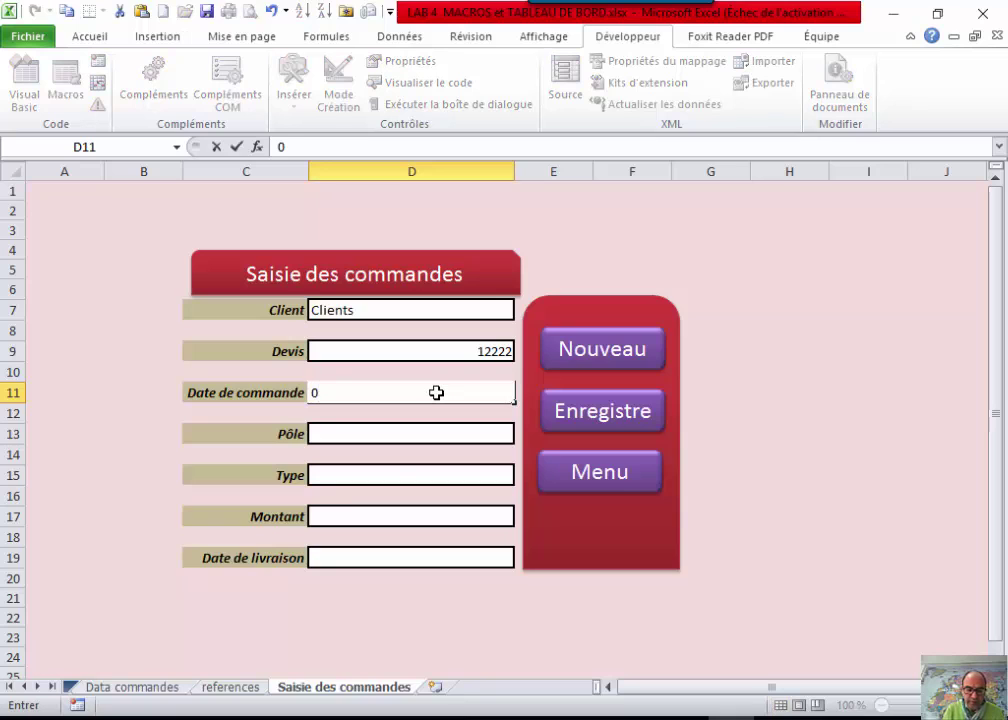
text(/)
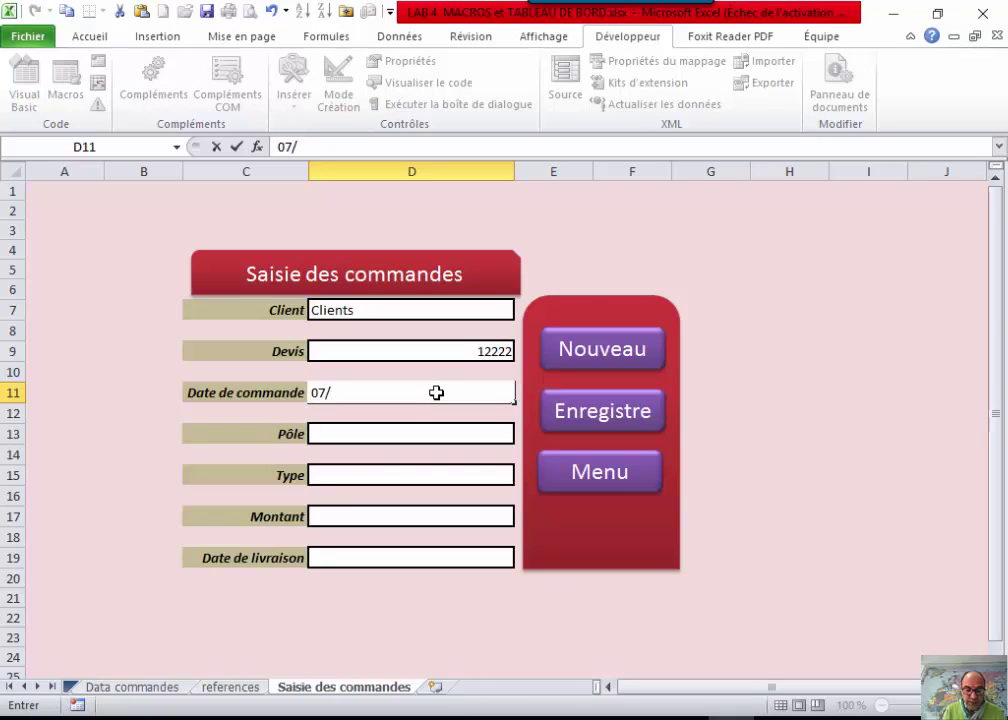
text(01/20)
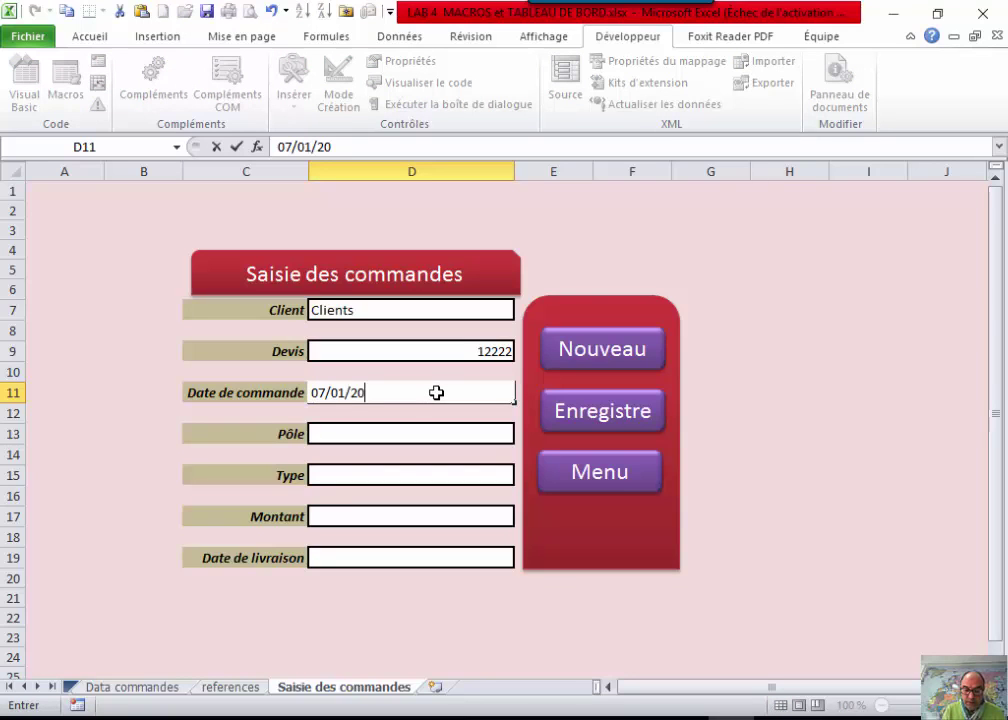
text(17)
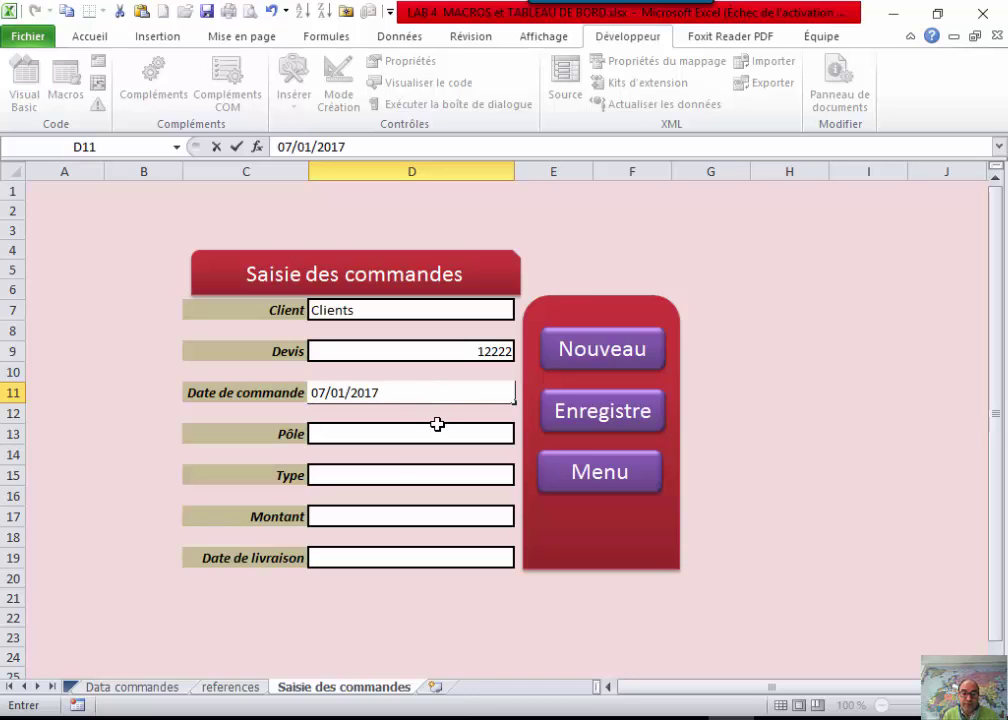
click(437, 431)
click(522, 435)
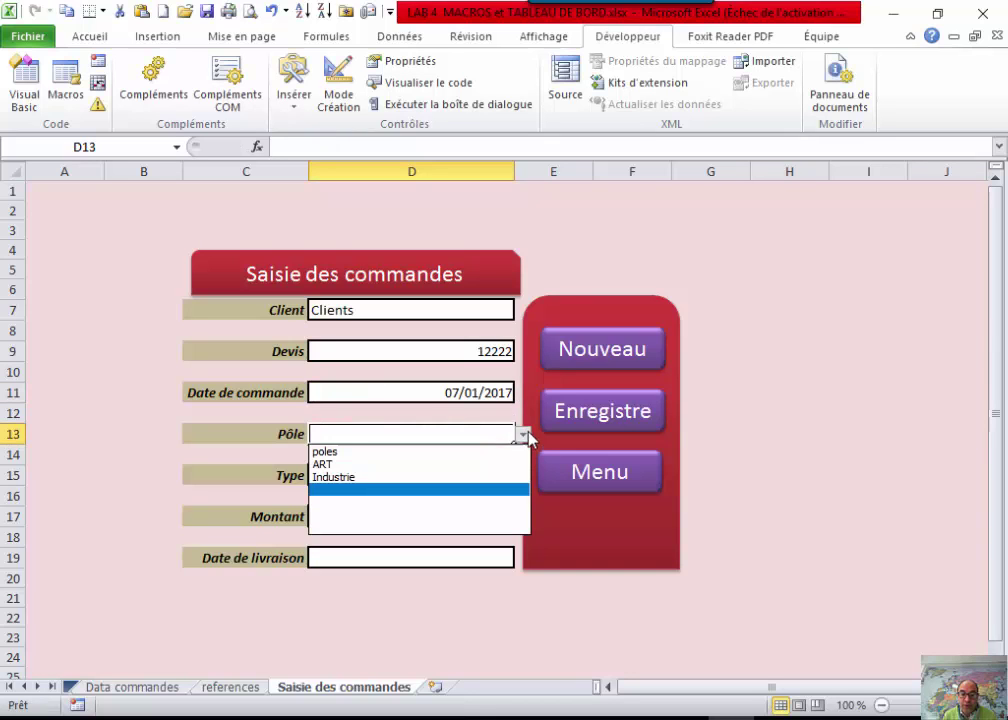
key(Escape)
text(ART)
- Set Type to DE, Montant to 1333333 and delivery date to 12/01/2017
click(430, 478)
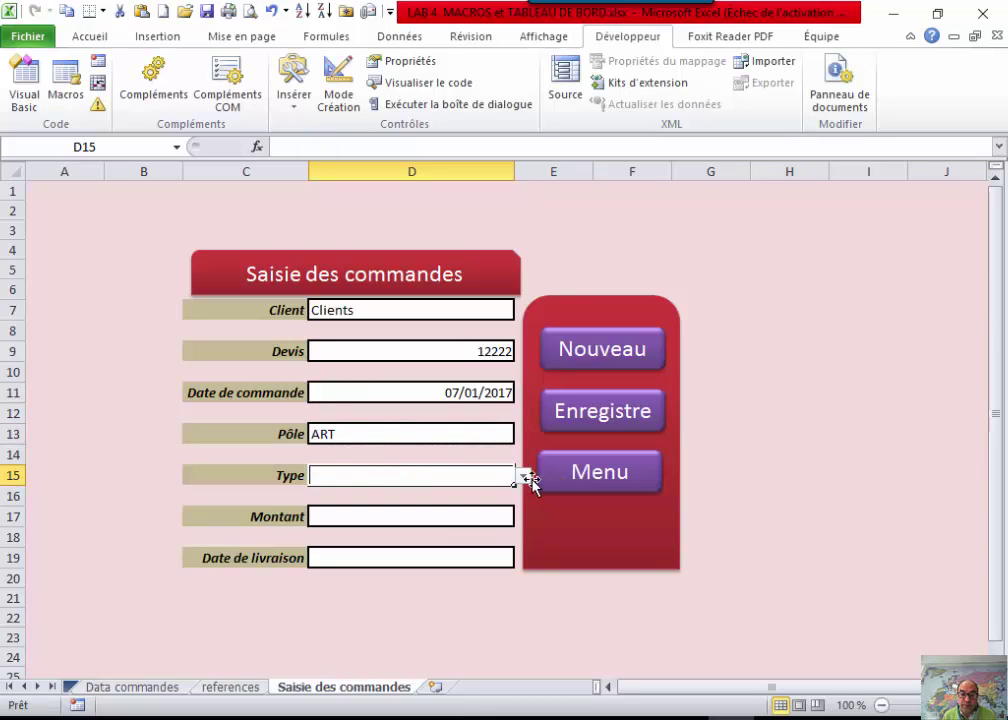
click(524, 479)
click(398, 505)
click(378, 516)
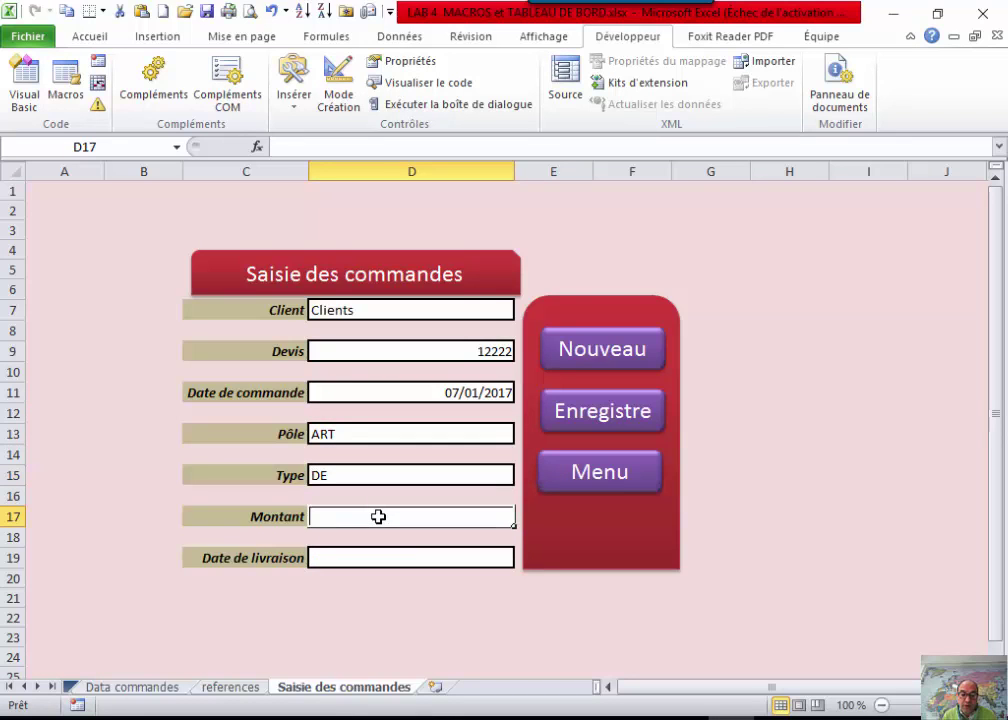
text(133)
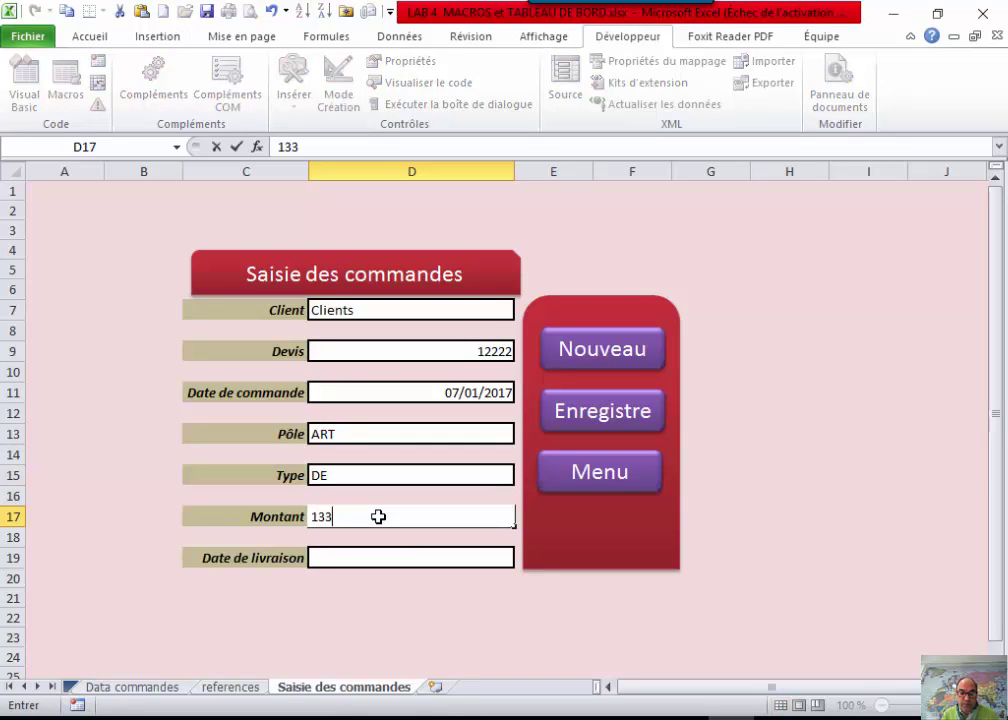
text(3333)
click(389, 556)
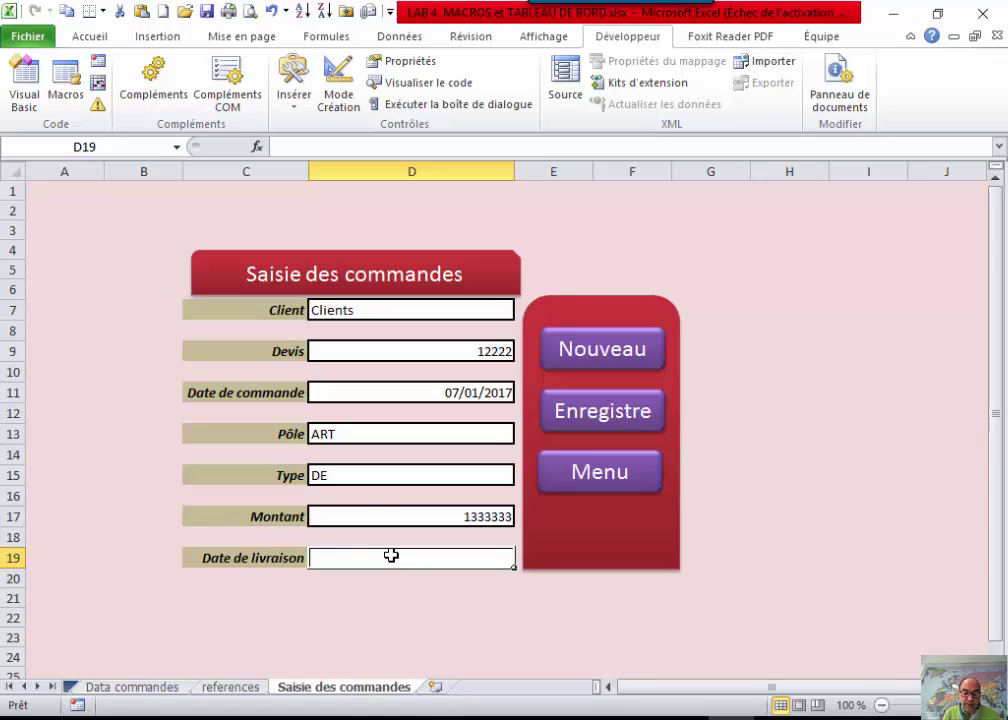
text(12)
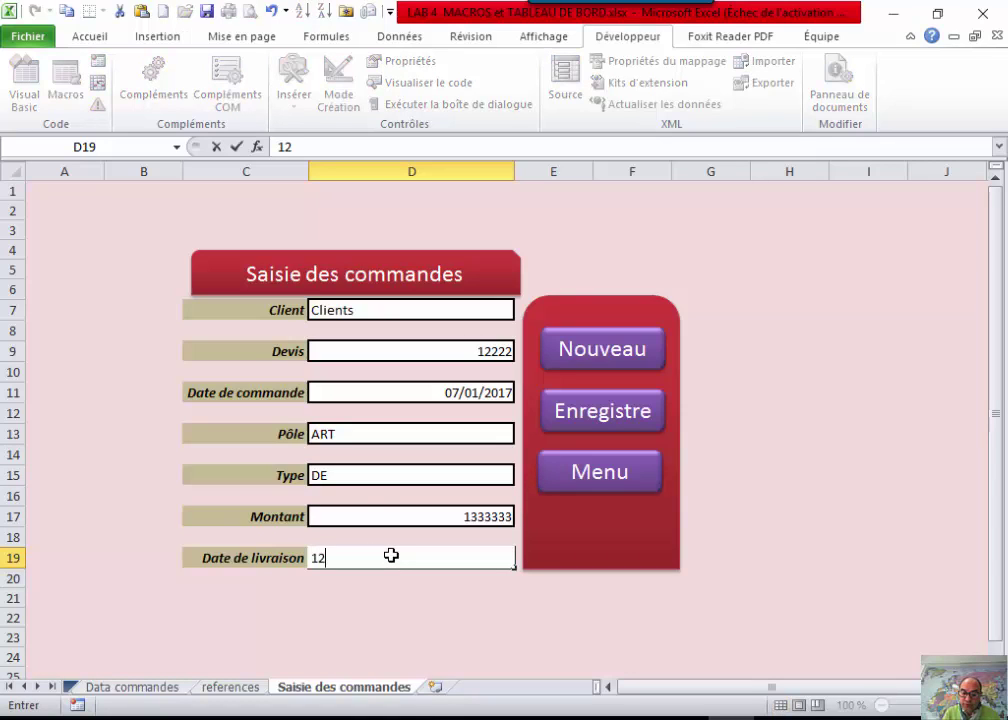
text(/0)
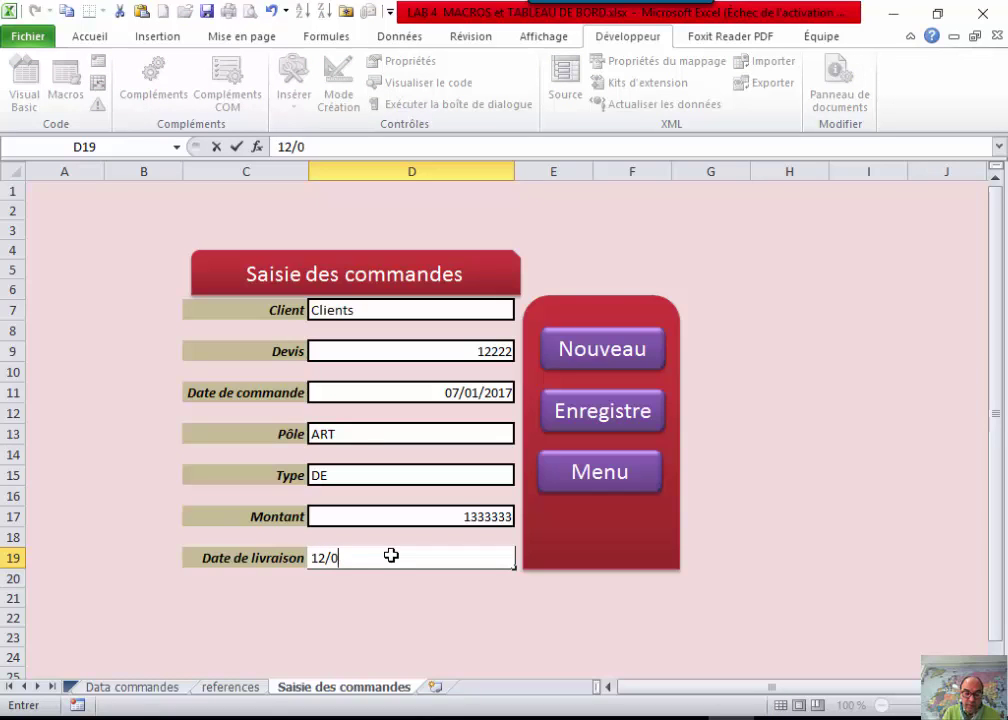
text(1/201)
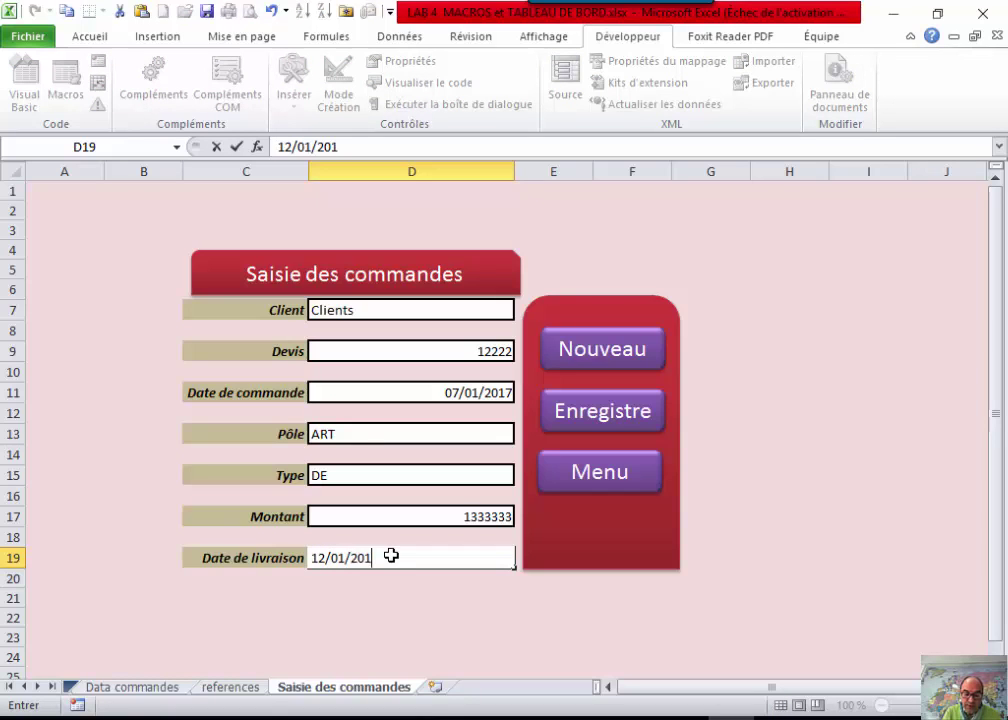
text(7)
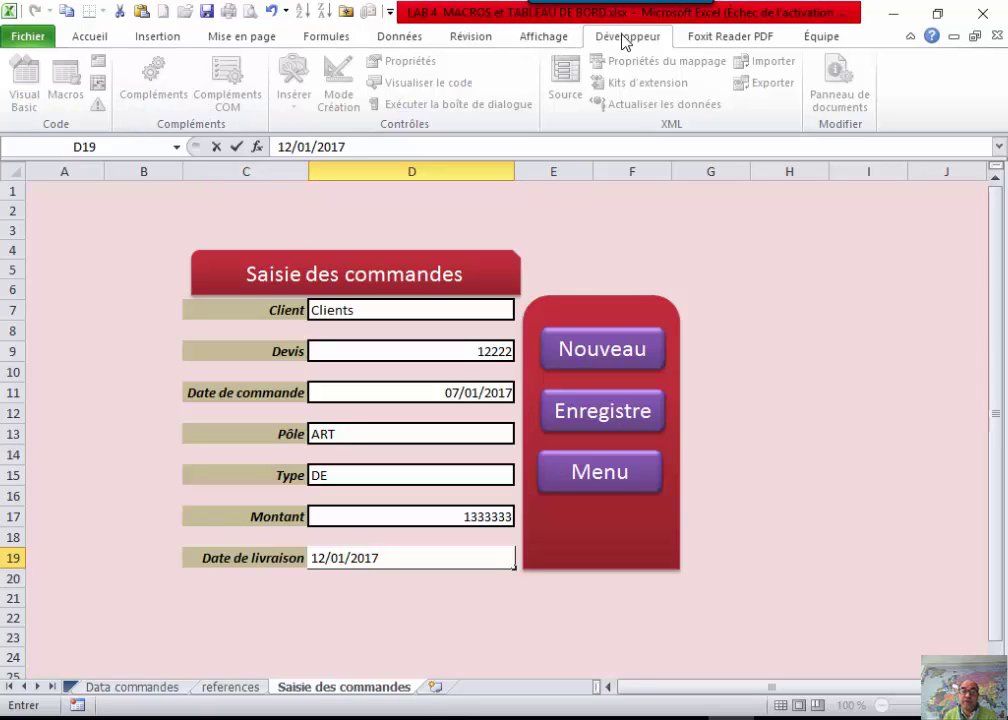
click(751, 404)
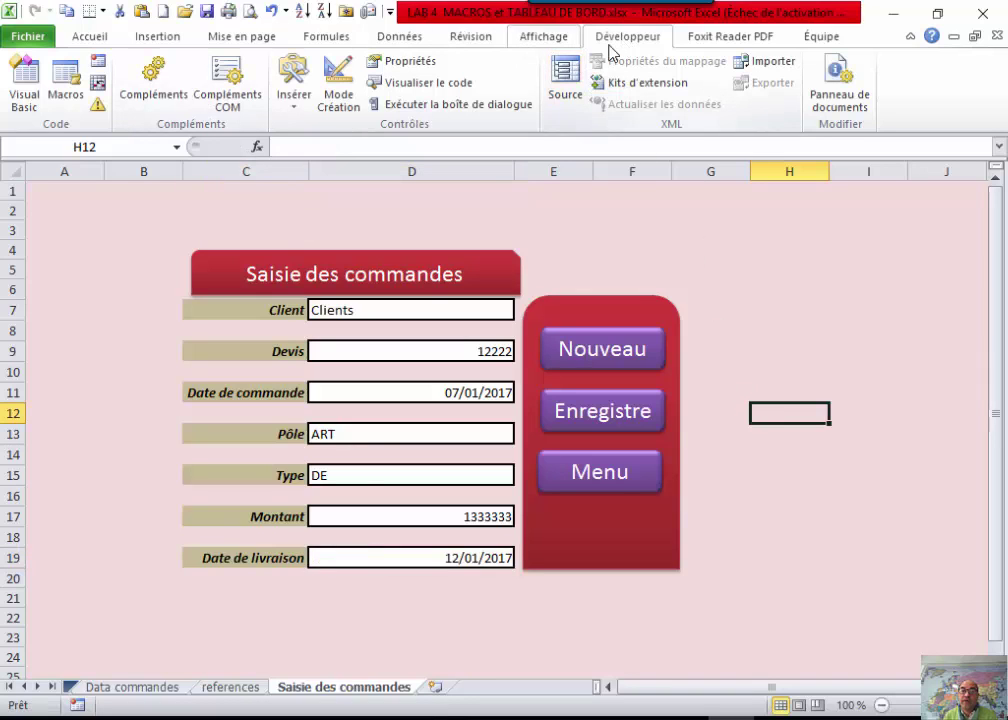
- Run ViderForm from the Macros list to wipe the test order data
click(66, 90)
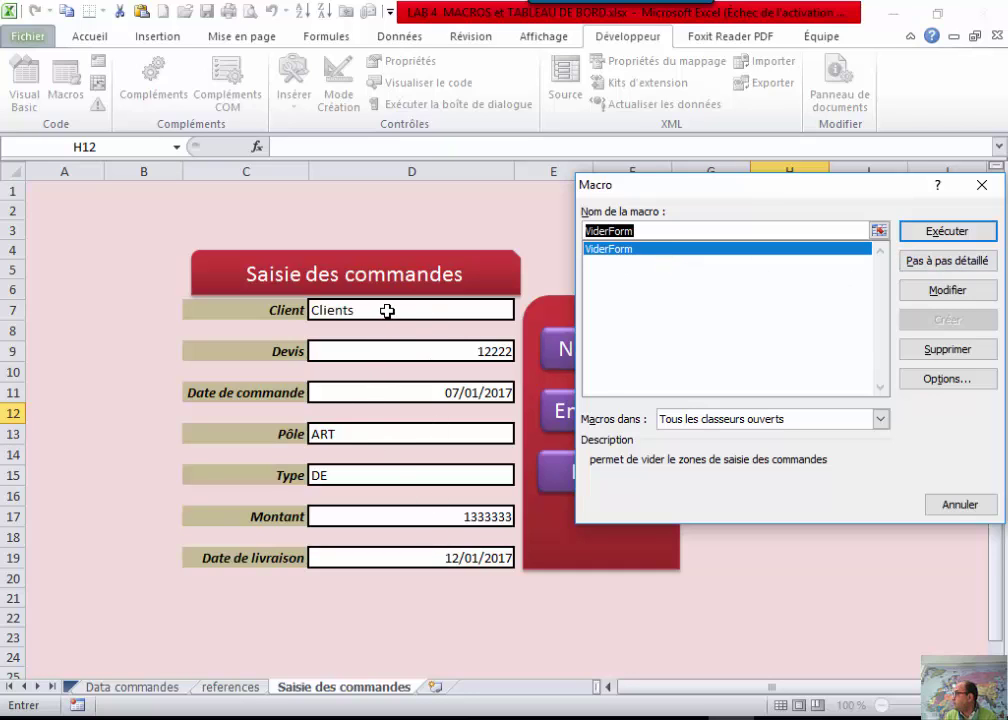
click(933, 232)
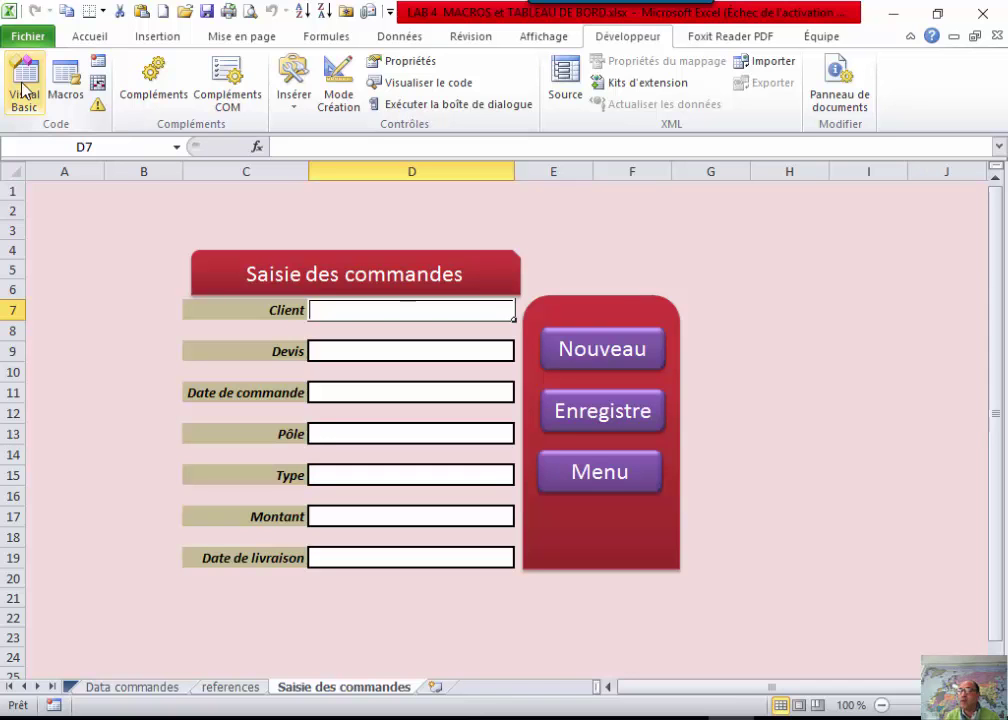
- Open Module1 in the Visual Basic editor to display the ViderForm code
click(24, 90)
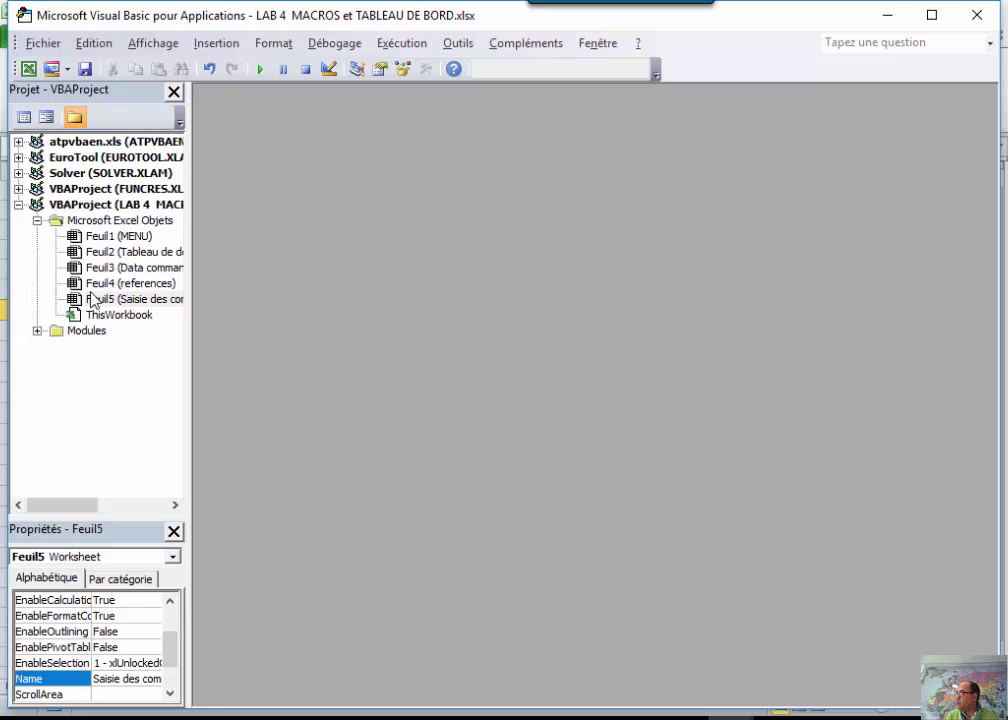
click(37, 331)
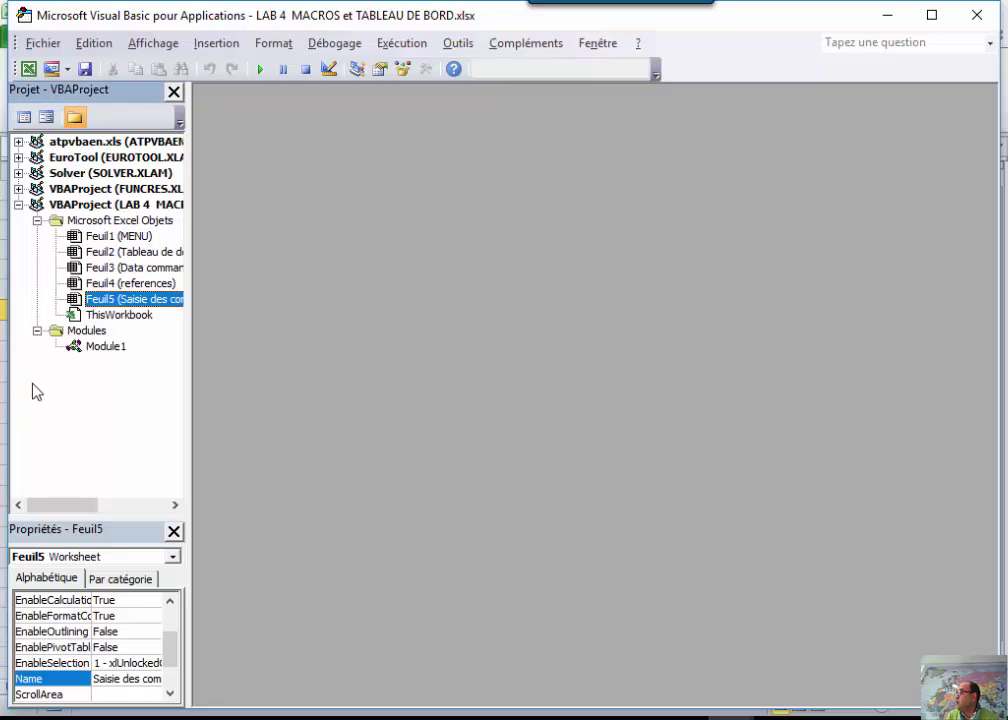
double_click(100, 347)
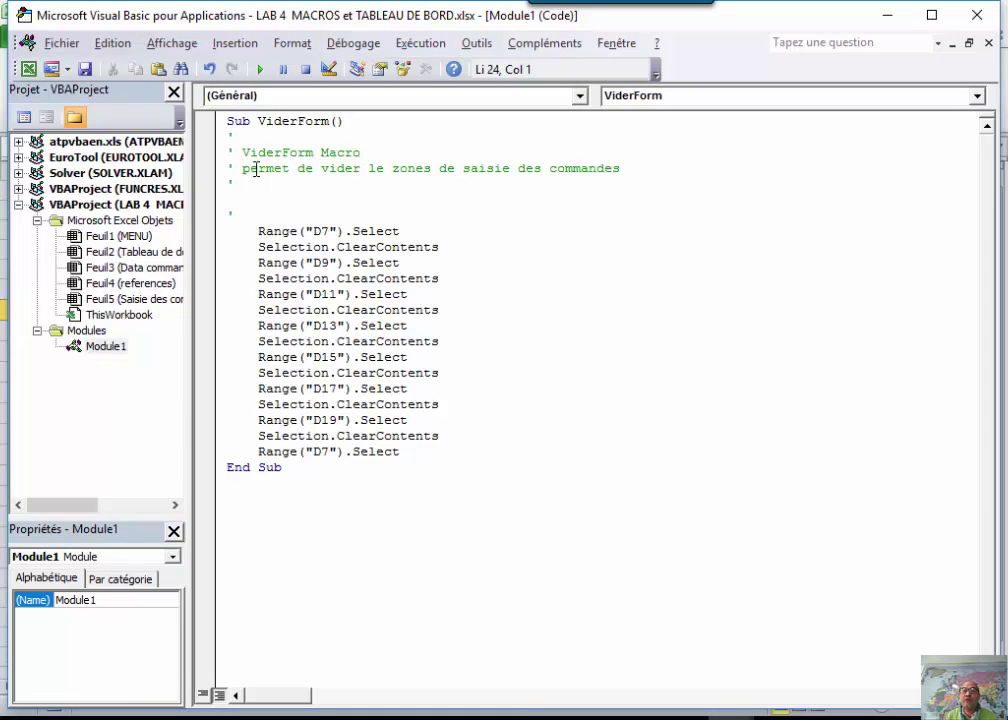
- Highlight the ViderForm name and the D7 selection line, then return to Excel
double_click(286, 121)
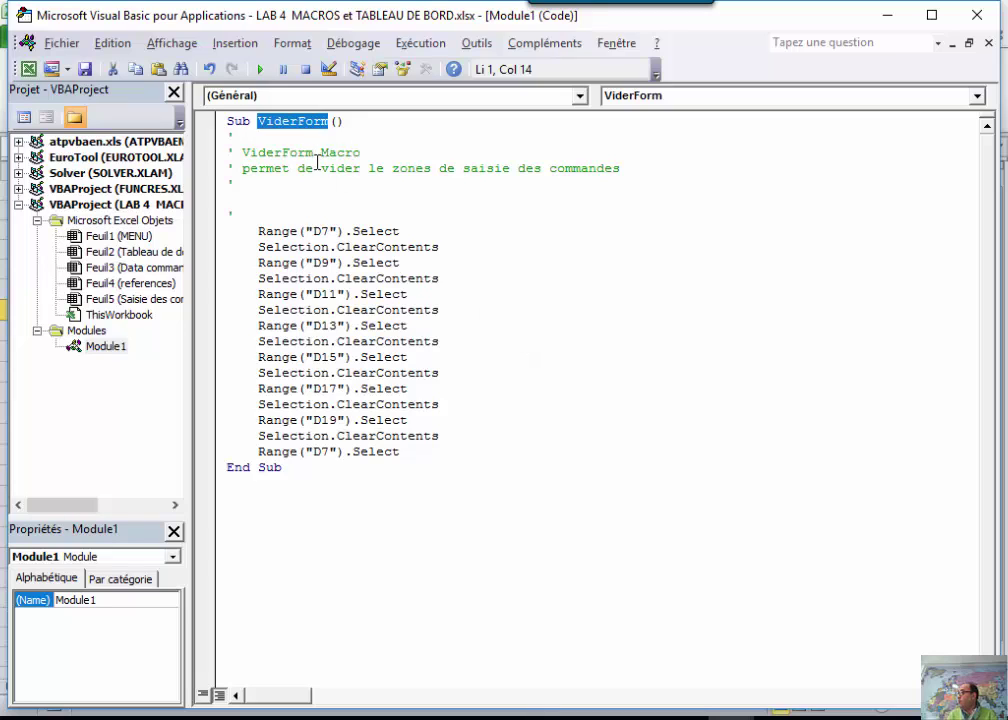
click(487, 266)
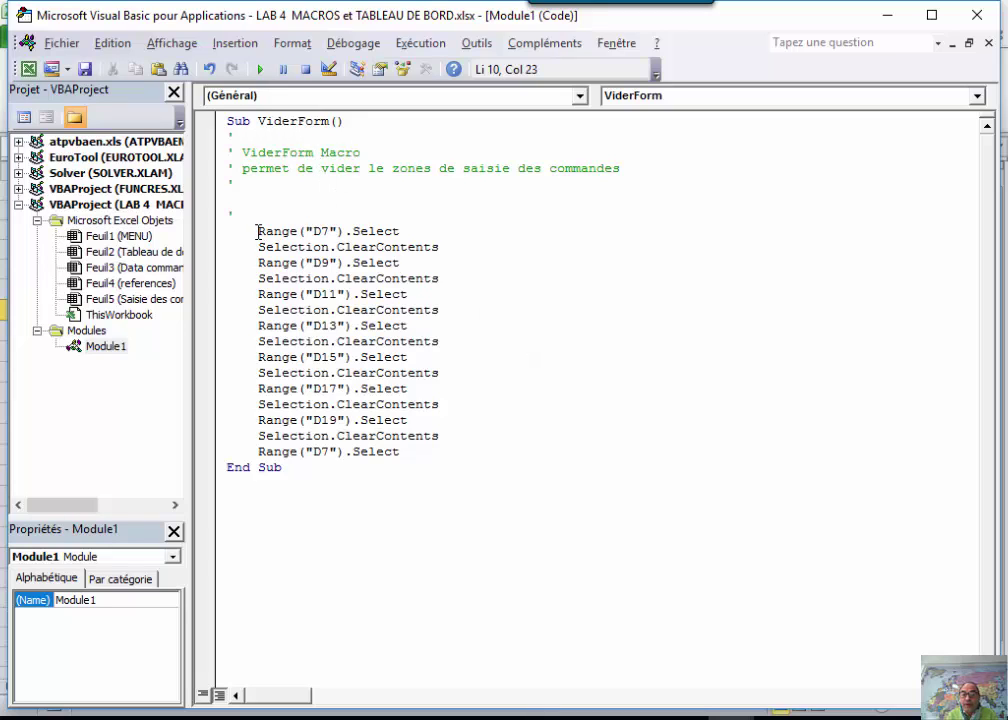
drag(250, 231, 421, 230)
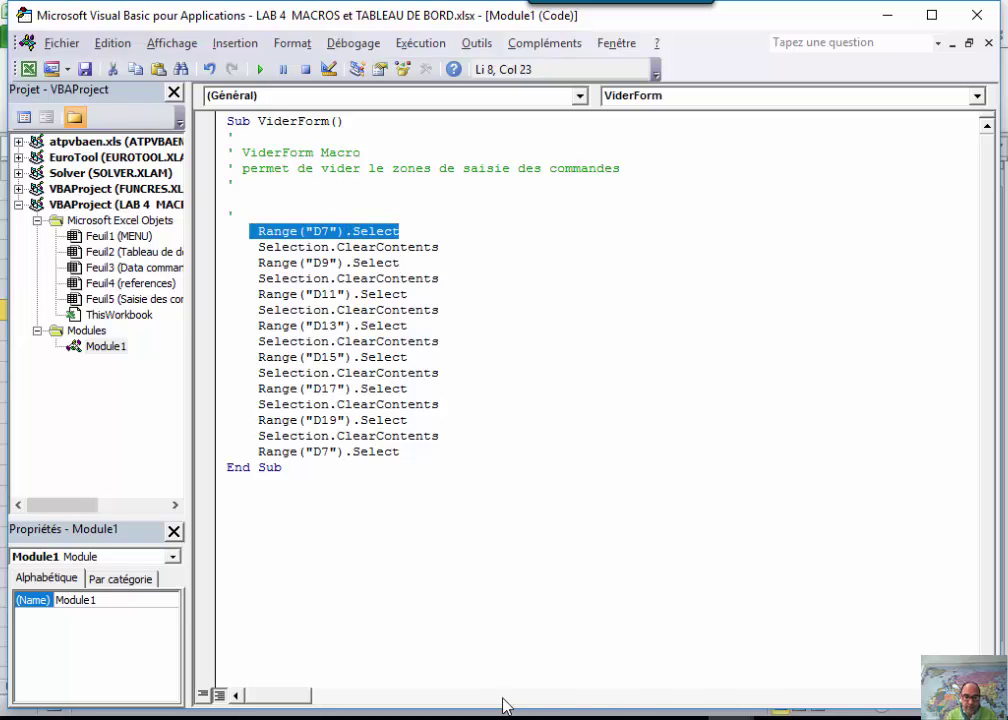
mouse_move(702, 712)
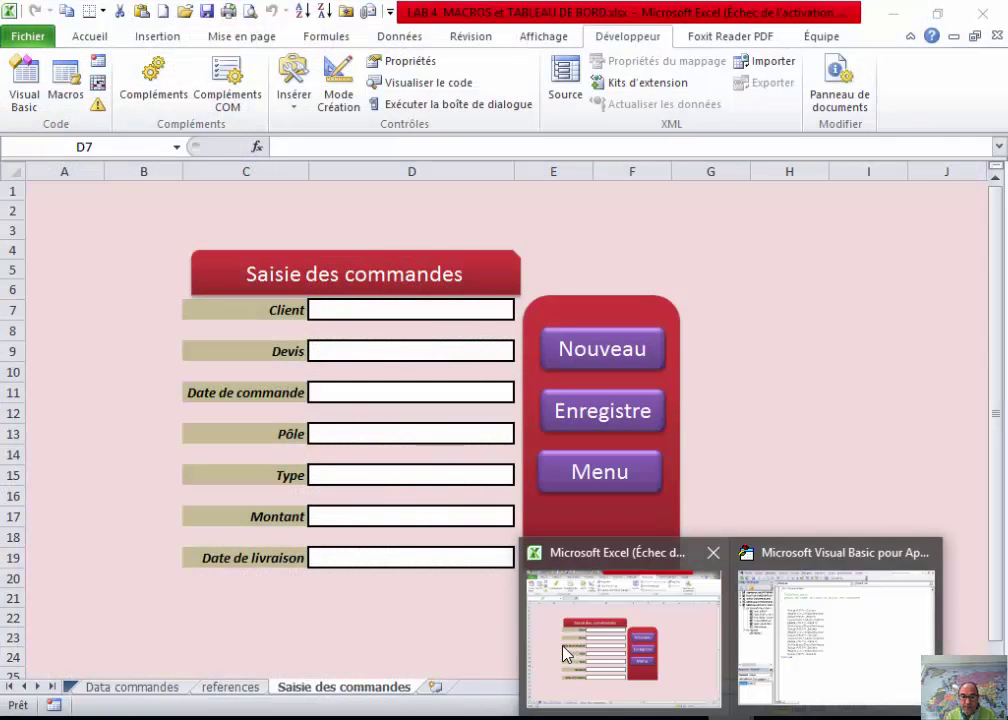
click(558, 658)
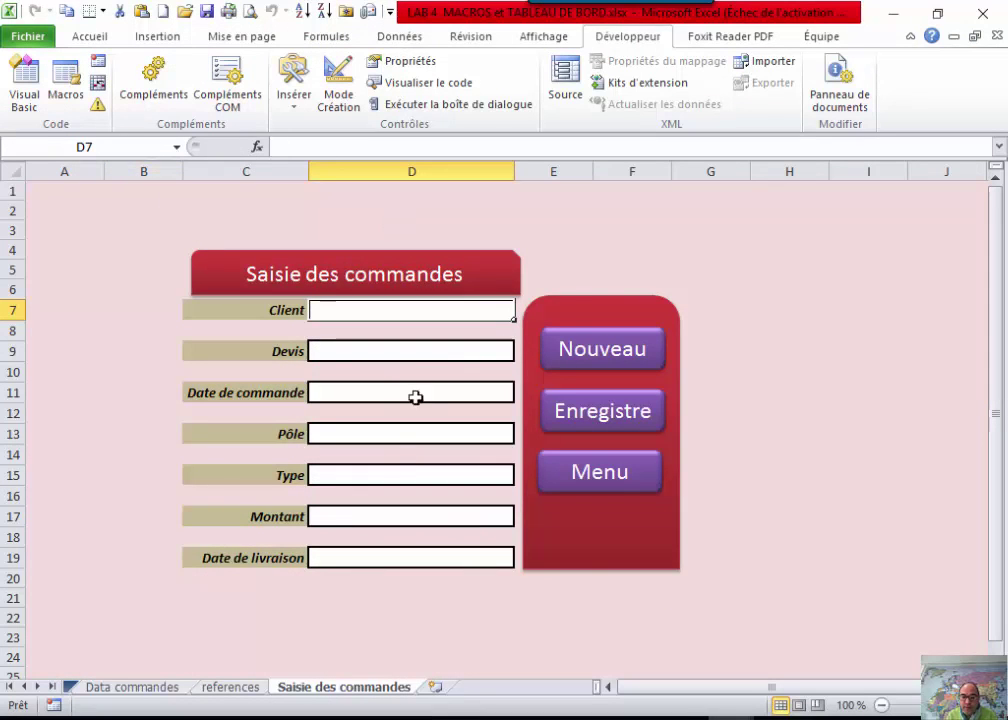
- Bring the Visual Basic editor showing ViderForm's Module1 code back to the front
mouse_move(650, 670)
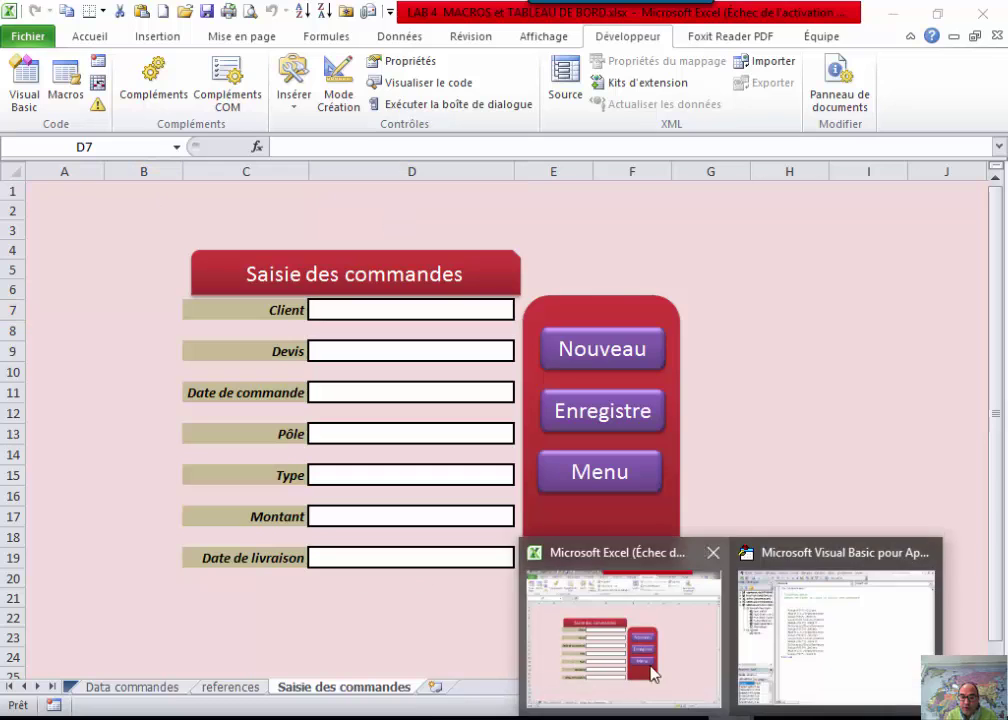
click(837, 648)
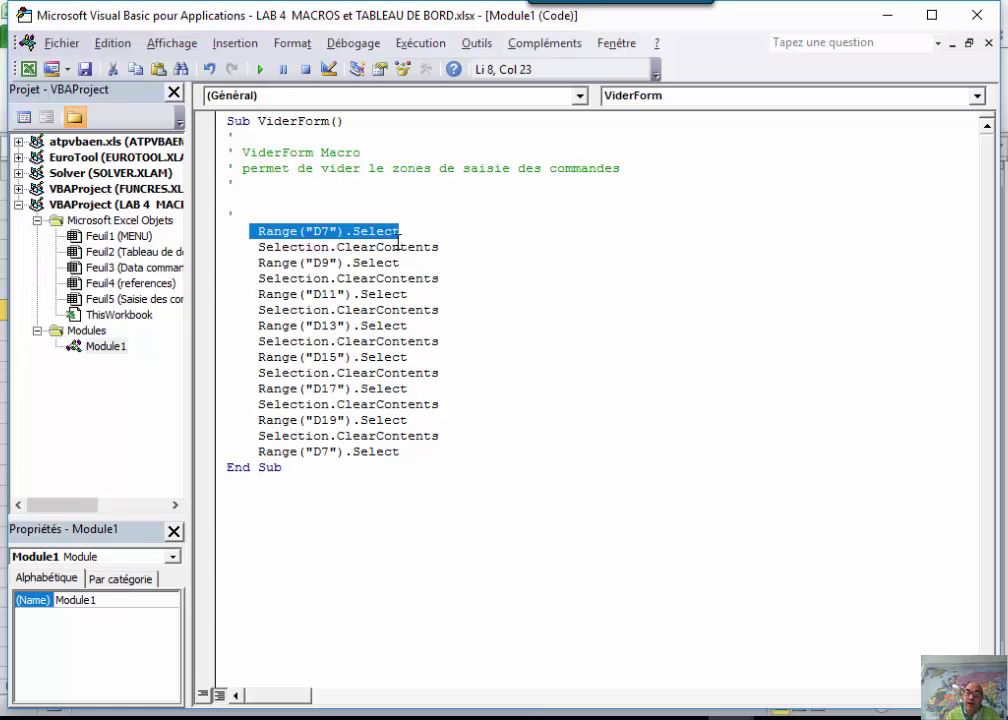
- Highlight the code lines clearing D7 and D9 and the final line reselecting D7
drag(445, 247, 243, 247)
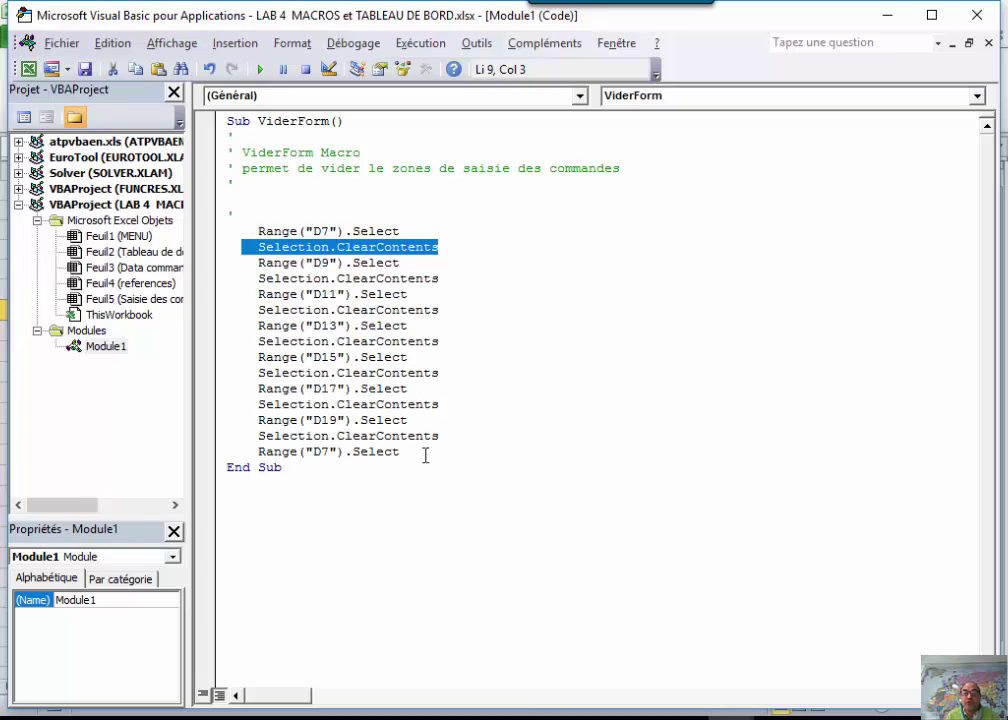
mouse_move(425, 452)
mouse_down()
mouse_move(283, 452)
mouse_move(259, 440)
mouse_up()
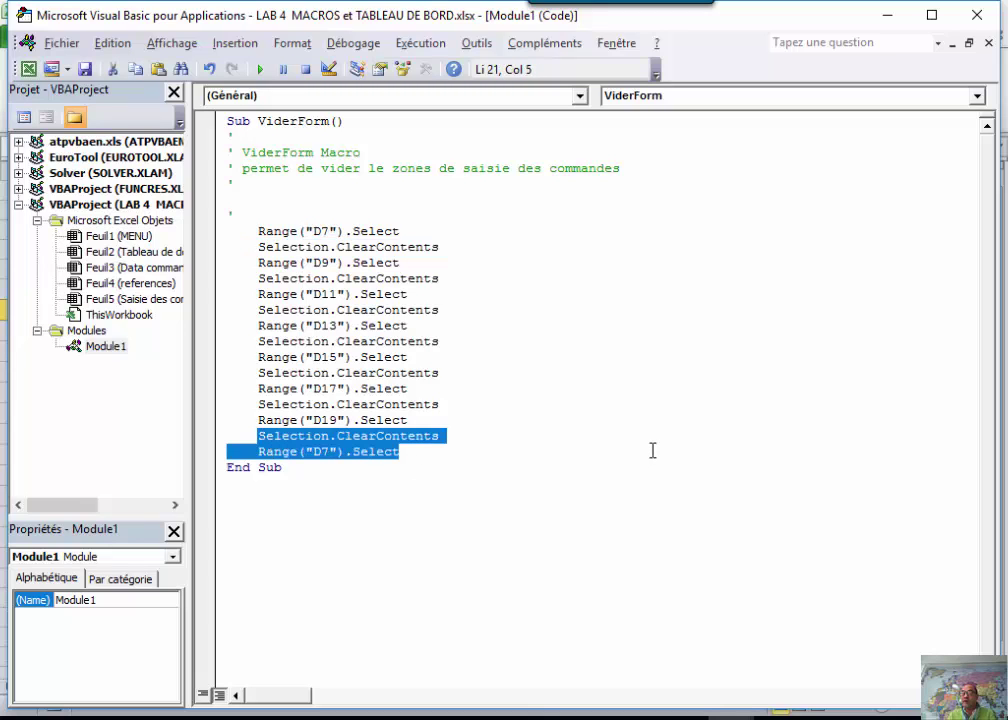
click(560, 388)
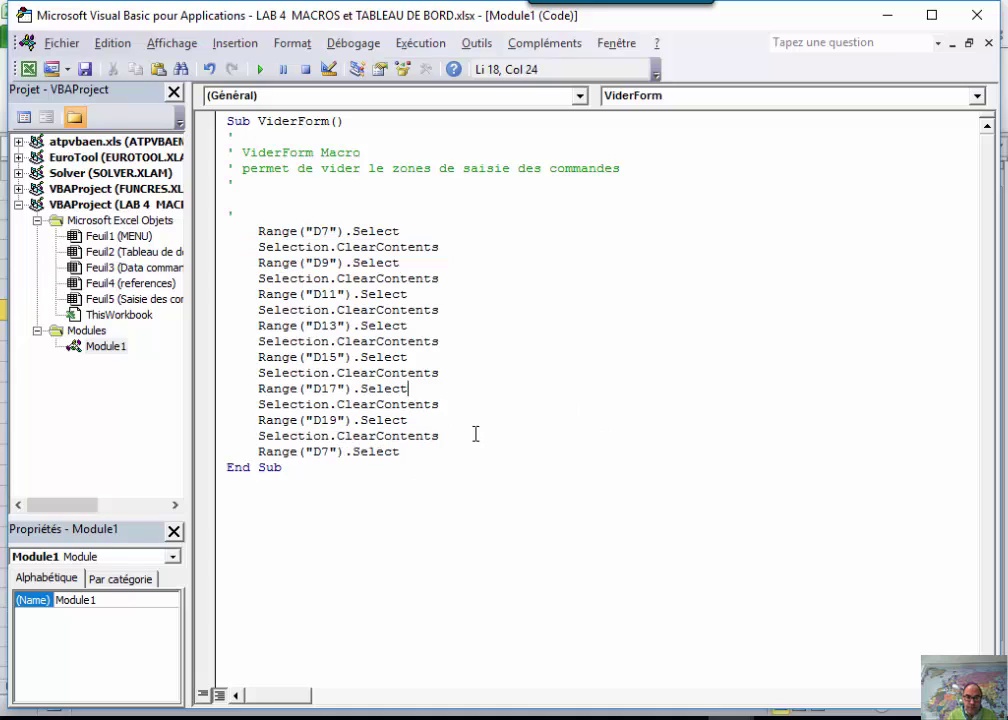
drag(412, 452, 254, 458)
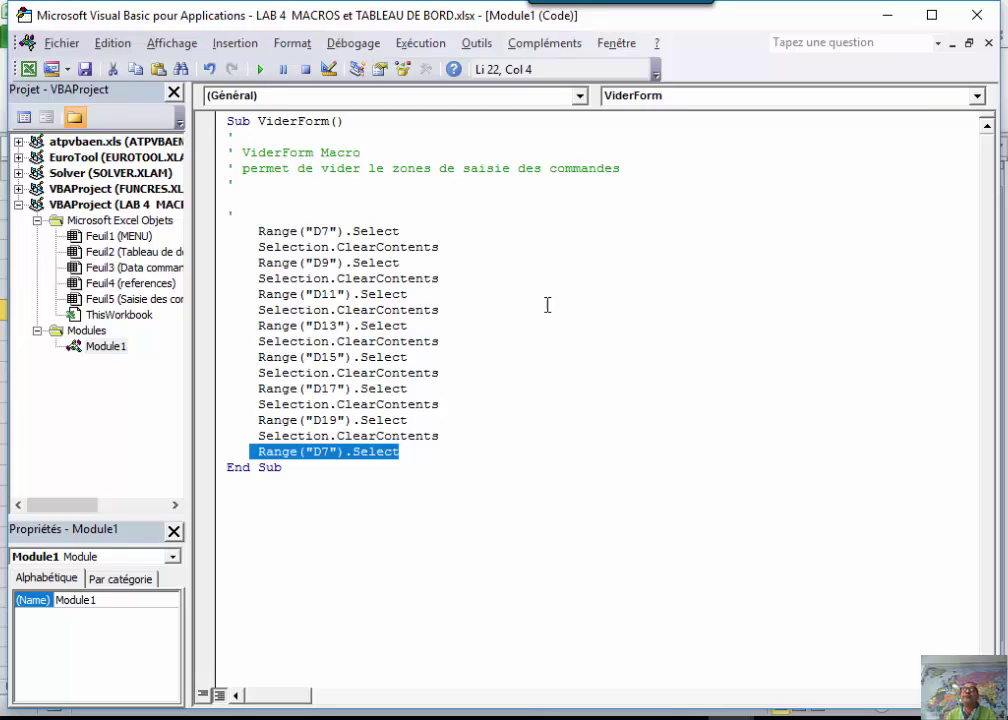
click(432, 507)
mouse_move(252, 262)
mouse_down()
mouse_move(312, 276)
mouse_move(452, 281)
mouse_up()
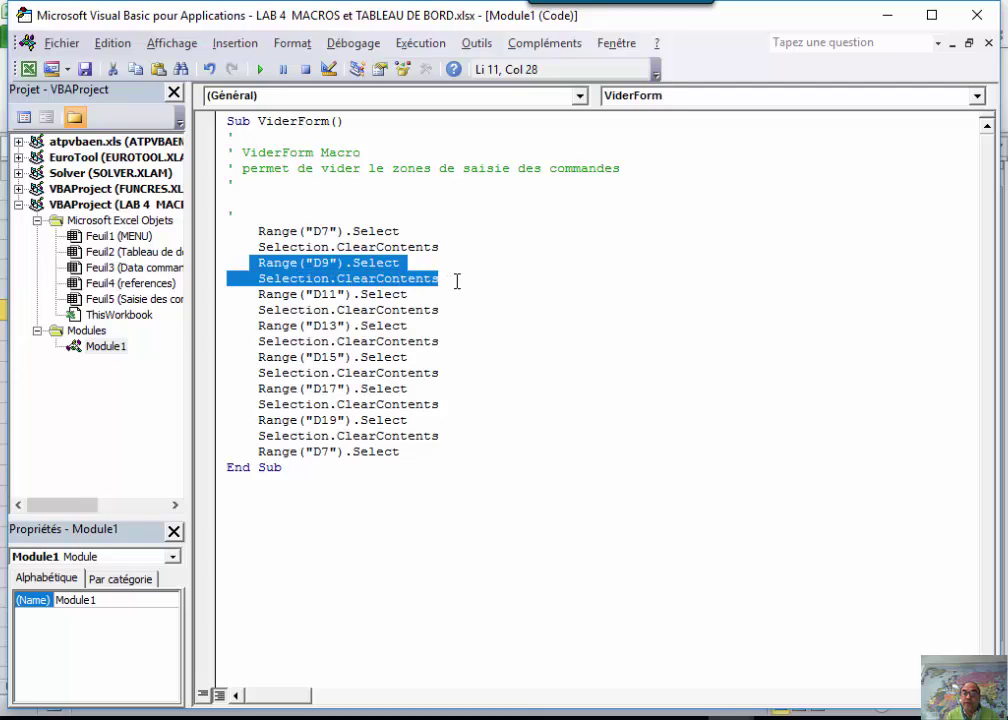
click(493, 302)
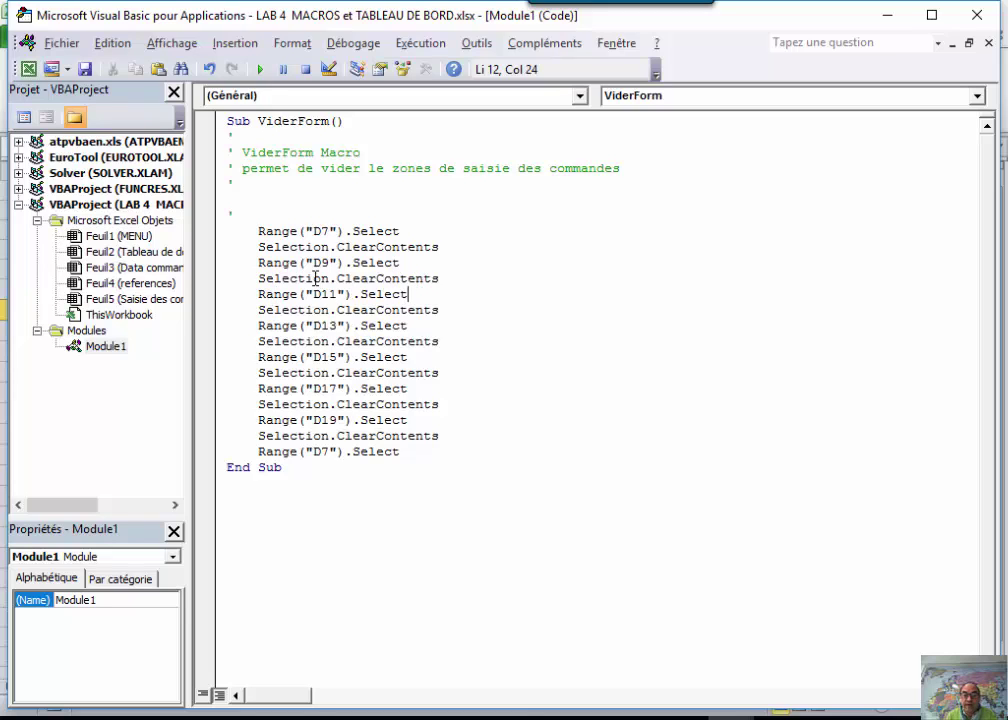
- Highlight the Select, Selection and D7 keywords, then close the Visual Basic editor
double_click(312, 276)
double_click(375, 262)
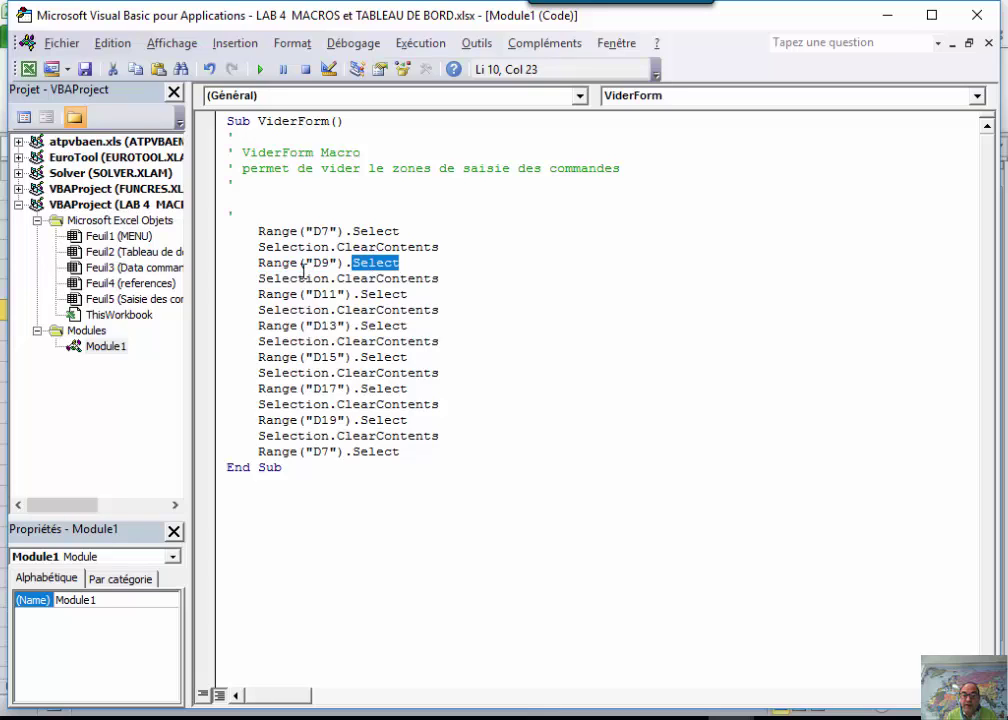
double_click(288, 275)
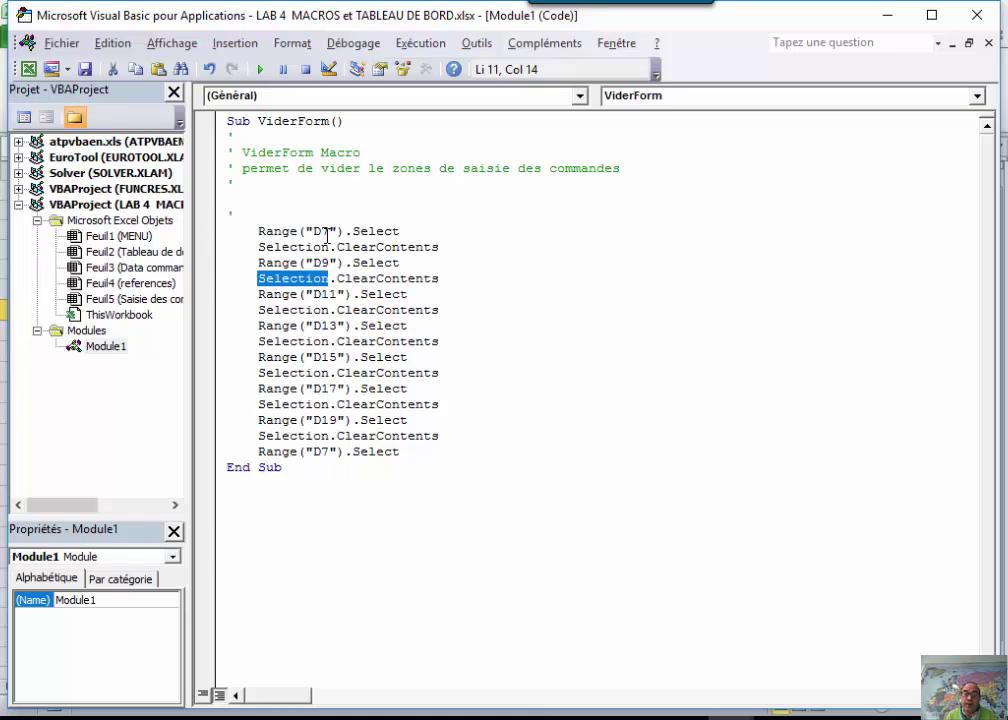
double_click(324, 233)
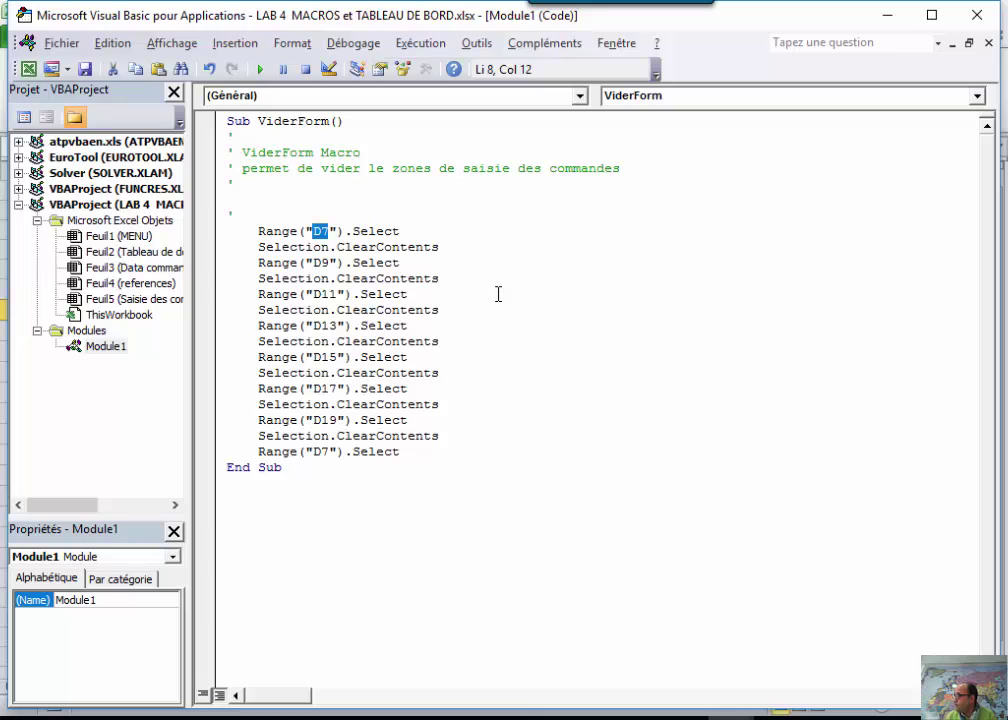
click(498, 293)
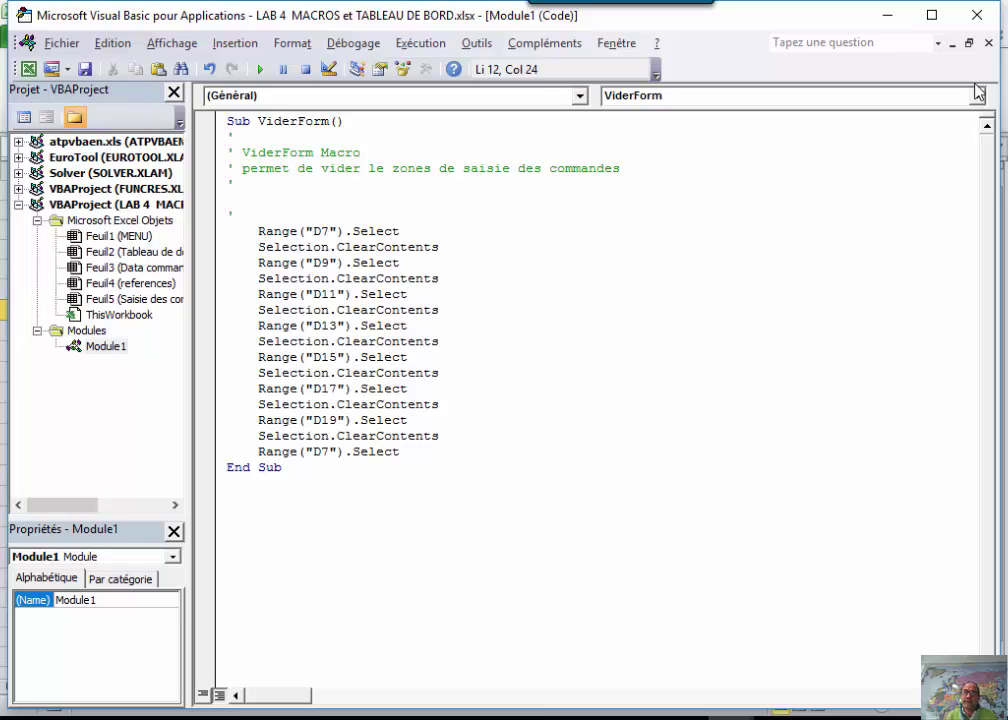
click(975, 22)
- Assign the ViderForm macro from Ce classeur to the Nouveau button shape
click(802, 325)
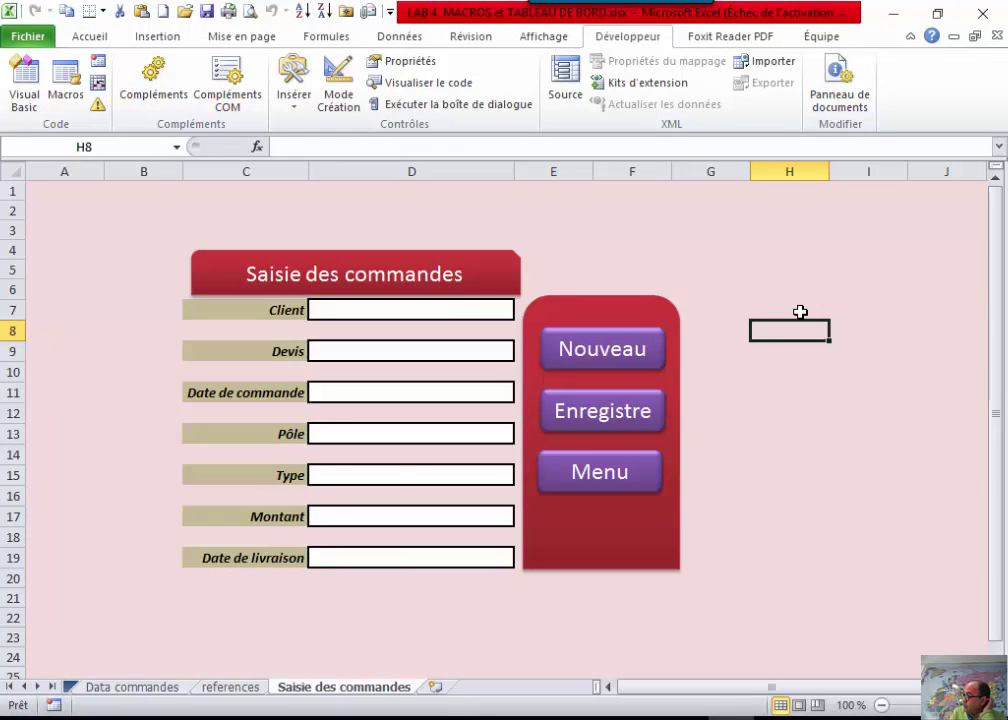
click(610, 338)
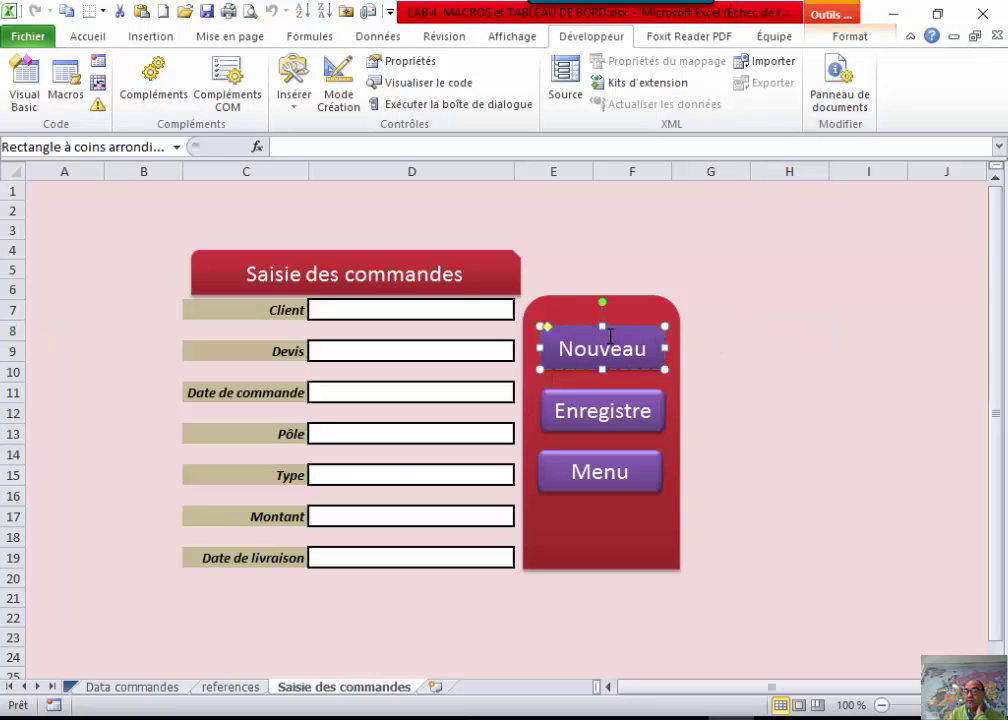
right_click(610, 337)
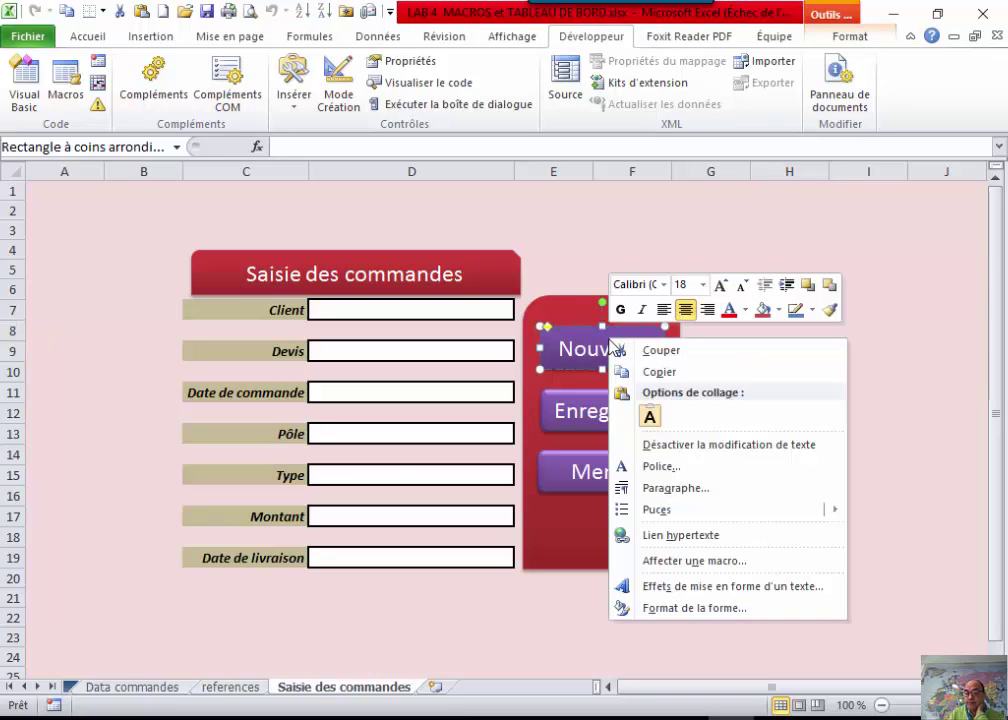
click(692, 562)
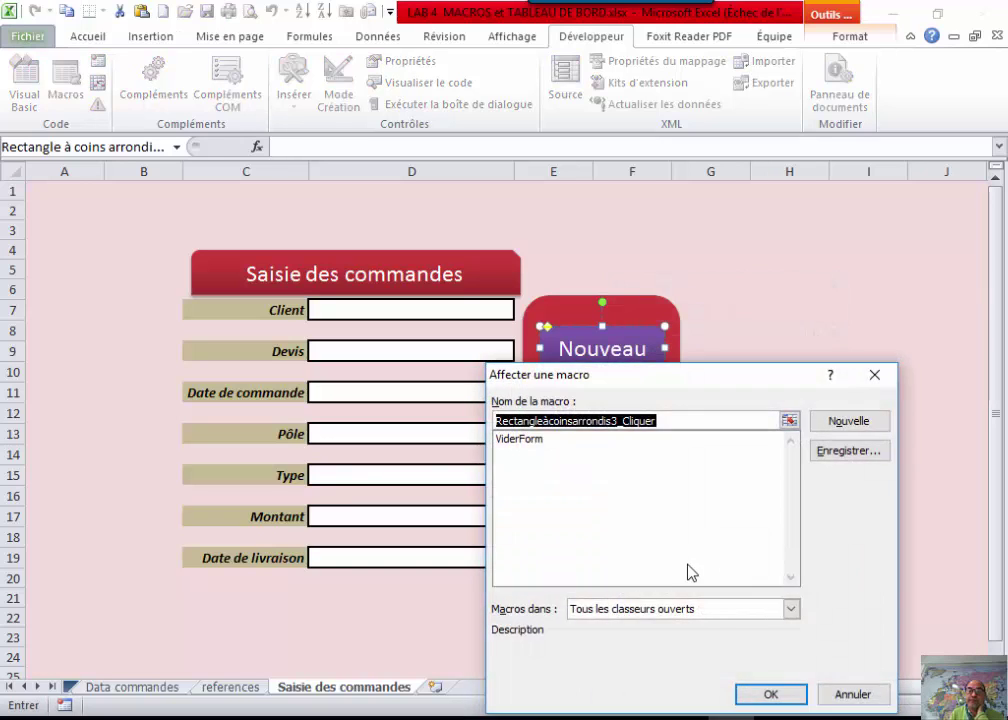
click(522, 441)
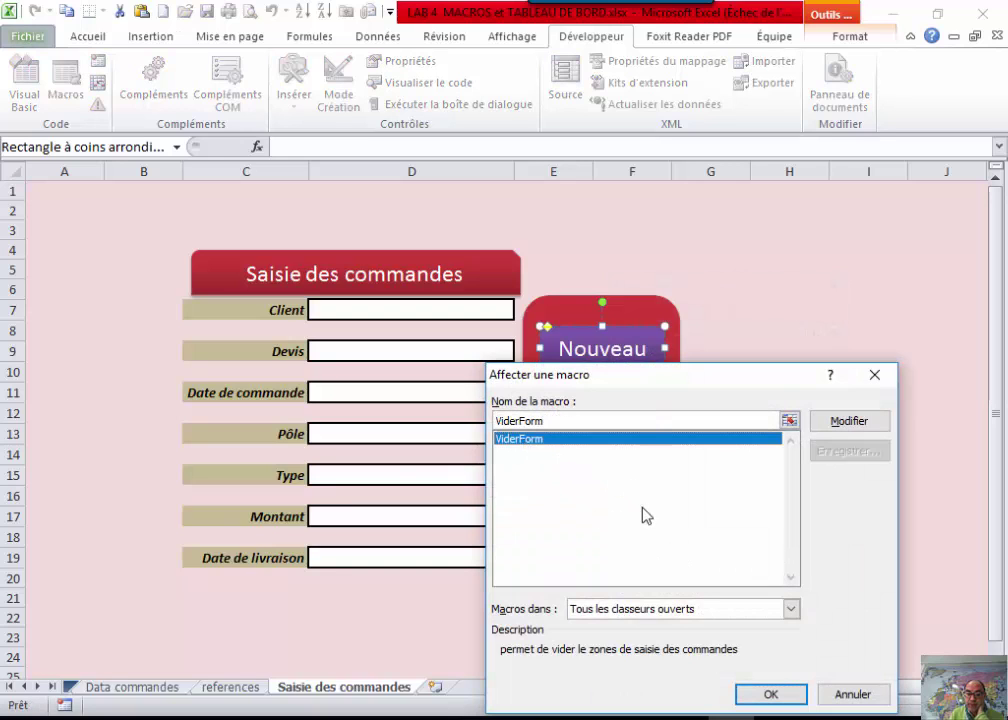
click(790, 608)
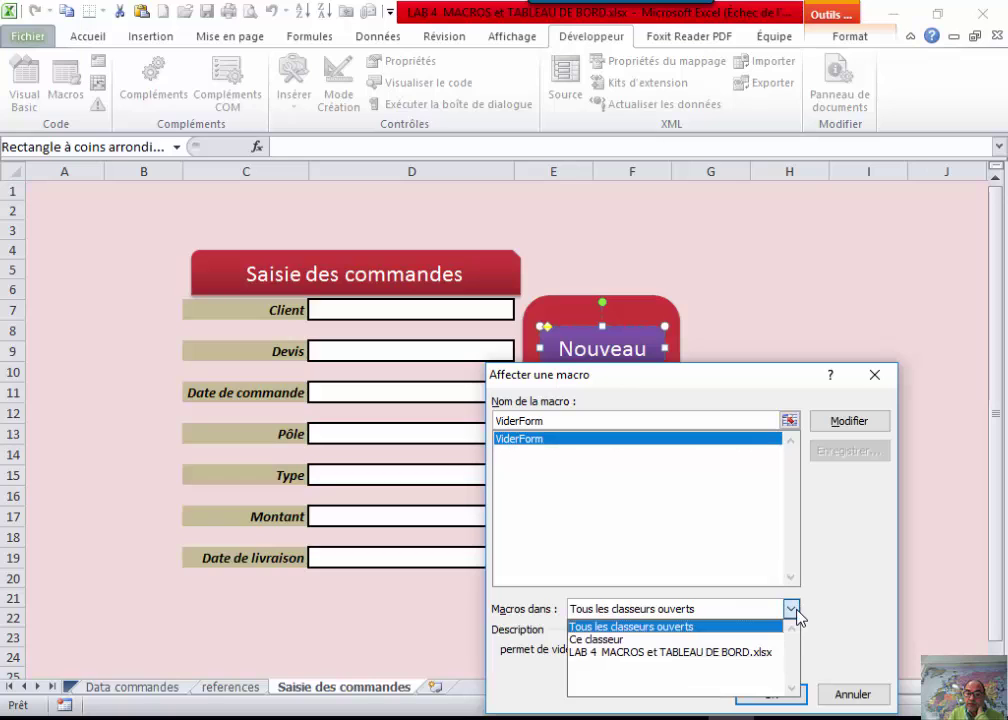
click(645, 640)
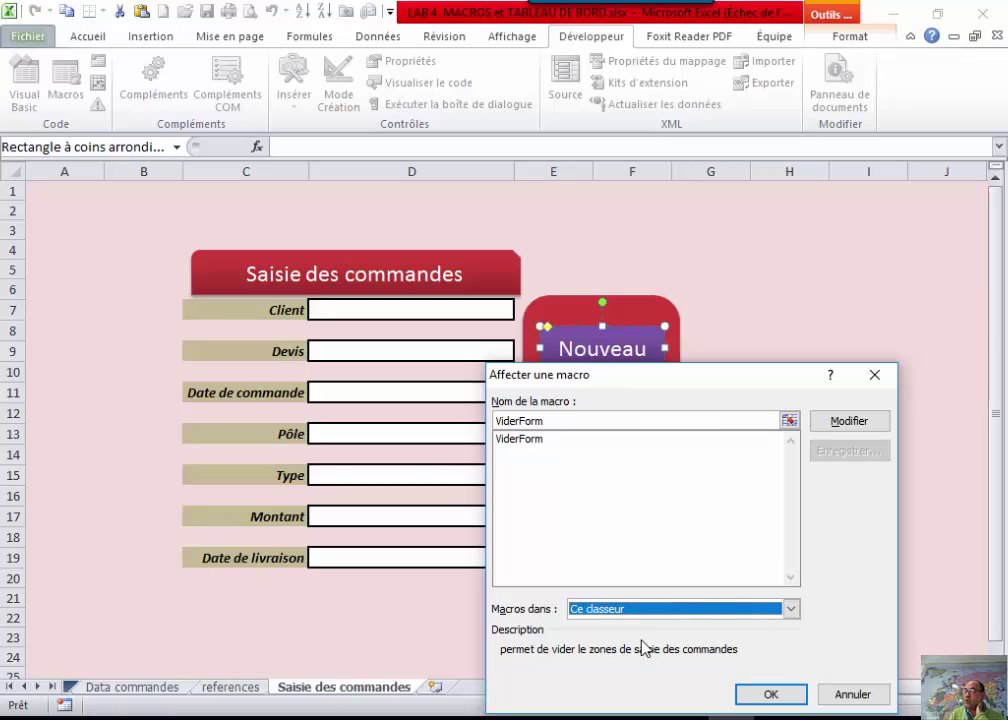
click(767, 695)
click(833, 453)
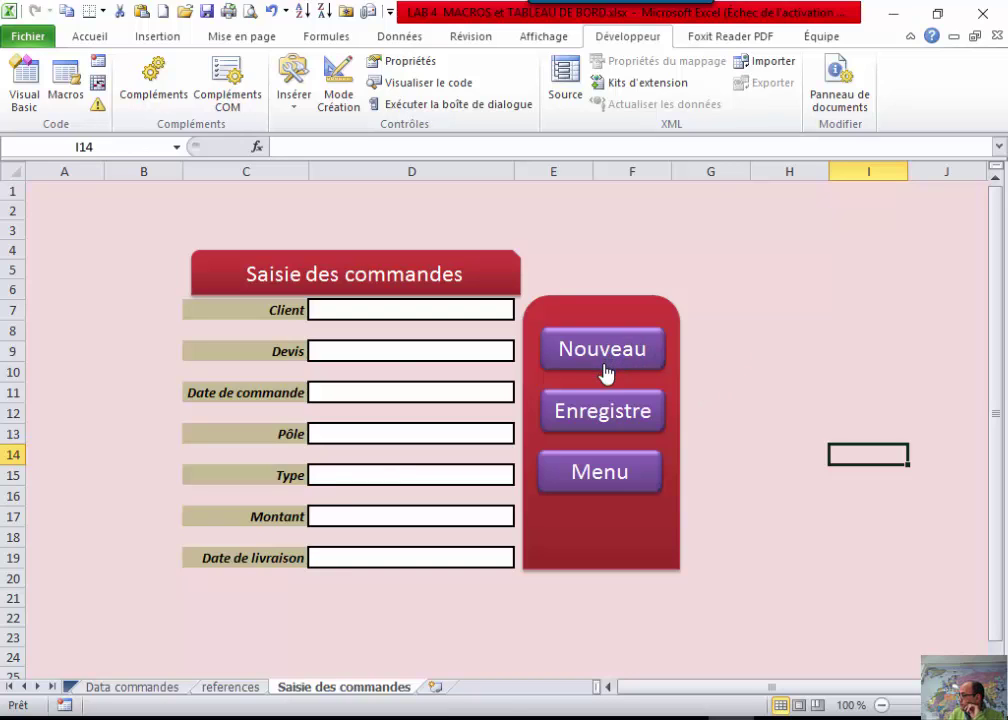
- Choose client SOMADU and enter test text in Devis and Date de commande
click(410, 302)
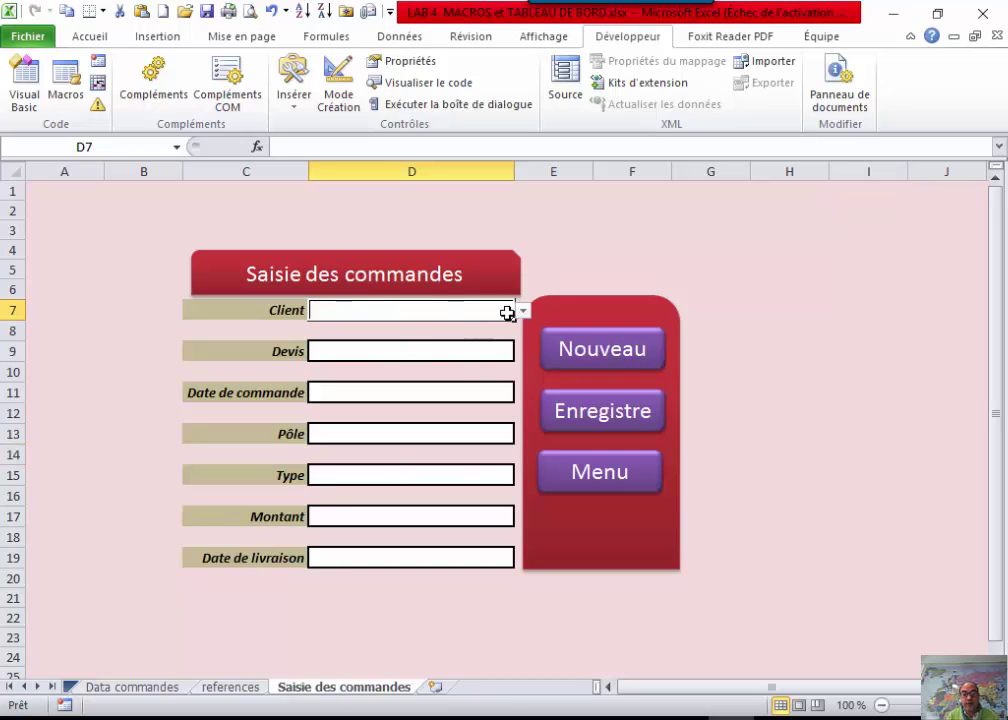
click(522, 311)
click(455, 341)
click(453, 353)
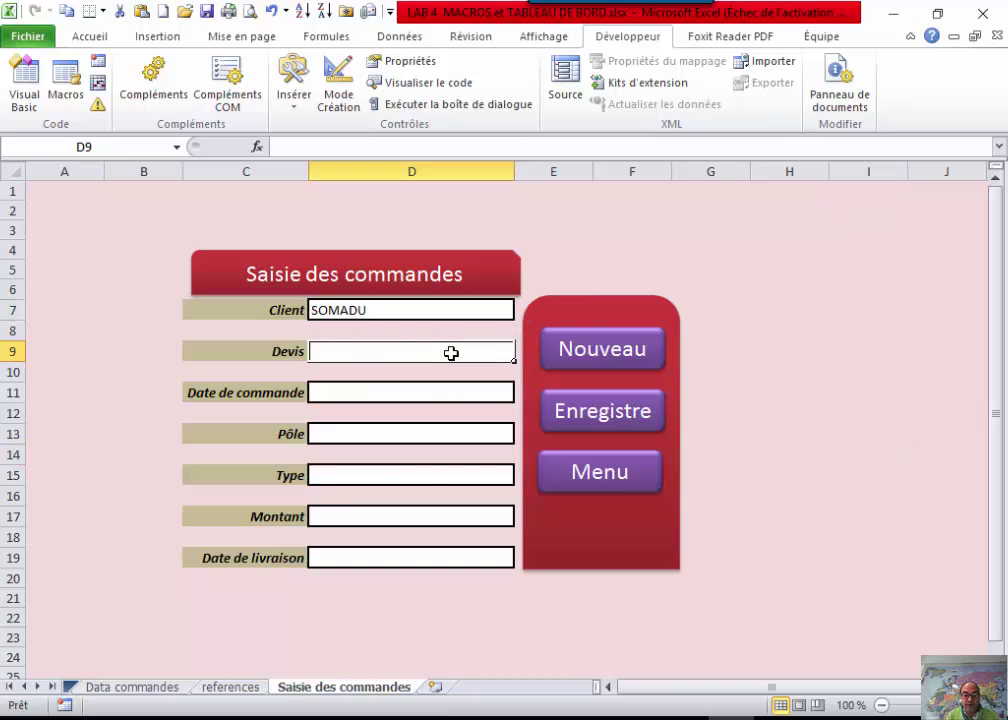
text(FF)
click(410, 397)
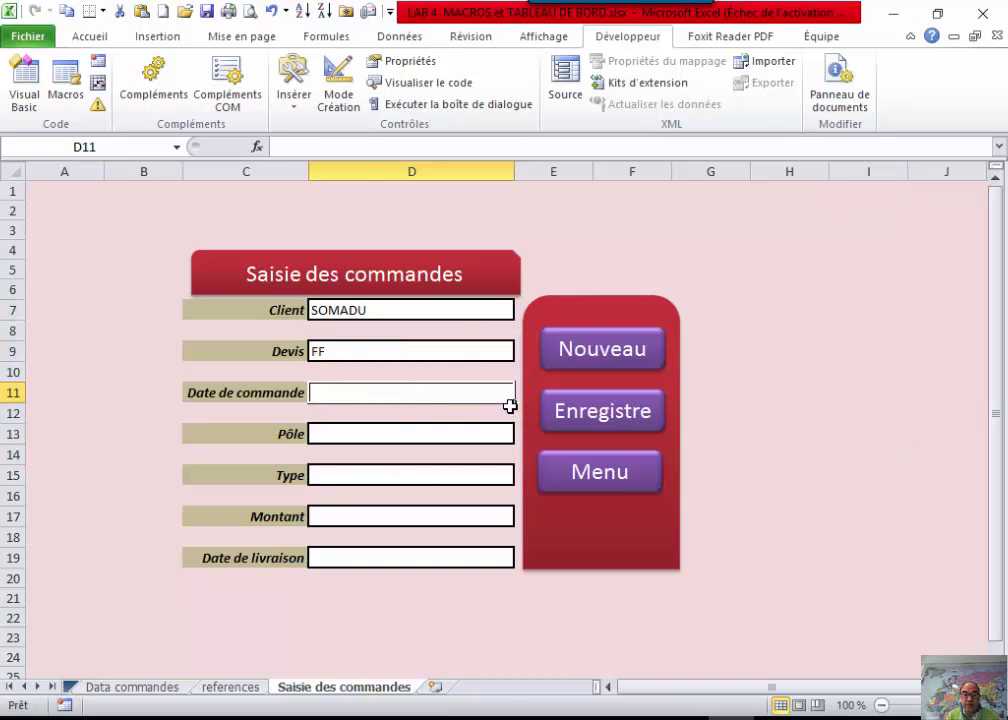
text(FFFF)
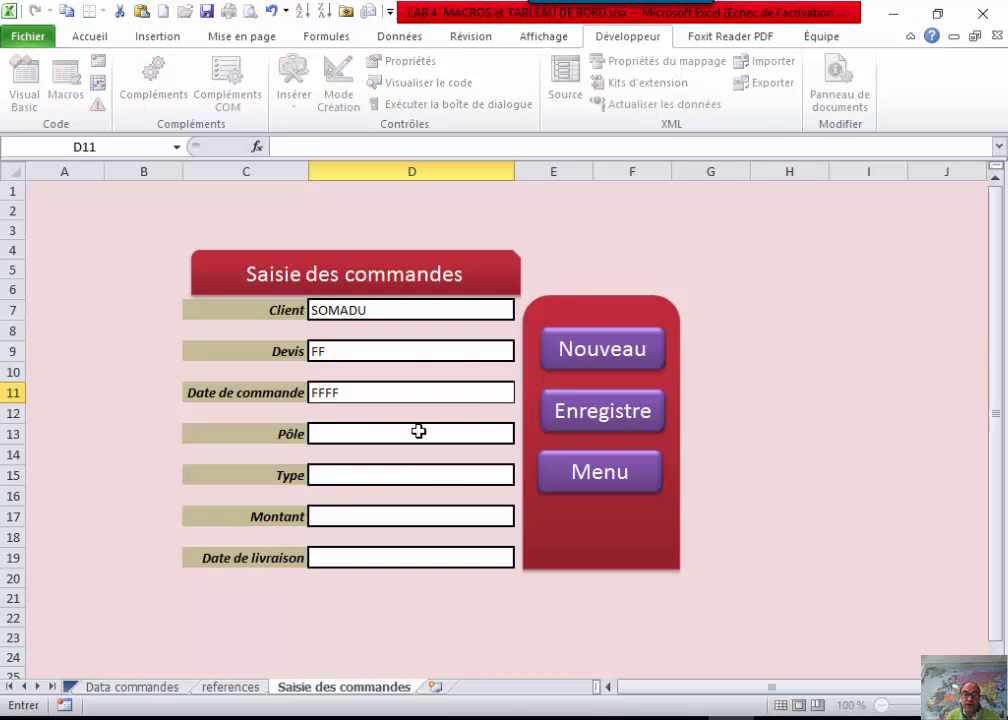
click(418, 432)
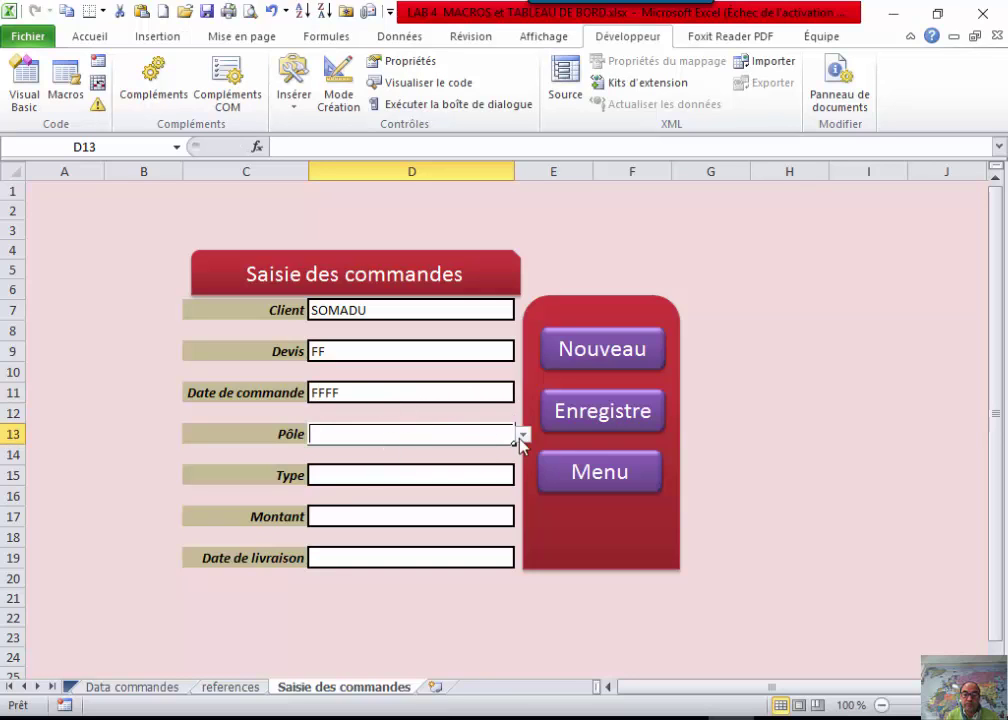
- Set Pôle to ART, Type to DE and put test text in Montant
click(523, 435)
click(425, 465)
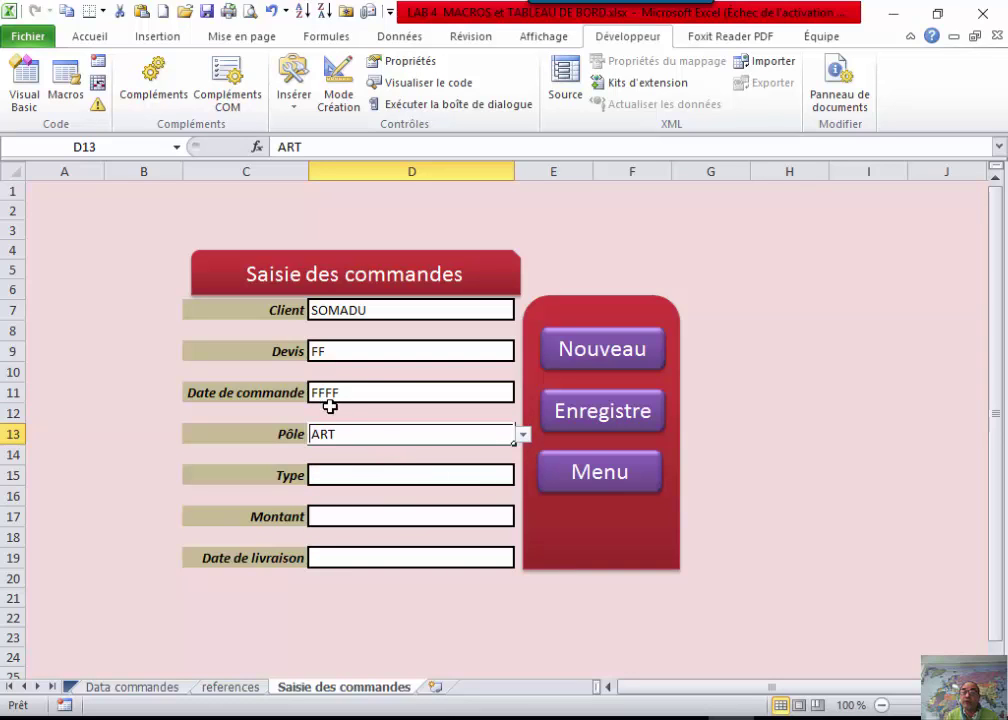
click(433, 473)
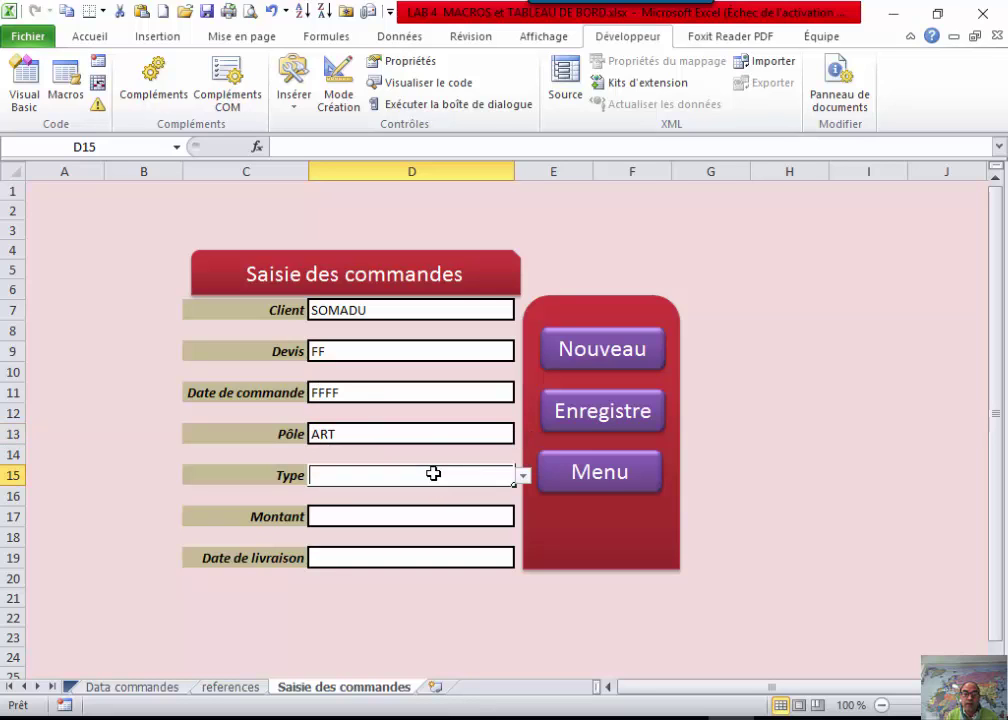
click(523, 477)
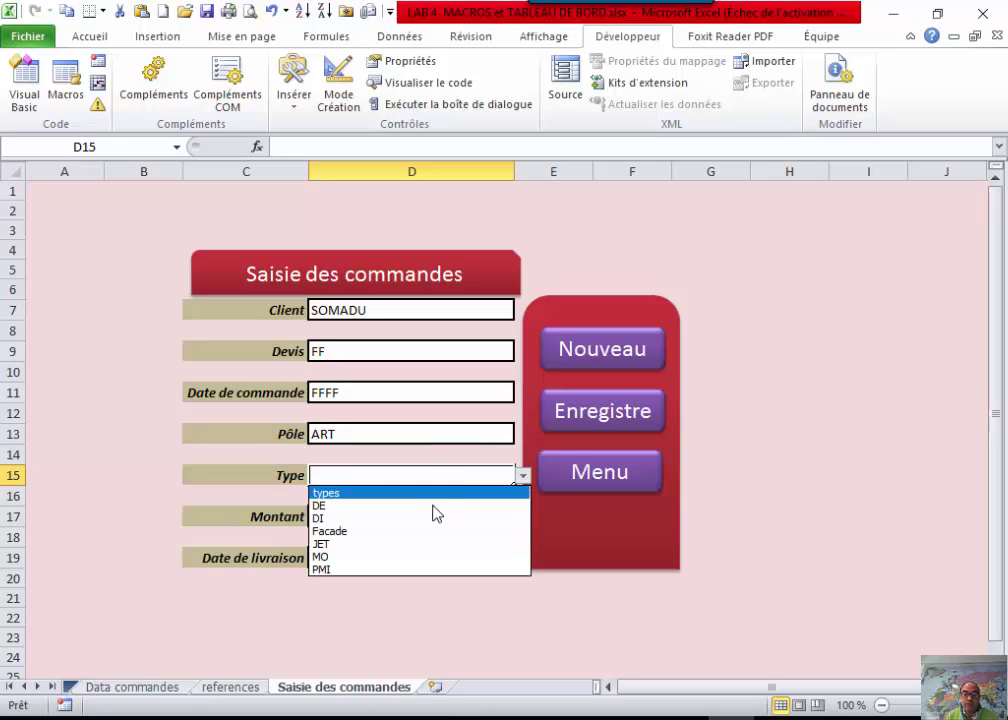
click(432, 507)
click(420, 521)
text(FF)
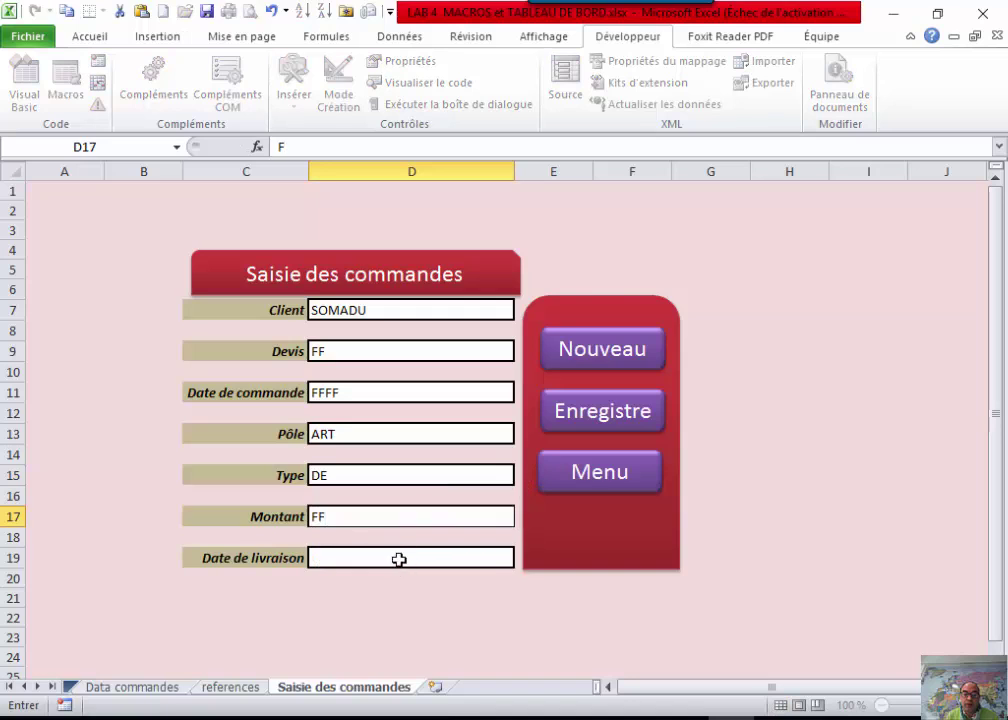
click(420, 560)
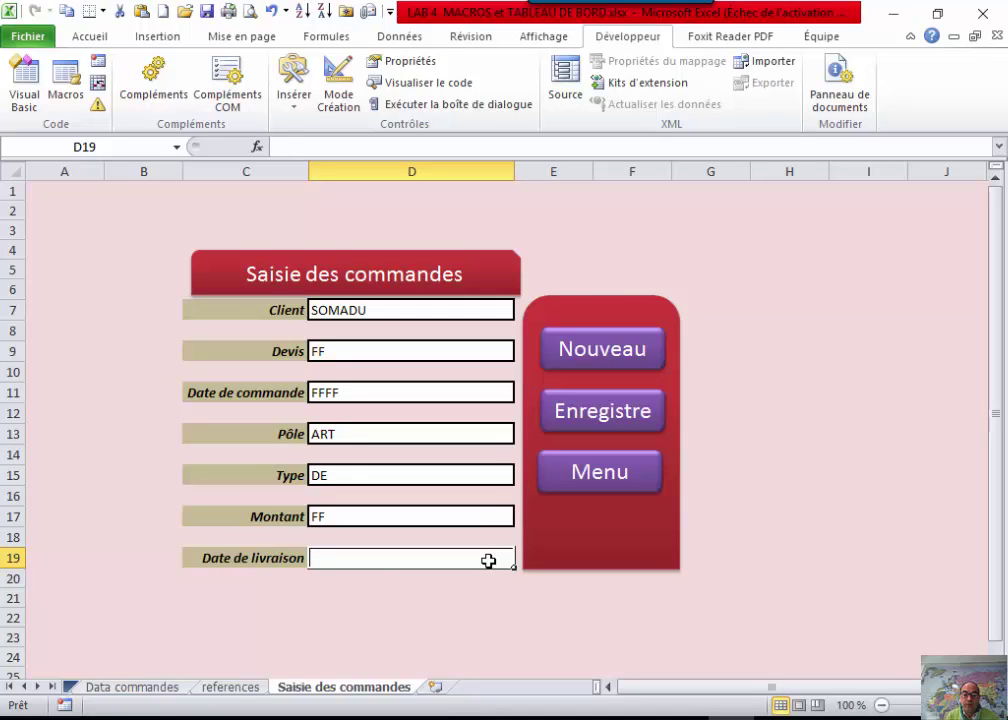
- Test delivery date validation with FFF and EEEEE, cancelling each rejected entry
text(FFF)
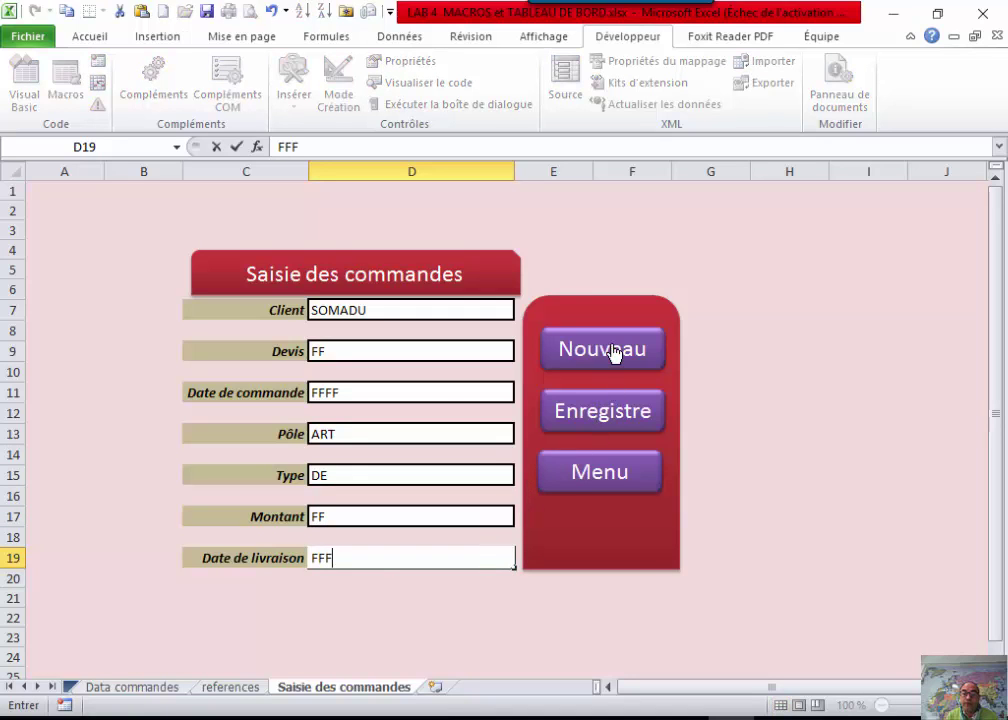
click(612, 353)
click(531, 416)
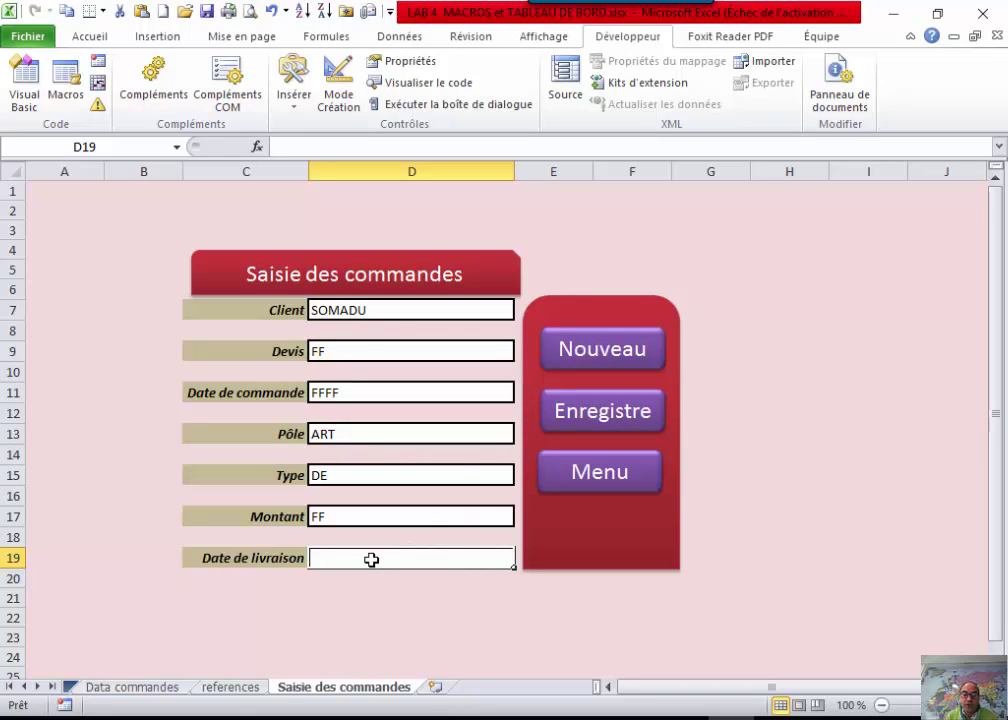
text(EEEE)
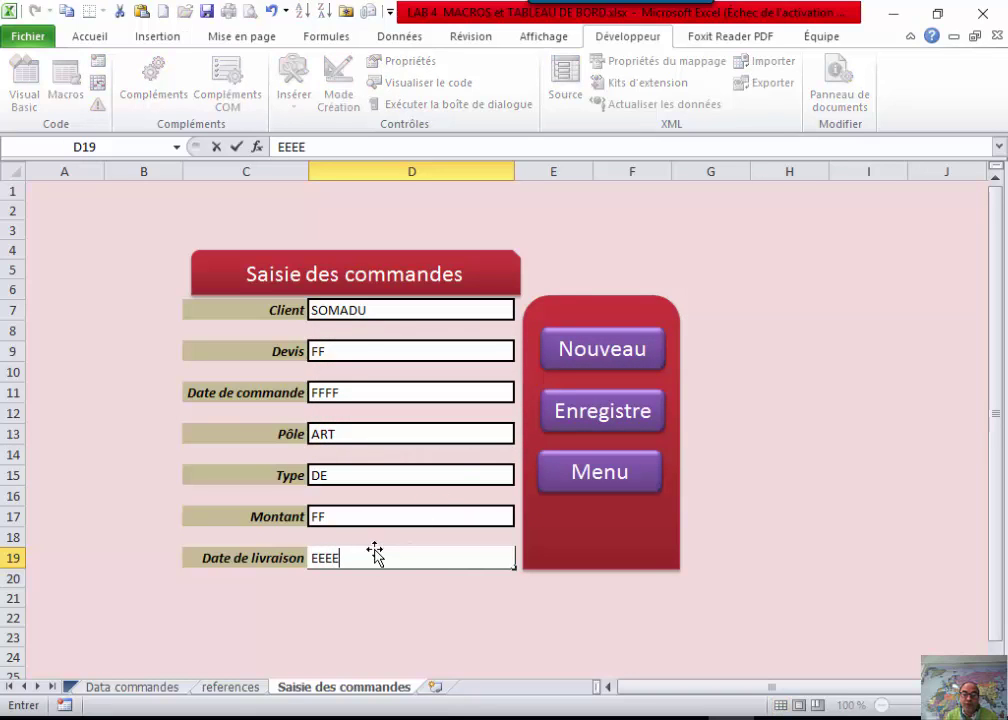
text(E)
click(617, 389)
click(508, 405)
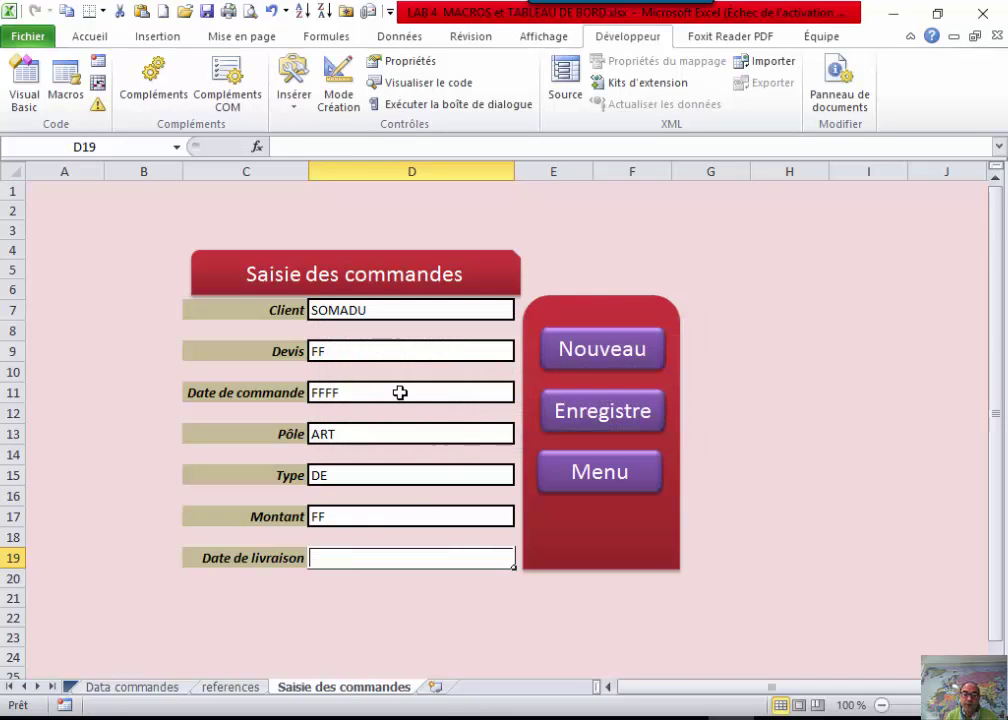
- Change the order date to 12/12/2017 and check a 09/12/12 delivery date is rejected
click(346, 390)
double_click(361, 393)
key(BackSpace)
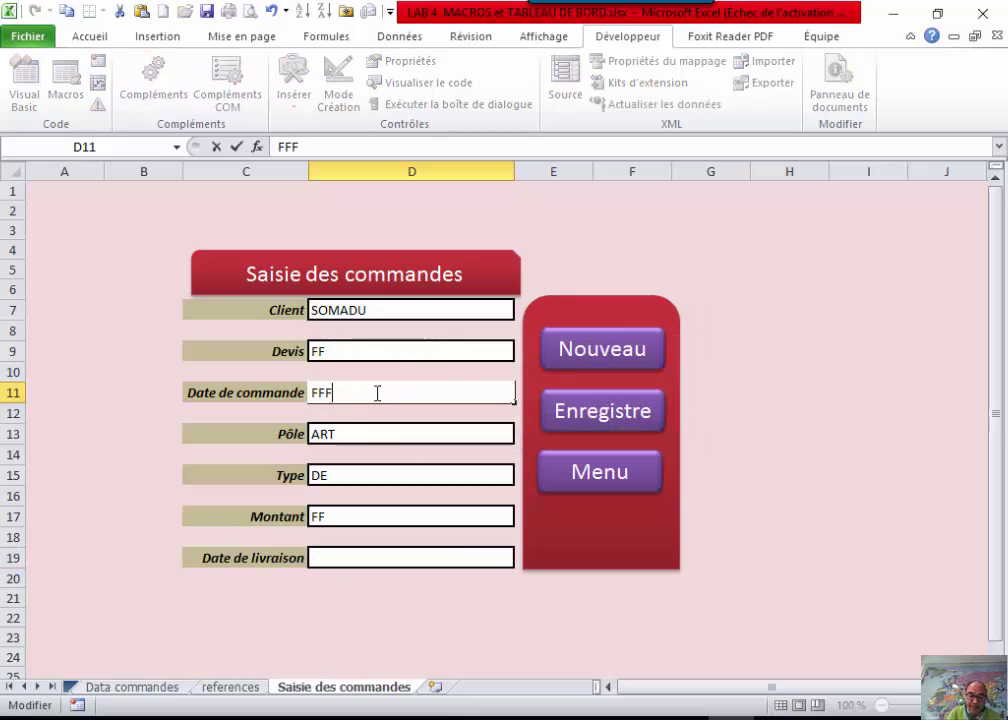
key(BackSpace)
key(BackSpace)
key(BackSpace)
text(12/12/17)
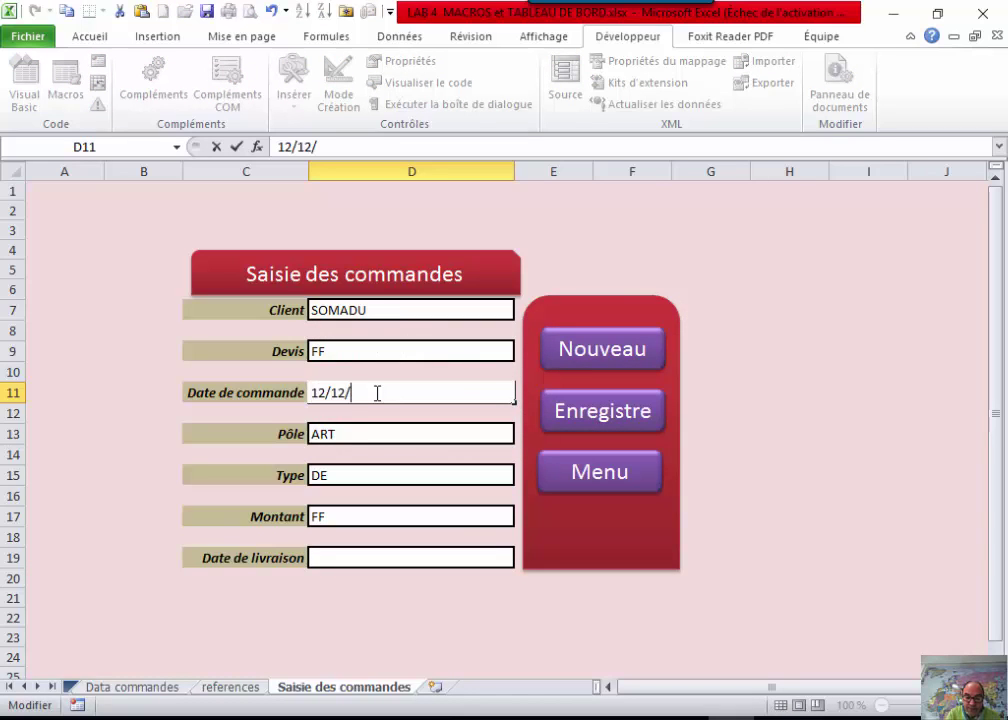
click(413, 559)
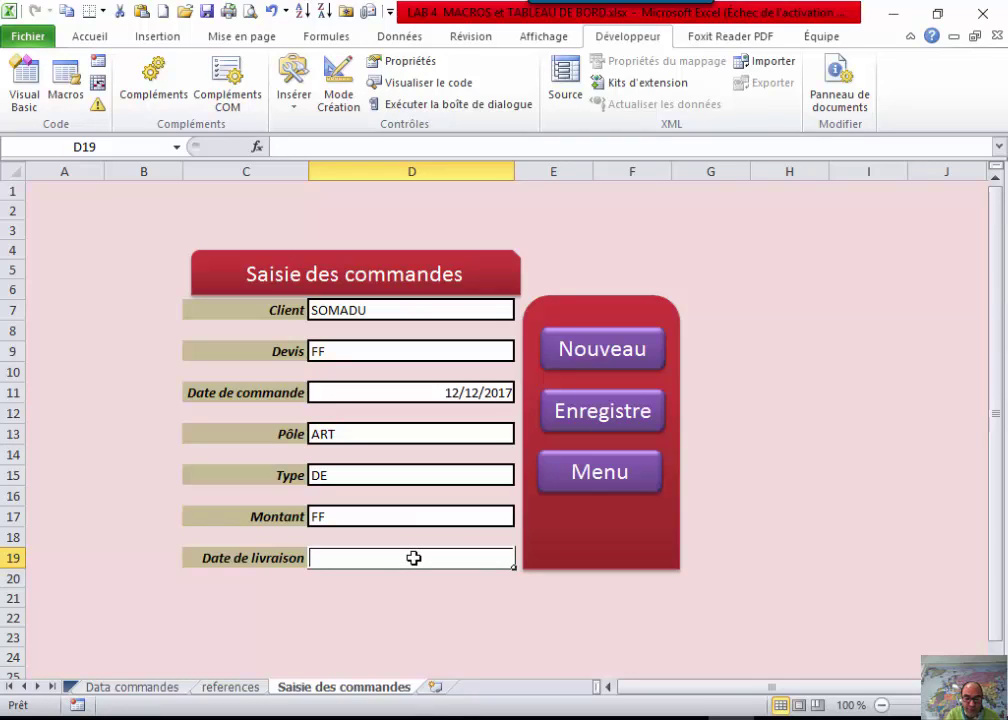
text(09)
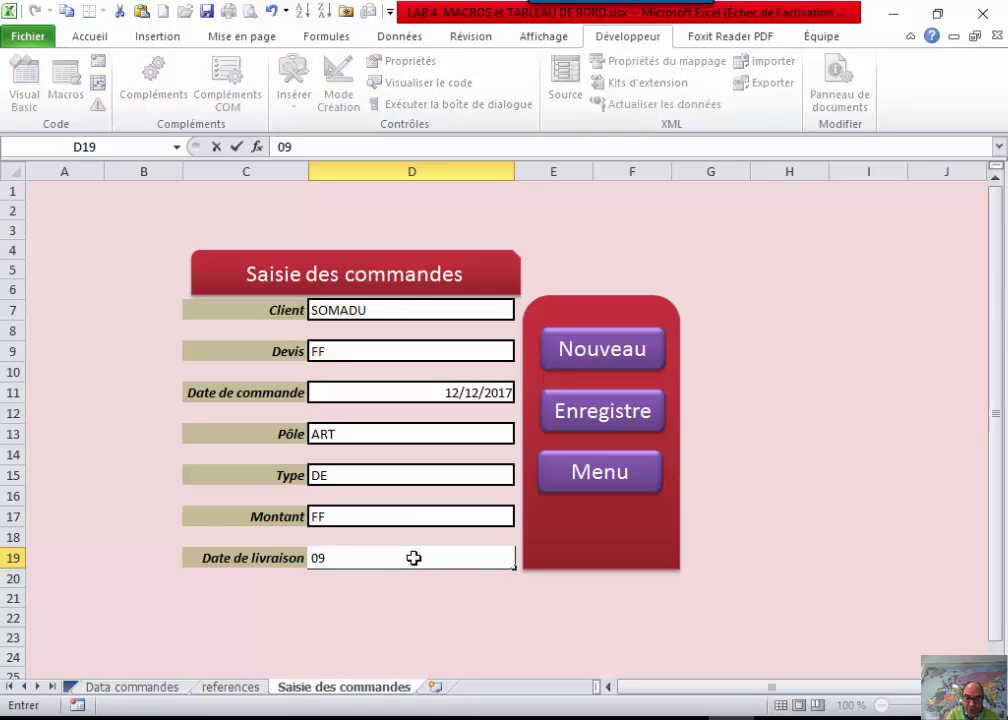
text(/12/1)
text(2)
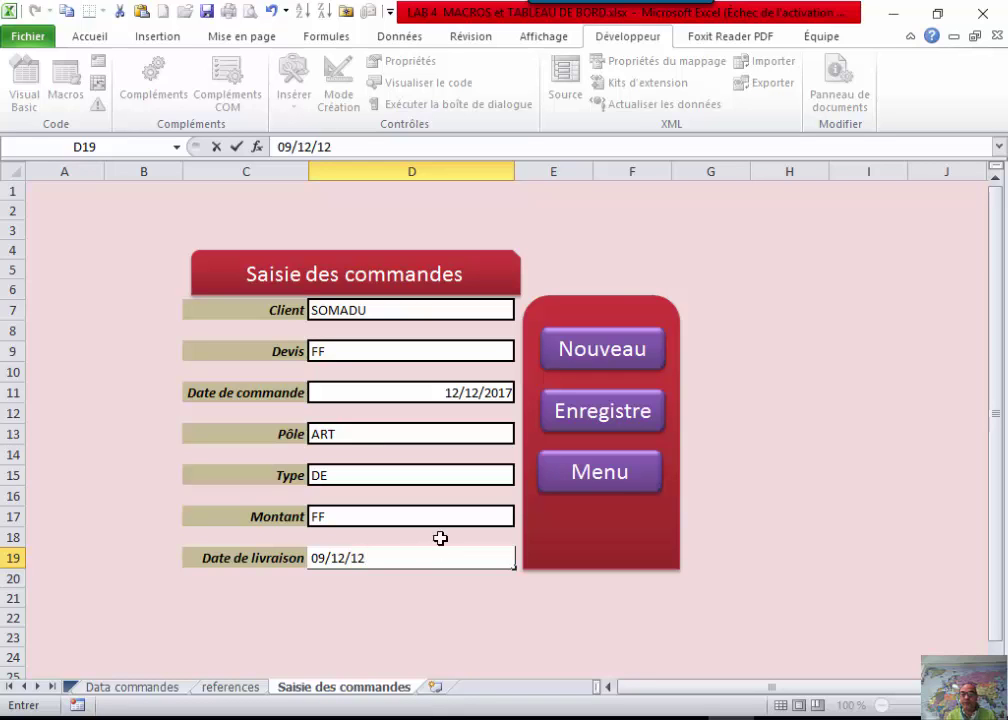
click(612, 550)
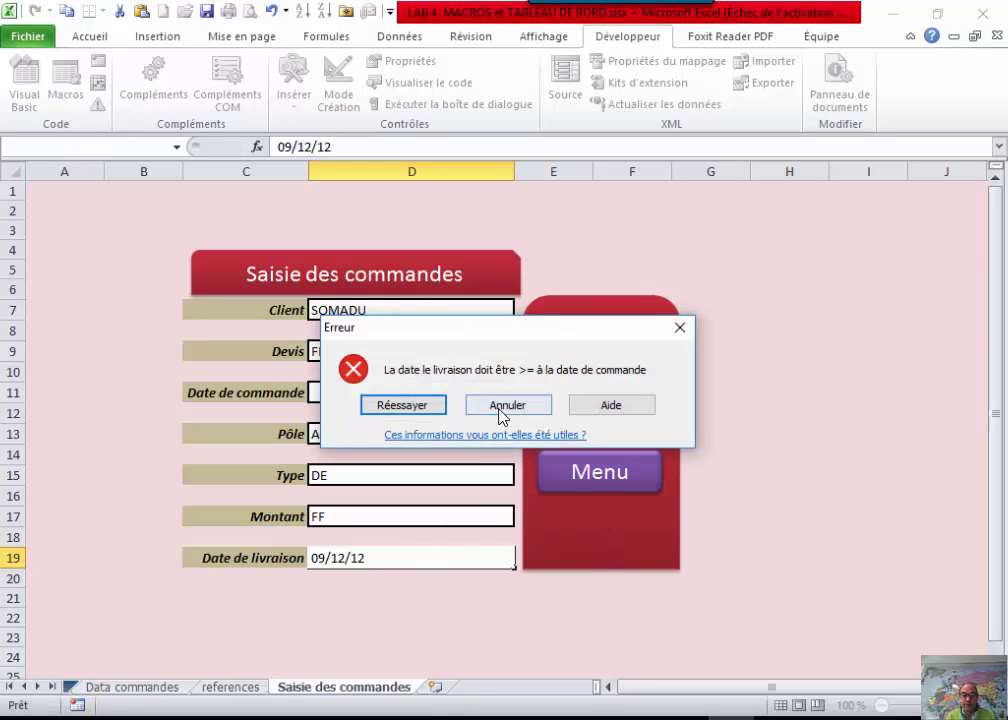
click(499, 410)
- Copy the order date into Date de livraison and edit it to 11/12/2017
click(456, 390)
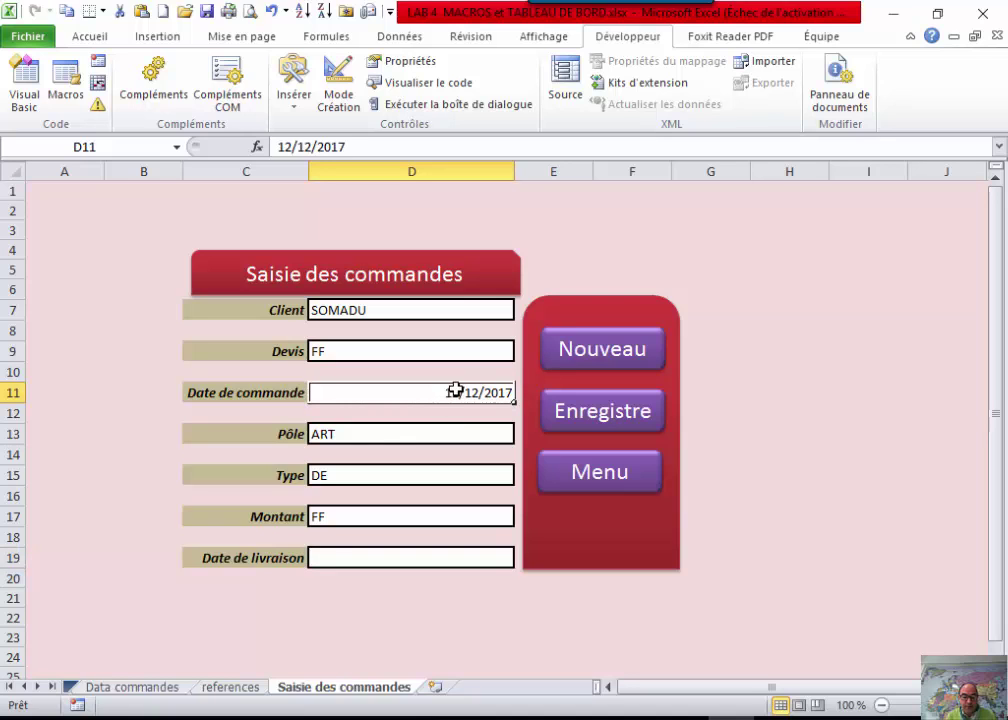
key(ctrl+c)
click(412, 551)
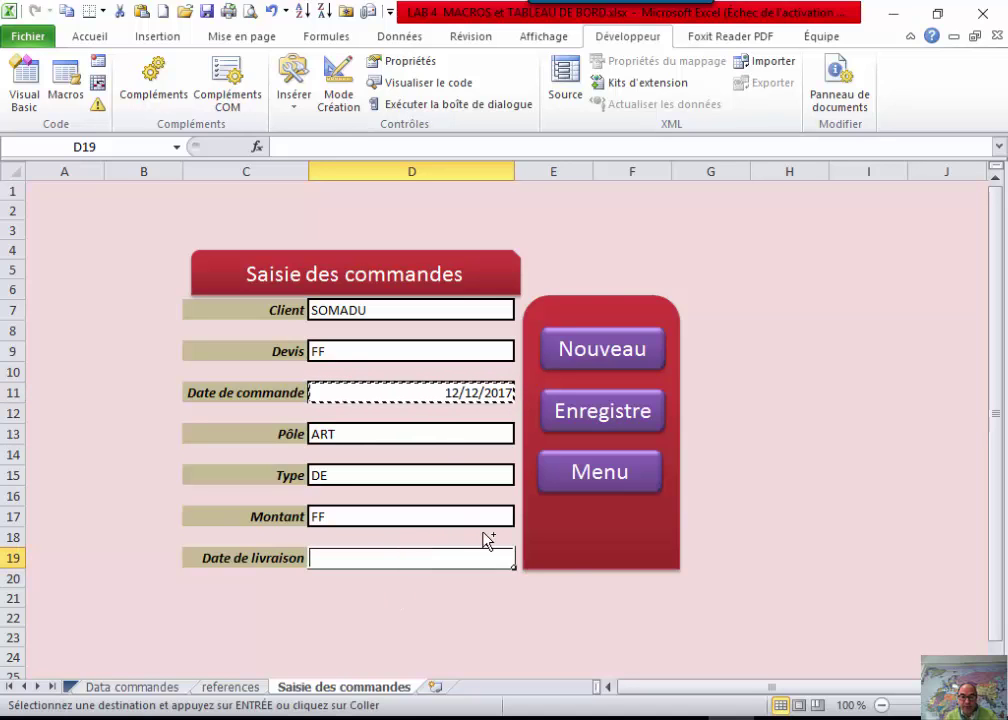
key(ctrl+v)
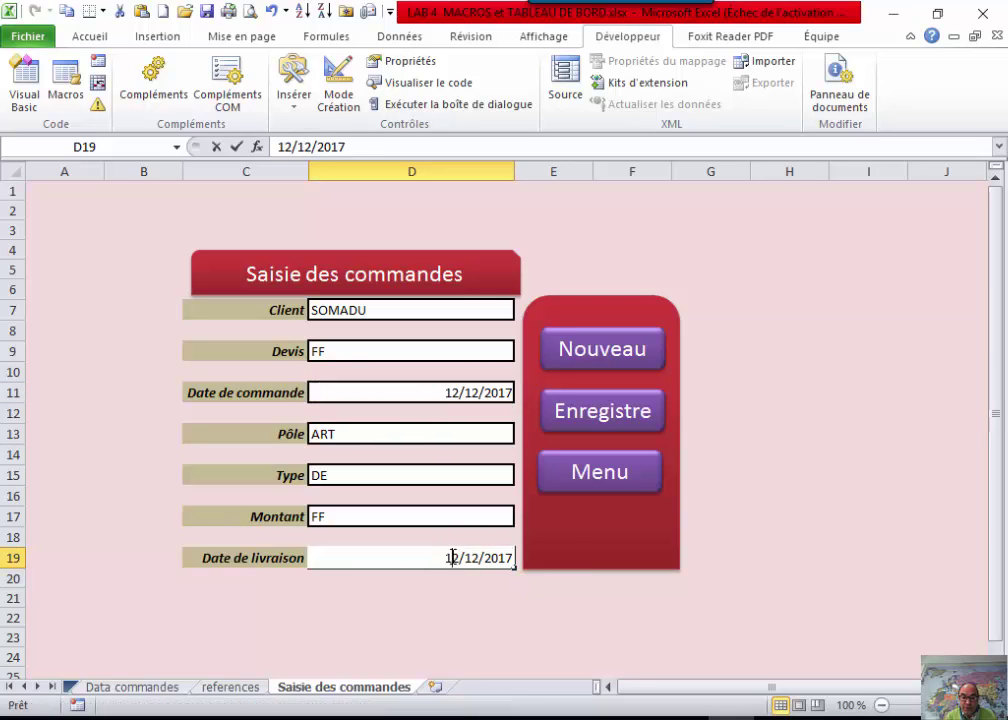
double_click(458, 557)
key(BackSpace)
text(1)
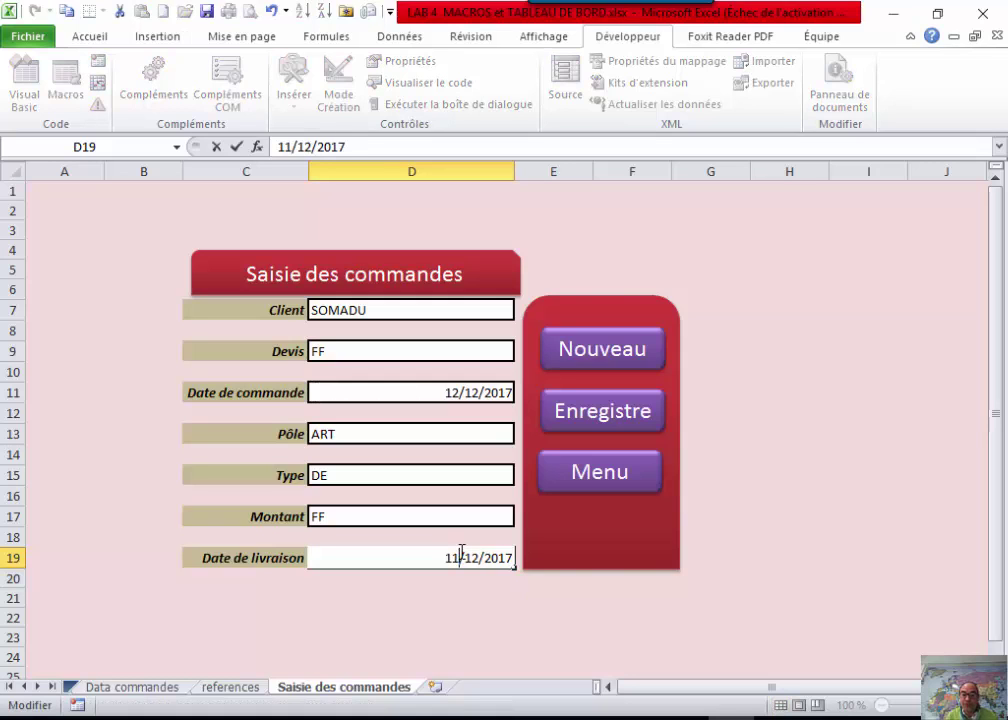
click(580, 545)
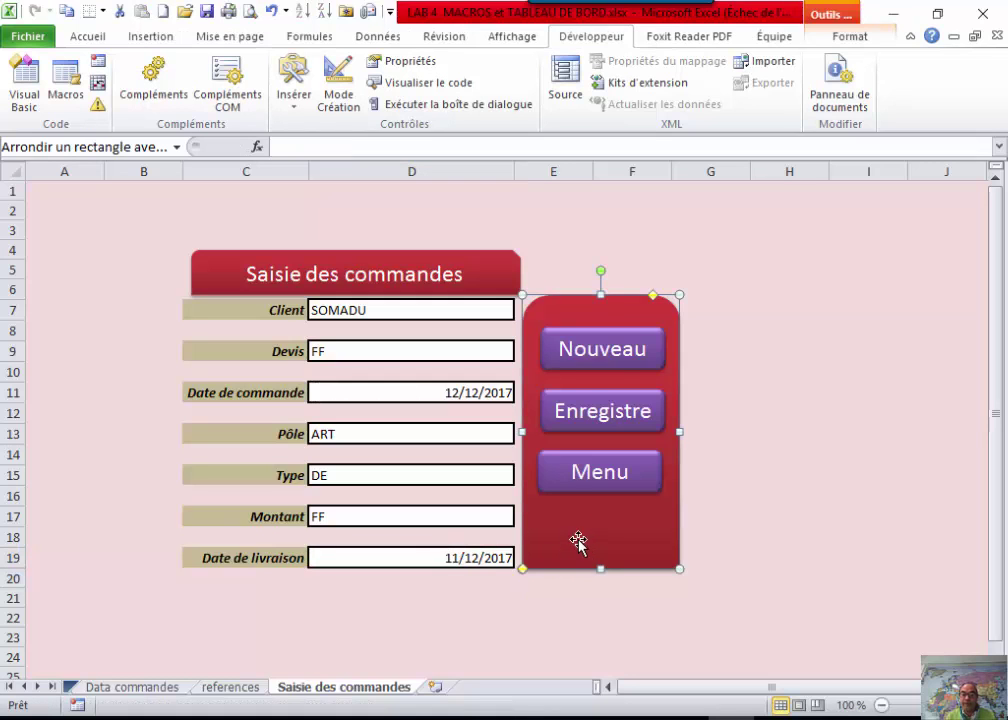
click(868, 351)
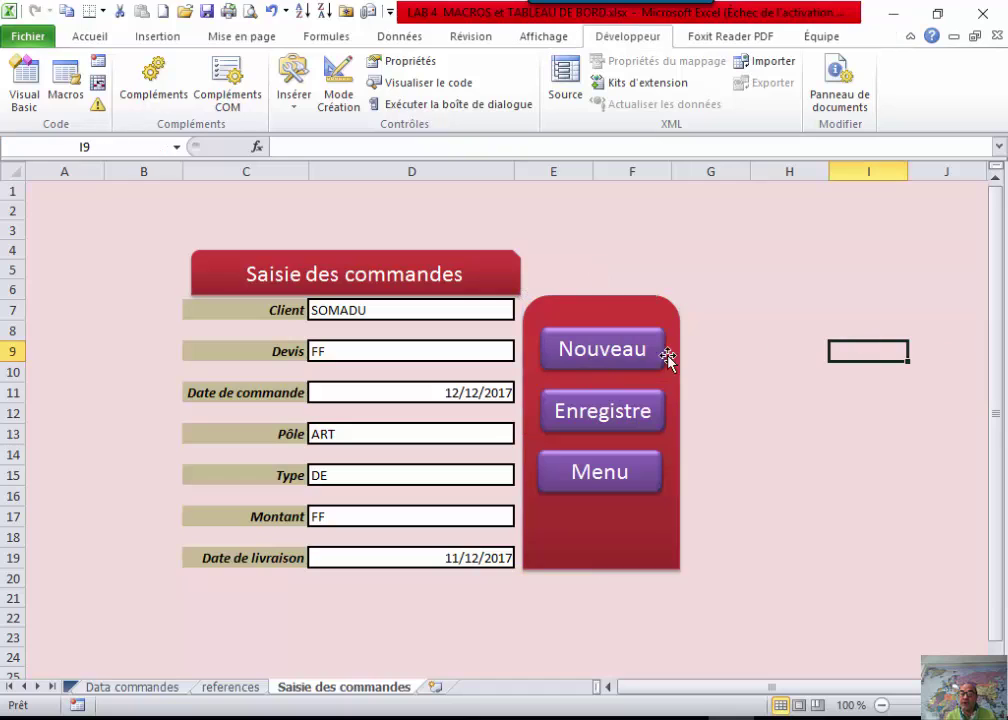
- Click Nouveau to clear the form and verify the Client cell D7 is empty
click(608, 356)
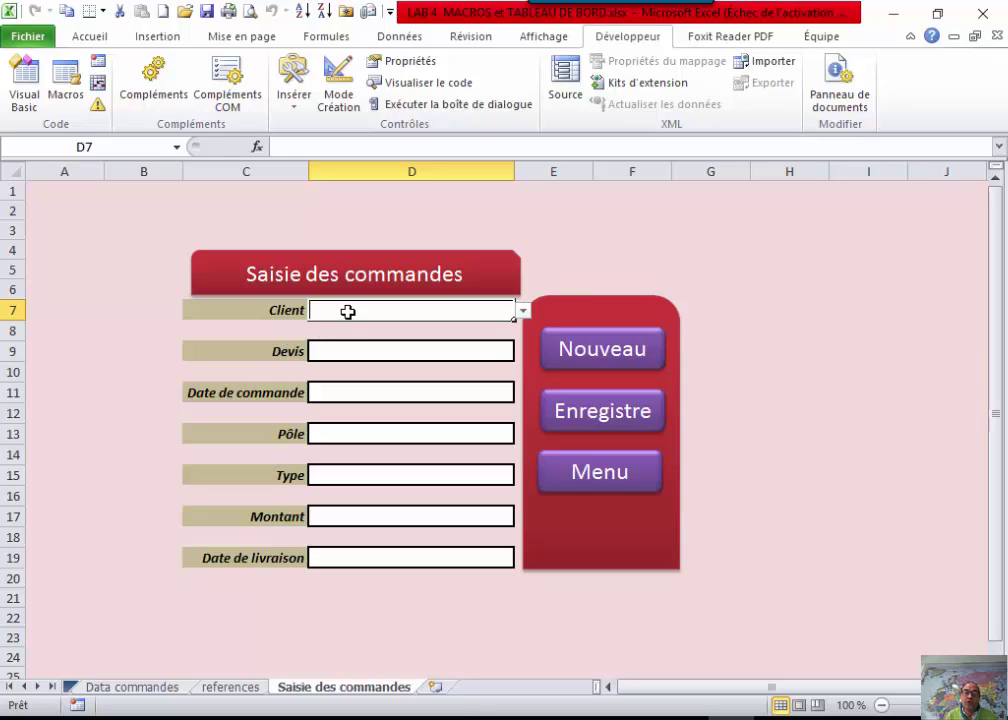
double_click(349, 312)
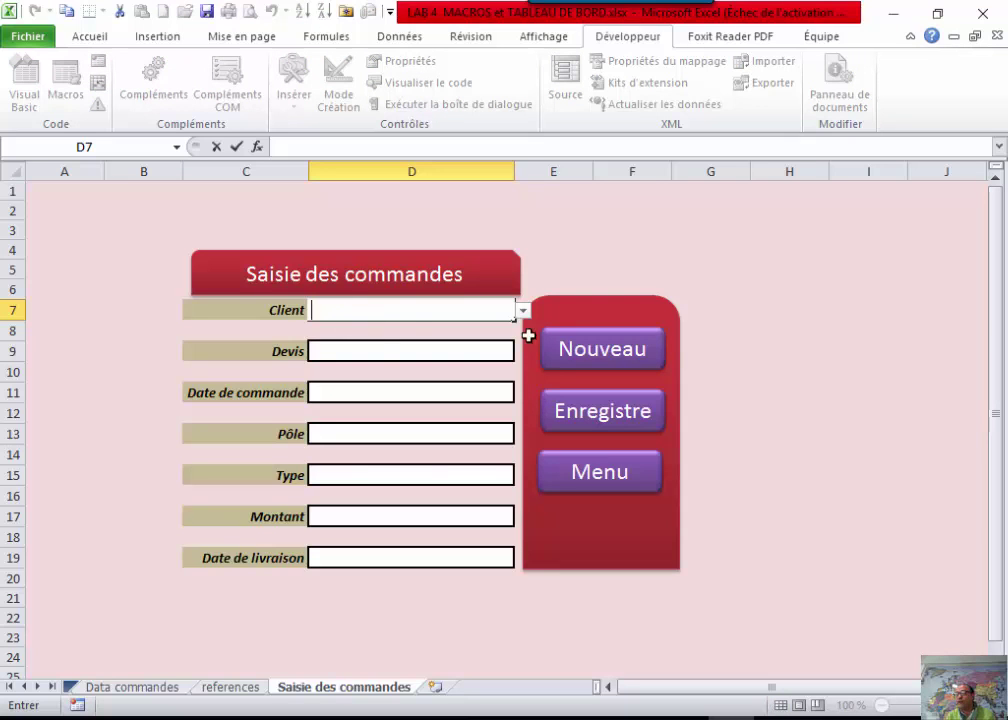
click(893, 434)
click(344, 317)
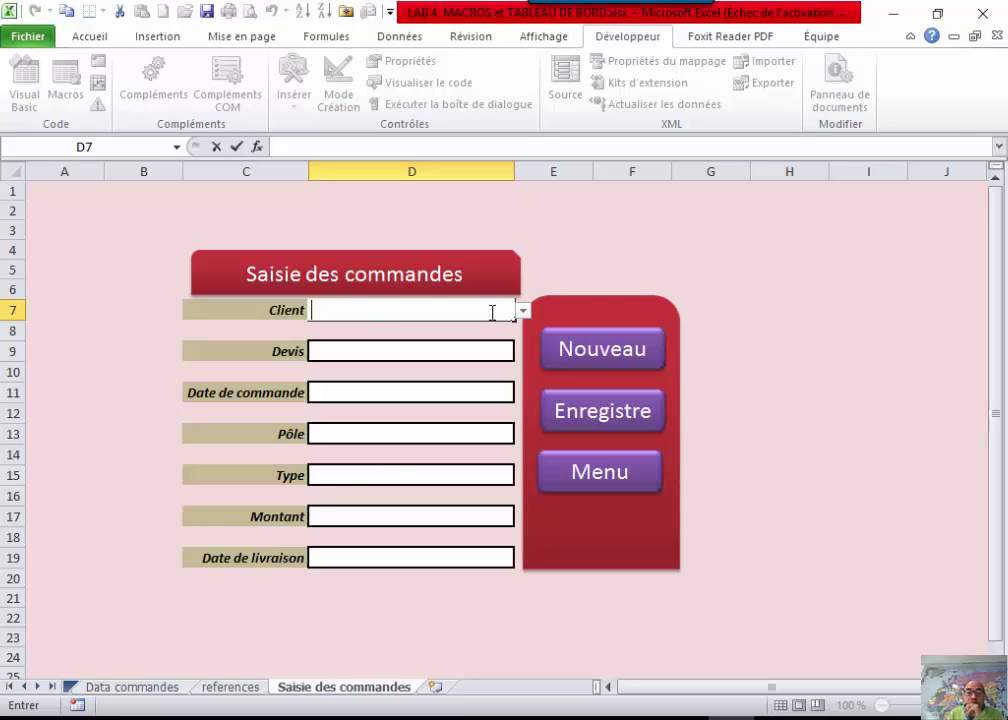
click(800, 270)
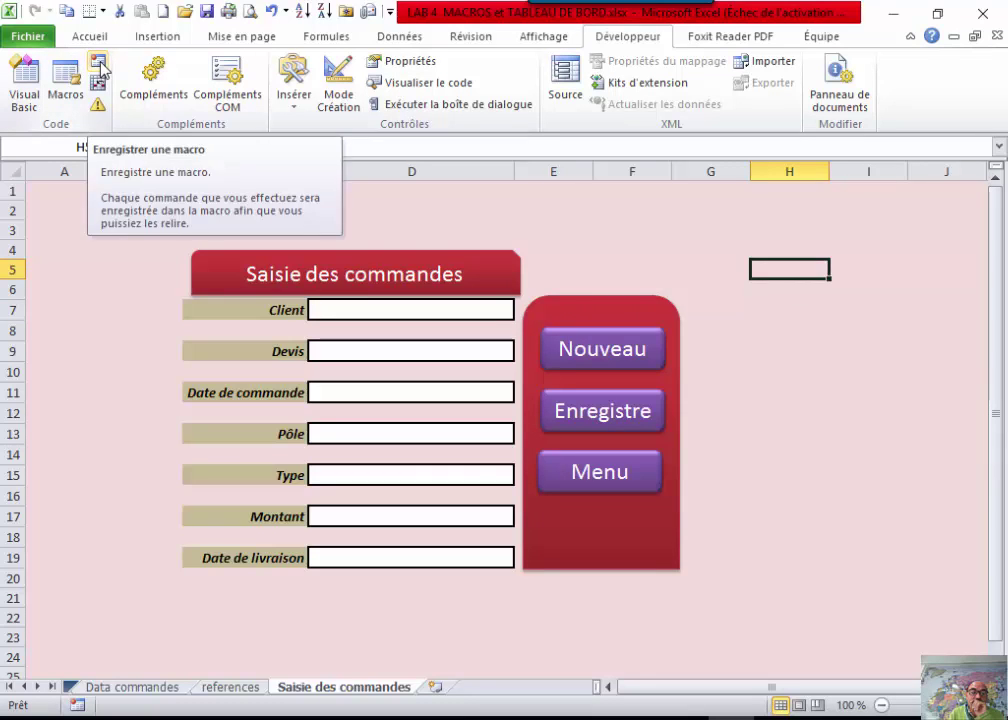
- Start recording Macro2 and select the Client cell D7
click(99, 62)
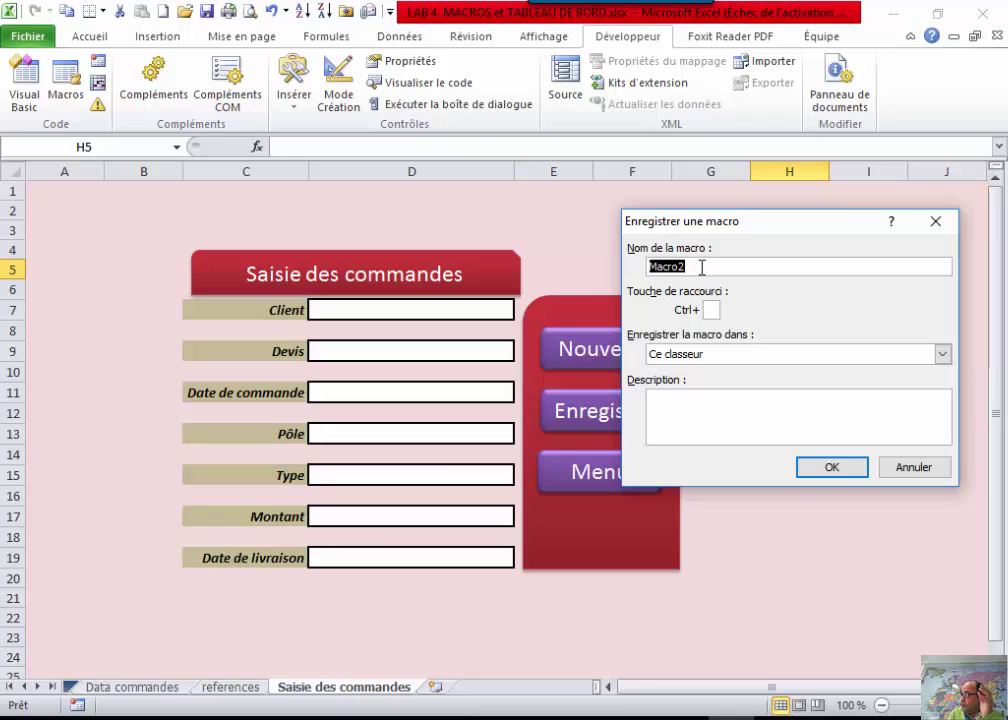
click(825, 466)
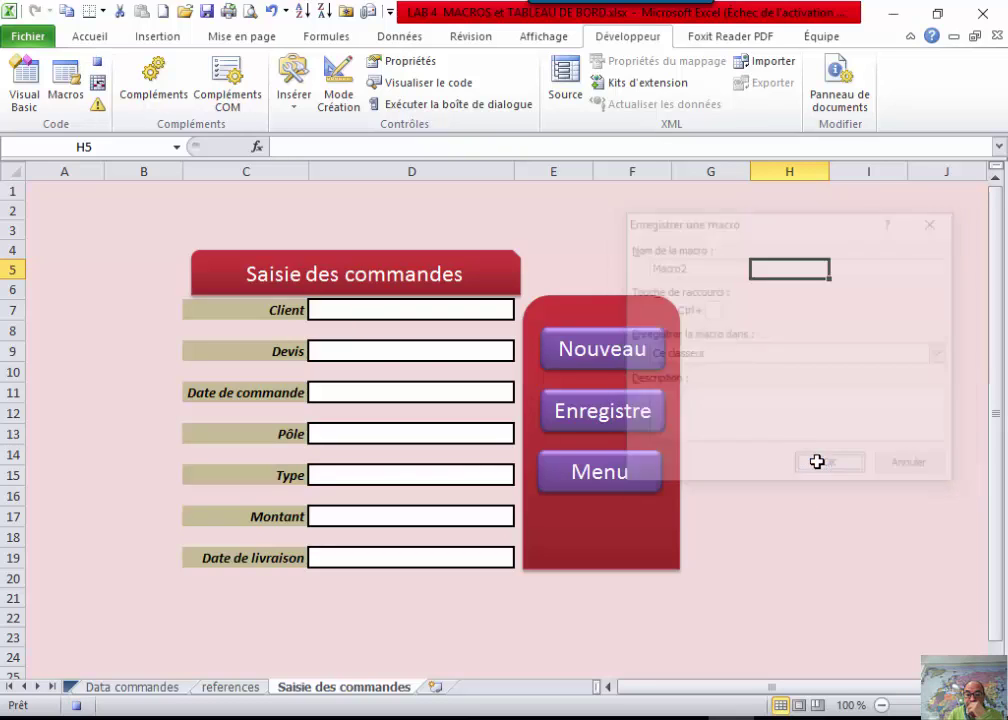
click(370, 309)
double_click(374, 308)
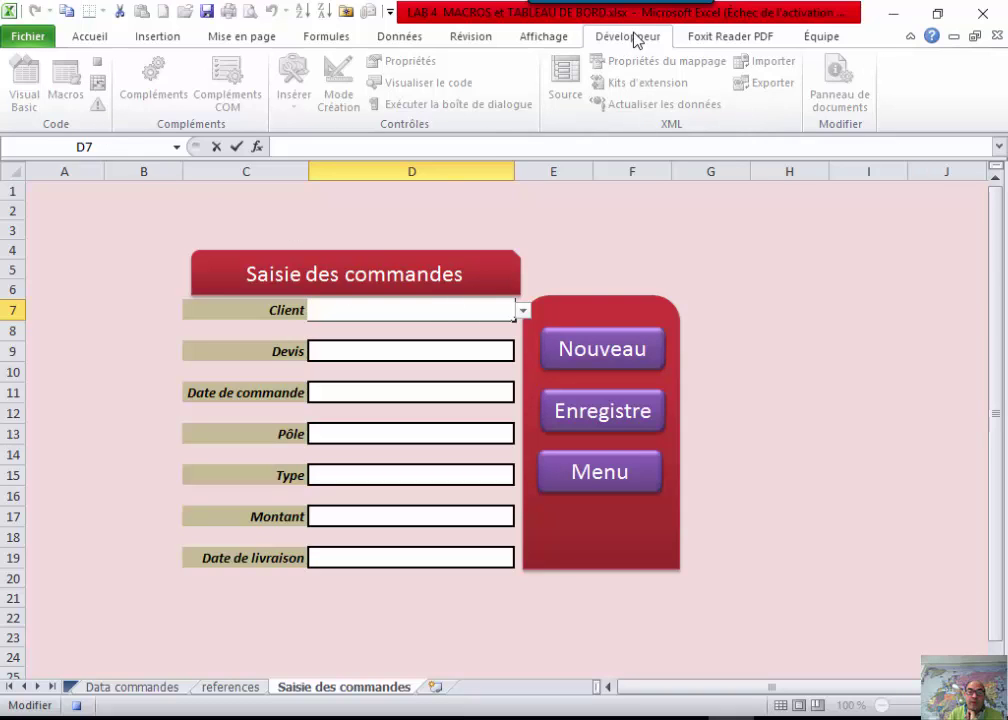
click(542, 36)
click(598, 38)
click(394, 350)
- Reselect D7 and stop the Macro2 recording
click(380, 311)
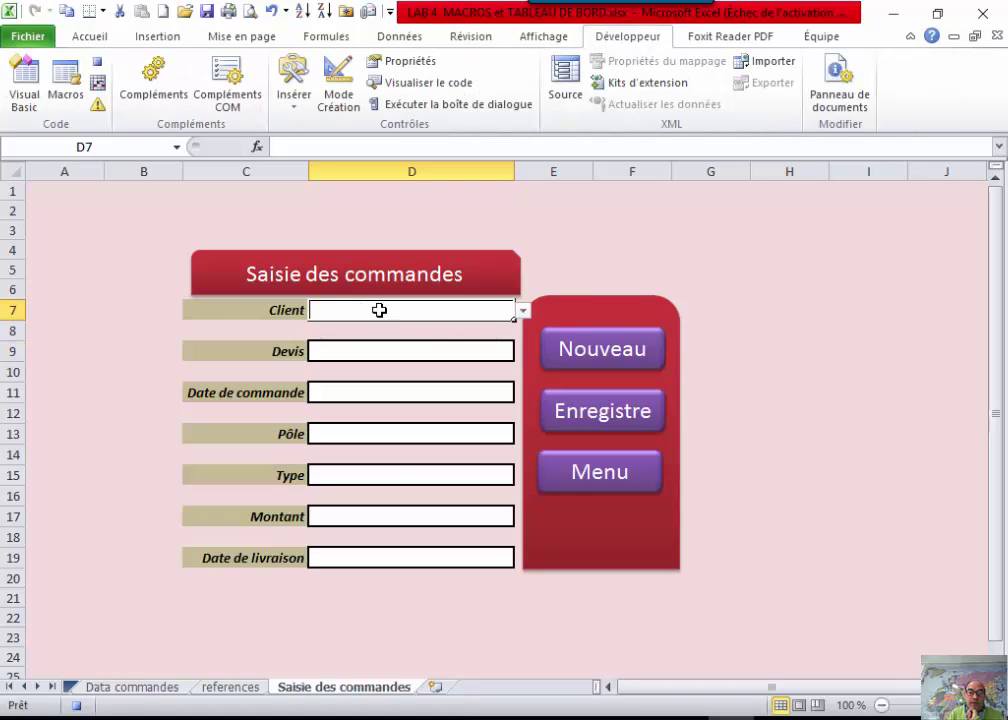
double_click(380, 310)
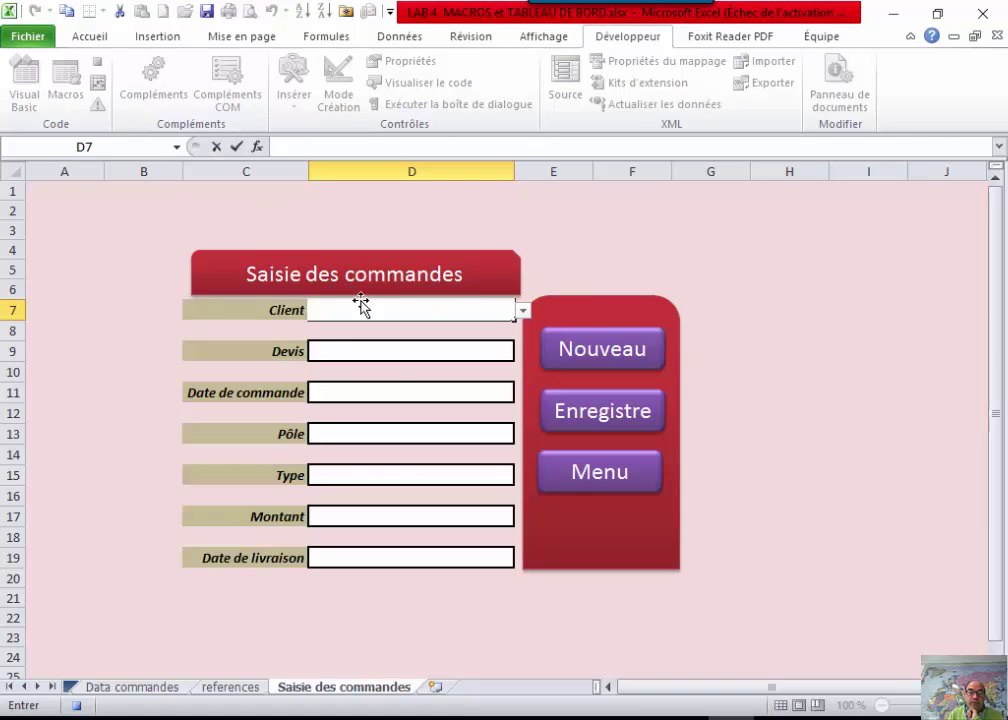
click(364, 310)
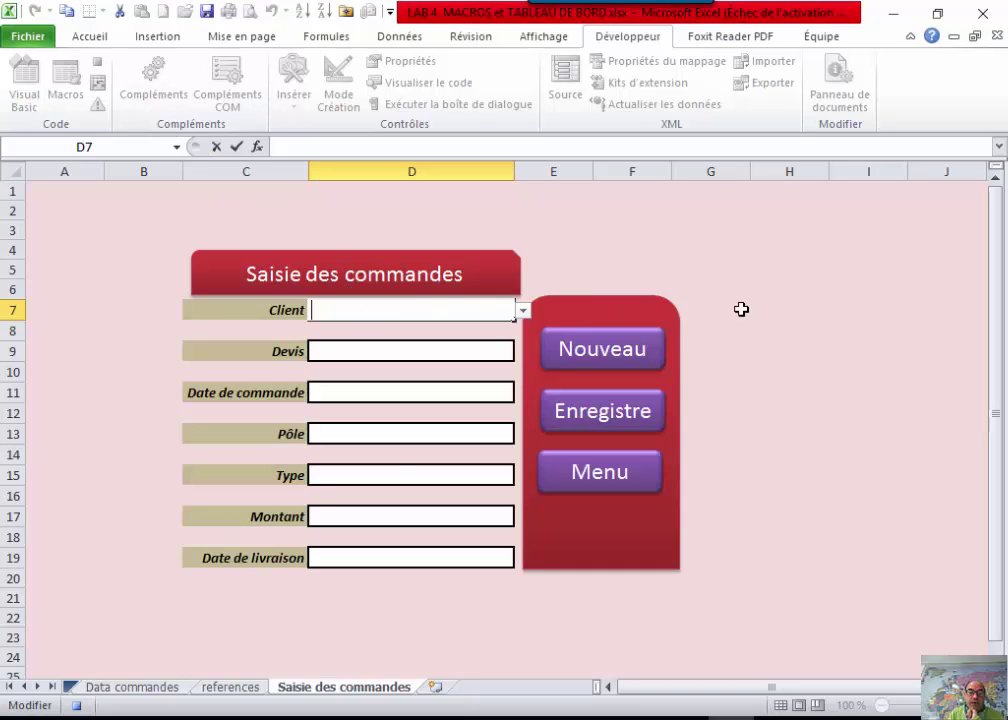
click(790, 310)
click(399, 309)
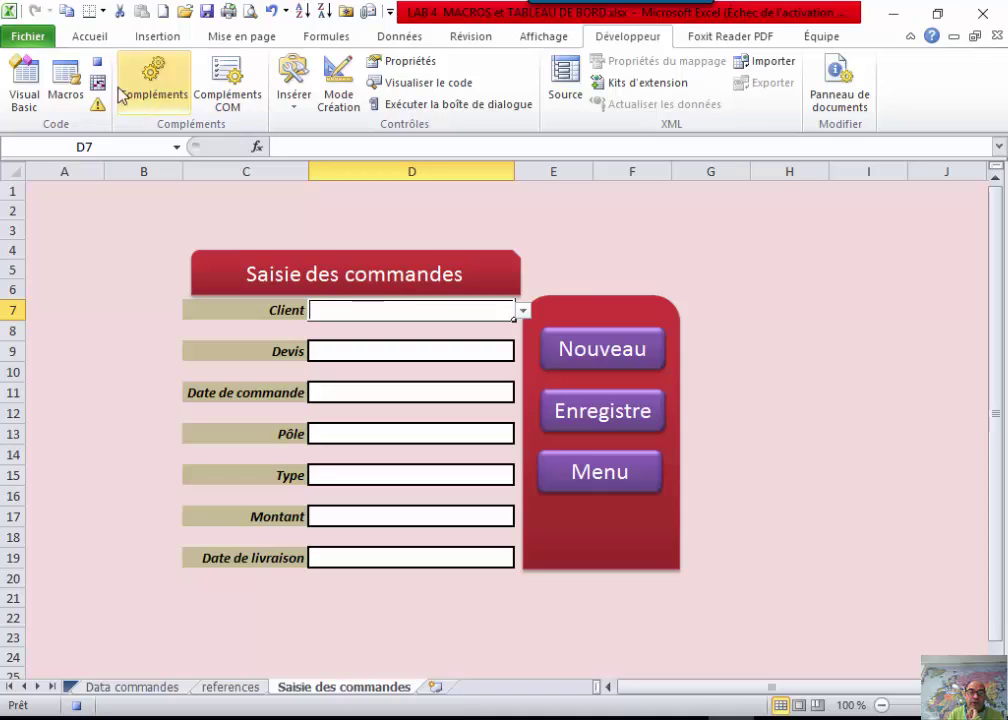
click(98, 64)
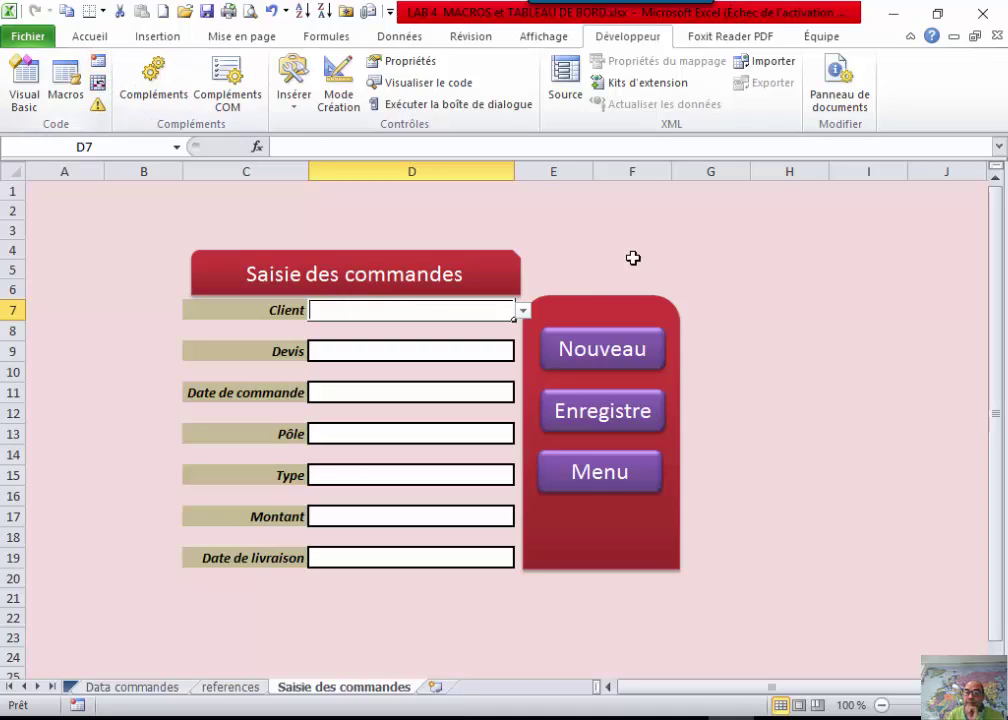
- Open Module1 in the Visual Basic editor and highlight Macro2's recorded D7 lines
click(23, 88)
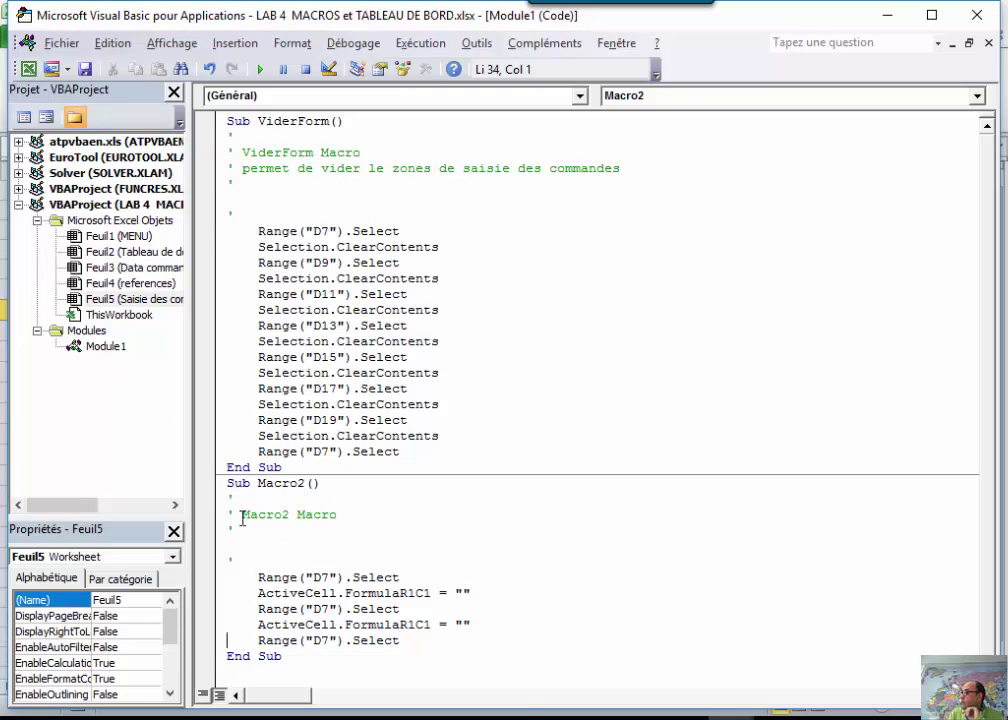
click(94, 349)
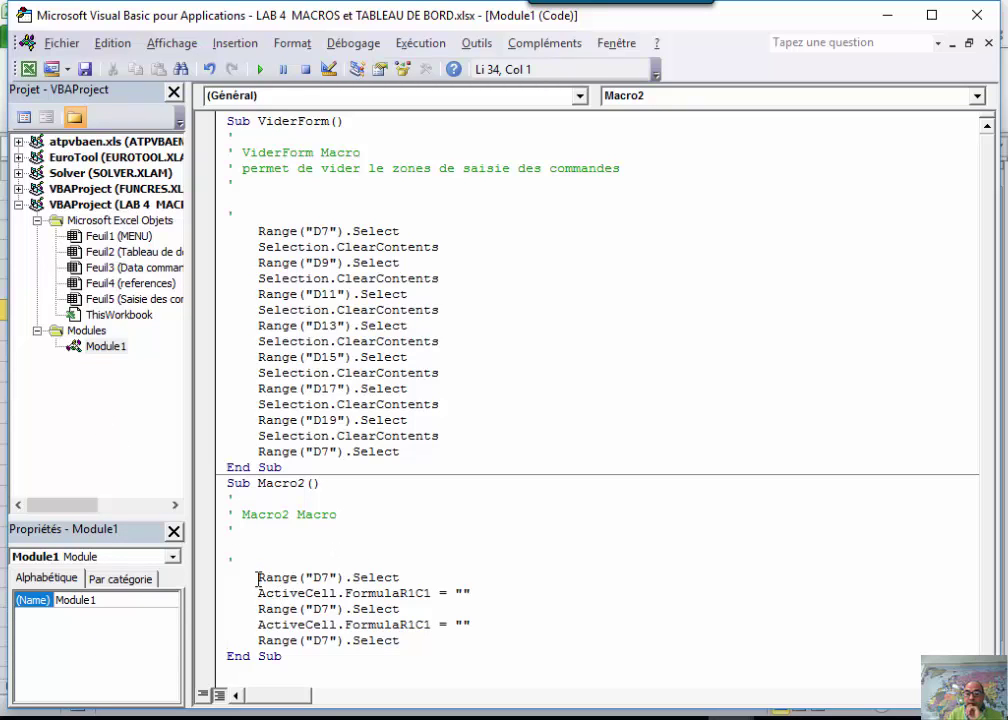
drag(258, 577, 428, 573)
drag(244, 594, 503, 588)
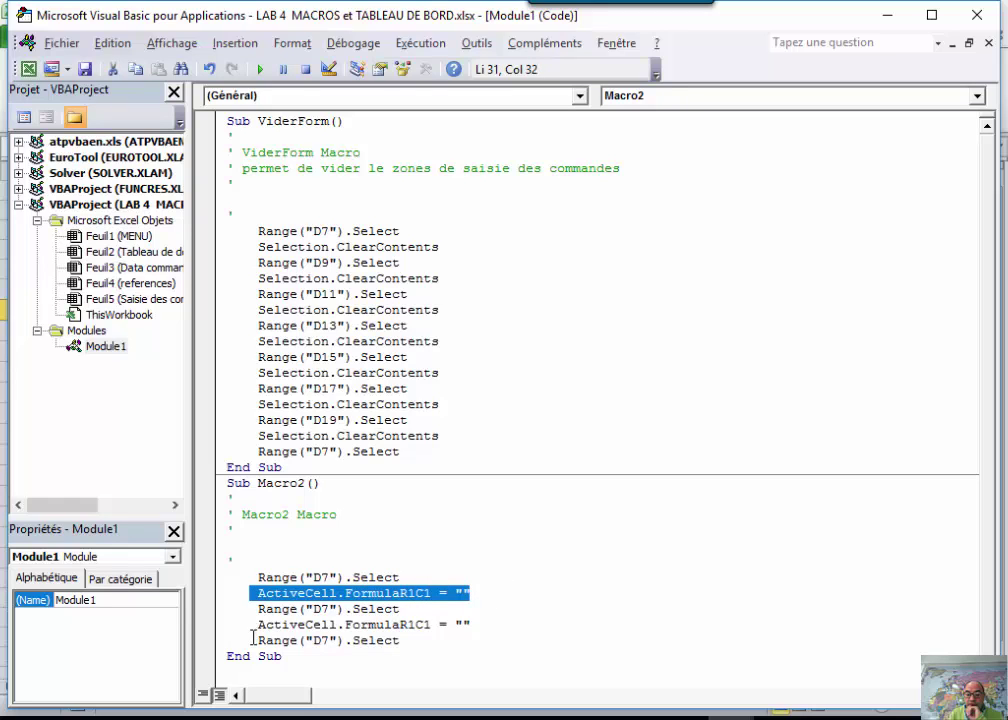
drag(253, 640, 436, 645)
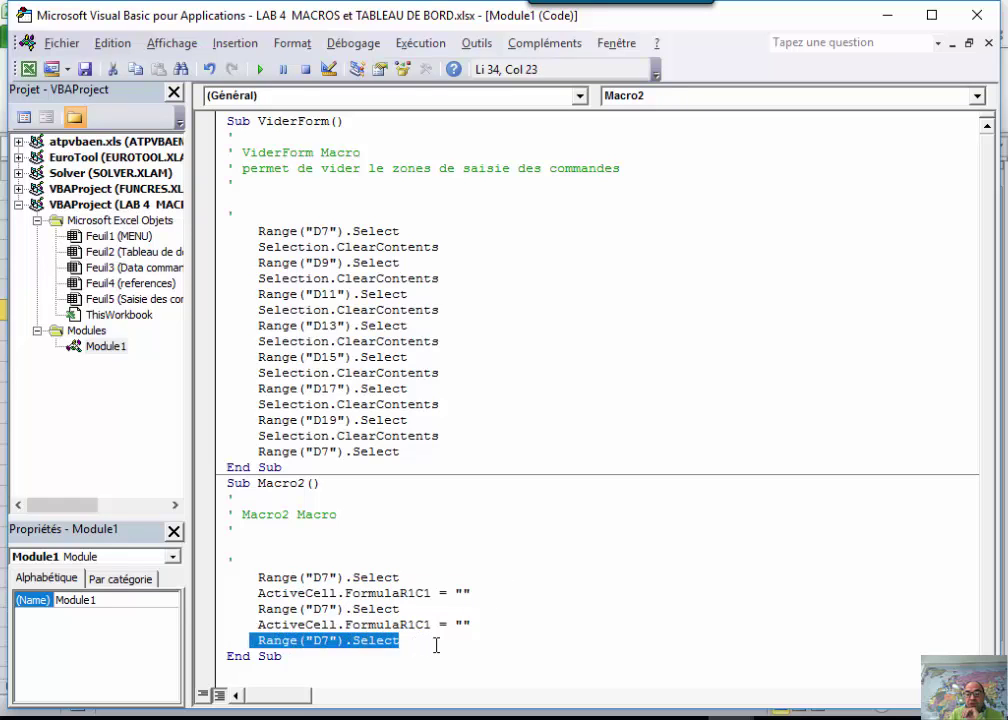
- Edit the end of Macro2's last Range("D7") line, removing .Select
click(436, 645)
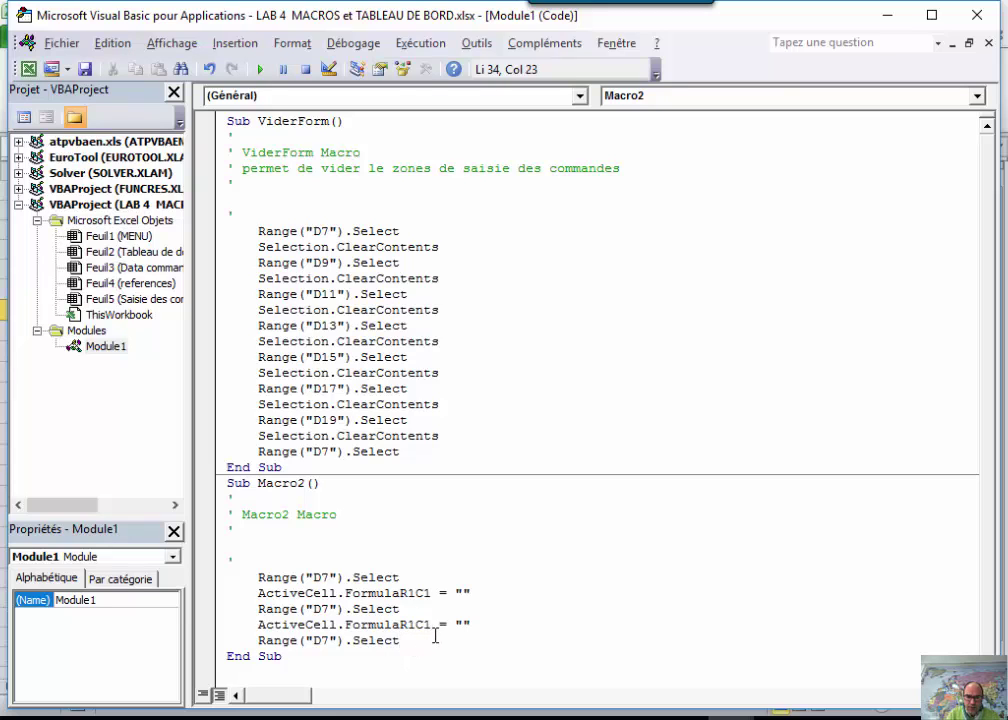
key(BackSpace)
key(BackSpace)
key(BackSpace)
key(BackSpace)
key(BackSpace)
key(BackSpace)
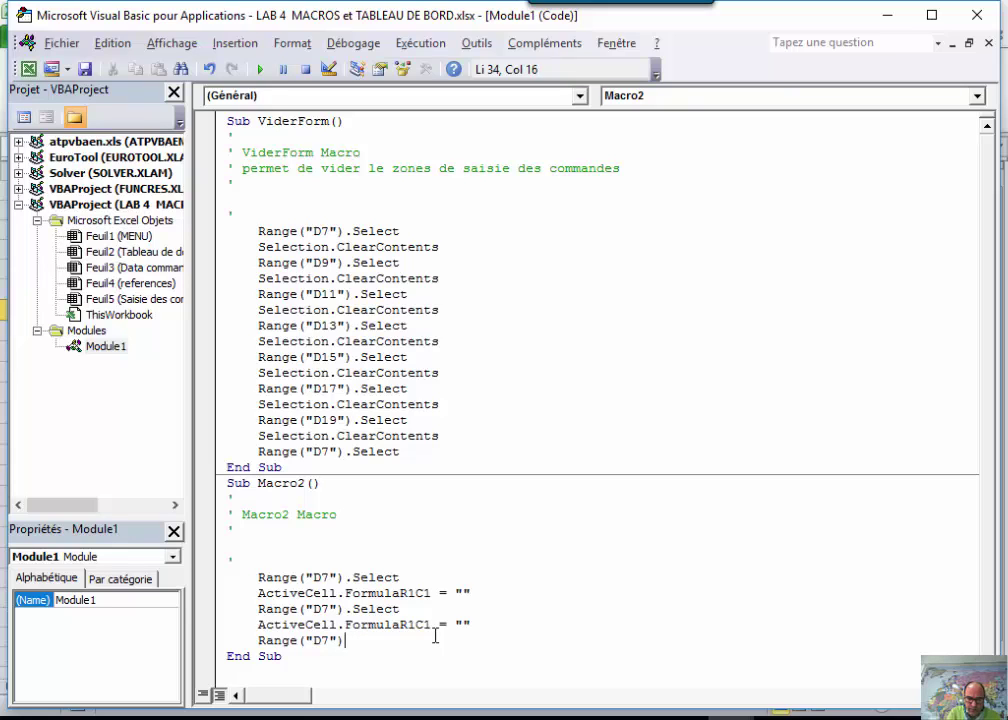
text(;)
text(.f)
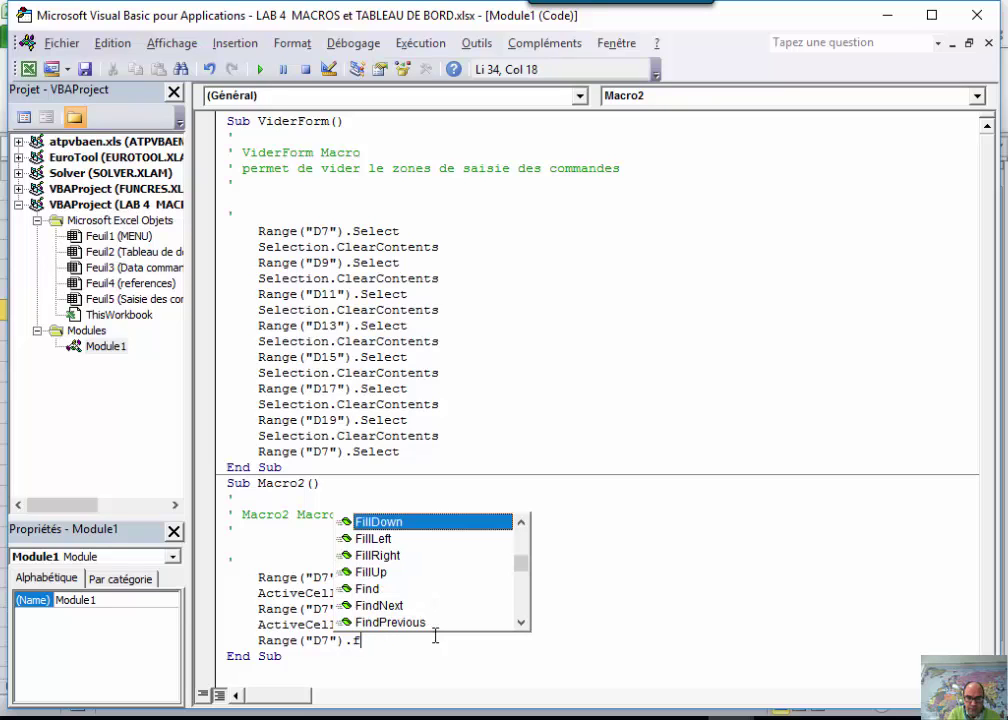
text(o)
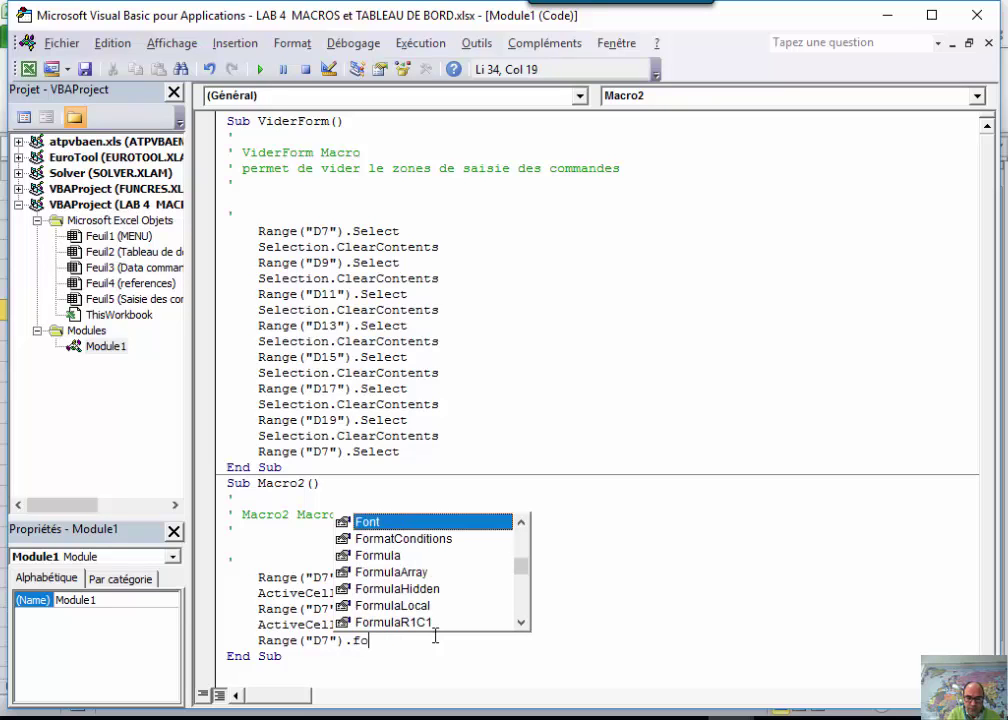
key(BackSpace)
key(BackSpace)
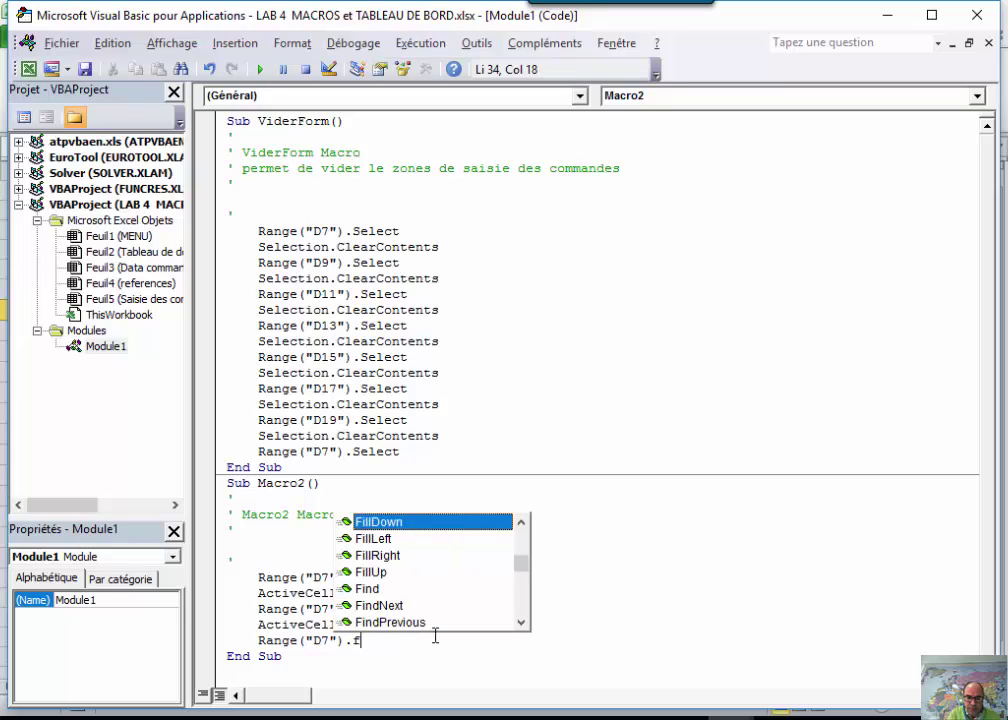
key(BackSpace)
text(g)
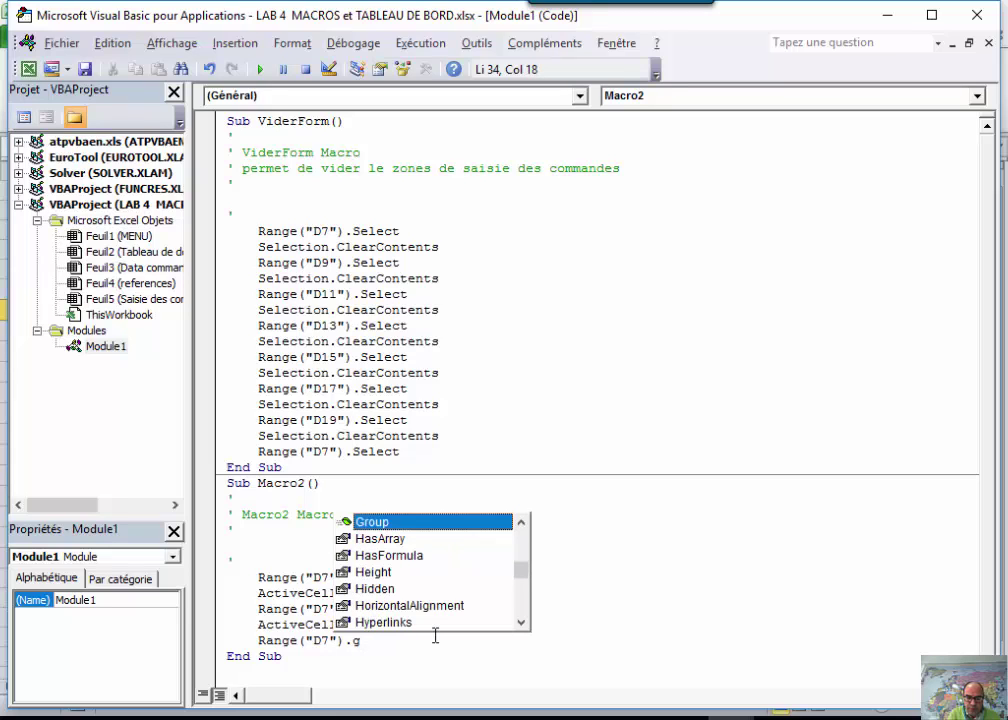
text(et)
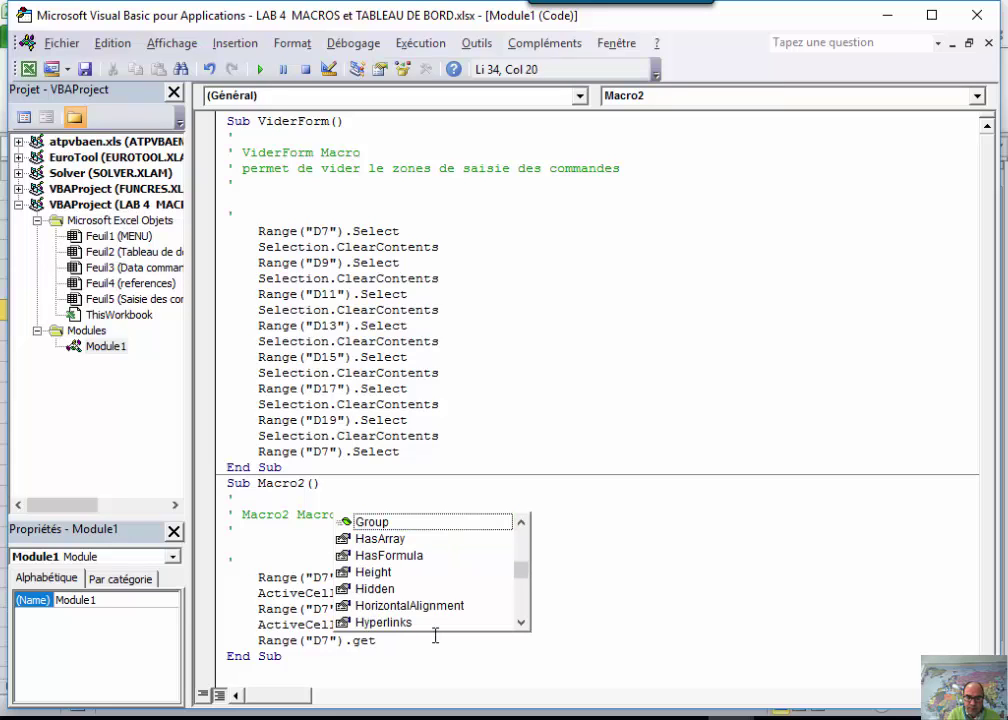
key(BackSpace)
key(BackSpace)
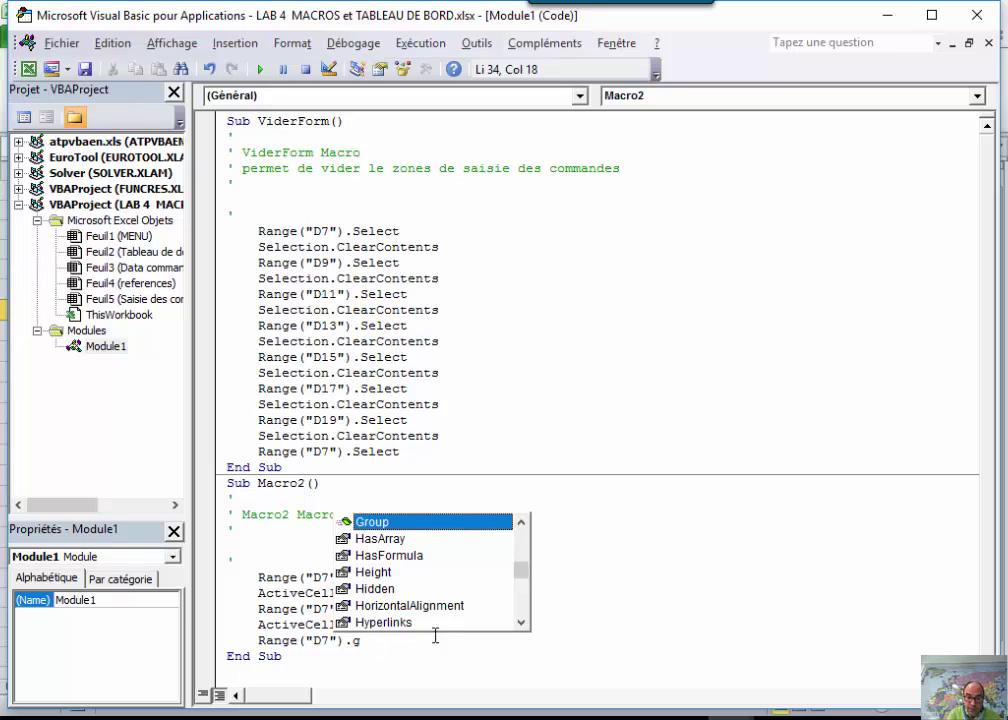
text(ot)
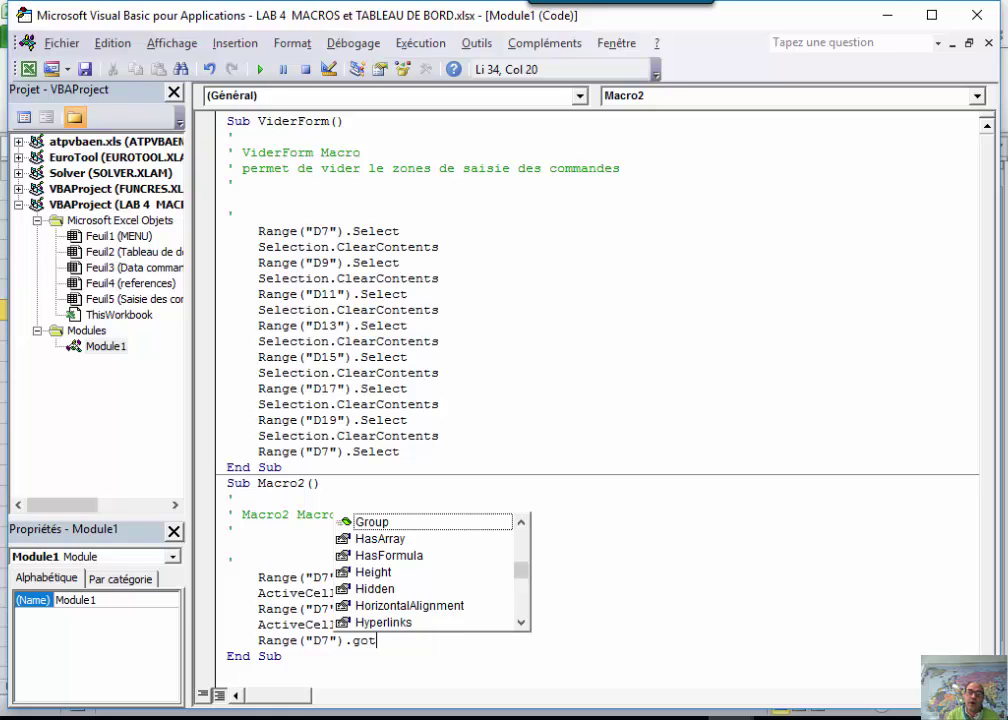
- Select Macro2's recorded lines through End Sub, then return to the workbook with Alt+F11
click(651, 517)
drag(290, 656, 237, 484)
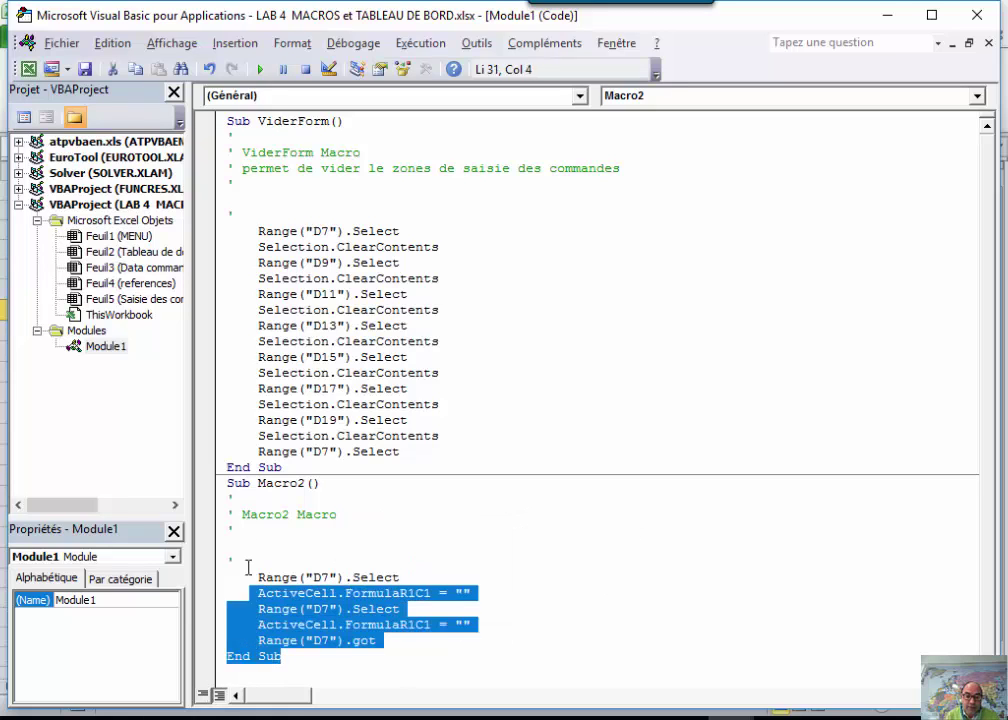
click(262, 546)
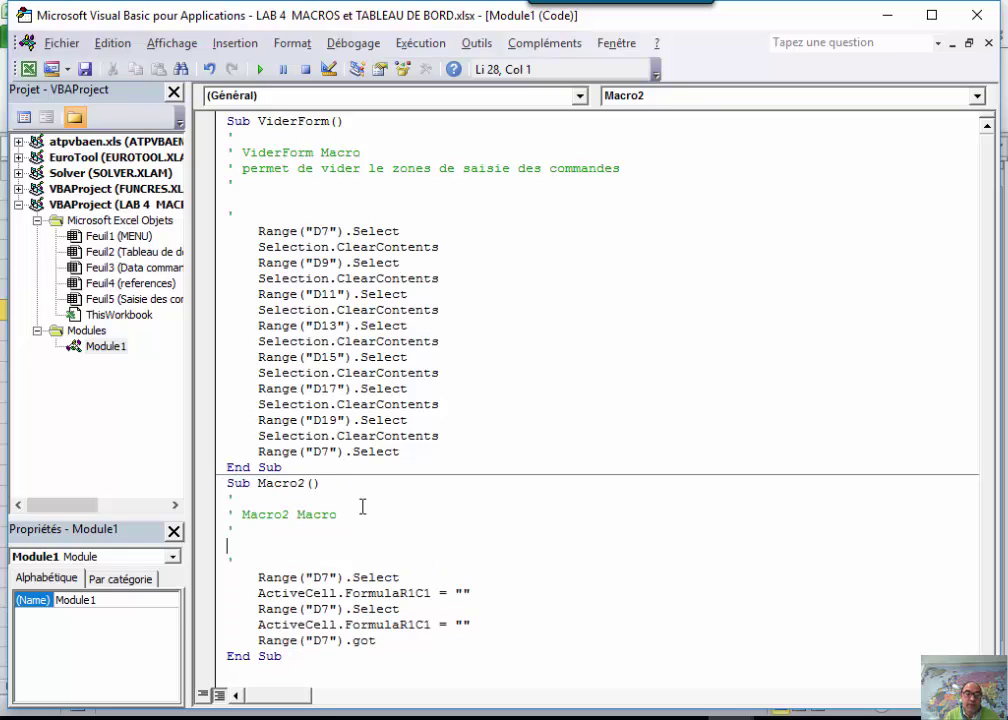
key(alt+F11)
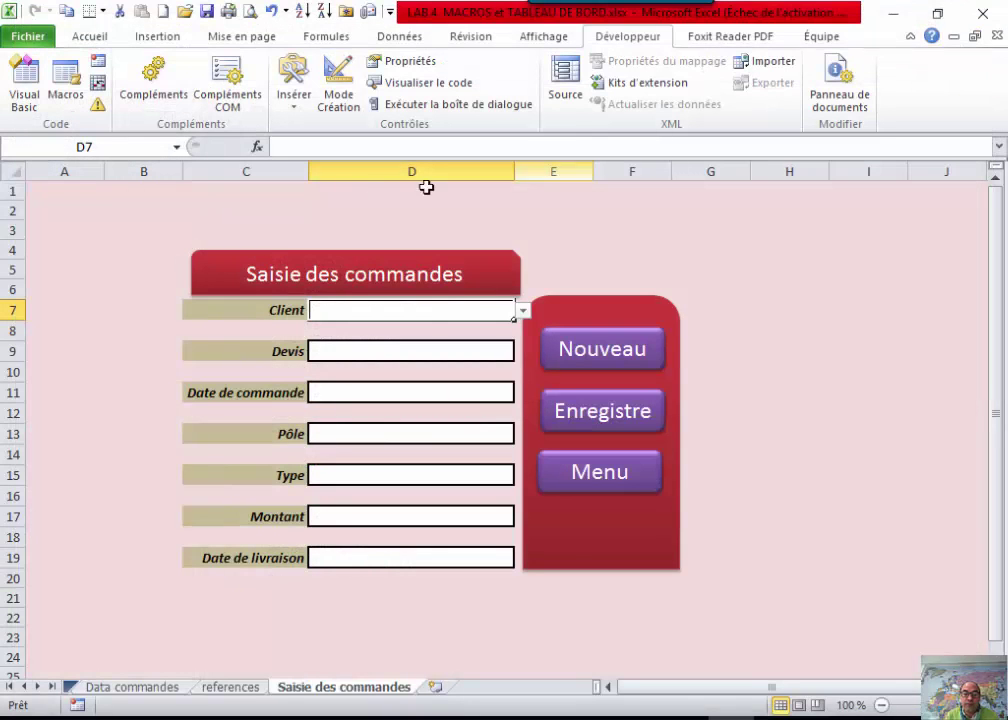
- Delete Macro2 and confirm in the VBA editor that only ViderForm remains in Module1
click(70, 84)
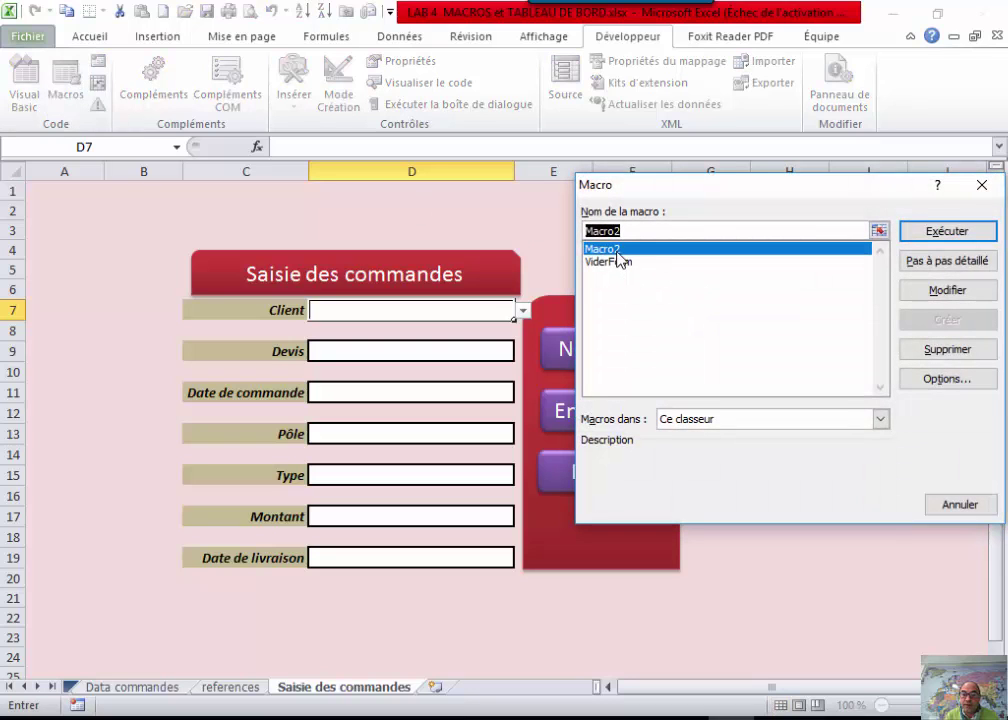
click(947, 350)
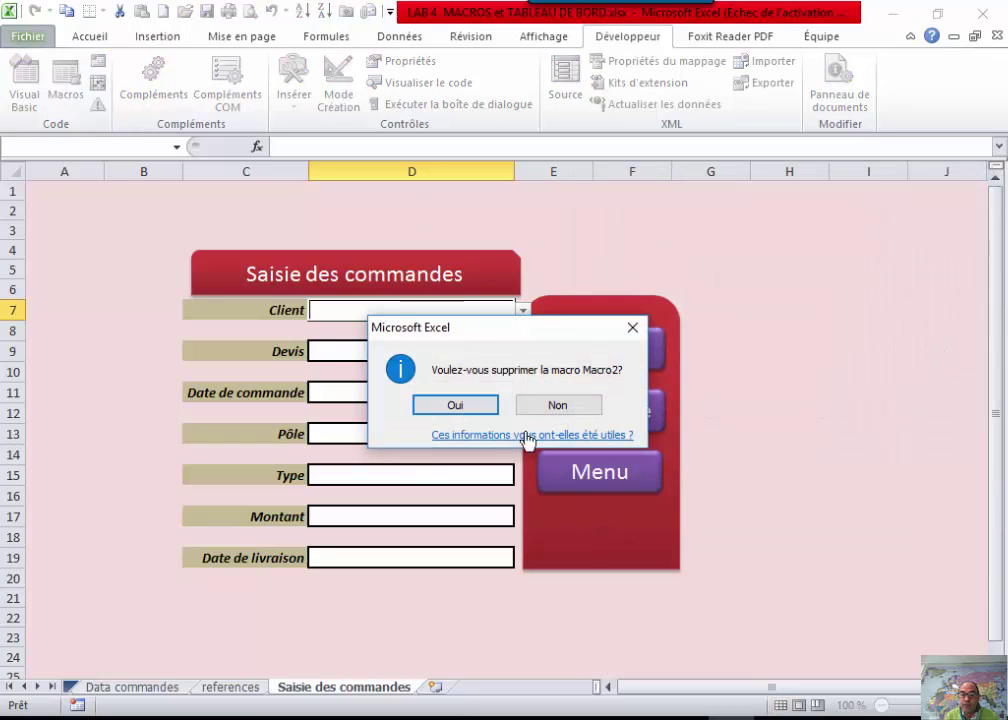
click(456, 405)
click(22, 97)
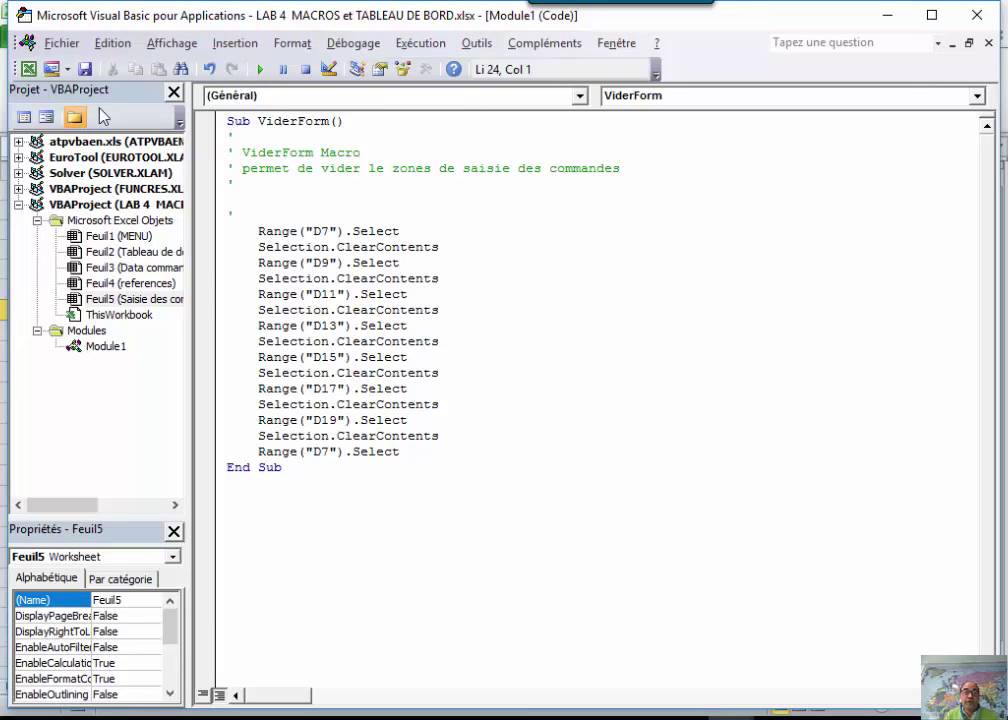
click(977, 15)
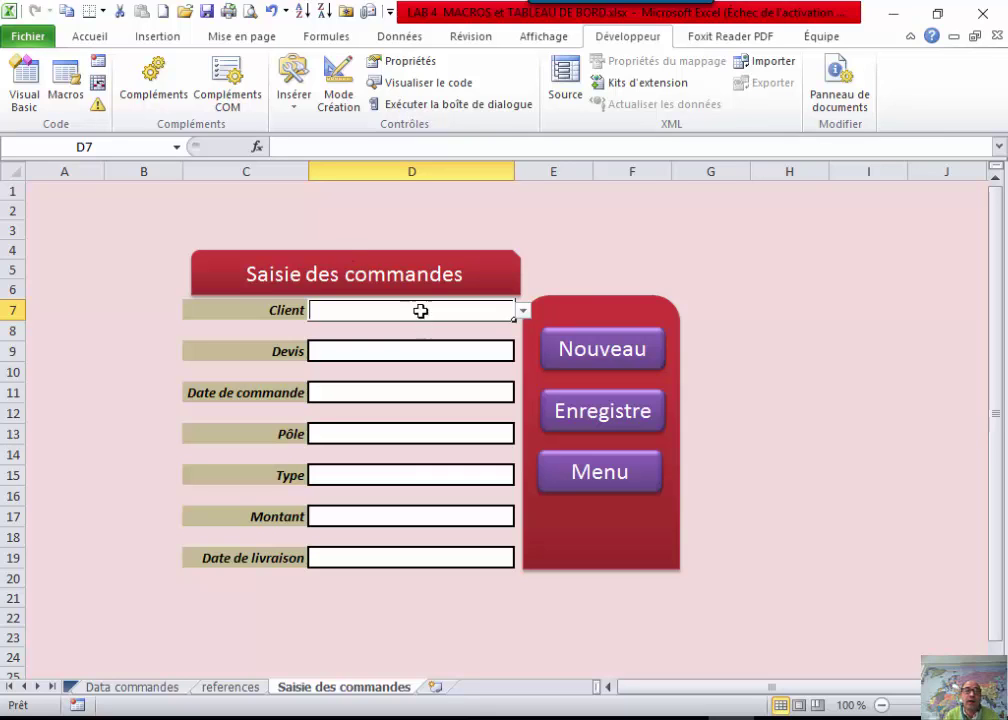
- Record Macro3, applying a light pink theme fill to the Client cell D7
click(97, 61)
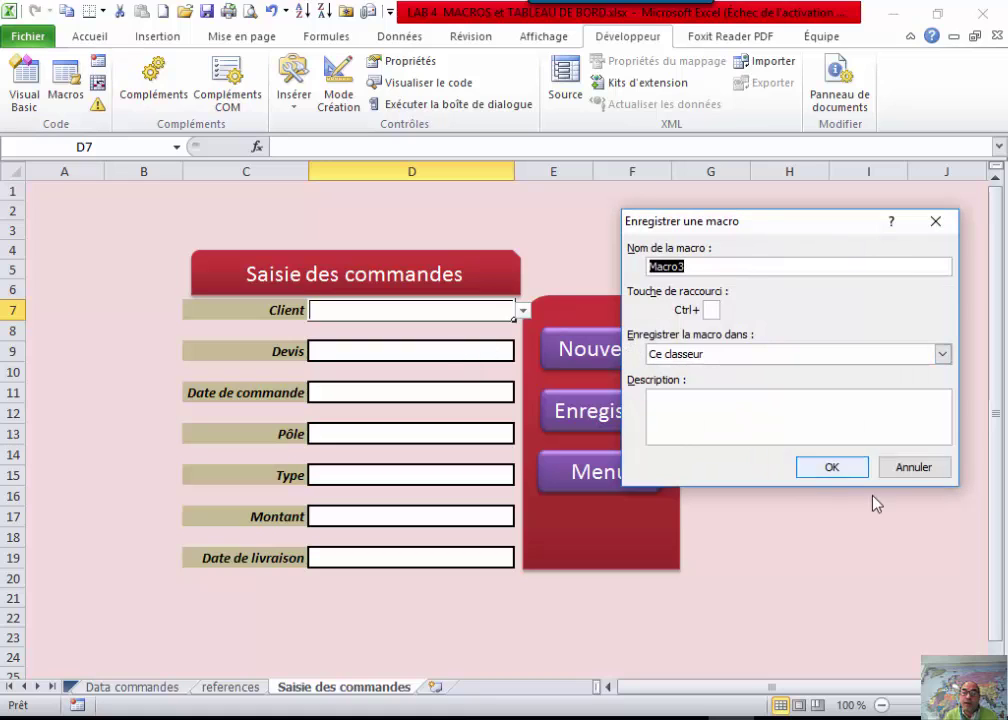
click(832, 466)
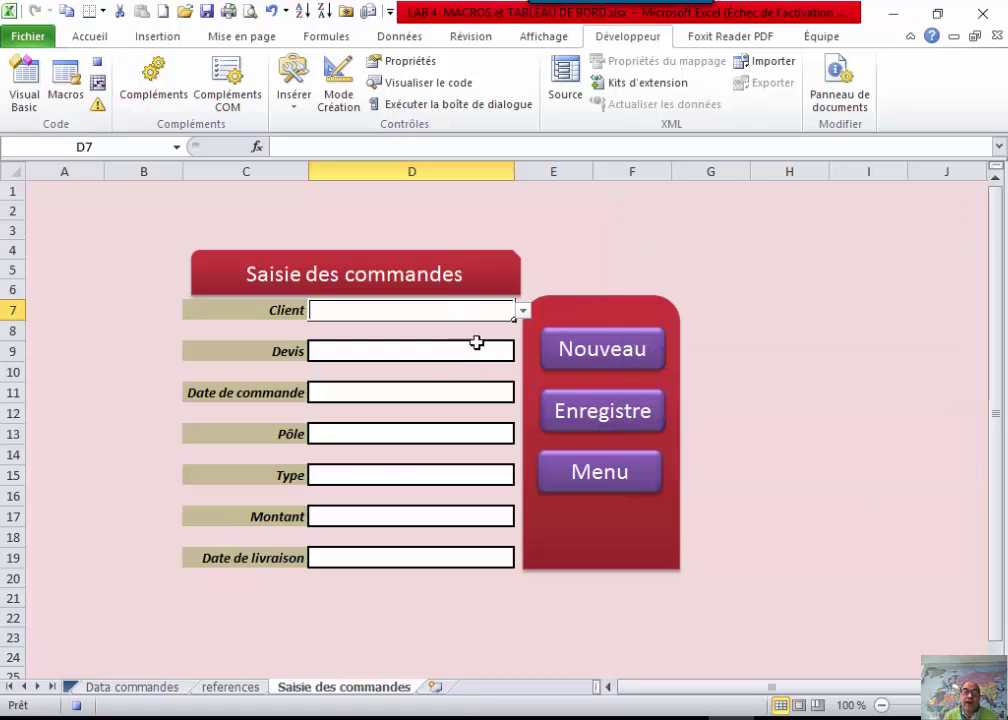
click(91, 32)
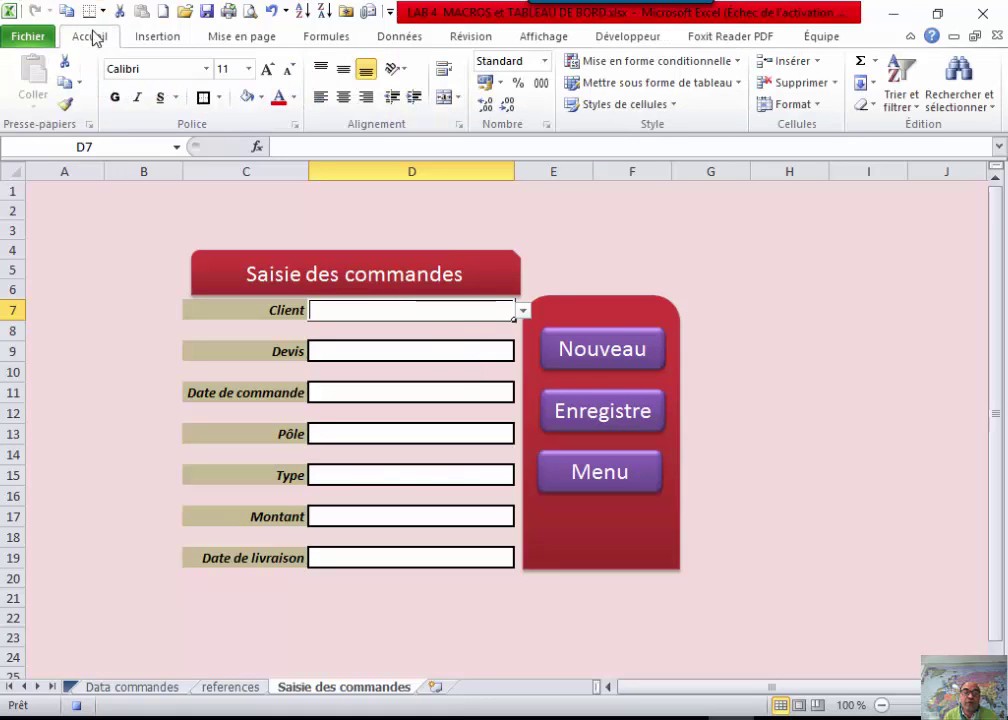
click(260, 97)
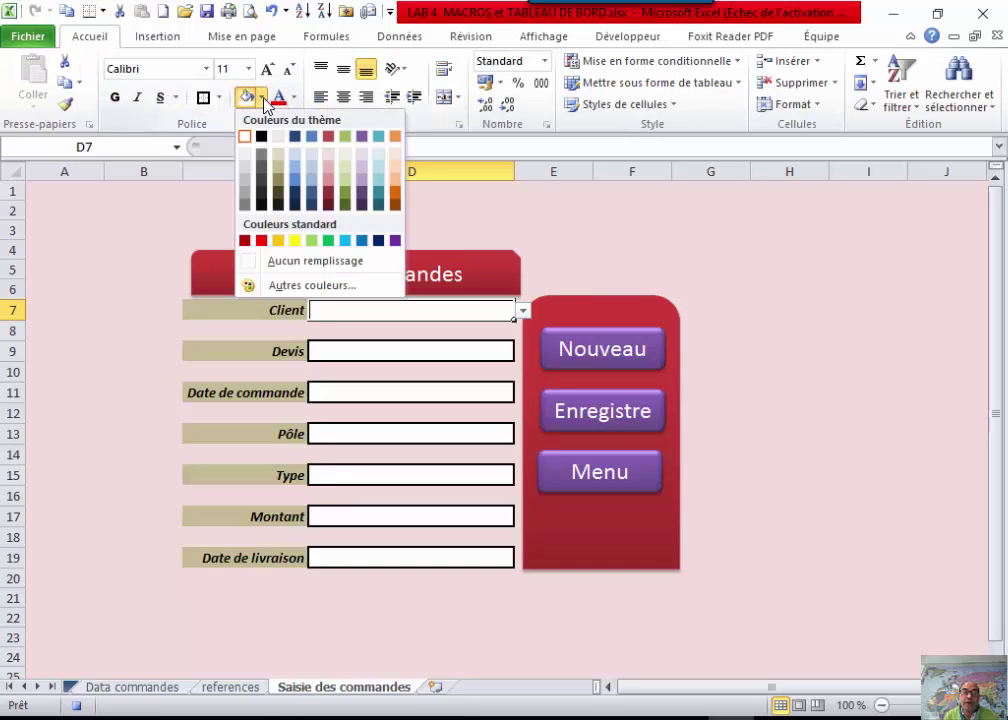
click(328, 168)
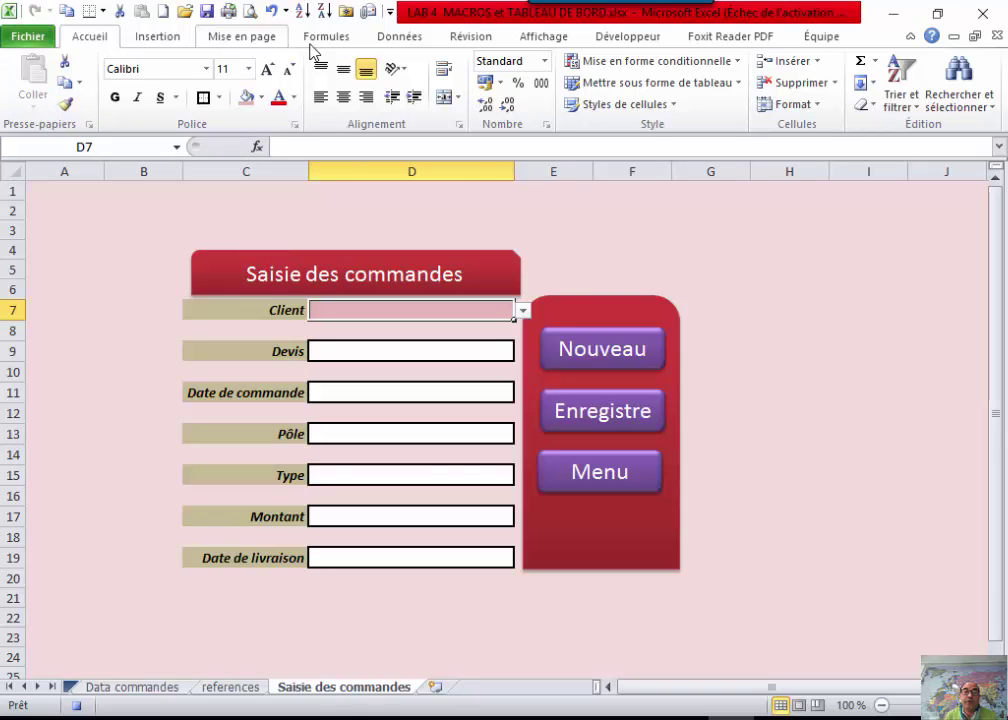
- Copy Macro3's With Selection.Interior fill-colour block in the VBA editor
click(625, 37)
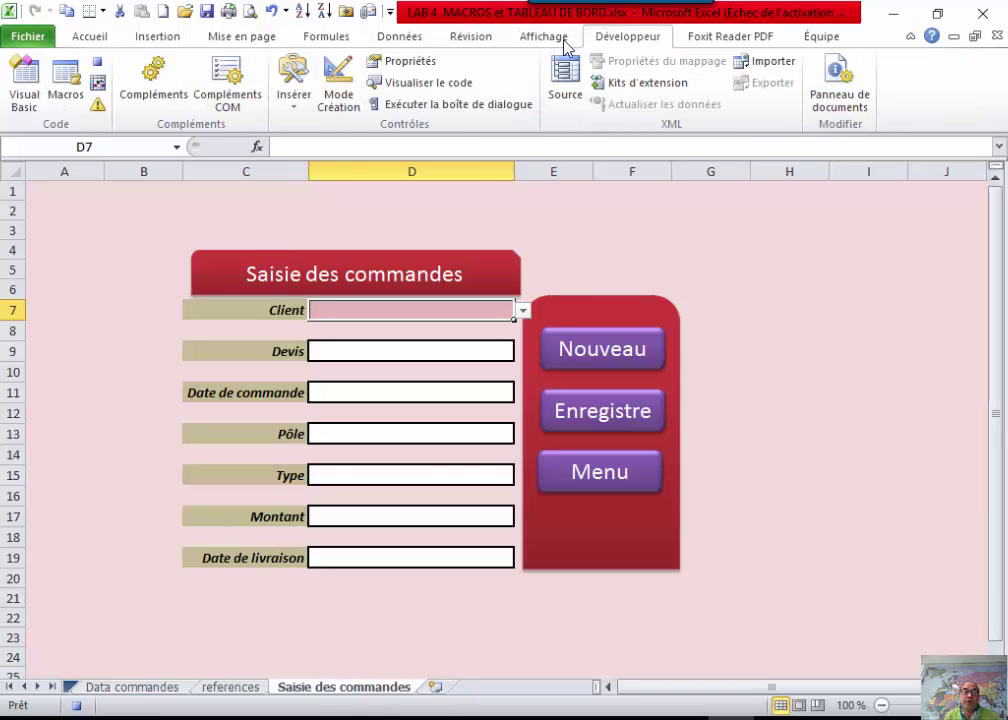
click(25, 85)
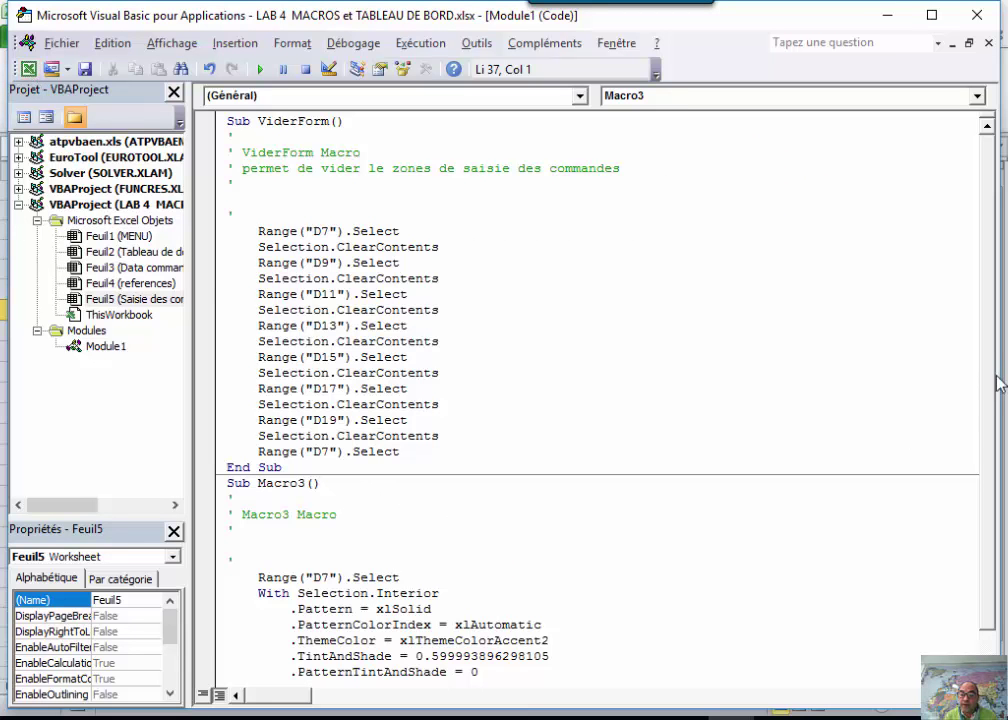
scroll(978, 483, down, 1)
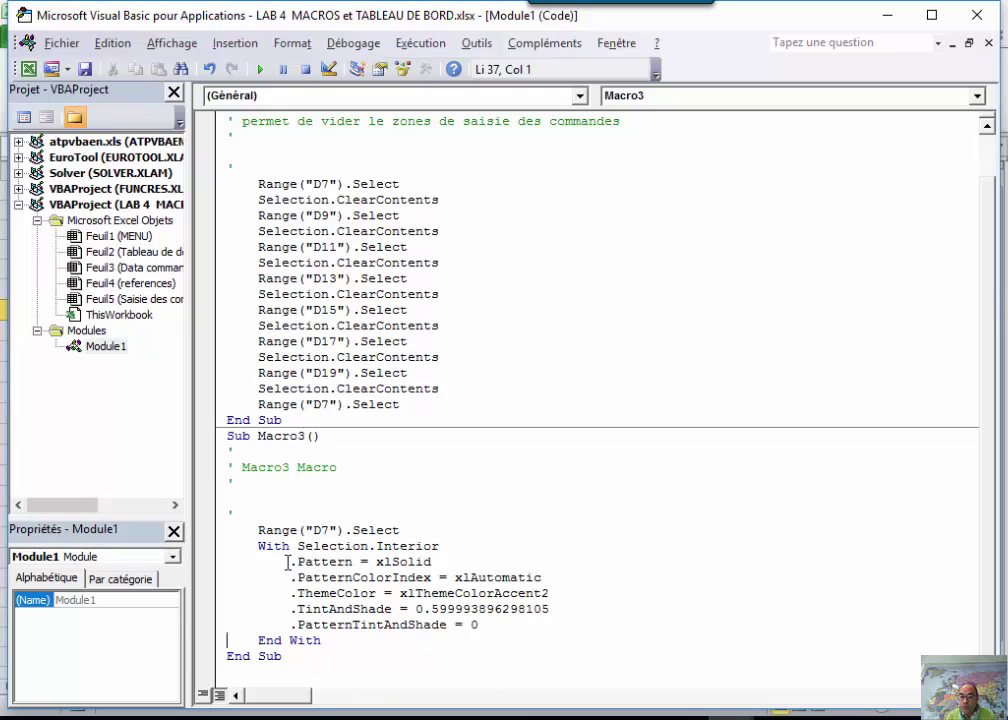
drag(259, 548, 327, 642)
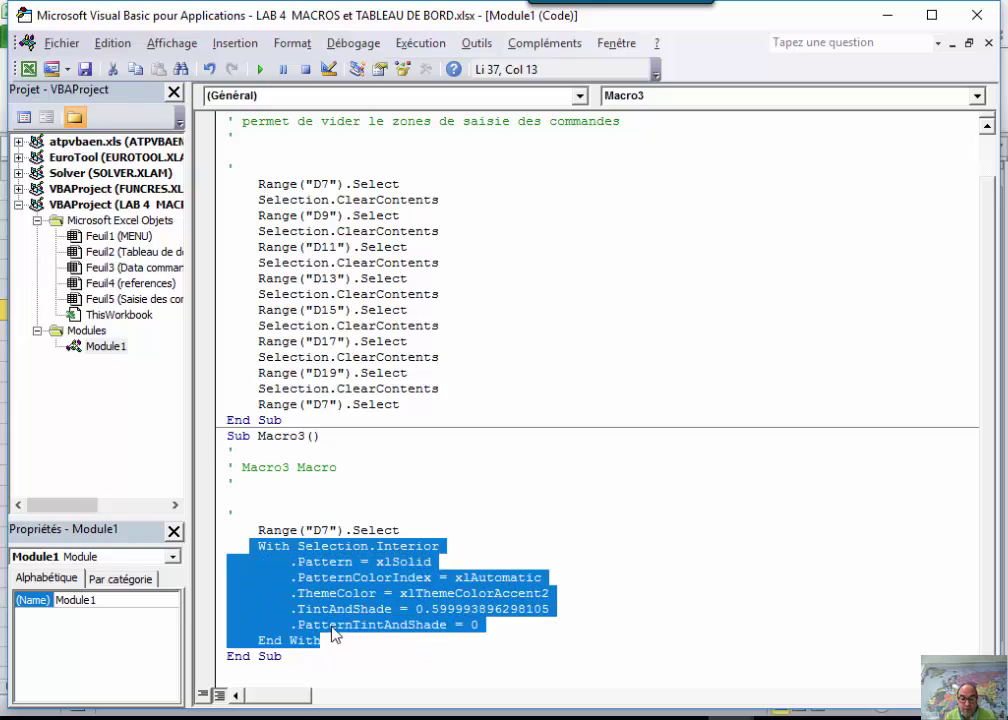
key(ctrl+c)
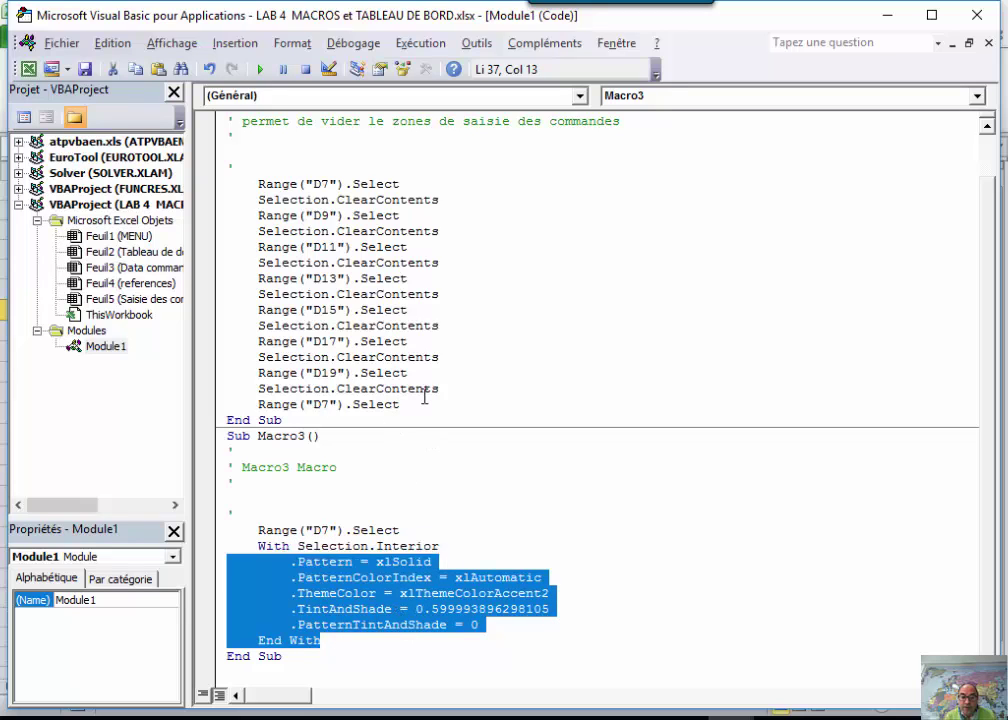
- Add a '================================' separator after ViderForm's last Range("D7").Select line and paste the fill block below it
drag(414, 406, 420, 413)
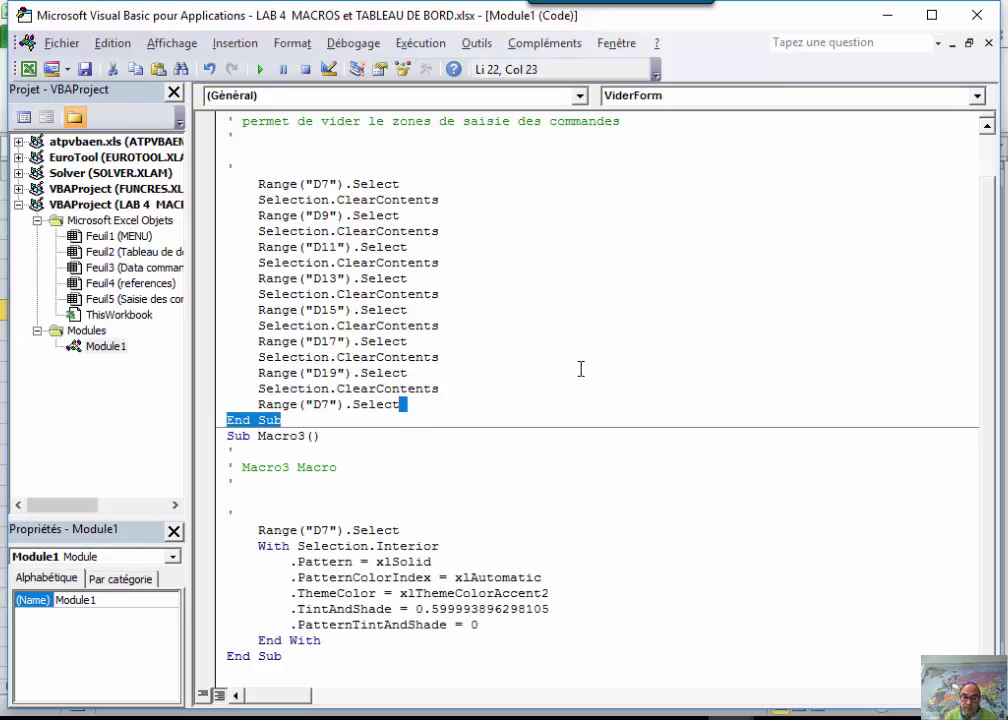
click(428, 408)
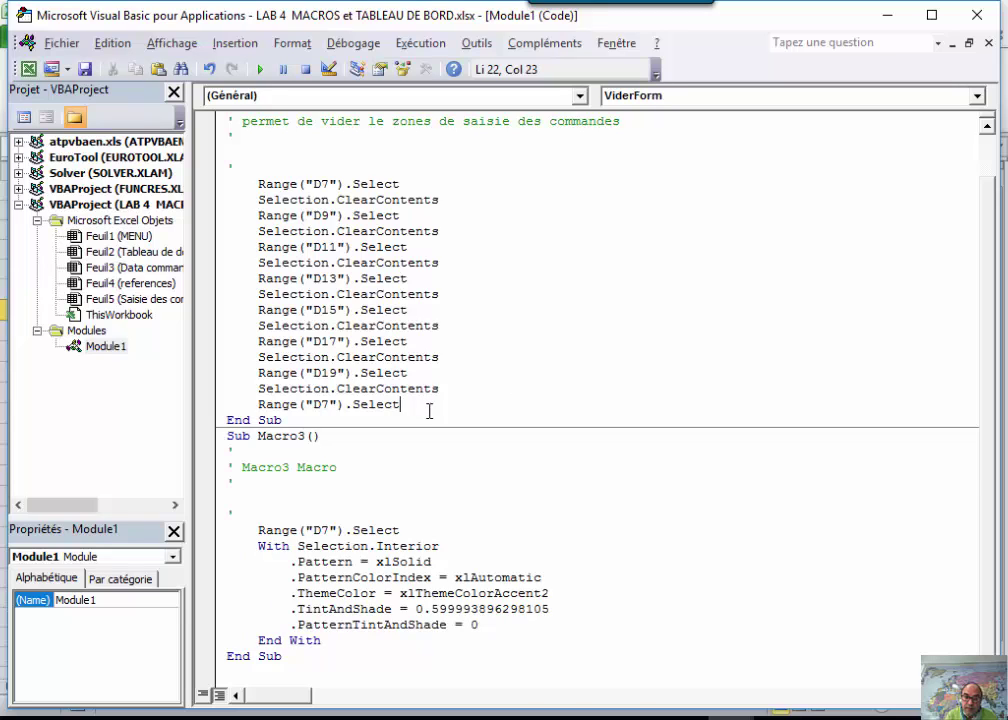
key(Return)
key(Return)
key(Return)
key(Up)
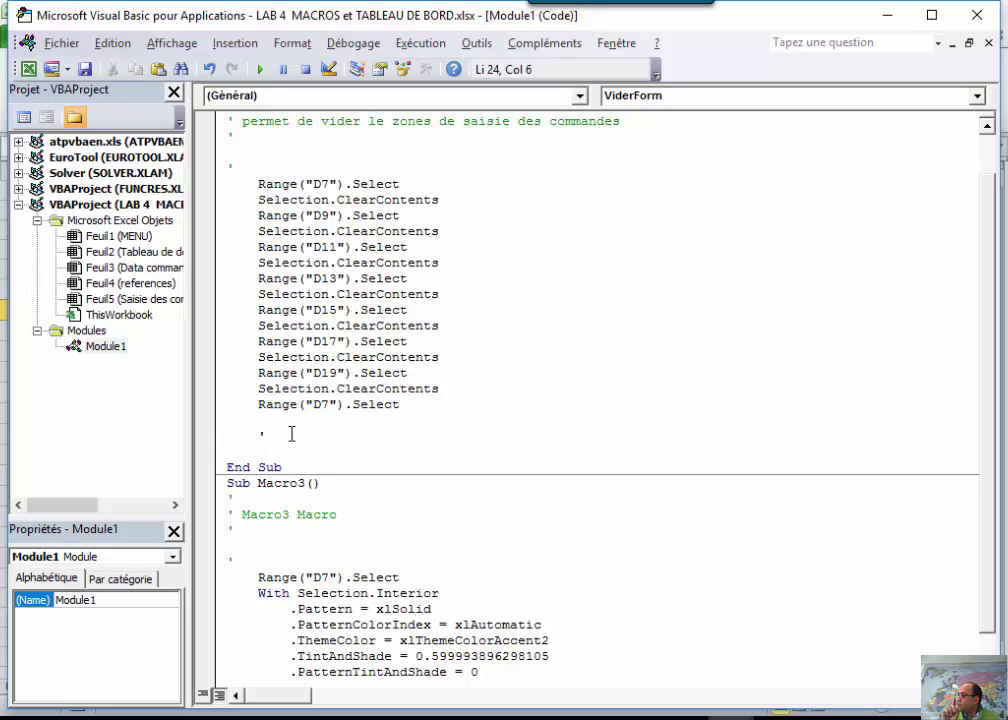
text(=)
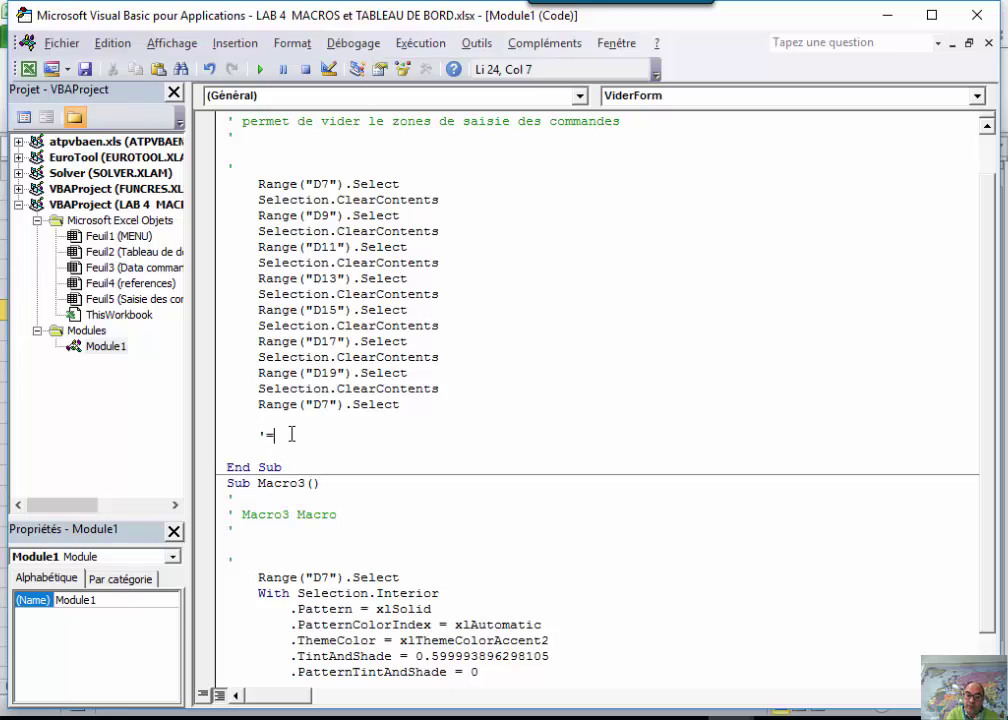
text(===============================)
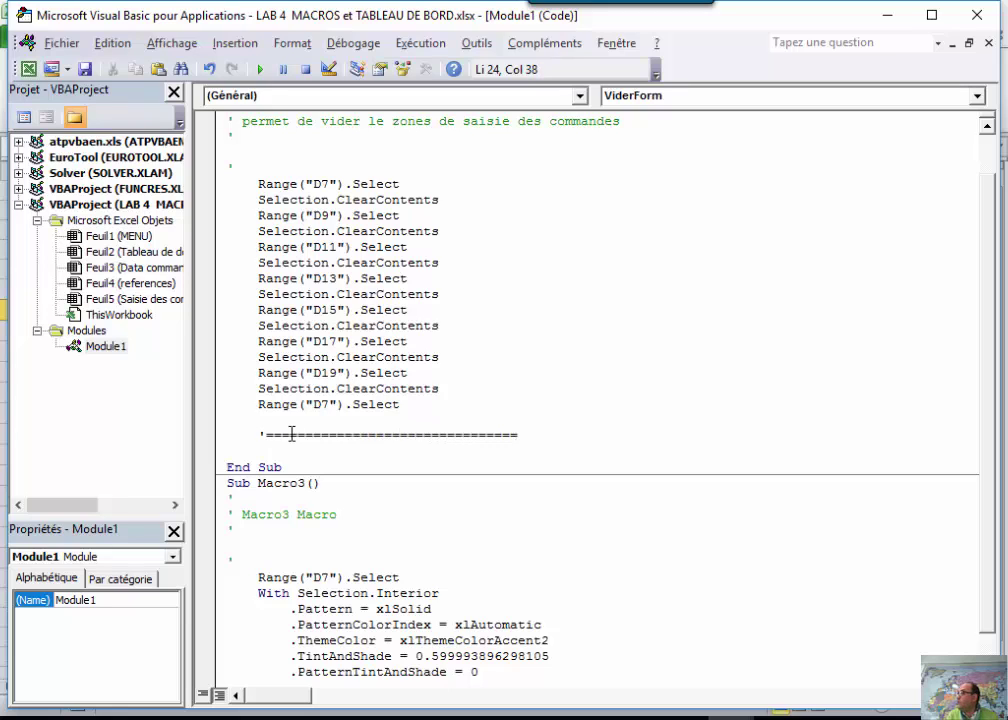
key(Return)
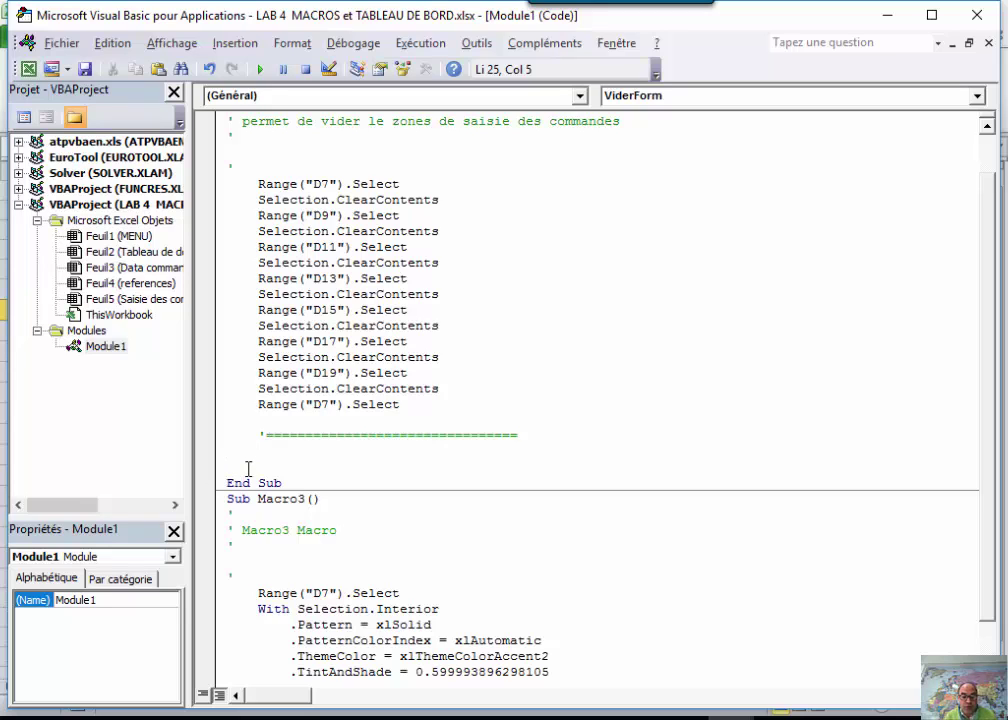
key(ctrl+v)
click(483, 564)
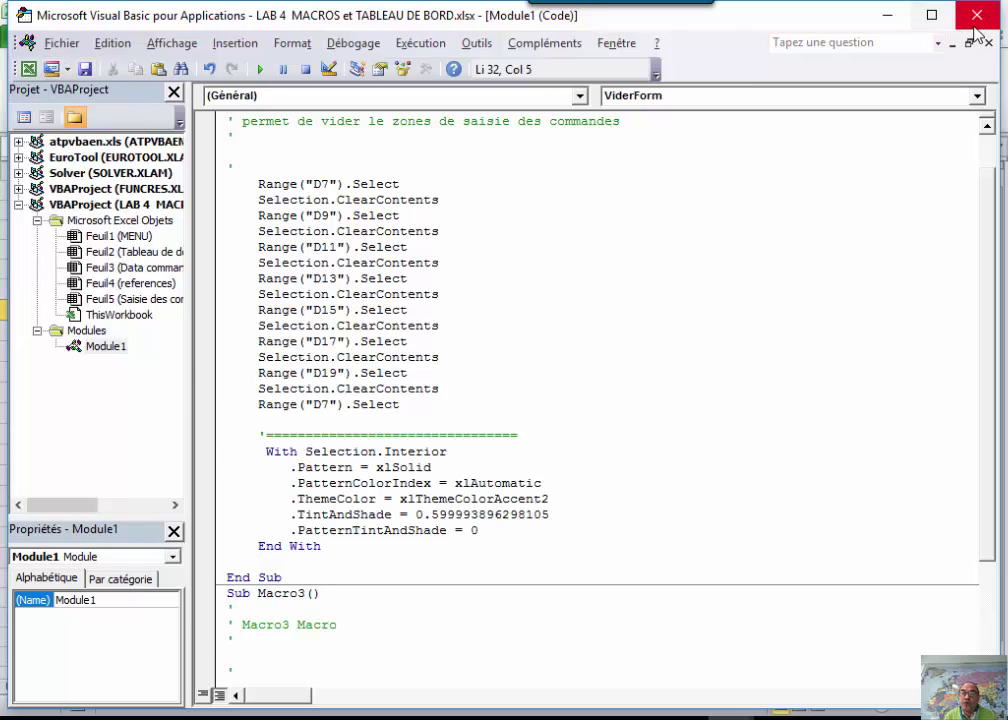
- Save the workbook as the macro-enabled 'LAB 4 MACROS et TABLEAU DE BORD.xlsm'
click(85, 69)
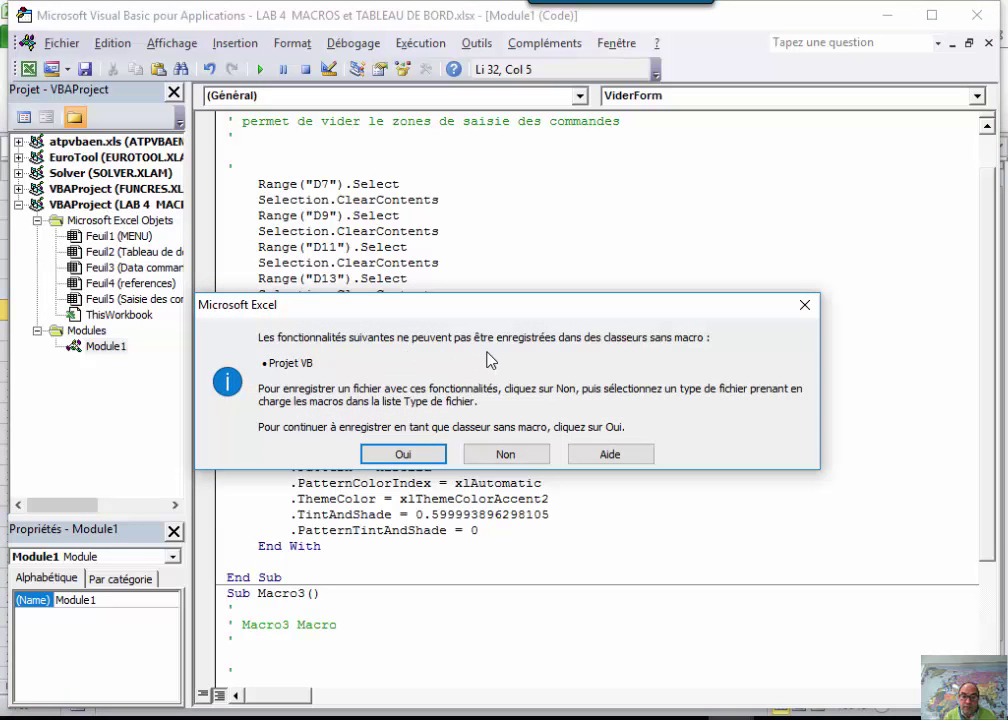
click(804, 306)
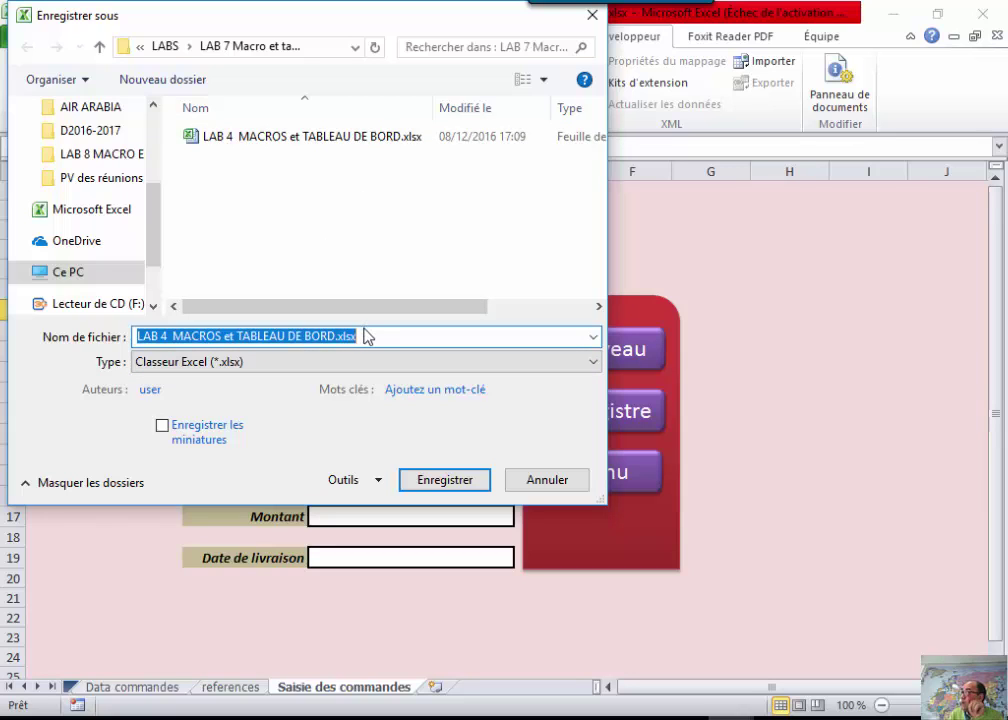
click(588, 362)
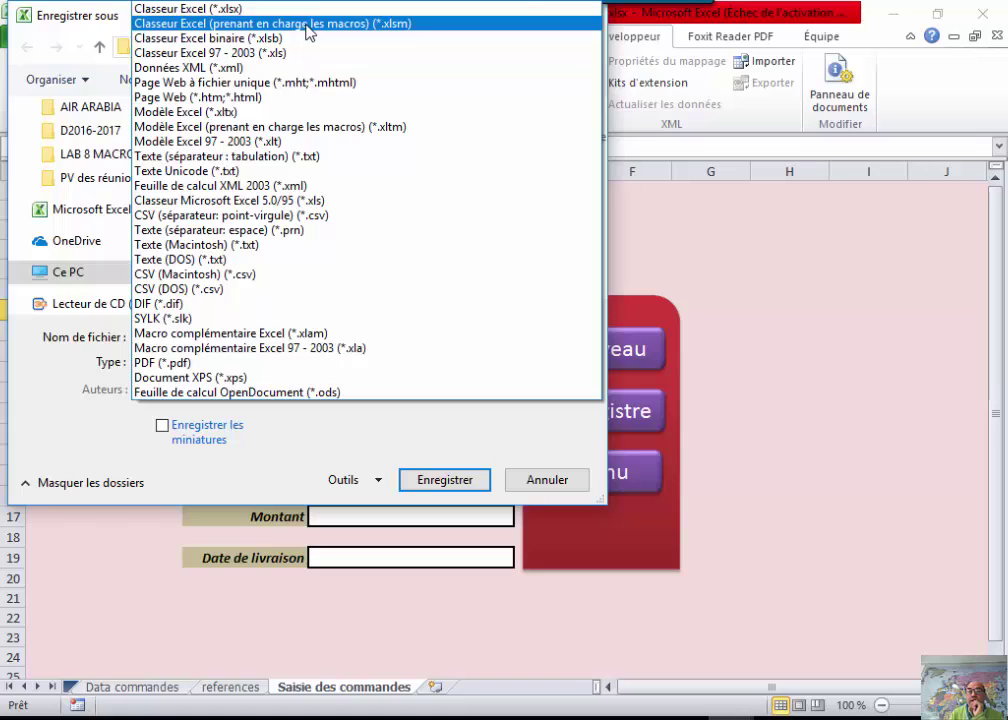
click(309, 23)
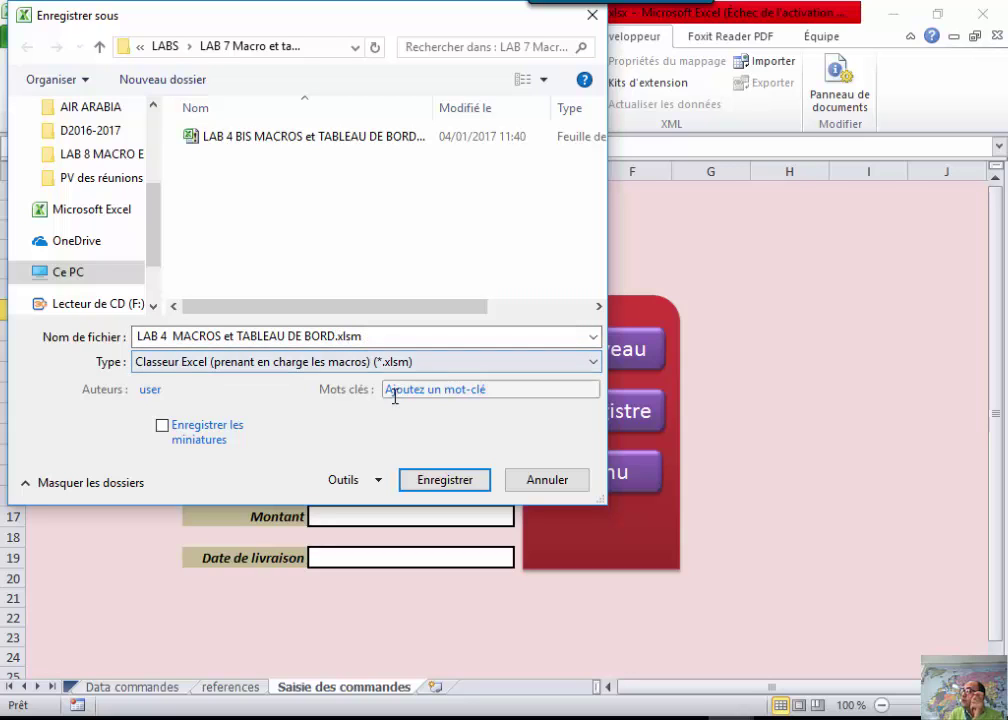
click(436, 481)
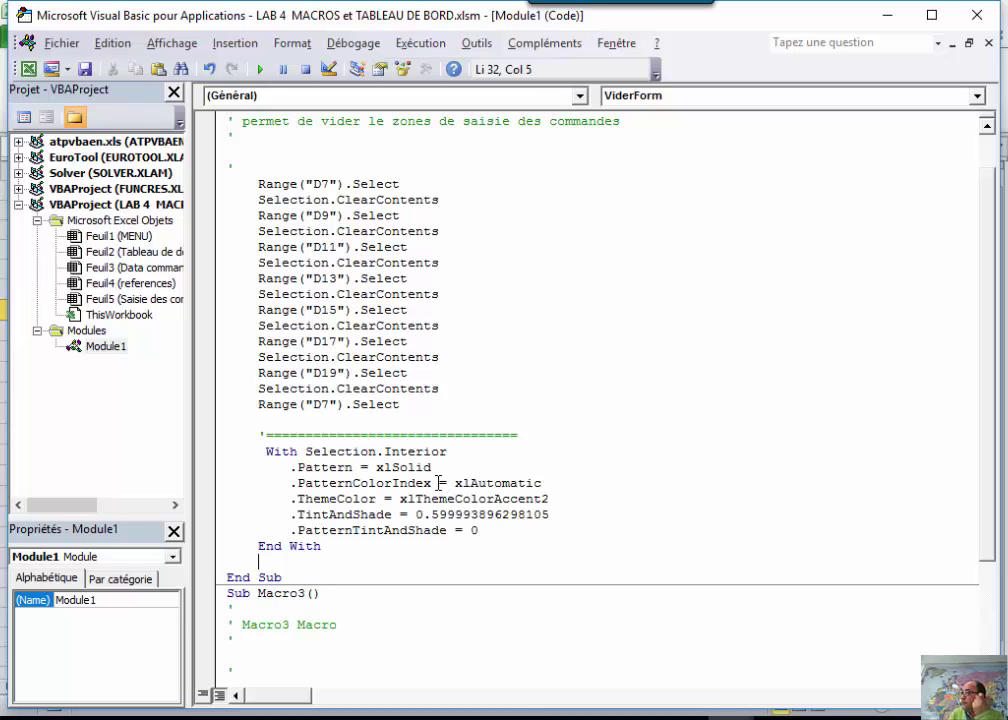
click(978, 16)
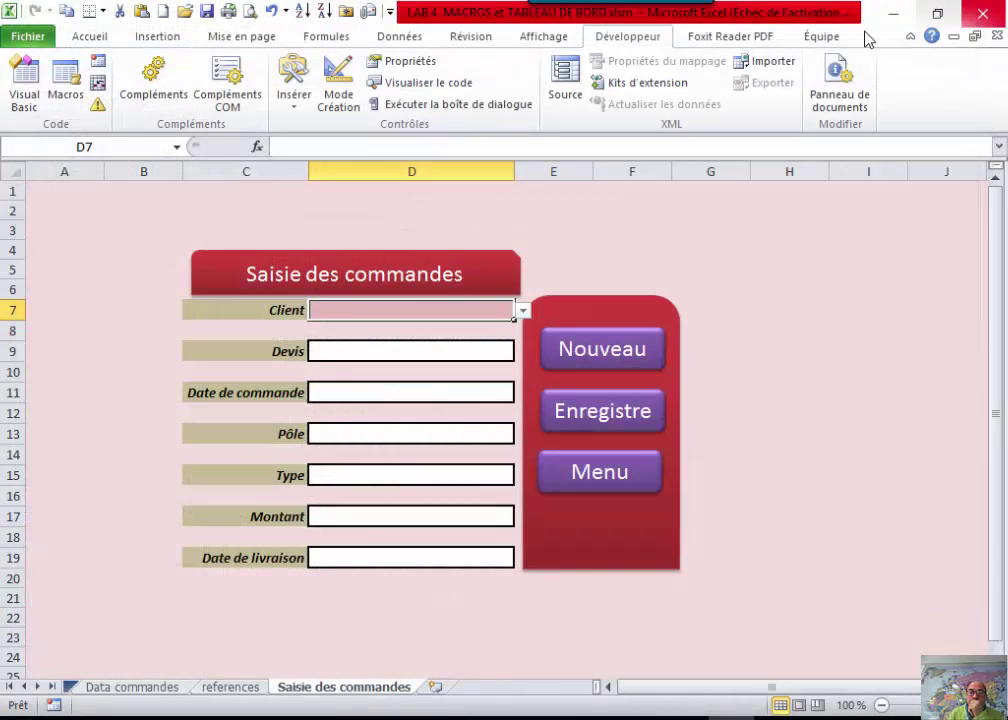
- Delete the Macro3 macro
click(57, 85)
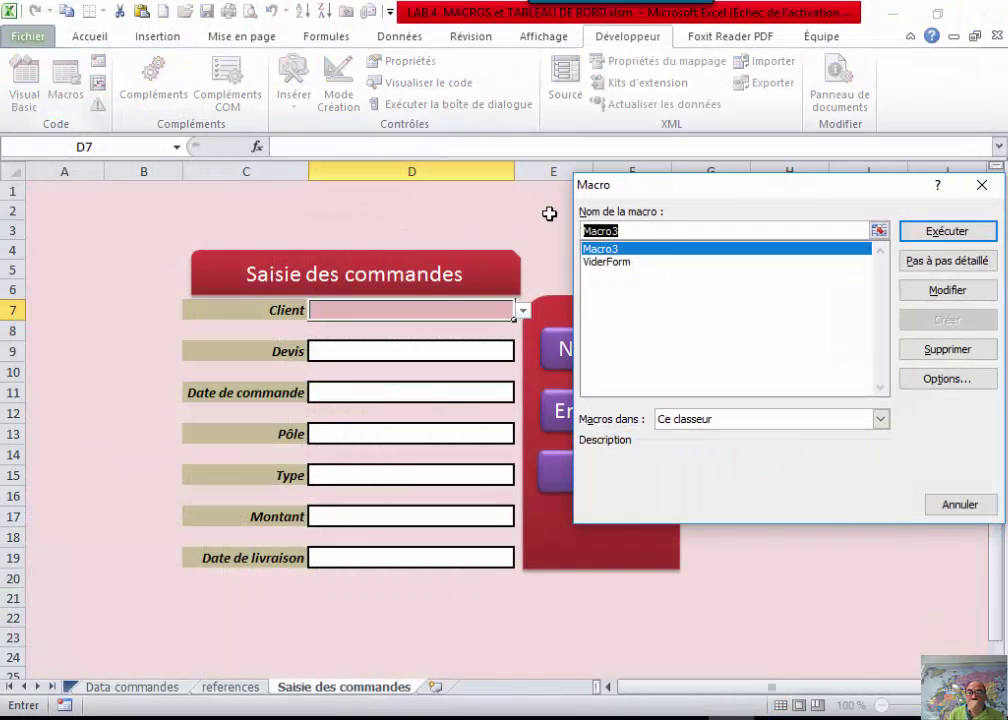
click(960, 350)
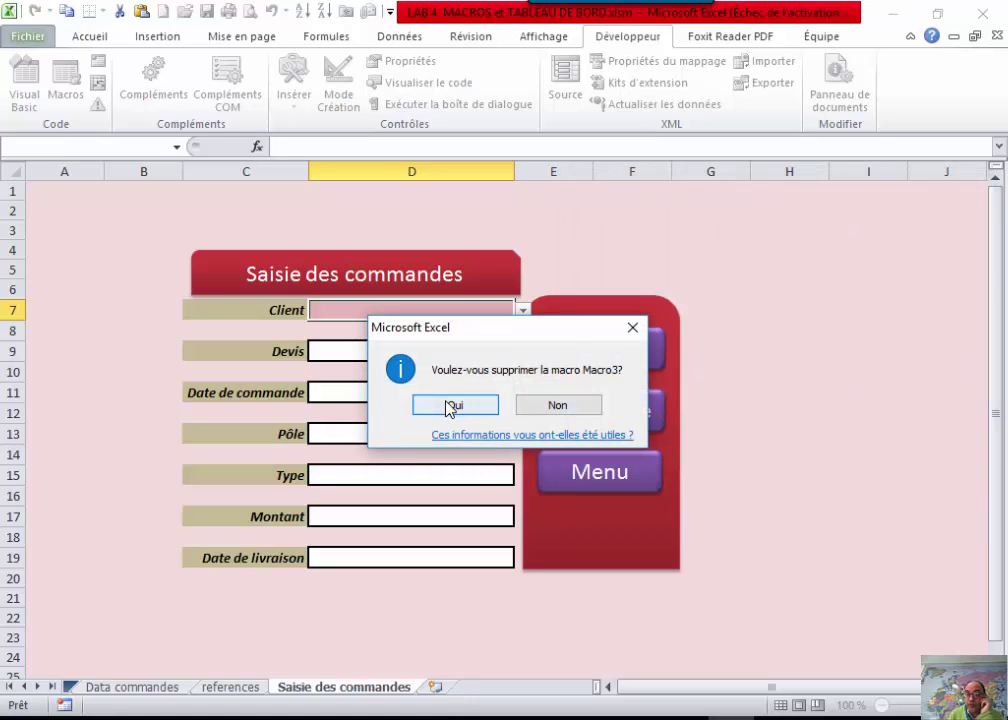
click(453, 405)
- Review ViderForm's cell-colouring block in the VBA editor, then close the editor
click(22, 92)
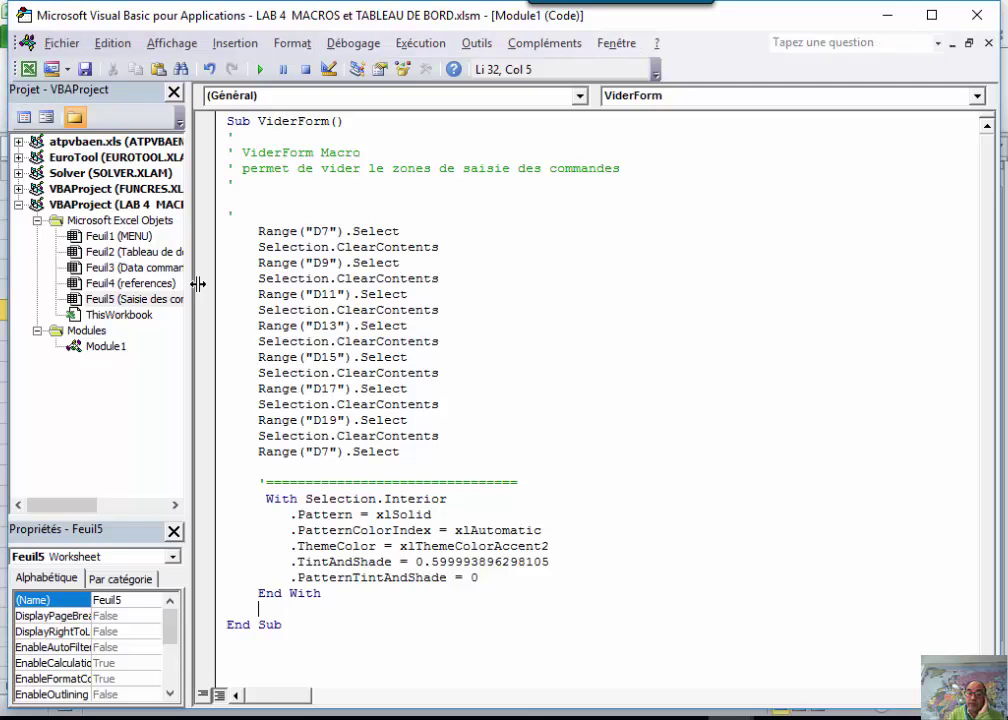
drag(250, 498, 313, 598)
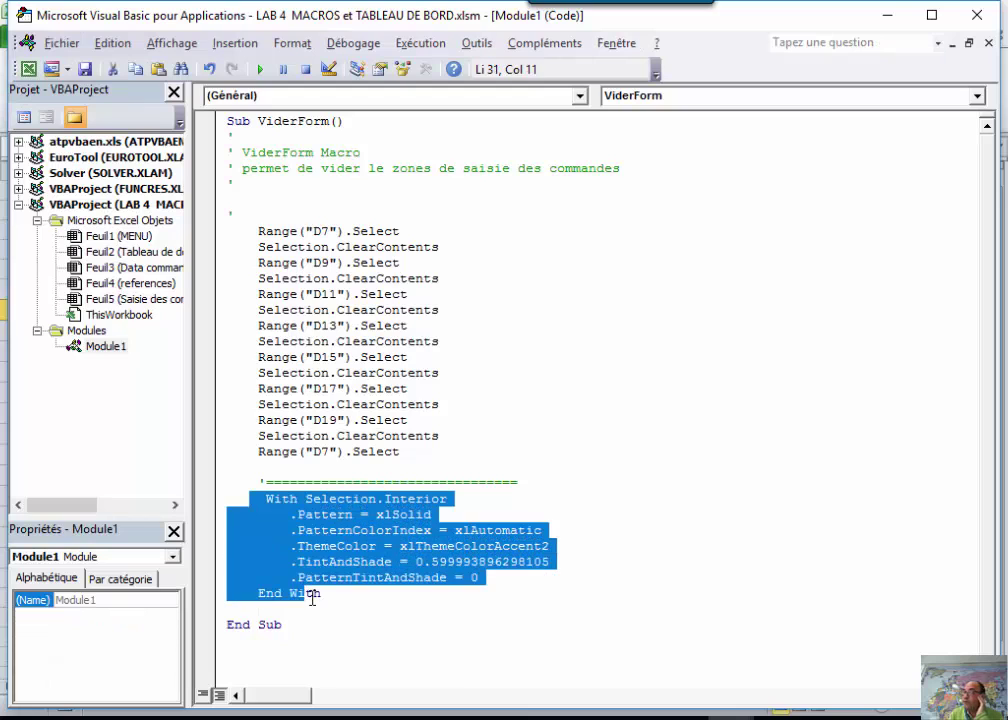
click(400, 603)
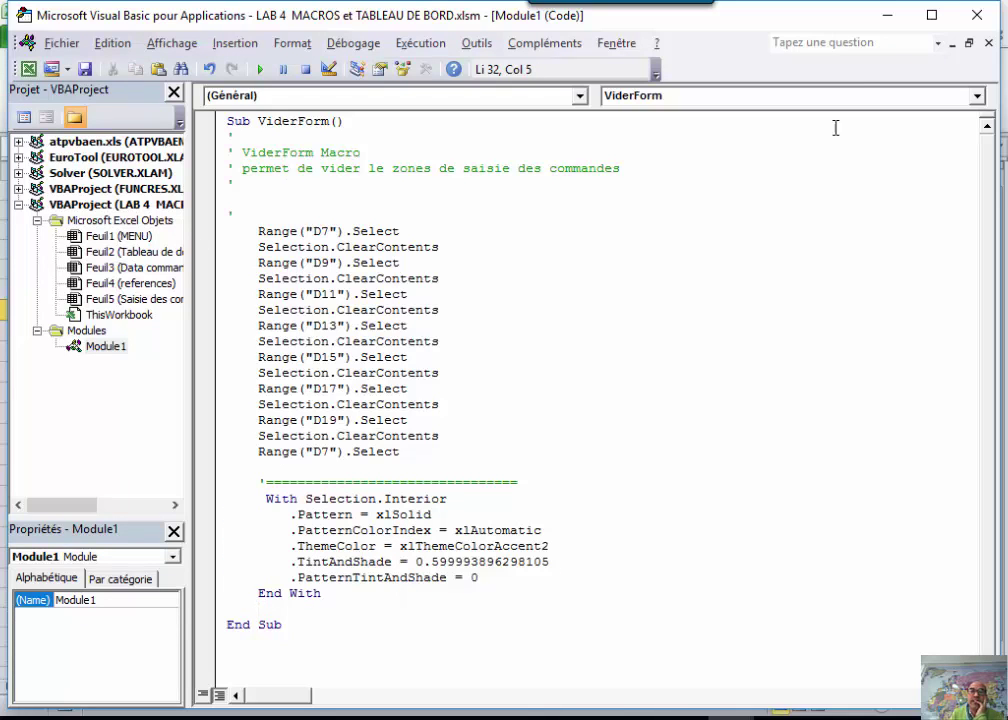
click(977, 16)
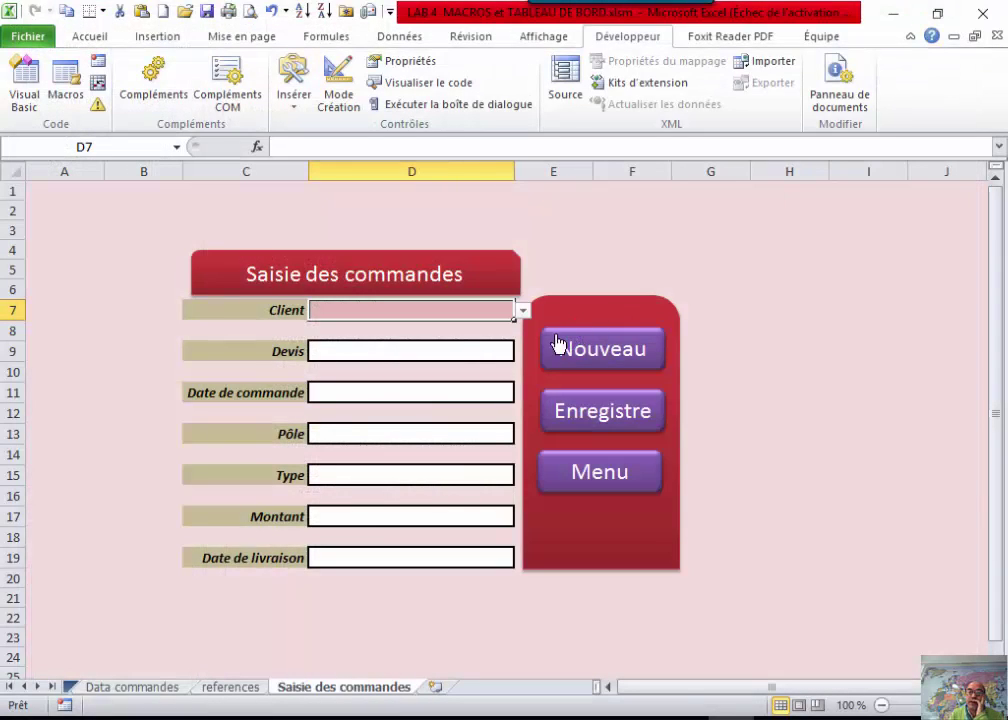
- Select the Client cell D7 and open the Fill Color palette, dismissing it without applying a colour
click(467, 350)
click(434, 310)
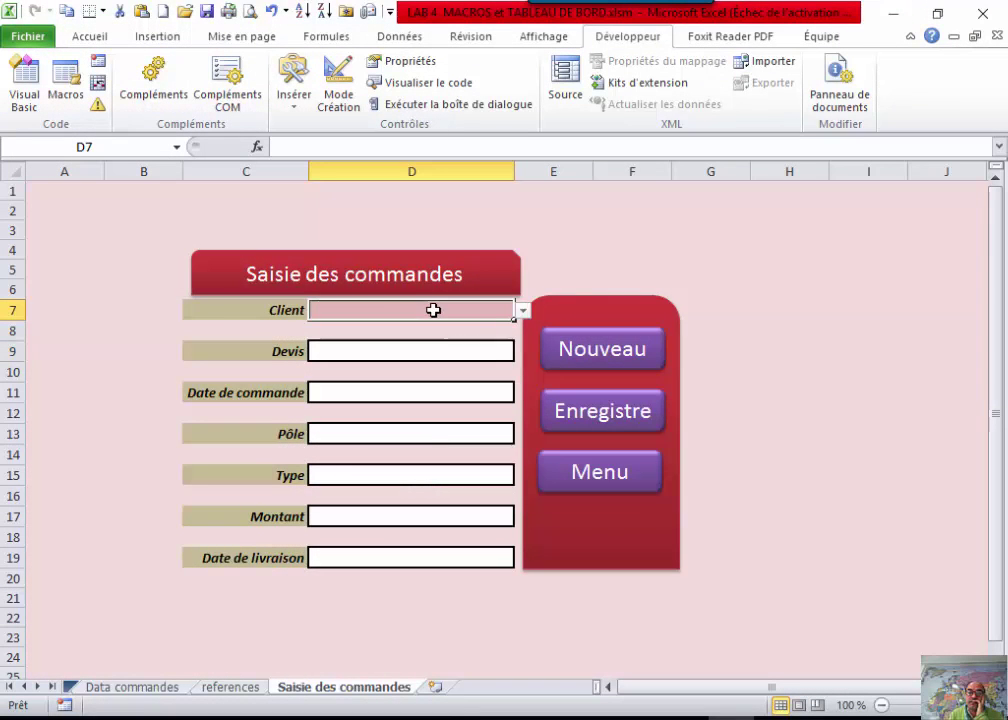
click(98, 40)
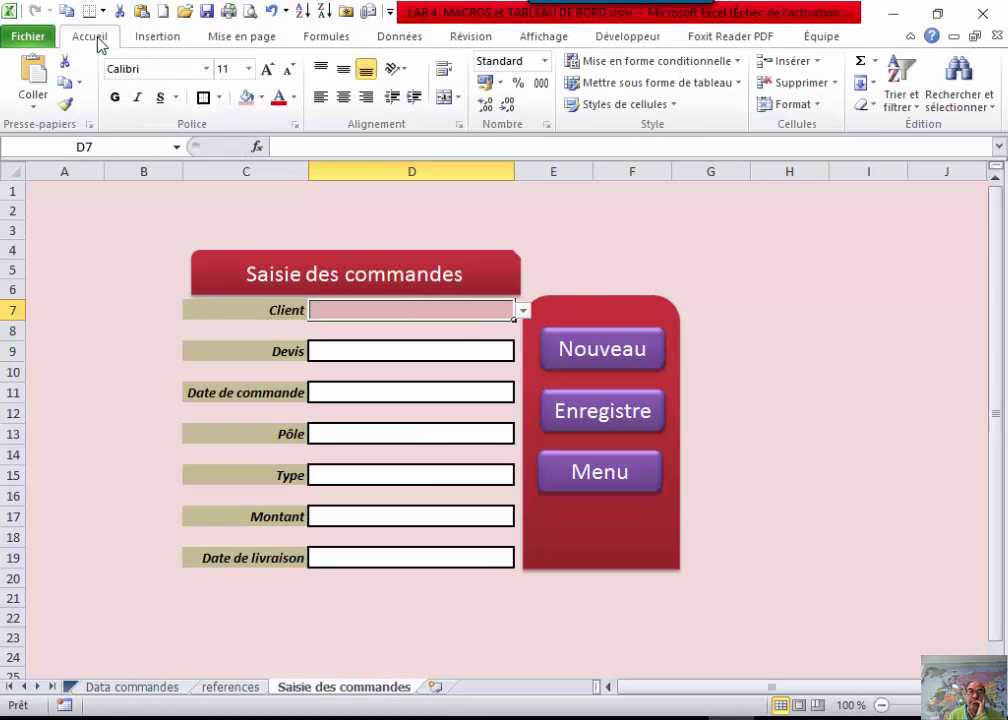
click(259, 97)
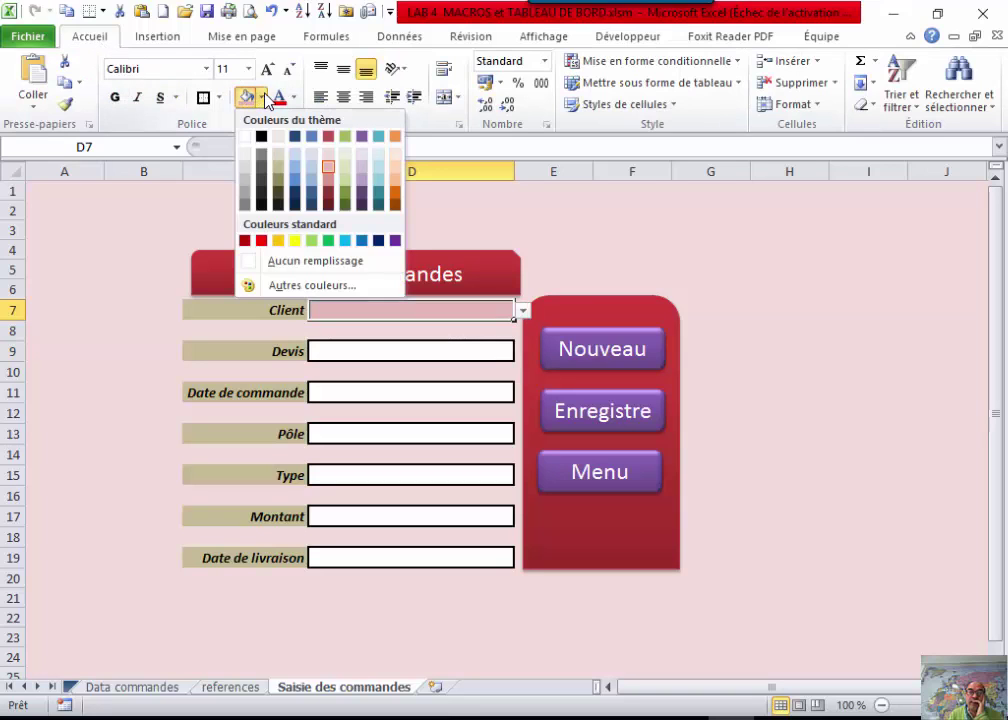
click(709, 299)
click(838, 369)
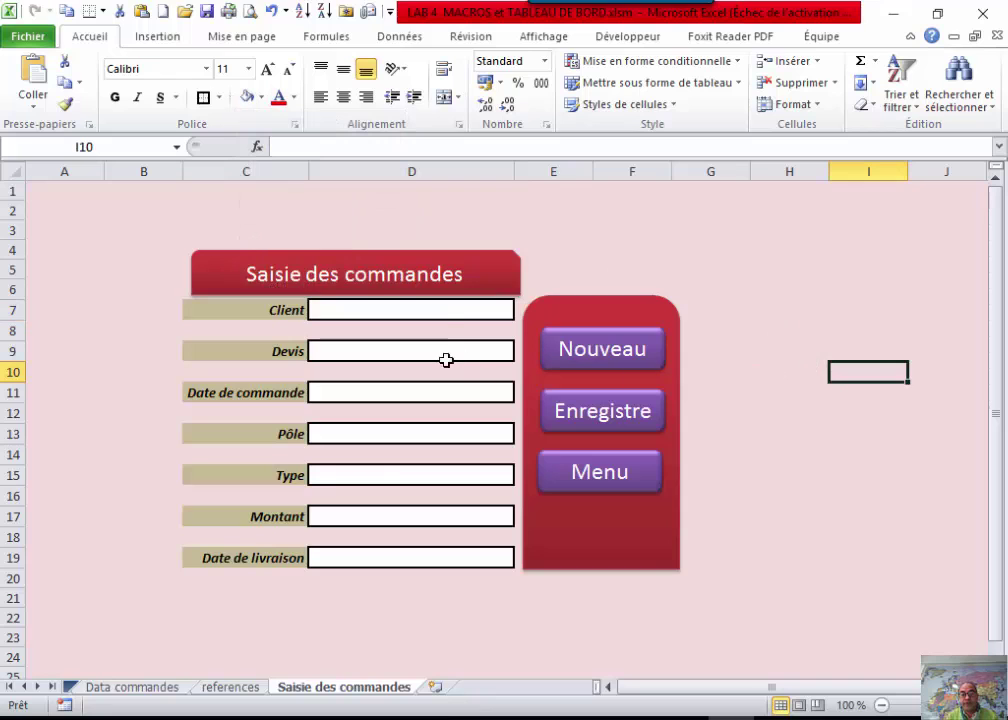
- Enter client SOMADU, Devis 111 and order date 12/12/2012 in the form
click(432, 307)
text(dd)
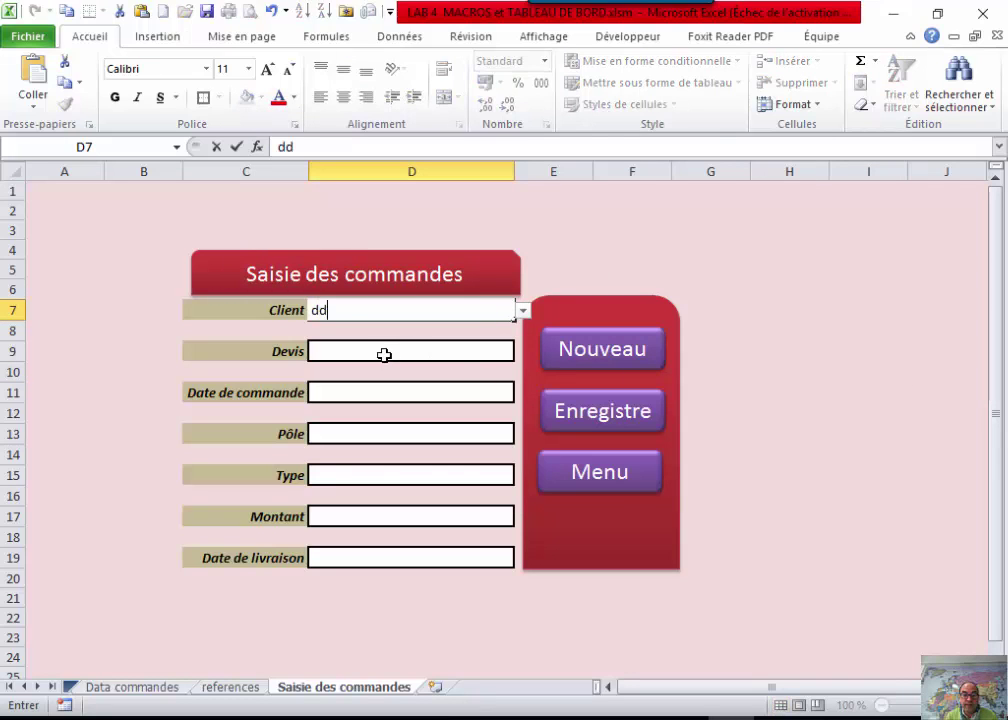
key(Return)
click(443, 314)
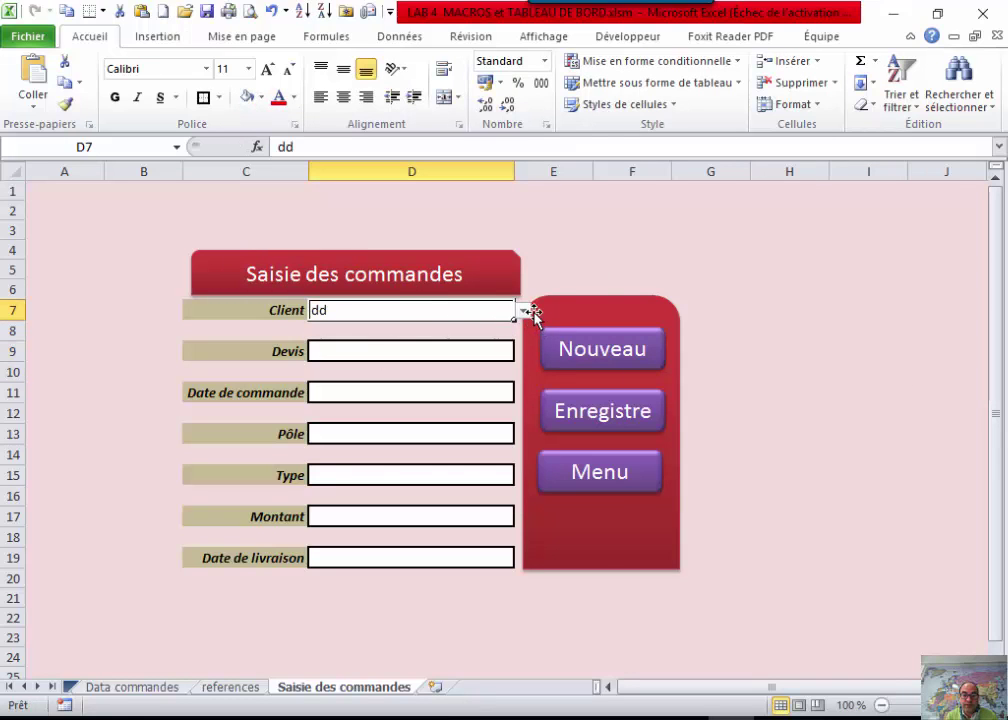
click(523, 313)
click(521, 313)
click(398, 345)
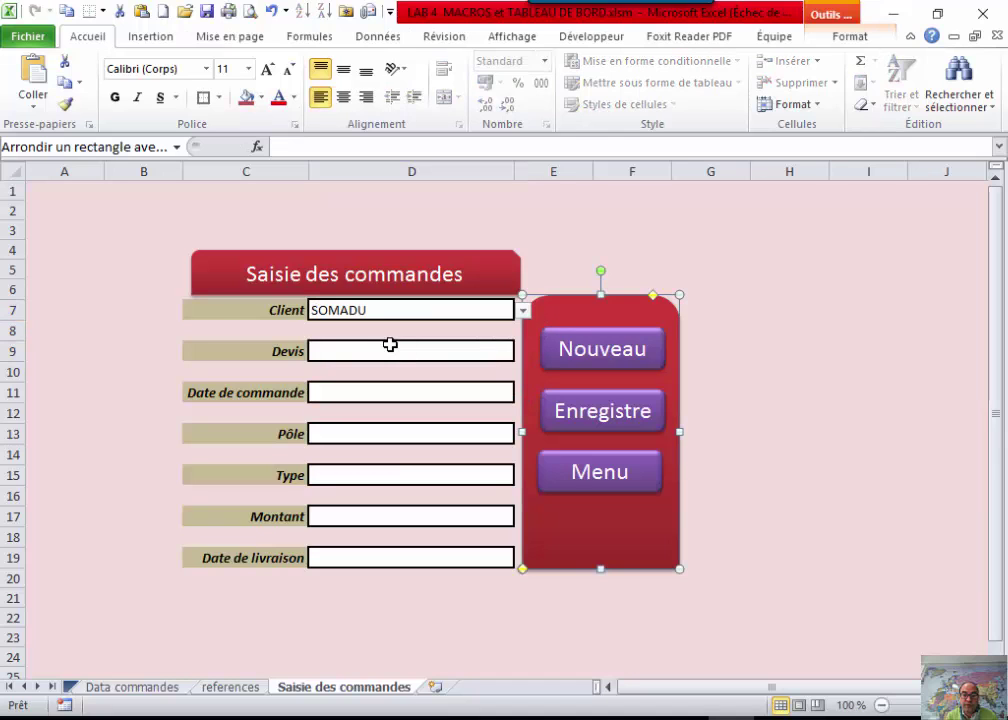
click(376, 353)
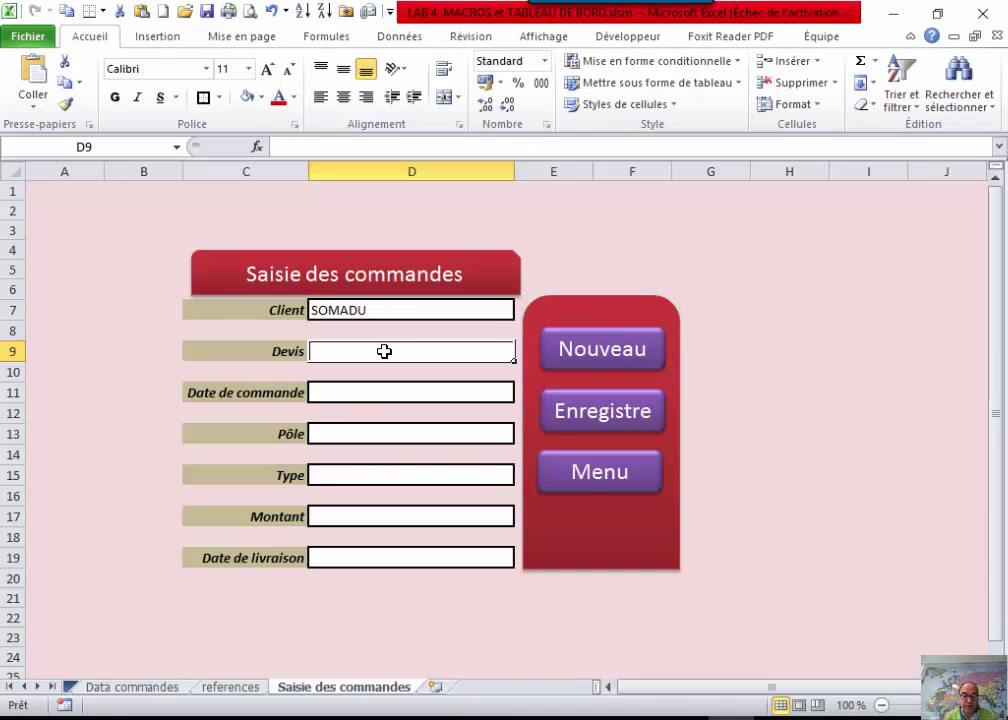
text(111)
click(364, 392)
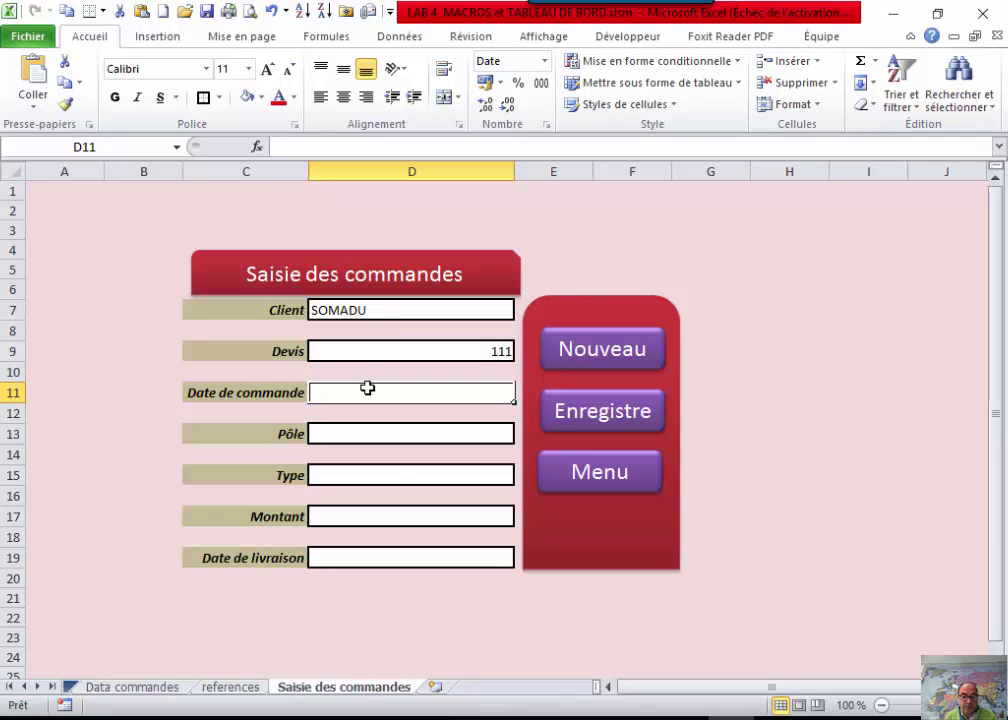
text(12/12)
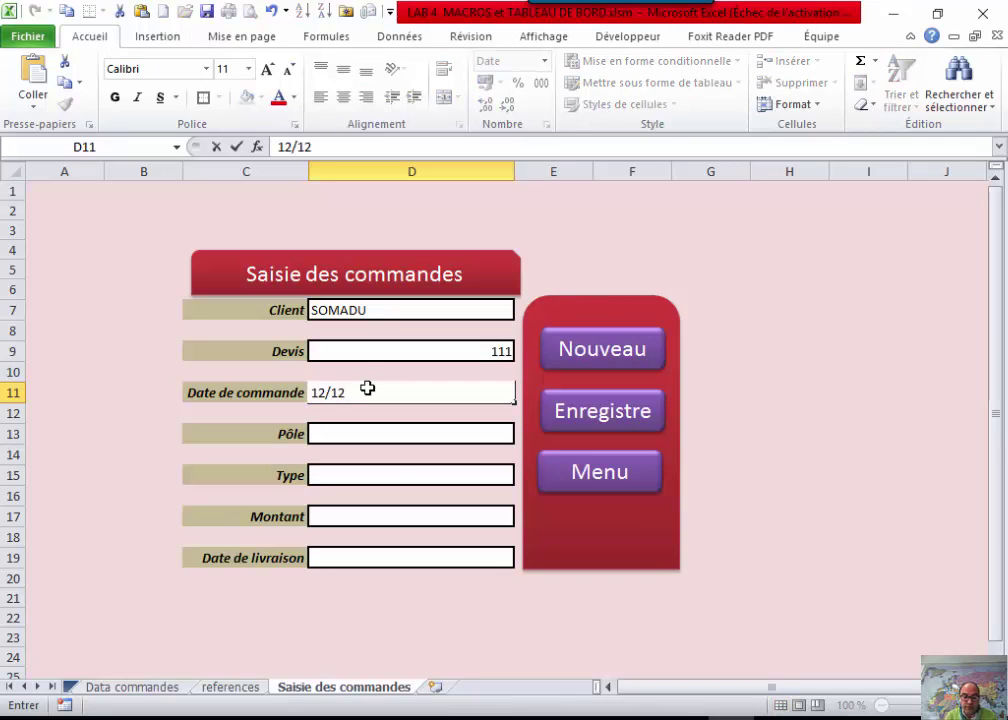
text(/12)
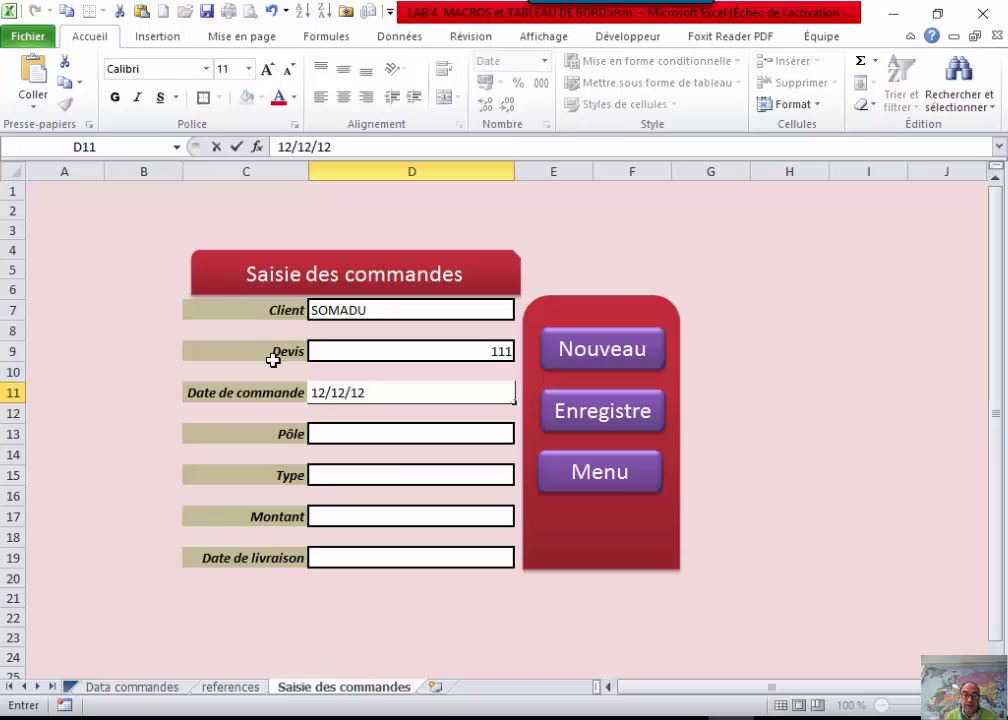
click(342, 431)
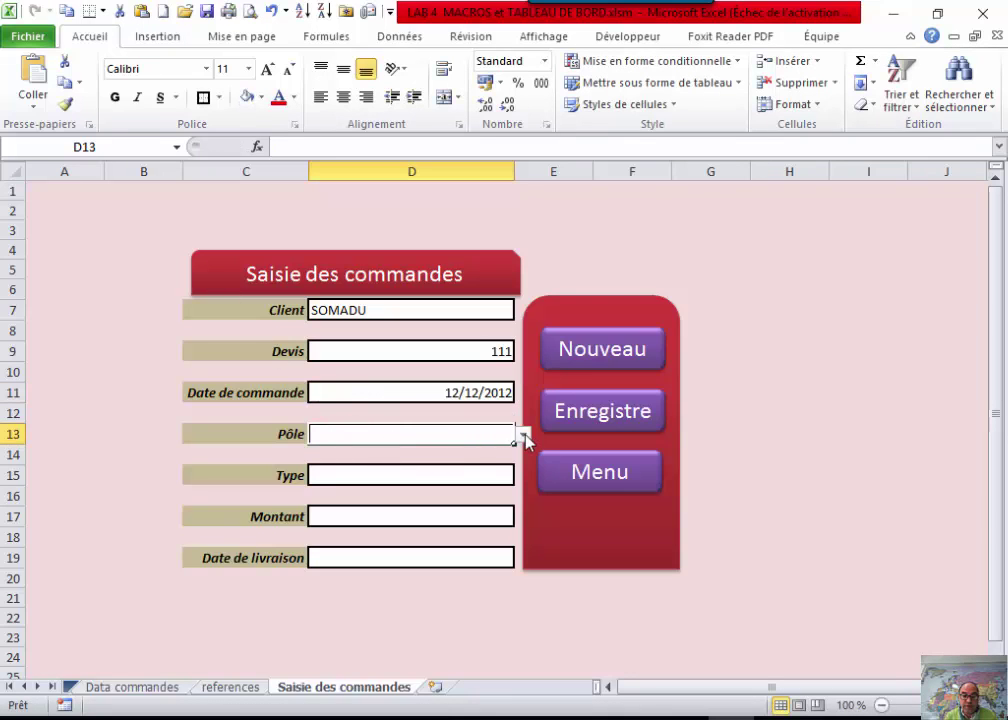
- Choose Pôle ART and Type DI, and enter Montant 12222
click(522, 436)
click(434, 464)
click(427, 476)
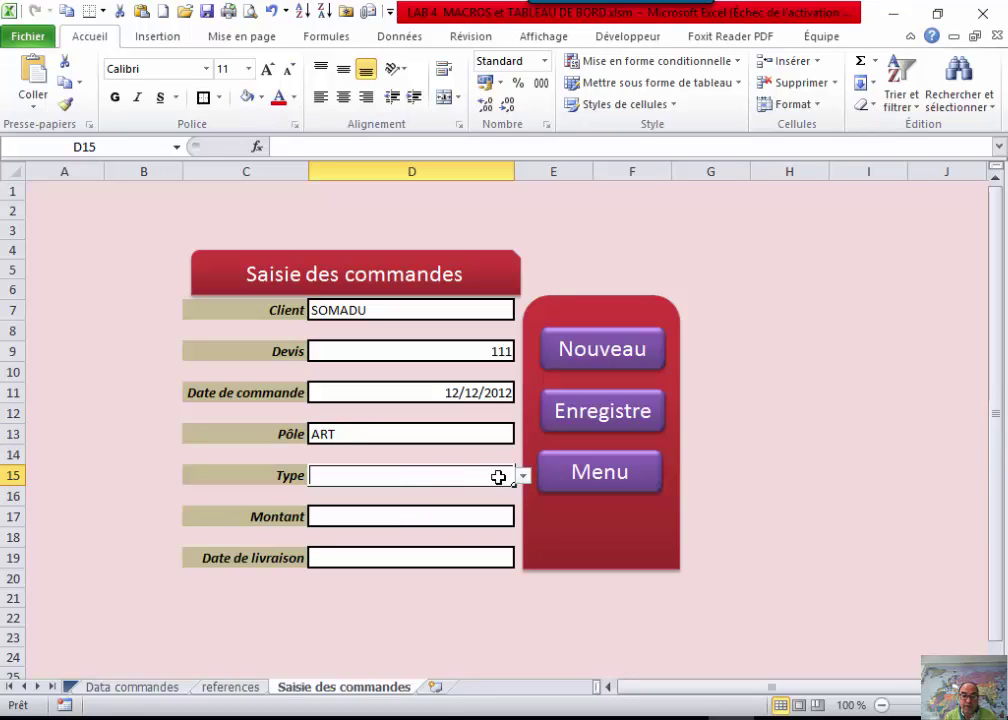
click(522, 476)
click(427, 498)
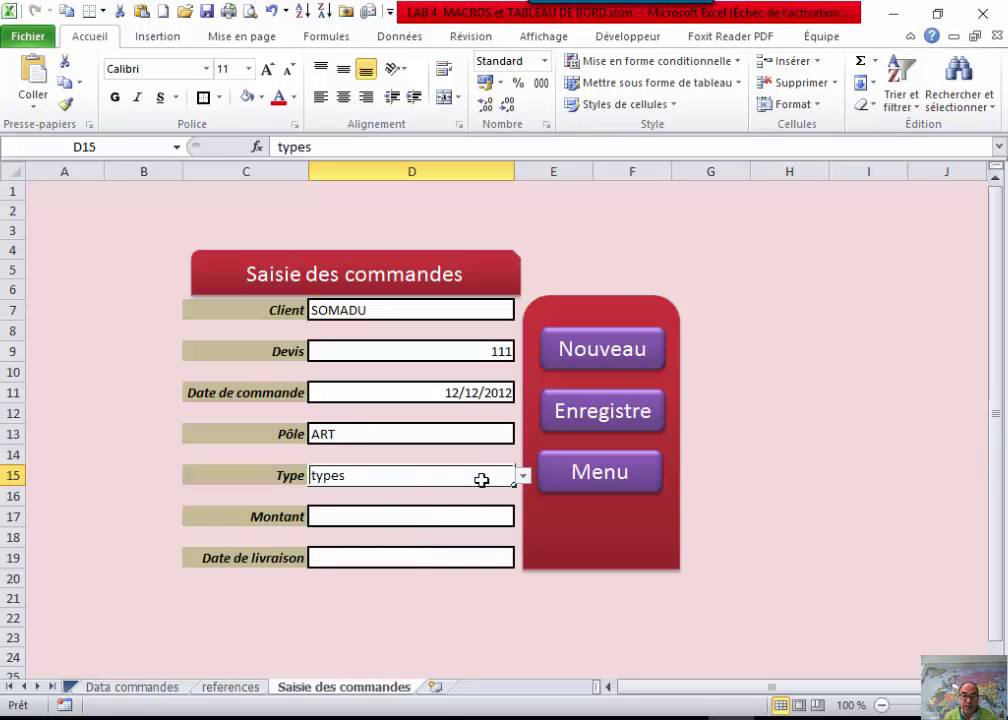
click(522, 476)
click(412, 515)
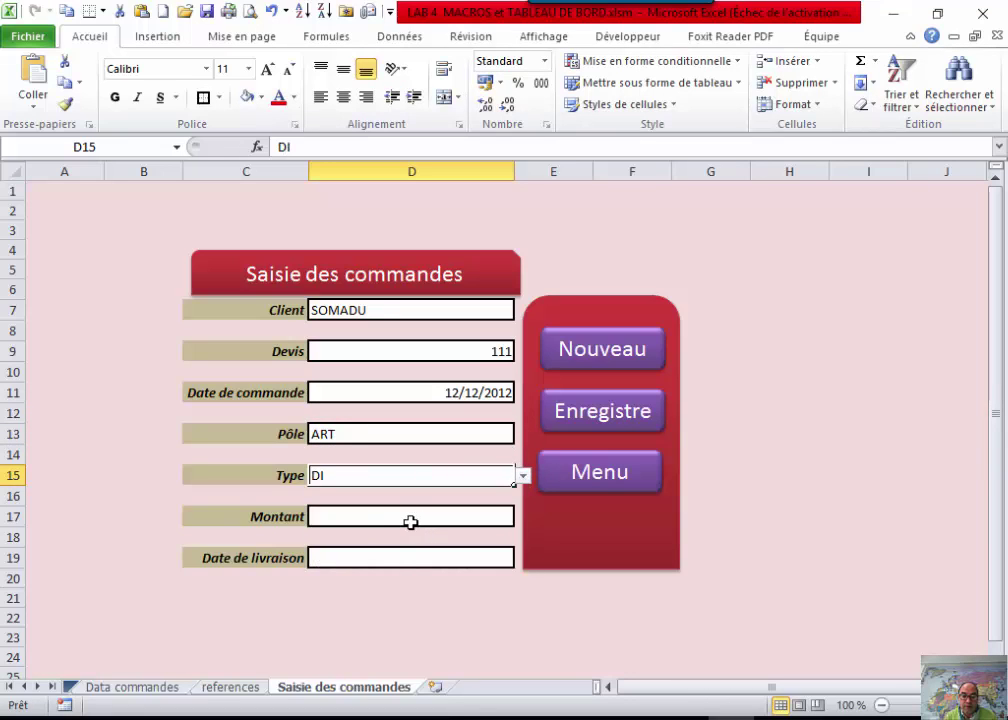
click(408, 520)
text(12)
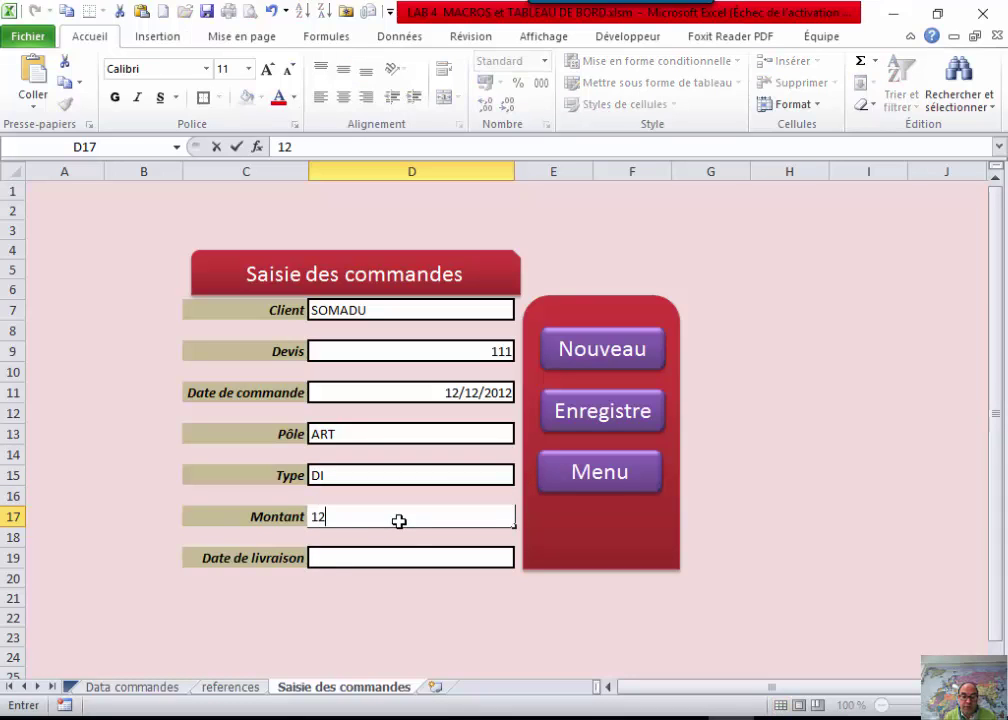
text(222)
click(405, 551)
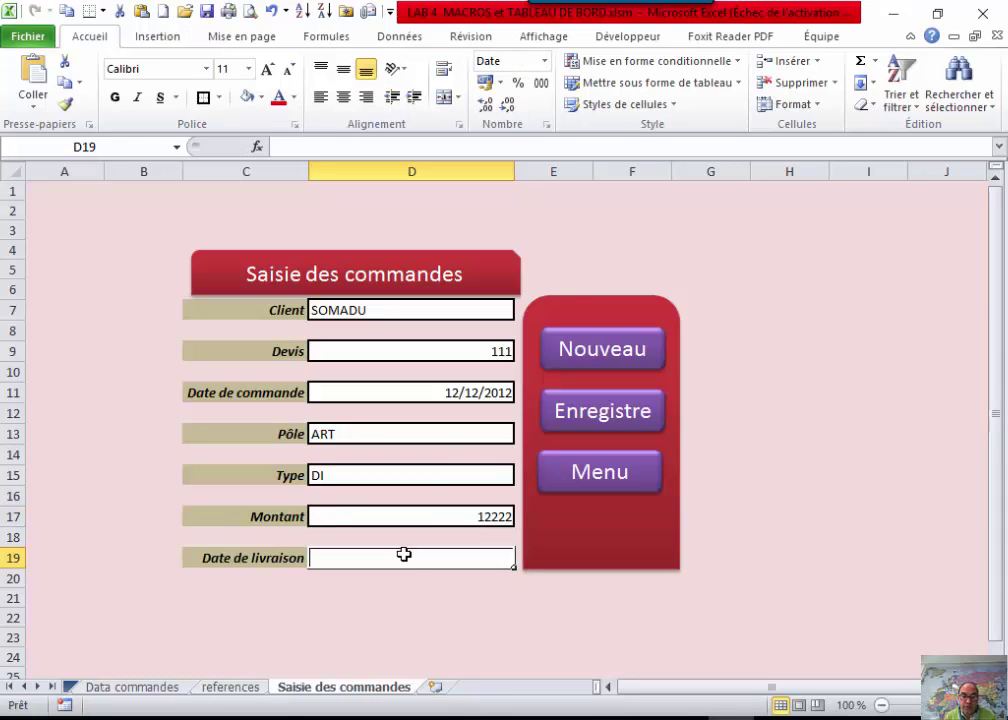
- Copy the order date into delivery date D19, then run ViderForm with the Nouveau button
click(441, 388)
key(ctrl+c)
click(487, 561)
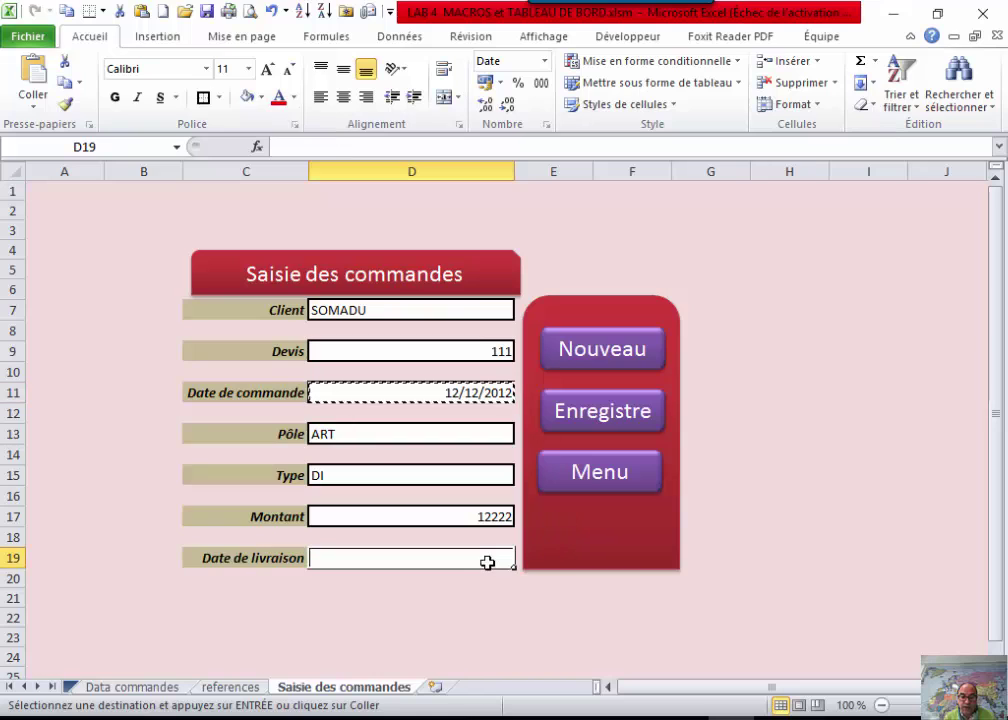
key(ctrl+v)
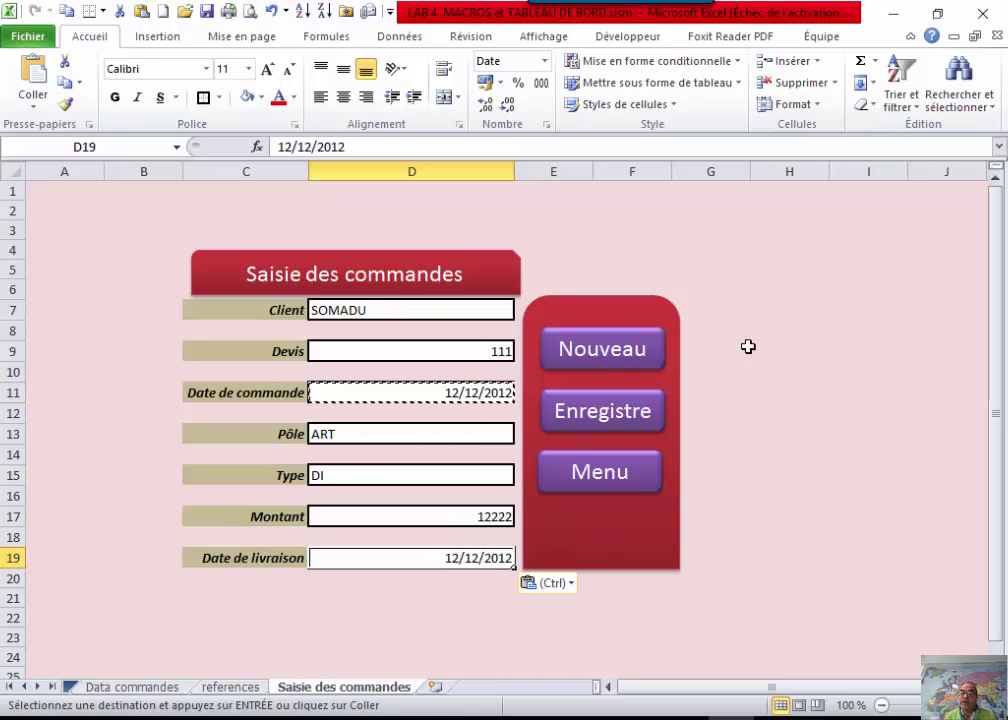
key(Escape)
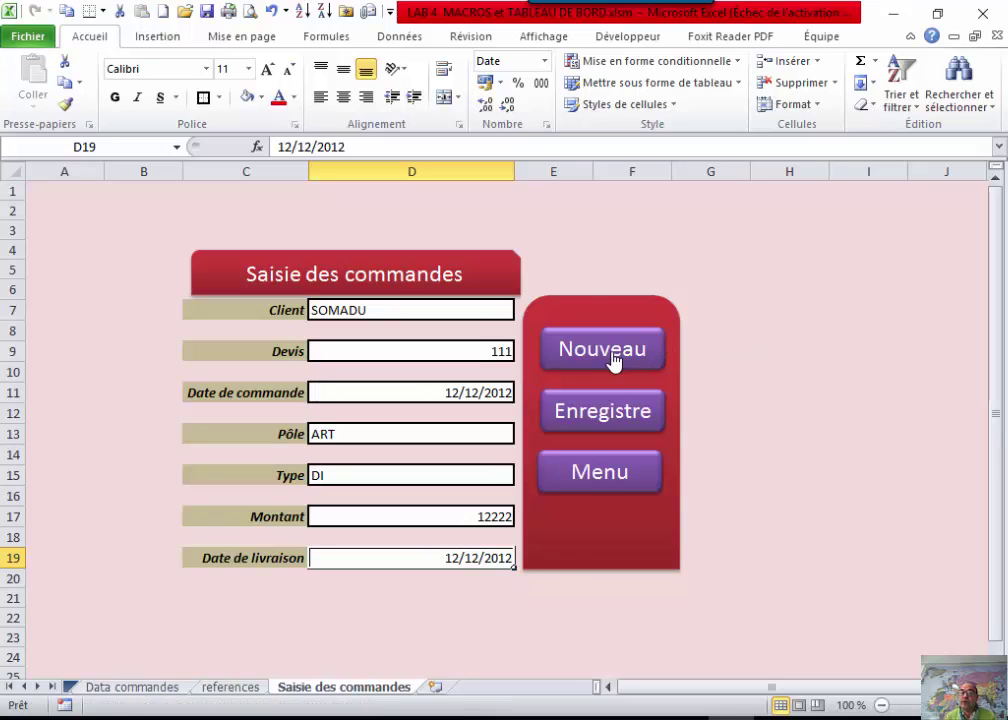
click(612, 358)
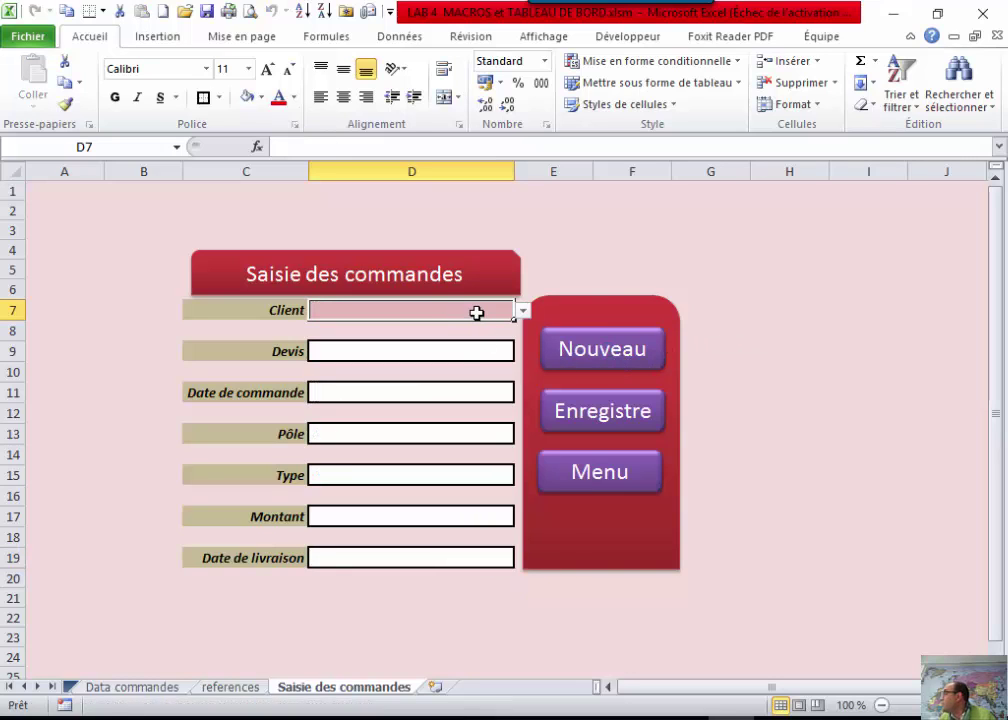
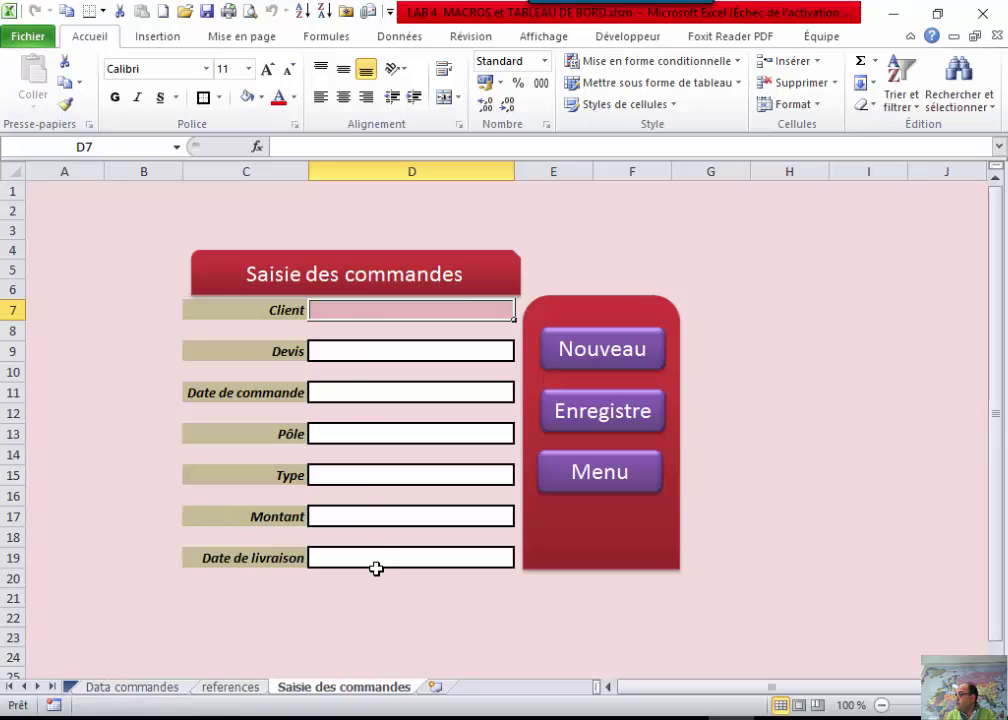
- Compare the Data commandes headers, Client through Date de livraison, with the Saisie des commandes form
click(160, 686)
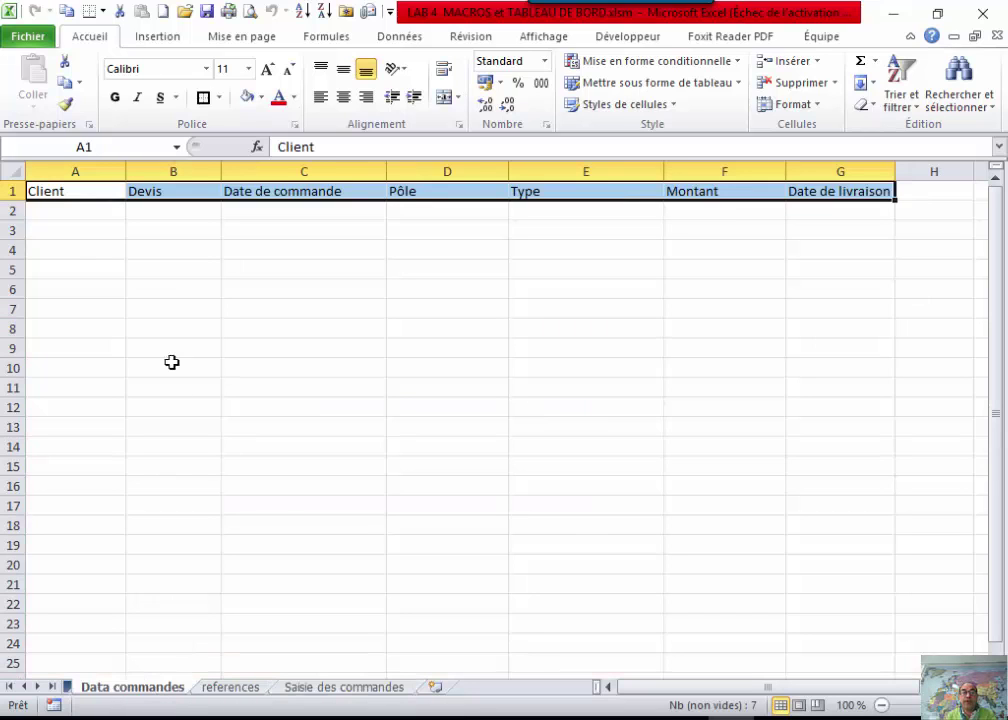
click(592, 322)
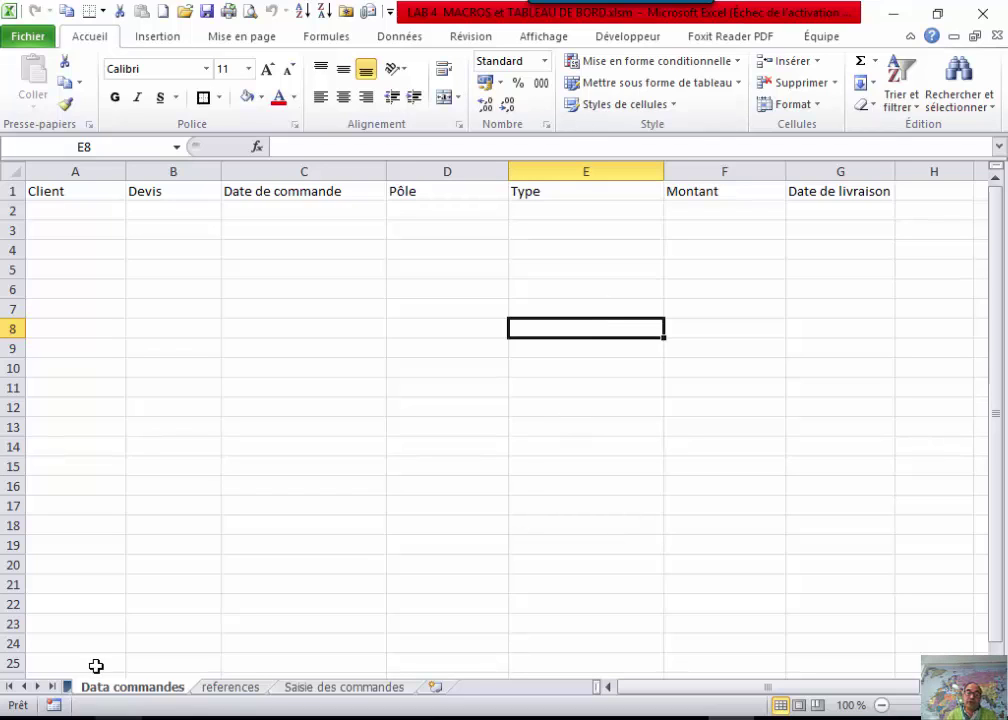
click(318, 688)
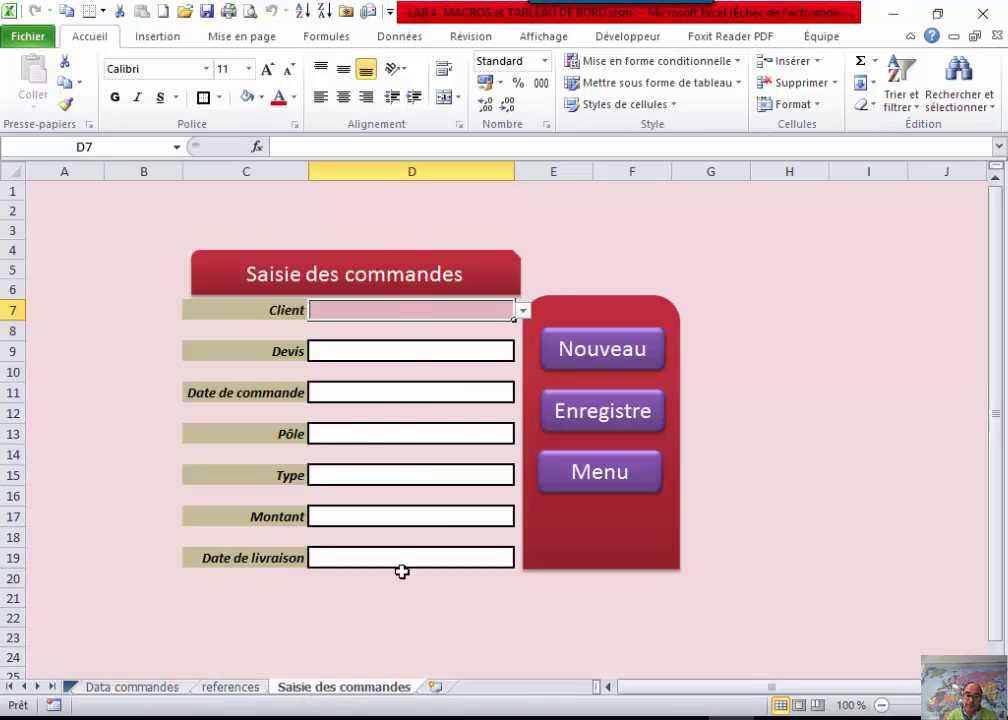
click(146, 692)
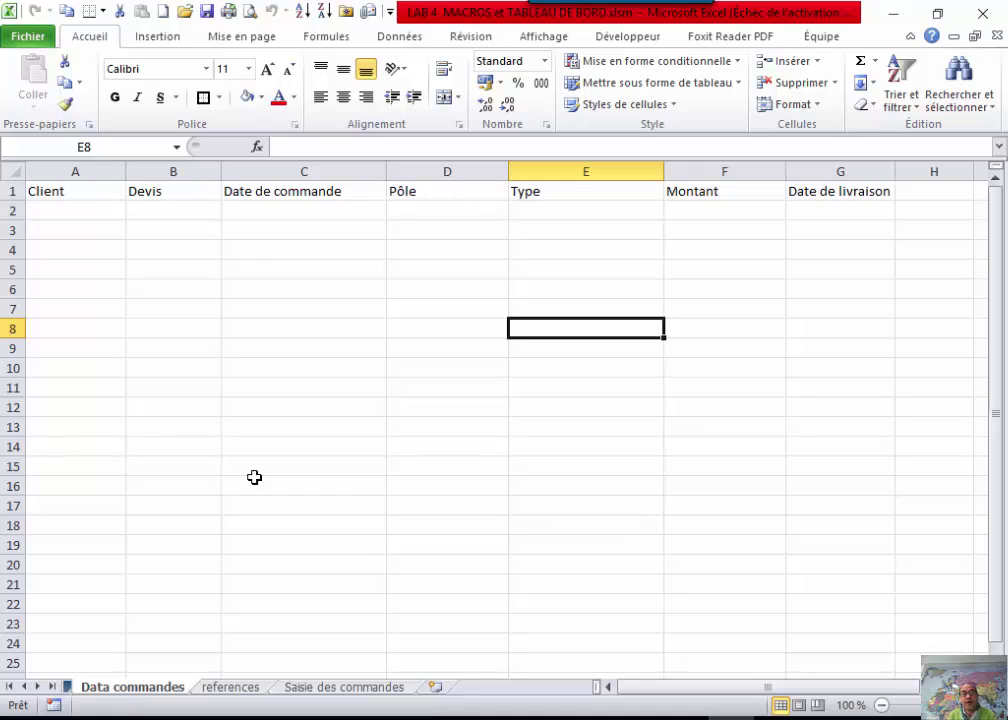
- Insert an empty row 2 beneath the Data commandes headers
drag(13, 210, 13, 584)
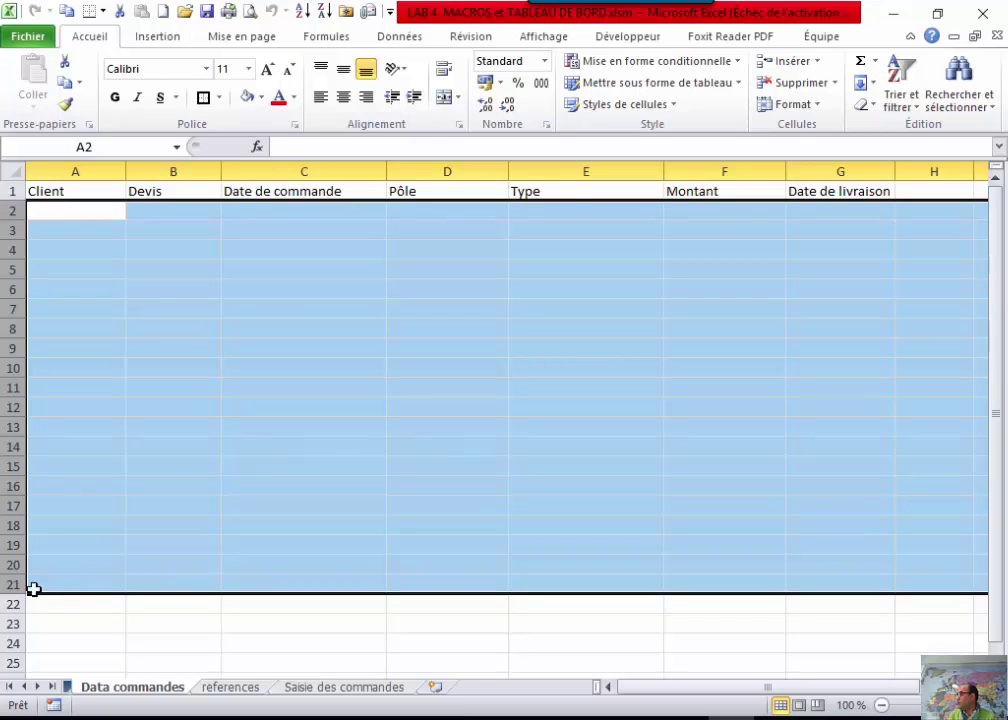
click(201, 623)
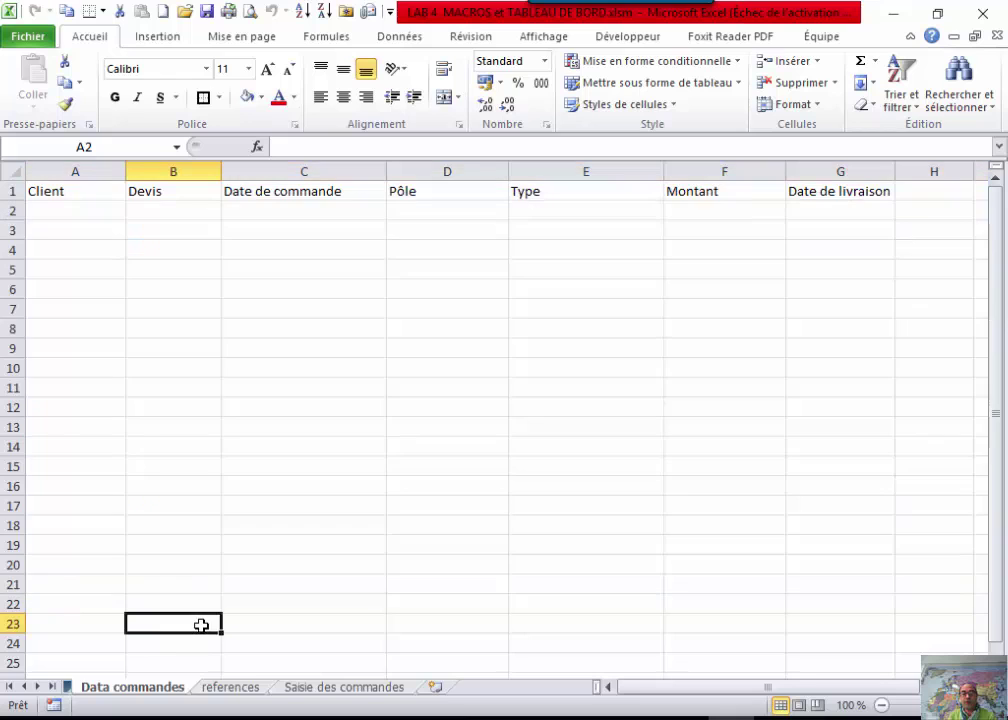
click(9, 210)
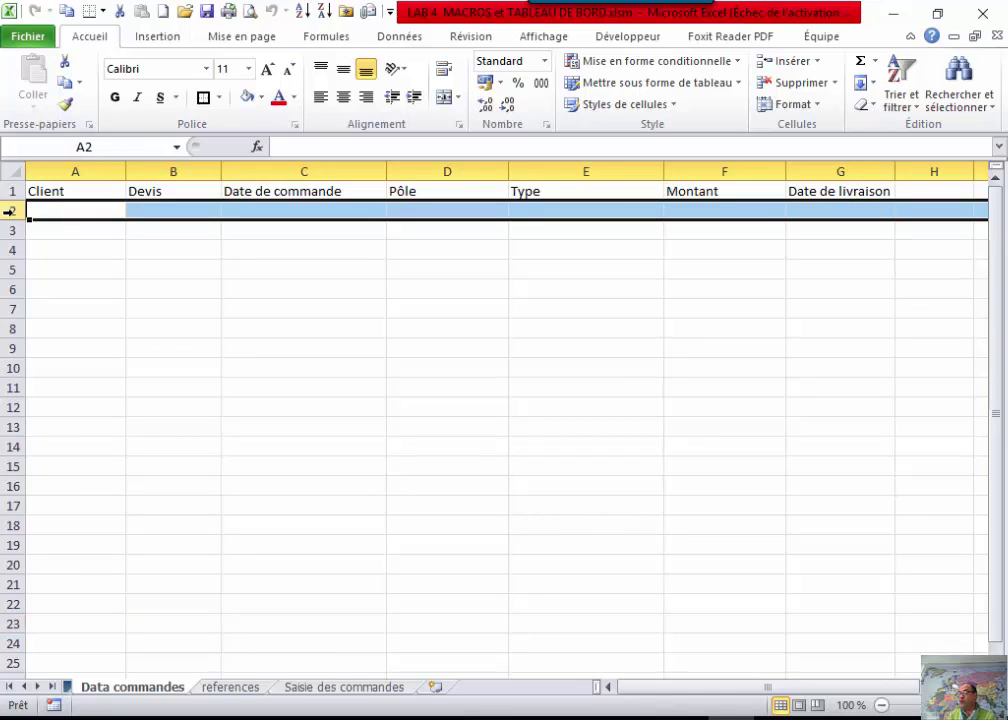
right_click(9, 210)
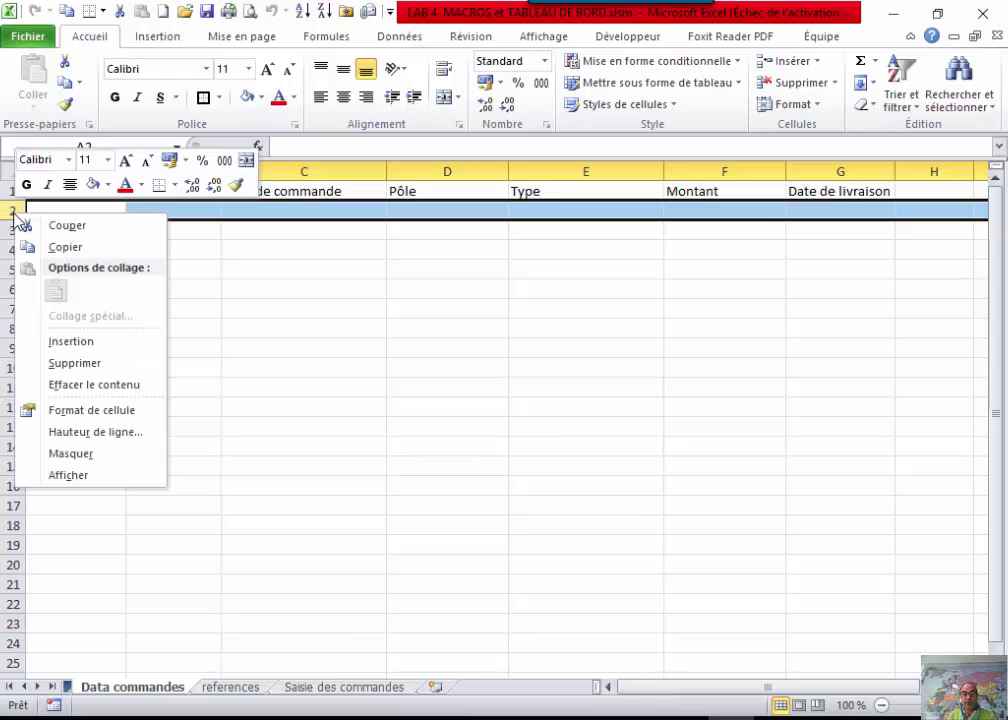
click(75, 342)
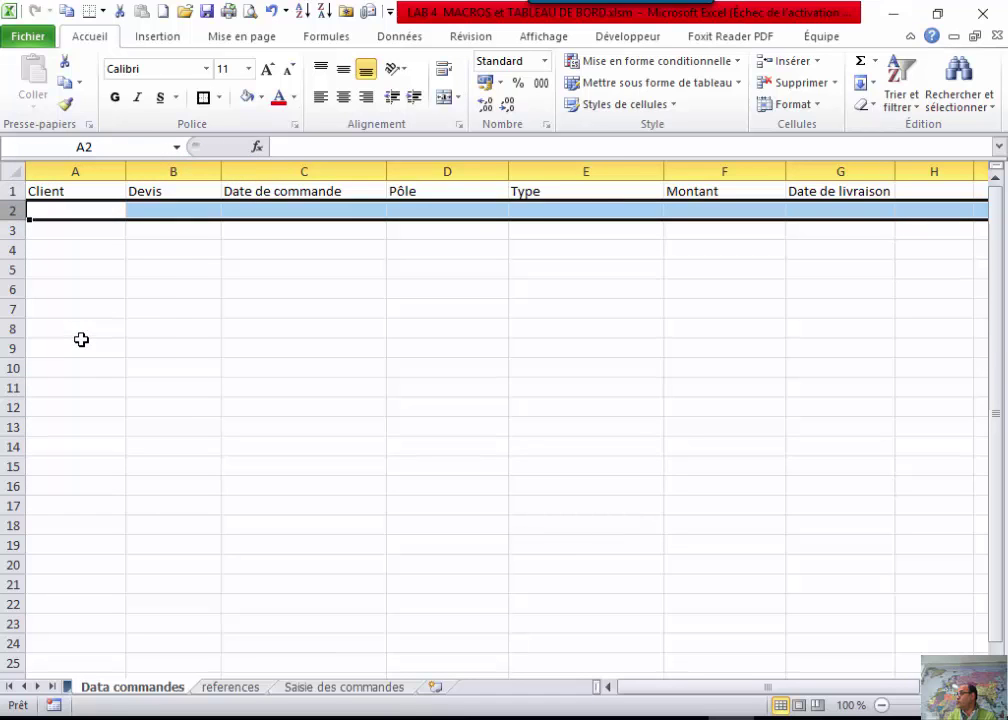
click(140, 266)
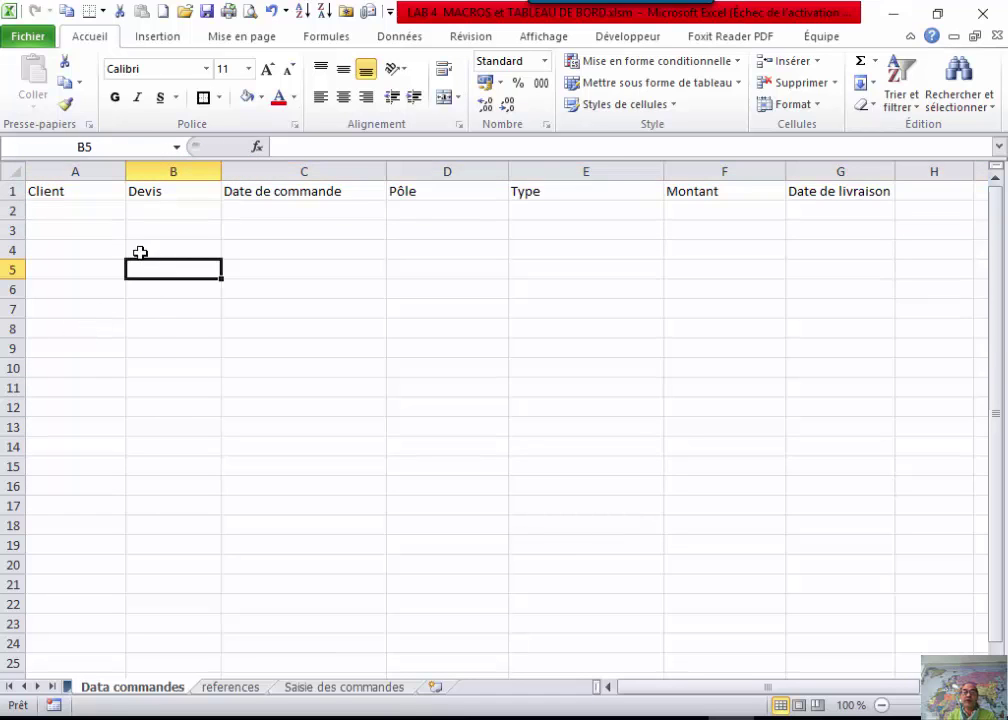
click(9, 210)
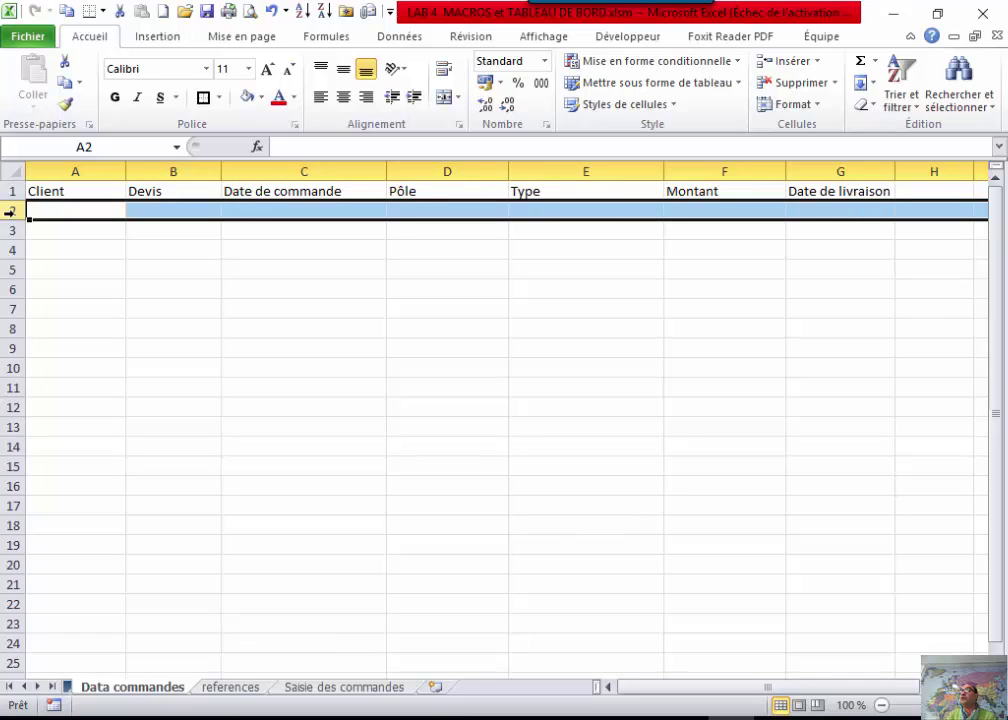
- Check cells C2, F2 and G2, then go back to the Saisie des commandes form
click(295, 212)
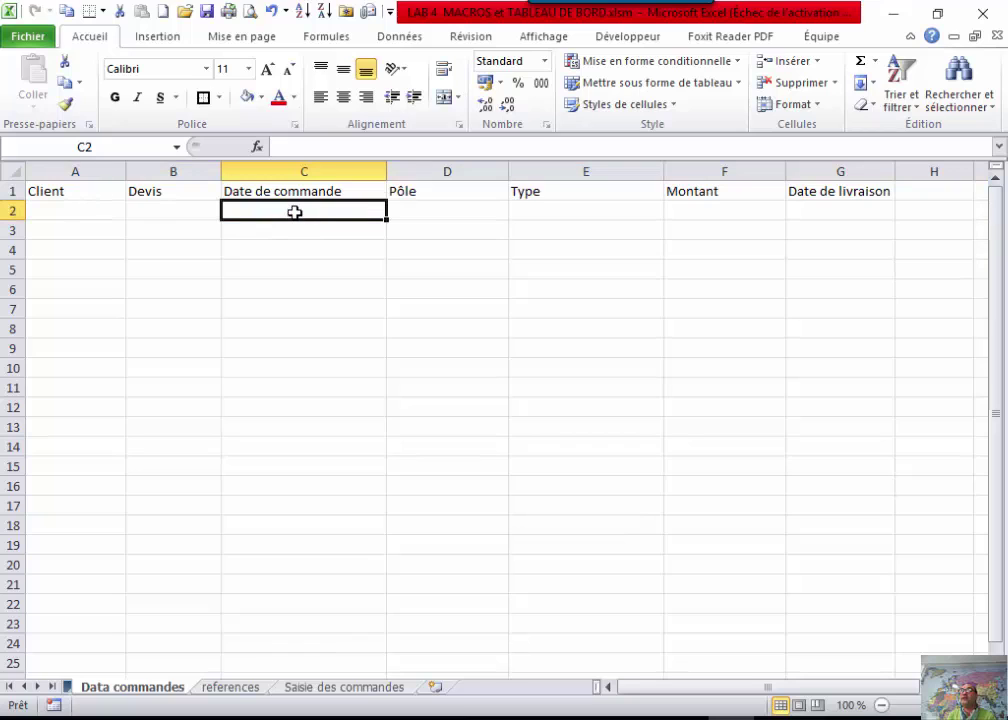
click(728, 215)
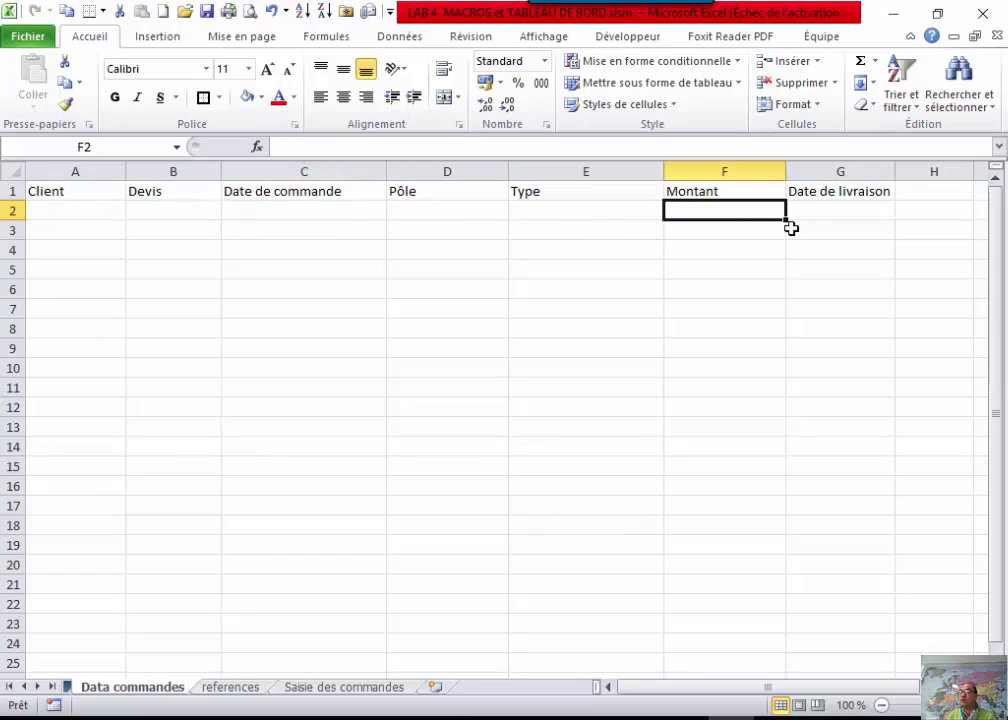
click(821, 210)
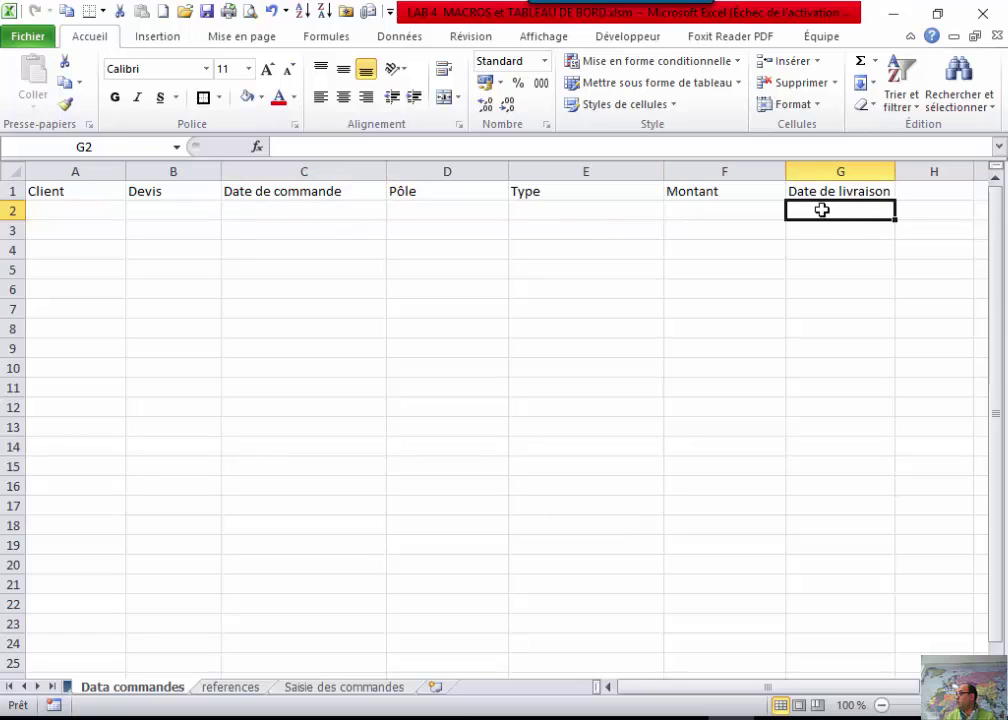
click(336, 690)
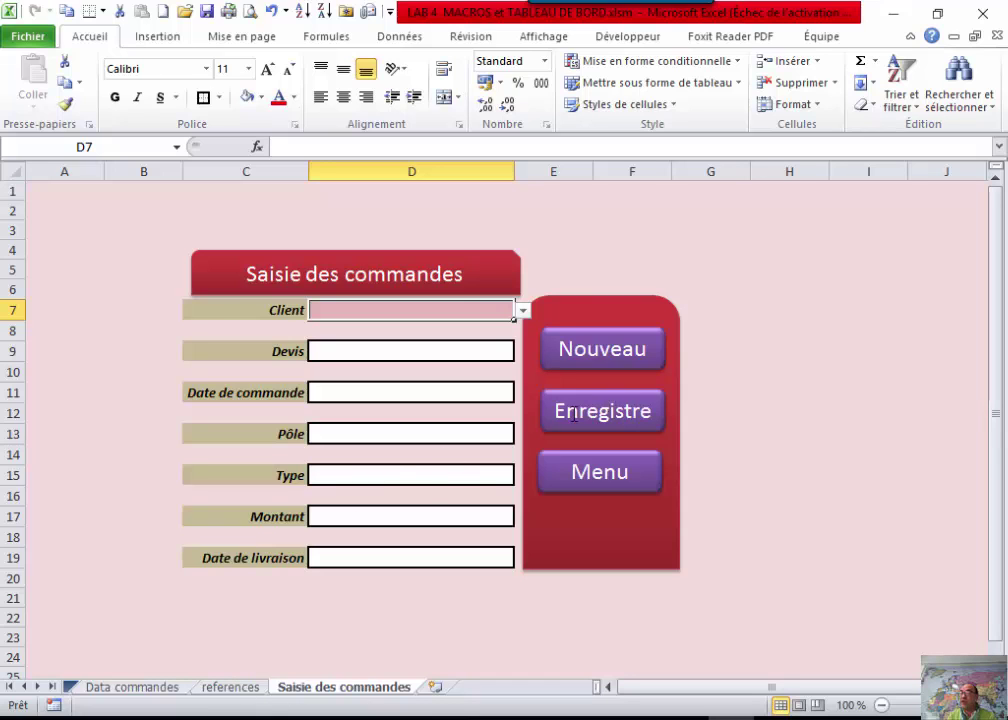
- Delete the empty row 2 on the Data commandes sheet
click(229, 687)
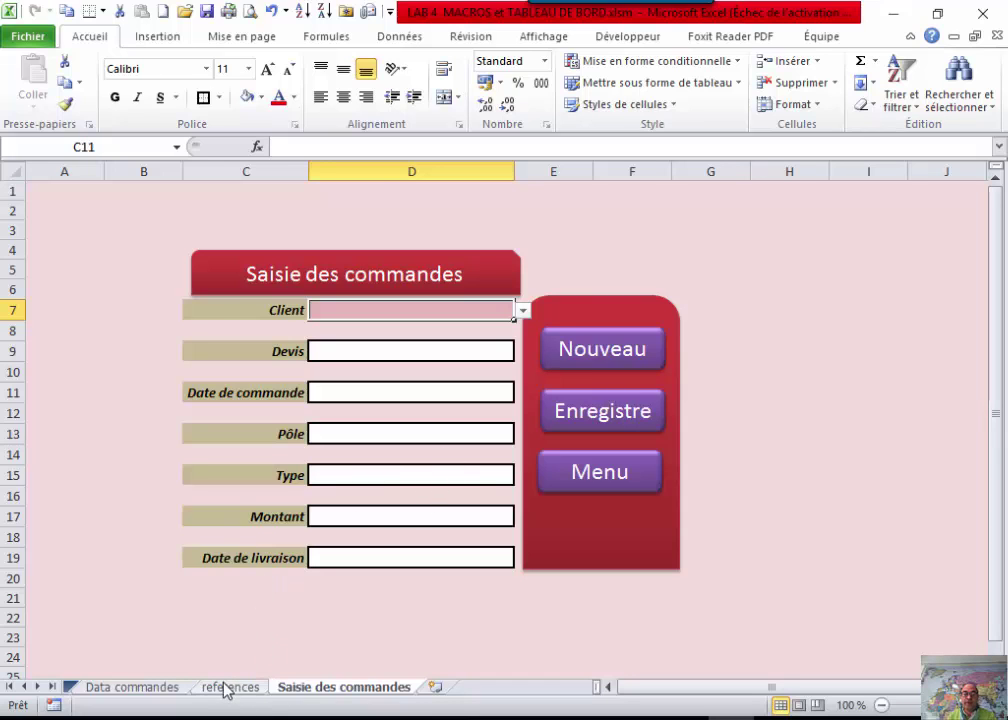
click(139, 689)
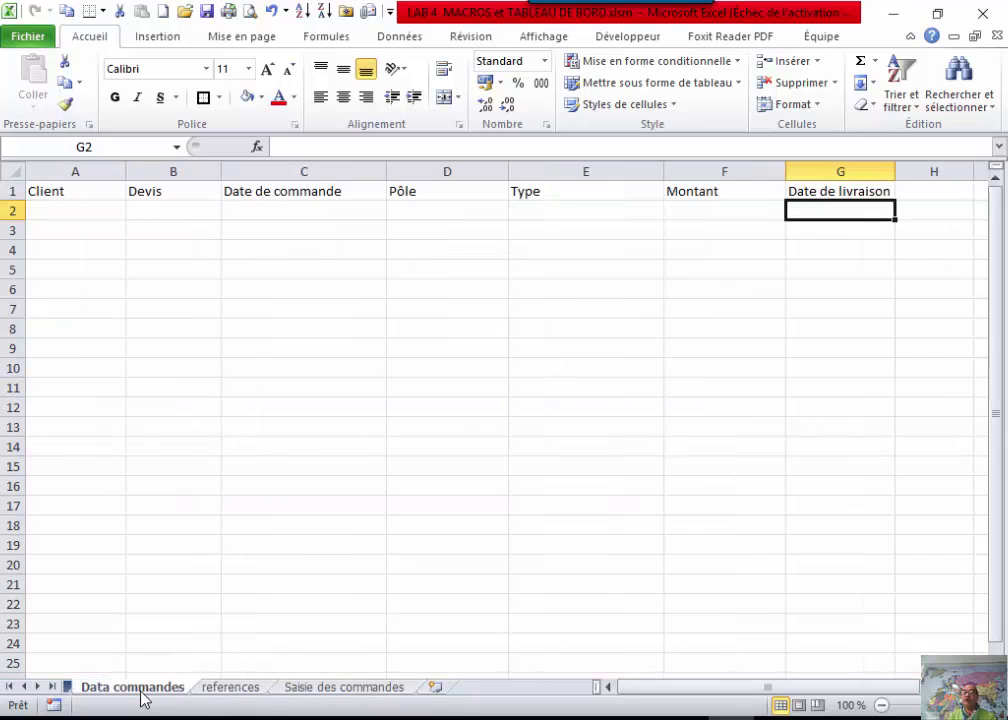
click(10, 209)
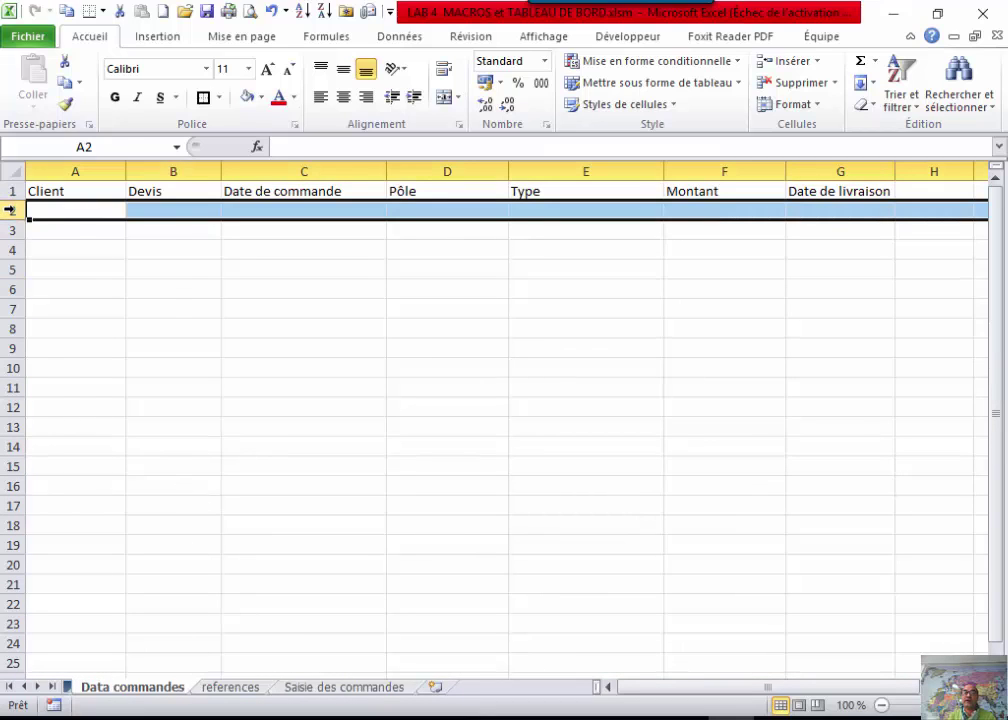
right_click(12, 209)
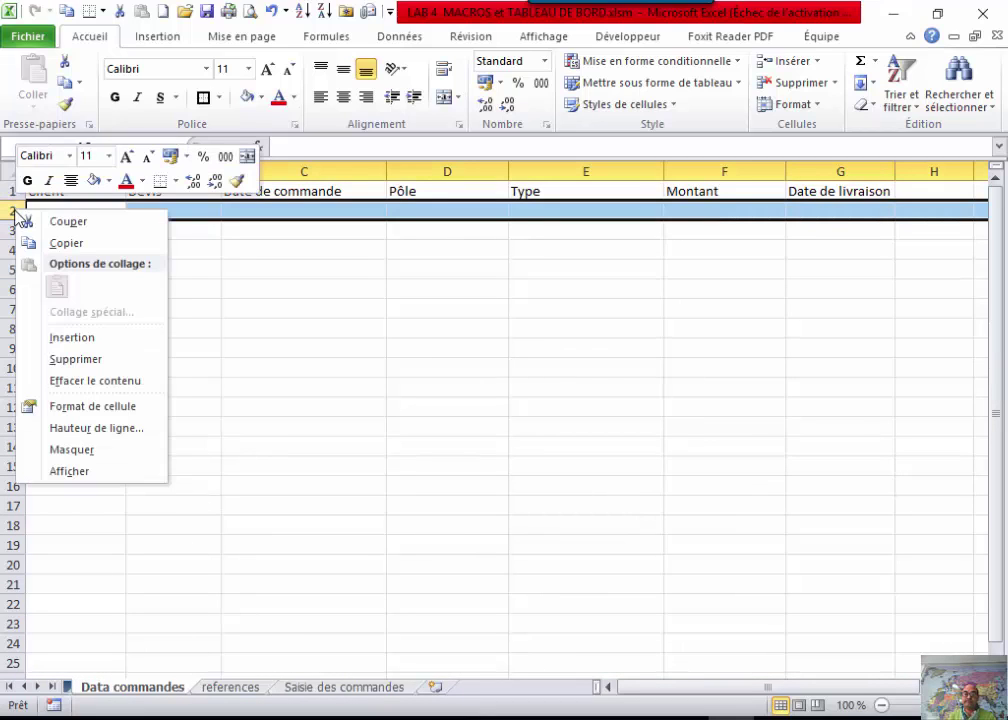
click(89, 338)
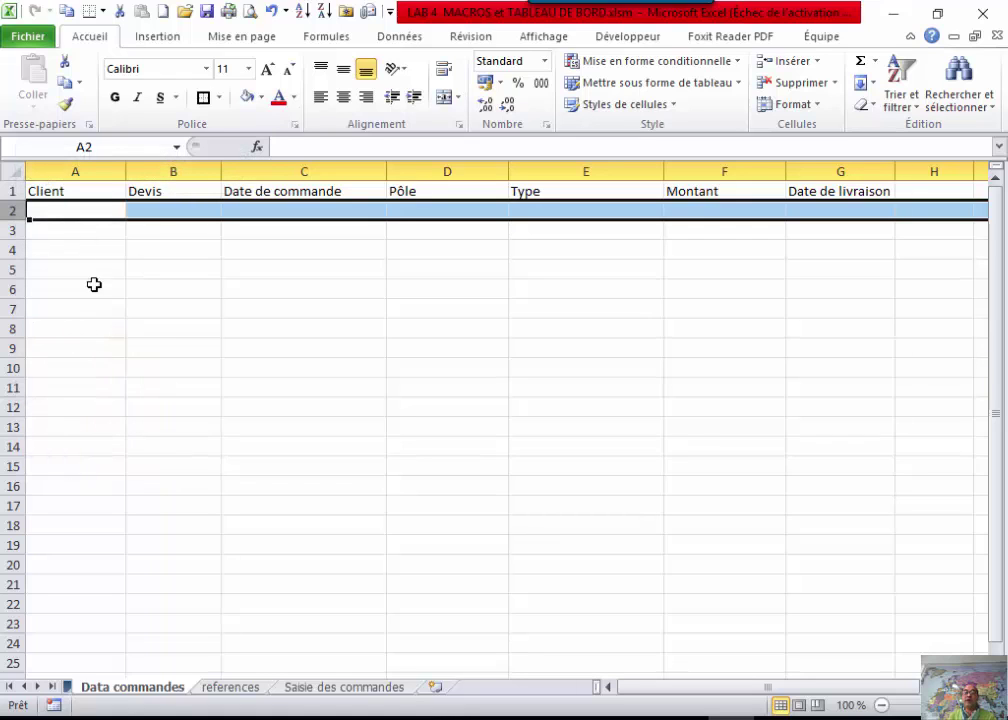
- Compare the form's Devis field with Data commandes cells B2, C2, G2 and F2, ending on the form
click(344, 688)
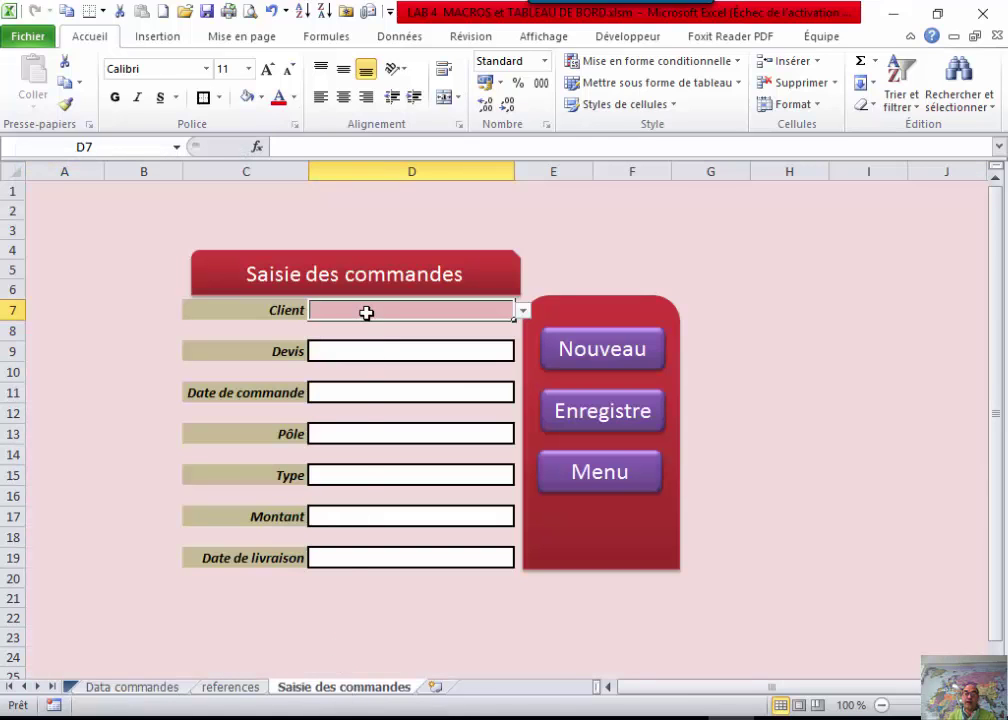
click(153, 690)
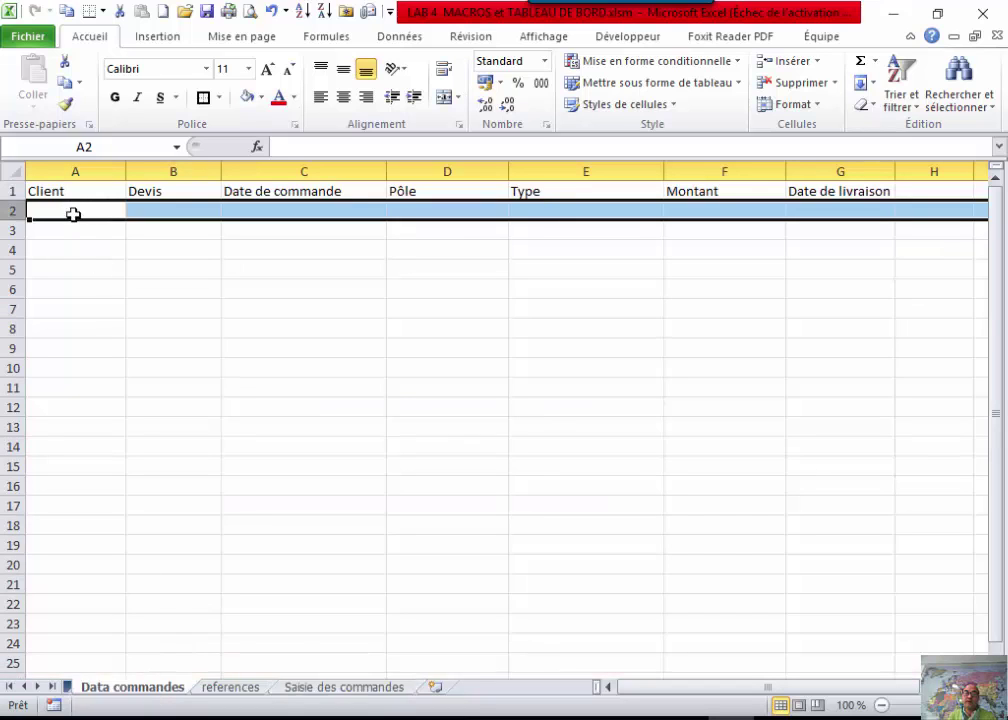
click(344, 688)
click(358, 352)
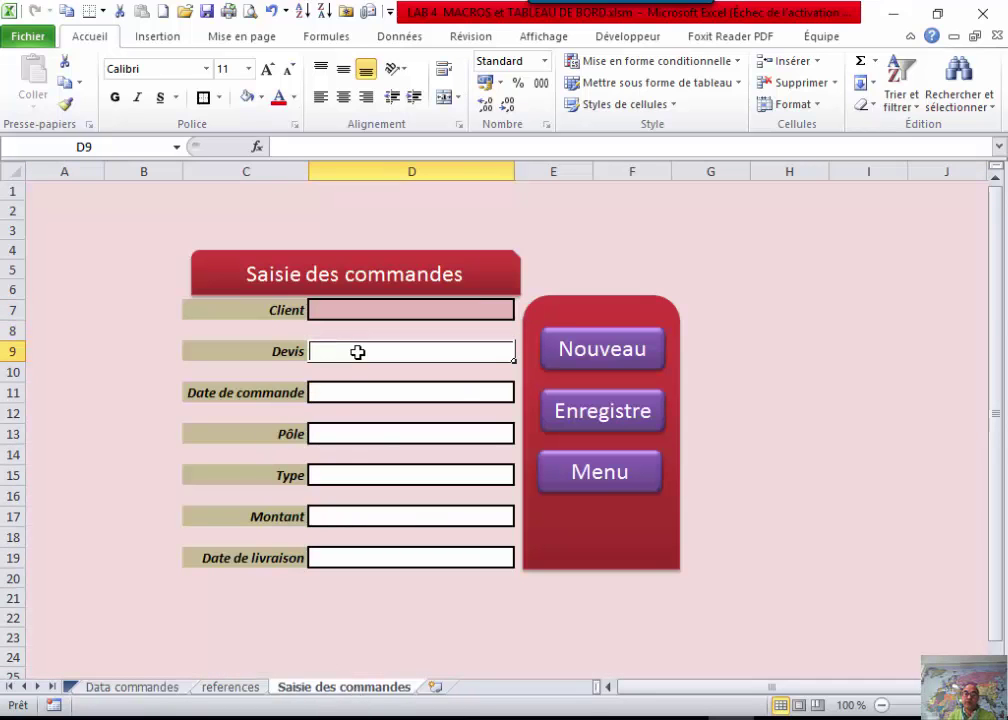
click(153, 690)
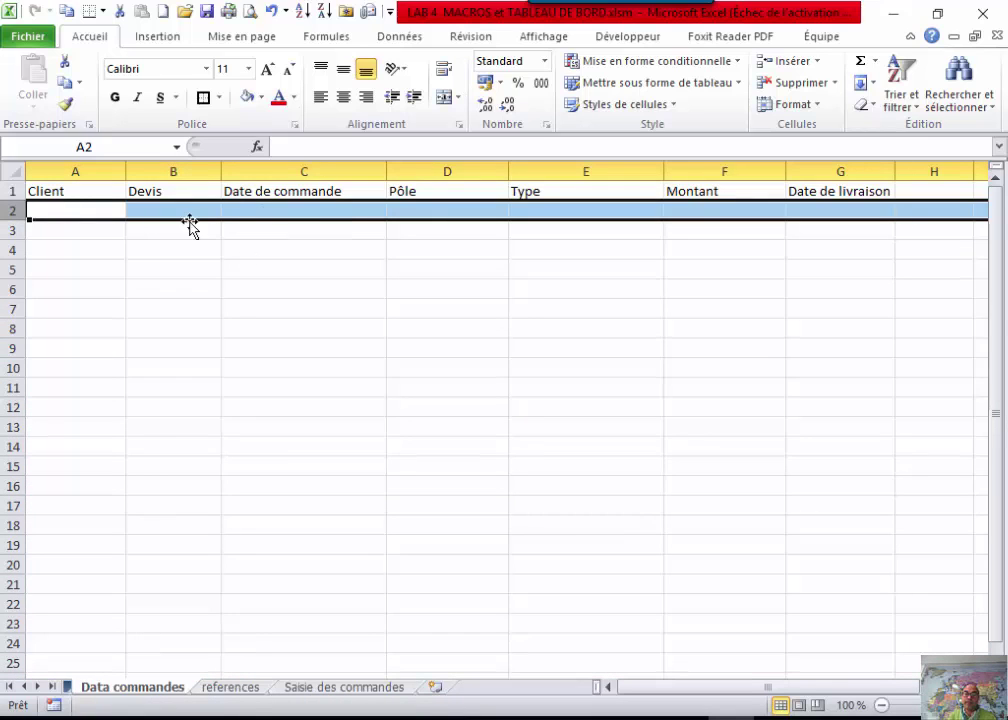
click(213, 208)
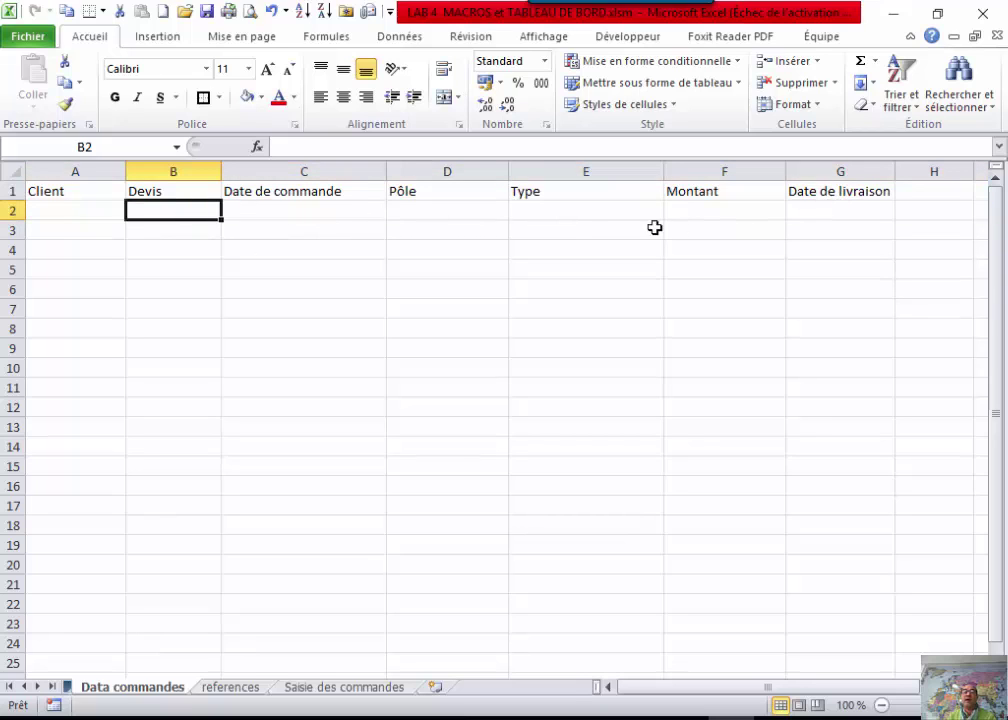
click(305, 211)
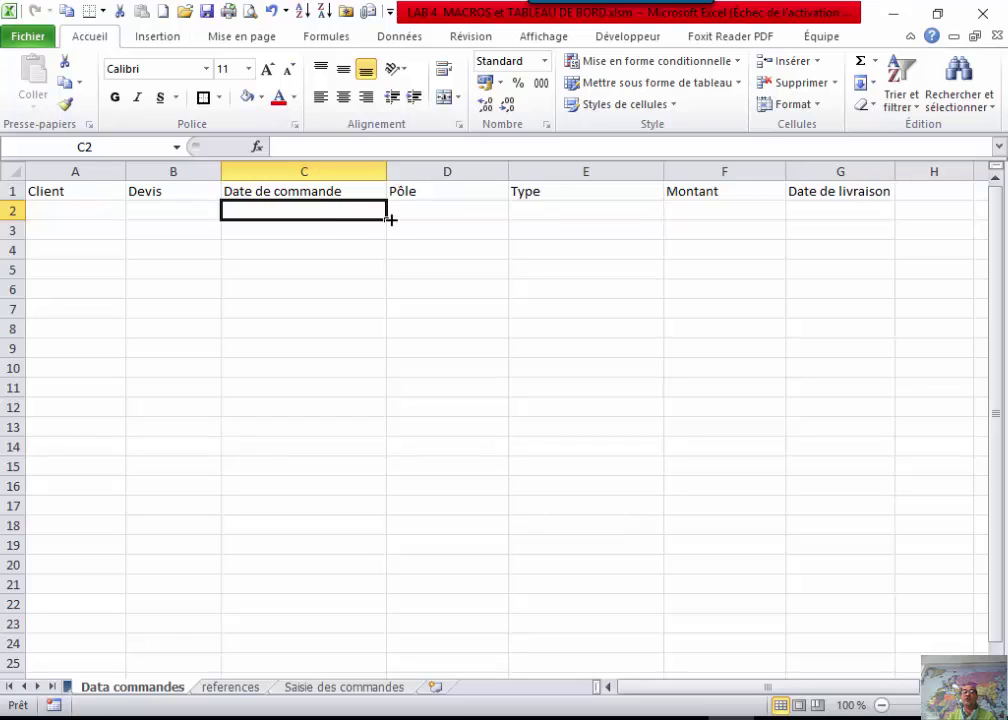
click(814, 210)
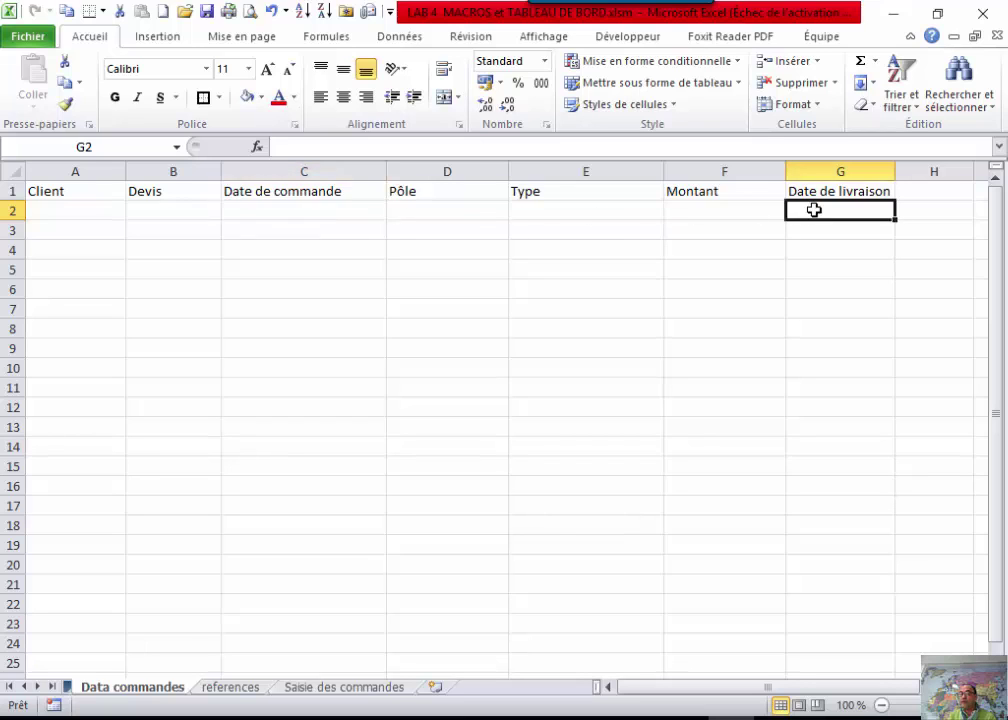
click(721, 212)
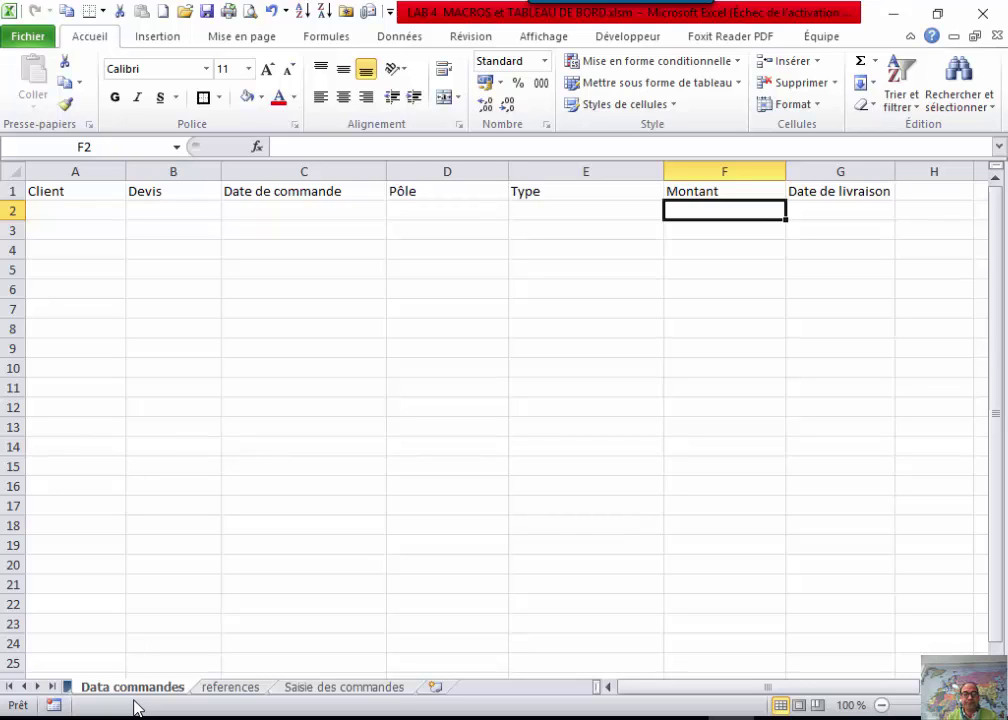
click(313, 690)
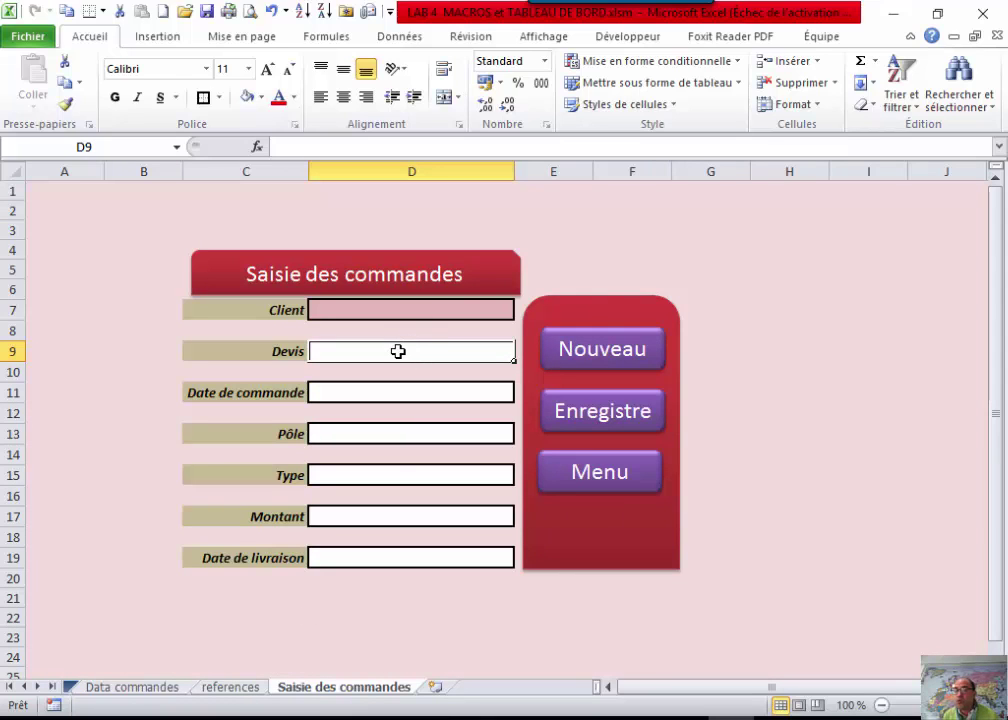
- Record macro EnregistrerCommande in this workbook, described 'pour enregistrer une nouvelle commande'
click(619, 38)
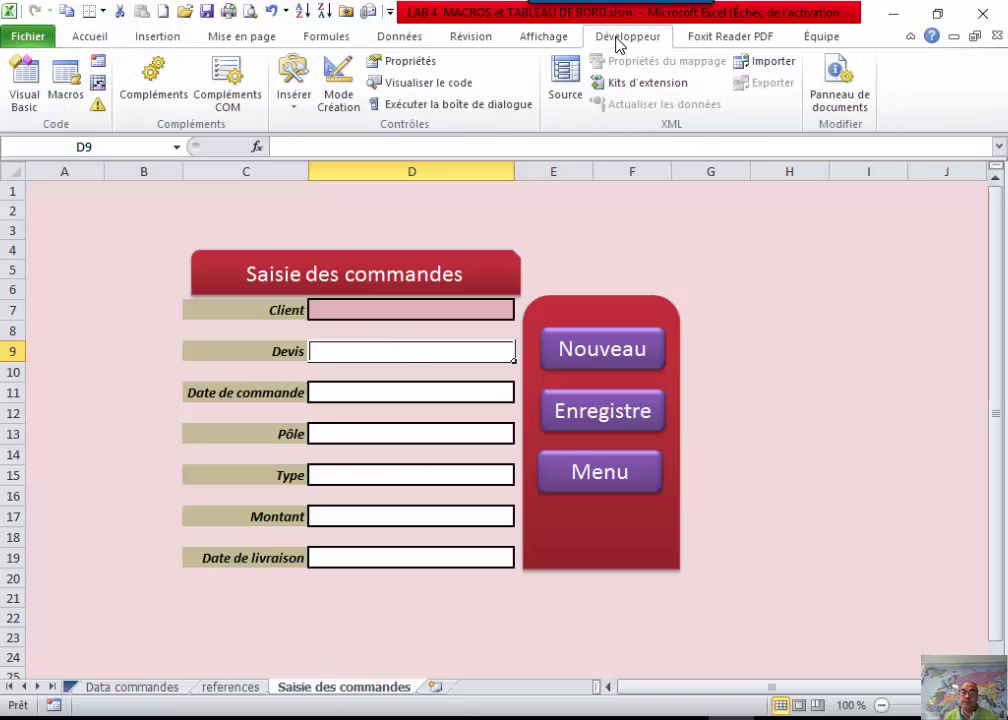
click(101, 63)
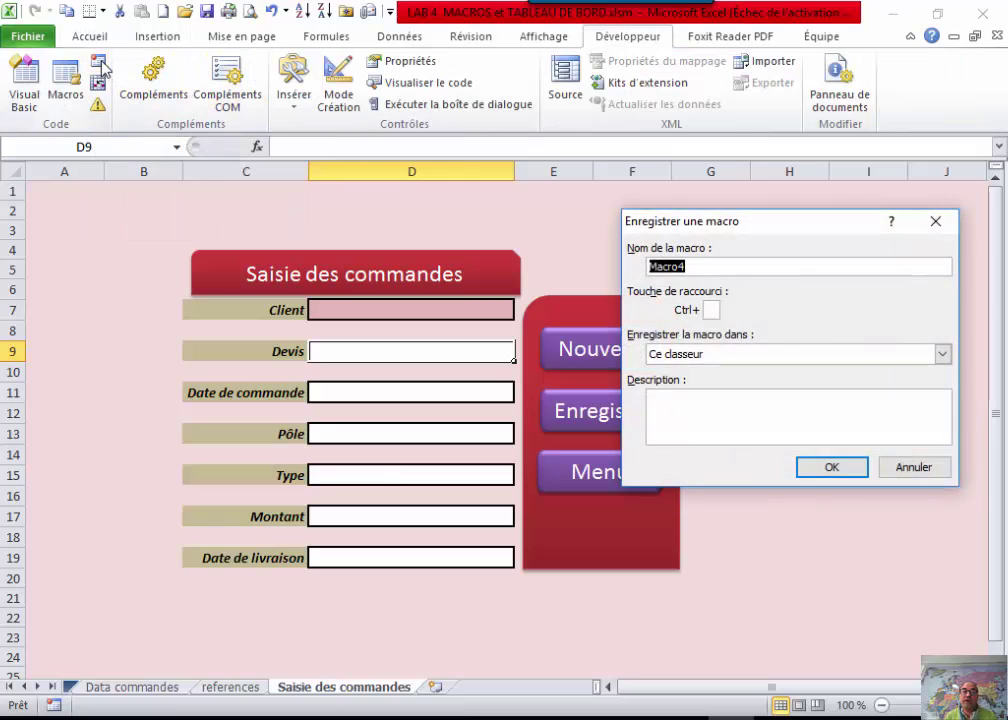
key(BackSpace)
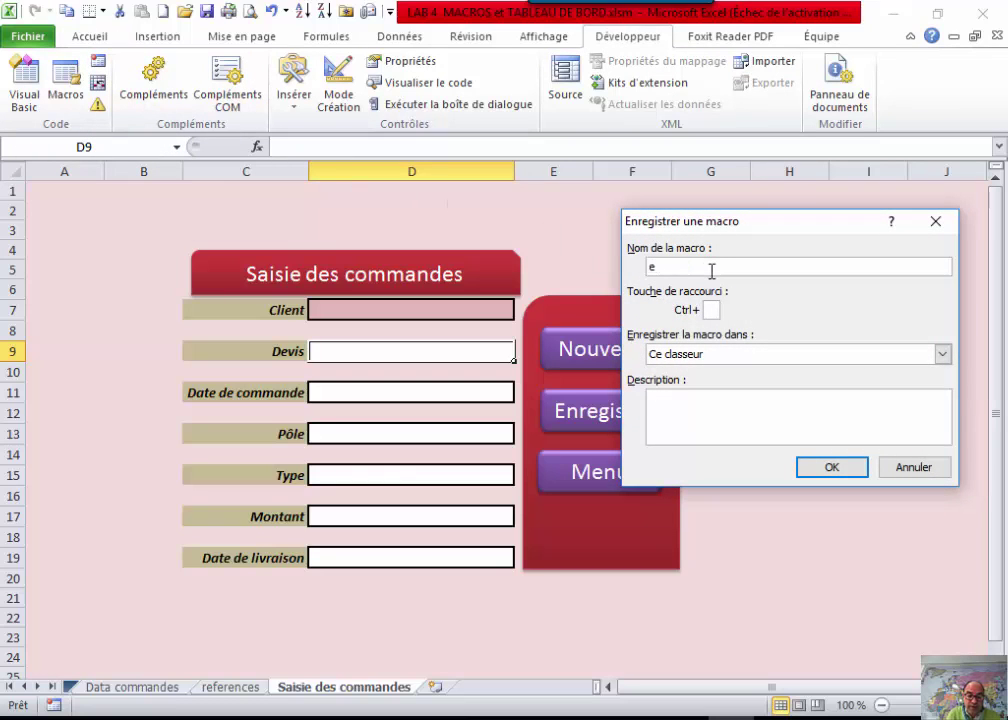
text(EnregistrerC)
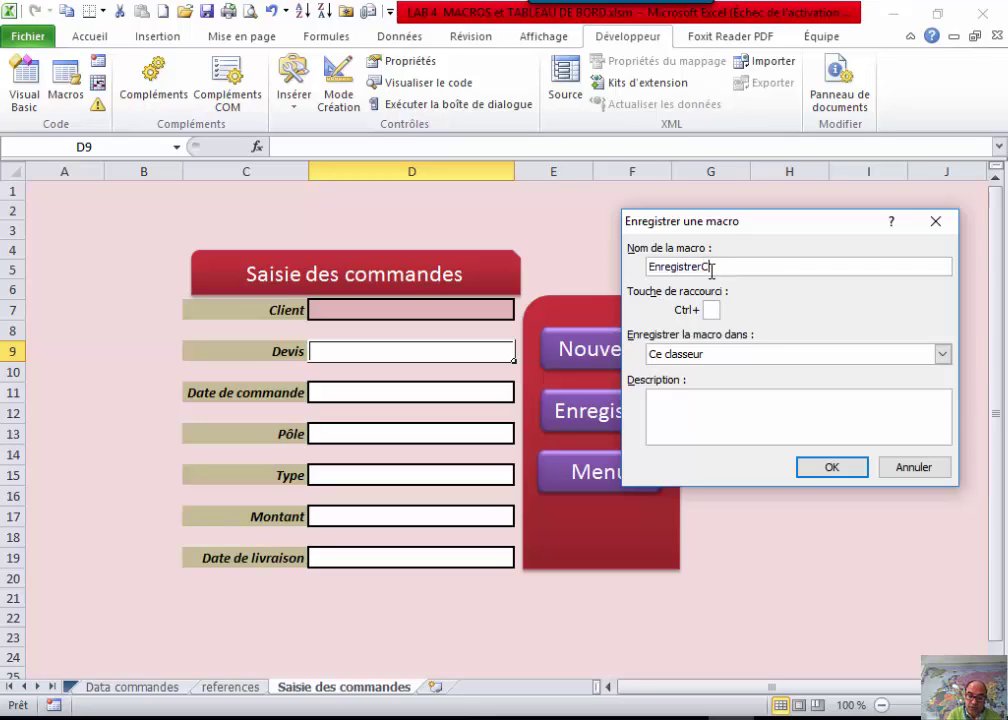
text(ommande)
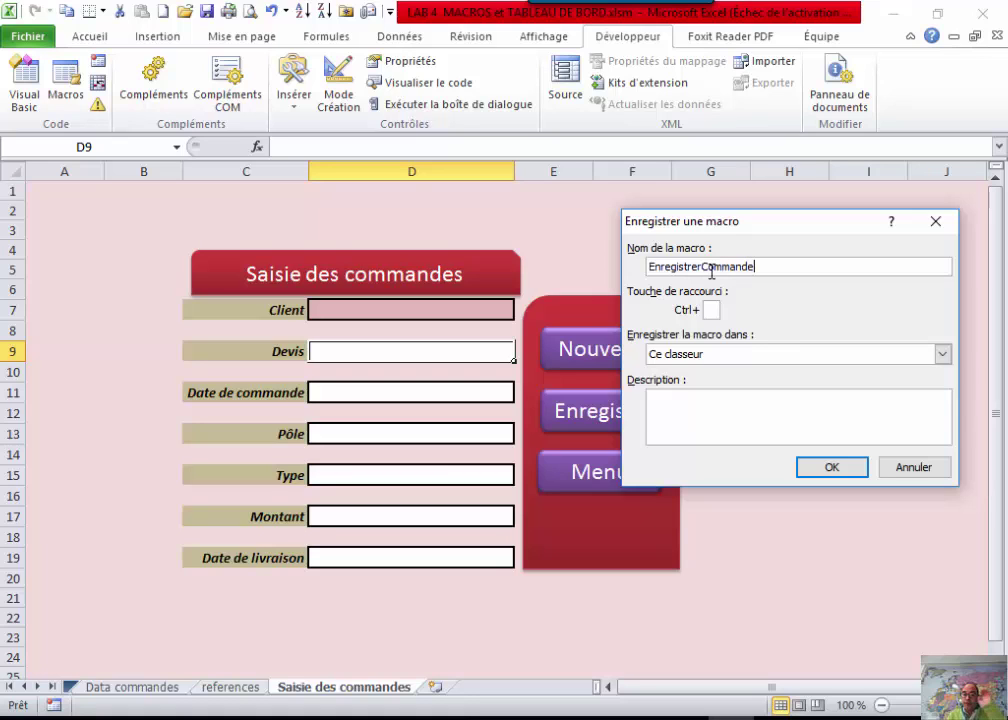
click(690, 418)
text(pour enregistrer)
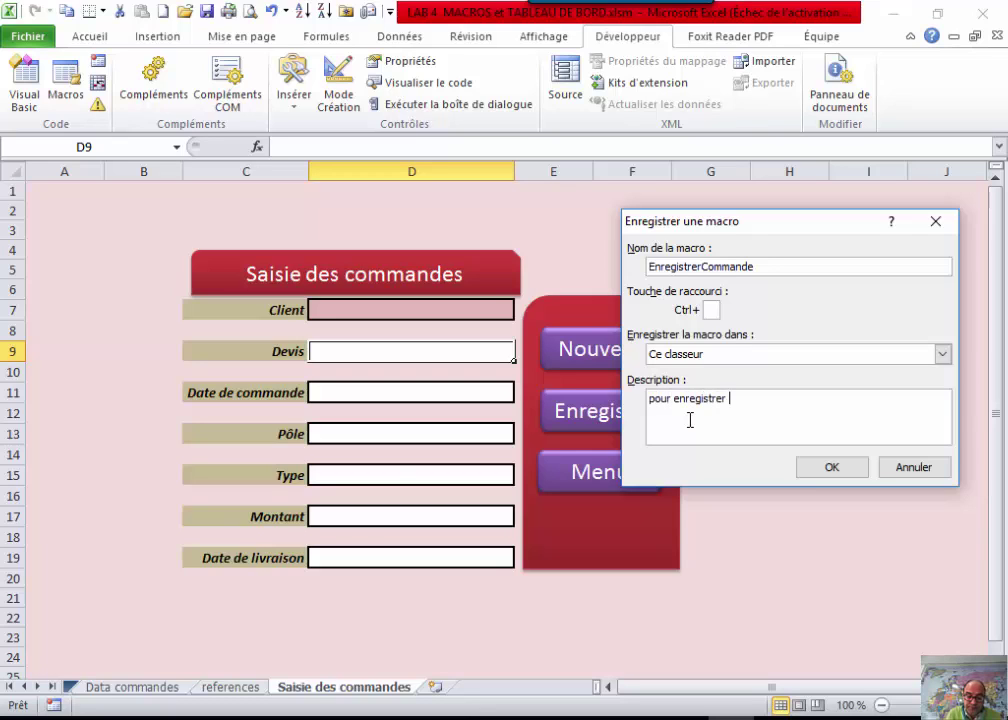
text(une nouvelle commande)
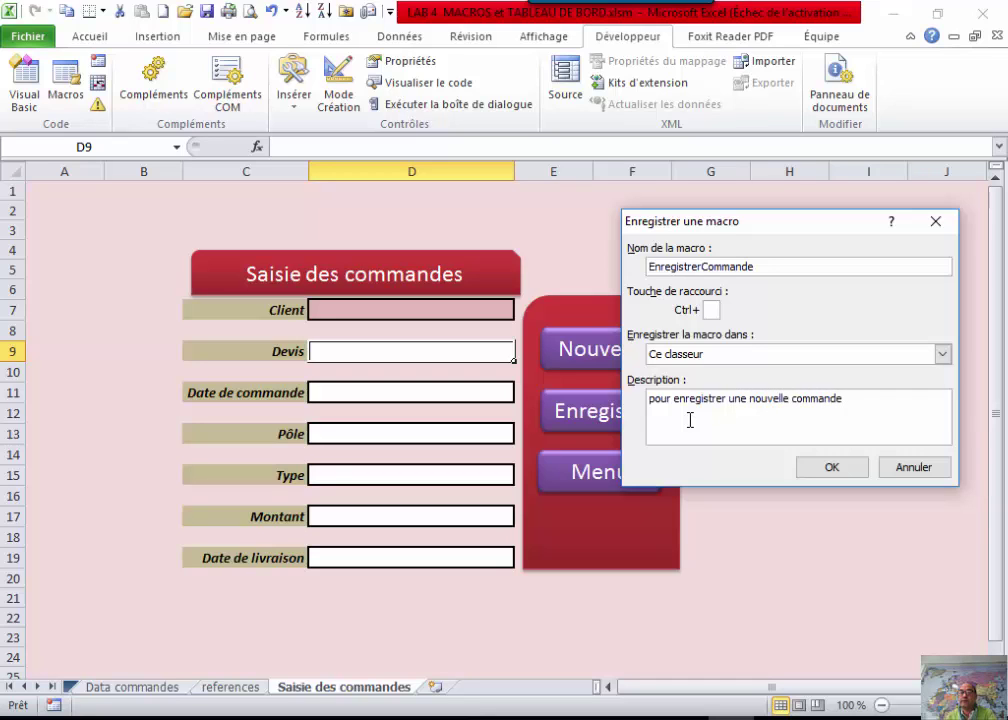
click(829, 469)
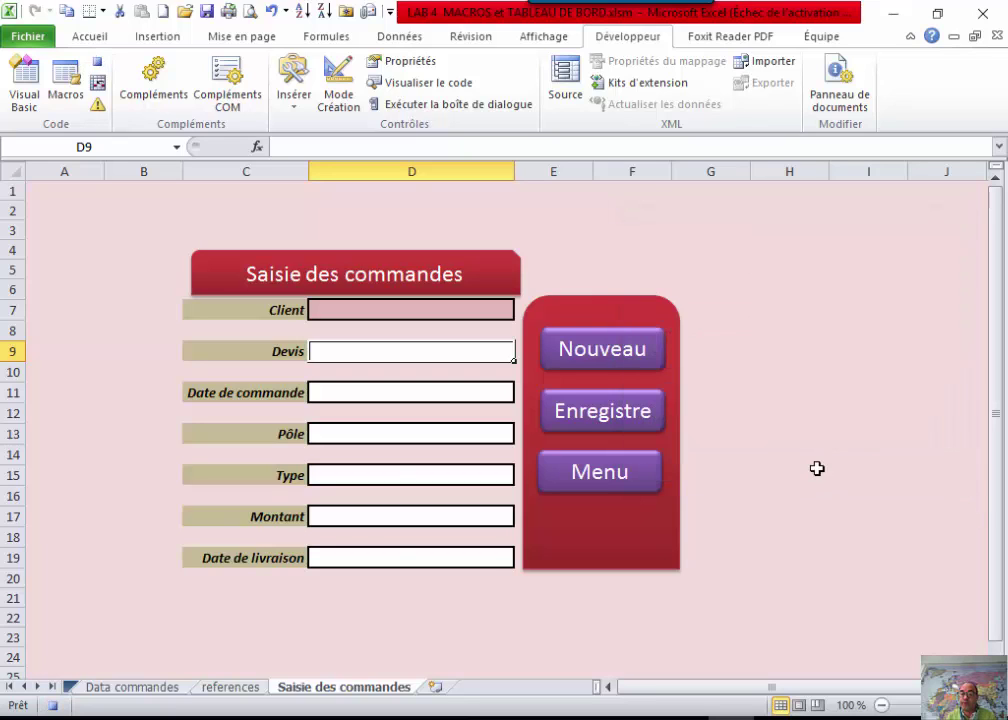
- While recording, insert a blank row 2 under the Client–Date de livraison headers on Data commandes
click(131, 687)
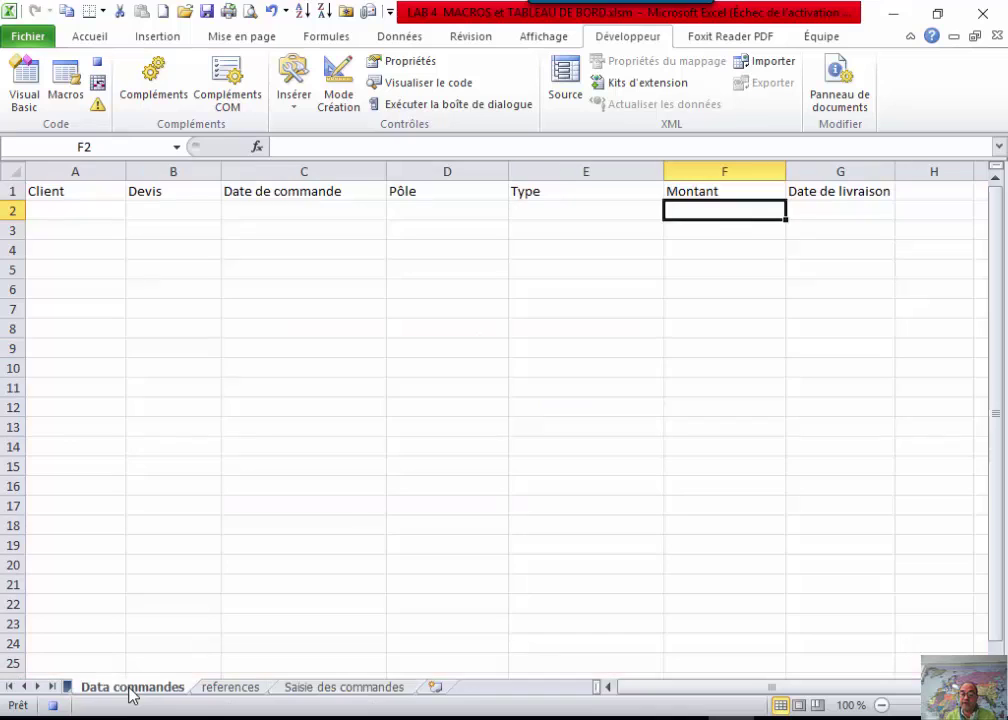
click(13, 210)
right_click(13, 210)
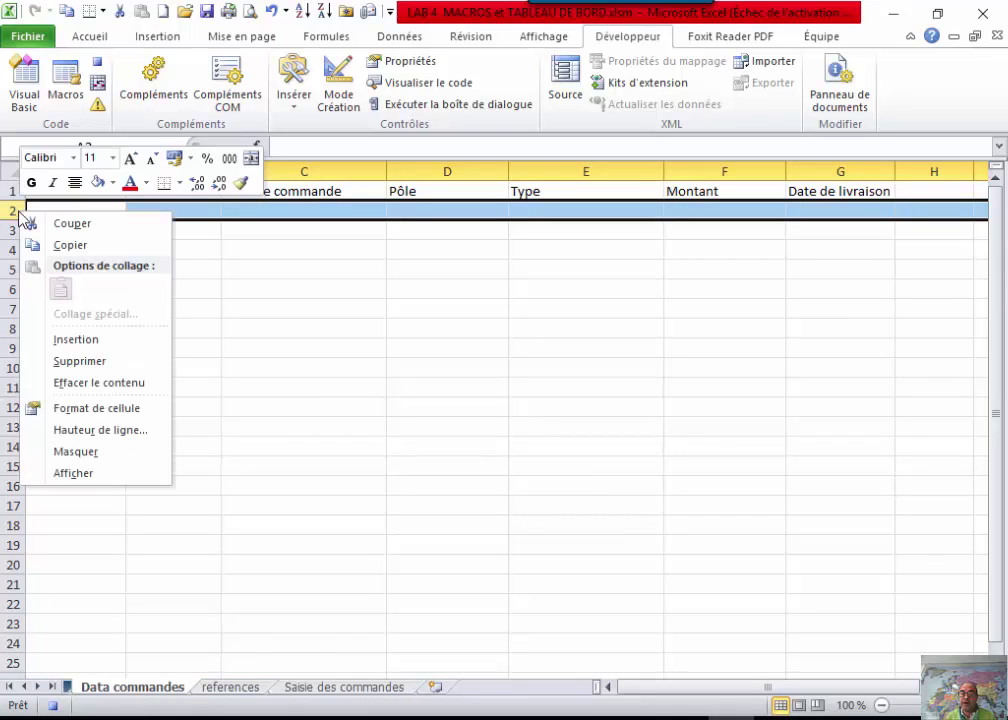
click(75, 340)
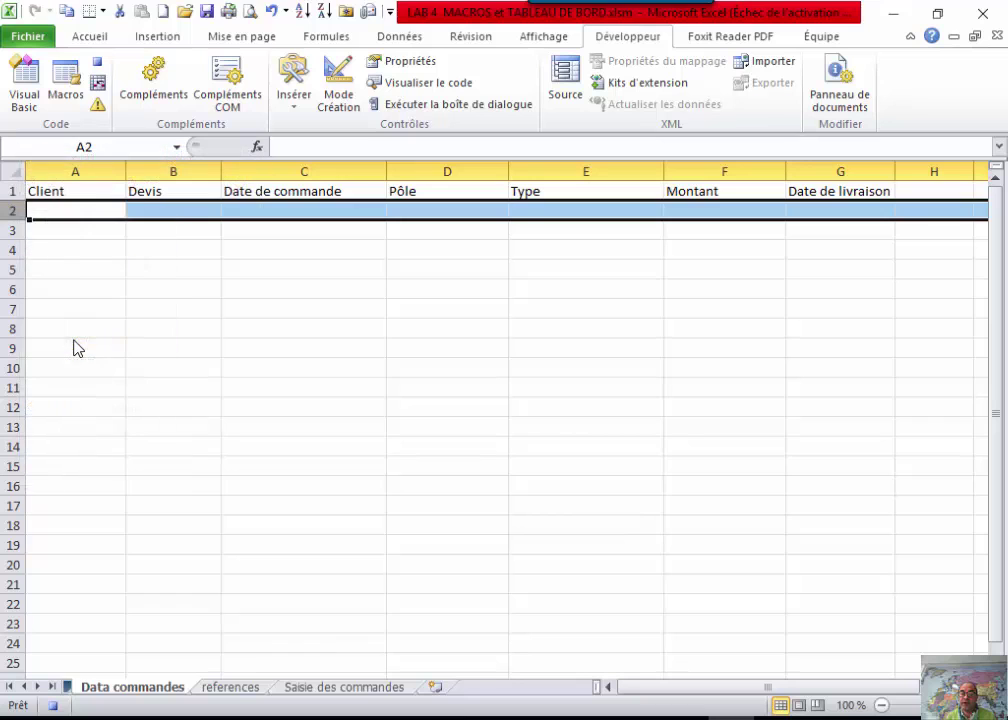
click(251, 210)
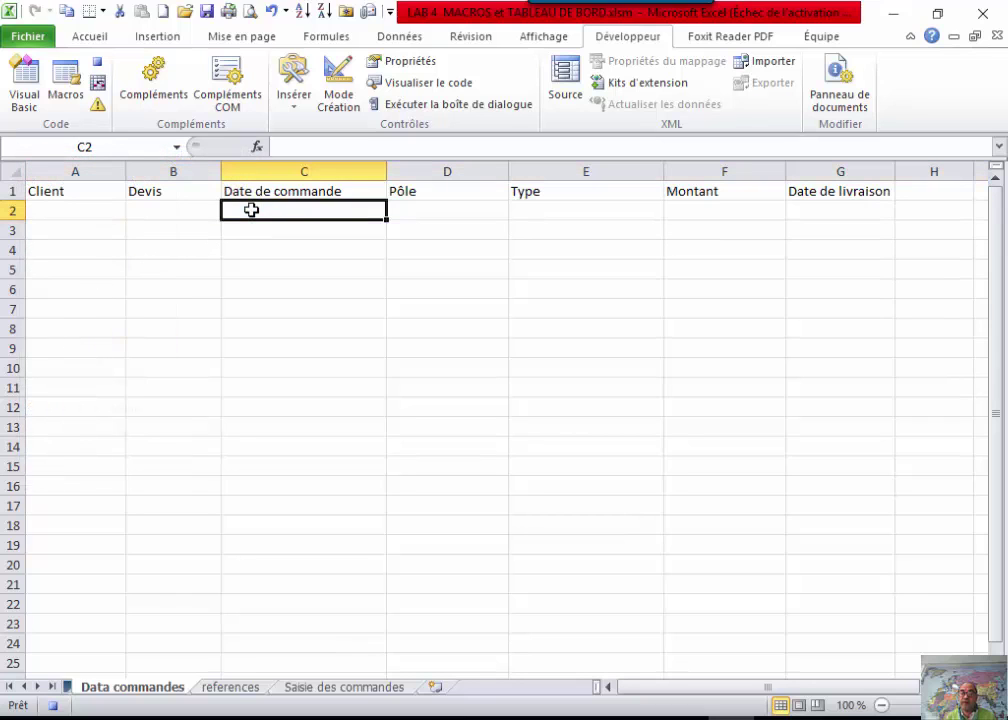
click(70, 33)
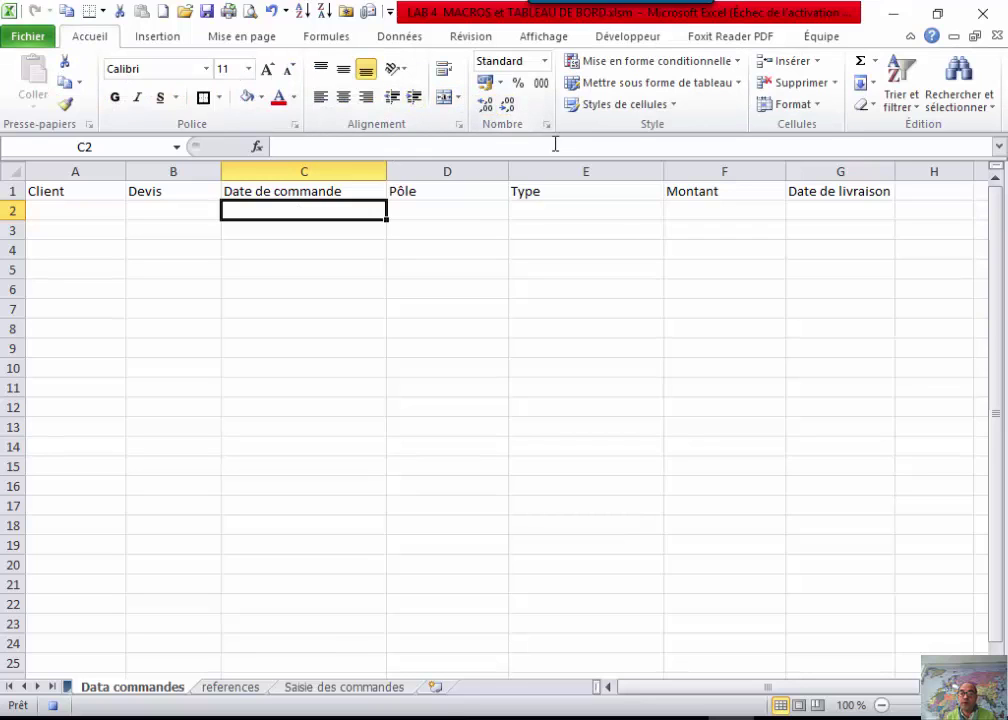
- Give C2 and G2 the Date courte format and F2 the Monétaire format
click(545, 64)
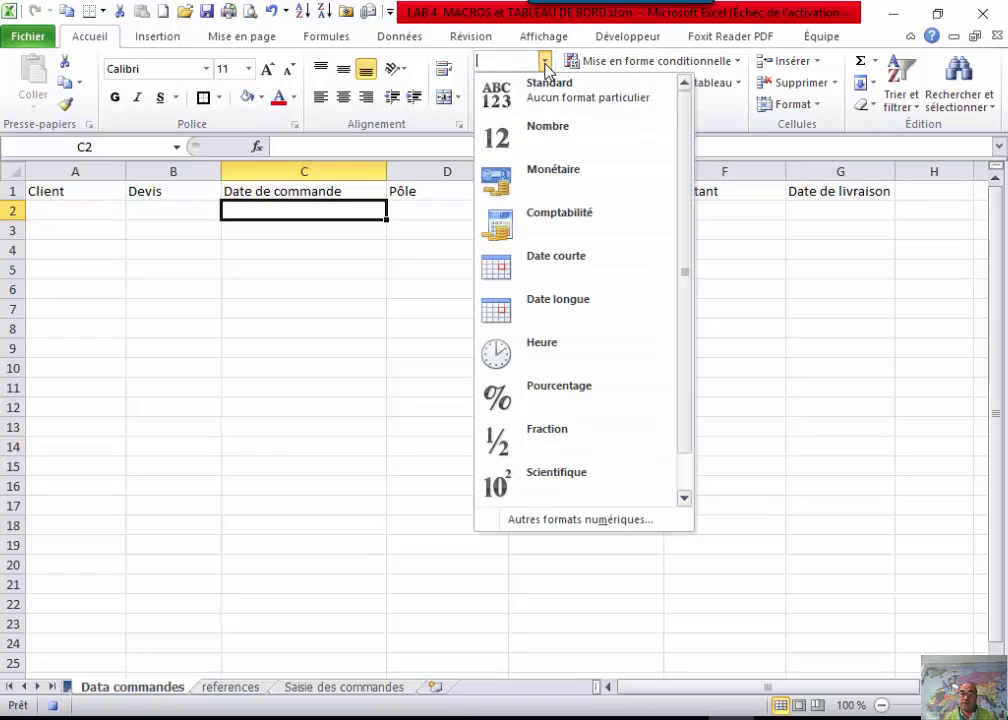
click(571, 262)
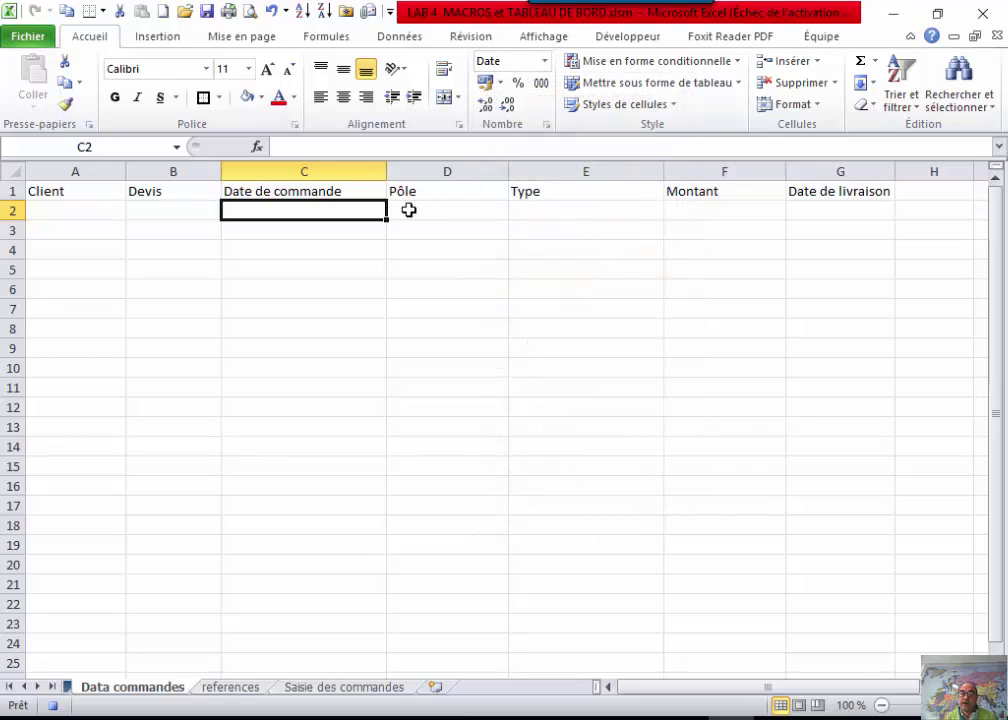
click(700, 210)
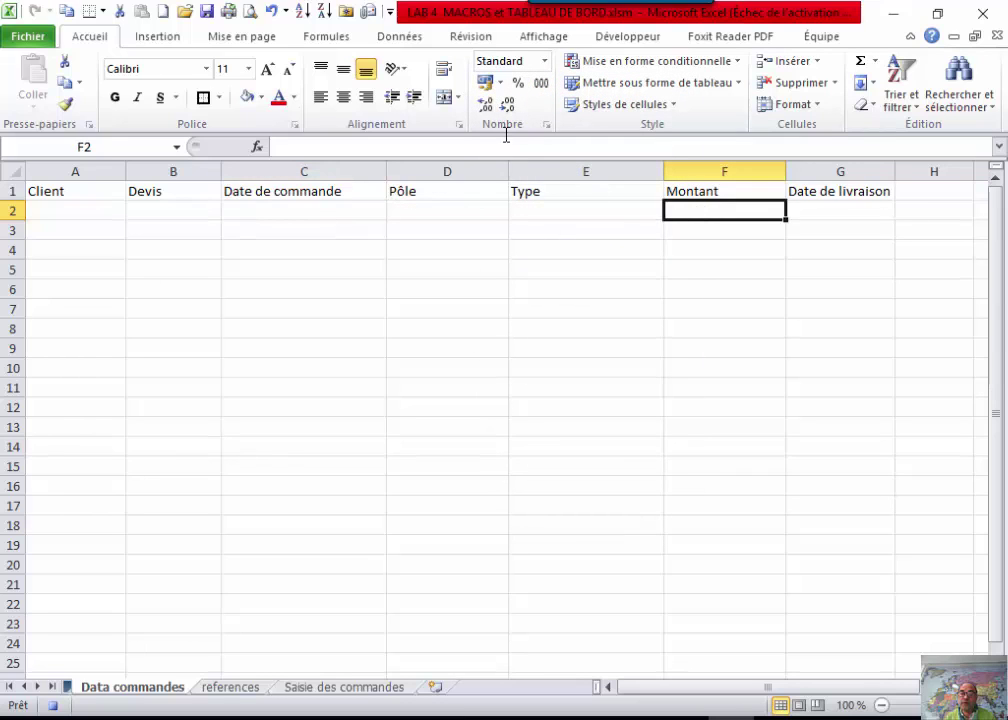
click(545, 62)
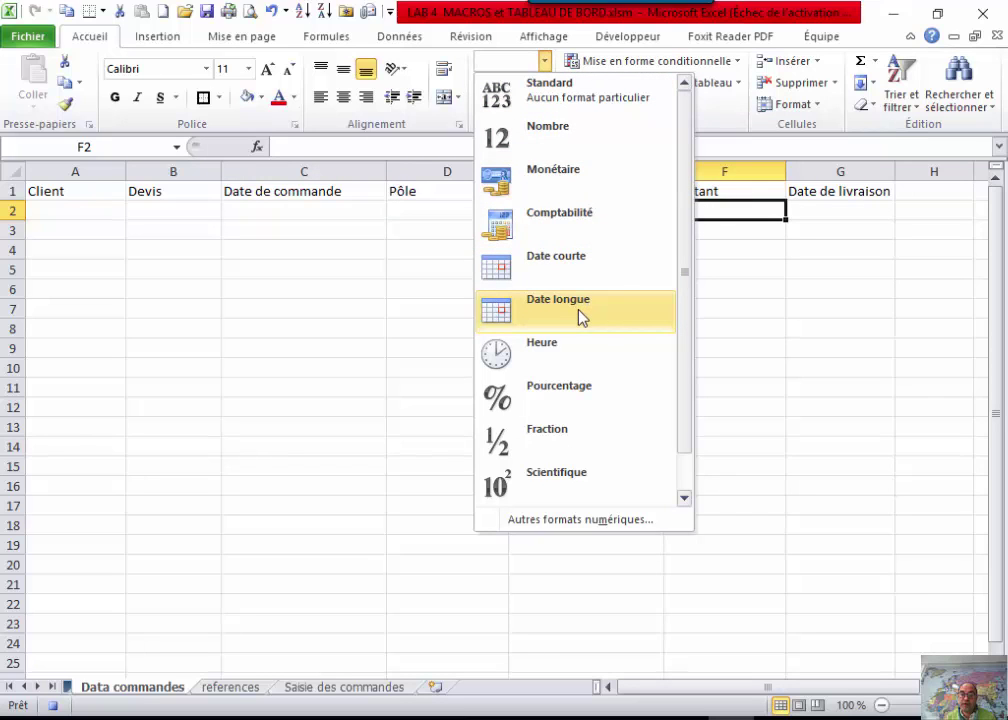
click(556, 174)
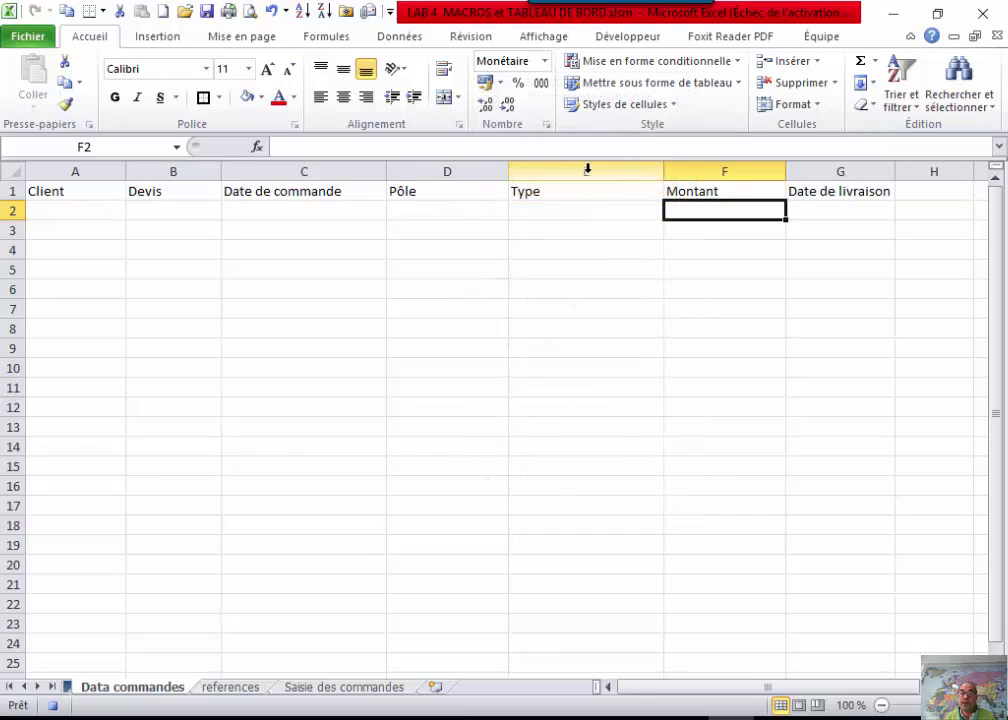
click(826, 210)
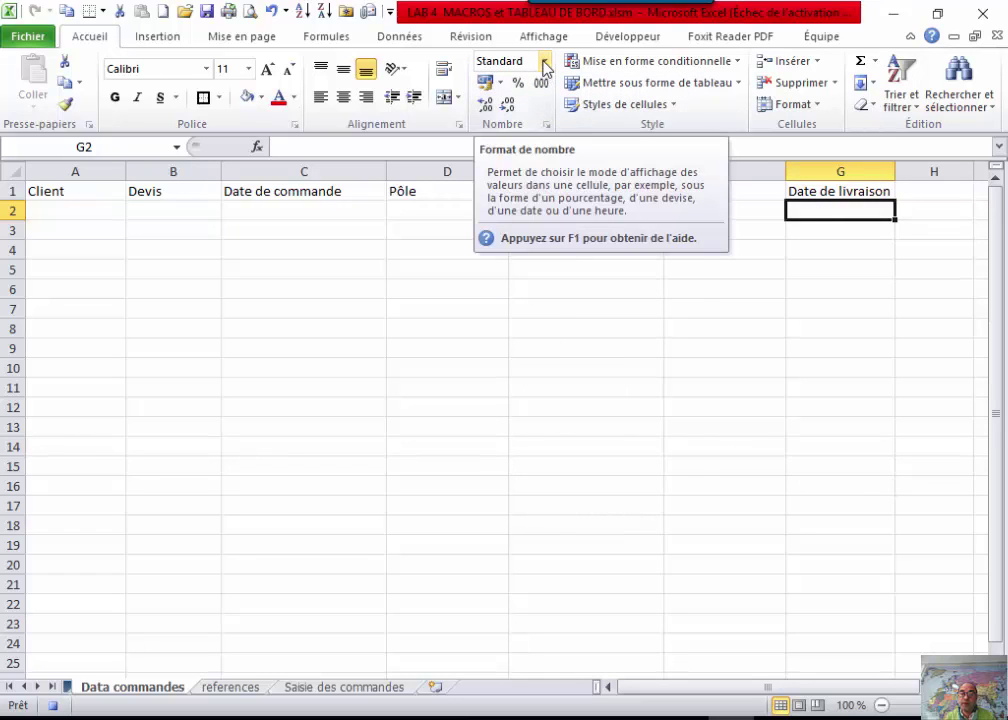
click(545, 63)
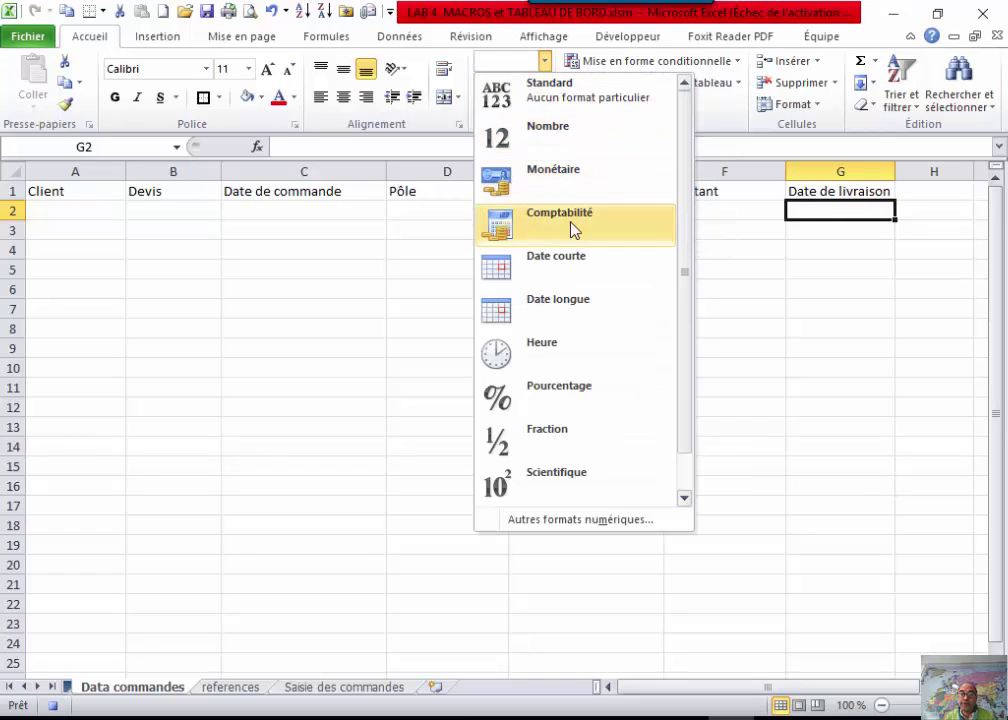
click(584, 265)
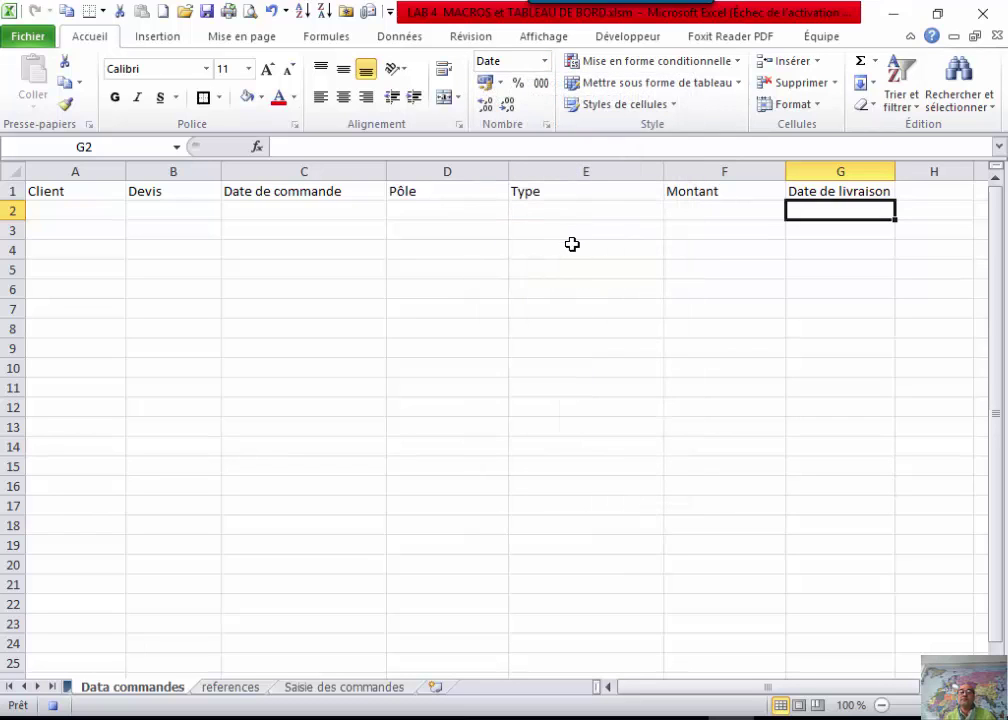
click(689, 214)
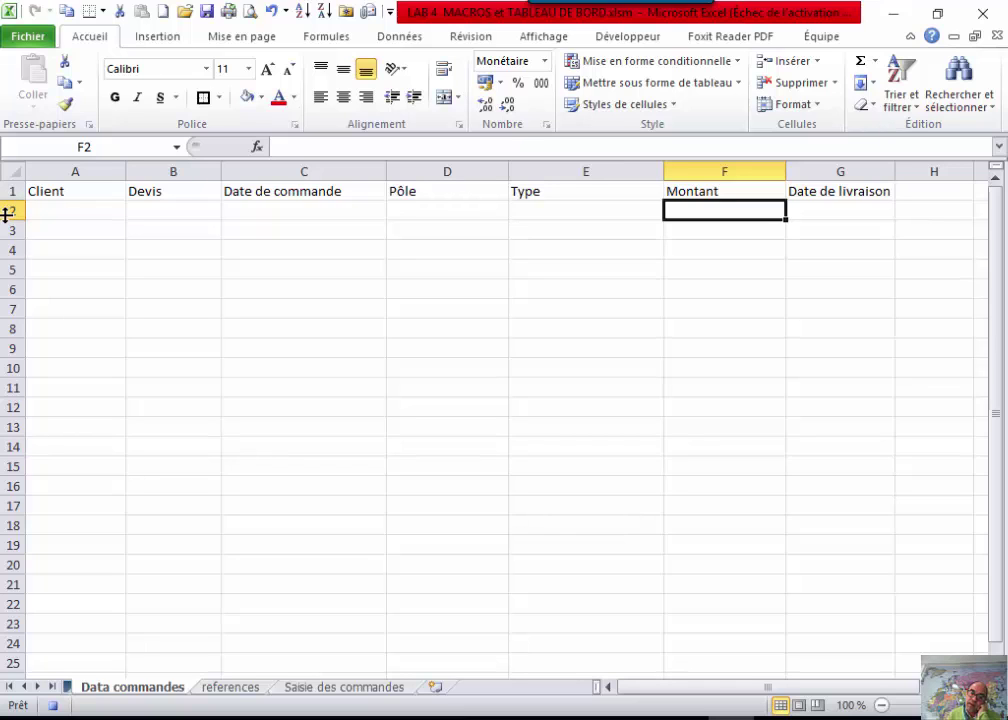
- Copy the form's Client cell D7 and paste it as values into A2 of Data commandes
click(343, 690)
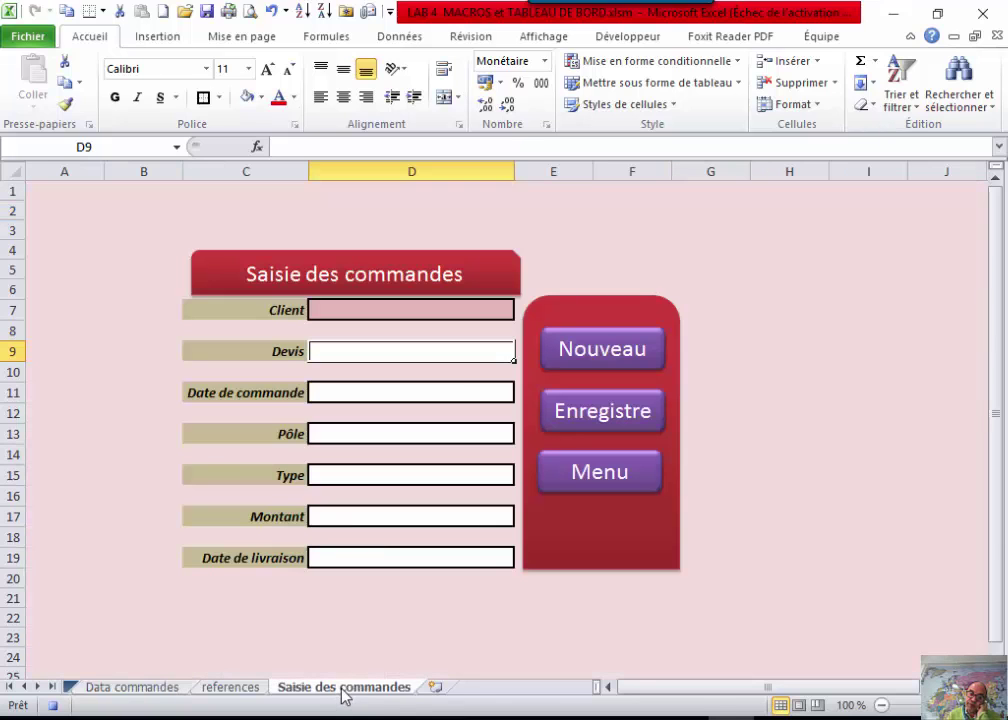
click(394, 311)
right_click(394, 311)
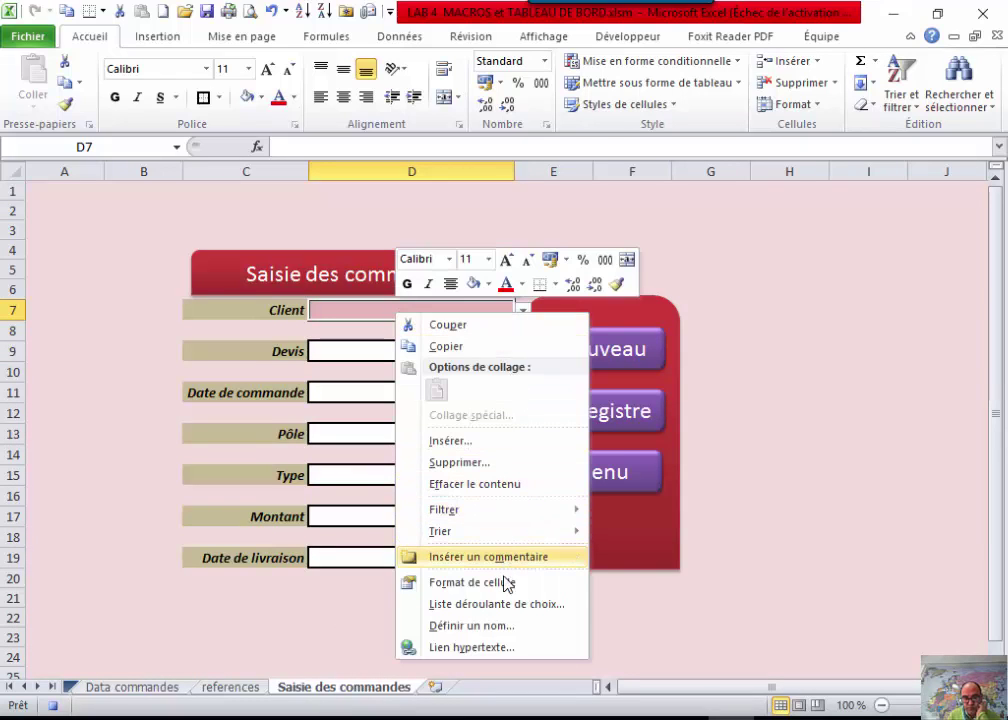
click(465, 347)
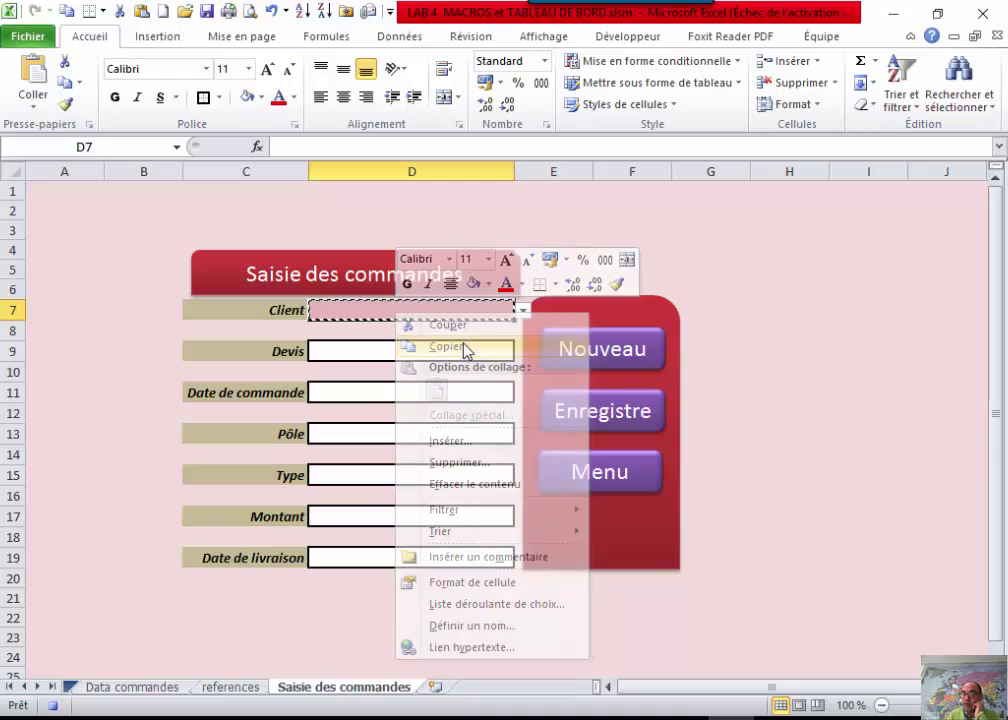
click(156, 690)
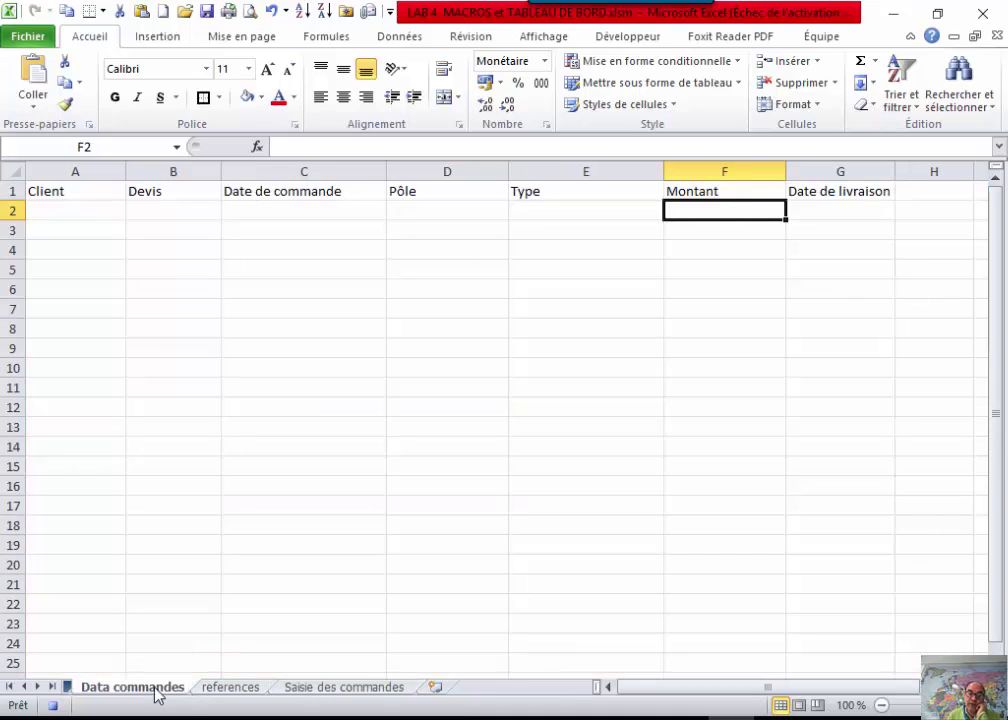
click(57, 211)
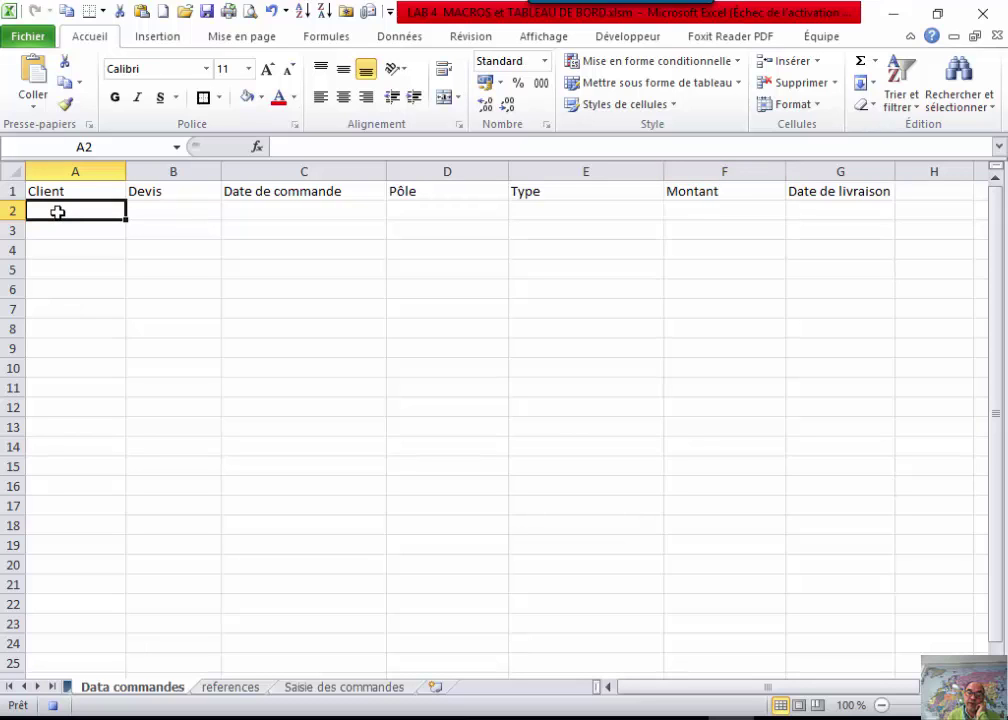
right_click(59, 214)
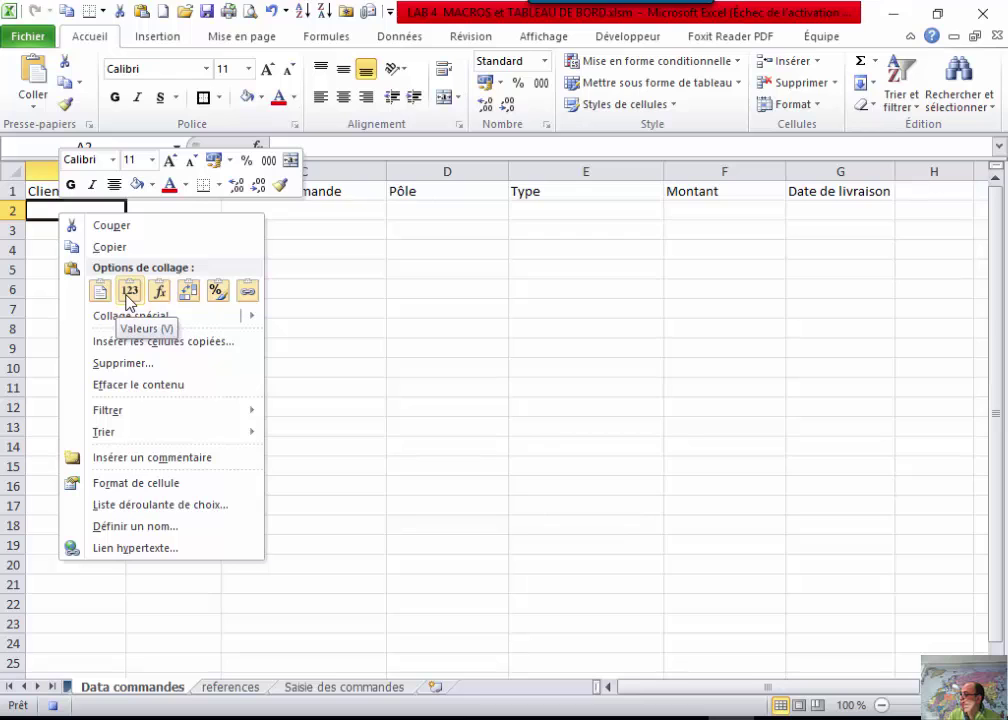
click(129, 292)
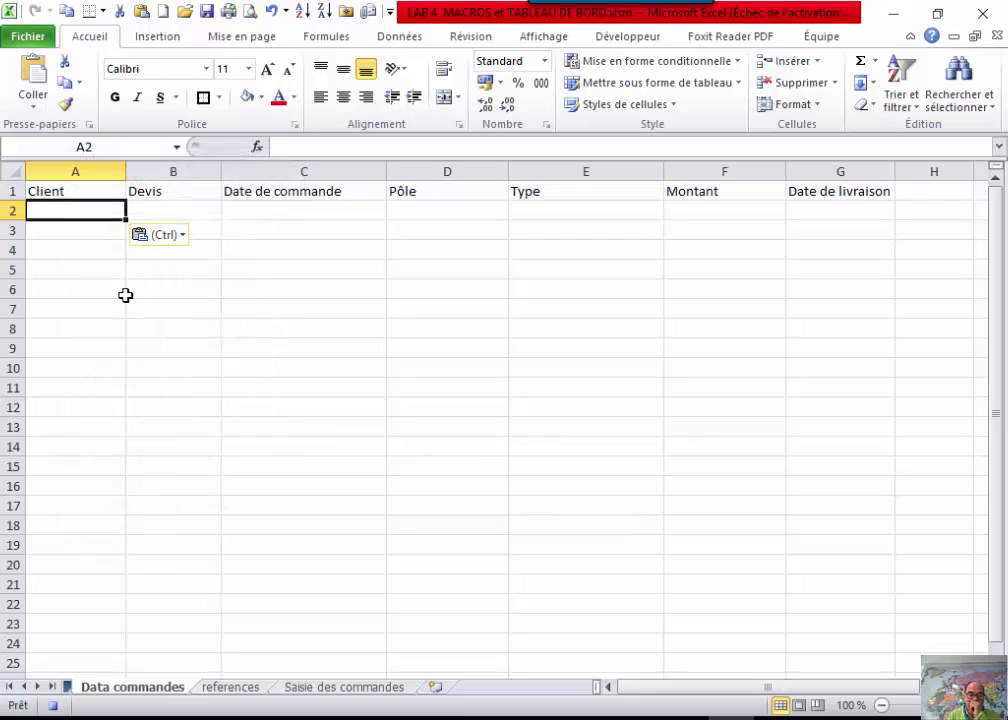
- Copy the Devis cell D9 and paste it as values into B2, then return to the form
click(350, 689)
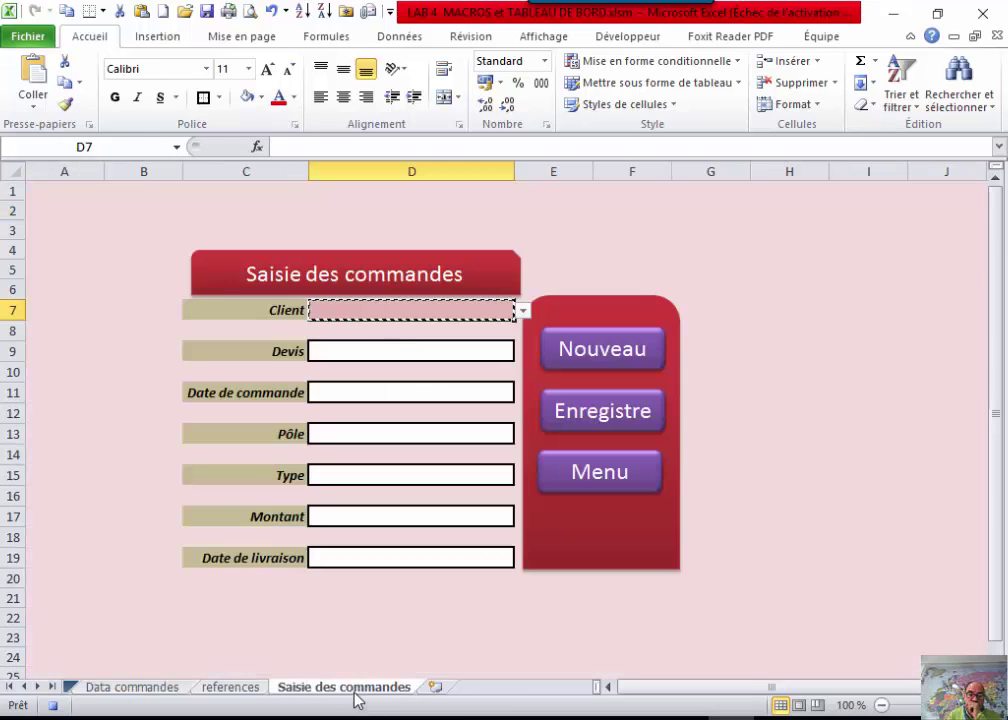
key(ctrl+c)
click(361, 349)
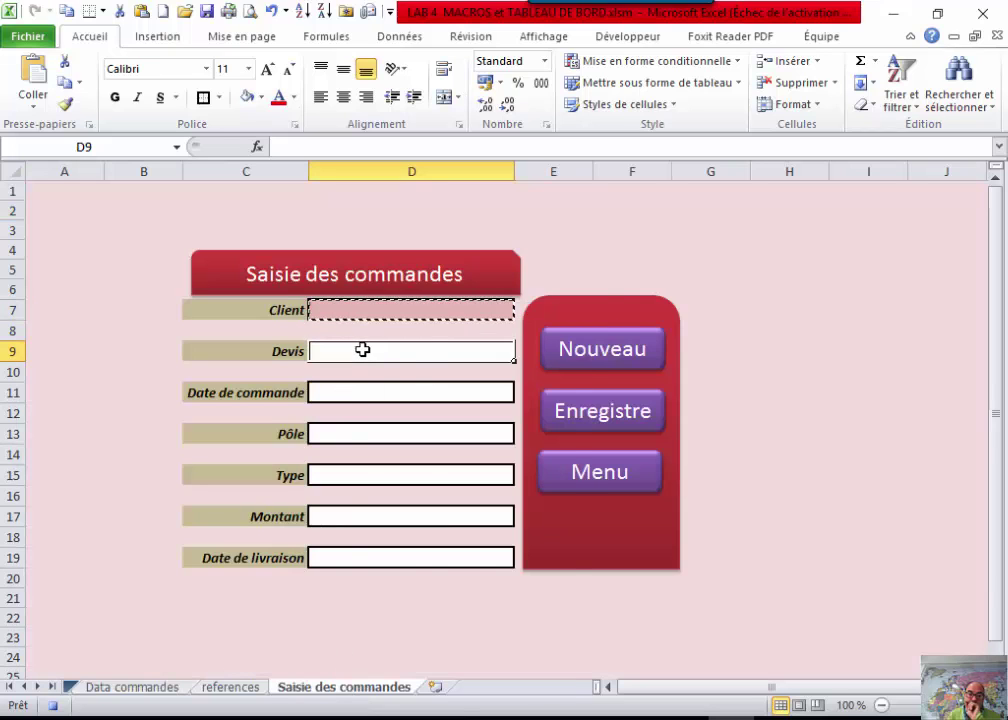
right_click(362, 349)
click(405, 381)
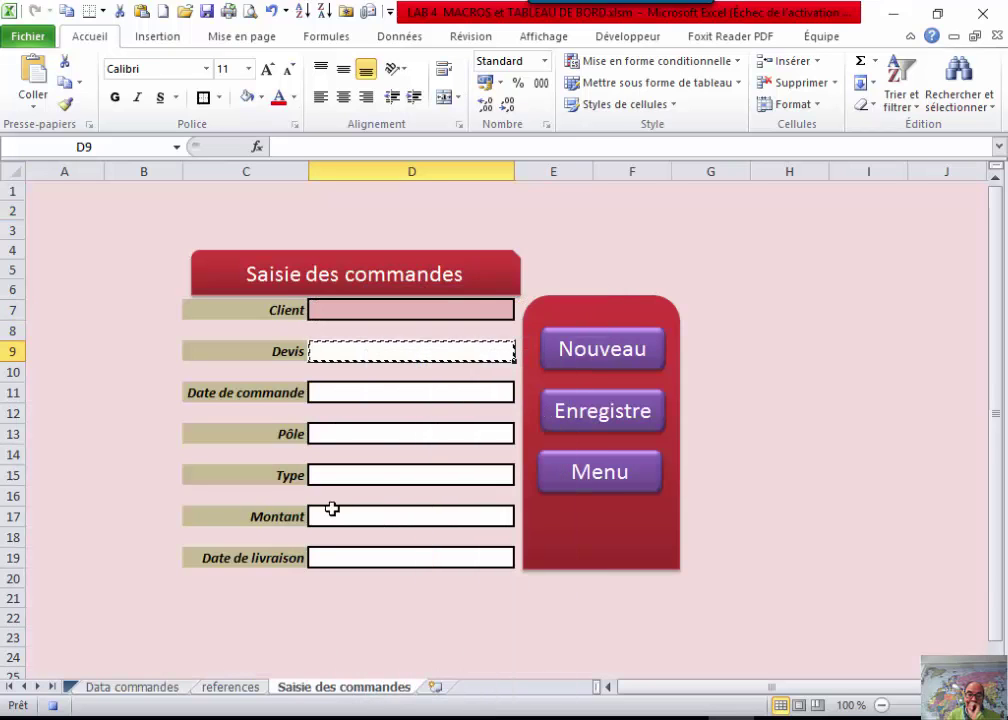
click(140, 688)
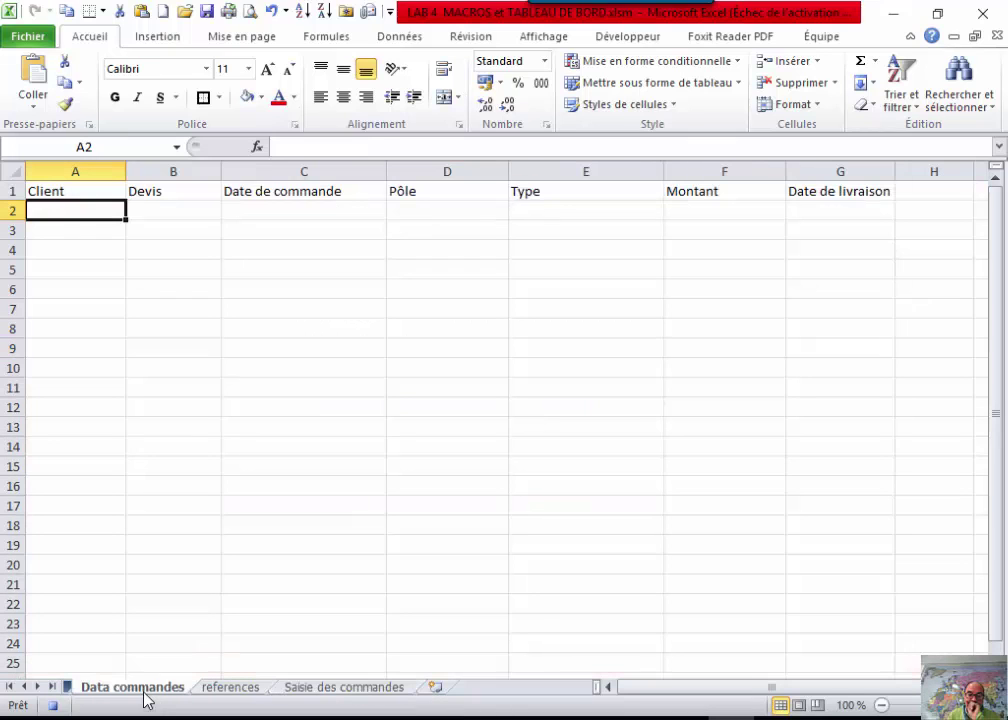
click(177, 206)
right_click(178, 208)
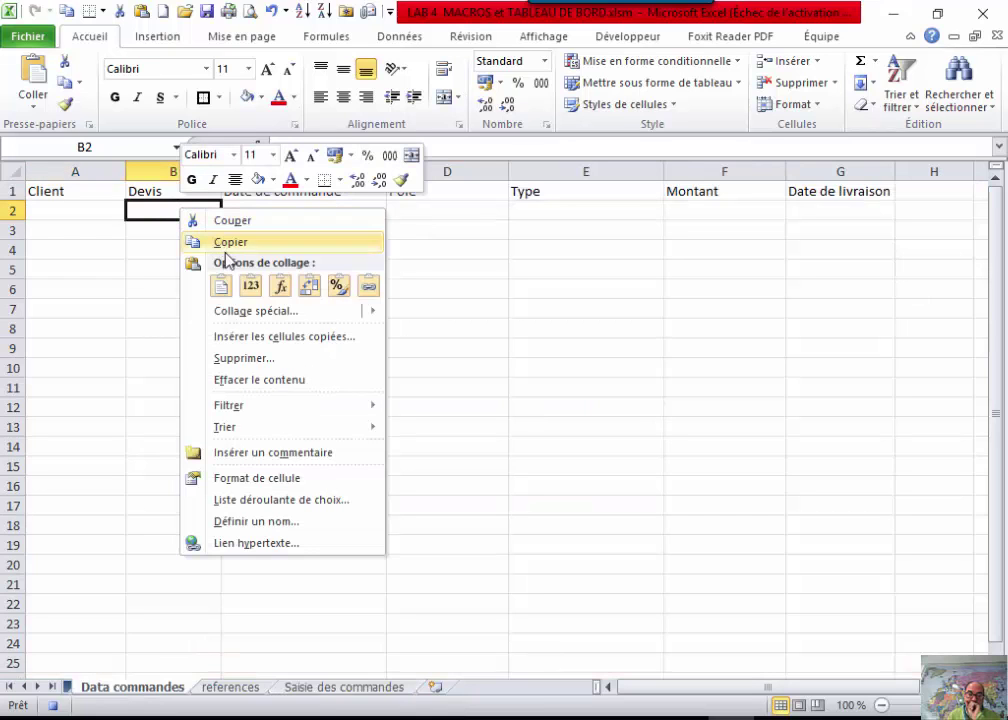
click(250, 289)
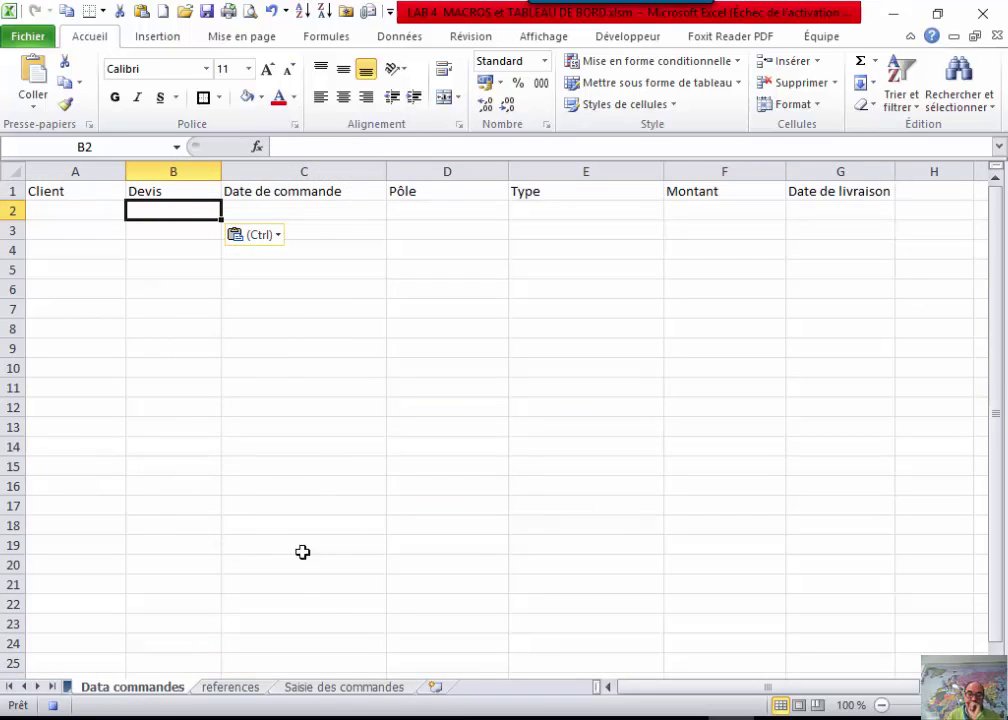
click(357, 690)
- Paste the Date de commande (D11) and Pôle (D13) fields as values into C2 and D2
click(352, 393)
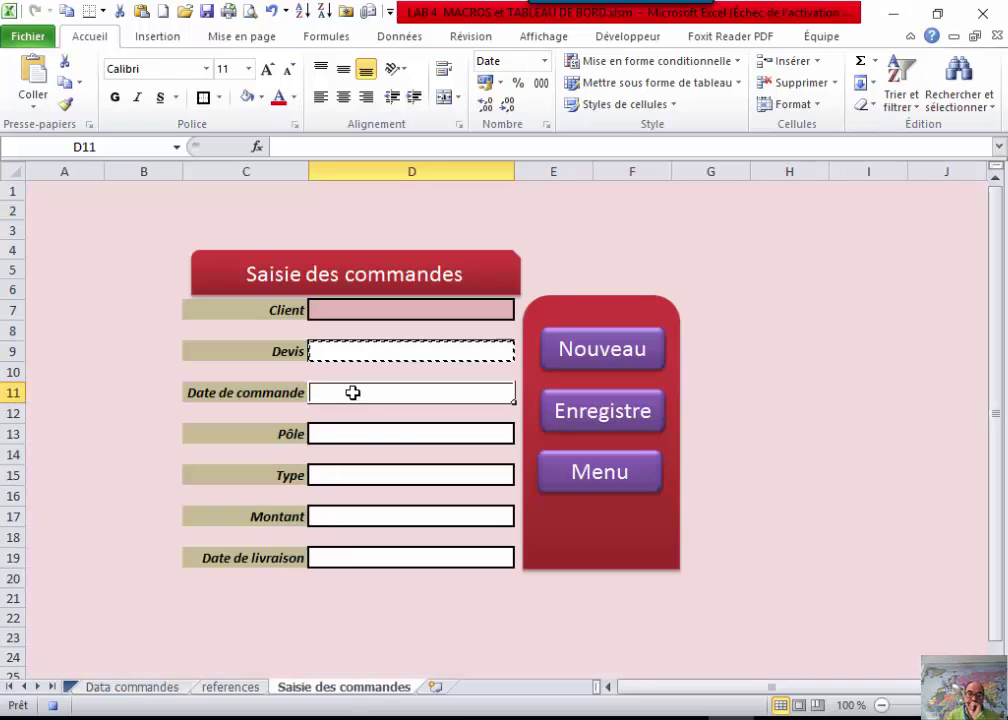
right_click(352, 393)
click(367, 77)
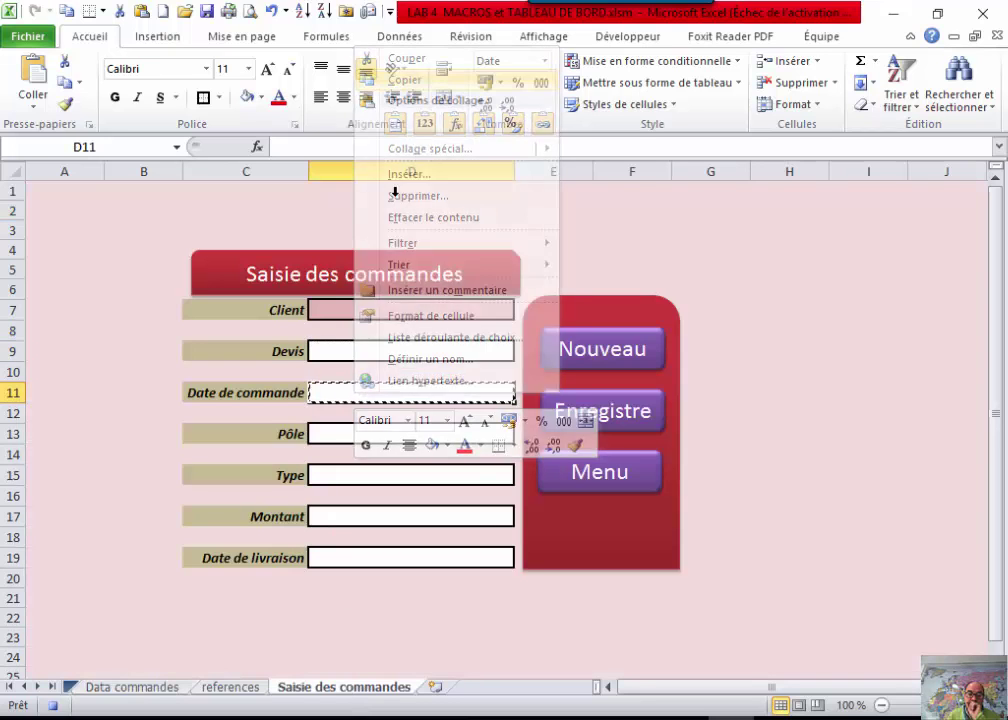
click(165, 690)
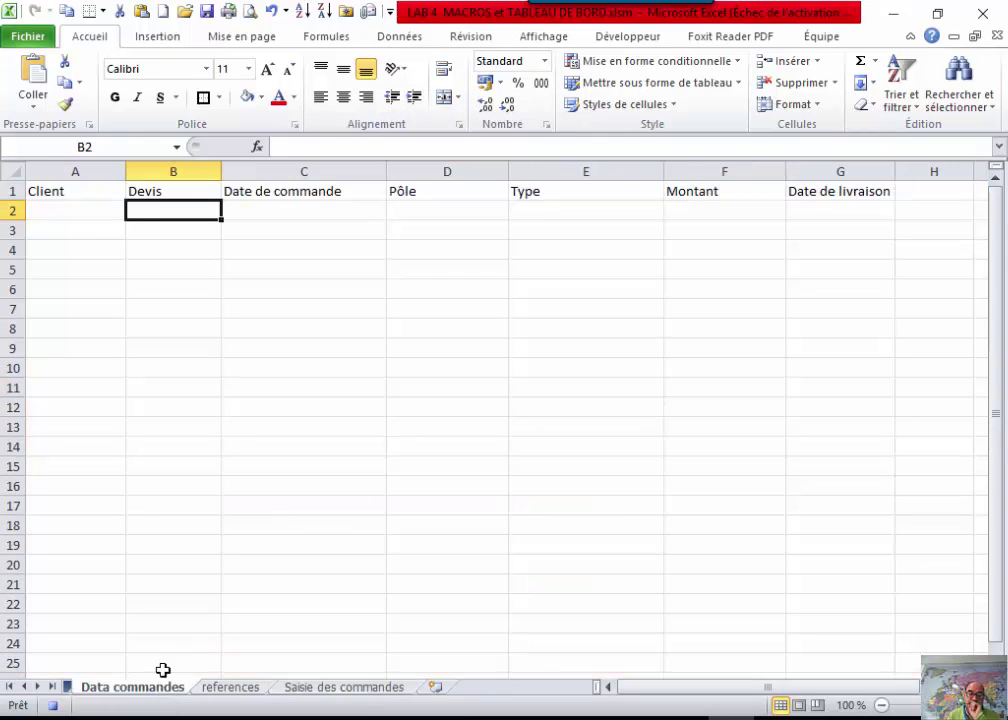
click(283, 211)
right_click(283, 211)
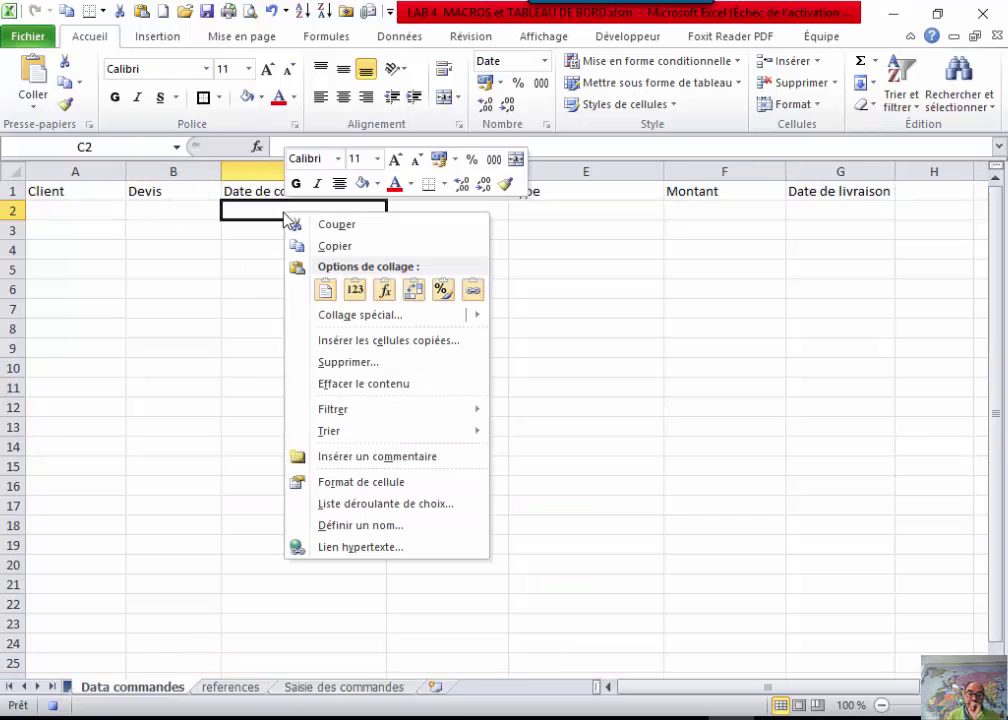
click(352, 290)
click(318, 689)
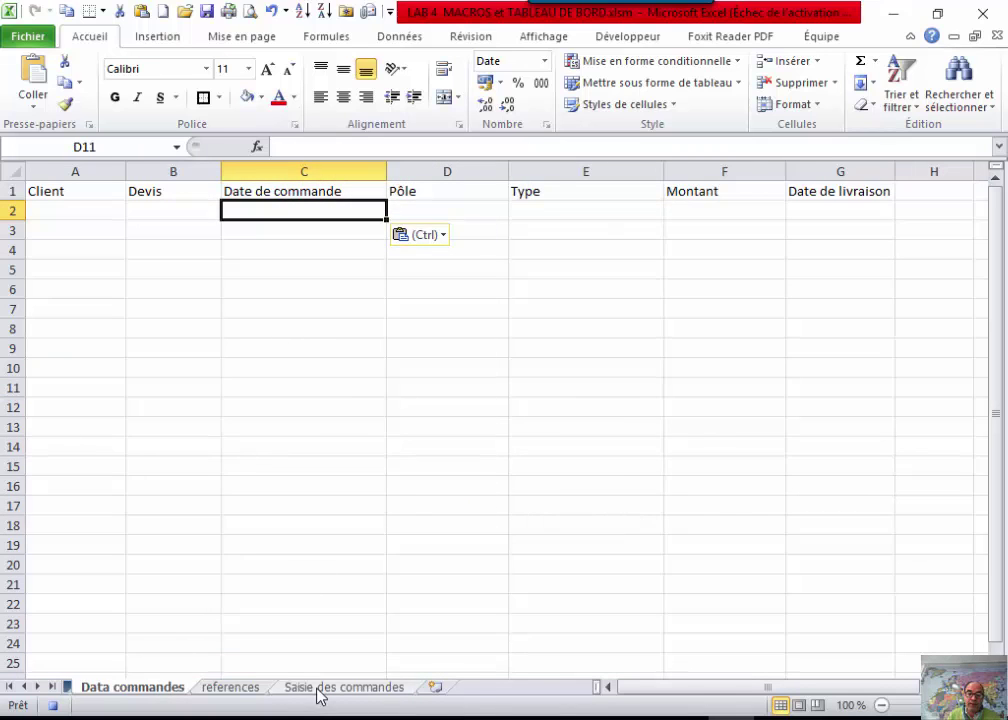
click(361, 432)
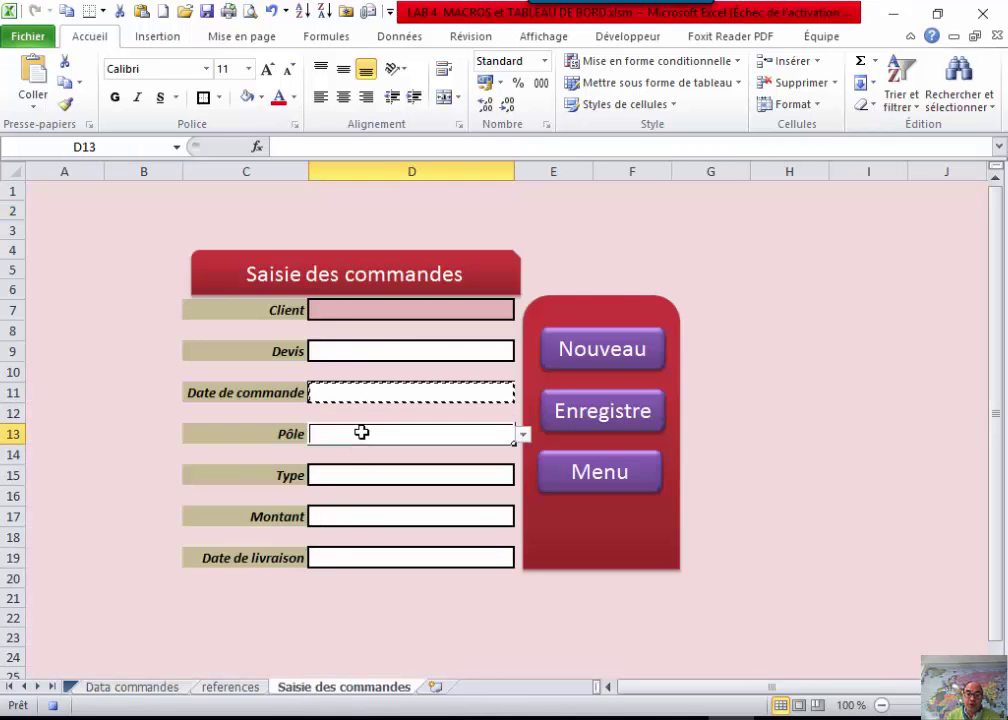
right_click(361, 432)
click(446, 122)
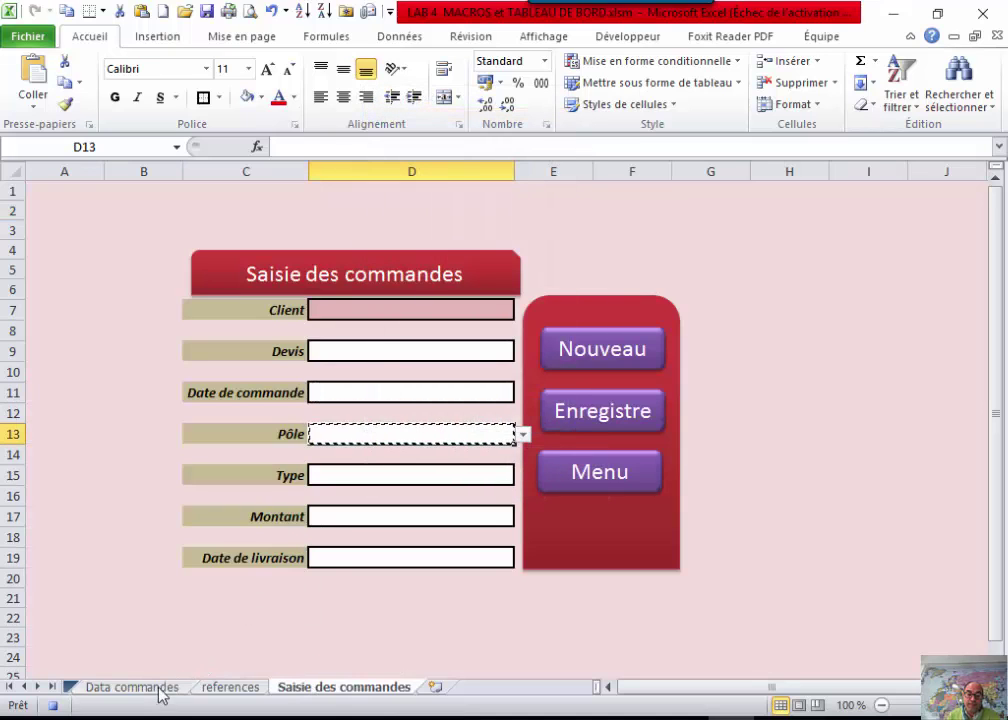
click(158, 690)
click(414, 214)
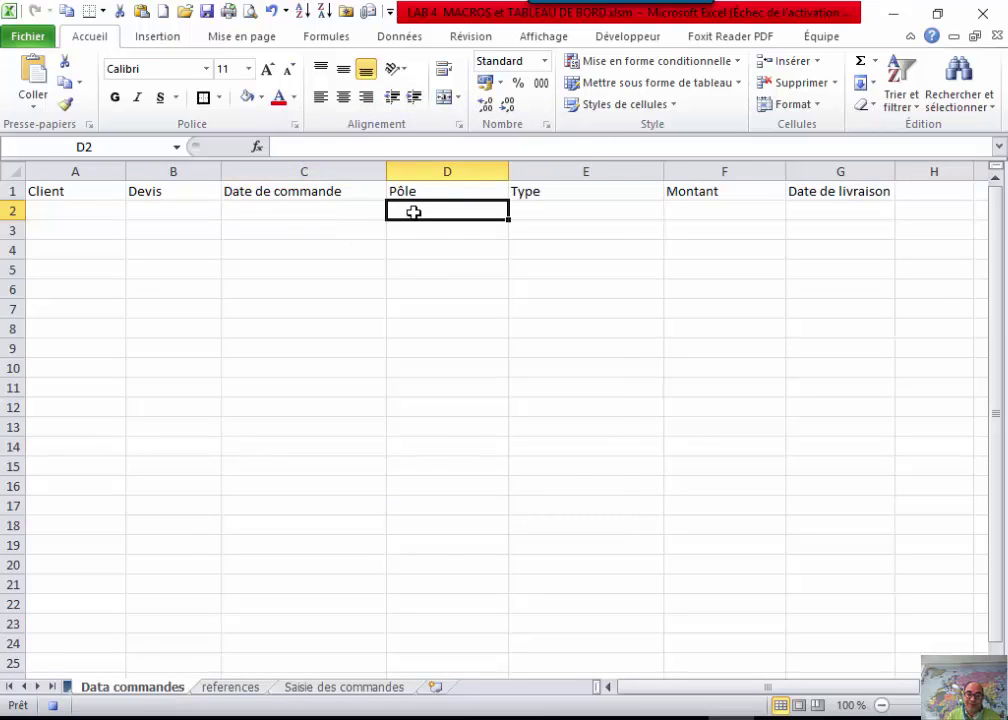
right_click(414, 213)
click(485, 291)
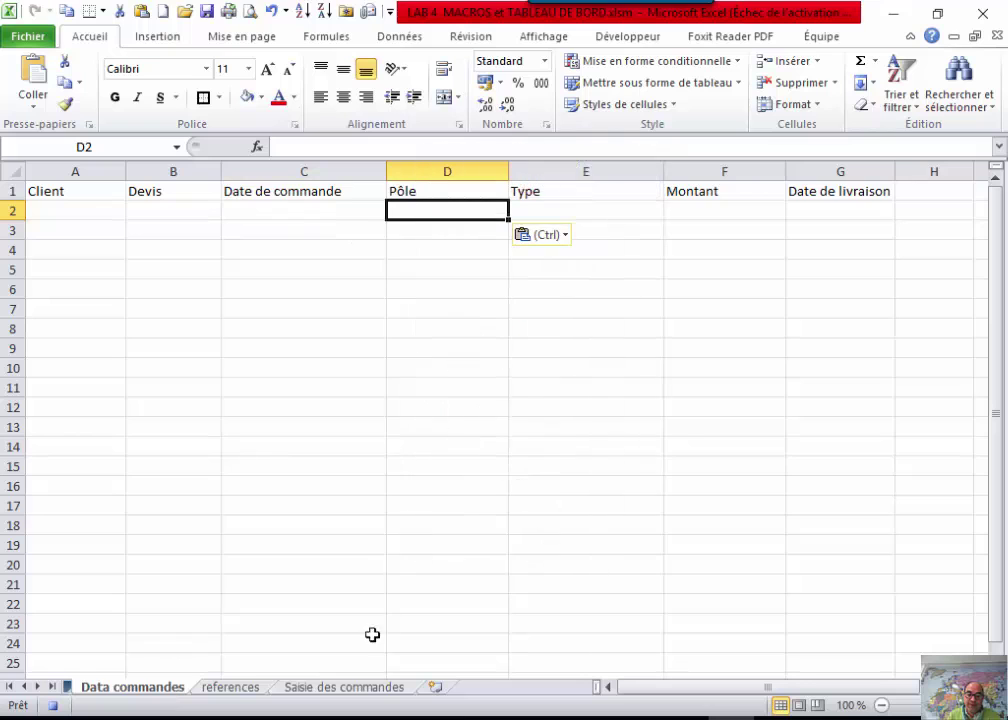
- Paste the Type (D15) and Montant (D17) fields as values into E2 and F2
click(344, 688)
click(374, 474)
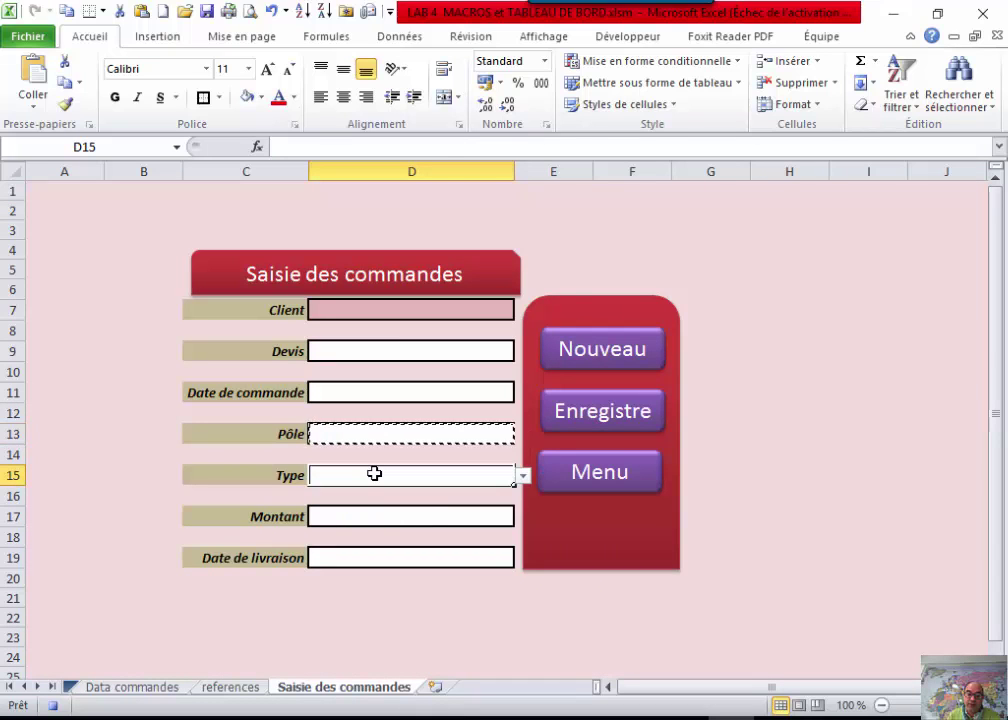
right_click(374, 474)
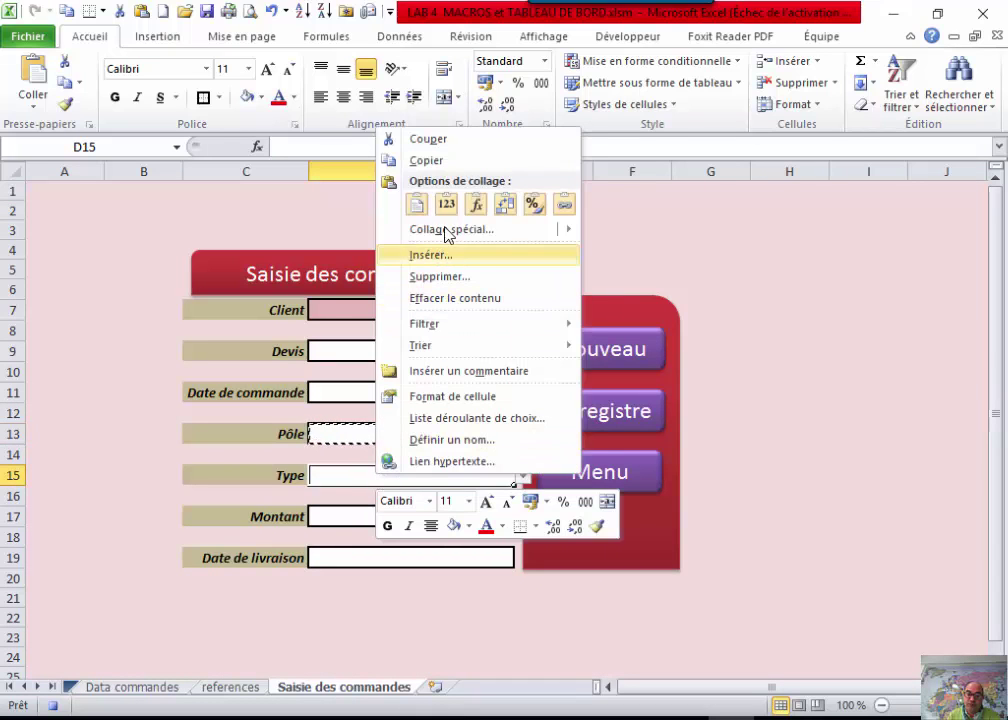
click(426, 160)
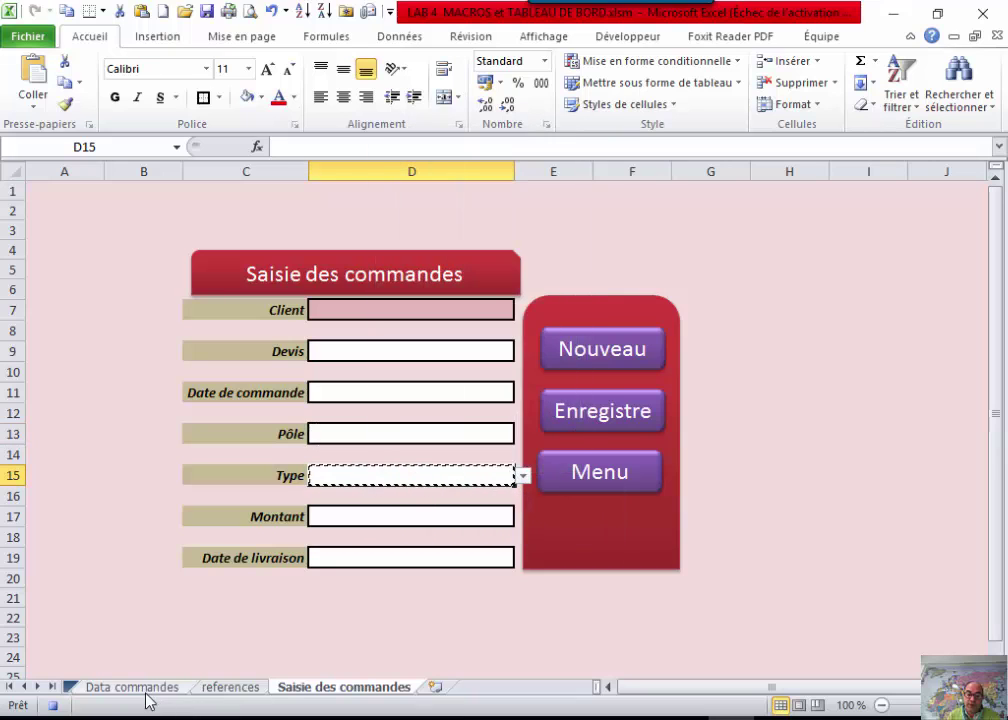
click(150, 689)
click(562, 205)
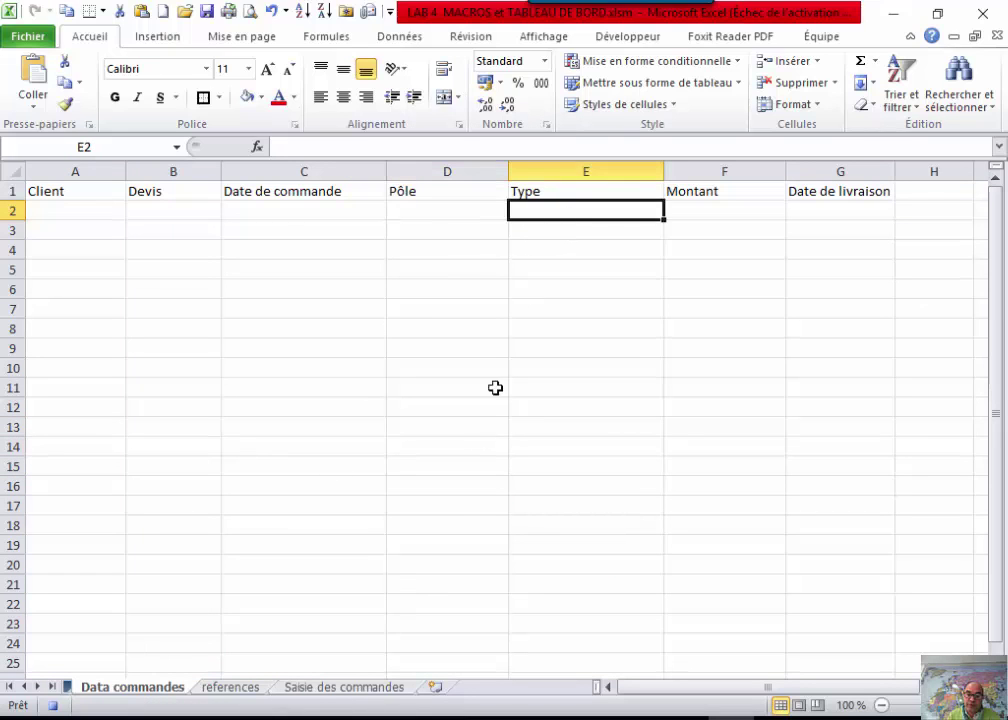
right_click(562, 211)
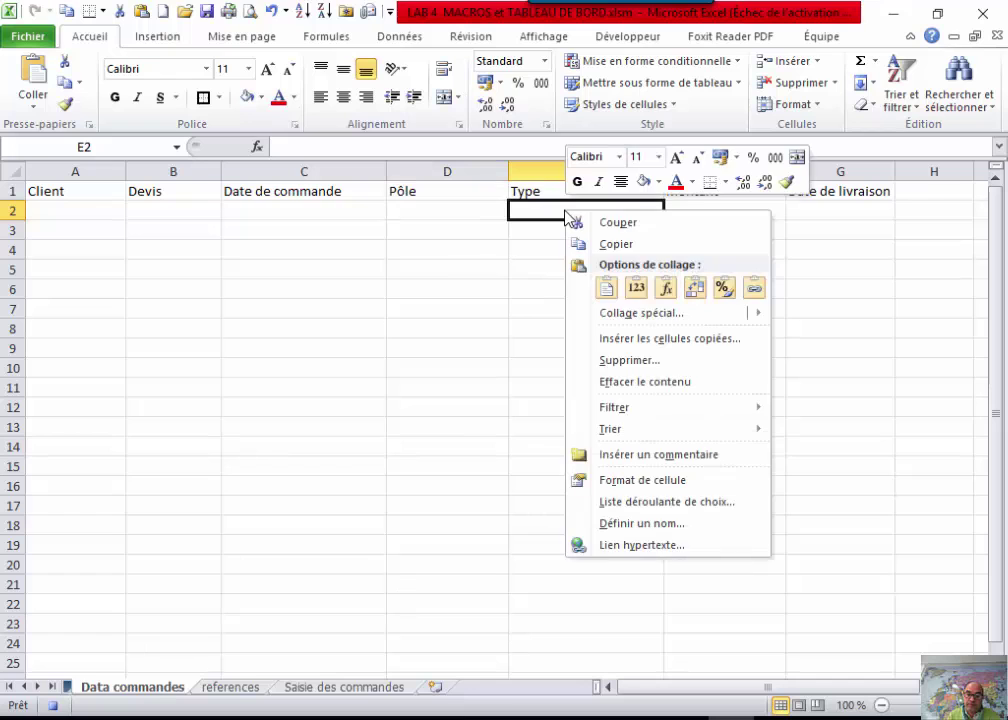
click(639, 288)
click(315, 687)
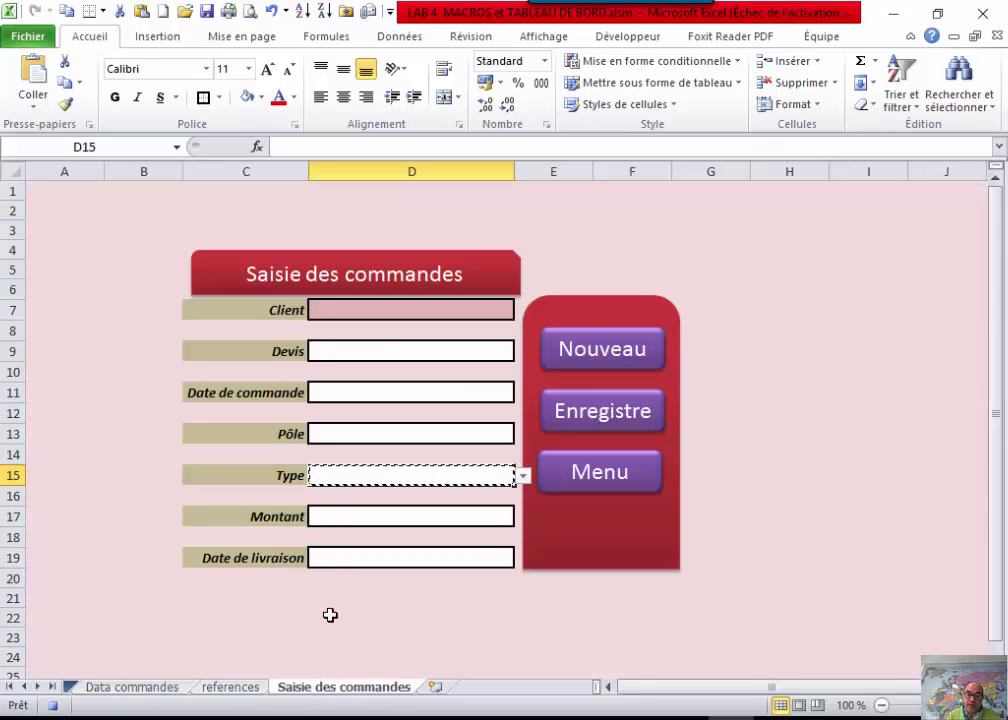
click(339, 521)
right_click(344, 516)
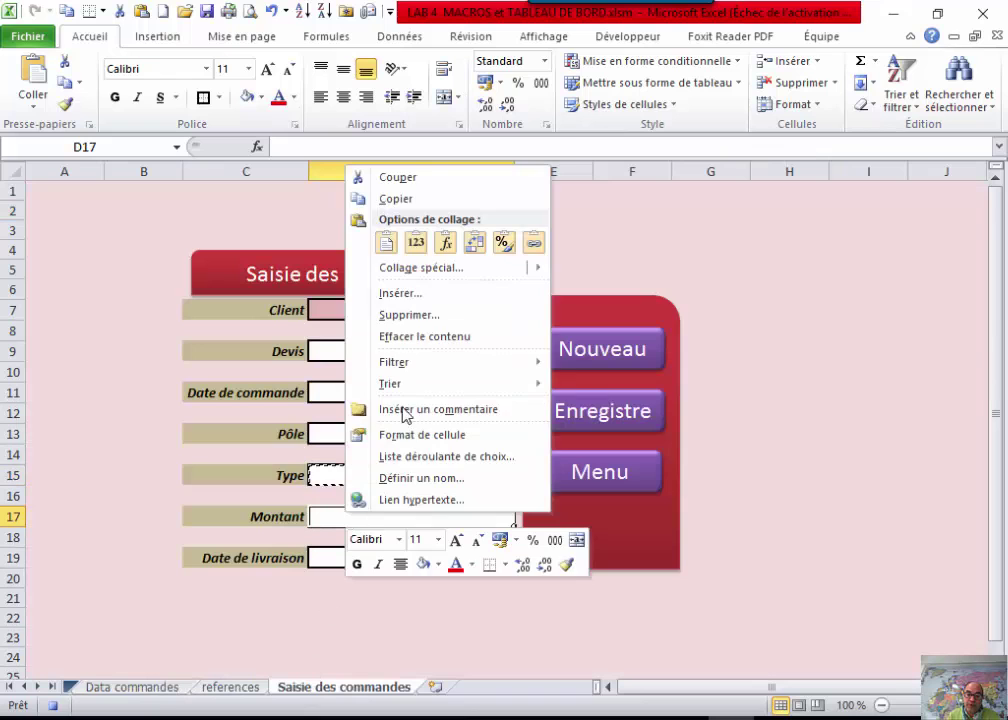
click(410, 200)
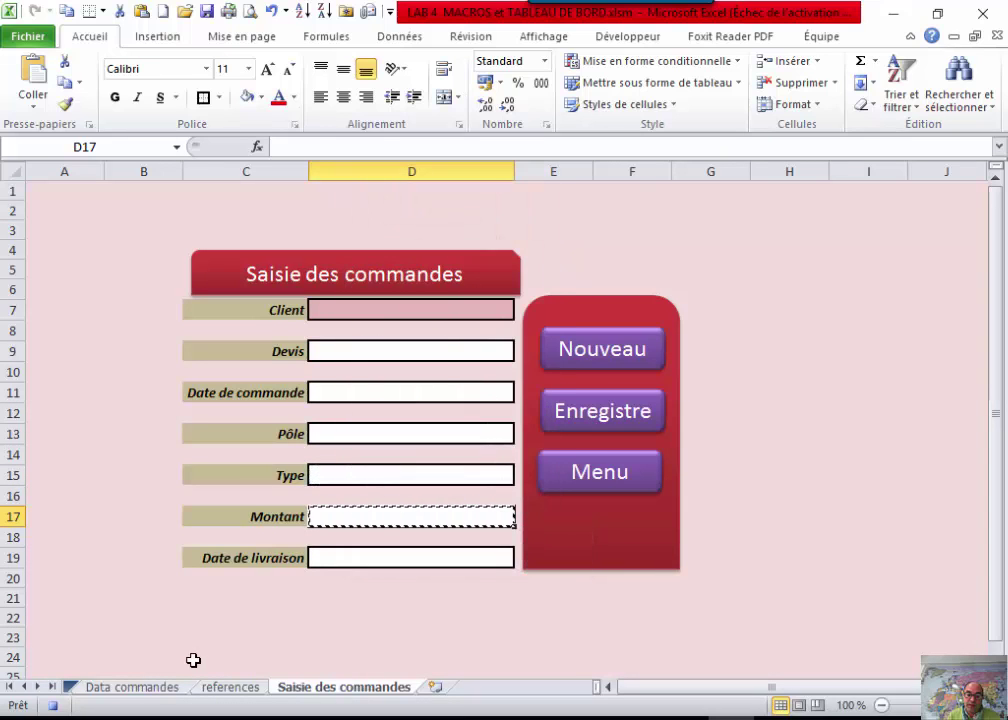
click(152, 690)
click(684, 213)
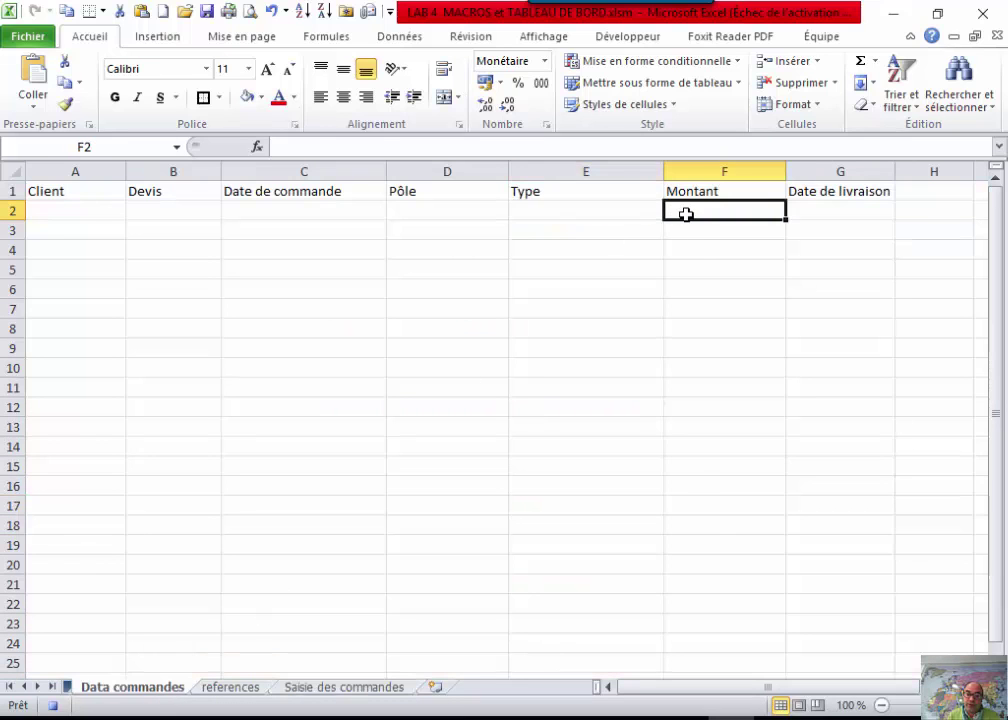
right_click(688, 220)
click(757, 292)
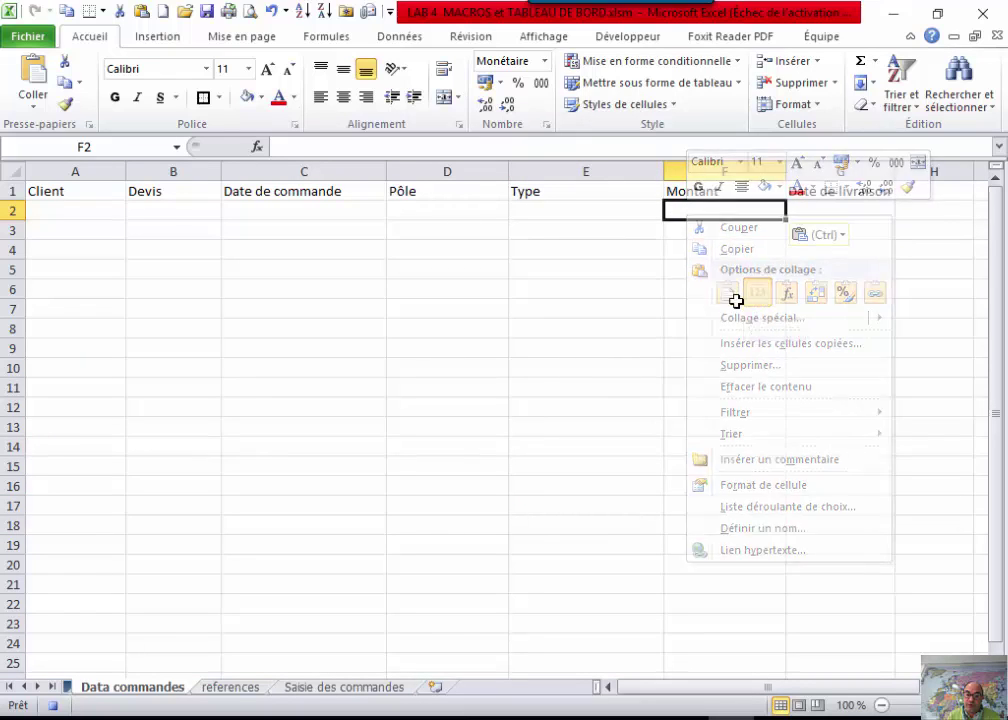
- Paste Date de livraison (D19) as a value into G2 and autofit columns A to G
click(320, 688)
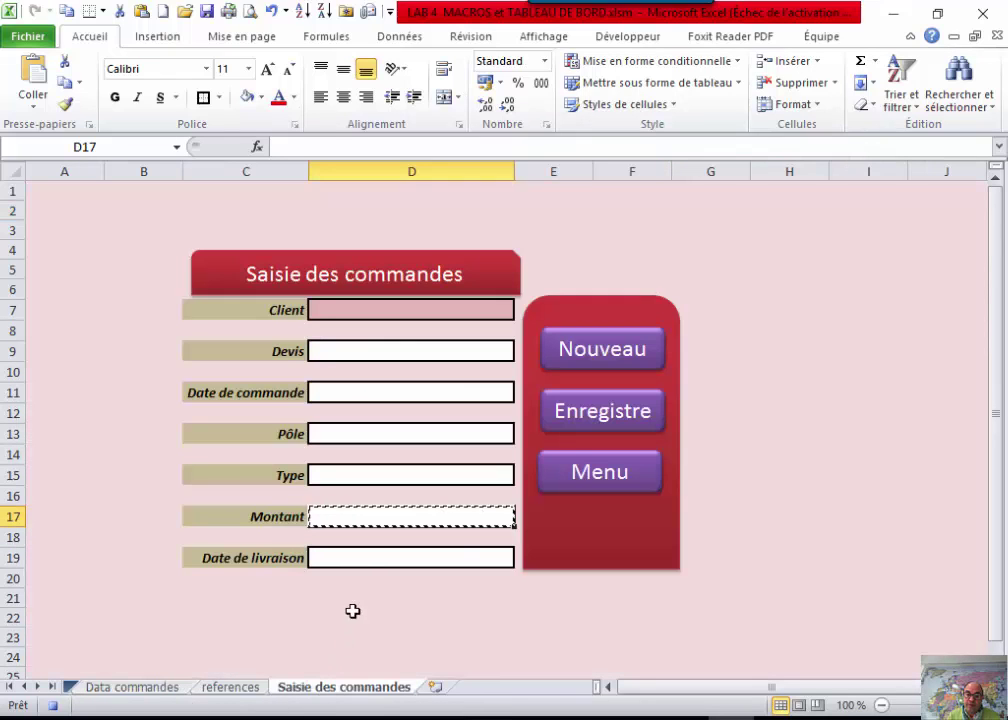
click(355, 558)
right_click(355, 558)
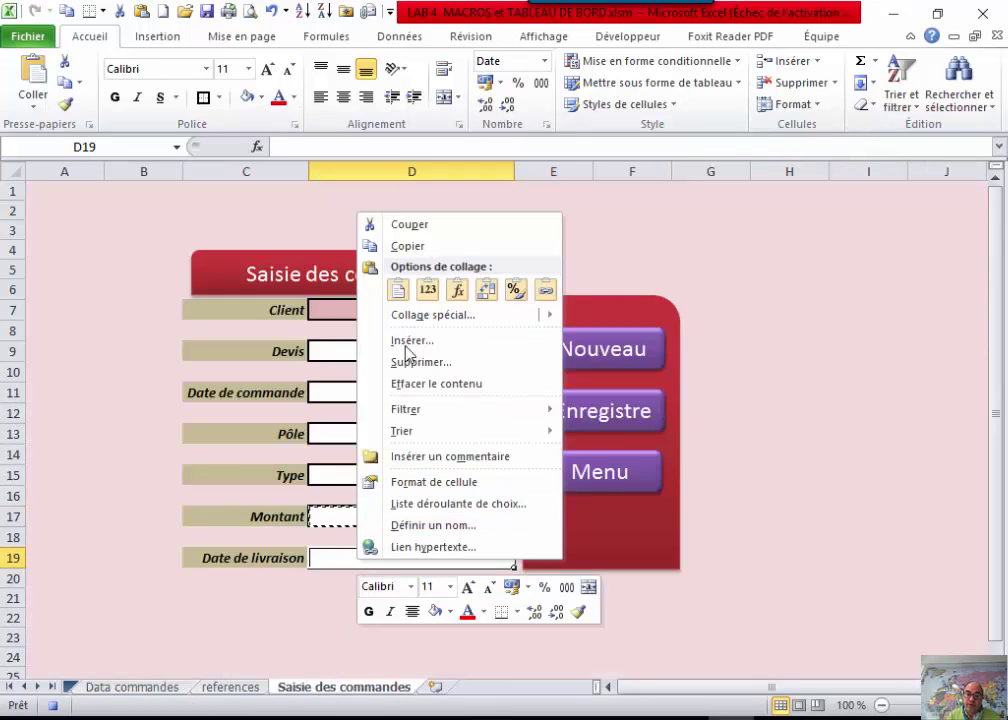
click(420, 248)
click(155, 688)
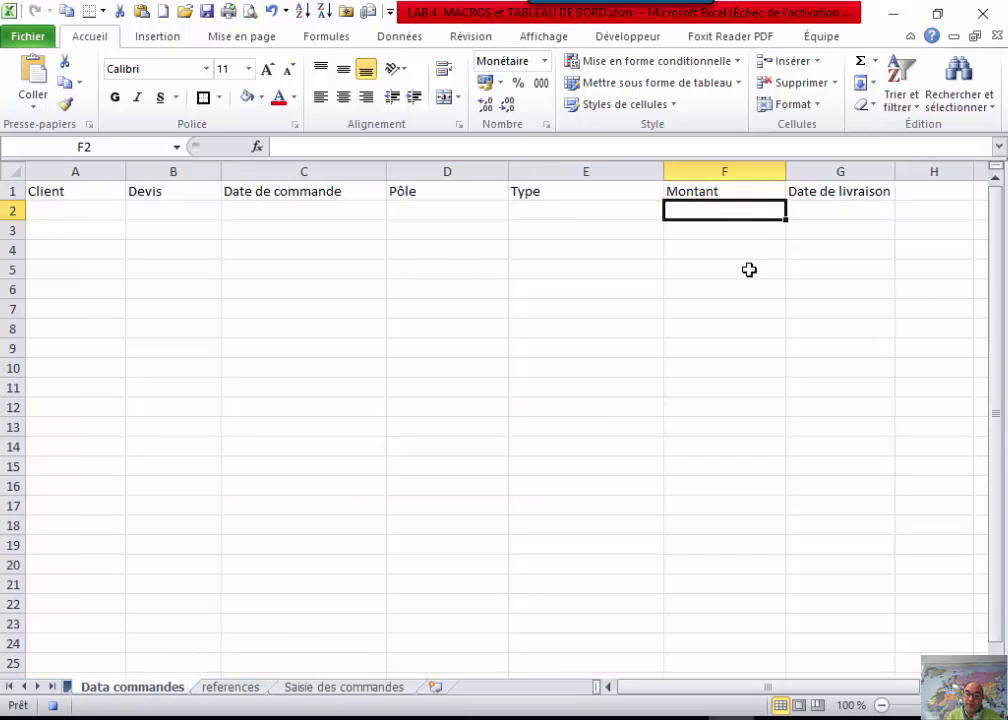
click(830, 209)
right_click(831, 211)
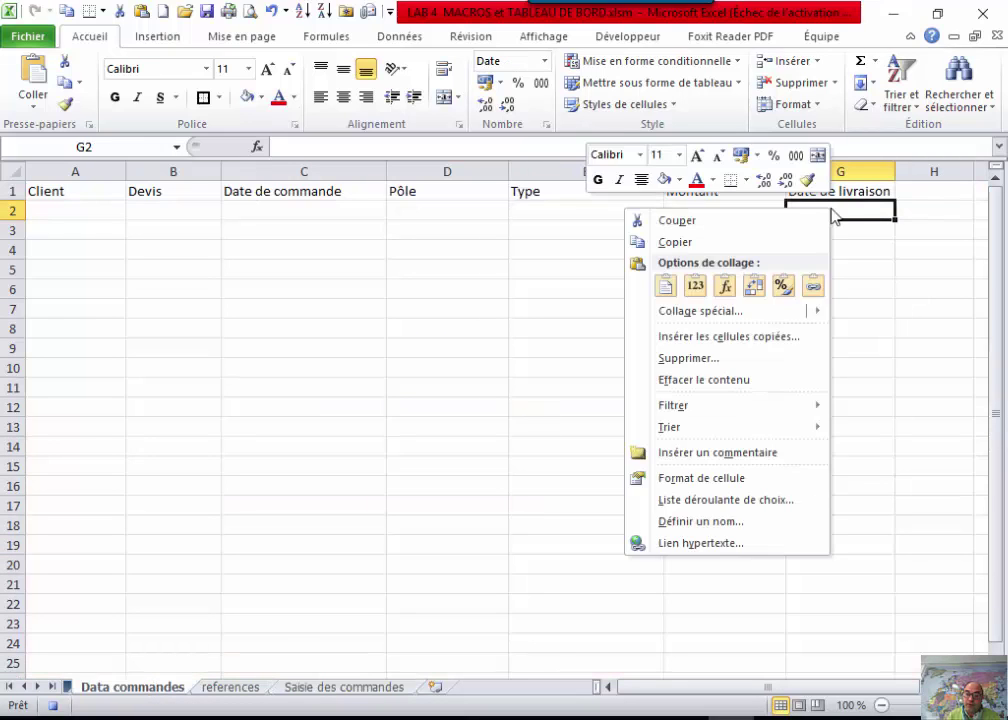
click(696, 286)
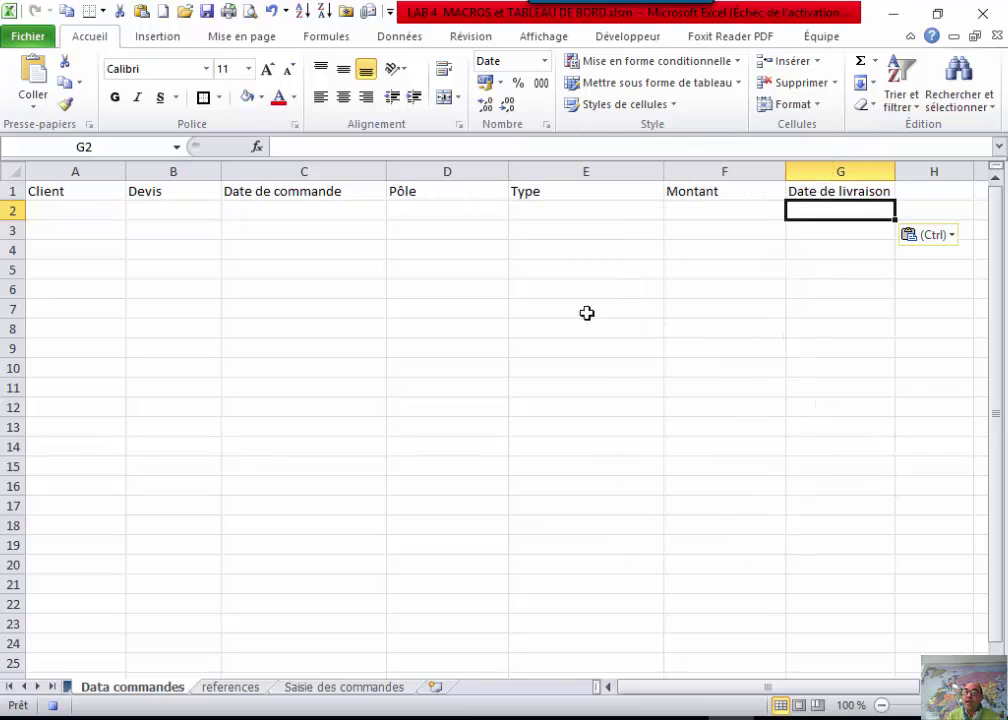
drag(101, 170, 826, 172)
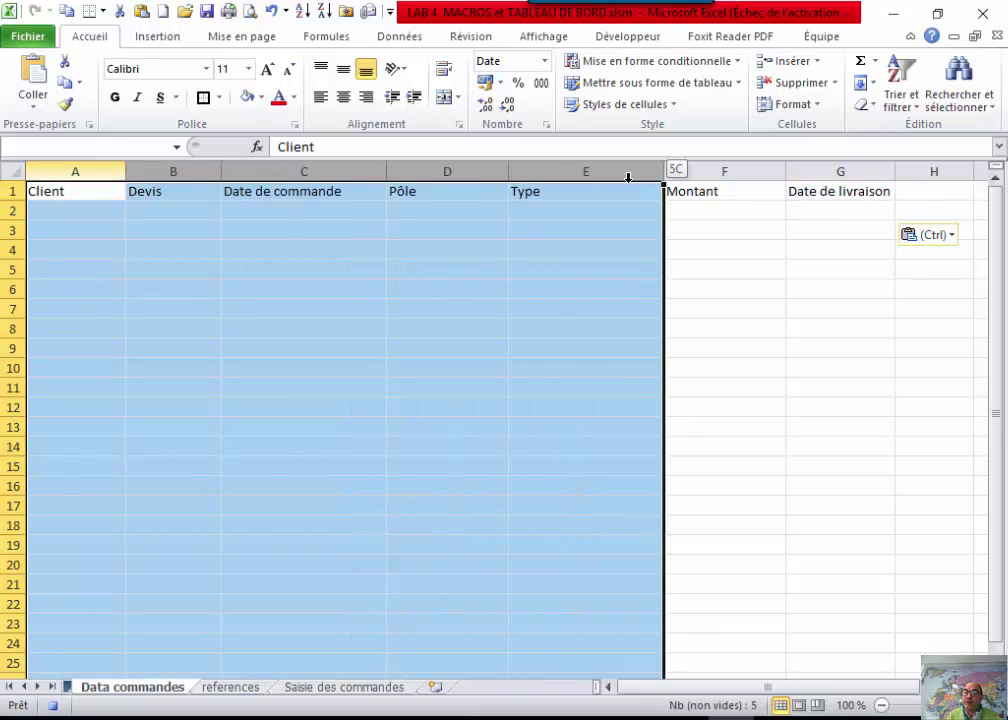
double_click(788, 171)
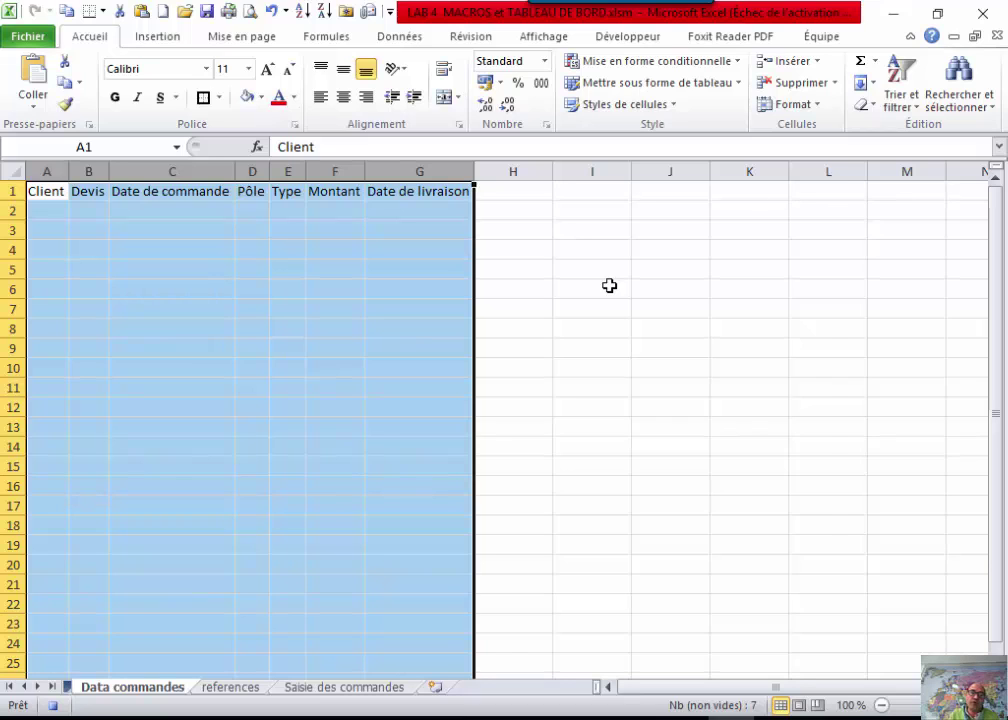
- Cancel the pending copy on the form and confirm EnregistrerCommande and ViderForm in the Macro list
click(337, 690)
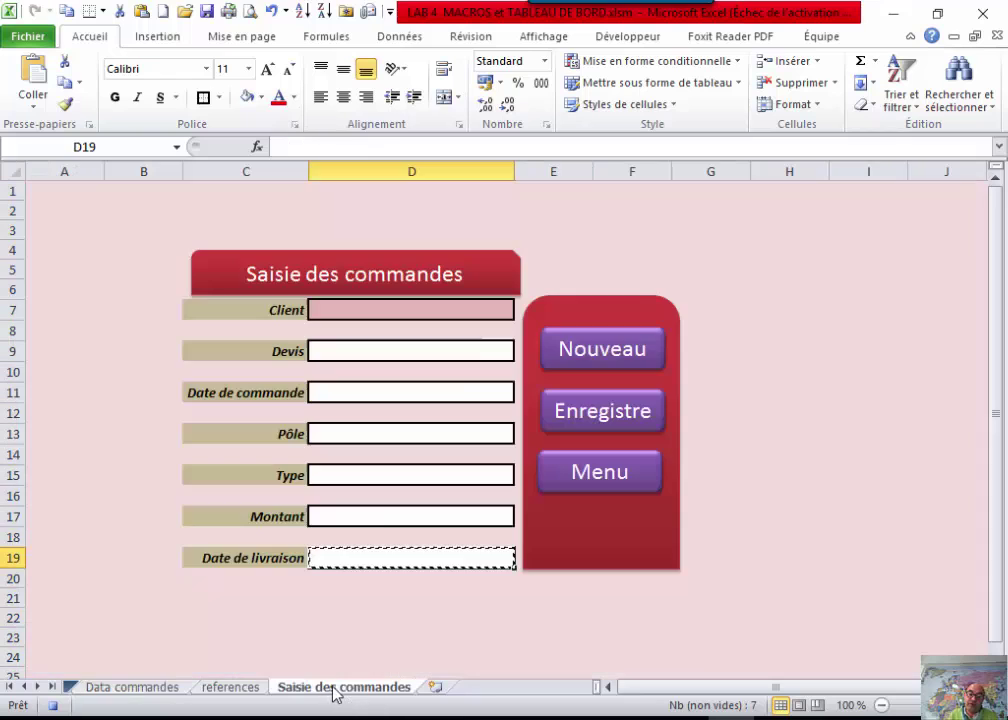
click(389, 306)
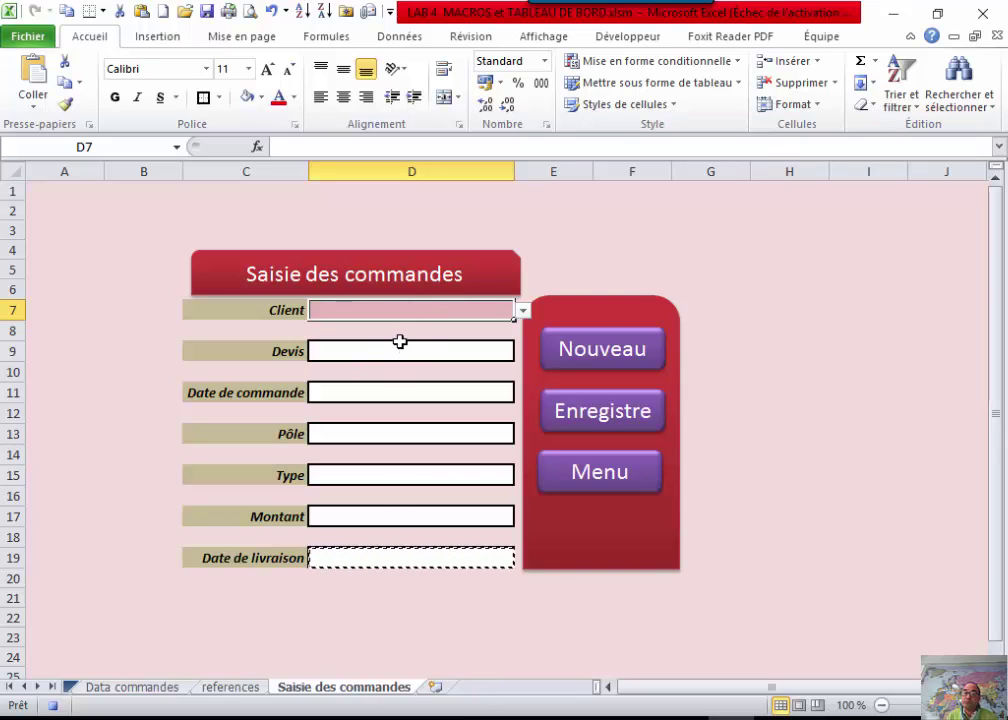
key(Escape)
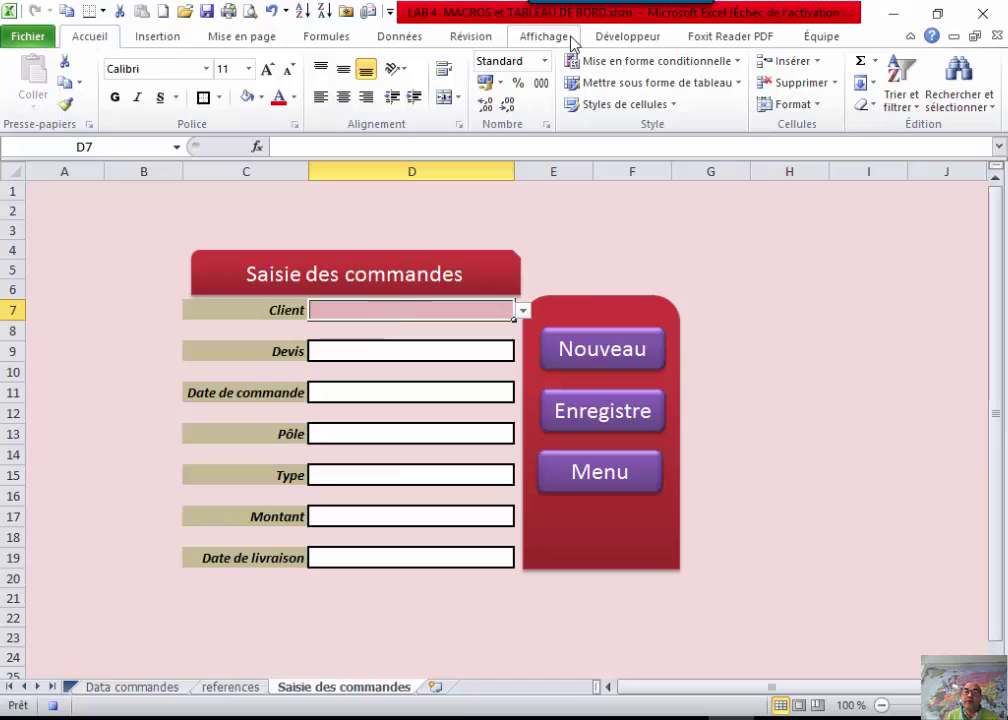
click(607, 38)
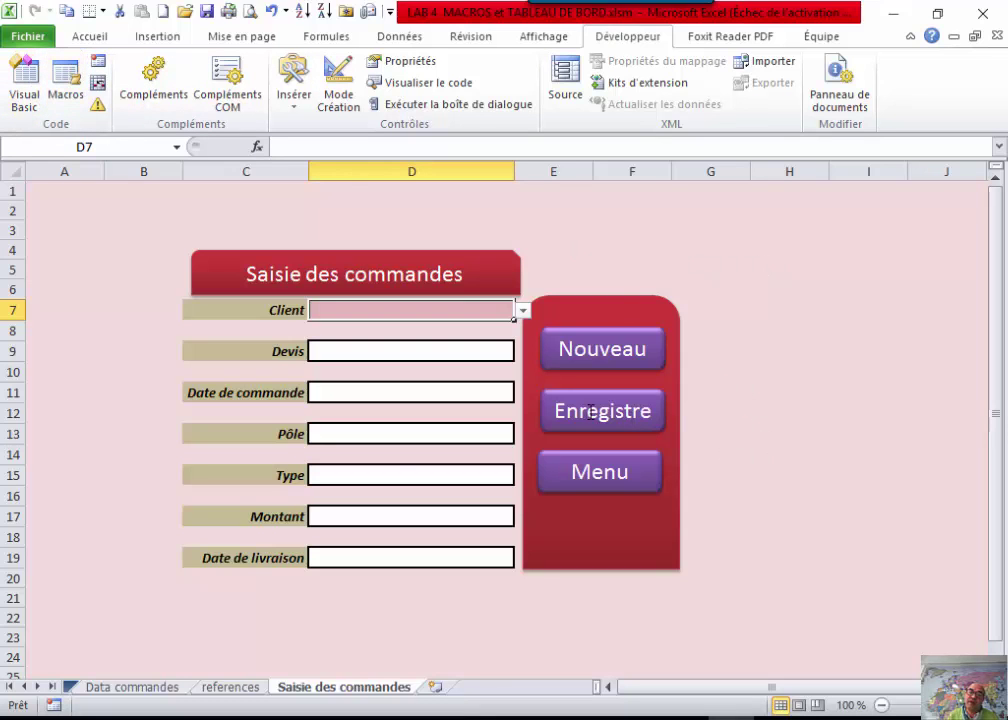
click(66, 84)
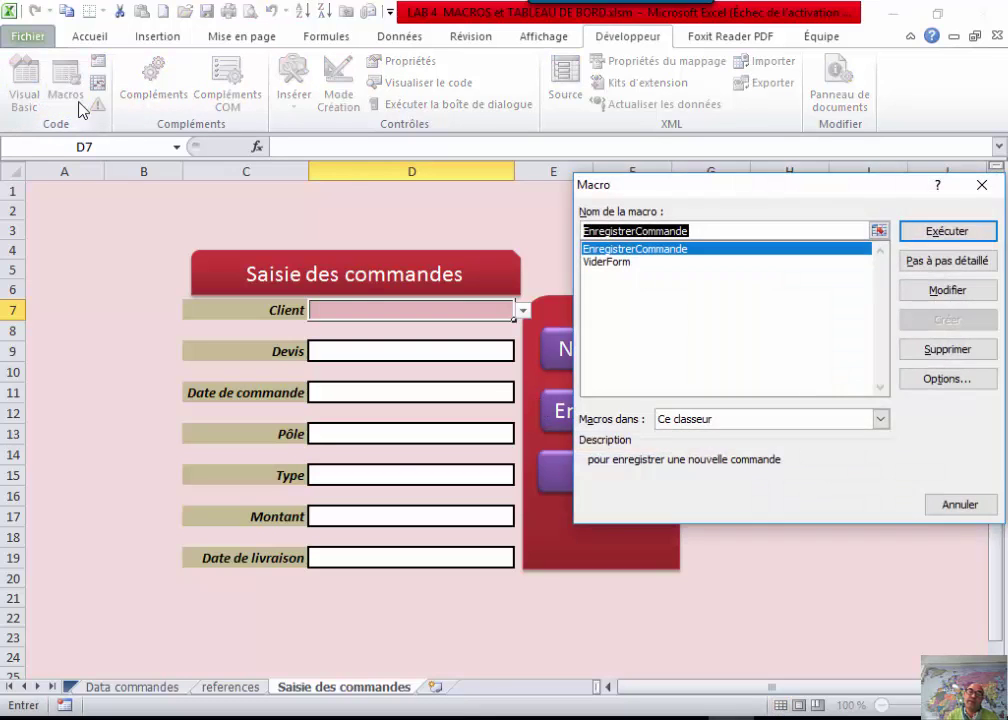
click(981, 185)
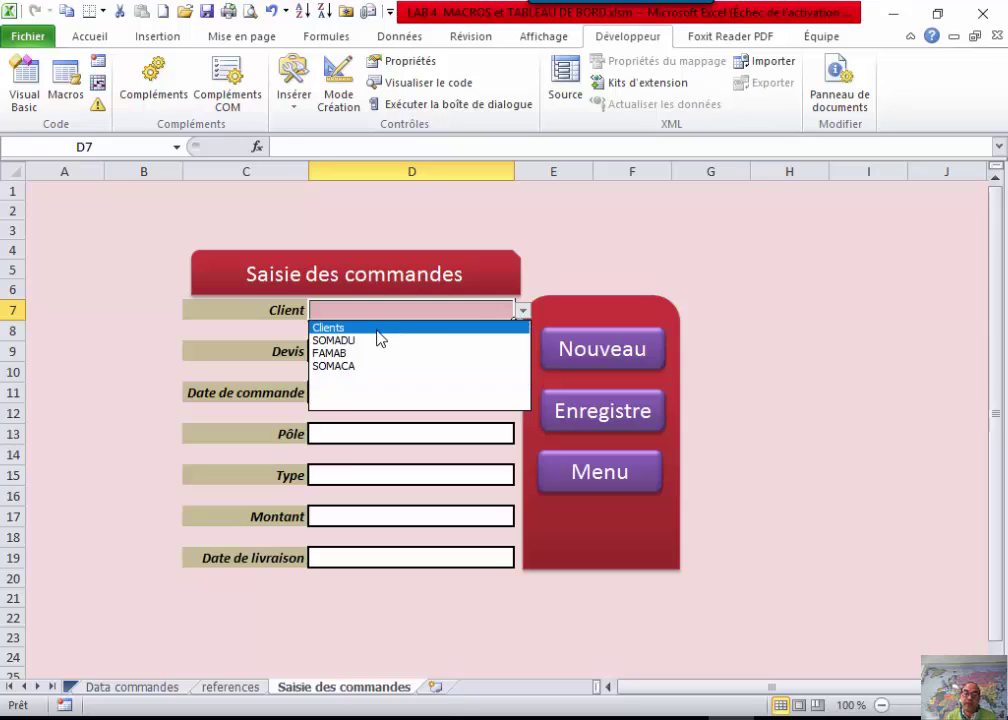
- Enter client SOMADU, quote 1111 and order date 12/12/2017 on the form
click(380, 327)
click(522, 310)
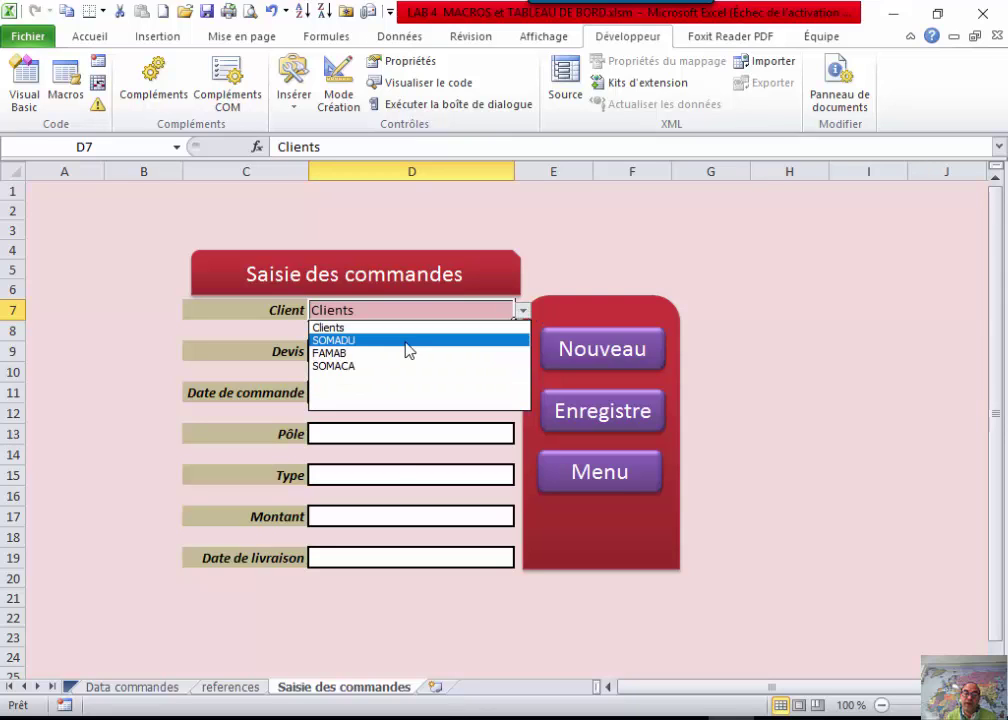
click(405, 340)
click(400, 353)
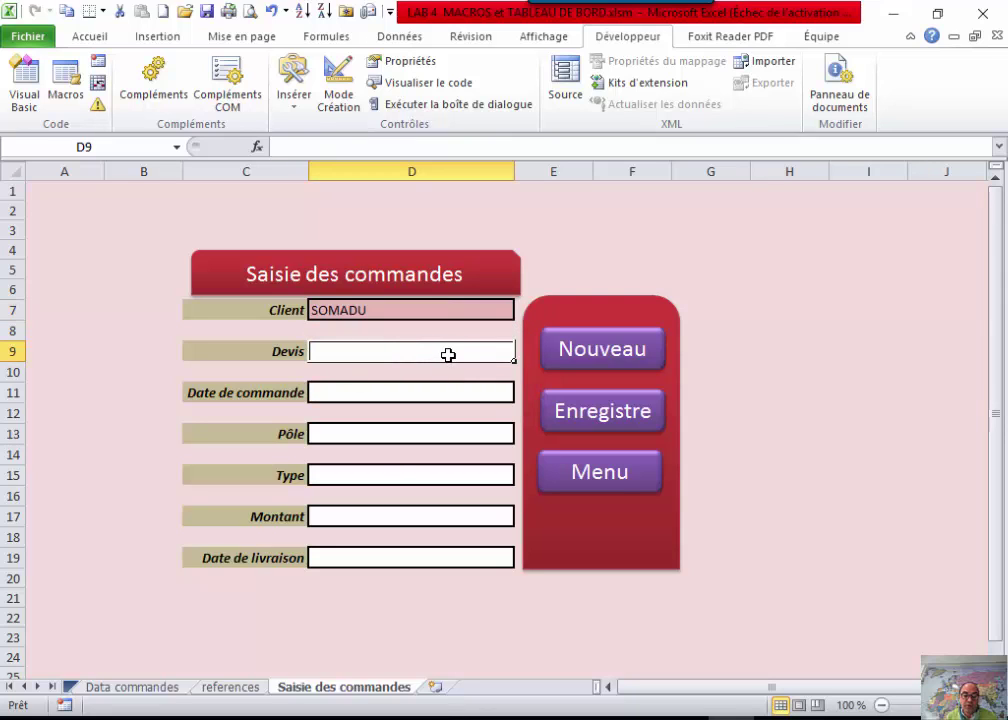
text(1111)
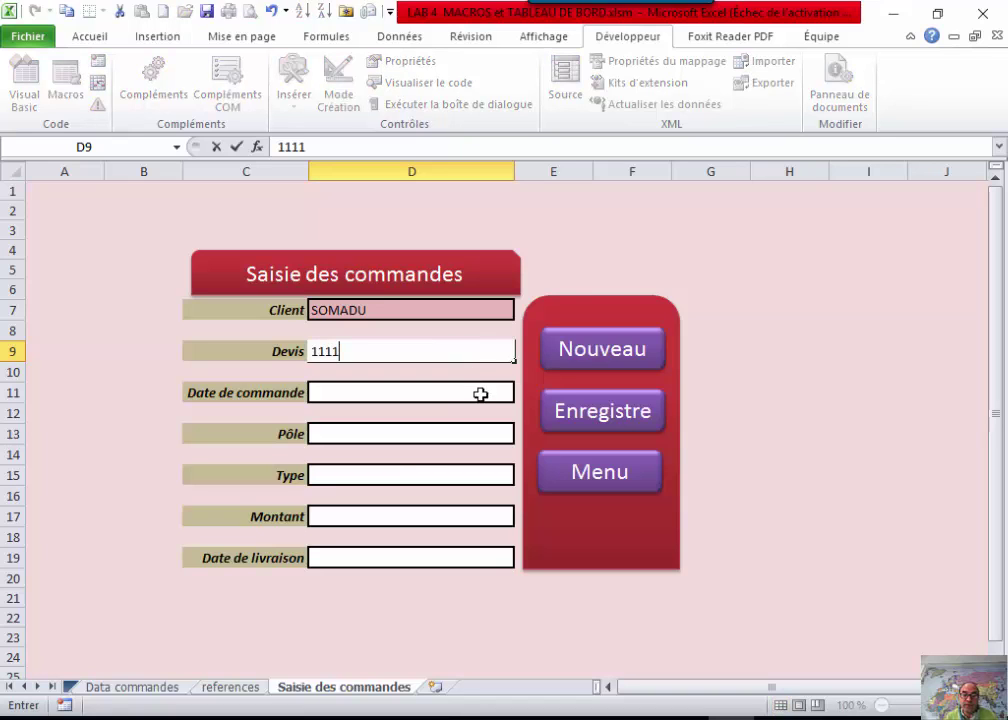
click(480, 394)
text(12/)
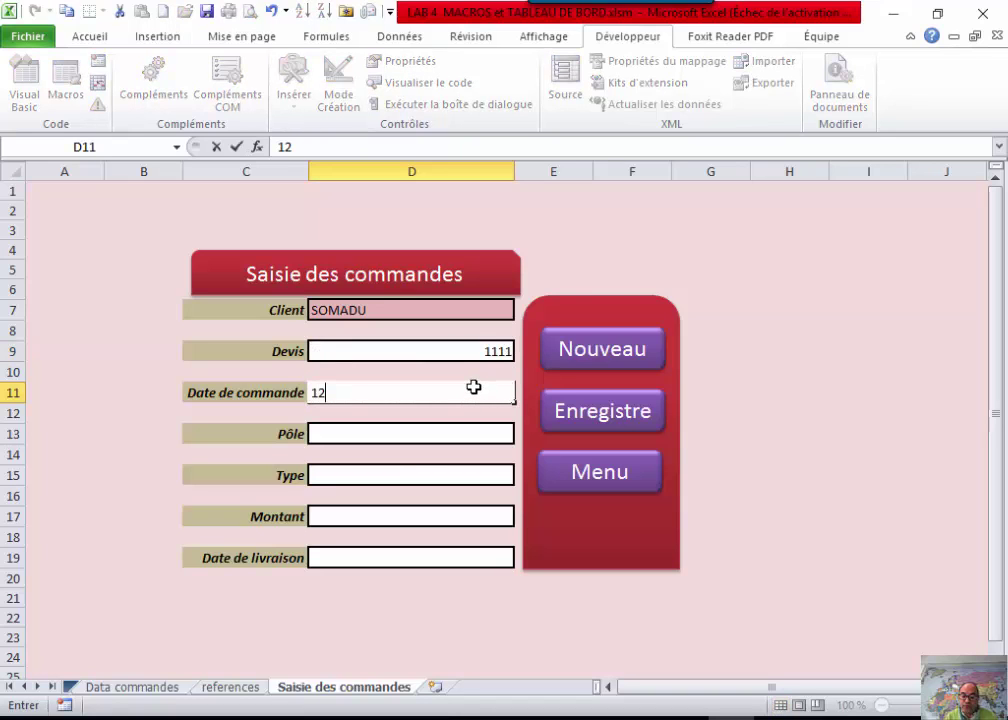
text(12/1)
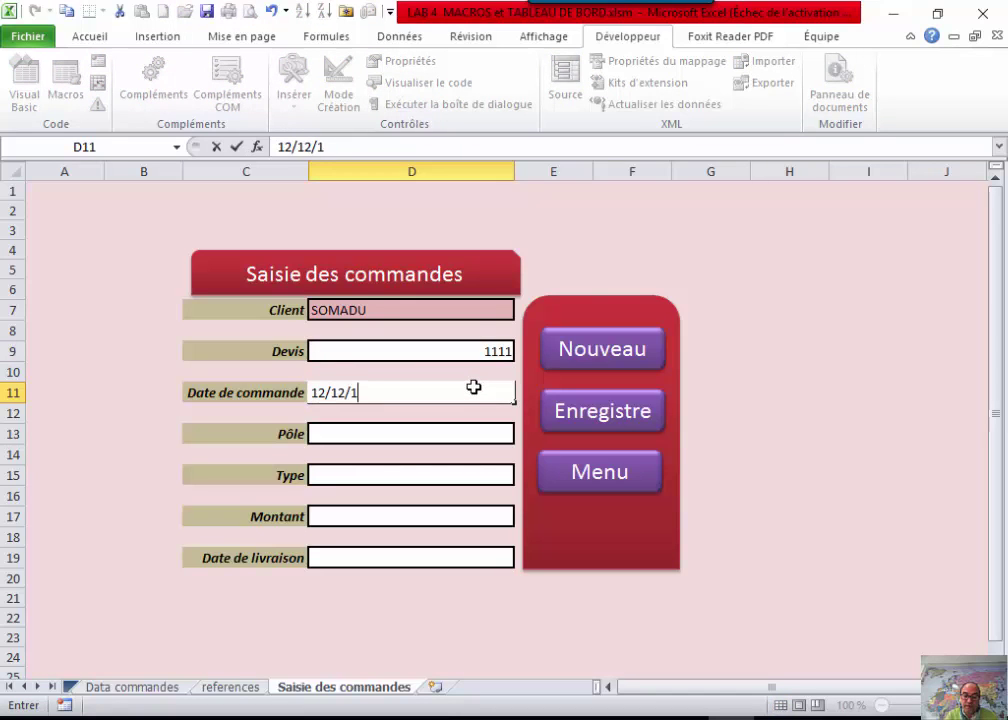
click(400, 433)
- Choose pôle ART and type DI, and enter amount 12000
click(522, 435)
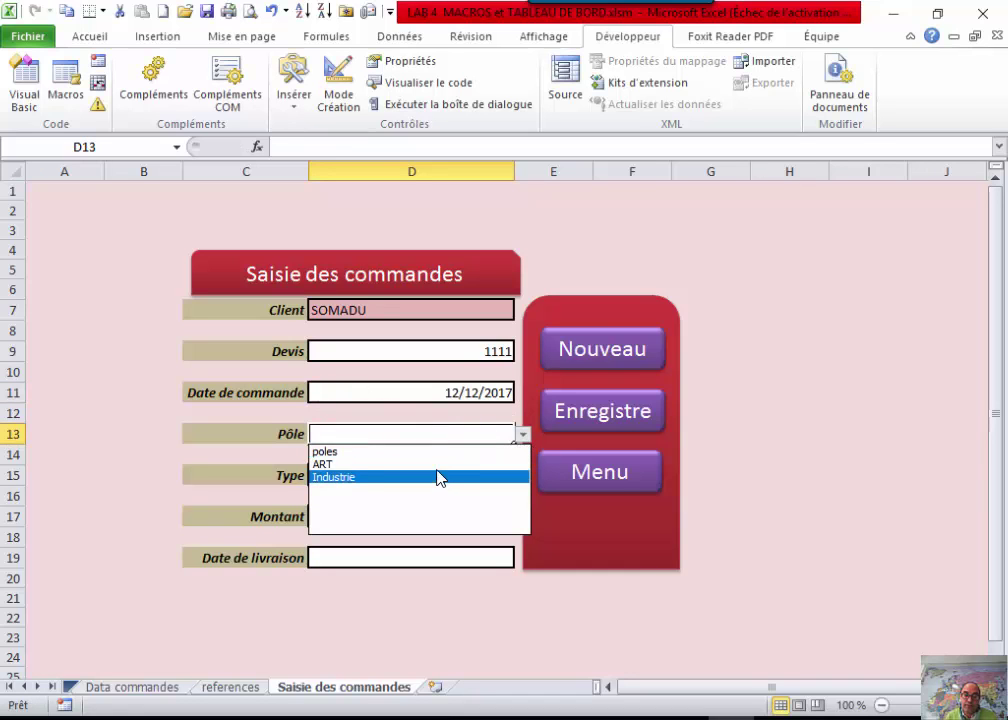
click(440, 464)
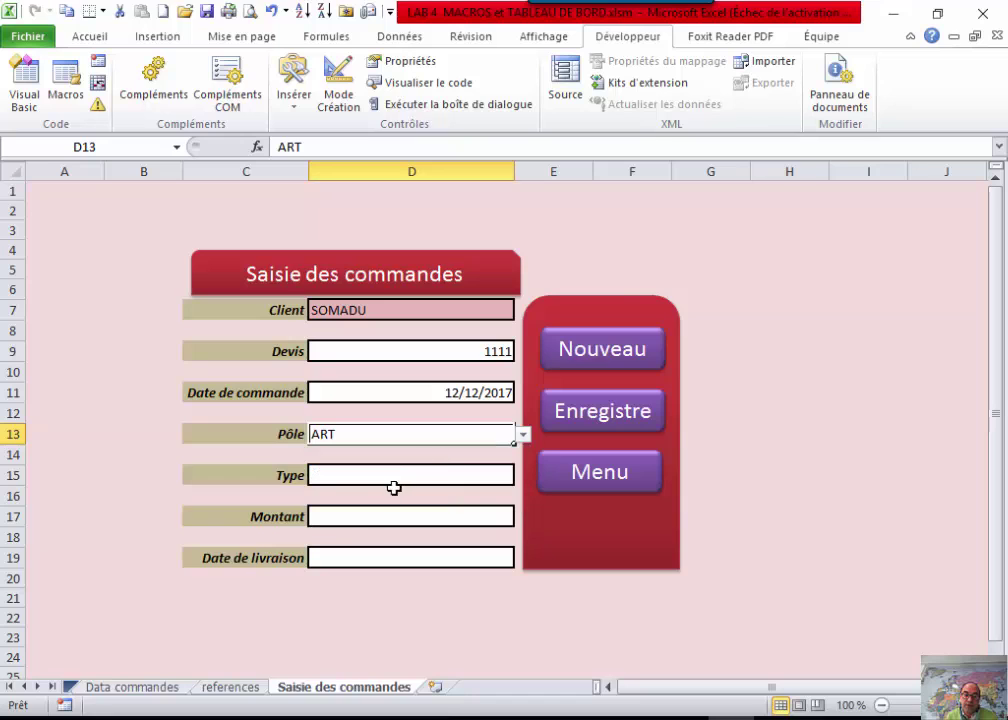
click(401, 469)
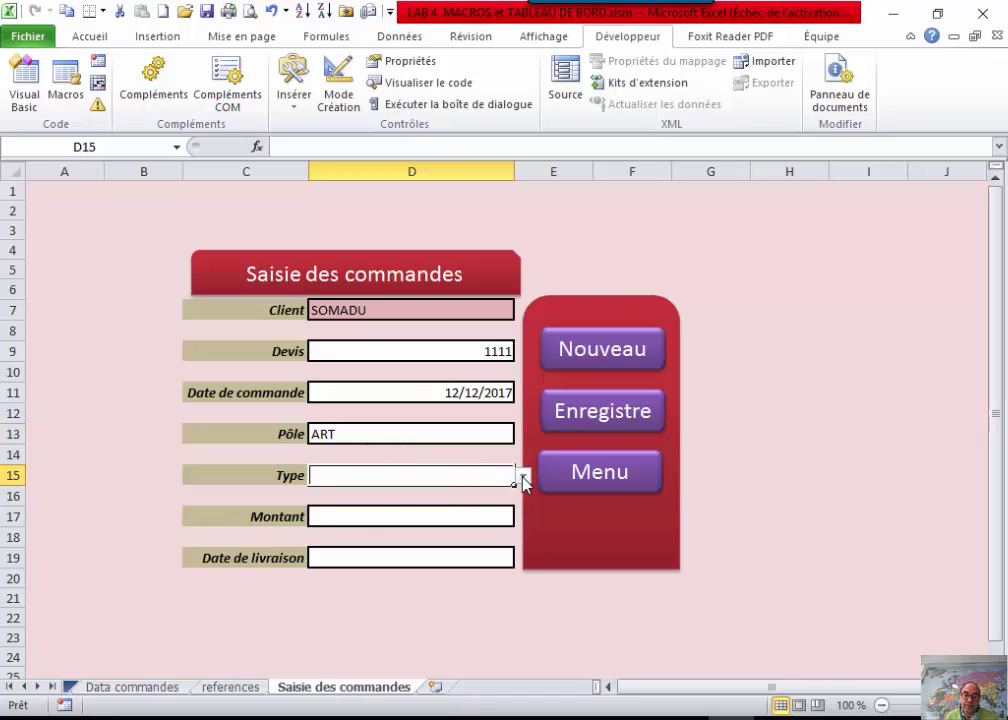
click(523, 477)
click(421, 518)
click(391, 519)
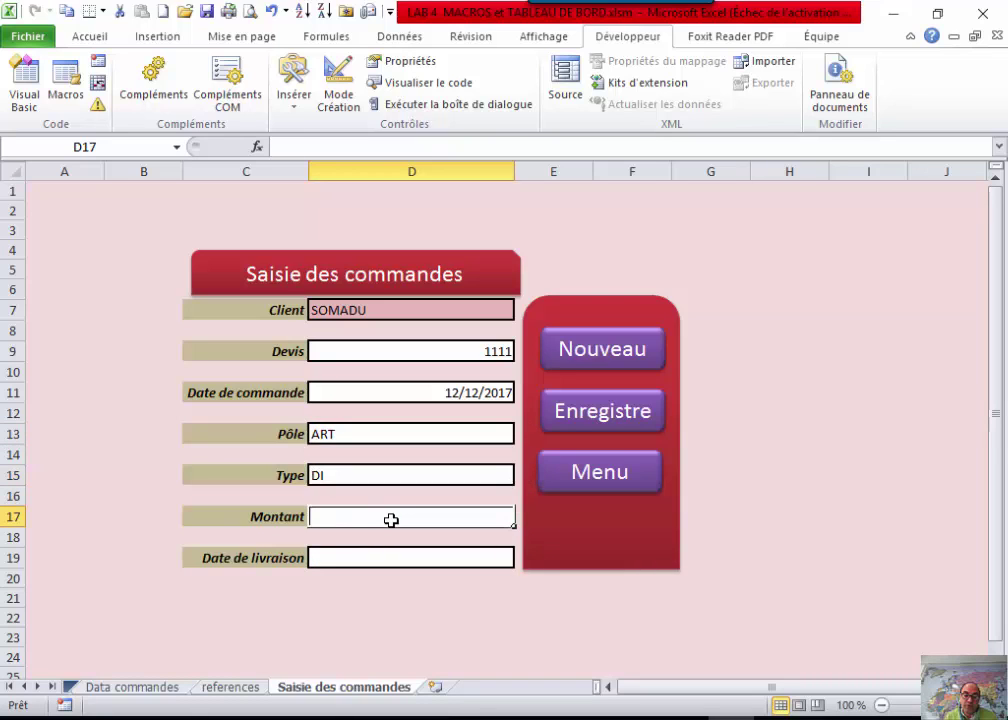
text(12)
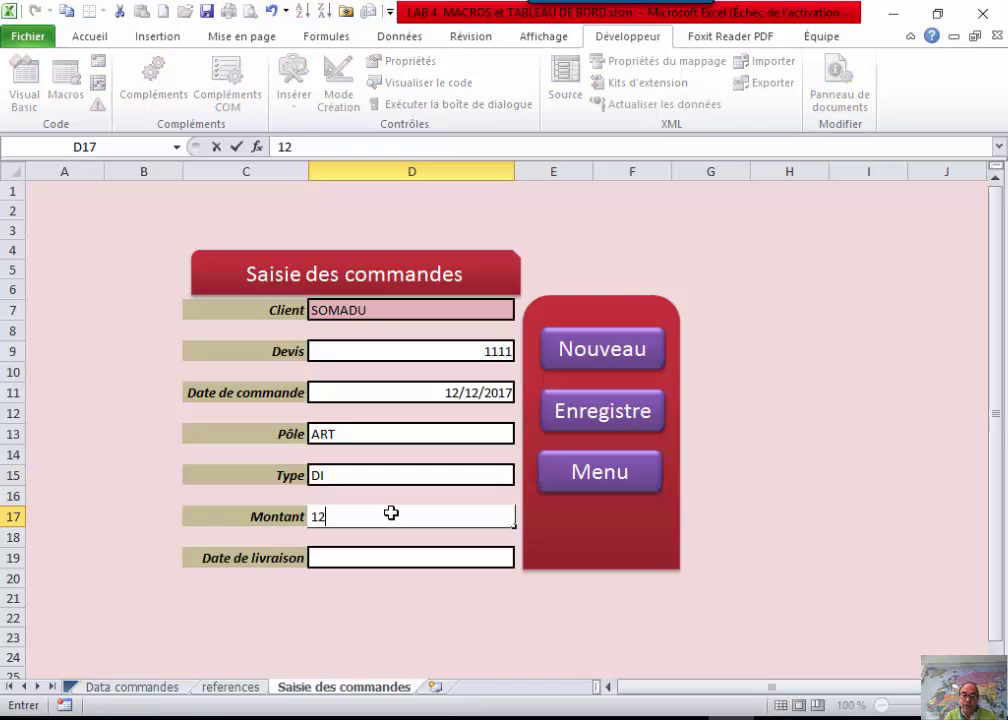
text(000)
click(412, 553)
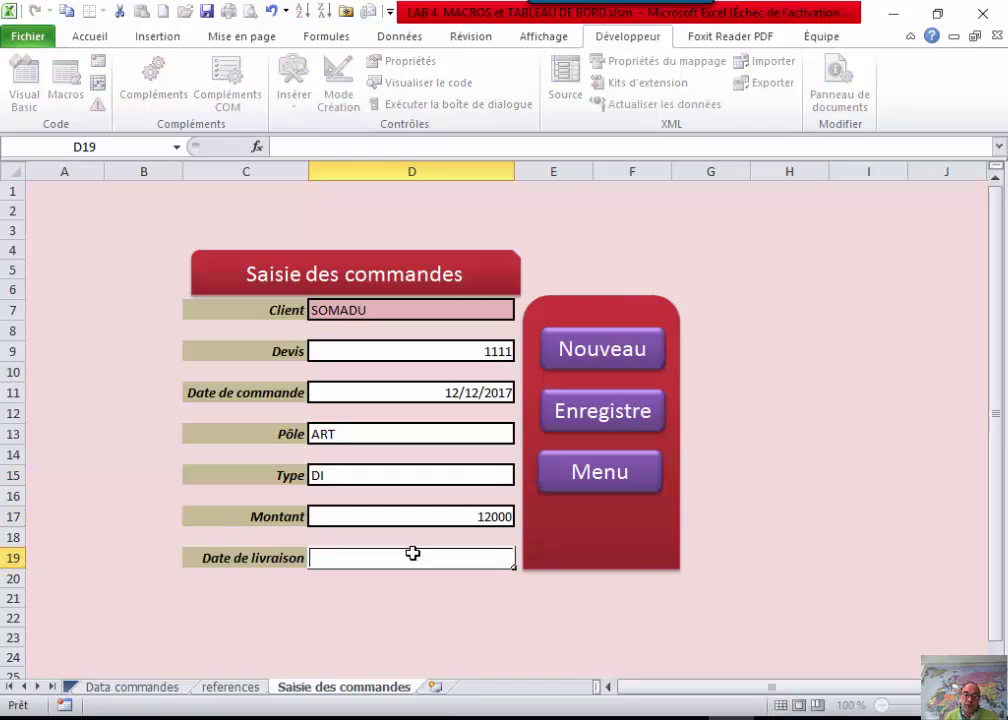
- Copy the order date 12/12/2017 from D11 into the delivery date cell D19
click(460, 392)
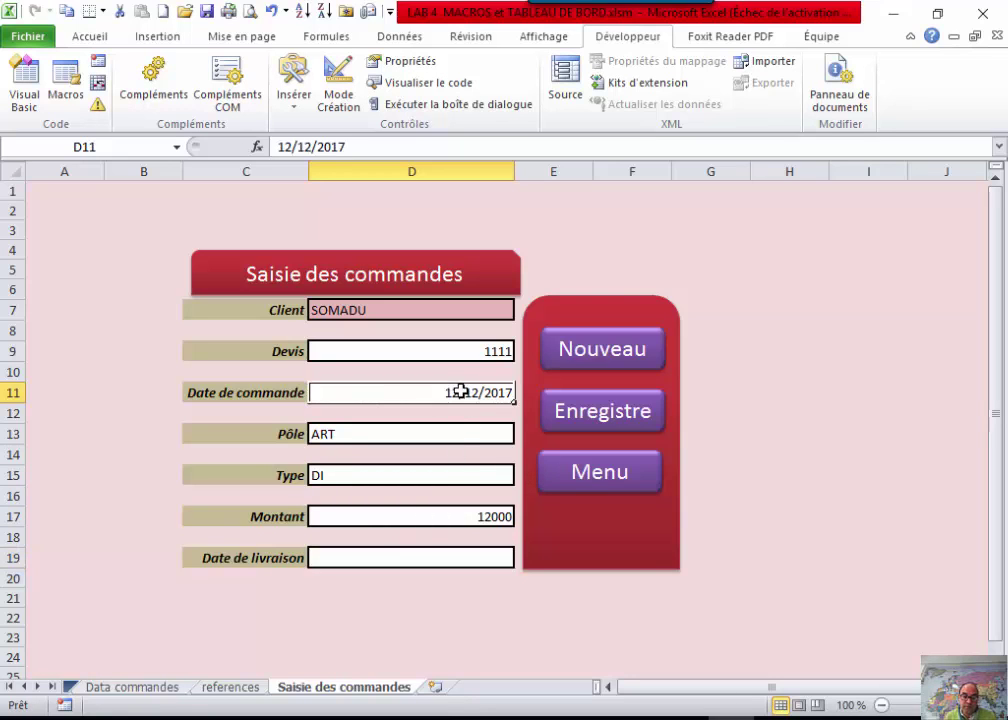
key(ctrl+c)
click(414, 558)
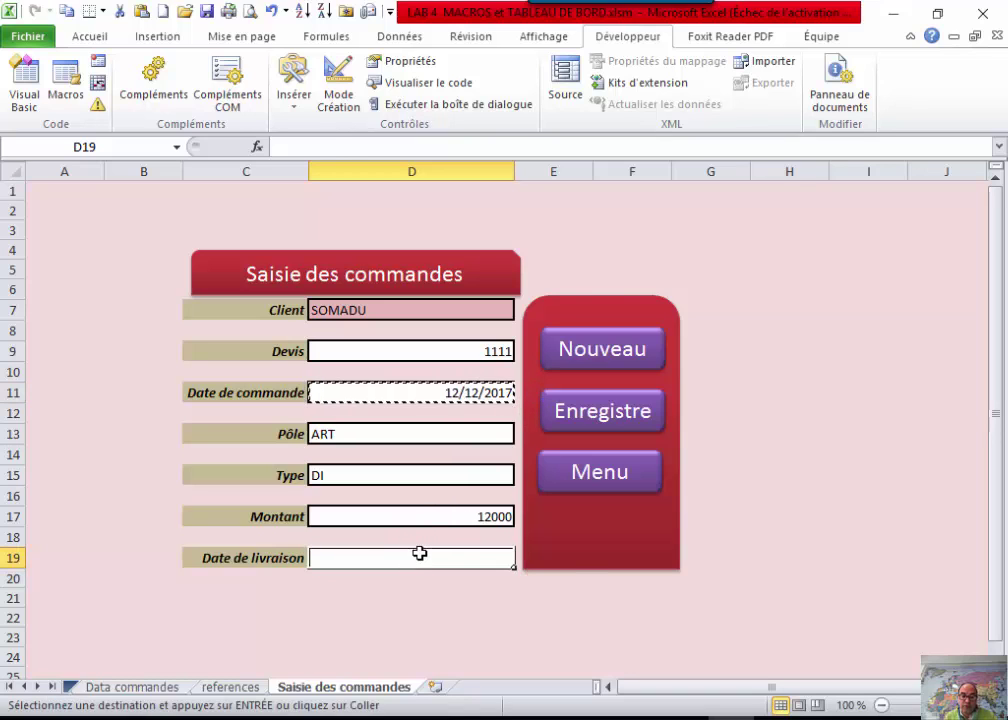
key(ctrl+v)
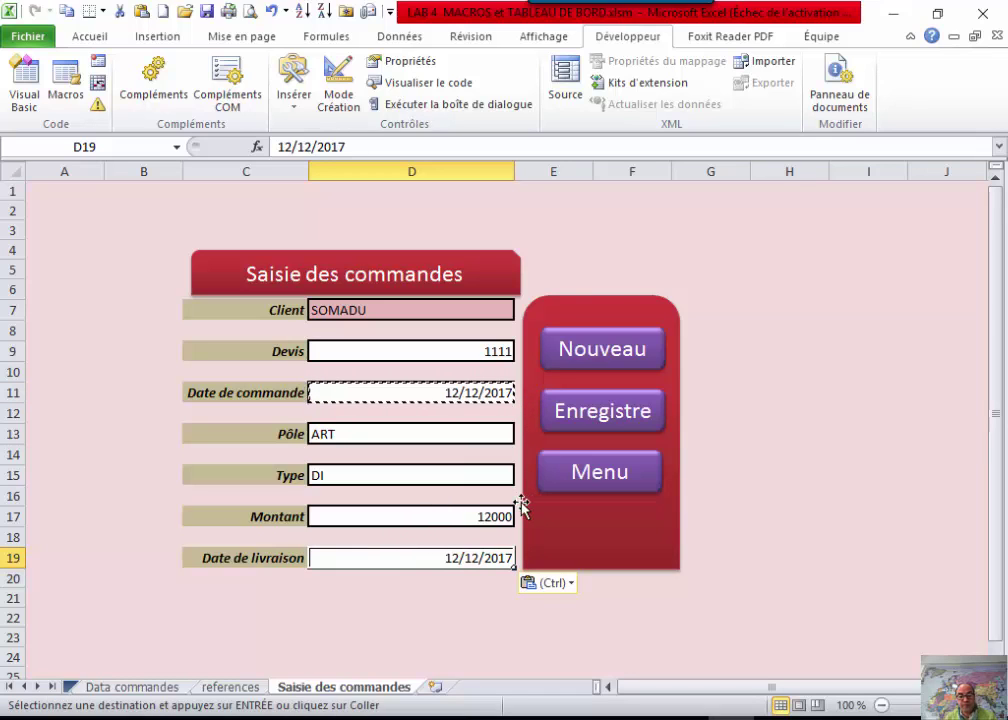
key(Escape)
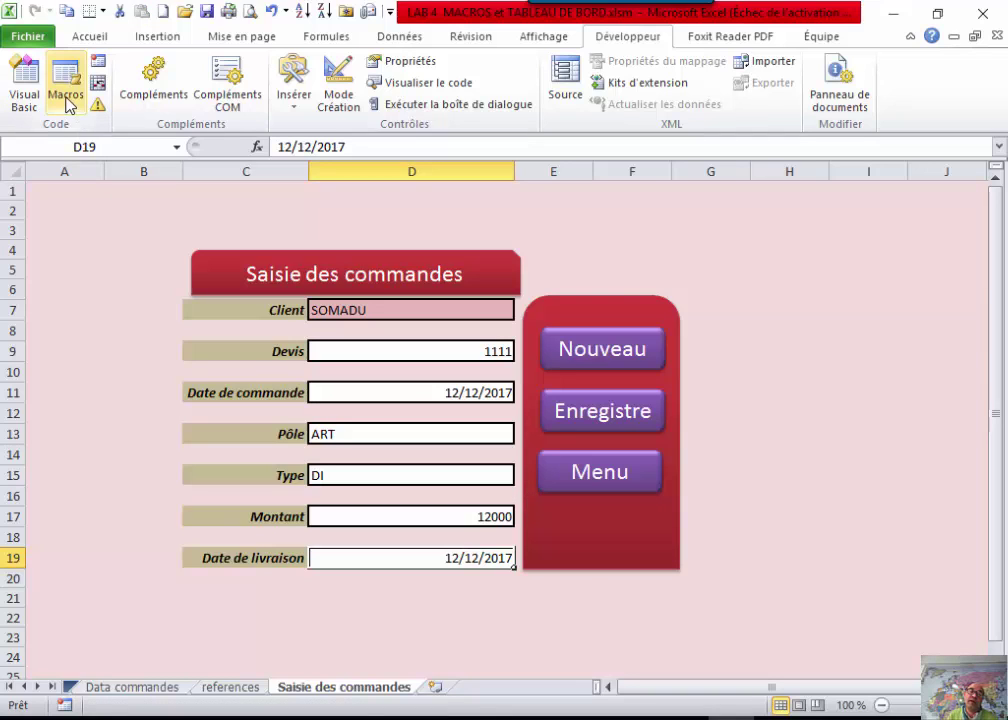
- Run EnregistrerCommande and check the new 1111 / ART / DI / 12 000,00 DH row on Data commandes
click(66, 92)
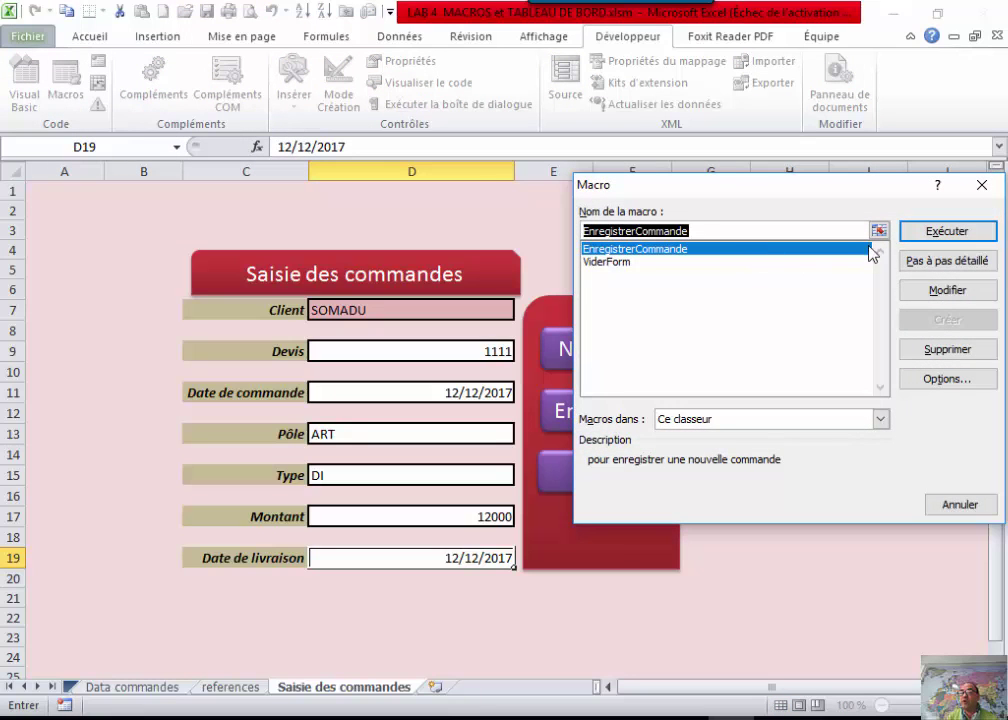
click(930, 234)
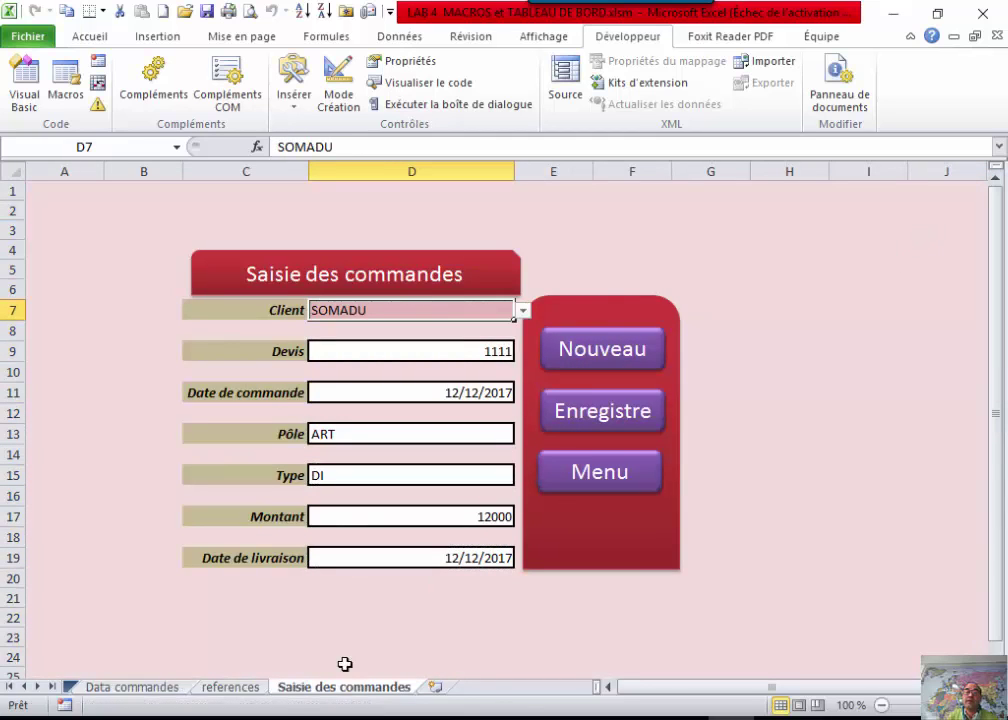
click(153, 688)
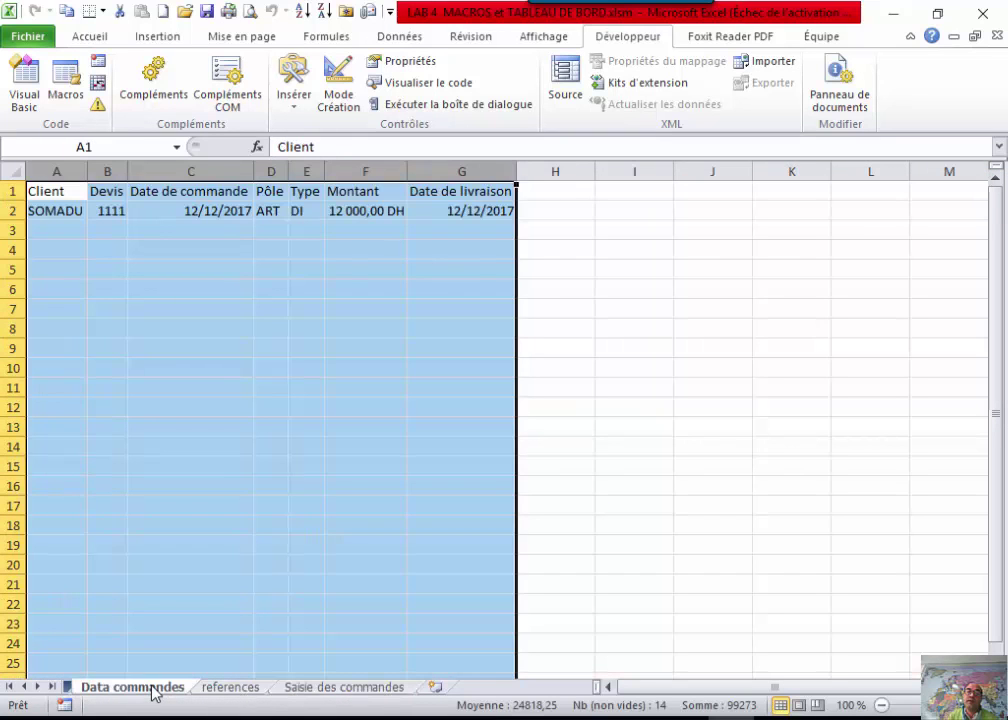
click(519, 349)
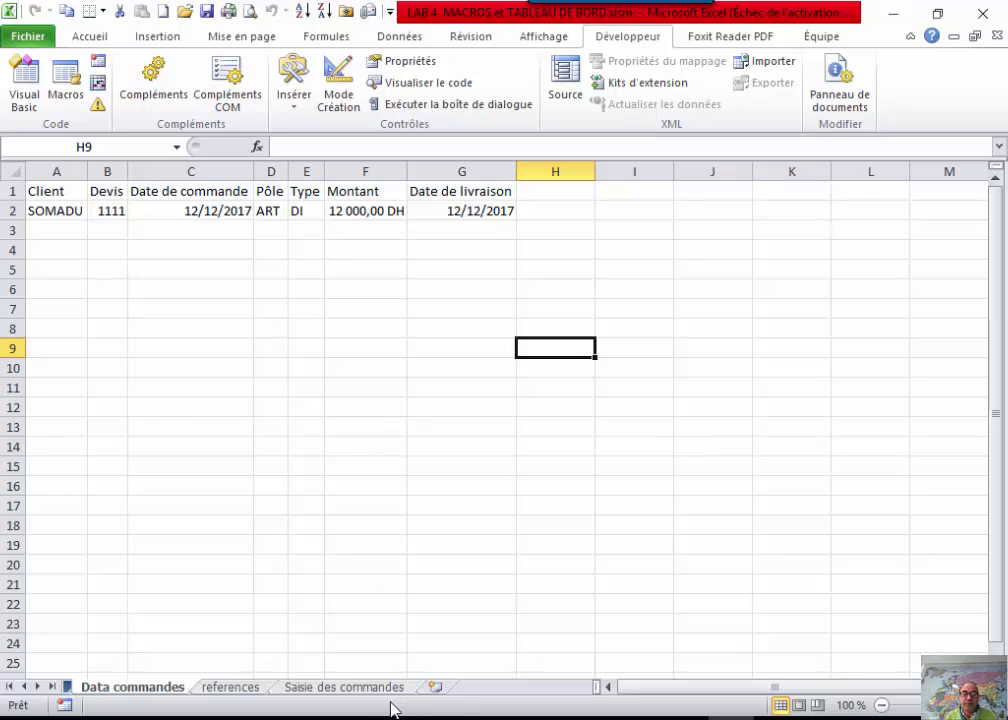
- Back on the order form, change the client in D7 to FAMAB
click(350, 688)
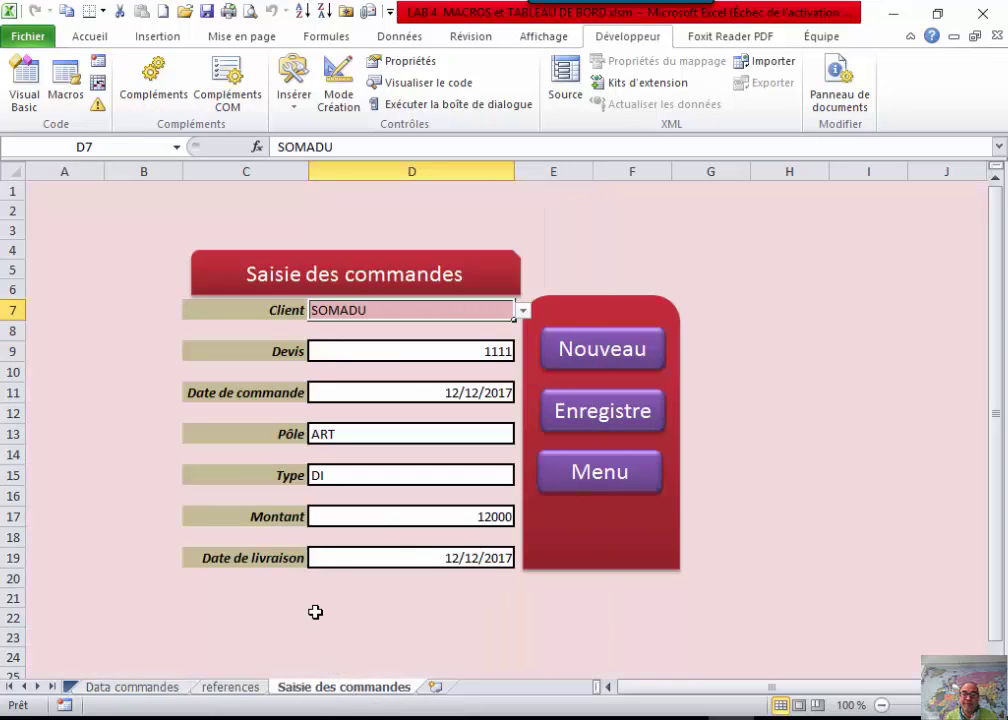
click(522, 311)
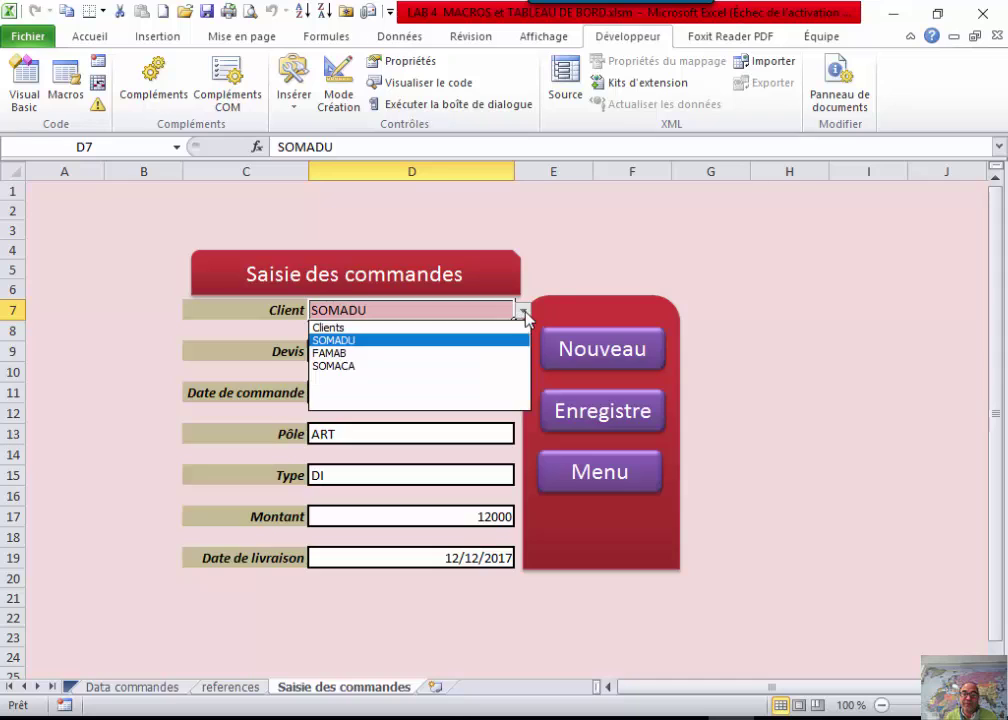
click(424, 354)
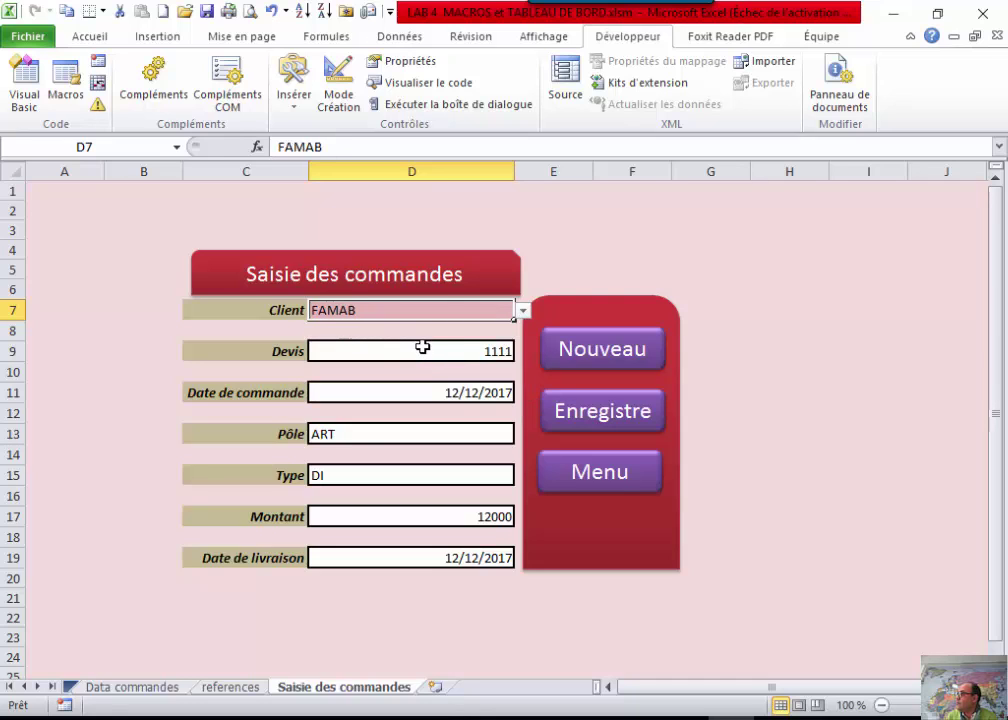
- Use Affecter une macro on the Enregistre shape and pick EnregistrerCommande
right_click(580, 421)
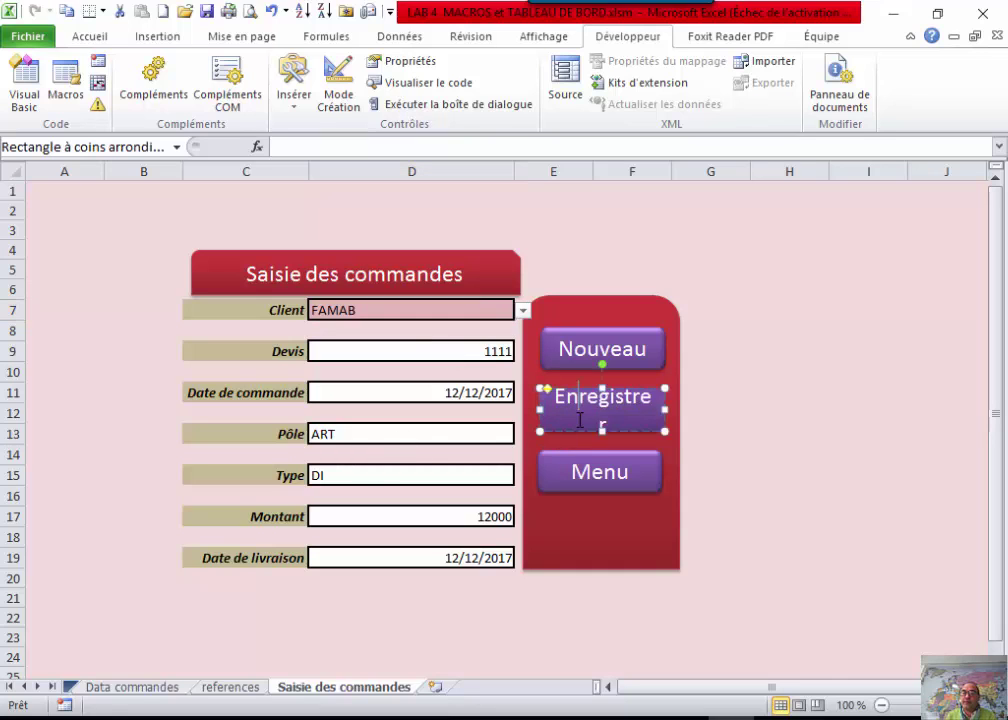
key(Escape)
click(815, 415)
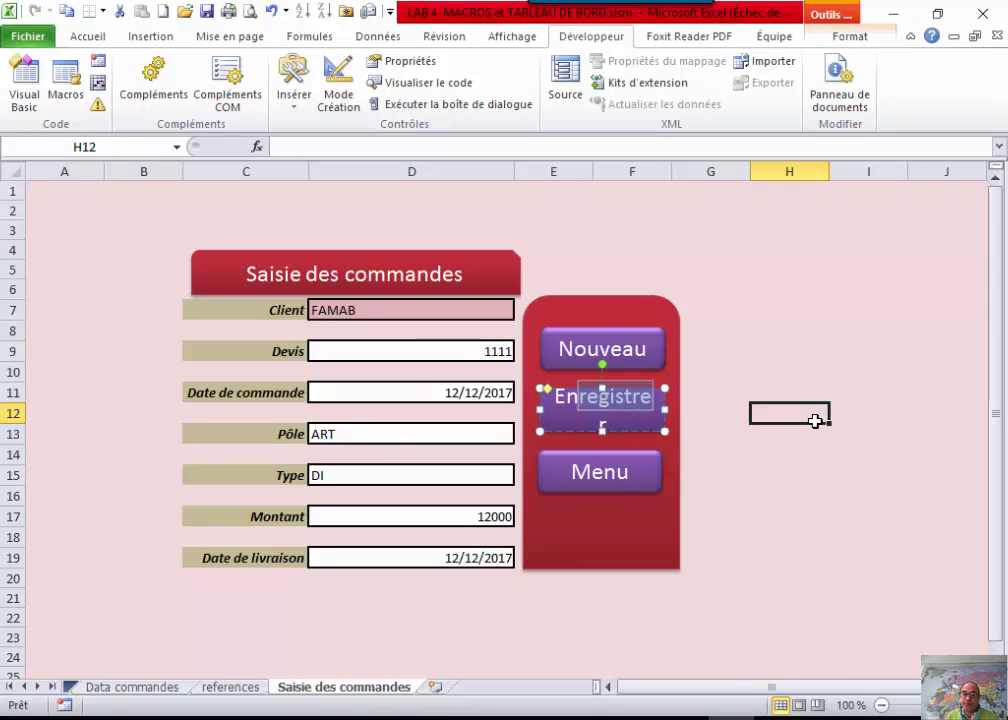
right_click(640, 398)
key(Escape)
right_click(618, 407)
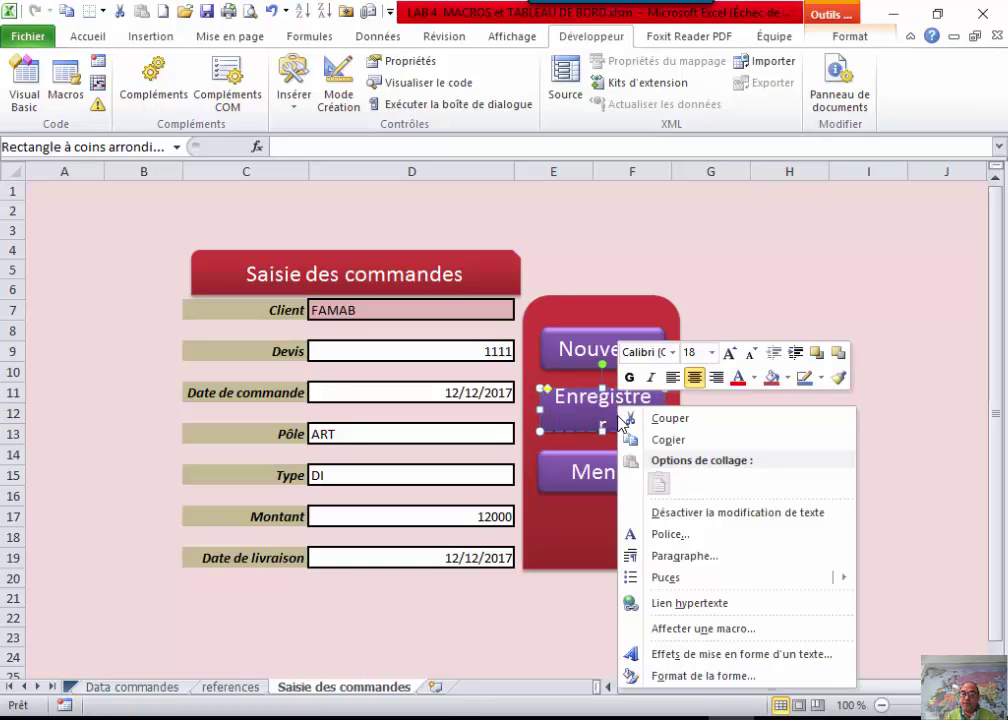
key(Escape)
click(812, 428)
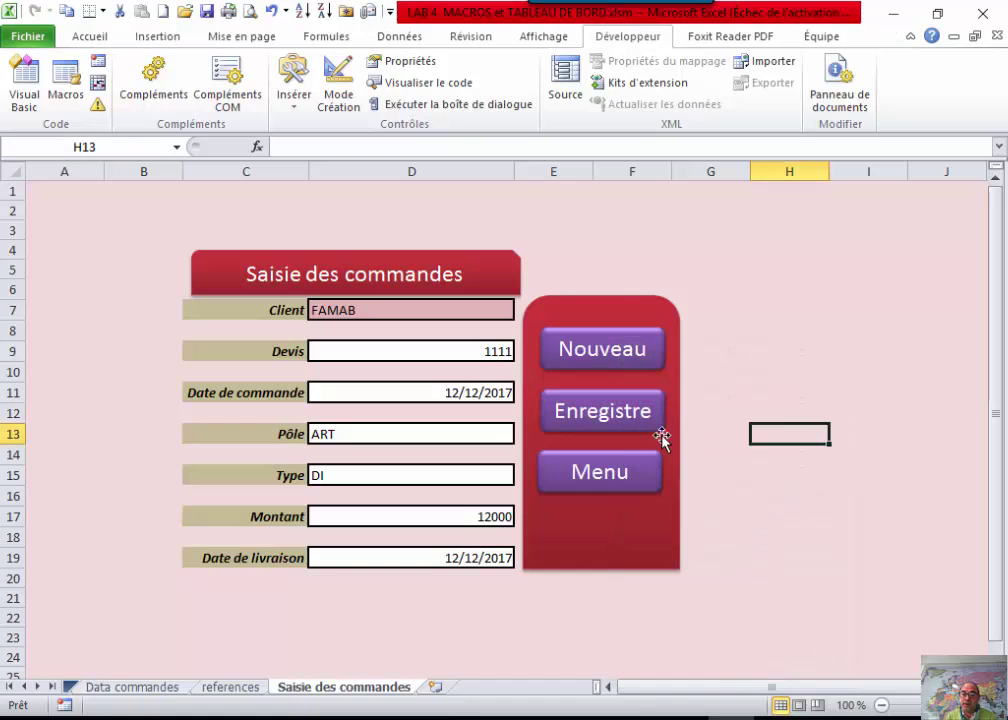
click(632, 418)
right_click(632, 425)
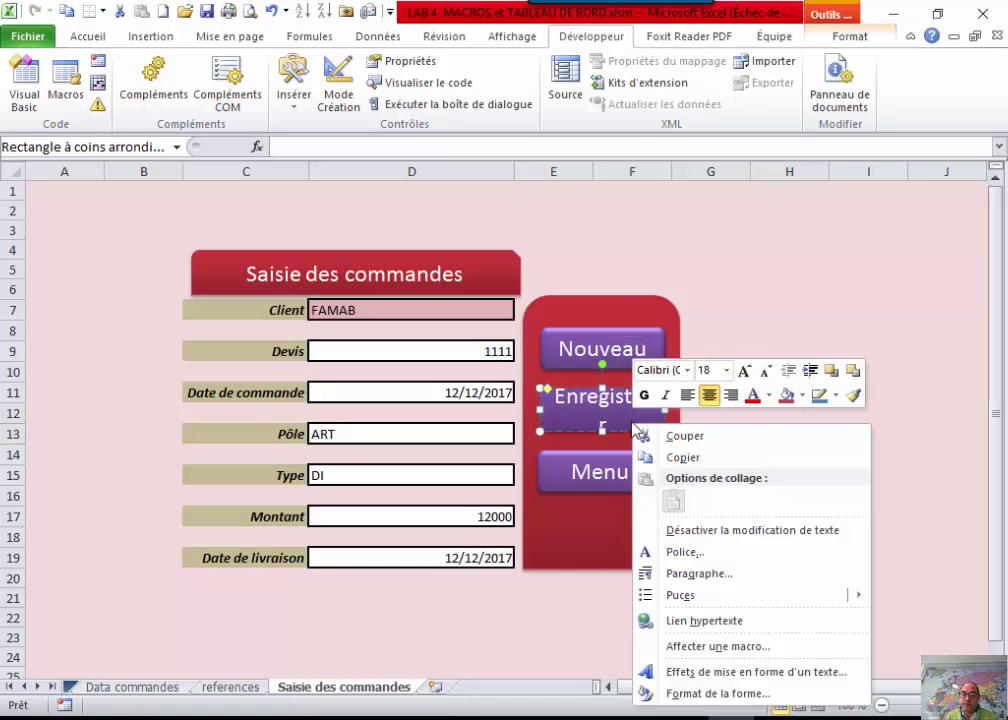
click(724, 647)
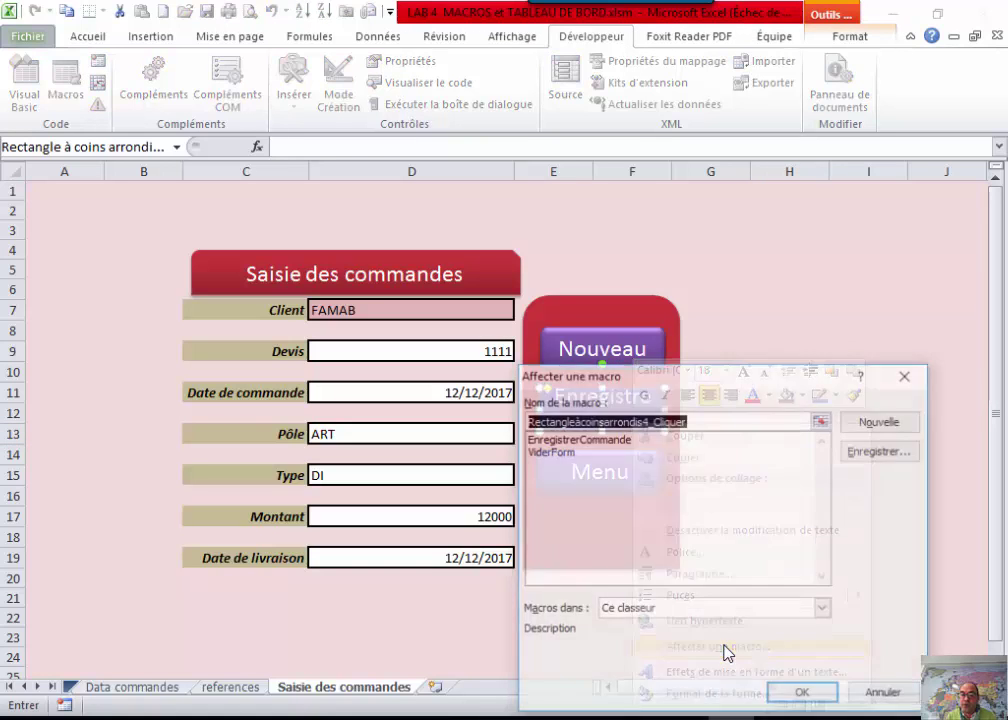
click(610, 440)
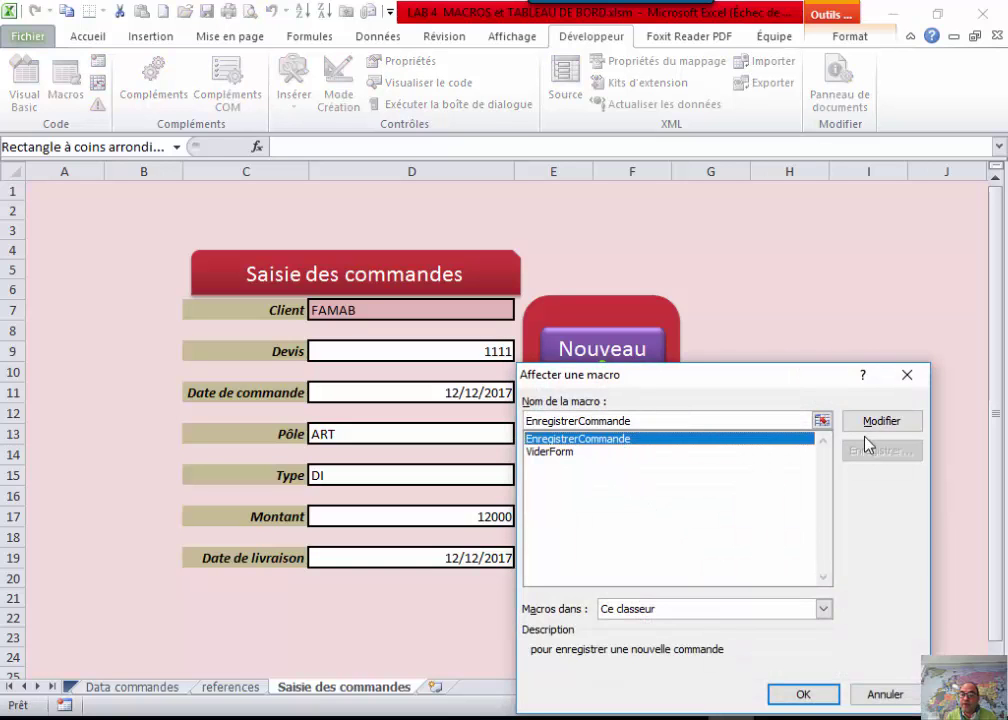
- Confirm the macro assignment, save the FAMAB order with Enregistre, and view Data commandes
click(812, 695)
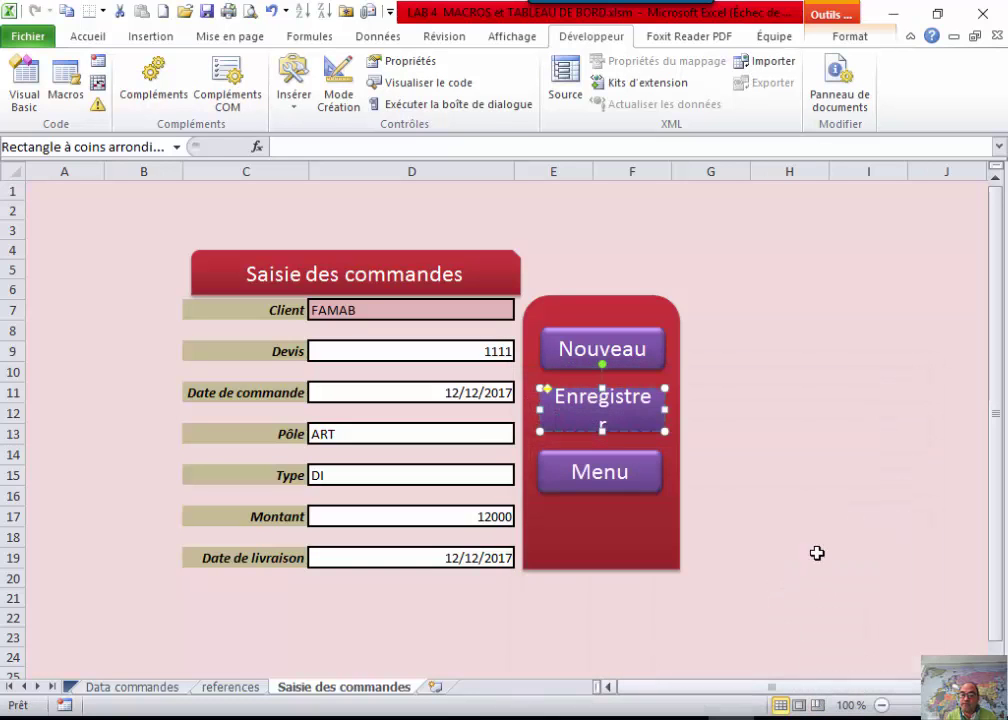
click(832, 513)
click(606, 417)
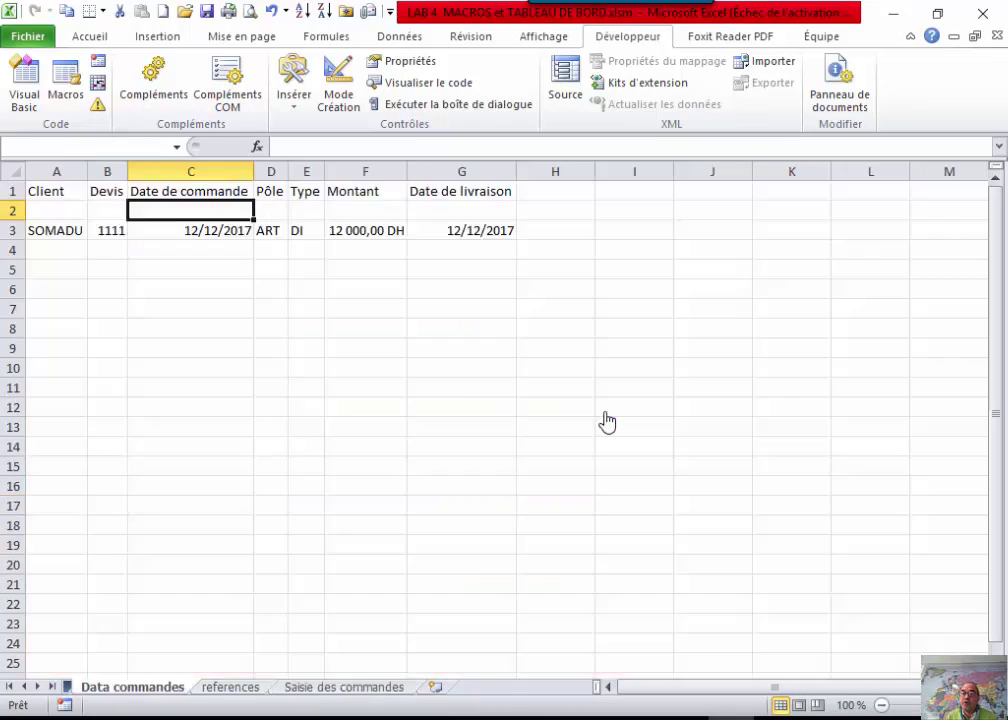
click(168, 690)
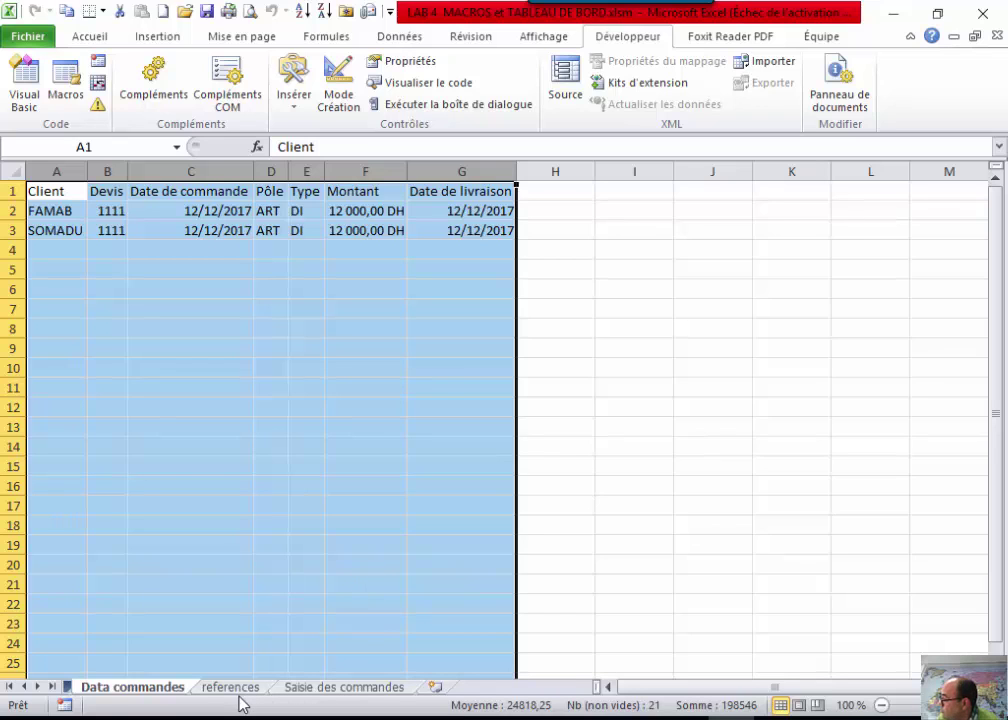
- Hide Data commandes with Masquer and return to the Saisie des commandes form holding the FAMAB order
right_click(144, 690)
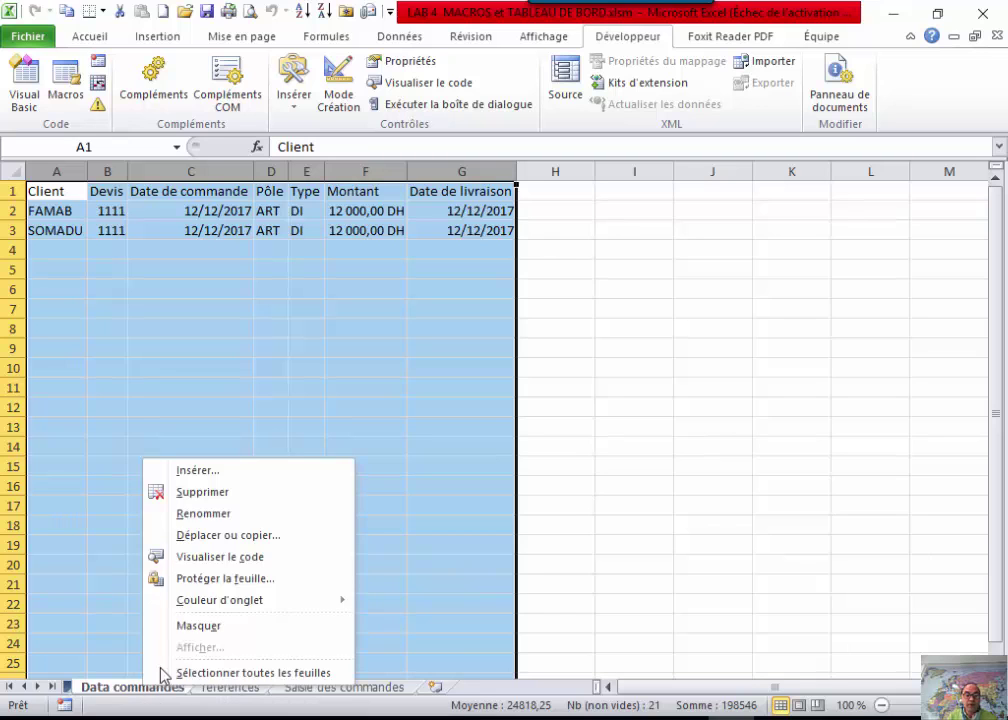
click(203, 626)
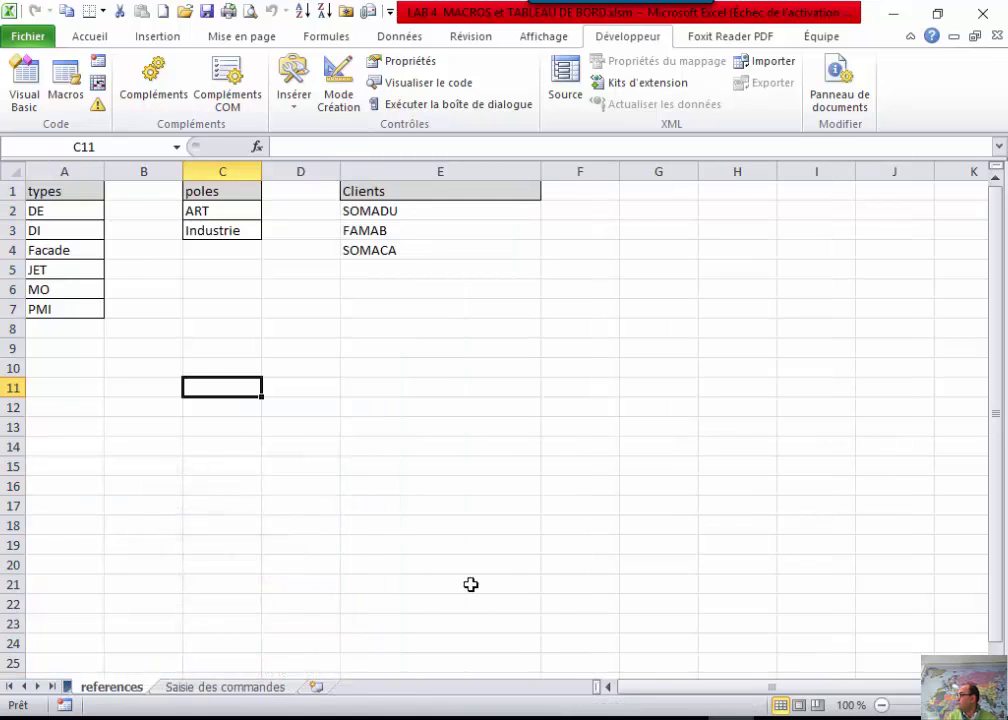
click(430, 600)
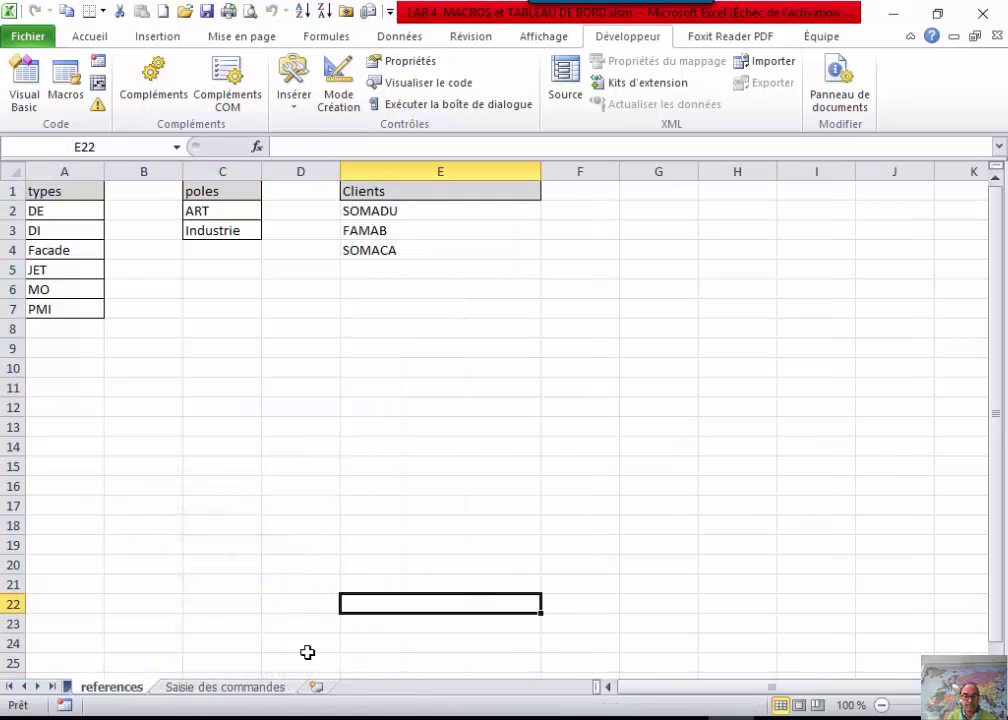
click(233, 689)
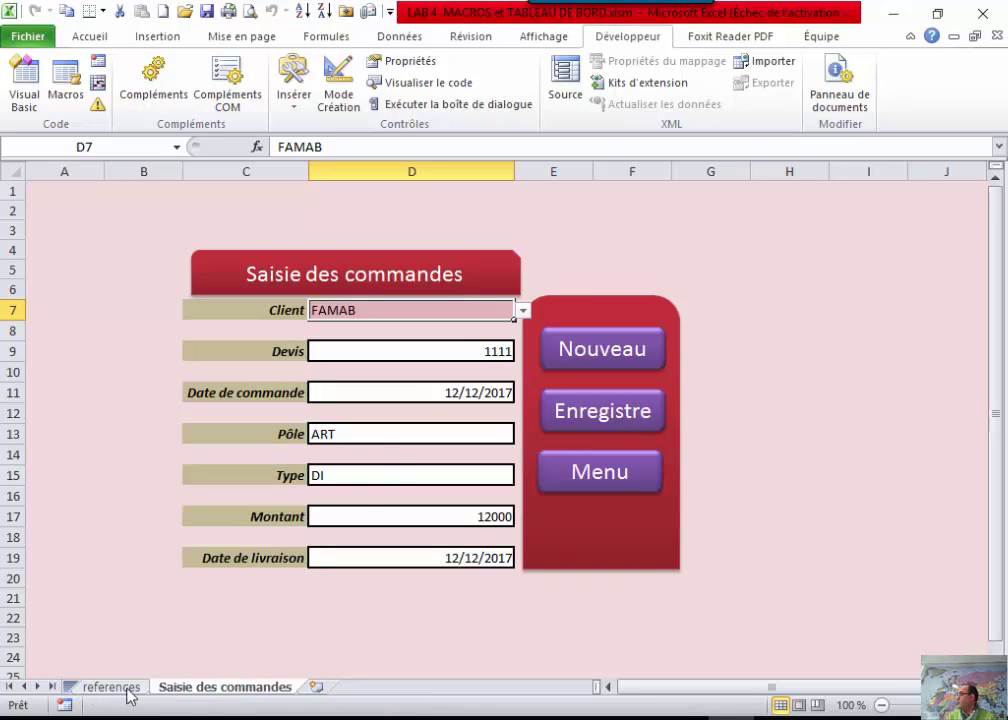
click(24, 687)
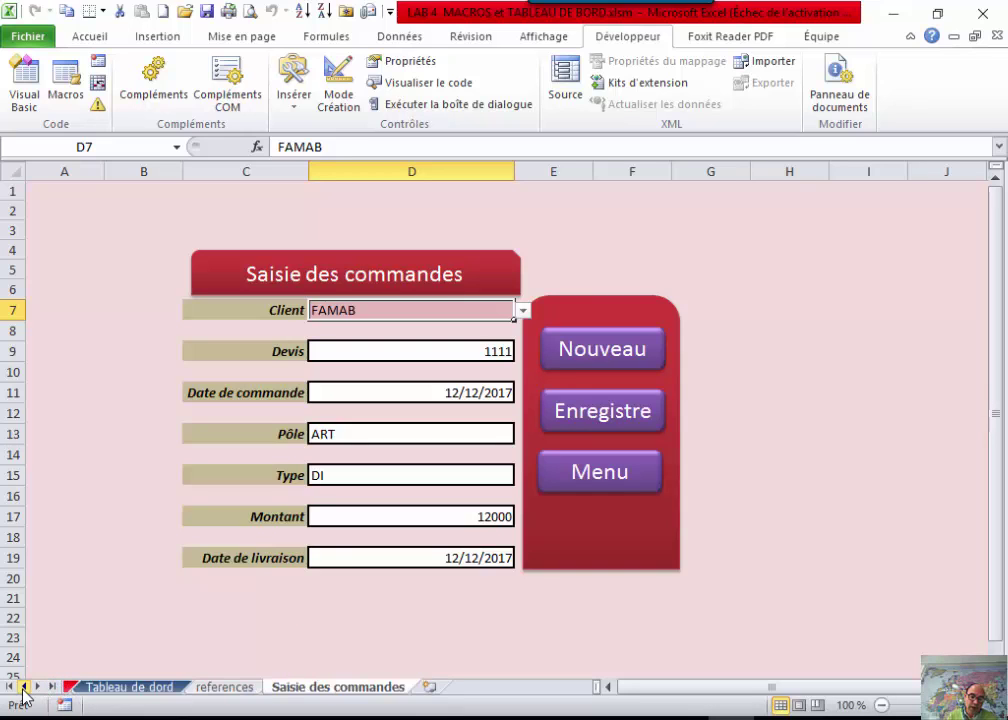
- Unhide Data commandes through Afficher, showing the FAMAB and SOMADU rows again
right_click(74, 688)
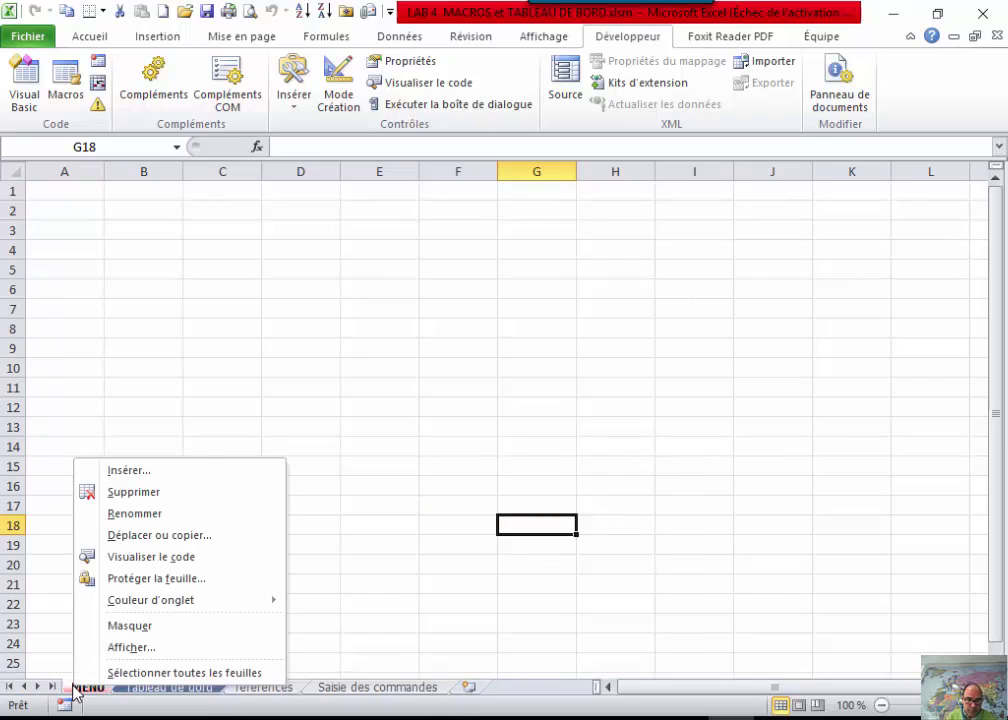
click(148, 648)
click(180, 692)
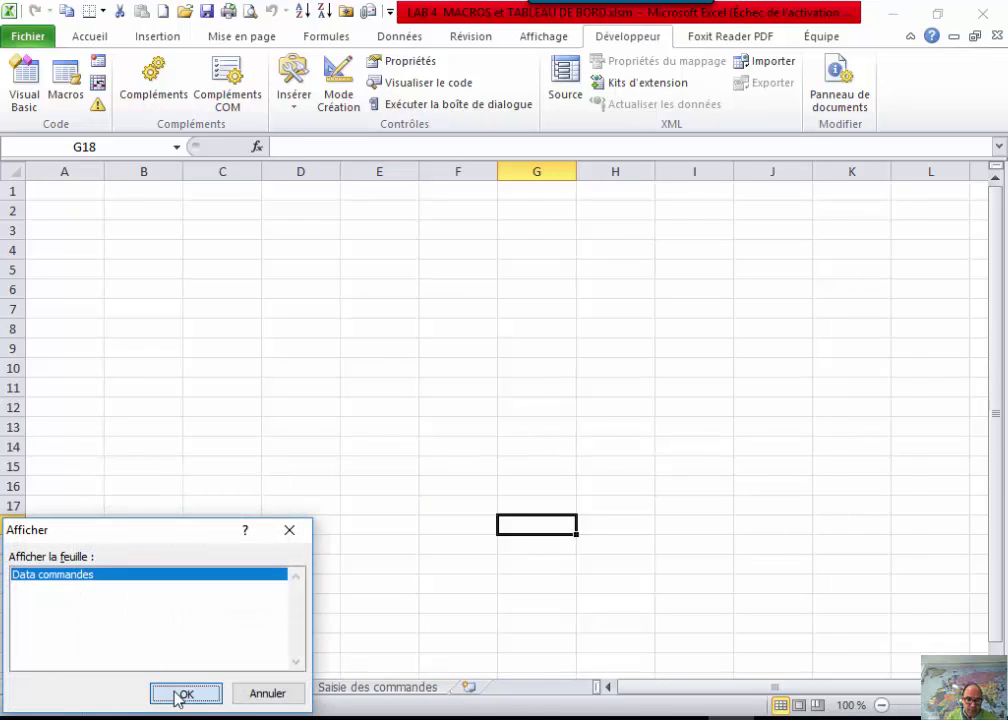
click(295, 605)
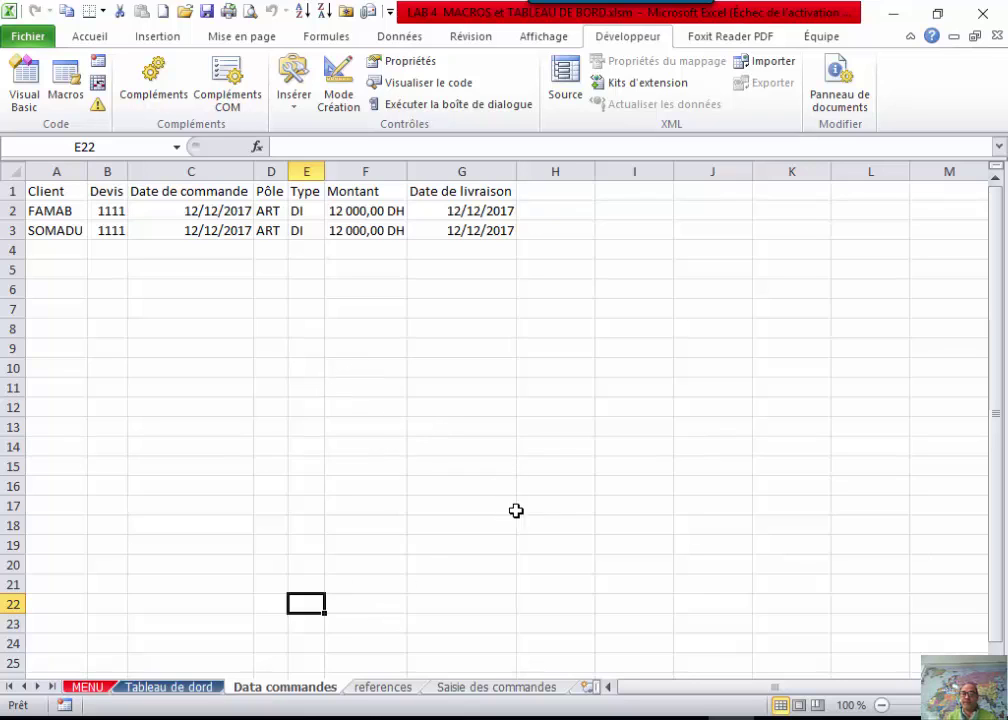
click(590, 391)
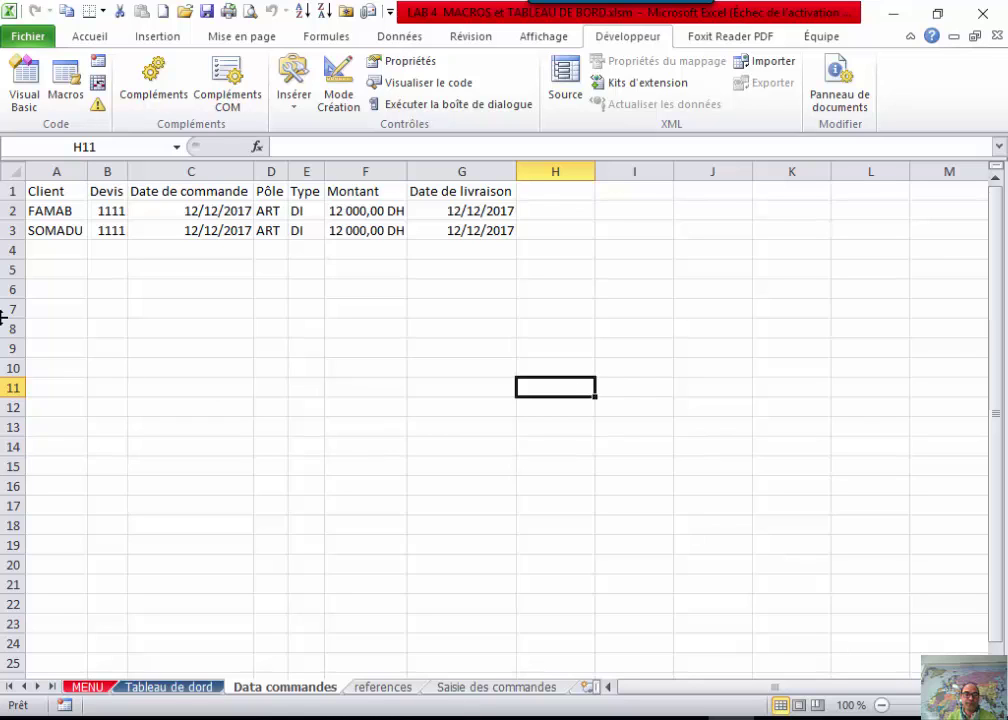
click(24, 85)
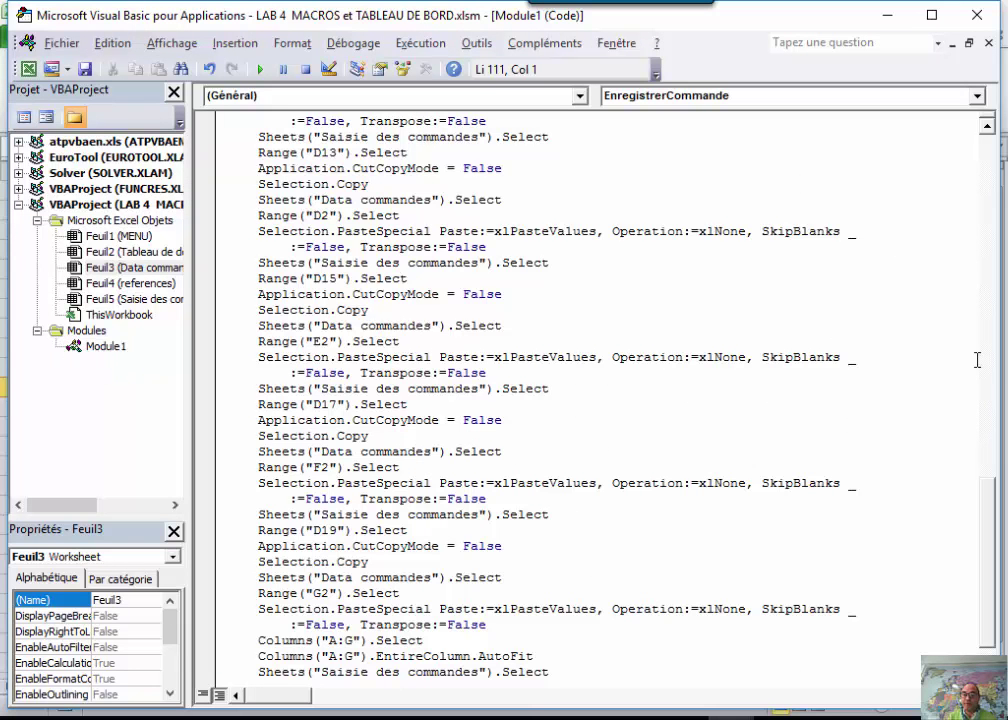
drag(997, 612, 979, 344)
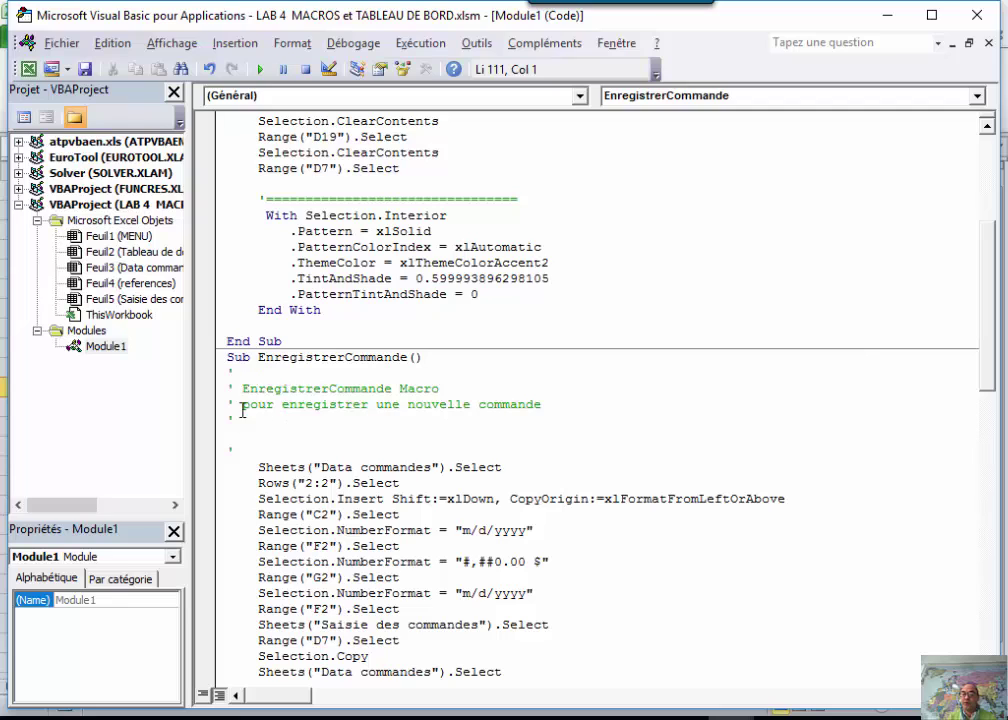
drag(573, 405, 226, 385)
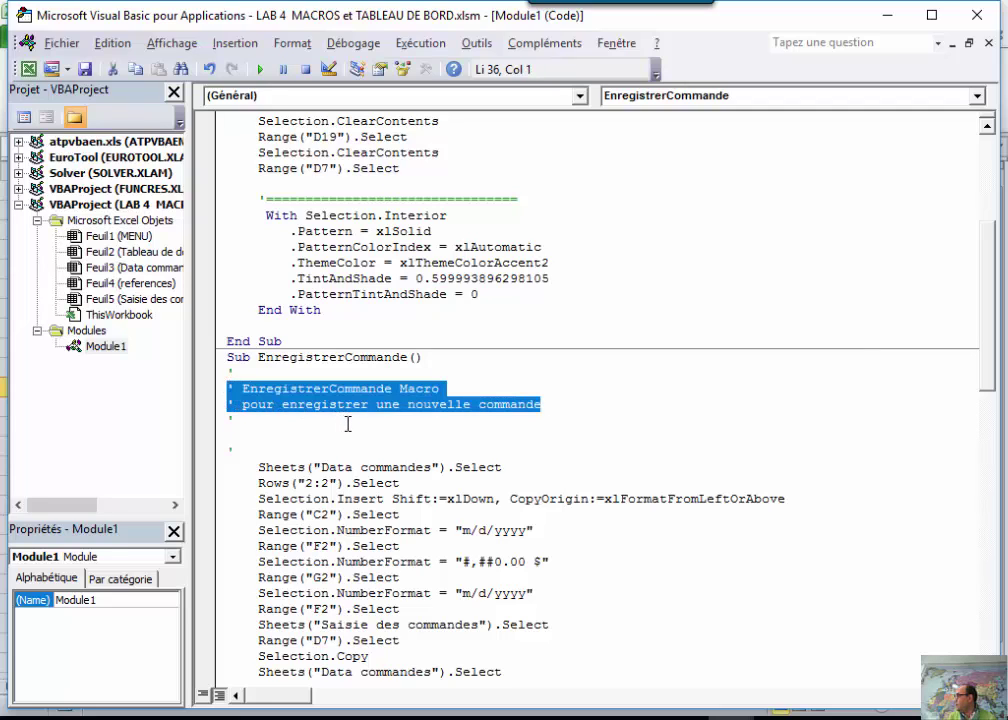
click(453, 432)
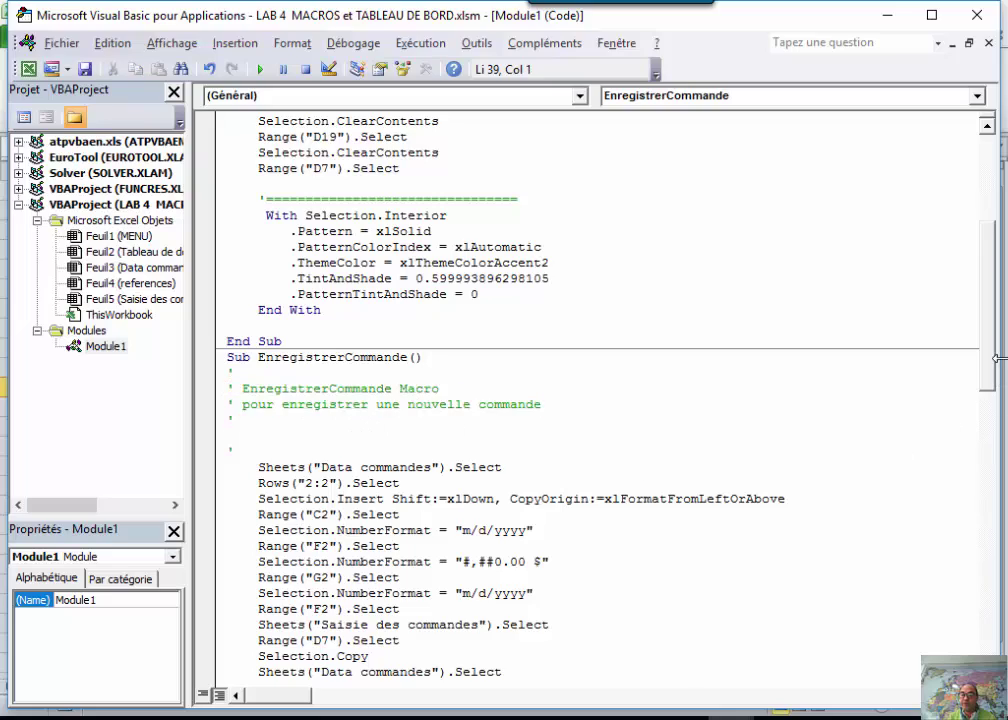
mouse_move(988, 323)
mouse_down()
mouse_move(975, 640)
mouse_move(965, 353)
mouse_up()
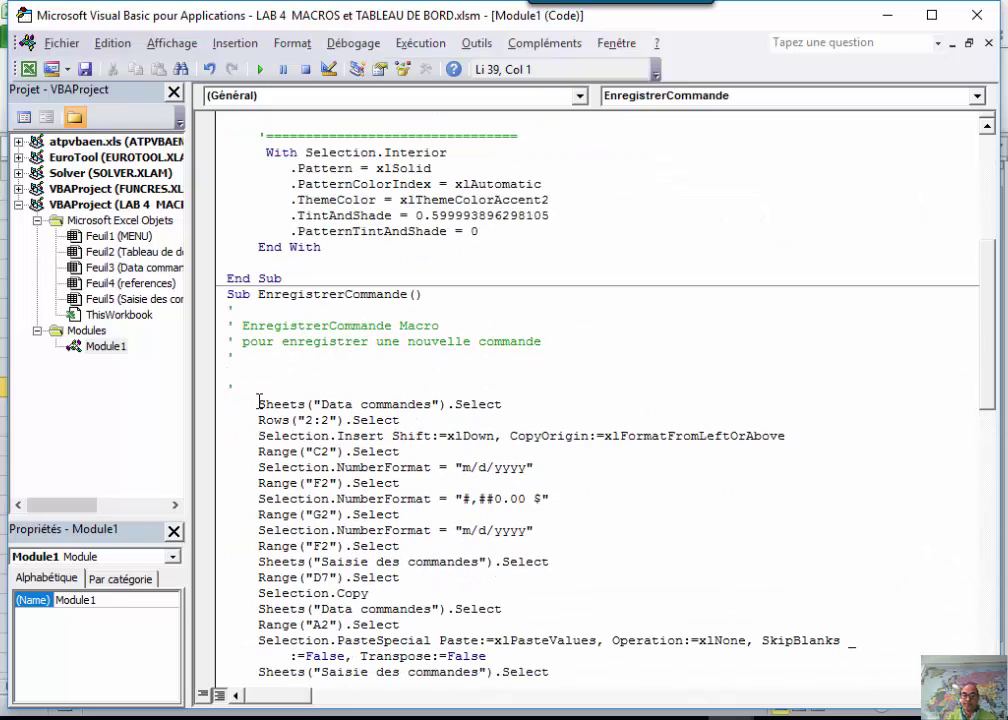
drag(259, 403, 540, 408)
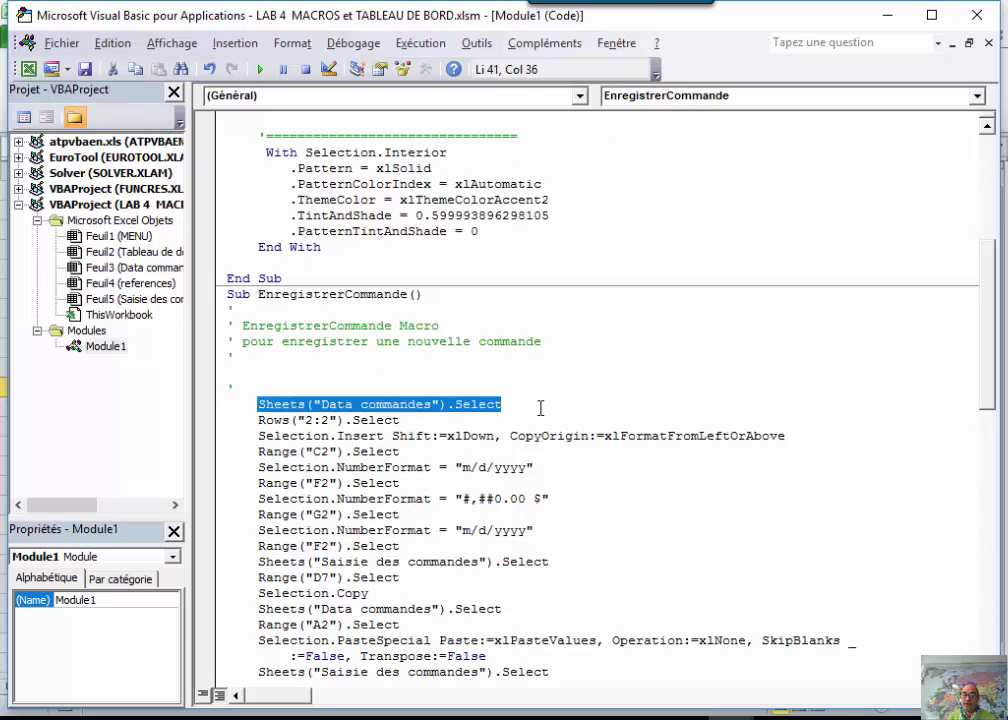
click(432, 417)
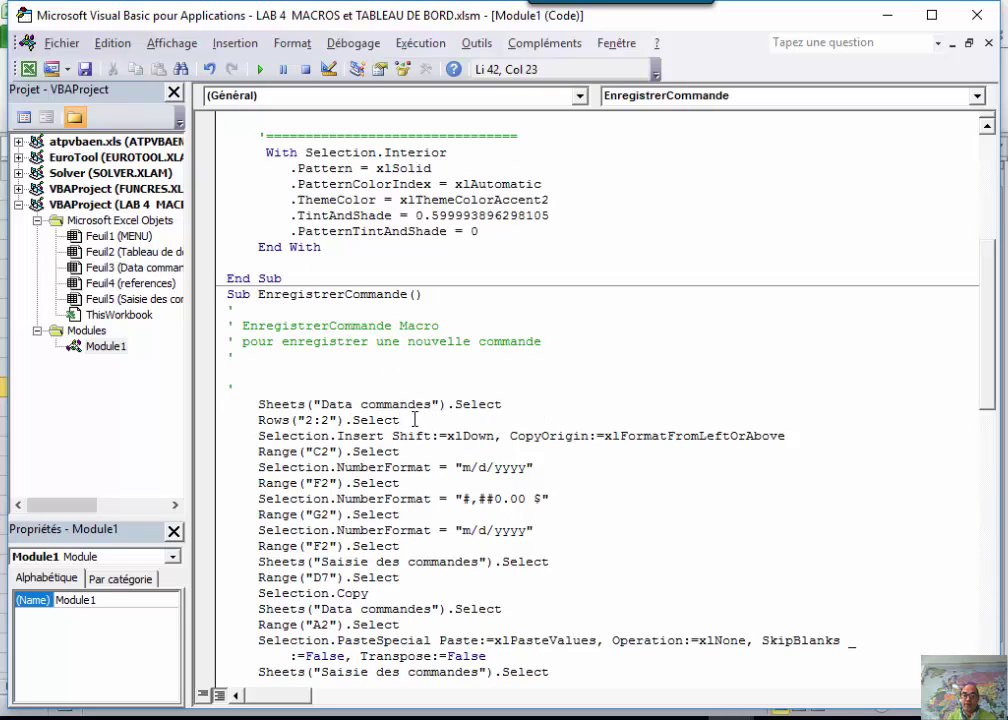
mouse_move(414, 419)
mouse_down()
mouse_move(243, 420)
mouse_move(777, 451)
mouse_up()
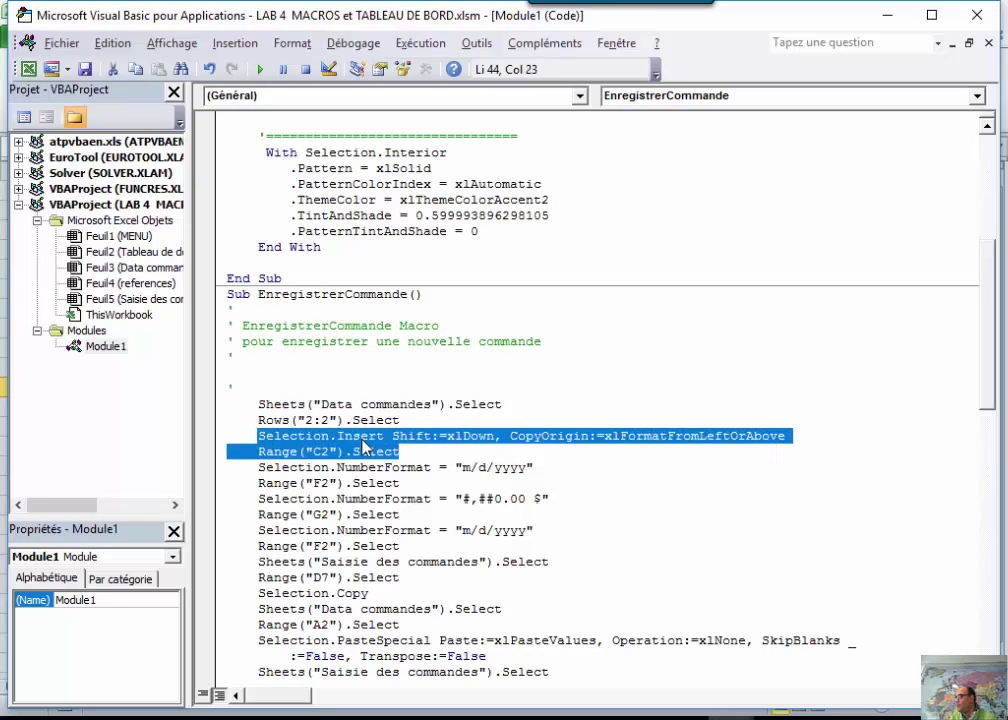
click(623, 516)
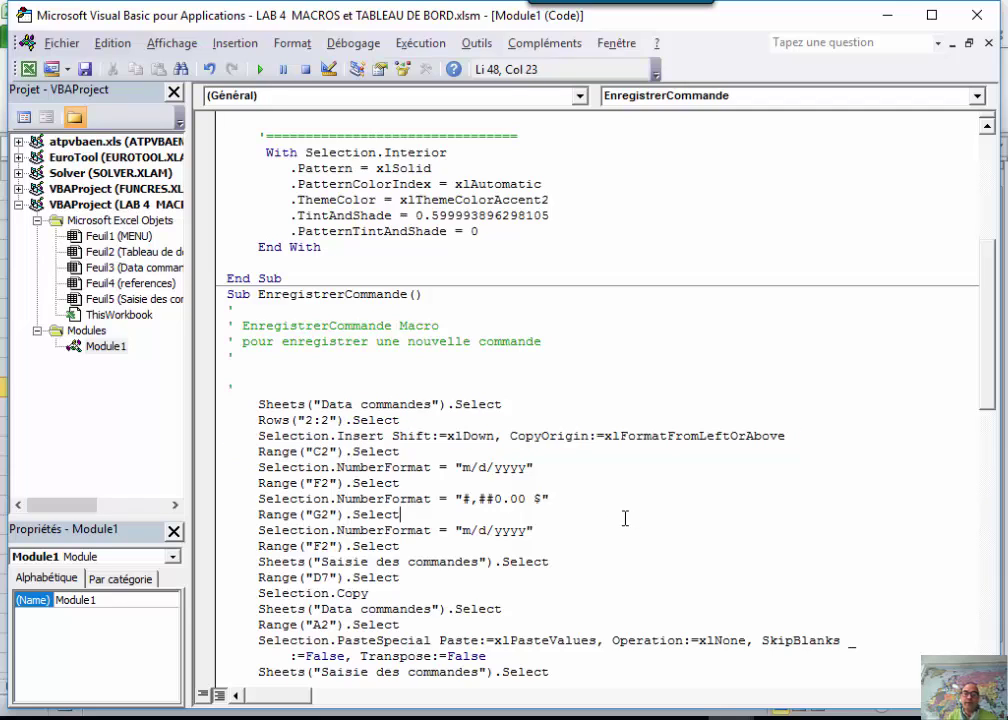
drag(257, 467, 570, 469)
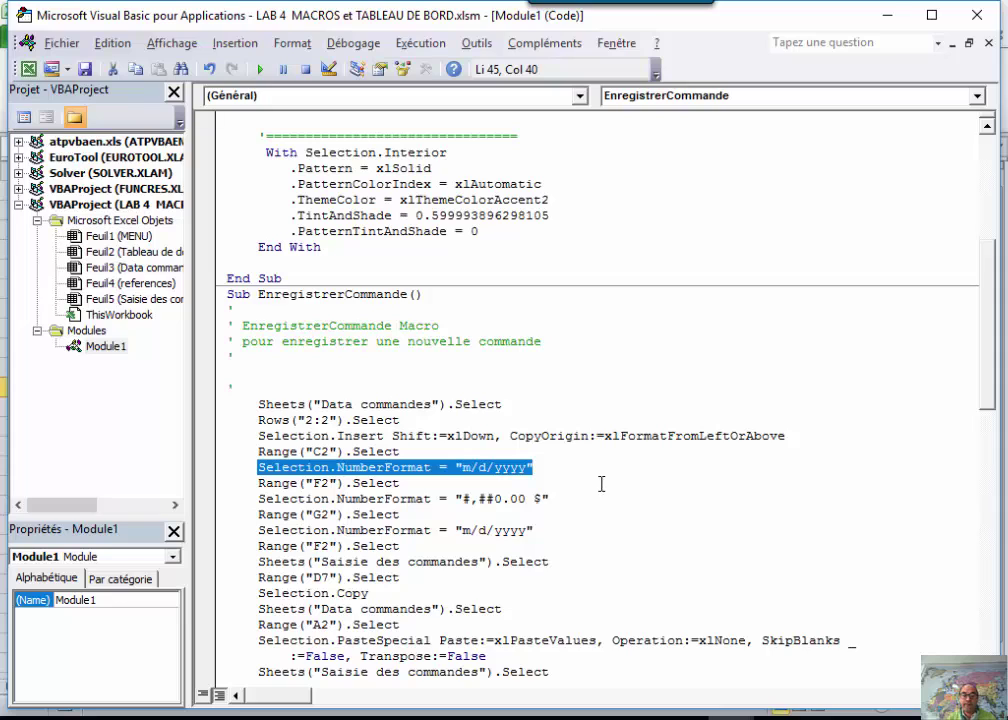
drag(240, 483, 412, 481)
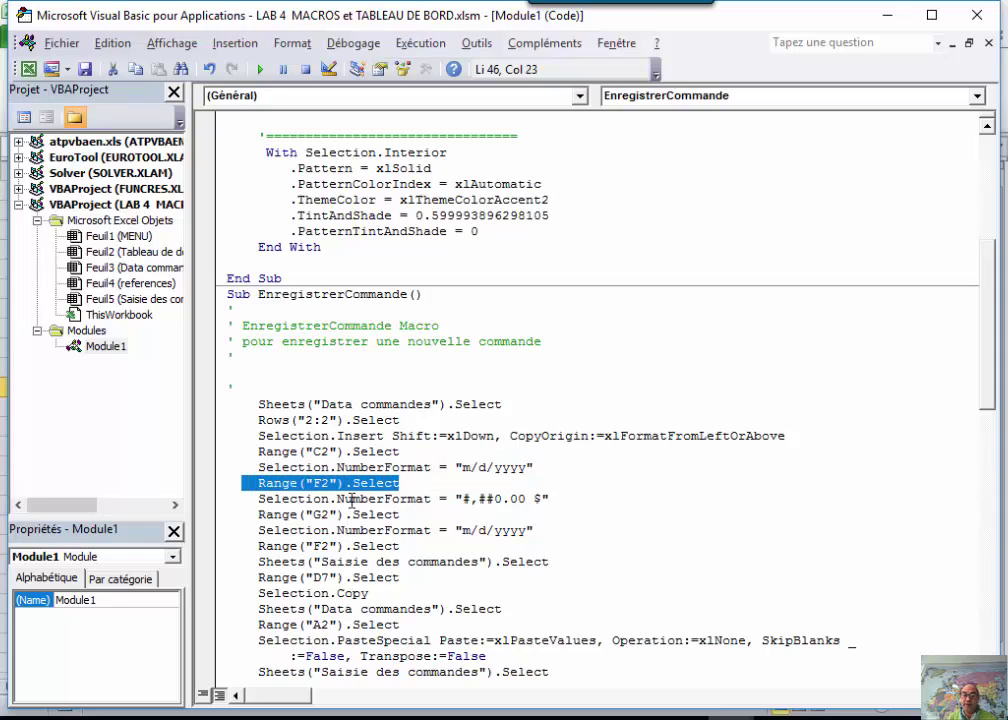
drag(247, 499, 603, 502)
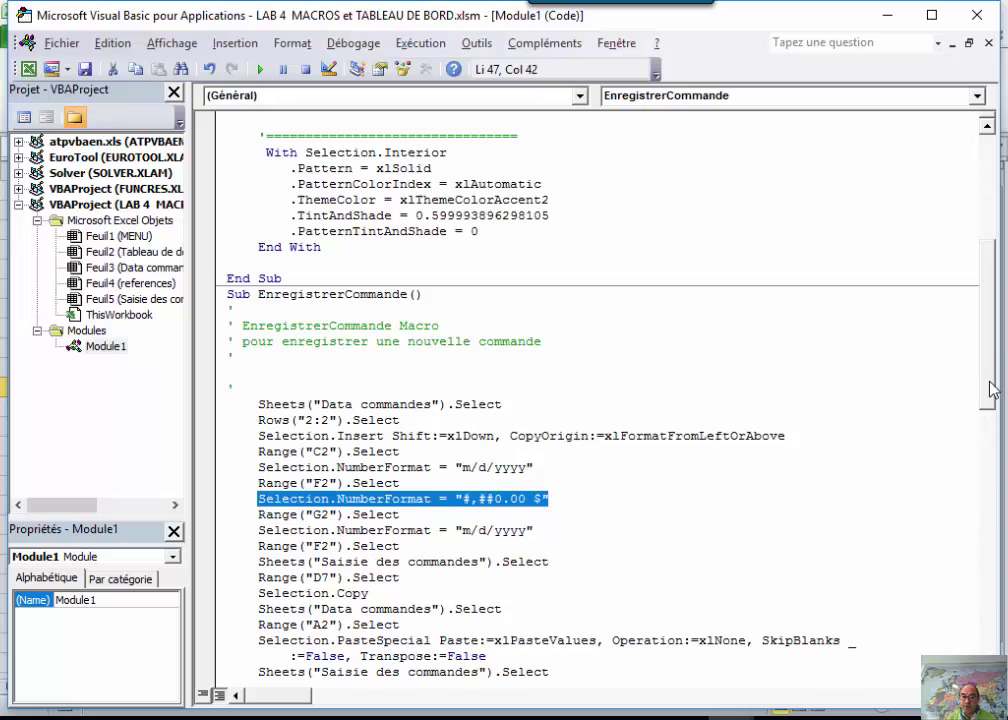
drag(990, 383, 986, 636)
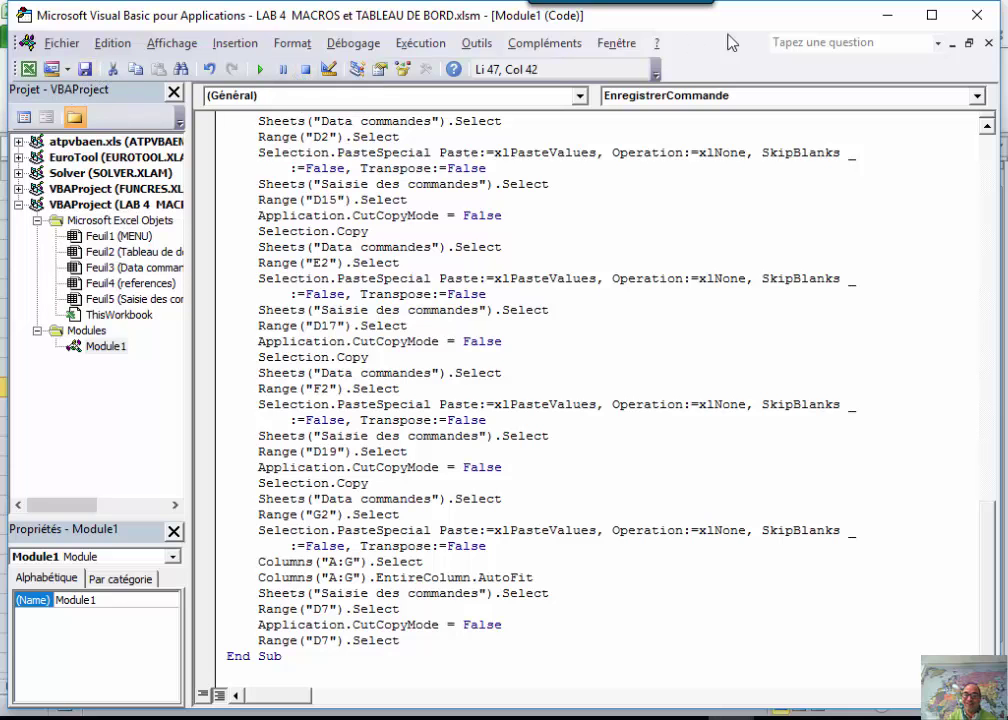
click(975, 16)
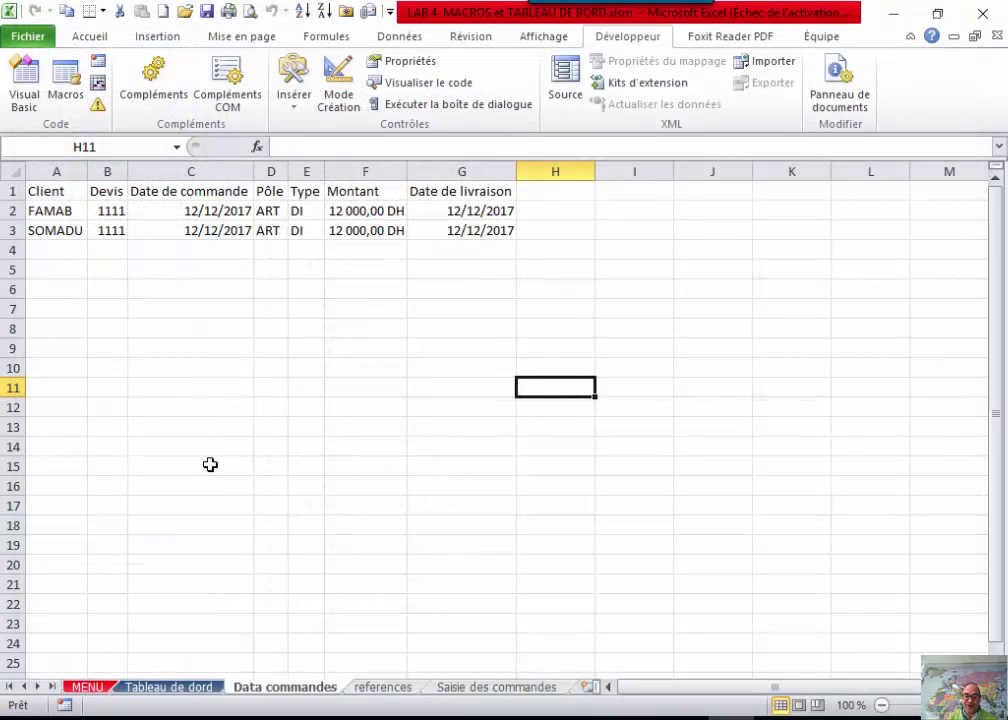
- From the Saisie des commandes form, delete the EnregistrerCommande macro, confirming with Oui
click(483, 692)
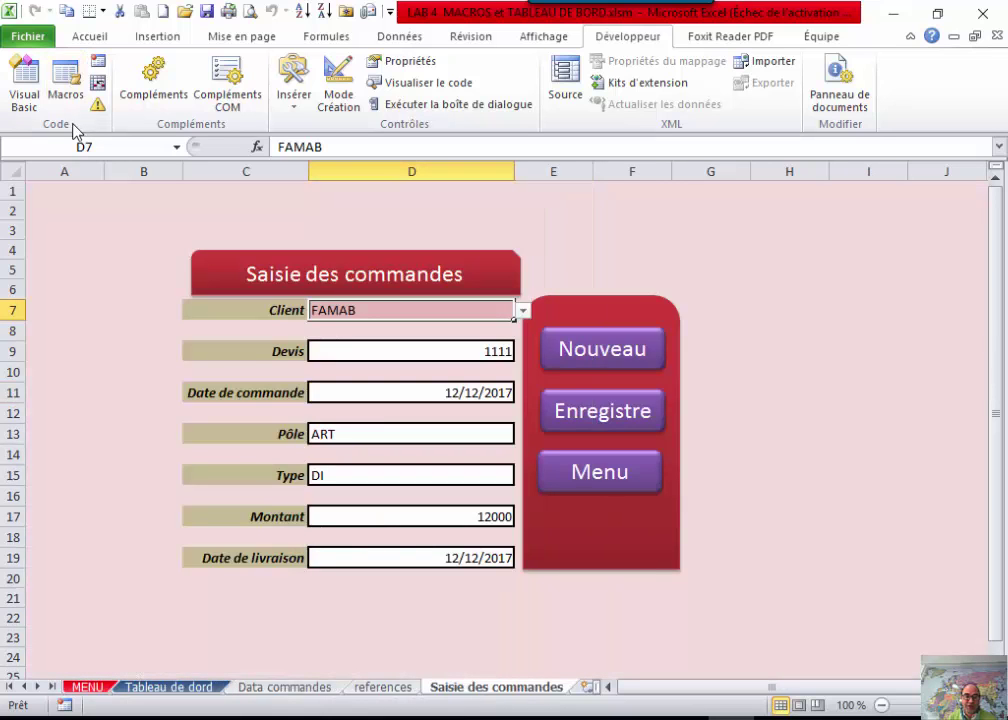
click(65, 88)
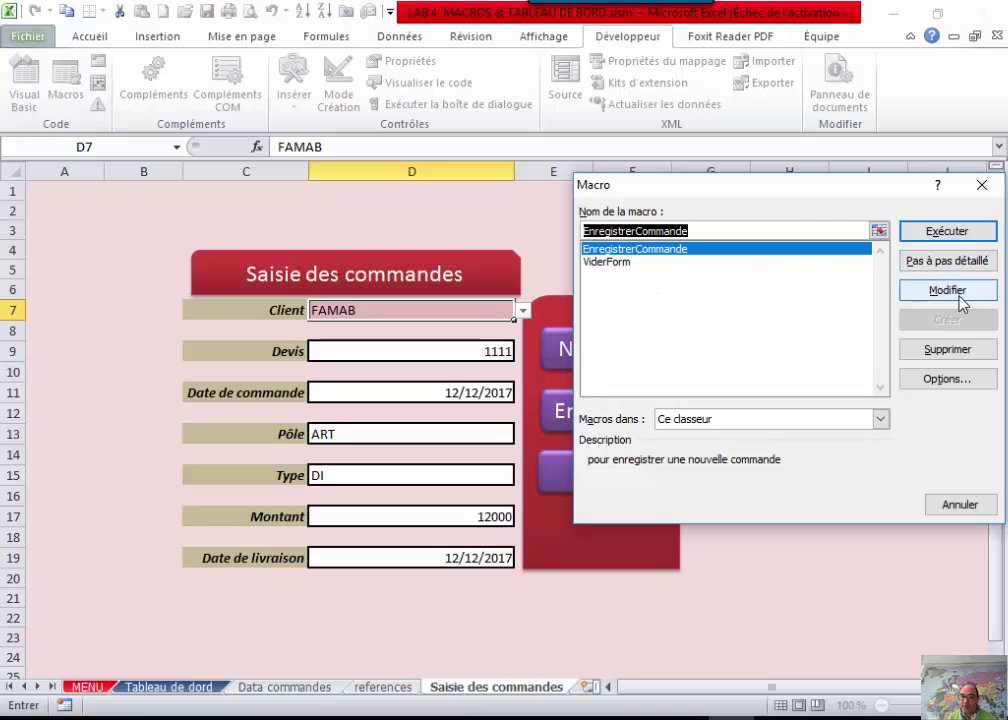
click(933, 352)
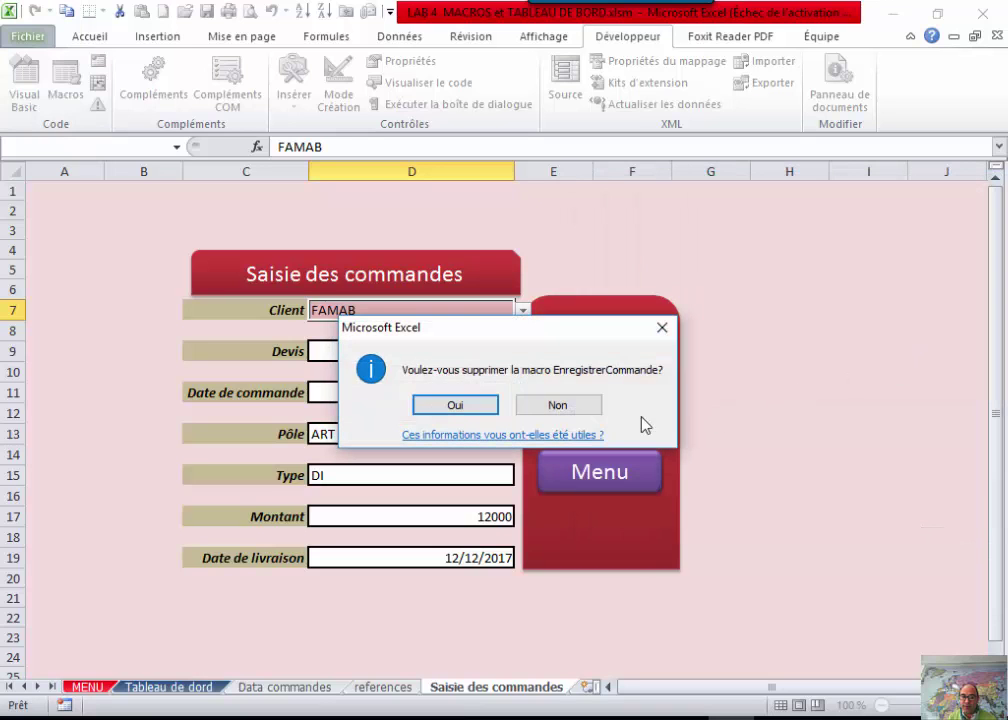
click(461, 412)
click(801, 372)
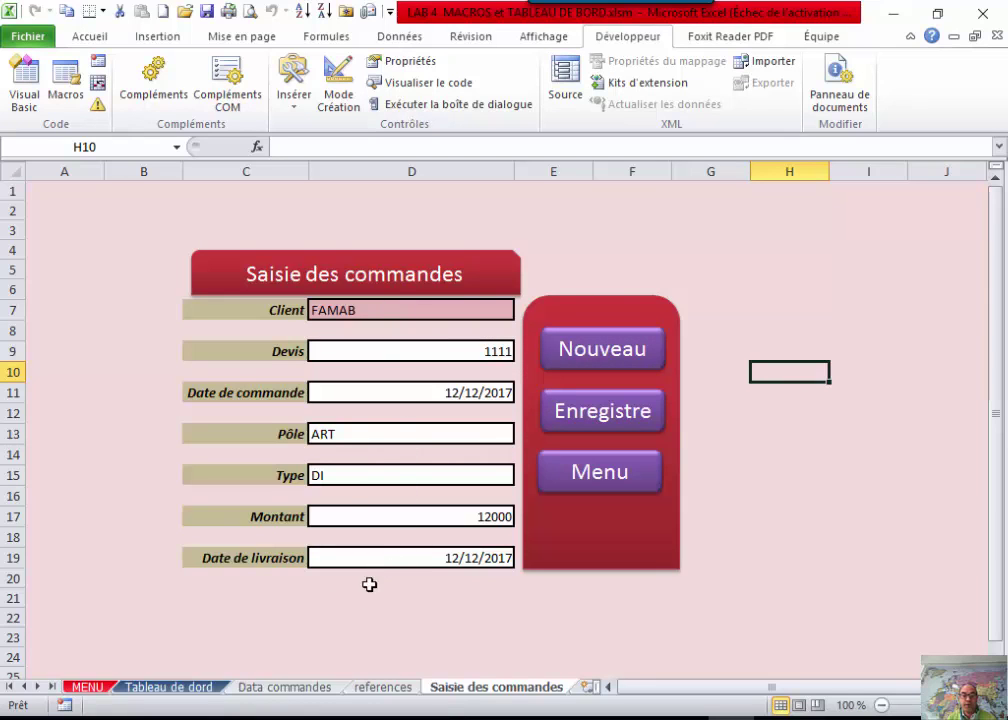
- Begin recording ENREGISTRERCOMMANDE in this workbook, described 'pour enregistrer une nouvelle commande'
click(97, 61)
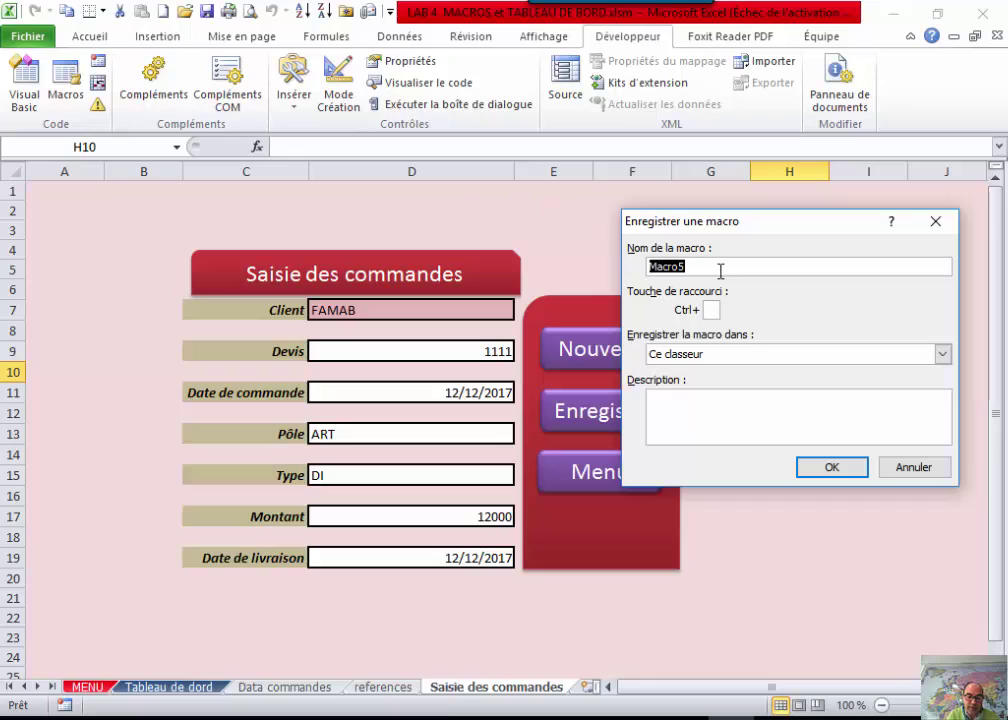
text(ENREGISTRER)
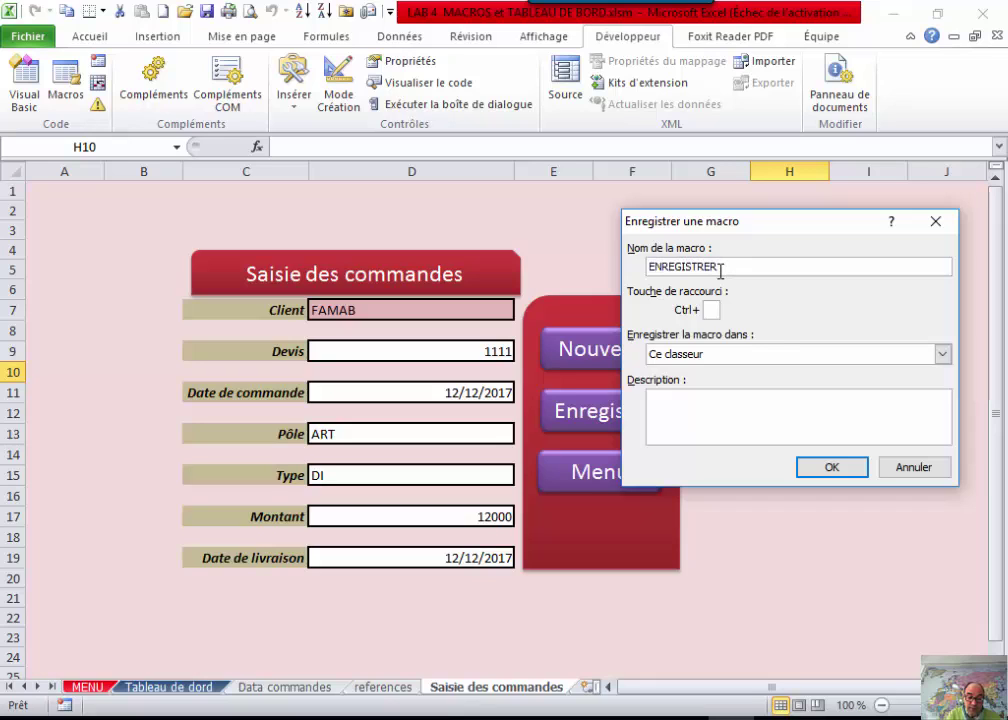
text(COMMANDE)
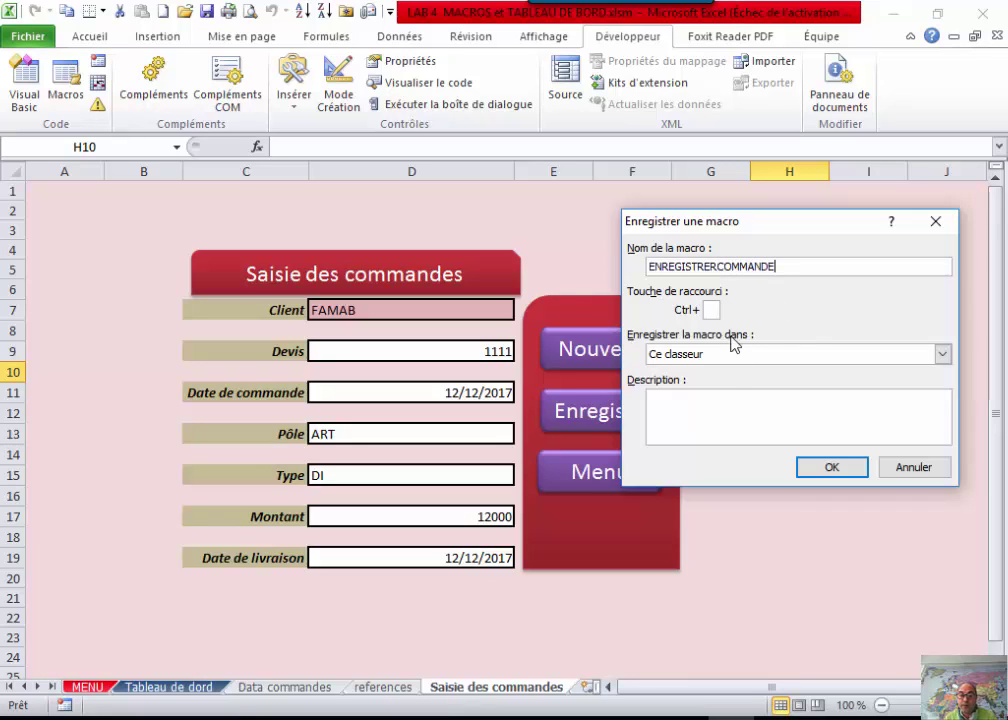
click(740, 425)
text(POUR E)
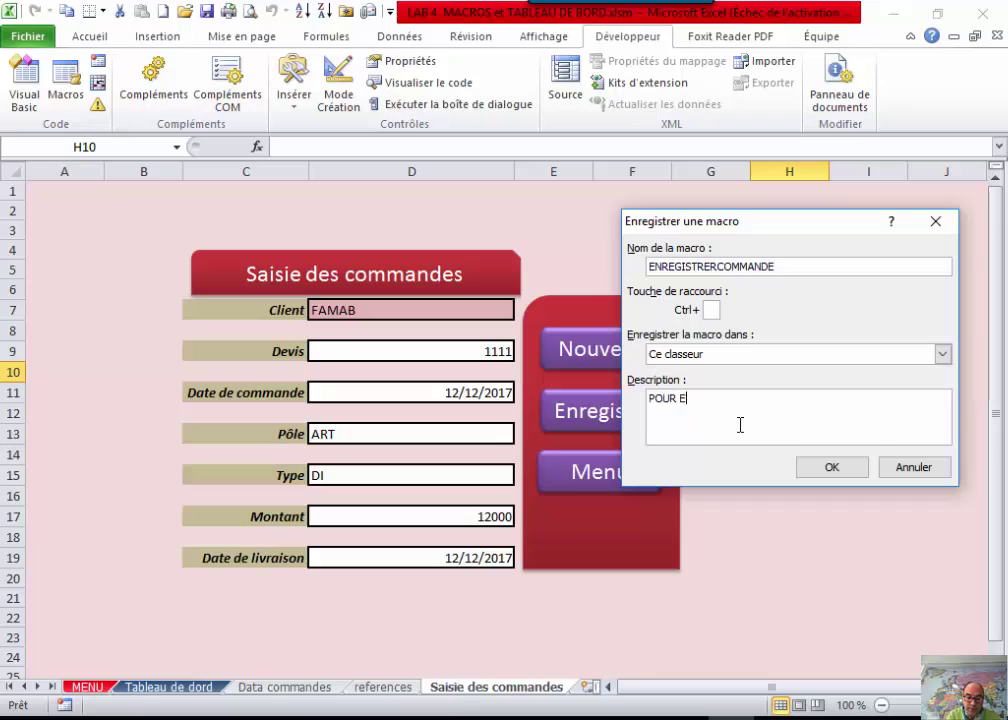
text(NREGISTRER UNE NO)
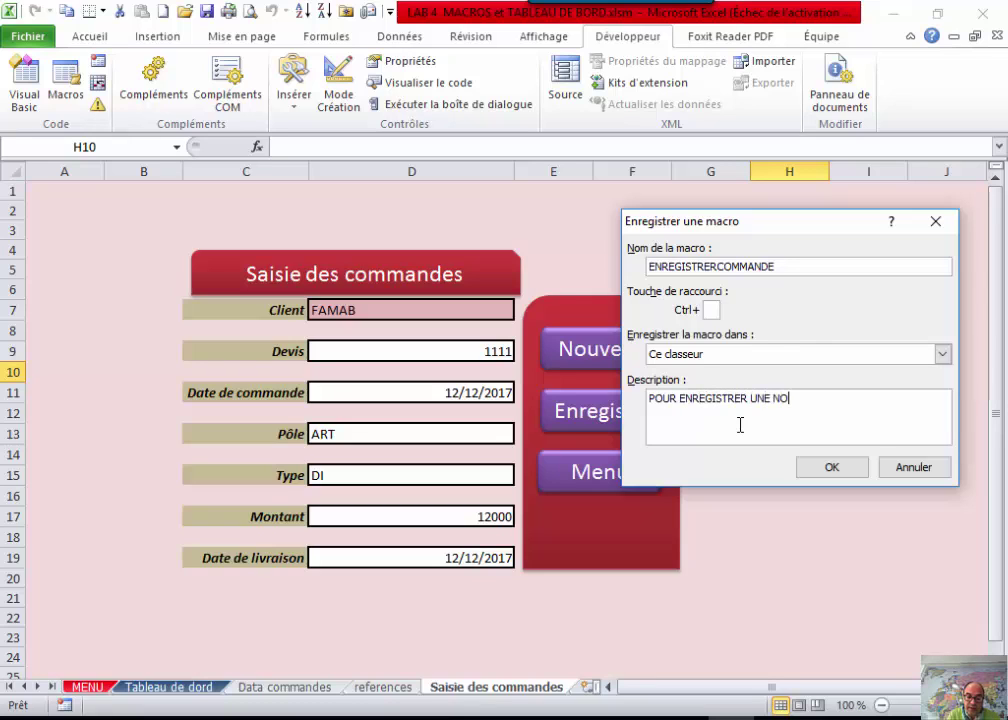
text(LE COMMANDE)
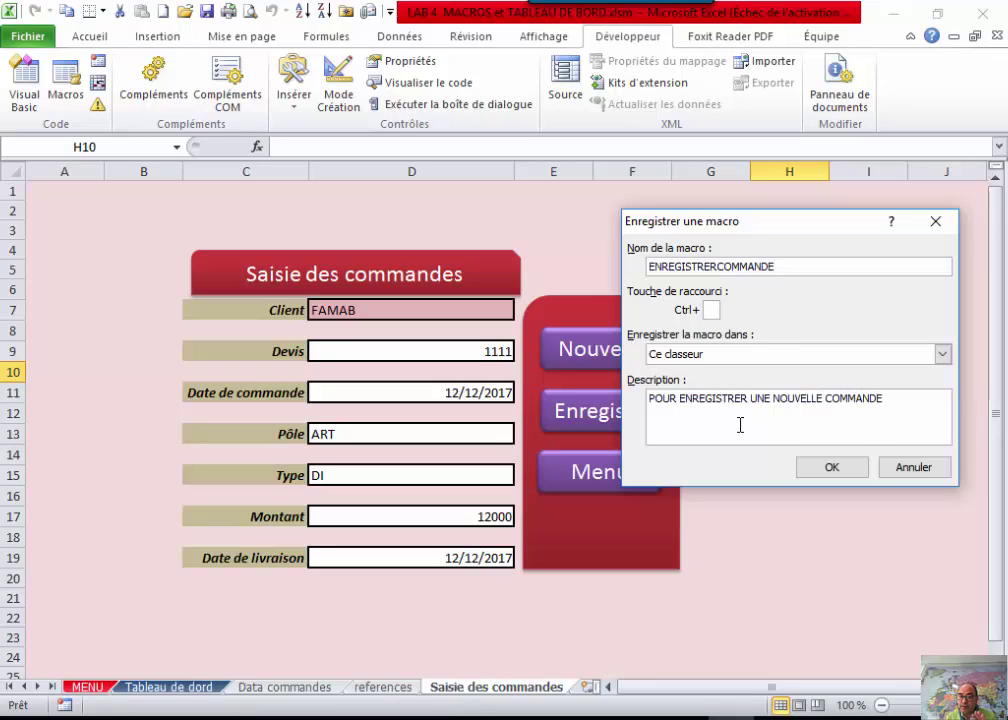
click(828, 470)
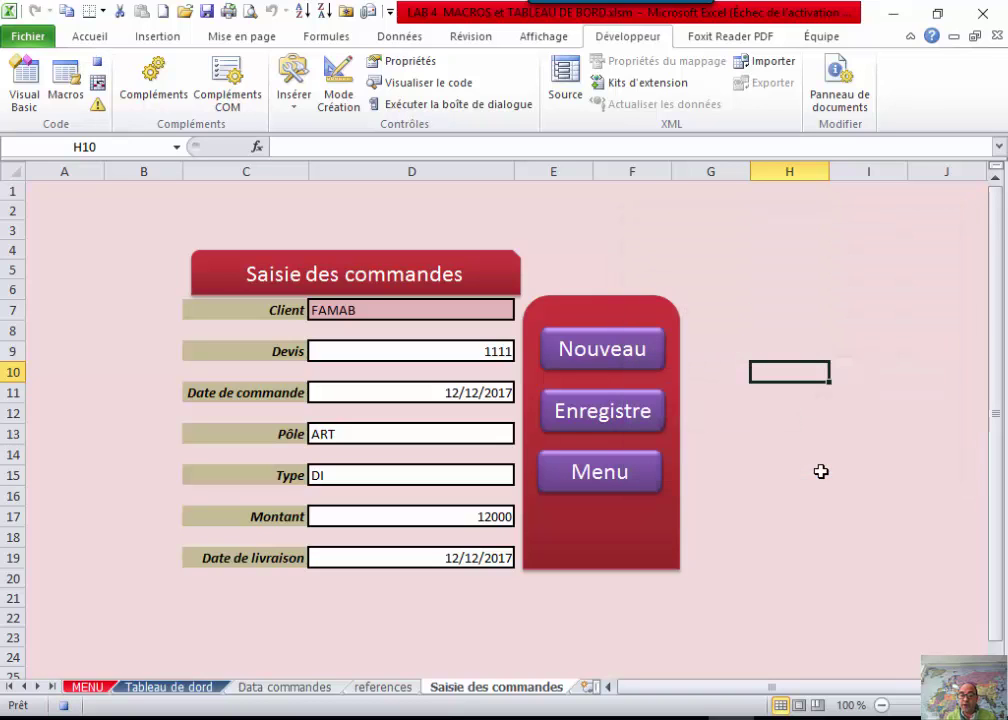
- Insert a blank row 2 above the FAMAB order on Data commandes
click(284, 687)
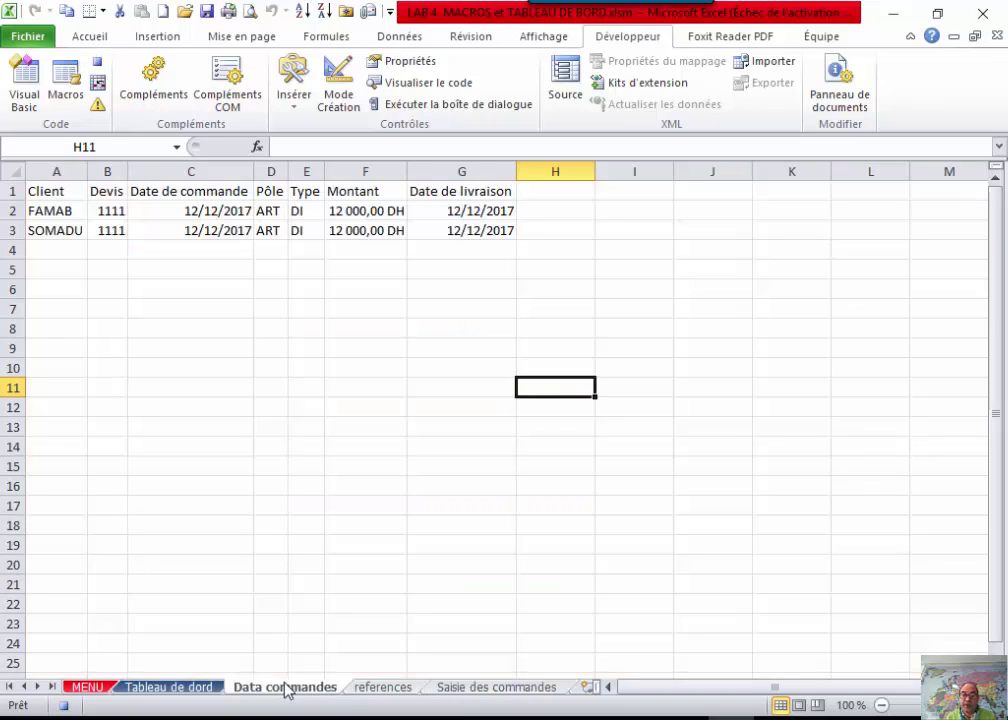
click(11, 211)
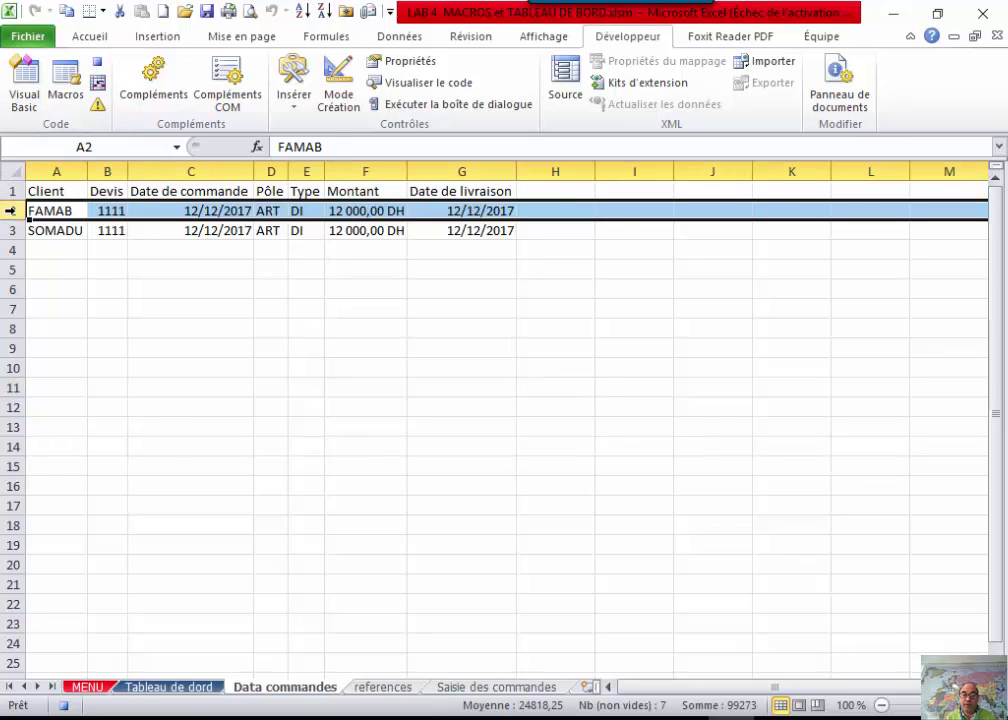
right_click(11, 211)
click(78, 339)
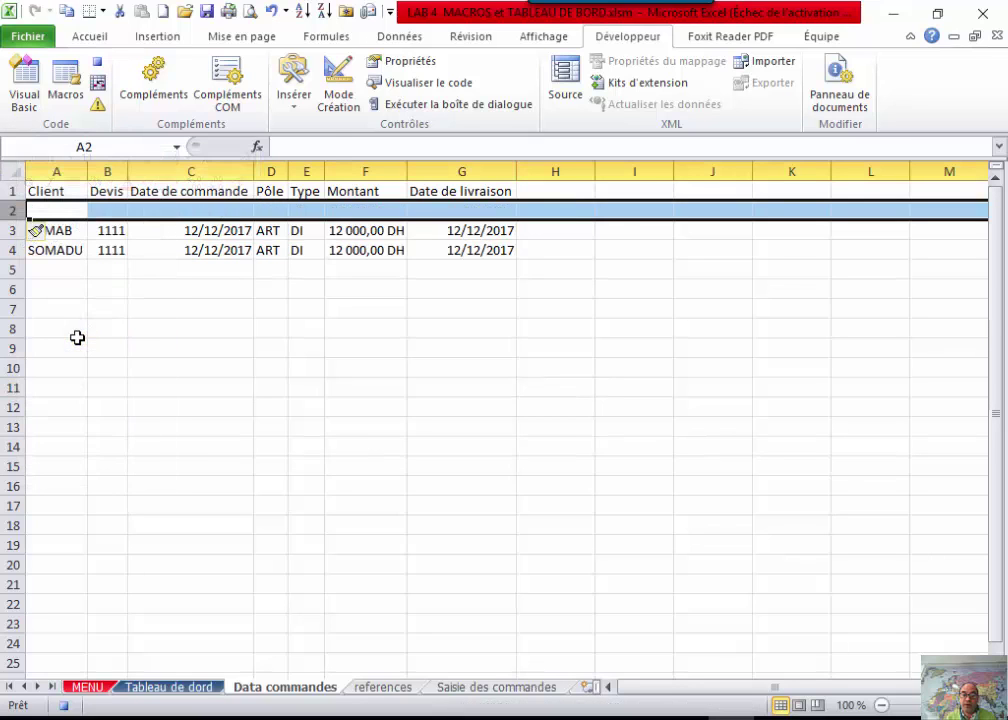
- Format C2 and G2 as Date courte and F2 as Monétaire, then return to the form
click(175, 210)
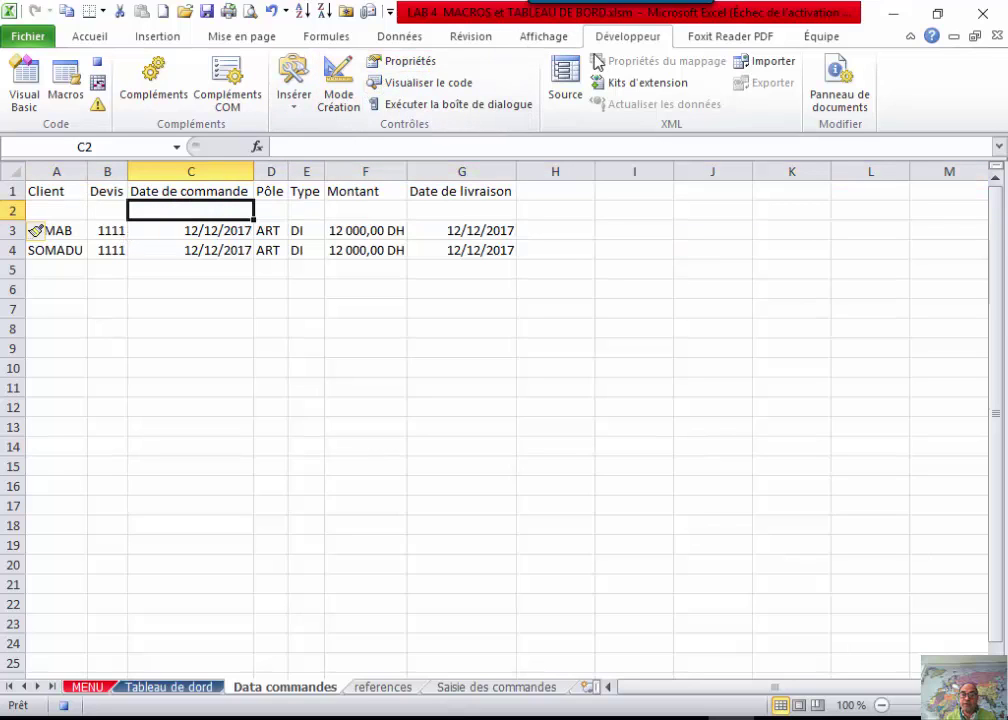
click(90, 38)
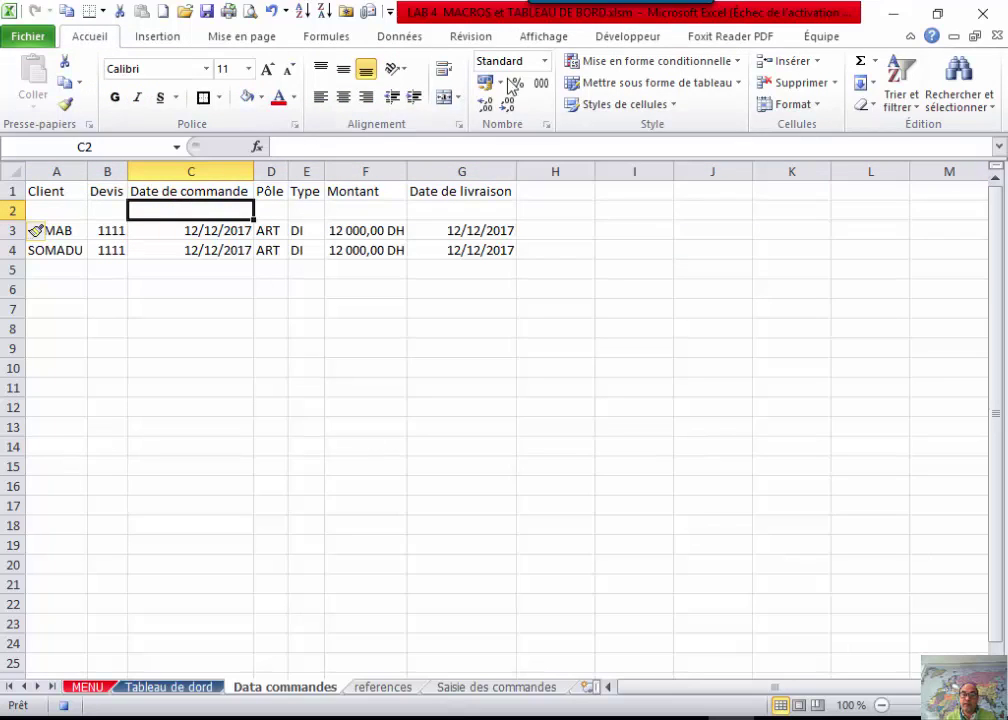
click(545, 61)
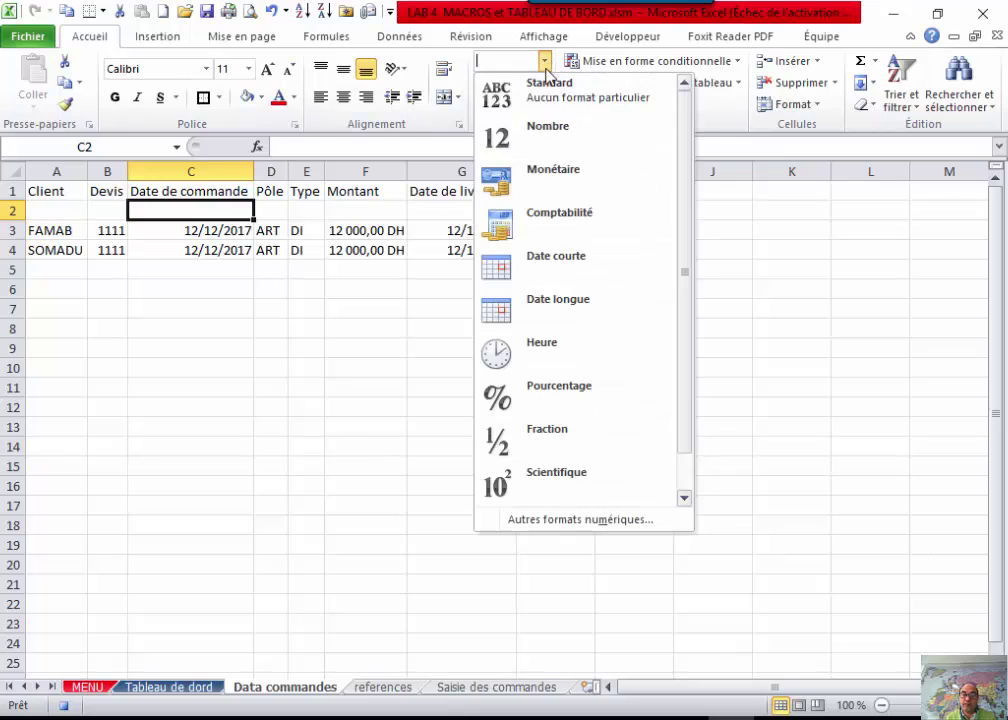
click(581, 263)
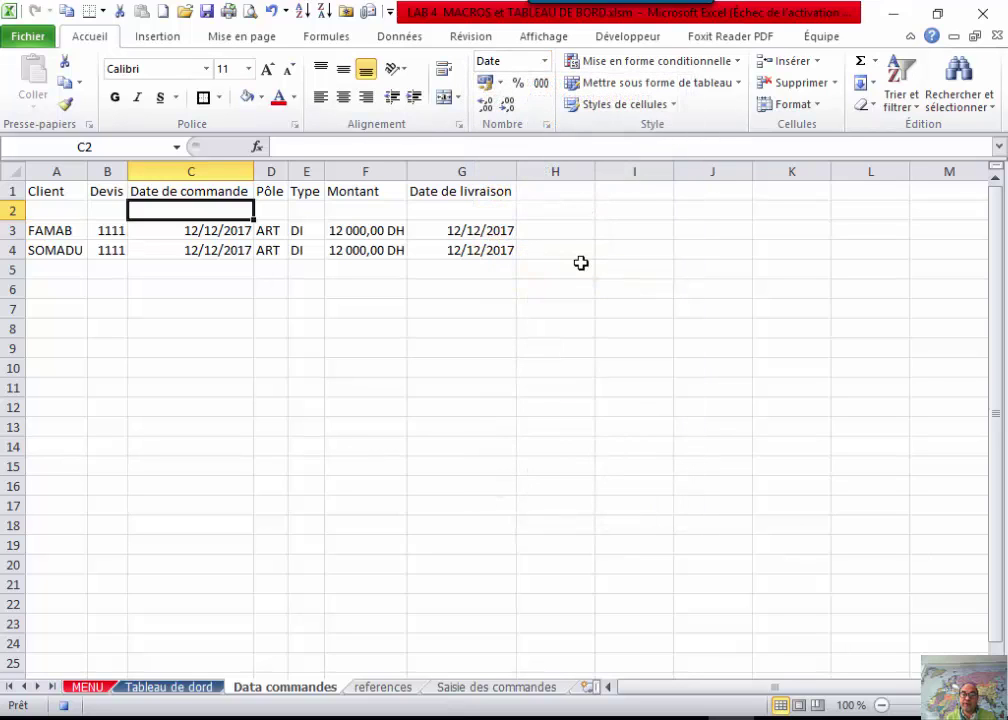
click(381, 211)
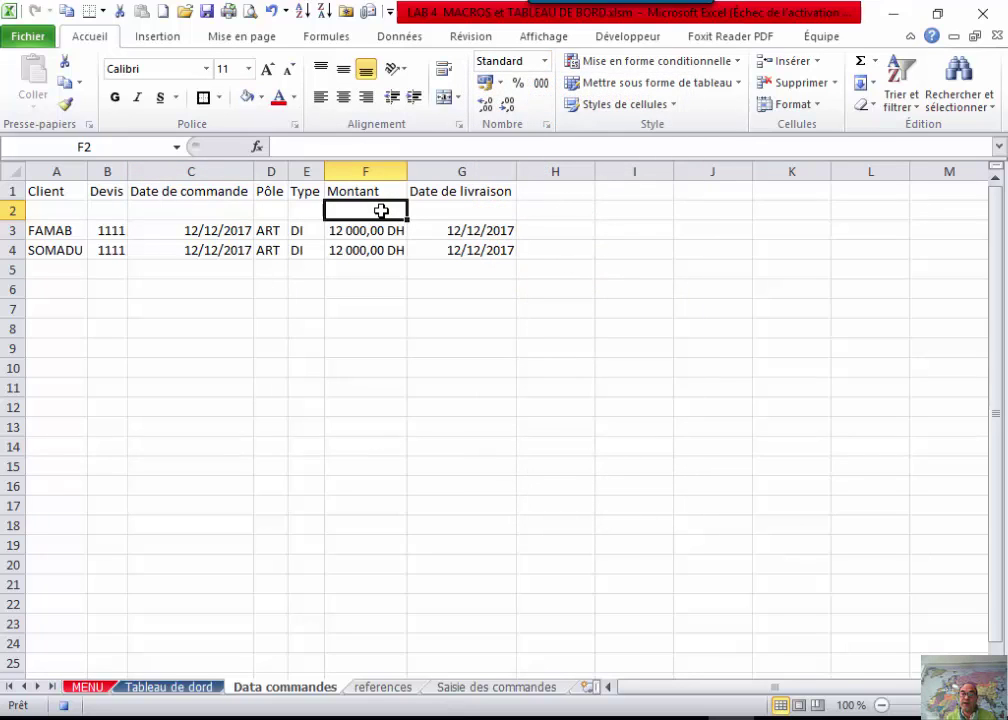
click(545, 61)
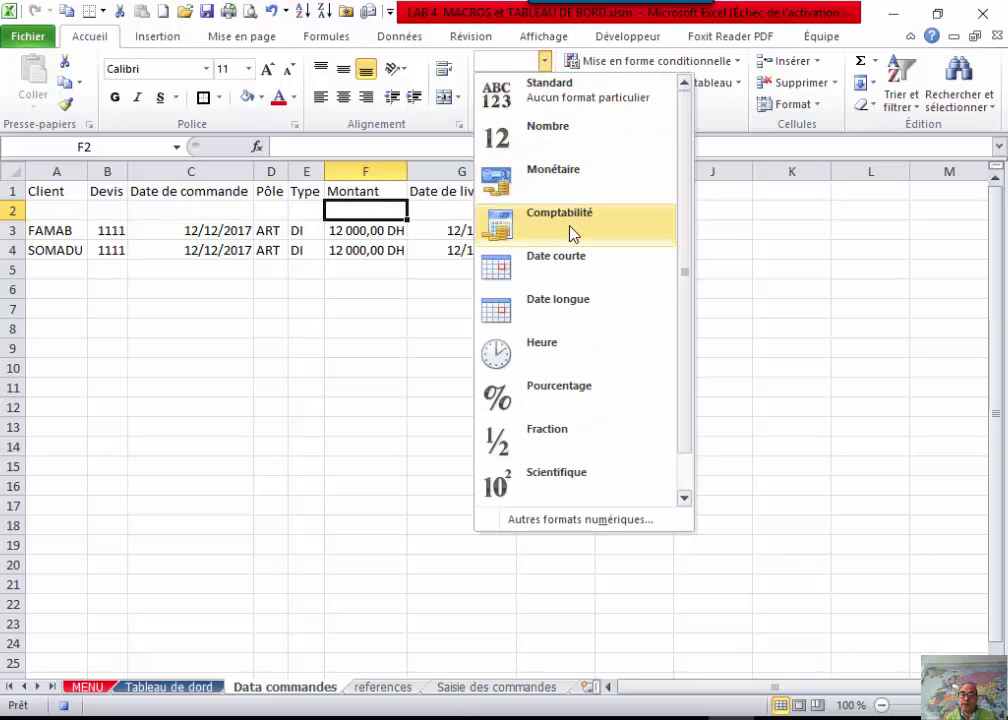
click(578, 173)
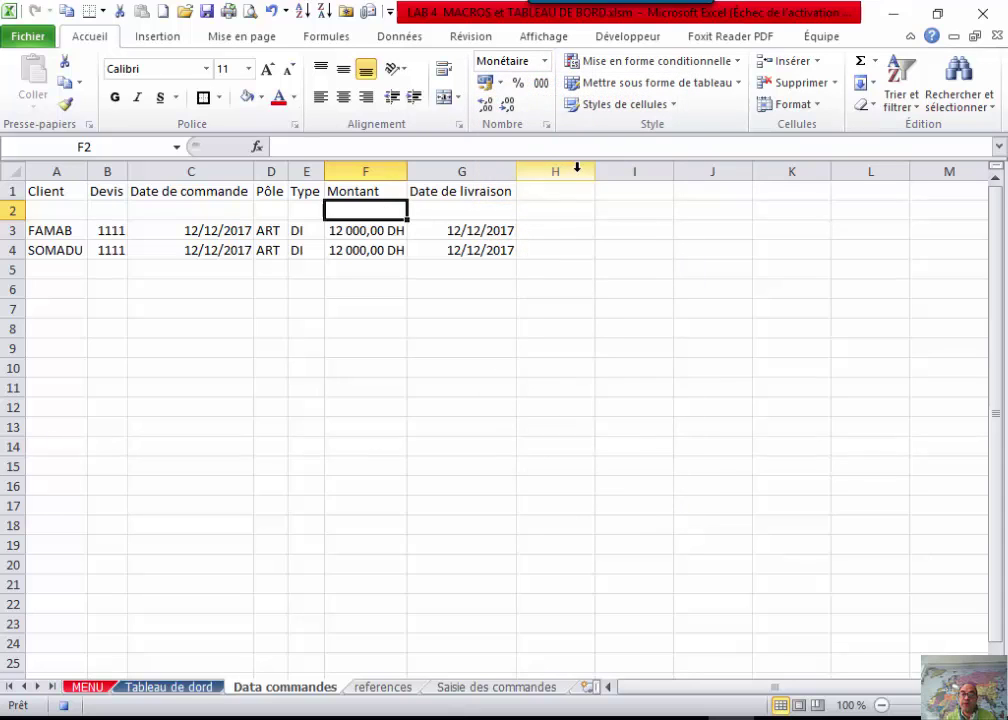
click(472, 214)
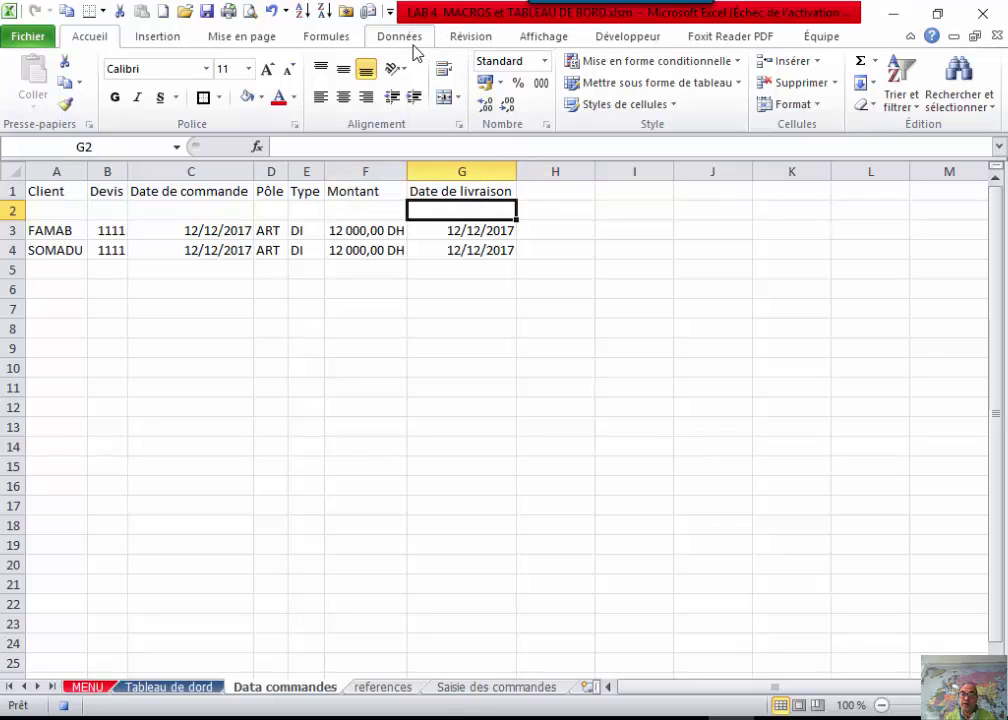
click(545, 61)
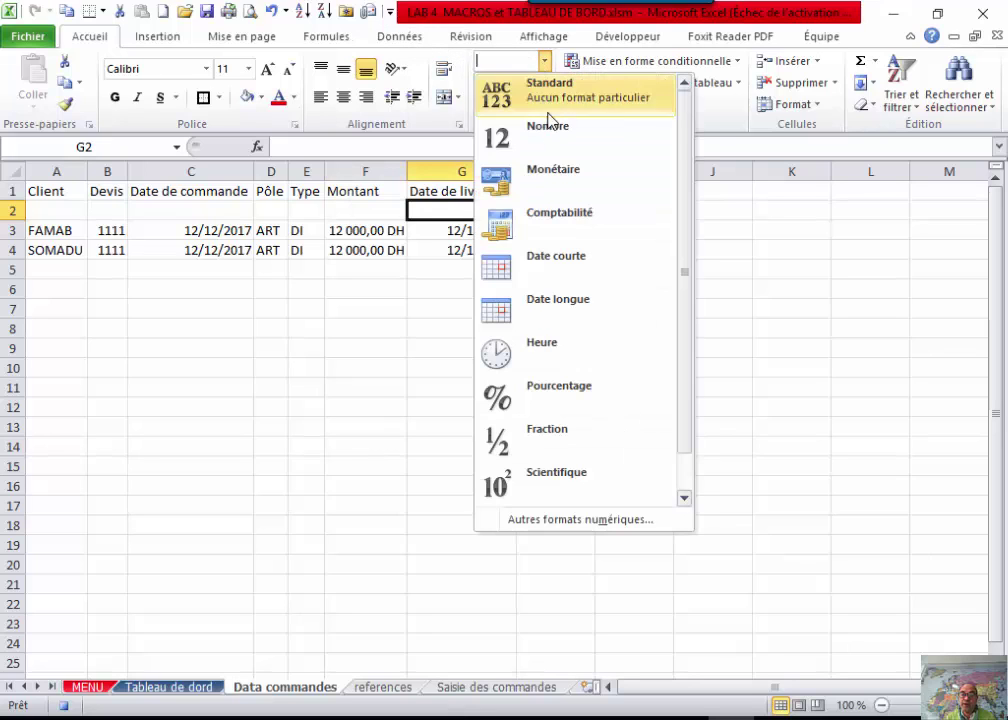
click(584, 262)
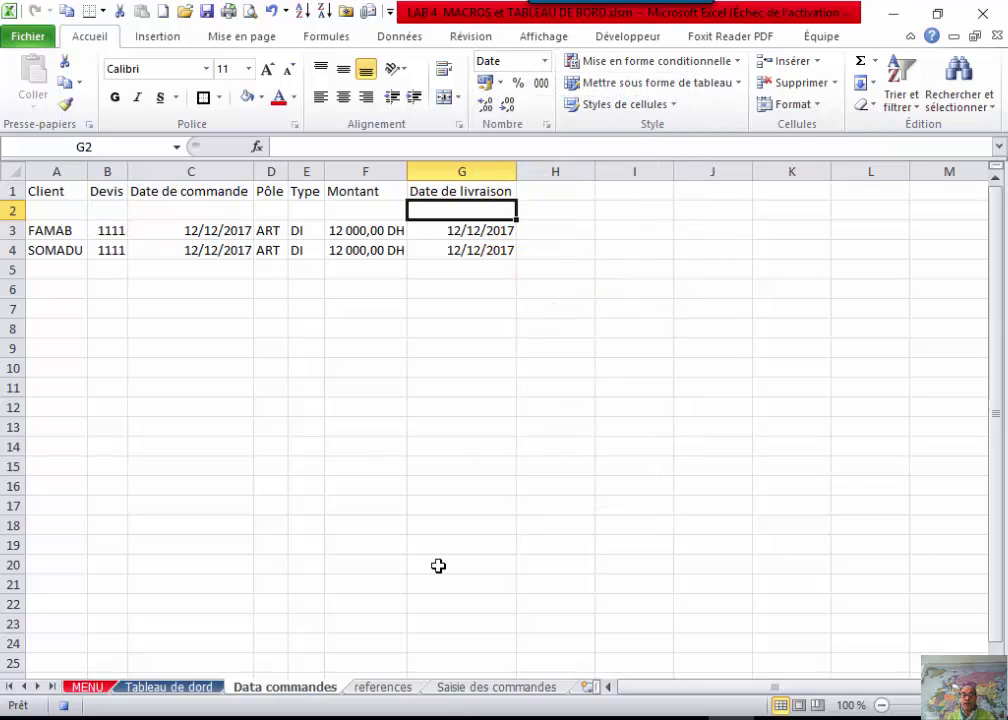
click(467, 688)
- Paste the client FAMAB into A2 and the quote 1111 into B2 as values
click(381, 316)
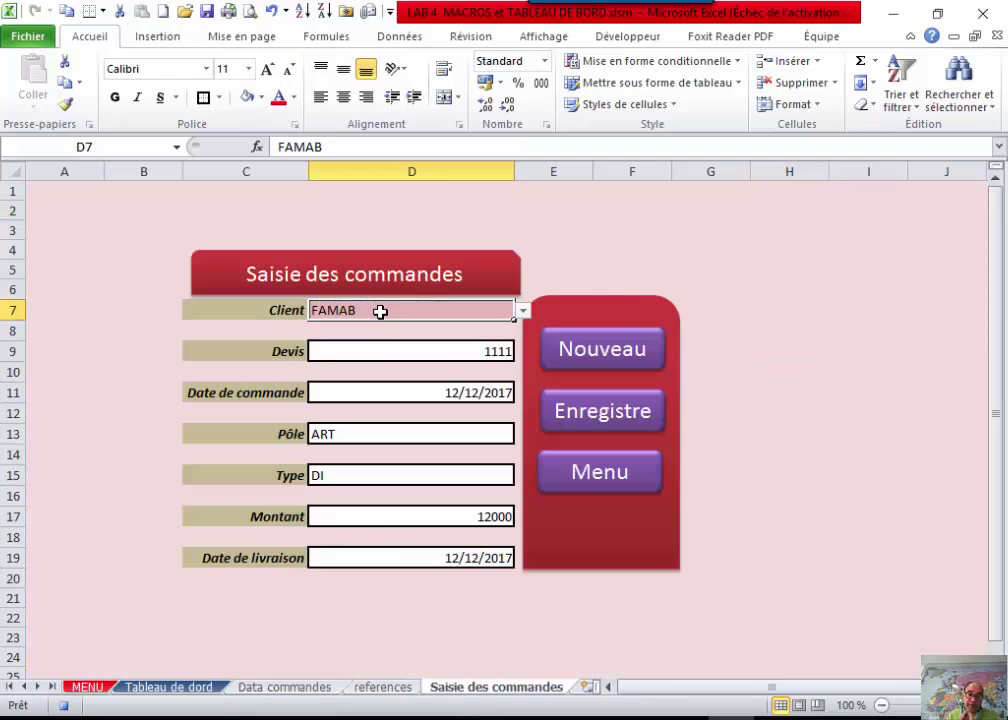
key(ctrl+c)
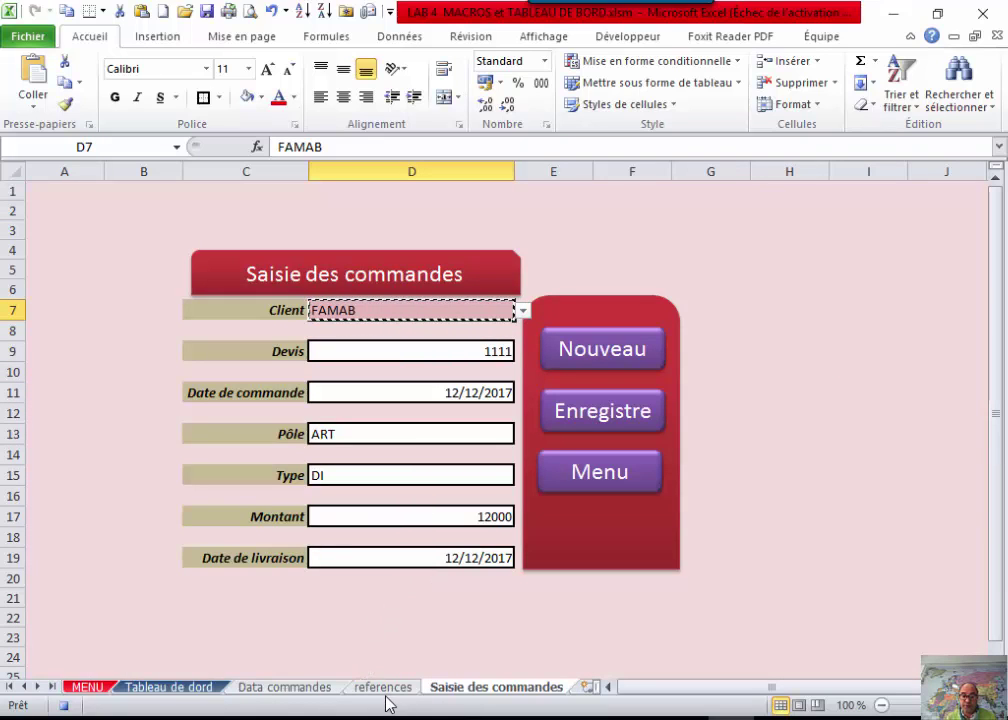
click(308, 699)
click(38, 204)
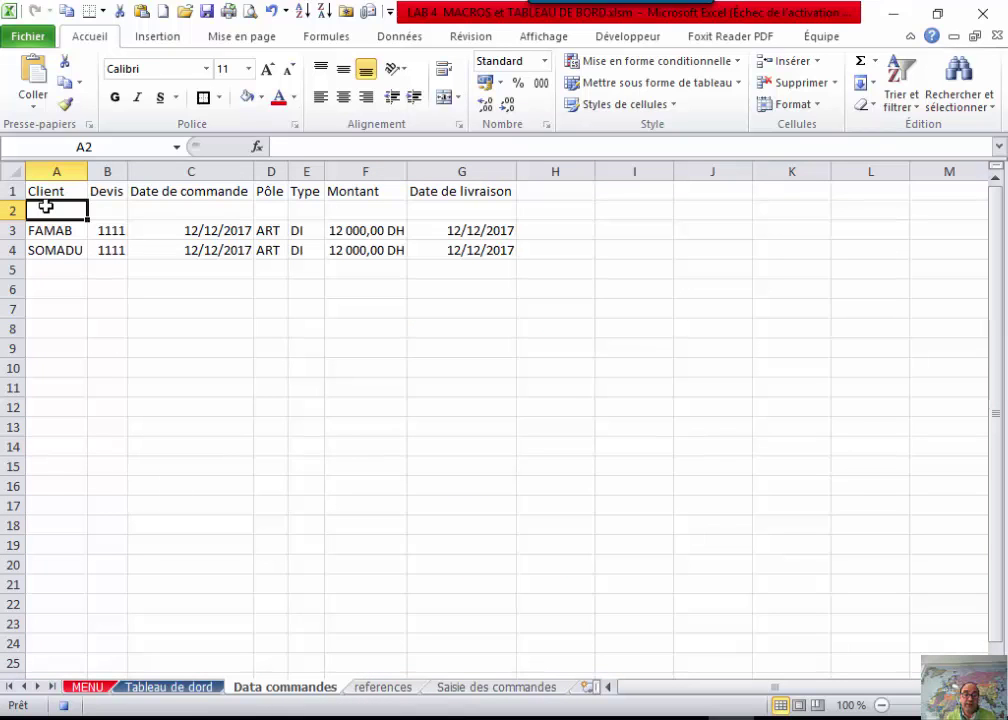
right_click(44, 206)
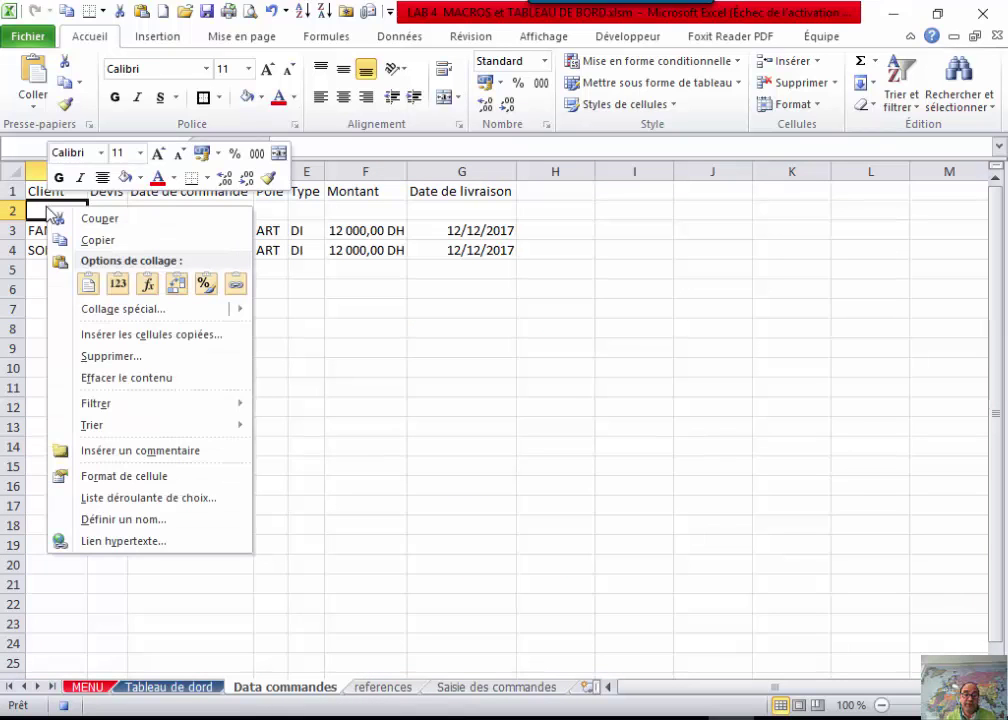
click(115, 283)
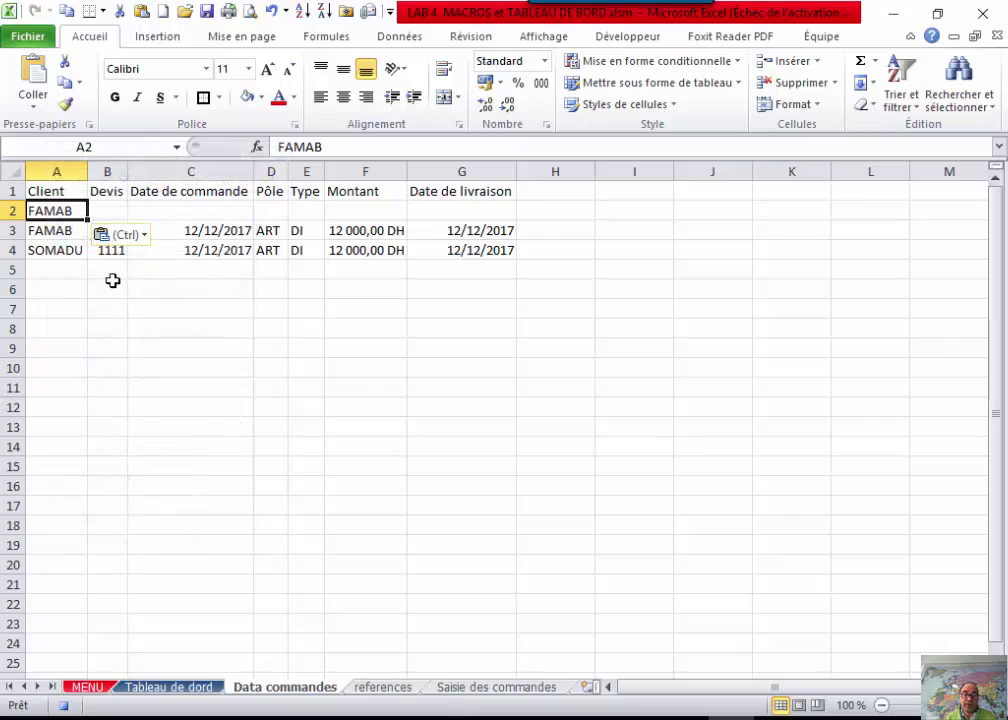
click(472, 690)
click(372, 347)
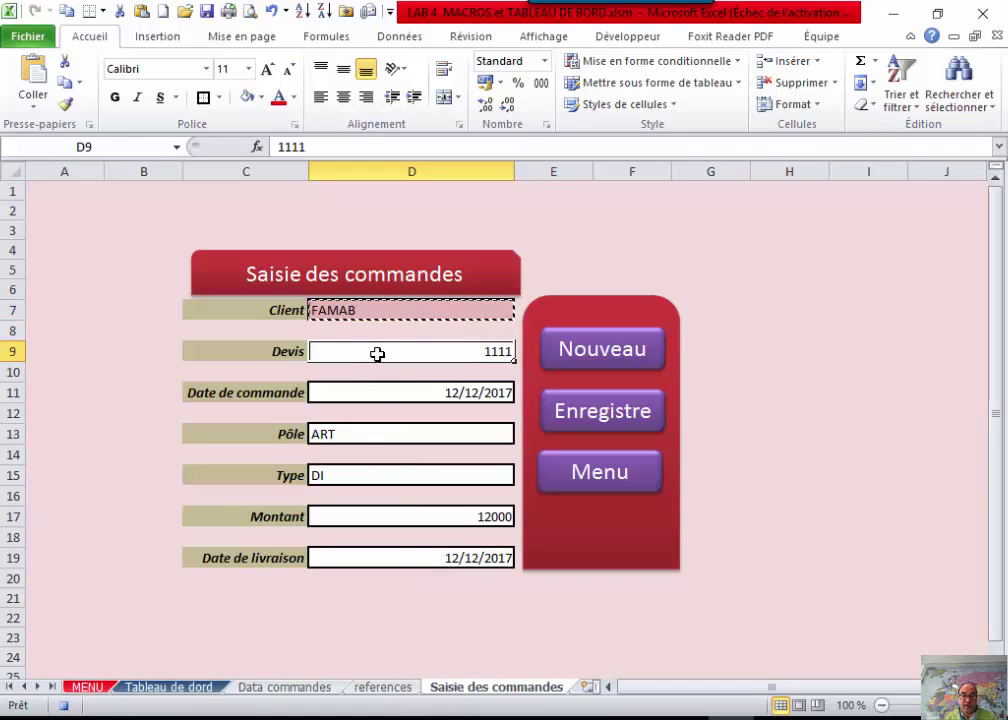
key(ctrl+c)
click(287, 690)
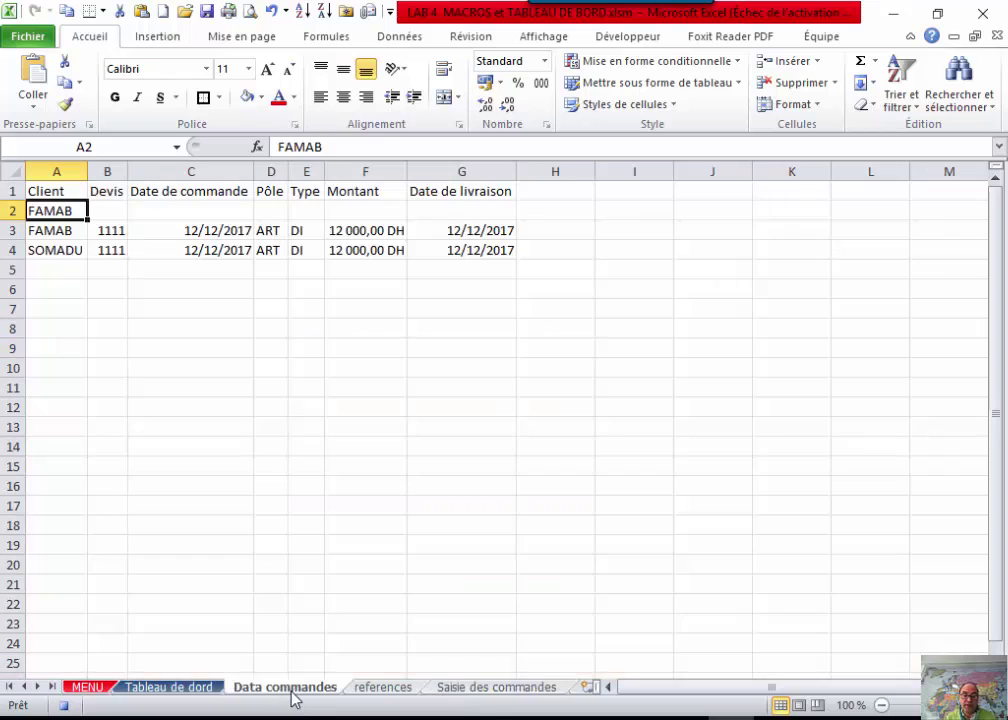
click(105, 206)
right_click(105, 207)
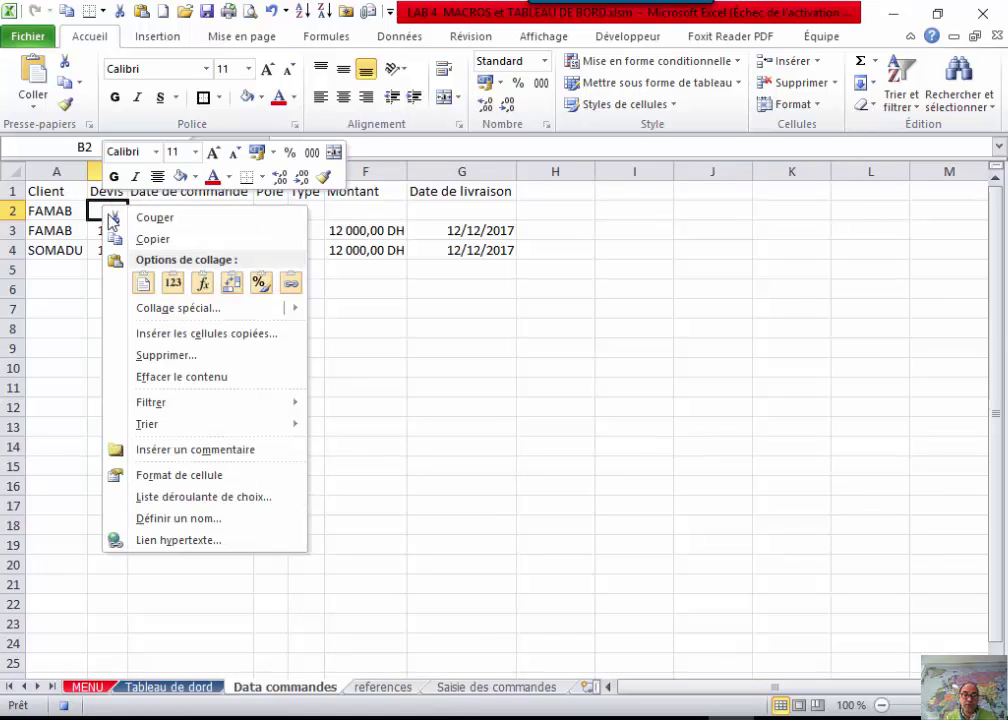
click(180, 286)
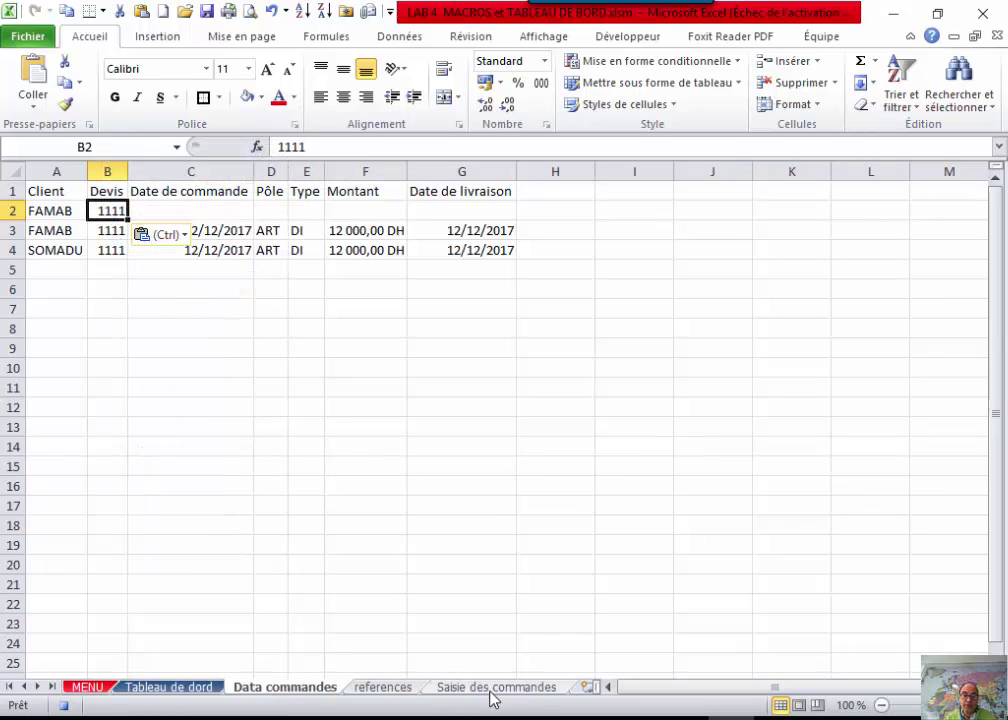
- Paste the order date 12/12/2017 into C2 as a value, then copy Pôle ART for D2
click(494, 687)
click(382, 391)
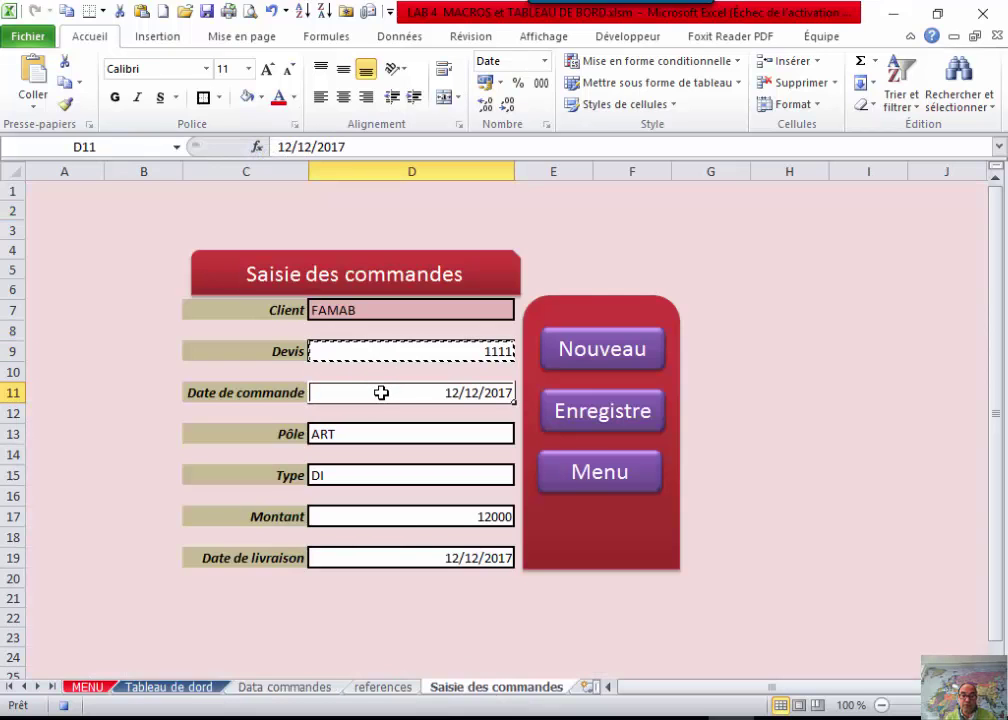
key(ctrl+c)
click(300, 687)
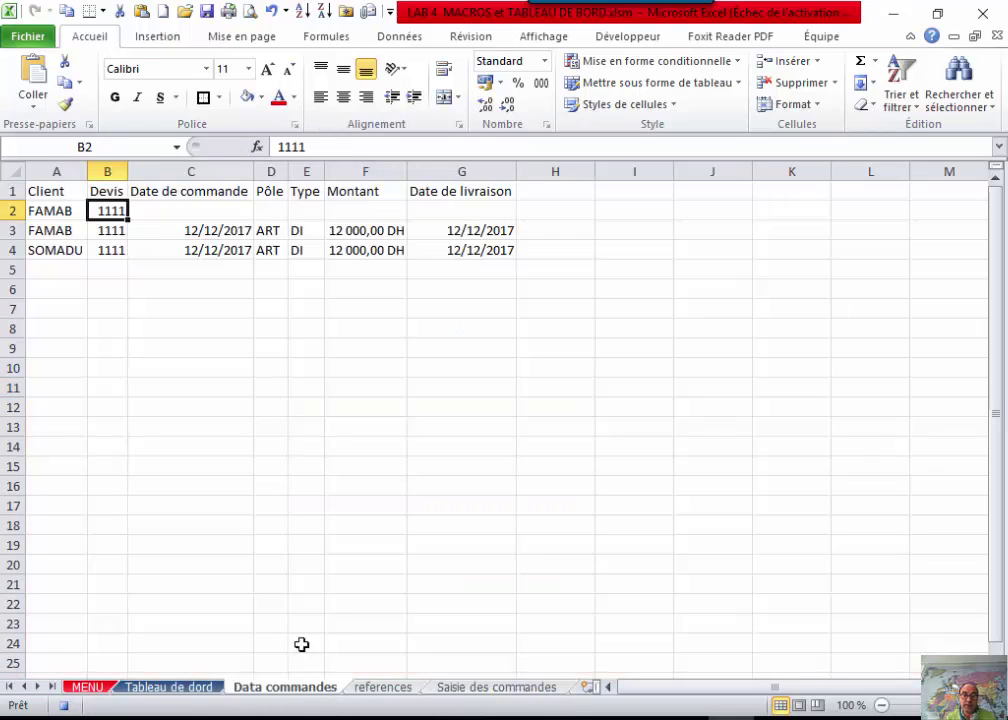
click(187, 208)
right_click(187, 208)
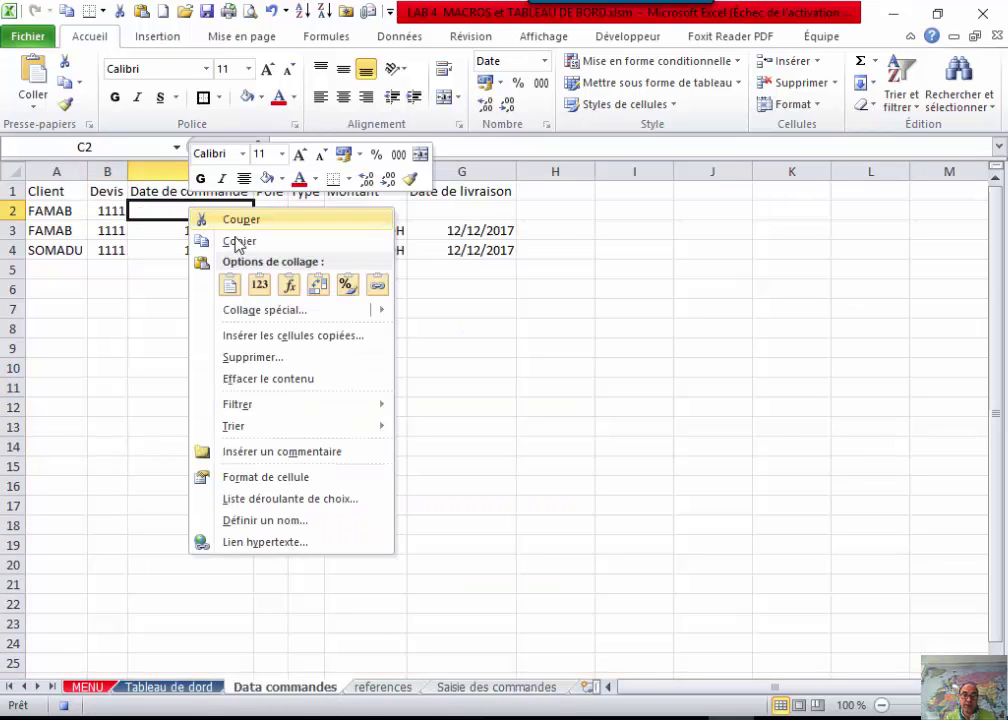
click(261, 286)
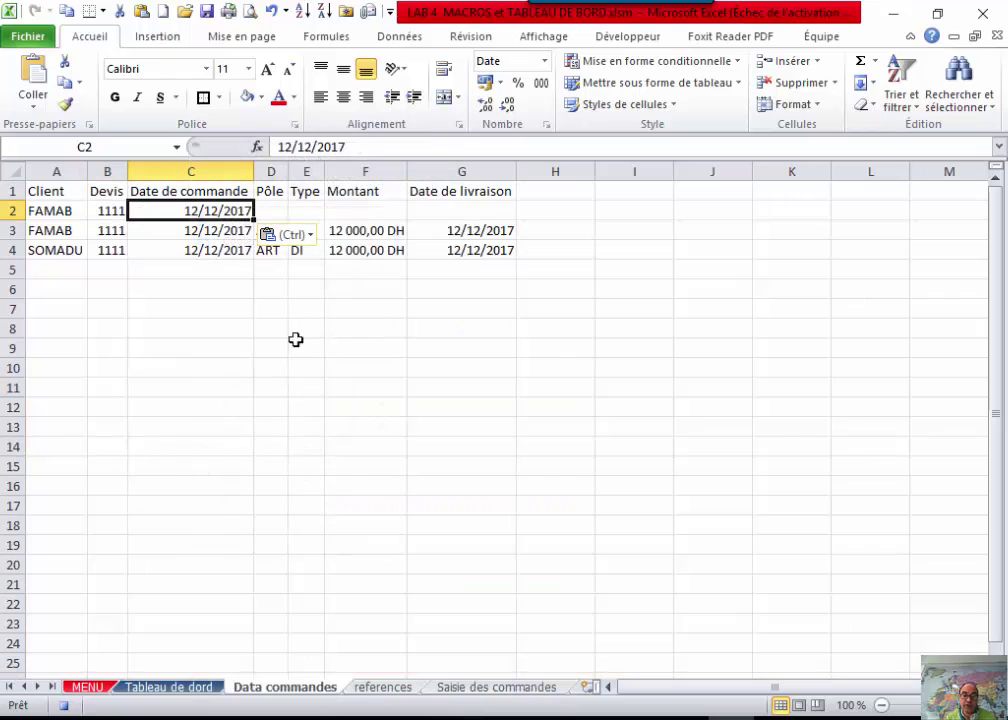
click(450, 690)
click(397, 437)
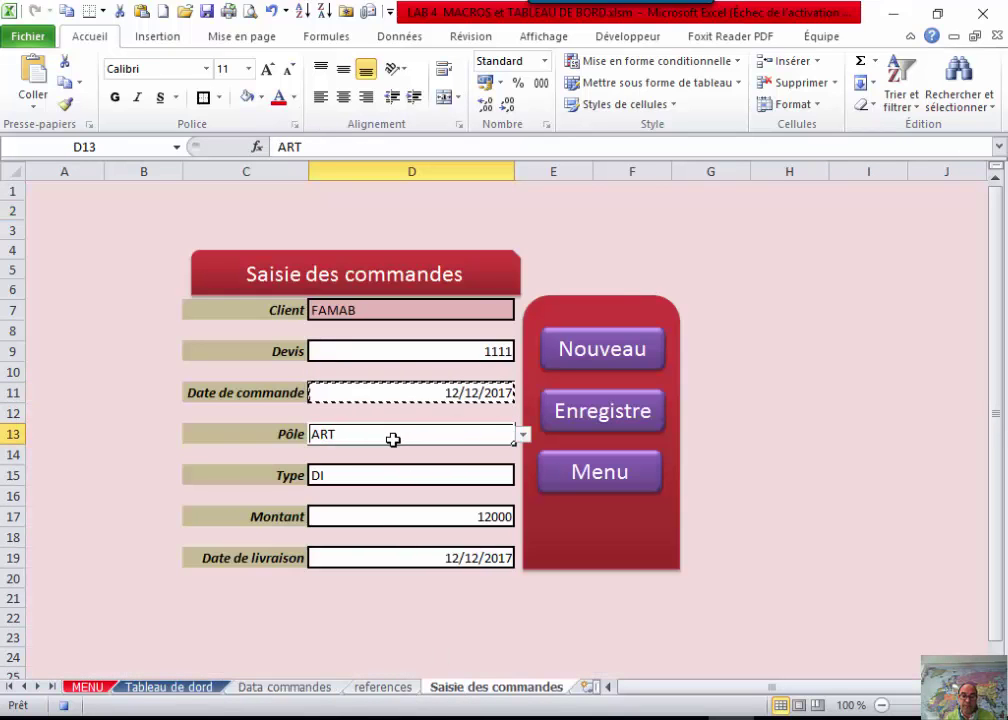
key(ctrl+c)
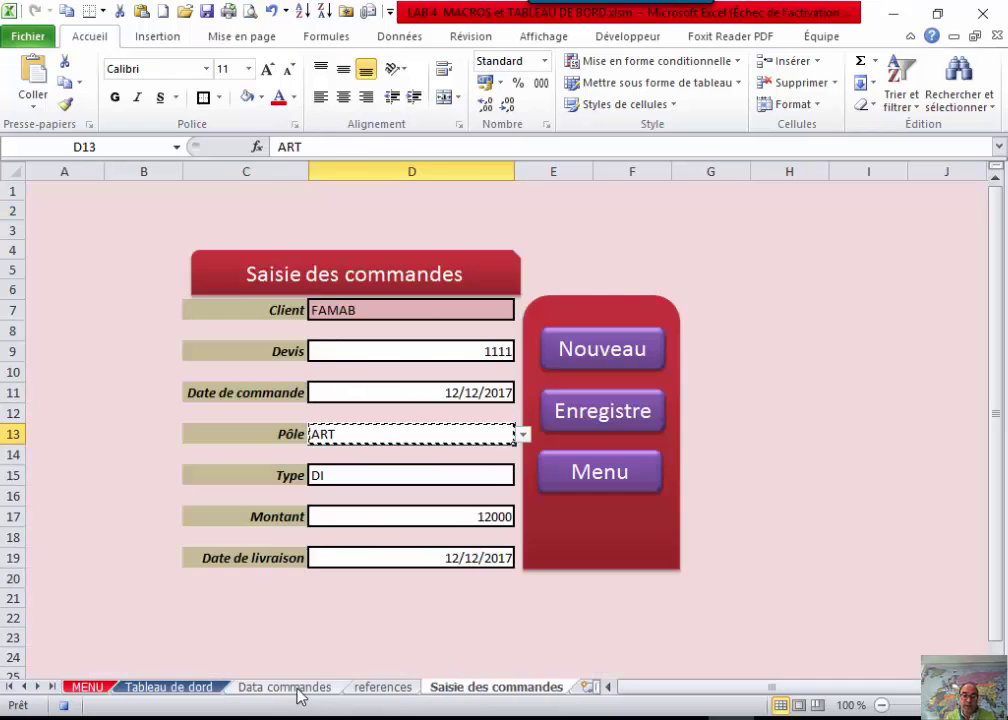
click(300, 690)
click(279, 210)
- Paste ART into D2 and DI into E2 of Data commandes as values
right_click(282, 212)
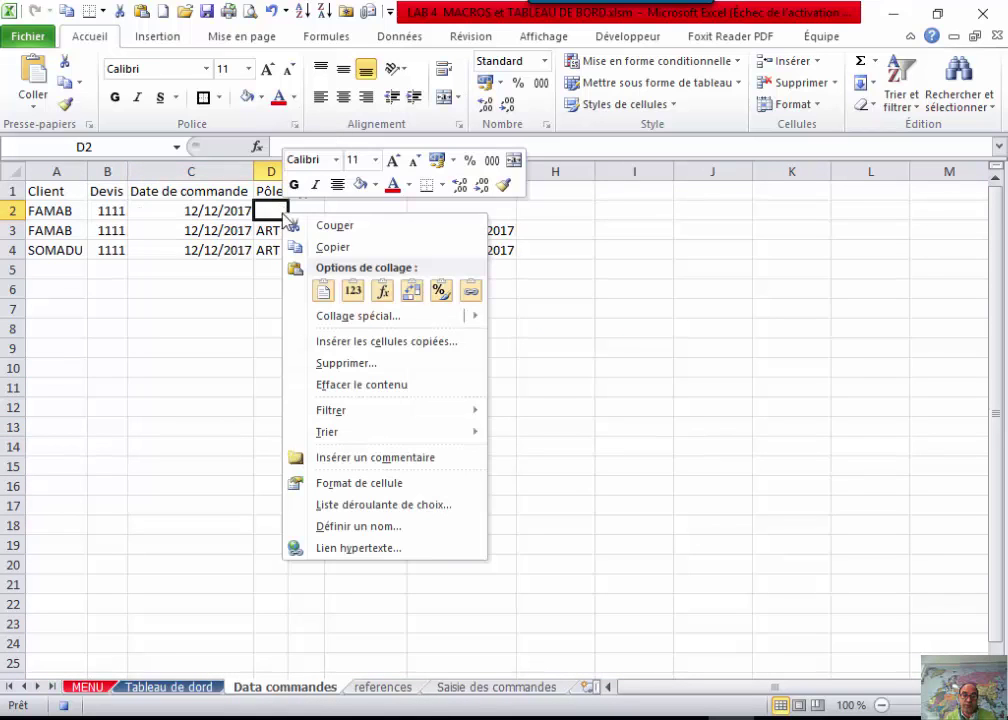
click(352, 290)
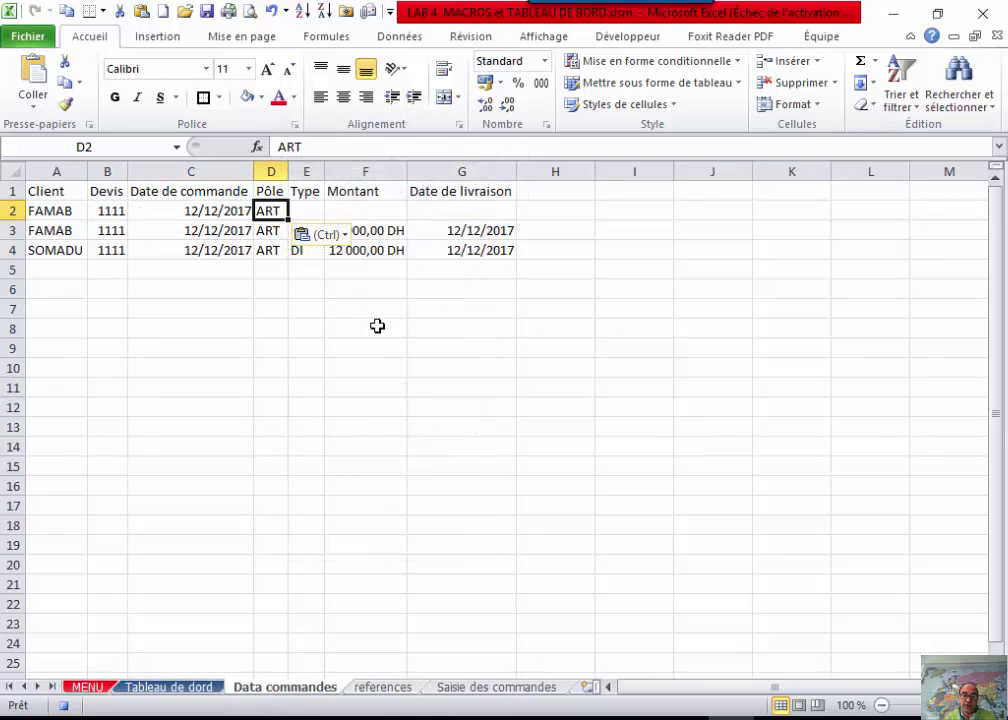
click(482, 689)
click(380, 474)
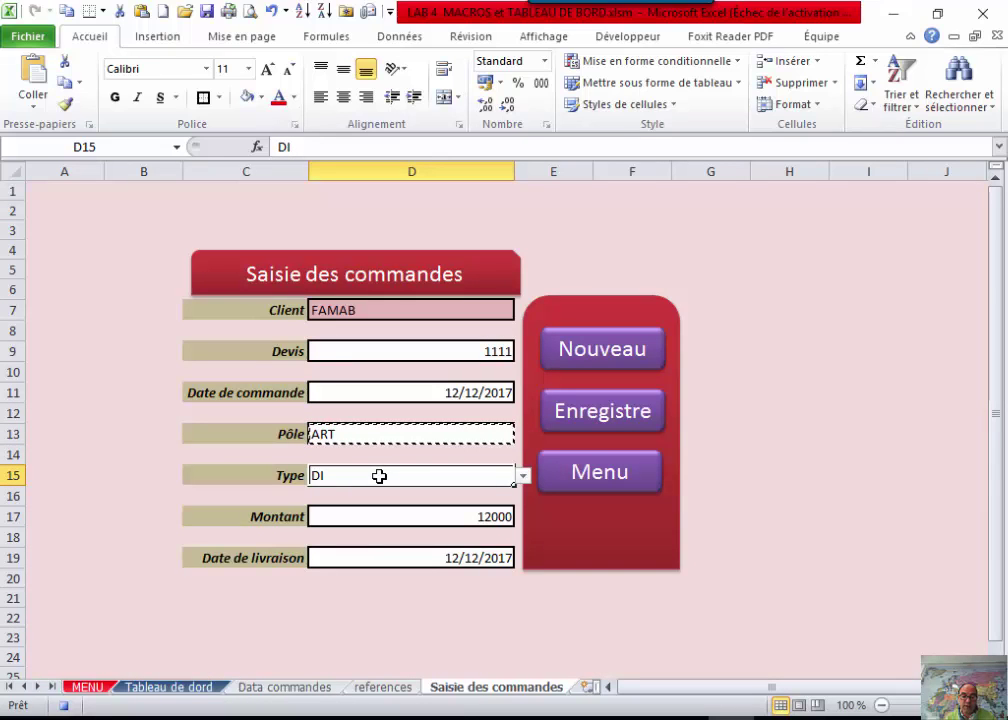
click(300, 688)
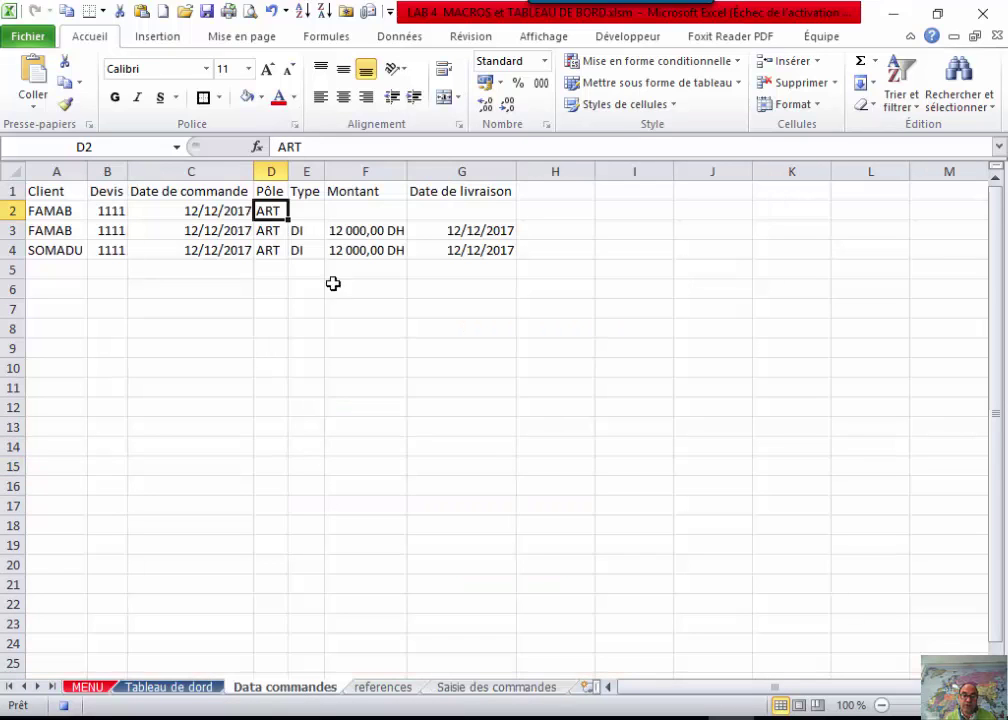
click(305, 210)
right_click(305, 210)
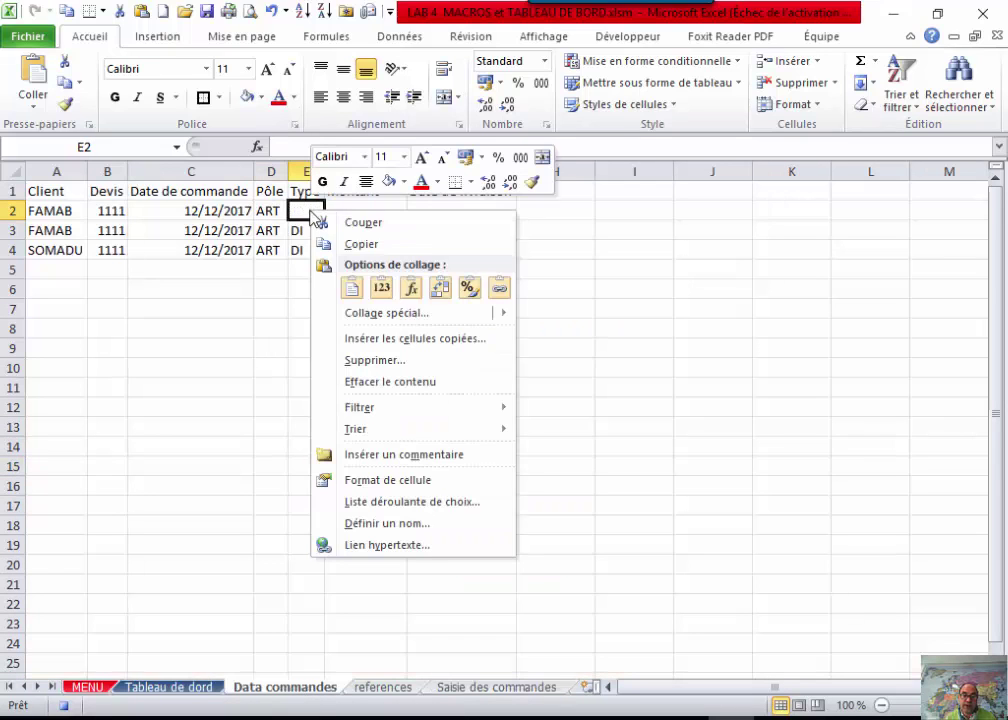
click(381, 289)
- Copy the form's Montant 12000 into F2 as a value
click(490, 687)
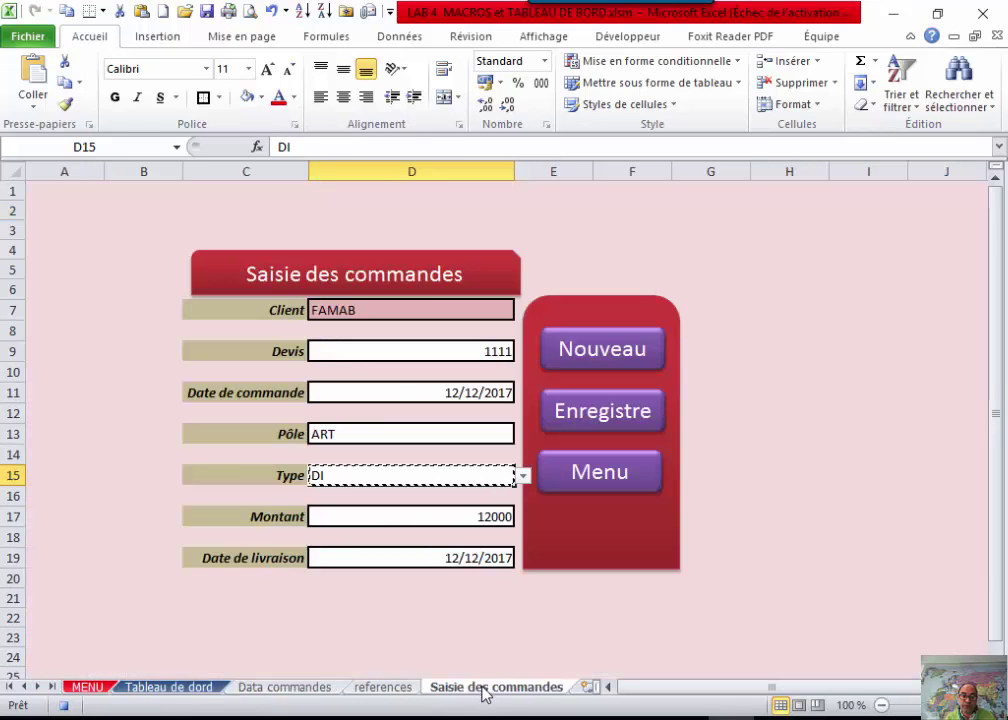
click(408, 514)
key(ctrl+c)
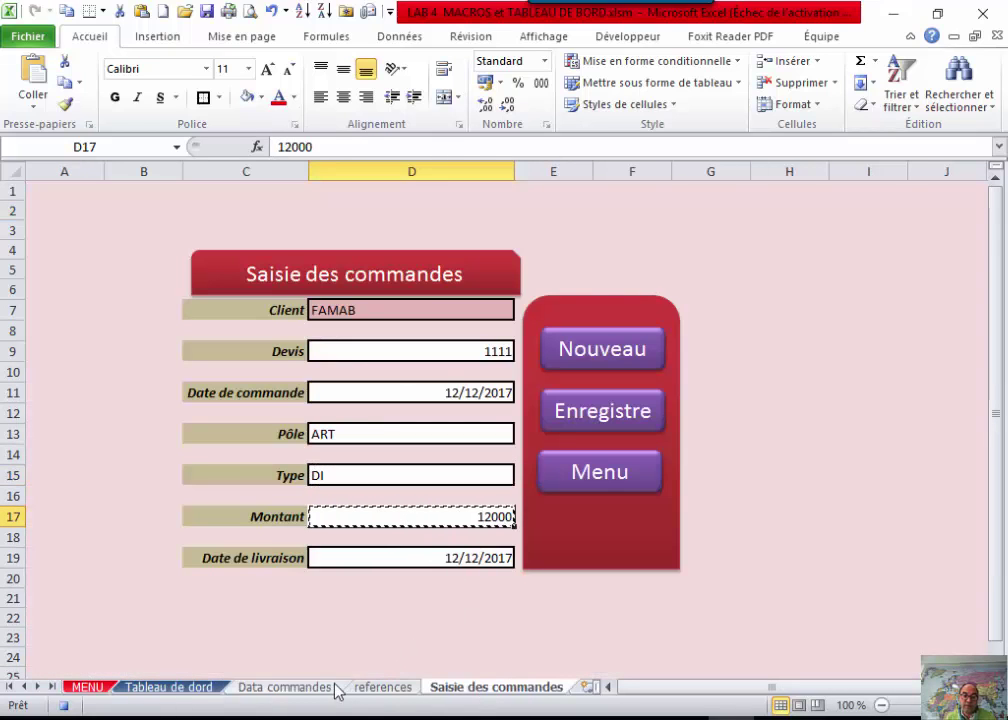
click(294, 688)
click(376, 204)
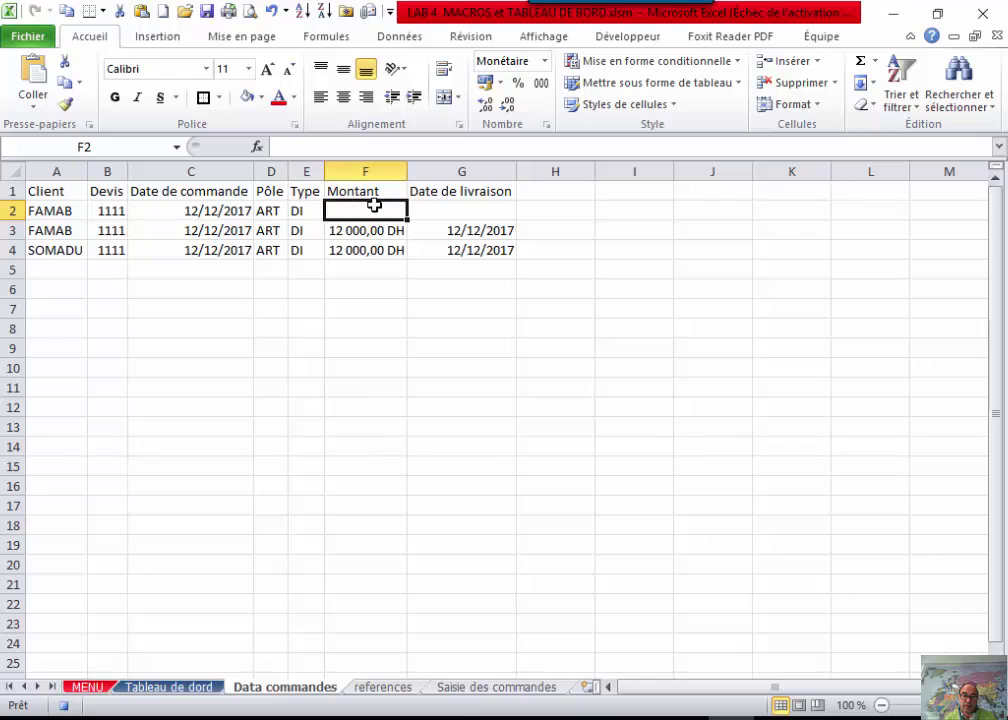
right_click(376, 205)
click(443, 283)
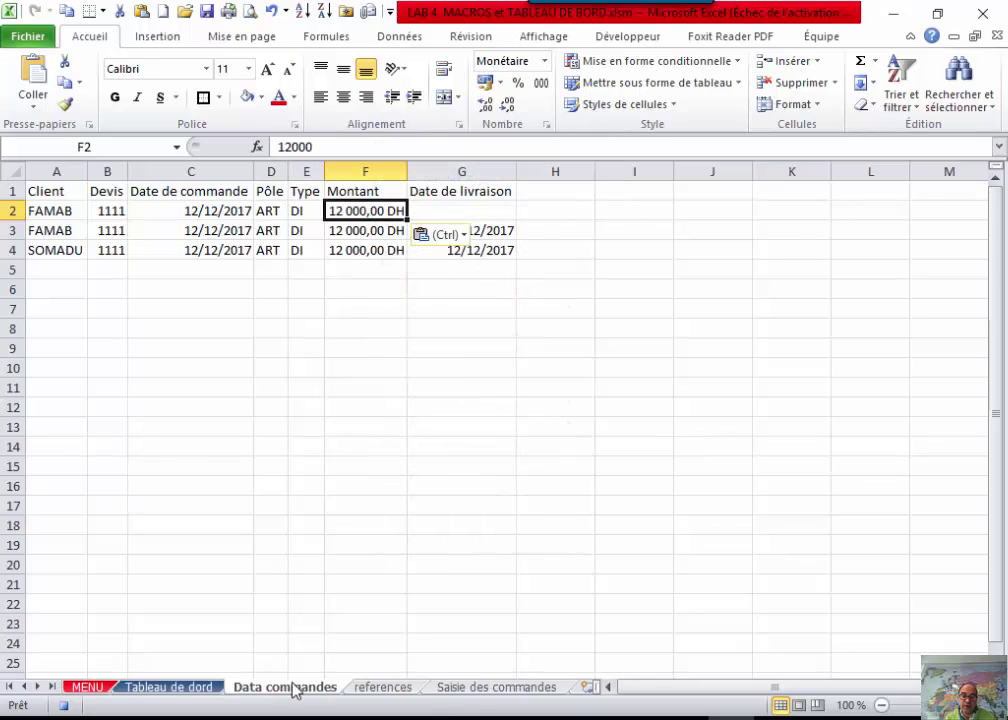
- Paste the delivery date into G2 as a value, then return to the form and cancel the copy
click(440, 688)
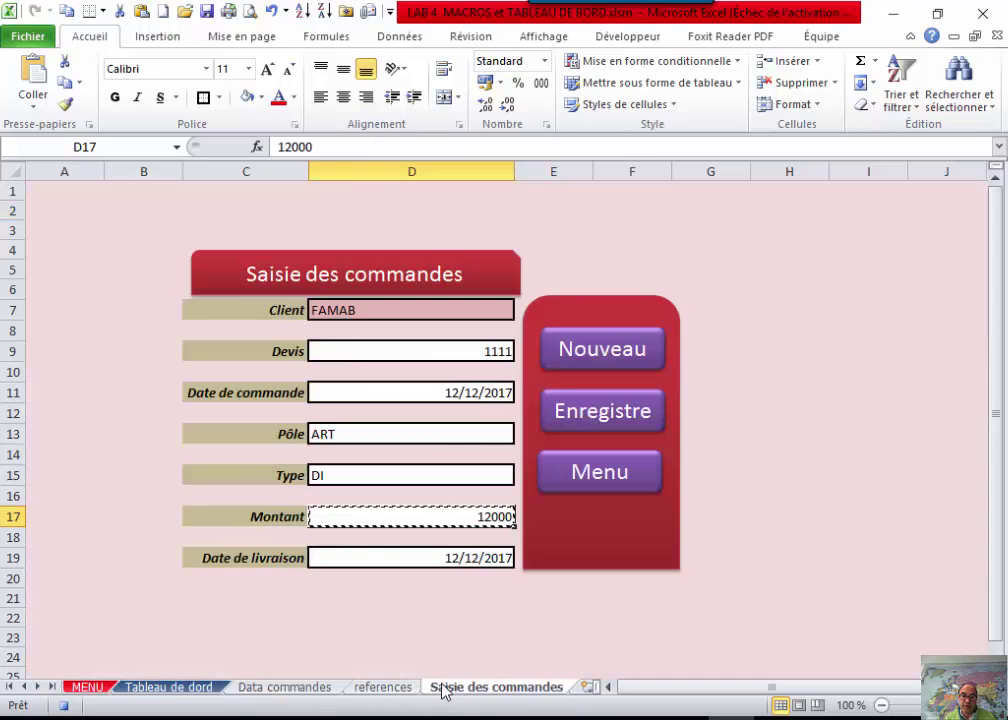
click(362, 558)
key(ctrl+c)
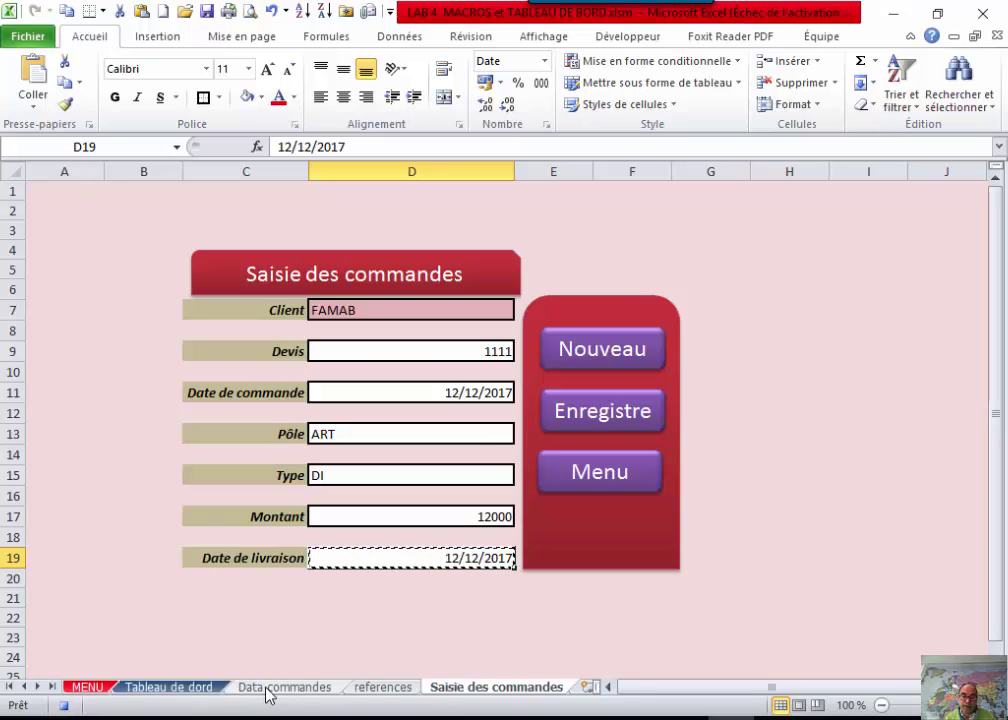
click(303, 693)
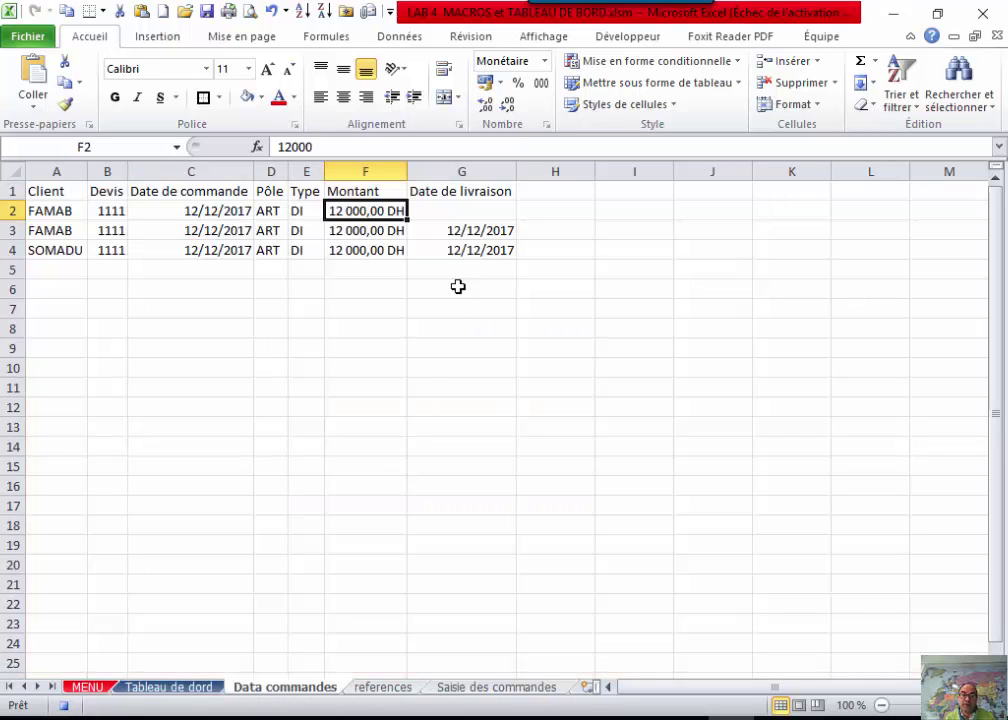
click(466, 208)
right_click(466, 211)
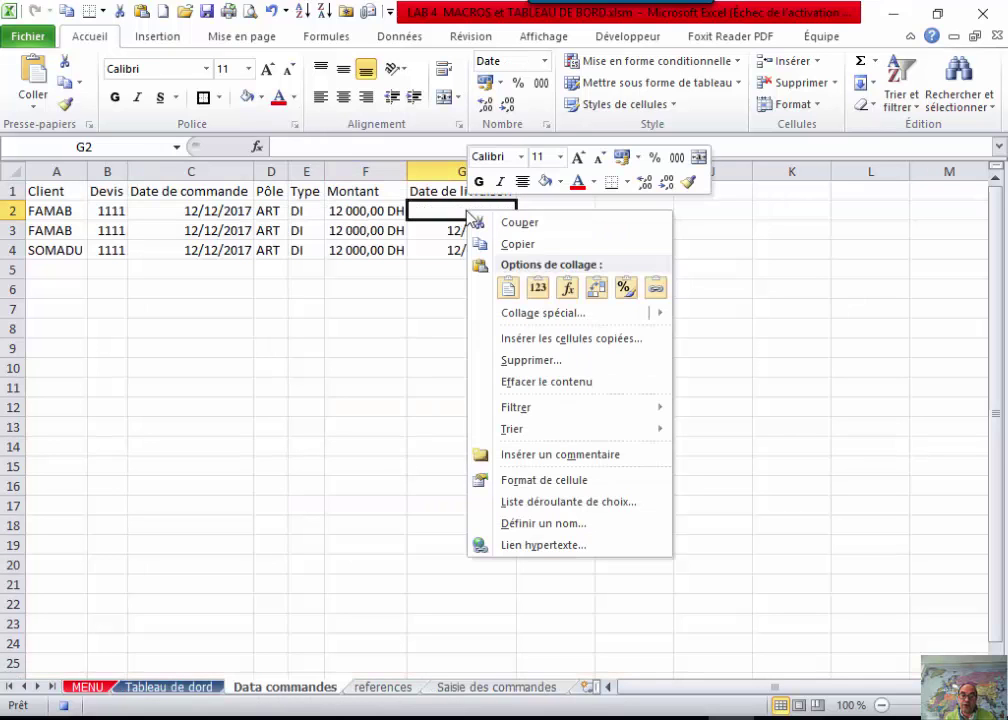
click(535, 290)
click(475, 688)
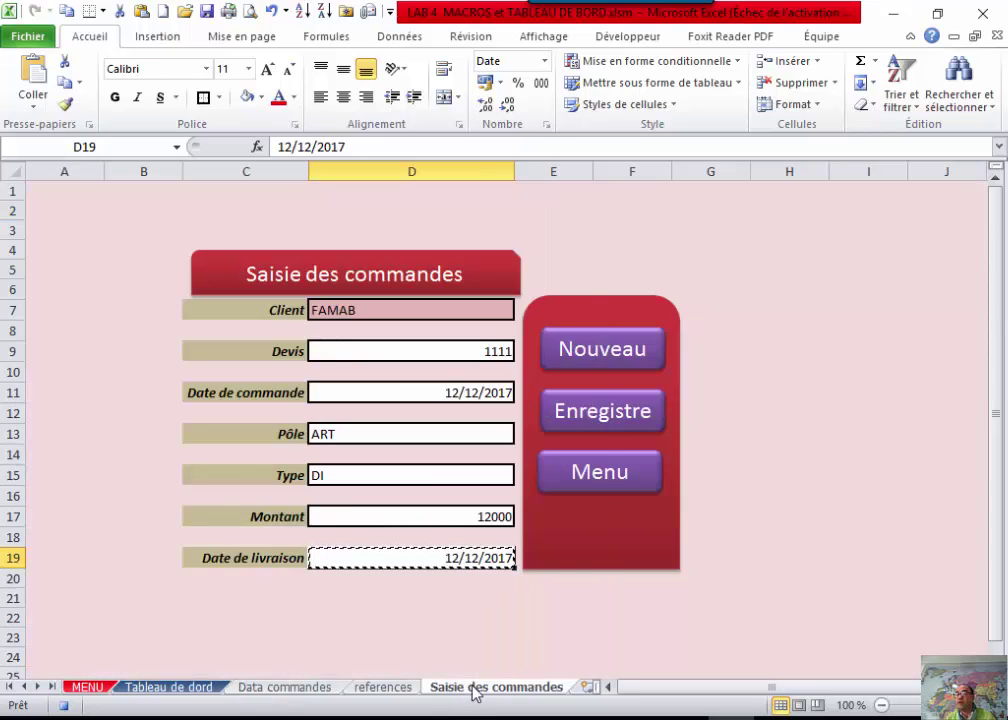
key(Escape)
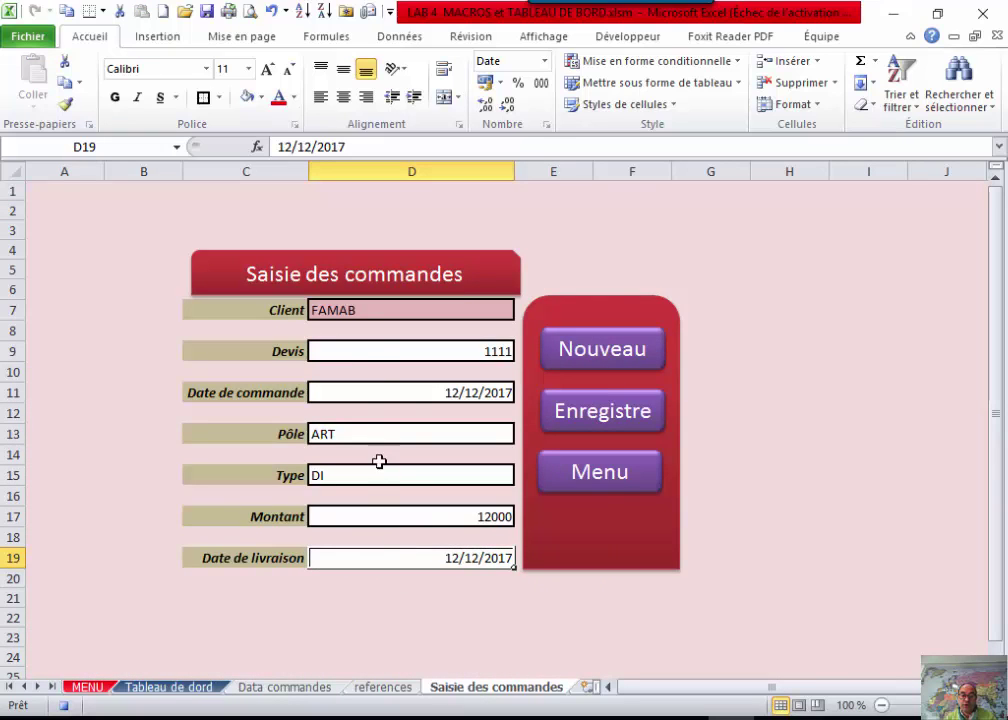
- With D7 selected, stop recording the ENREGISTRERCOMMANDE macro, then right-click the Enregistre shape for its options
click(361, 310)
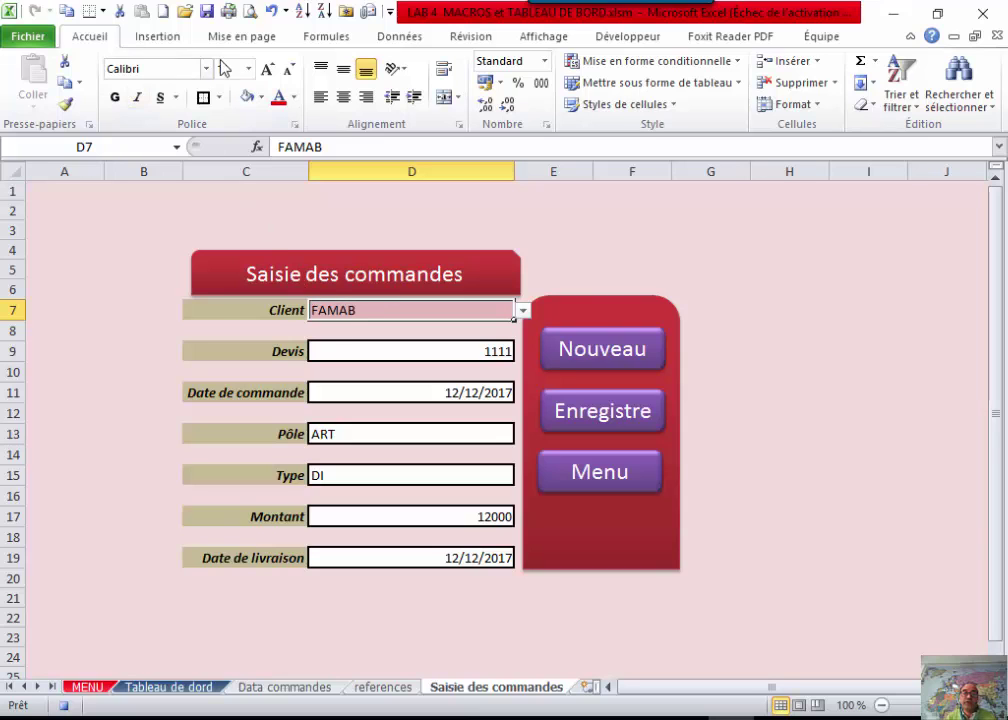
click(601, 40)
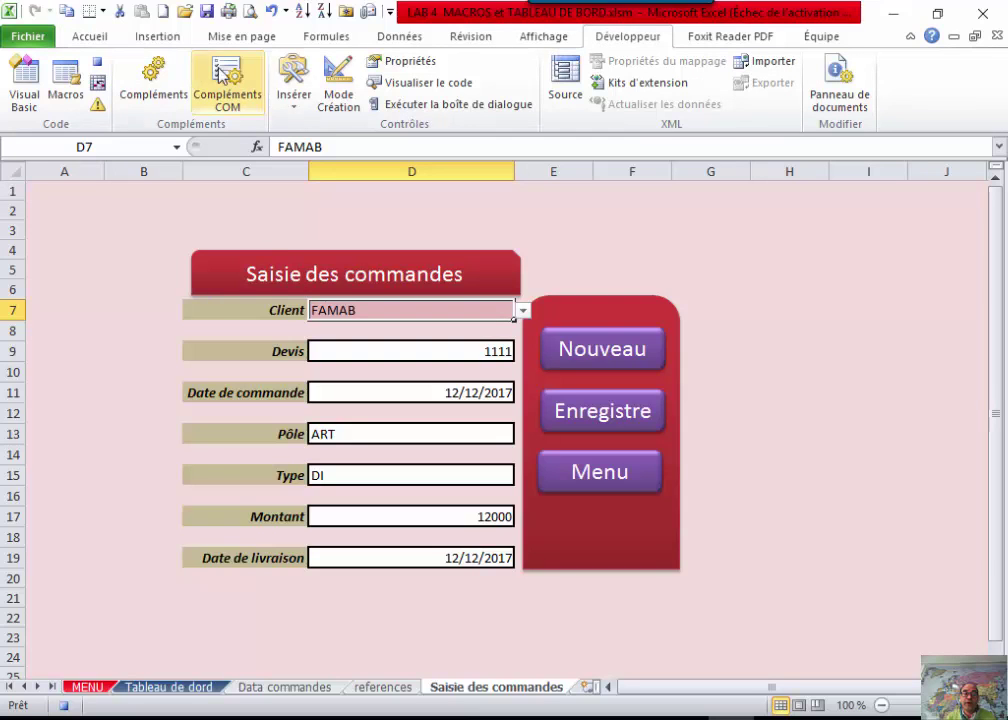
click(97, 66)
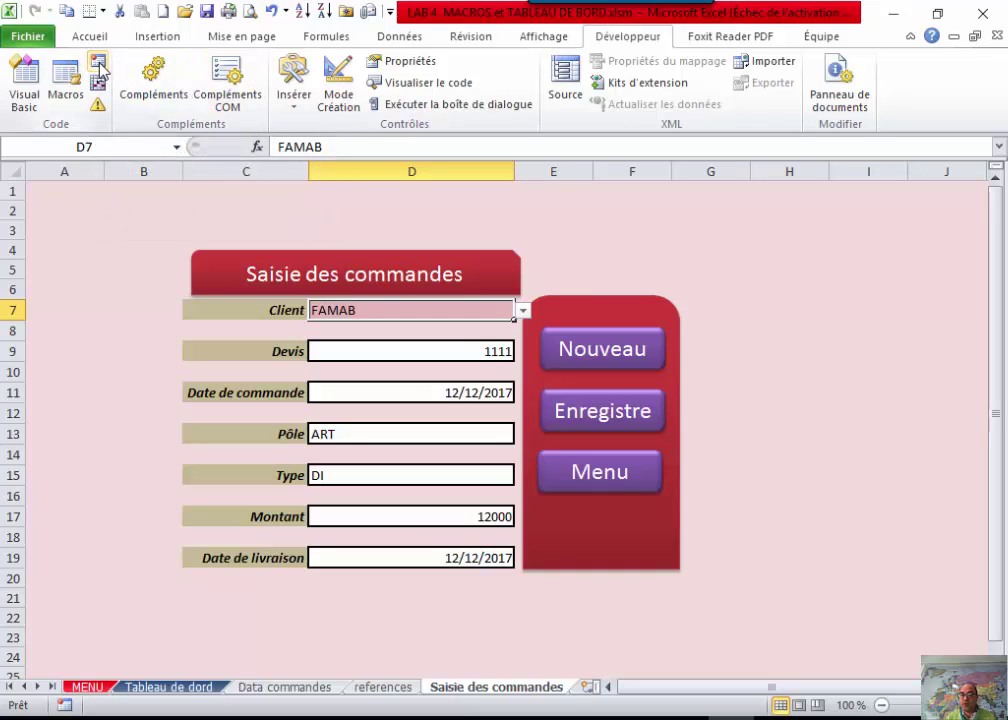
right_click(560, 413)
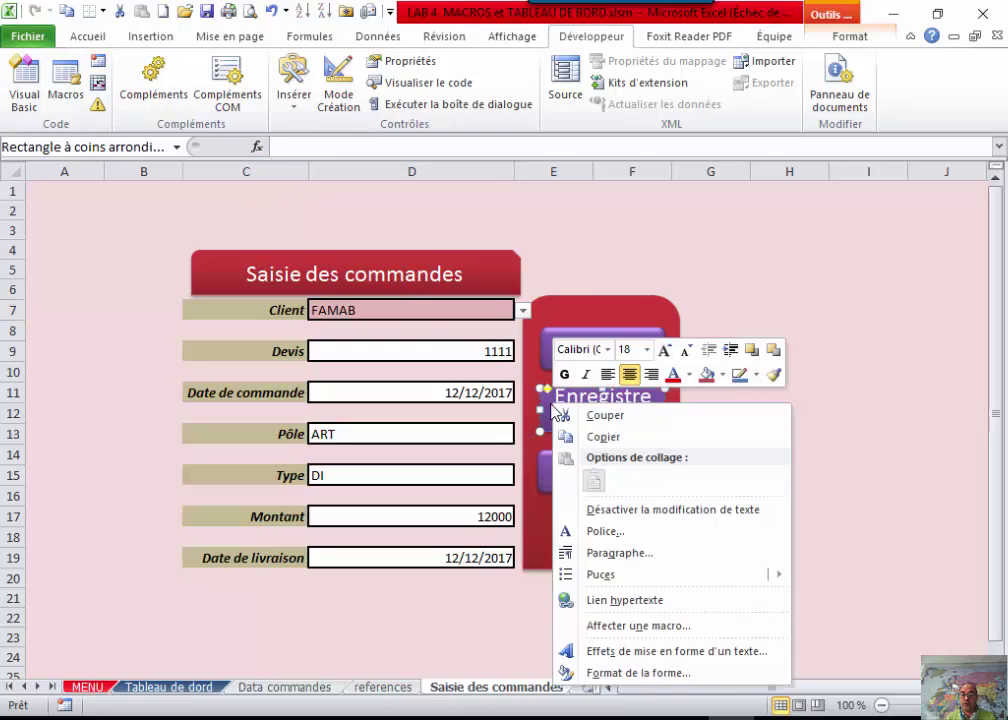
right_click(541, 415)
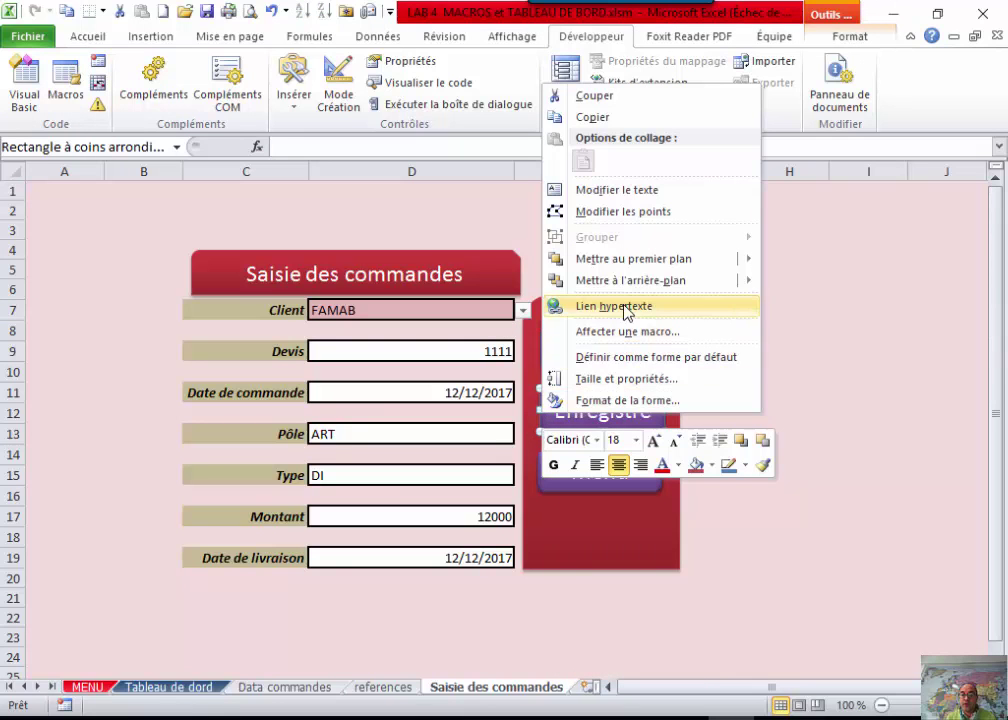
- Assign the ENREGISTRERCOMMANDE macro to the Enregistre shape
click(645, 333)
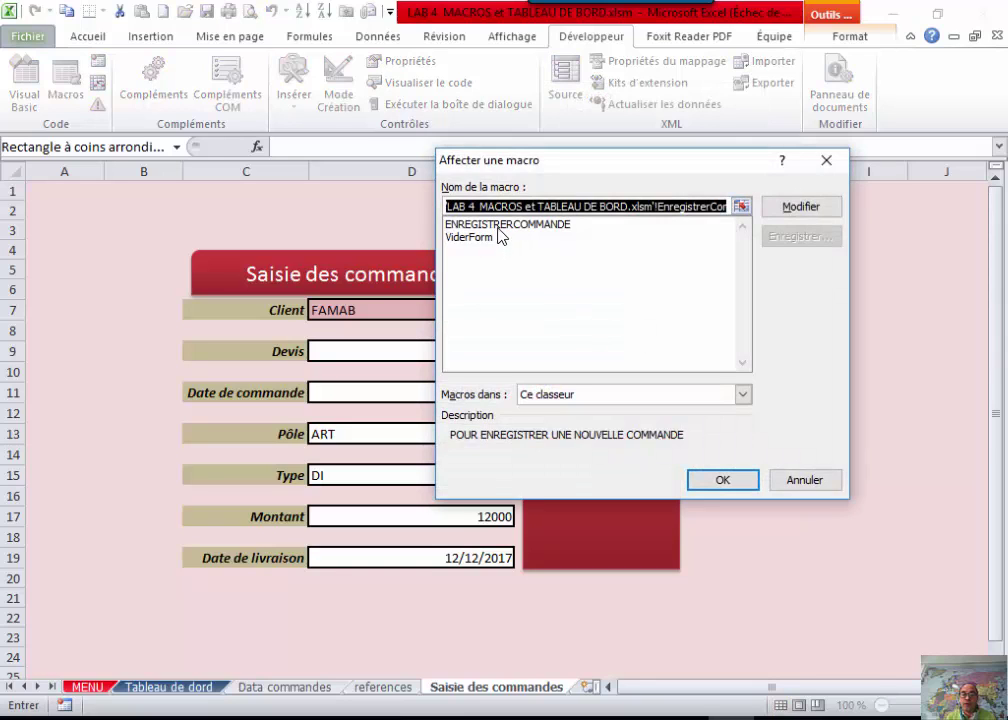
click(498, 226)
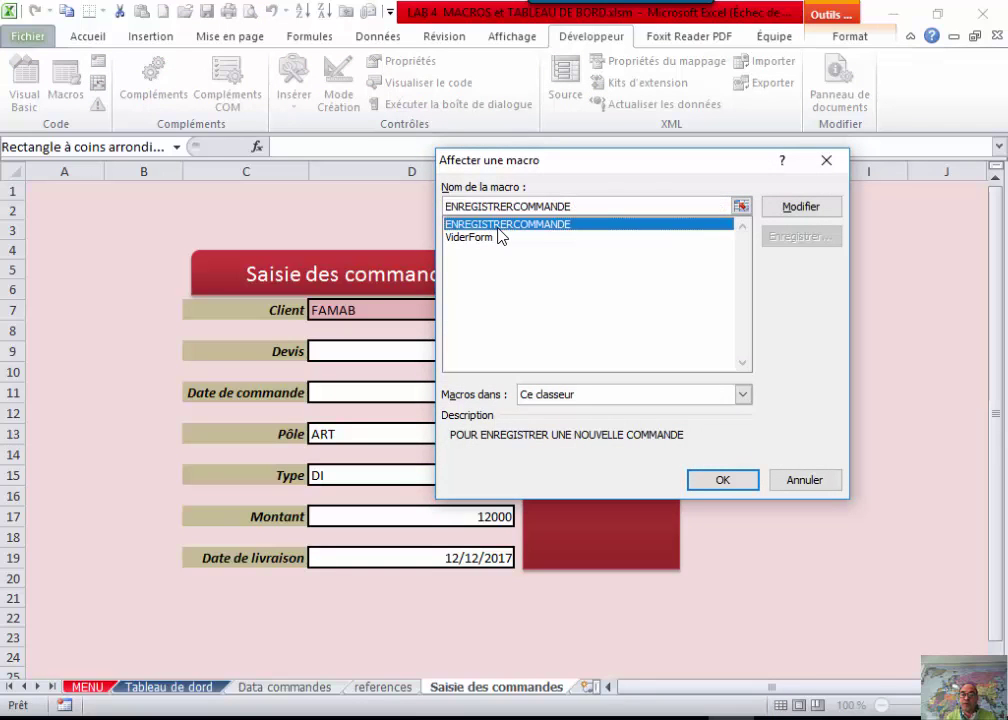
click(740, 483)
- Run the Enregistre button and check the new FAMAB order on Data commandes
click(785, 468)
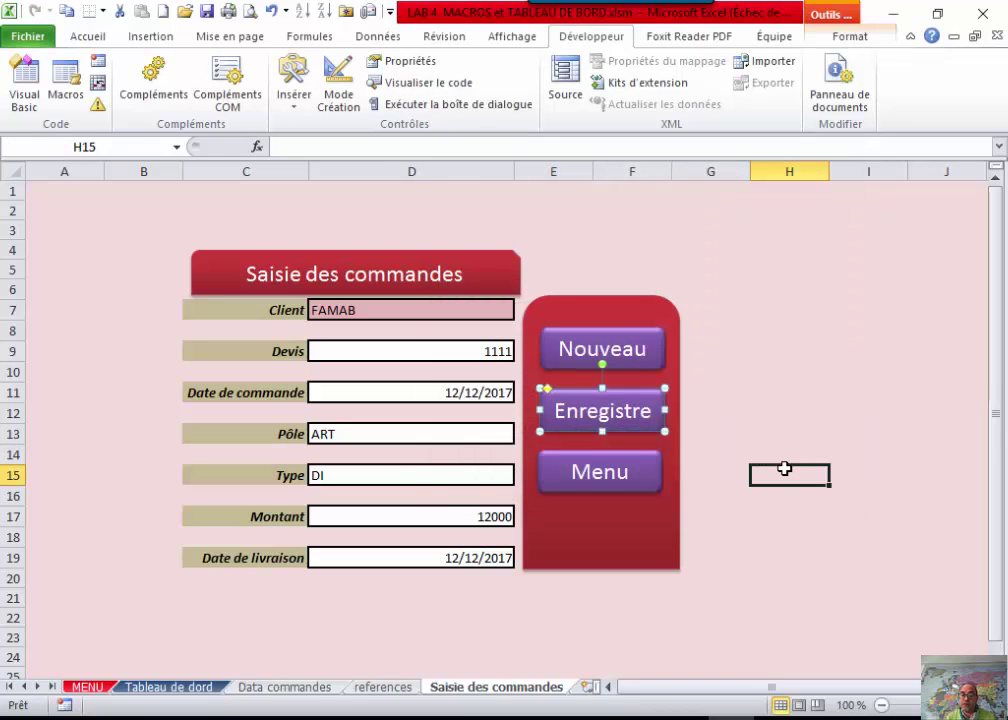
click(613, 414)
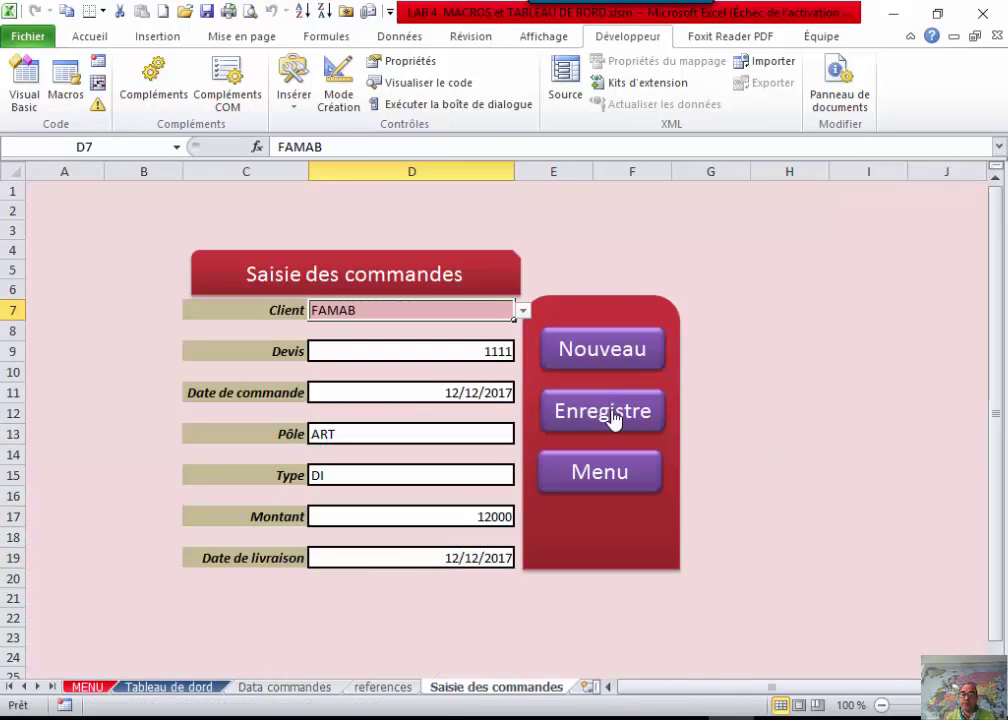
click(279, 688)
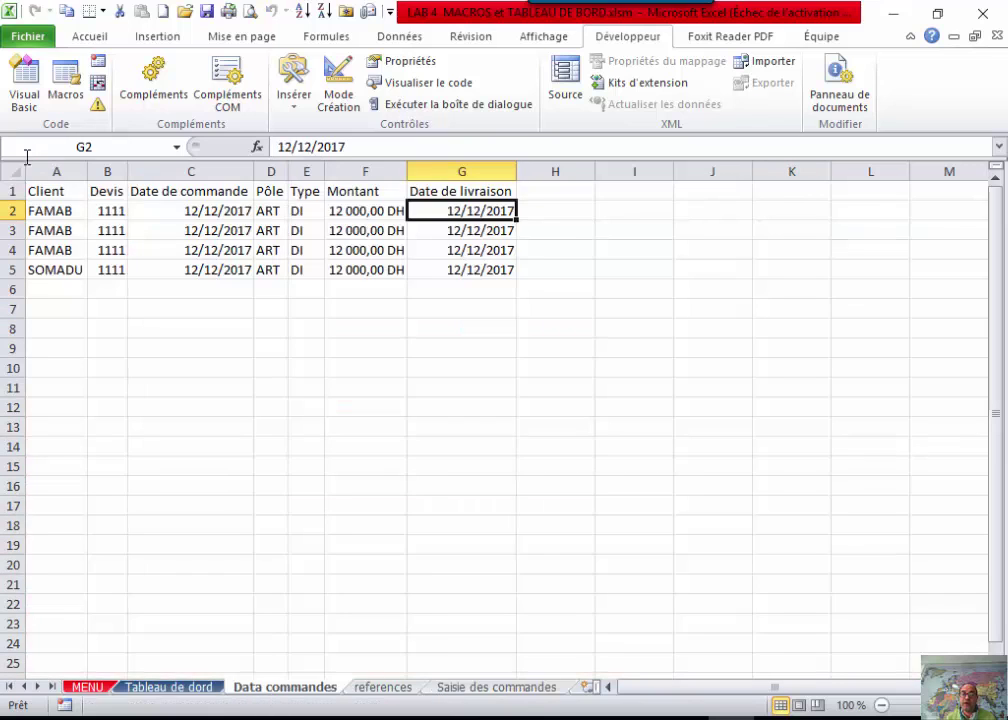
- Inspect the new order in row 2 of Data commandes, then return to the Saisie des commandes form
click(12, 210)
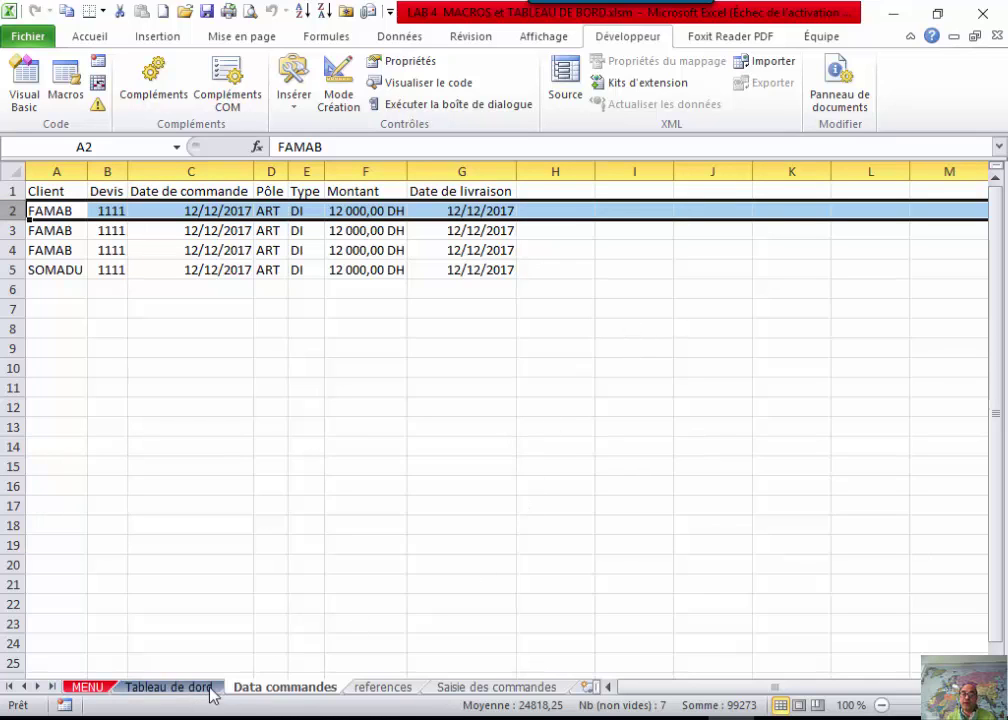
click(447, 690)
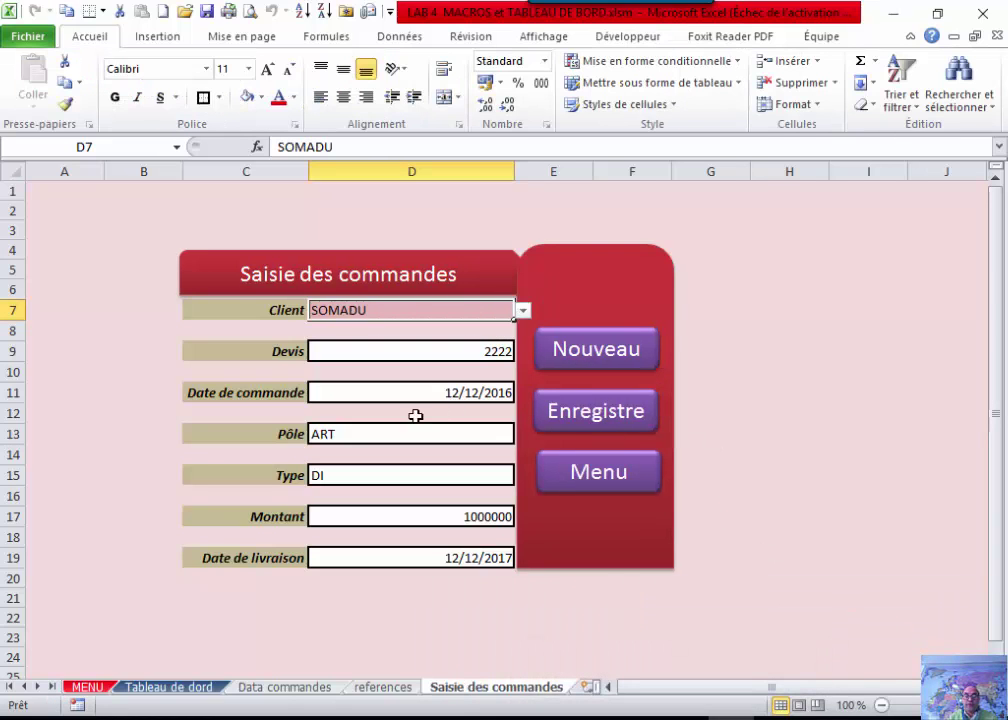
- Save the SOMADU order as it stands, then save it again with Type MO
click(585, 420)
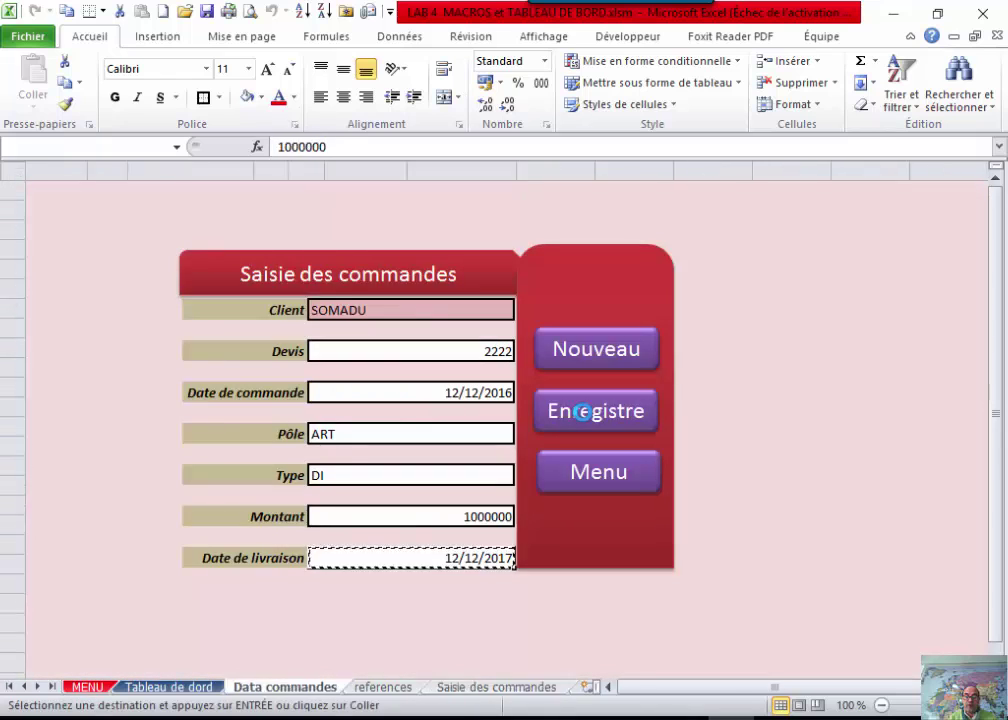
click(435, 476)
click(521, 476)
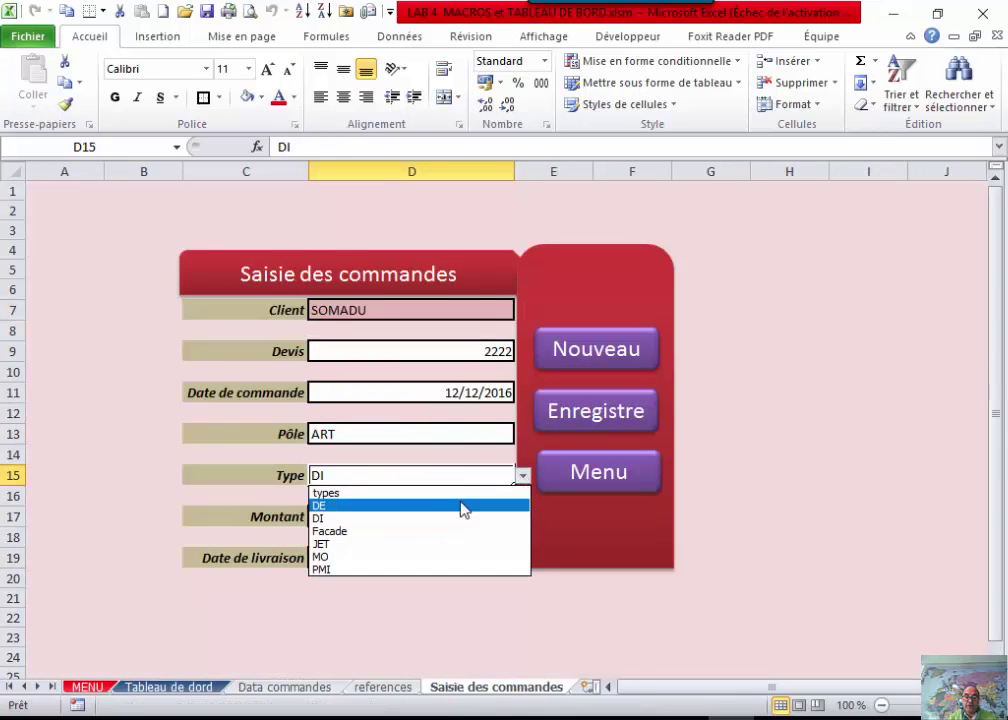
click(396, 558)
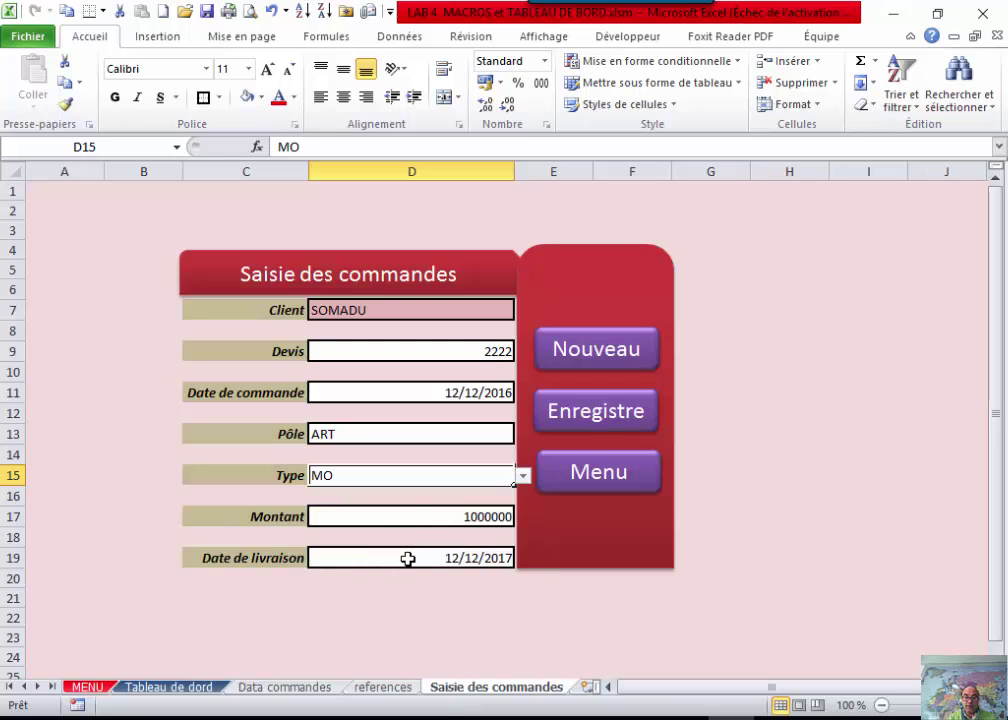
click(586, 428)
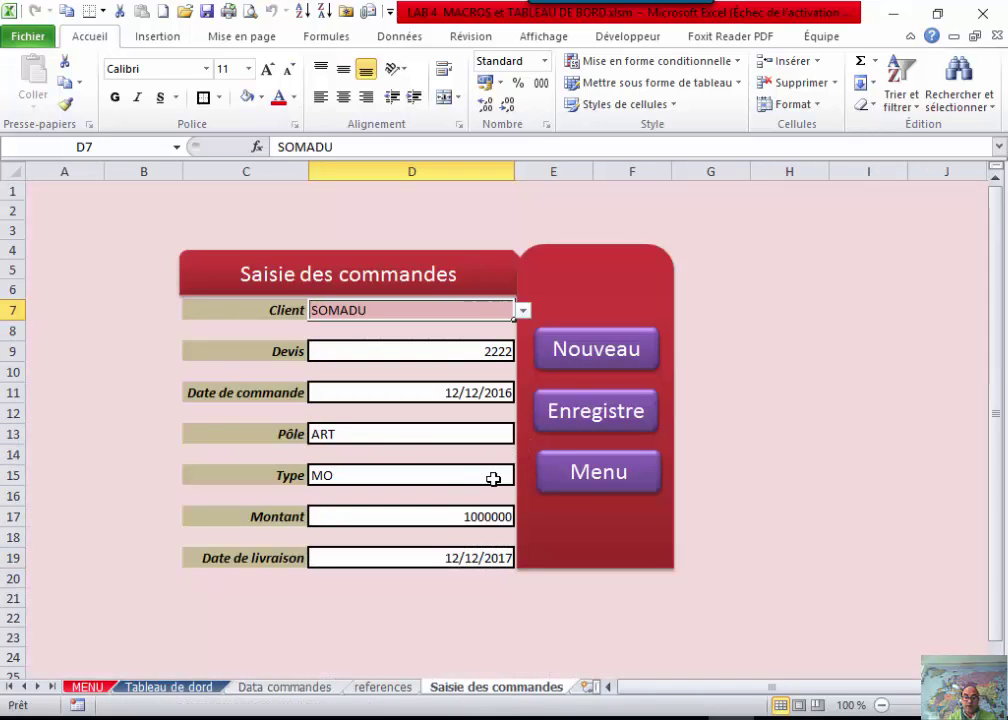
- Save the SOMADU order with Type PMI, then with Type Facade
click(493, 479)
click(522, 477)
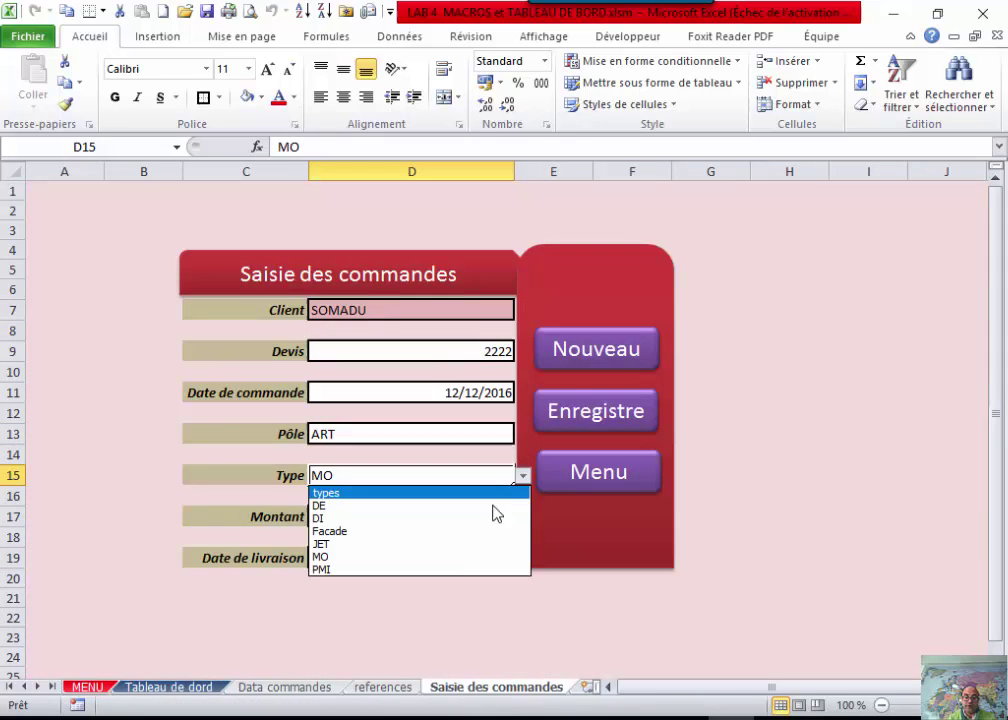
click(443, 570)
click(588, 420)
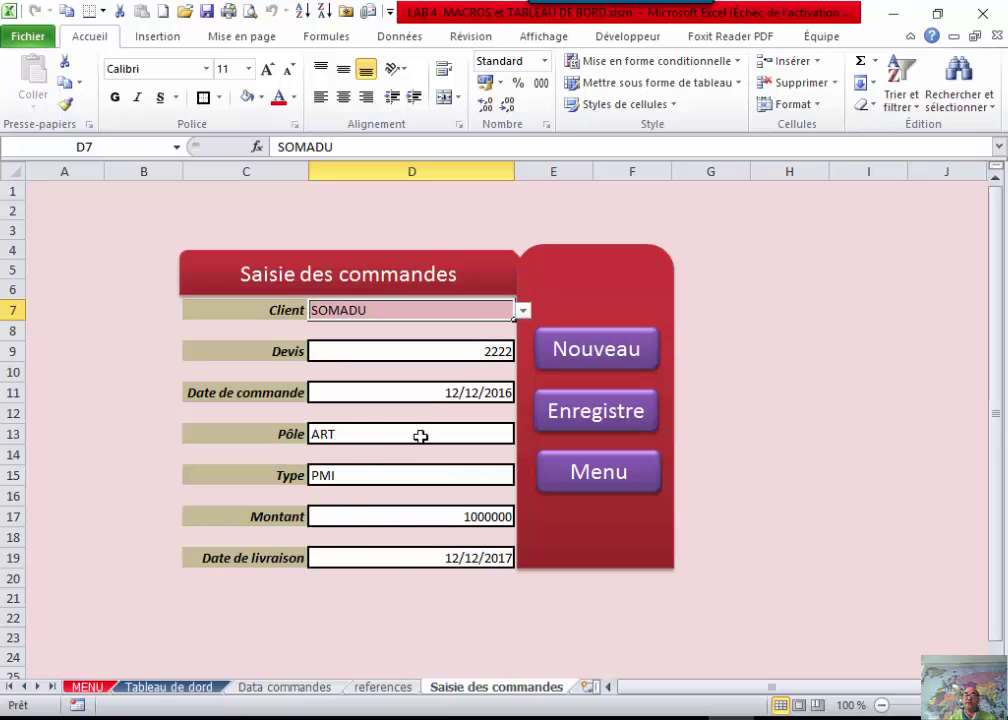
click(403, 478)
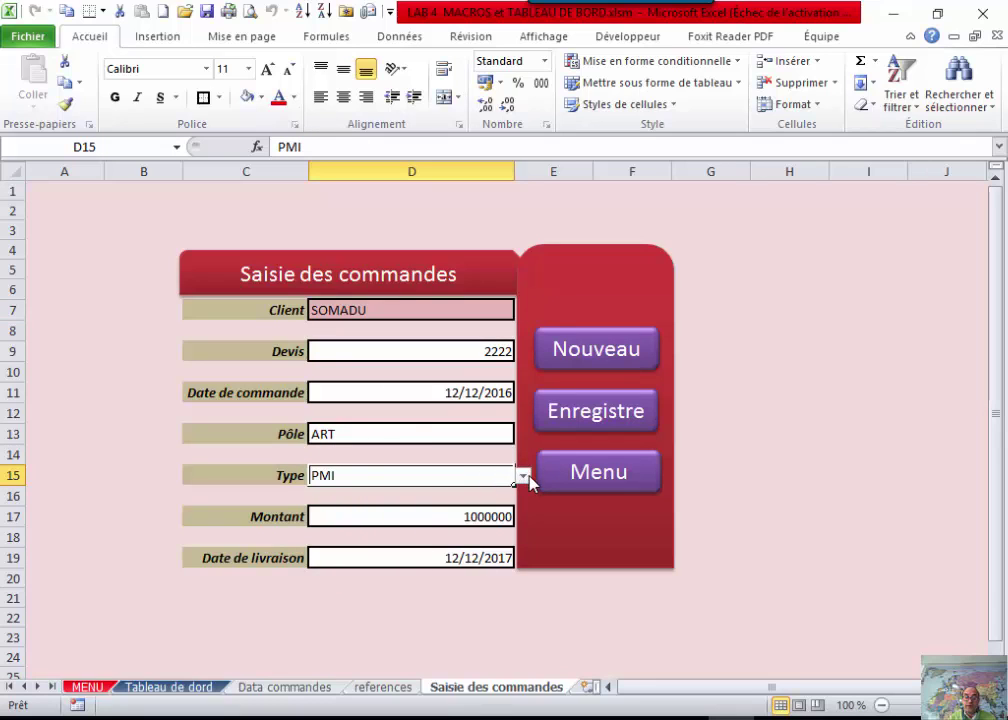
click(522, 476)
click(407, 532)
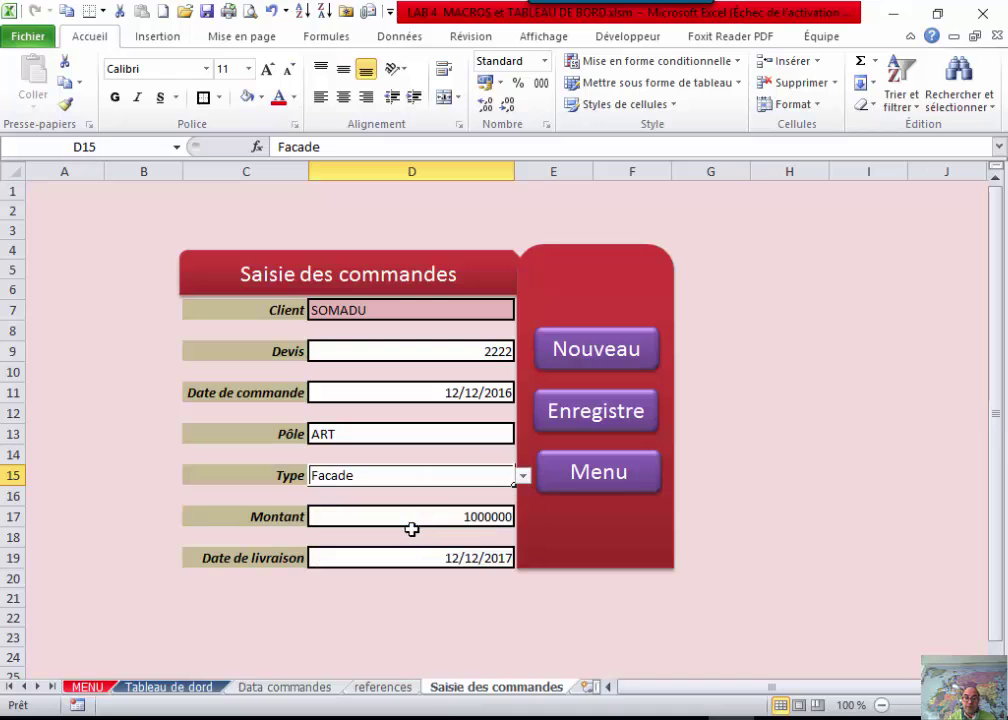
click(589, 412)
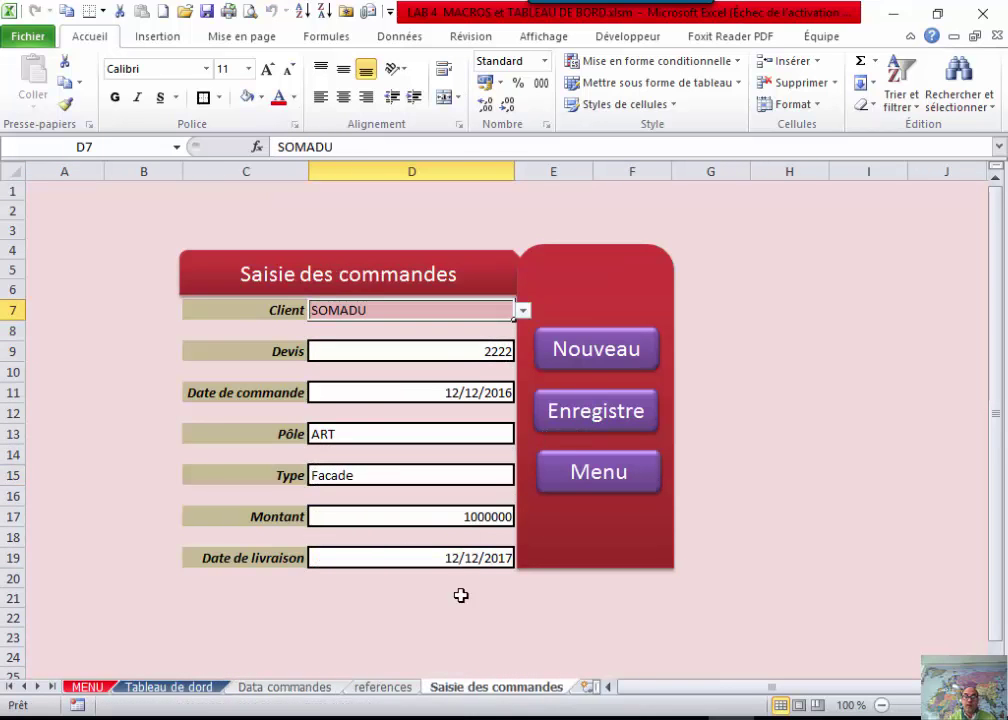
- Widen Data commandes column F so amounts read 1 000 000,00 DH, then go to MENU
click(300, 688)
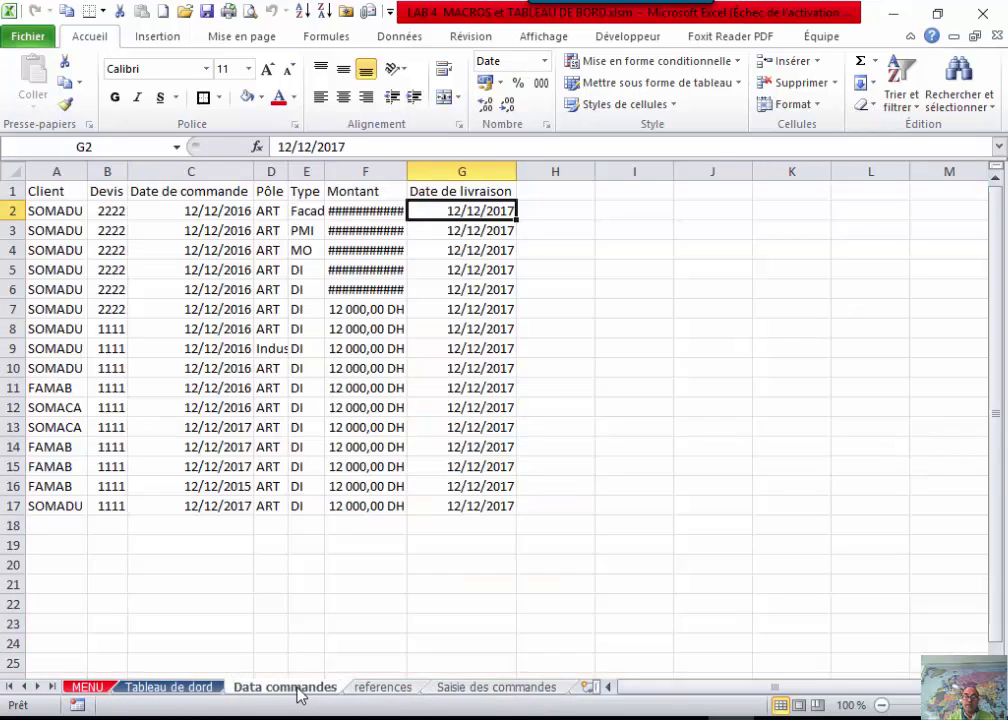
drag(406, 168, 423, 168)
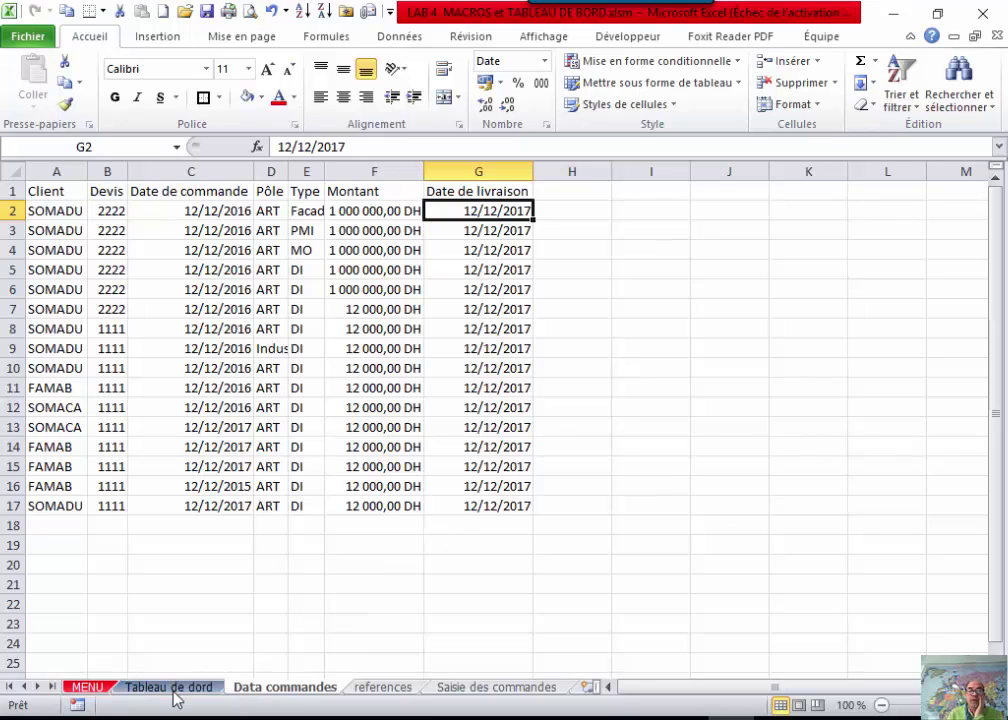
click(87, 687)
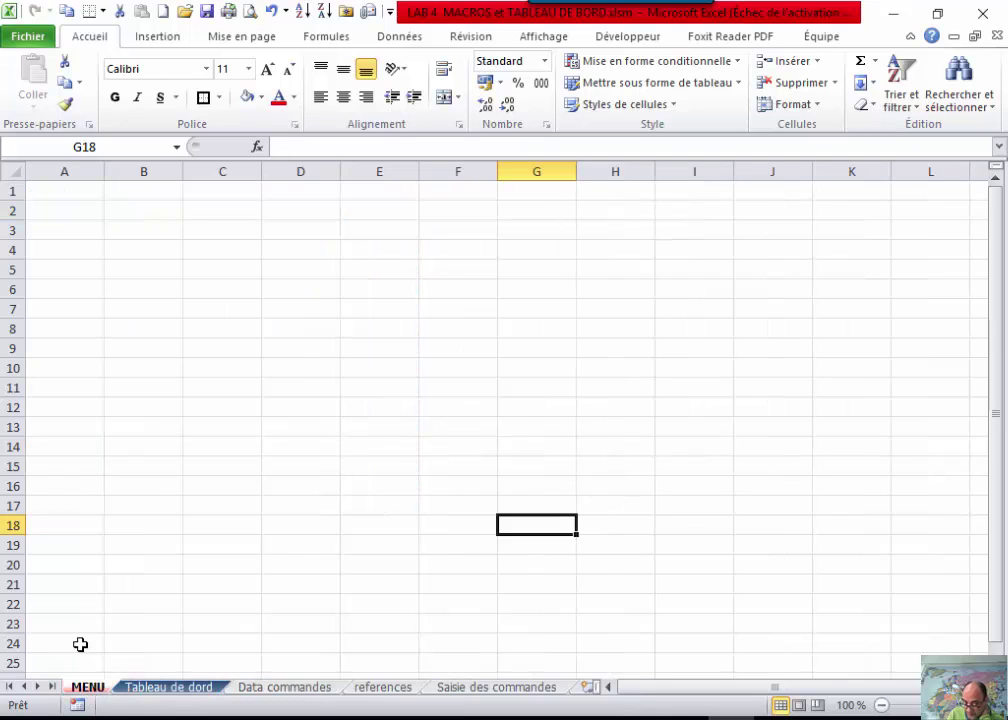
- Select the entire MENU sheet with the select-all corner
click(175, 697)
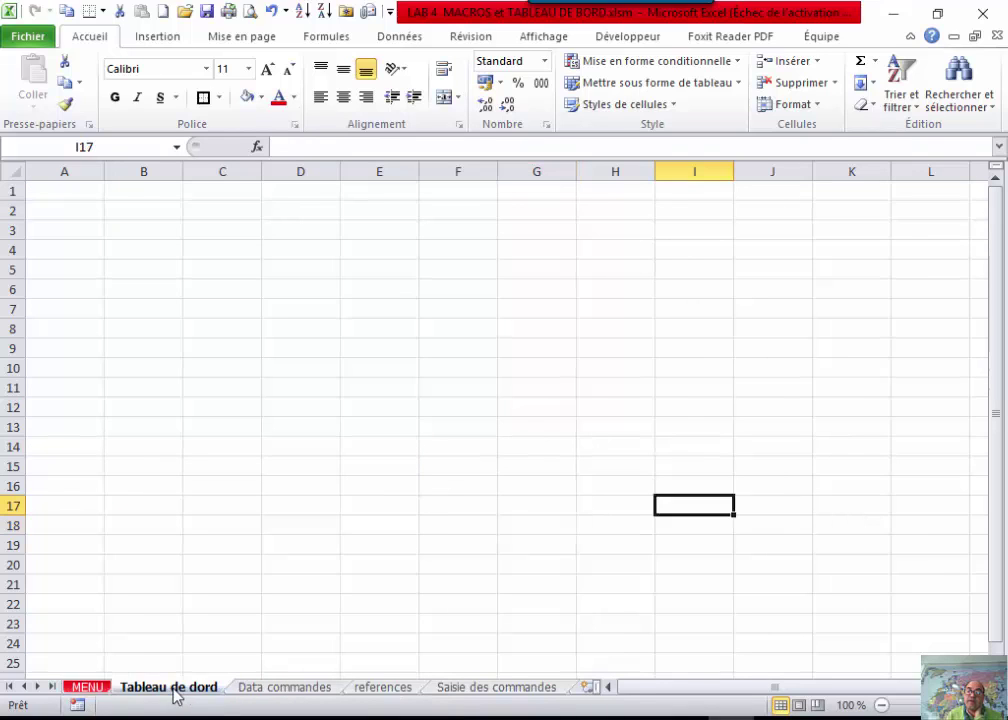
click(88, 688)
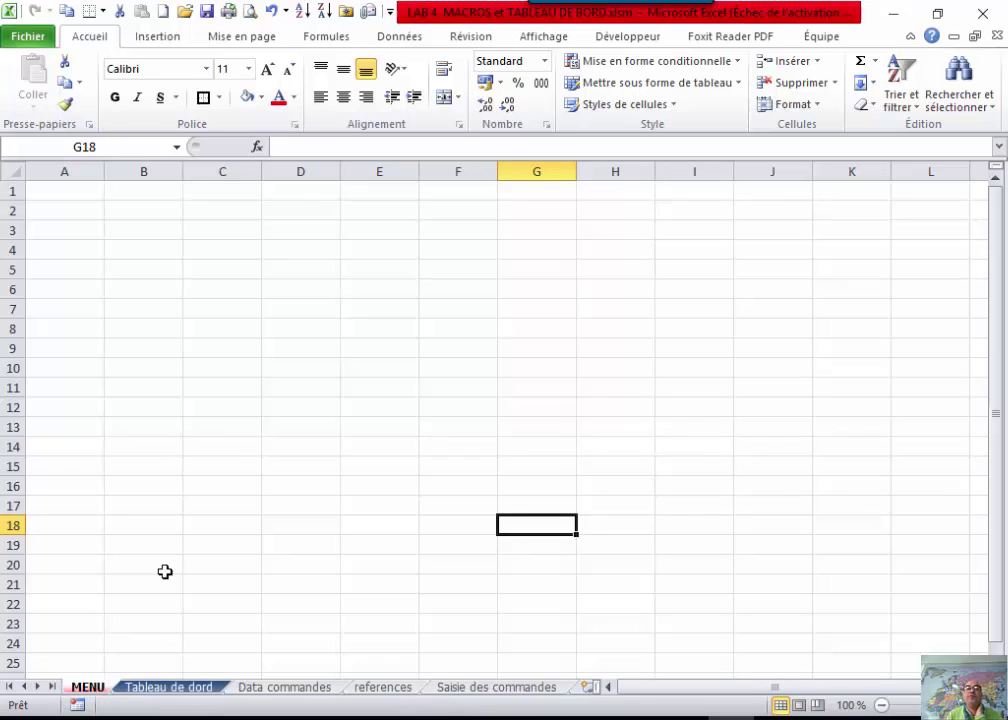
click(12, 171)
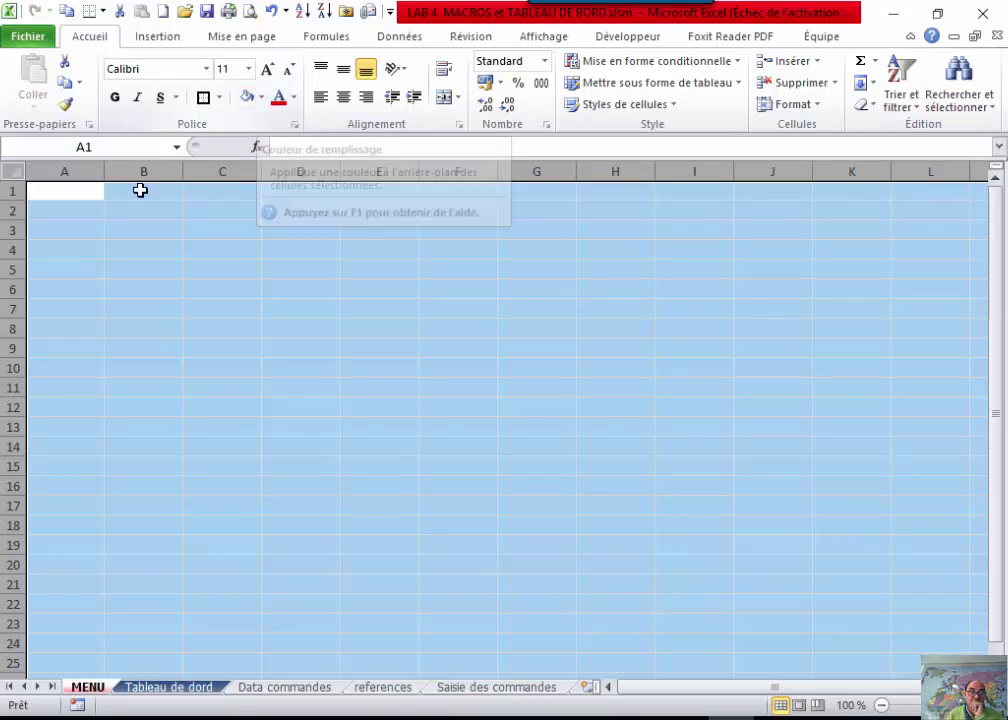
right_click(114, 204)
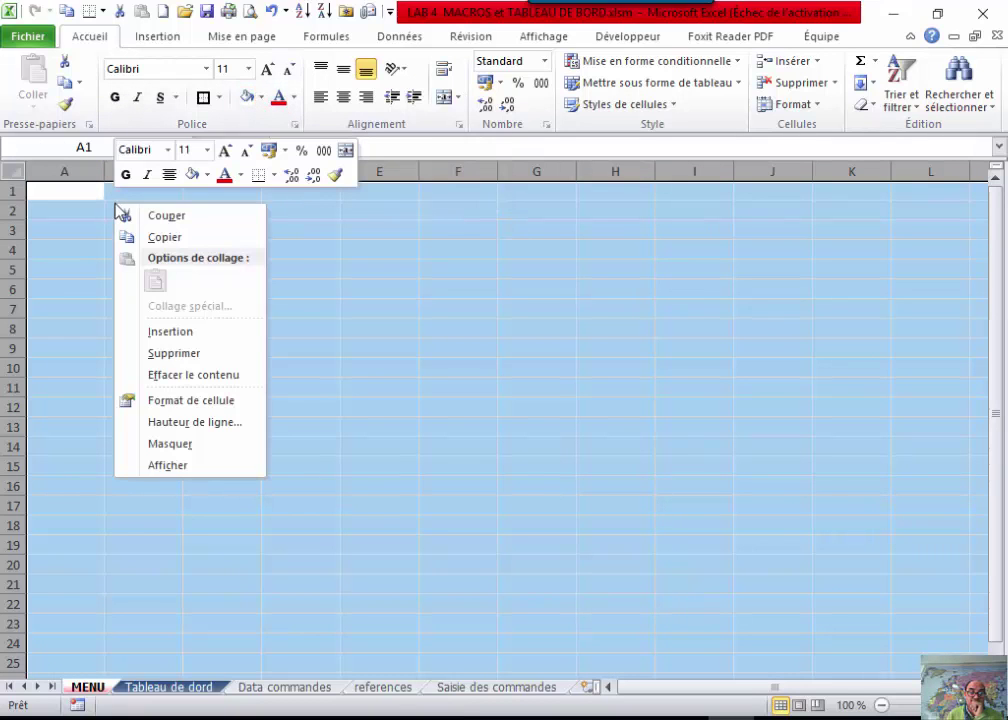
click(57, 190)
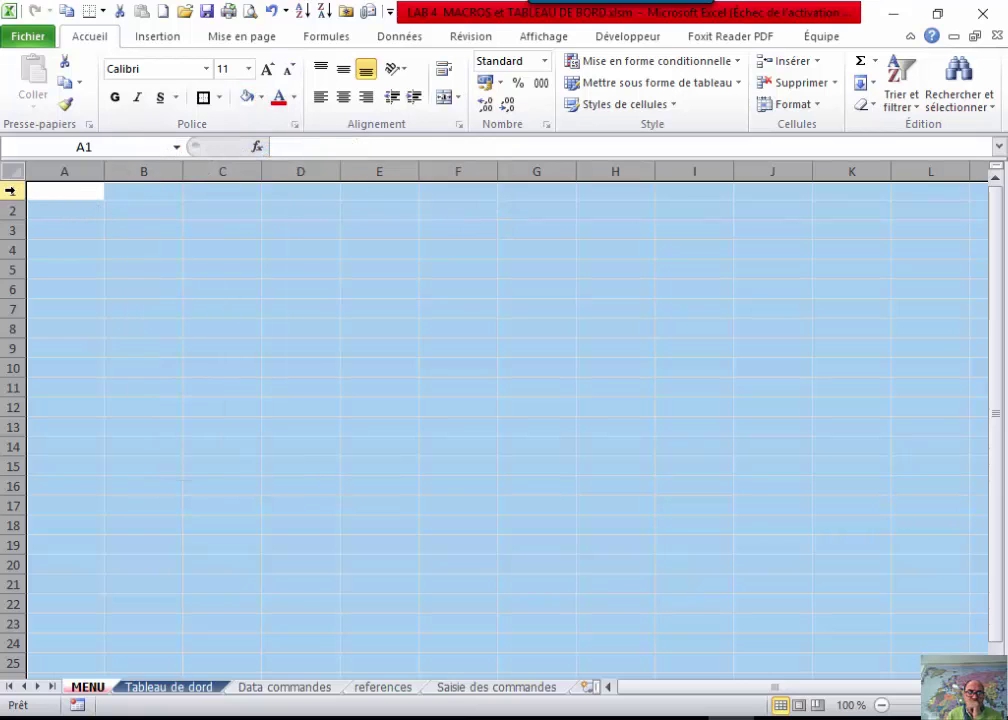
click(10, 190)
click(47, 205)
click(19, 174)
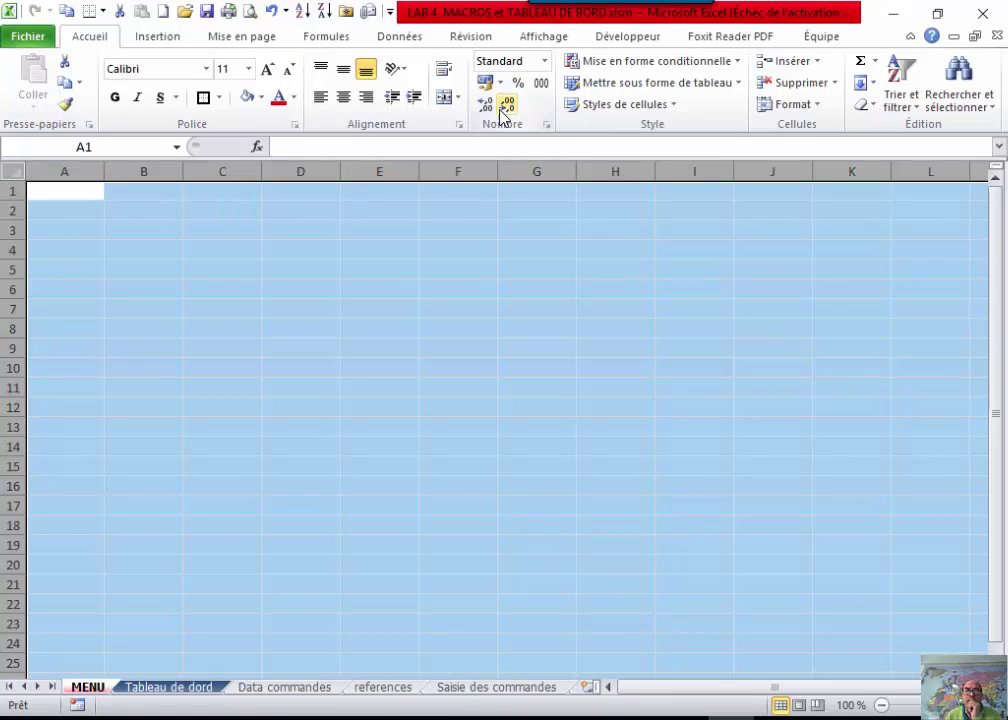
- Move through the ribbon tabs to the Affichage display settings
click(258, 44)
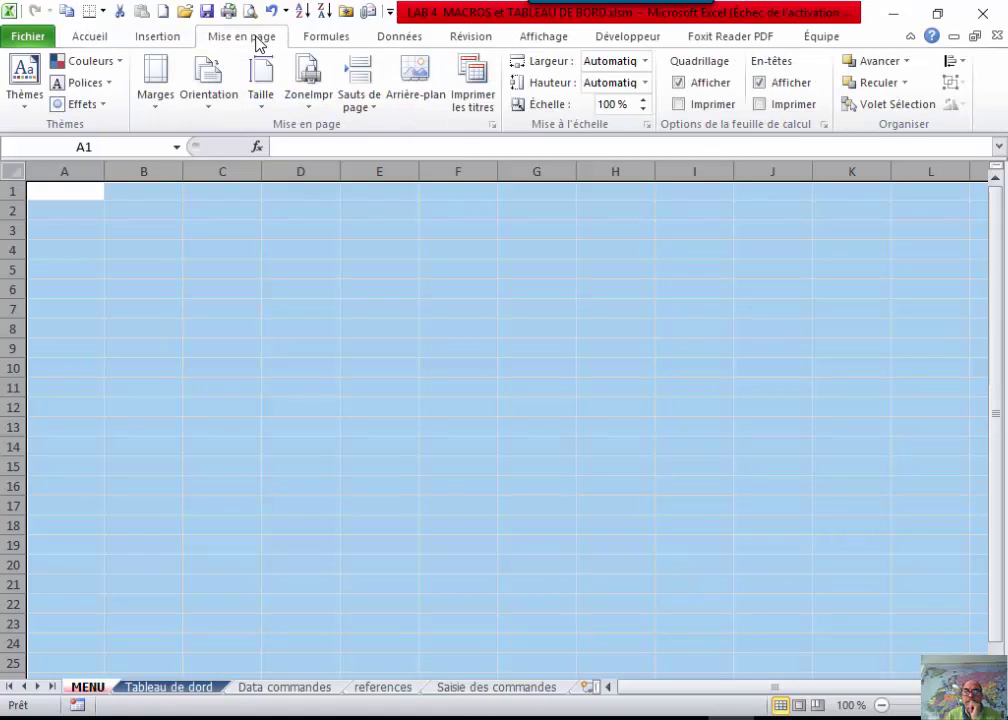
click(153, 40)
click(89, 40)
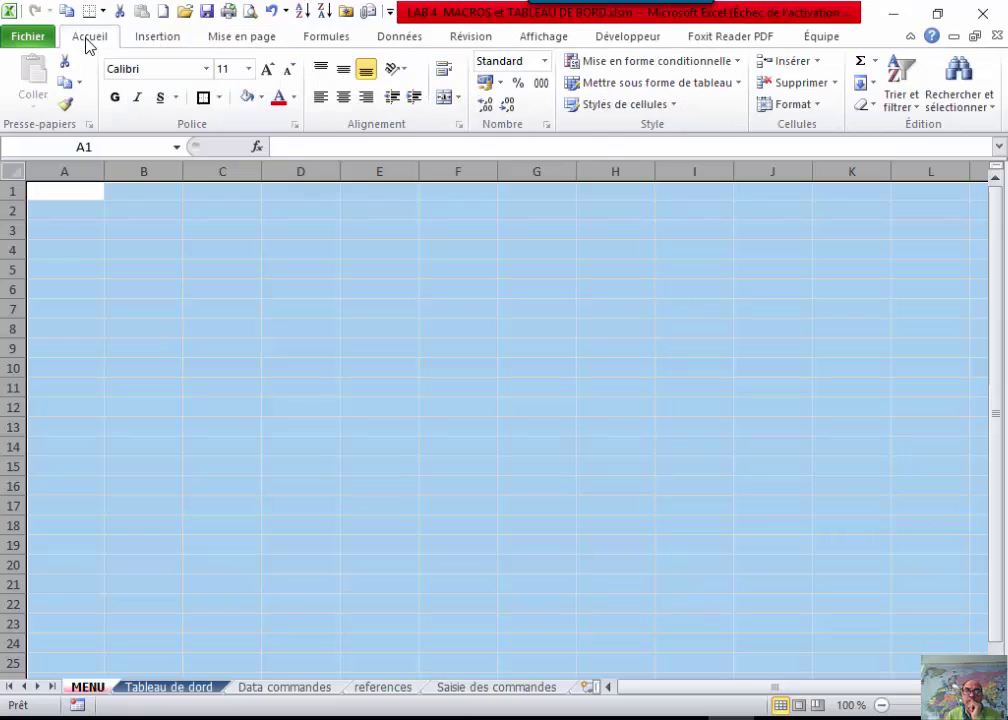
click(550, 40)
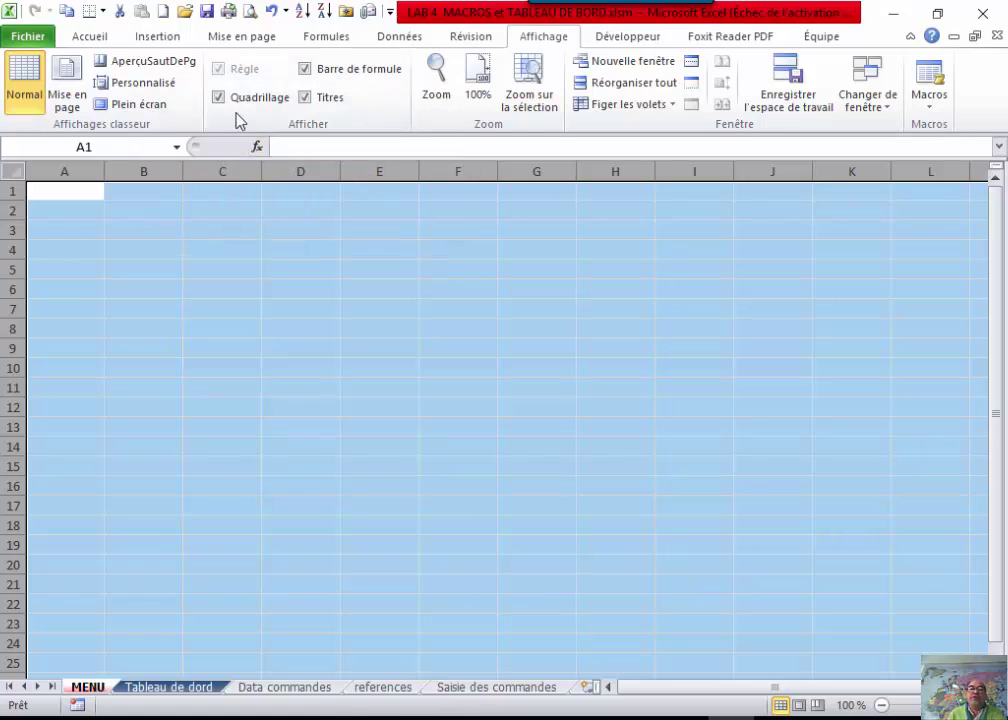
- Uncheck Quadrillage so the MENU sheet shows no gridlines, rechecking with the whole sheet selected
click(221, 104)
click(538, 284)
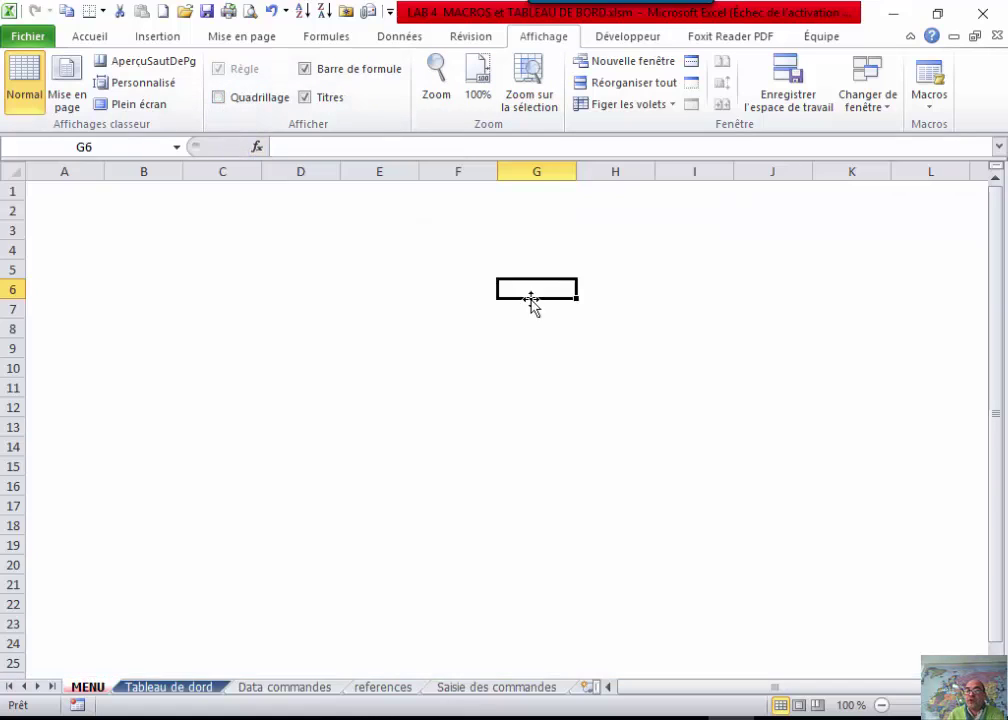
click(256, 287)
click(570, 284)
click(666, 228)
click(327, 295)
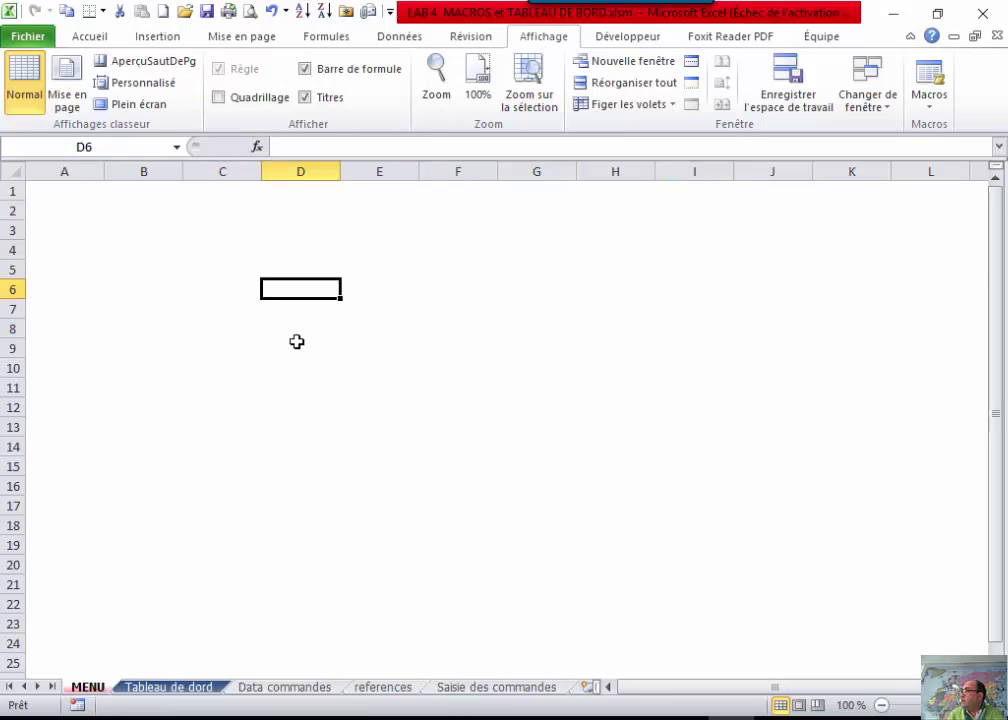
click(297, 342)
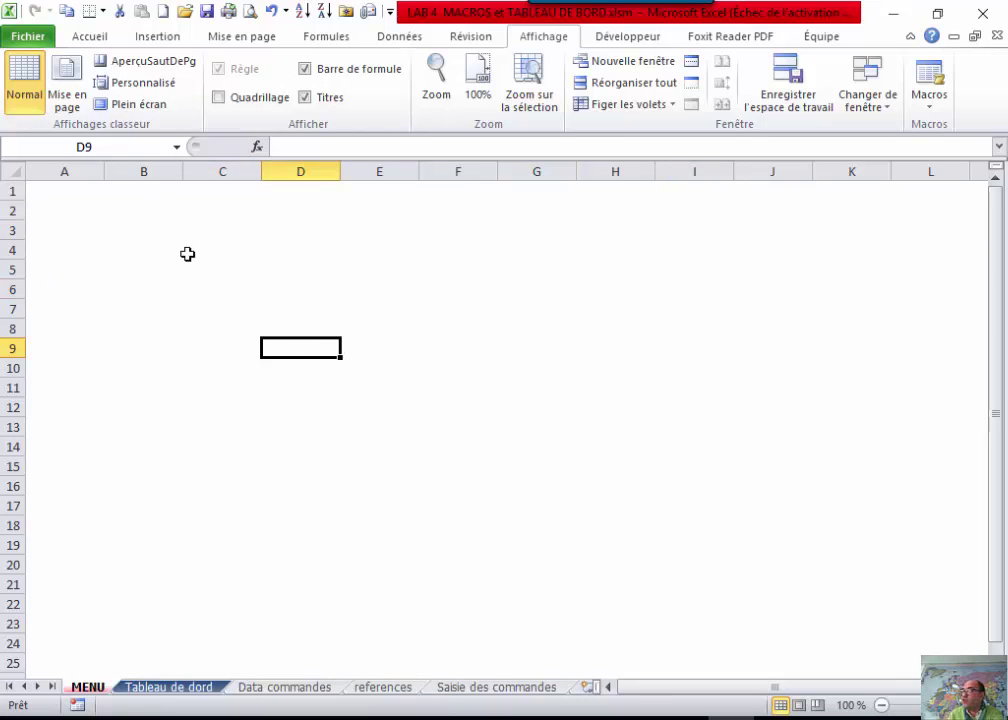
click(10, 172)
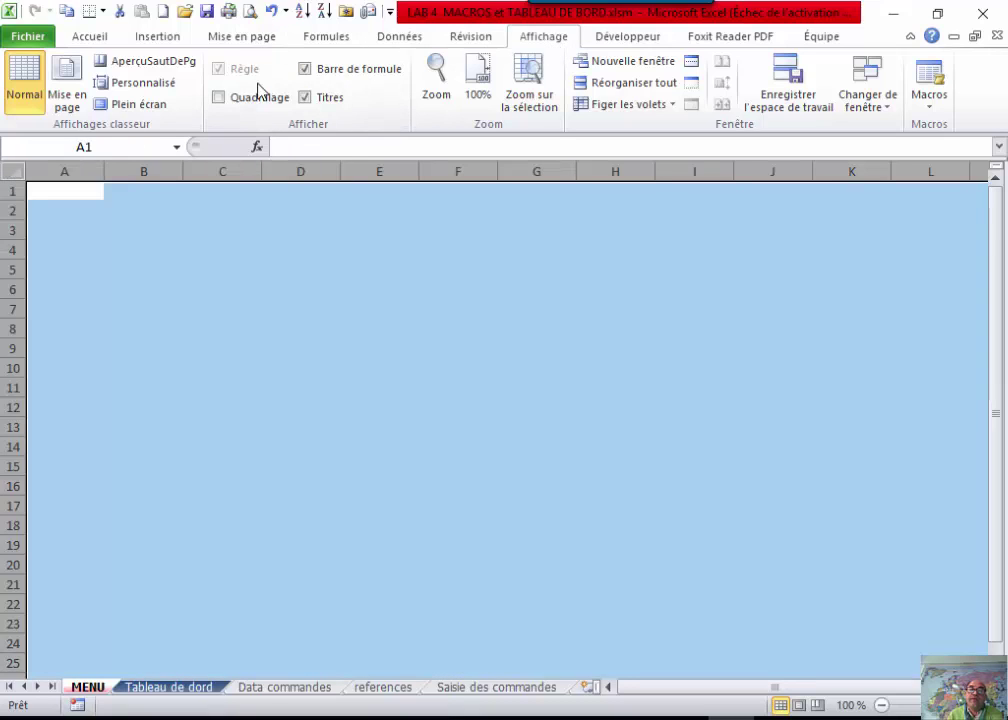
click(218, 98)
click(220, 99)
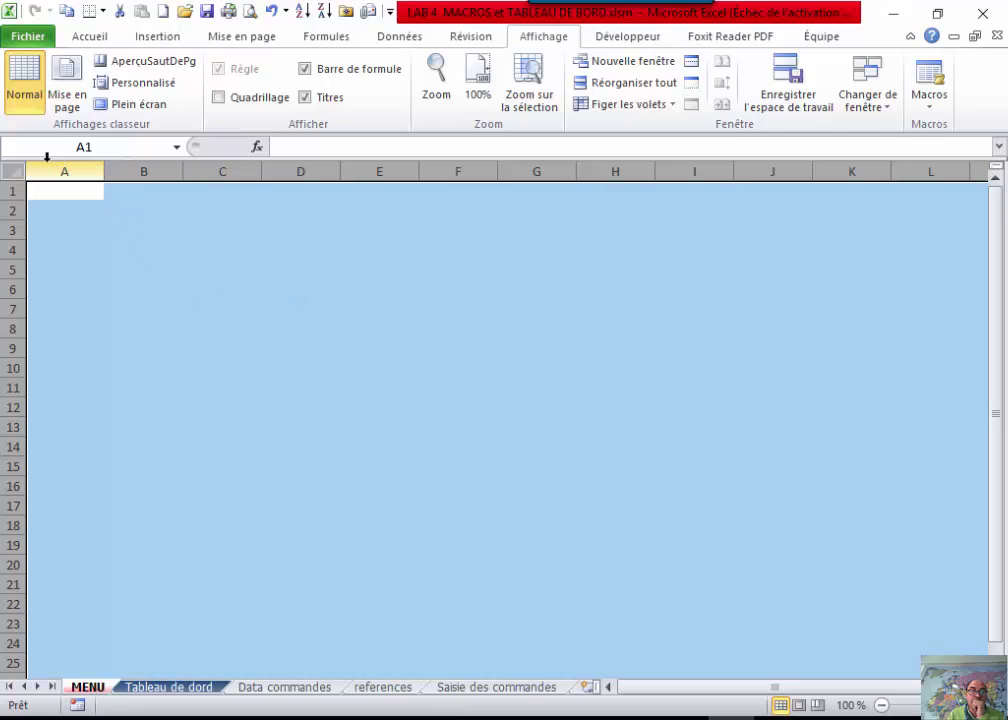
click(88, 38)
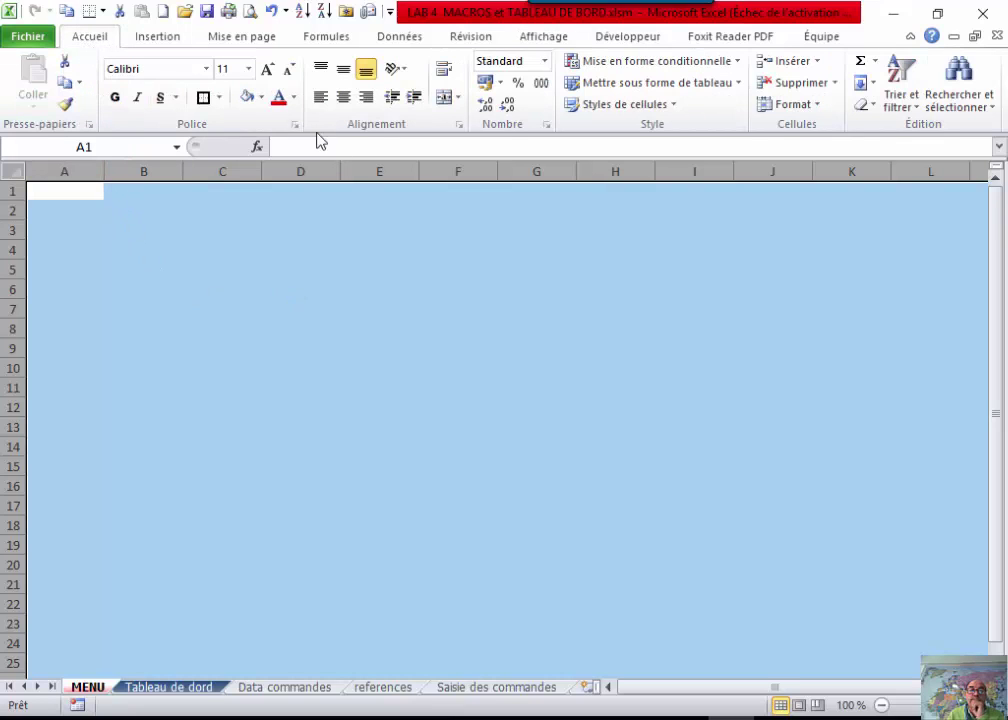
- Fill the whole MENU sheet with the beige theme colour, then bring up the Formes shapes gallery
click(261, 98)
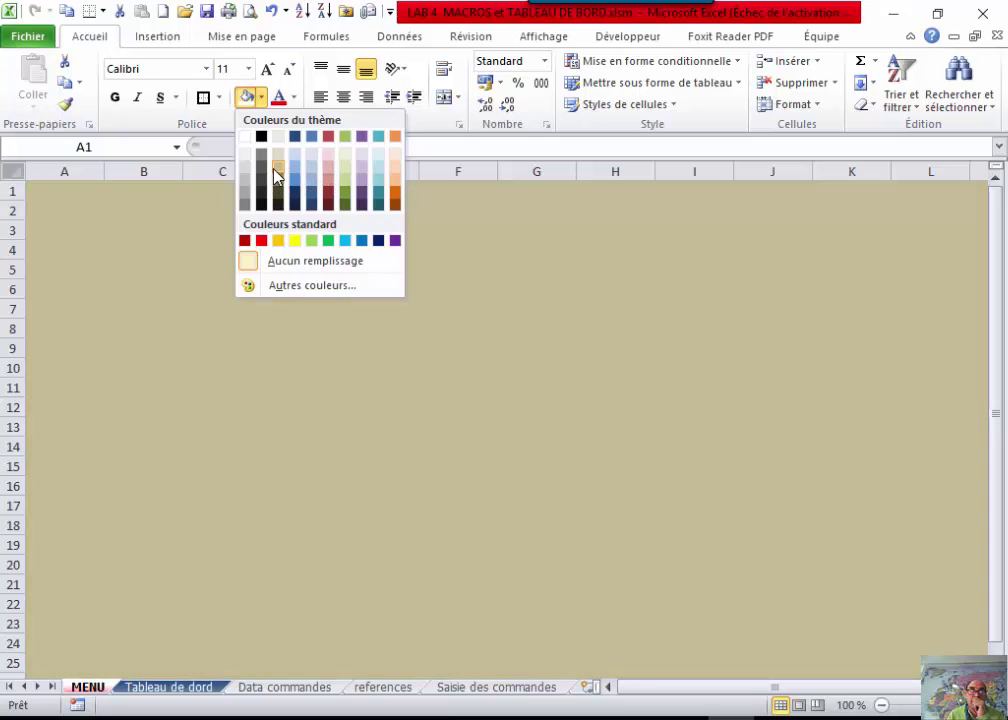
click(276, 175)
click(272, 312)
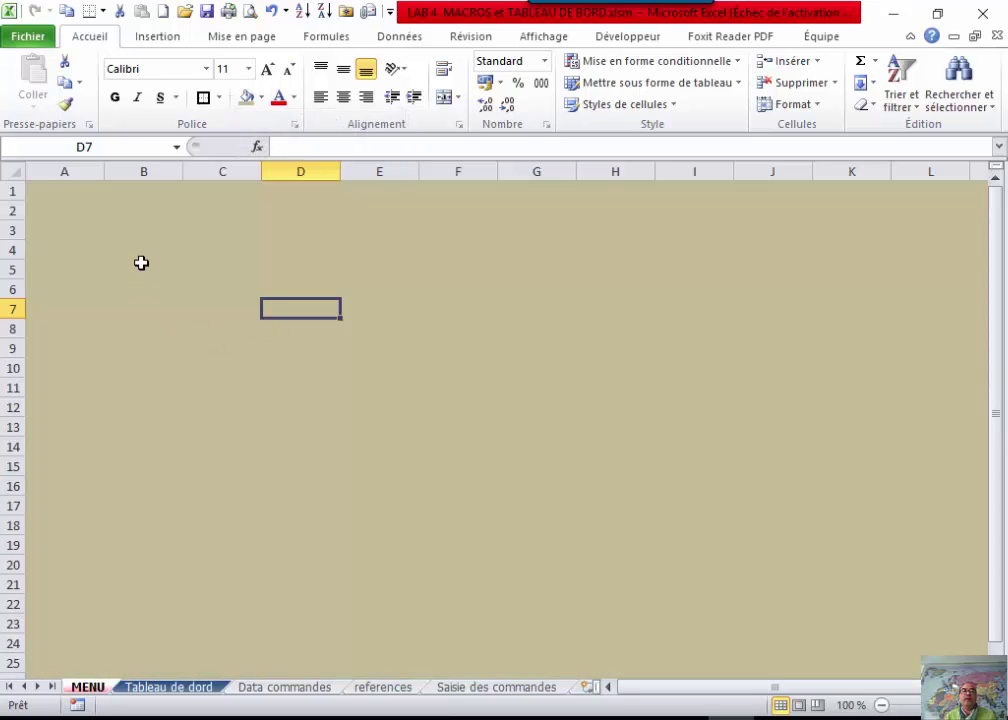
click(160, 42)
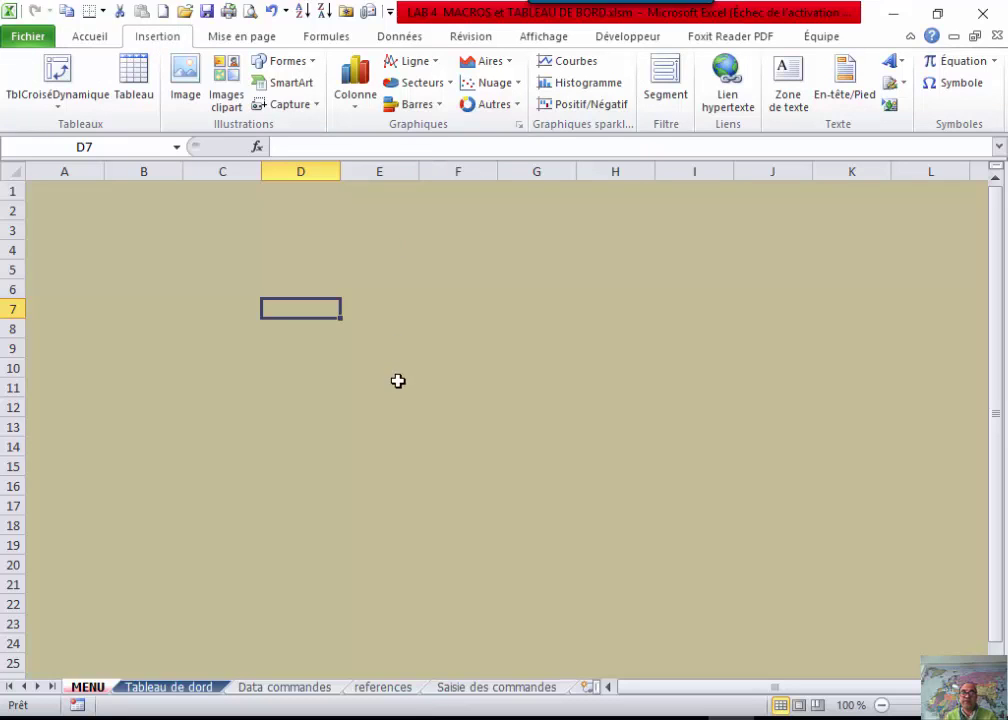
click(287, 62)
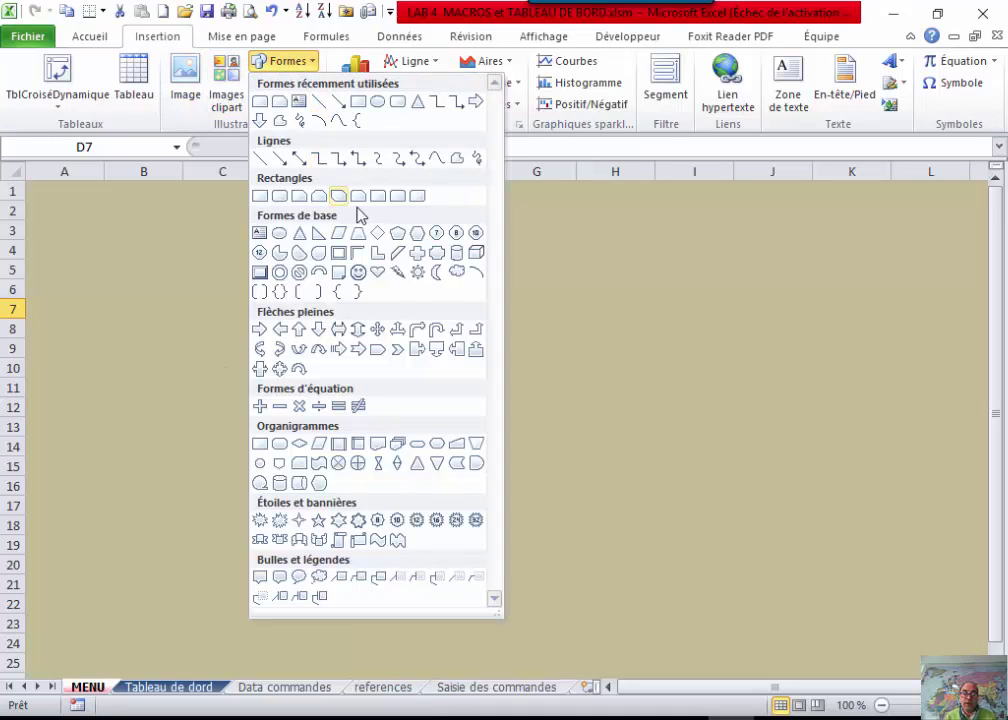
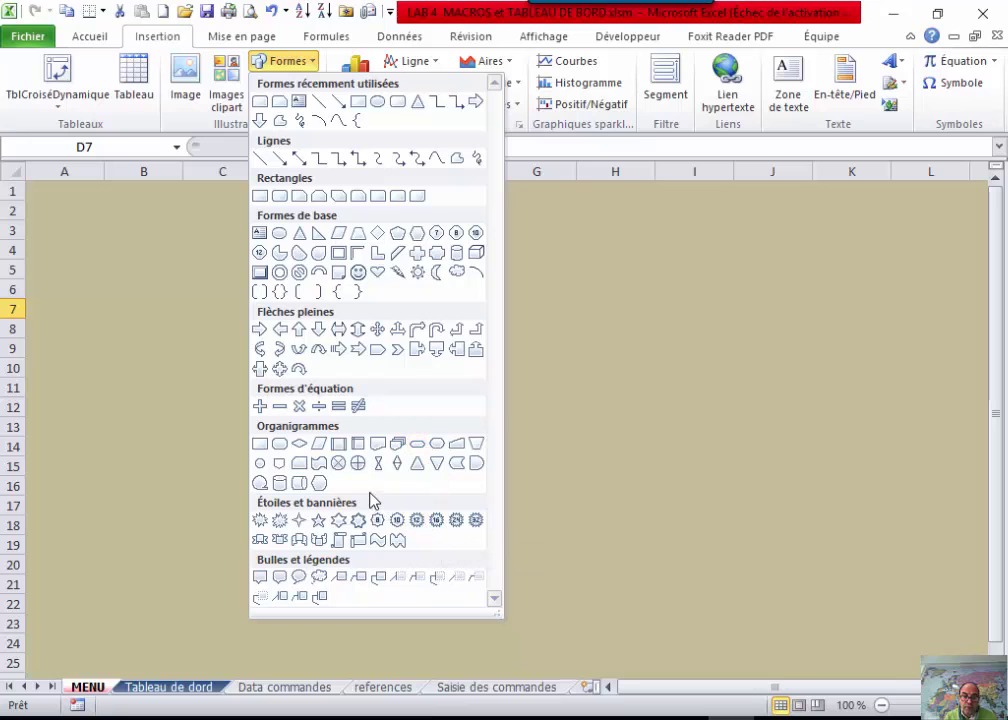
- Draw a chevron arrow over cells A1:B3 and give it a red shape style
click(398, 346)
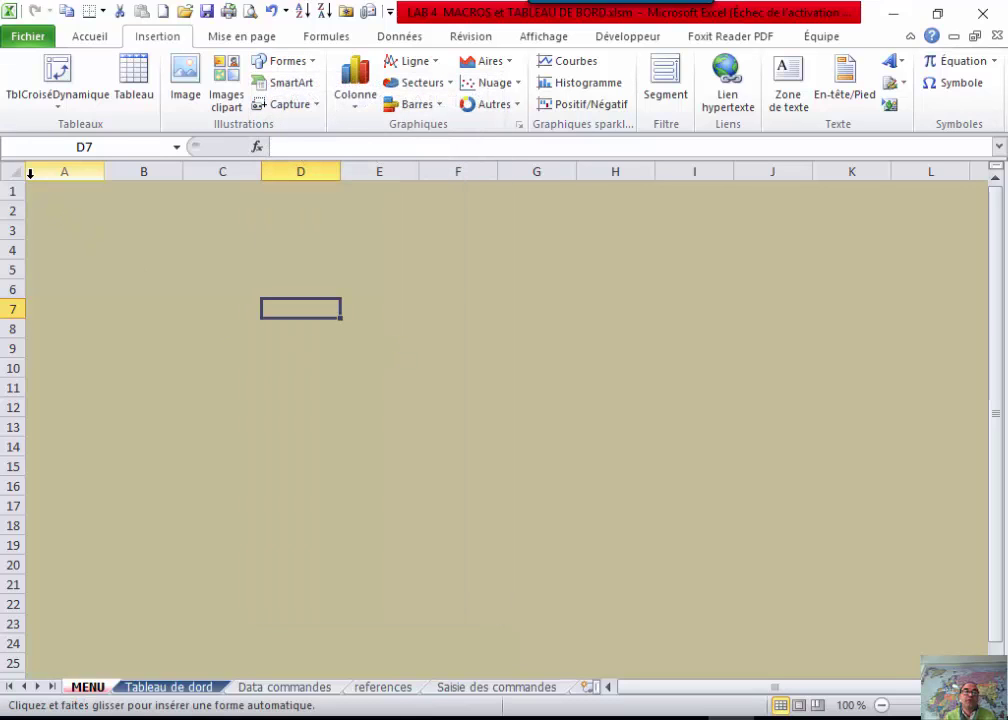
drag(28, 185, 170, 229)
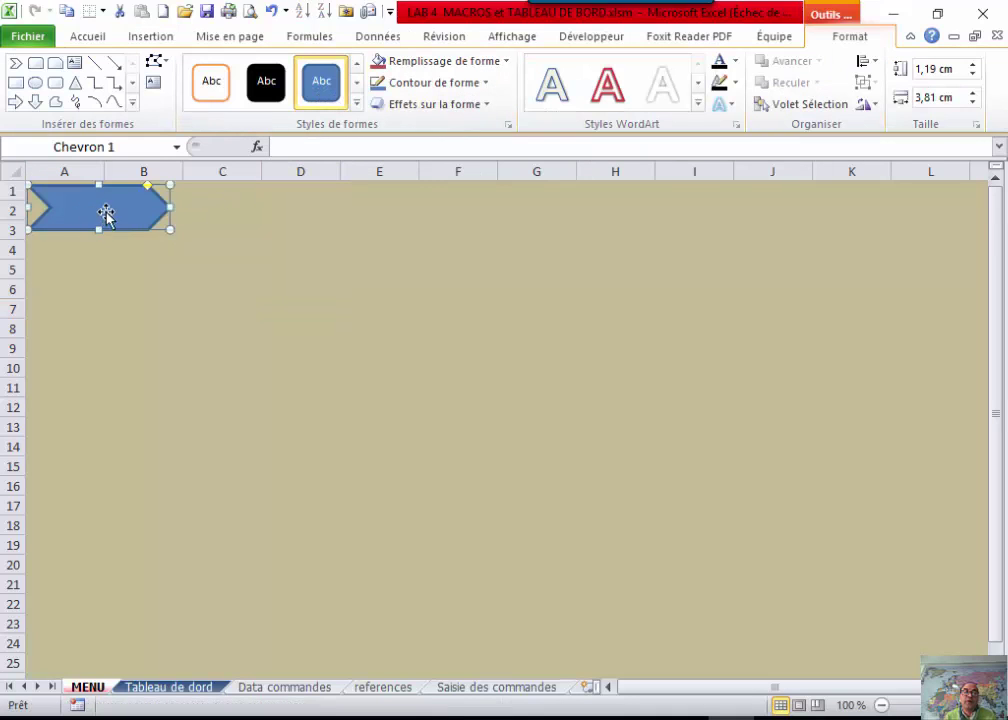
click(357, 104)
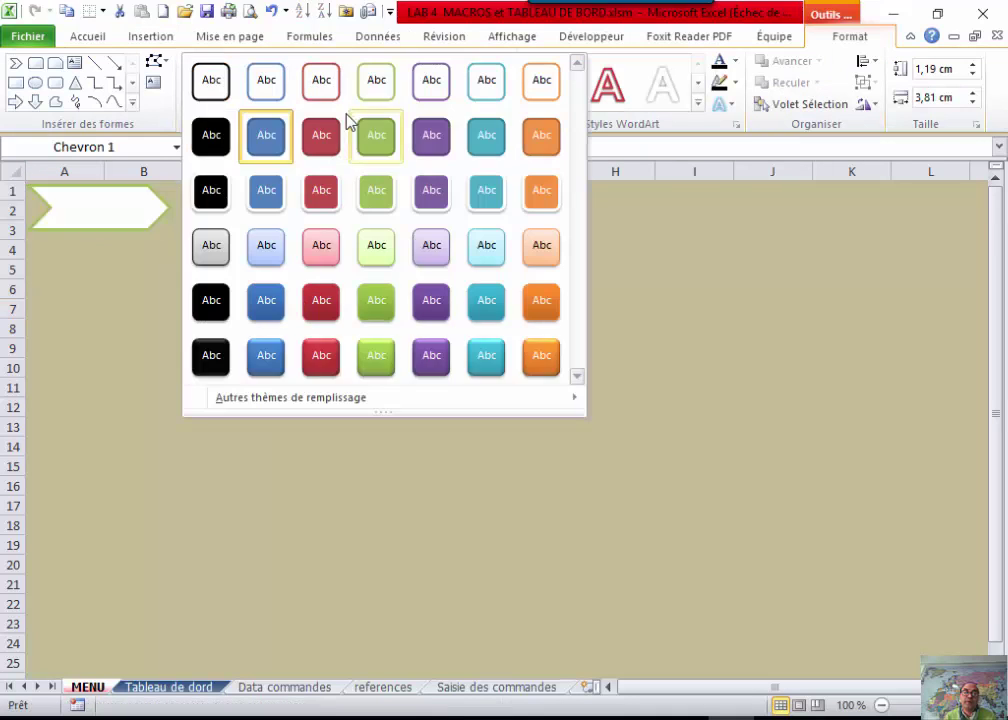
click(319, 358)
click(148, 302)
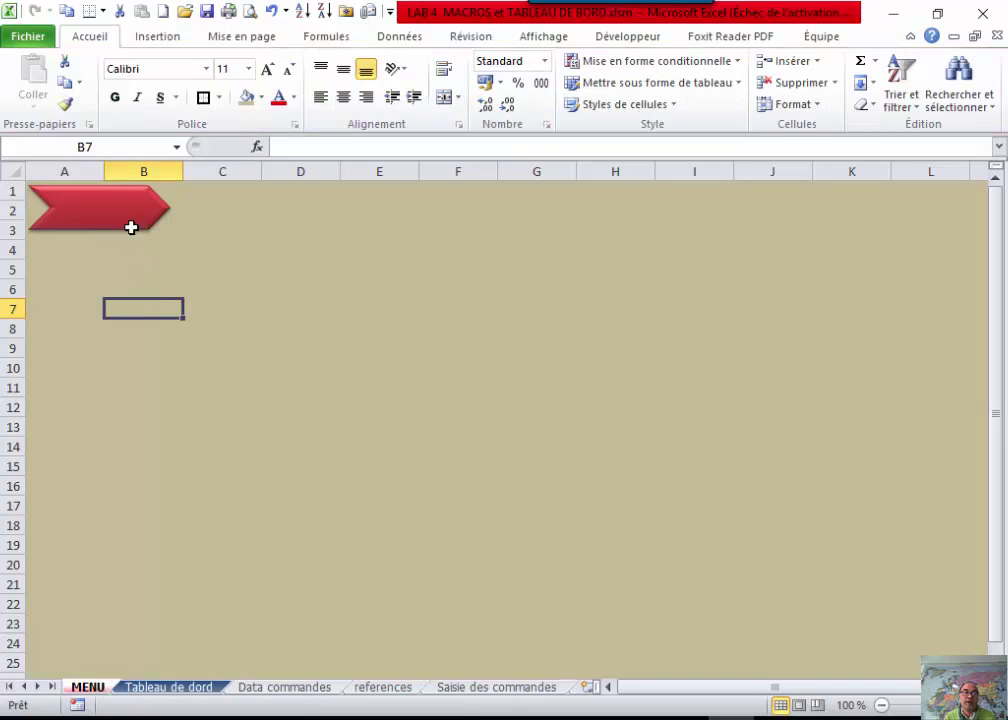
- Label the chevron 'Saisie des commandes' and widen it into column C so the text fits
click(110, 204)
right_click(107, 210)
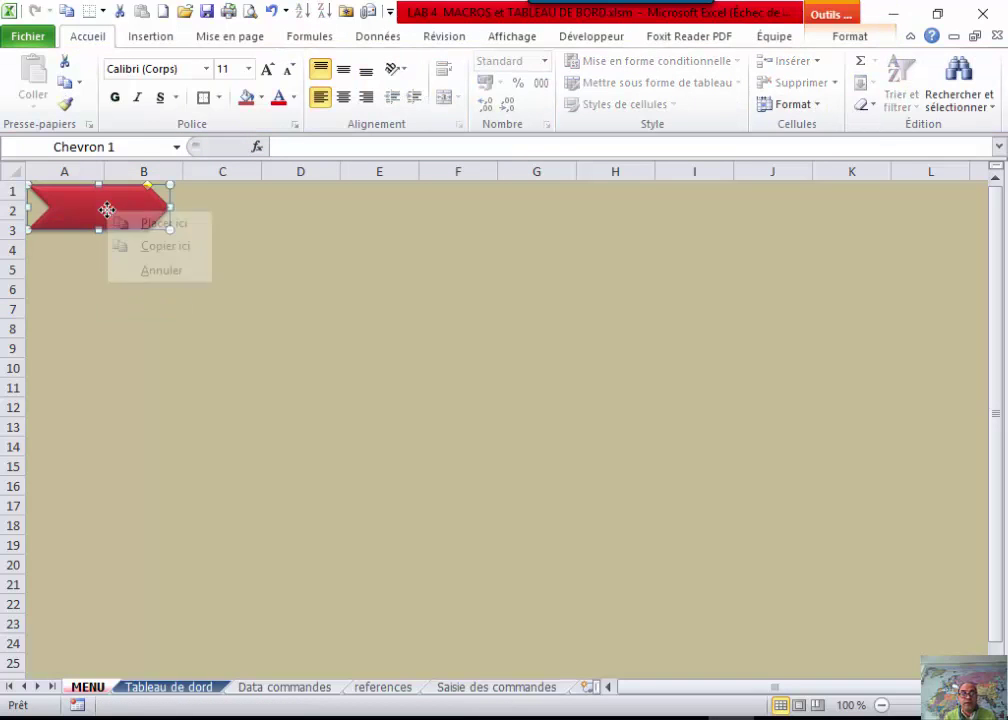
click(115, 220)
right_click(101, 206)
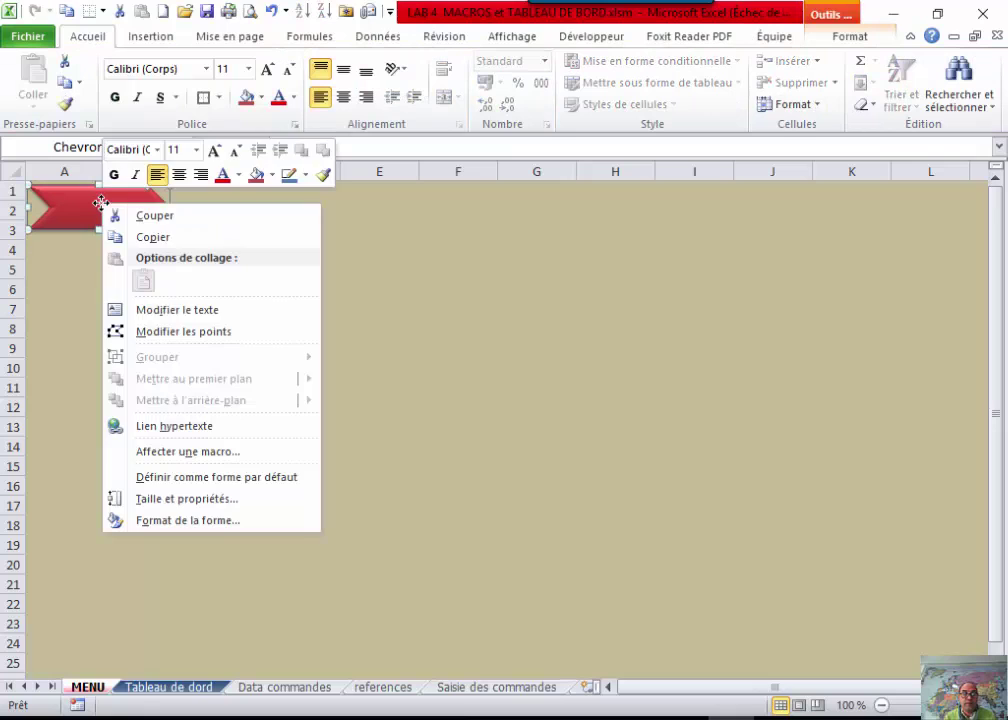
click(221, 314)
text(Saisie)
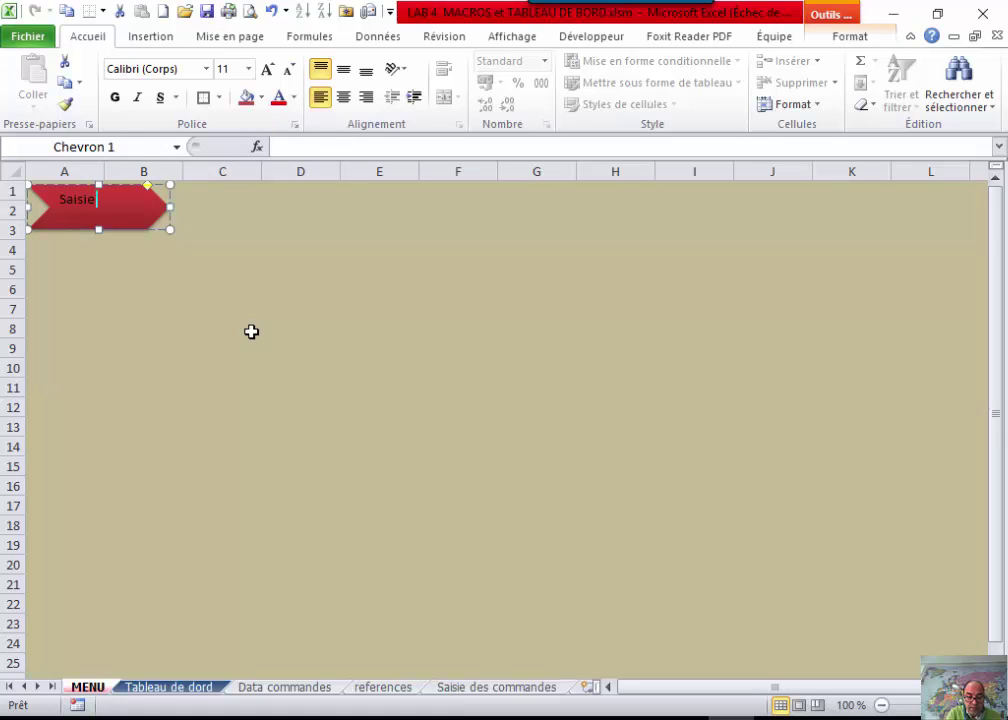
text(des co)
text(mmandes)
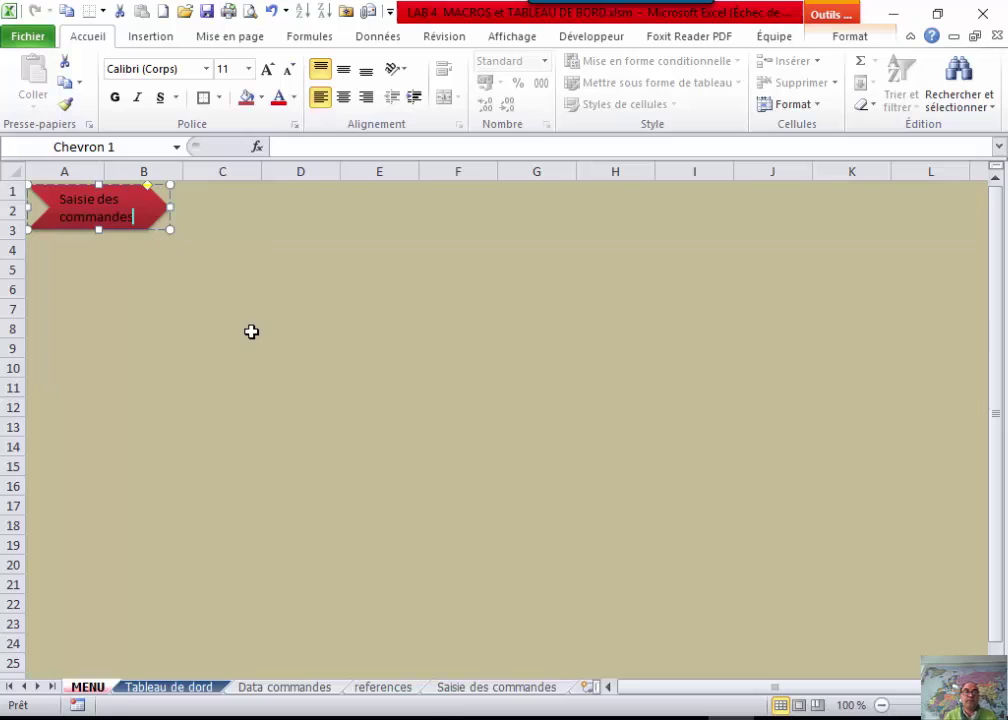
click(302, 305)
click(98, 216)
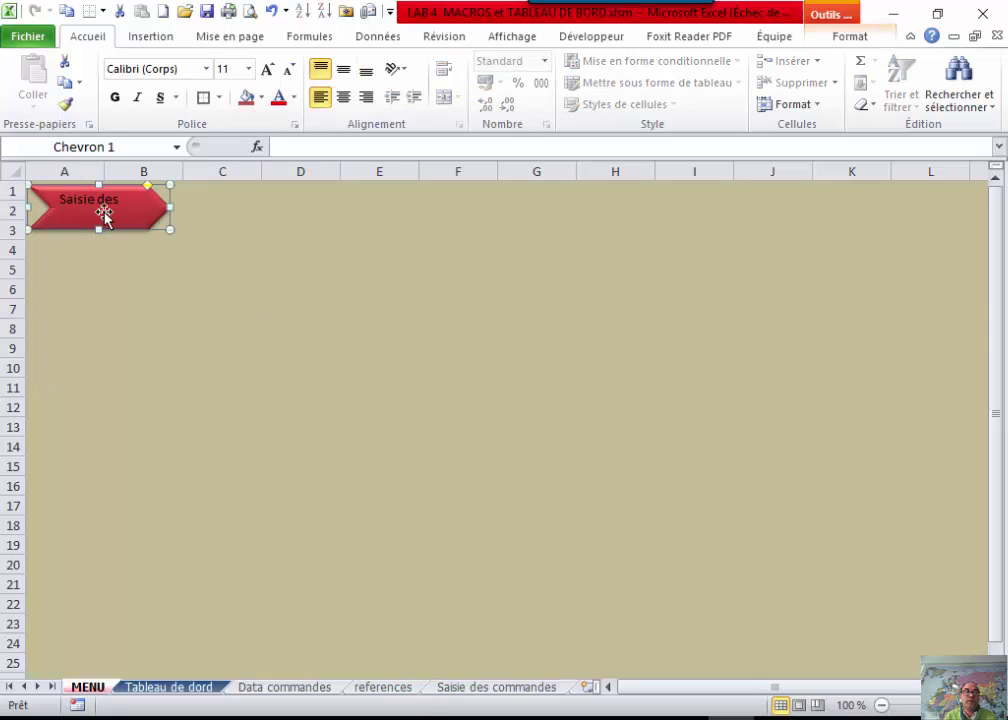
drag(172, 208, 234, 206)
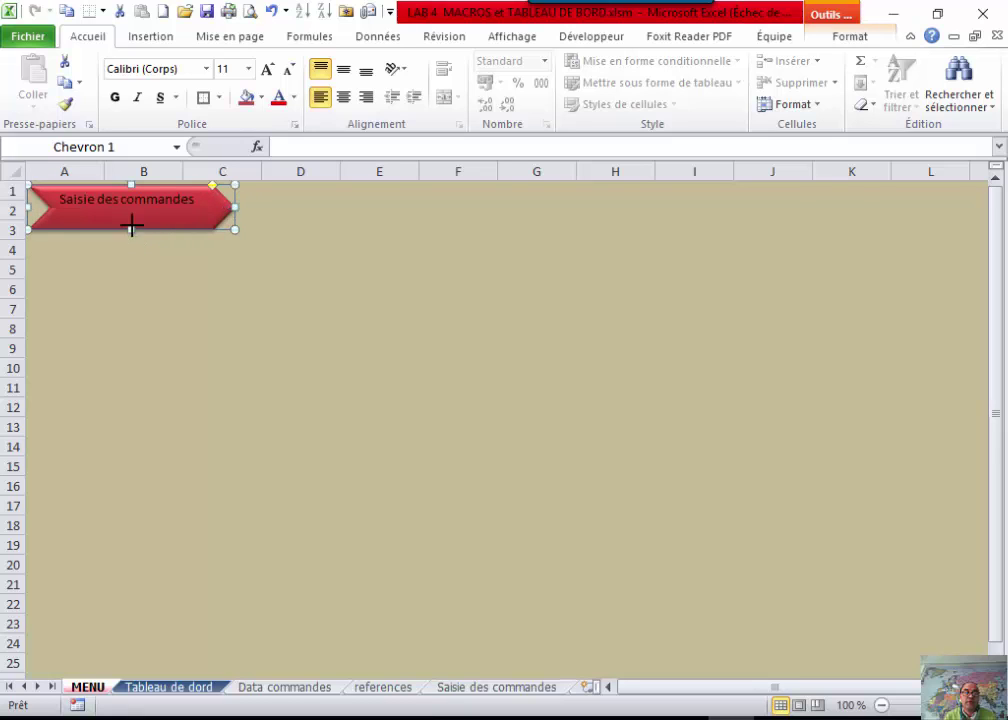
click(121, 256)
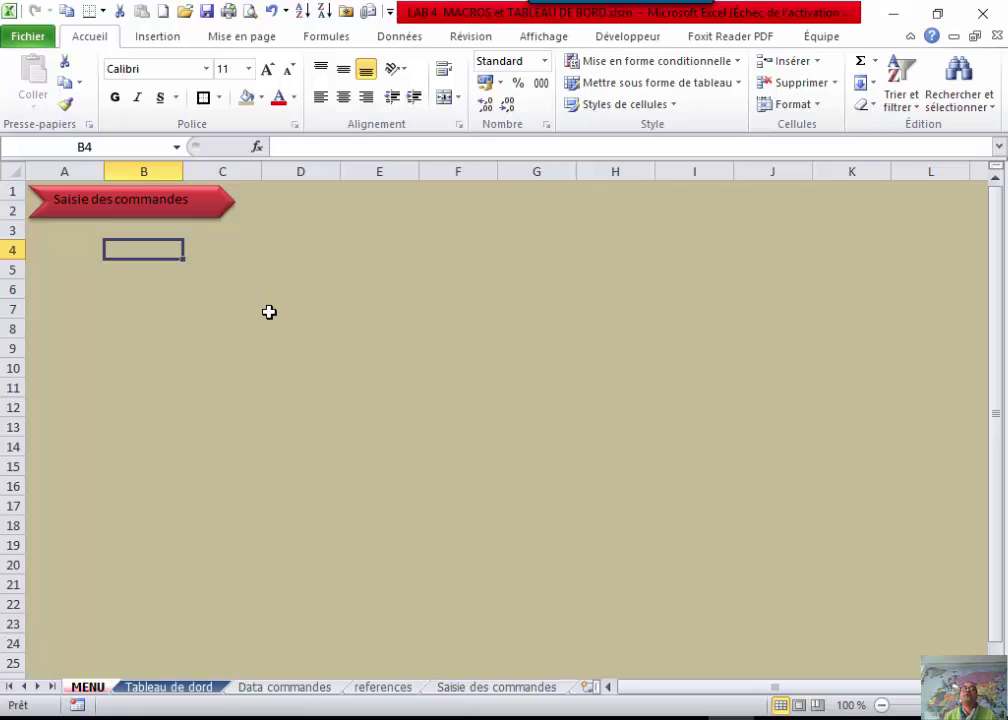
- Duplicate the chevron and nudge the copy into line right beside the first one
click(154, 204)
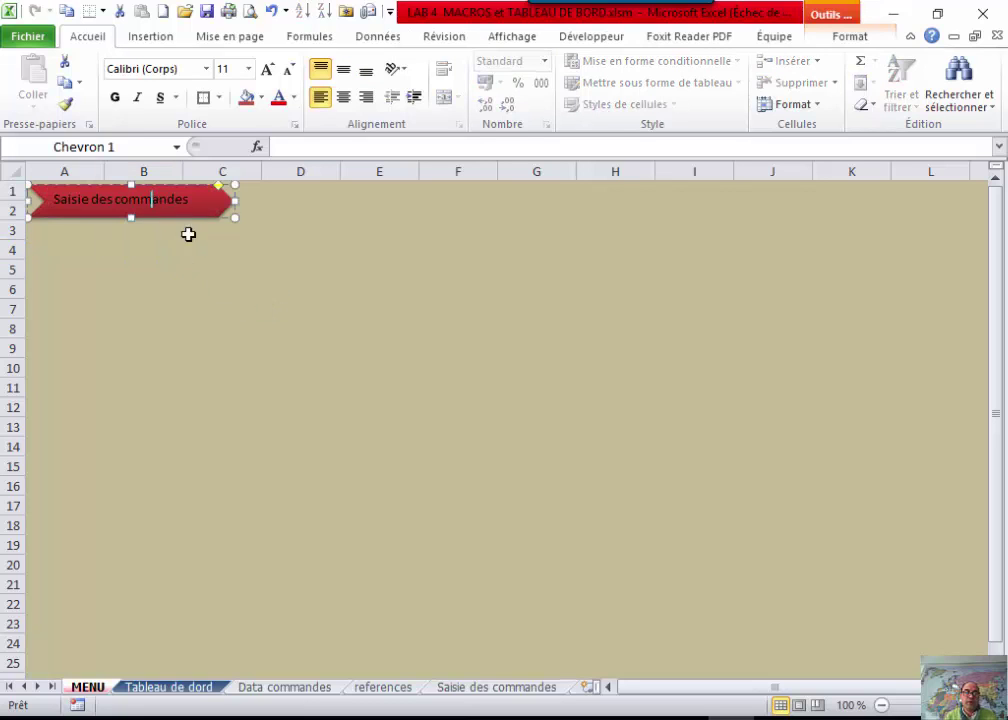
click(186, 226)
click(180, 209)
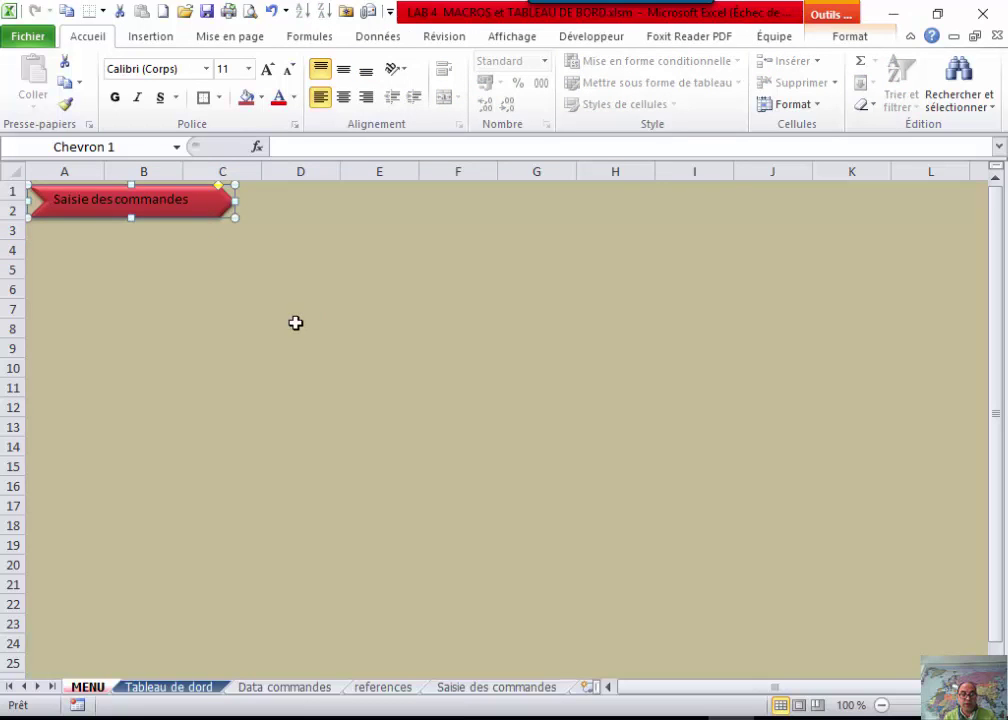
key(ctrl+c)
key(ctrl+v)
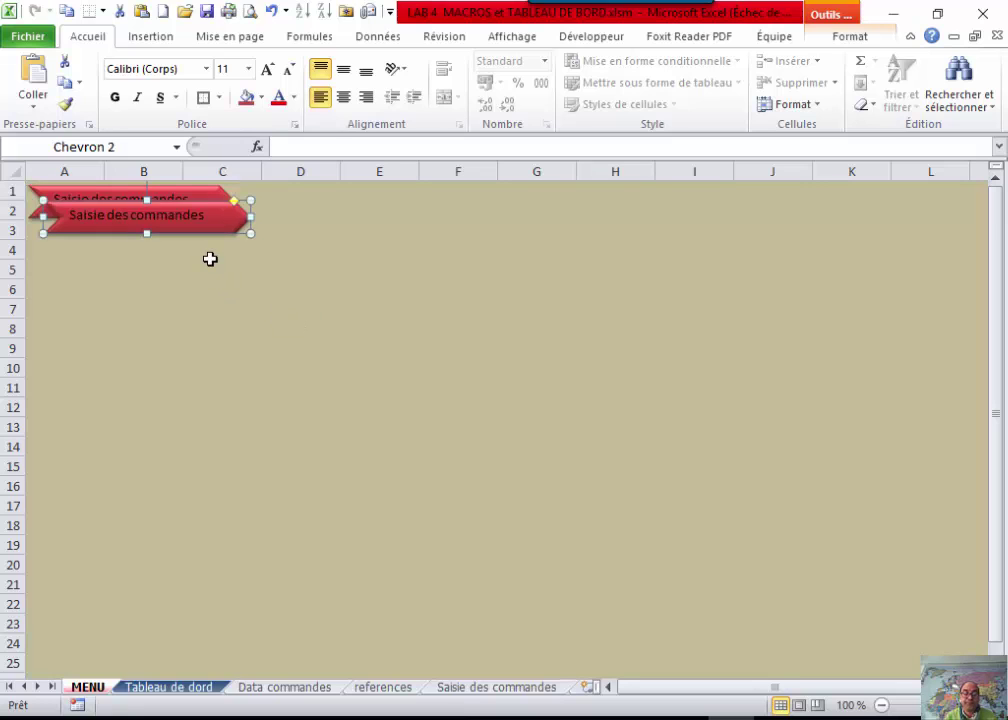
key(Up)
key(Up)
key(Up)
key(Up)
key(Up)
key(Up)
key(Up)
key(Up)
key(Up)
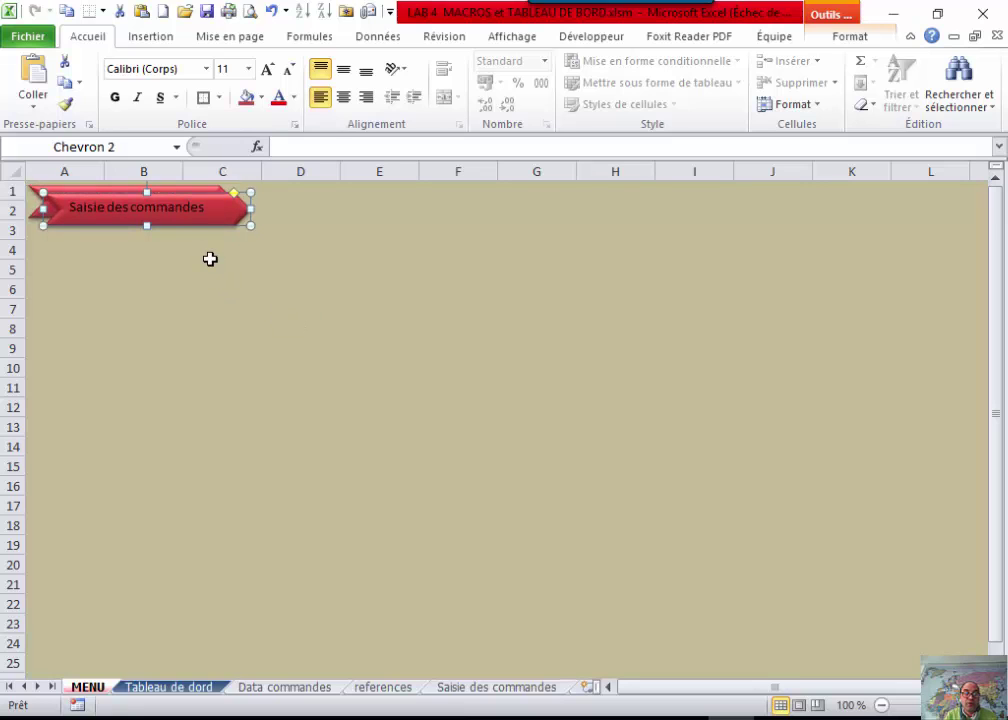
key(Up)
key(Up)
key(Up)
key(Up)
key(Up)
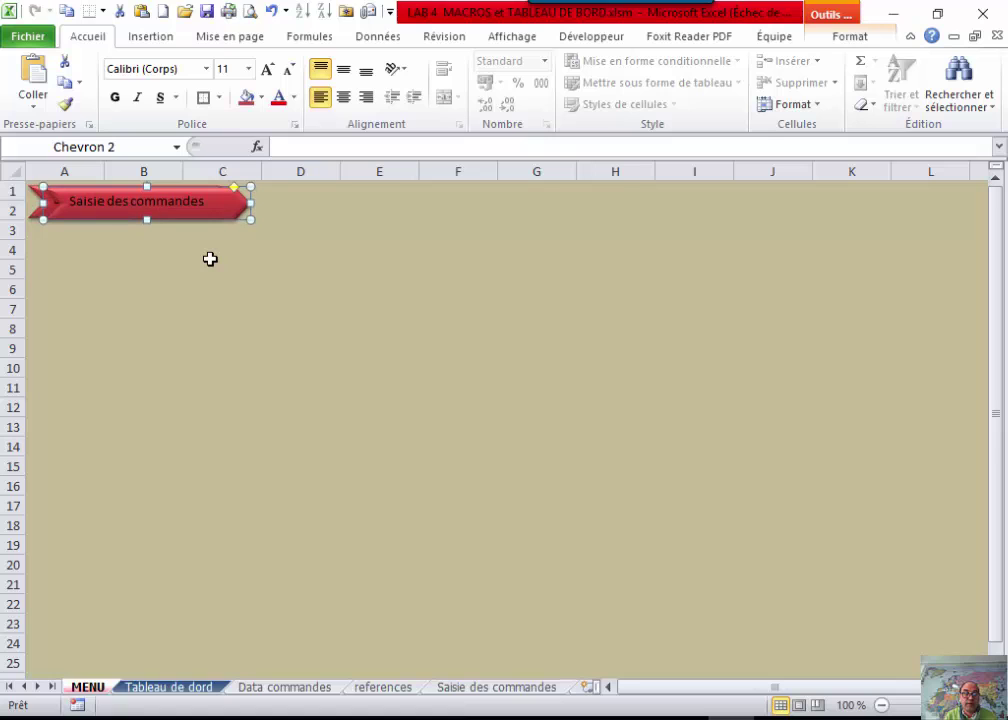
key(Right)
key(Right)
key(Right)
key(Right)
key(Right)
key(Right)
key(Right)
key(Right)
key(Right)
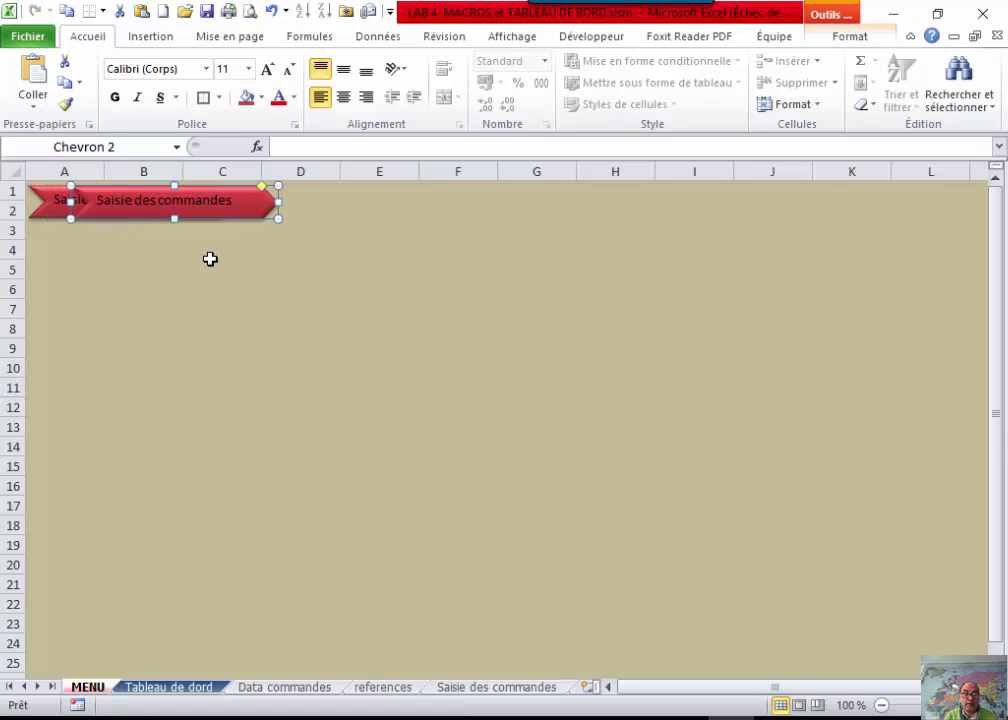
key(Right)
key(Right)
key(Right)
key(Right)
key(Right)
key(Right)
key(Right)
key(Right)
key(Right)
key(Right)
key(Right)
key(Right)
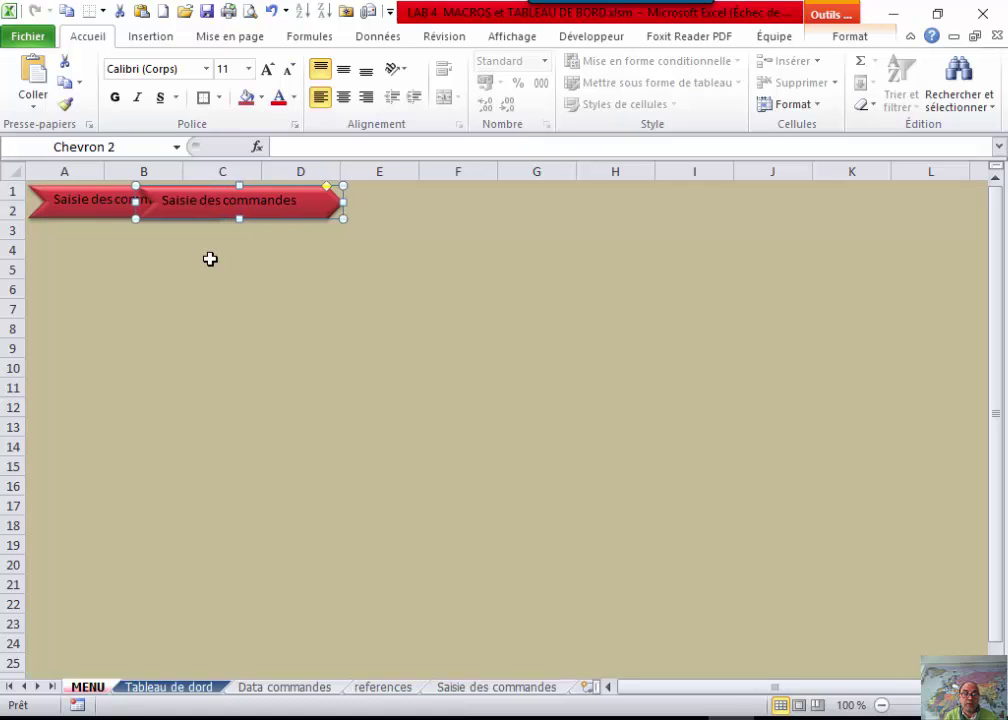
key(Right)
key(Right)
key(Right)
key(Right)
key(Right)
key(Right)
key(Right)
key(Right)
key(Right)
key(Right)
key(Right)
key(Right)
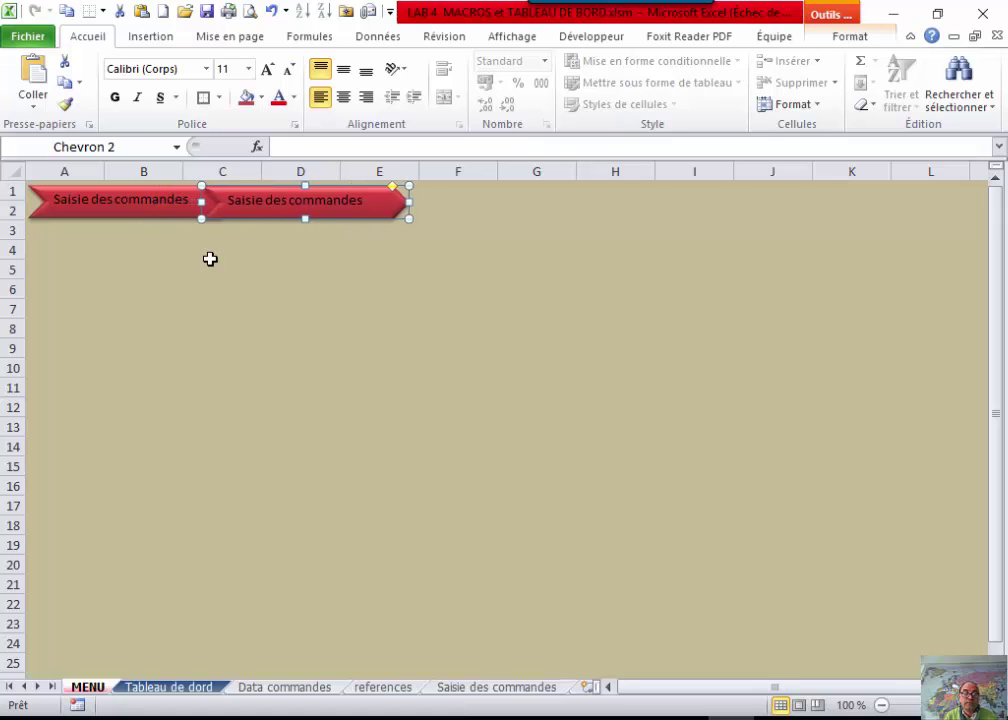
key(Right)
key(Right)
key(Right)
key(Right)
key(Right)
key(Right)
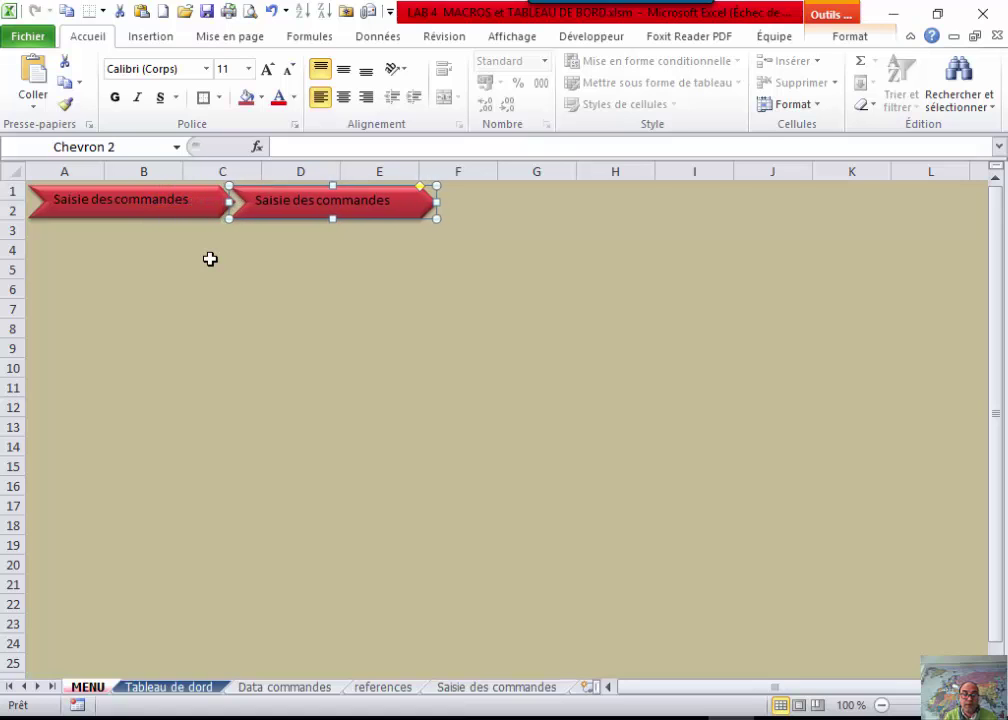
key(Left)
key(Left)
key(Left)
key(Left)
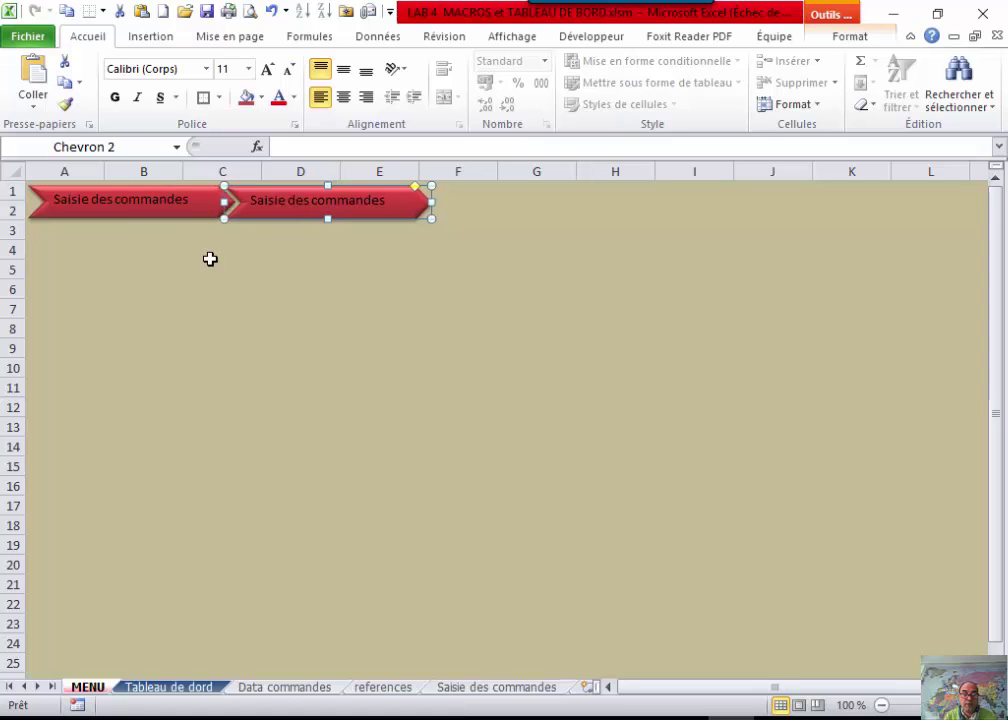
key(Left)
key(Left)
key(Left)
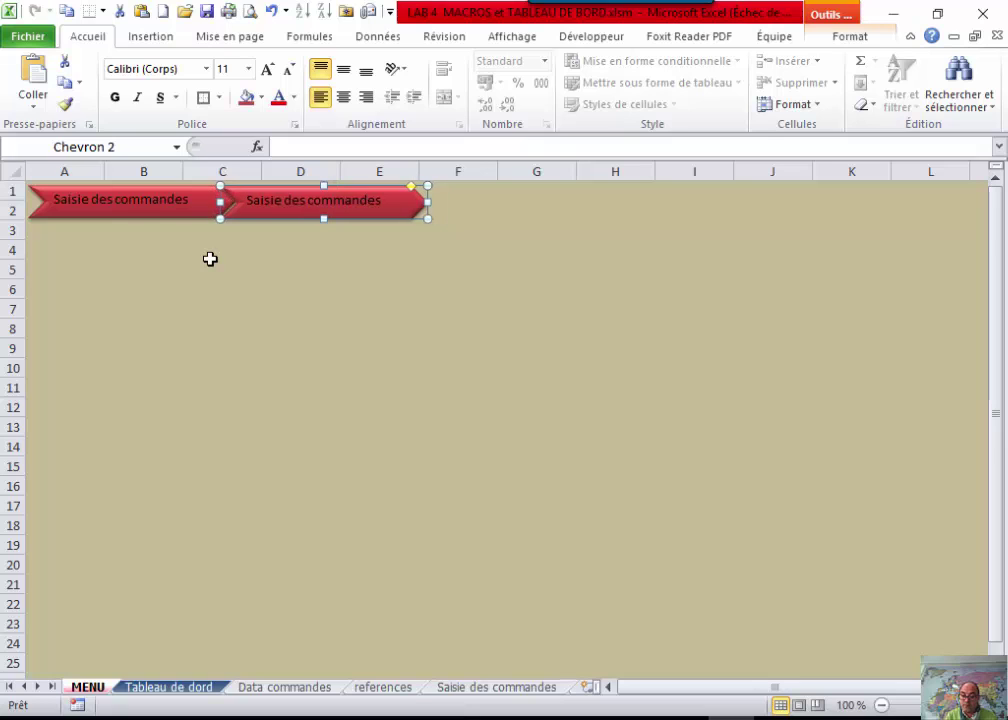
key(Up)
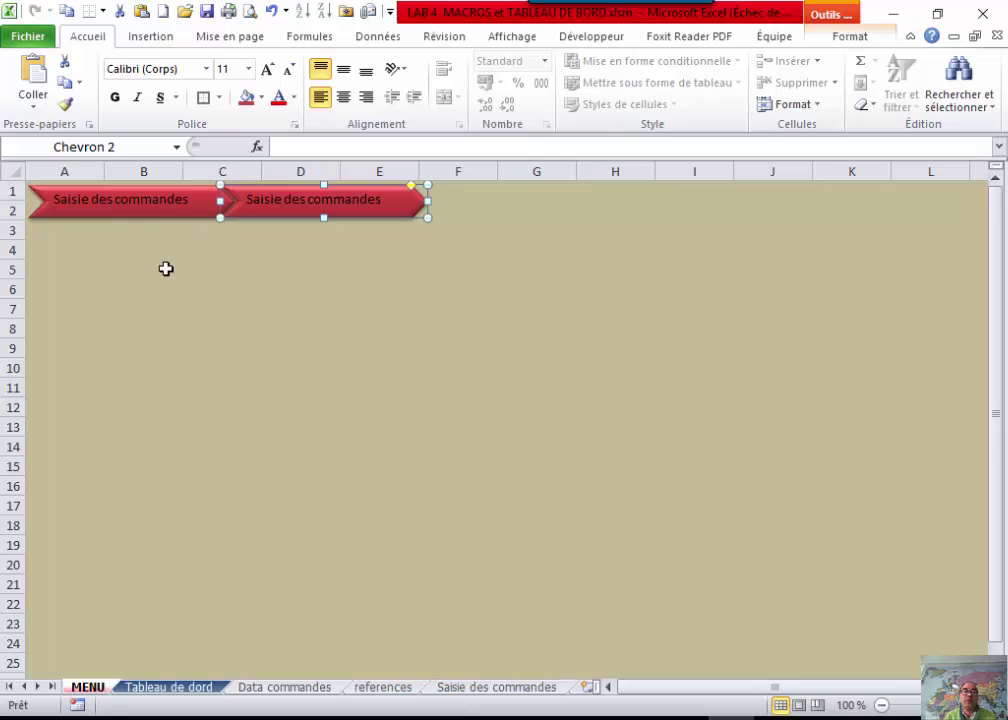
click(339, 274)
- Relabel the copied chevron 'Tableau de bord'
click(340, 198)
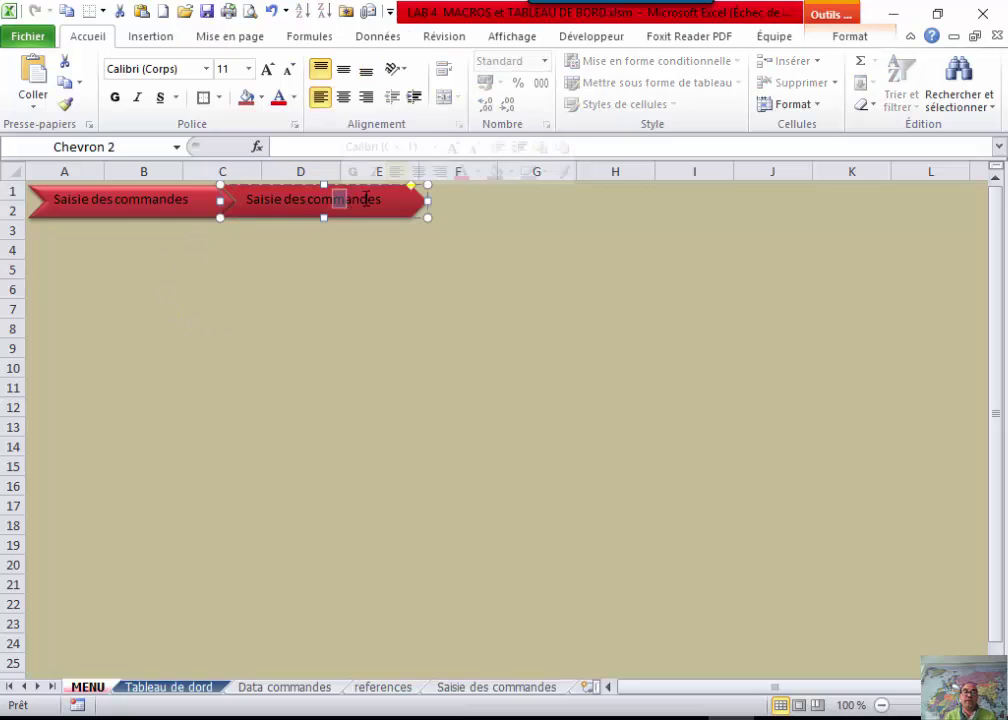
click(376, 199)
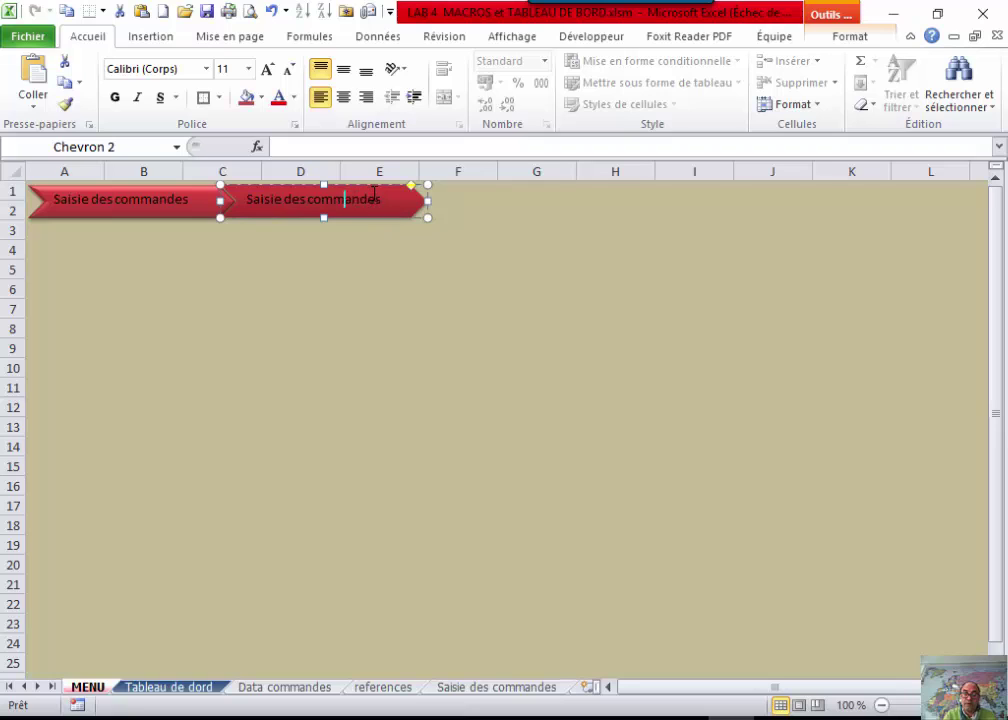
key(BackSpace)
key(BackSpace)
text(T)
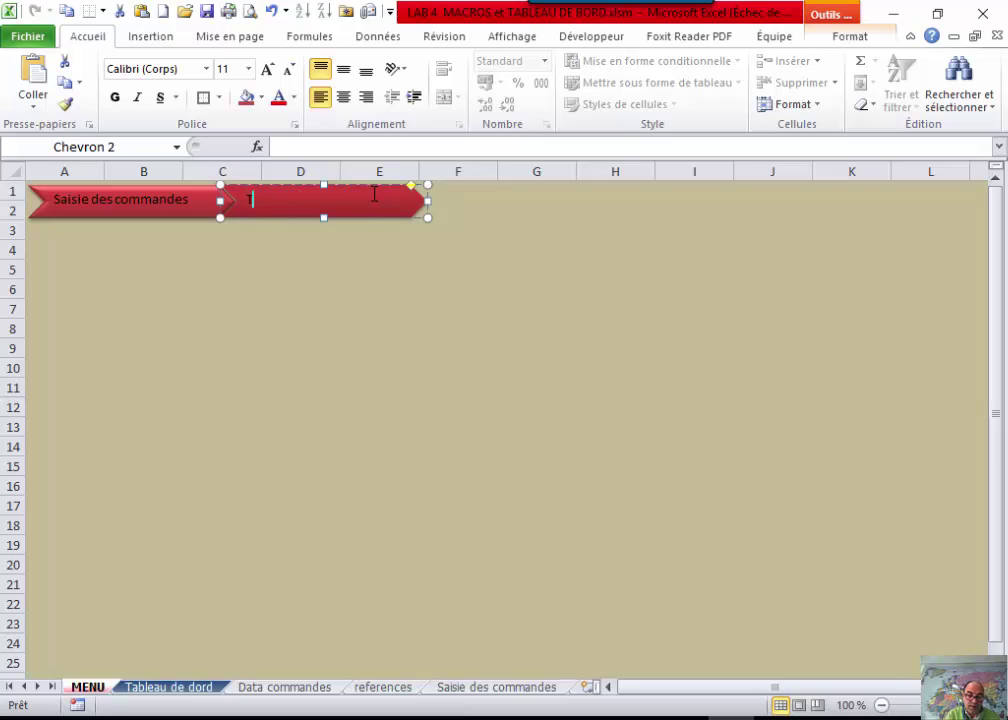
text(ableau de bord)
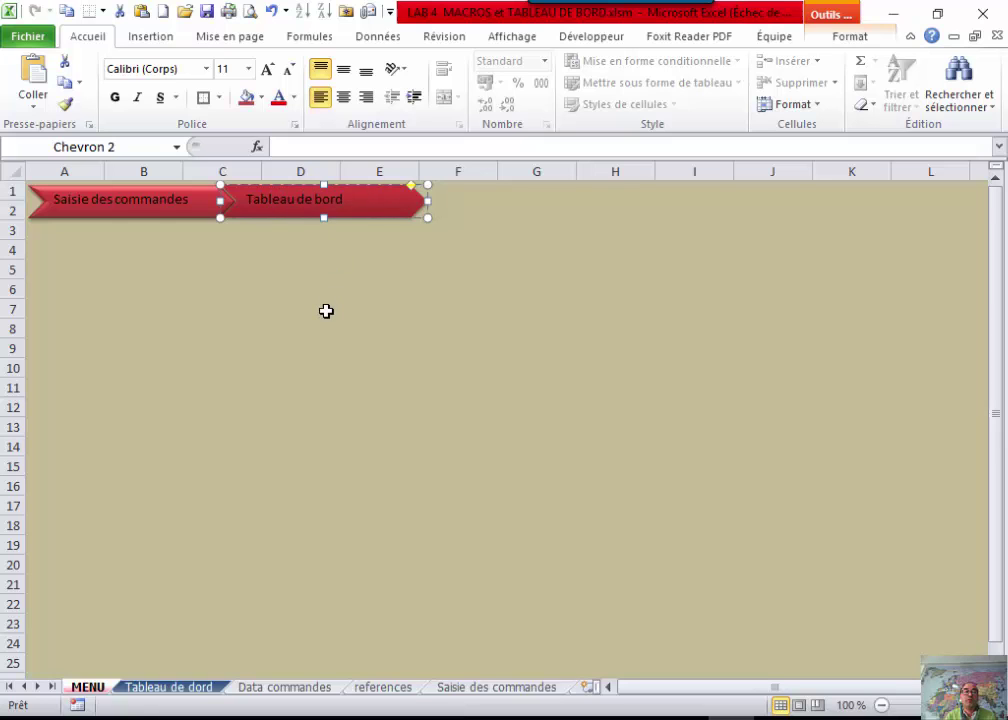
click(328, 309)
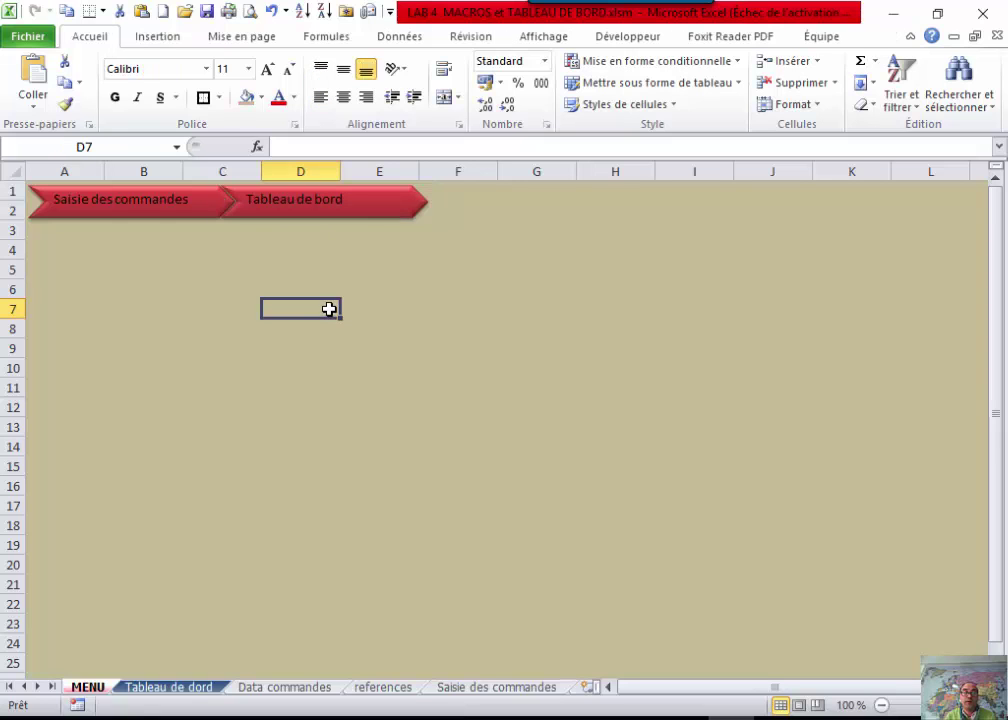
- Lock every cell on the Saisie des commandes sheet via Format de cellule > Protection
click(452, 690)
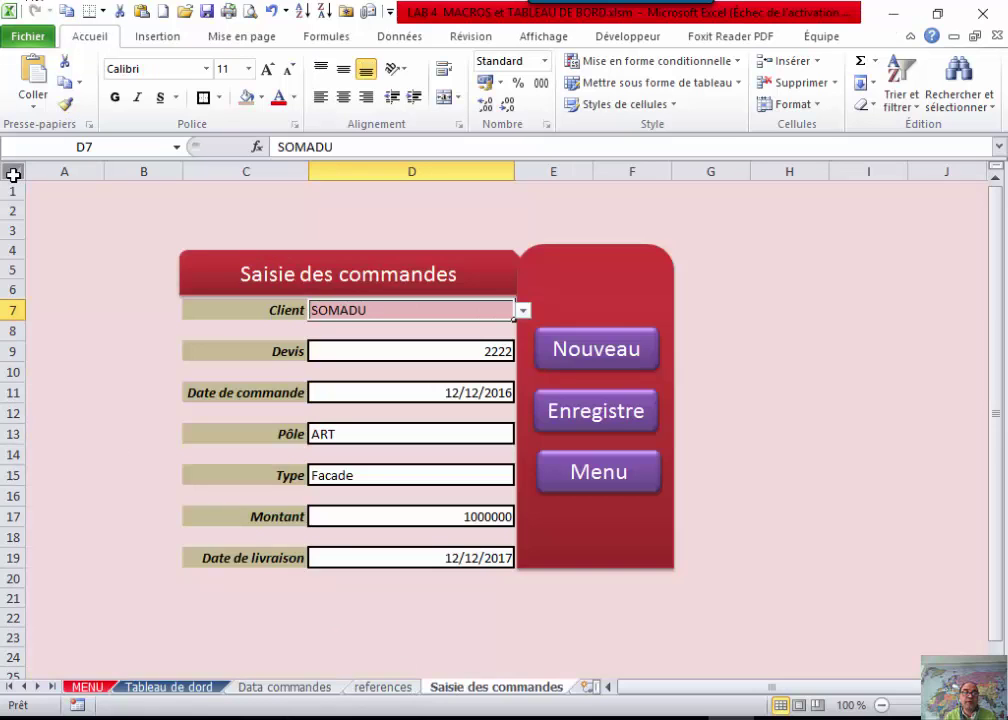
click(17, 174)
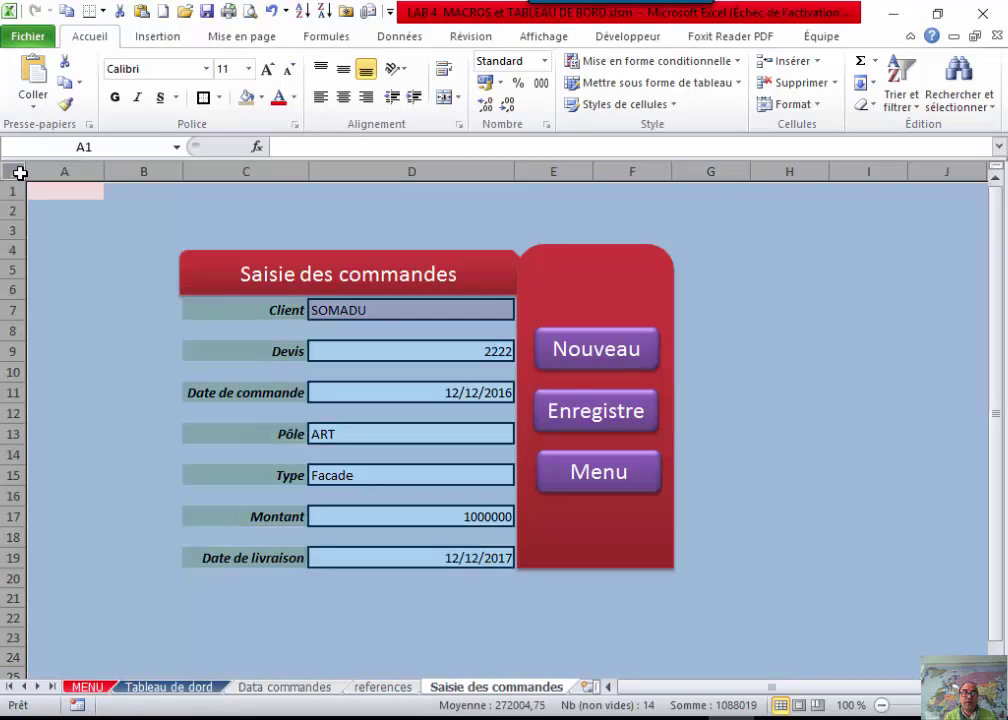
right_click(293, 218)
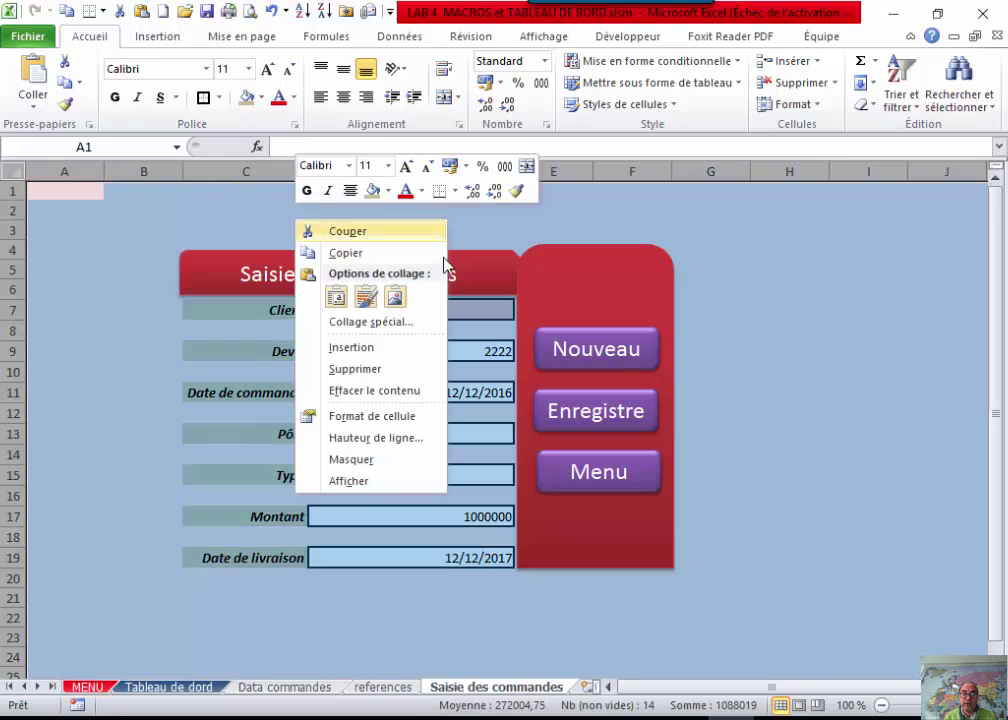
click(395, 410)
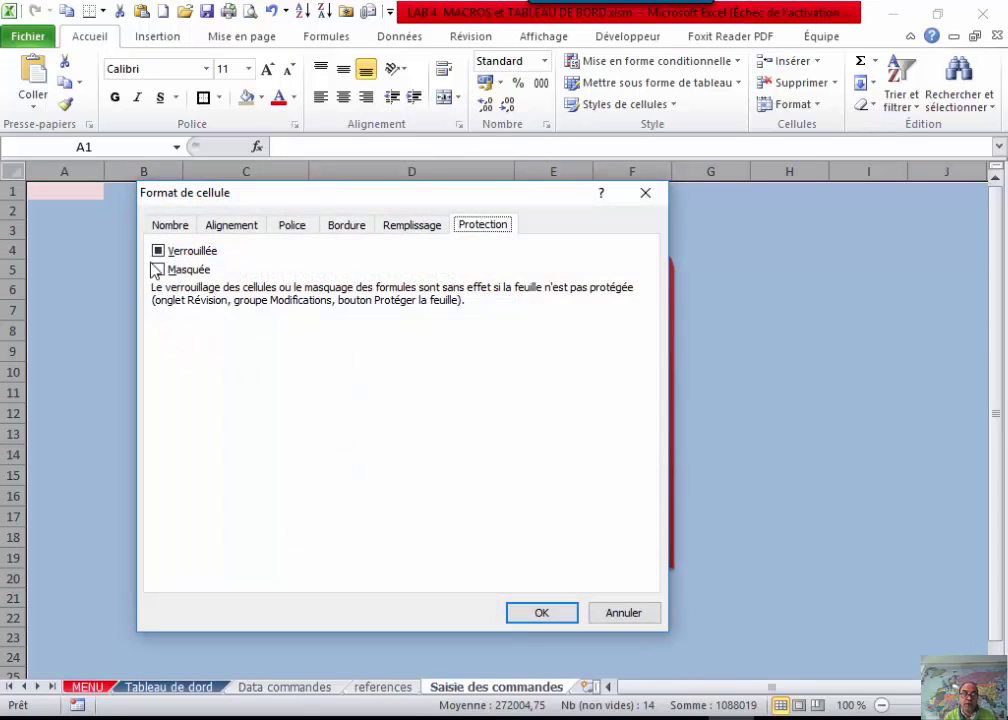
click(158, 251)
click(536, 613)
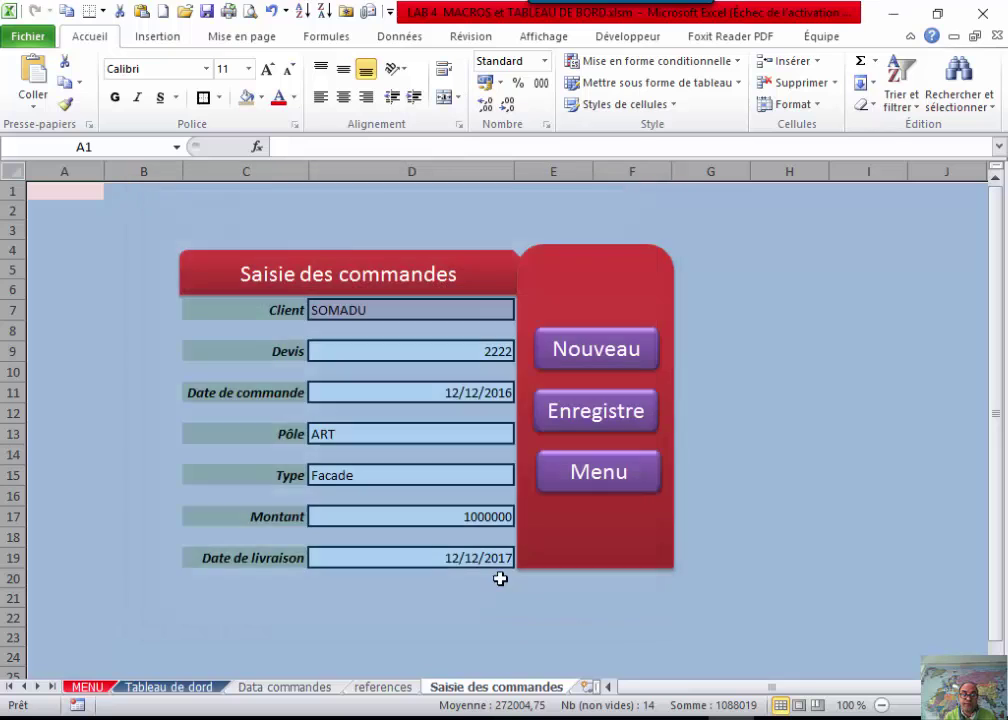
click(430, 638)
- Unlock the seven entry cells D7, D9, D11, D13, D15, D17 and D19
click(394, 309)
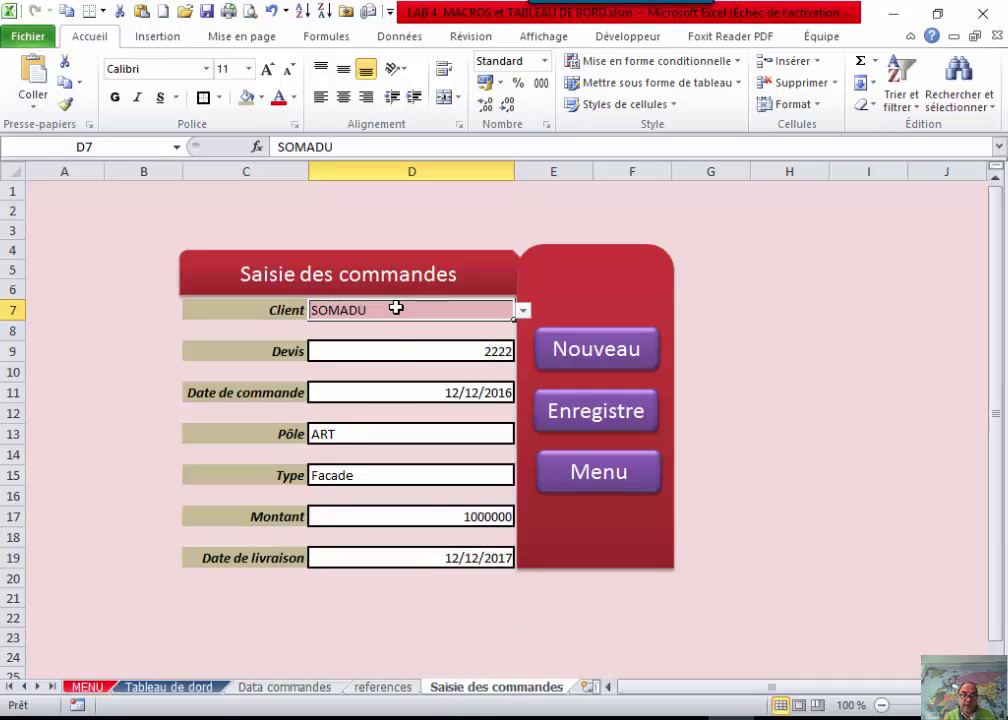
ctrl+click(384, 357)
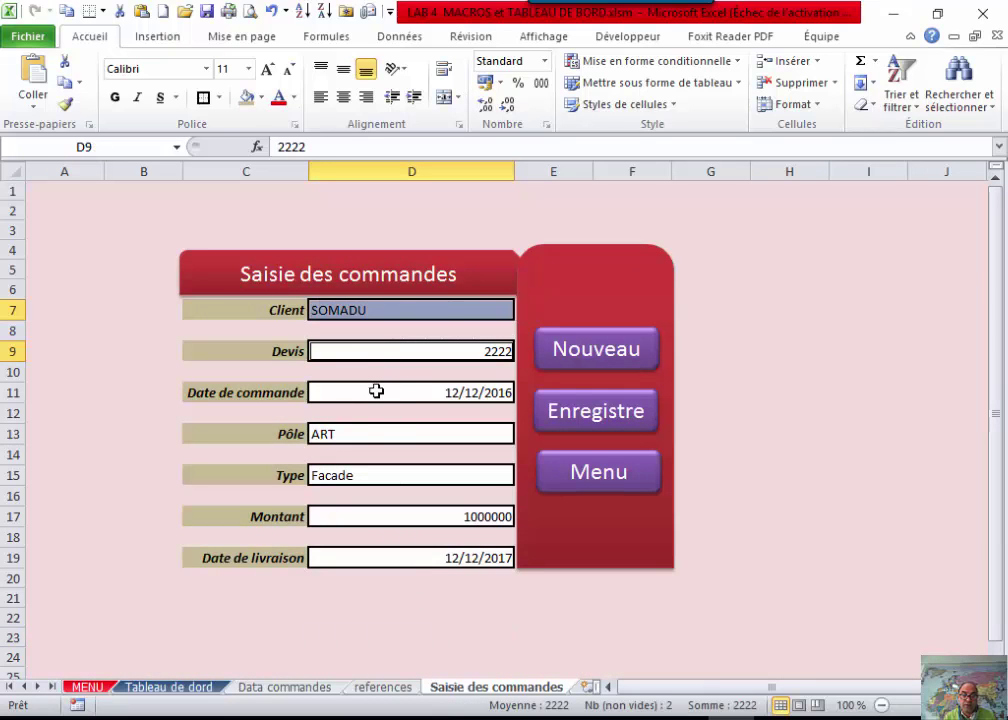
ctrl+click(376, 392)
ctrl+click(387, 430)
ctrl+click(374, 478)
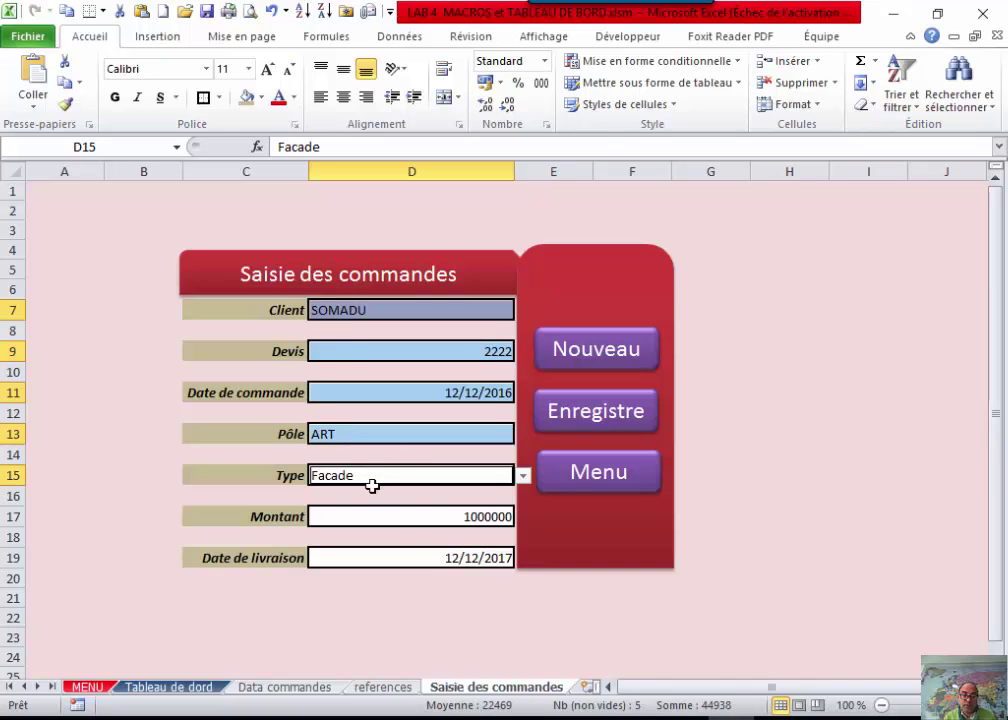
ctrl+click(371, 515)
ctrl+click(365, 562)
right_click(365, 565)
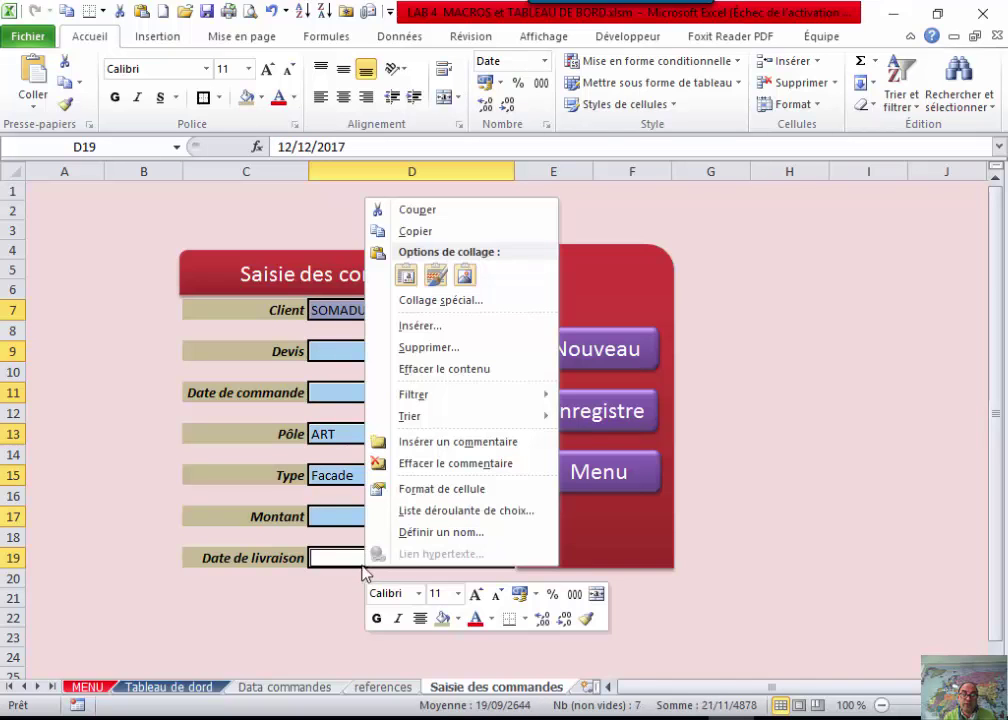
mouse_move(443, 394)
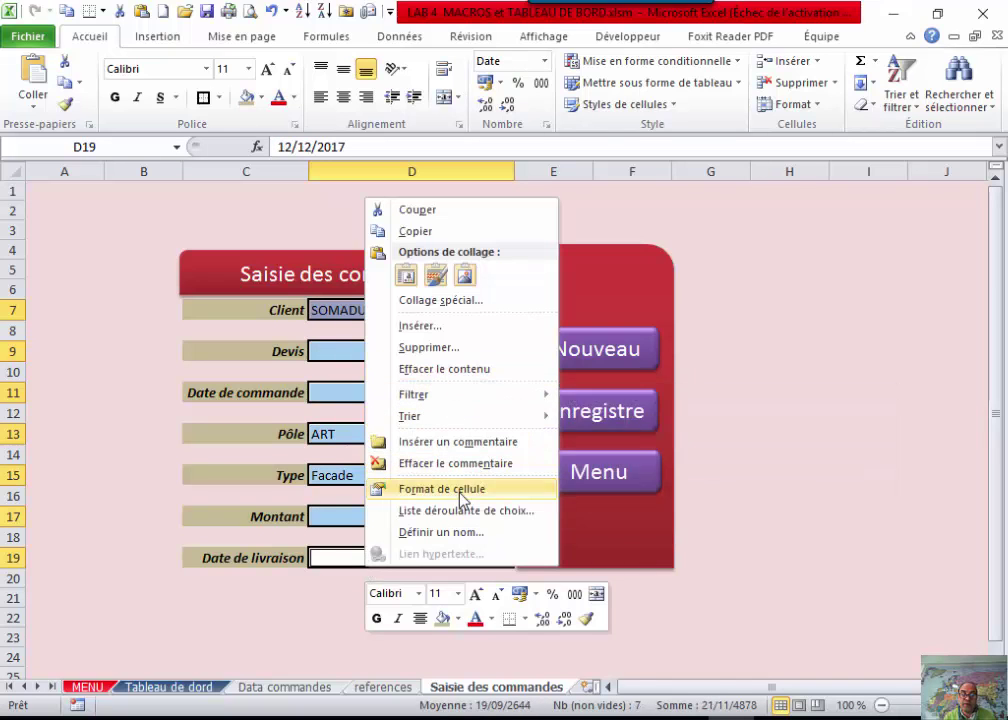
click(461, 489)
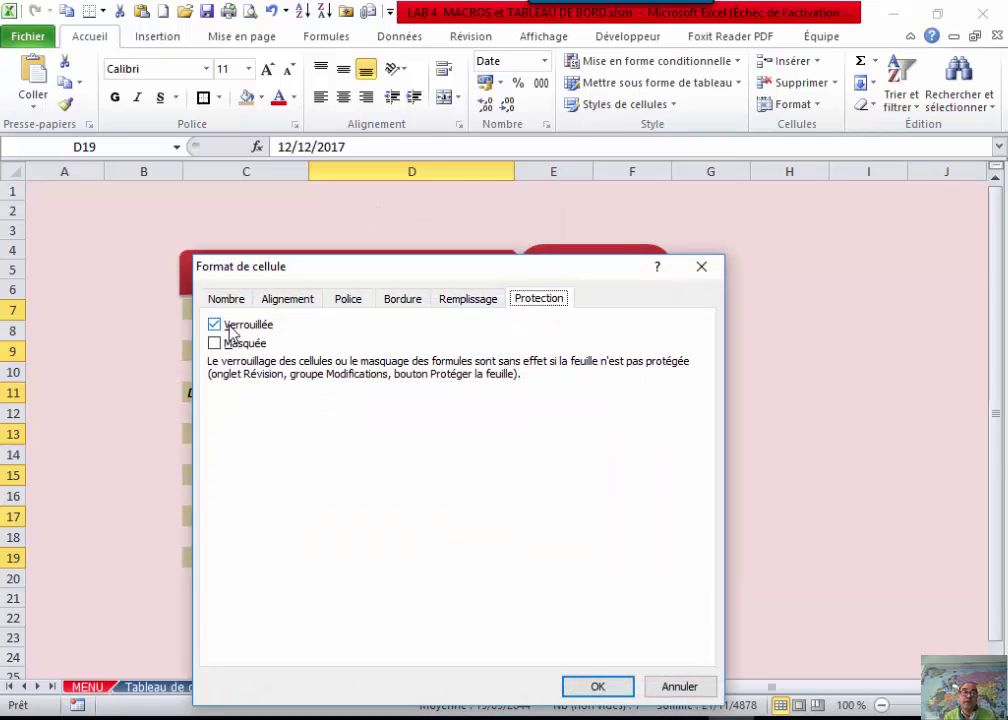
click(229, 327)
click(594, 686)
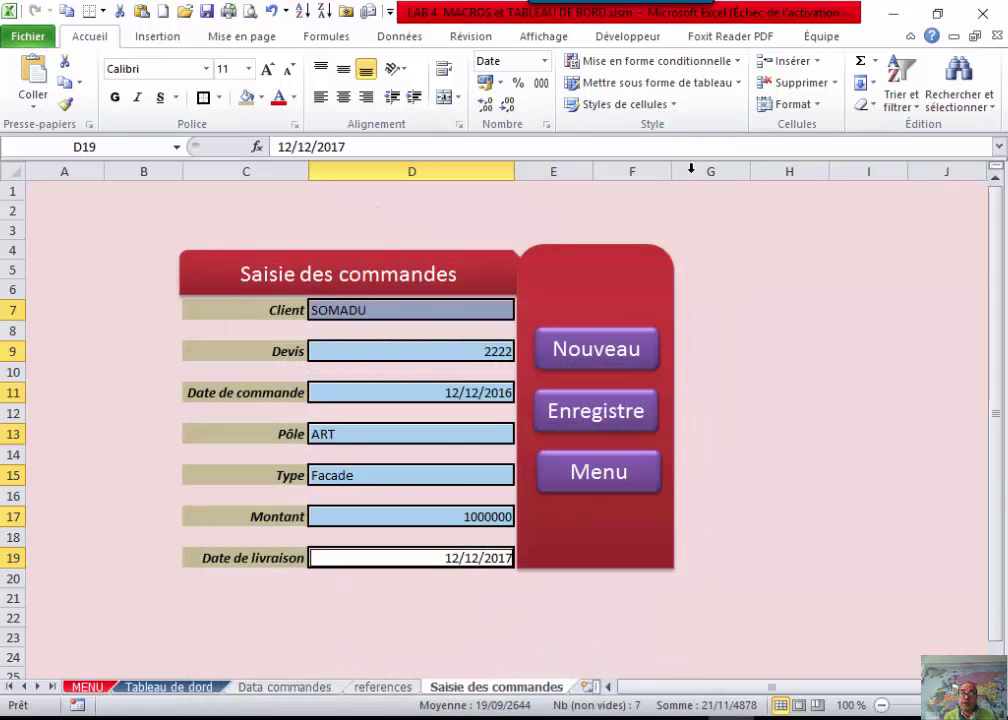
click(320, 42)
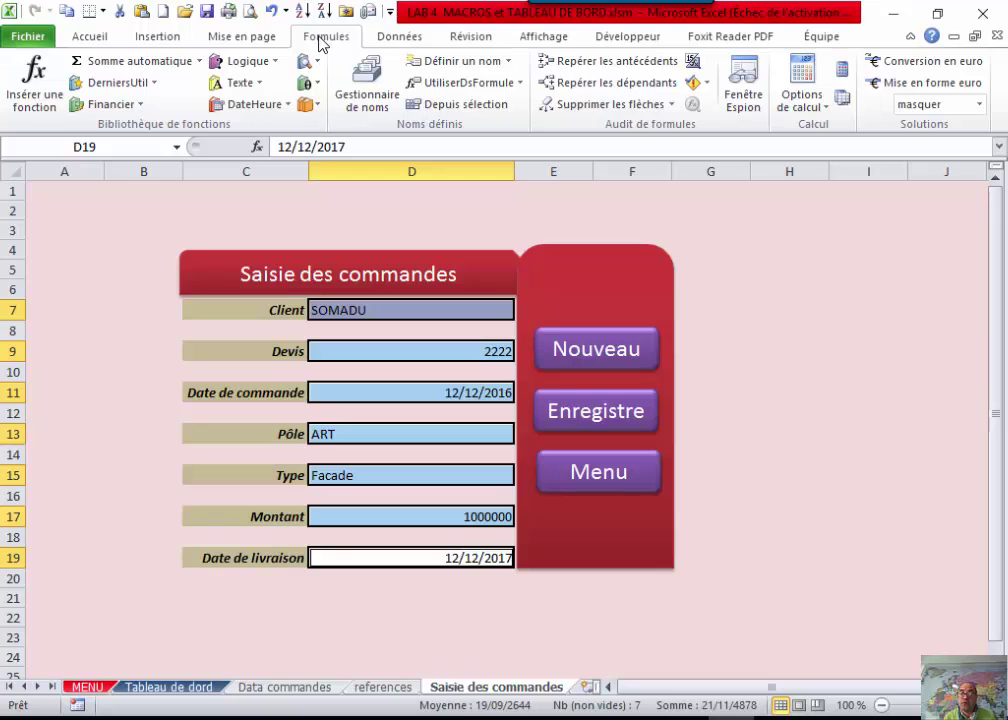
- Protect the sheet with a password so only unlocked entry cells are selectable, then test the Devis and Client fields
click(472, 36)
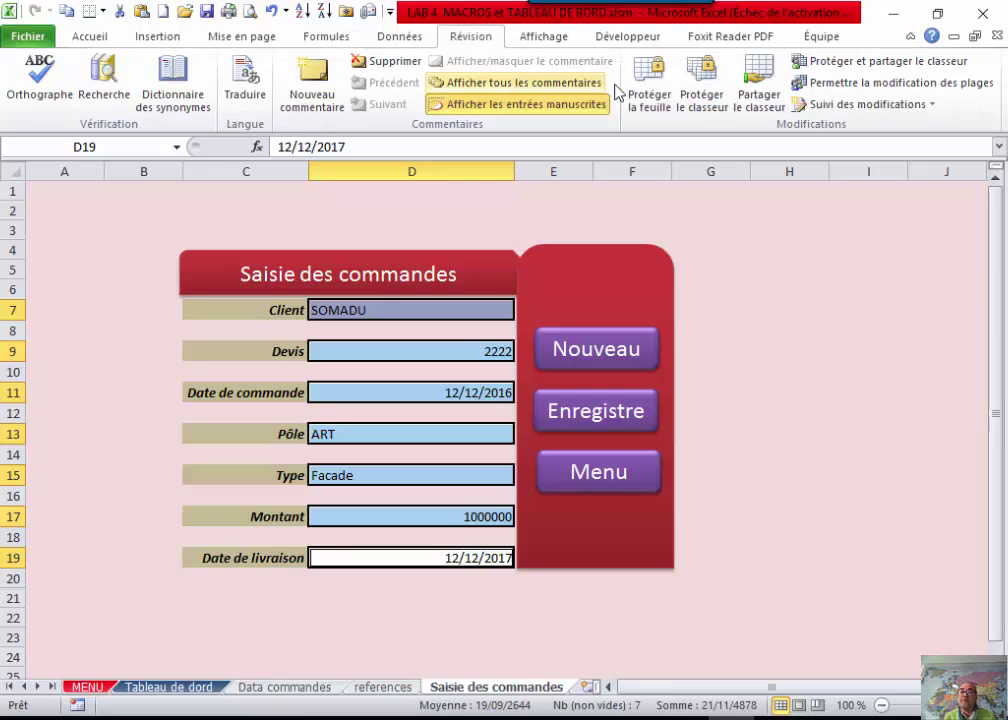
click(652, 100)
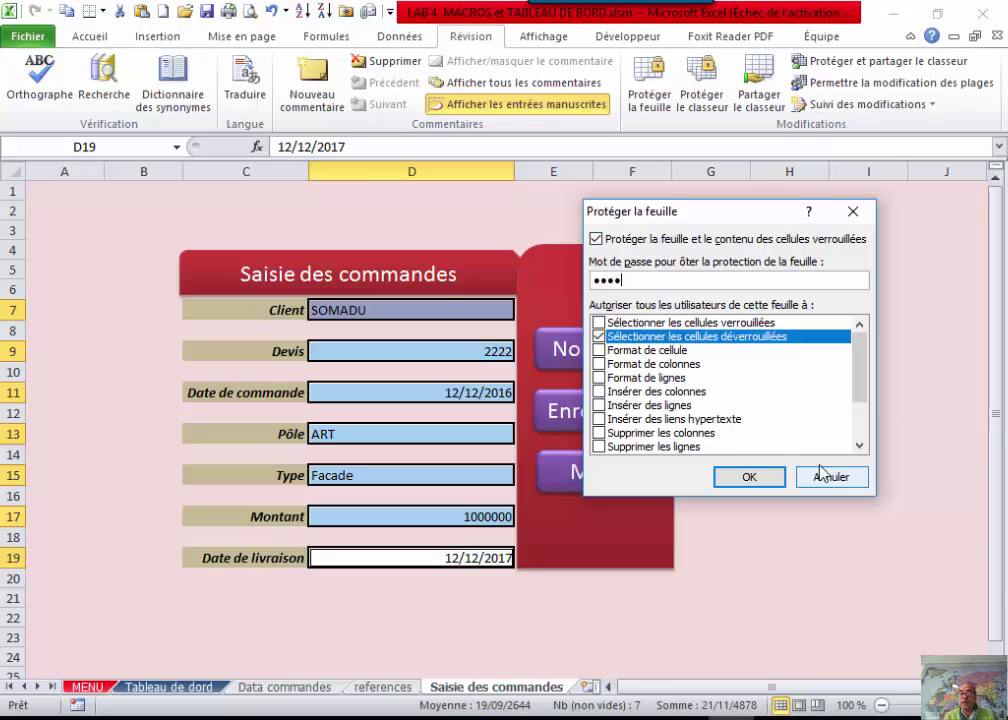
click(770, 483)
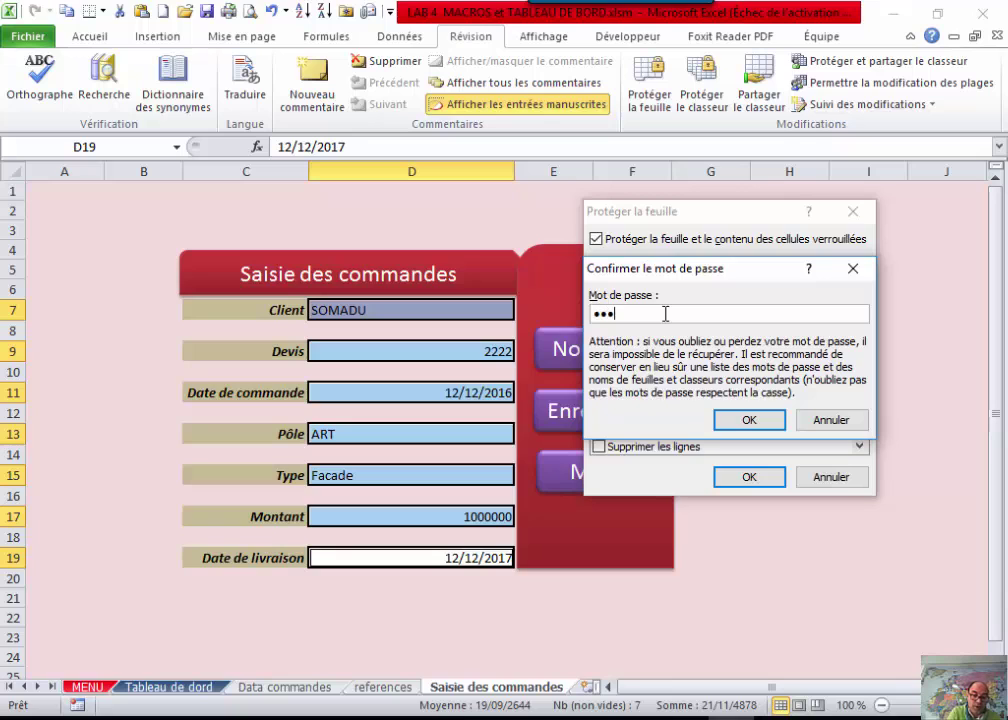
click(748, 419)
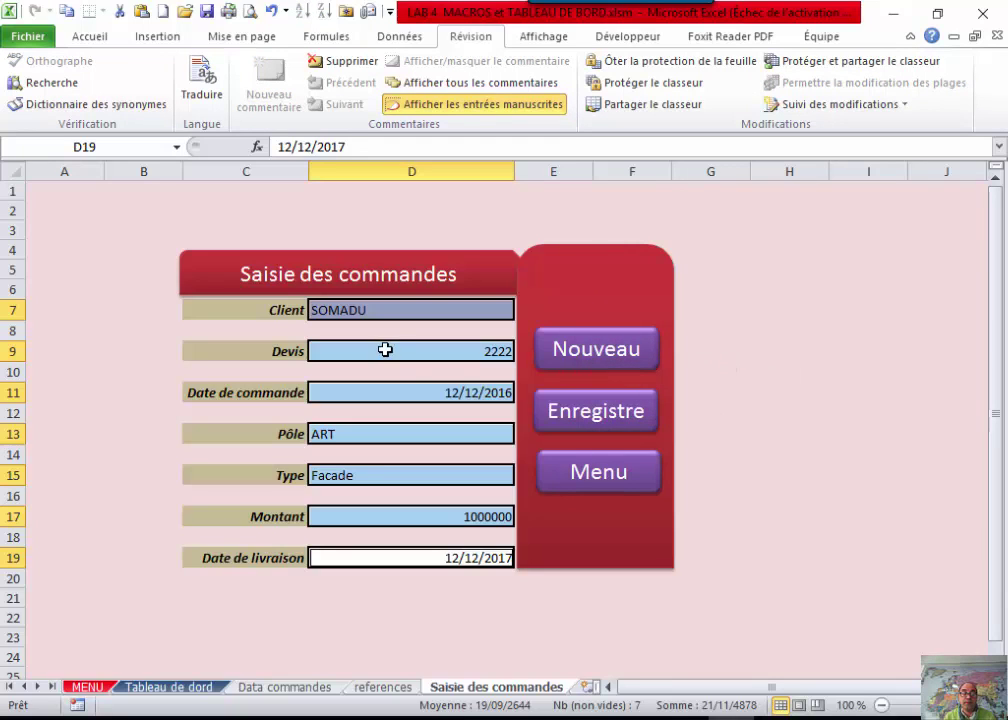
click(385, 349)
click(380, 313)
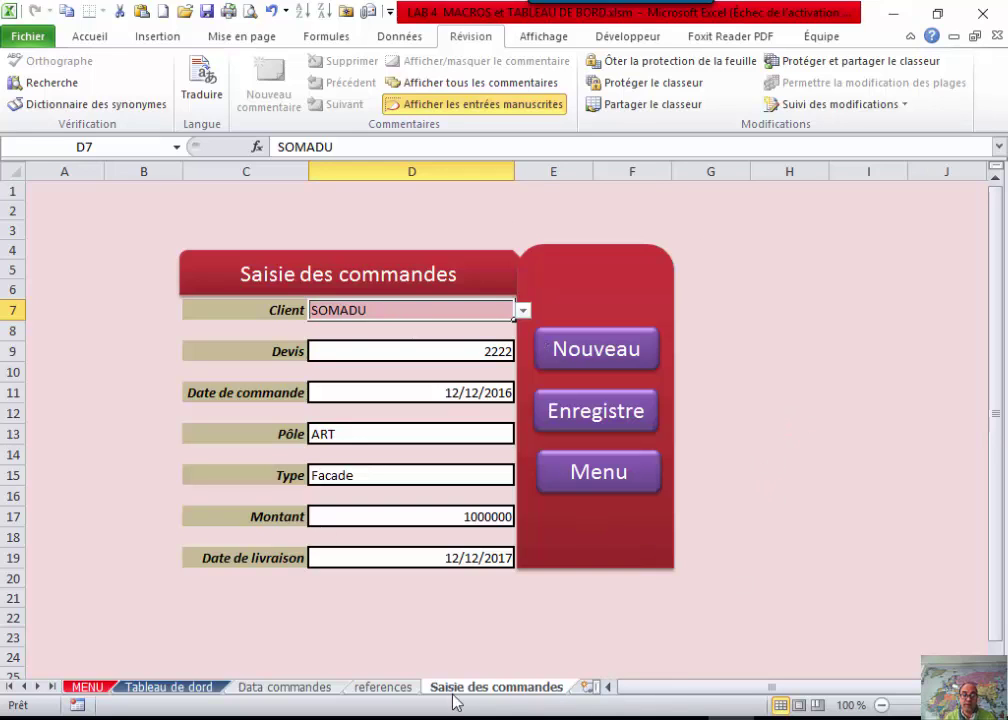
- On the MENU sheet, select the 'Saisie des commandes' chevron and browse through the ribbon tabs
click(88, 687)
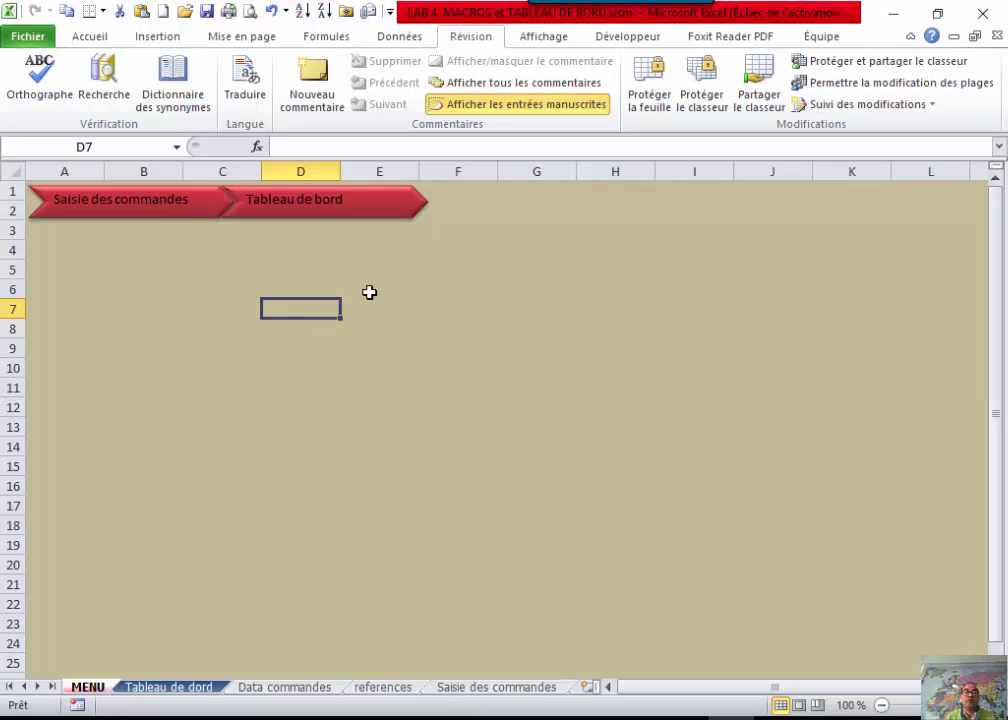
click(390, 266)
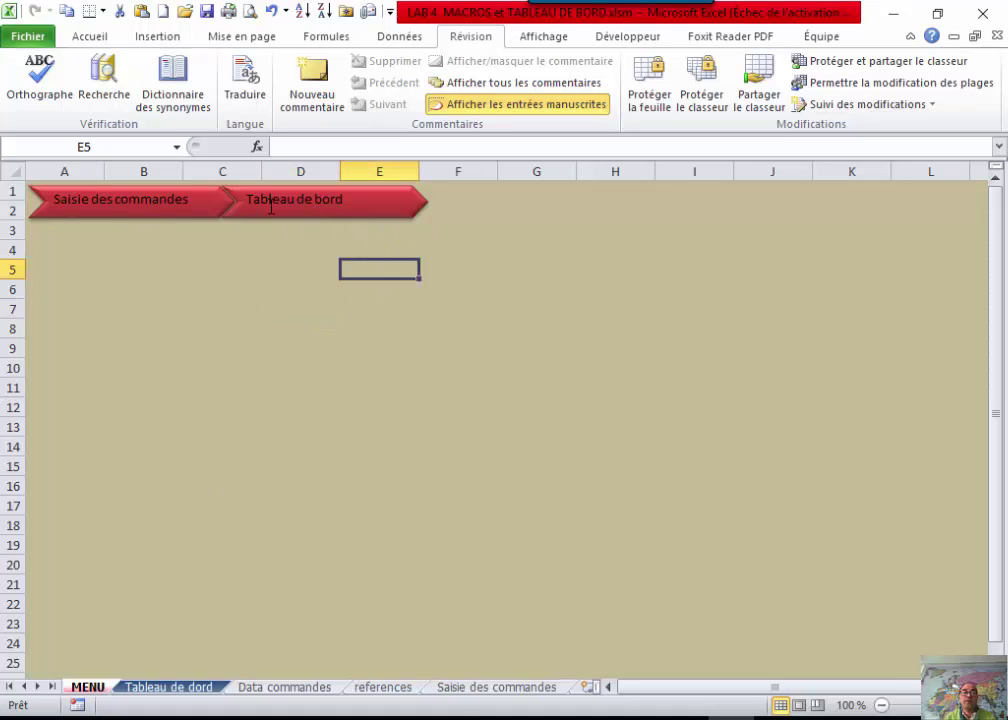
click(255, 435)
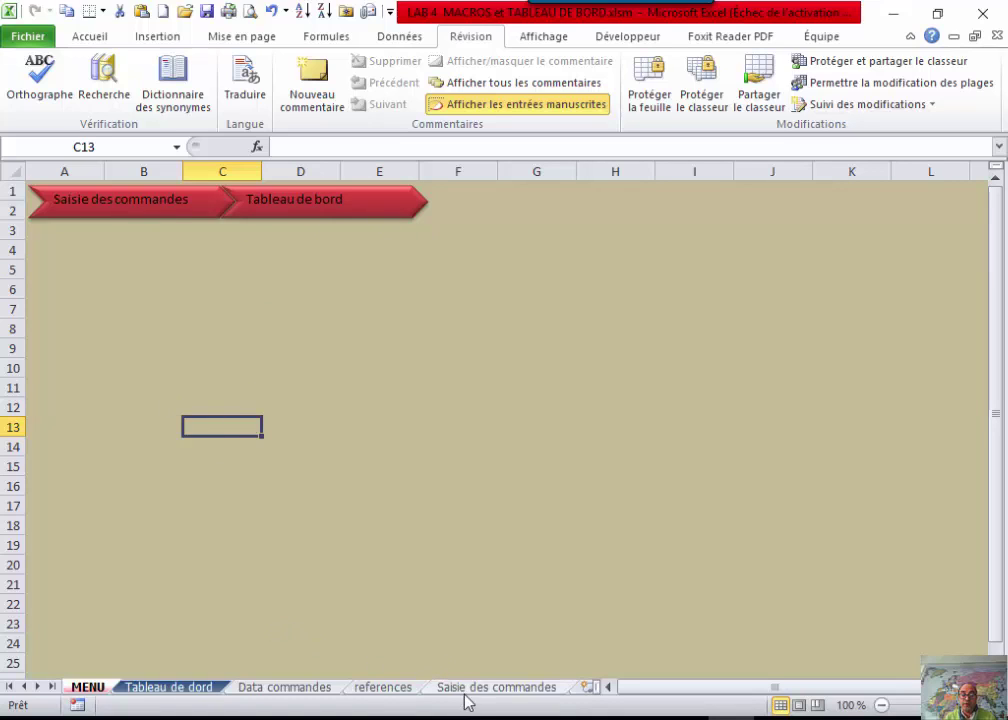
click(86, 37)
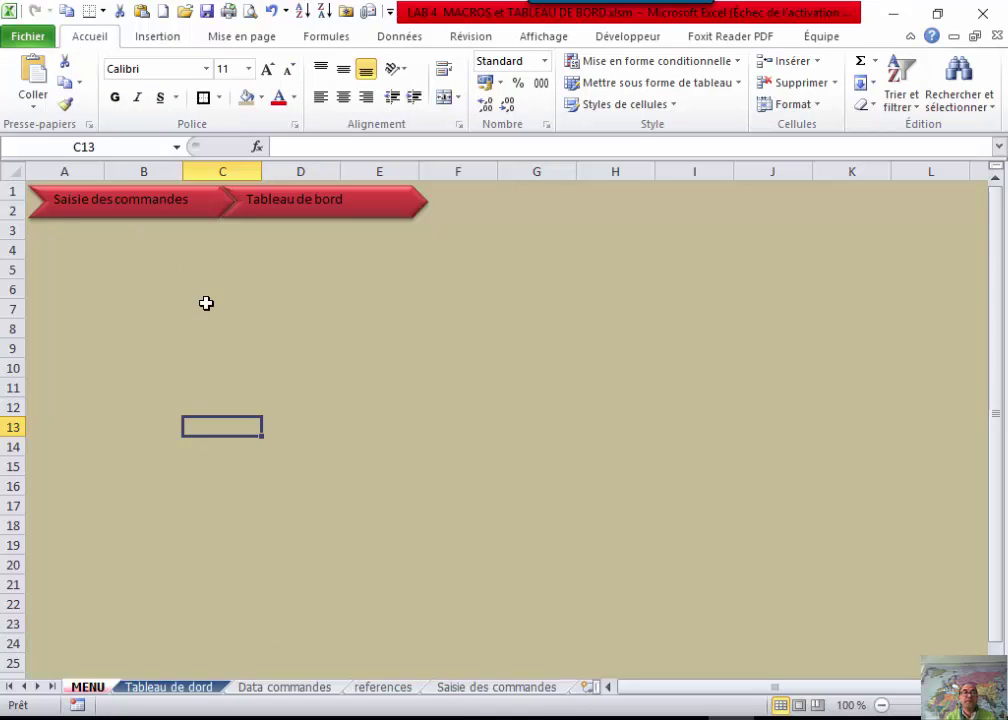
click(131, 219)
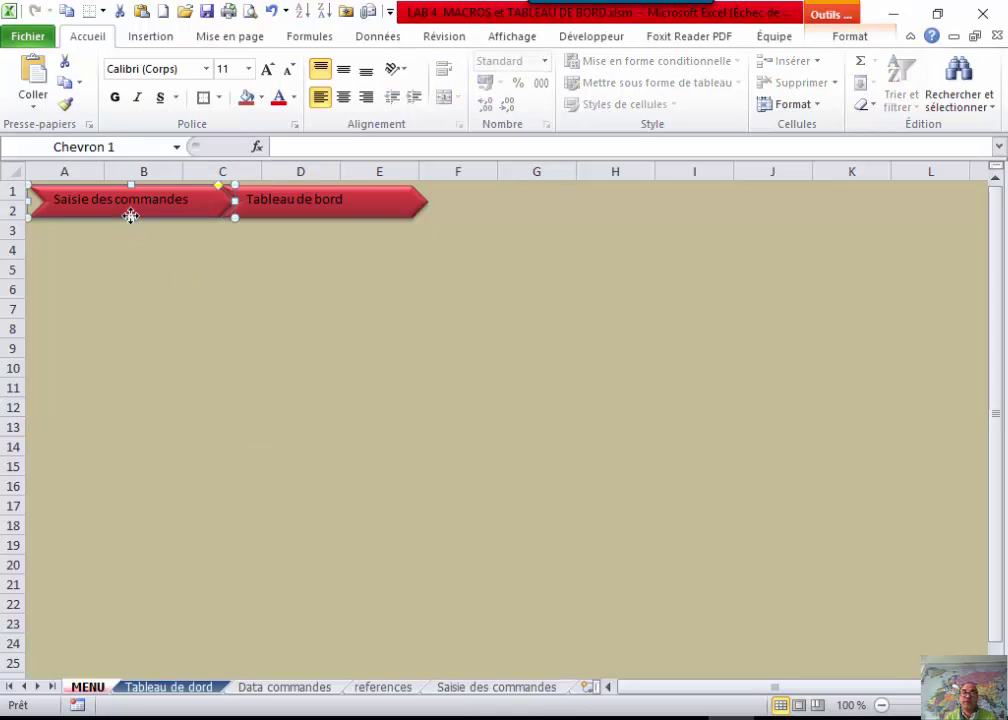
click(137, 40)
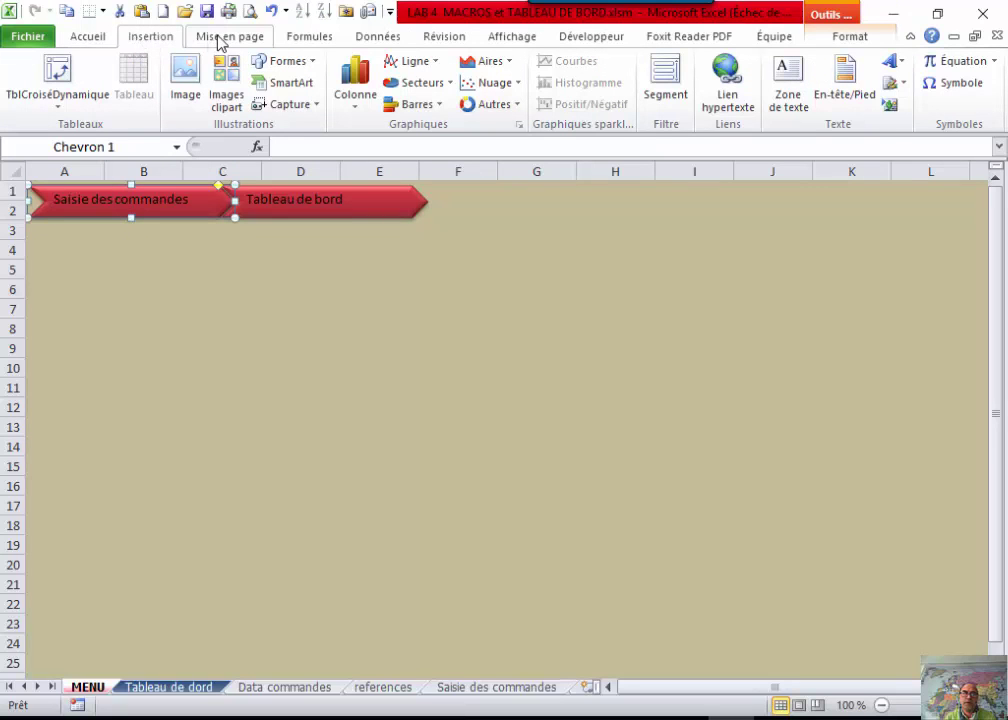
click(220, 38)
click(307, 40)
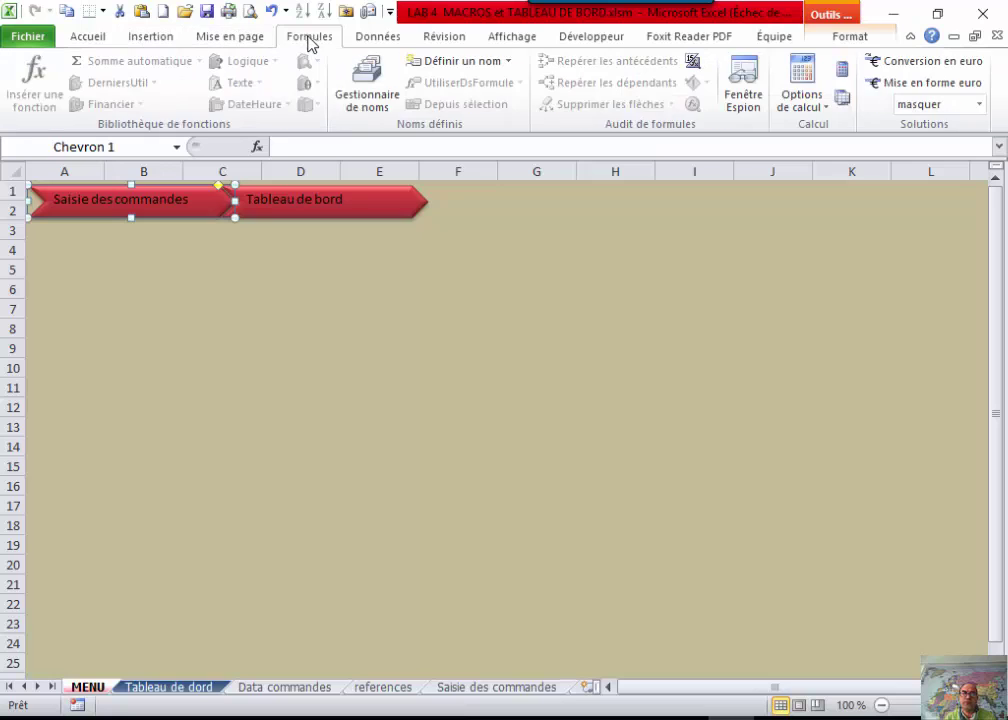
click(392, 40)
click(445, 40)
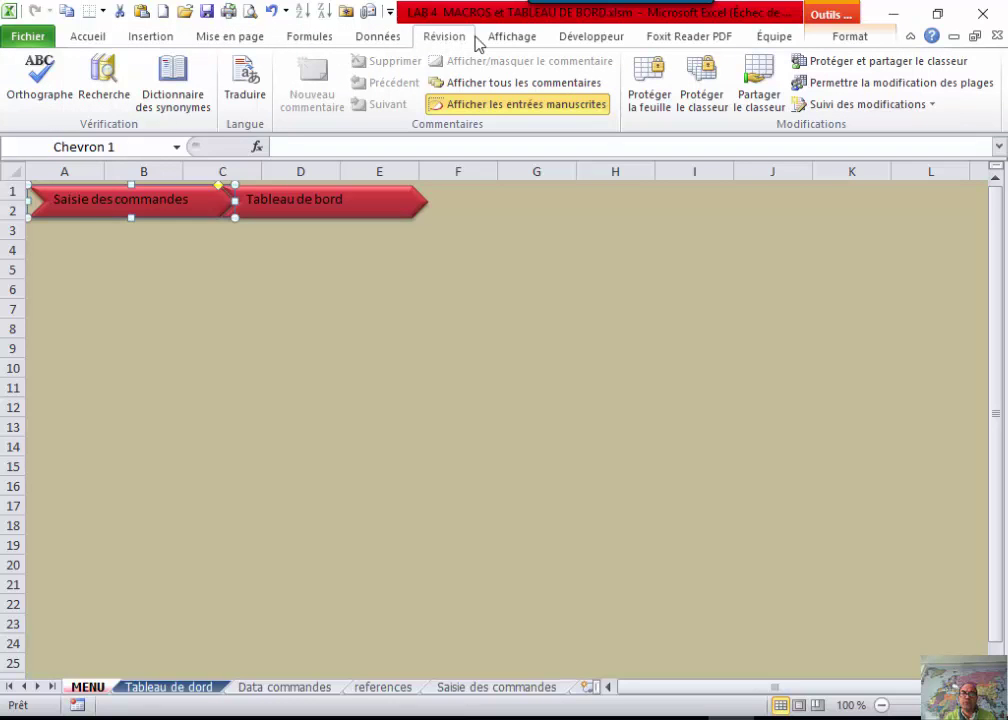
click(515, 44)
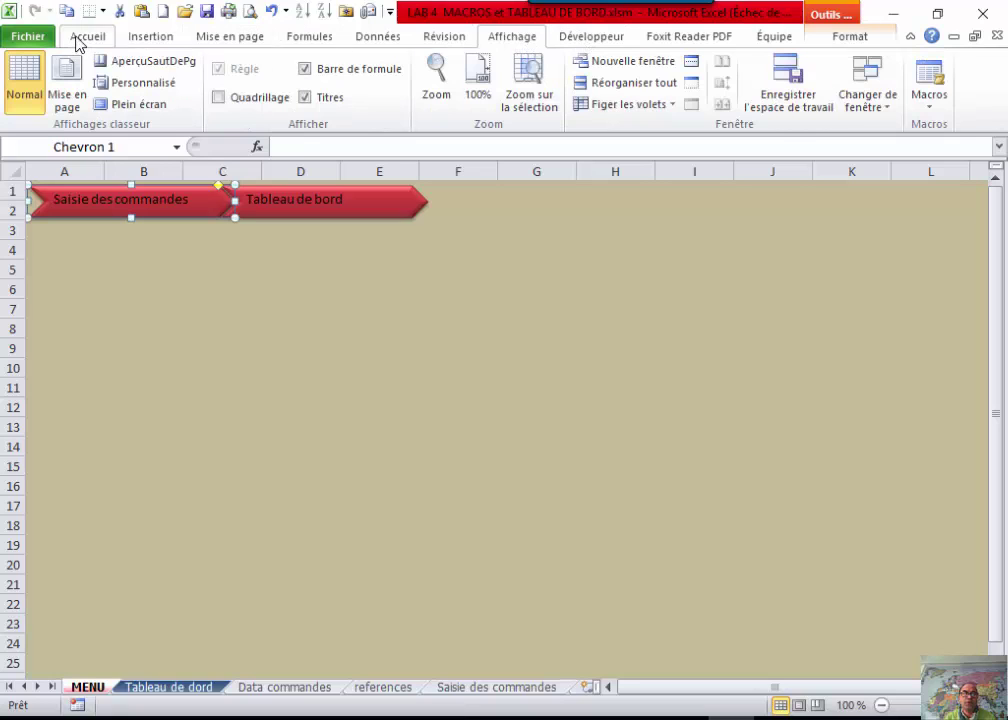
click(90, 37)
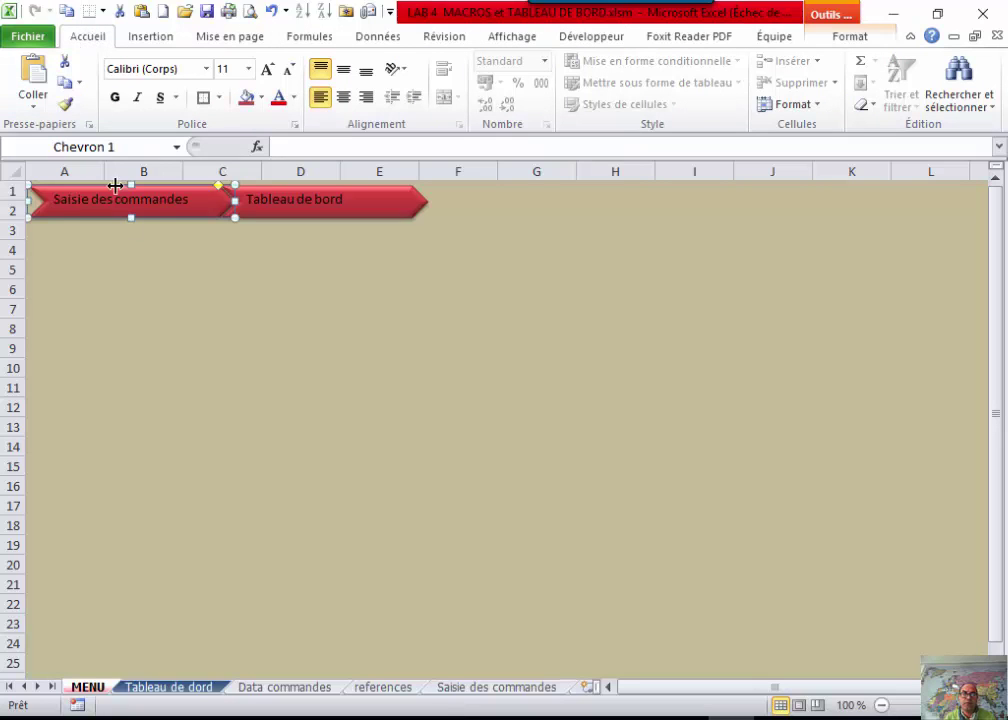
- Hyperlink the 'Saisie des commandes' chevron to the Saisie des commandes sheet in this workbook and test it
right_click(151, 211)
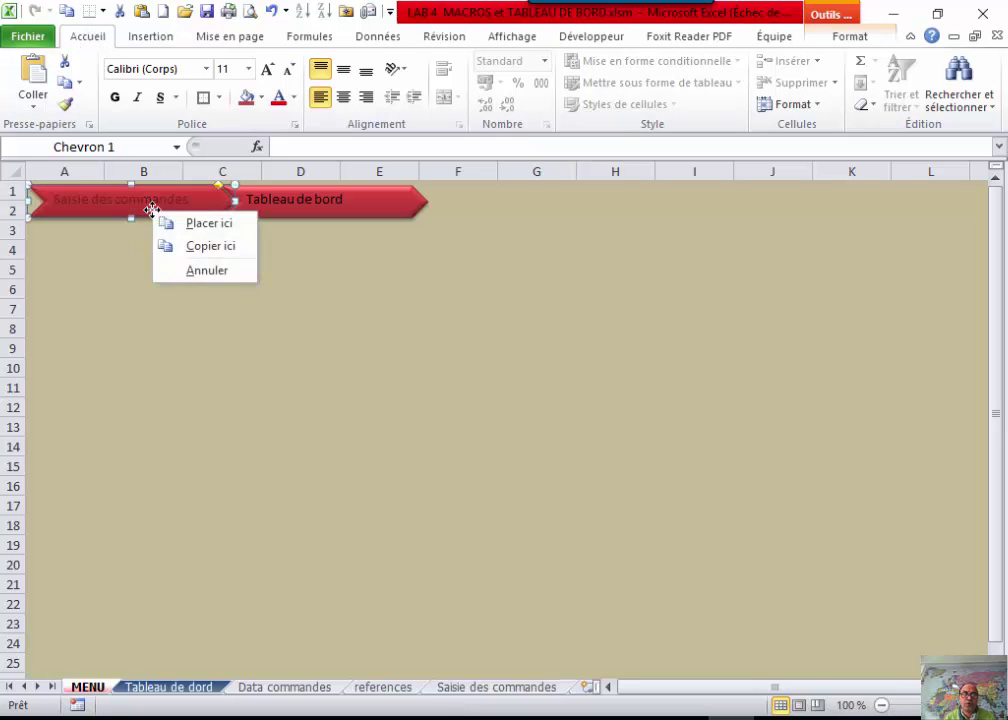
key(Escape)
right_click(93, 208)
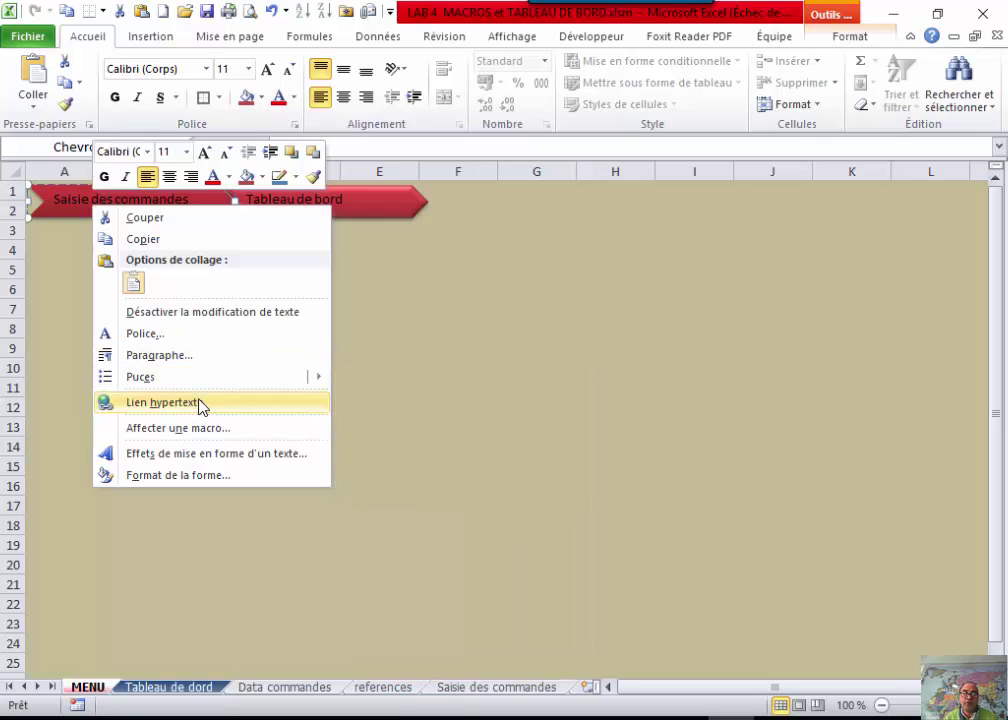
click(201, 405)
drag(415, 248, 713, 235)
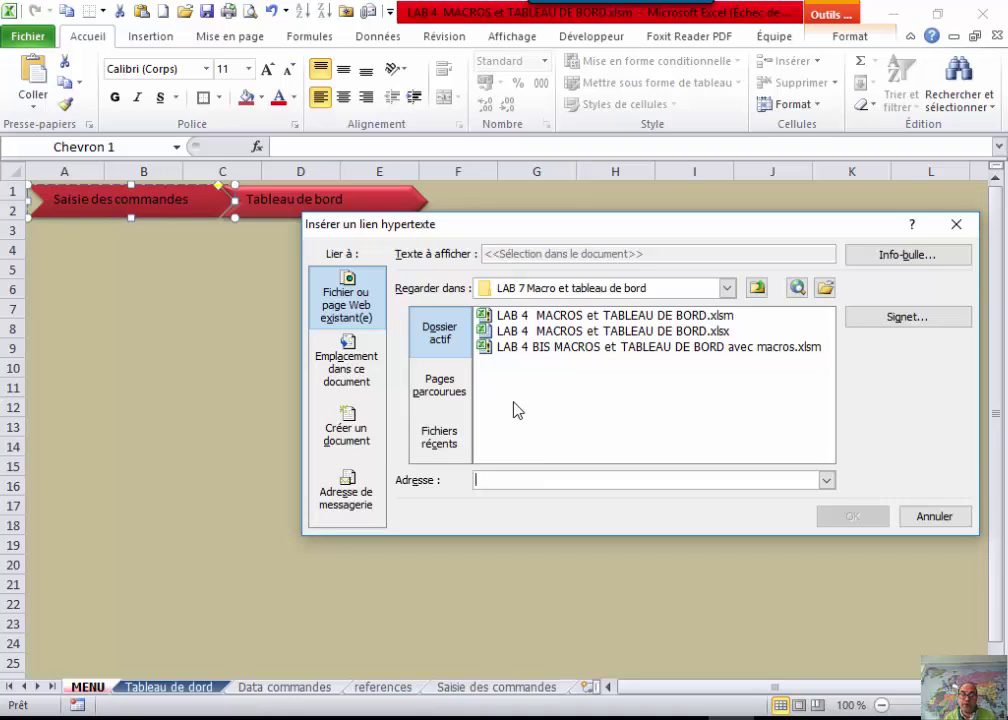
click(348, 370)
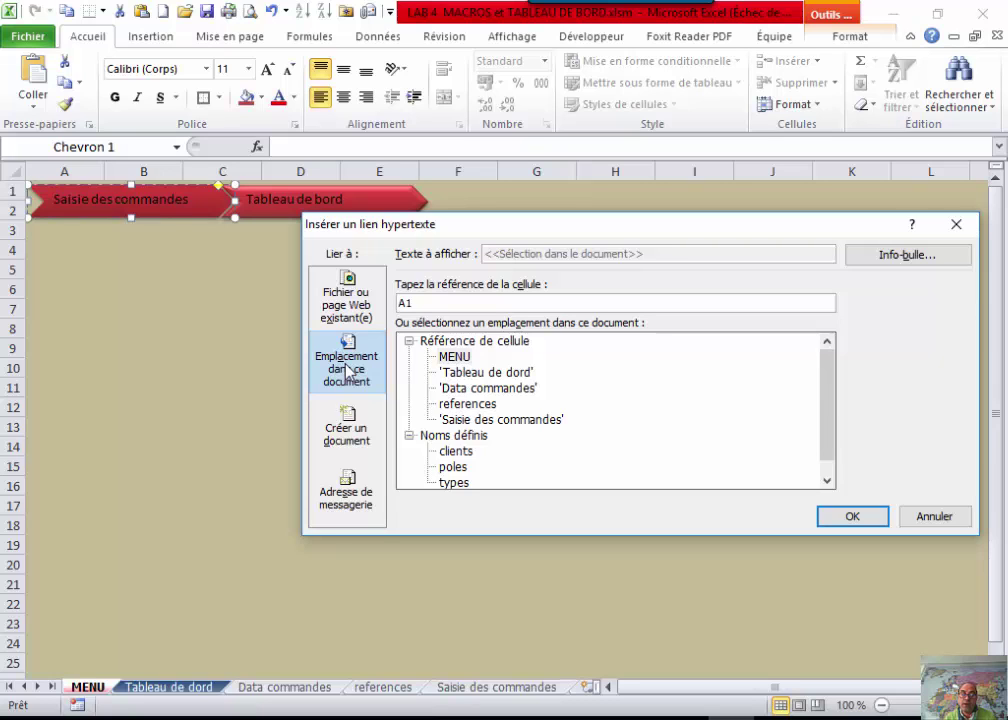
click(377, 300)
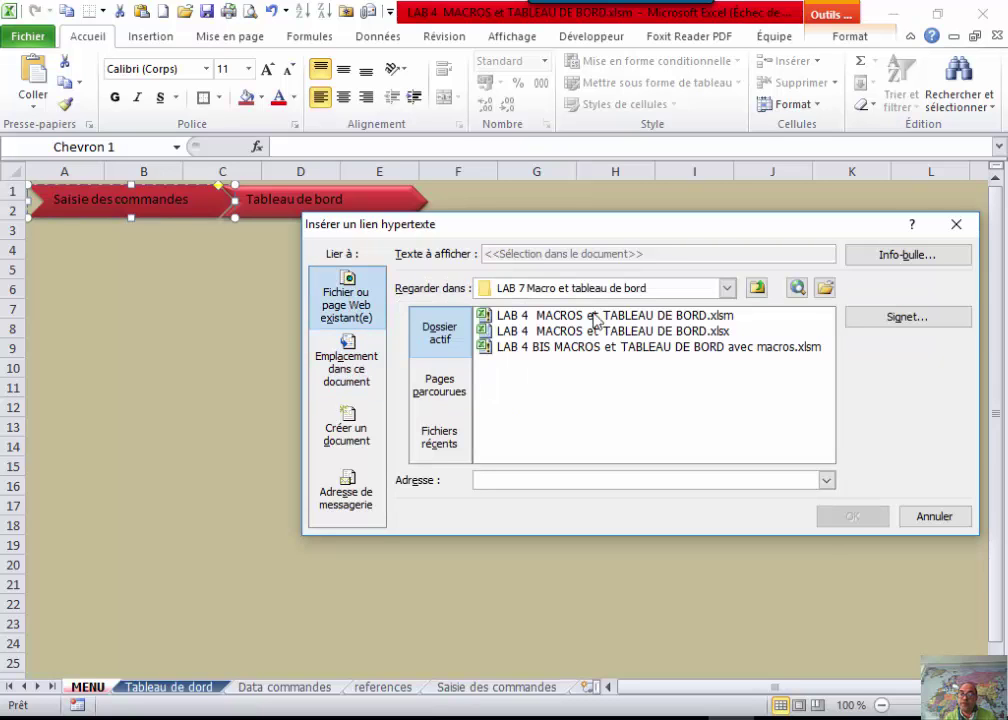
click(347, 370)
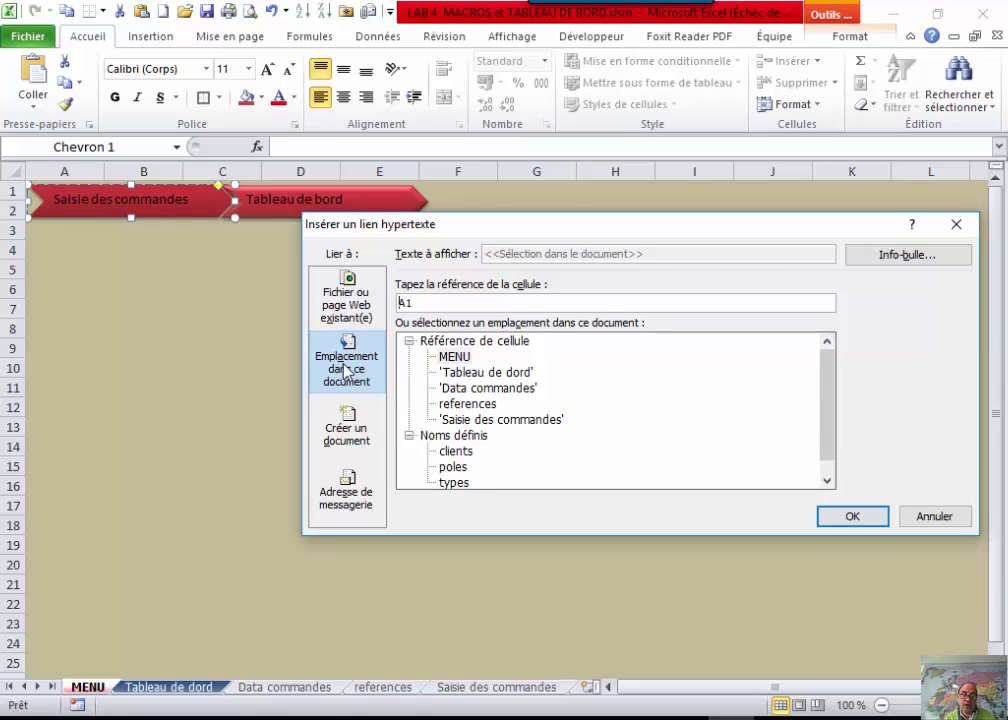
click(524, 420)
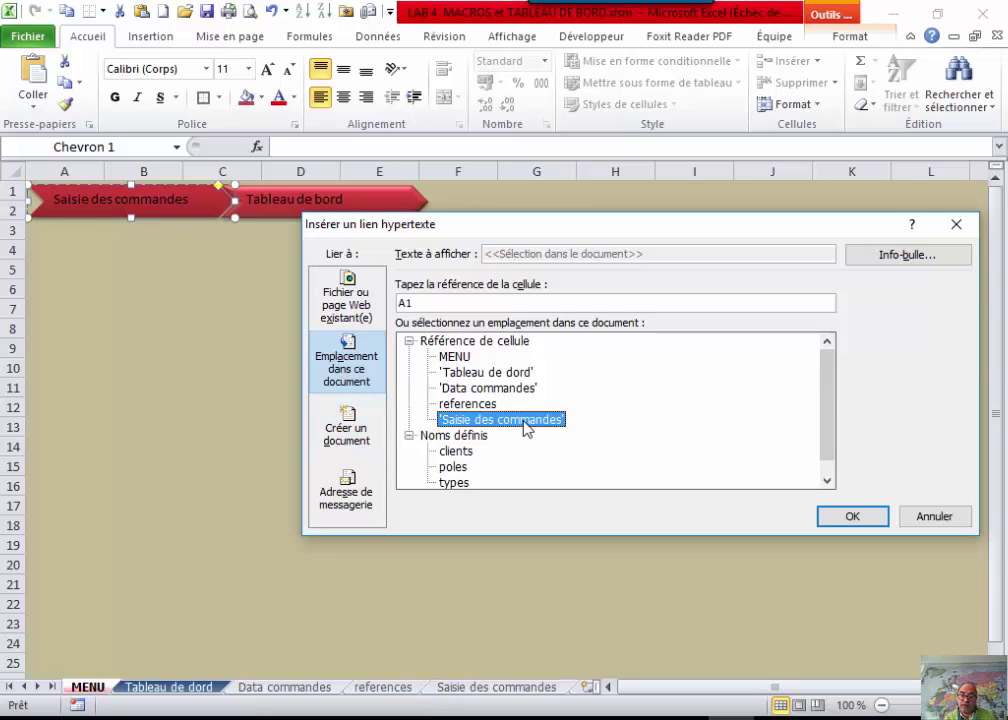
double_click(524, 420)
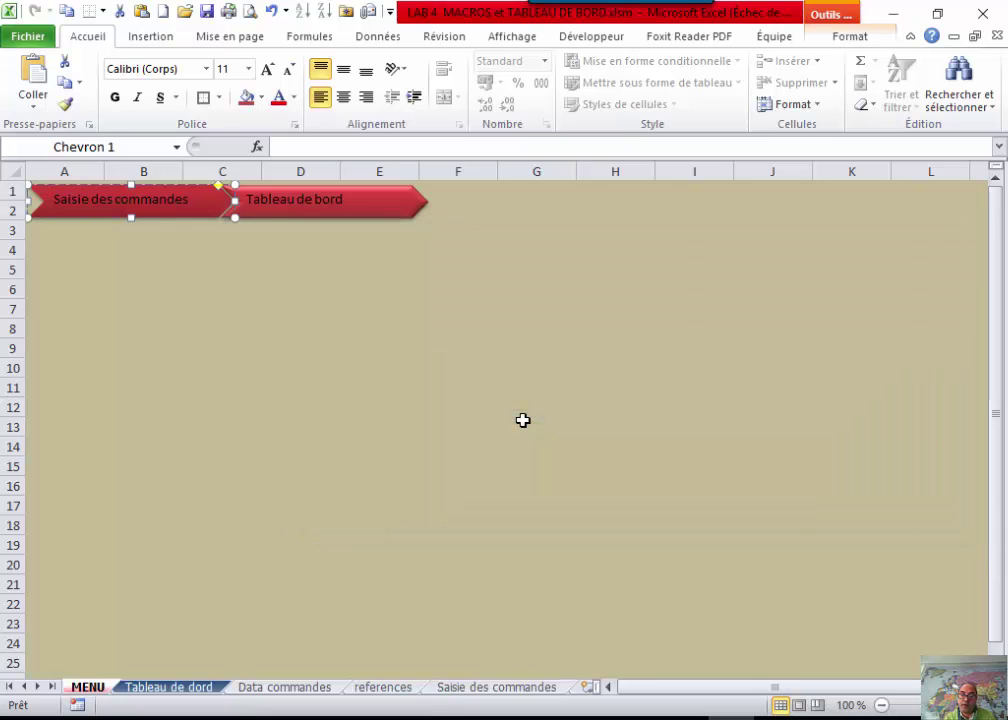
click(423, 414)
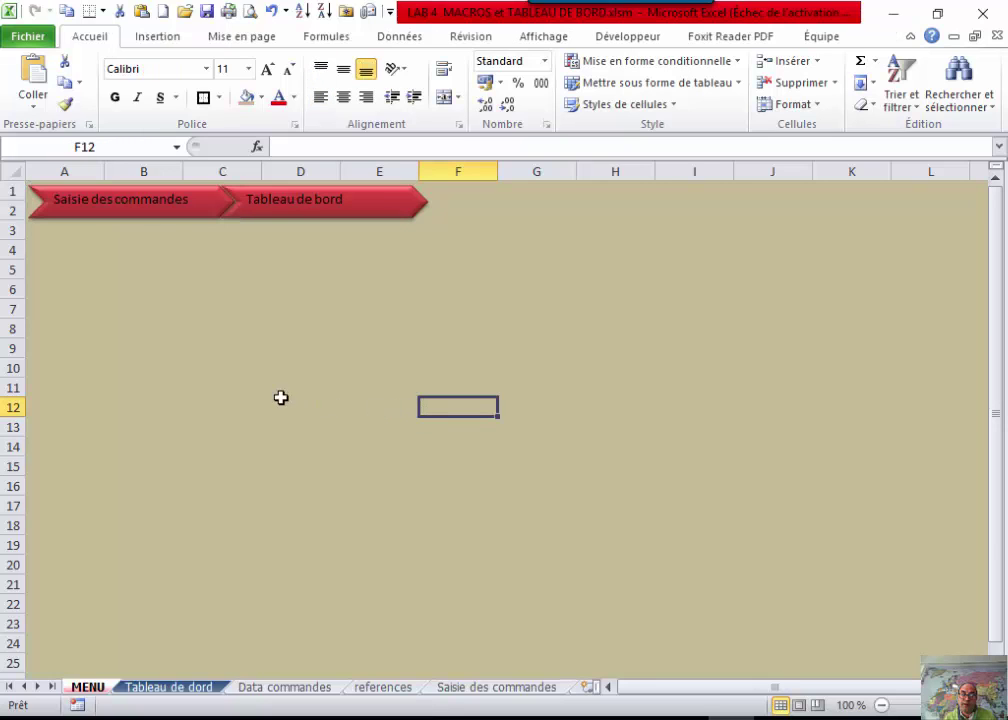
click(118, 207)
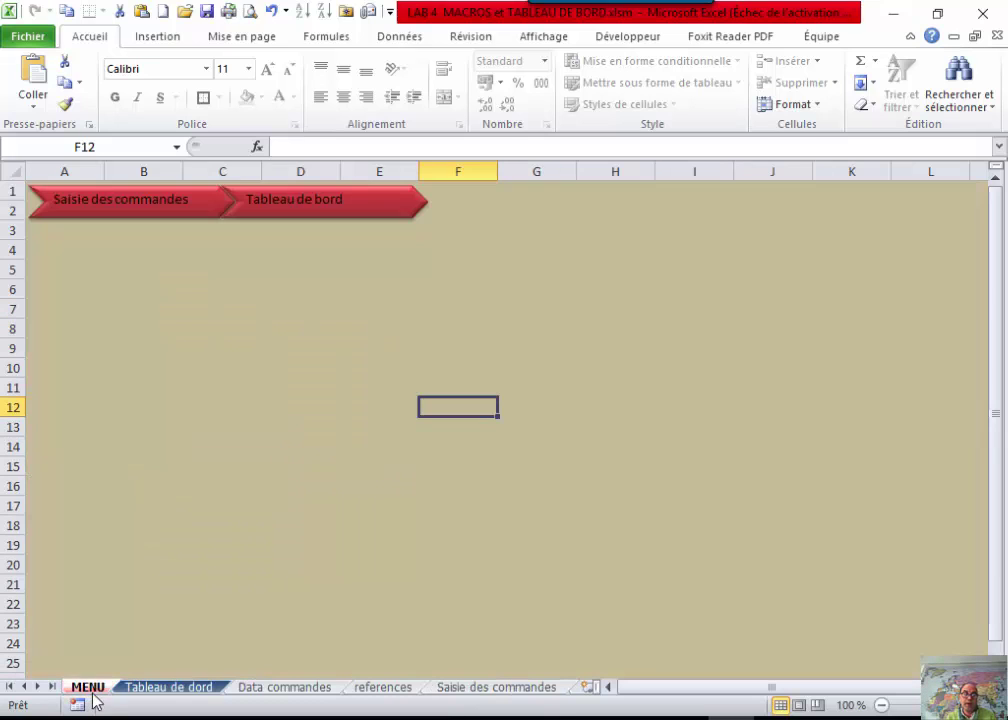
- Hyperlink the 'Tableau de bord' chevron to the Tableau de bord sheet, test it, and return to MENU
click(87, 687)
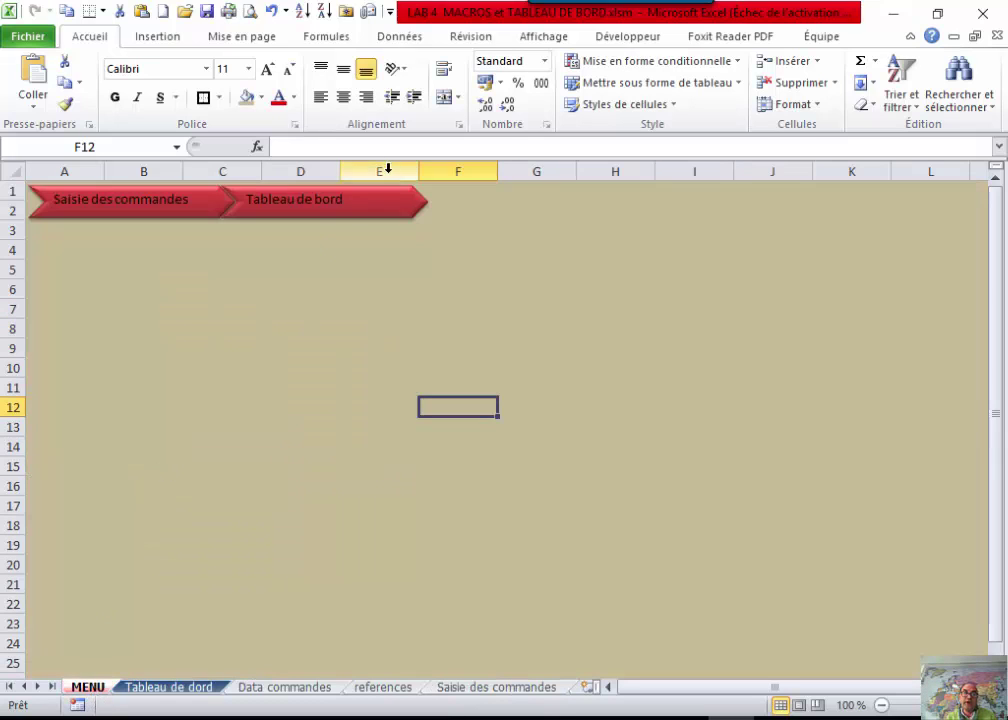
right_click(317, 204)
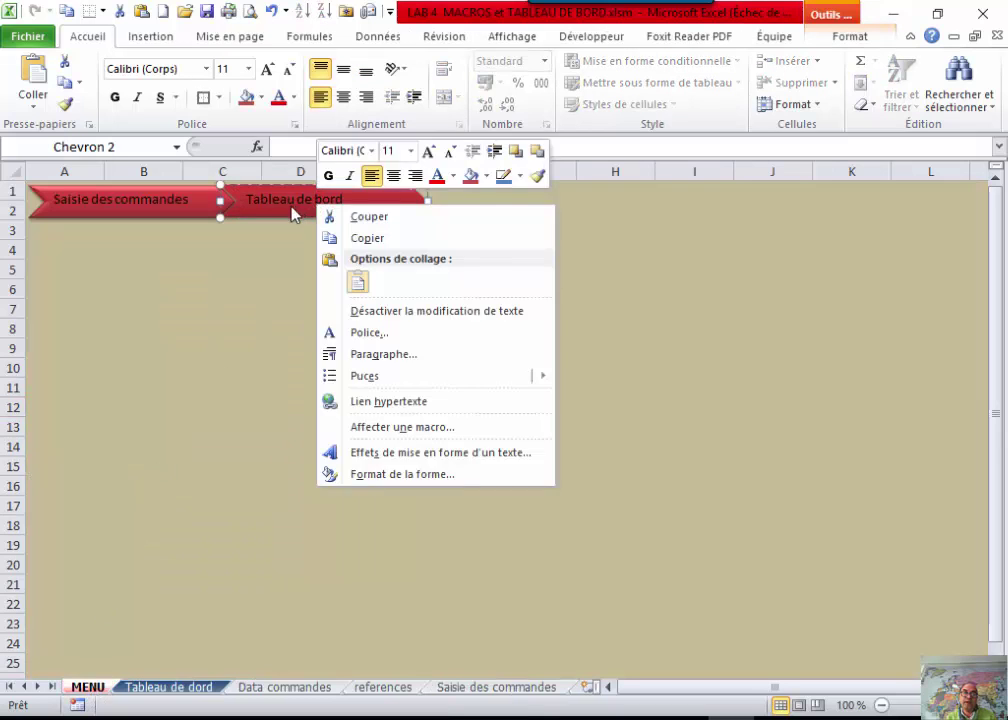
right_click(293, 206)
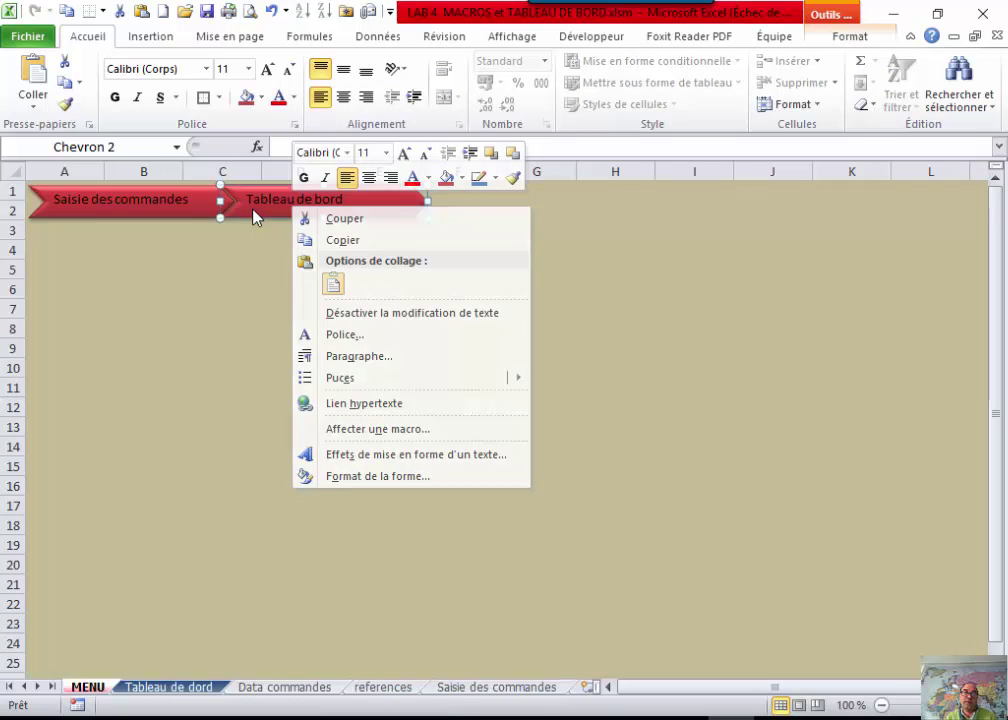
right_click(252, 207)
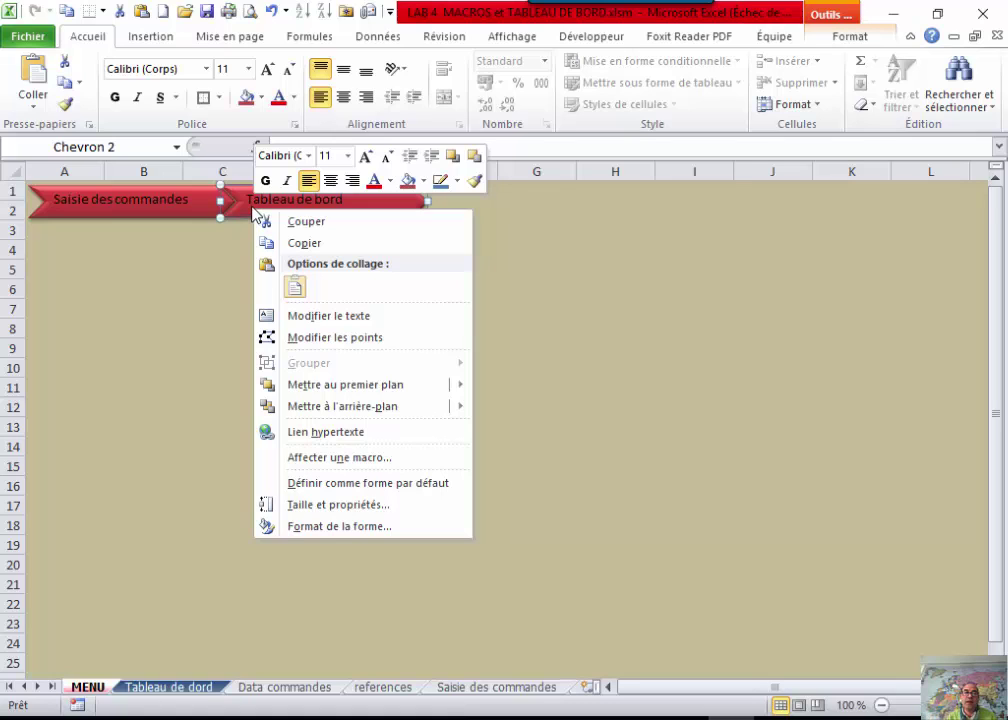
mouse_move(455, 410)
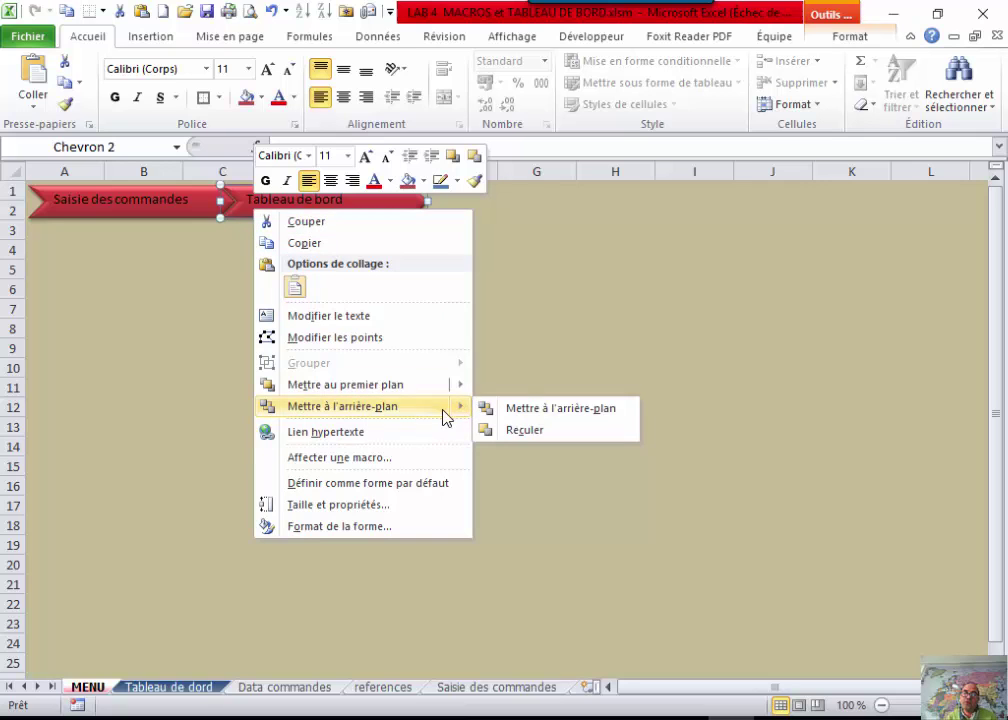
click(398, 443)
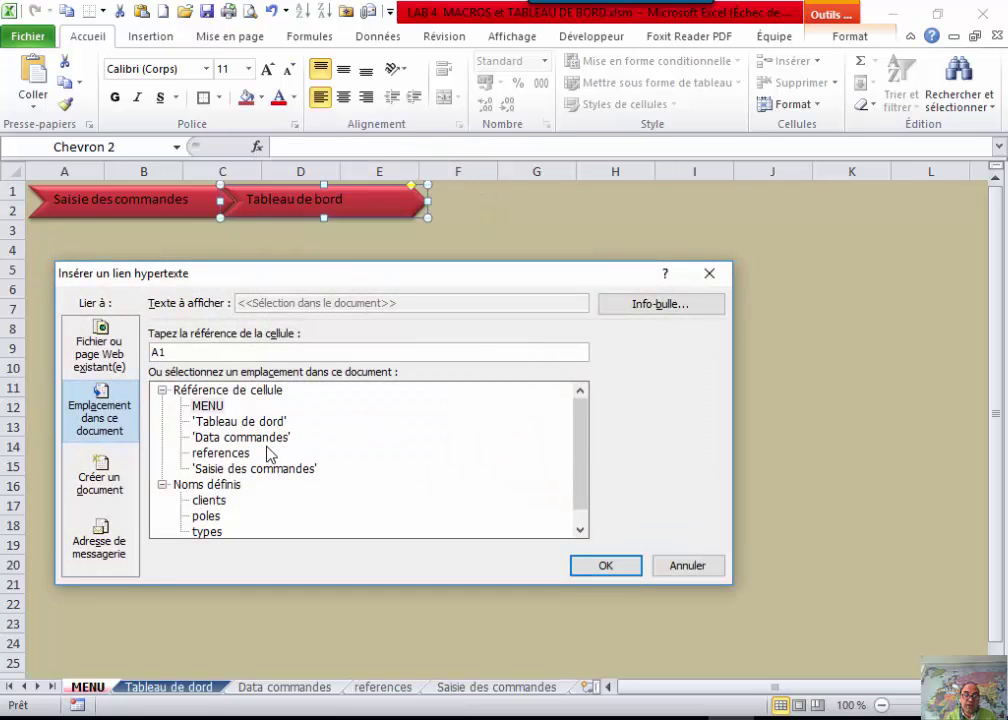
click(245, 421)
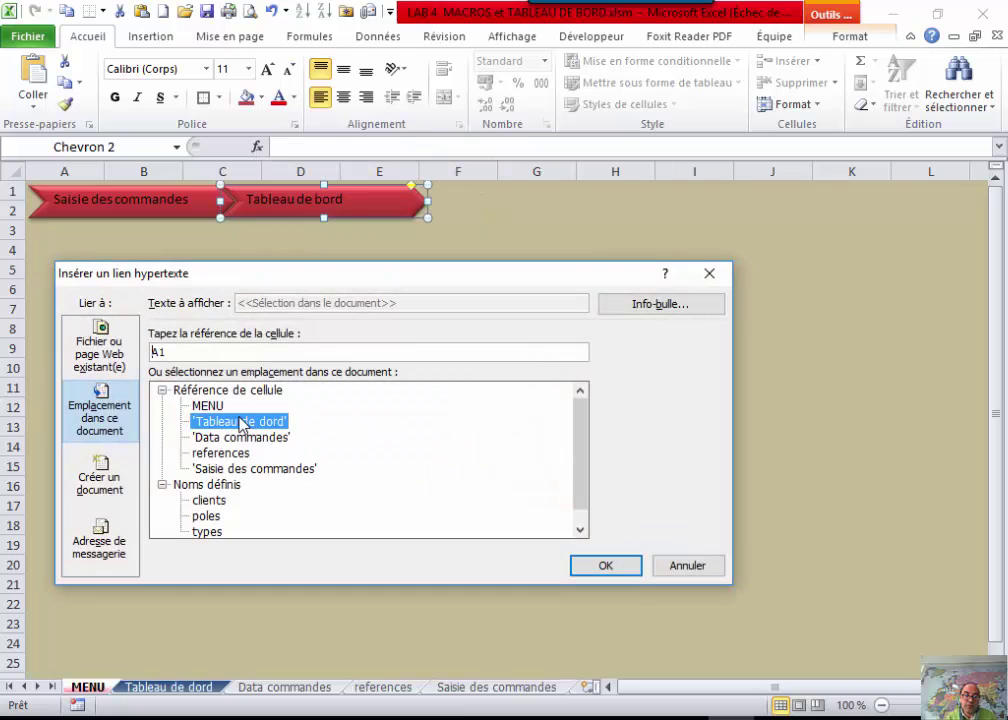
click(598, 568)
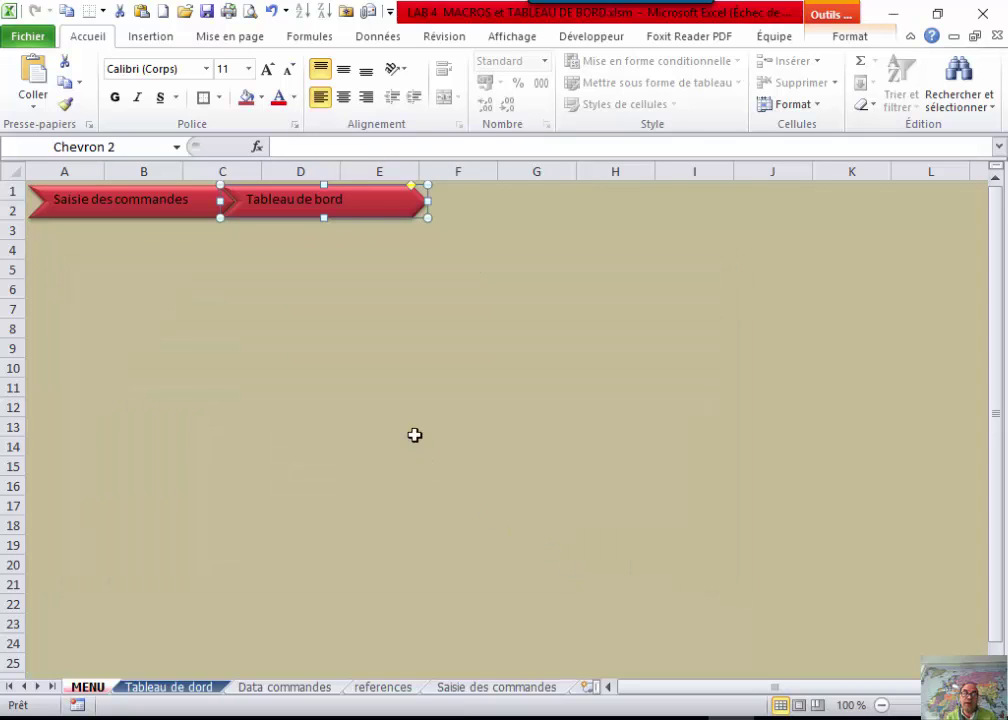
click(412, 434)
click(316, 206)
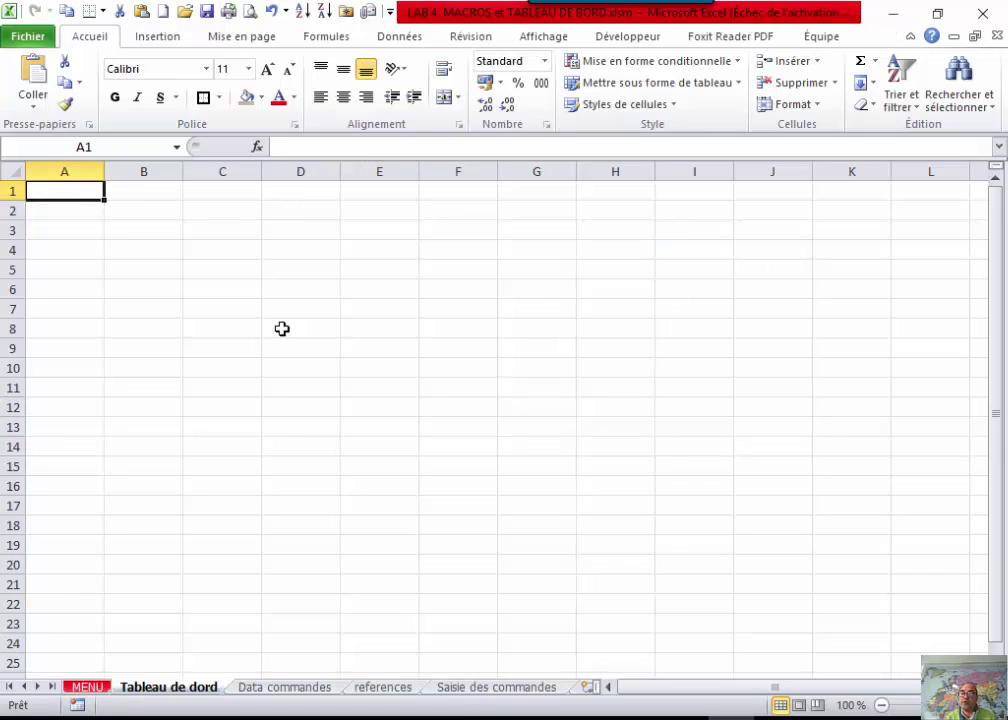
click(88, 688)
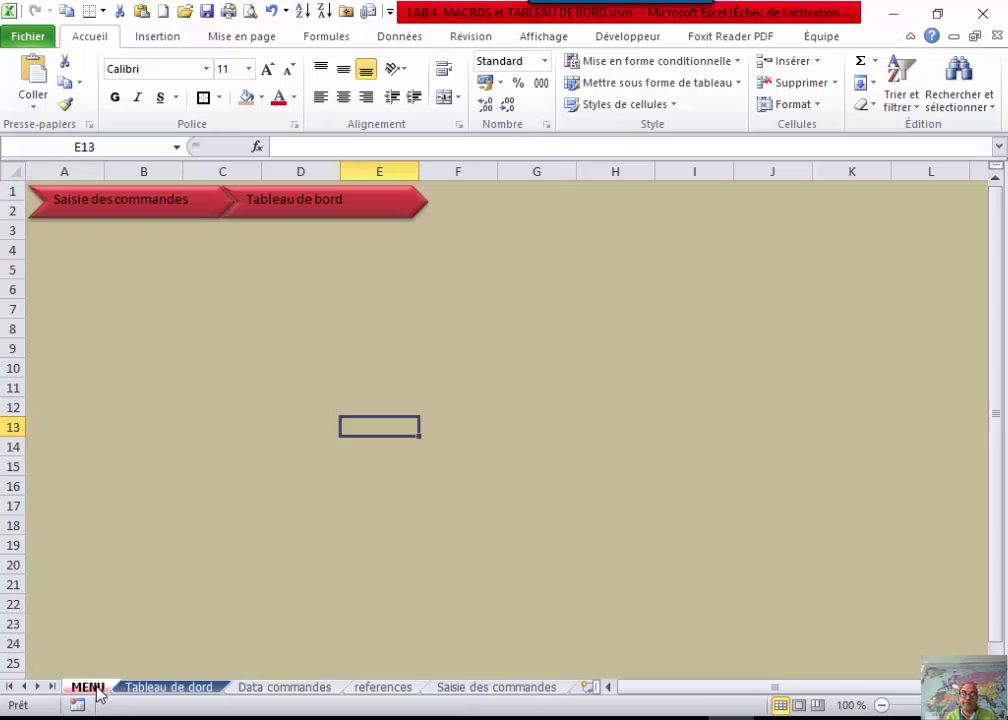
click(487, 343)
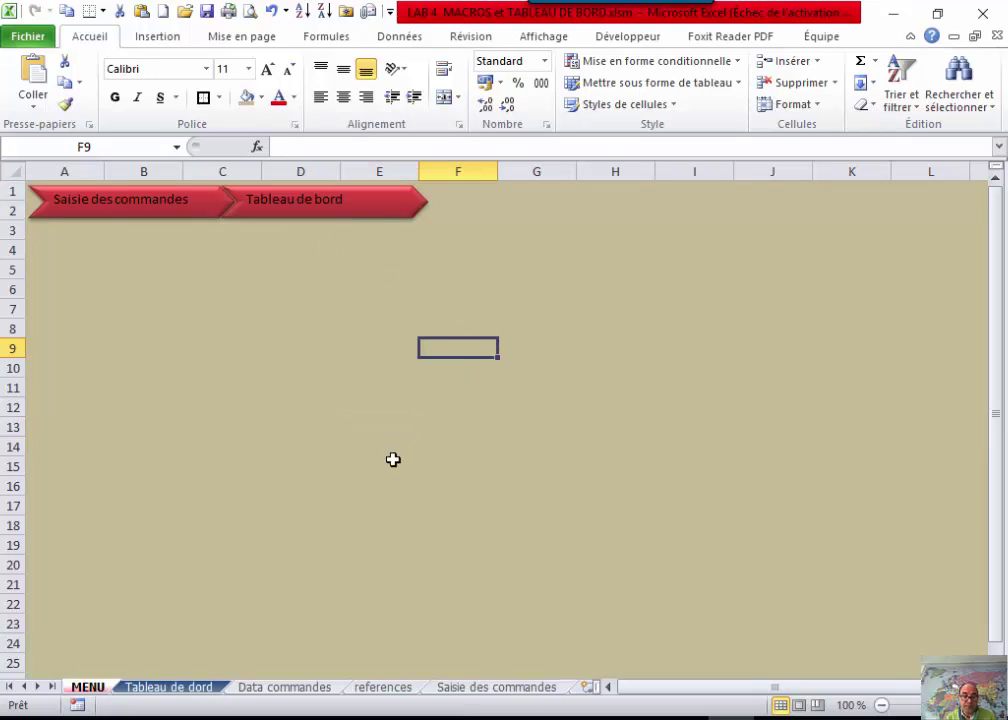
- Open the order-entry sheet through its chevron and remove its protection with the sheet password
click(137, 207)
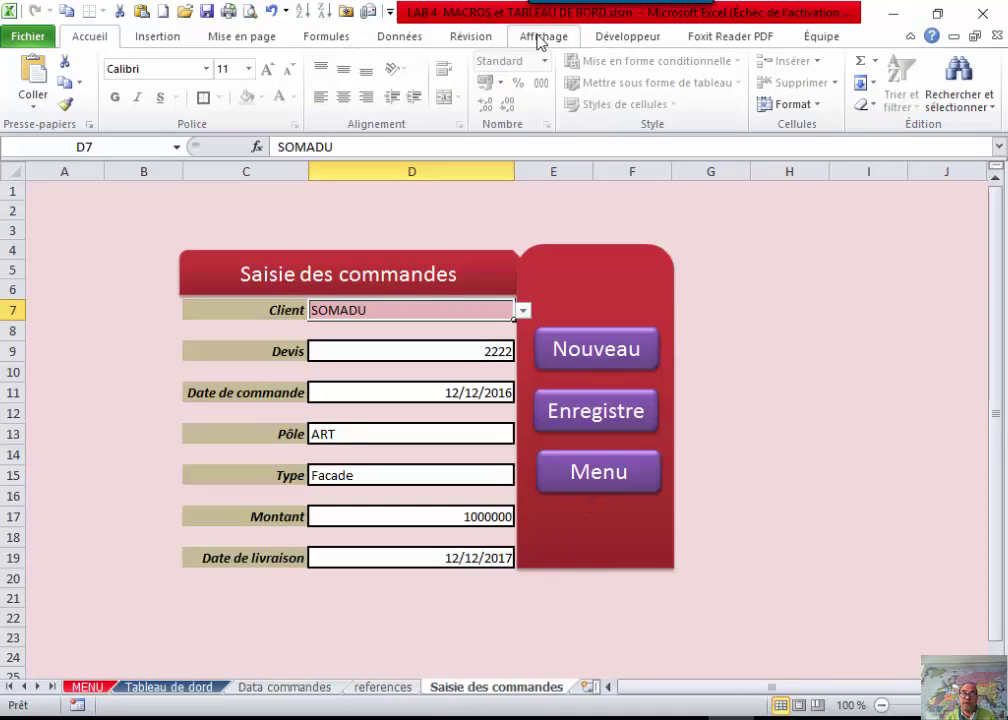
click(603, 44)
click(541, 38)
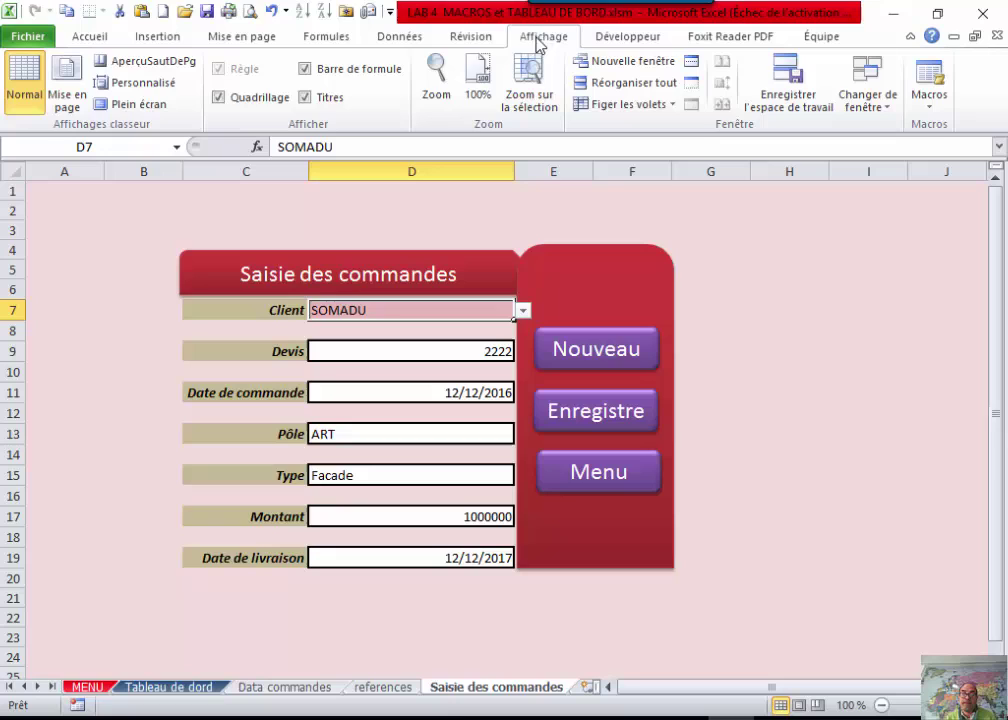
click(480, 38)
click(655, 61)
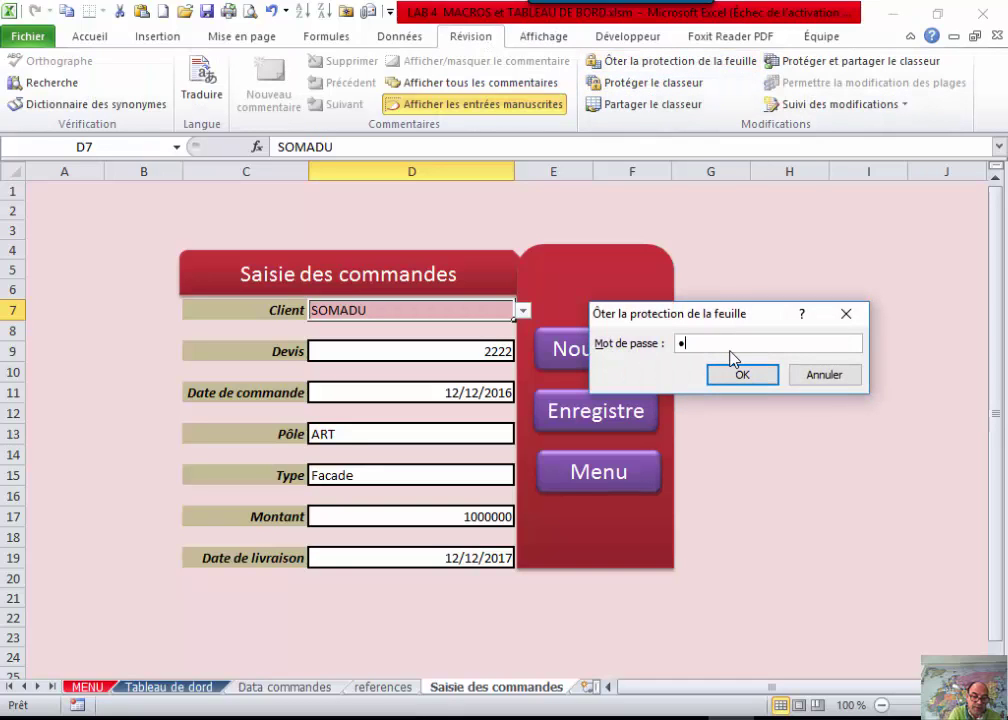
key(Return)
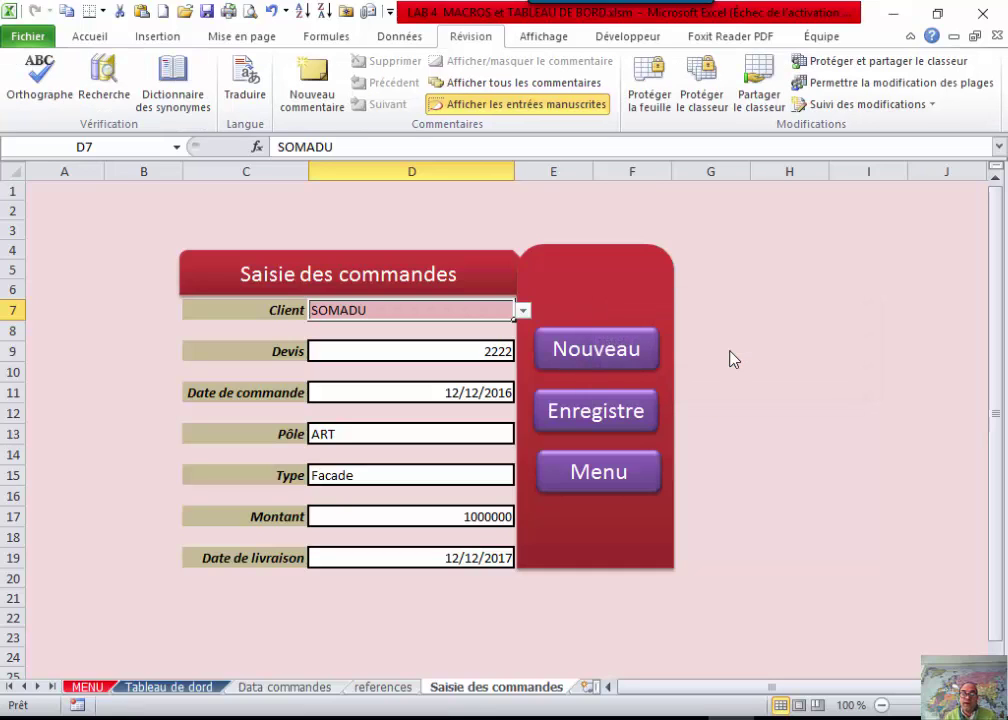
- Hyperlink the form's Menu button to the MENU sheet, test it, then open Tableau de bord
ctrl+click(619, 459)
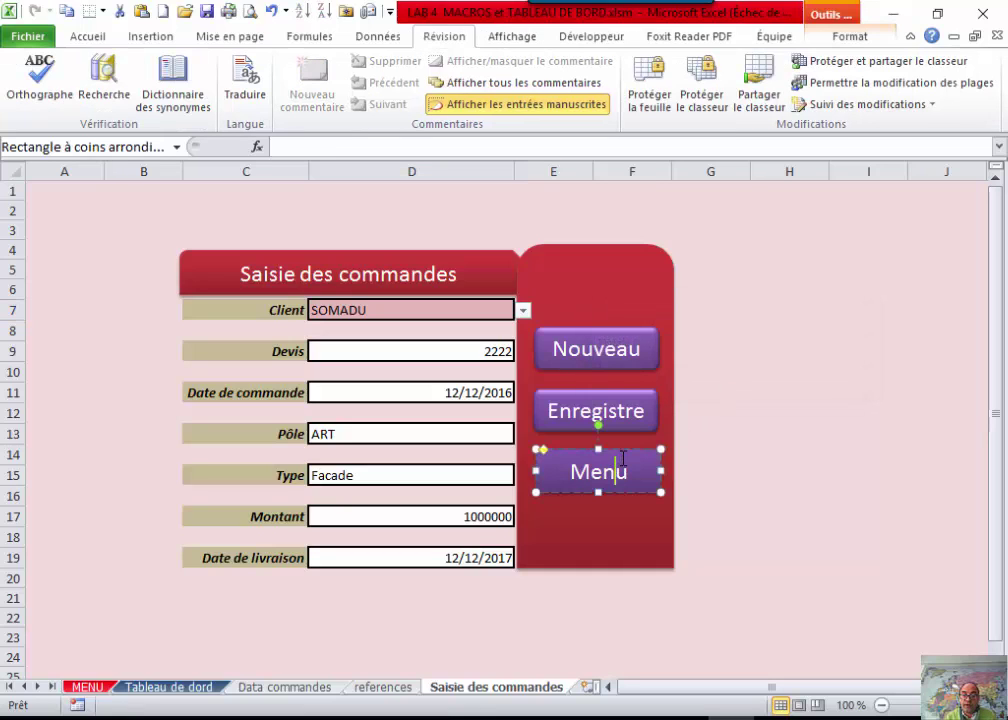
click(676, 474)
right_click(653, 478)
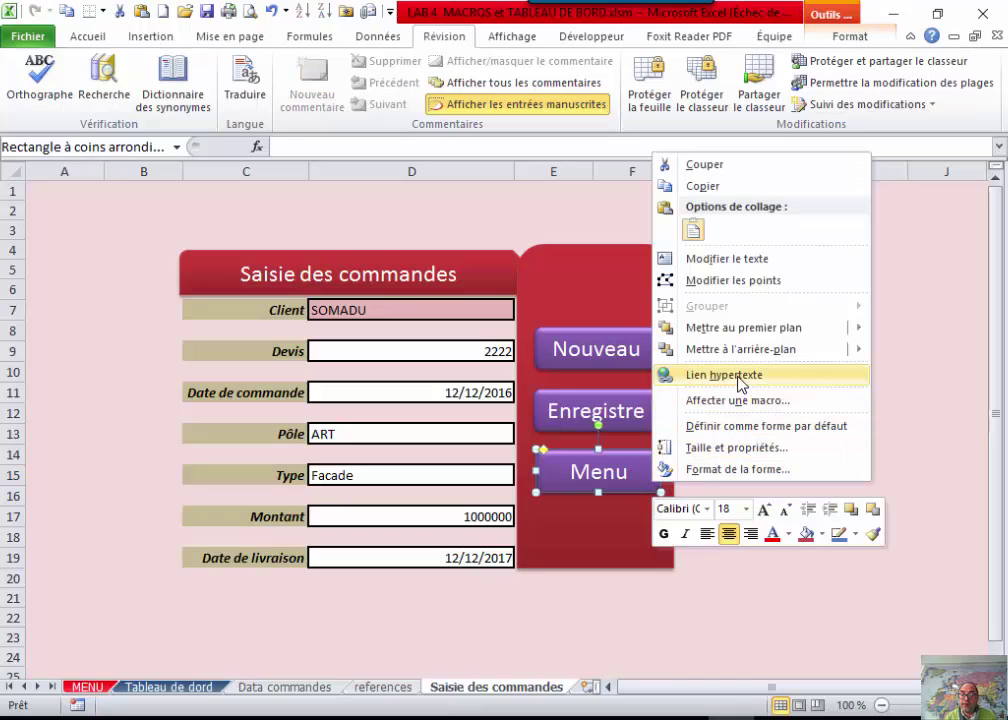
click(741, 380)
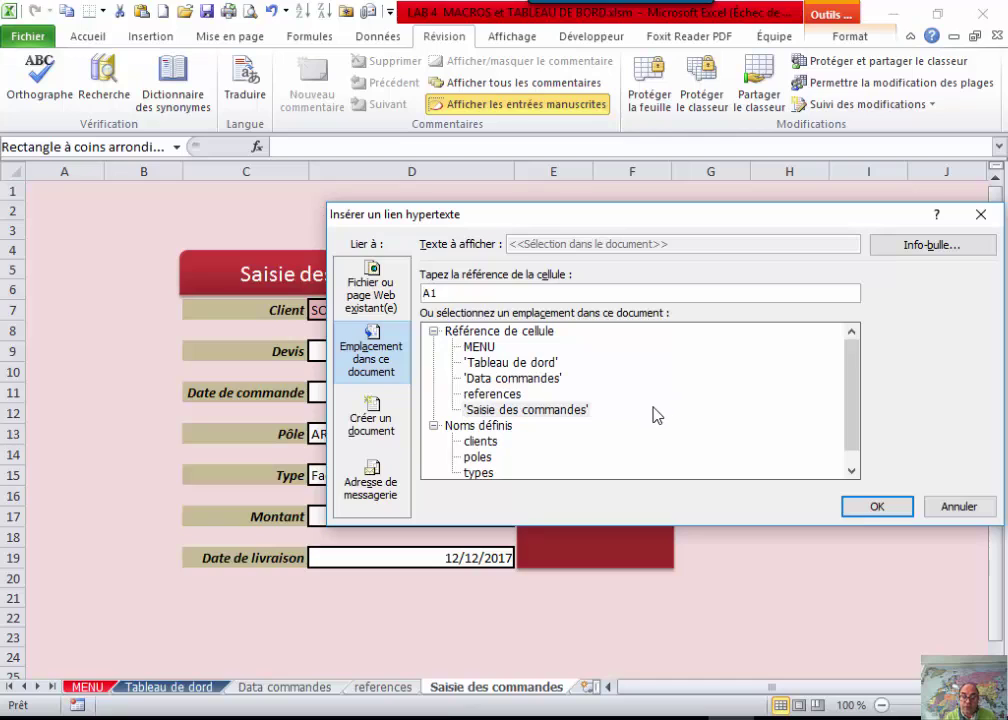
click(479, 346)
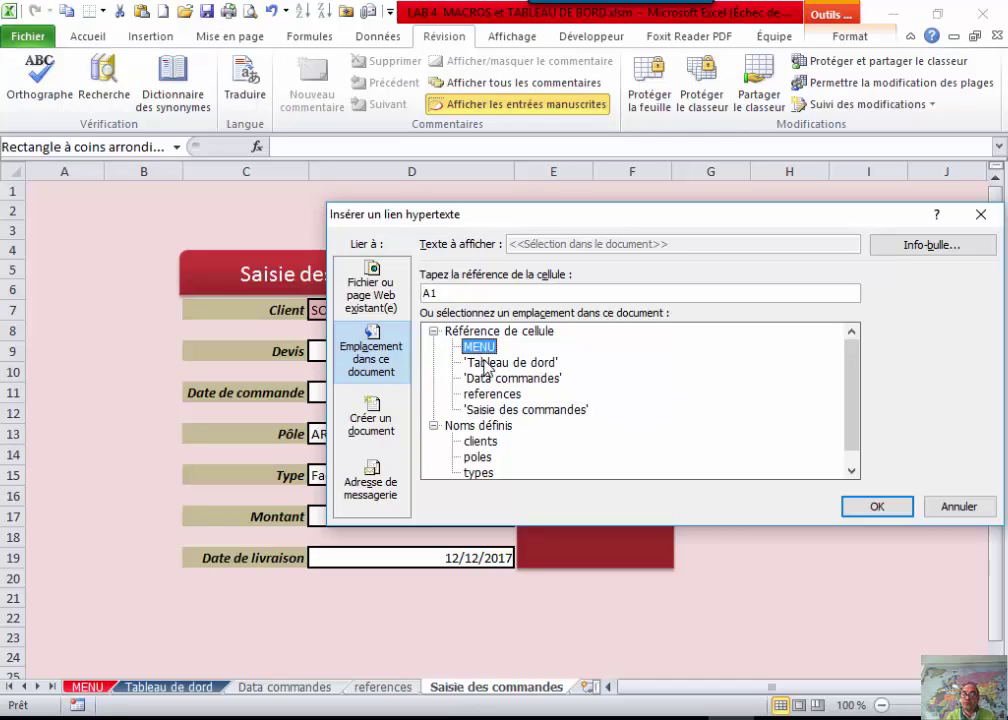
click(886, 507)
click(775, 498)
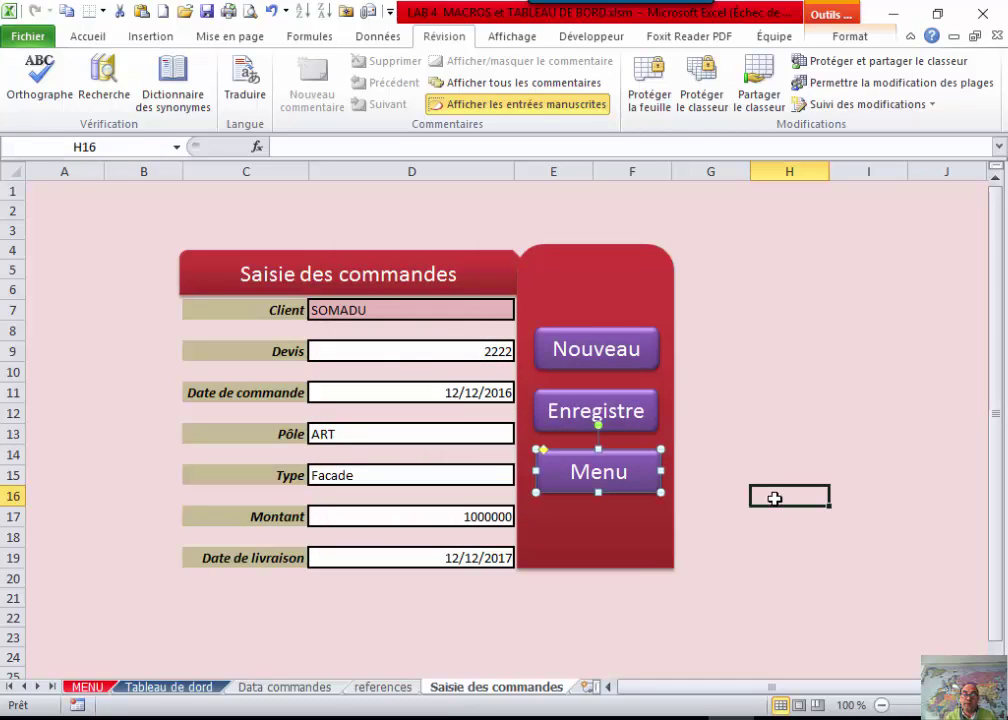
click(617, 490)
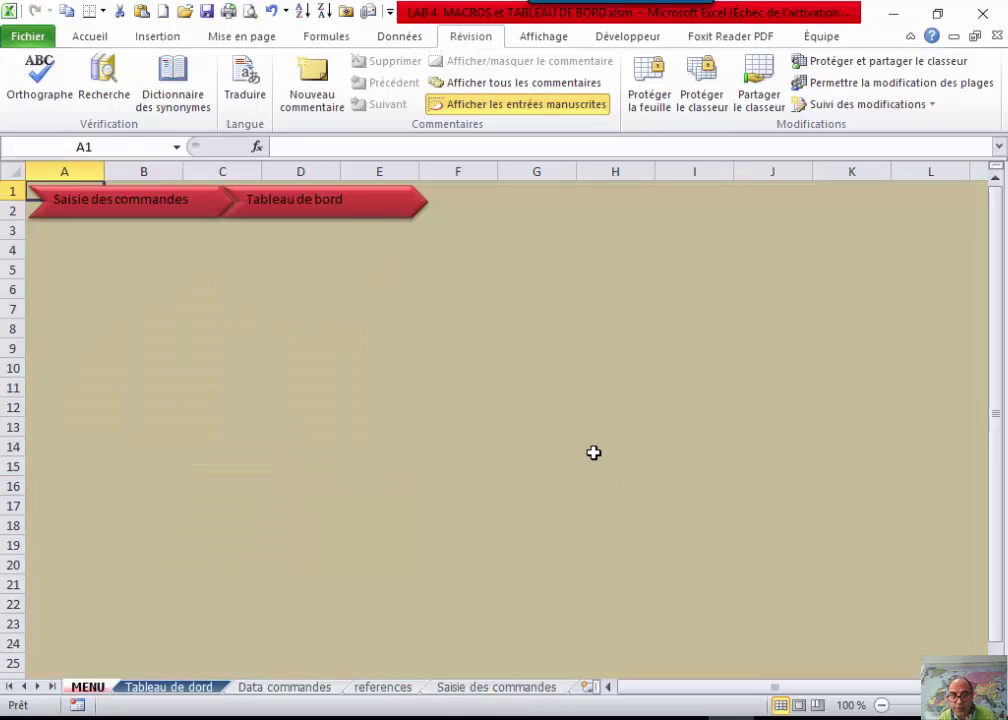
click(170, 688)
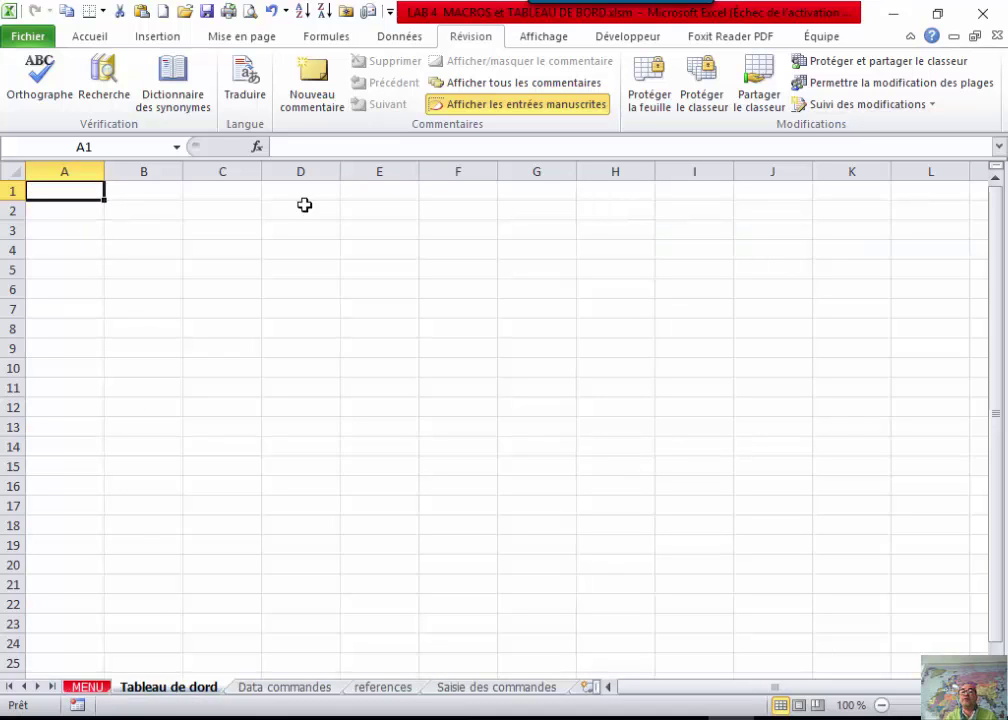
- On Data commandes, check the dates in C2:C17 and change C15's year from 2017 to 2015
click(295, 690)
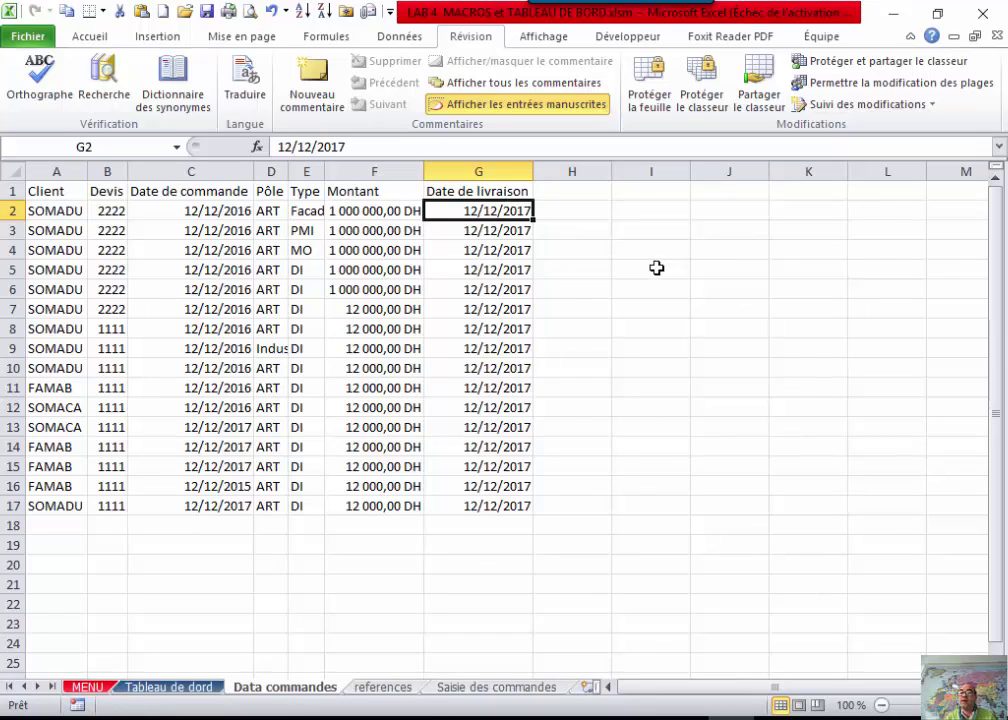
click(217, 212)
drag(217, 212, 198, 504)
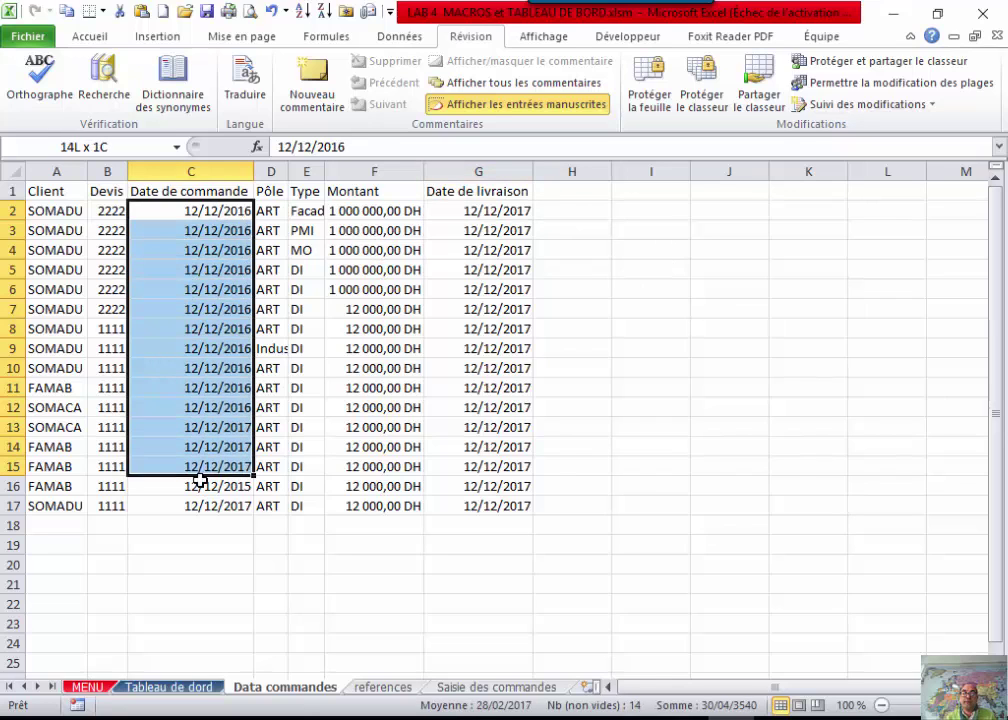
click(645, 373)
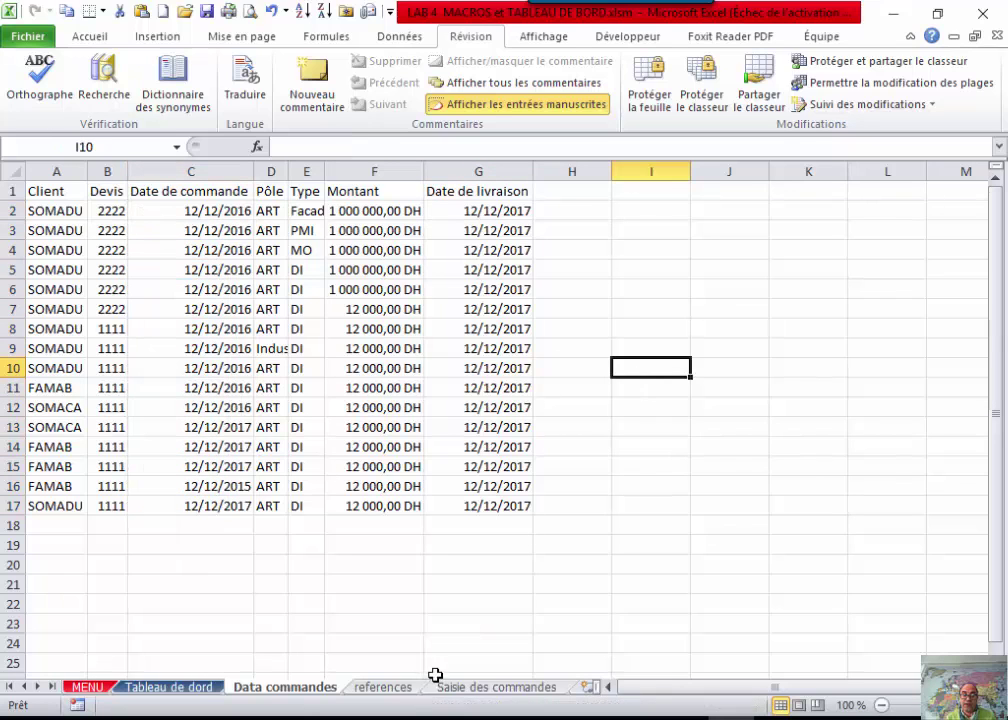
double_click(245, 467)
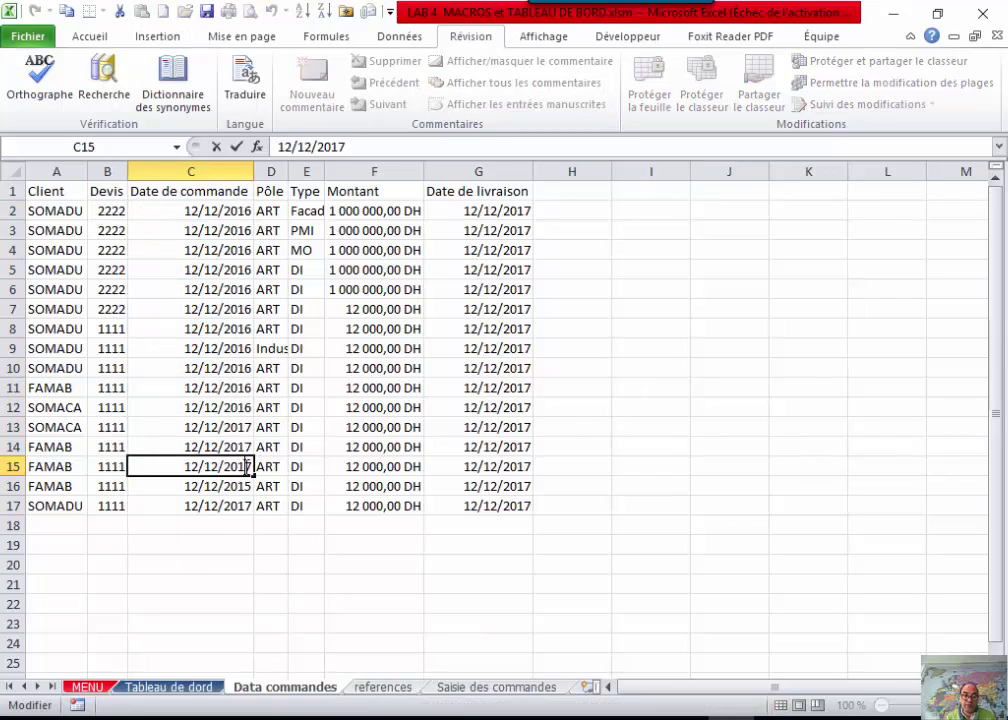
key(BackSpace)
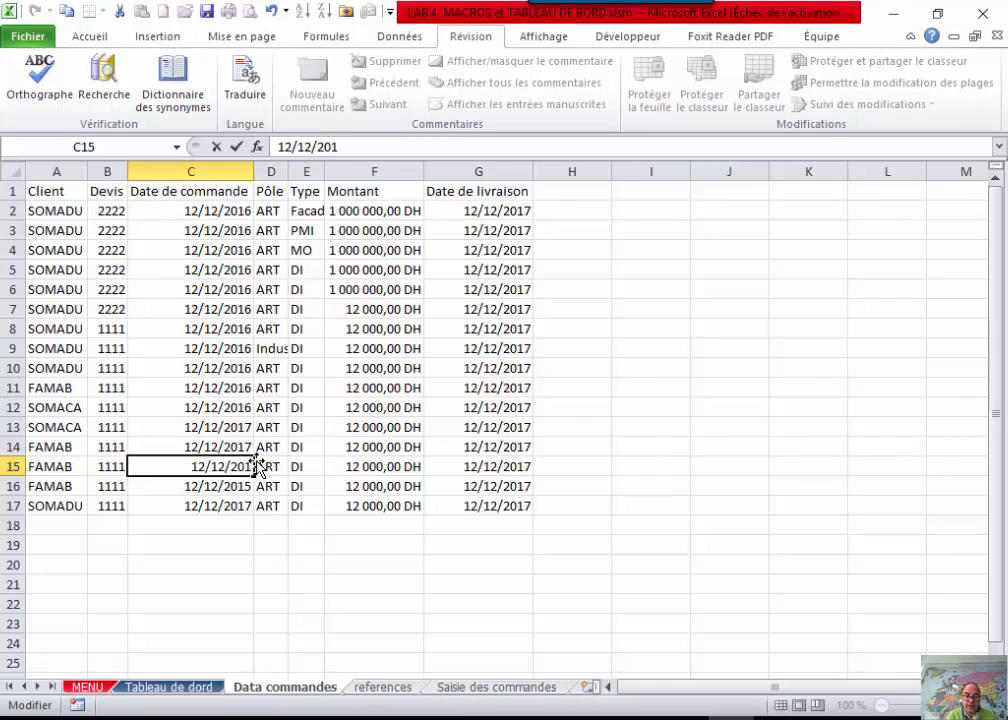
text(5)
click(348, 590)
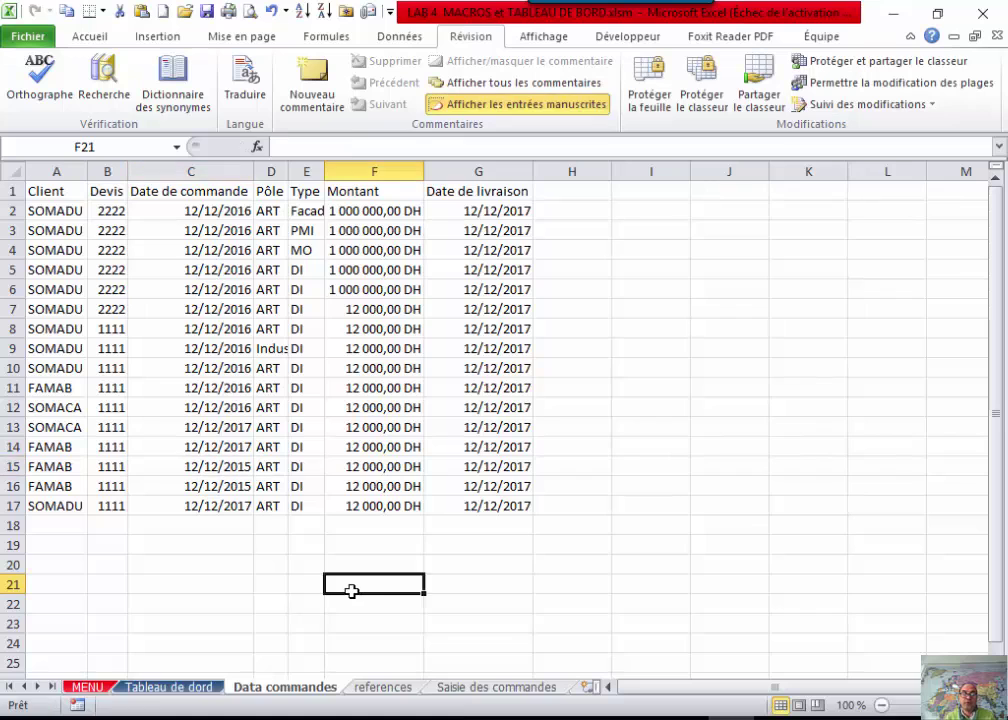
click(200, 692)
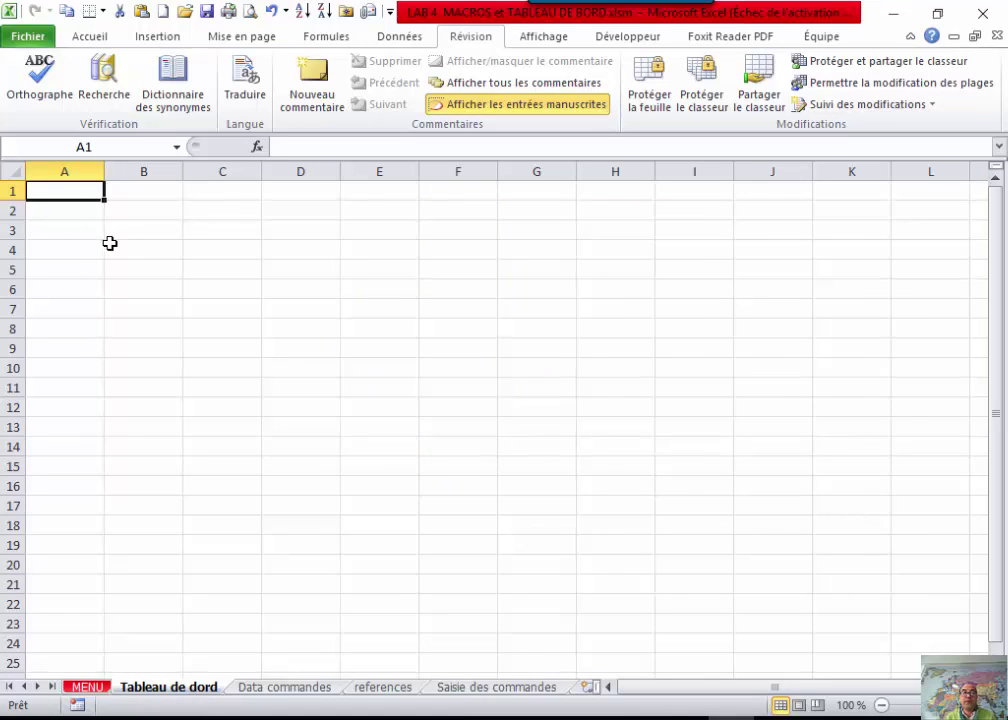
- Insert a pivot table at A4 using columns A:G of Data commandes as the source
click(110, 247)
click(58, 248)
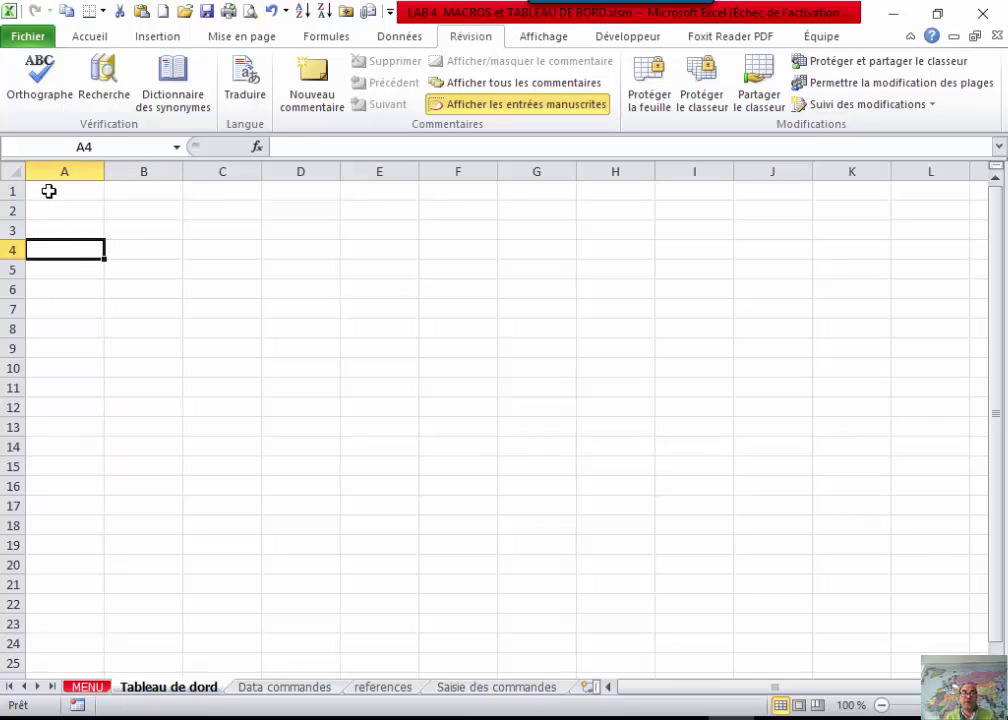
mouse_move(47, 189)
mouse_down()
mouse_move(733, 240)
mouse_move(830, 226)
mouse_up()
click(57, 251)
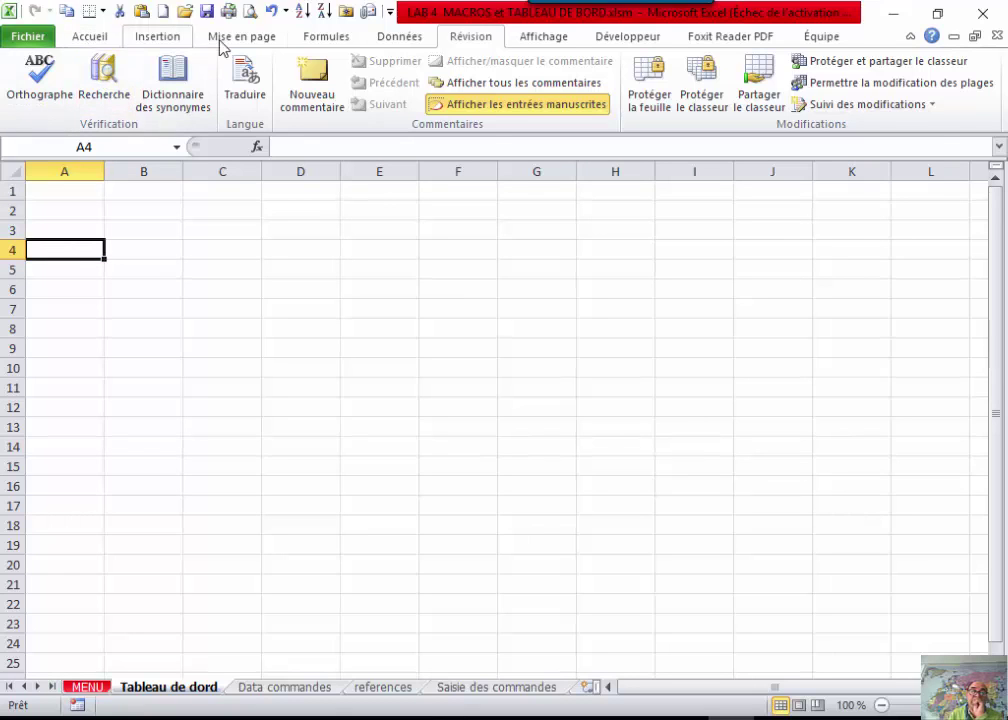
click(160, 38)
click(57, 68)
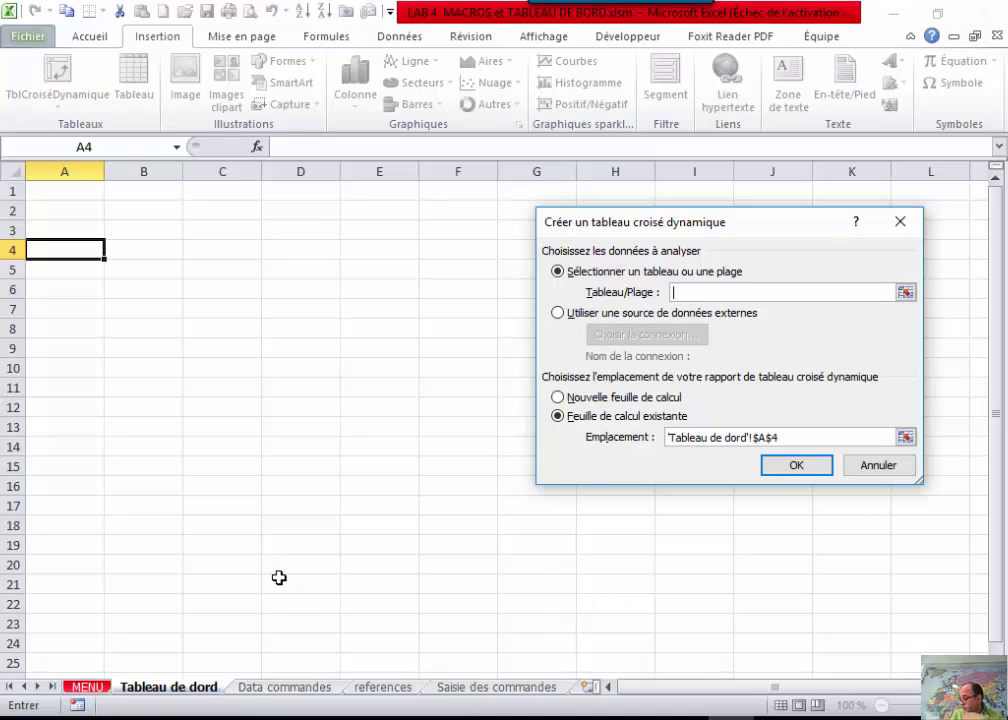
click(303, 690)
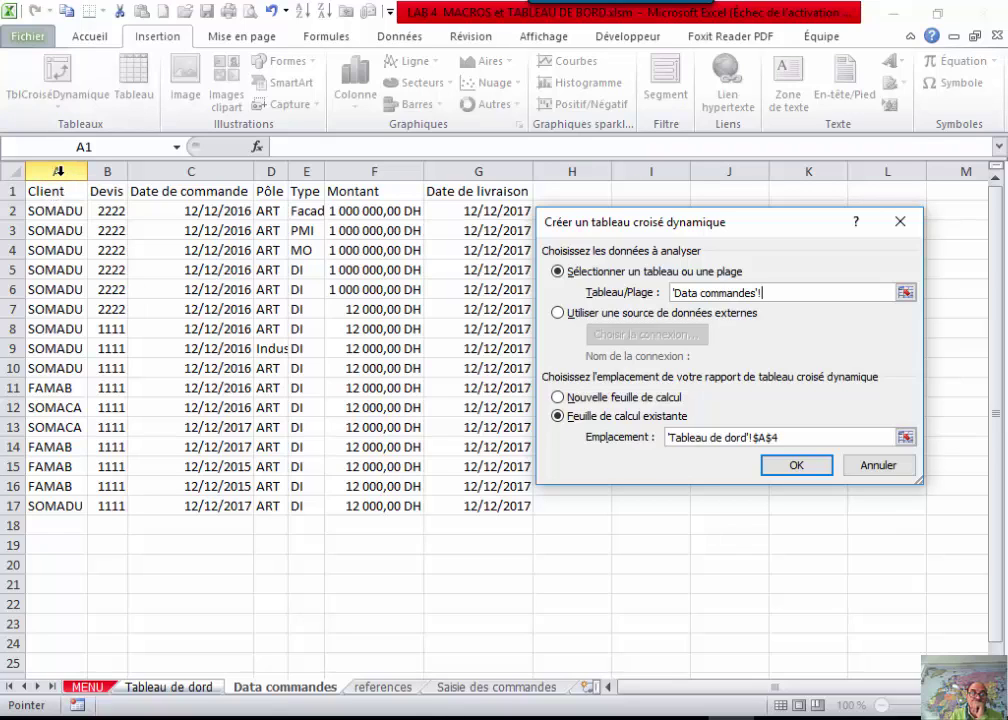
drag(57, 172, 452, 172)
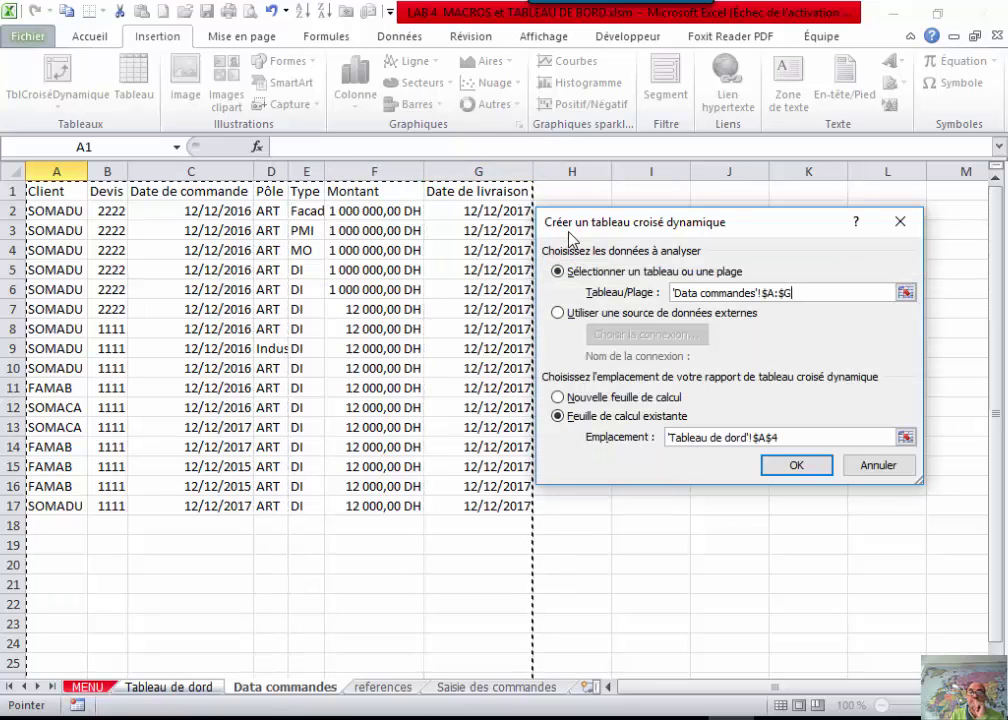
click(796, 468)
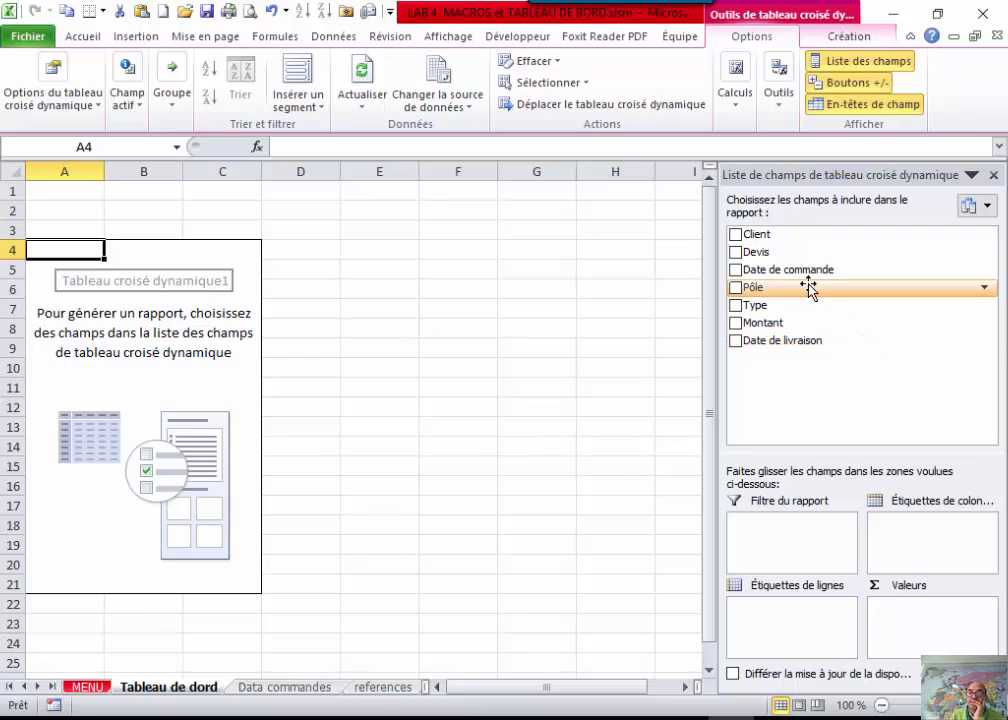
- Add Montant as a summed value (5132000) and break it down by Date de commande rows
click(736, 323)
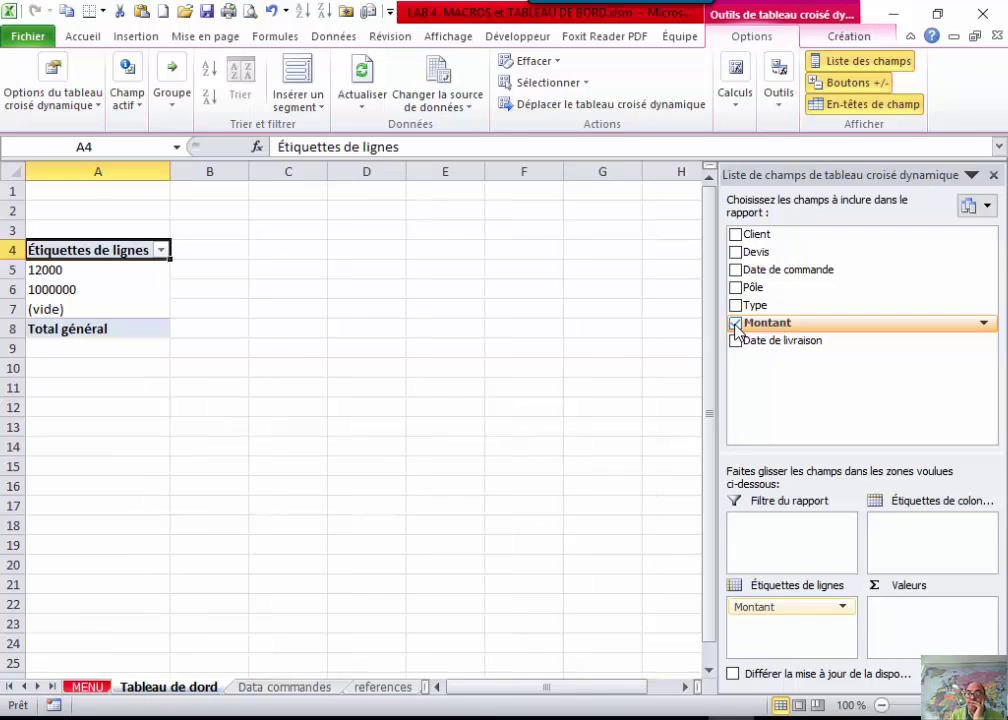
mouse_move(790, 607)
mouse_down()
mouse_move(843, 617)
mouse_move(902, 608)
mouse_up()
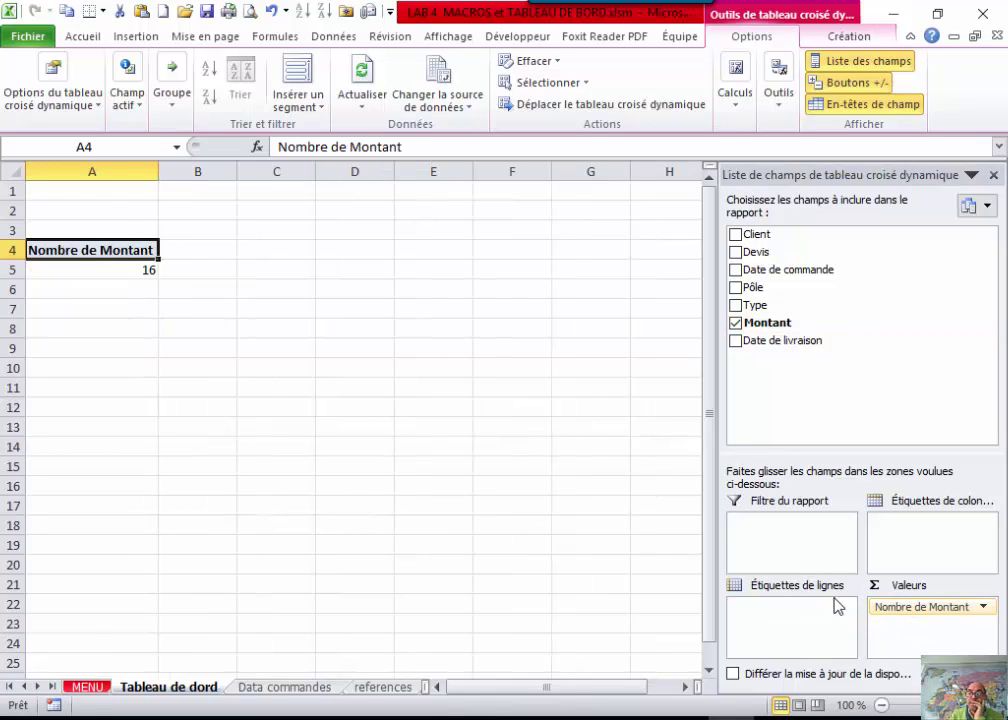
click(984, 607)
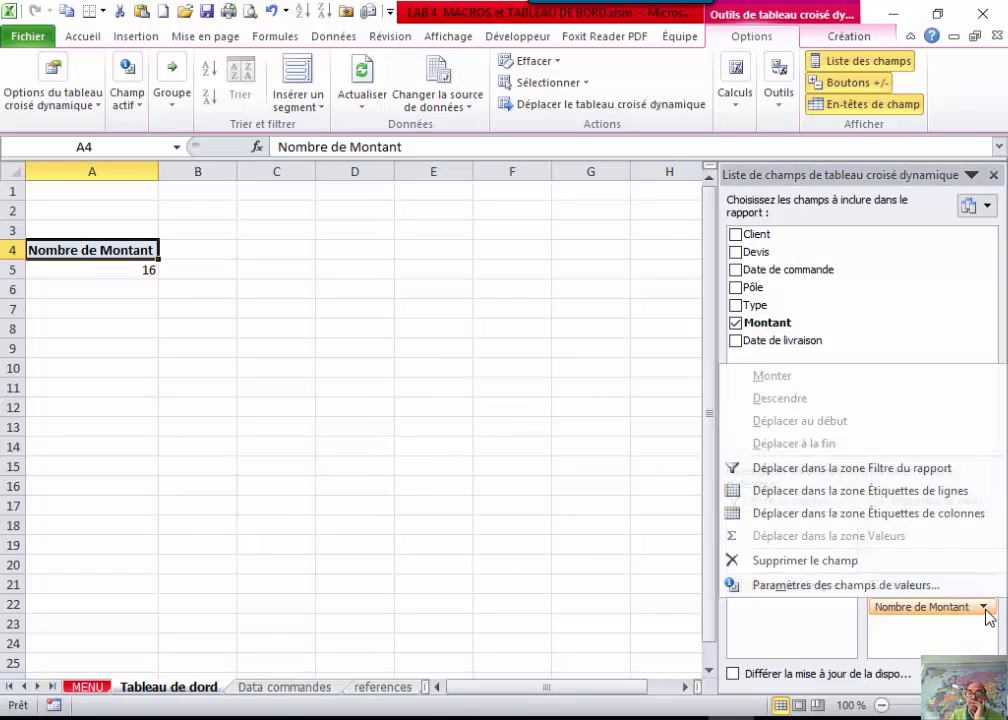
click(826, 588)
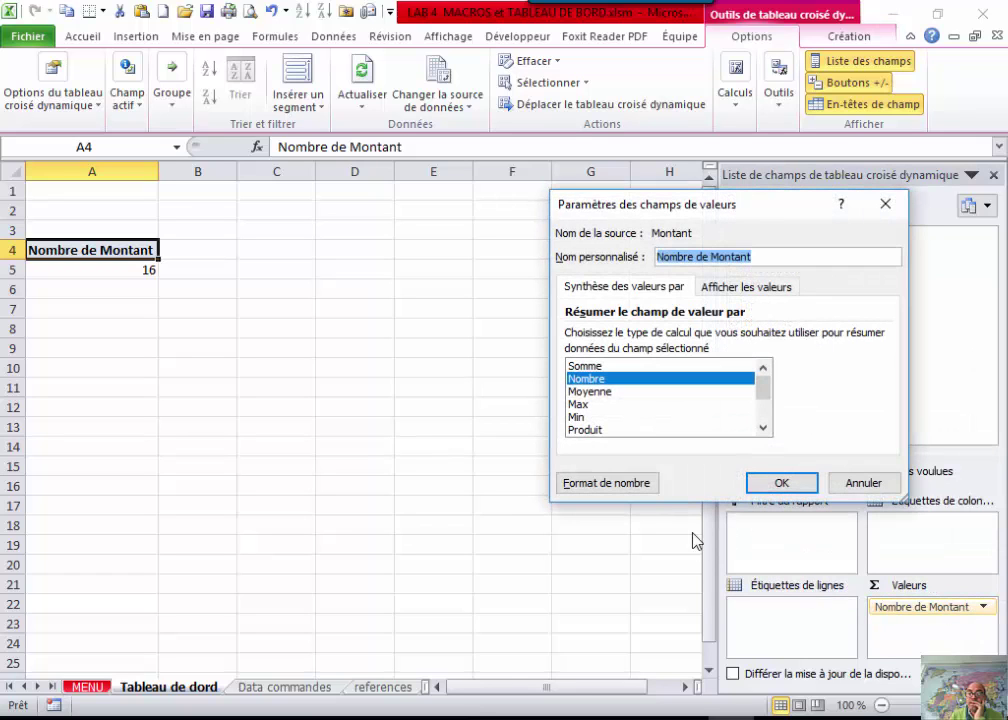
click(600, 367)
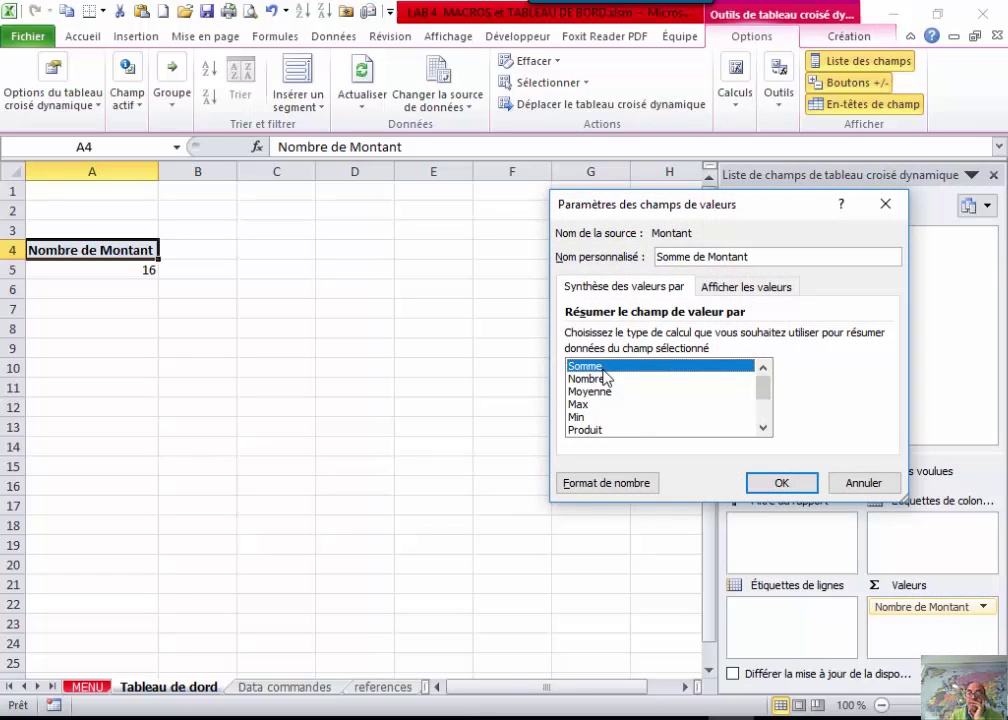
click(780, 482)
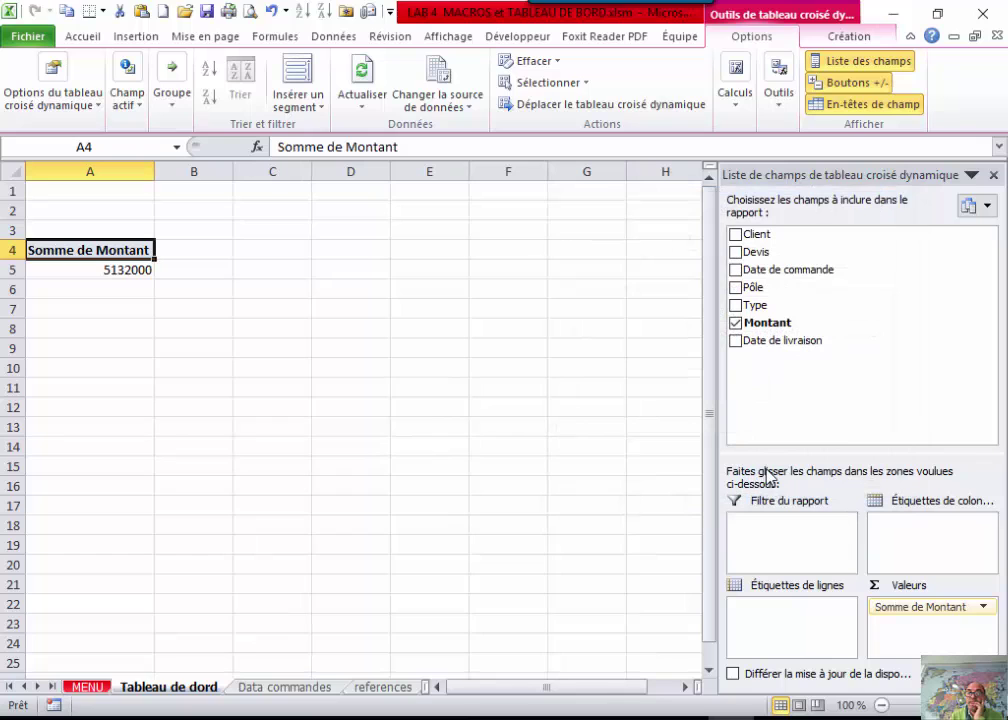
click(736, 270)
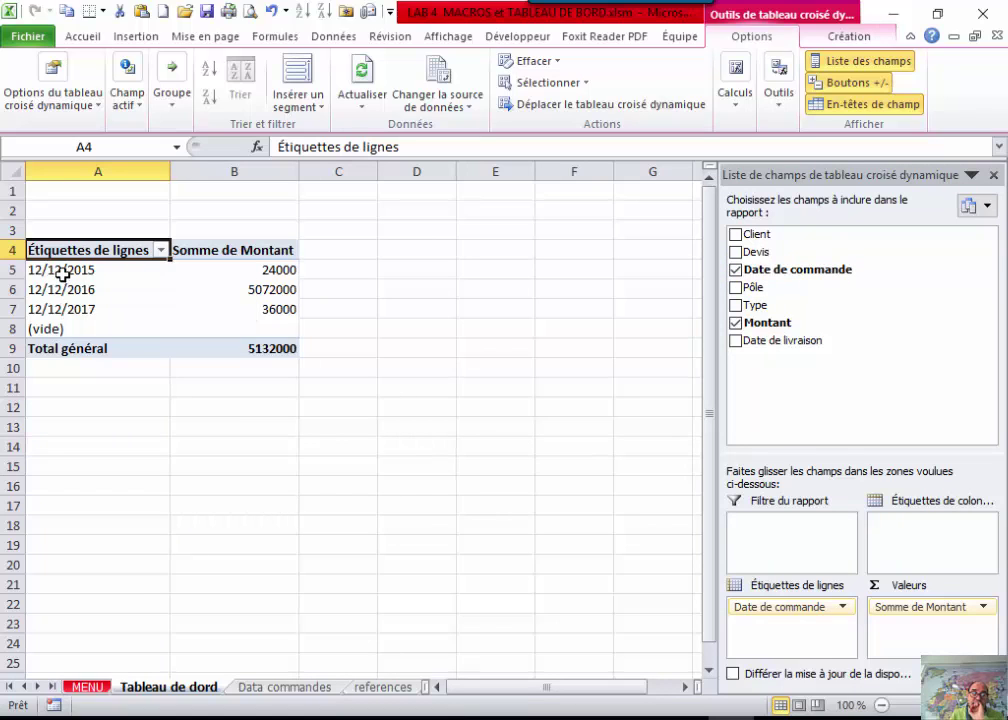
- Group the order dates by years and months, then sort the date rows
right_click(64, 274)
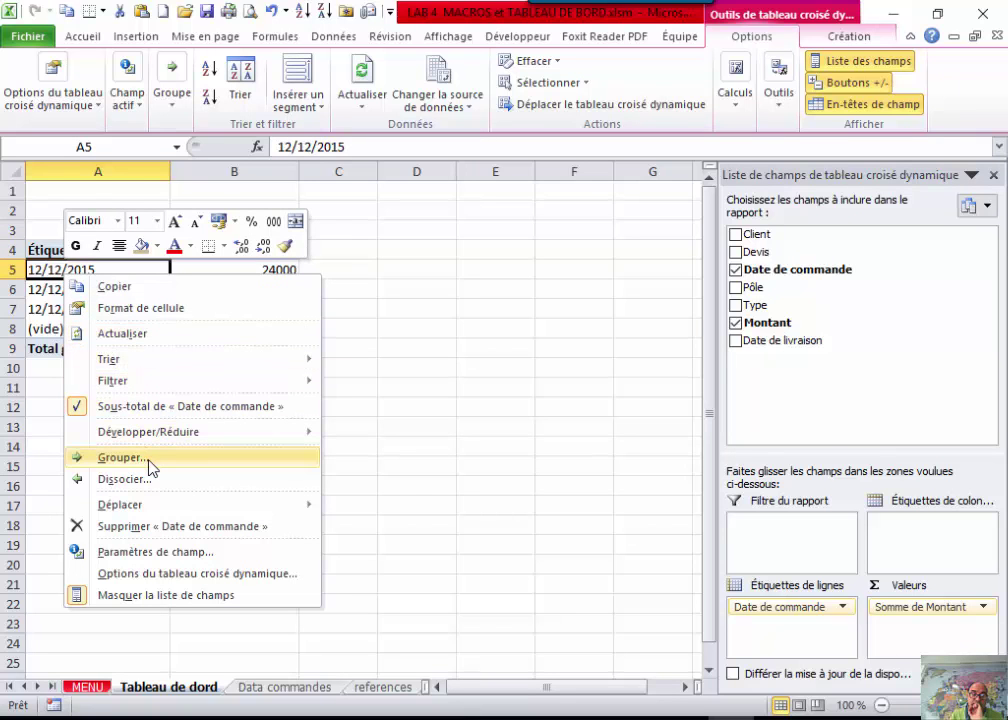
click(122, 457)
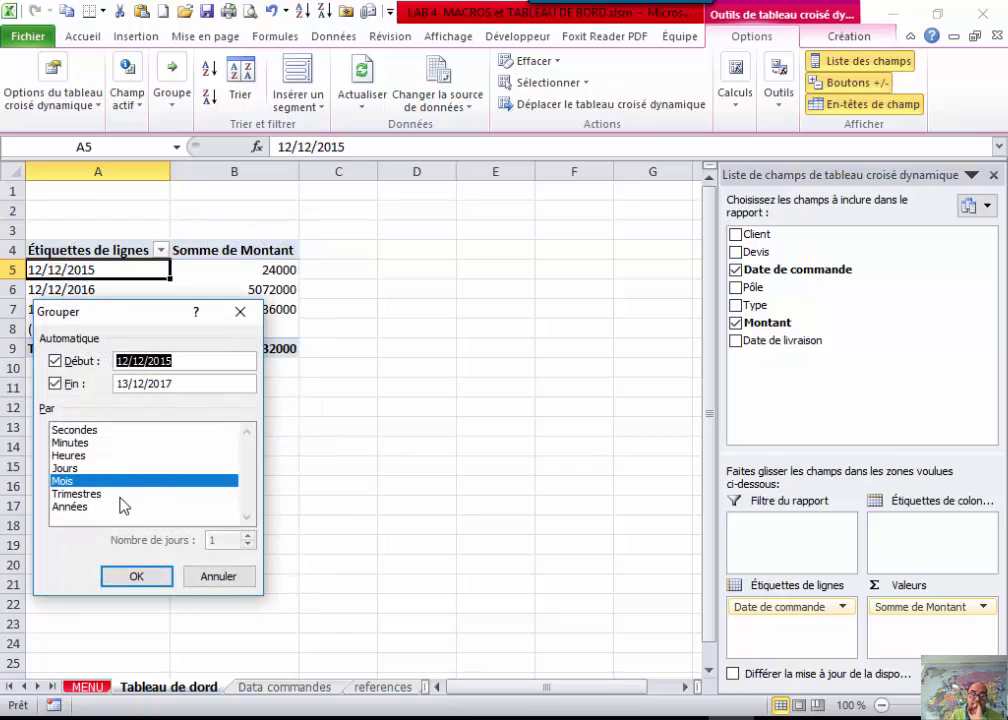
click(85, 507)
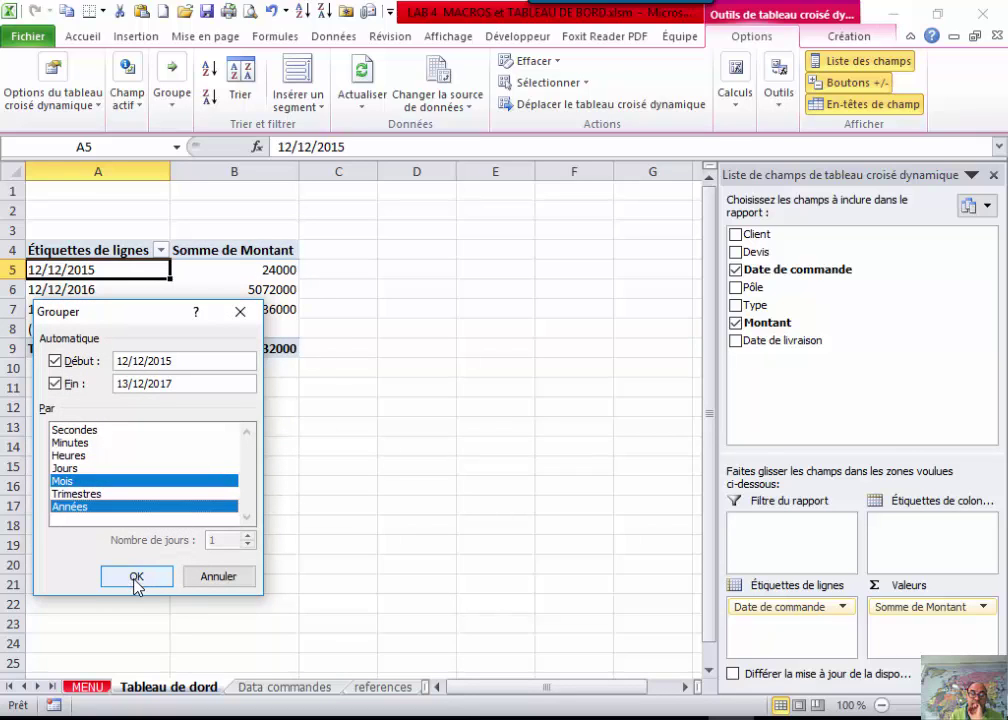
click(136, 577)
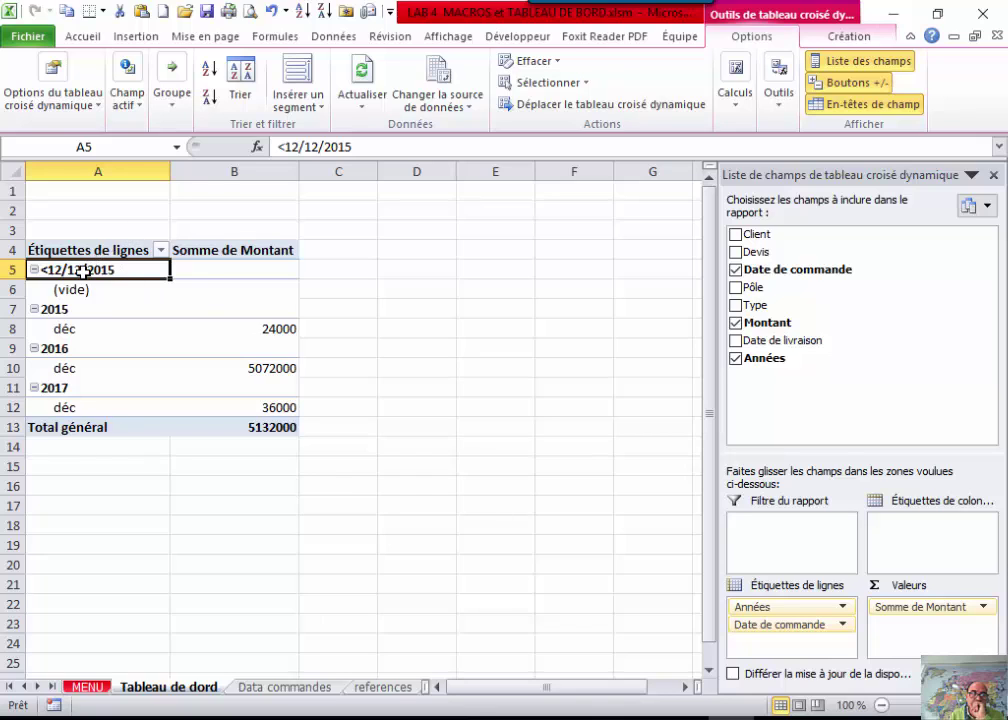
click(205, 76)
click(208, 98)
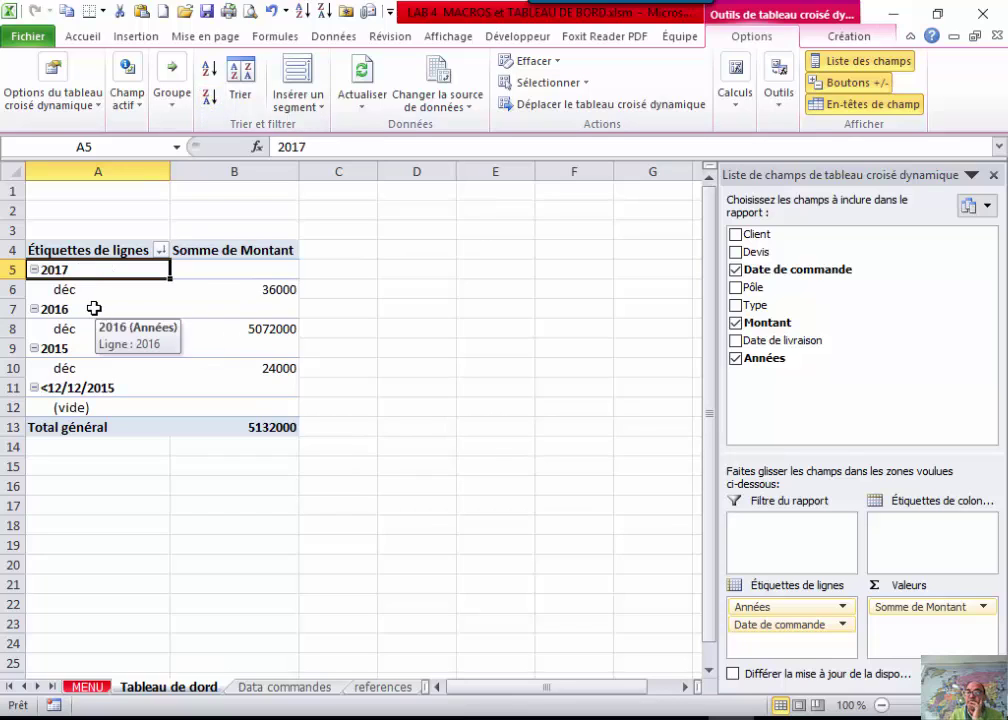
- Regroup the dates by year only so rows show 2015, 2016 and 2017
click(100, 250)
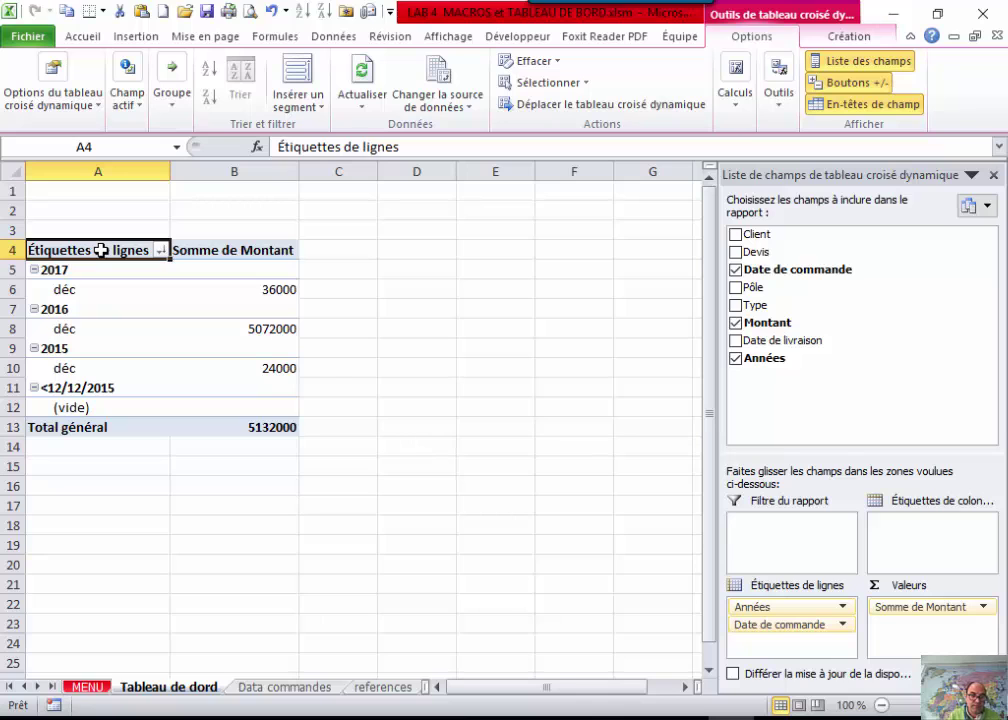
right_click(73, 297)
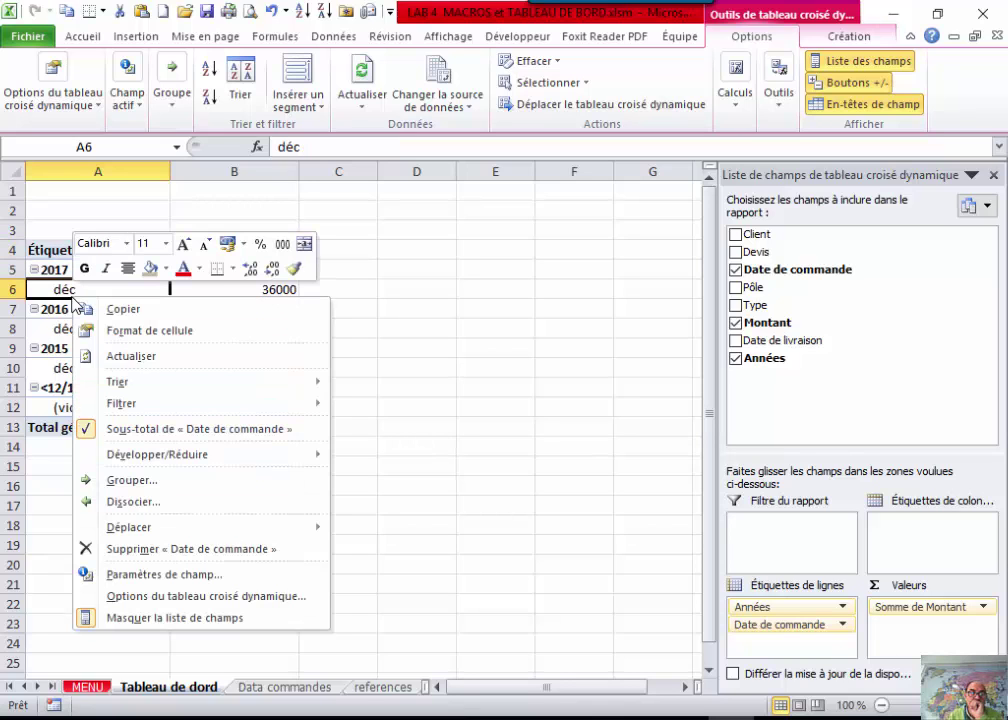
click(183, 492)
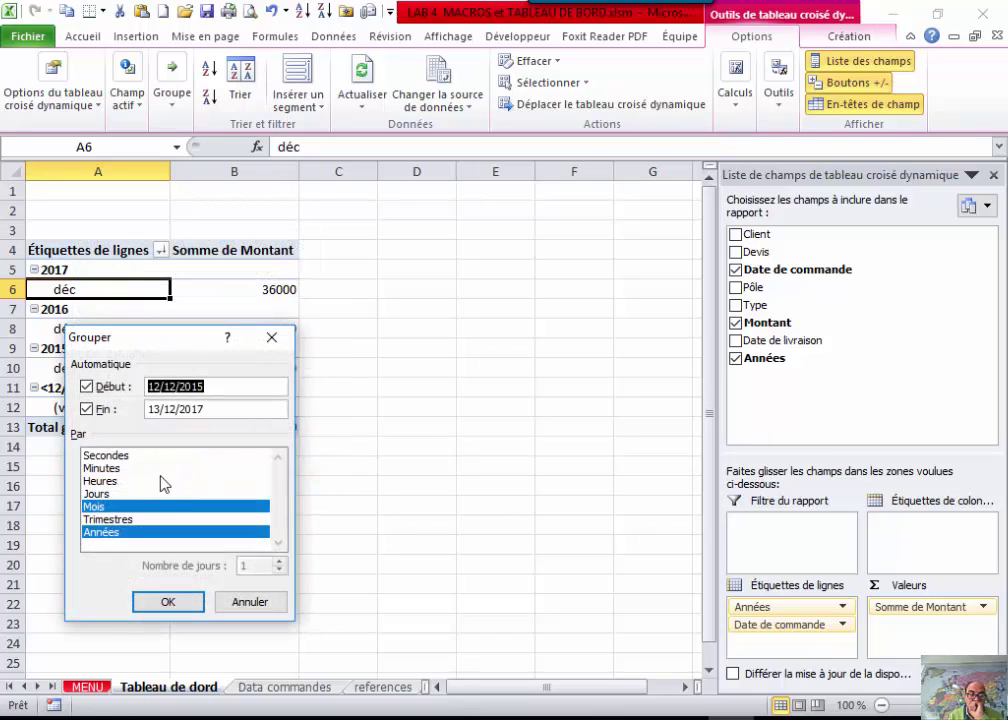
click(127, 507)
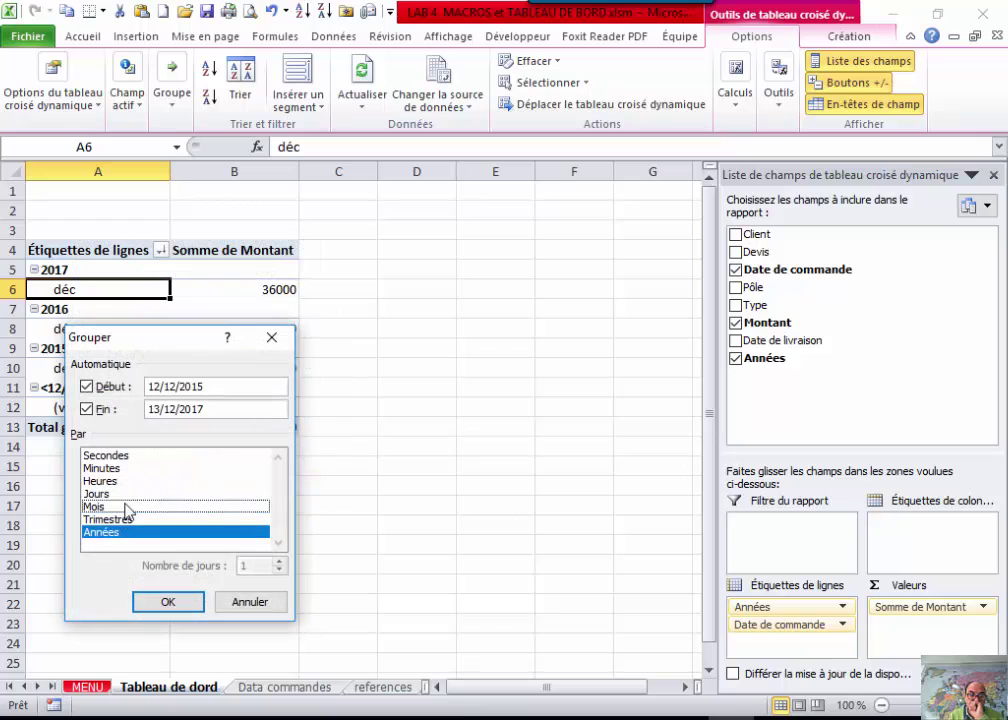
click(168, 601)
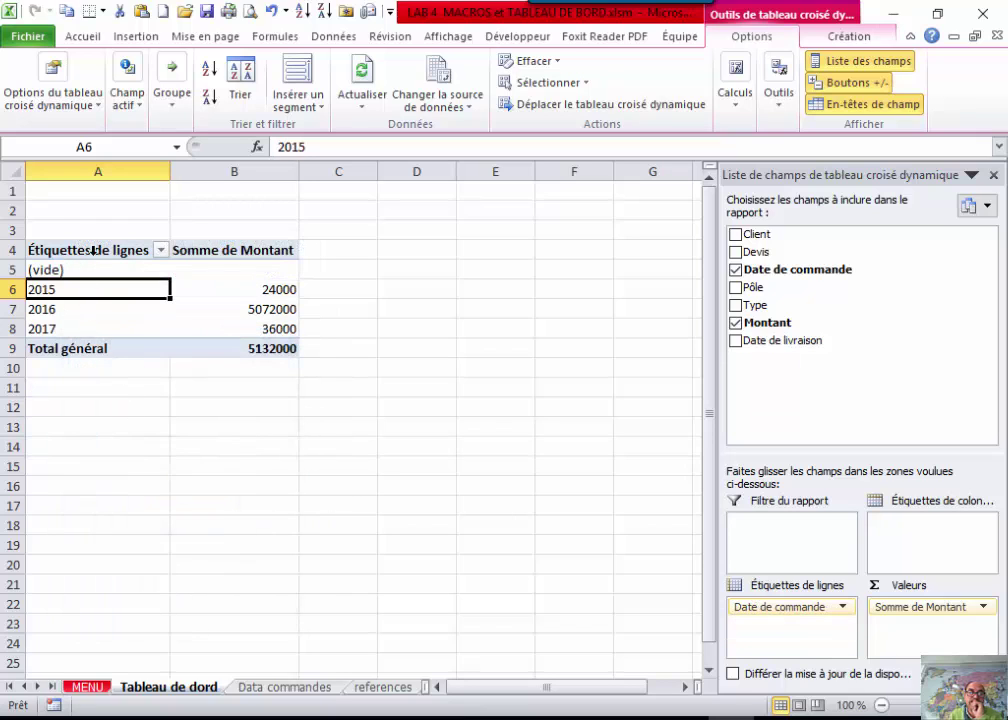
- Sort the years descending and rename the row header Année and the value header CA
click(208, 98)
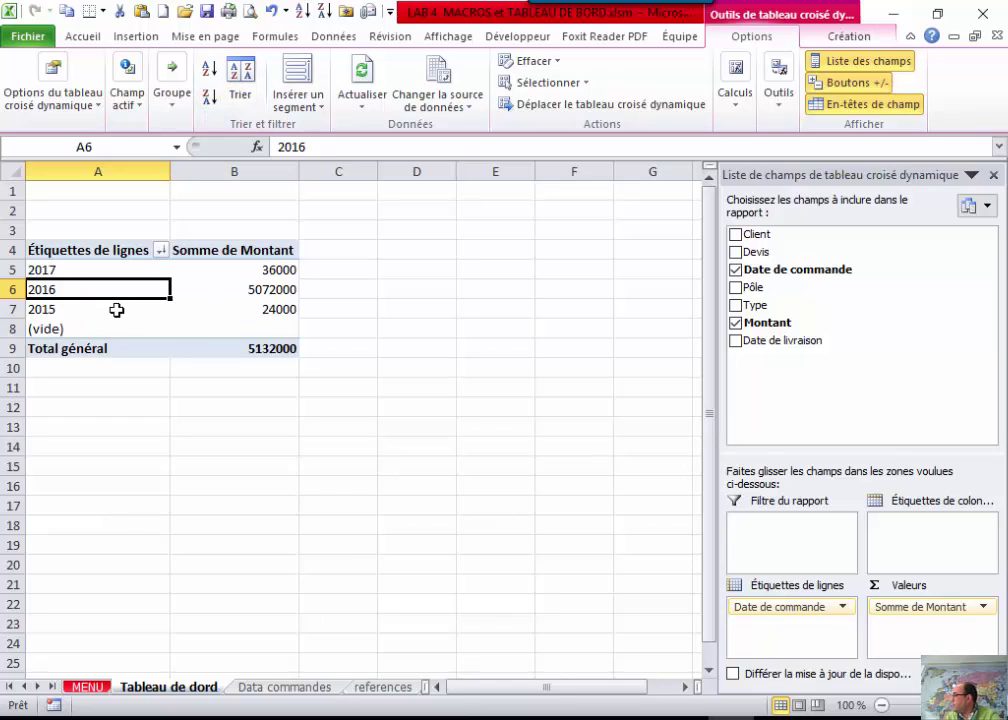
click(117, 387)
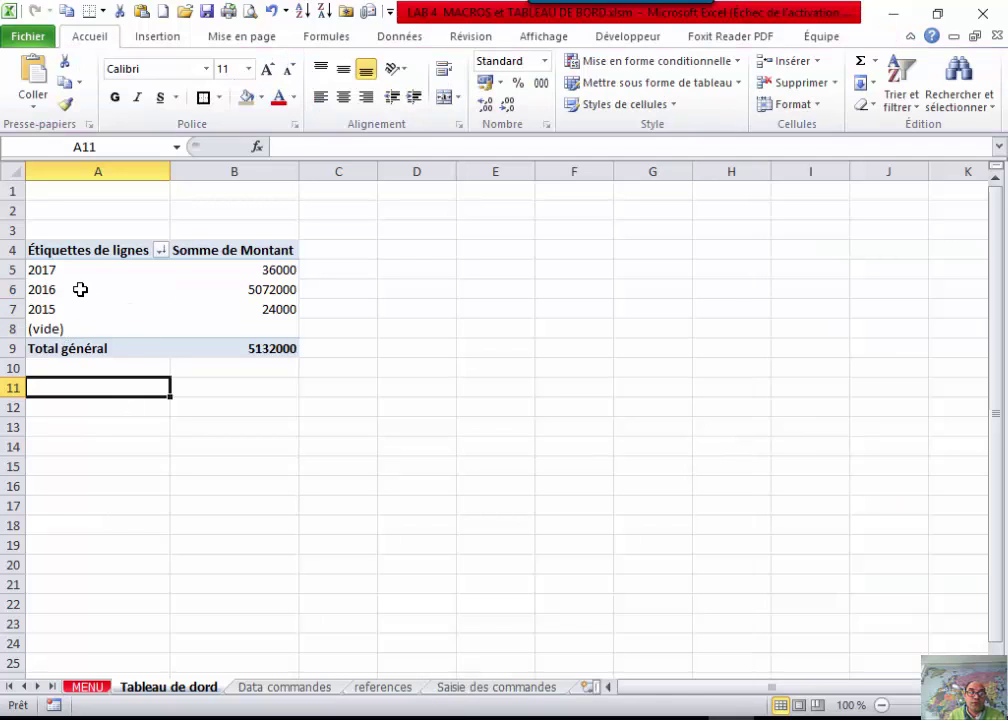
click(79, 289)
click(98, 264)
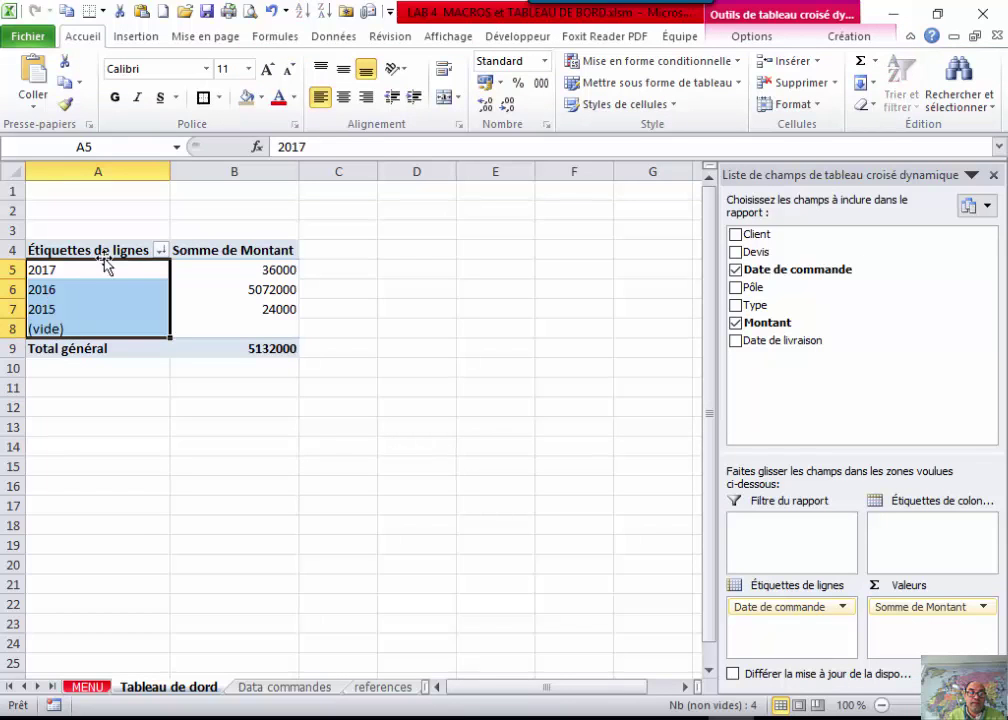
click(100, 251)
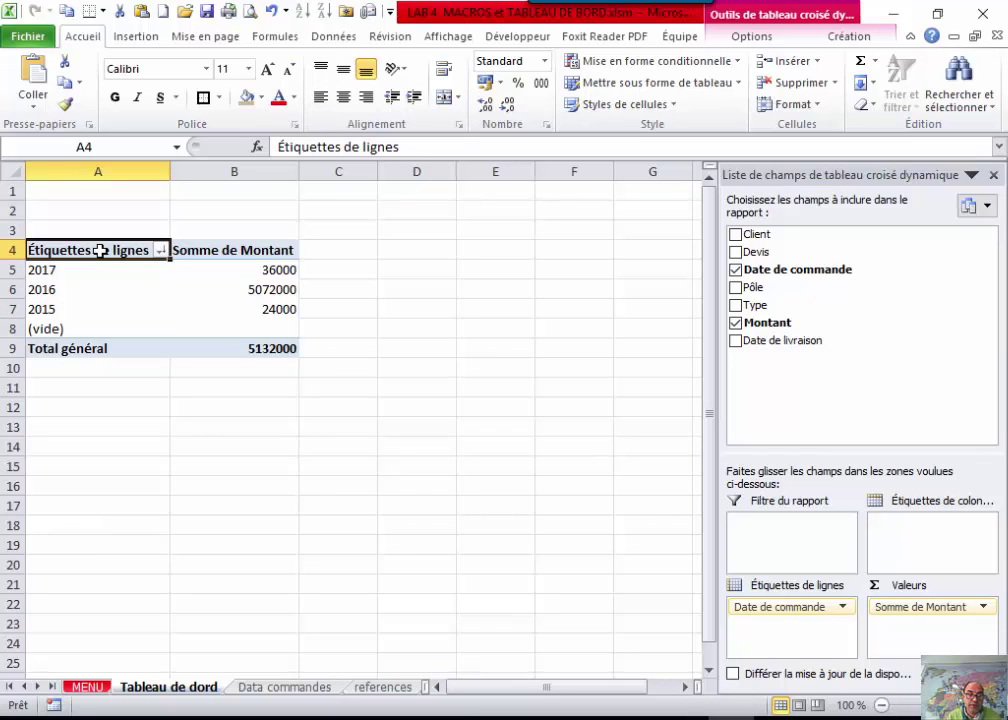
text(Année)
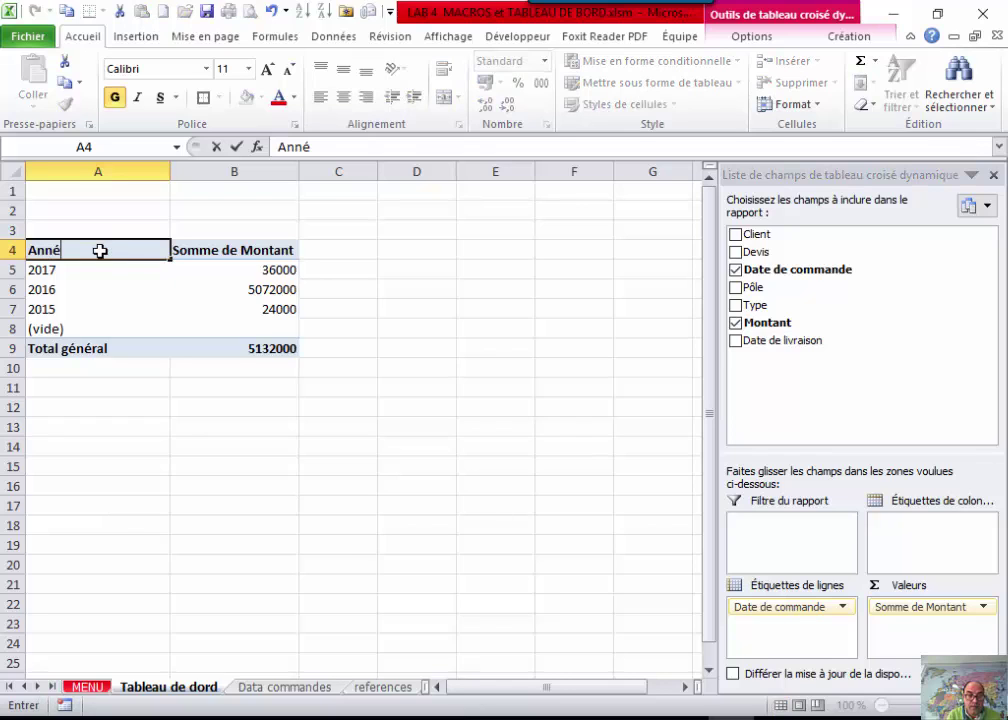
click(211, 252)
text(CA)
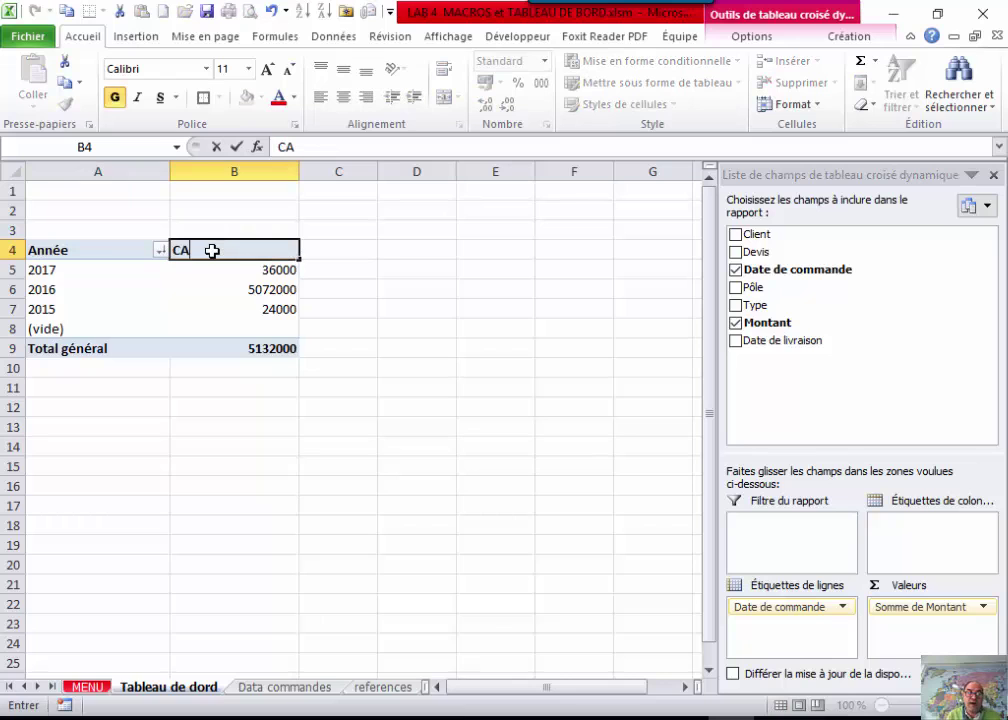
click(405, 404)
click(232, 250)
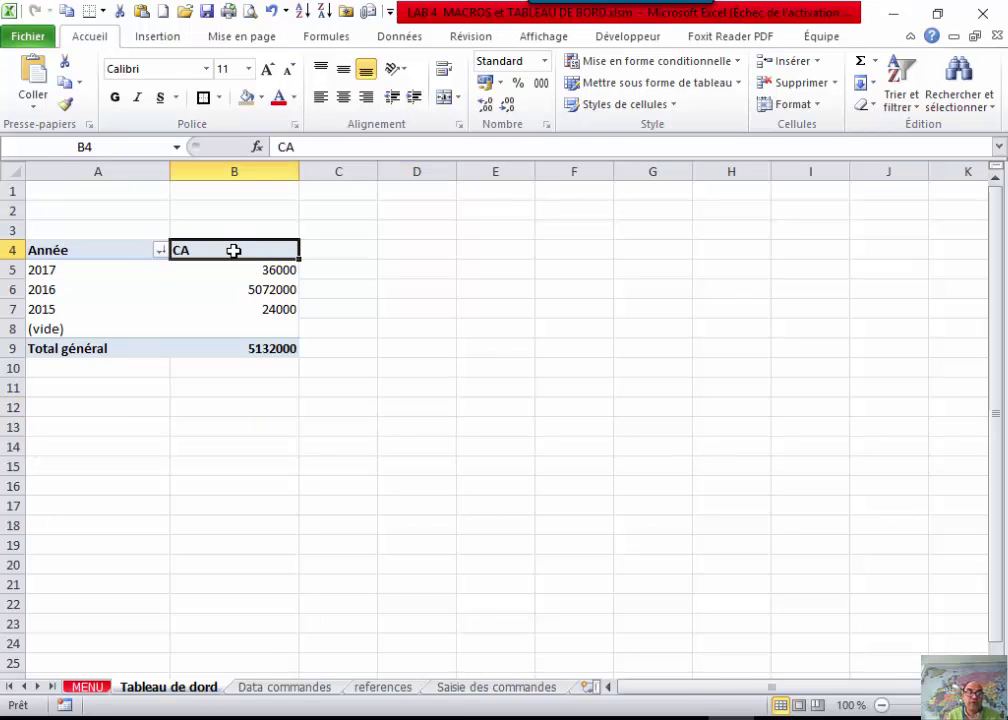
drag(125, 251, 236, 344)
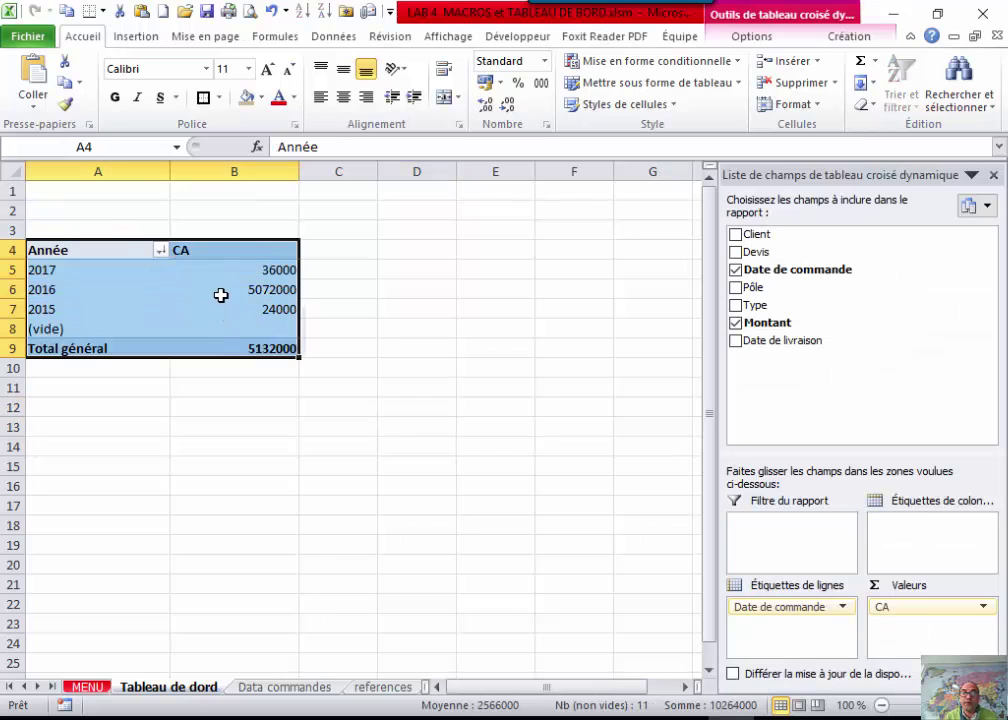
- Apply a dark purple Moyen pivot table style with black header and total rows
click(840, 38)
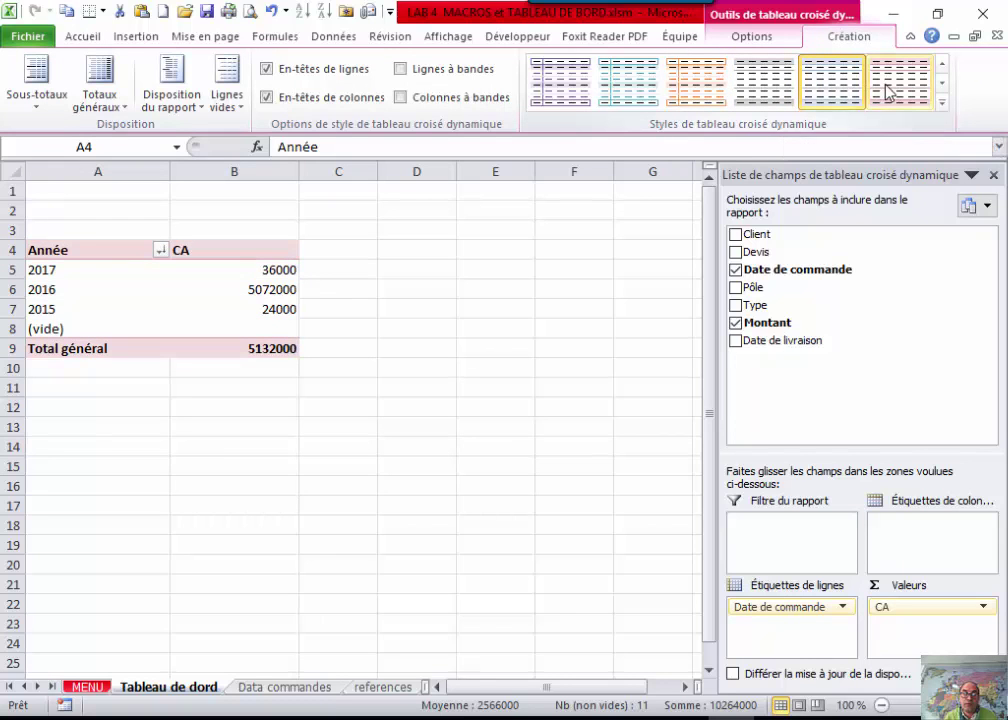
click(941, 102)
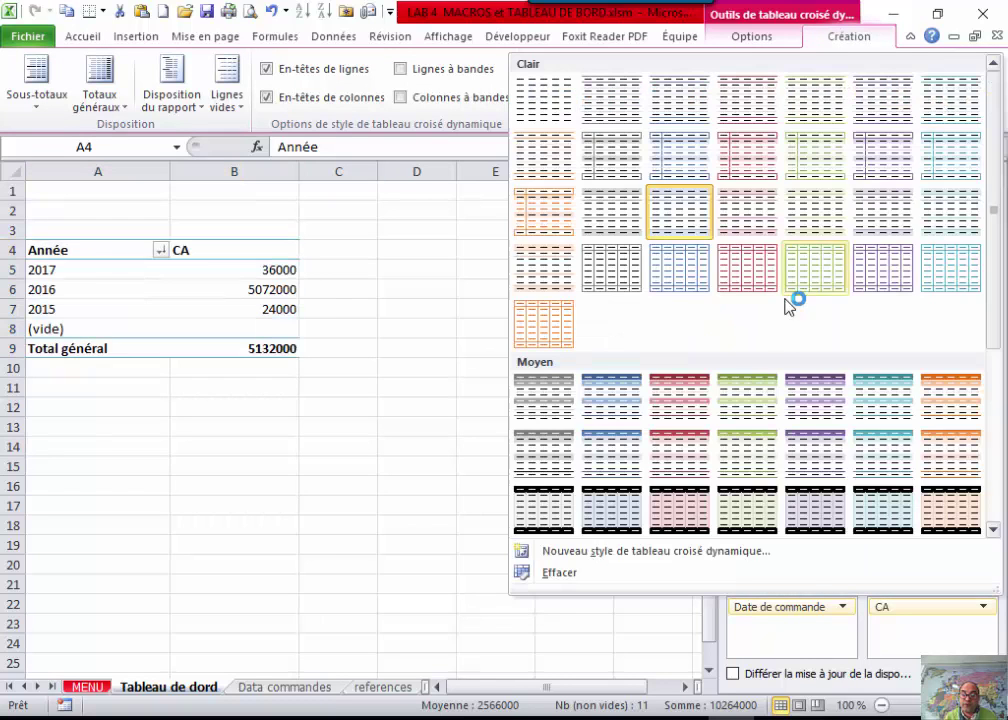
click(668, 515)
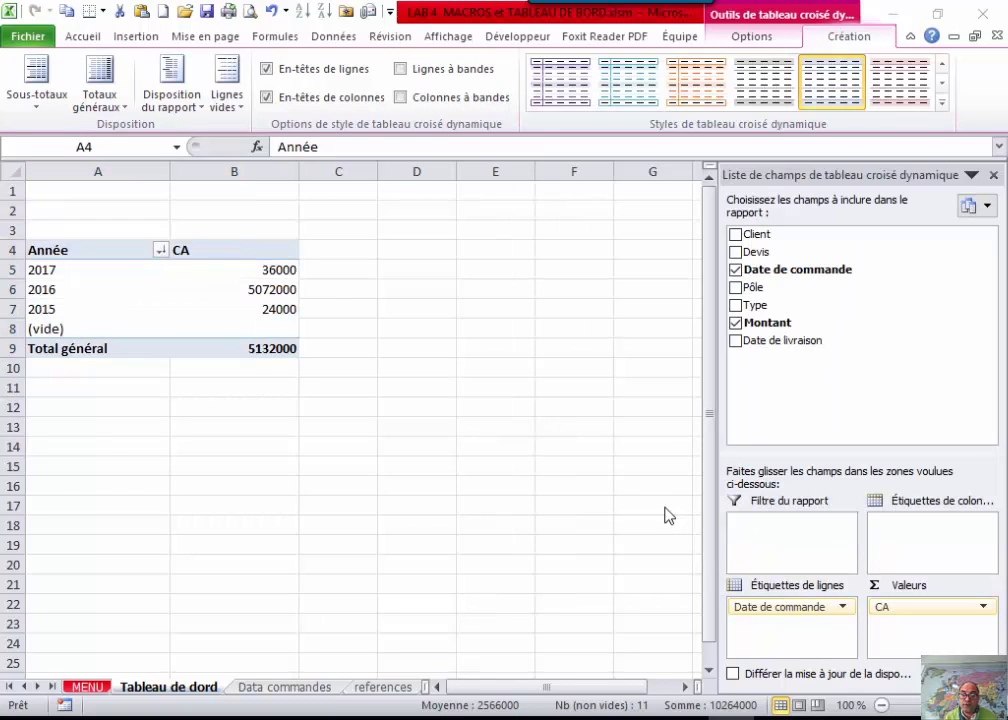
click(941, 103)
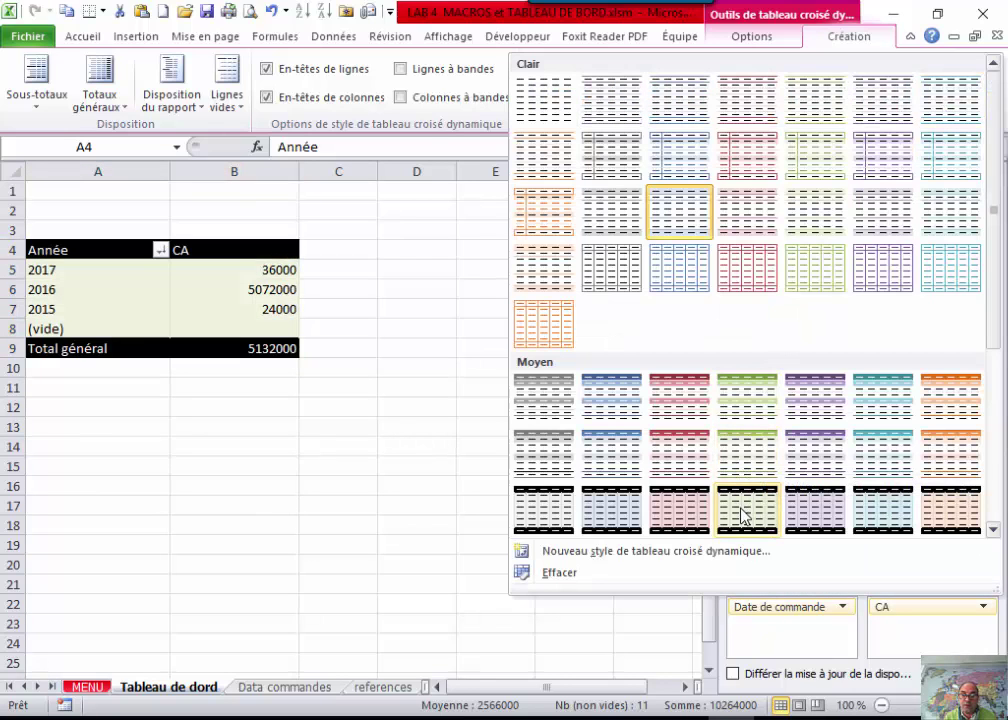
click(818, 512)
click(254, 458)
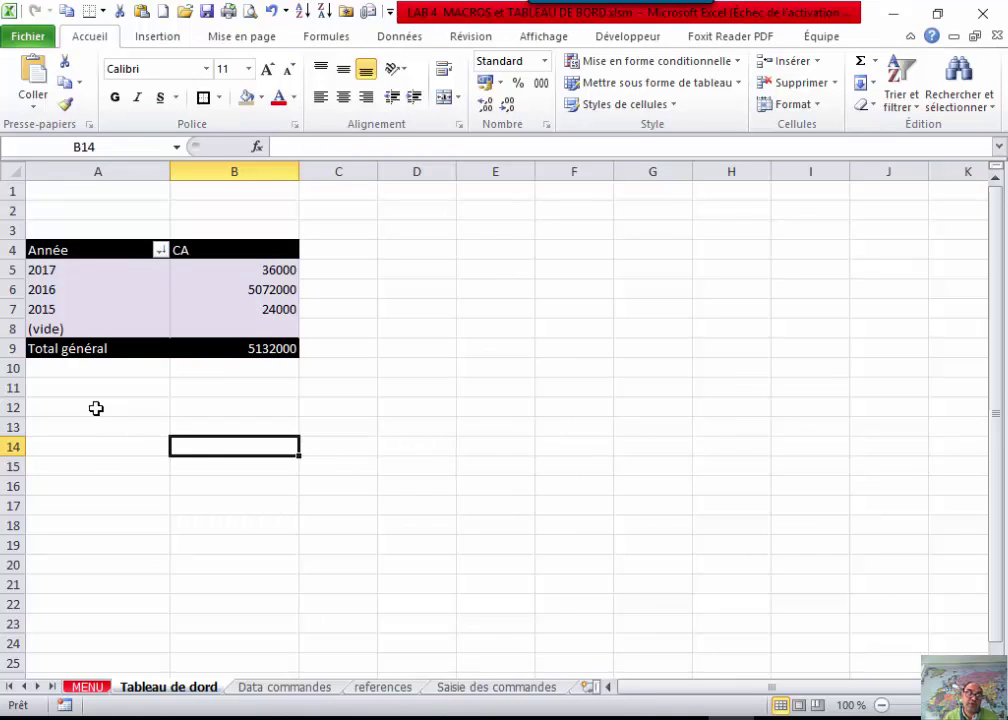
- Select the pivot table's year rows and look through its Création and Analyse ribbon options
click(88, 272)
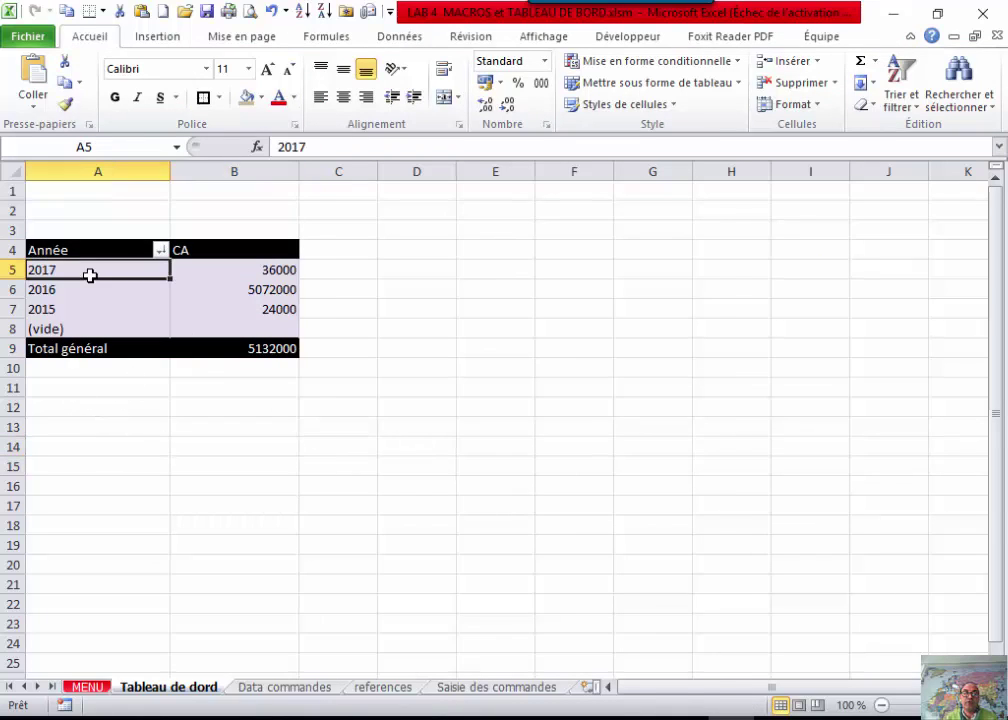
click(131, 38)
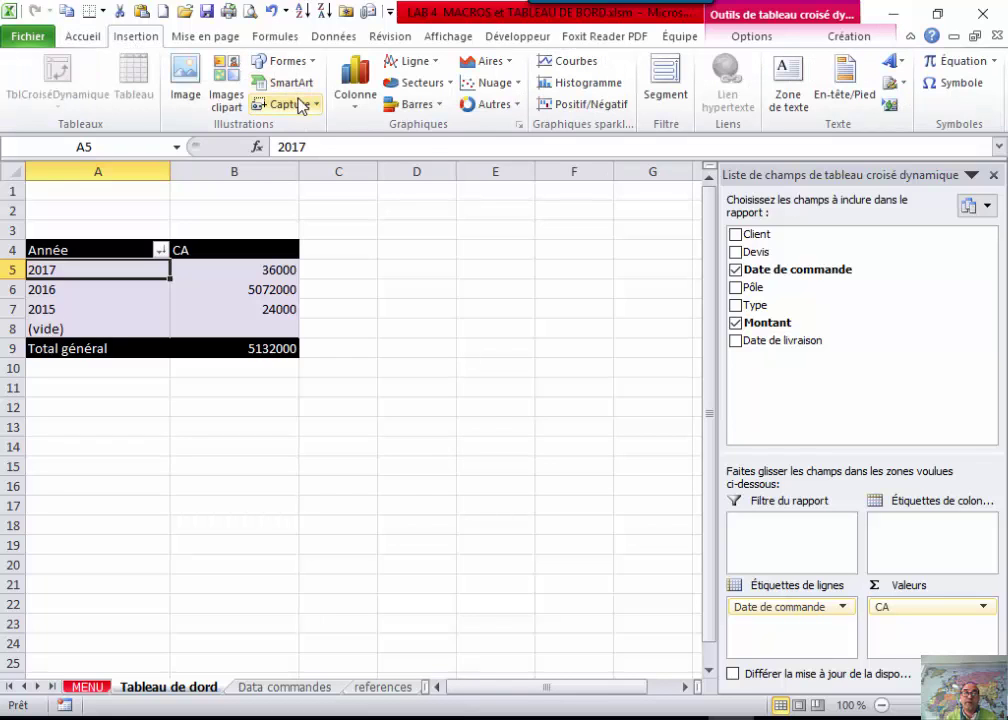
click(76, 34)
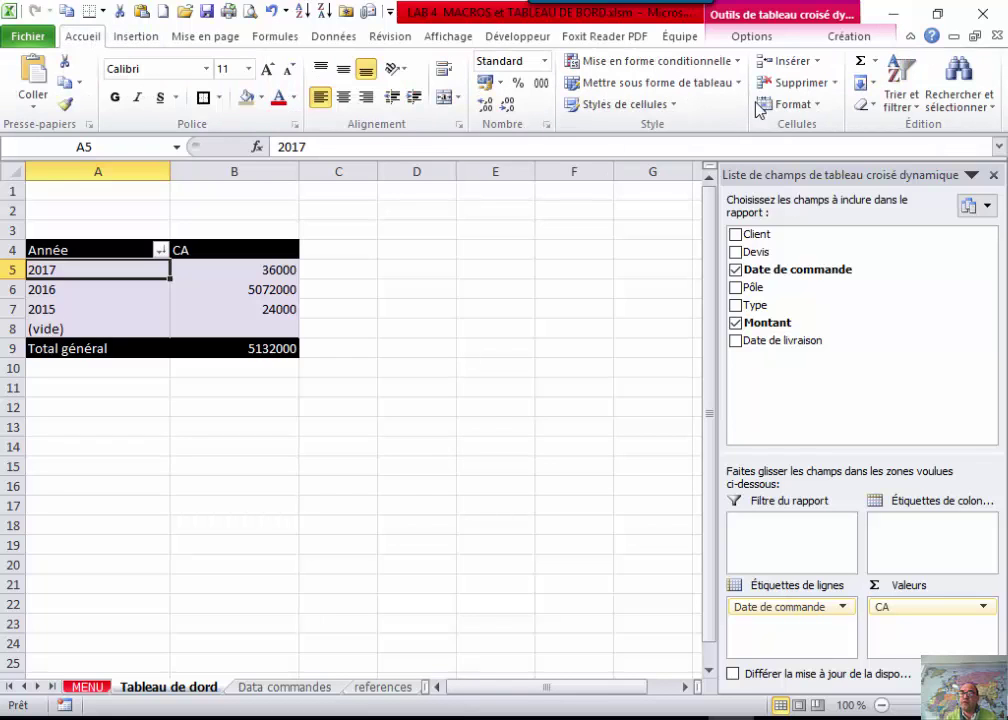
click(851, 37)
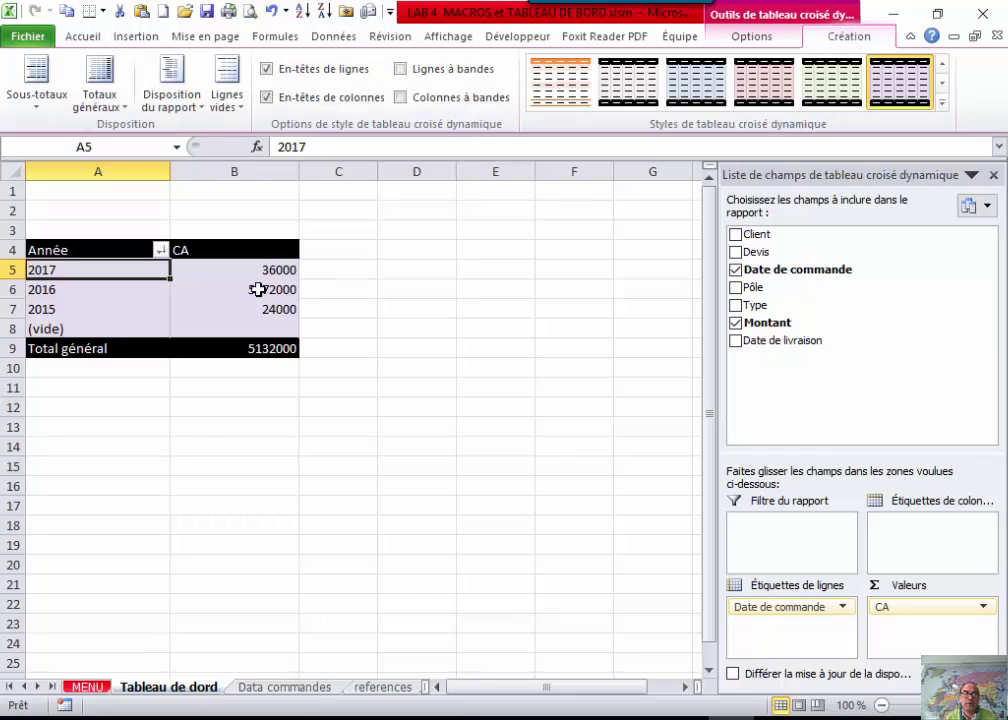
click(120, 291)
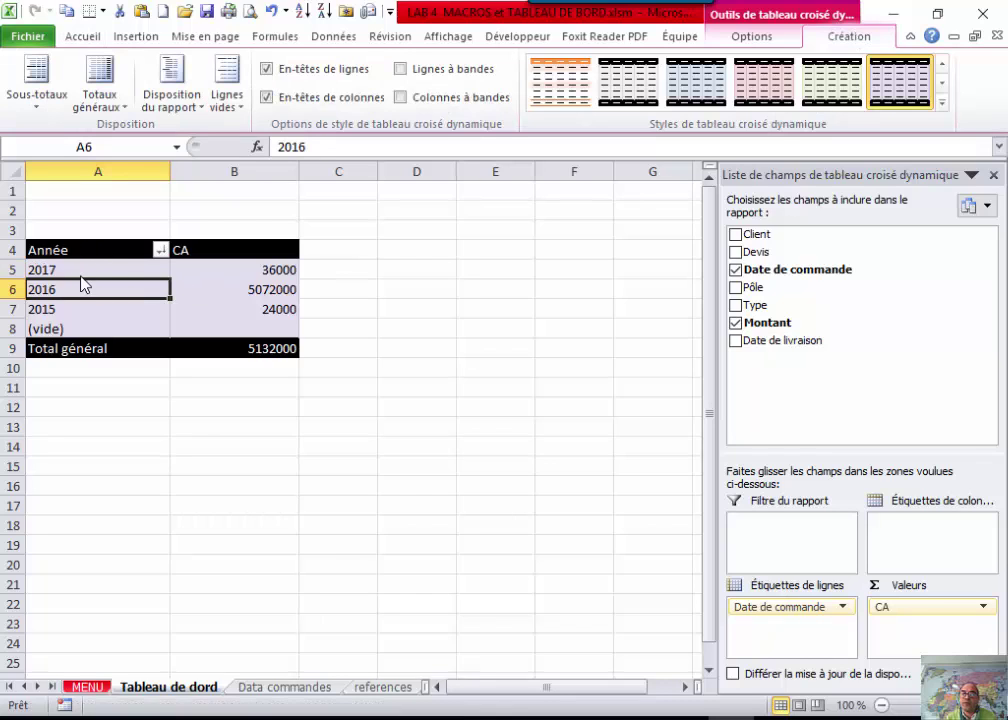
click(743, 37)
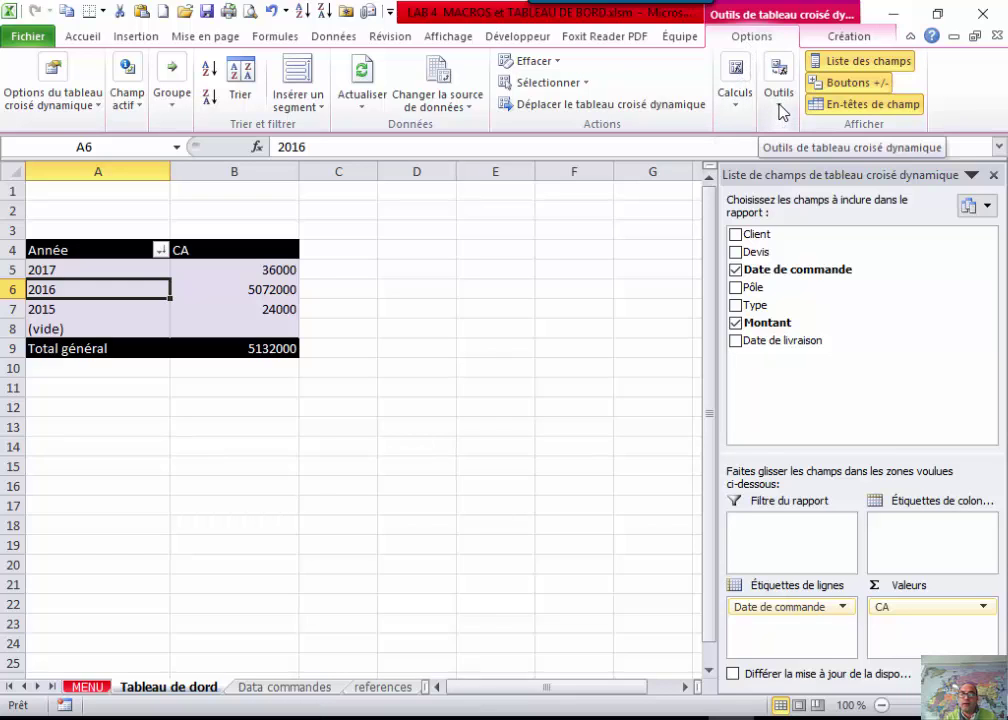
click(81, 37)
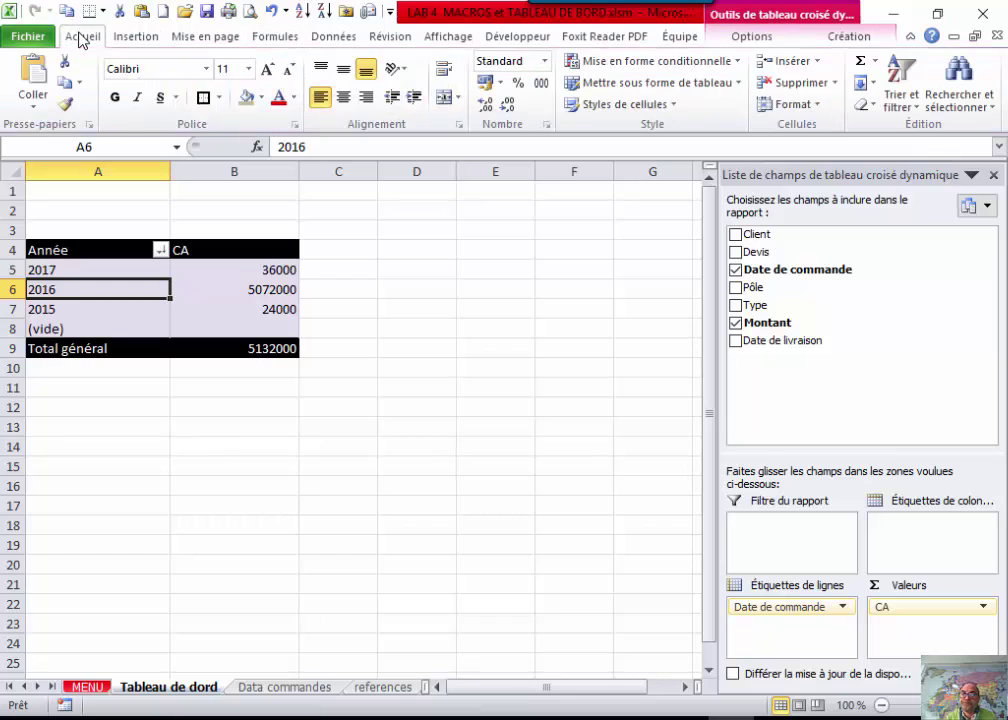
click(134, 37)
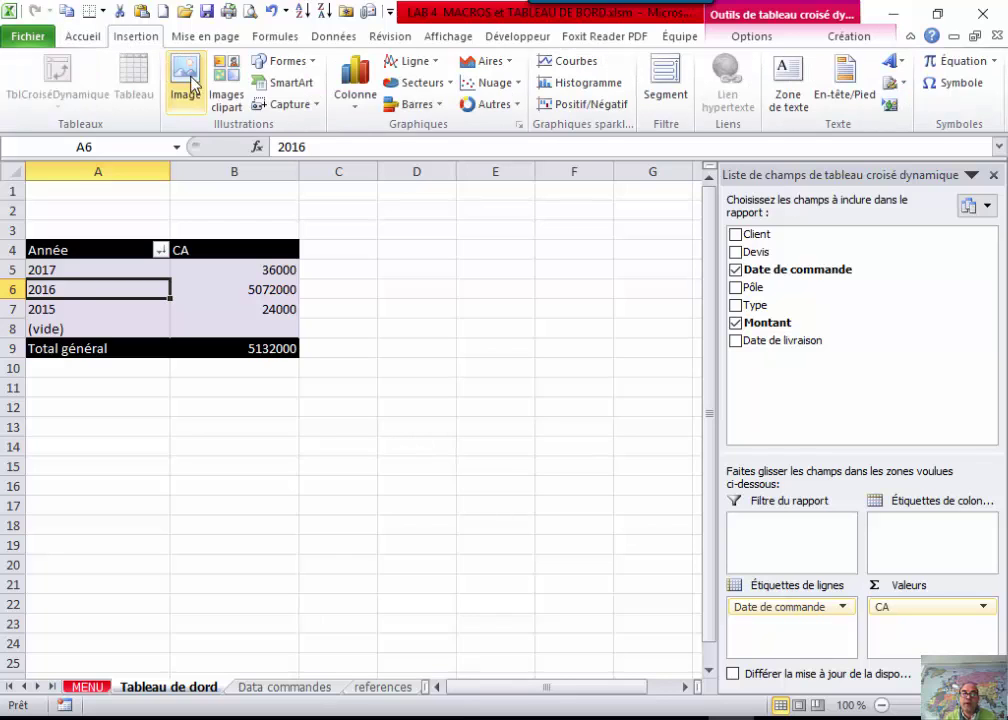
- Insert a 3D clustered bar pivot chart, place it right of the table, hide all field buttons
click(412, 104)
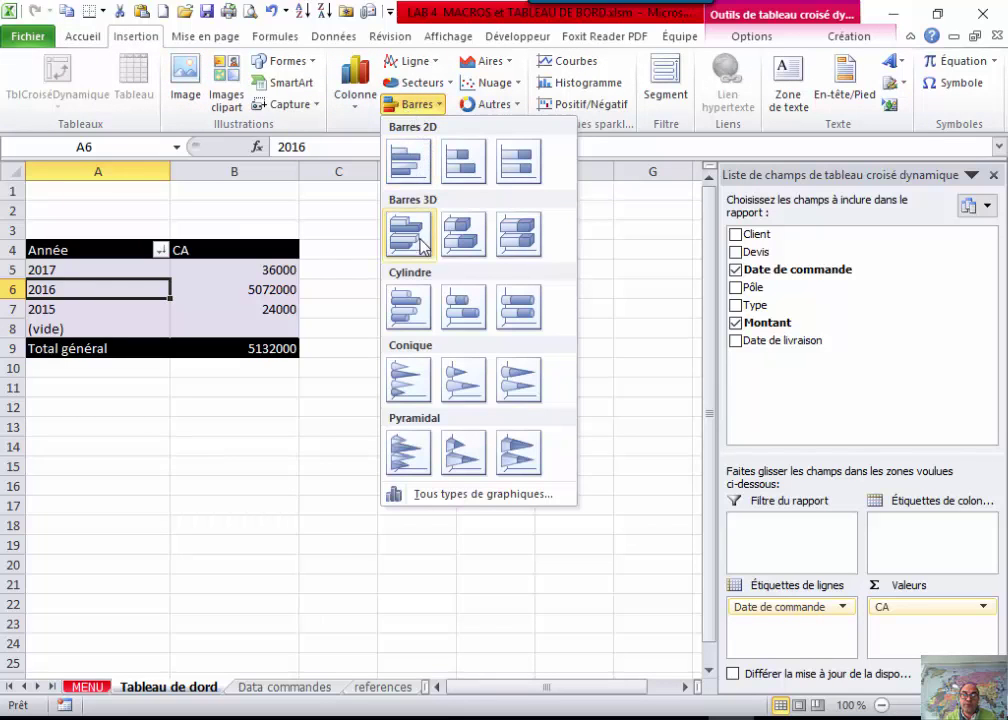
click(409, 321)
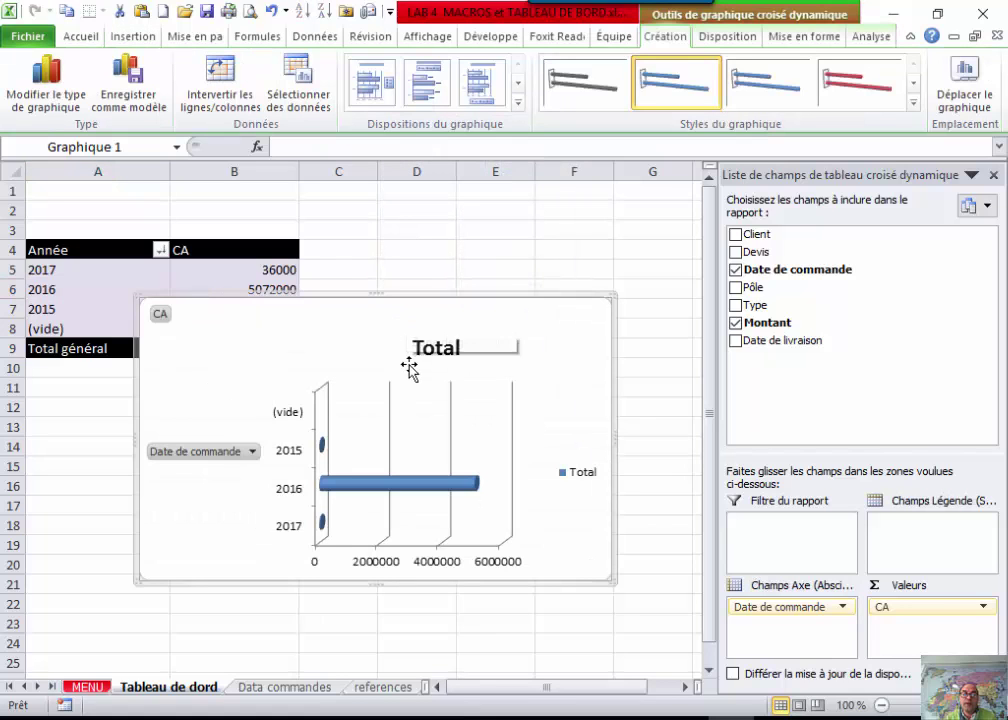
drag(367, 298, 480, 200)
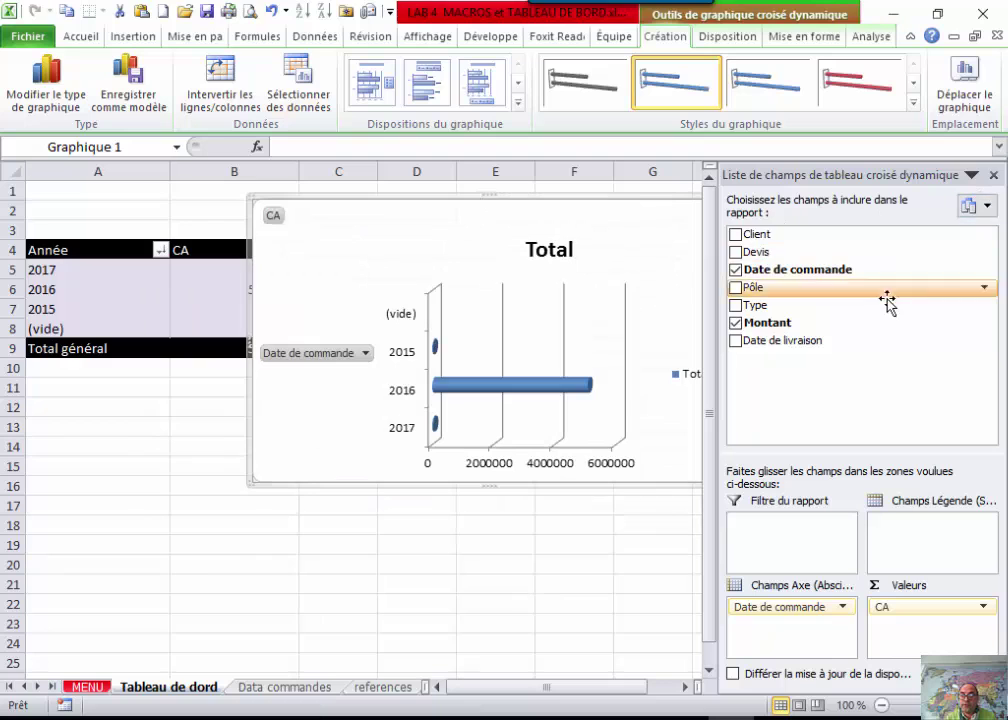
click(995, 178)
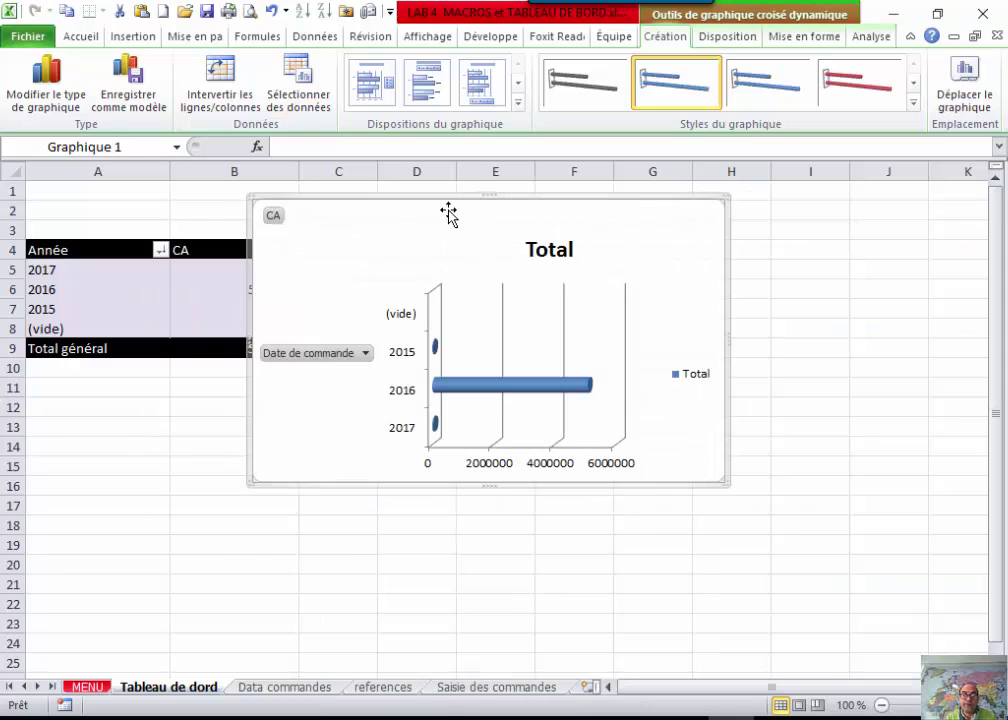
mouse_move(448, 201)
mouse_down()
mouse_move(508, 202)
mouse_move(494, 203)
mouse_up()
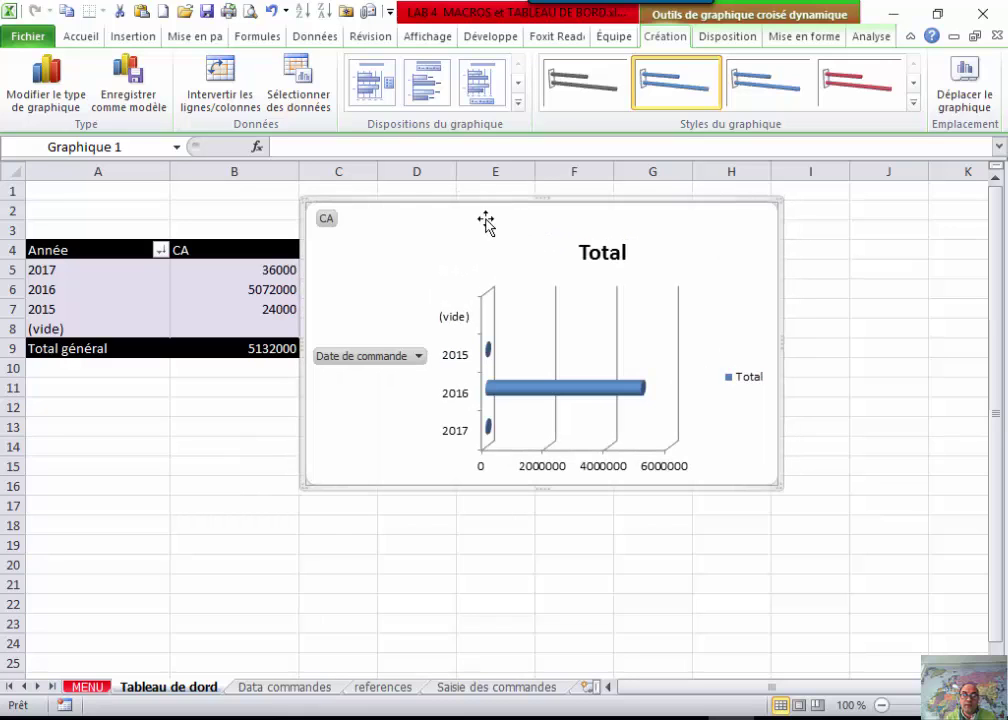
right_click(361, 364)
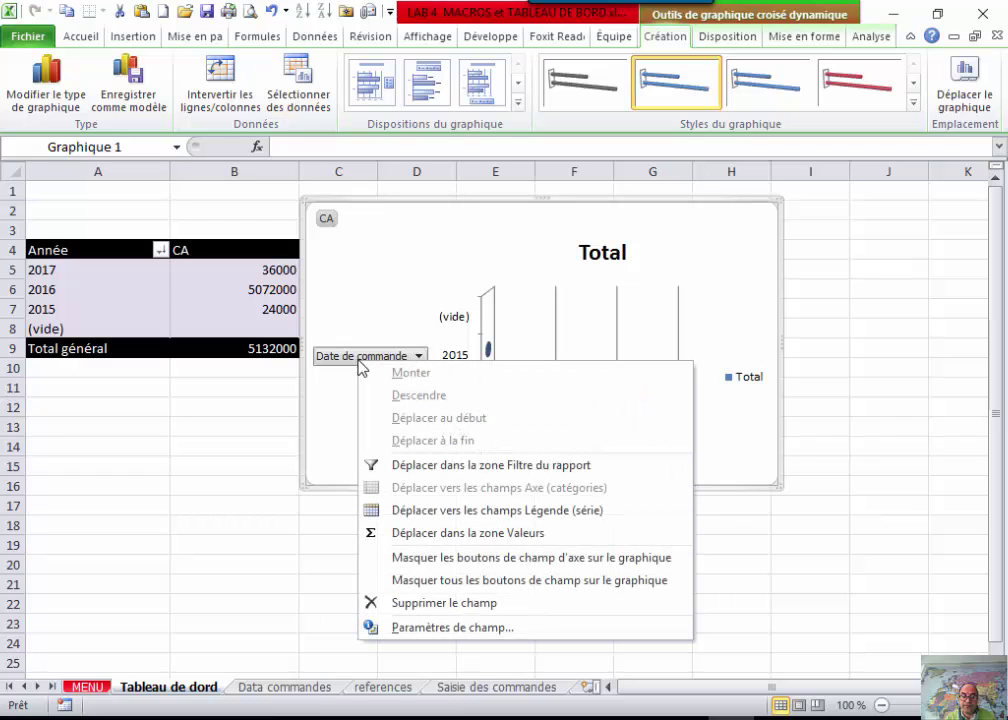
click(477, 581)
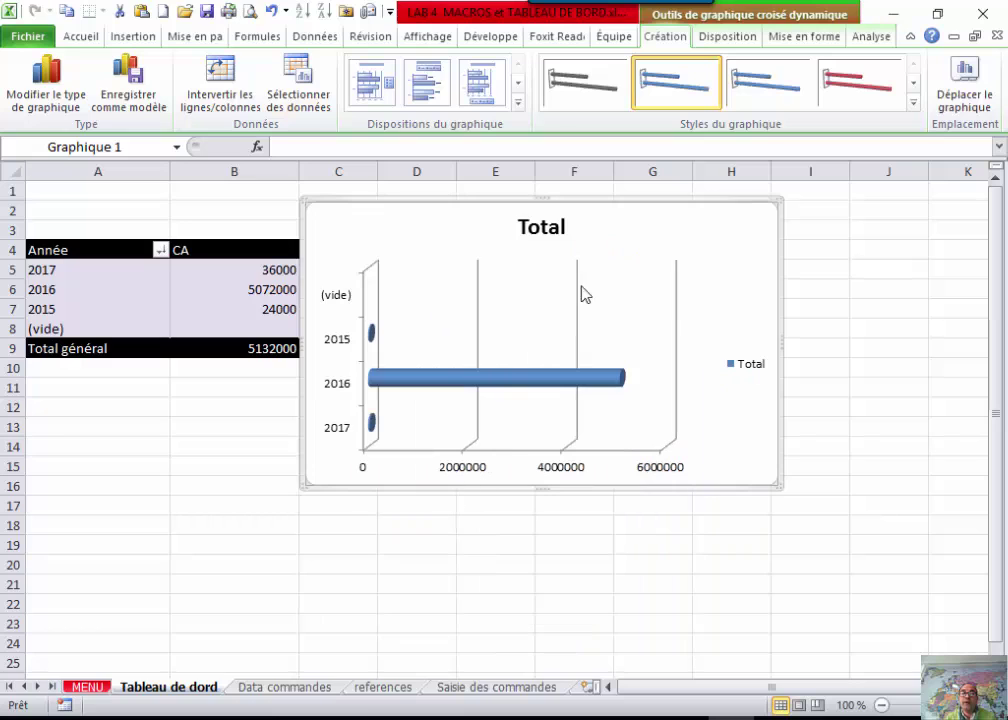
- Retitle the chart 'CA par année', delete its legend, narrow it and move it left over the table
click(538, 228)
drag(519, 227, 574, 229)
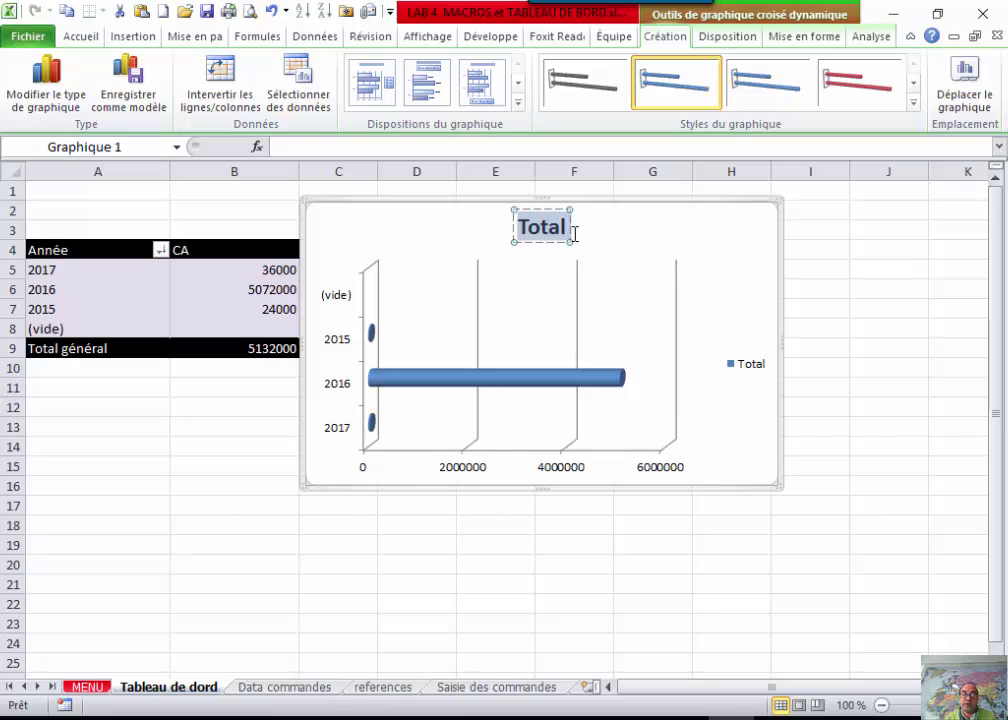
text(C)
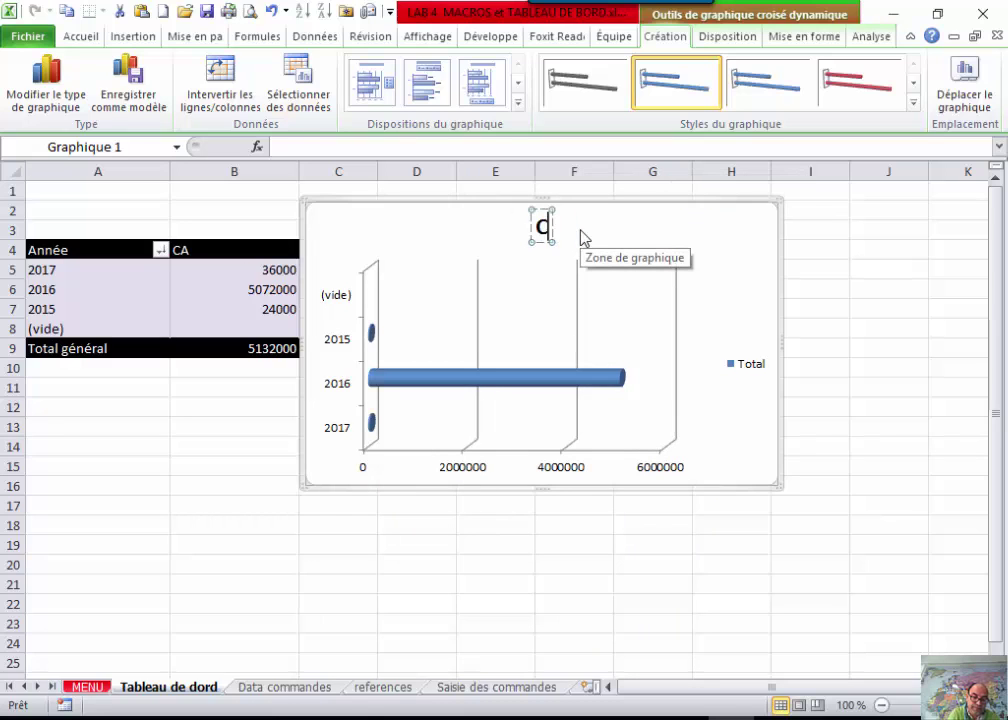
text(A par a)
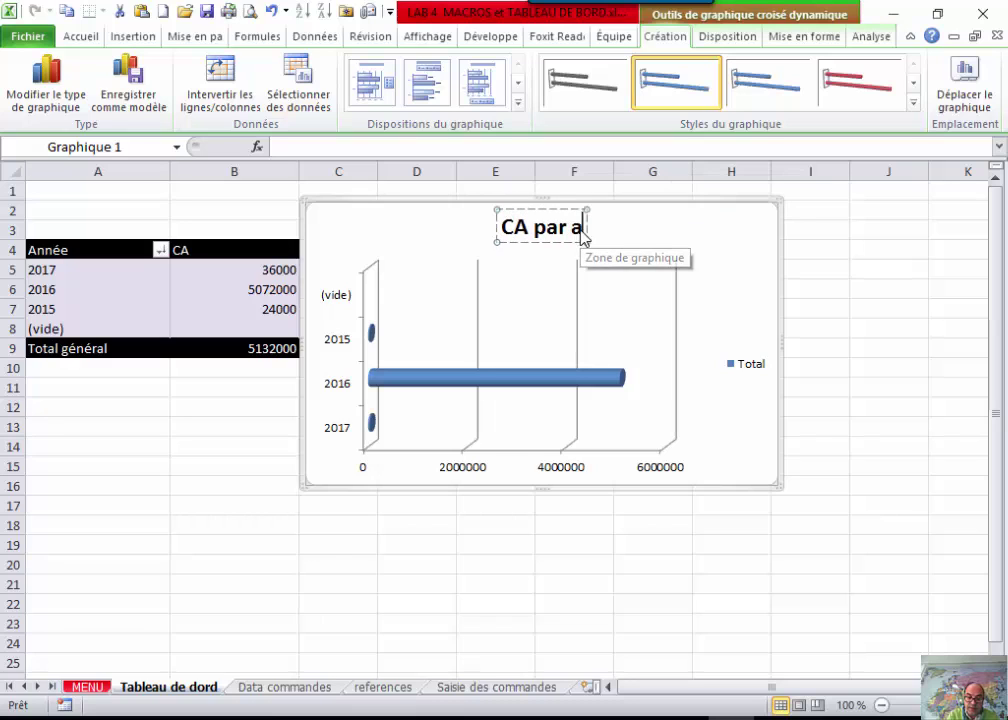
text(nnée)
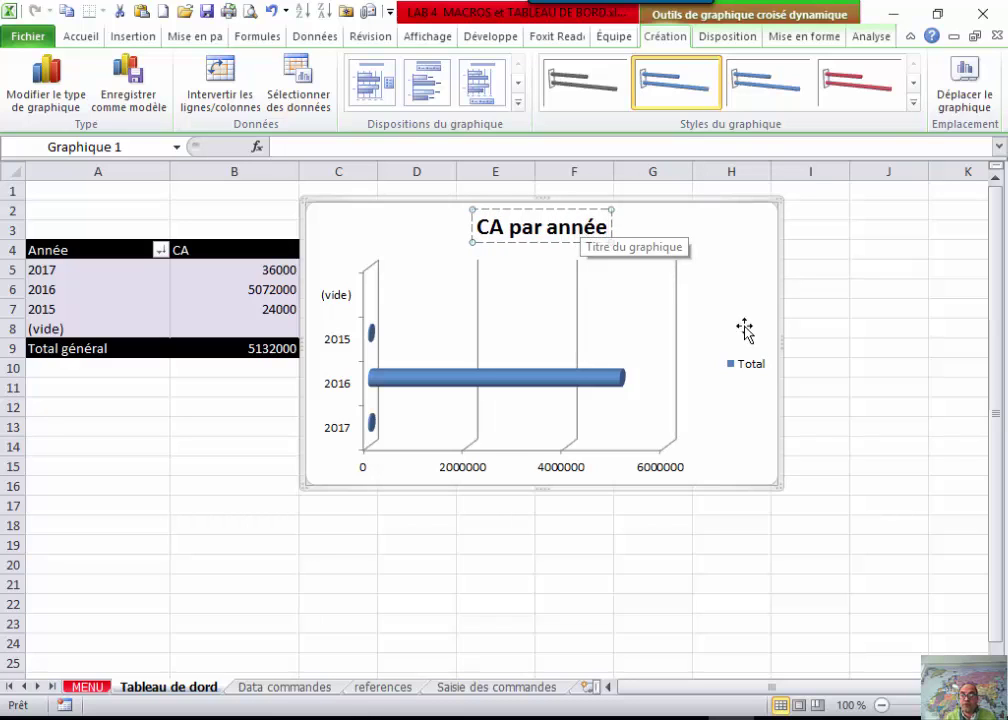
click(755, 374)
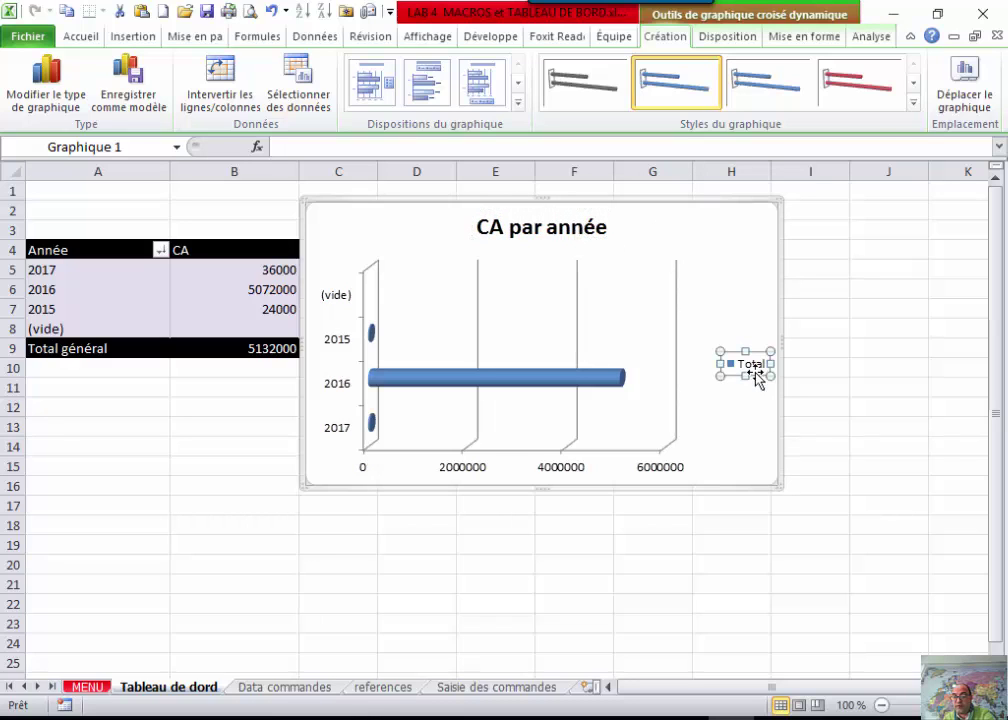
key(Delete)
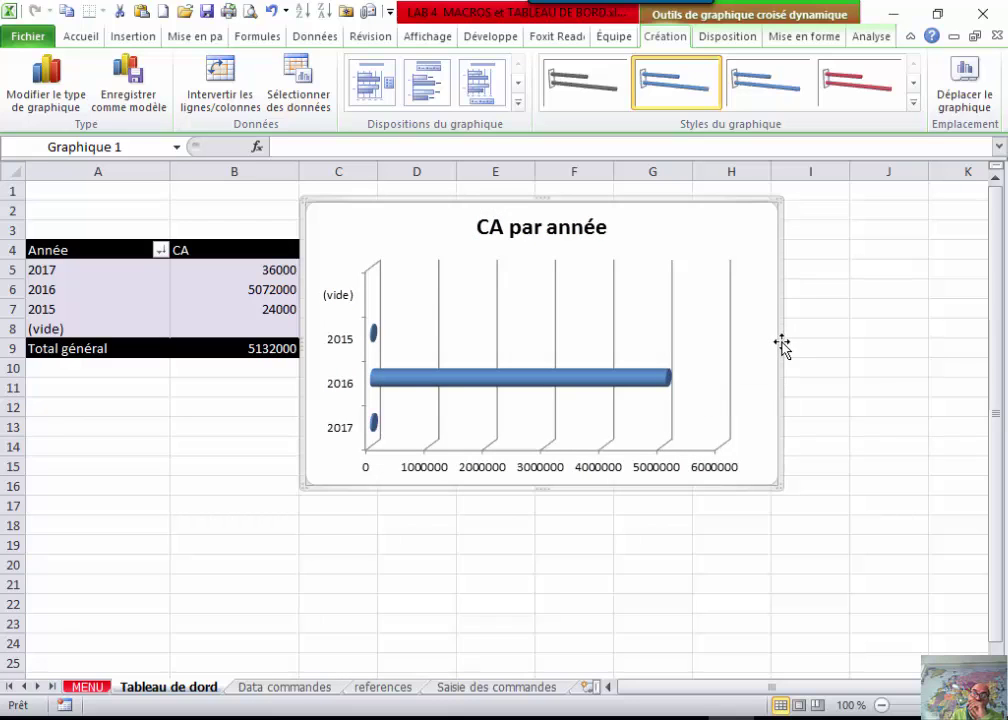
drag(782, 347, 580, 344)
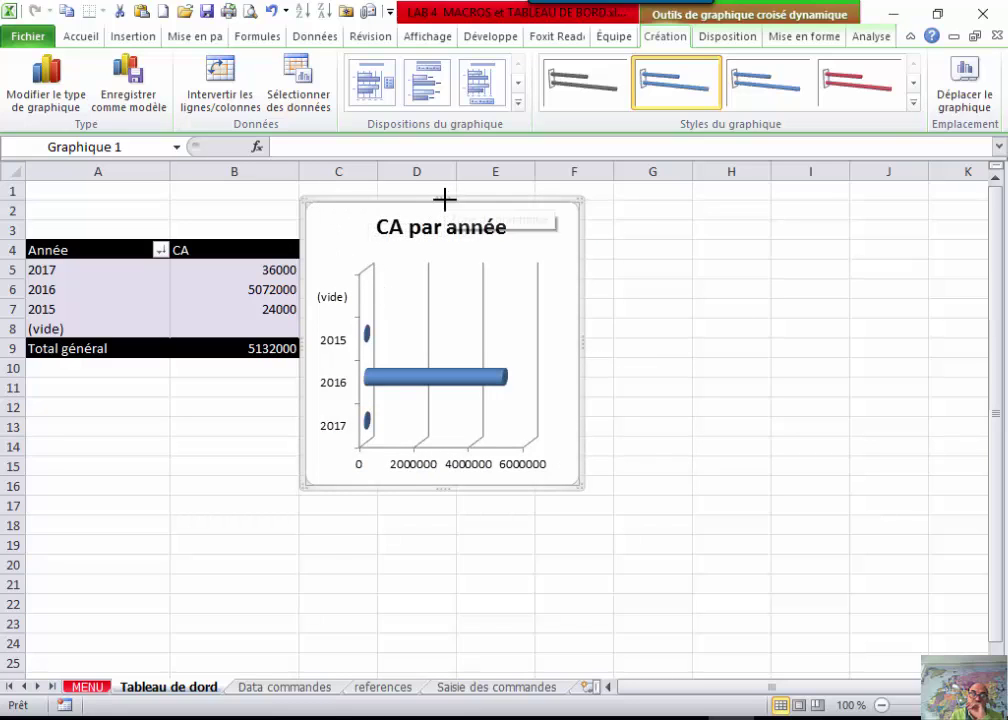
mouse_move(445, 200)
mouse_down()
mouse_move(445, 273)
mouse_move(186, 217)
mouse_move(176, 240)
mouse_up()
- Apply the dark chart style with red bars to the CA par année chart
click(423, 371)
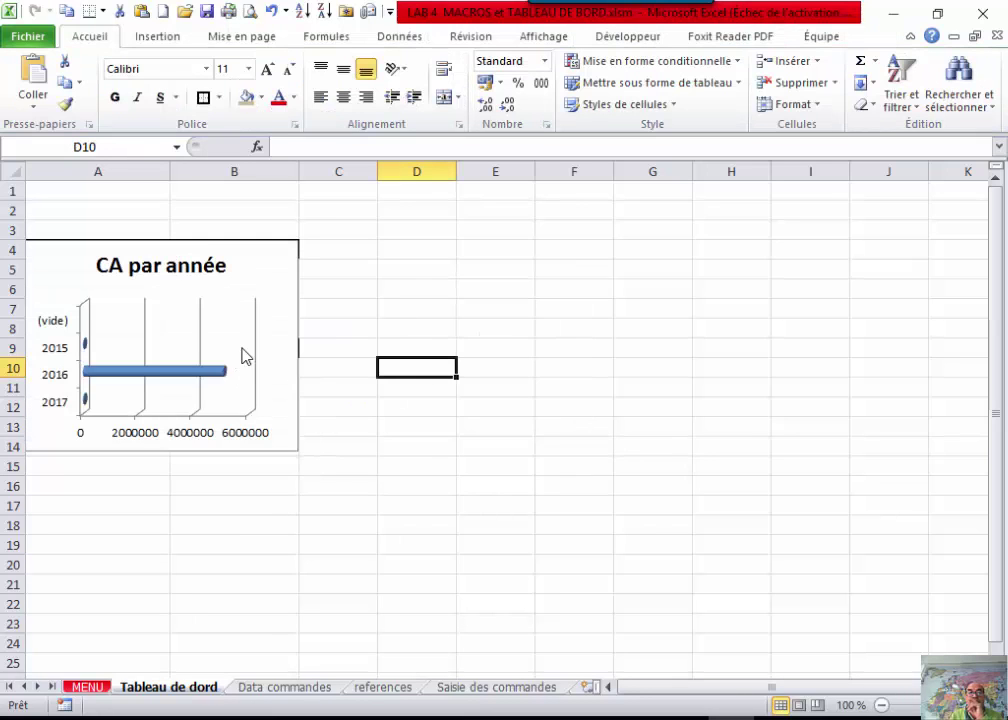
click(279, 326)
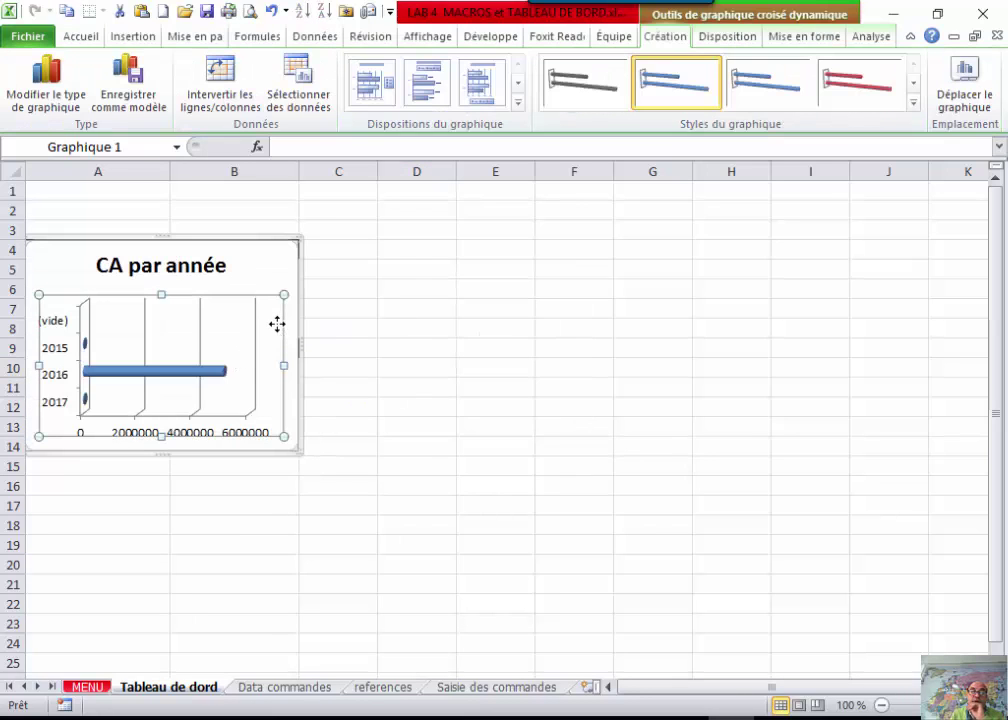
double_click(284, 243)
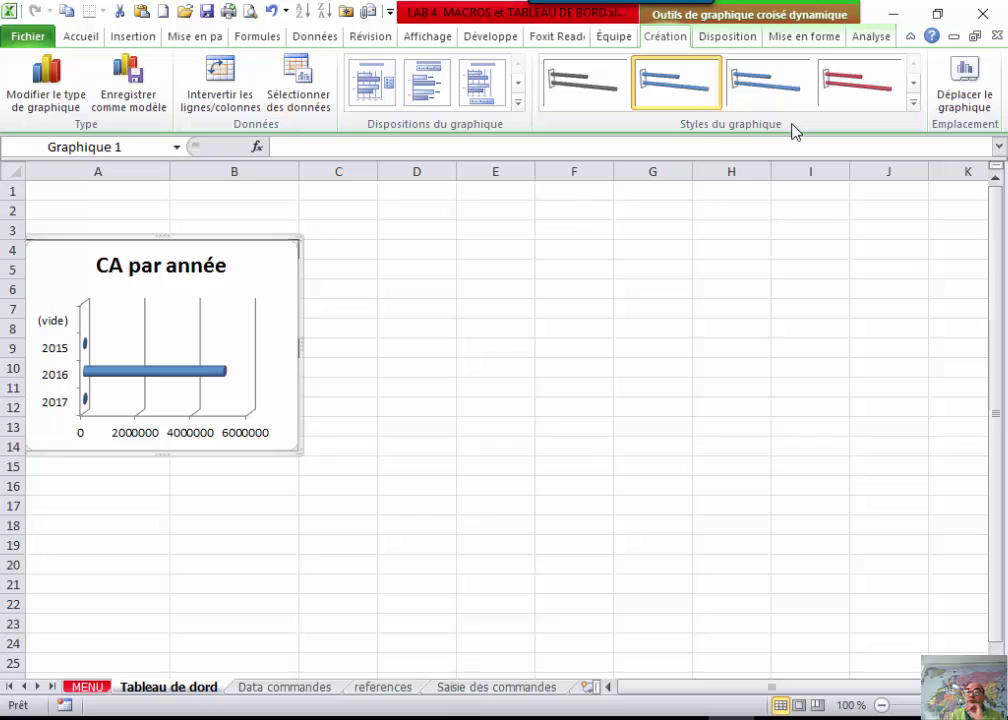
click(738, 104)
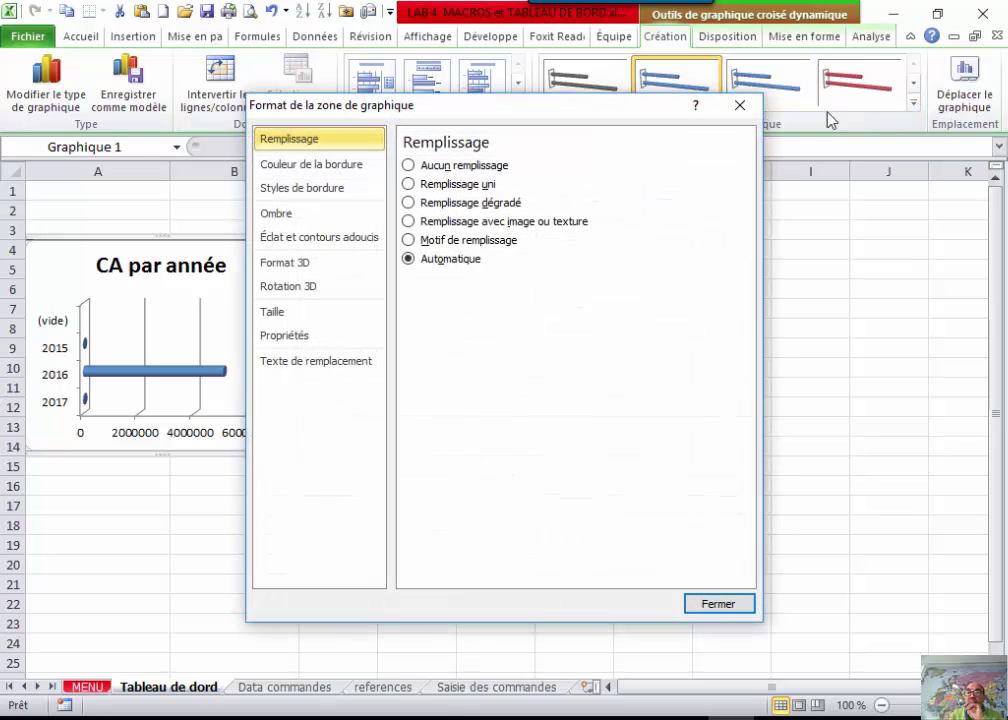
click(913, 103)
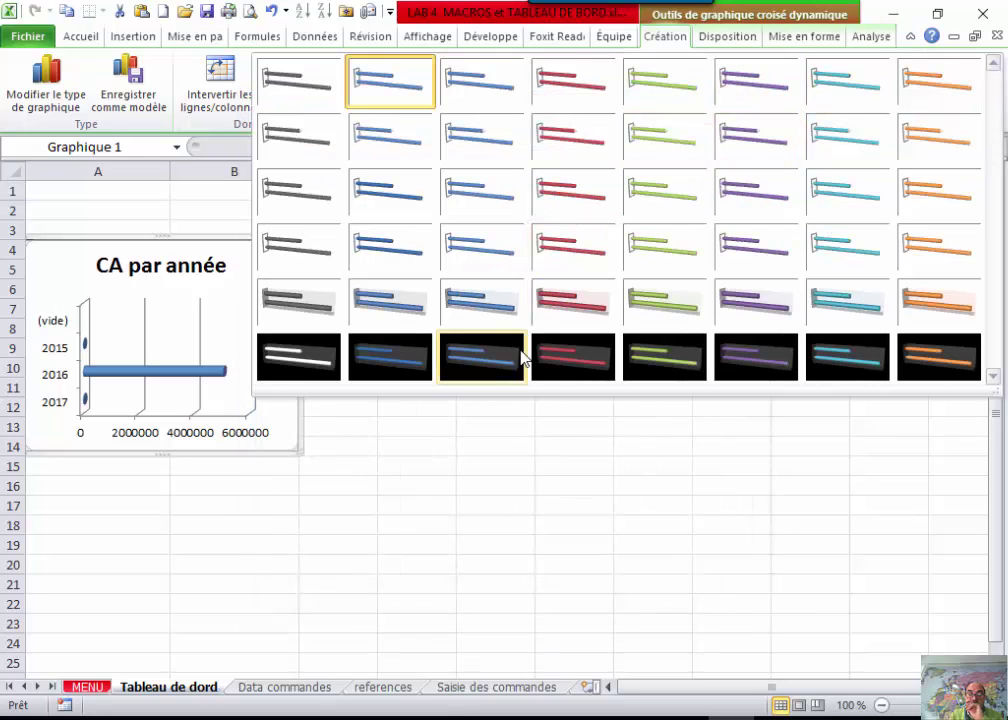
click(573, 362)
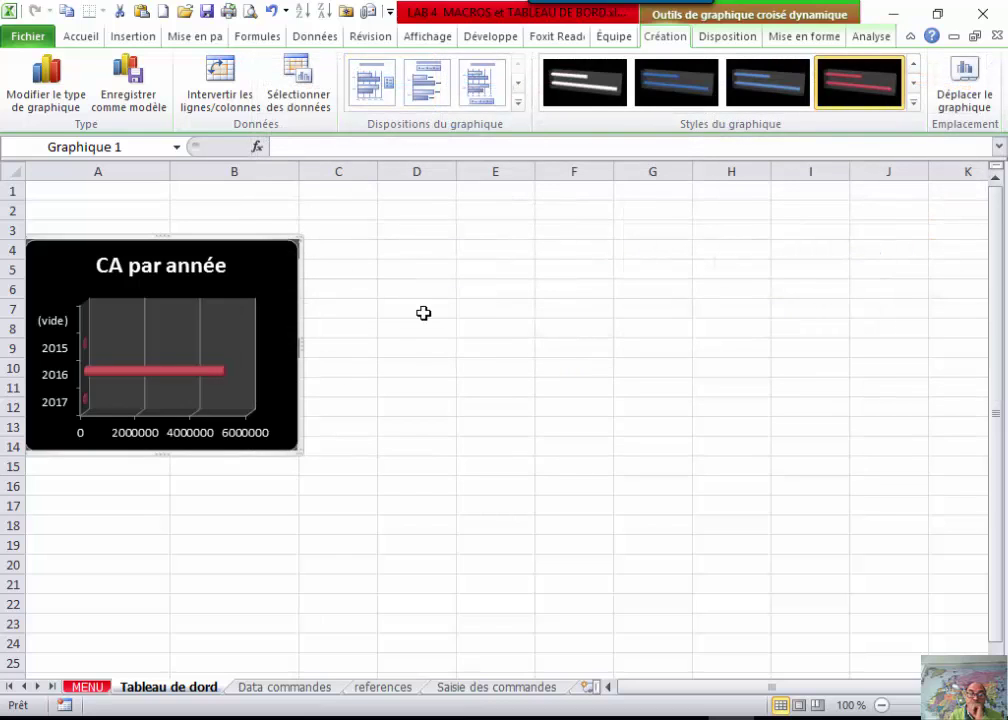
click(386, 362)
- Add data labels to the bars (24000, 5072000, 36000) and nudge the chart slightly right
click(155, 378)
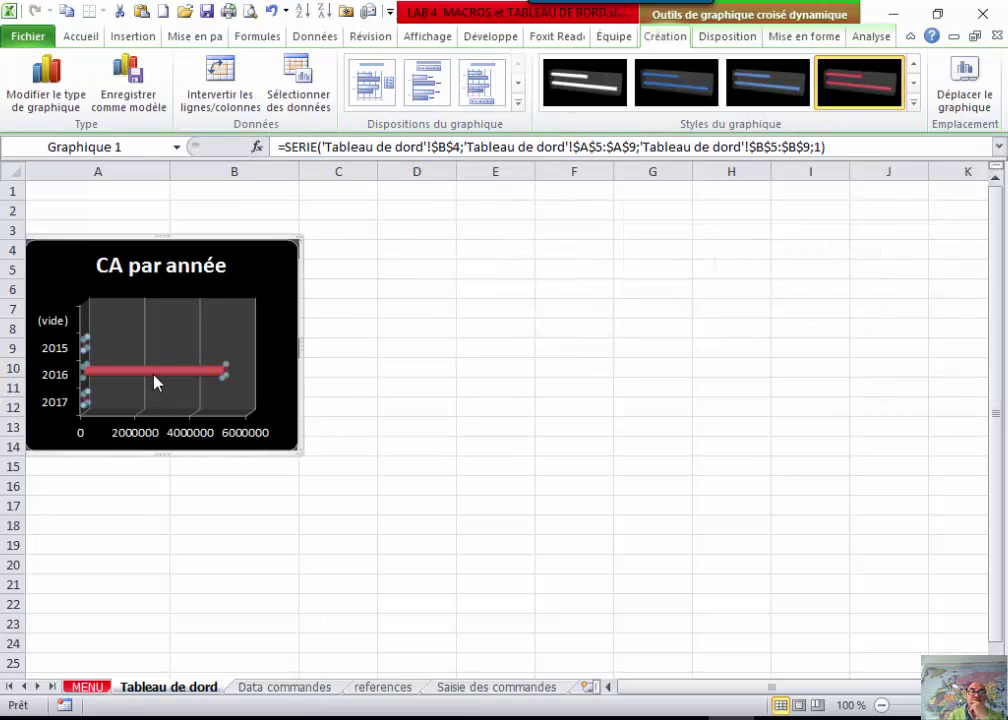
right_click(155, 378)
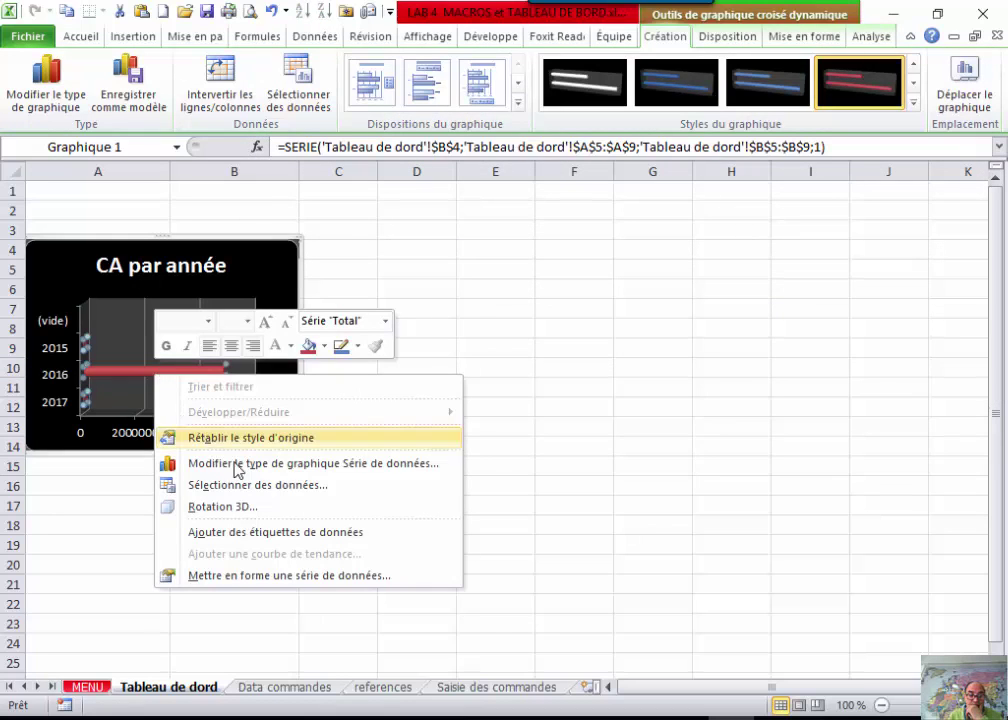
click(272, 532)
click(475, 386)
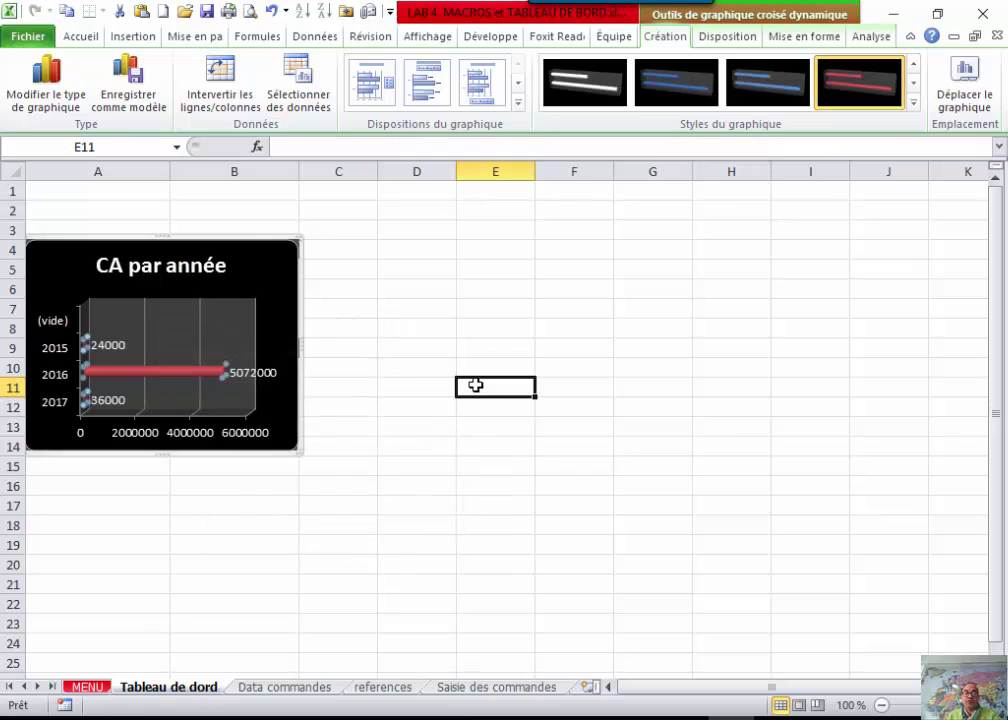
click(292, 351)
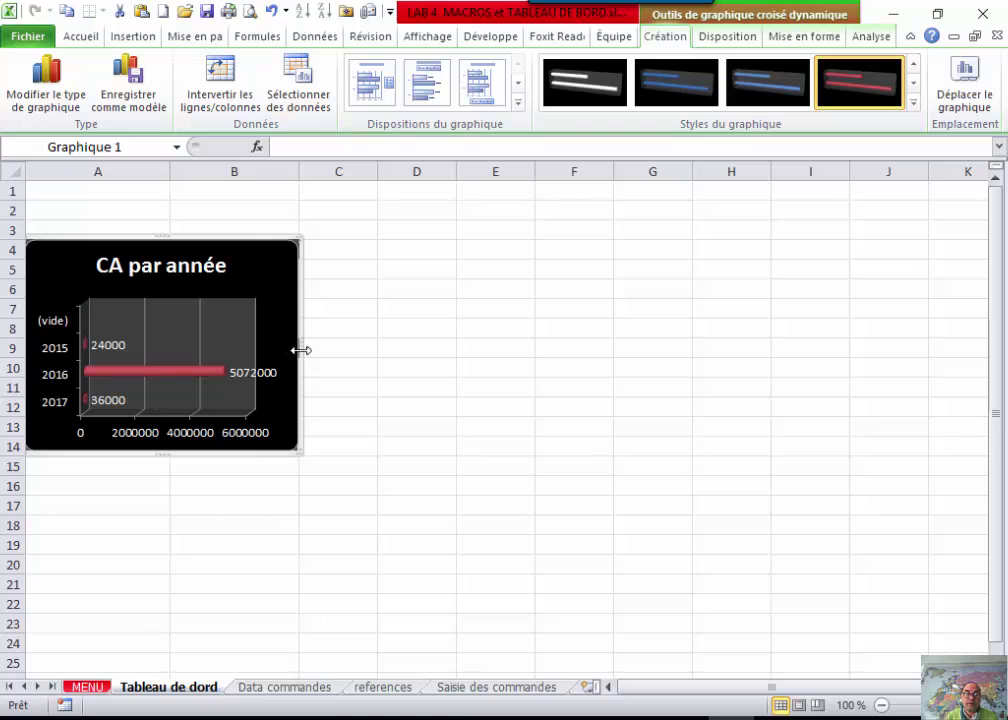
drag(302, 351, 308, 351)
click(360, 349)
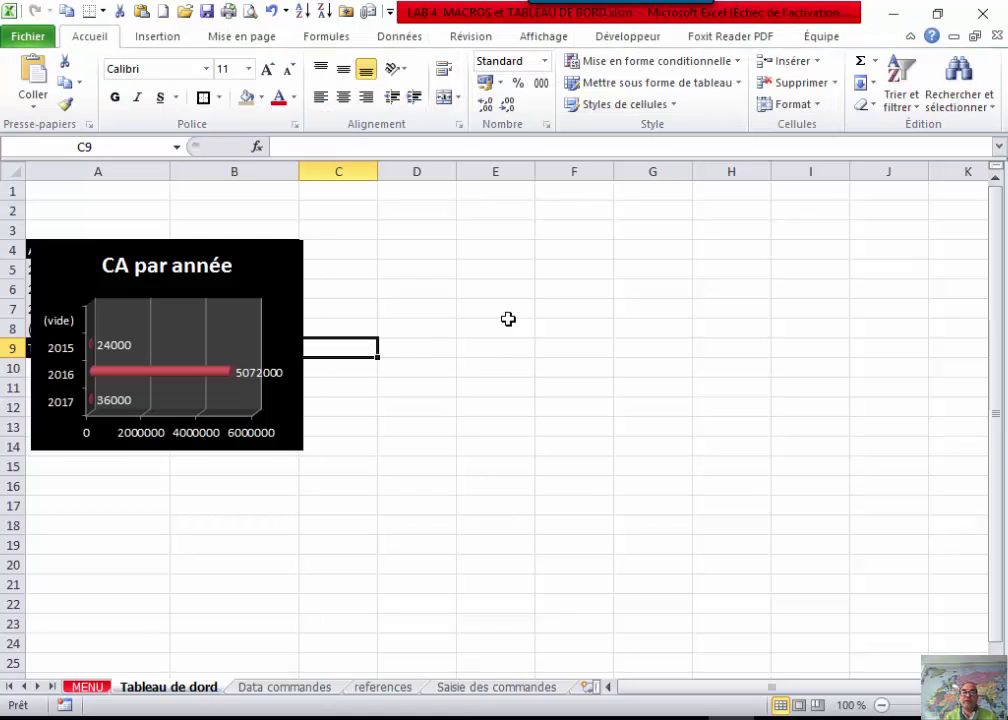
click(349, 250)
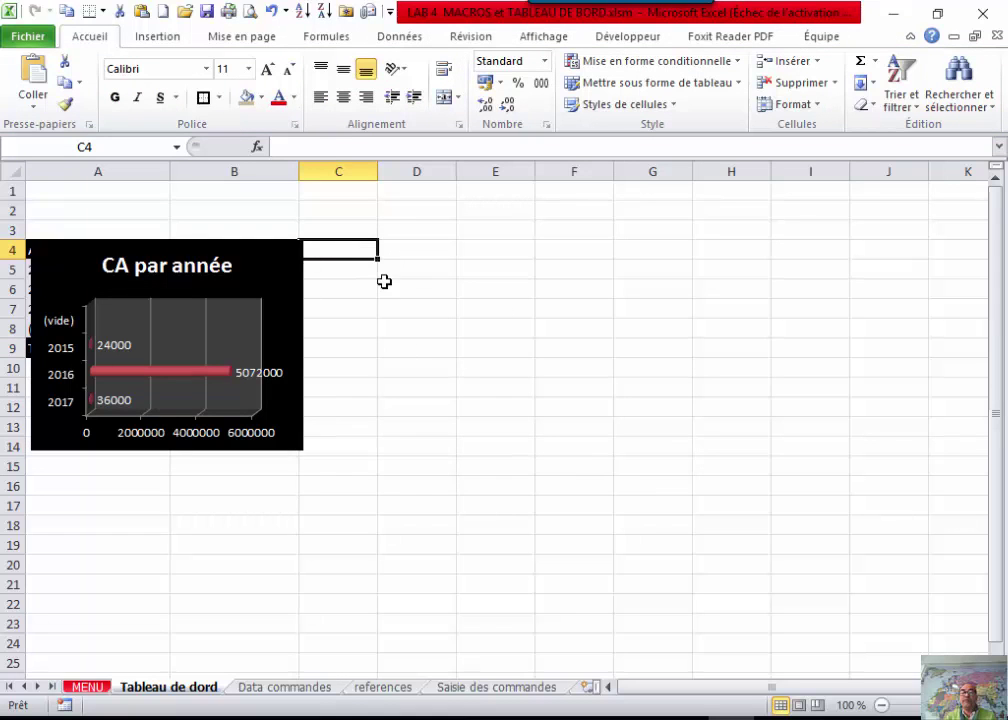
- Insert a new pivot table at C4 sourced from Data commandes columns A:G
click(160, 37)
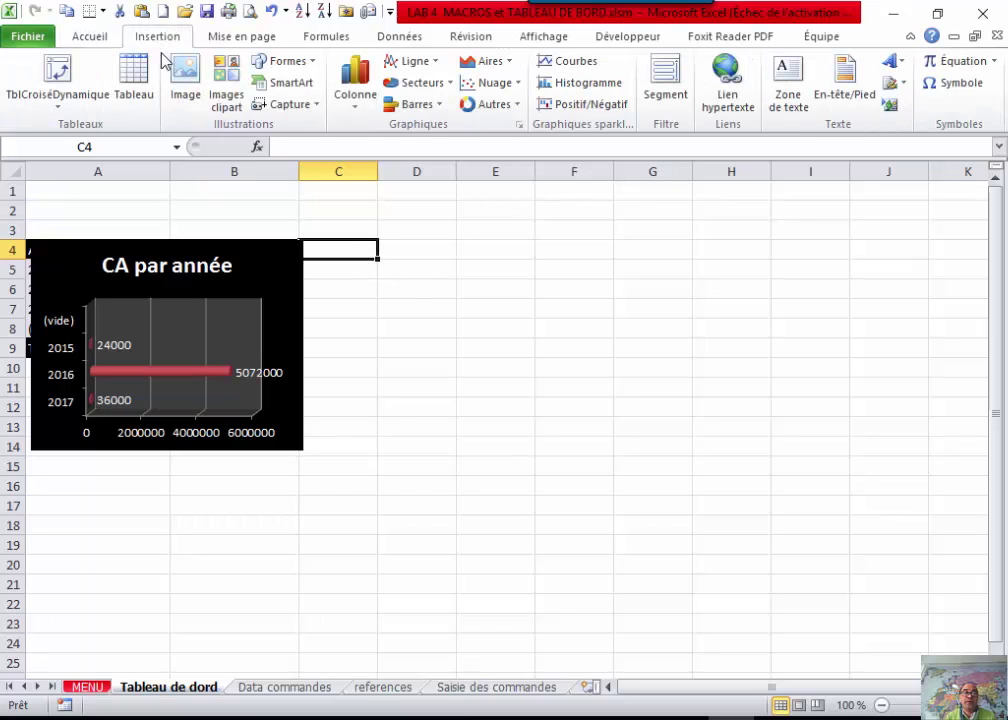
click(58, 80)
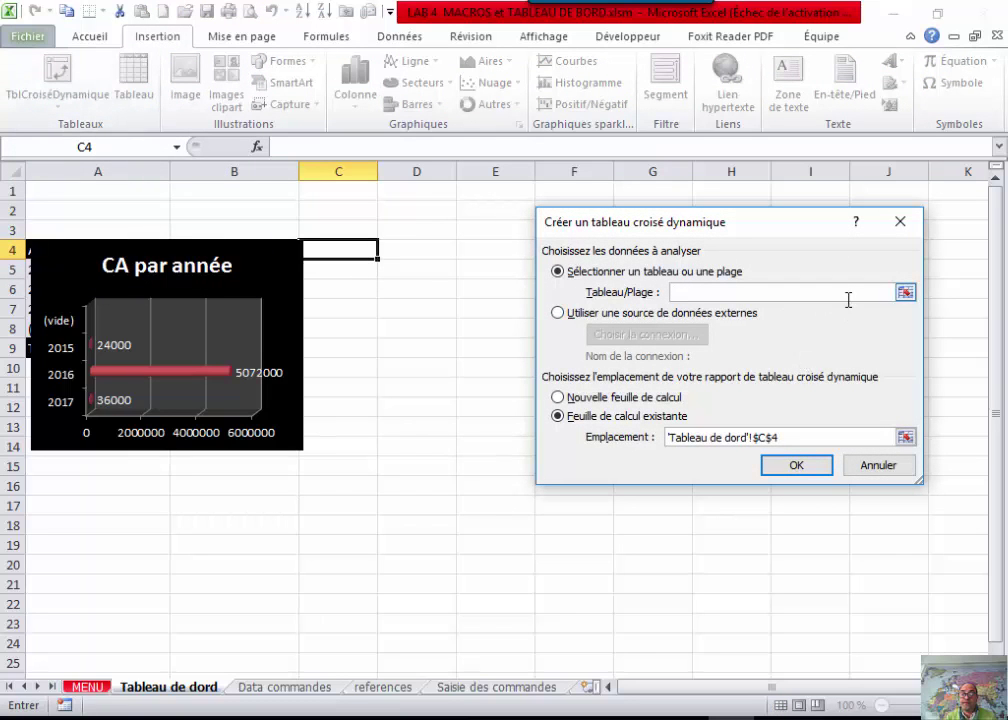
click(904, 293)
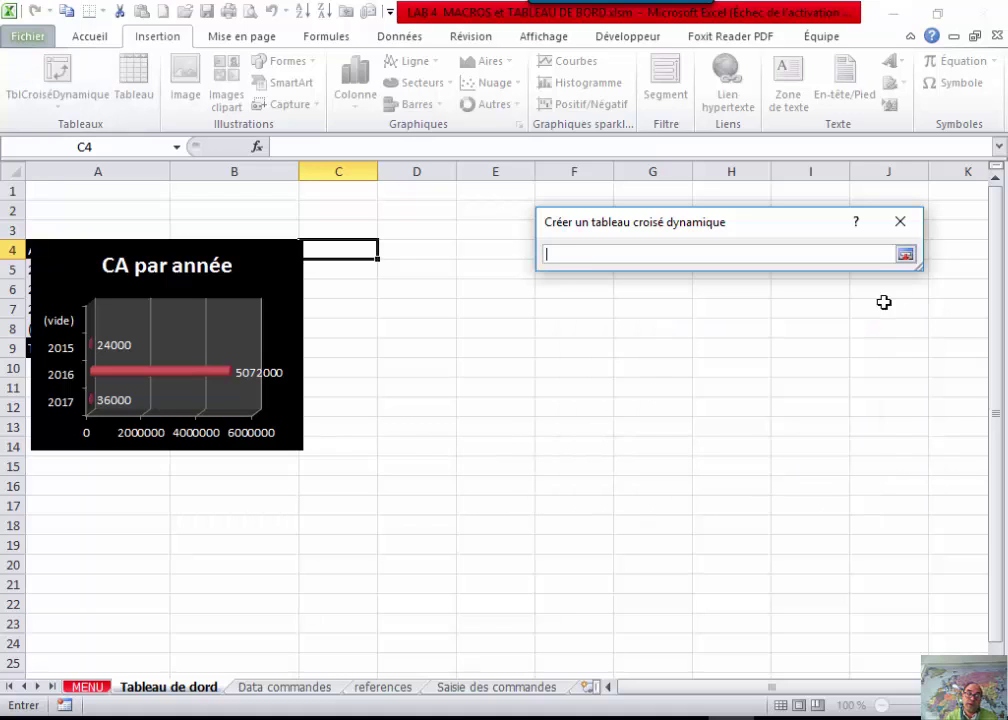
click(277, 689)
drag(52, 172, 500, 172)
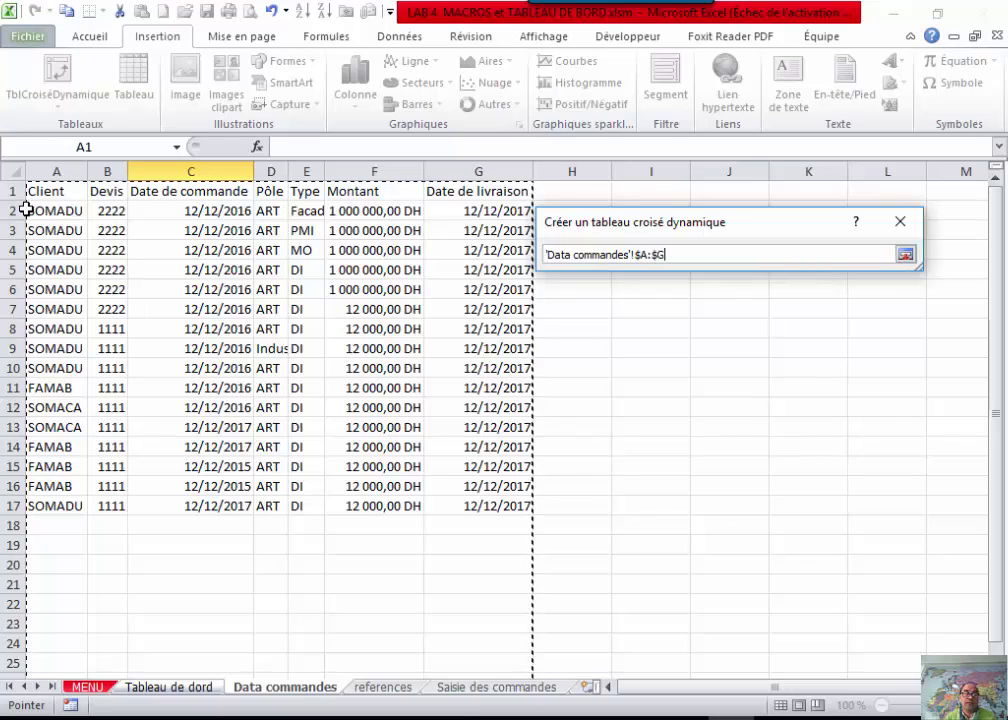
drag(60, 172, 472, 173)
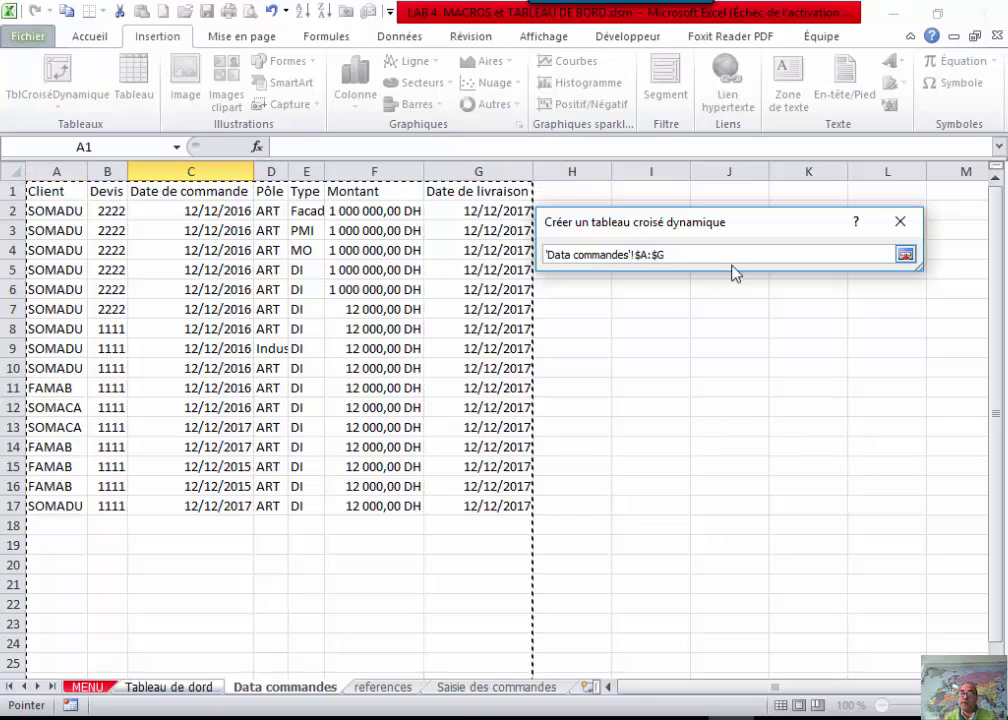
click(905, 257)
click(818, 466)
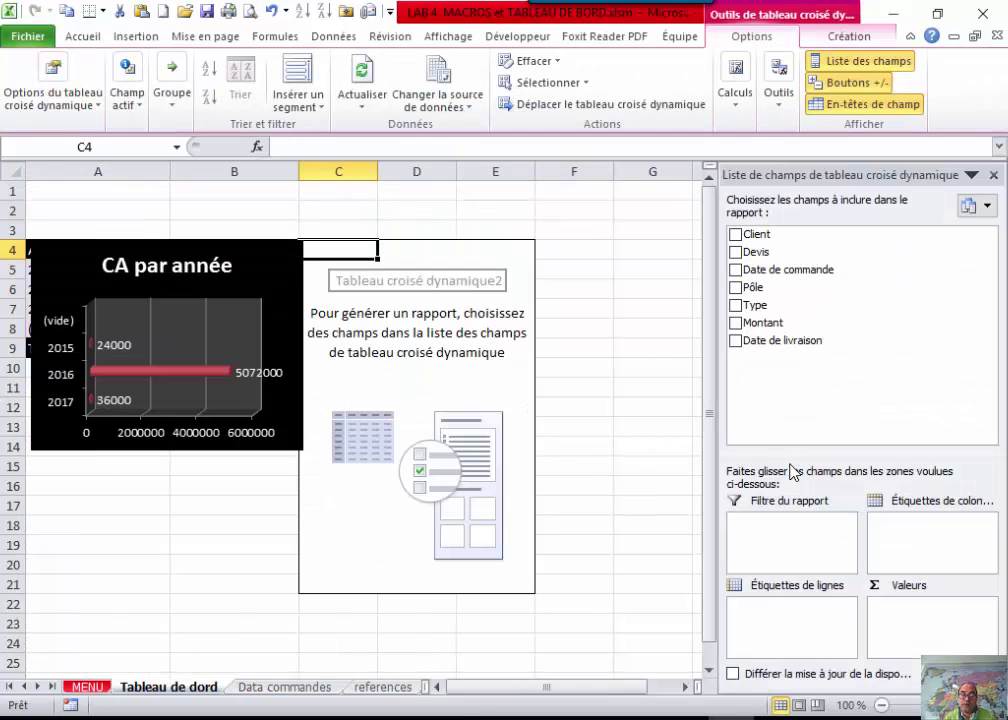
- Lay out years as rows, Pôle as columns and summed Montant as values (total 5132000)
click(736, 272)
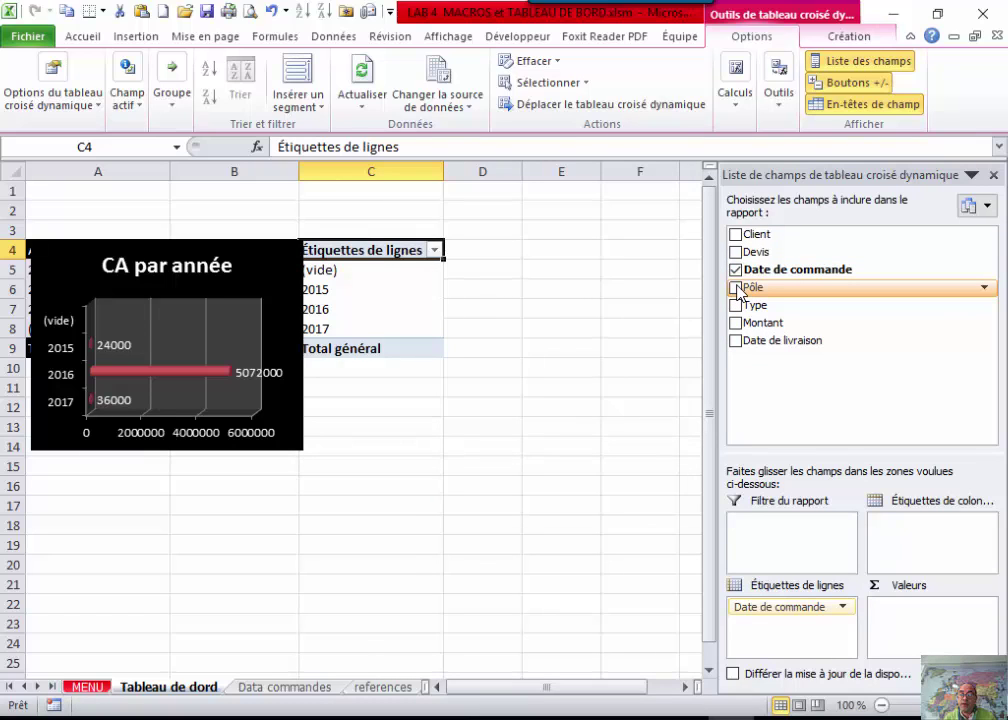
click(736, 288)
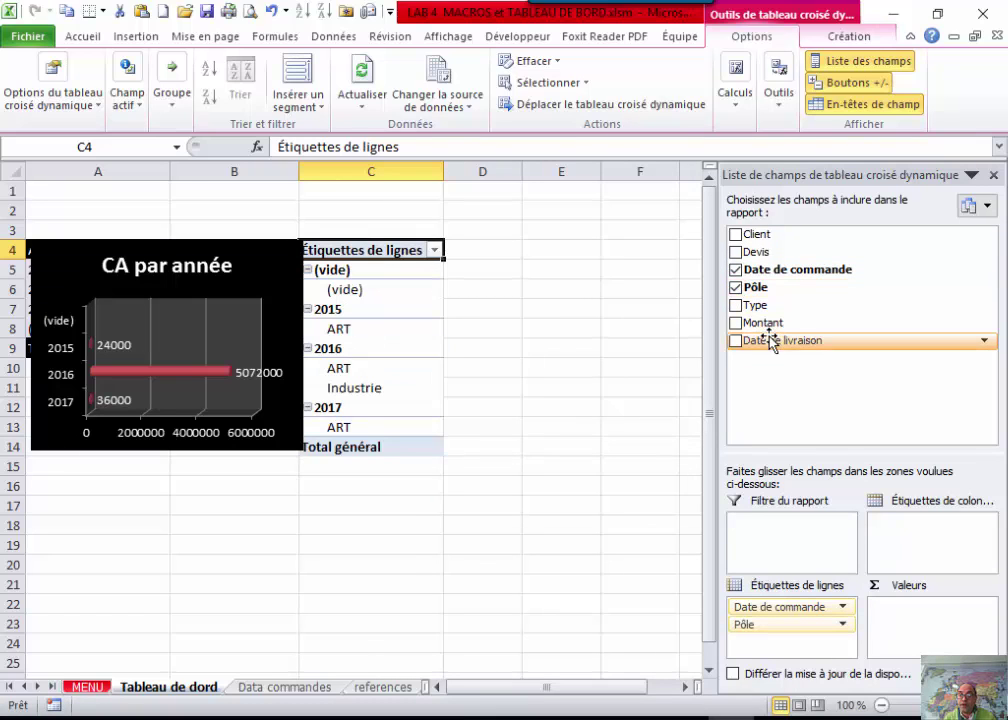
drag(757, 322, 915, 634)
click(985, 607)
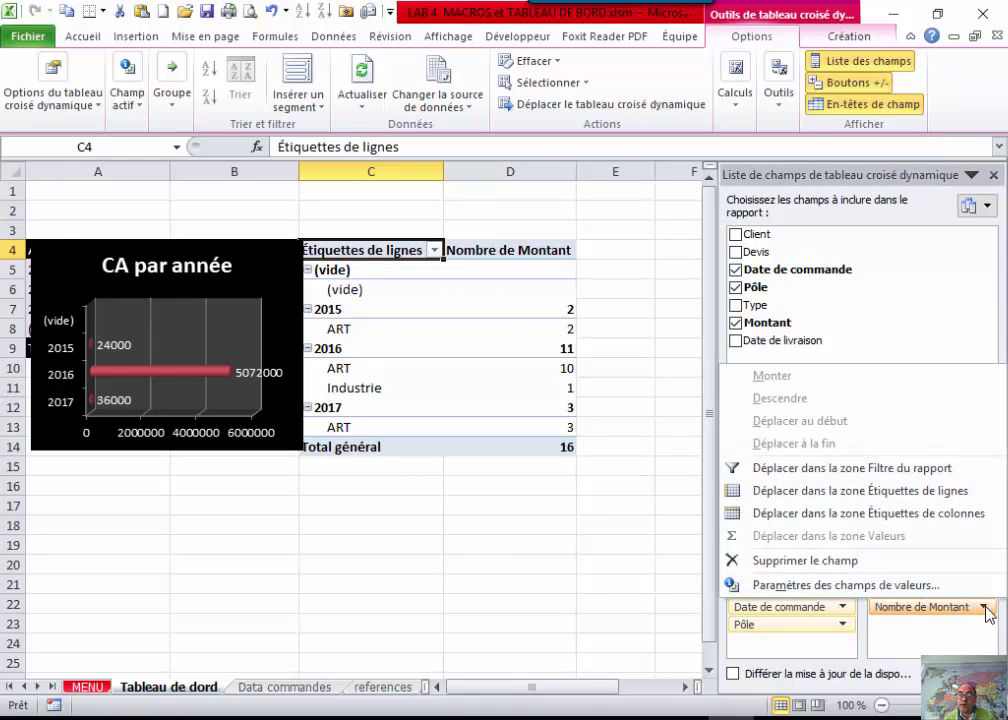
click(800, 585)
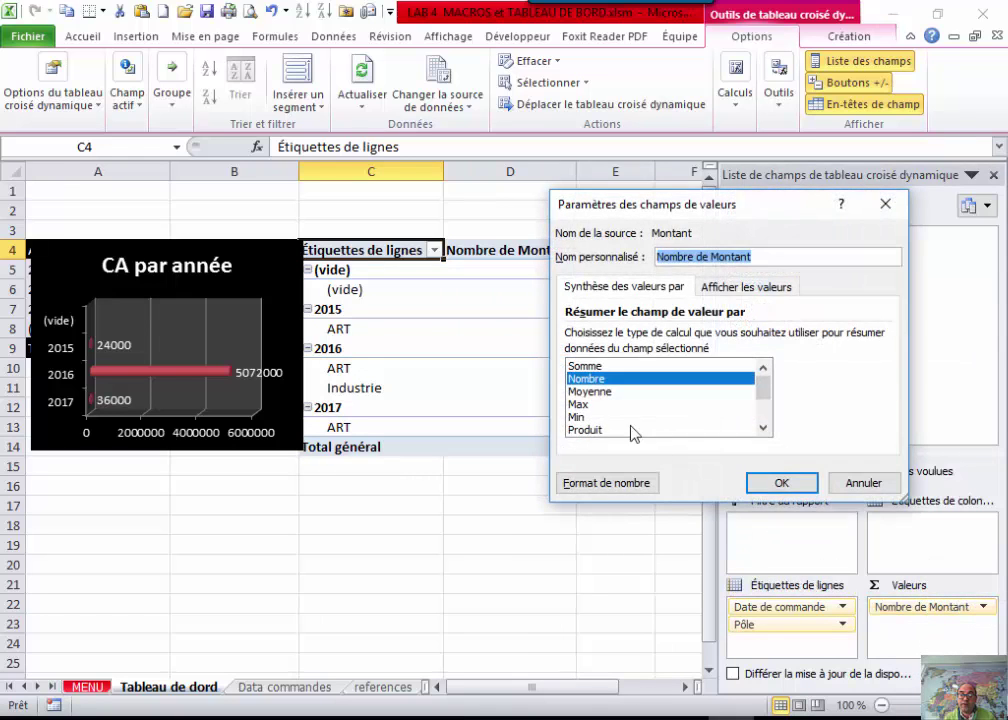
click(607, 368)
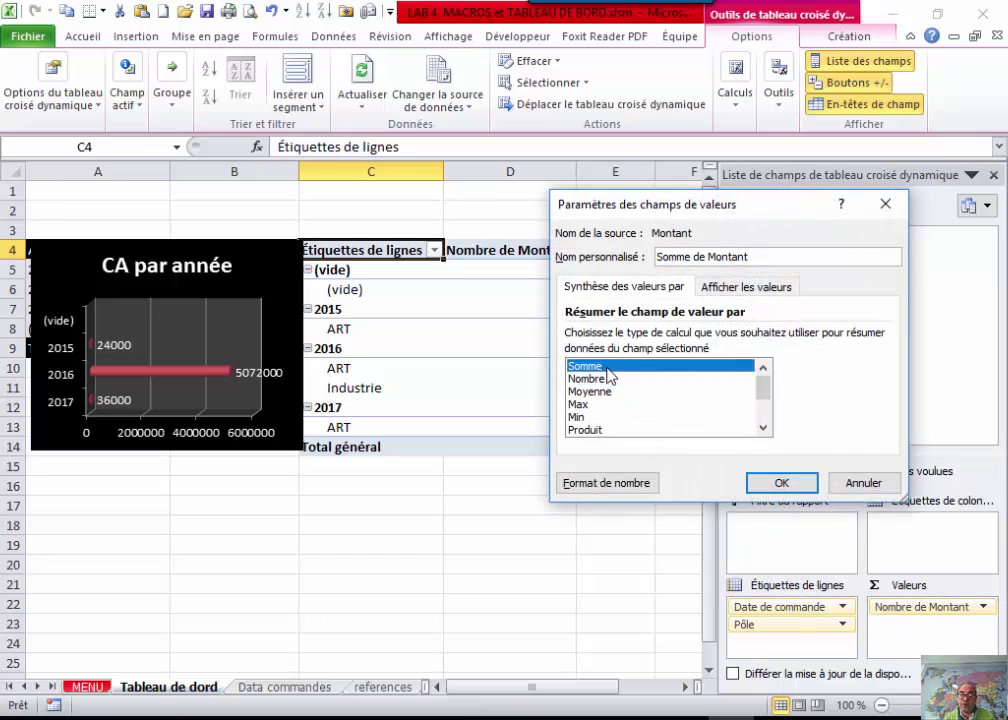
click(777, 482)
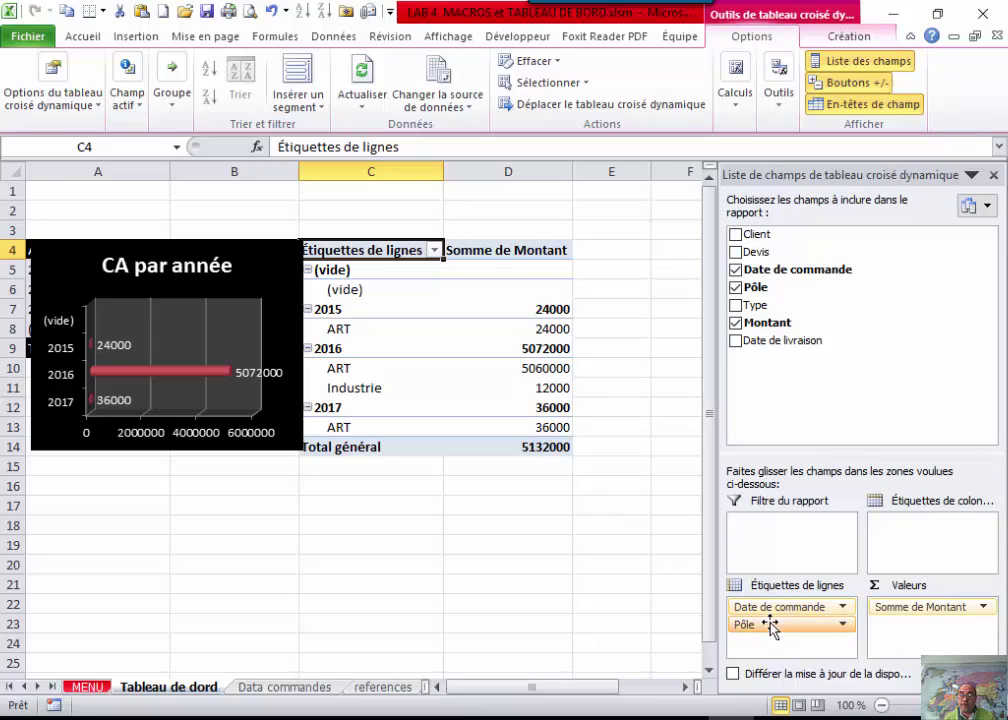
drag(770, 632, 909, 535)
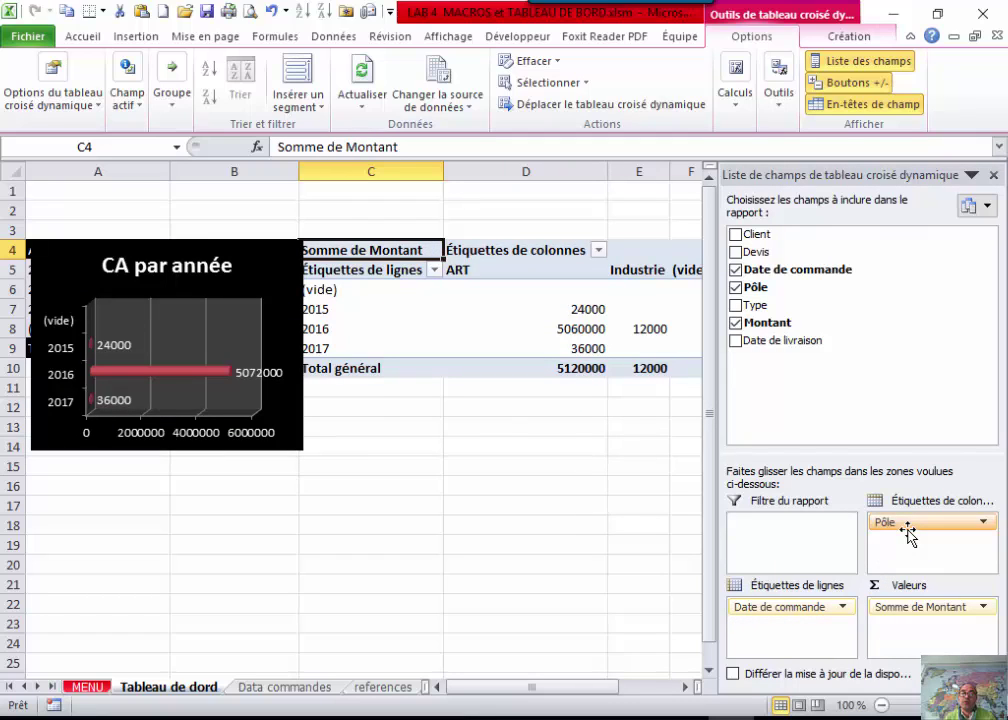
click(994, 176)
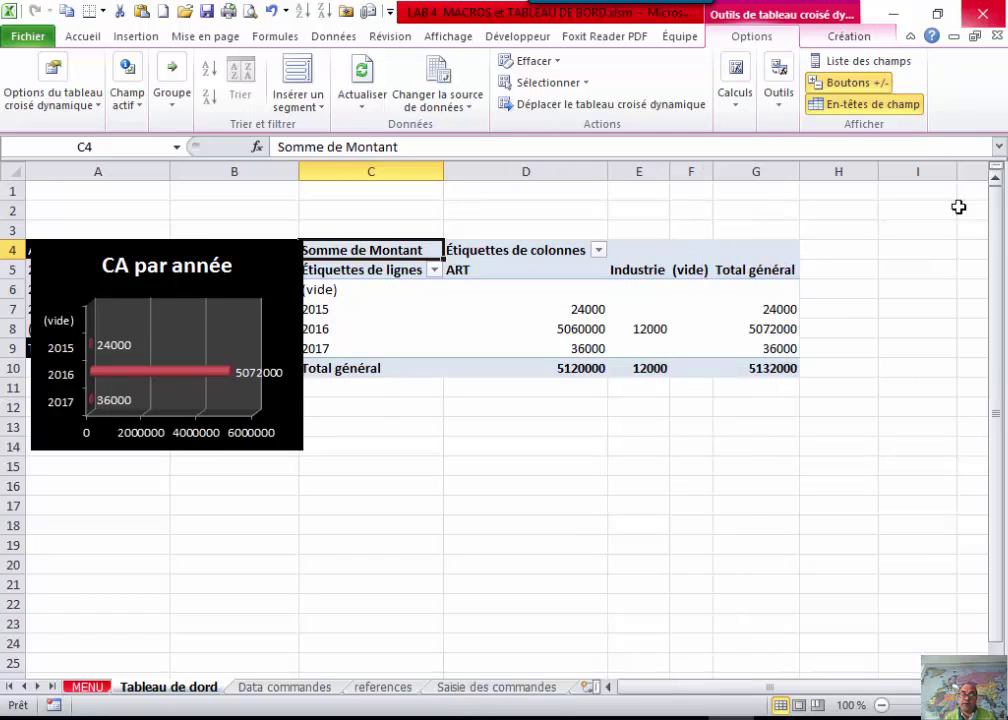
- Narrow the CA par année chart slightly from its right edge
click(304, 322)
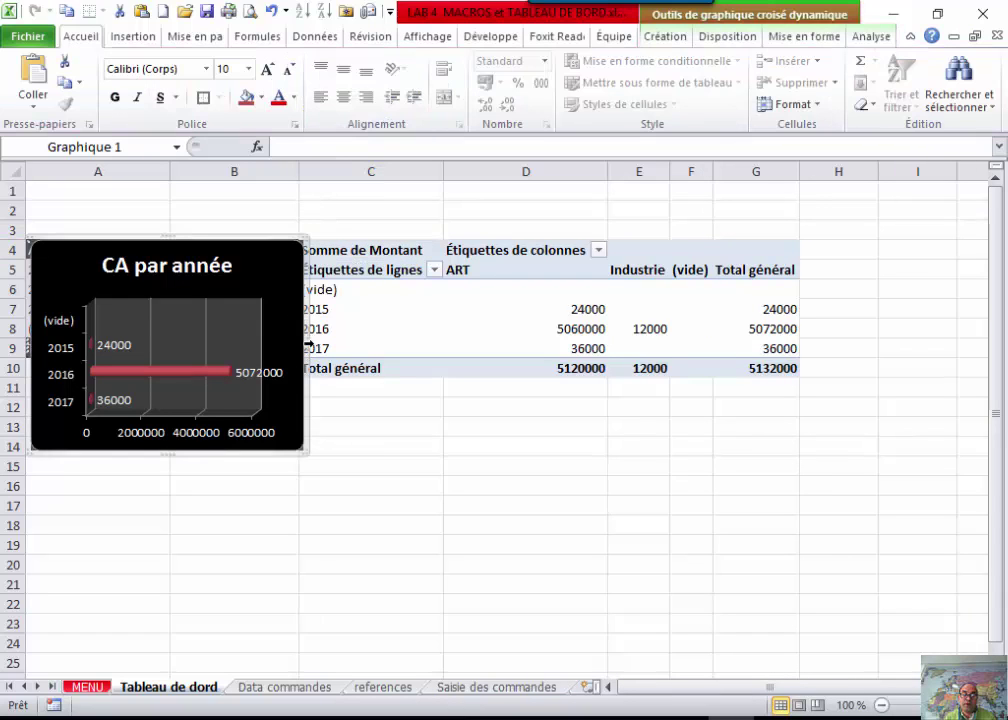
click(307, 346)
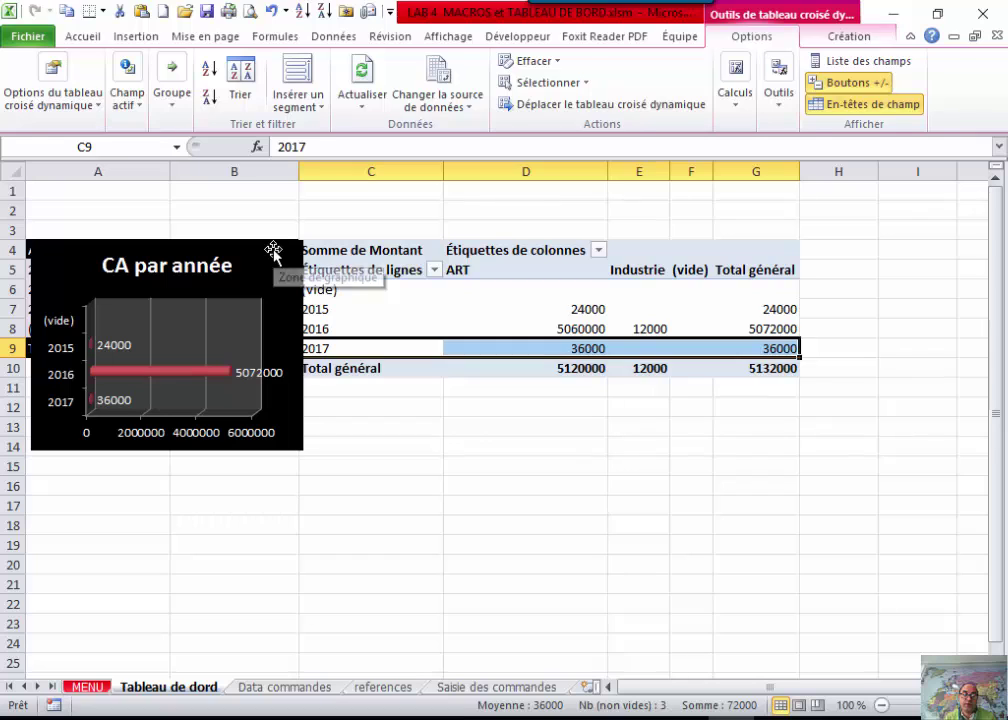
click(300, 333)
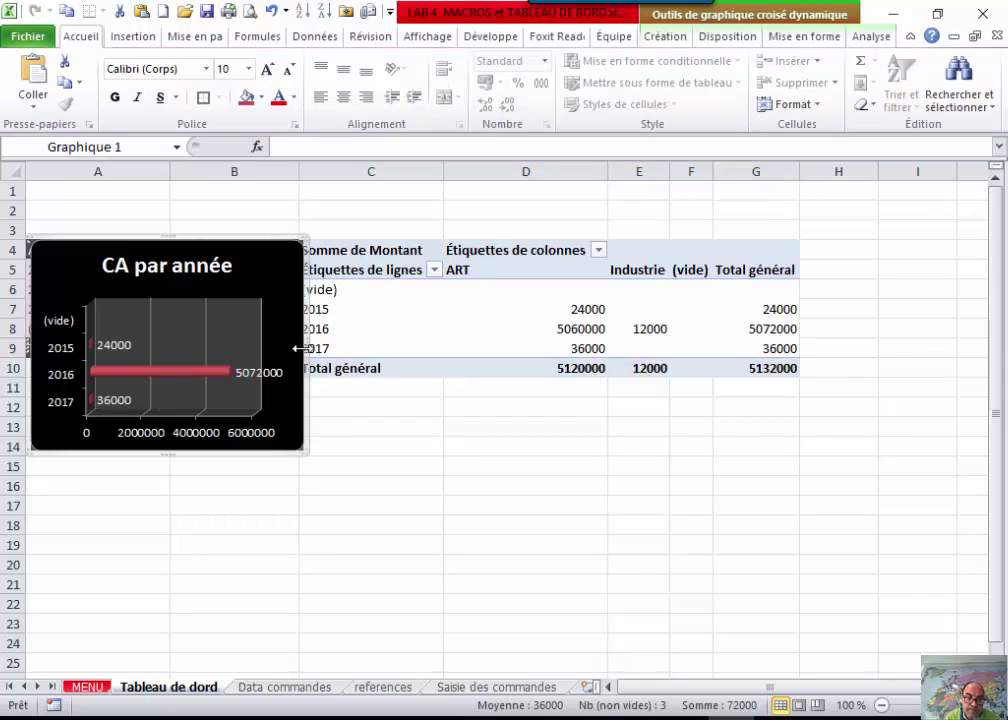
drag(303, 347, 290, 346)
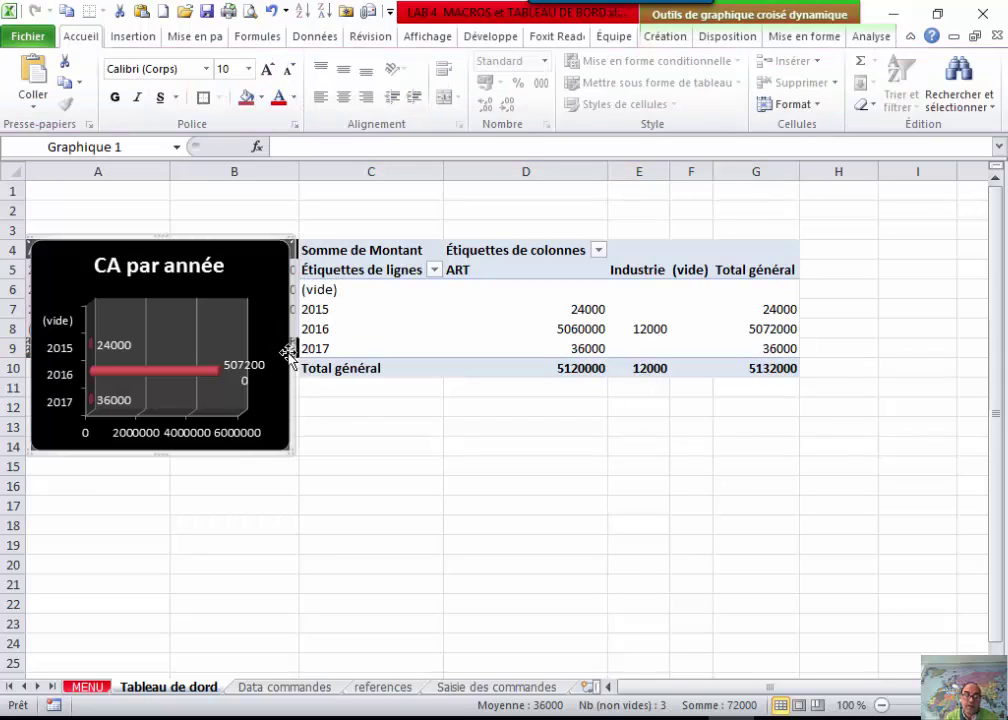
click(396, 450)
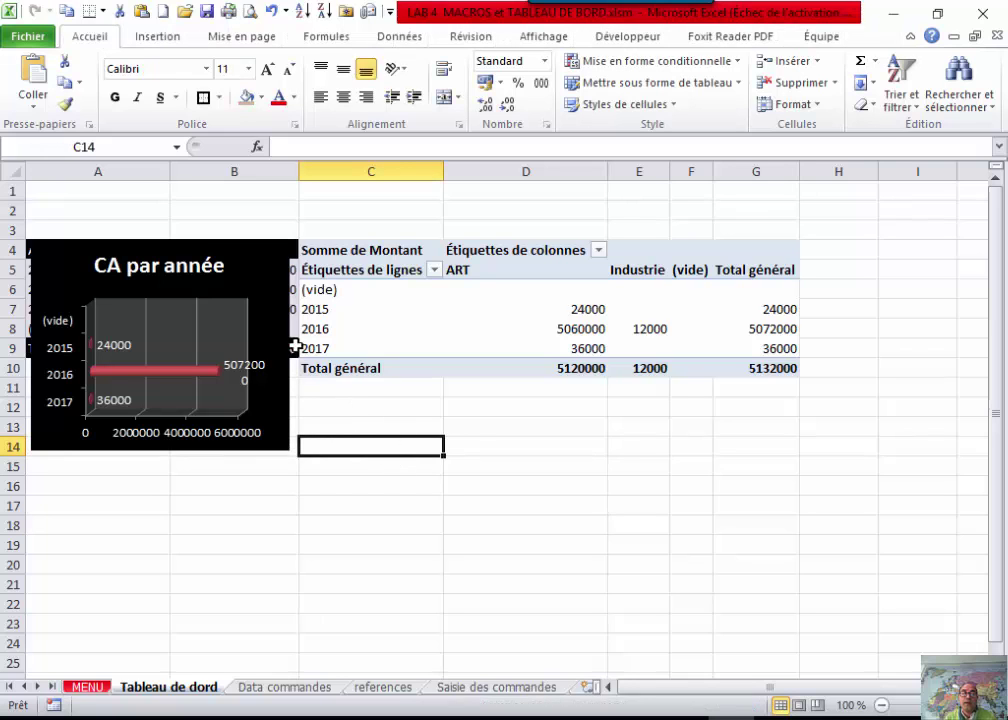
- Regroup the second pivot table's order dates by Années
right_click(328, 291)
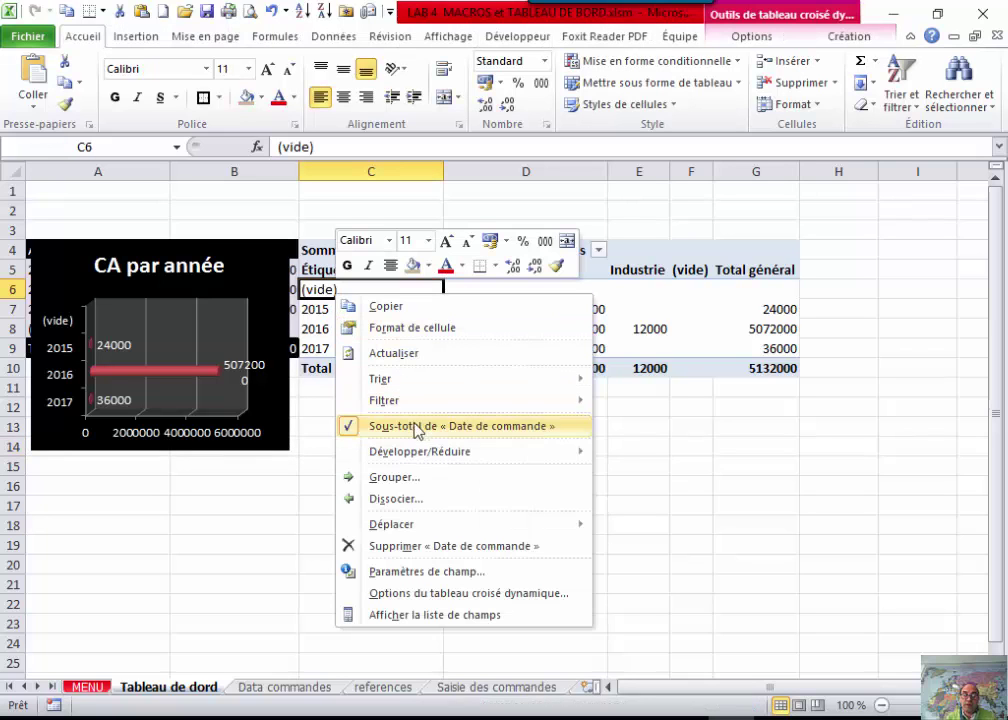
click(428, 486)
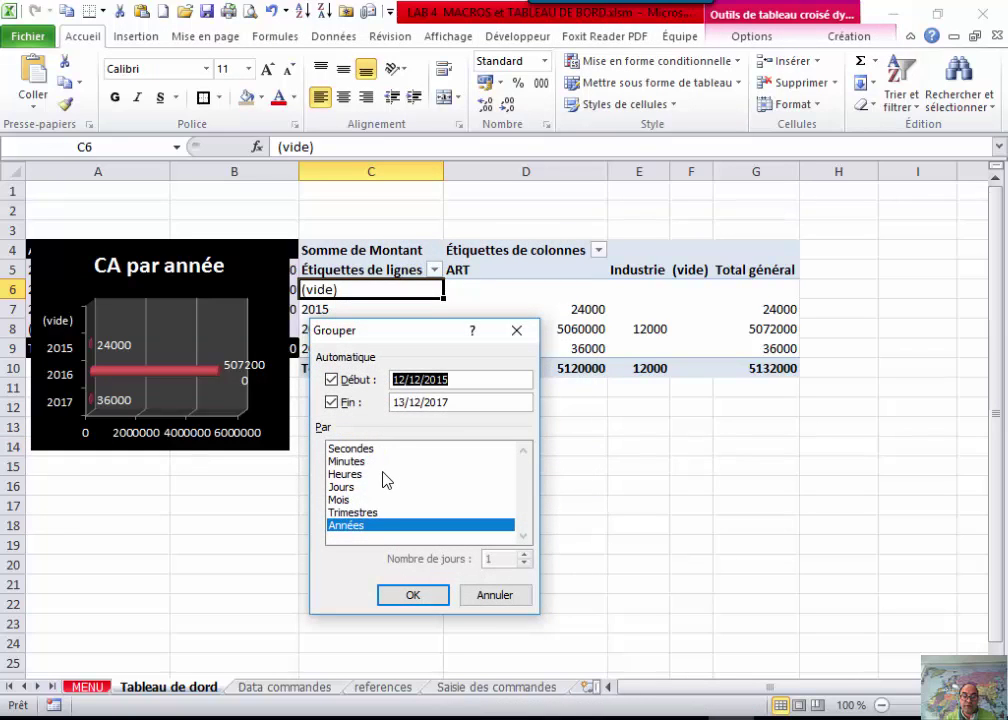
click(368, 525)
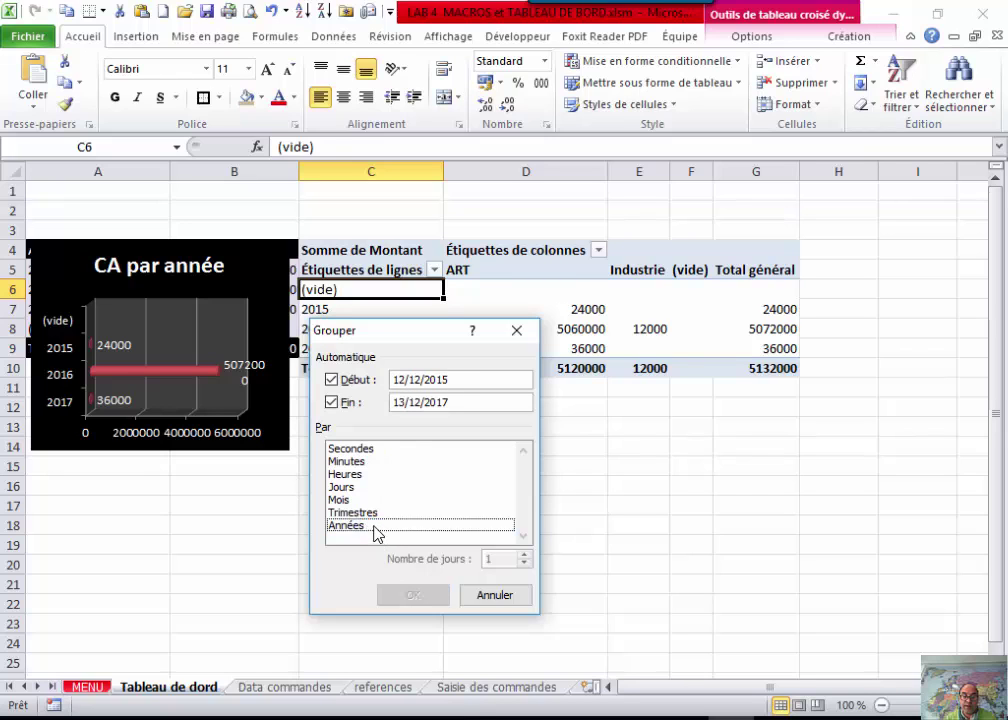
click(368, 525)
click(412, 594)
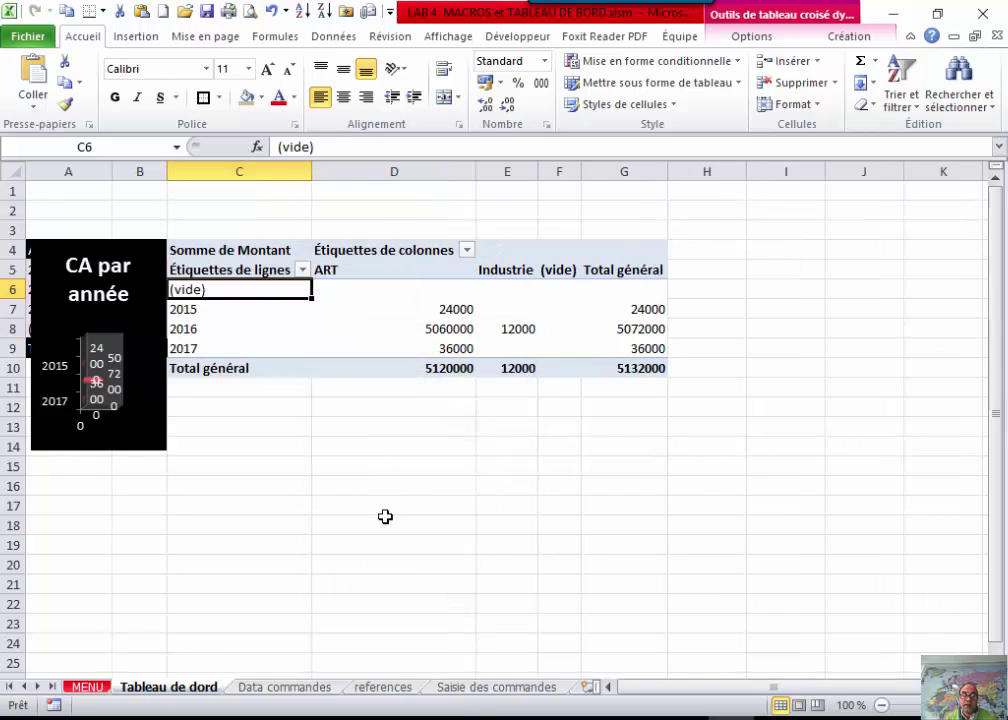
click(284, 481)
- Sort the pivot table's year labels Z to A: 2017, 2016, 2015, then (vide)
click(210, 294)
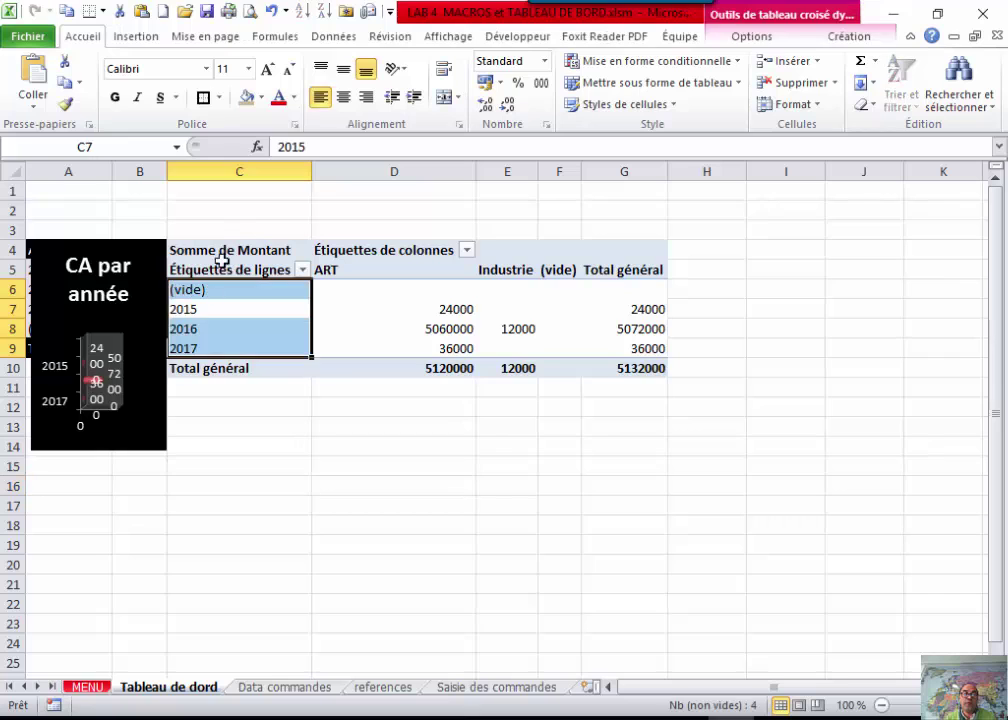
click(201, 42)
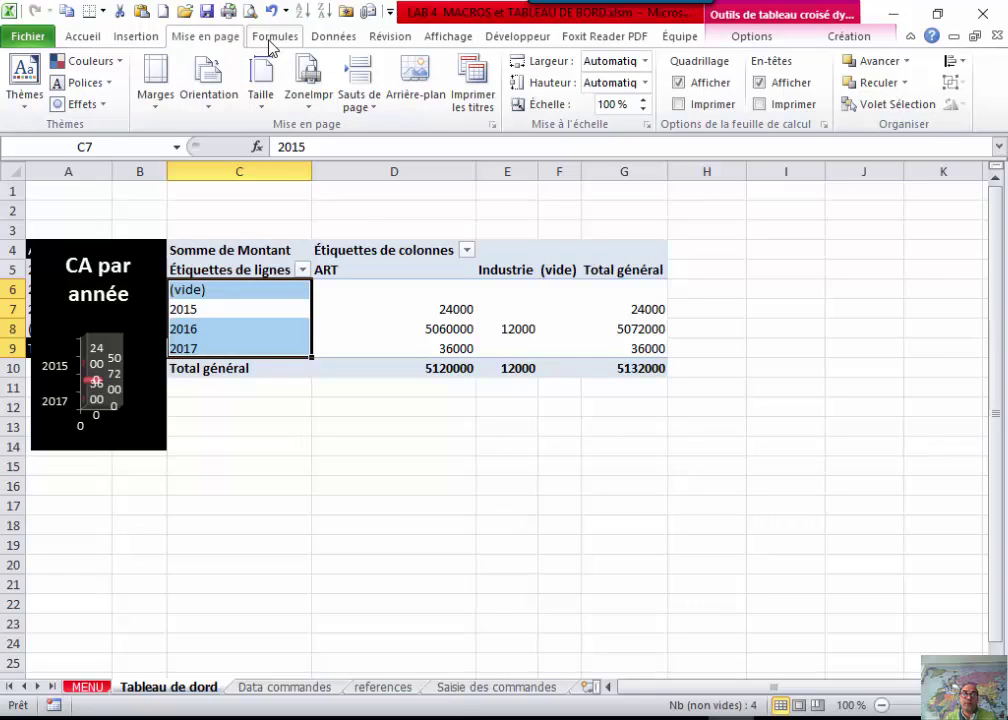
click(82, 38)
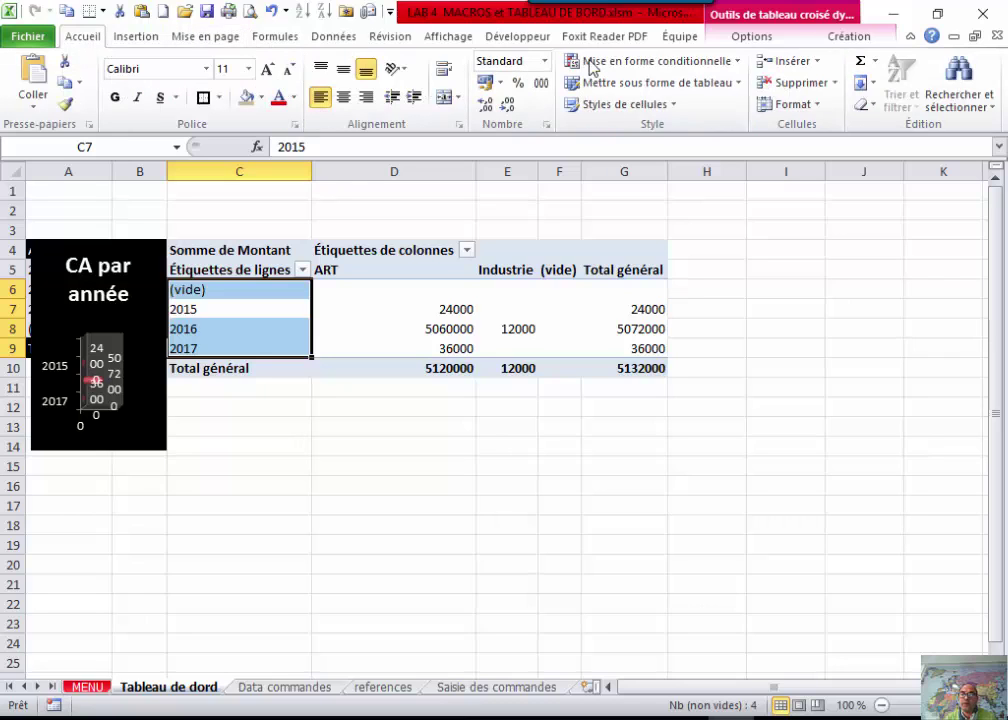
click(835, 40)
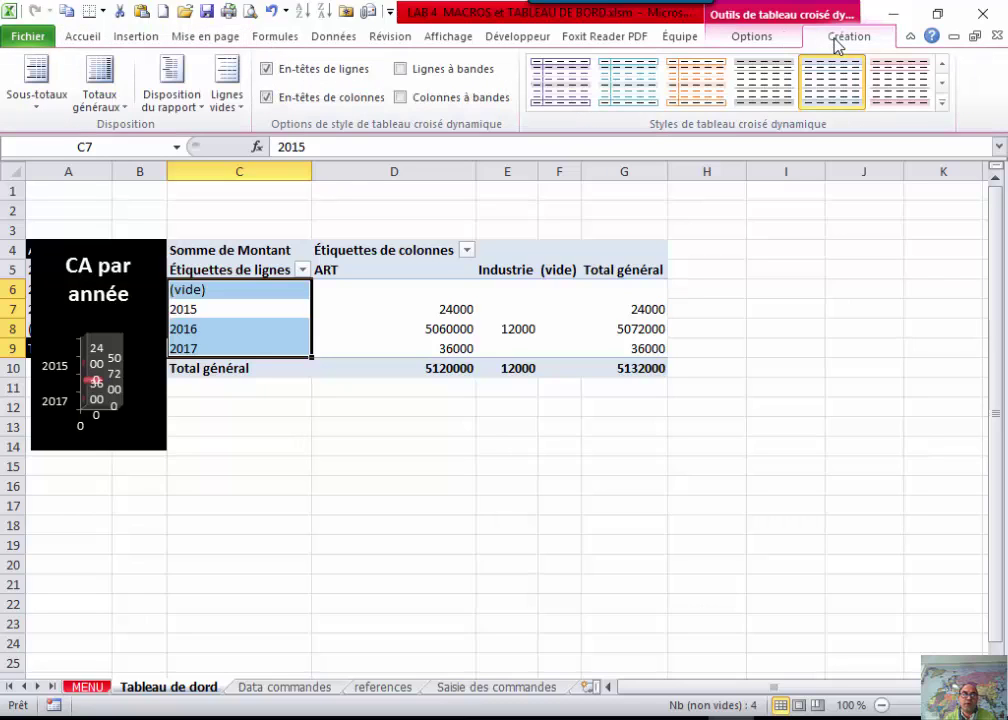
click(784, 40)
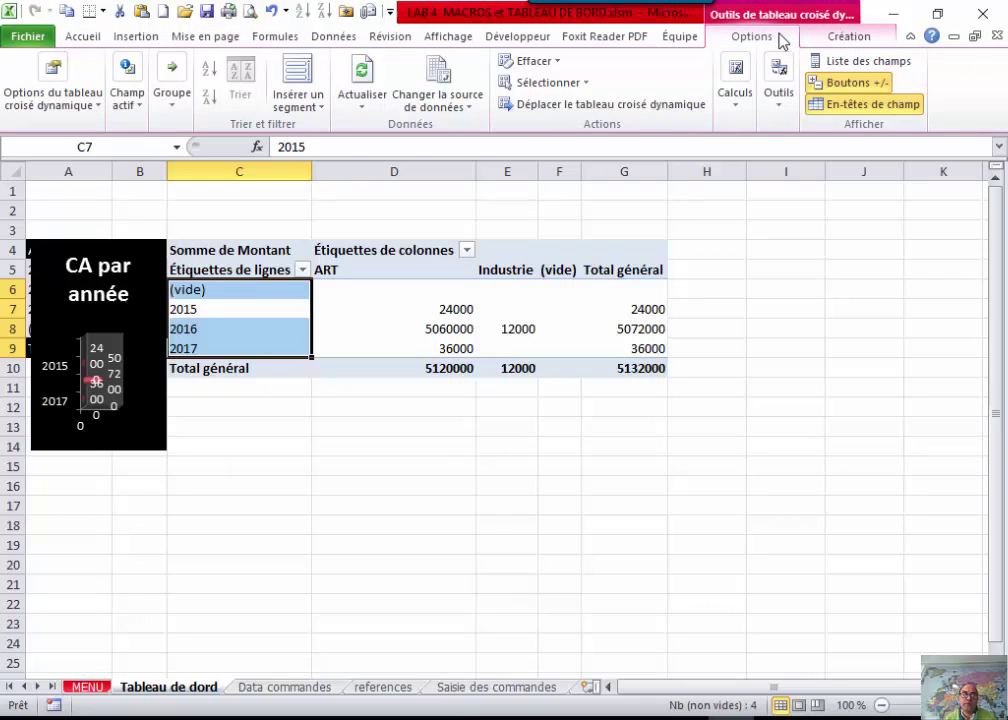
click(232, 291)
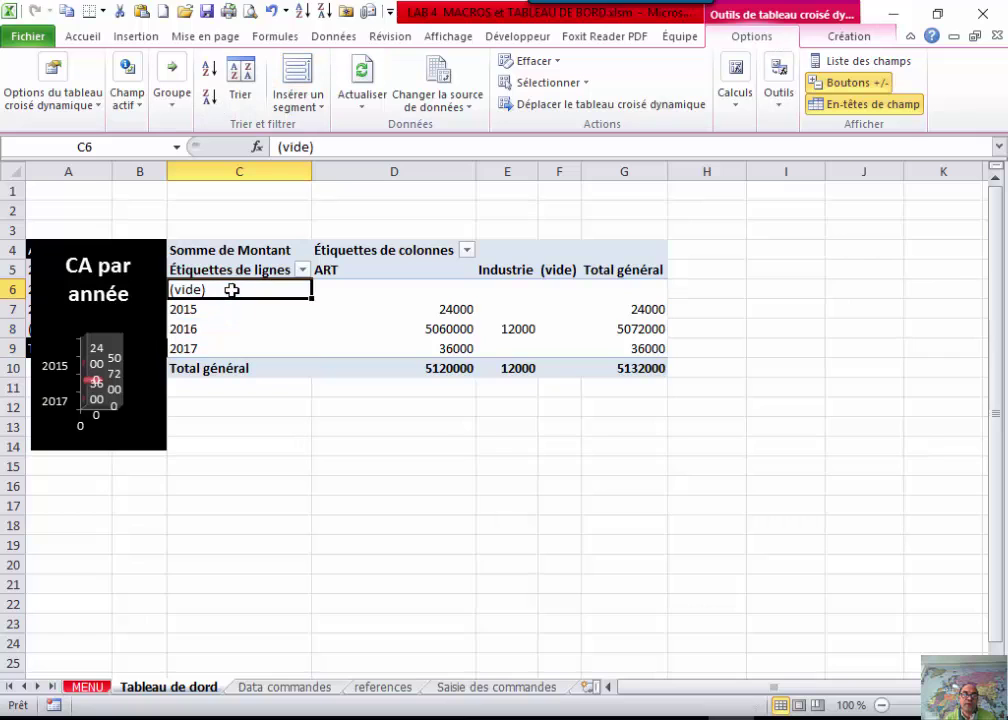
click(240, 95)
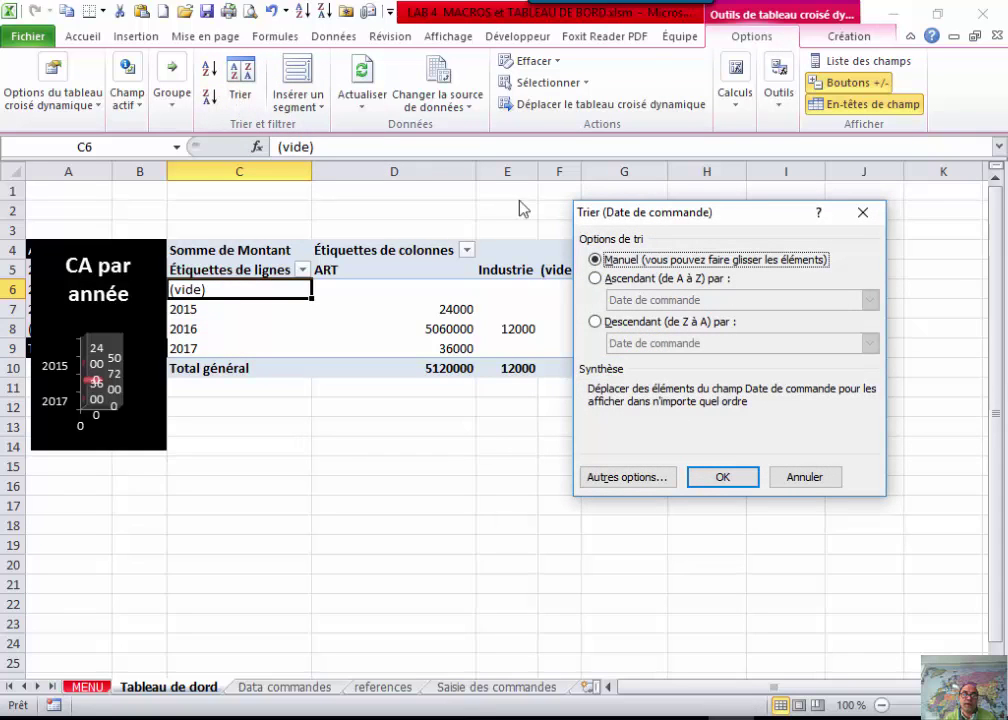
click(862, 211)
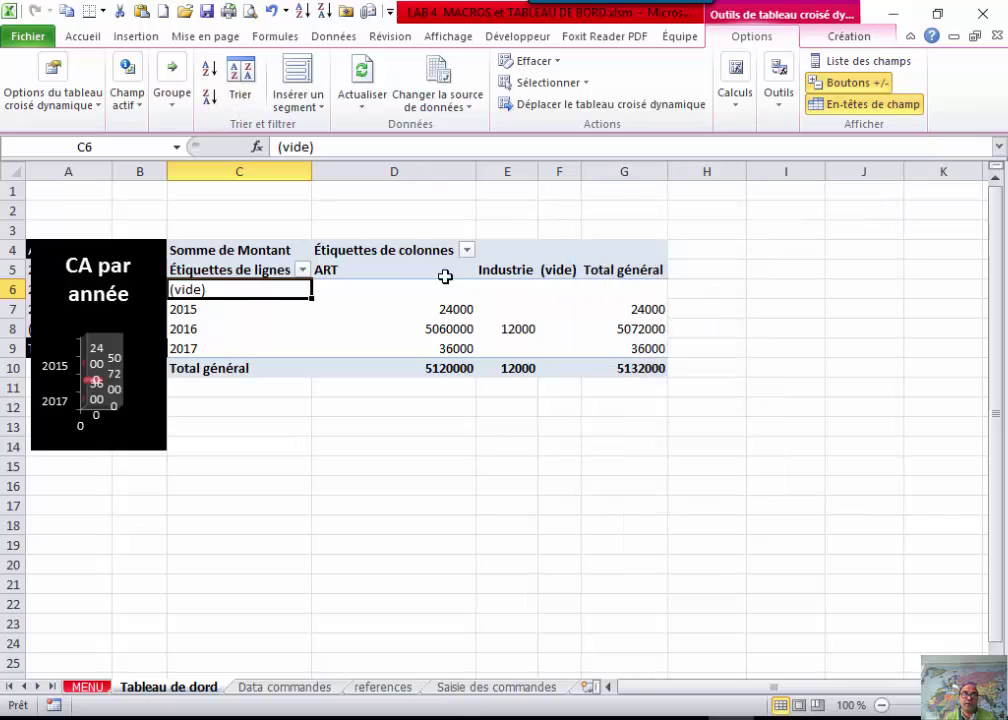
click(209, 96)
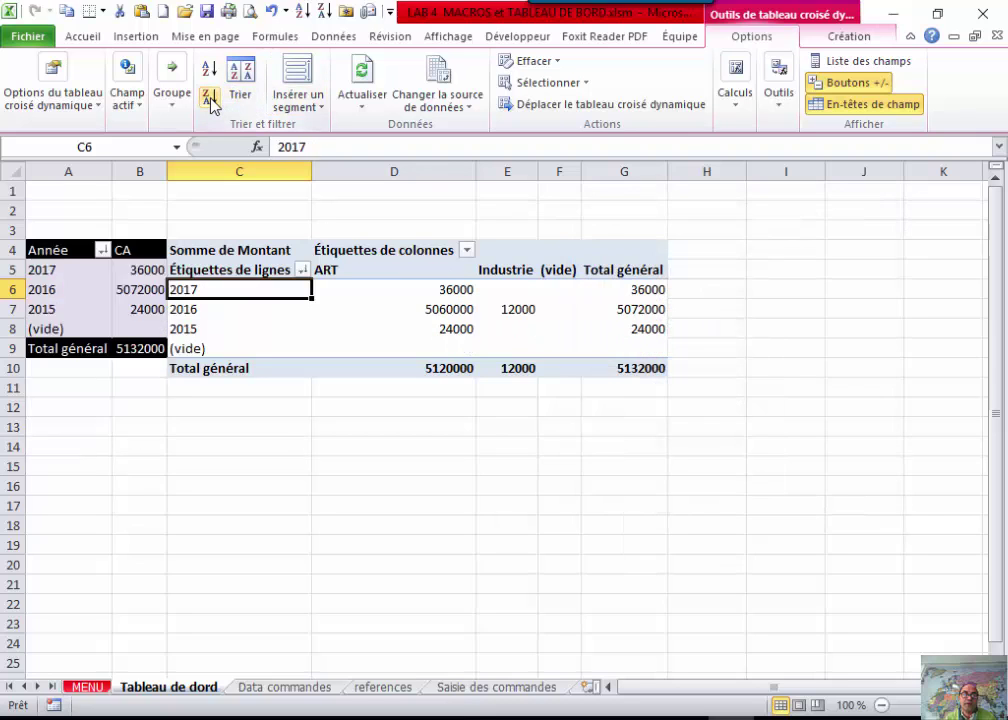
click(530, 471)
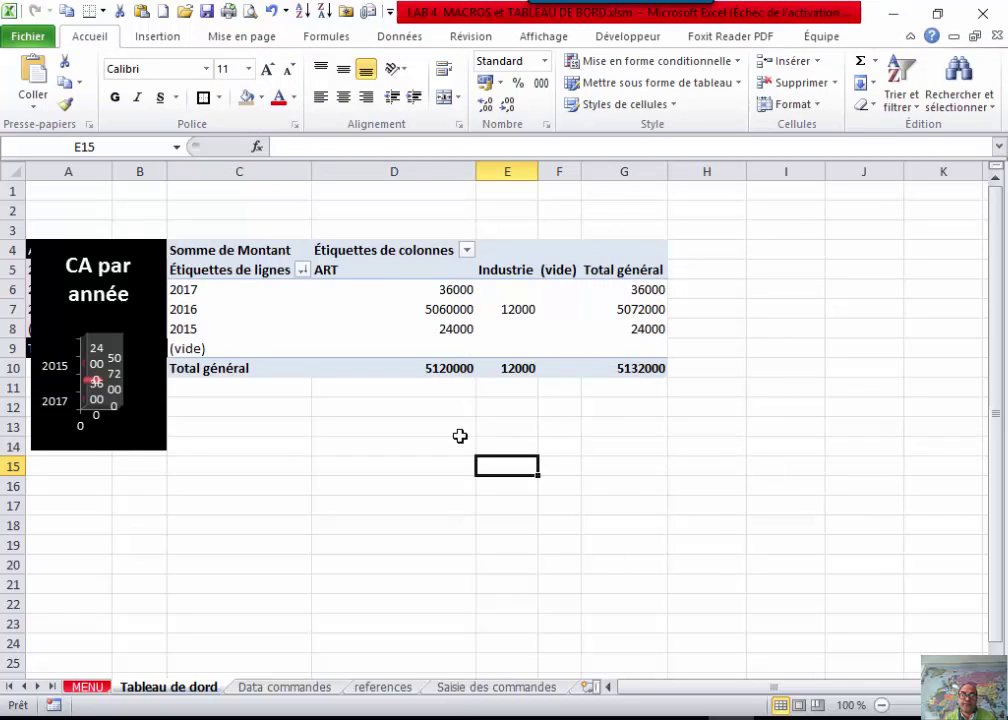
- Type 'Année' as the row header in C5 and 'Poles' as the column header in D4
click(219, 261)
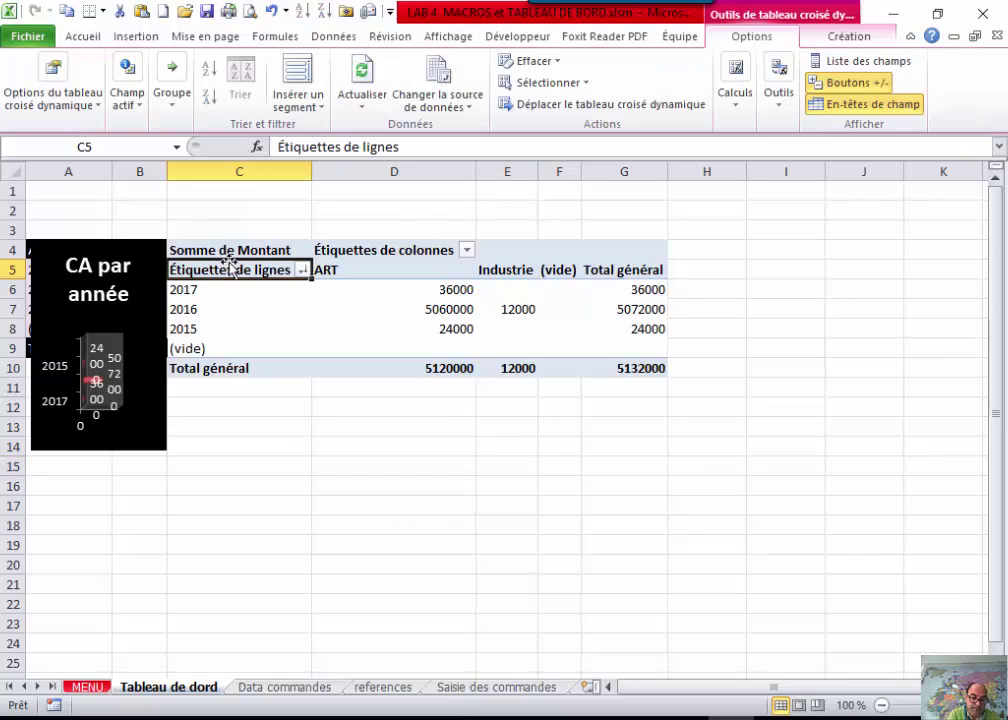
text(Ann)
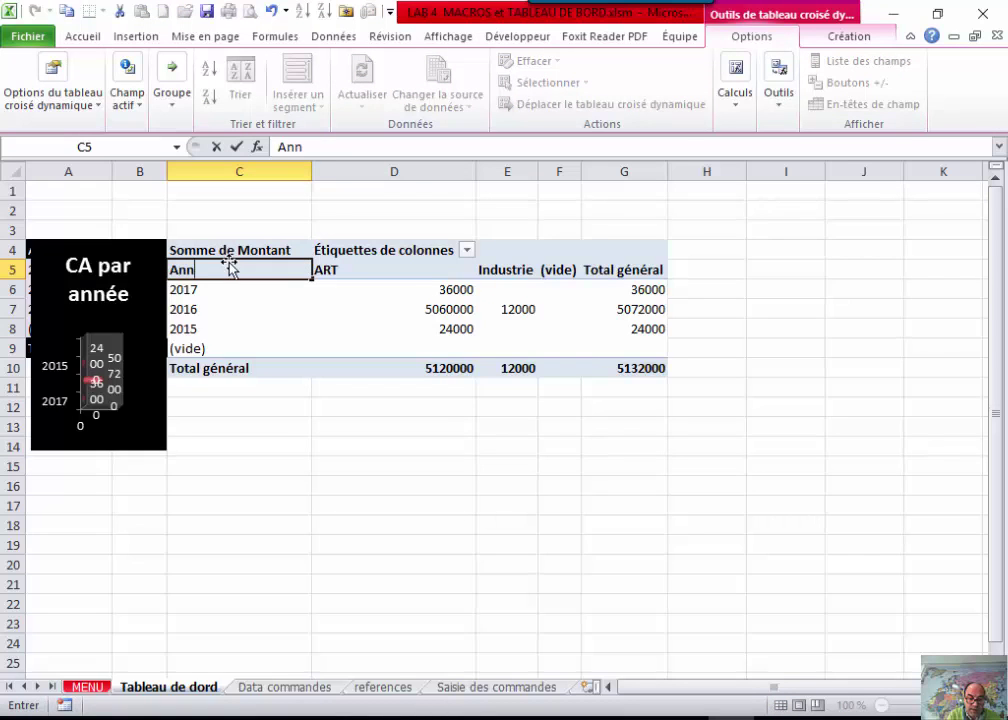
text(ée)
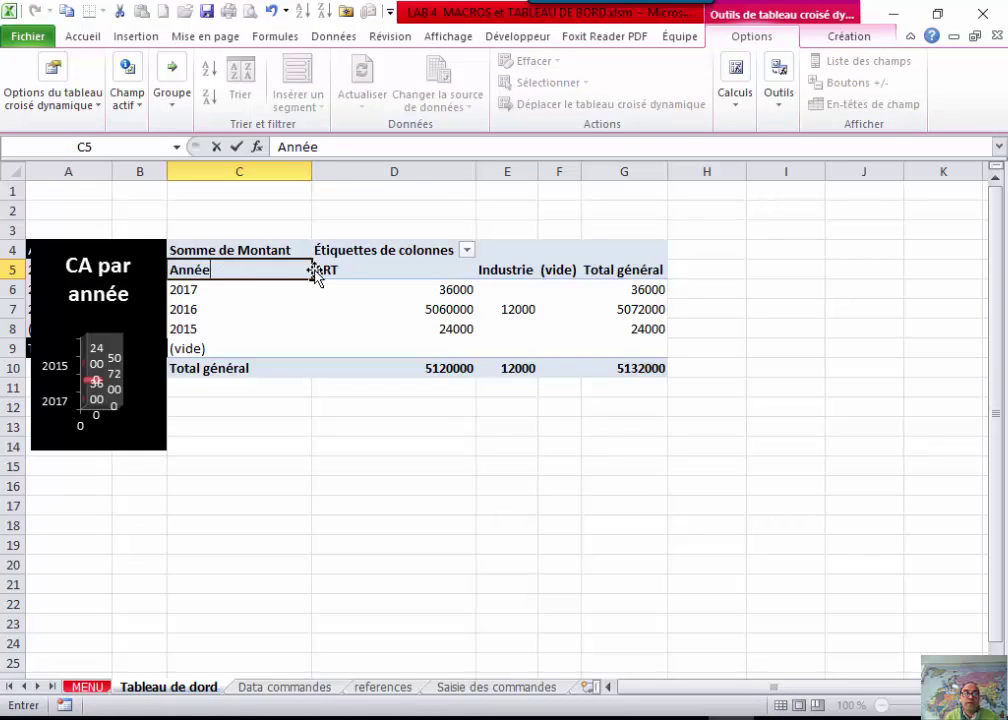
click(343, 248)
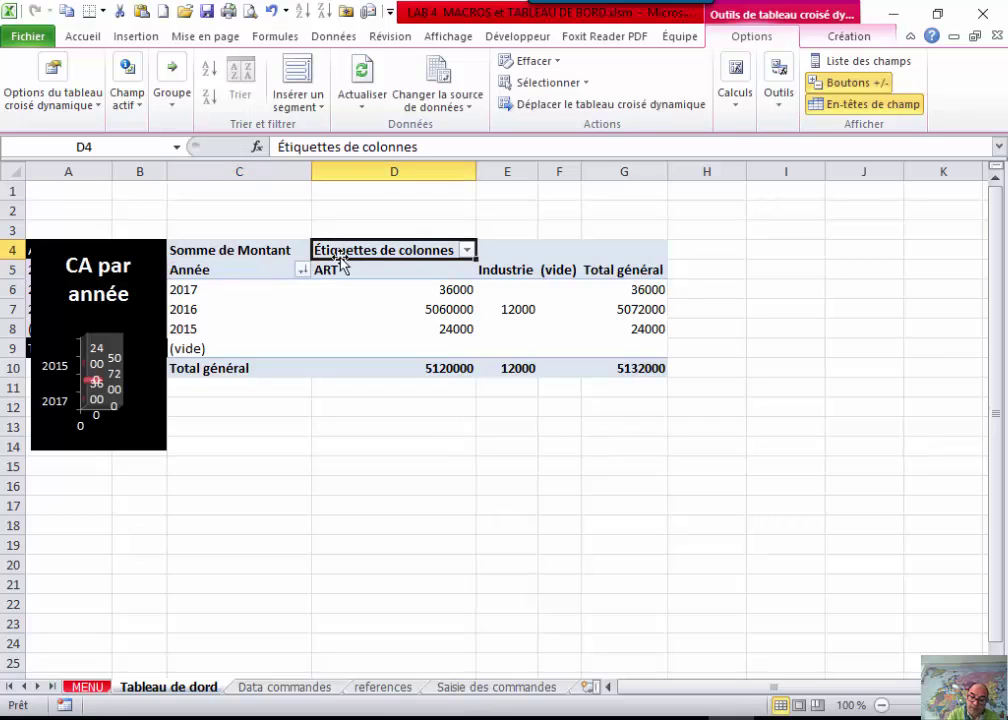
text(Poles)
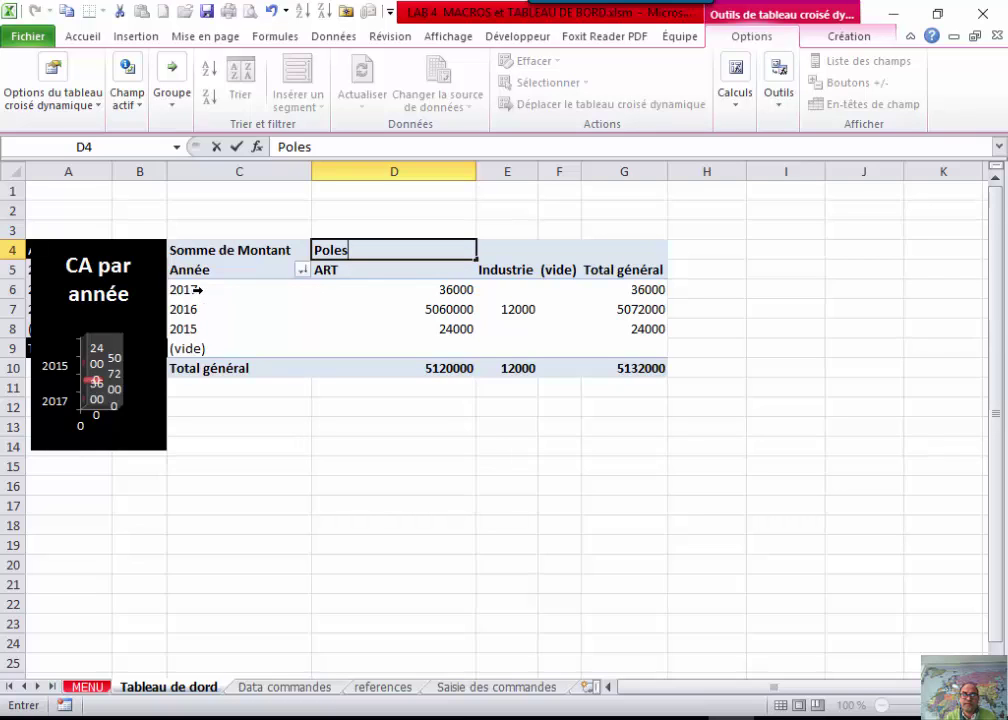
click(537, 274)
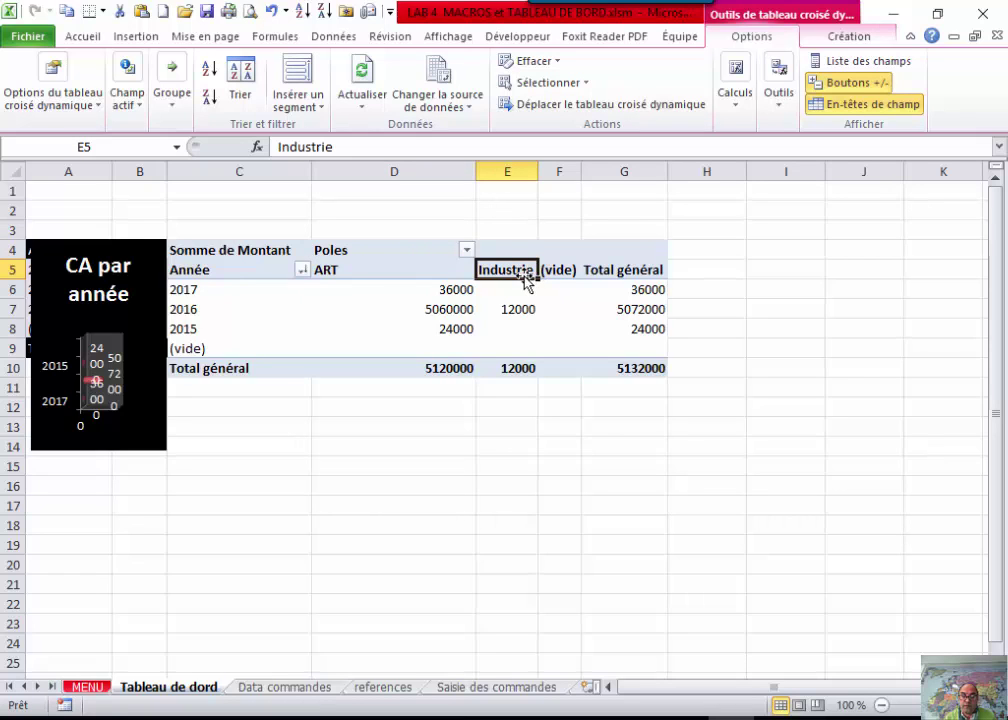
- Inspect the Total général column options and PivotTable settings, closing them unchanged
click(597, 271)
right_click(597, 271)
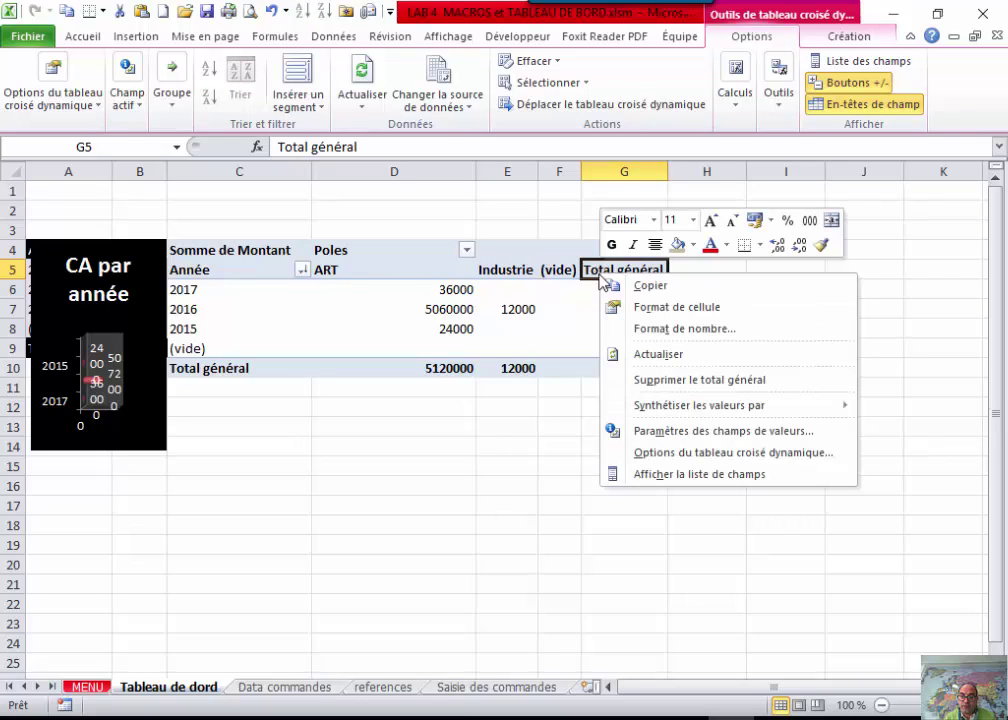
click(692, 455)
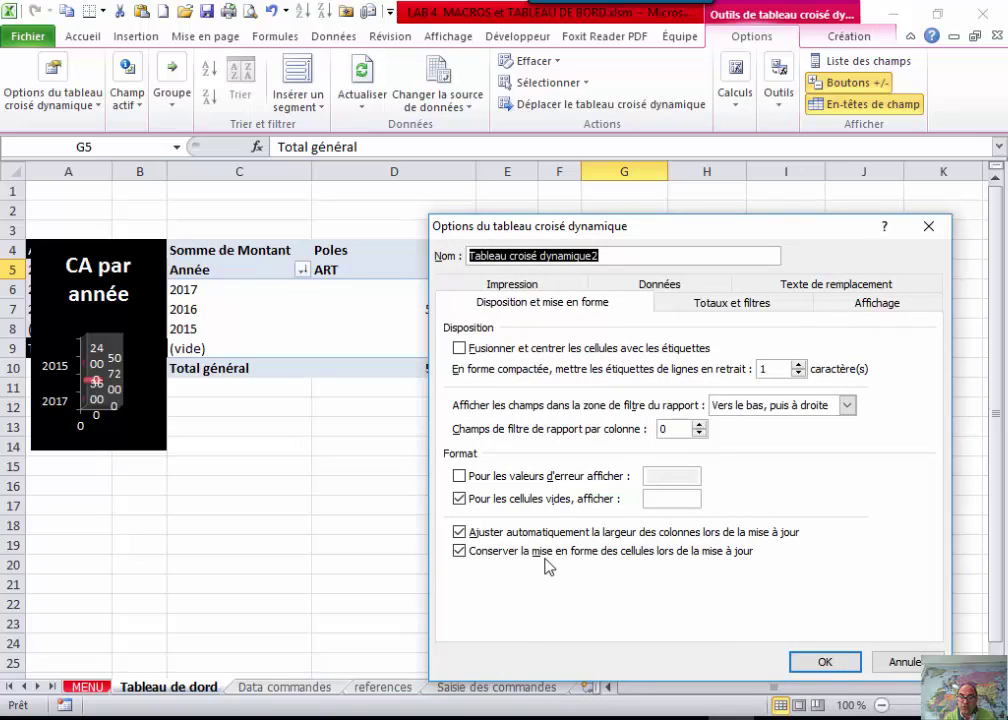
click(659, 284)
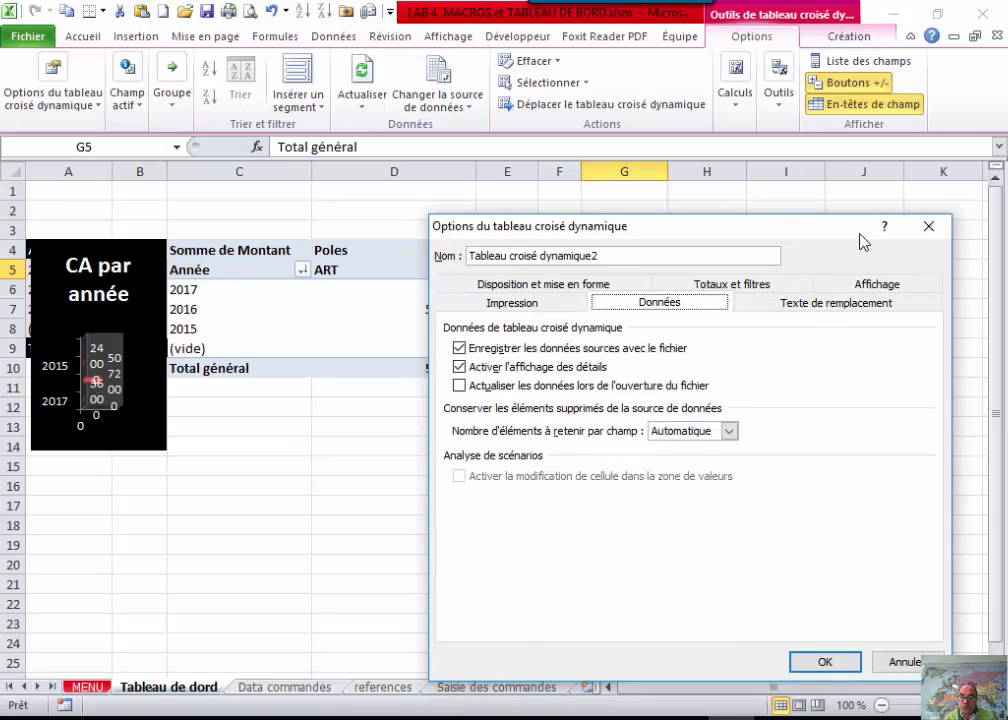
click(932, 232)
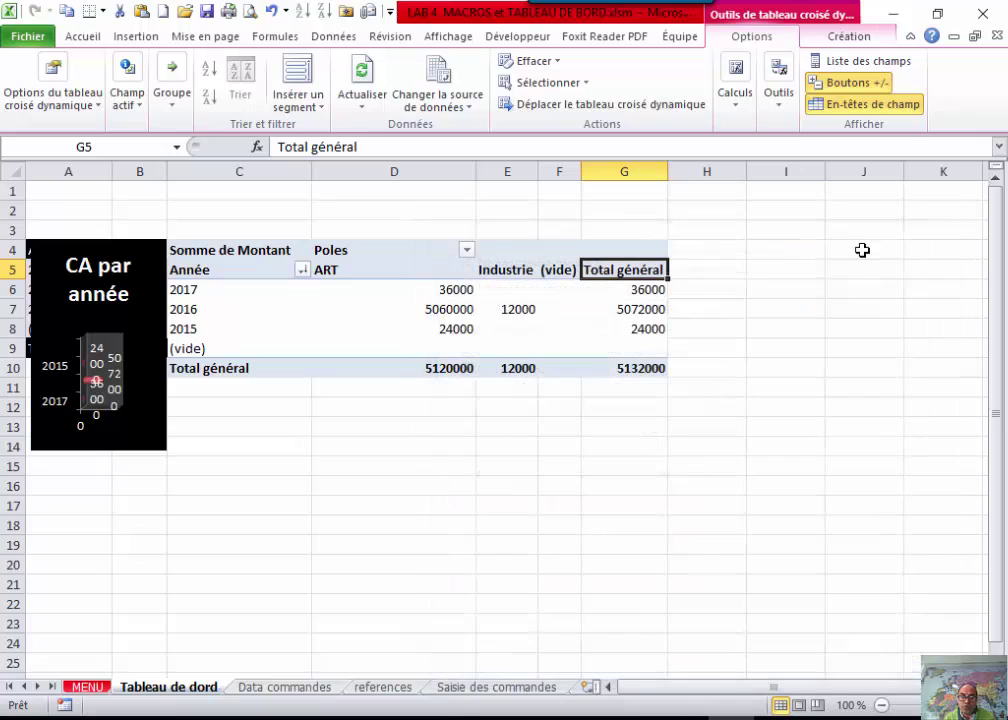
right_click(652, 271)
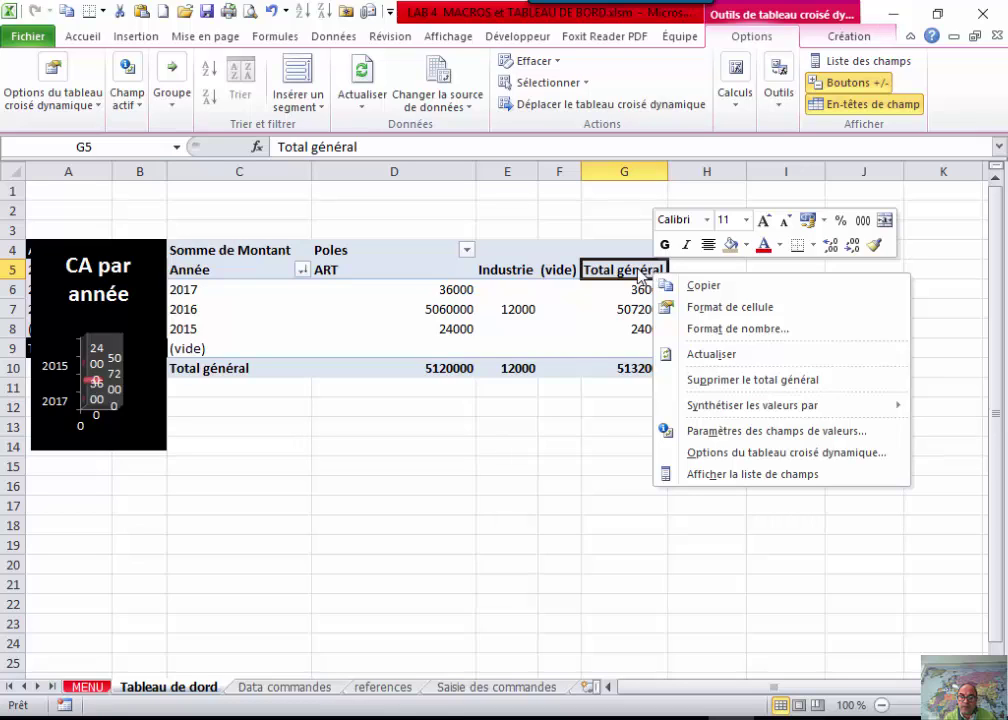
key(Escape)
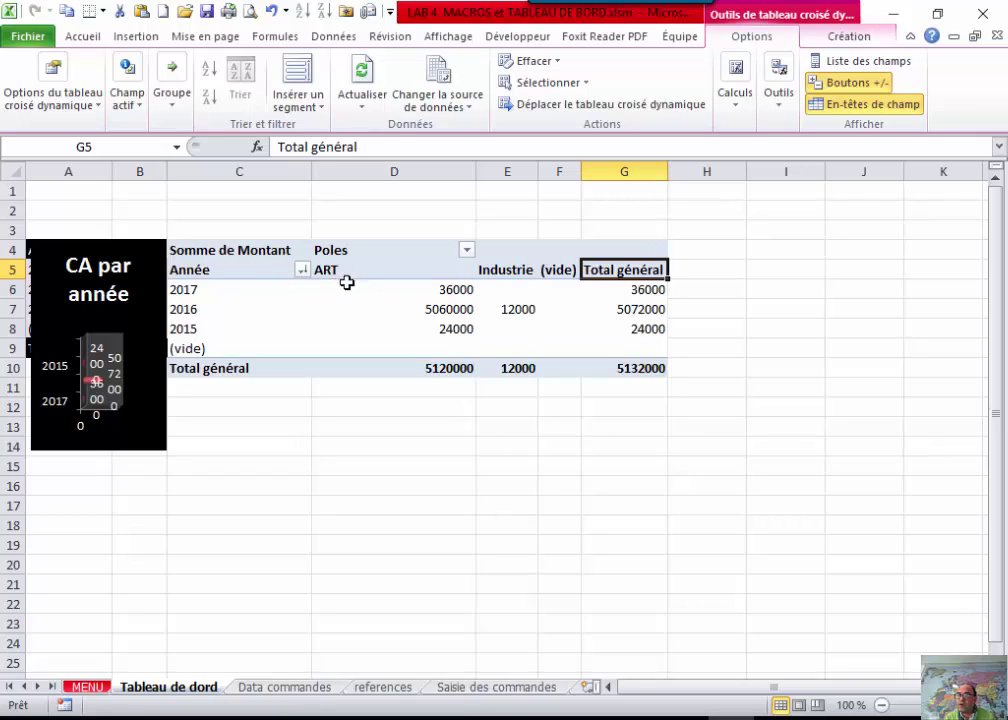
click(631, 290)
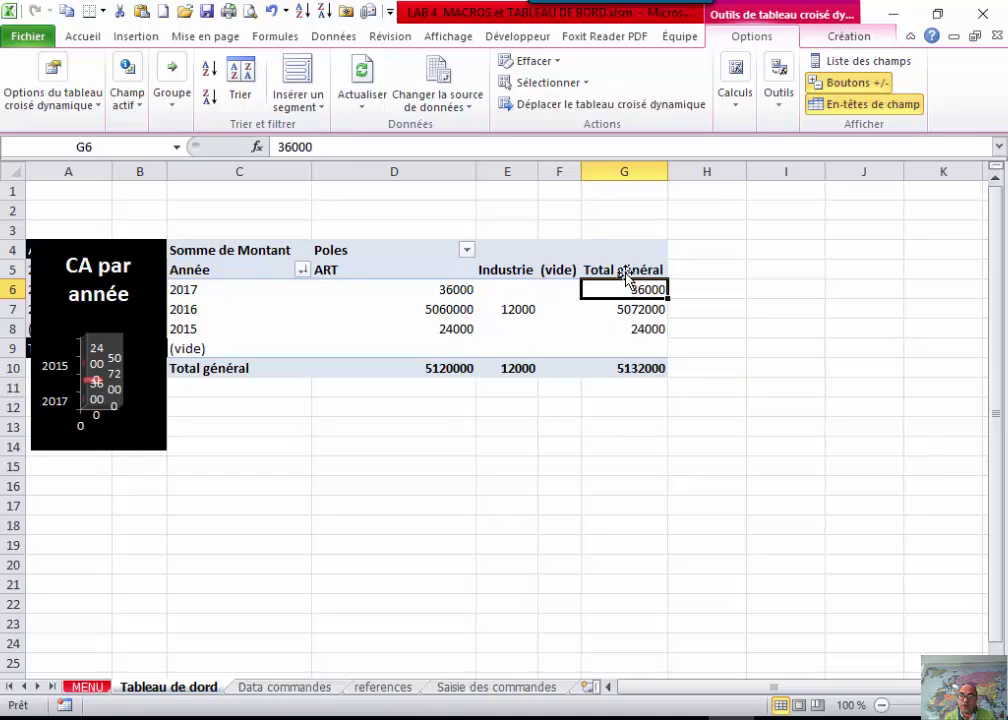
- Show the PivotTable field list beside the sheet, leaving its layout unchanged
click(637, 267)
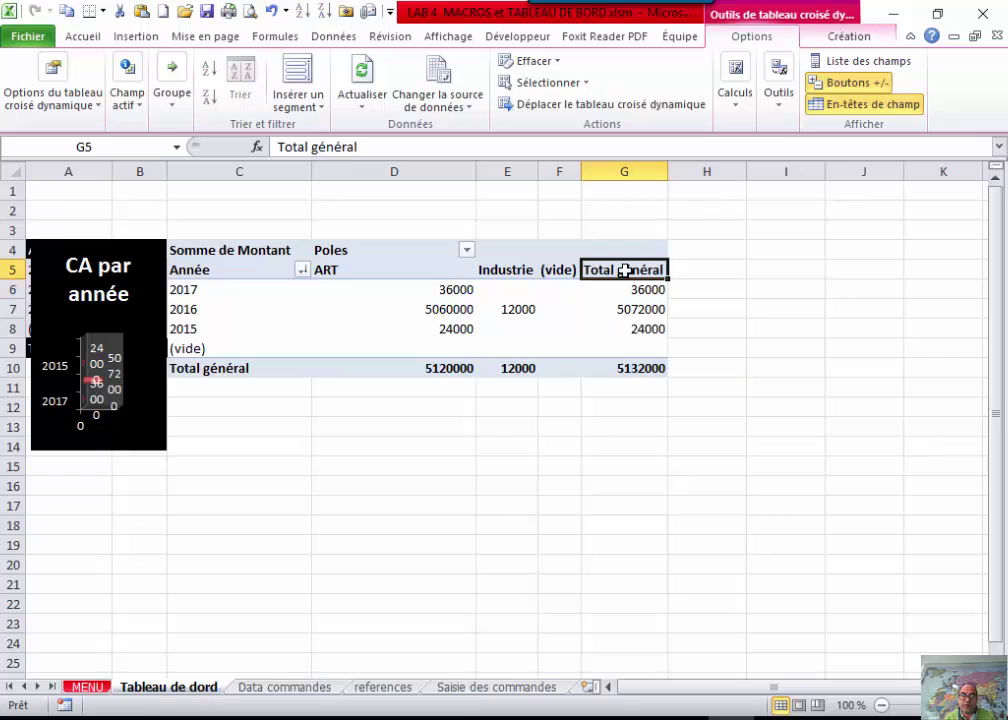
click(858, 62)
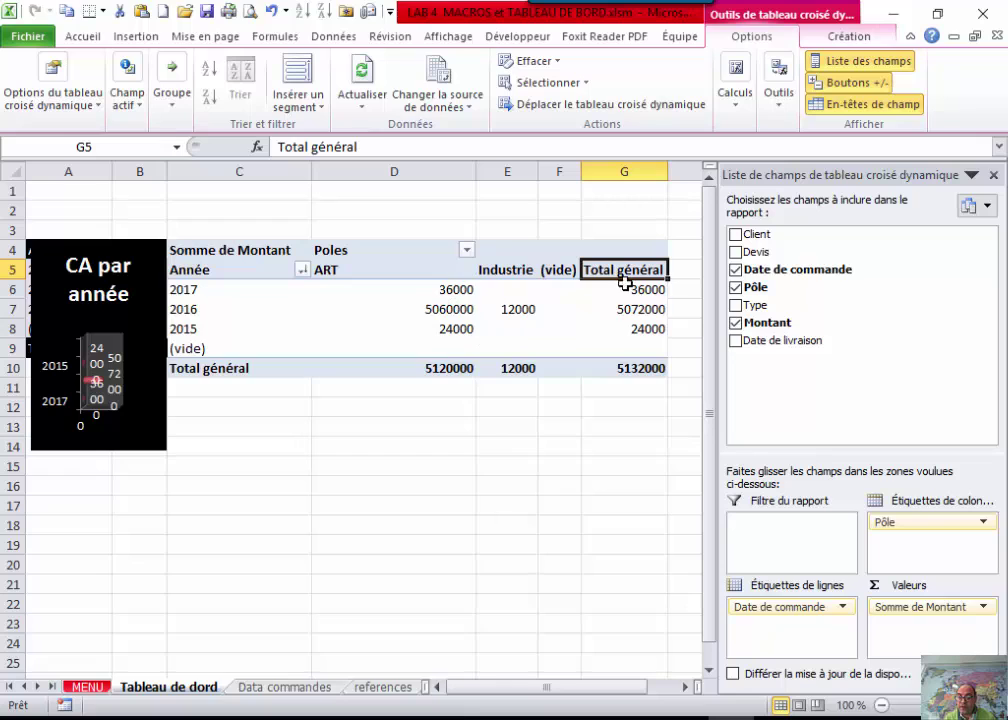
mouse_move(641, 307)
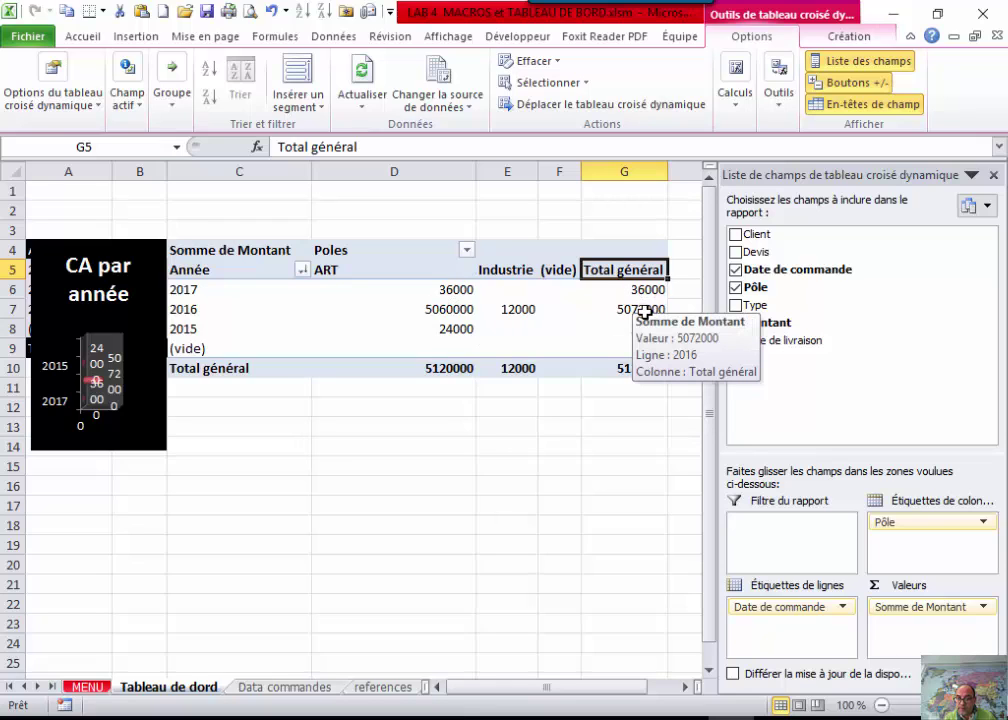
click(987, 206)
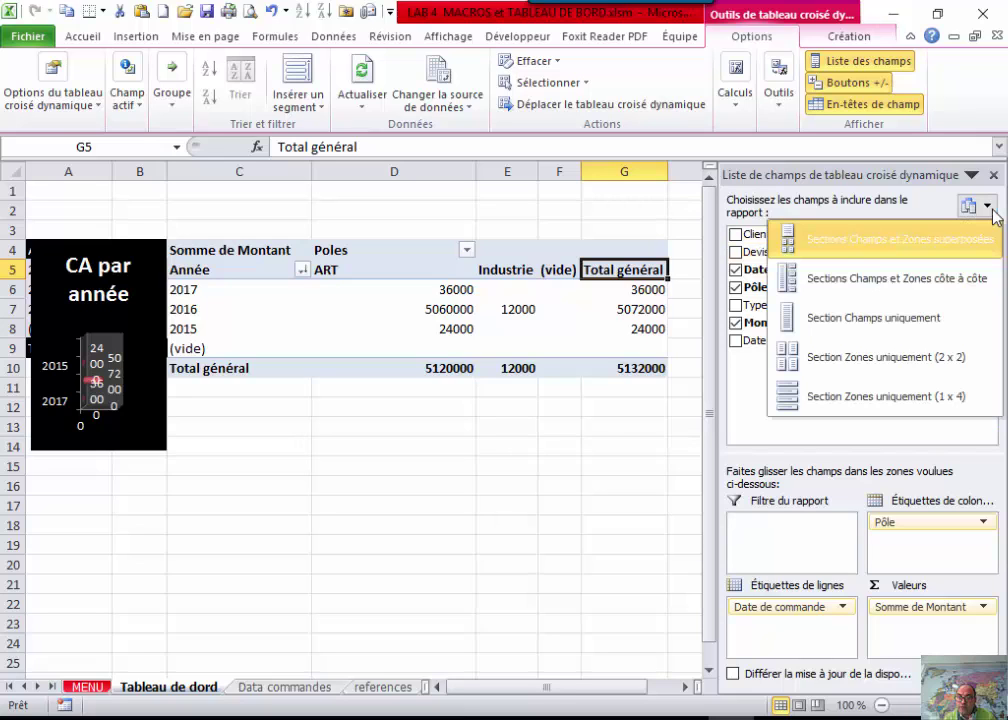
click(992, 209)
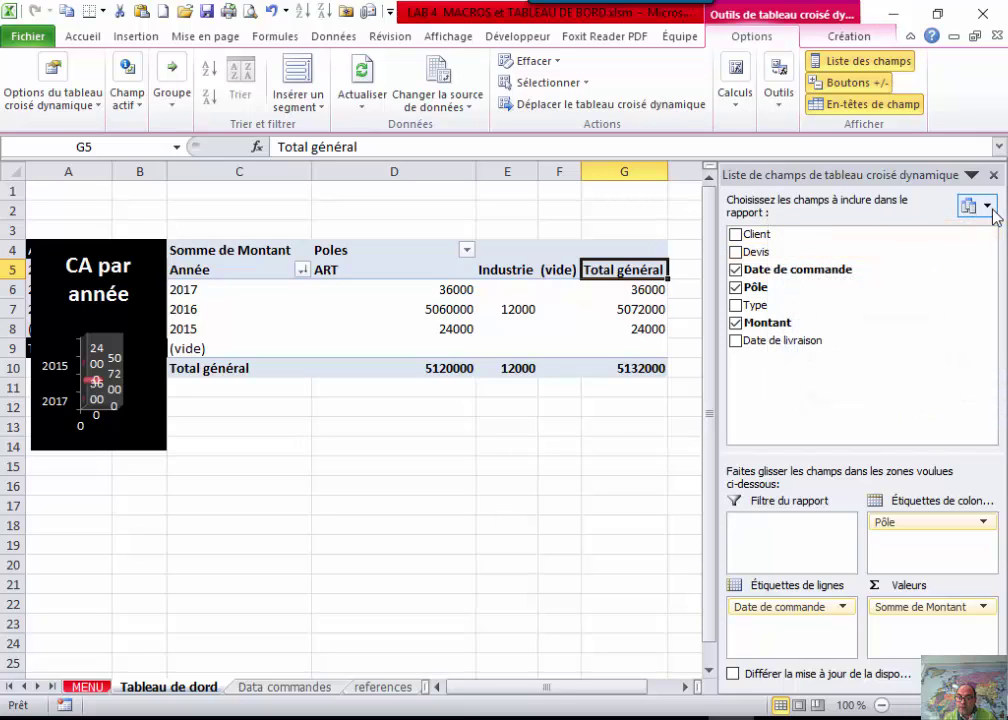
click(541, 536)
- Review the Calculs and value field settings, then undo removing Somme de Montant
click(640, 289)
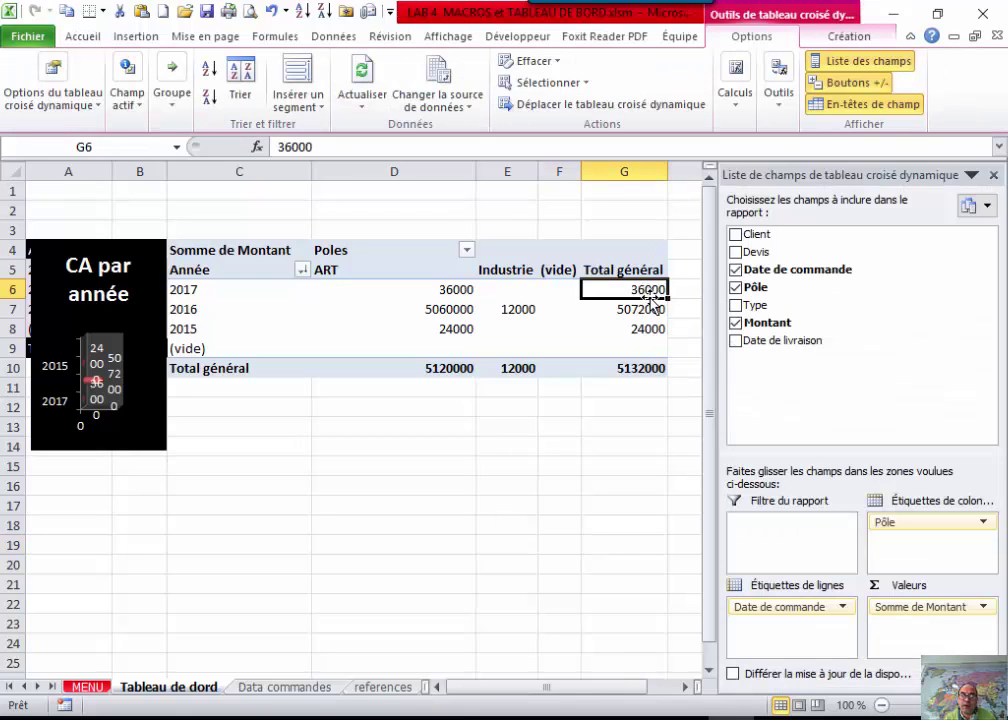
click(736, 115)
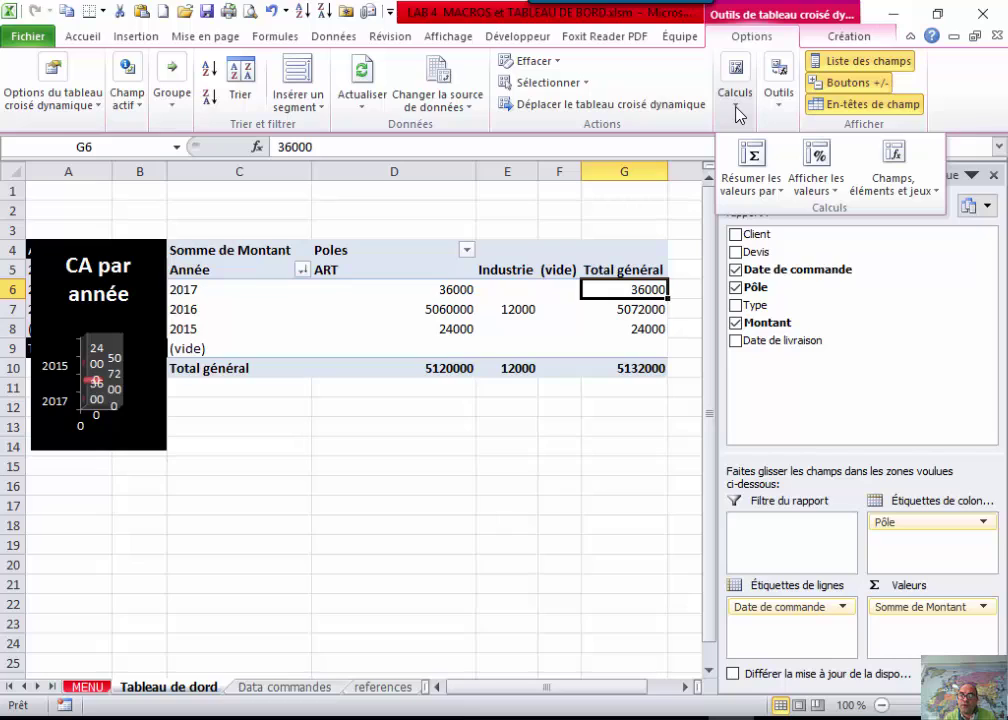
click(752, 185)
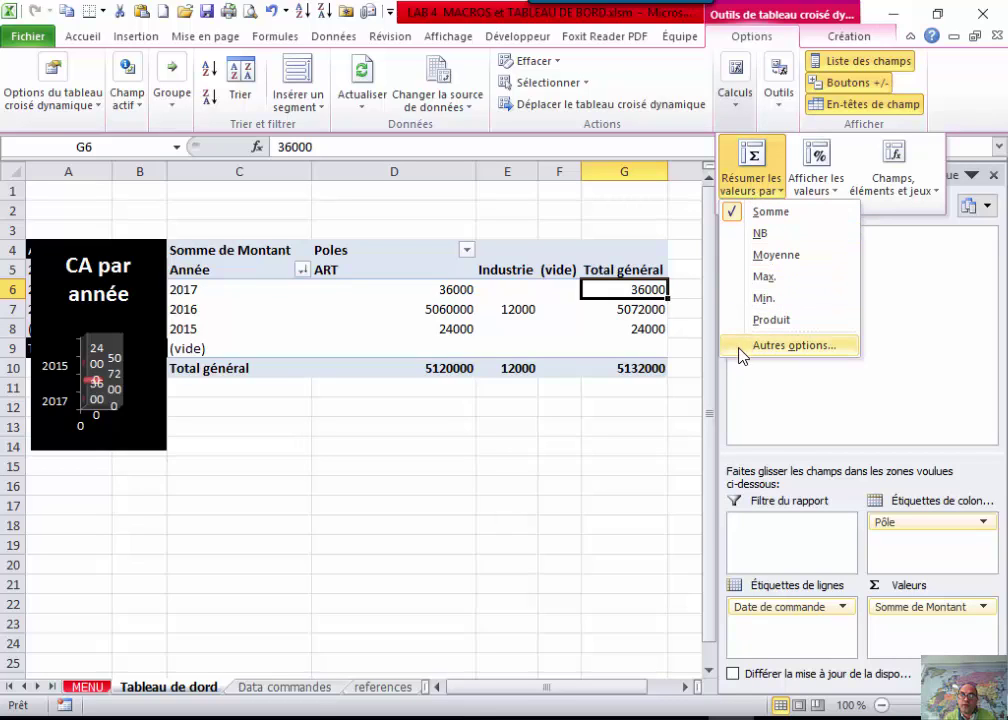
click(790, 345)
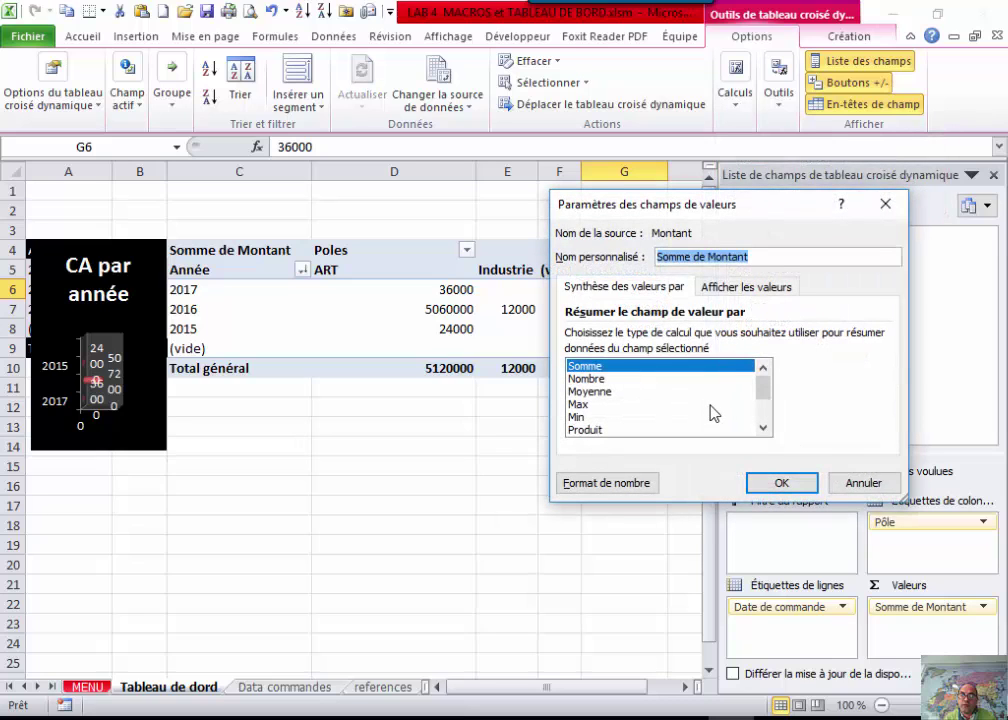
click(832, 485)
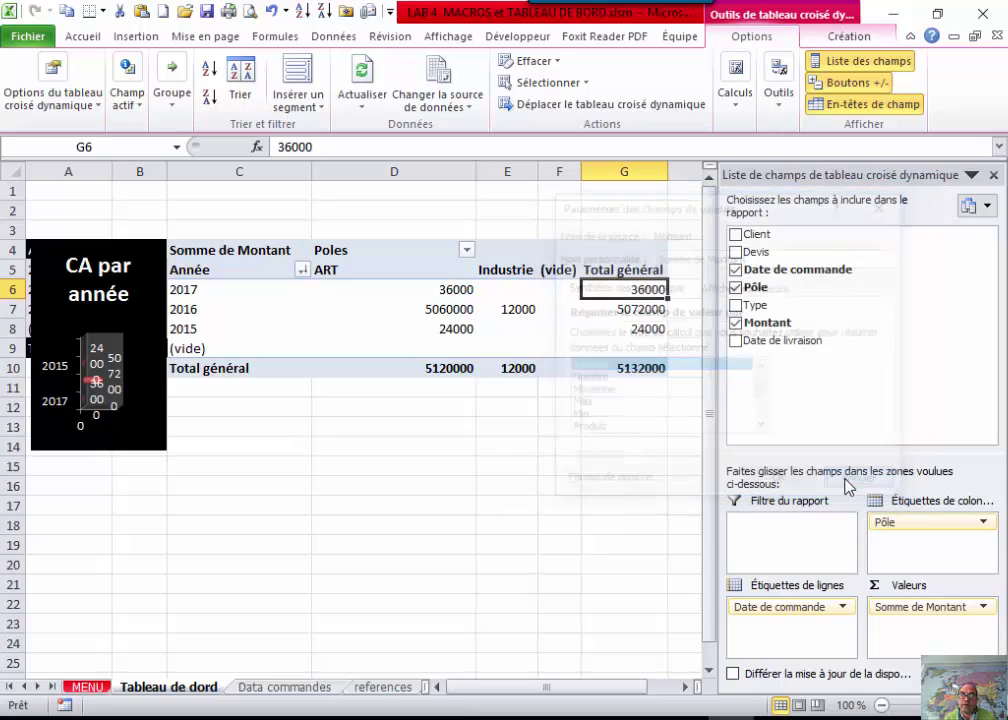
right_click(647, 288)
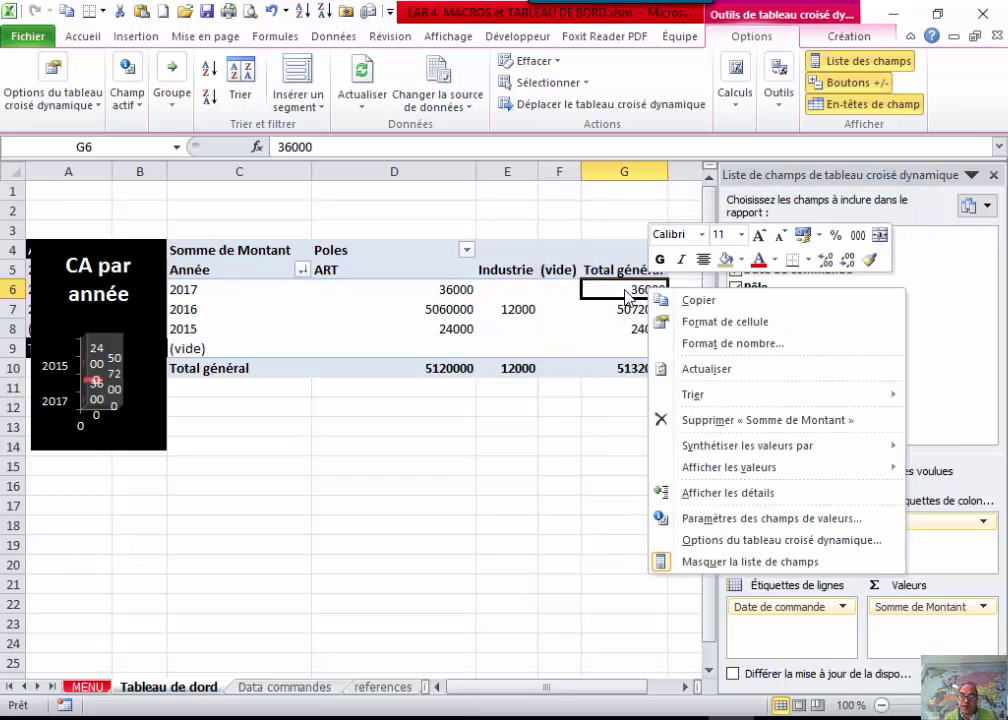
click(760, 422)
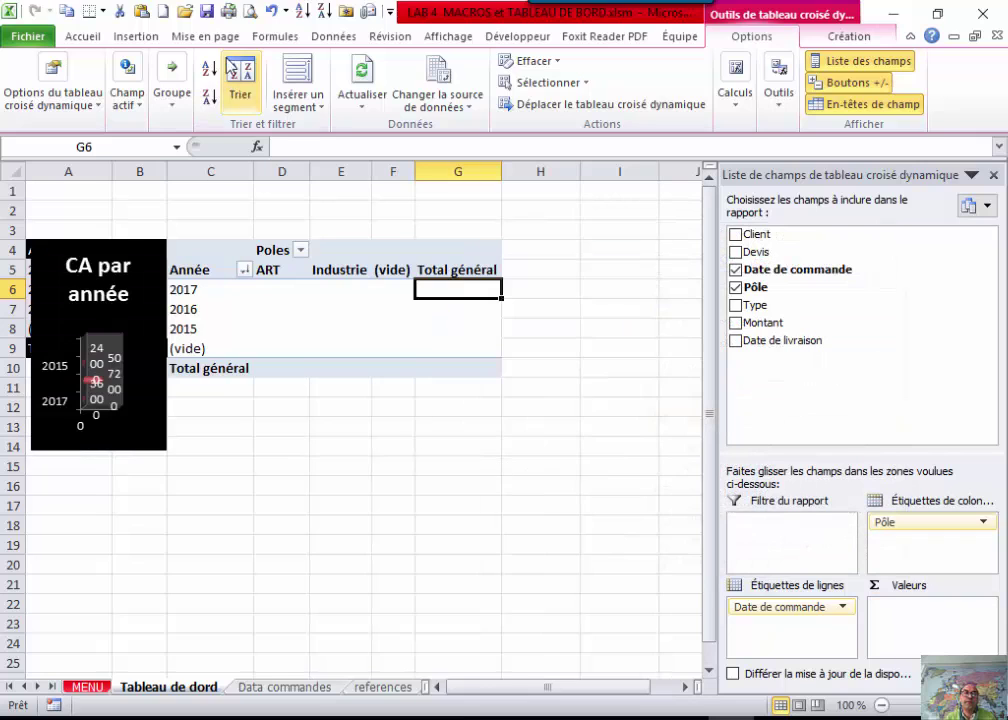
click(270, 12)
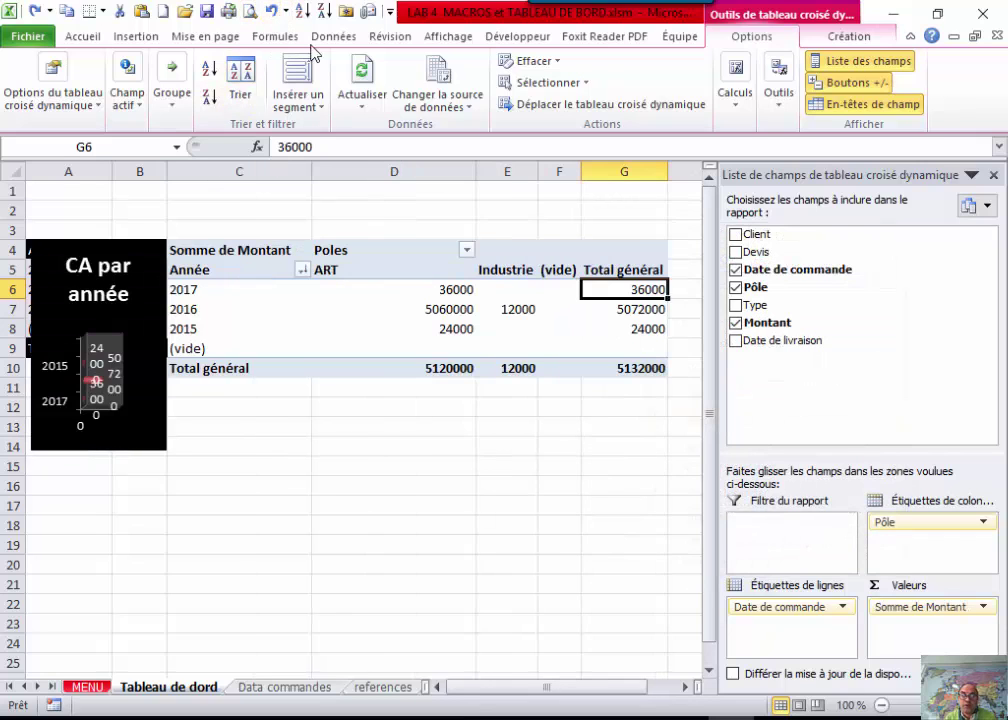
- Check the Total général header menu, then toggle the pivot's expand/collapse buttons
right_click(645, 269)
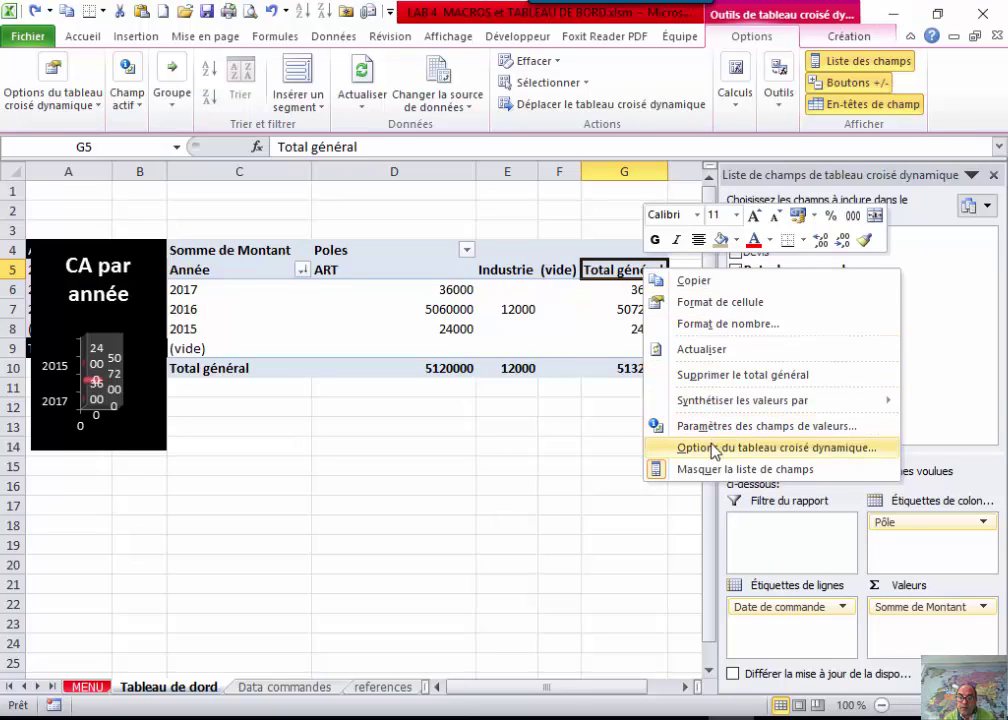
mouse_move(731, 404)
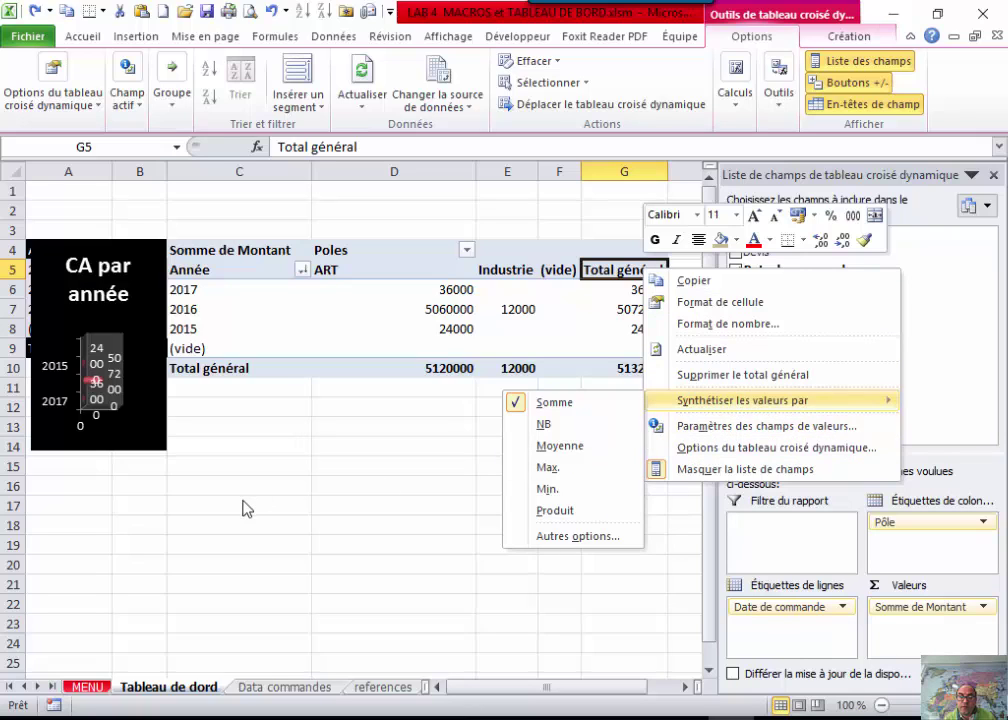
click(563, 384)
mouse_move(607, 298)
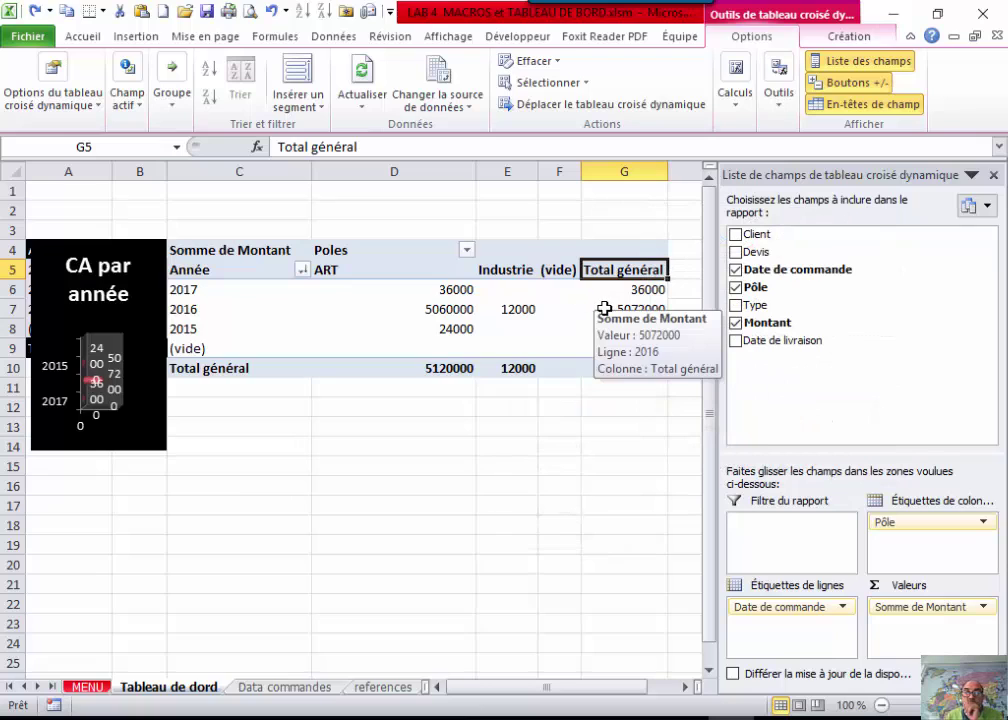
mouse_move(627, 320)
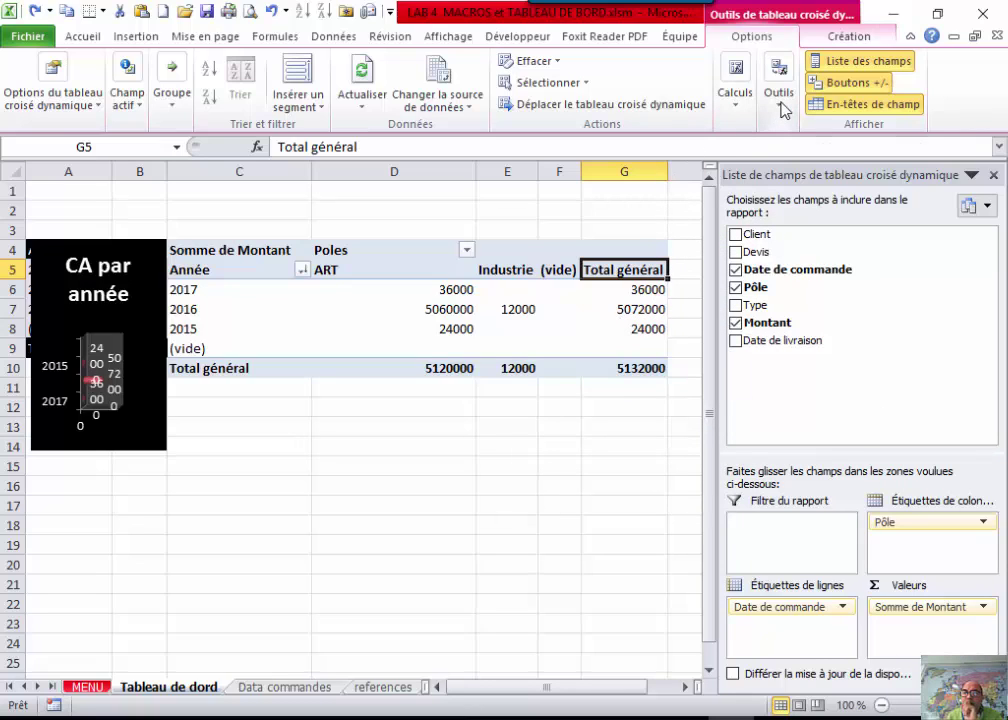
click(852, 88)
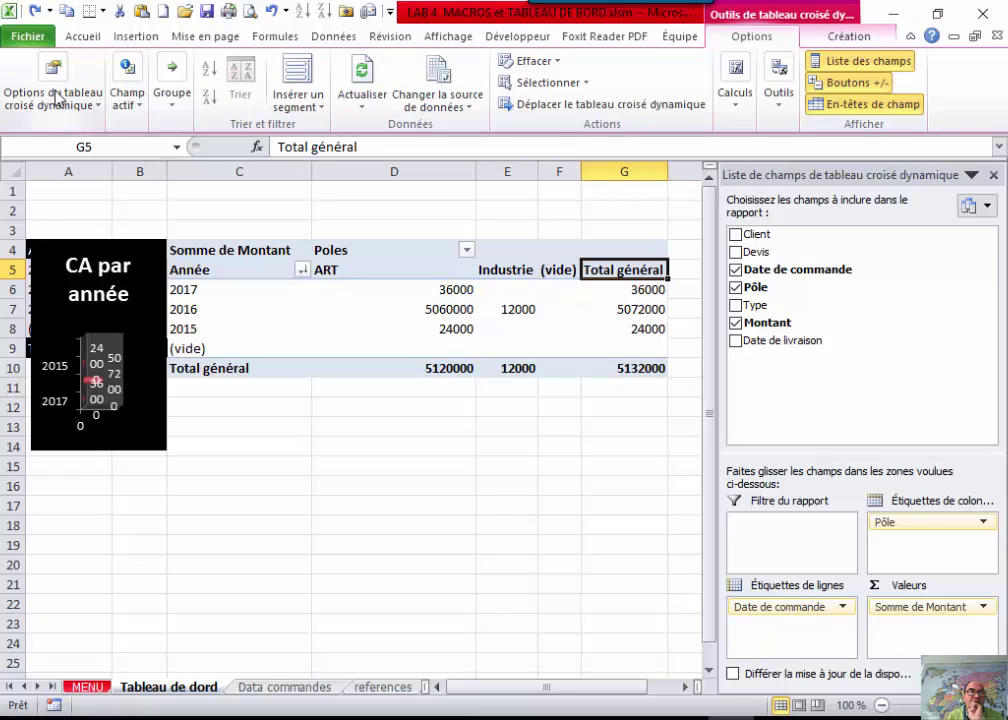
- Turn off the pivot table's grand totals for rows and columns
click(853, 37)
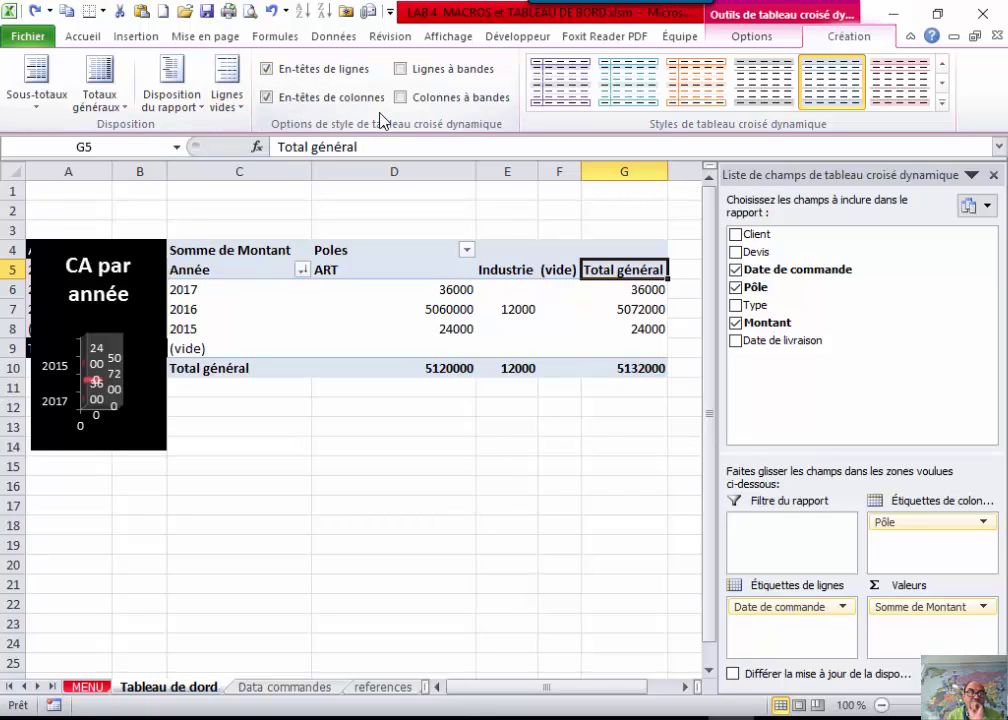
click(104, 100)
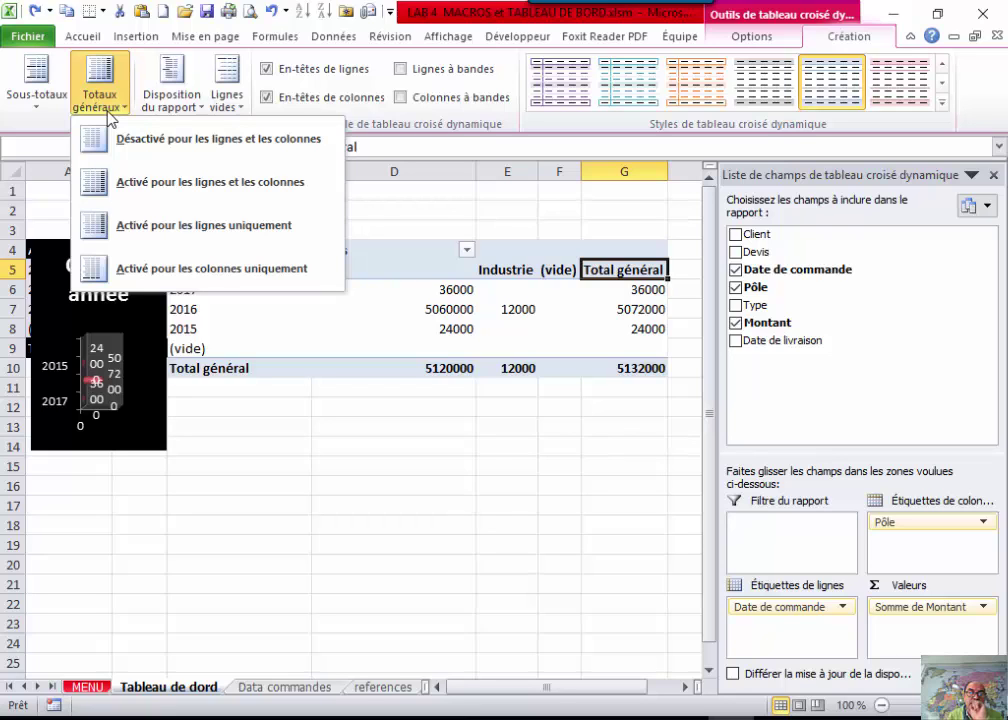
click(142, 138)
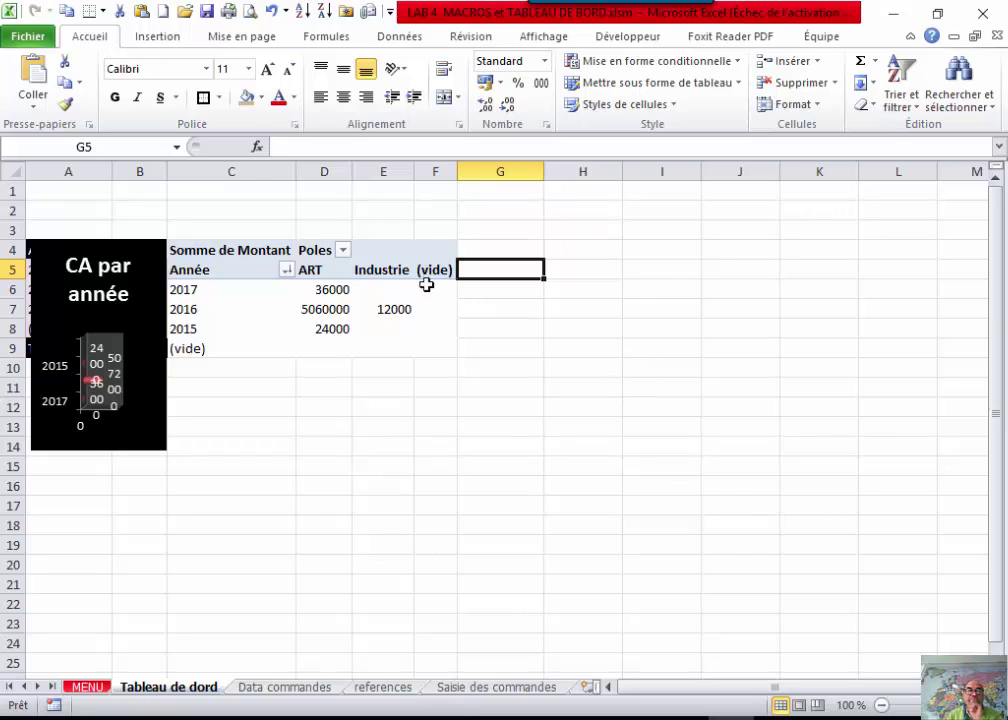
click(240, 309)
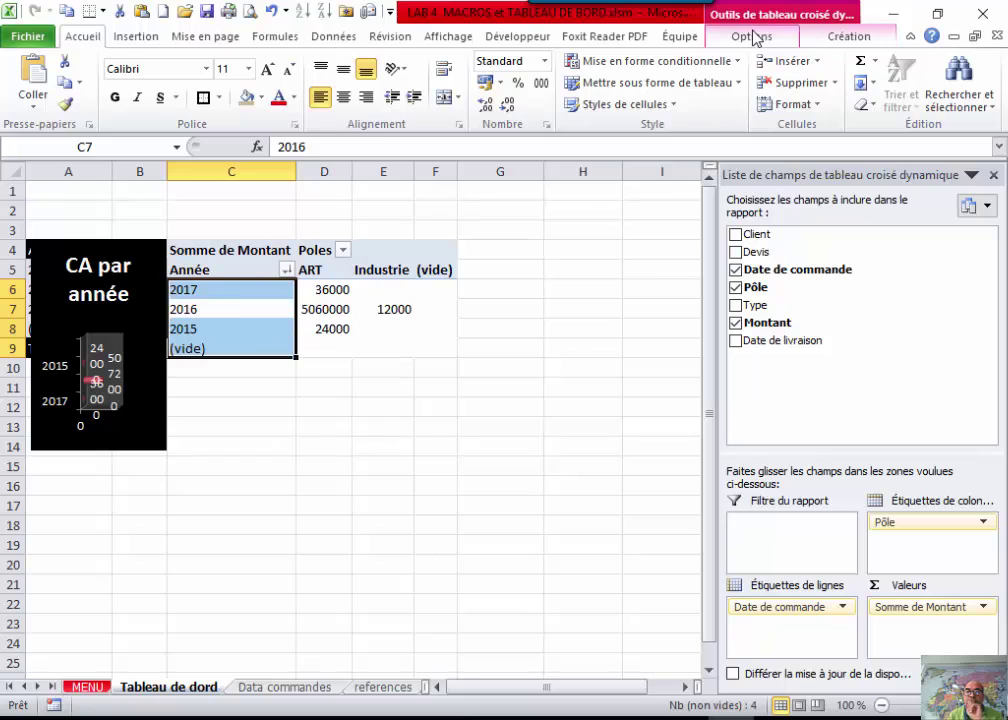
click(751, 36)
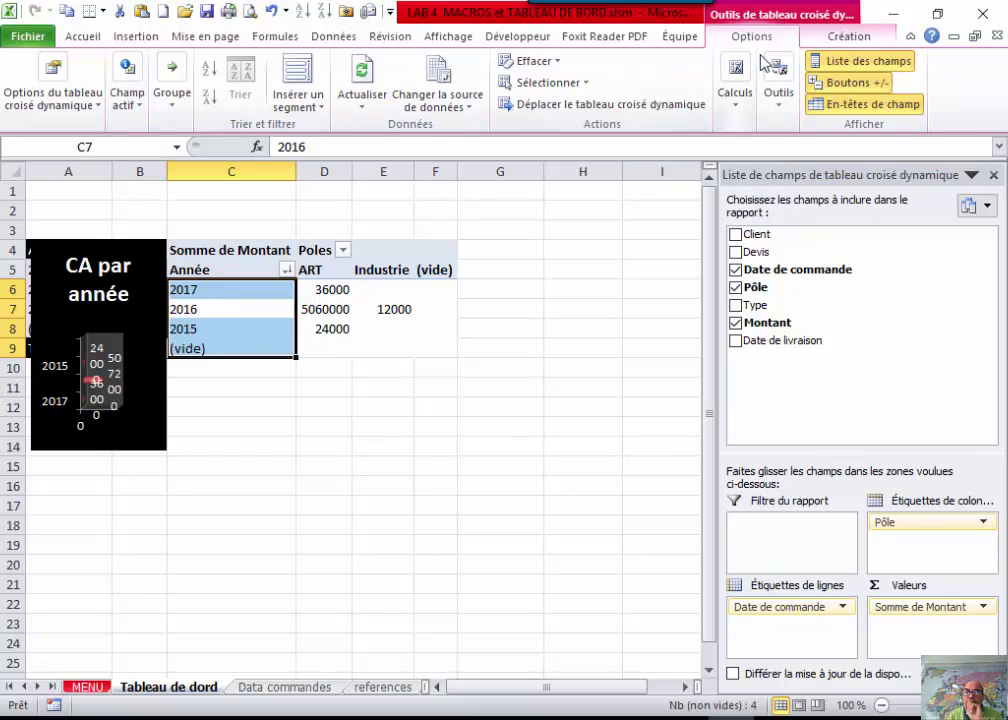
click(852, 37)
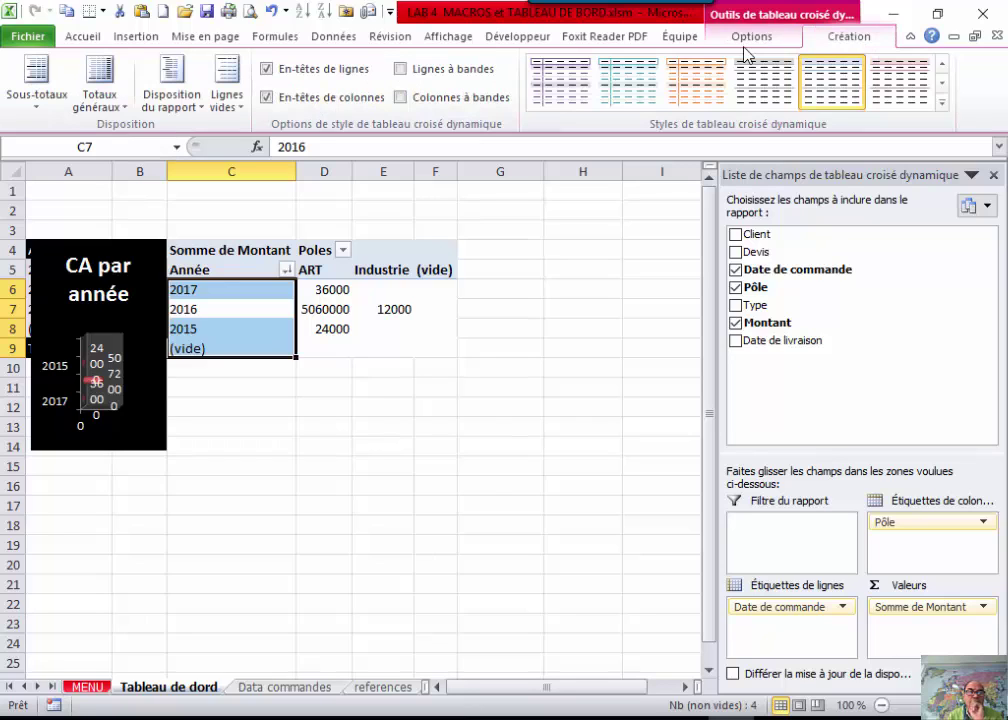
click(100, 108)
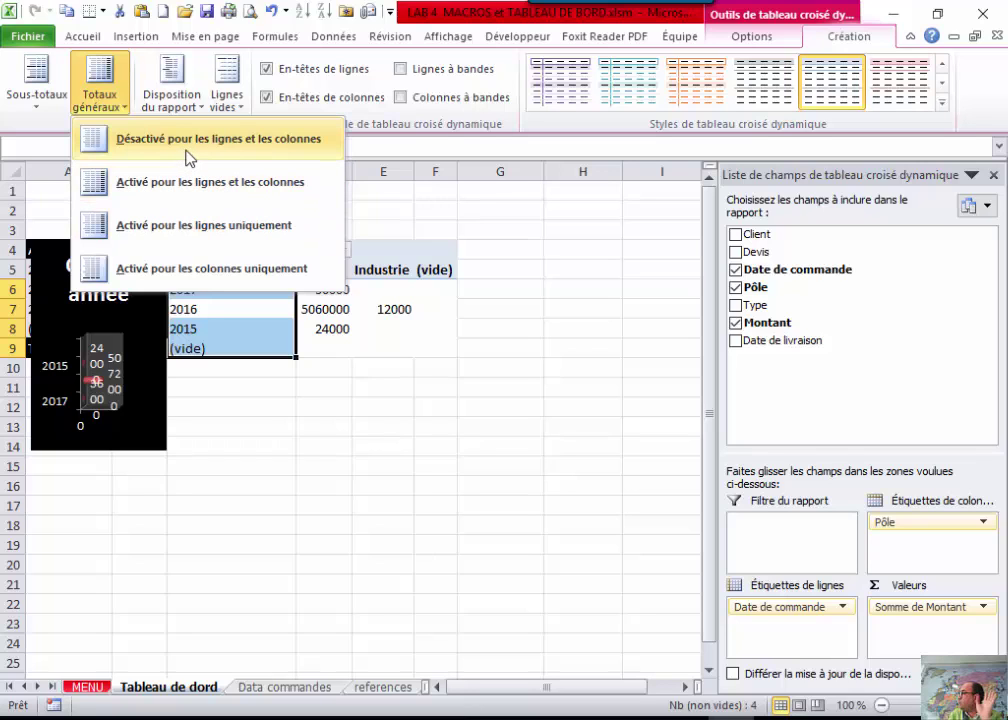
click(430, 428)
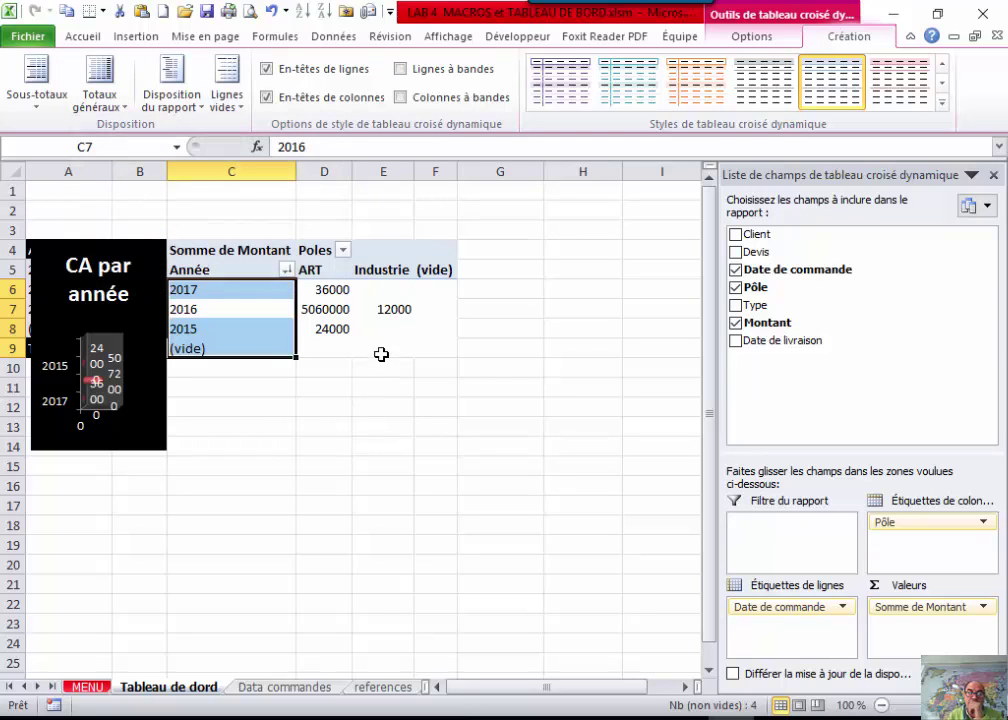
- Hide column F holding the (vide) pivot column
click(436, 258)
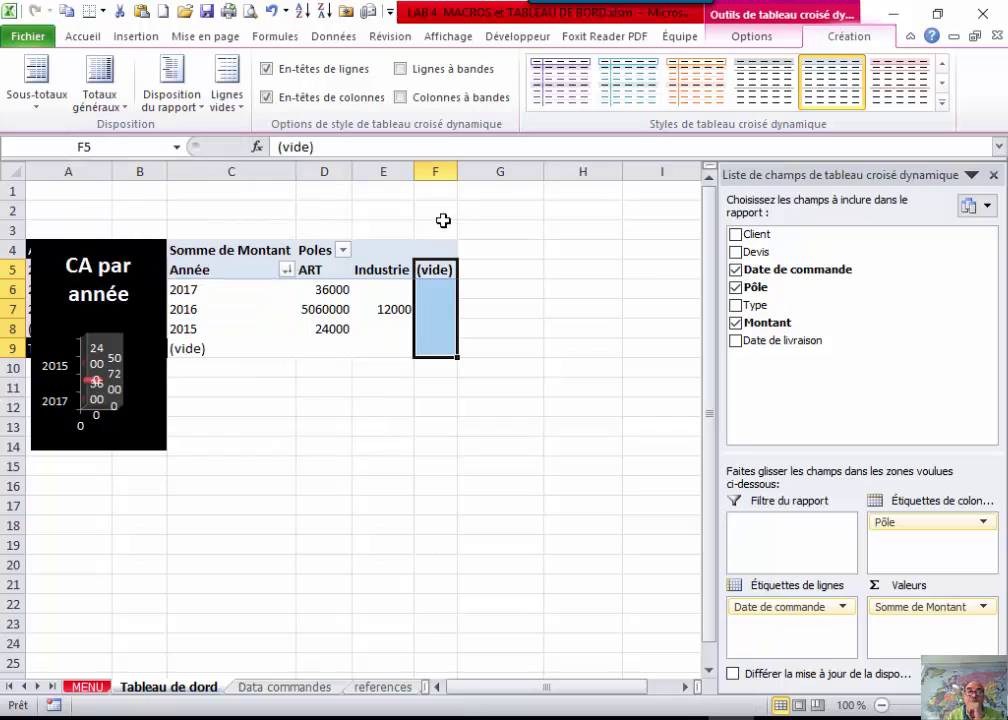
click(447, 170)
right_click(443, 173)
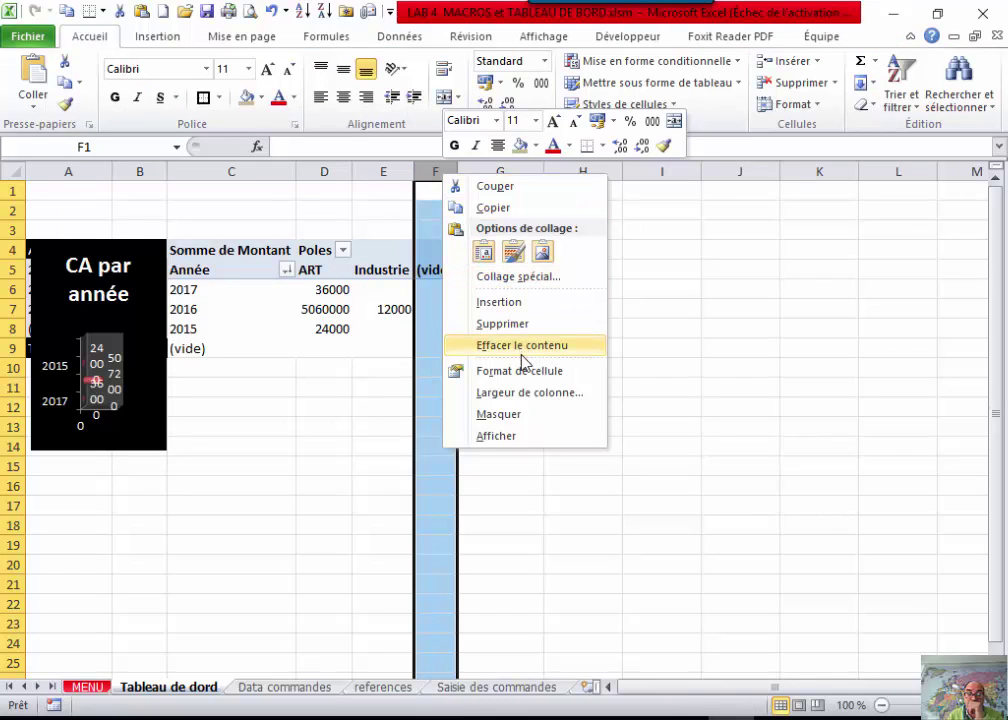
click(523, 414)
click(497, 446)
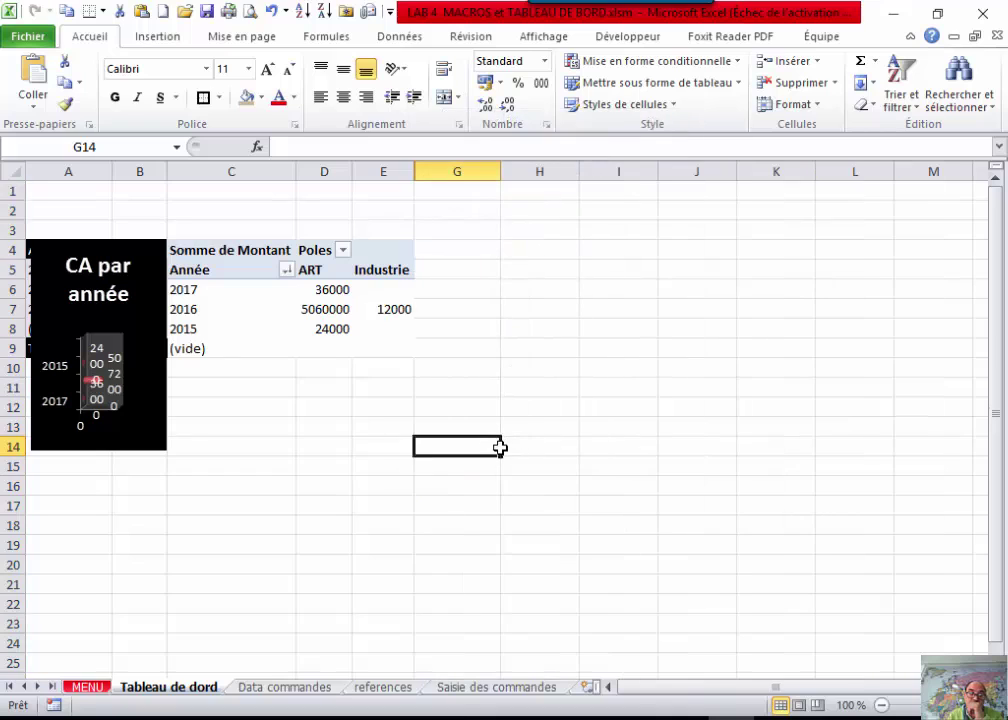
click(291, 466)
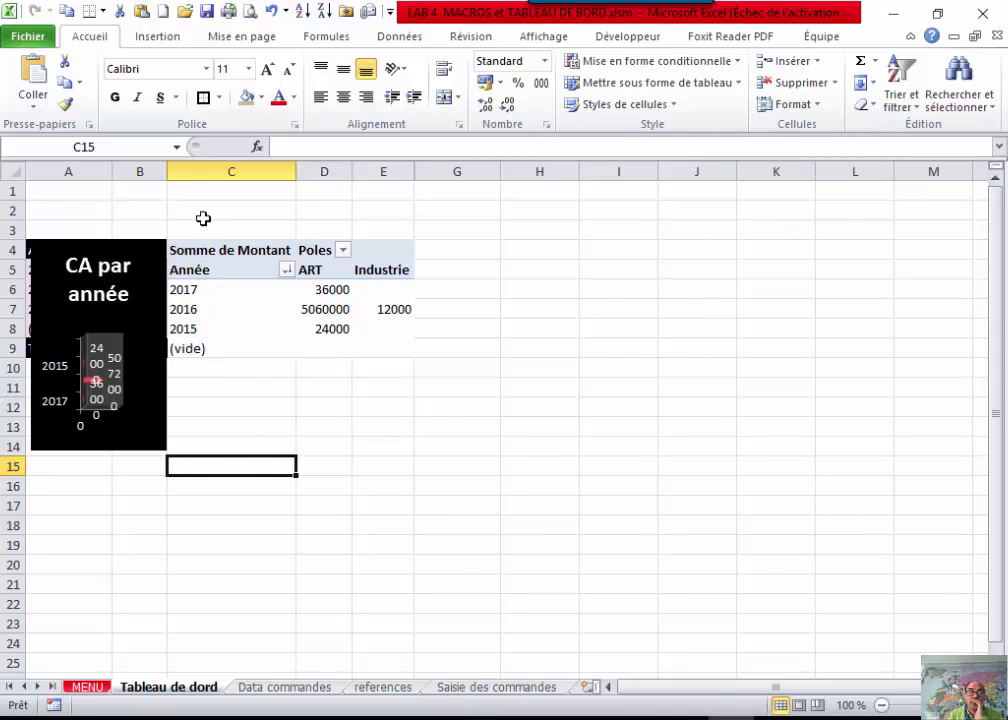
- Widen column B so the 'CA par année' chart fits fully
drag(166, 175, 290, 181)
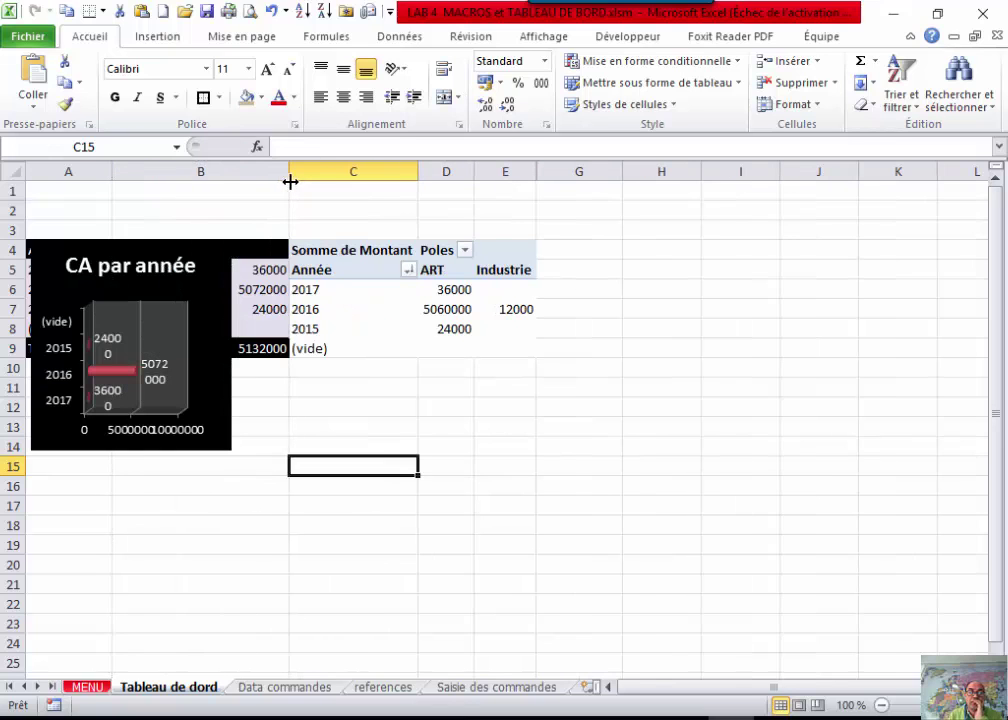
click(165, 337)
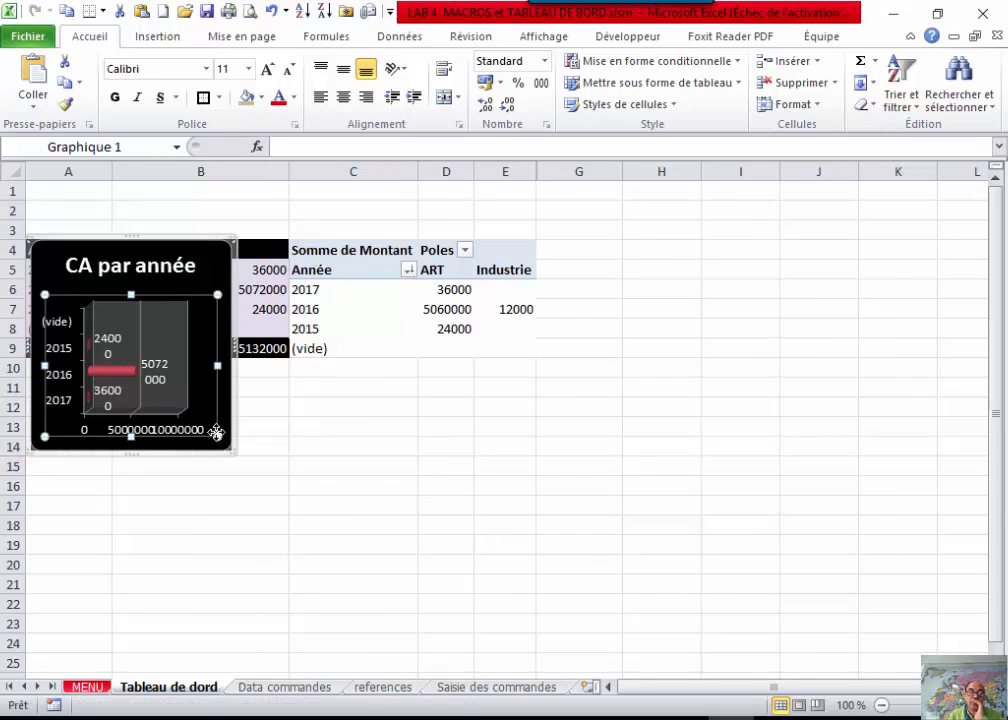
click(230, 292)
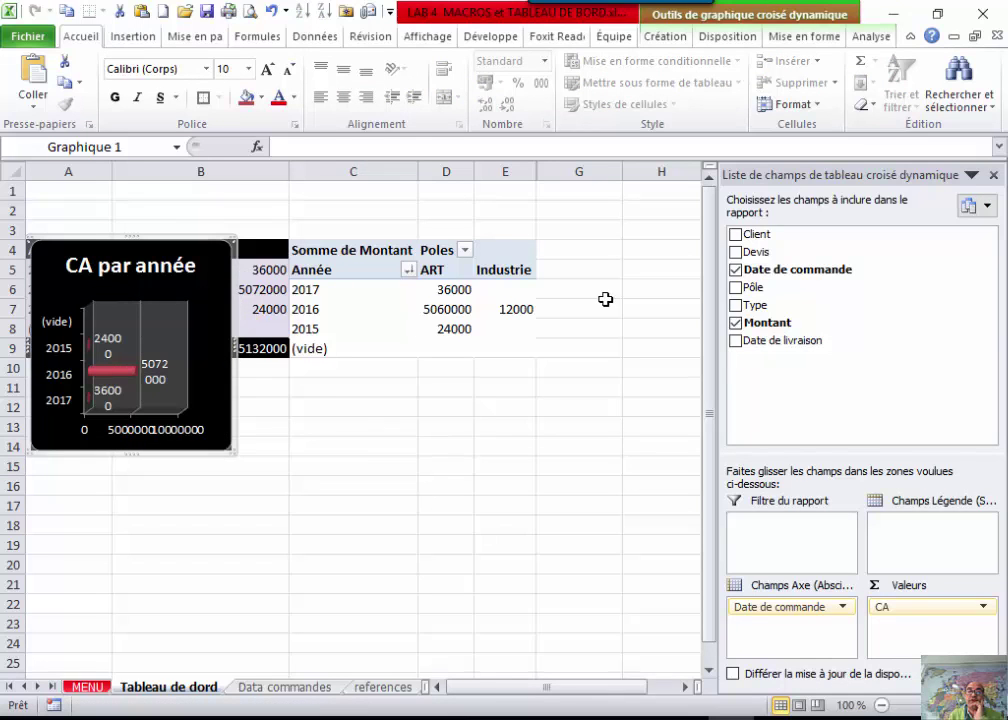
click(565, 466)
- Insert a 3D cylinder column pivot chart from the pivot table
click(336, 290)
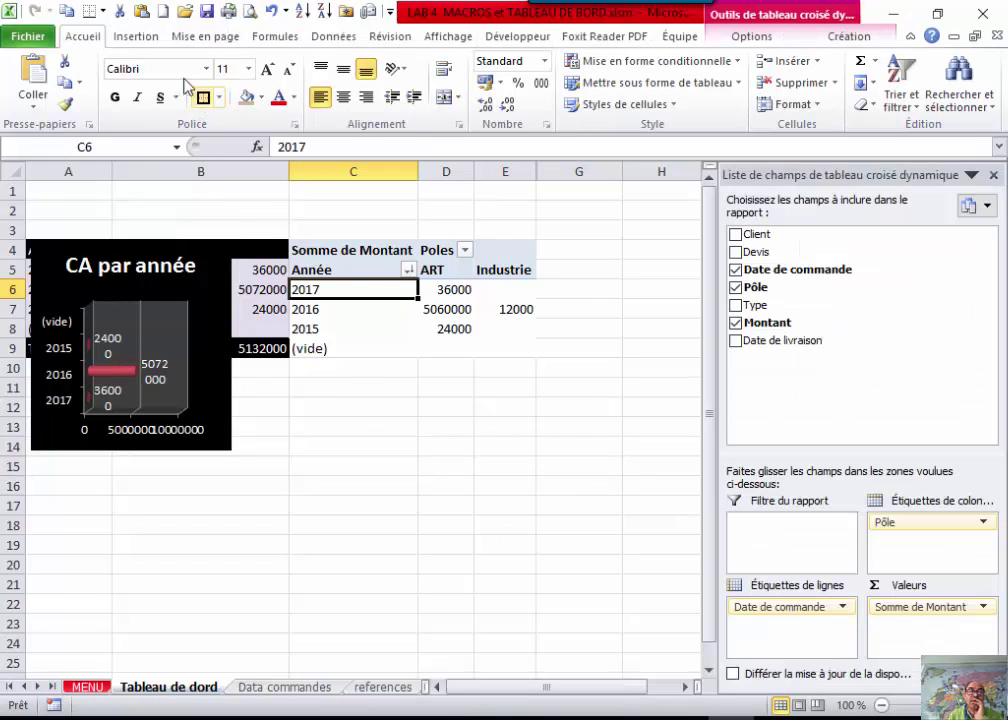
click(136, 36)
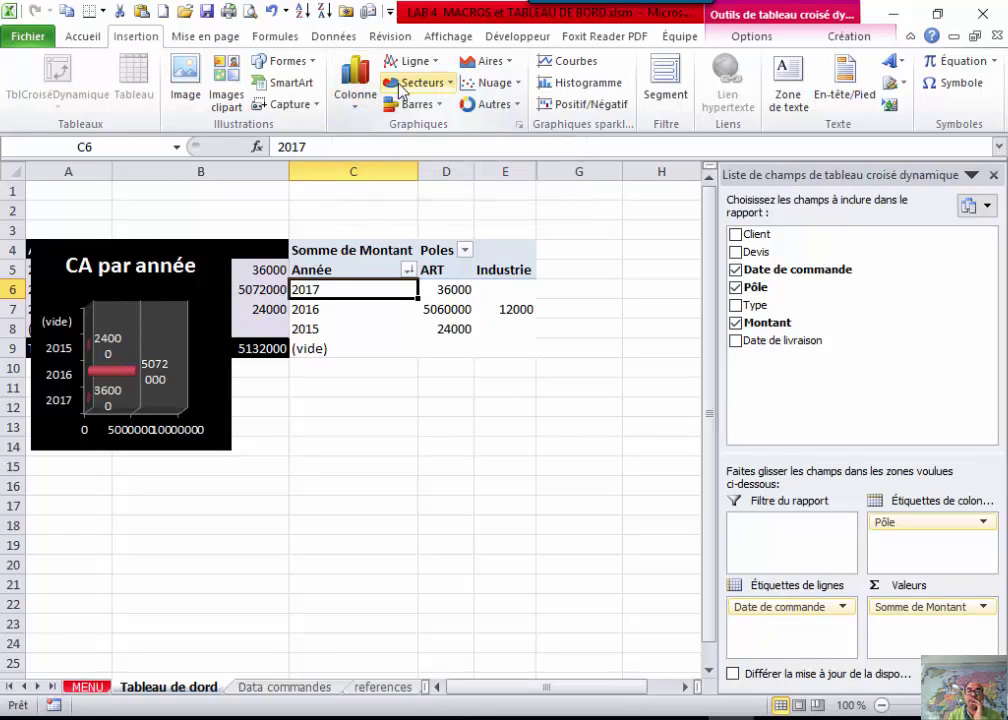
click(355, 85)
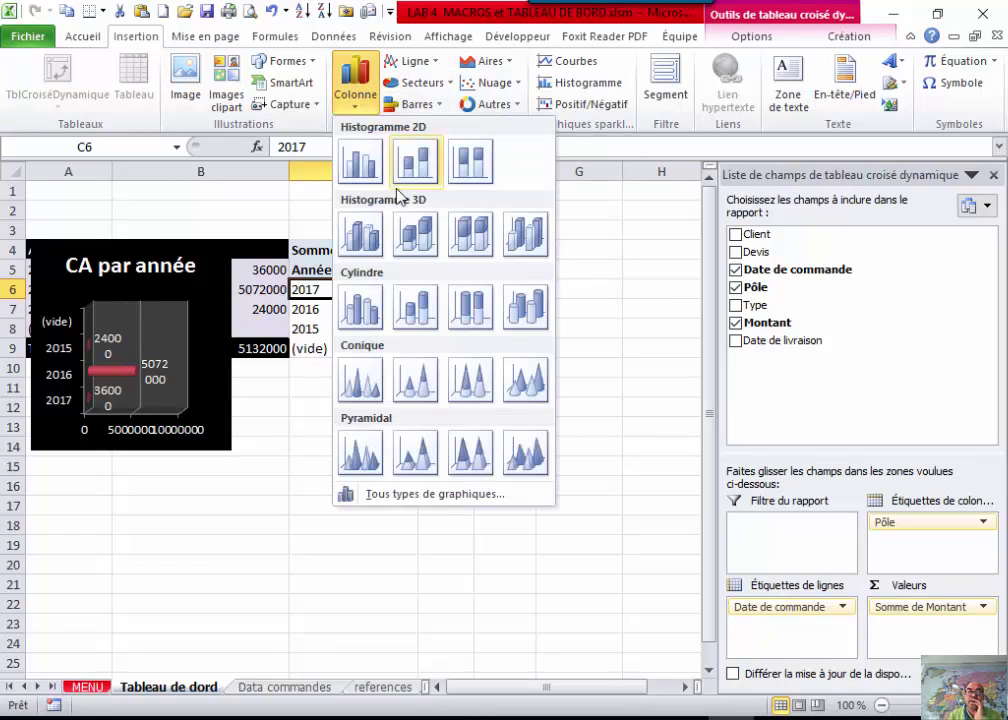
click(362, 305)
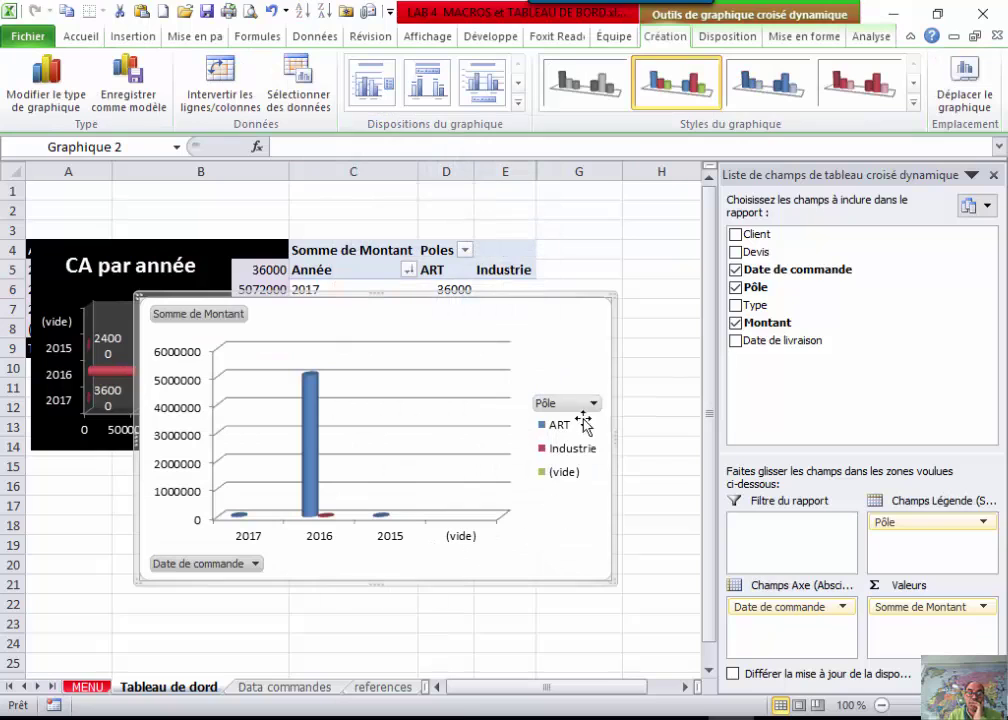
- Hide all field buttons on the pivot chart and close the field list
right_click(176, 314)
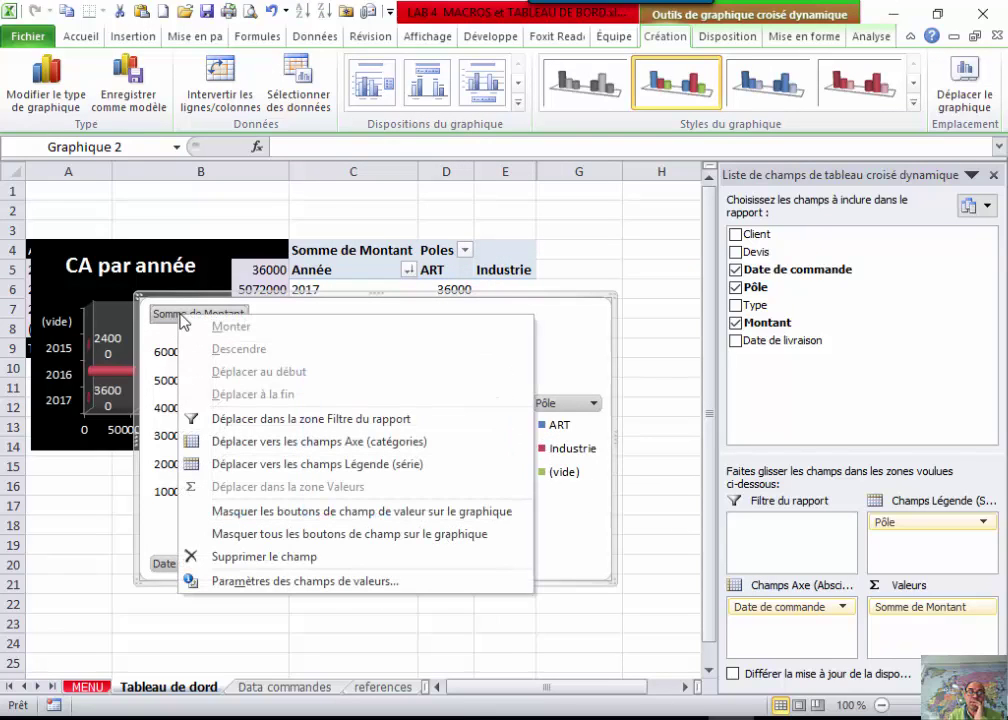
click(275, 537)
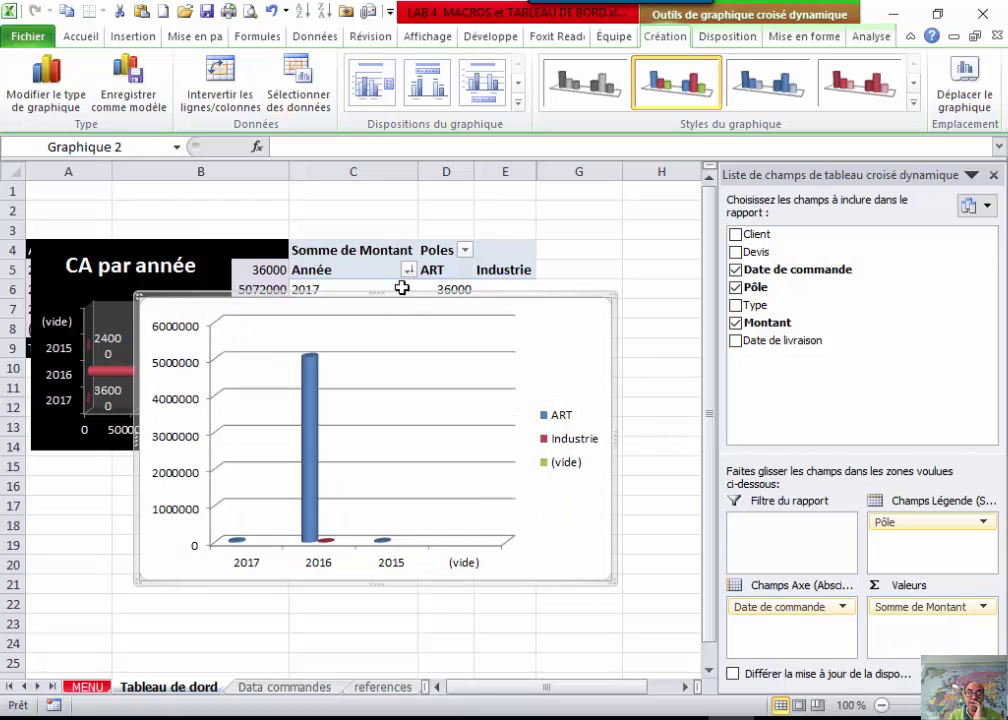
drag(395, 305, 544, 237)
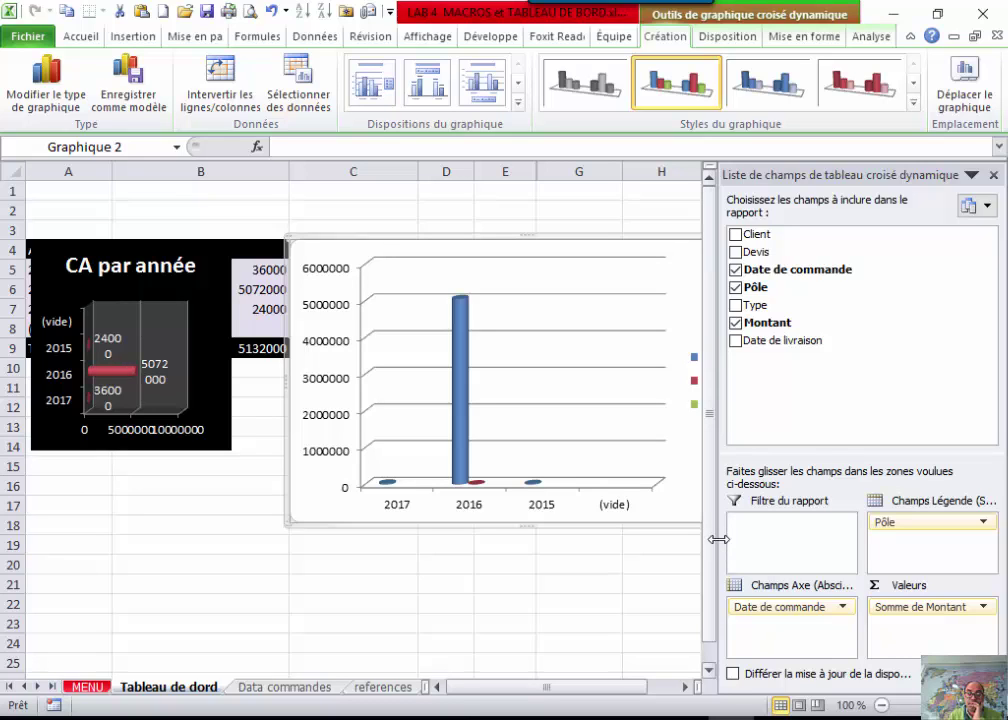
click(993, 175)
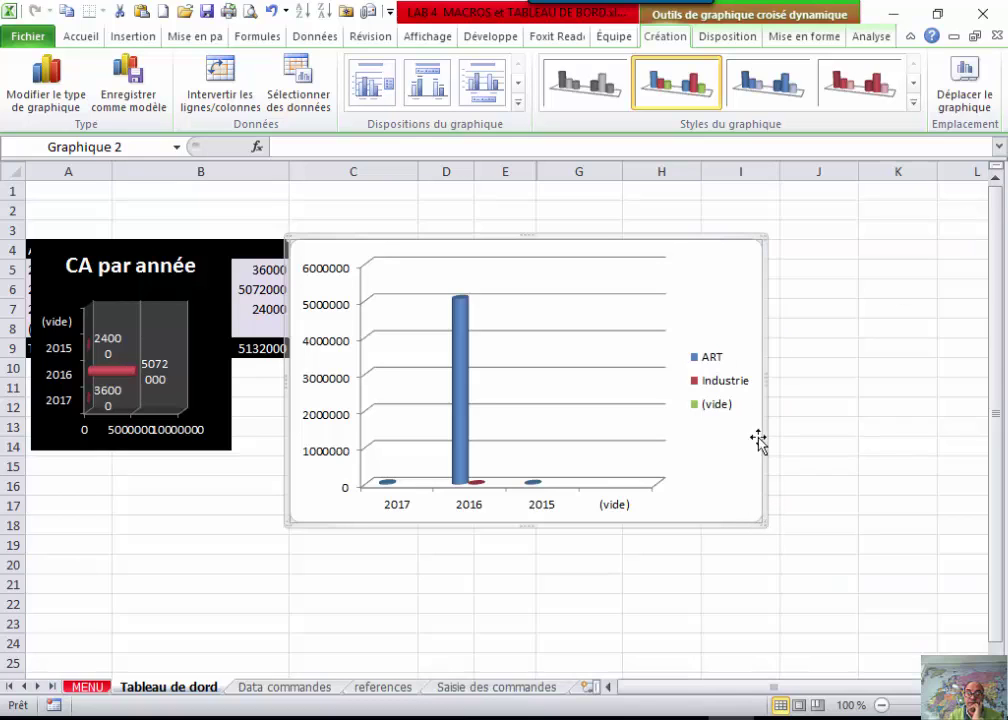
- Shrink the column chart and place it against the 'CA par année' chart
click(752, 378)
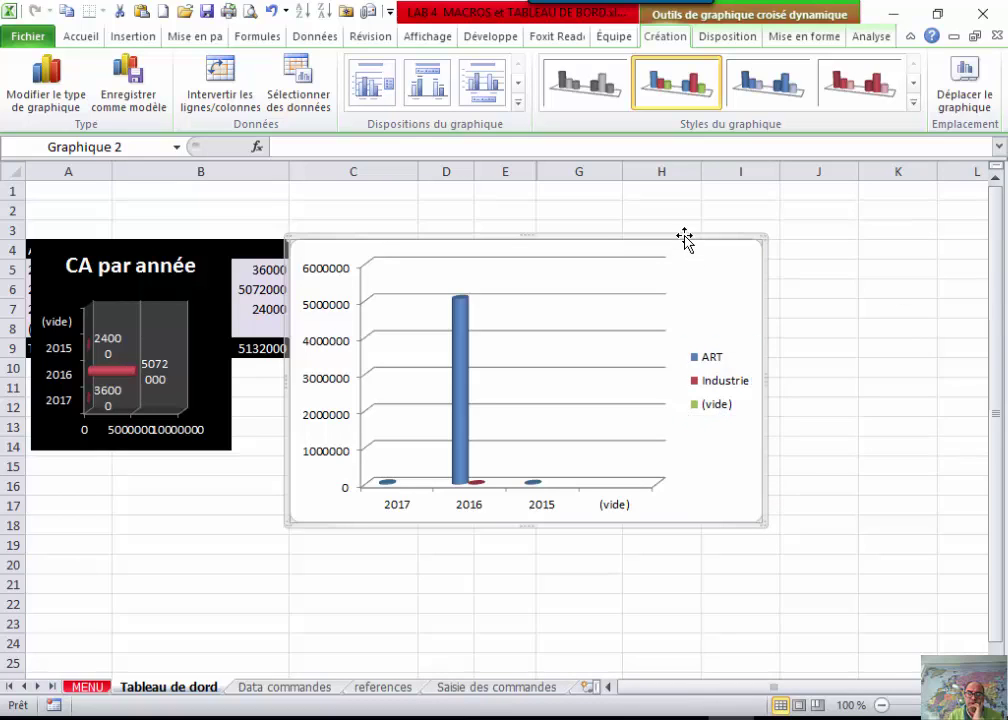
click(851, 372)
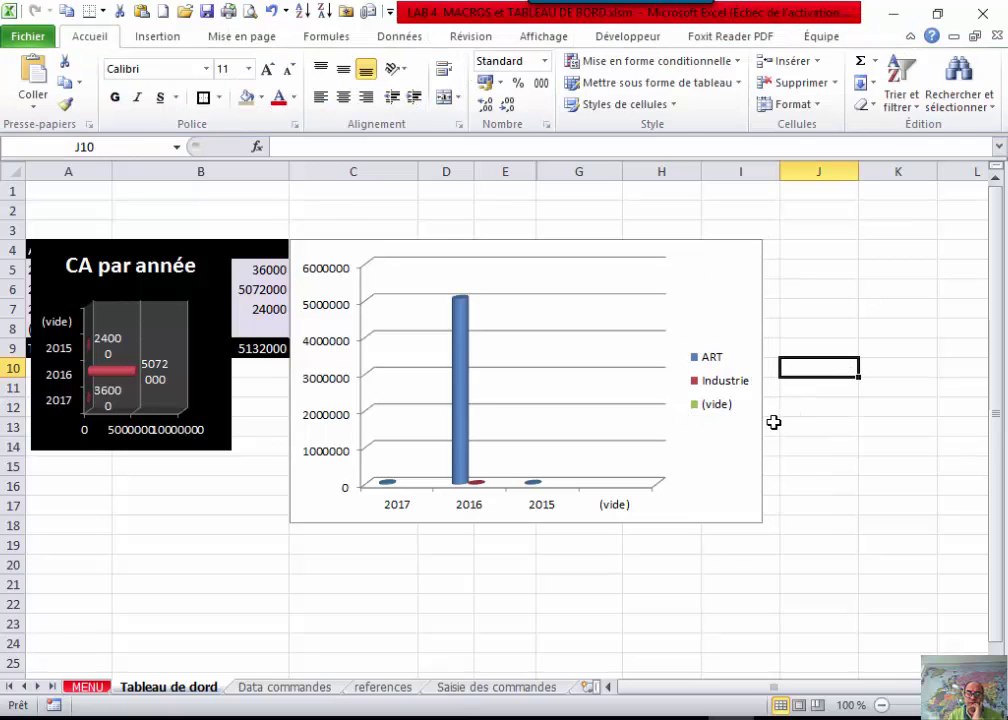
click(761, 432)
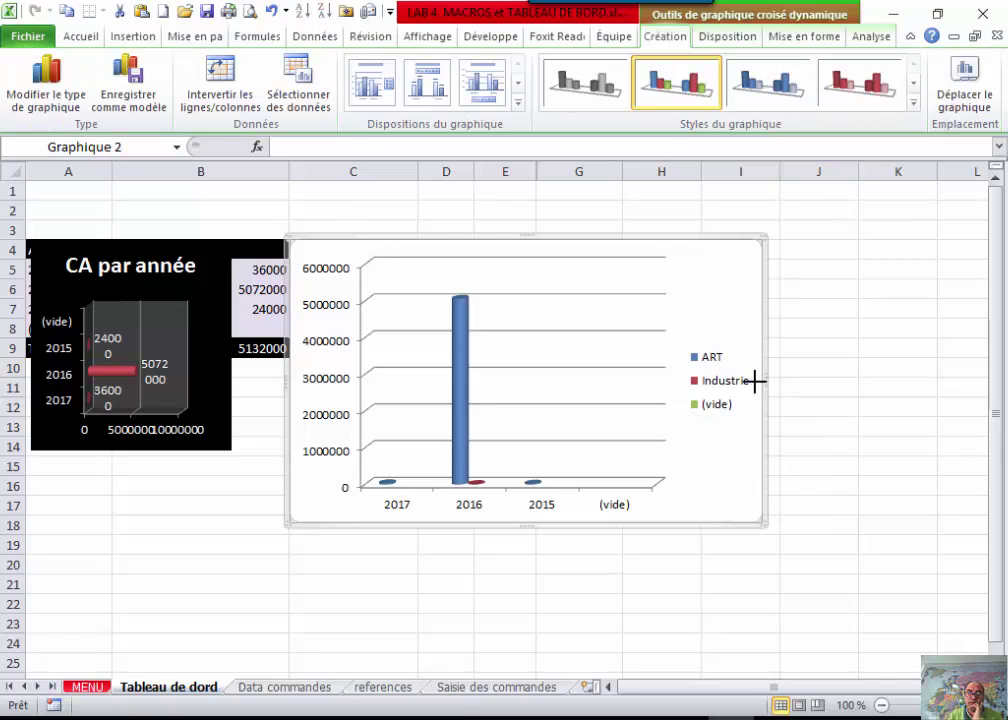
drag(758, 380, 606, 382)
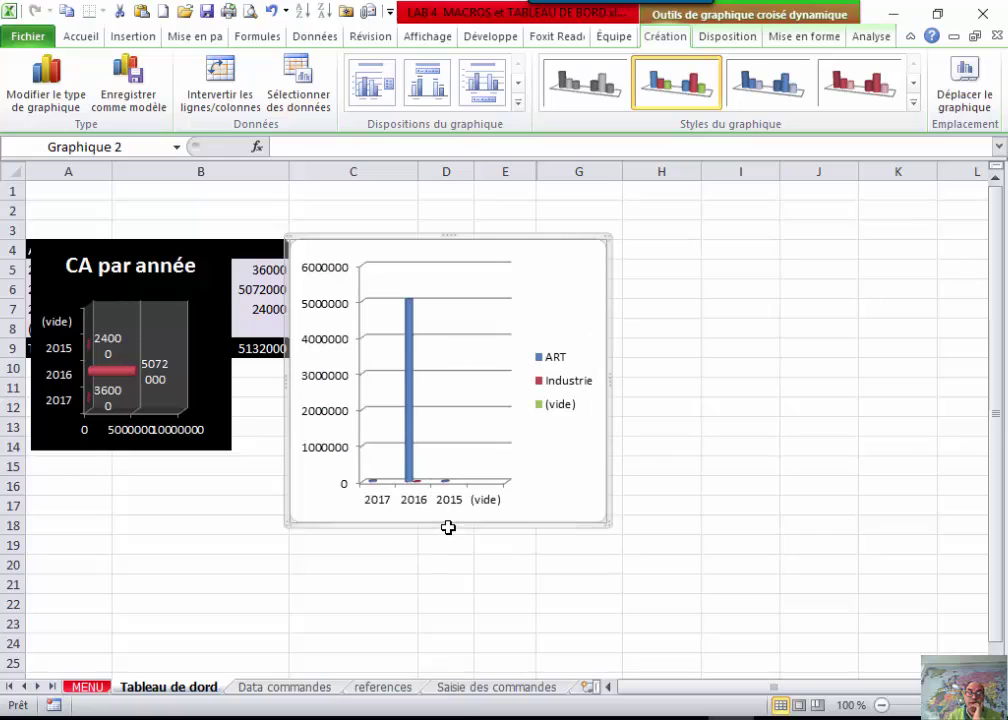
drag(451, 512, 459, 450)
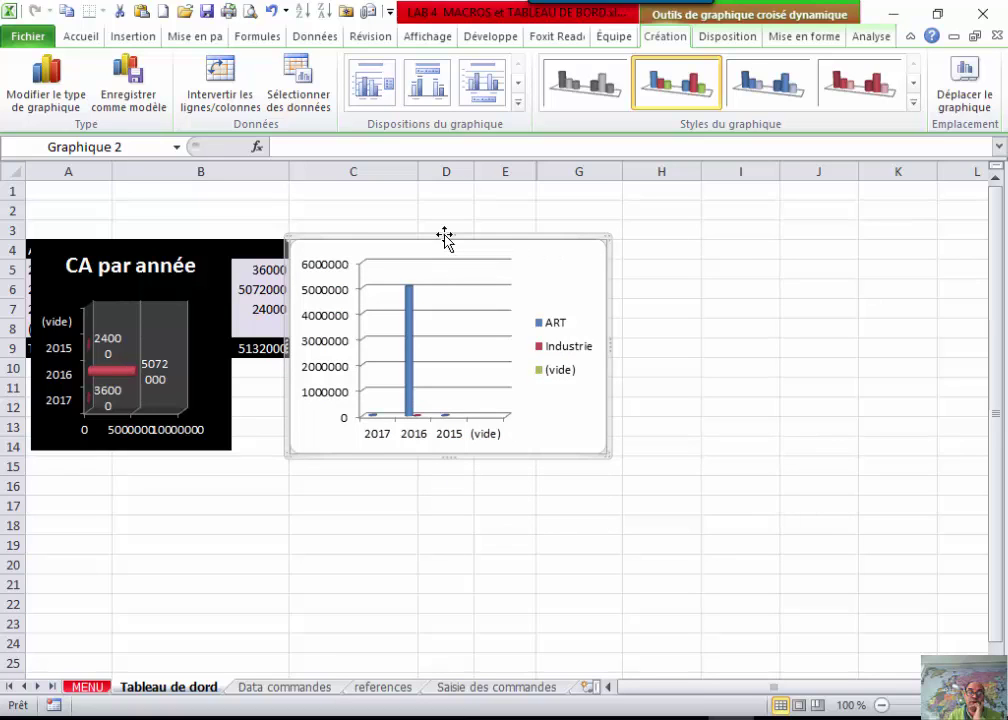
drag(443, 236, 384, 240)
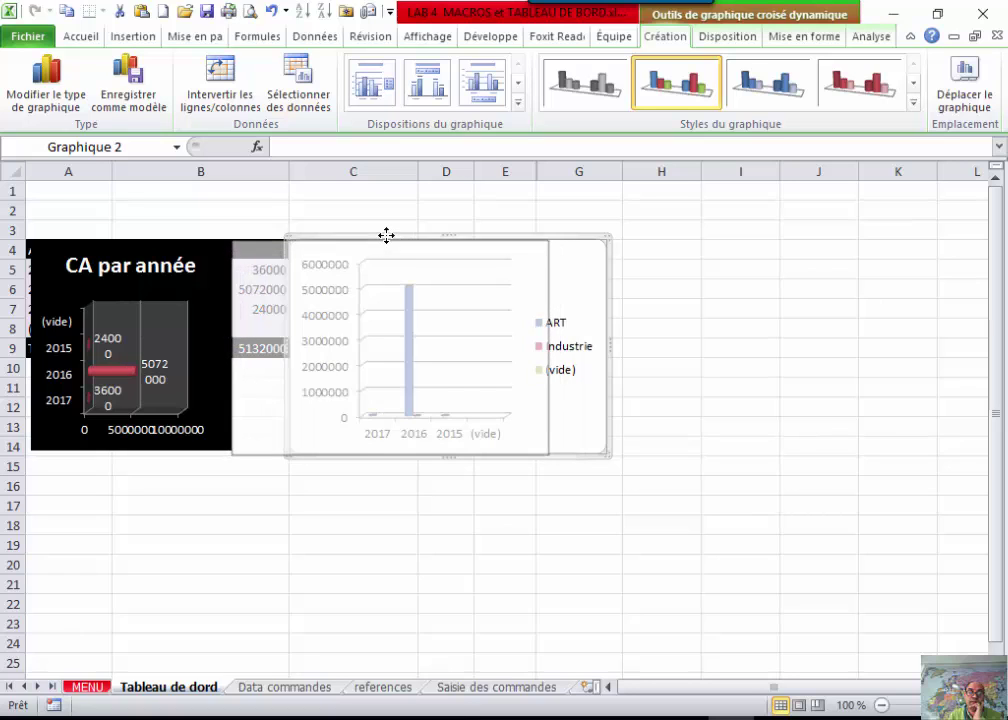
drag(384, 240, 386, 237)
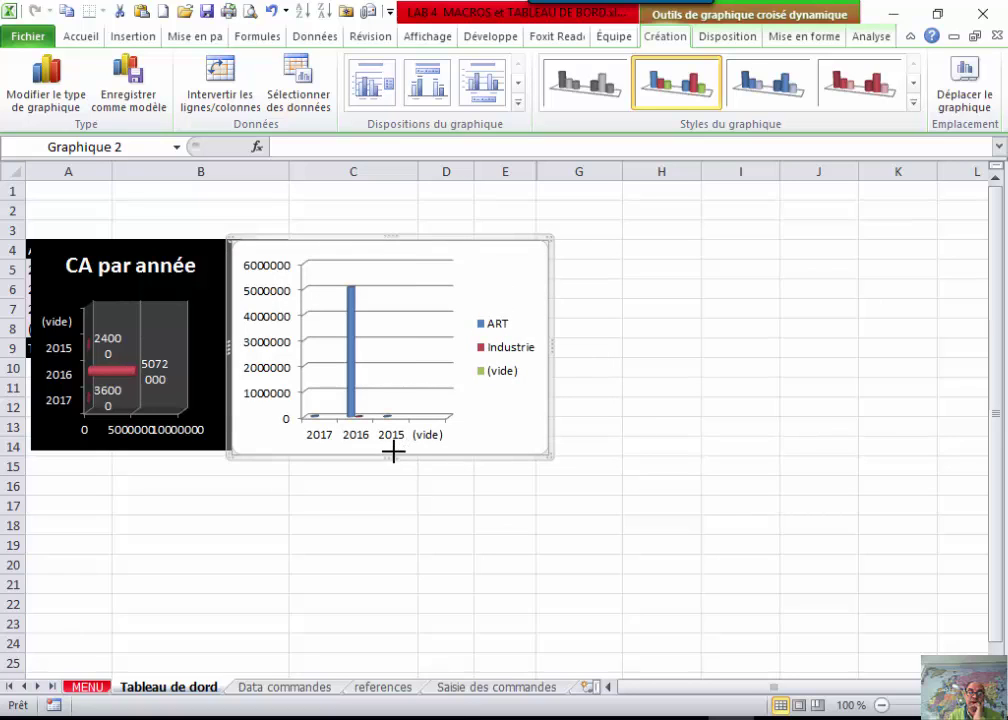
drag(393, 452, 393, 448)
click(412, 504)
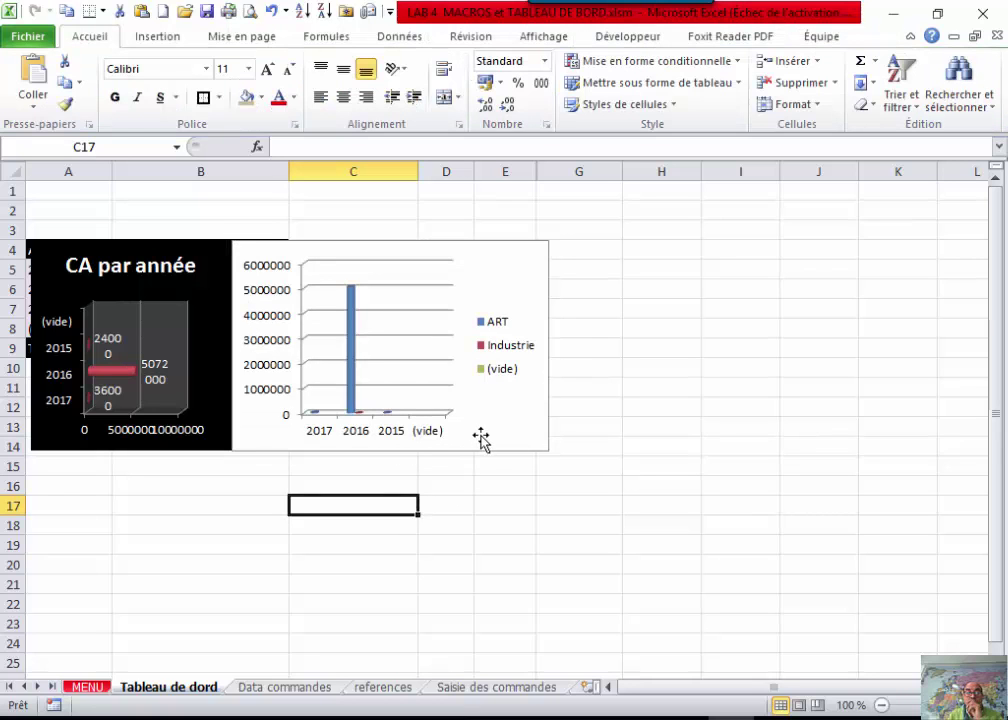
click(481, 440)
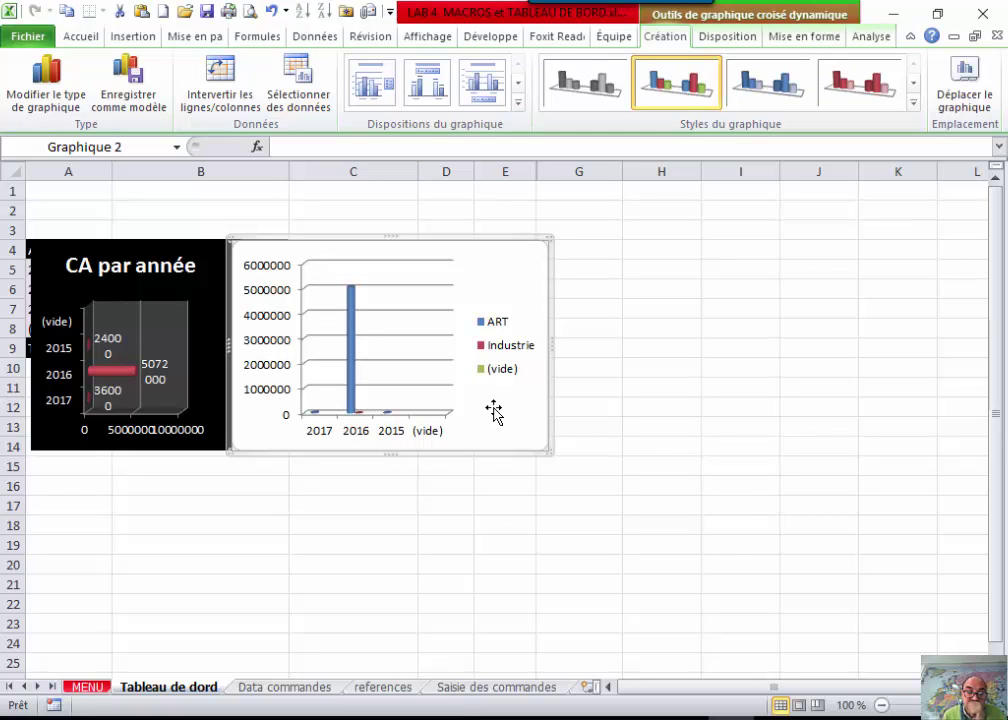
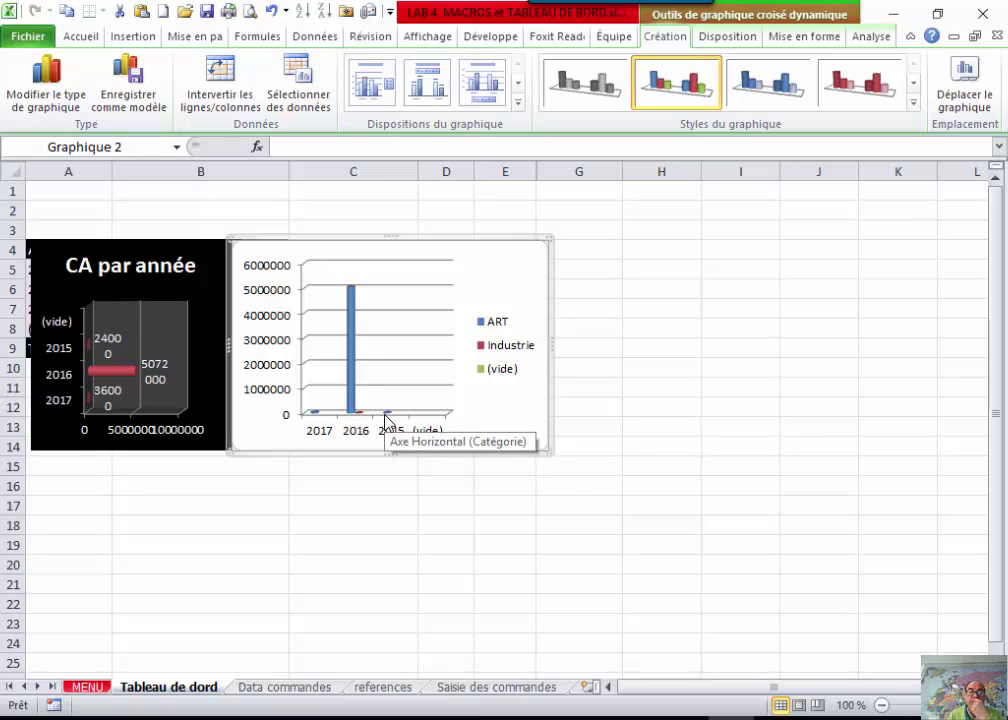
- On Data commandes, fill the 12000 amount from F7 up into F2:F6
click(305, 693)
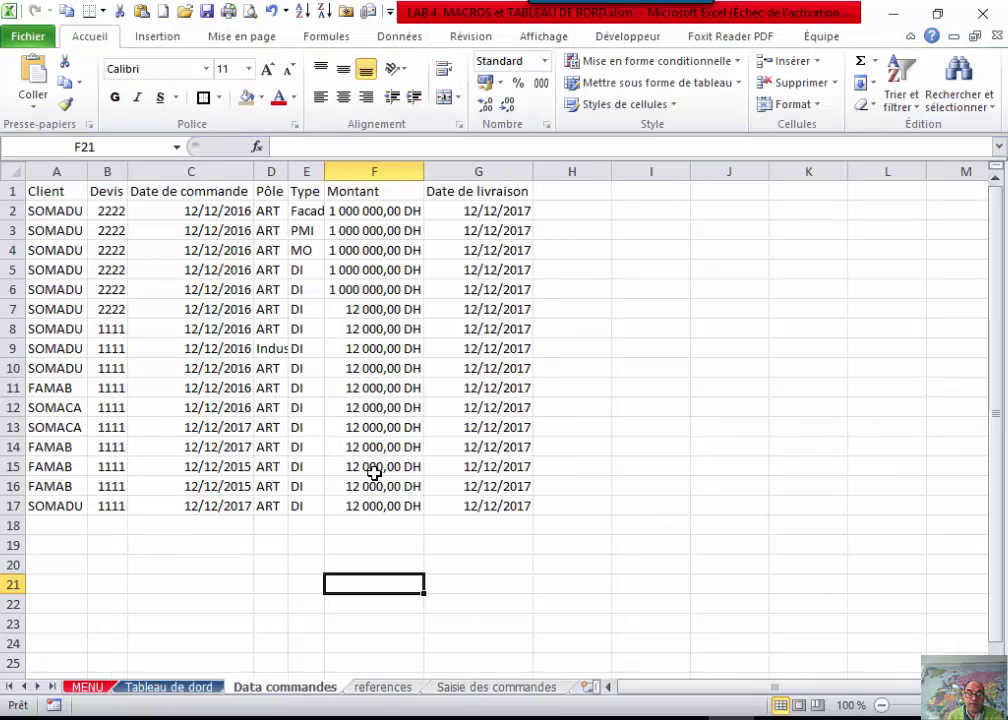
click(361, 314)
drag(424, 318, 416, 208)
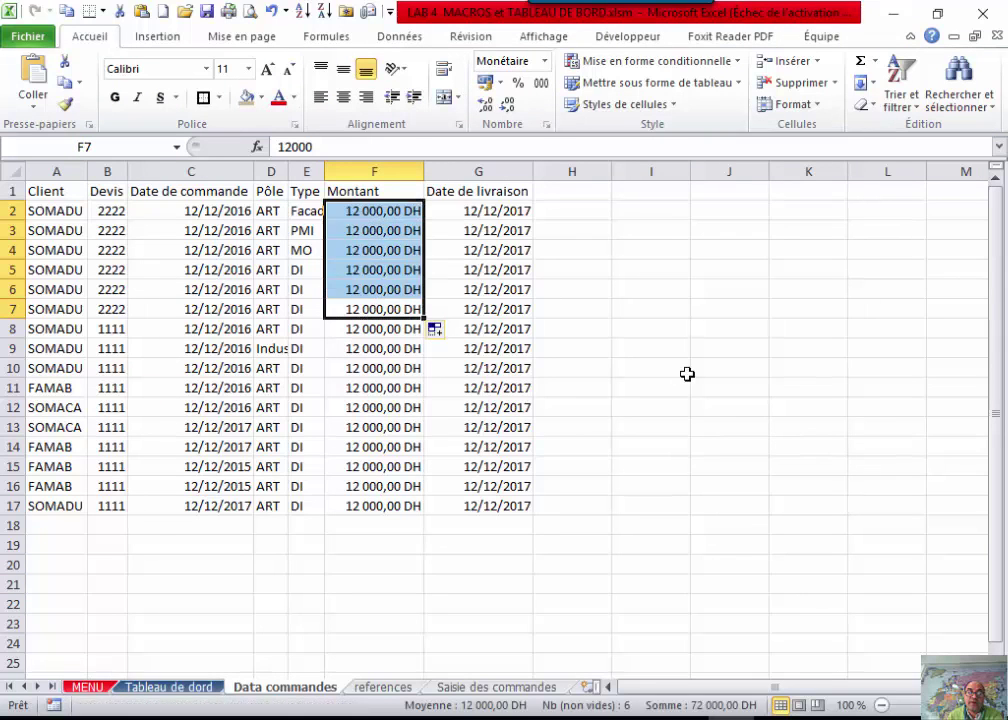
drag(687, 374, 670, 389)
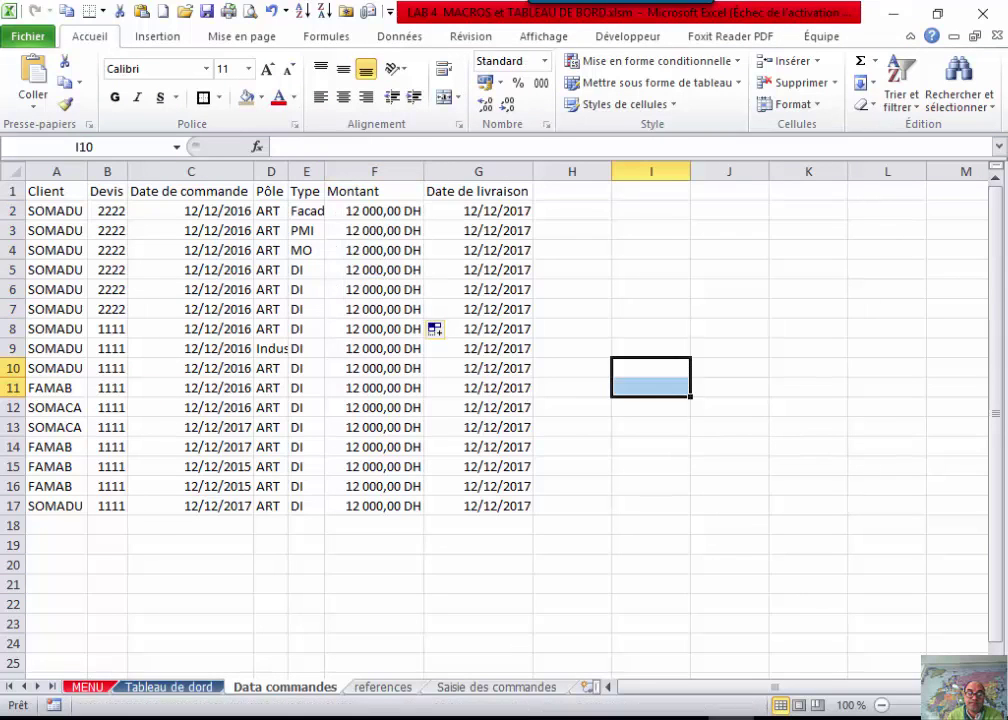
- On Tableau de bord, move the column chart down and refresh the pivot table so 2016 ART shows 120000
click(90, 690)
click(145, 688)
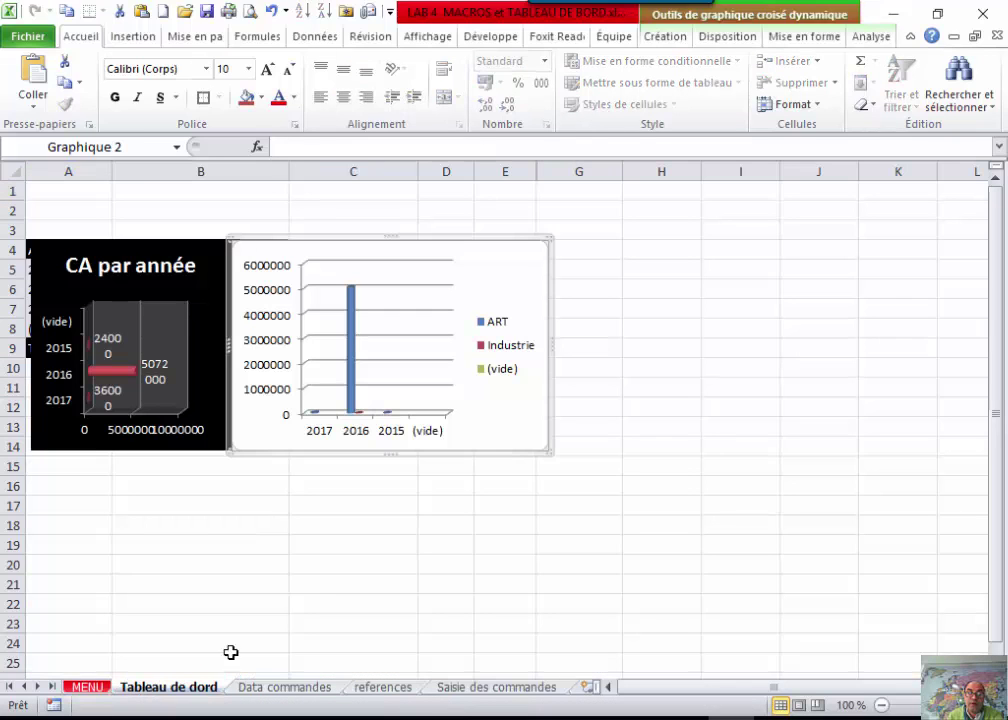
click(362, 525)
click(360, 486)
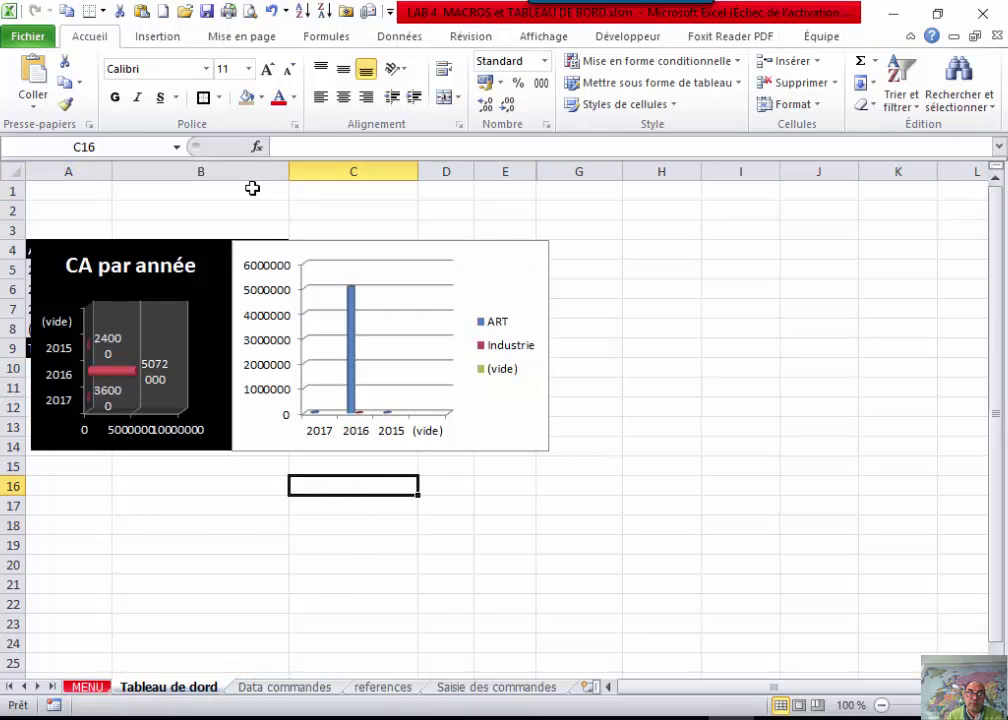
click(316, 244)
drag(316, 244, 320, 428)
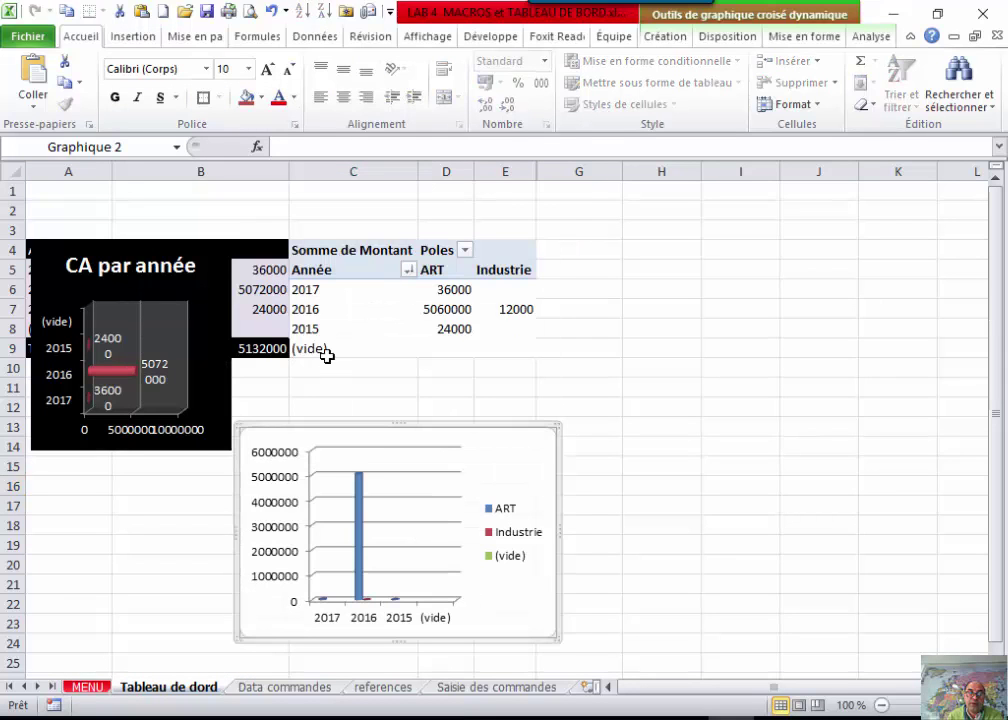
click(364, 294)
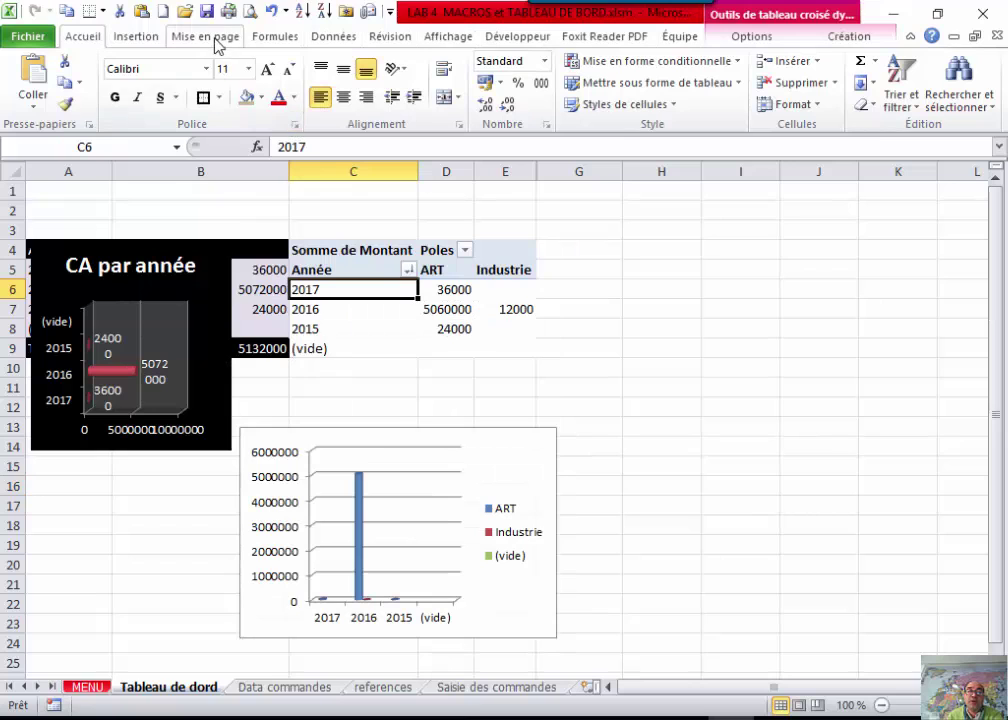
click(751, 37)
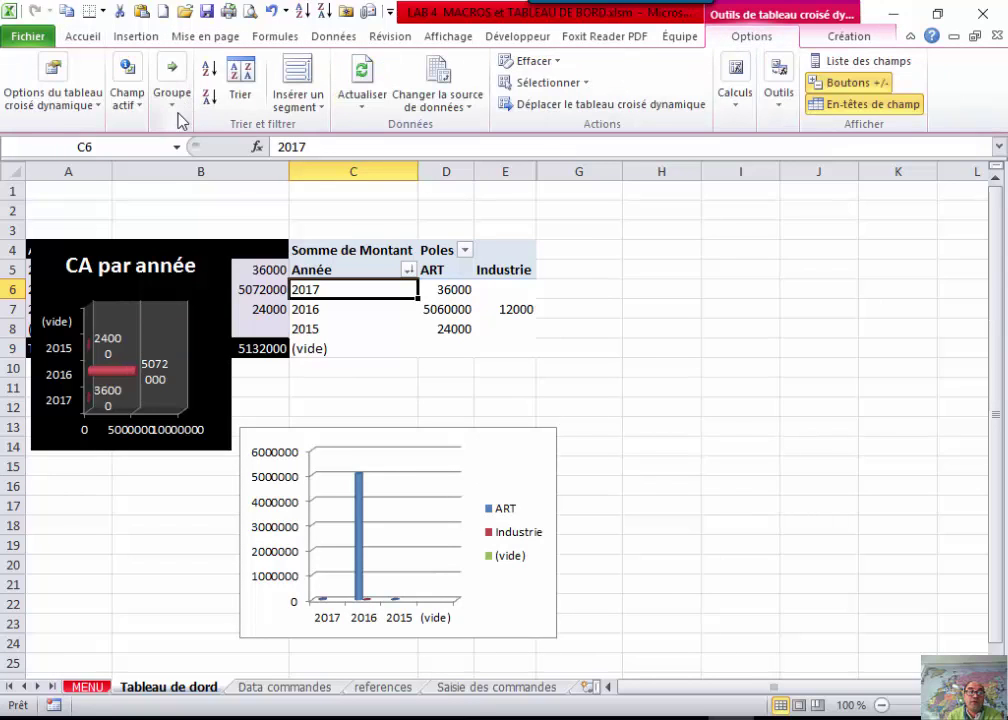
click(362, 78)
click(510, 350)
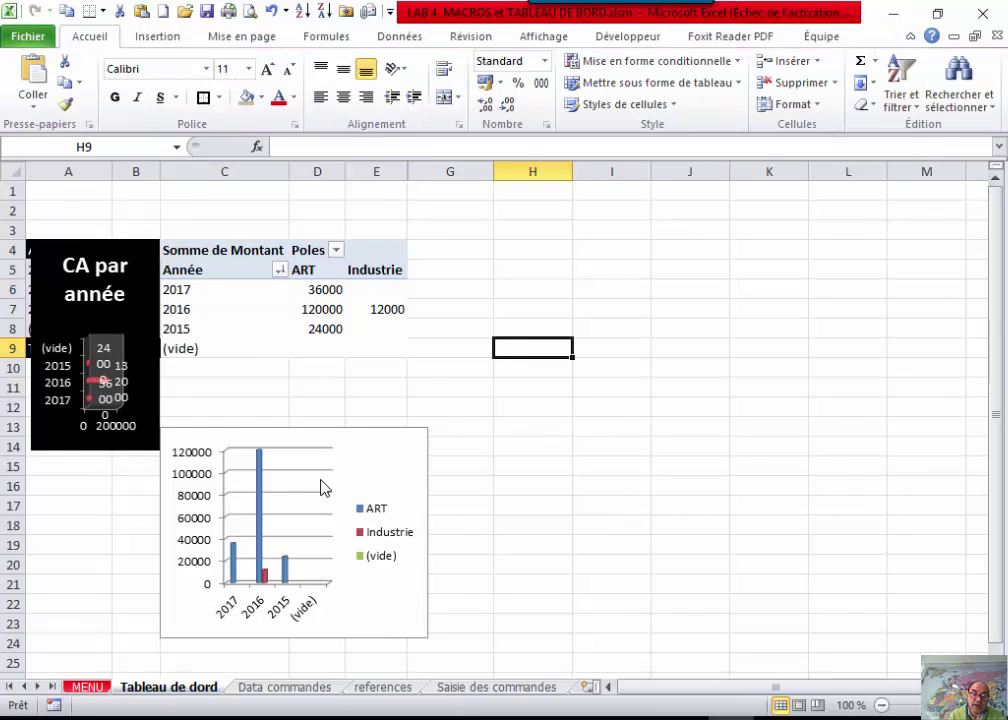
- Close the chart formatting settings and move the column chart back up beside the black chart
double_click(276, 432)
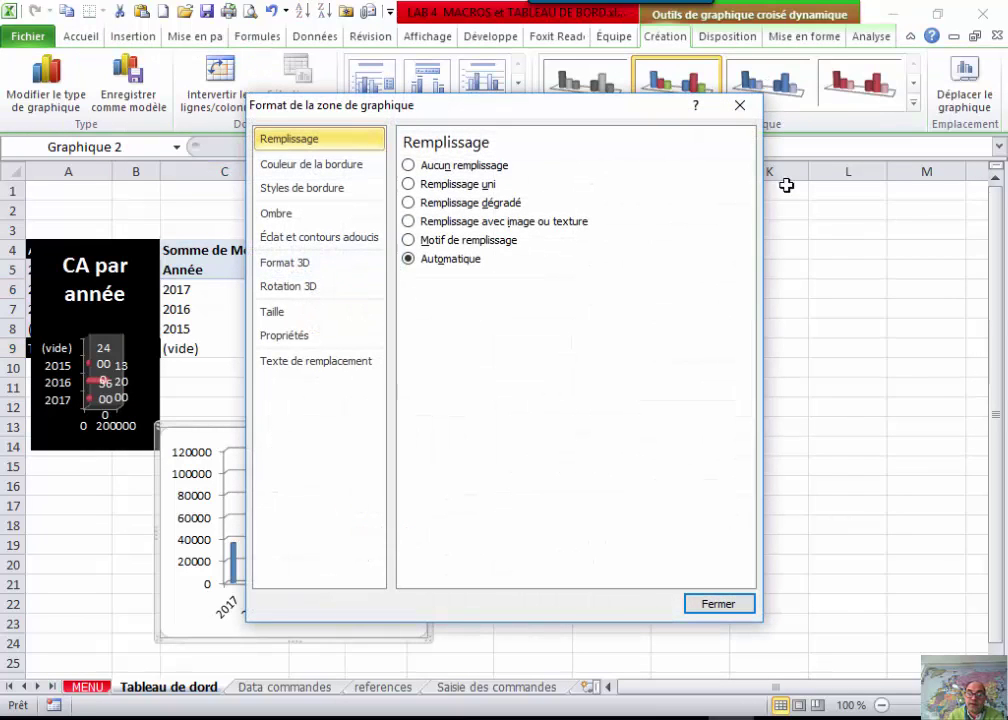
click(740, 106)
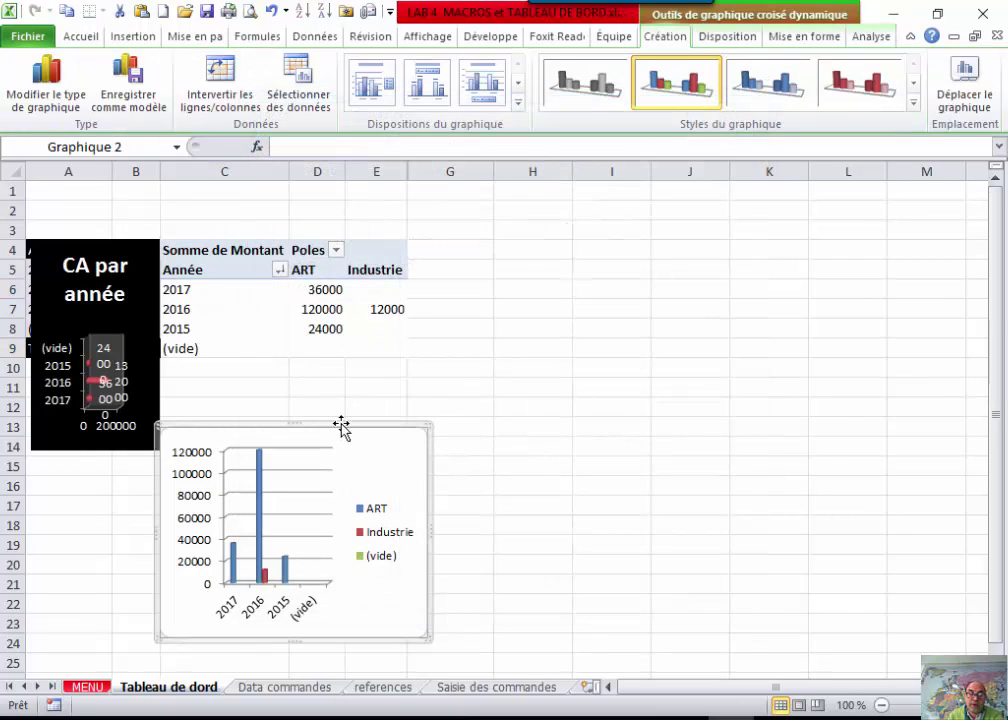
drag(342, 425, 342, 241)
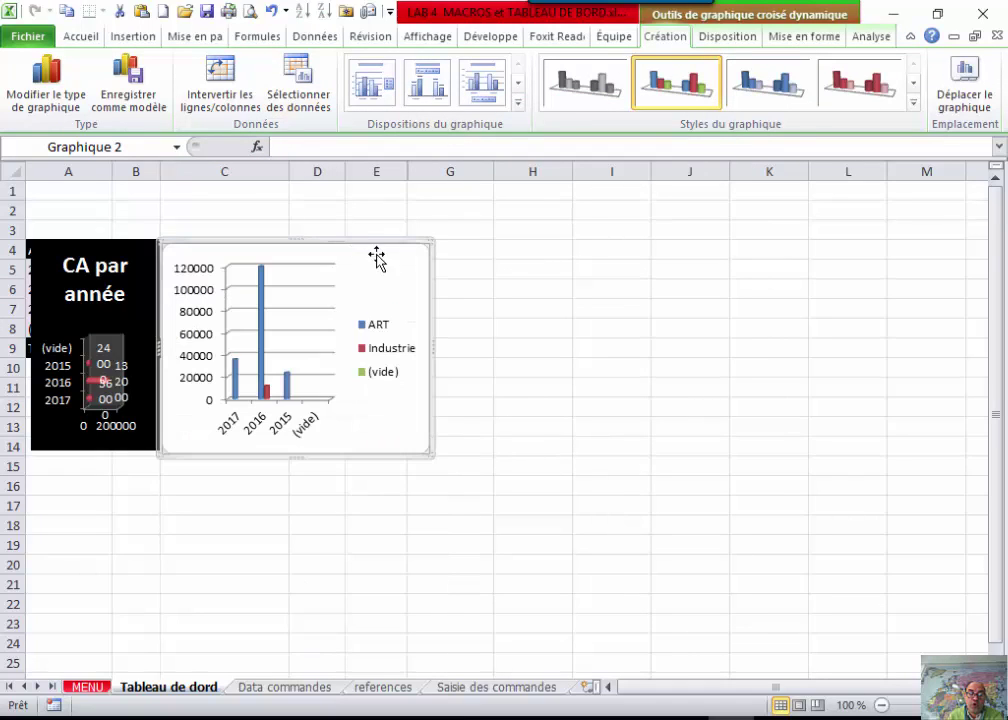
click(584, 376)
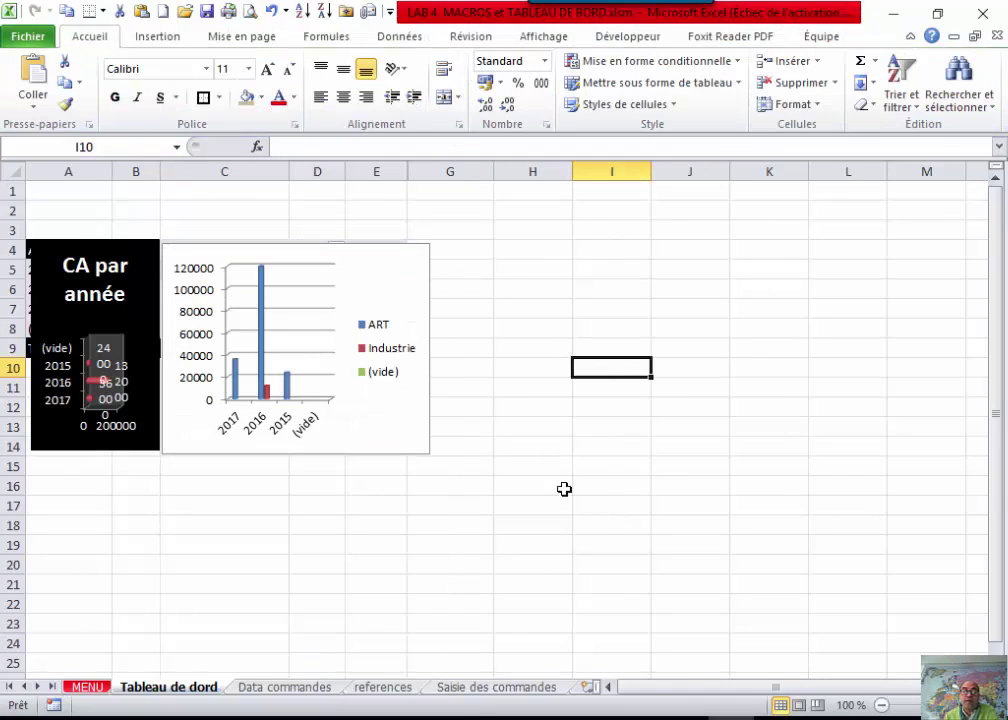
- Widen column B to about 216 pixels
click(243, 560)
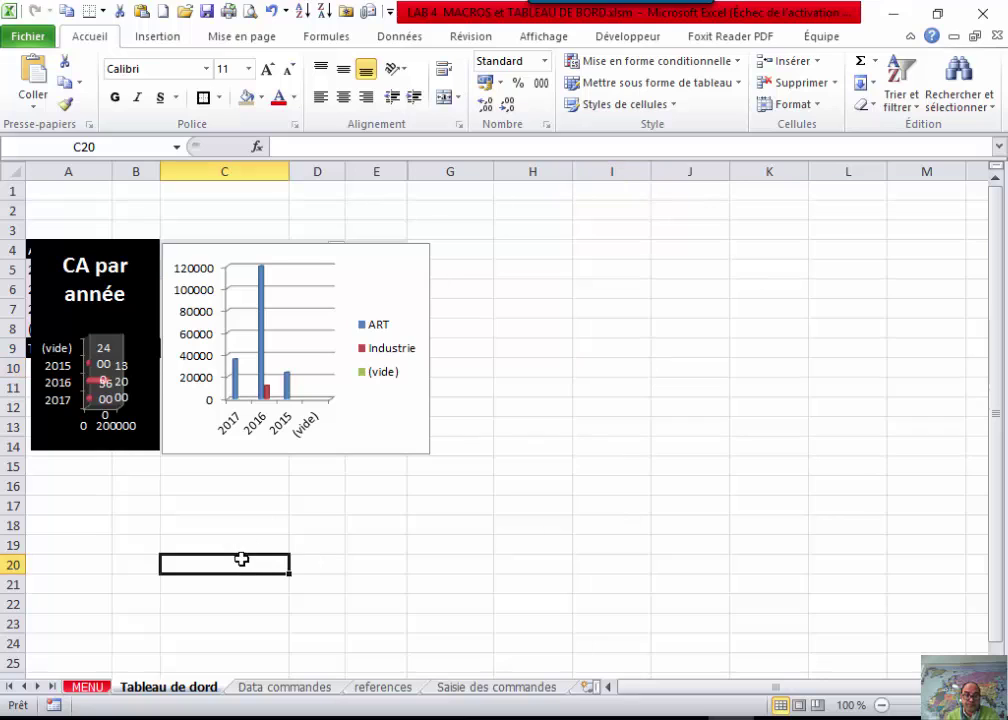
mouse_move(158, 173)
mouse_down()
mouse_move(251, 190)
mouse_move(215, 171)
mouse_move(271, 172)
mouse_move(164, 173)
mouse_up()
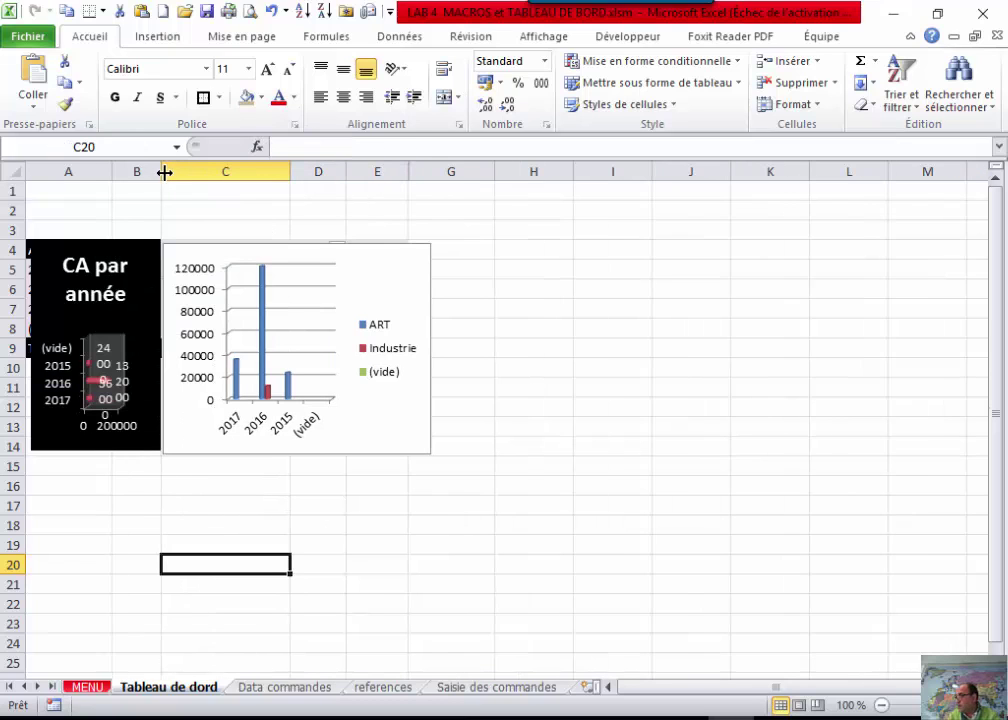
click(173, 170)
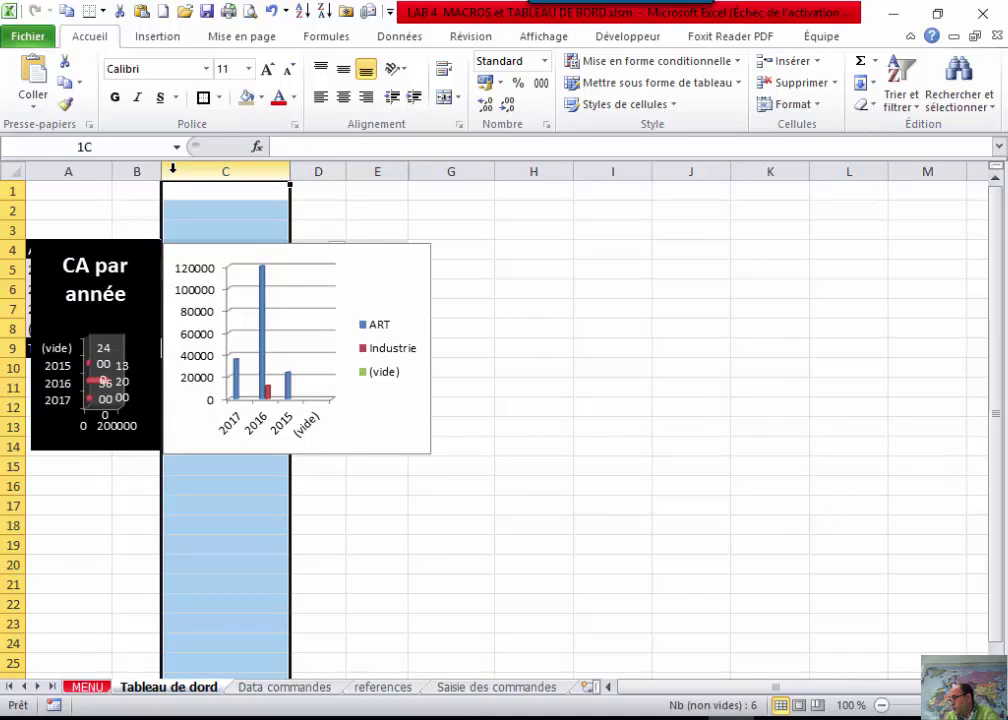
click(376, 231)
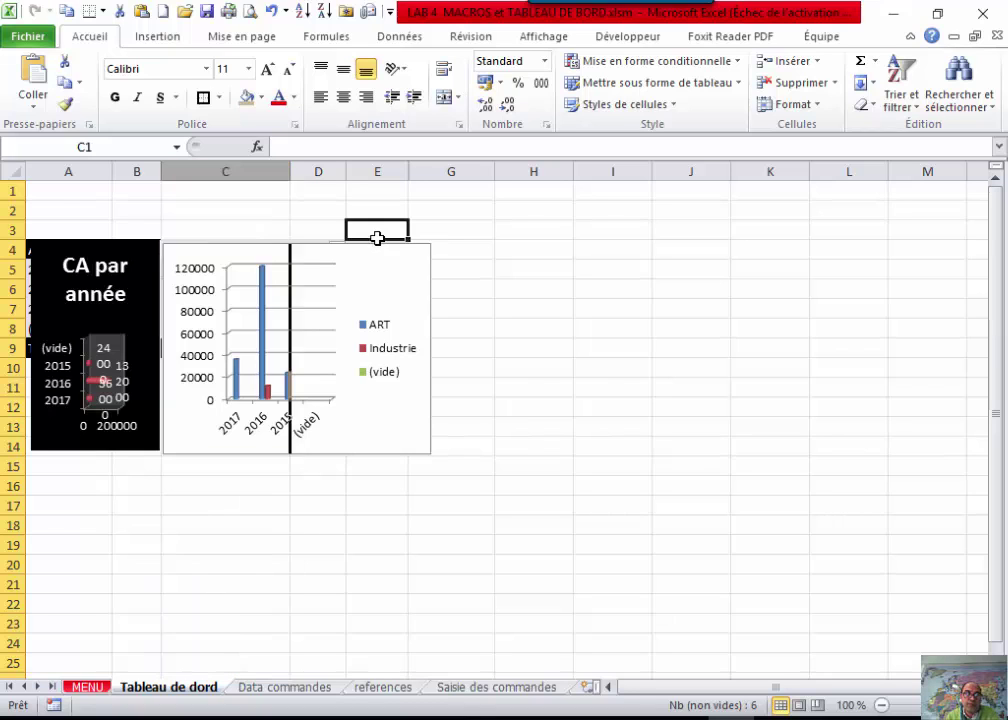
drag(160, 171, 323, 178)
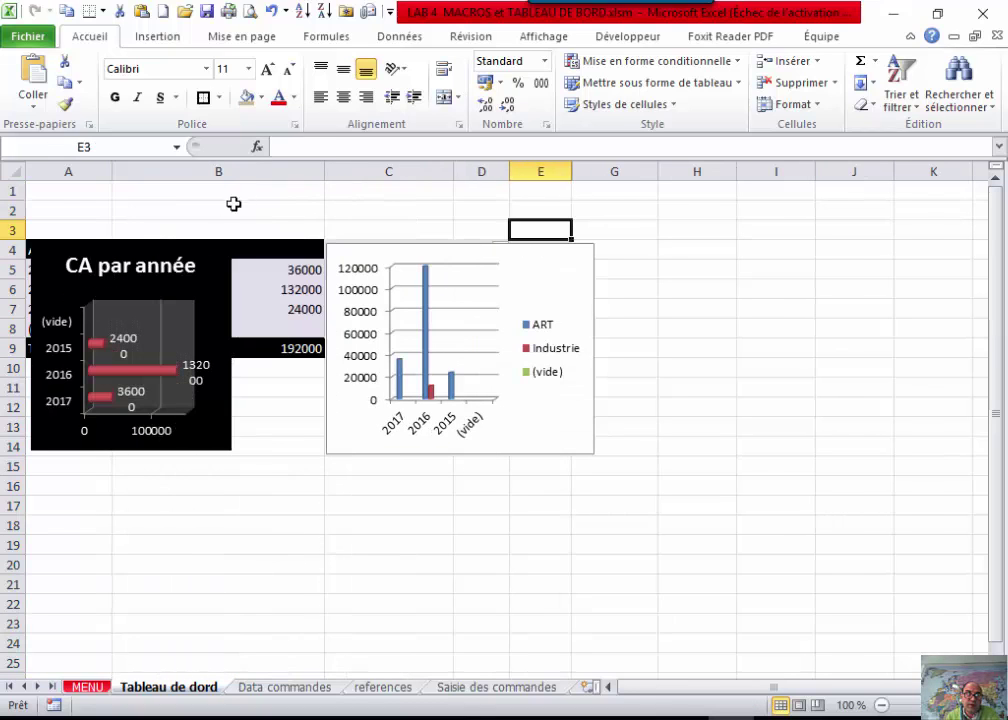
- Stretch the CA par année chart wider
click(178, 249)
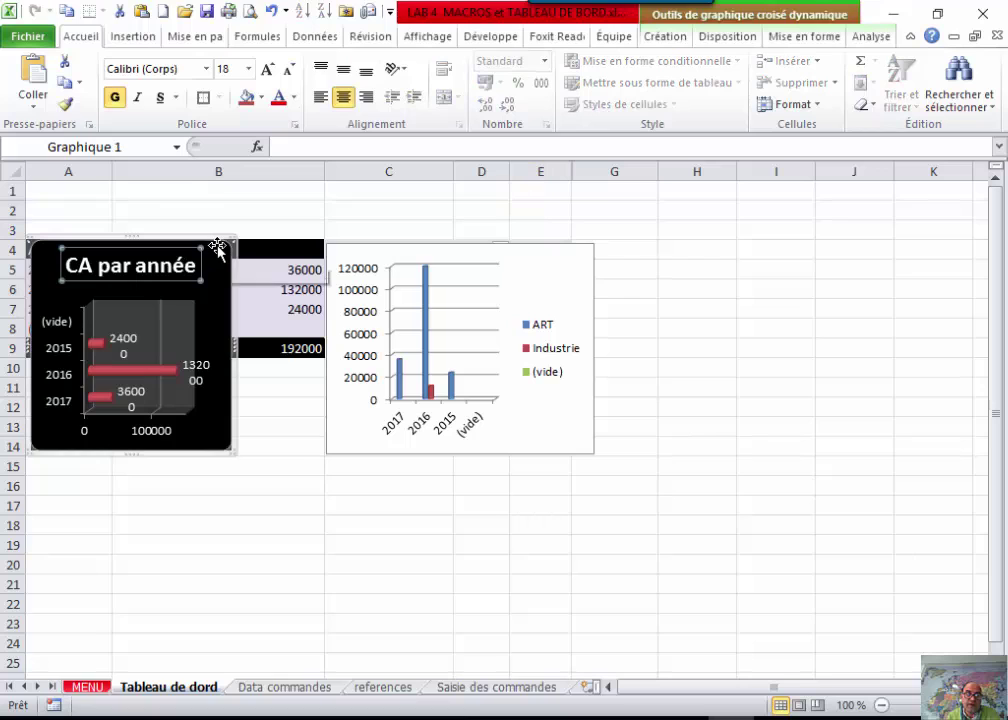
click(217, 249)
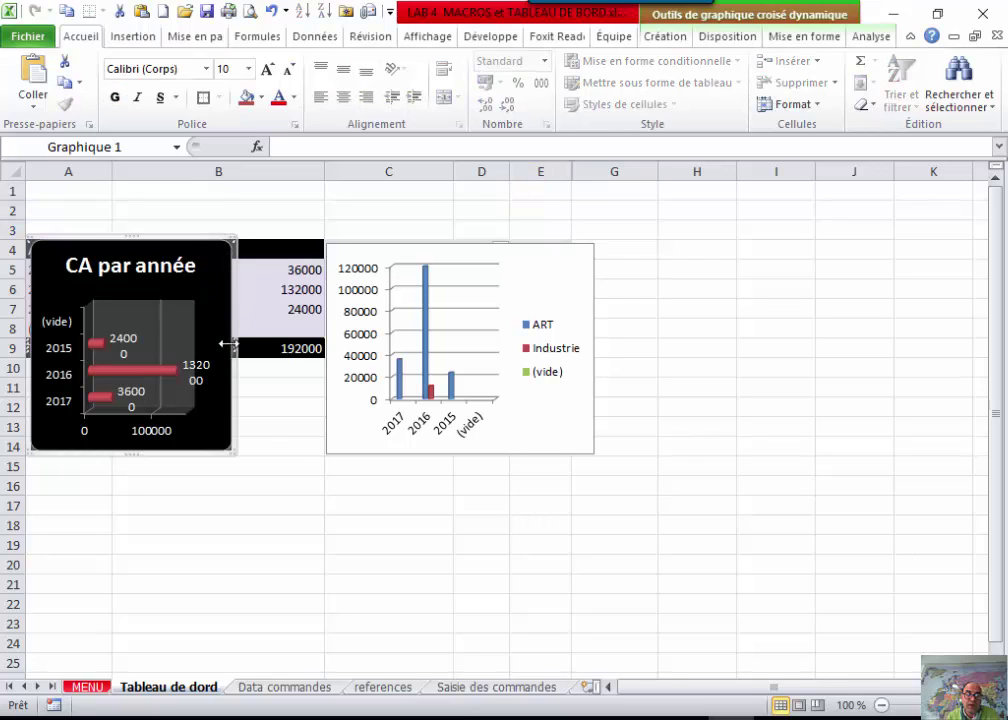
drag(233, 345, 302, 356)
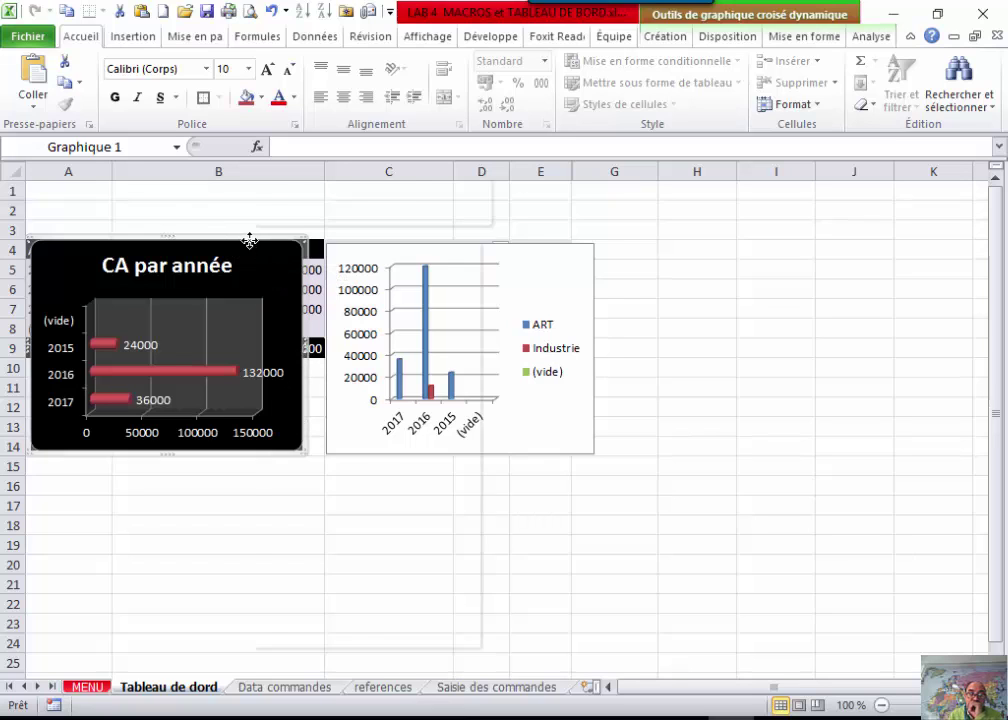
- Set the CA par année chart to 'Ne pas déplacer ou dimensionner avec les cellules', then adjust column B's width
right_click(252, 244)
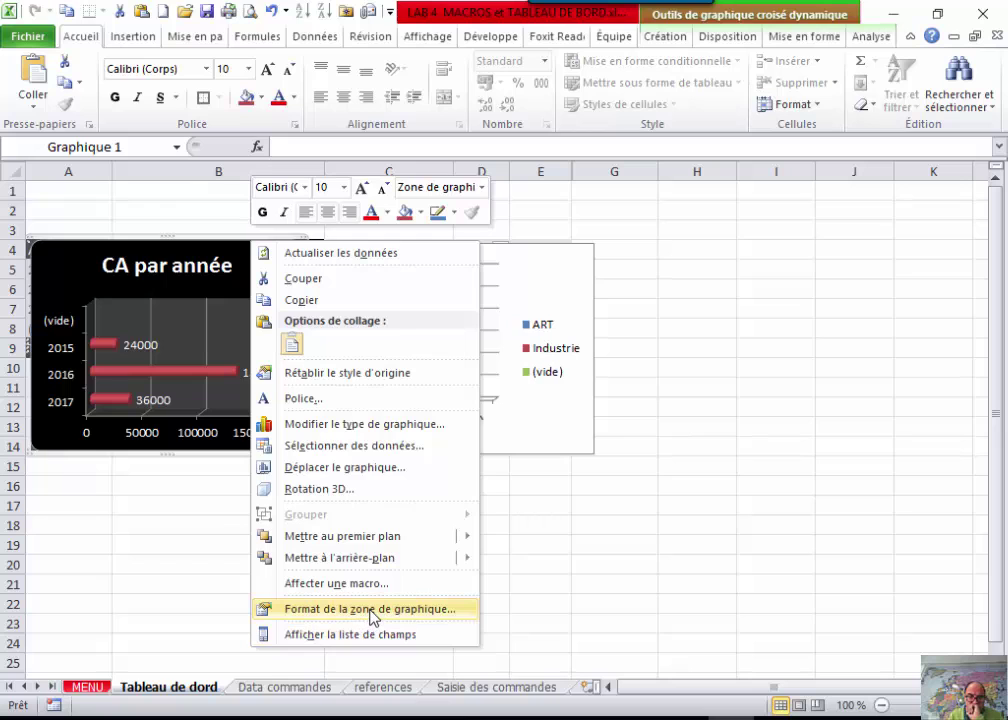
click(371, 610)
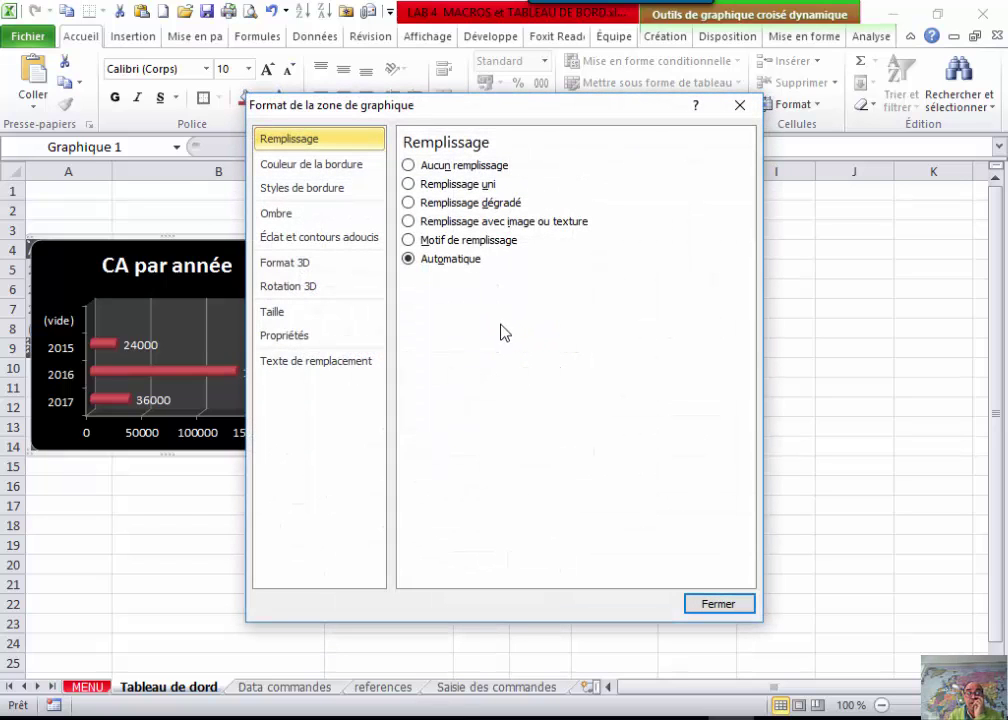
click(310, 318)
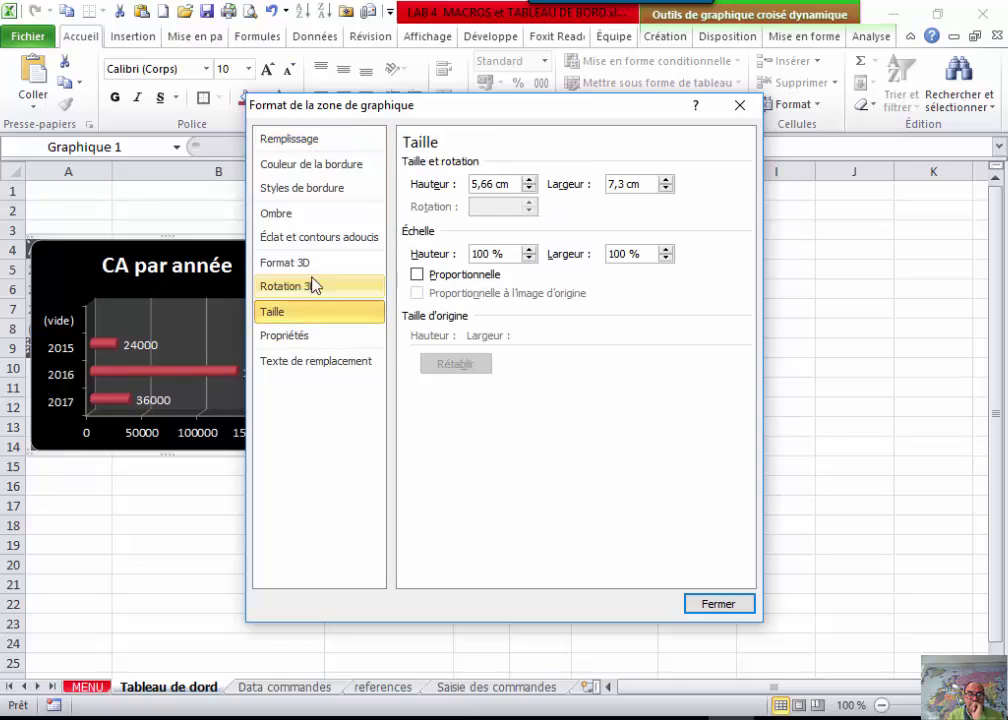
click(314, 340)
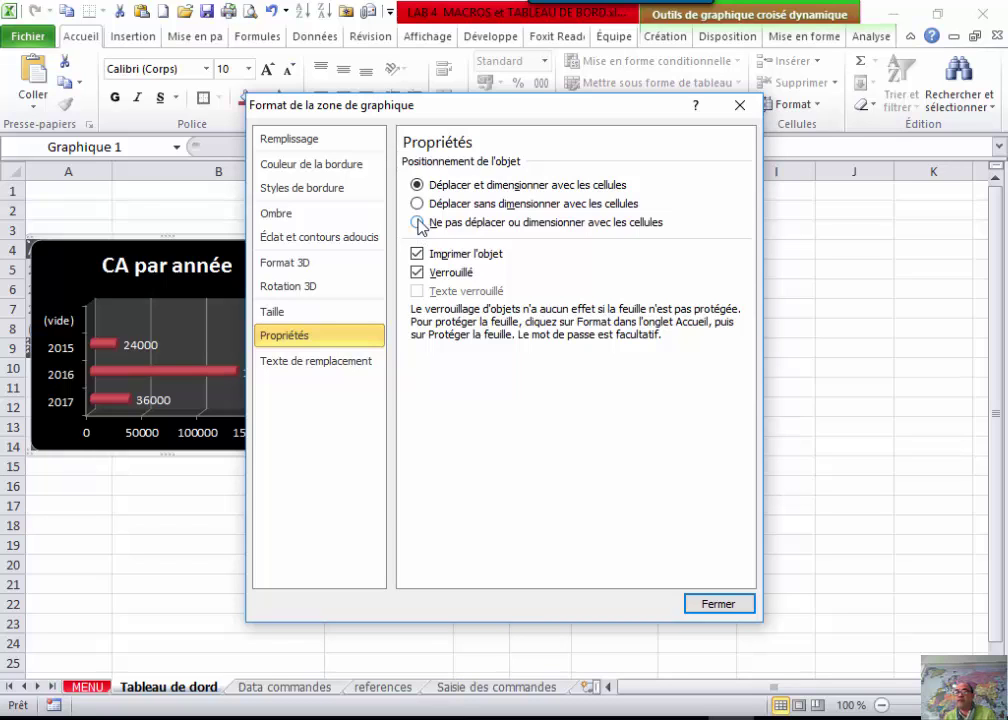
click(418, 222)
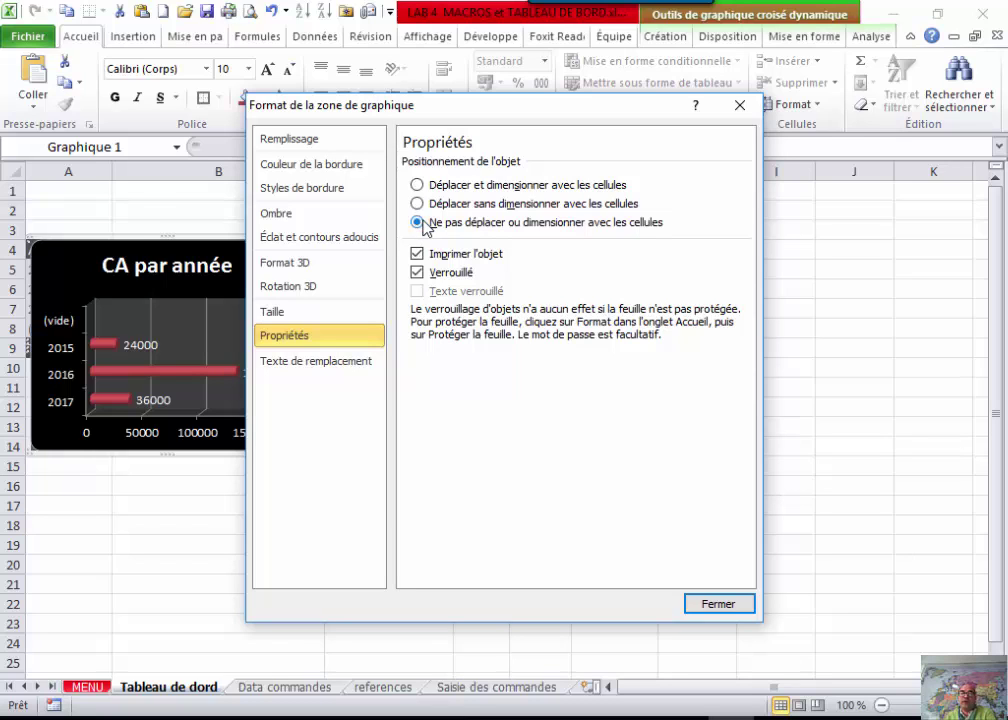
click(717, 606)
click(302, 566)
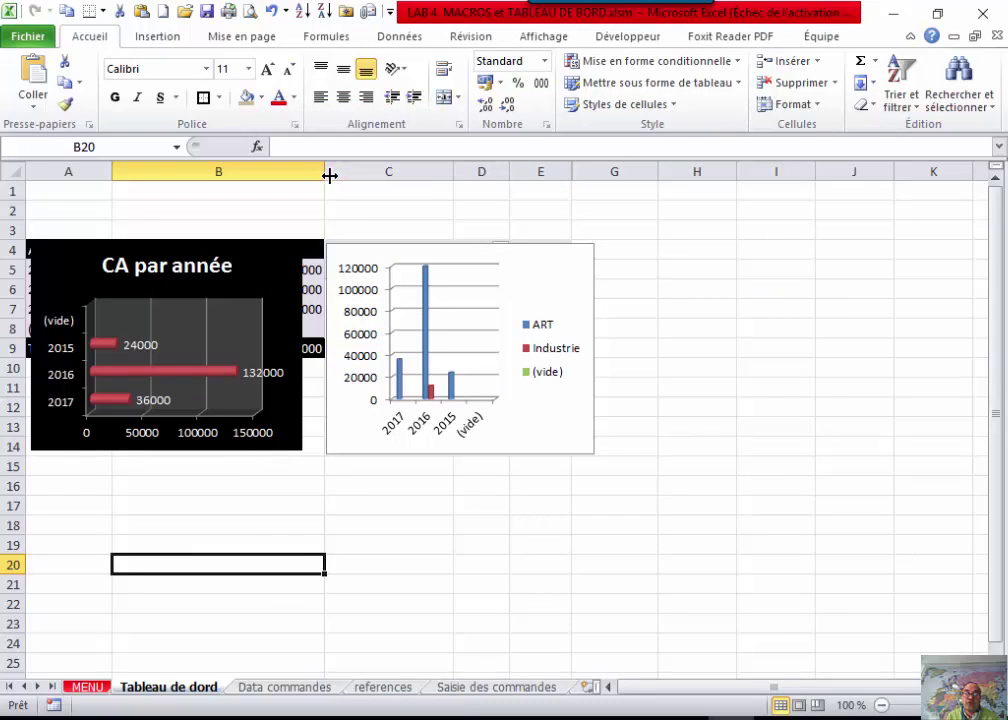
mouse_move(326, 172)
mouse_down()
mouse_move(194, 168)
mouse_move(321, 168)
mouse_up()
- Drop the CA par année chart over the pivot table, narrow column B, and place the column chart beside it
click(90, 262)
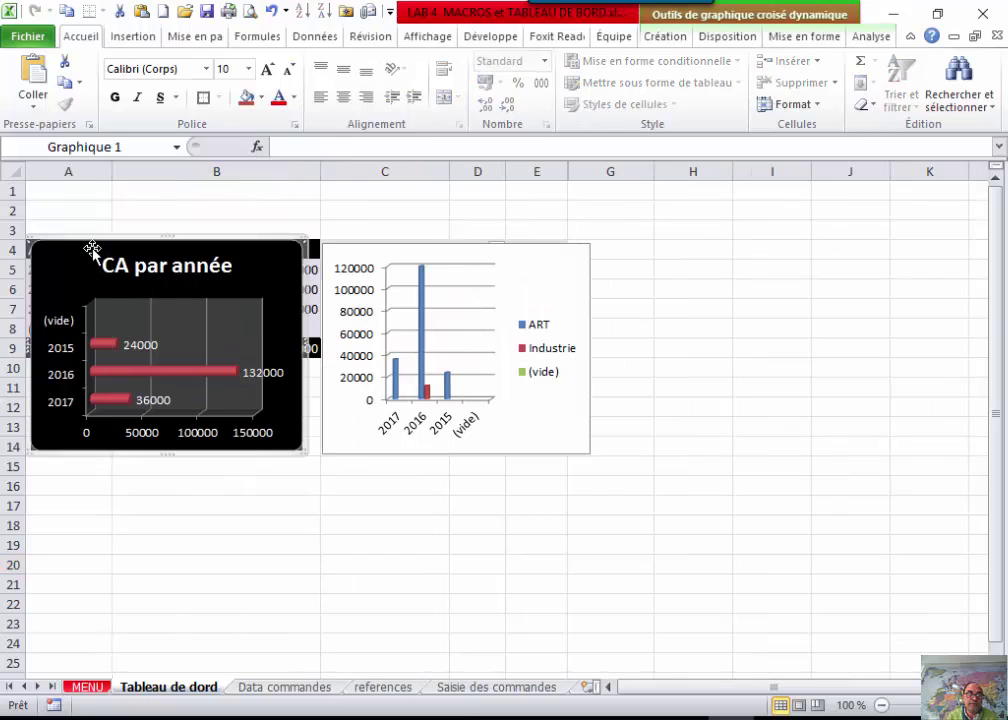
drag(90, 236, 680, 228)
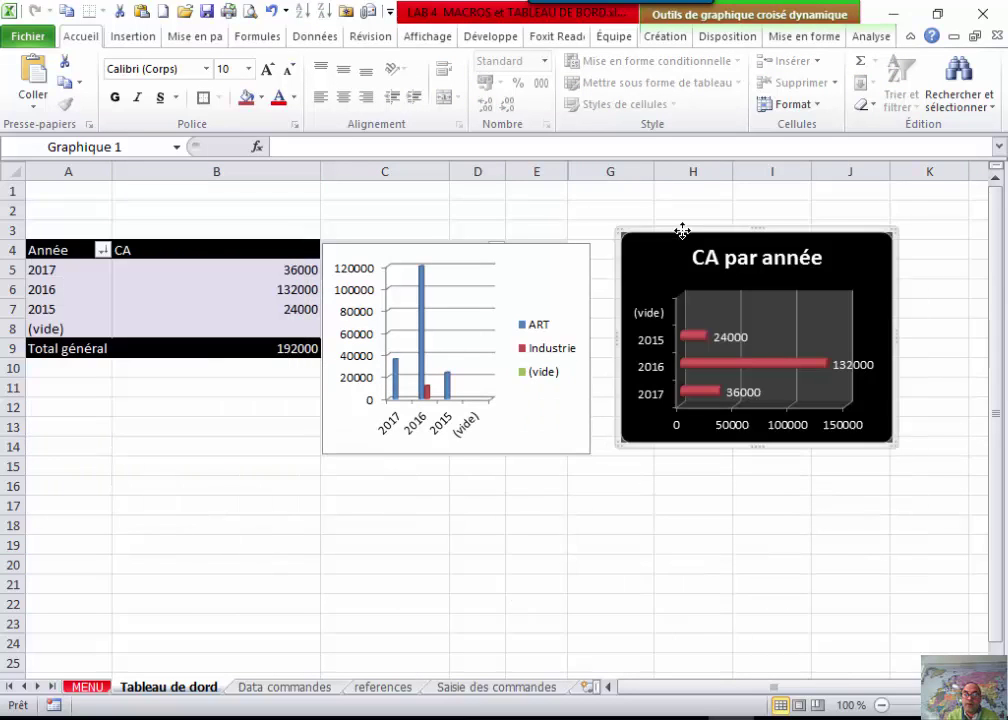
mouse_move(815, 170)
mouse_down()
mouse_move(759, 173)
mouse_move(855, 172)
mouse_up()
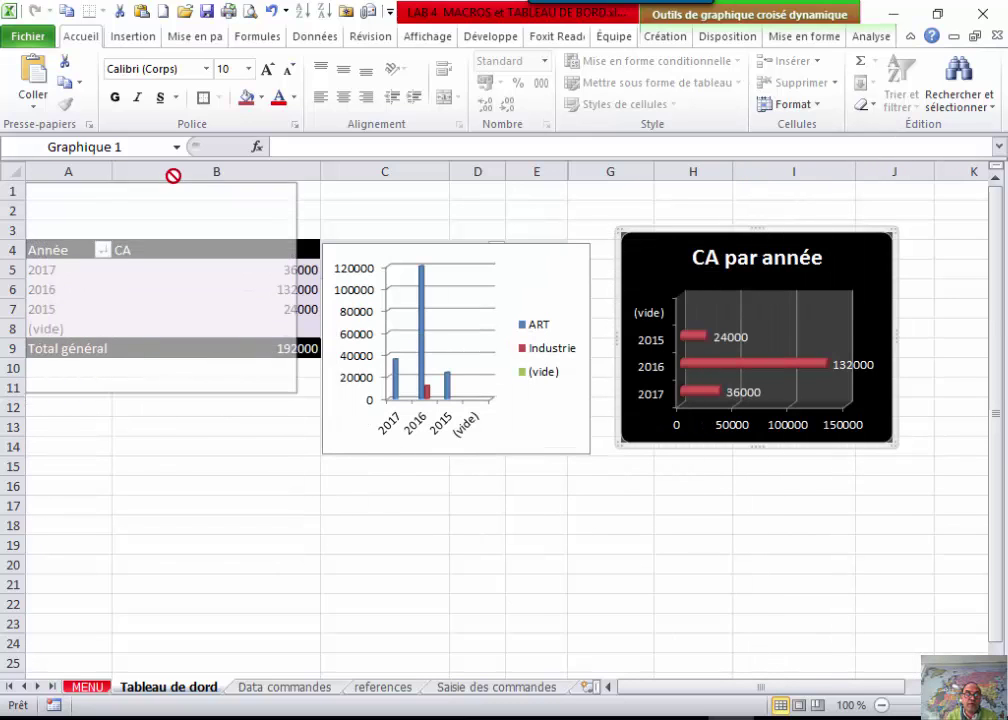
drag(810, 232, 173, 172)
mouse_move(785, 232)
mouse_down()
mouse_move(190, 207)
mouse_move(187, 233)
mouse_up()
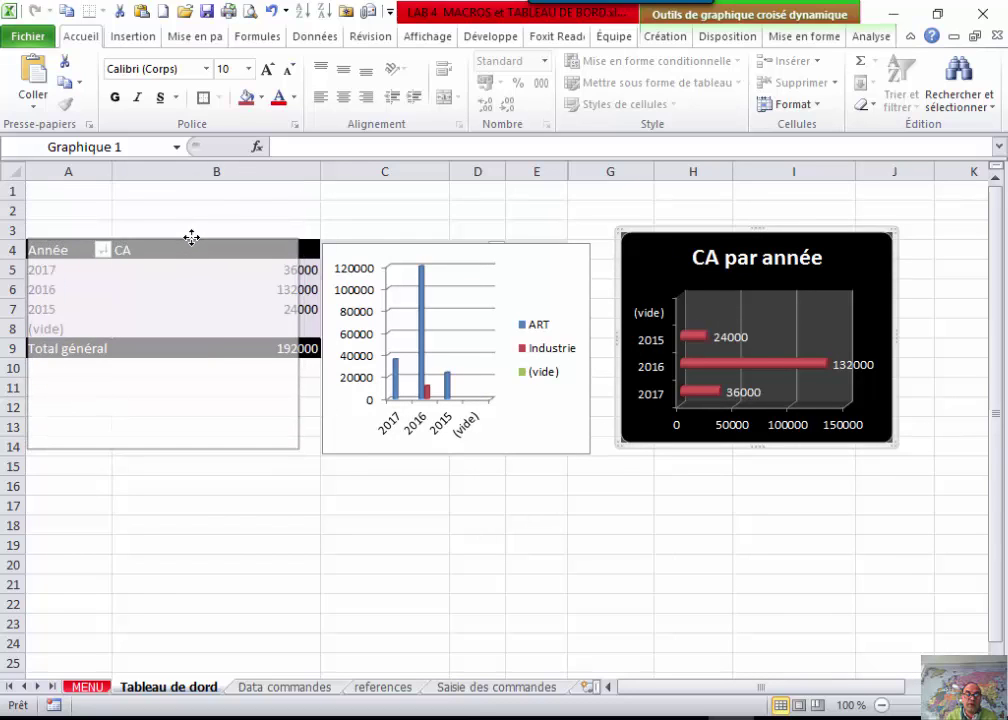
drag(187, 233, 189, 236)
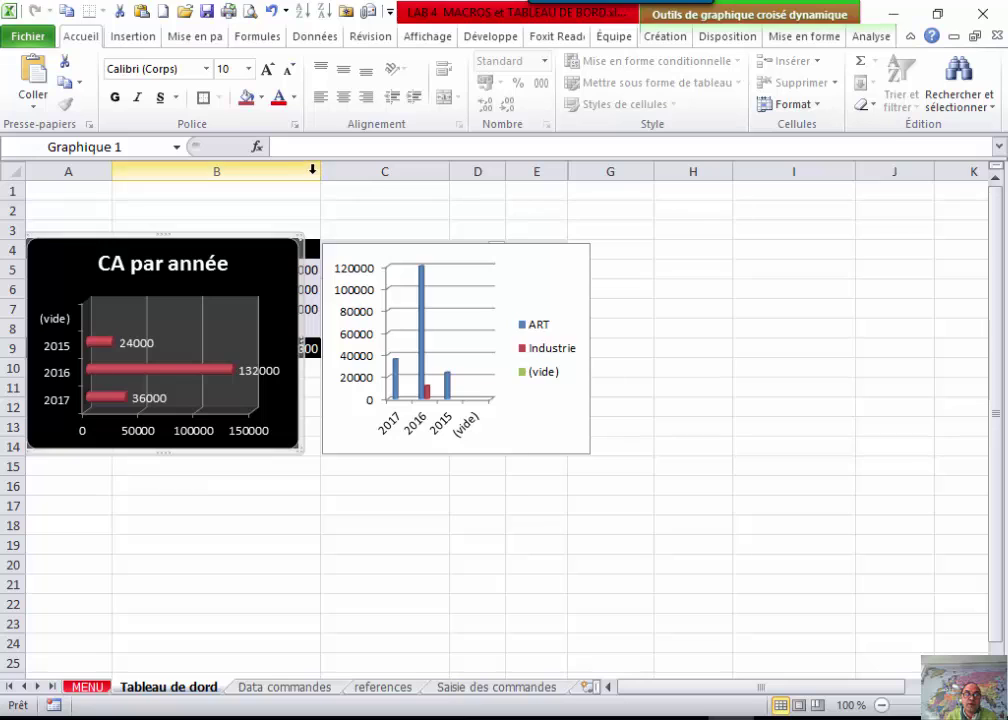
drag(316, 172, 240, 177)
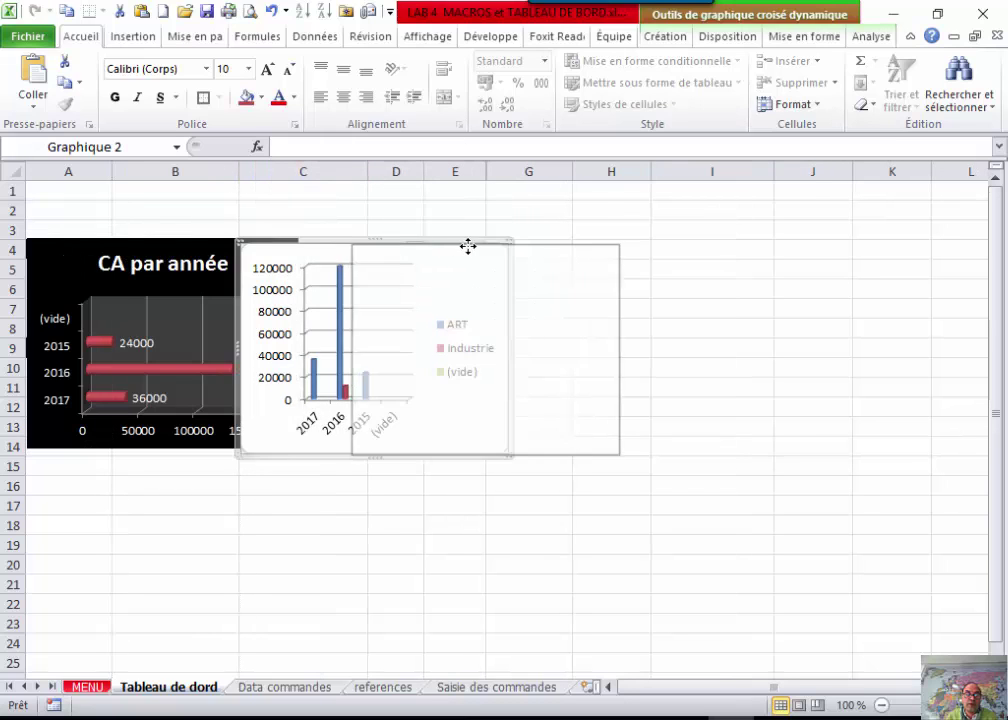
mouse_move(354, 248)
mouse_down()
mouse_move(466, 252)
mouse_move(408, 240)
mouse_up()
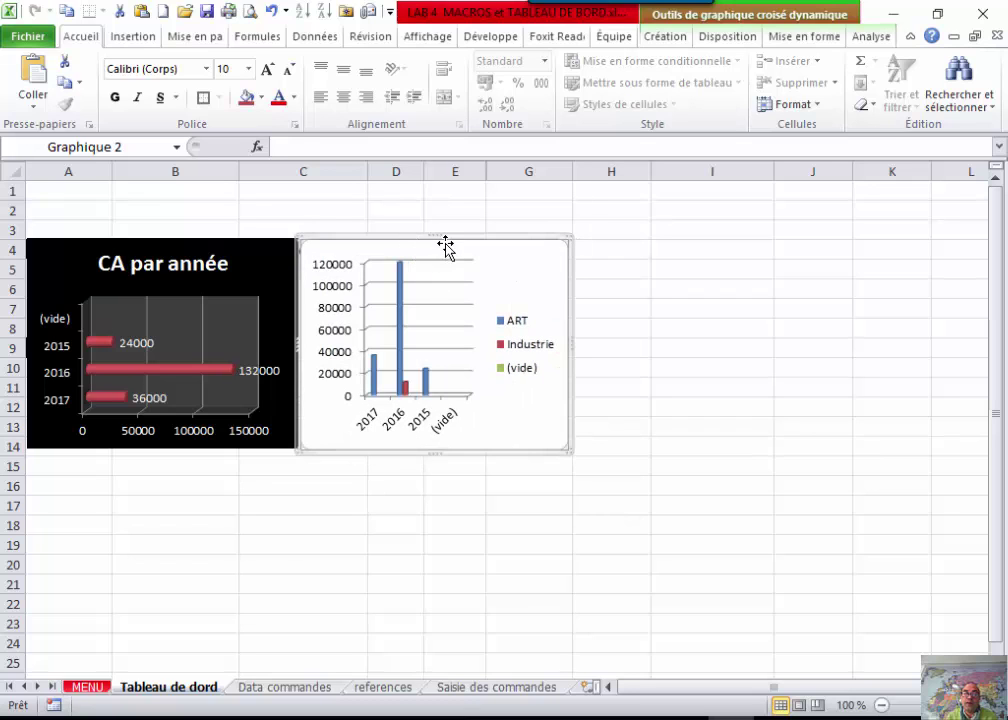
right_click(447, 243)
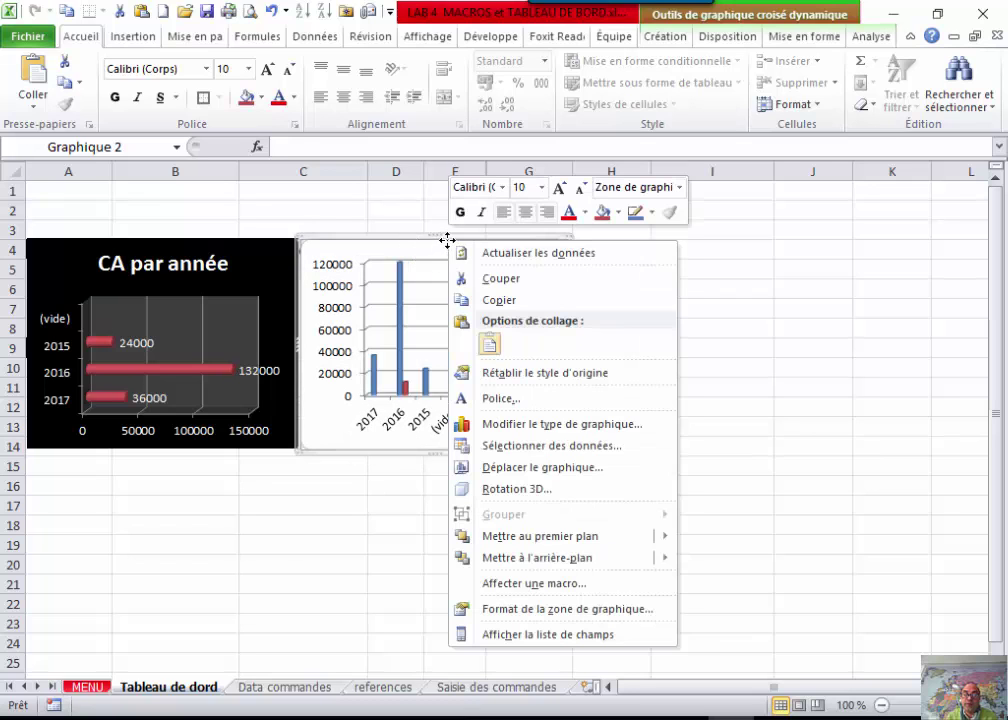
click(560, 612)
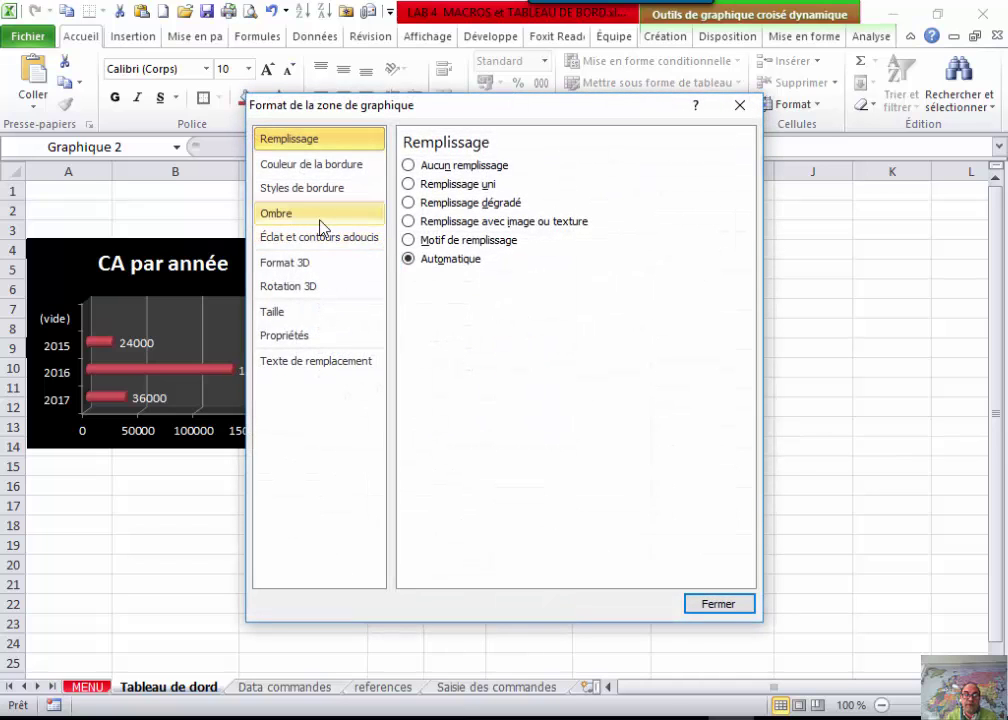
click(314, 317)
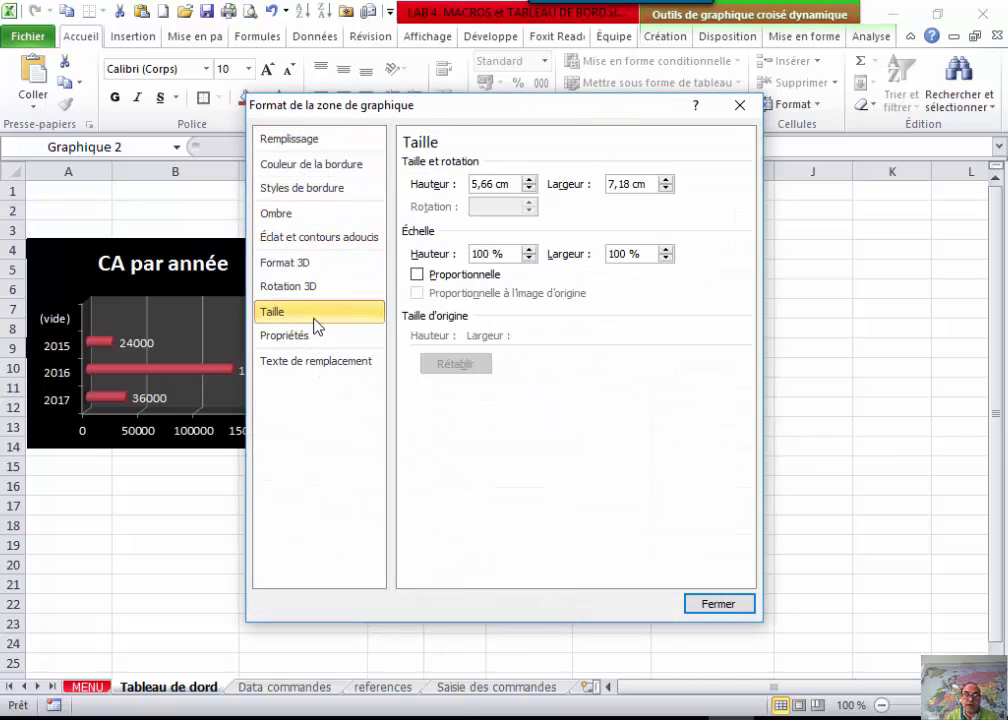
click(313, 336)
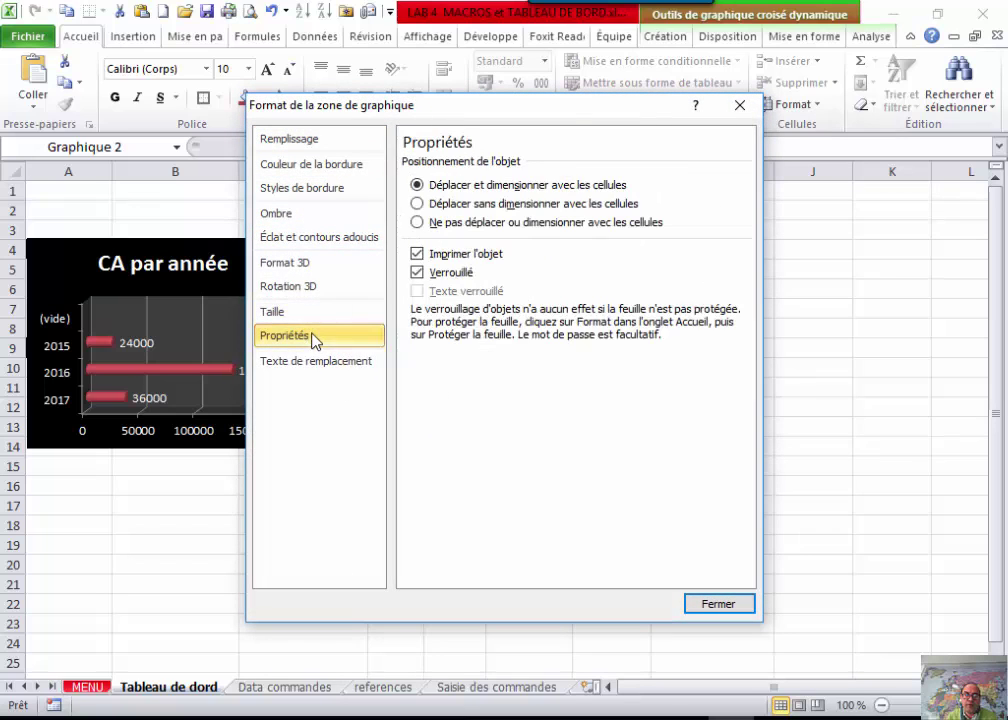
click(718, 604)
click(566, 585)
click(443, 250)
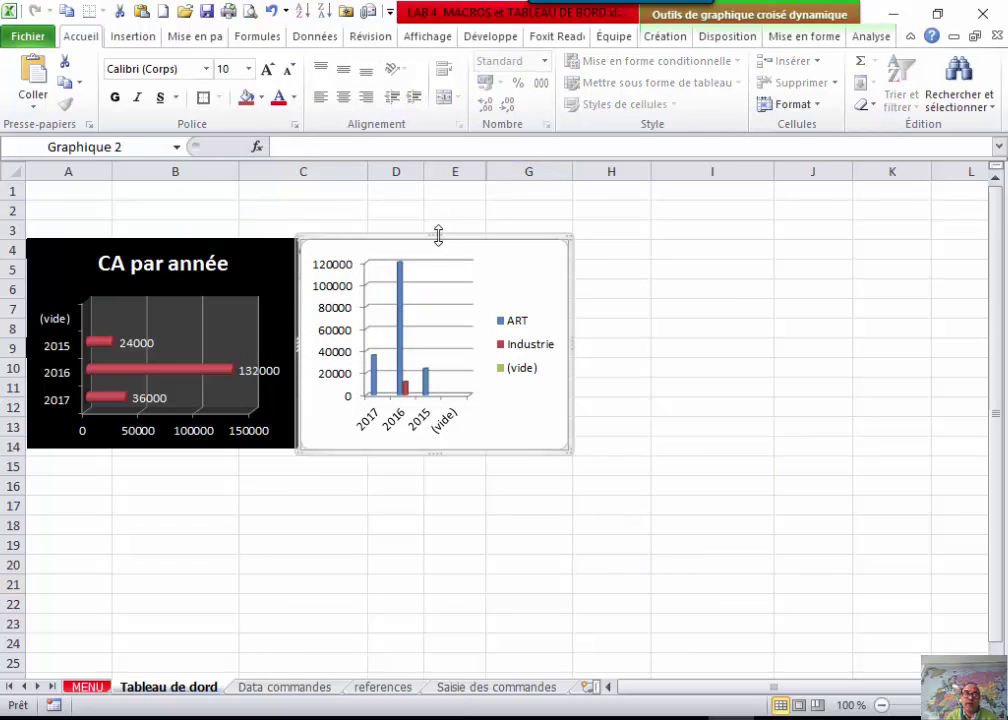
mouse_move(486, 173)
mouse_down()
mouse_move(589, 178)
mouse_move(492, 168)
mouse_up()
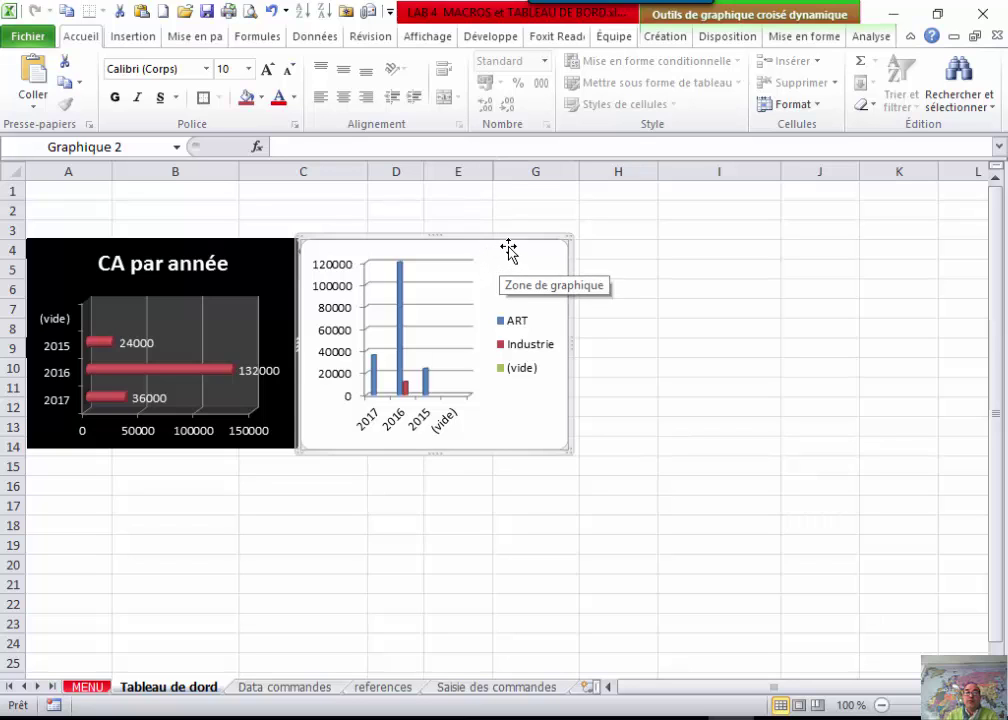
click(680, 290)
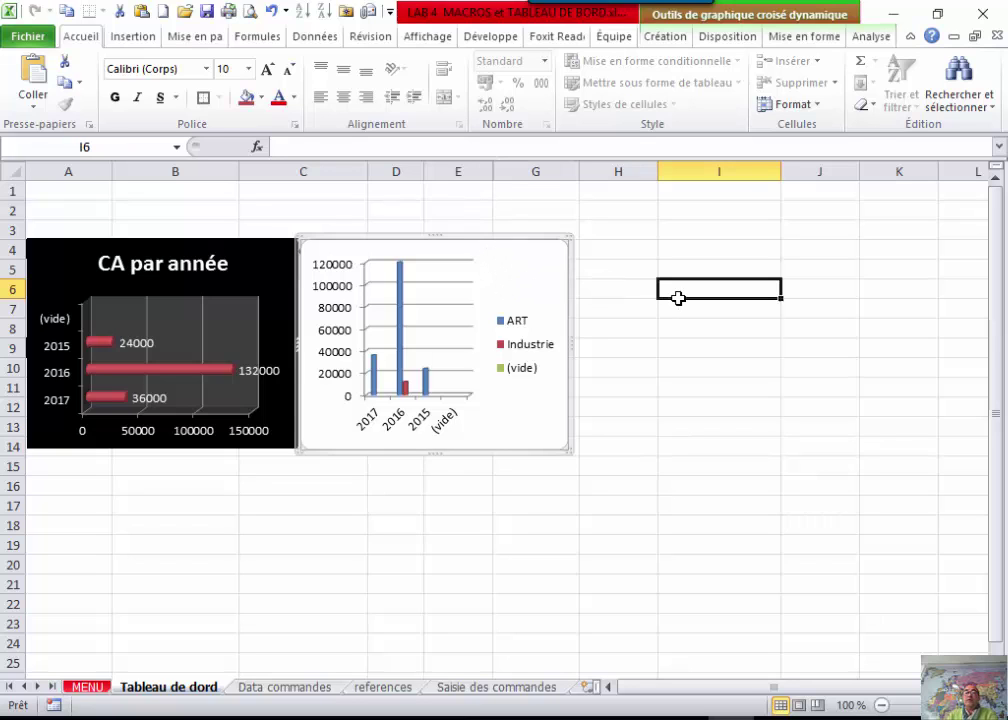
click(529, 259)
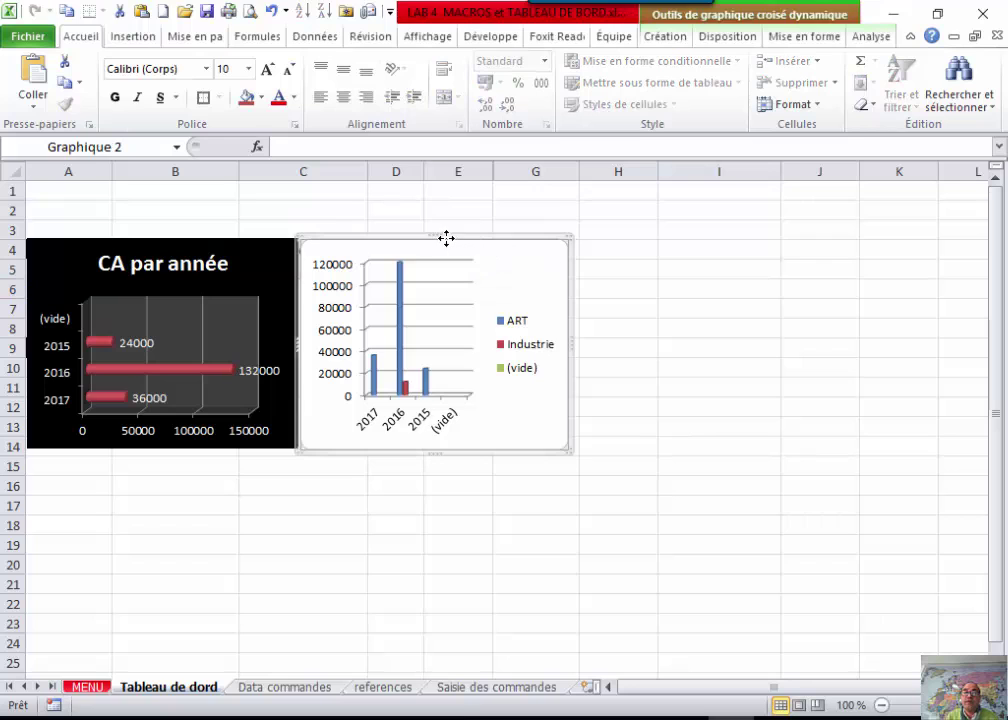
click(790, 37)
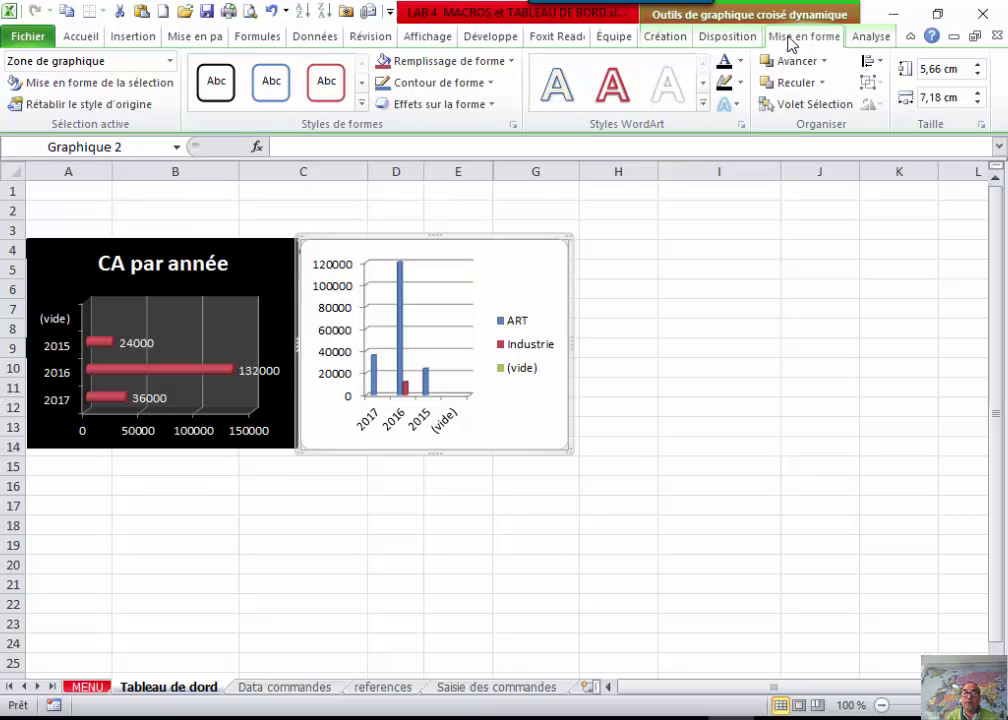
click(236, 242)
click(81, 37)
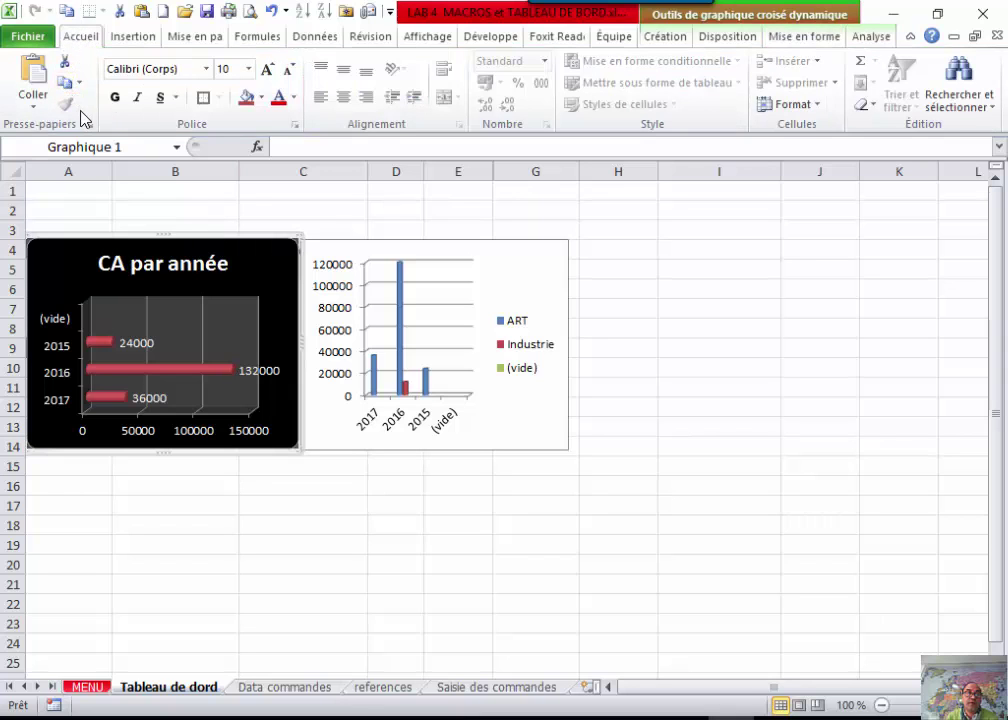
click(720, 289)
click(528, 241)
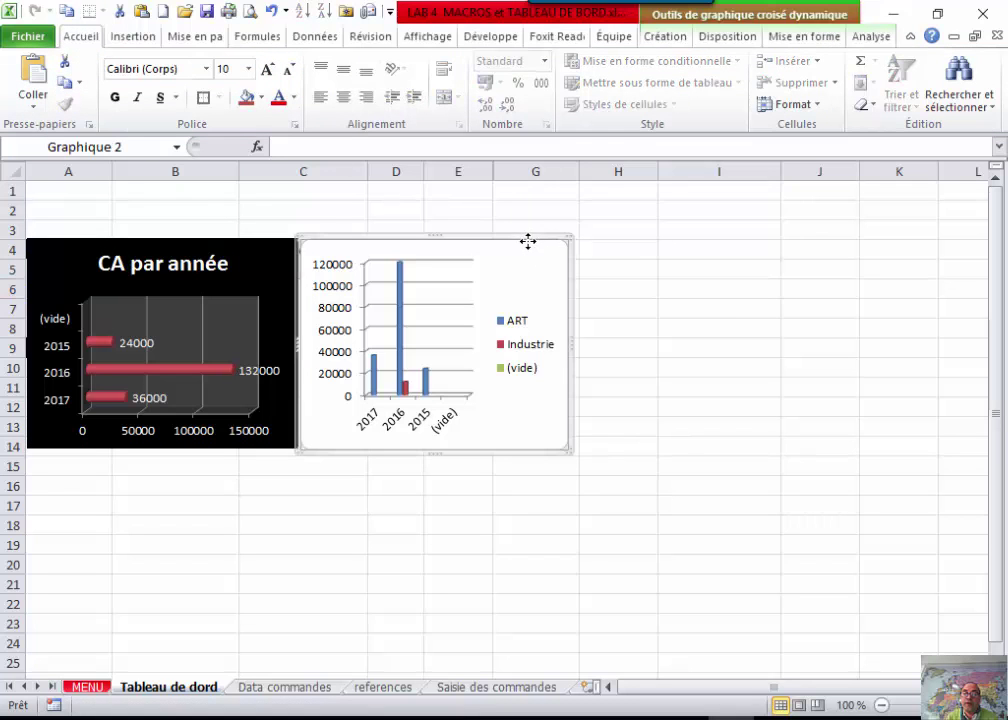
double_click(515, 243)
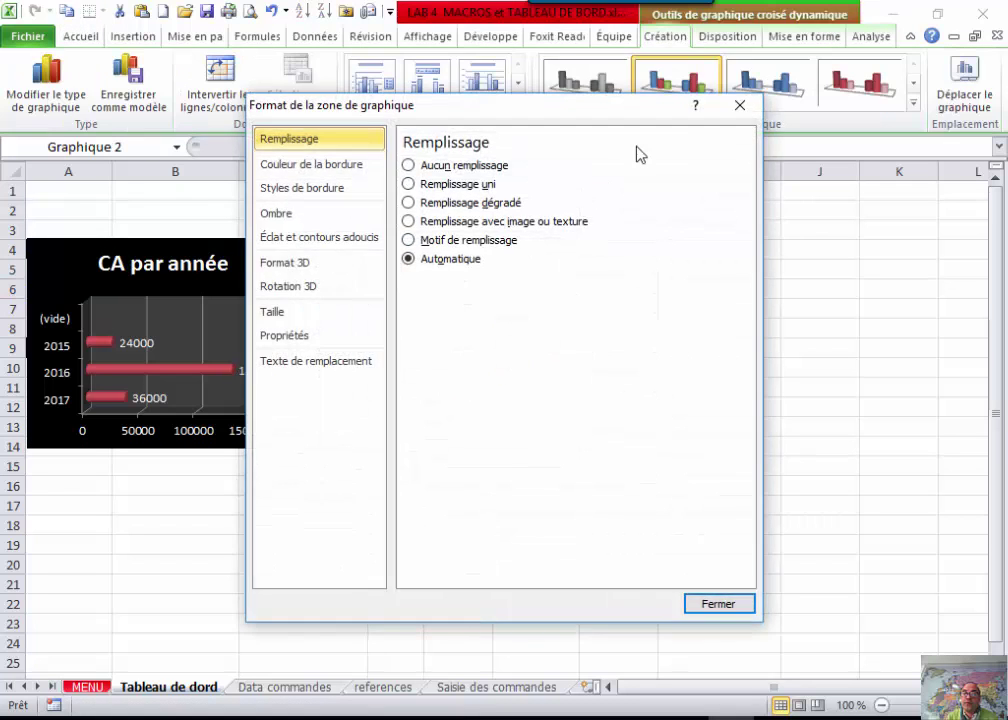
click(745, 112)
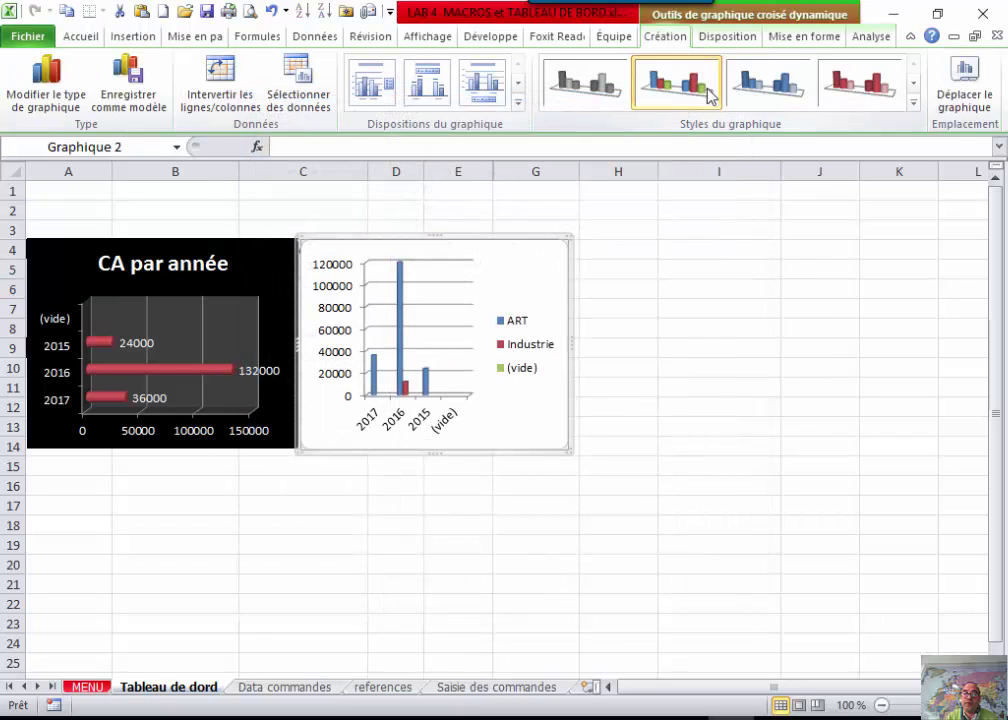
- Try dark red and dark green chart styles, then apply a light style with blue and red bars
click(913, 103)
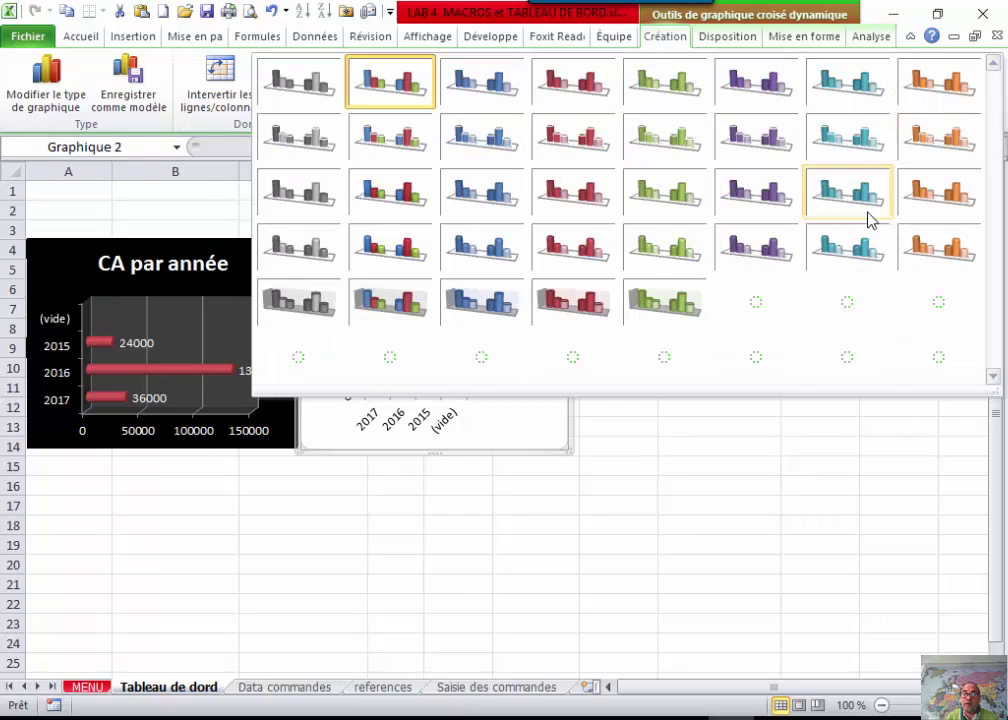
click(588, 365)
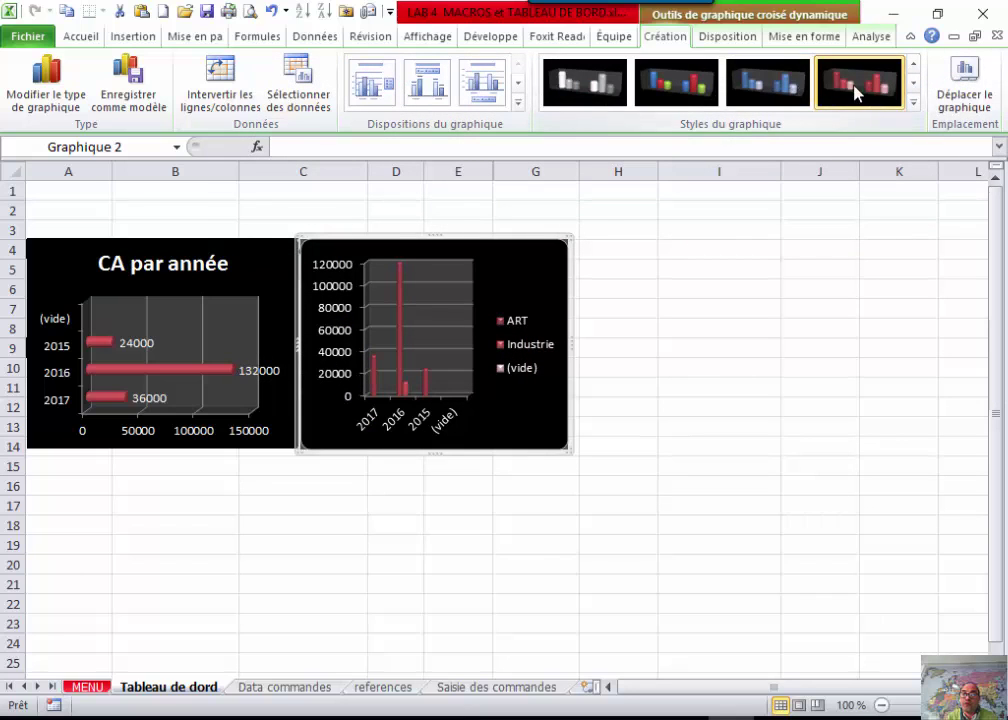
click(913, 103)
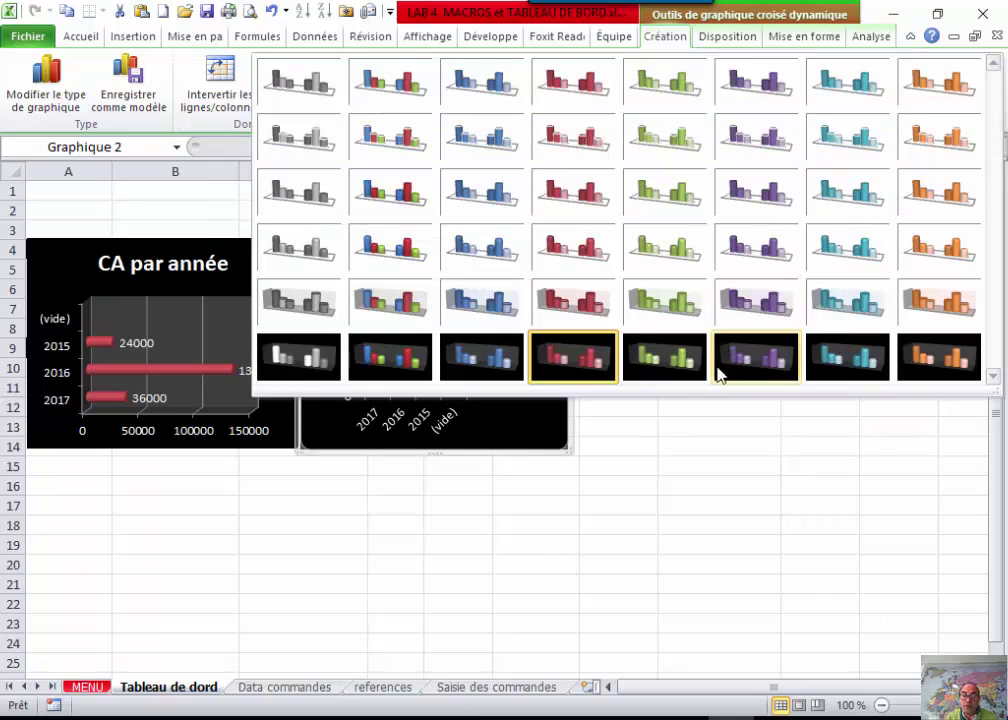
click(668, 365)
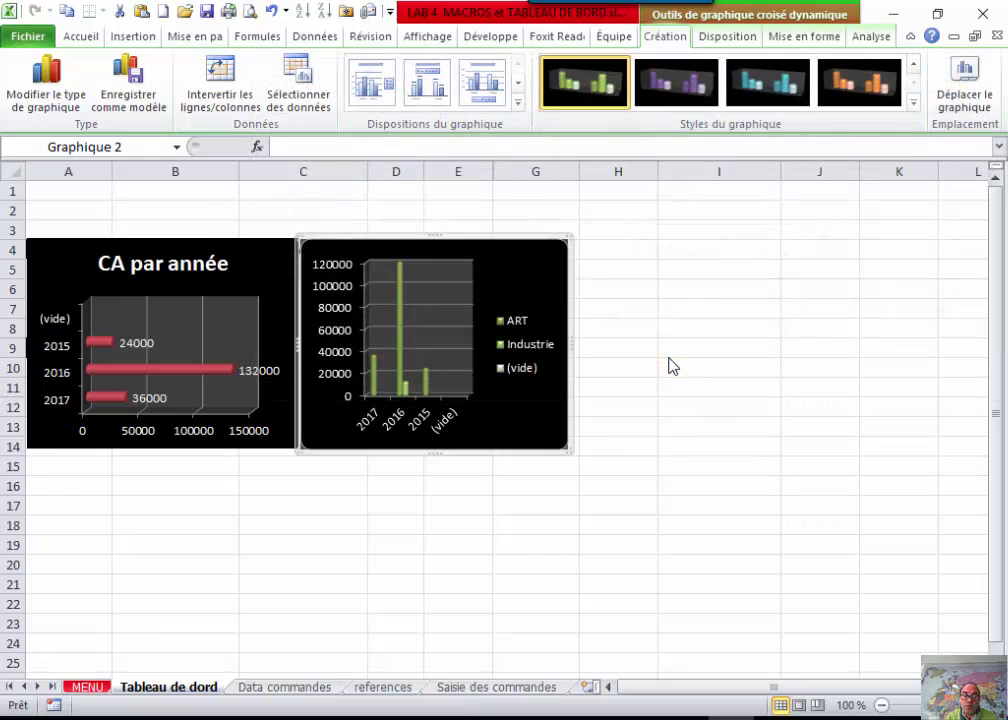
click(913, 103)
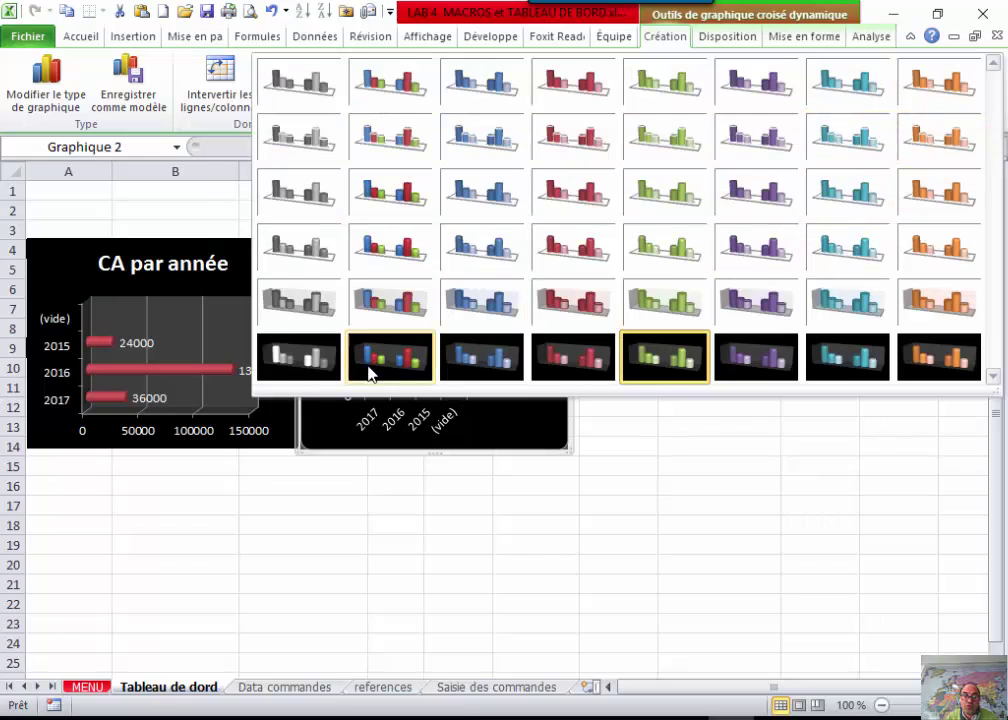
click(389, 310)
click(727, 355)
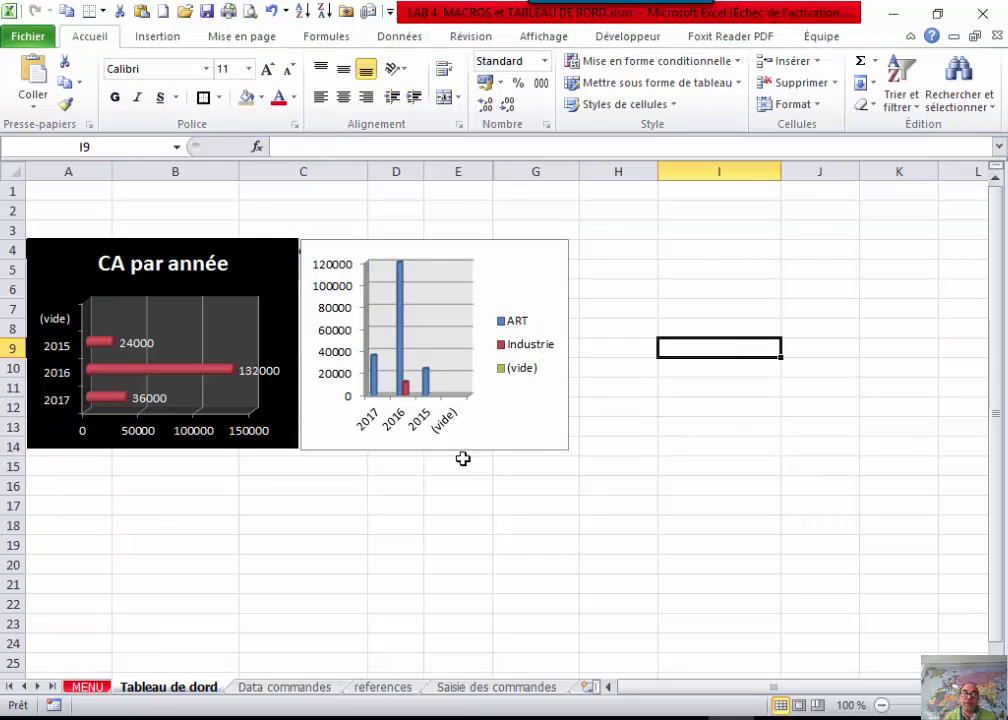
- Move the column chart's legend to the chart's top right
click(525, 358)
click(520, 330)
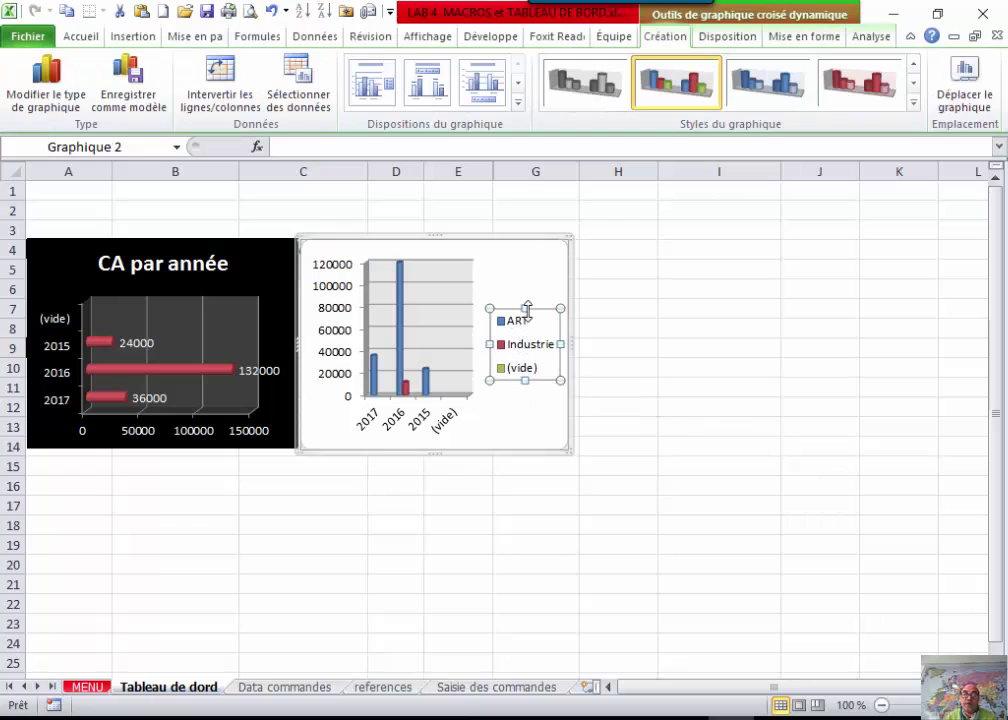
drag(520, 308, 501, 246)
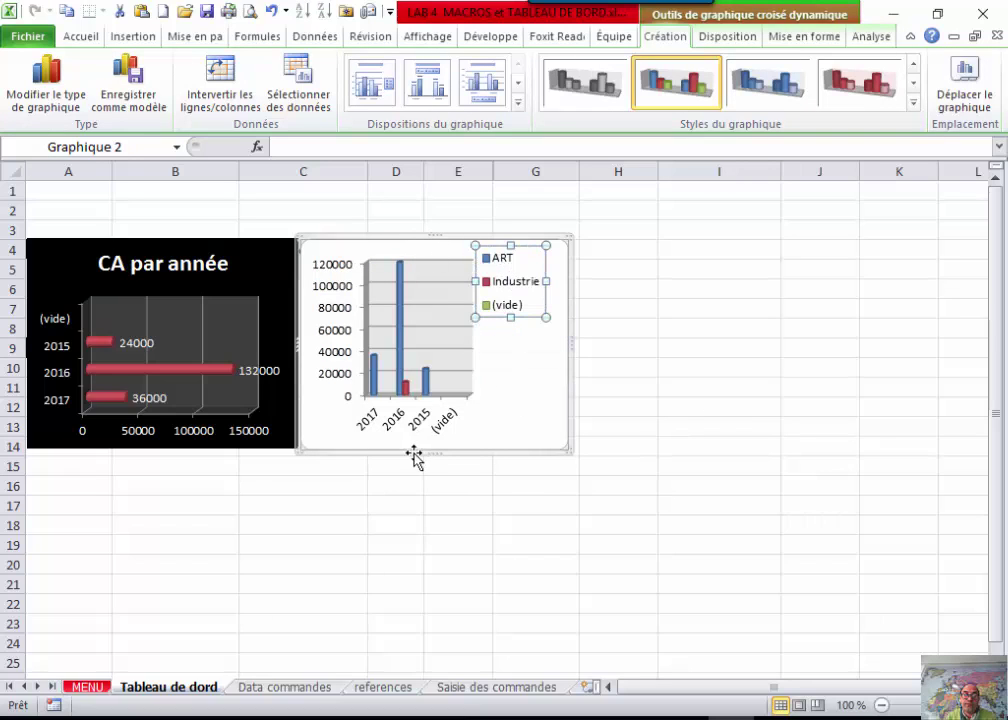
- Enlarge the column chart taller, wider toward column J, and higher at the top
drag(436, 453, 440, 496)
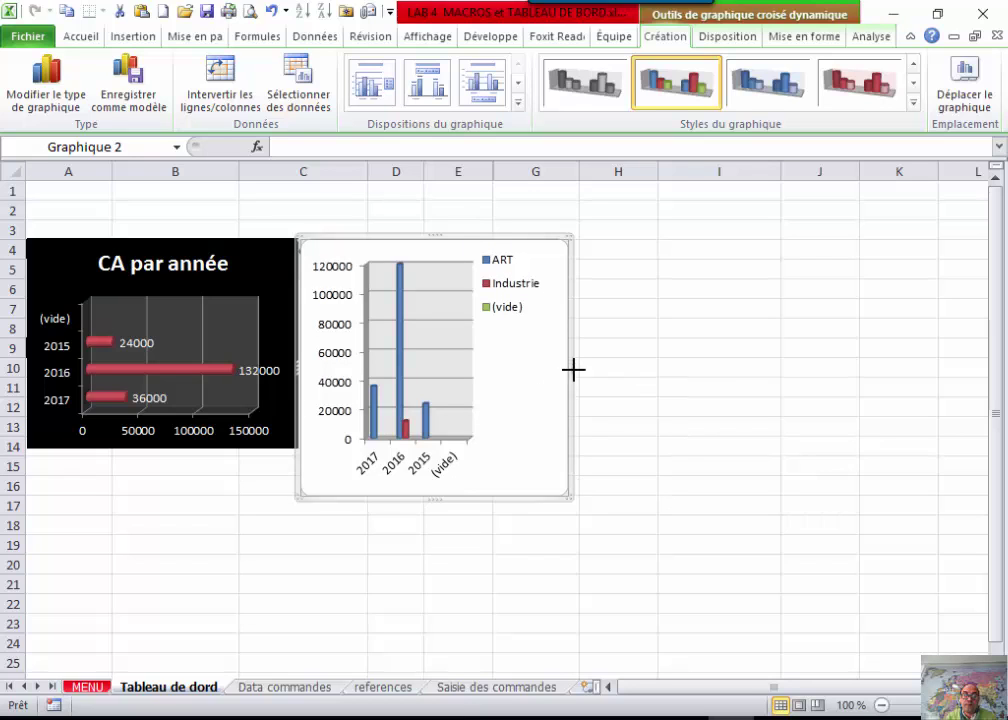
drag(573, 370, 898, 368)
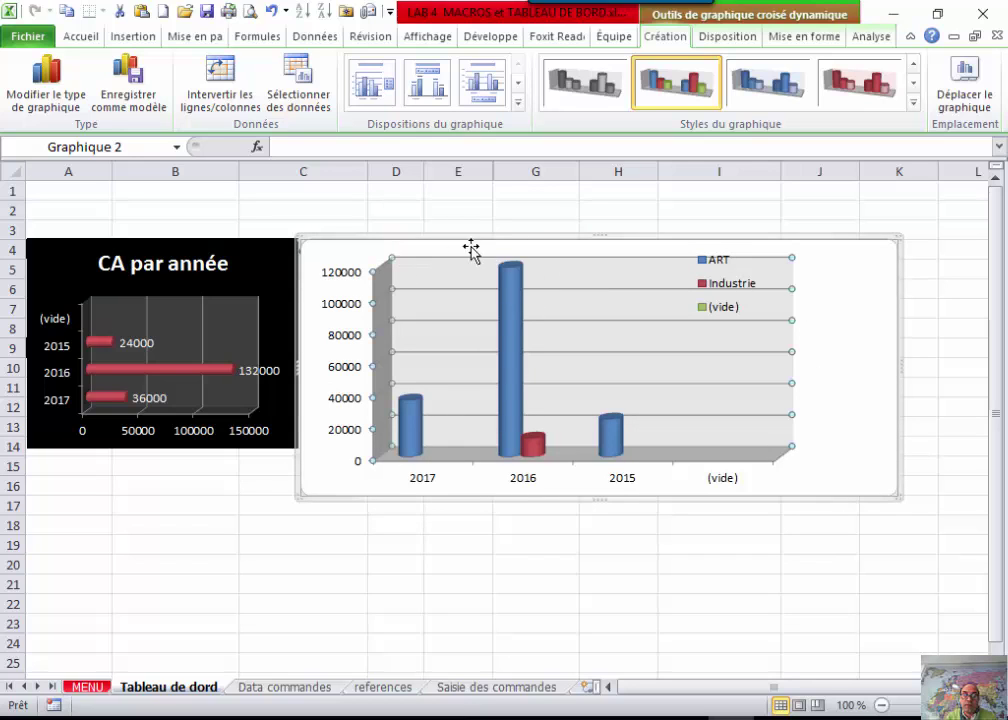
drag(598, 234, 600, 222)
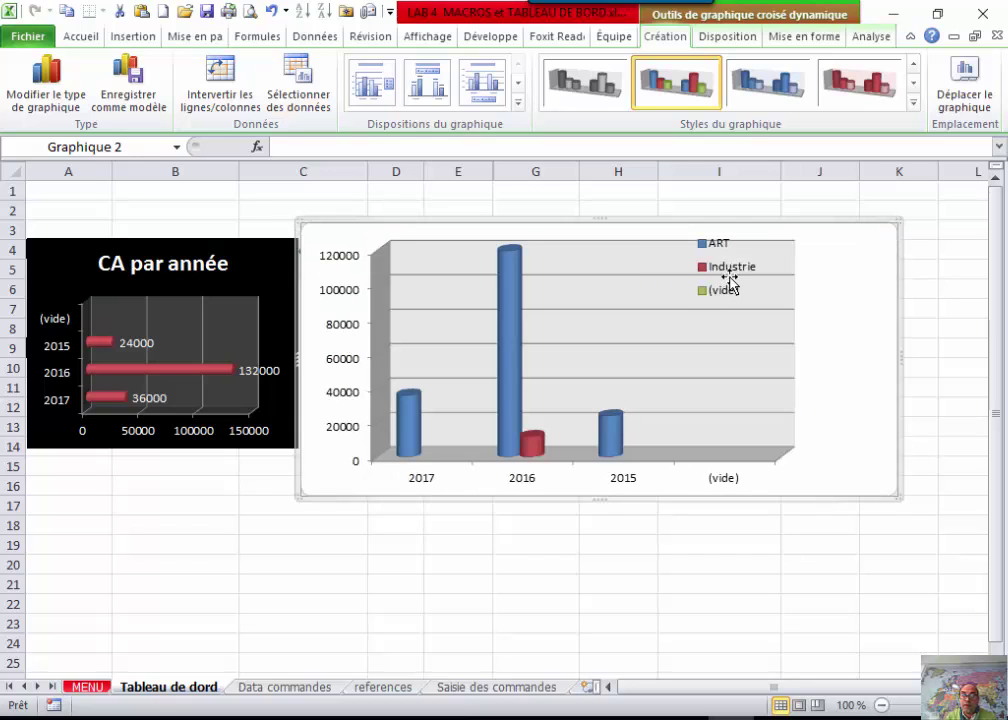
click(732, 277)
- Set the legend position to Haut in Format de légende, then reselect the pivot chart
right_click(733, 282)
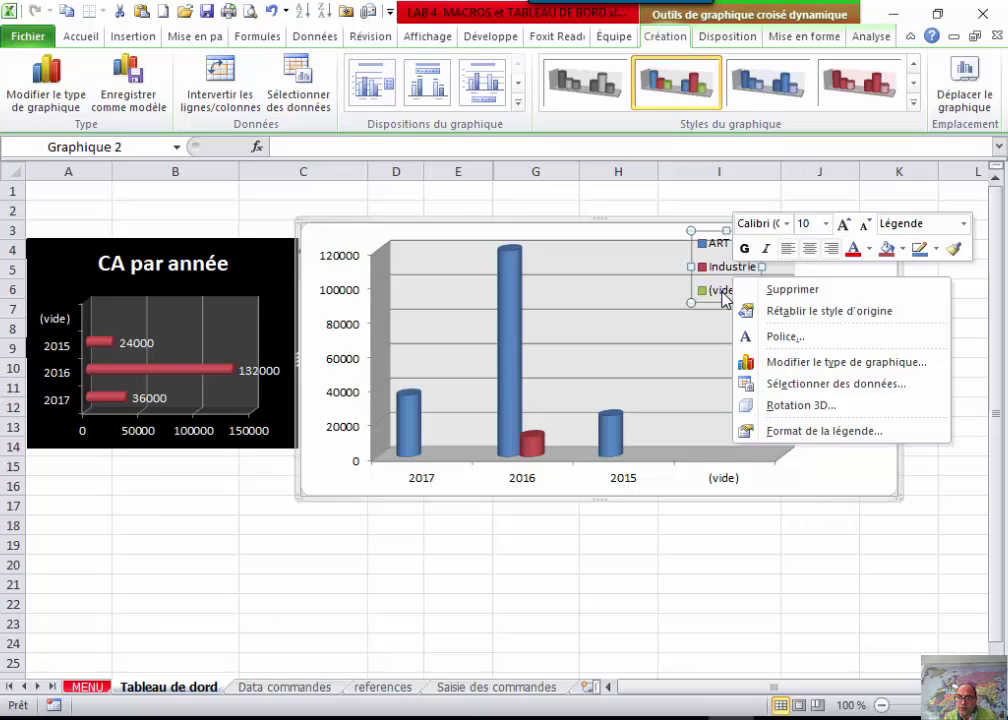
click(866, 433)
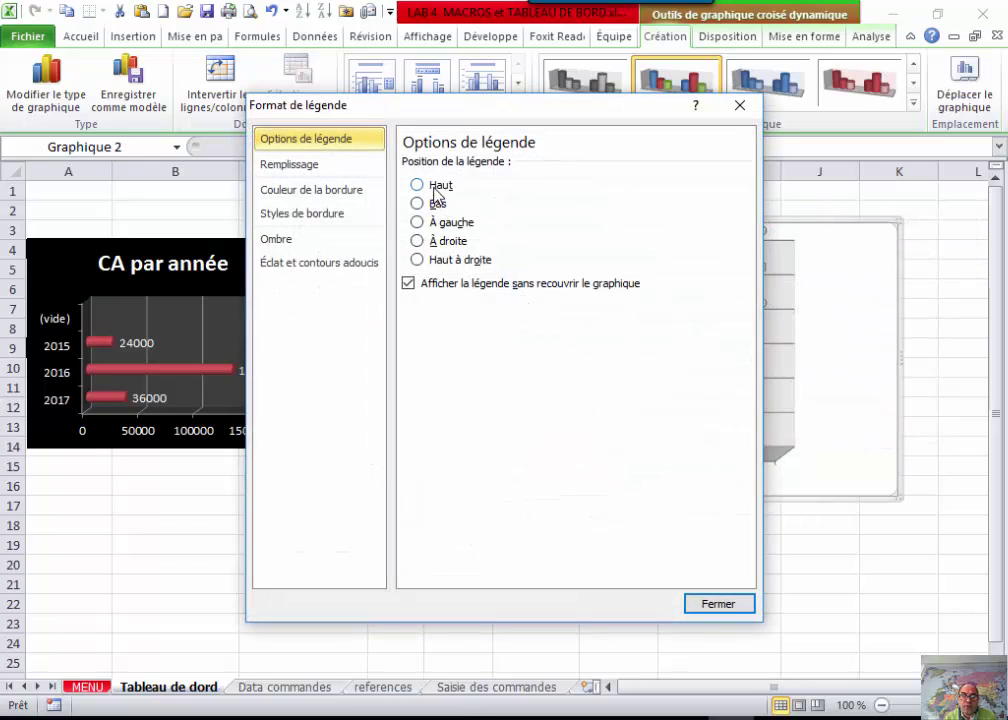
click(437, 186)
click(714, 607)
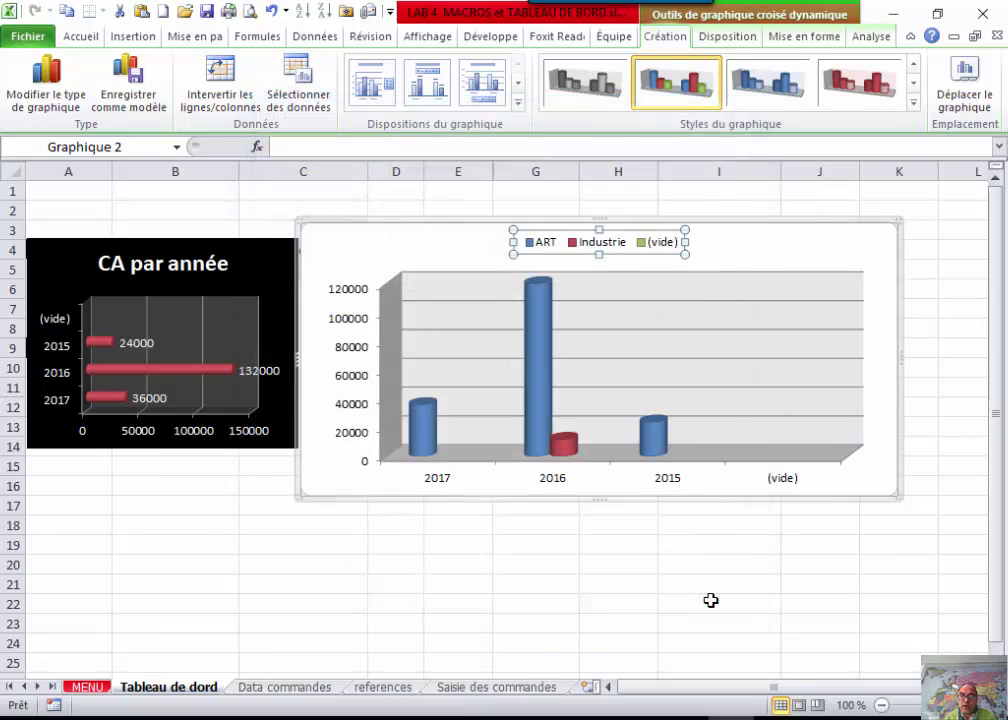
click(735, 546)
click(891, 354)
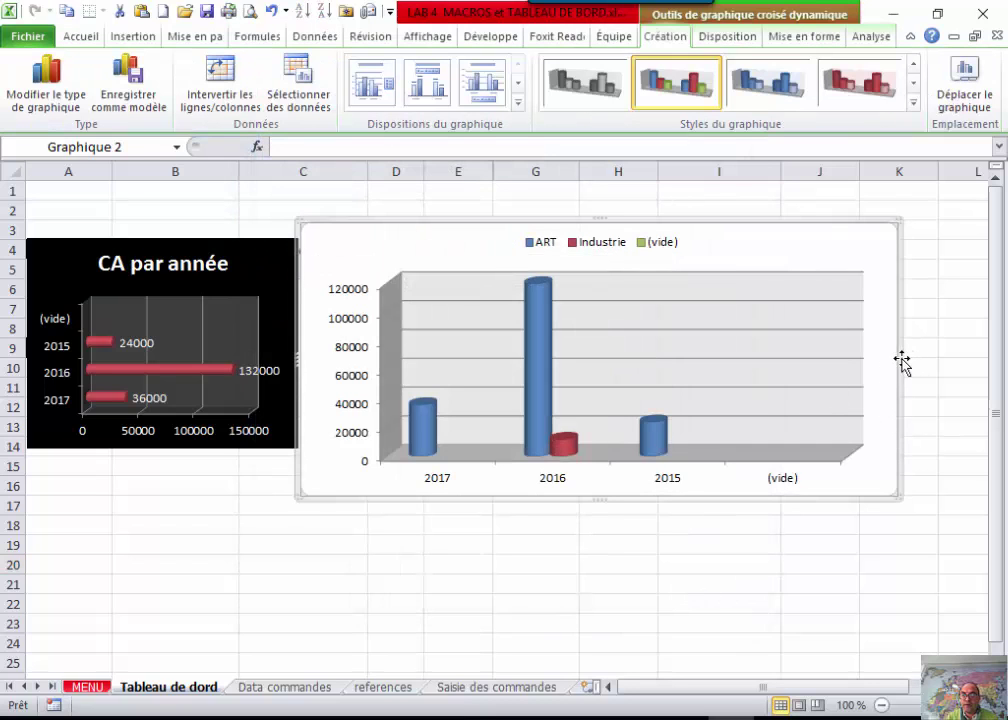
- Make the pivot chart narrower and shorter beside the CA par année chart, then reselect it
drag(900, 356, 688, 356)
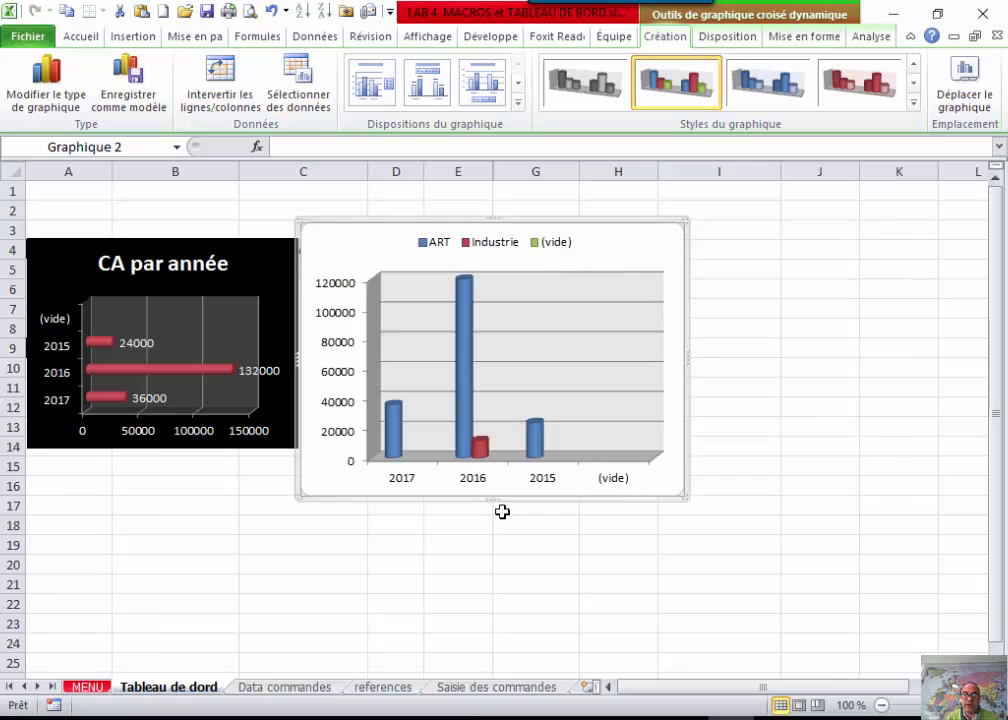
drag(488, 498, 488, 455)
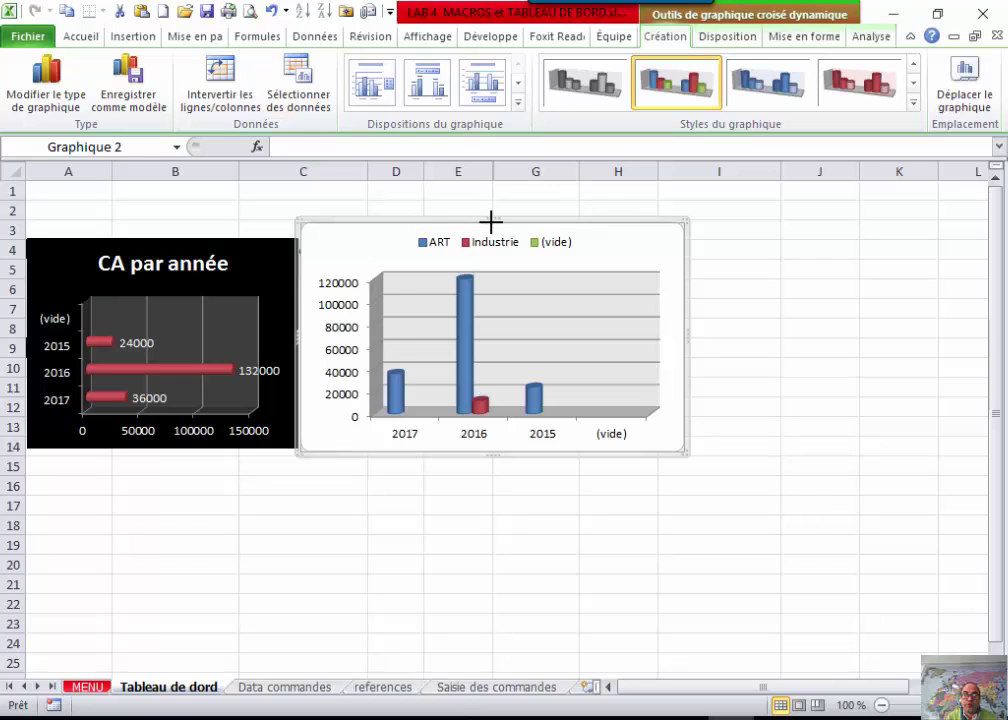
drag(491, 221, 490, 234)
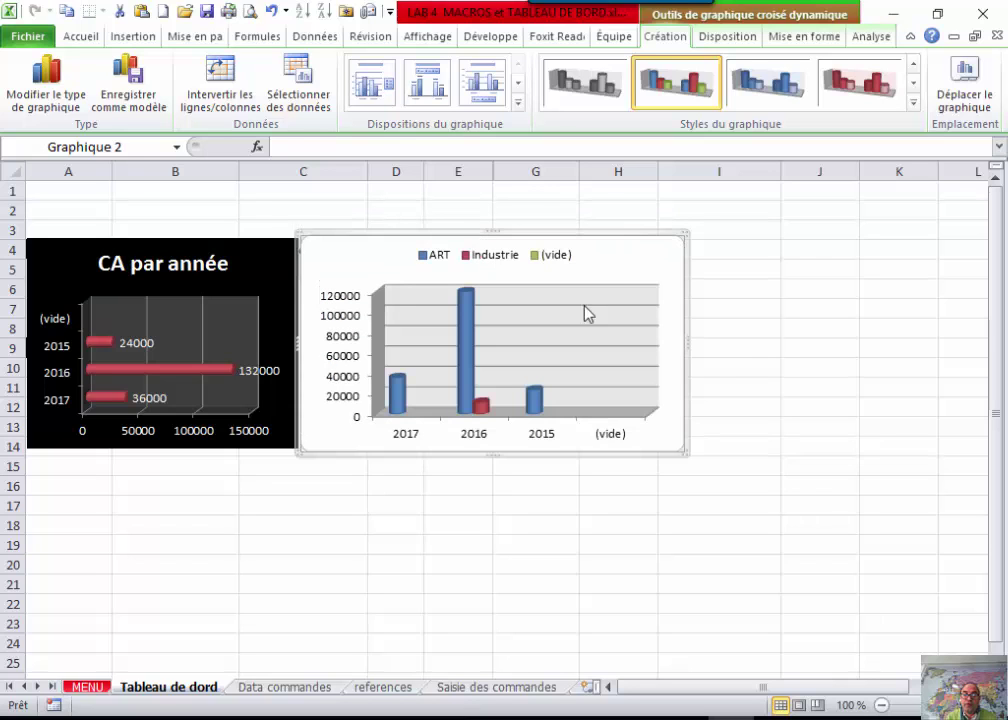
click(782, 364)
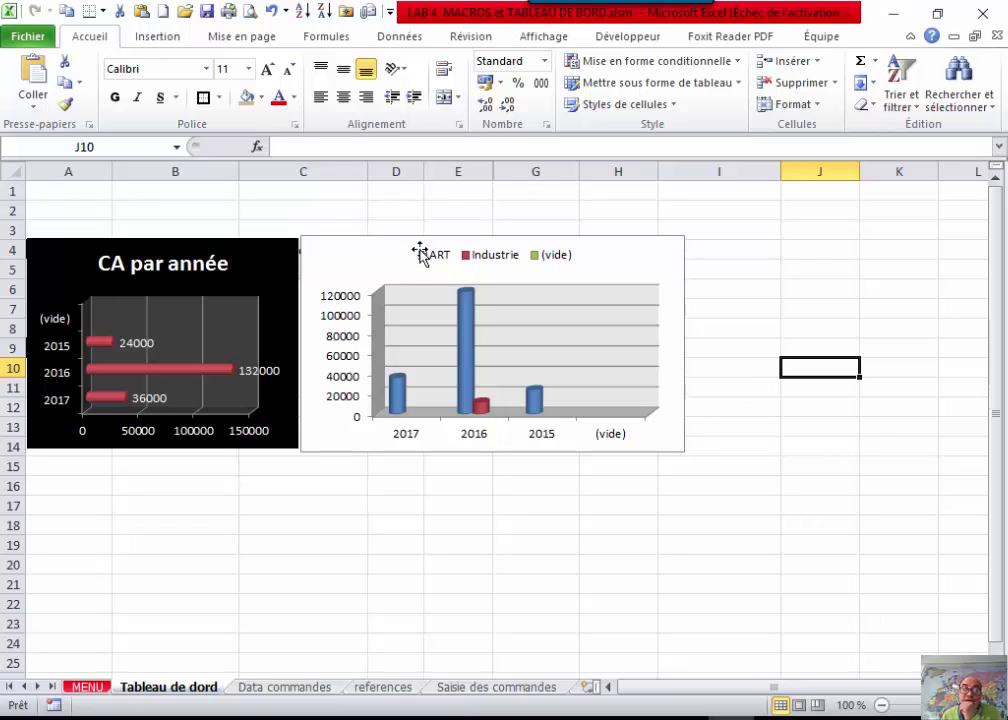
click(383, 254)
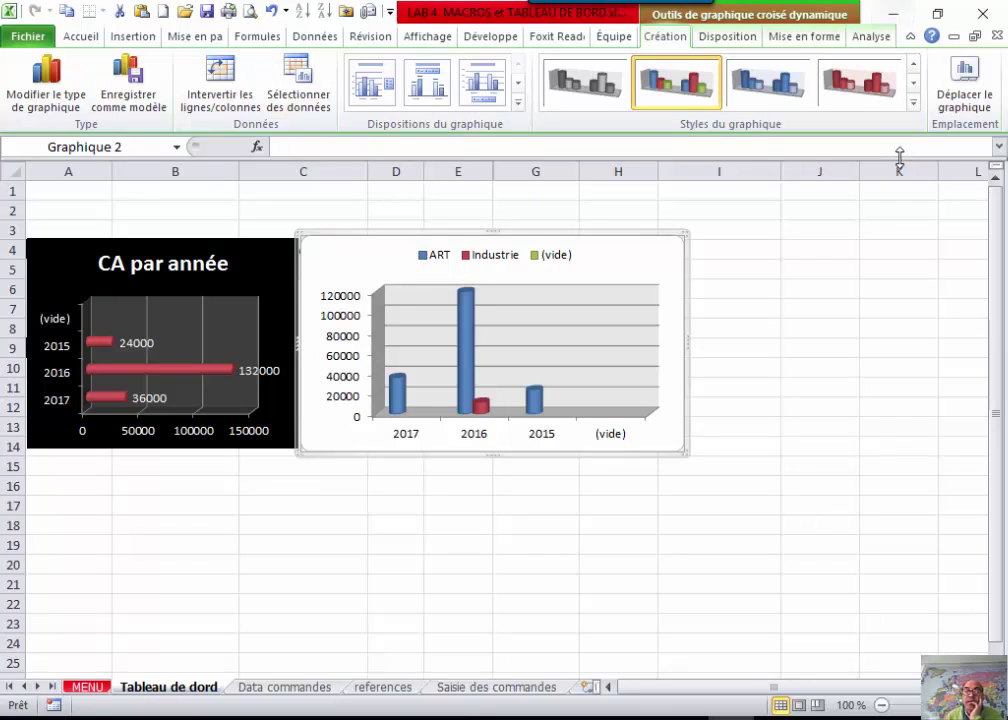
click(832, 393)
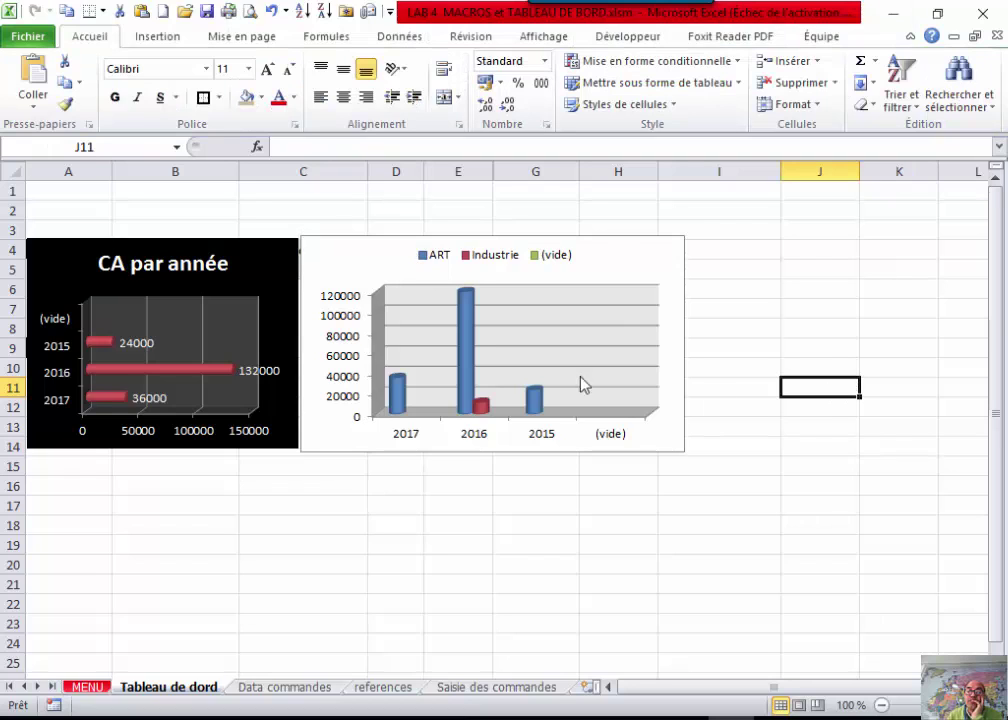
click(799, 286)
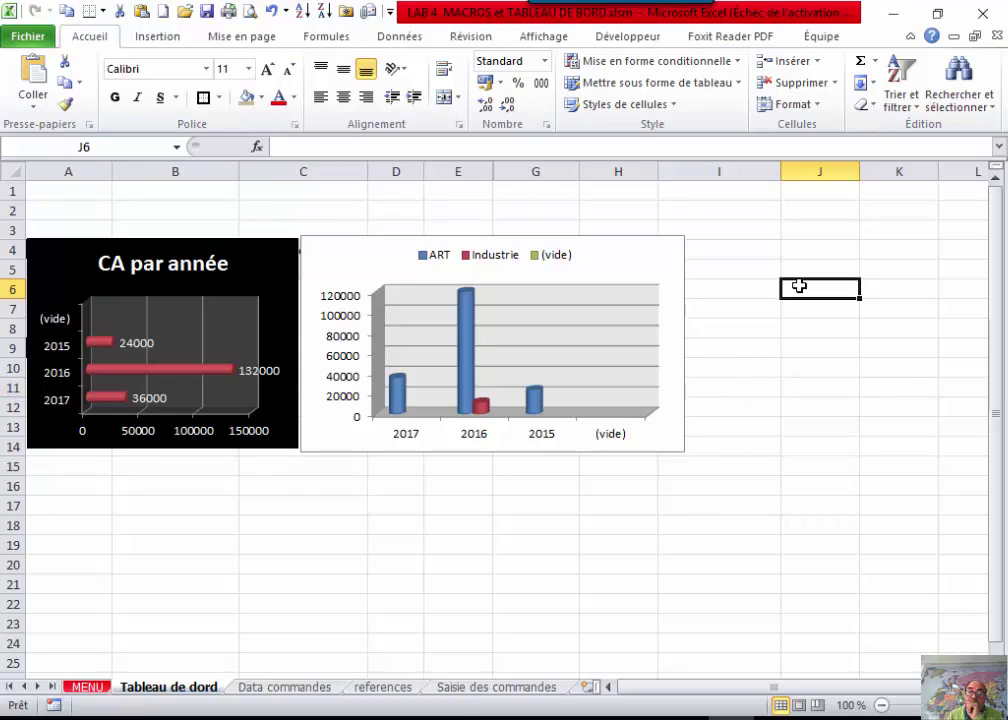
click(590, 241)
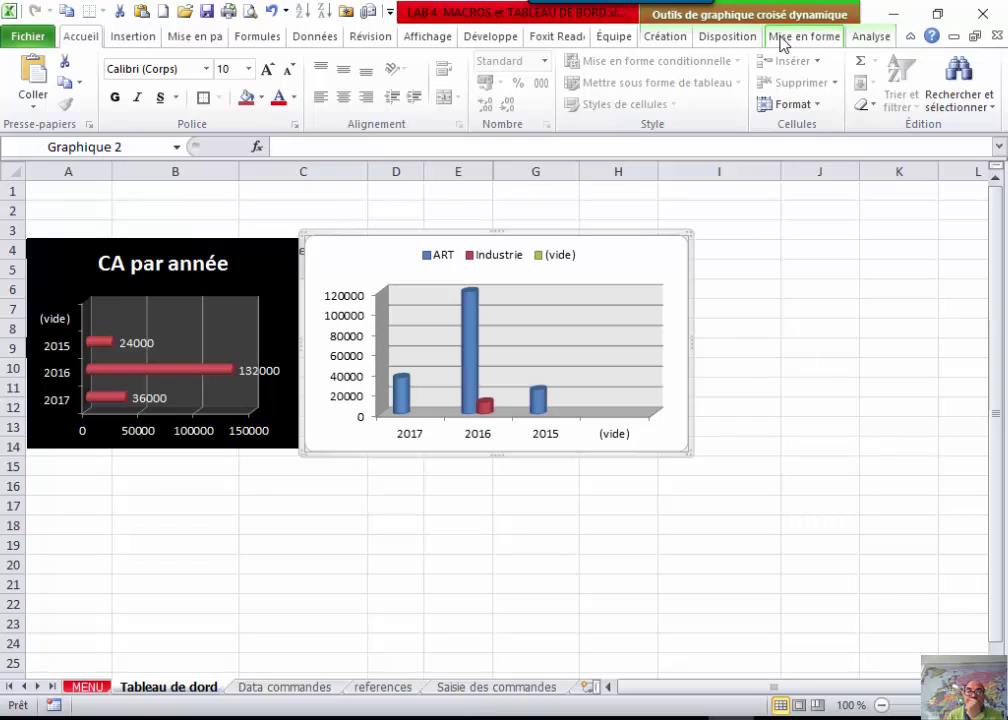
- From the pivot chart's Analyse options, open the Insérer un segment field list
click(729, 38)
click(666, 38)
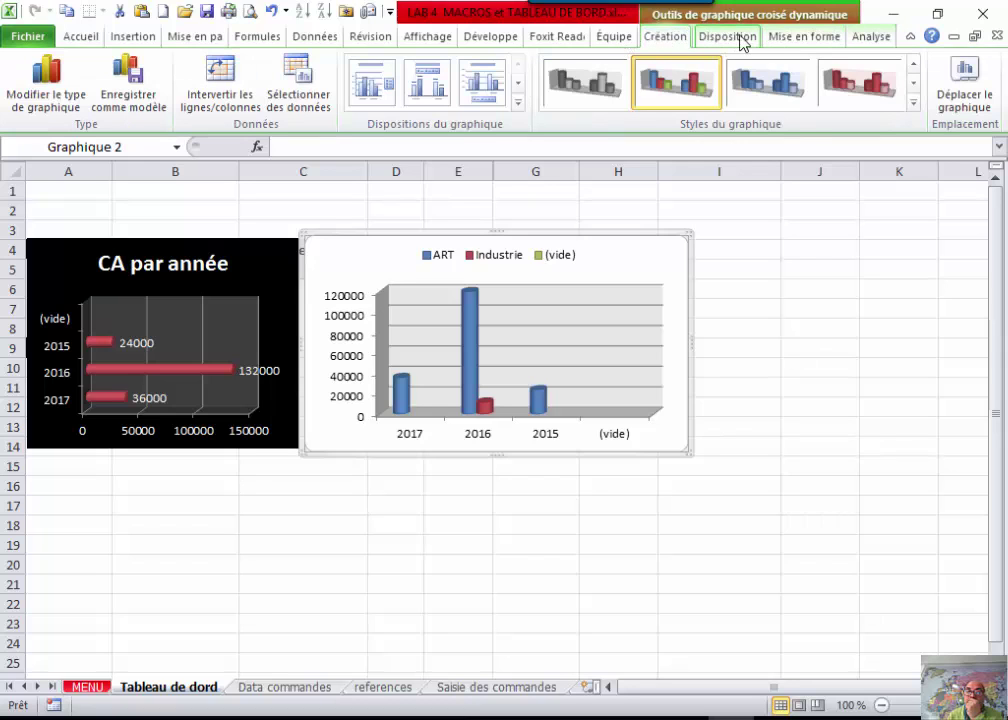
click(806, 40)
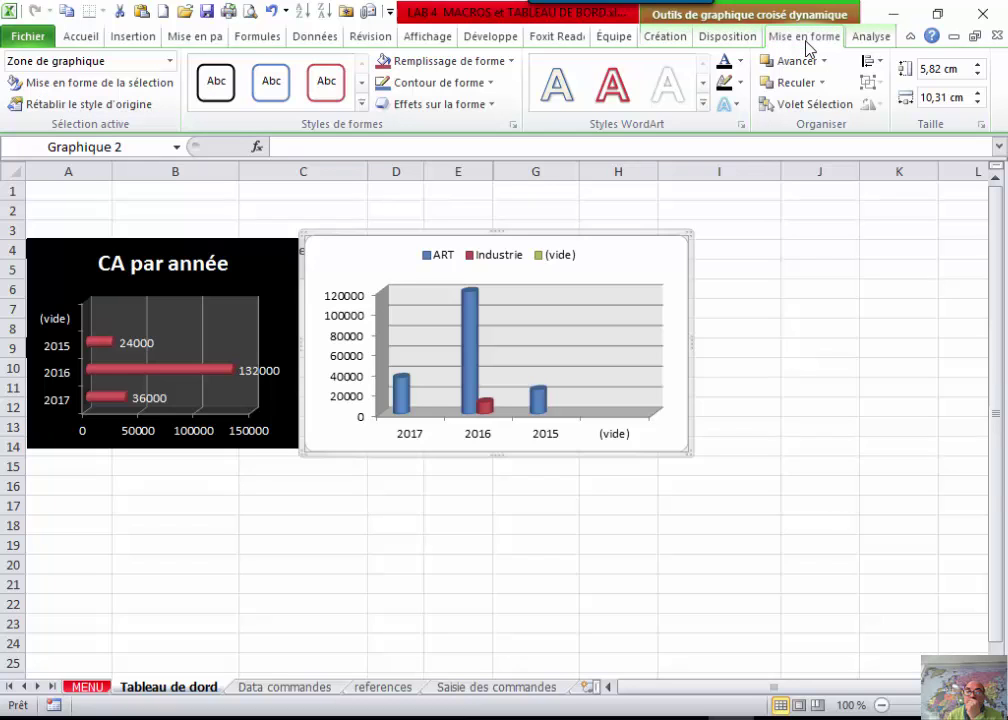
click(867, 40)
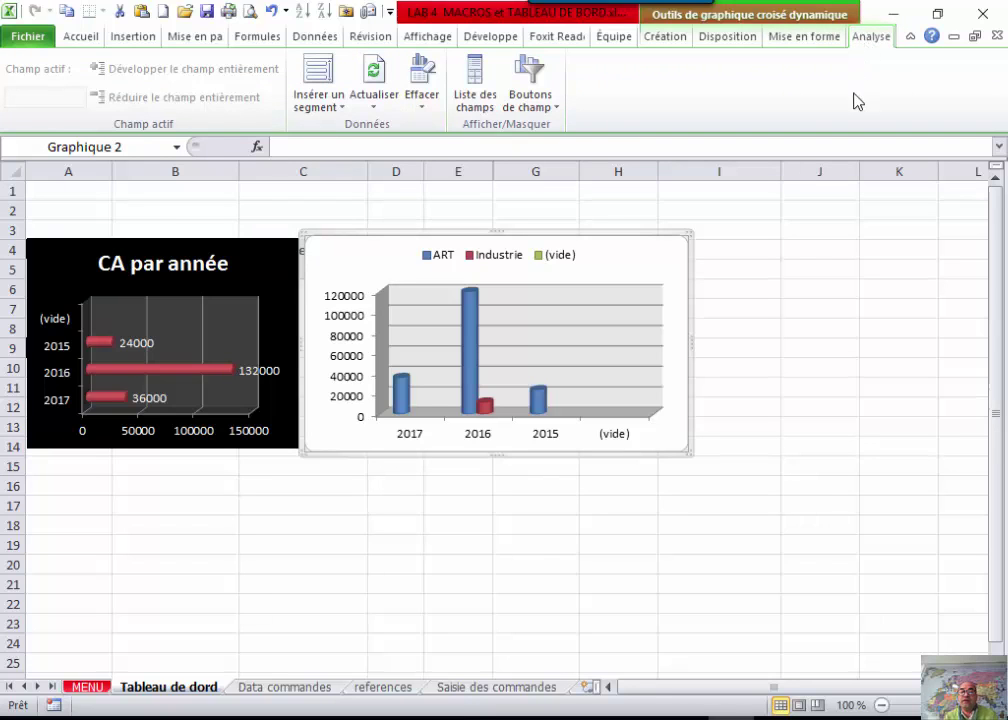
click(320, 83)
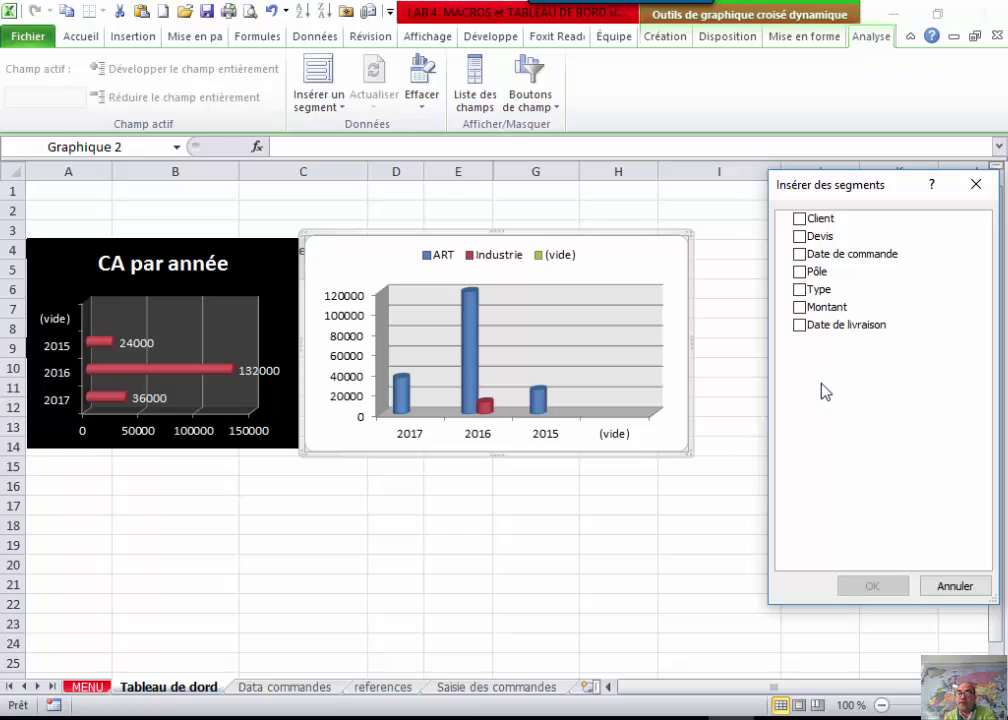
- Add a Pôle slicer, shorten it, and place it to the right of the chart
click(800, 273)
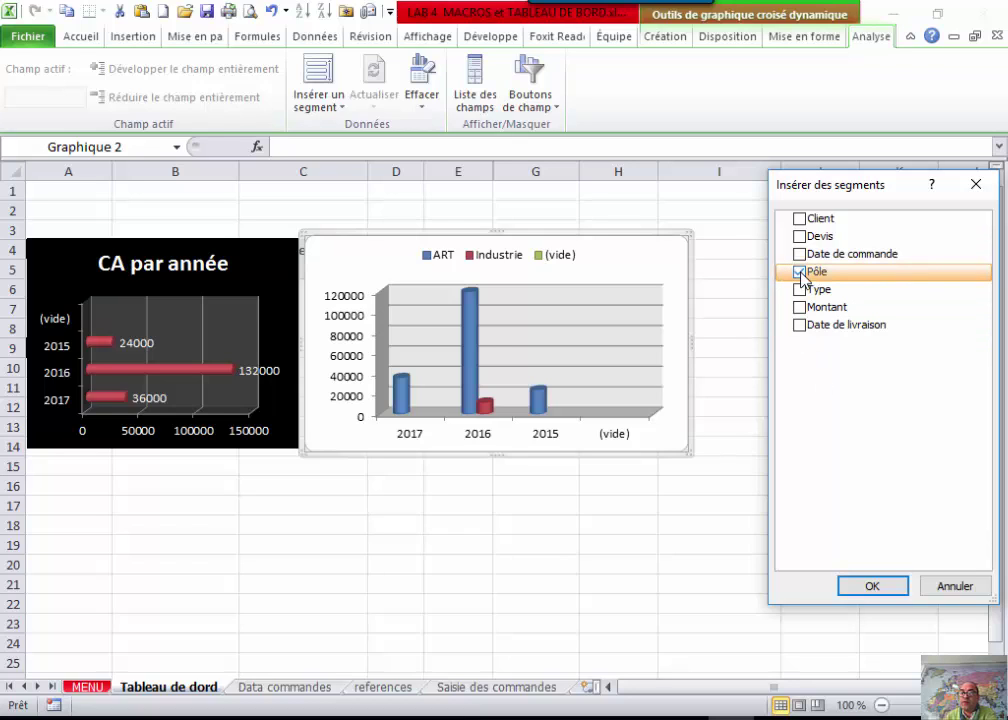
click(882, 589)
click(558, 424)
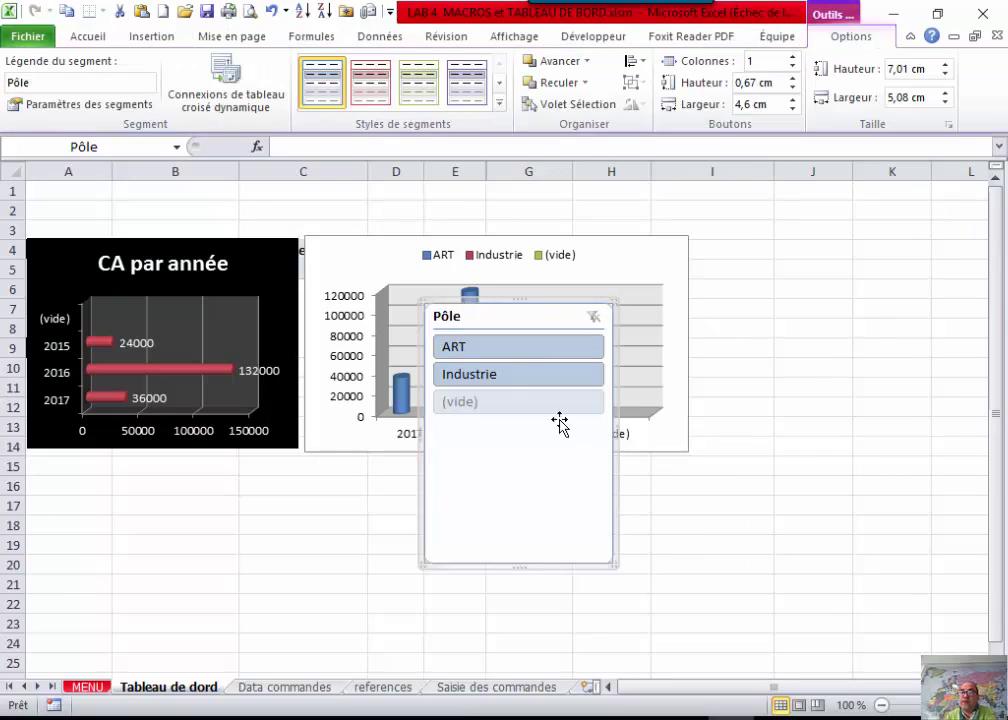
drag(515, 567, 512, 391)
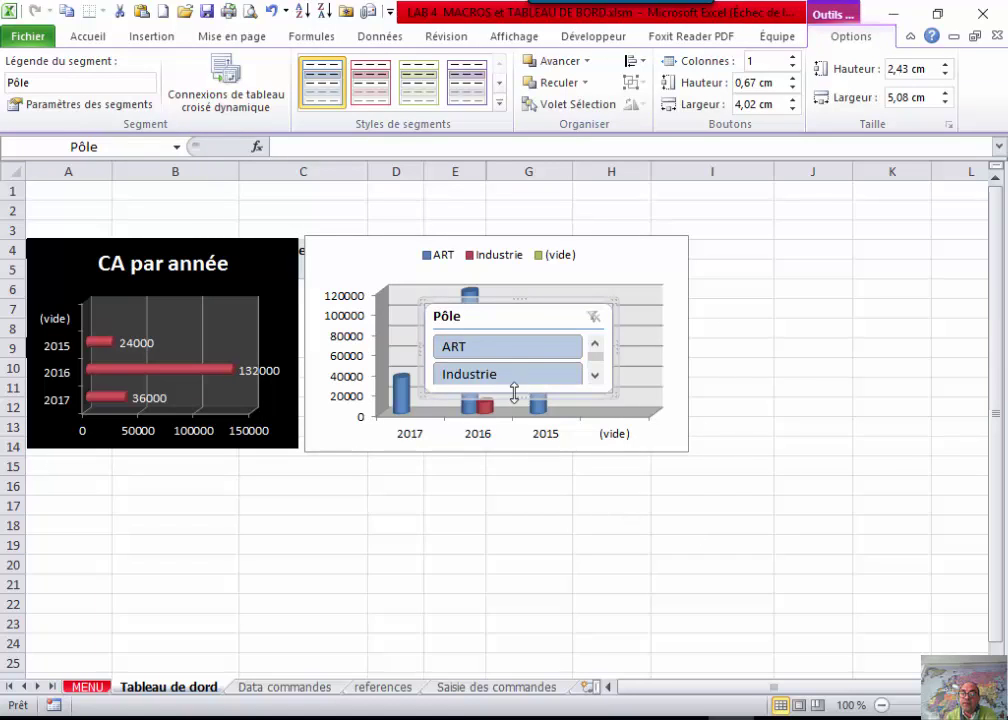
drag(513, 396, 512, 447)
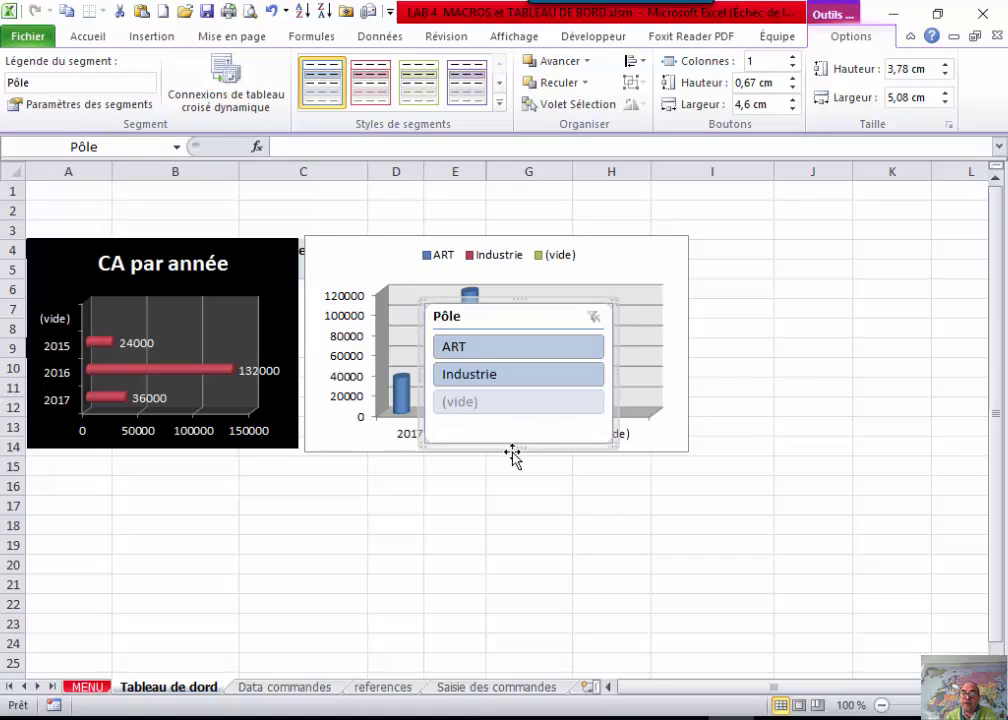
drag(519, 445, 525, 396)
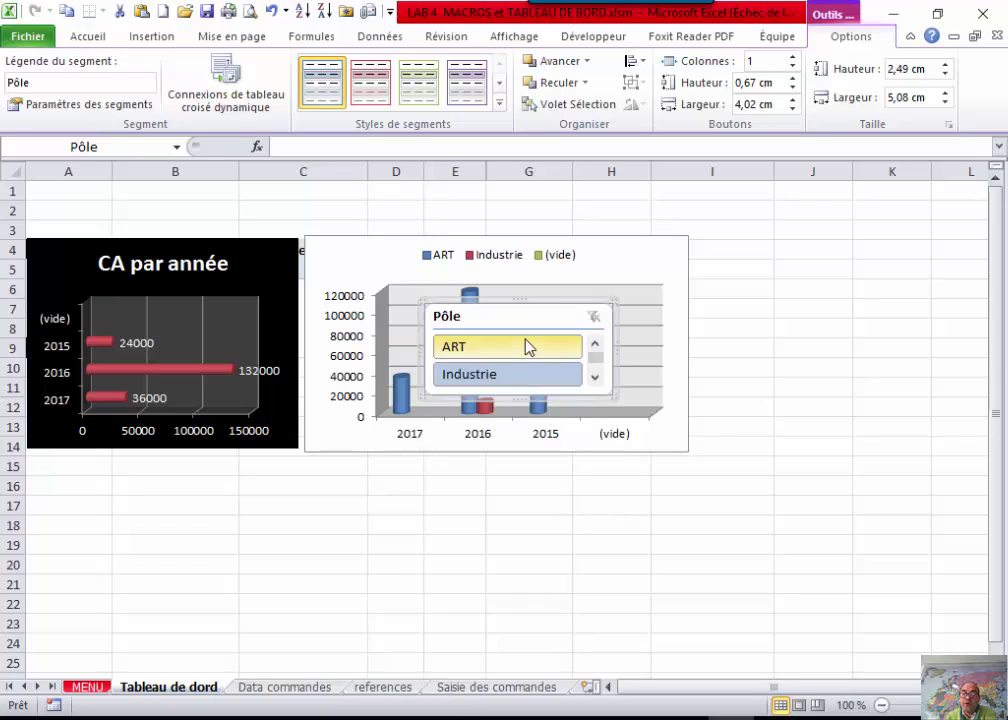
drag(513, 315, 781, 254)
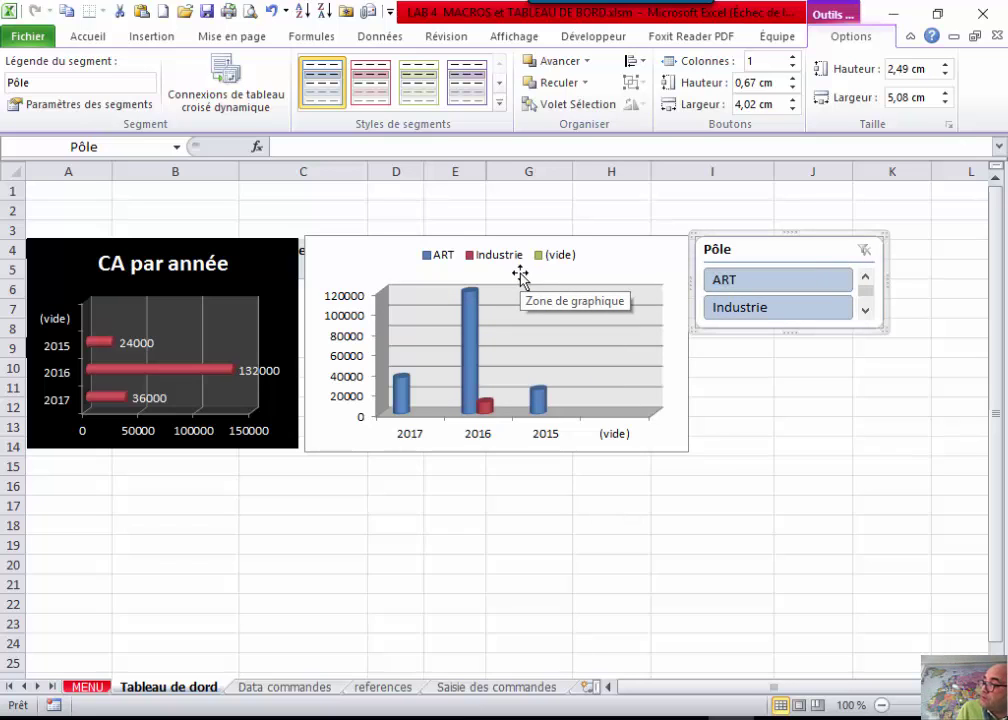
- Test the slicer by filtering to Industrie, then ART, and finally clear the filter
click(769, 308)
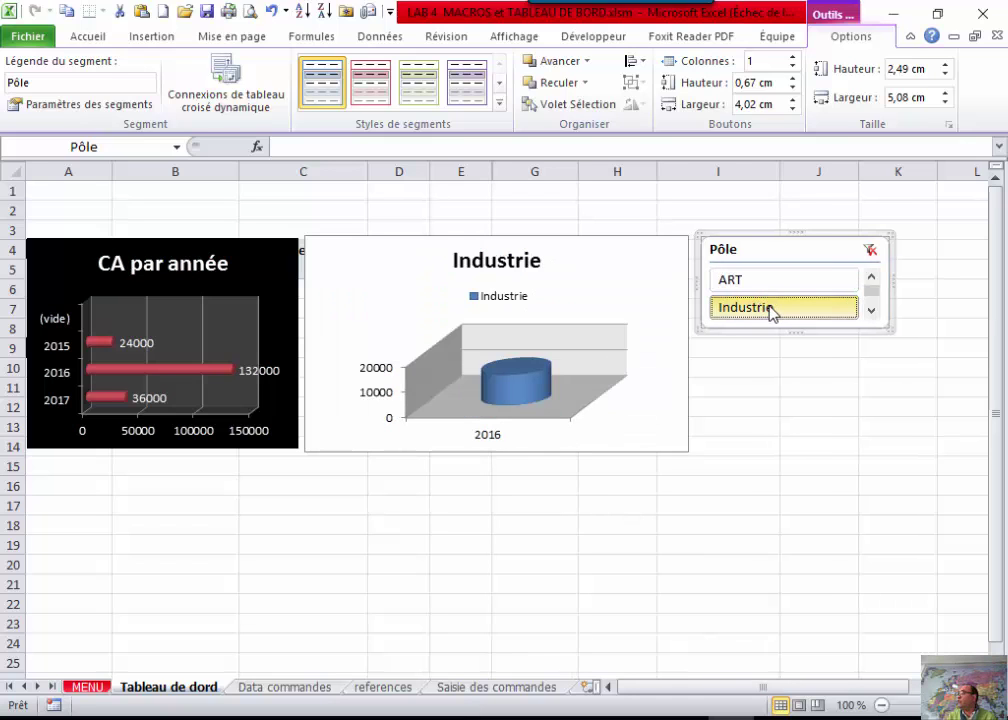
click(771, 285)
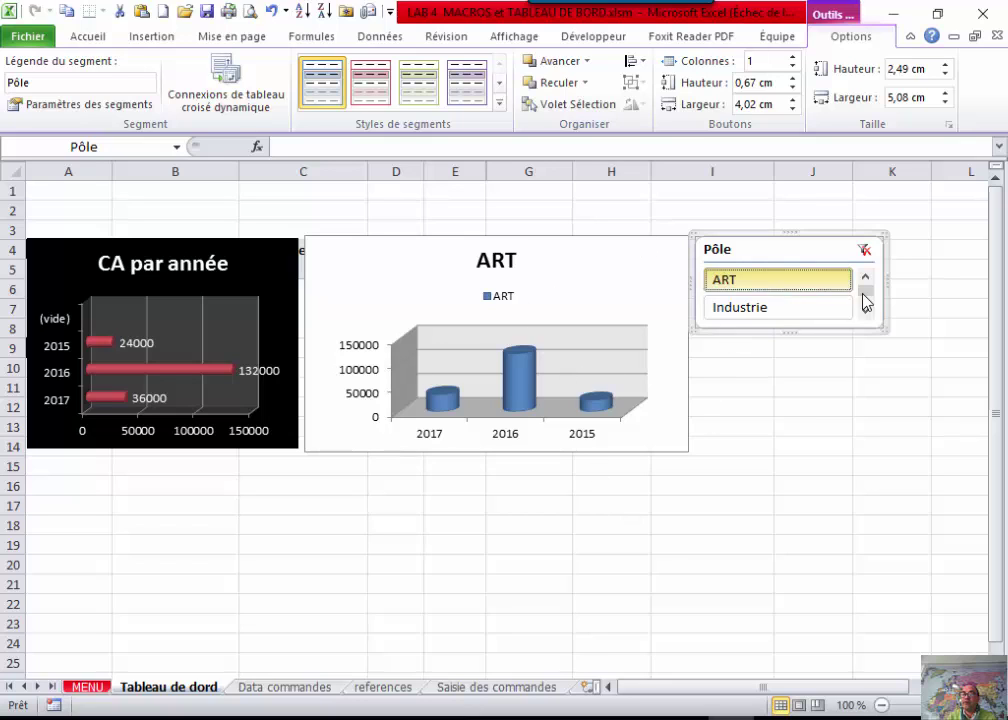
click(866, 250)
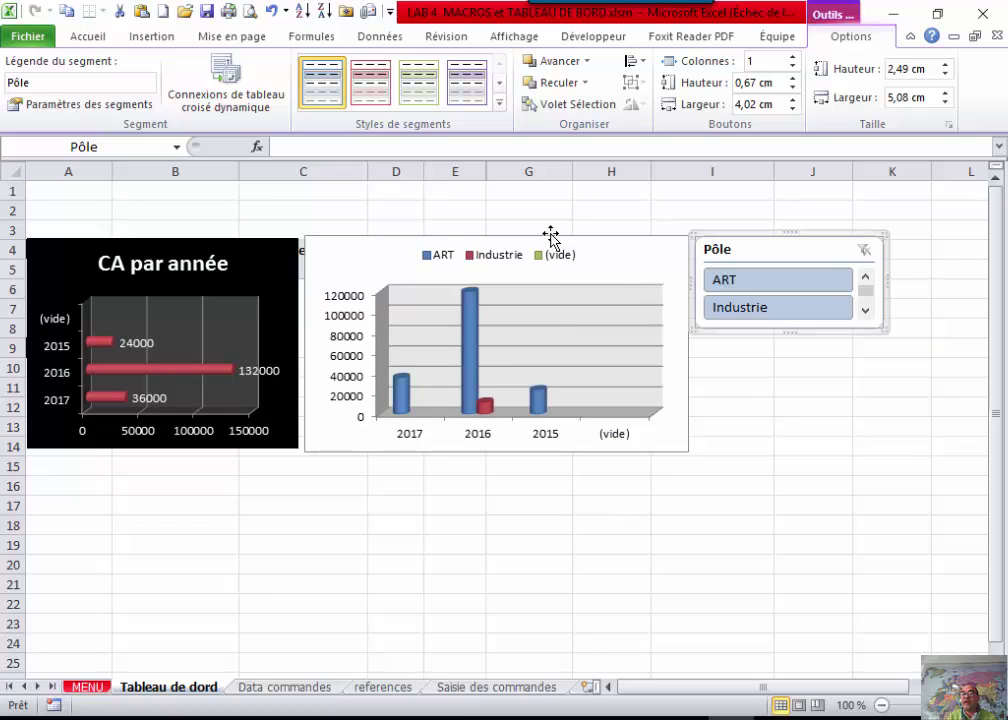
- Move both charts down to row 10 and narrow the CA par année chart
drag(550, 235, 550, 480)
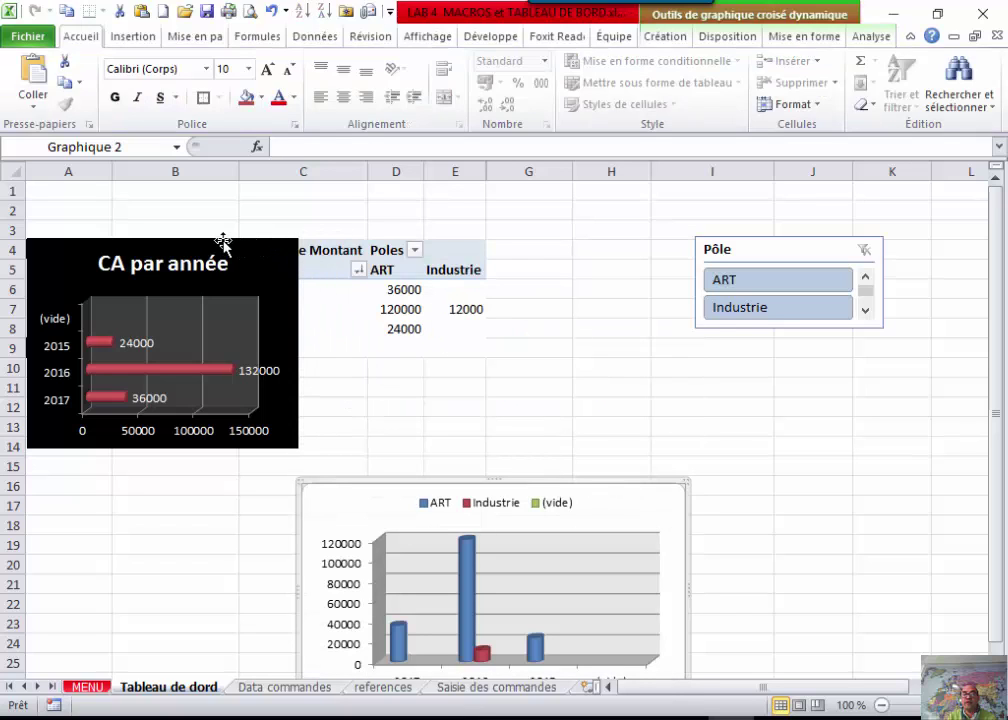
mouse_move(225, 238)
mouse_down()
mouse_move(166, 478)
mouse_move(180, 362)
mouse_up()
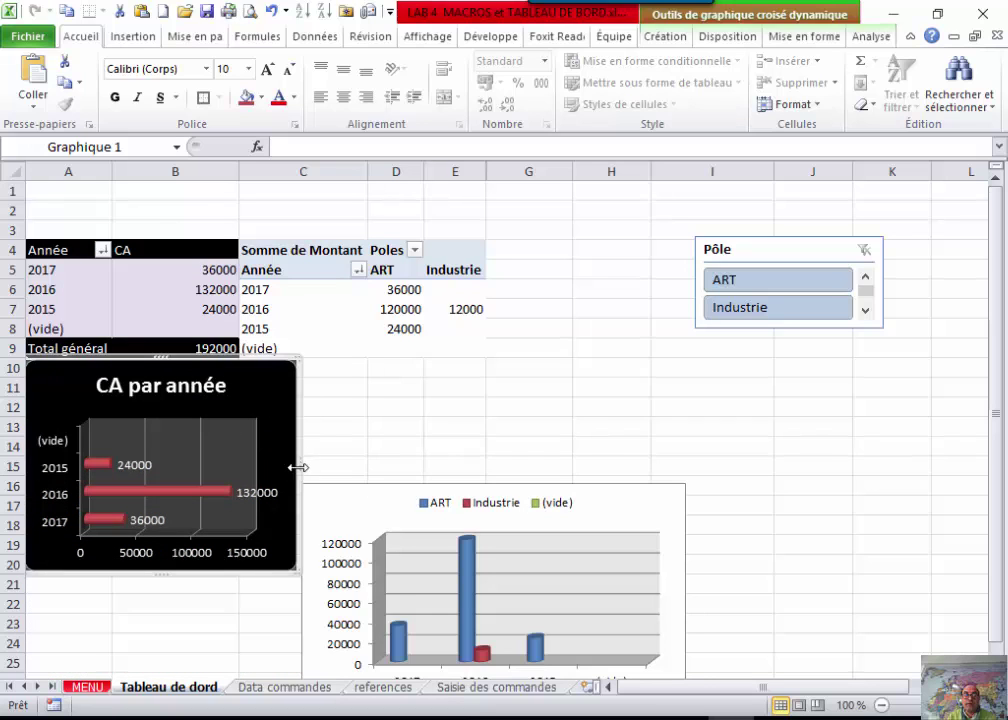
drag(298, 466, 237, 466)
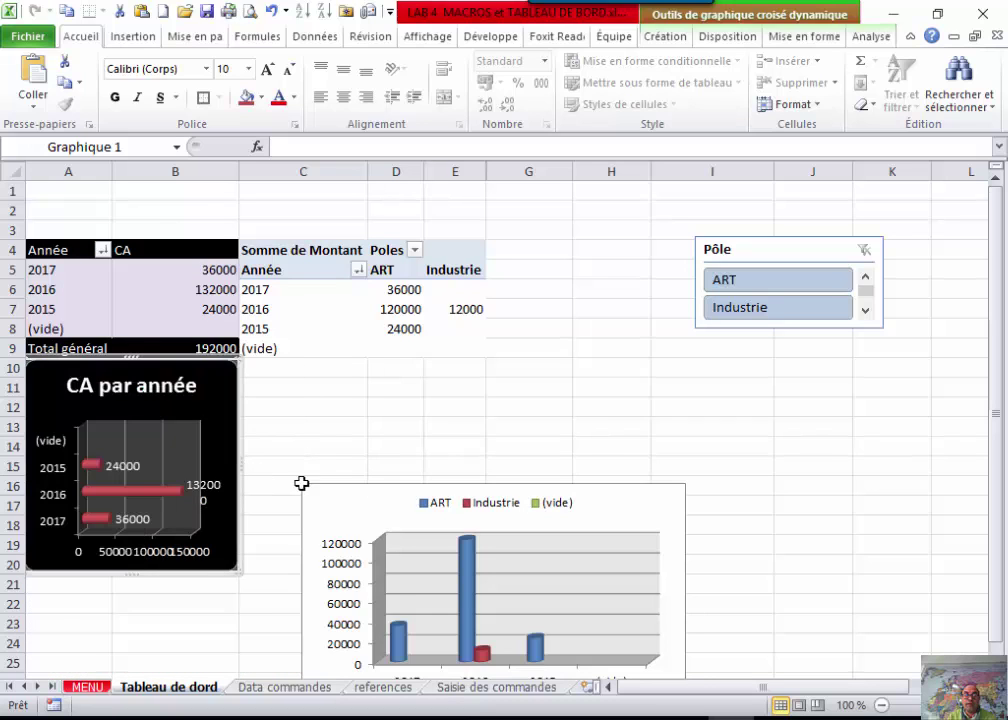
- Place the ART/Industrie pivot chart beside the CA par année chart and make it narrower
click(405, 483)
drag(405, 483, 347, 362)
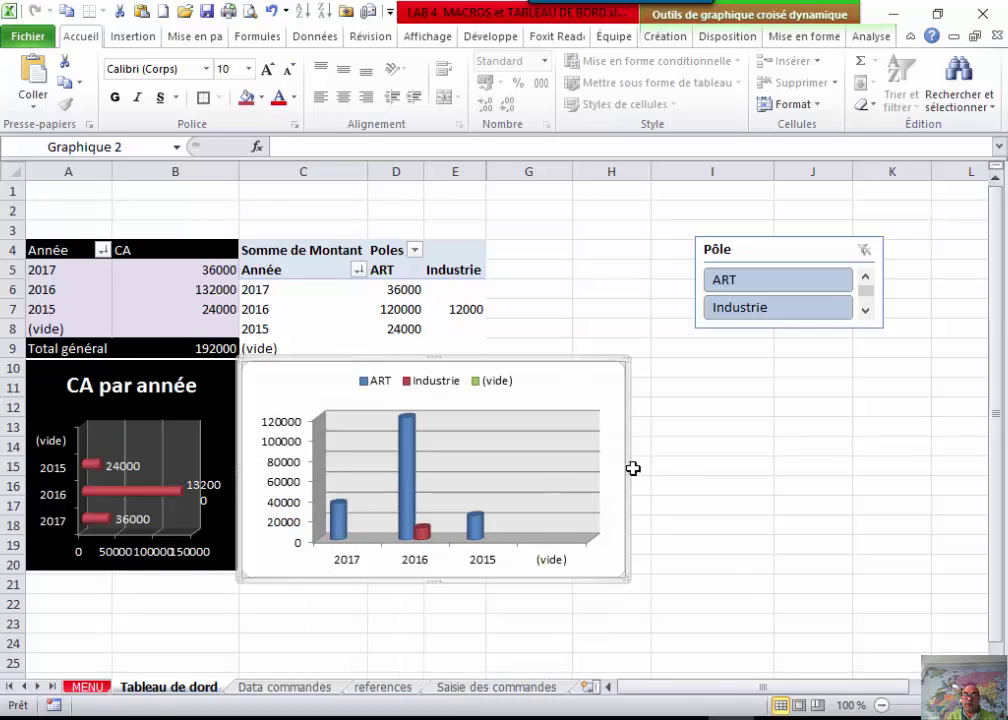
drag(627, 467, 489, 467)
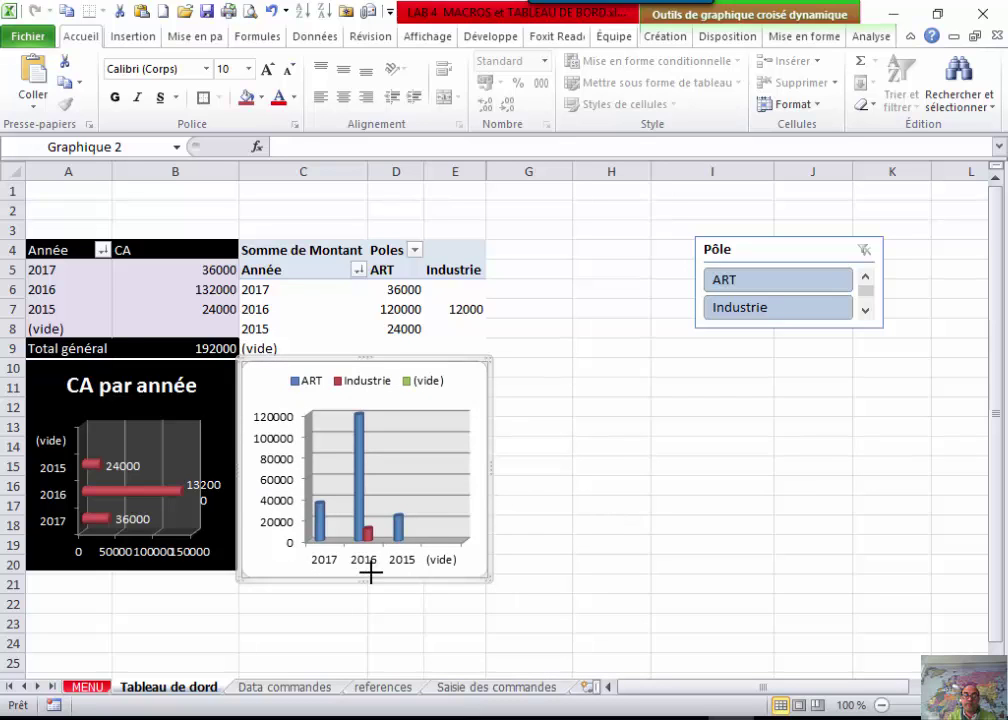
- Shorten the pivot chart slightly, test the Pôle slicer on ART and Industrie, then clear the filter
drag(370, 571, 370, 563)
click(757, 285)
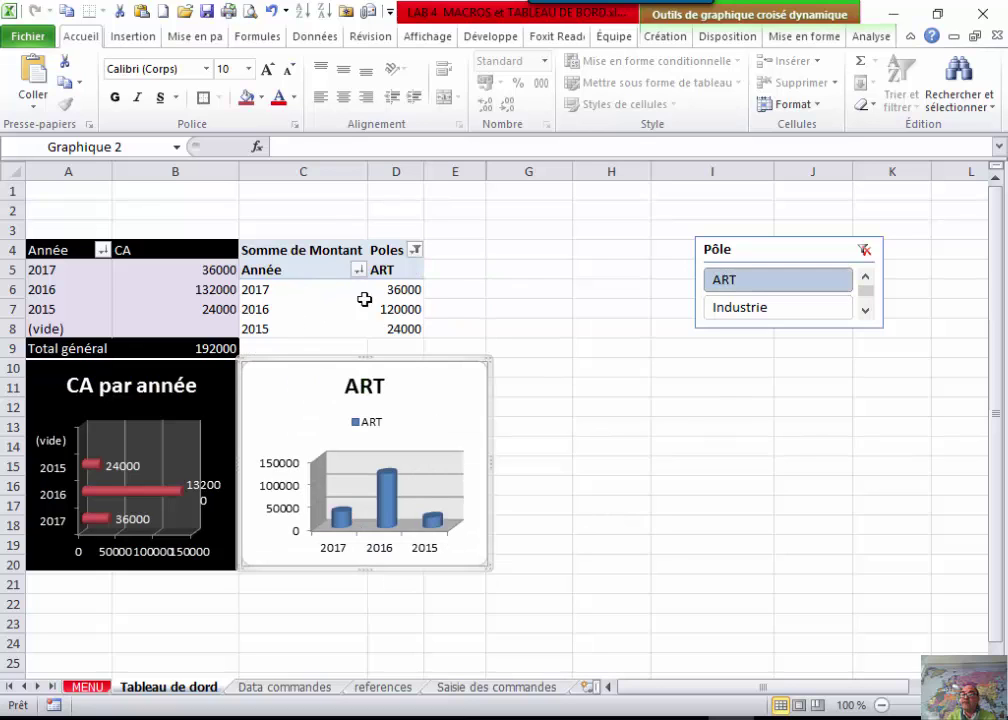
click(743, 312)
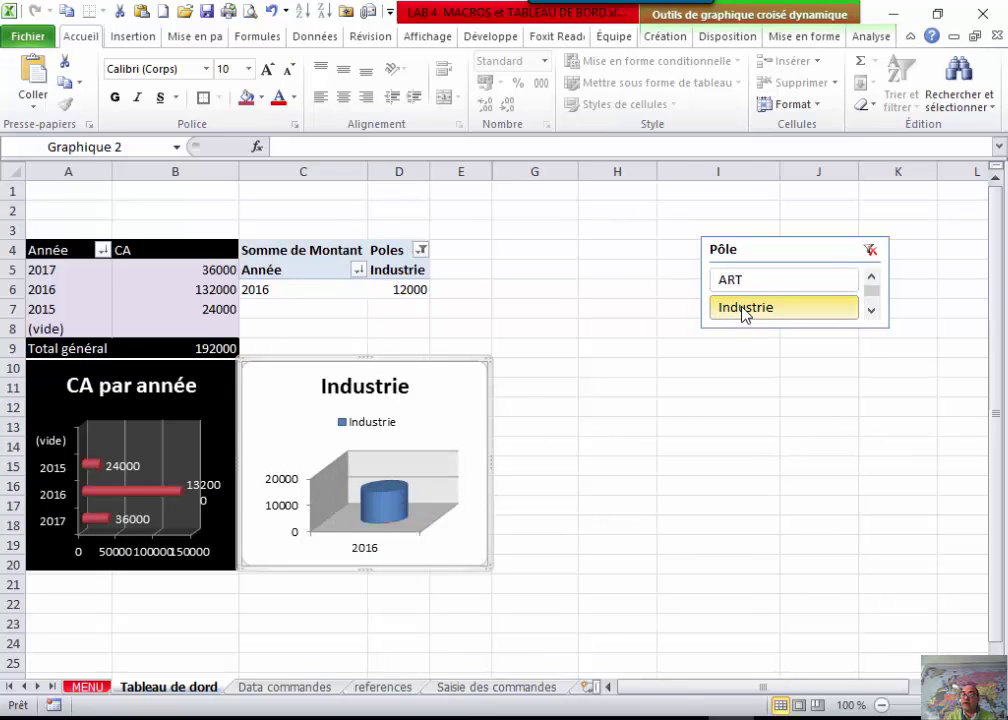
click(870, 251)
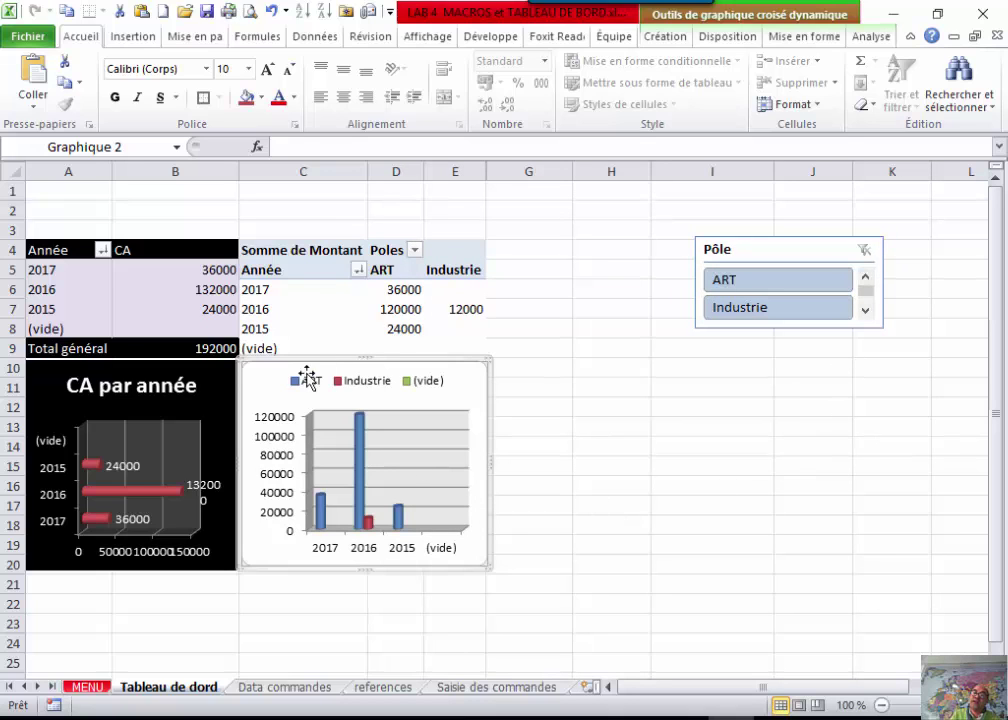
- Nudge the poles chart slightly lower and move the Pôle slicer down beside it
drag(292, 360, 296, 365)
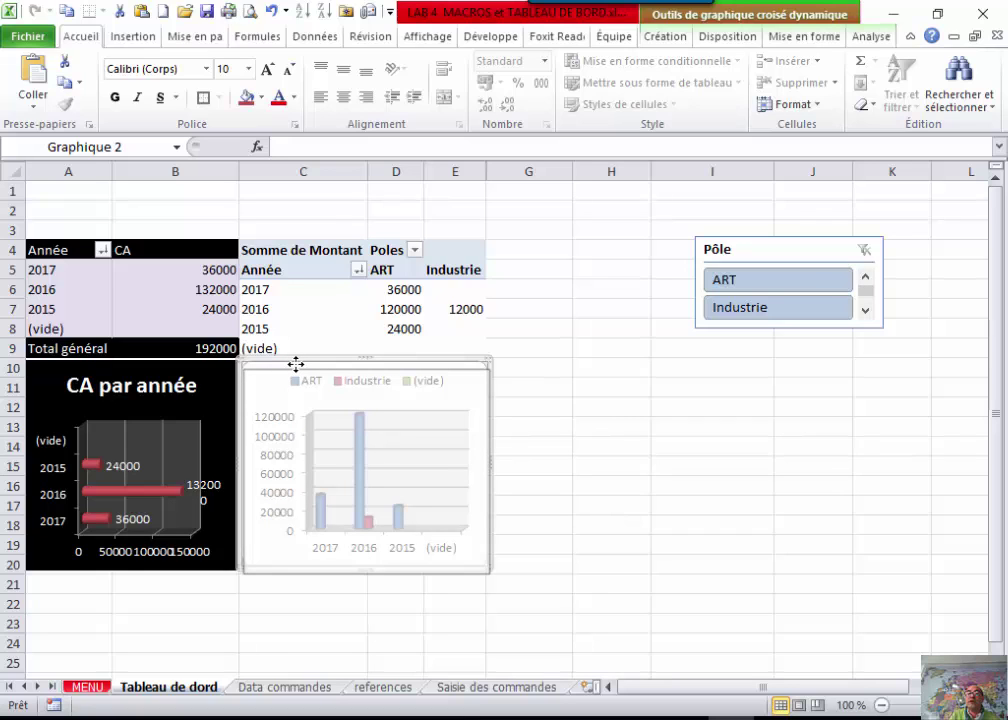
drag(298, 368, 298, 370)
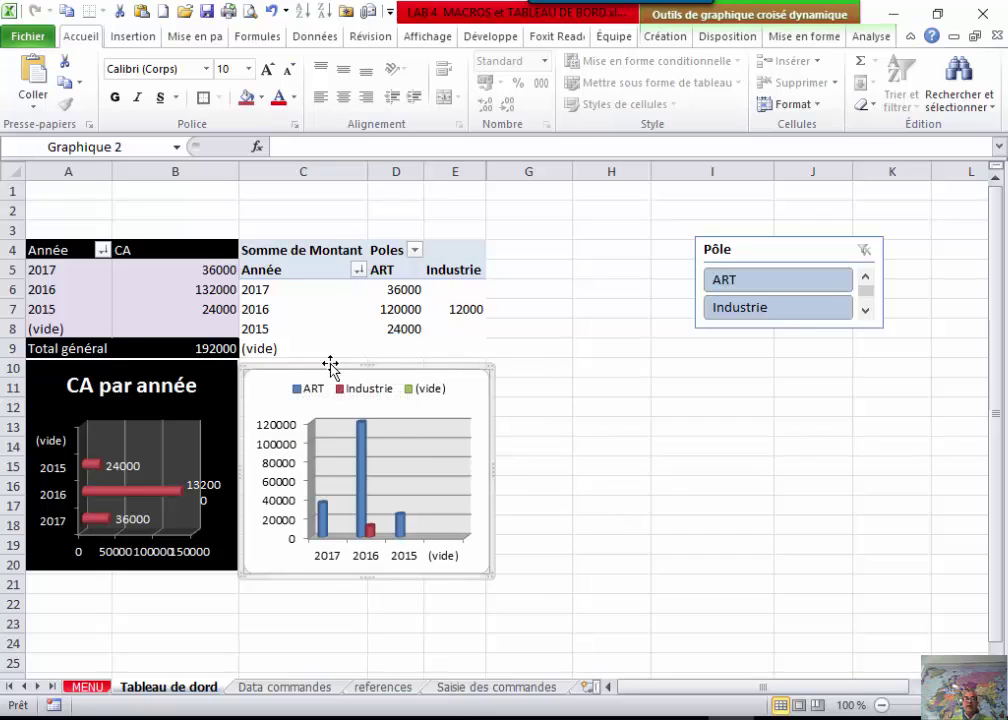
drag(333, 368, 333, 364)
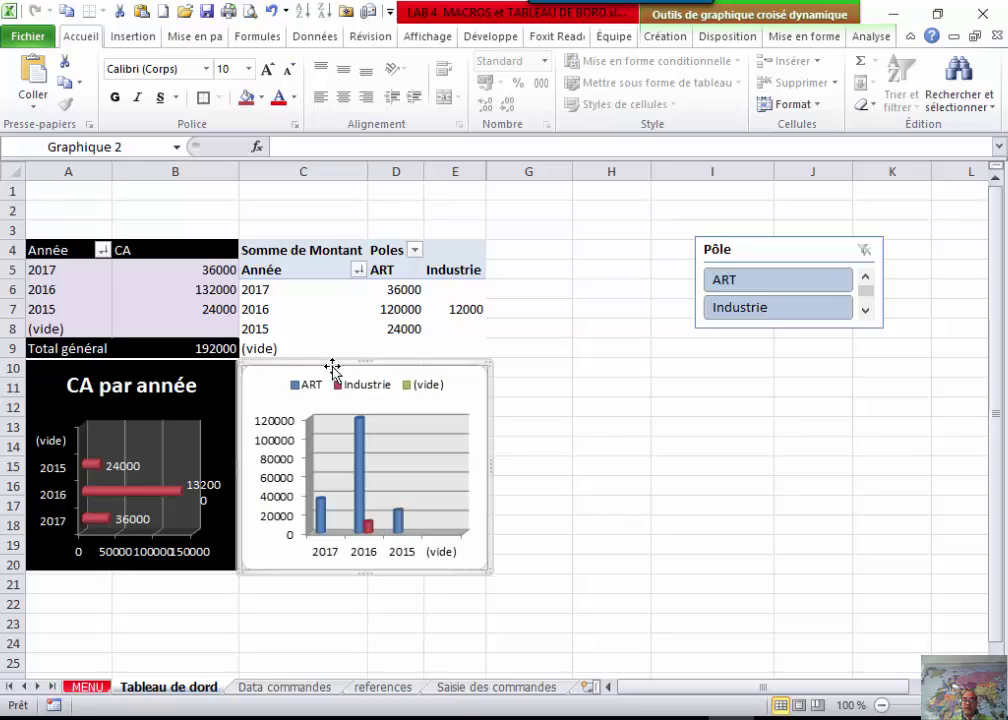
drag(736, 253, 533, 382)
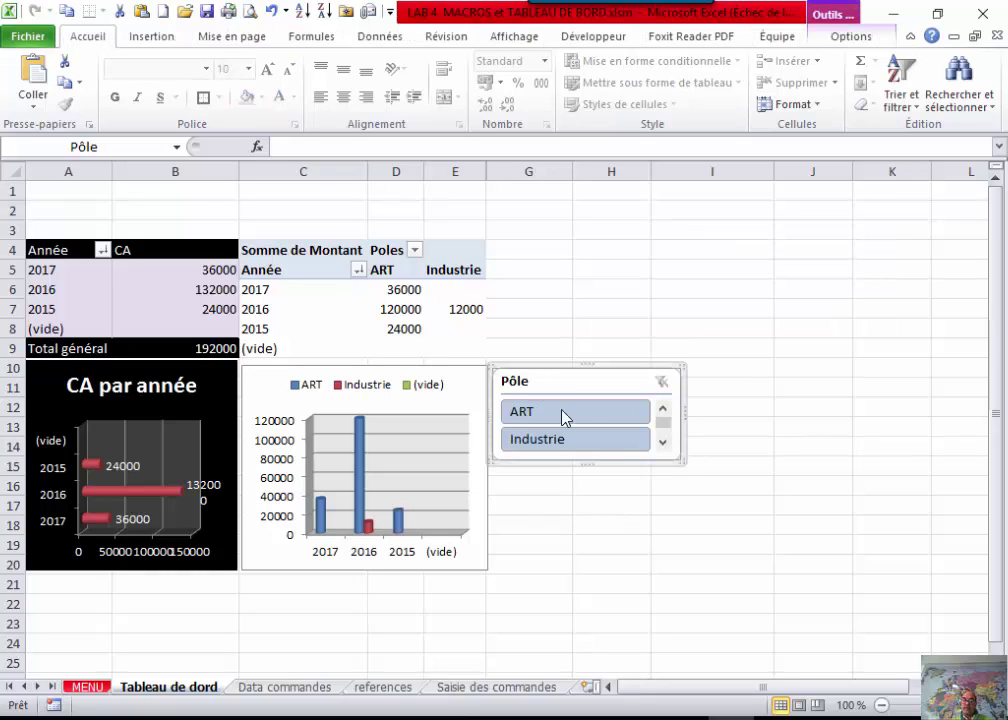
click(566, 255)
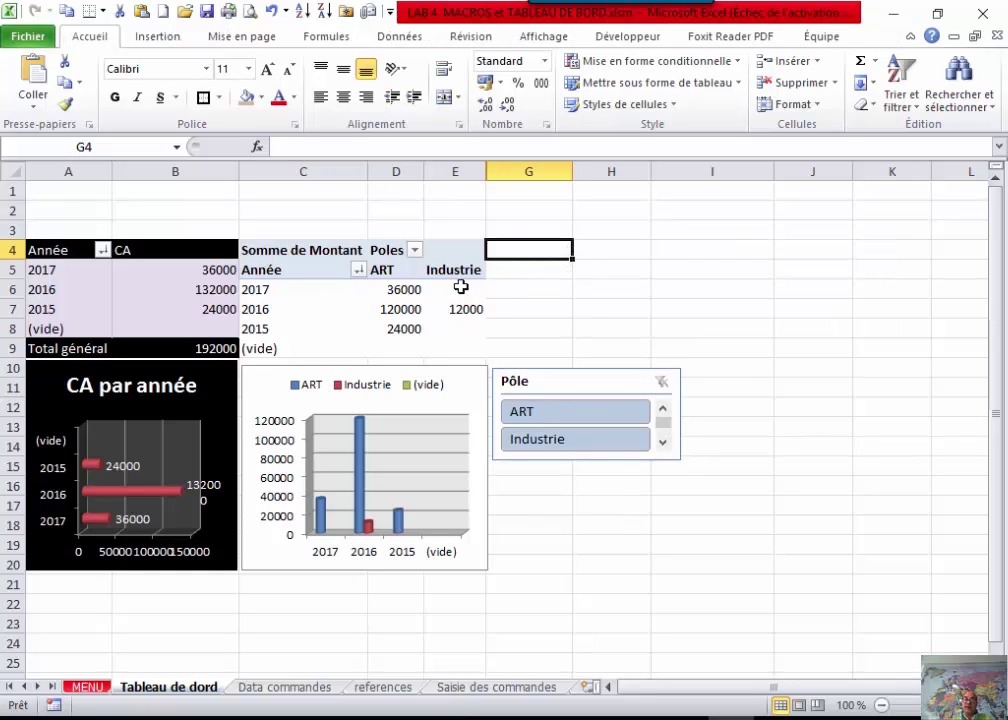
- Create a pivot table at G4 using 'Data commandes'!$A:$G as its source
click(139, 40)
click(62, 64)
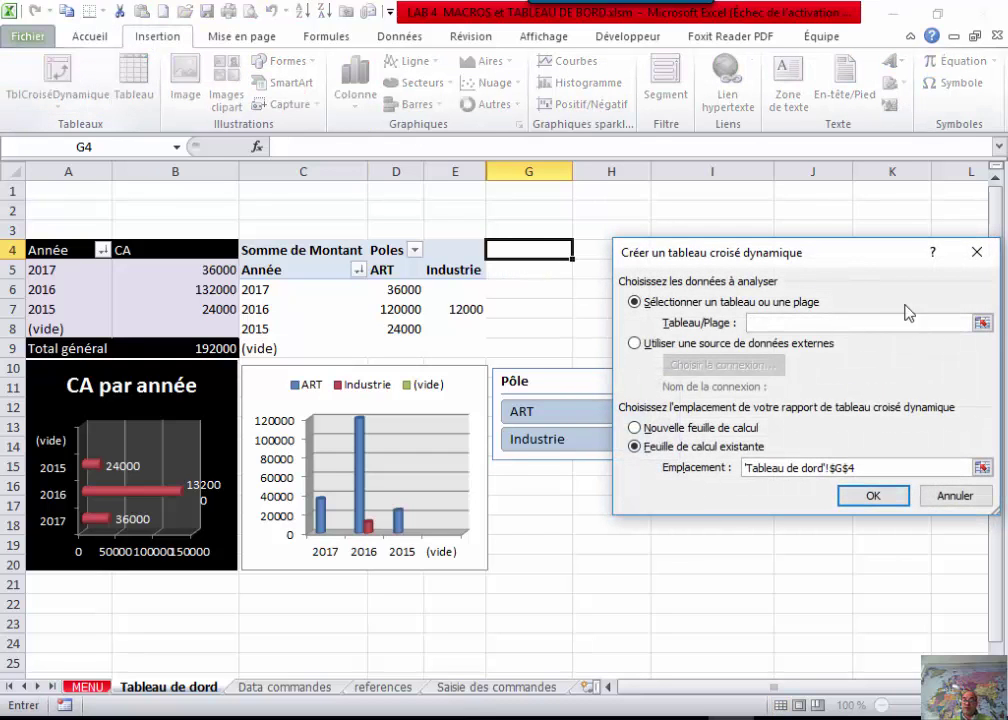
click(981, 323)
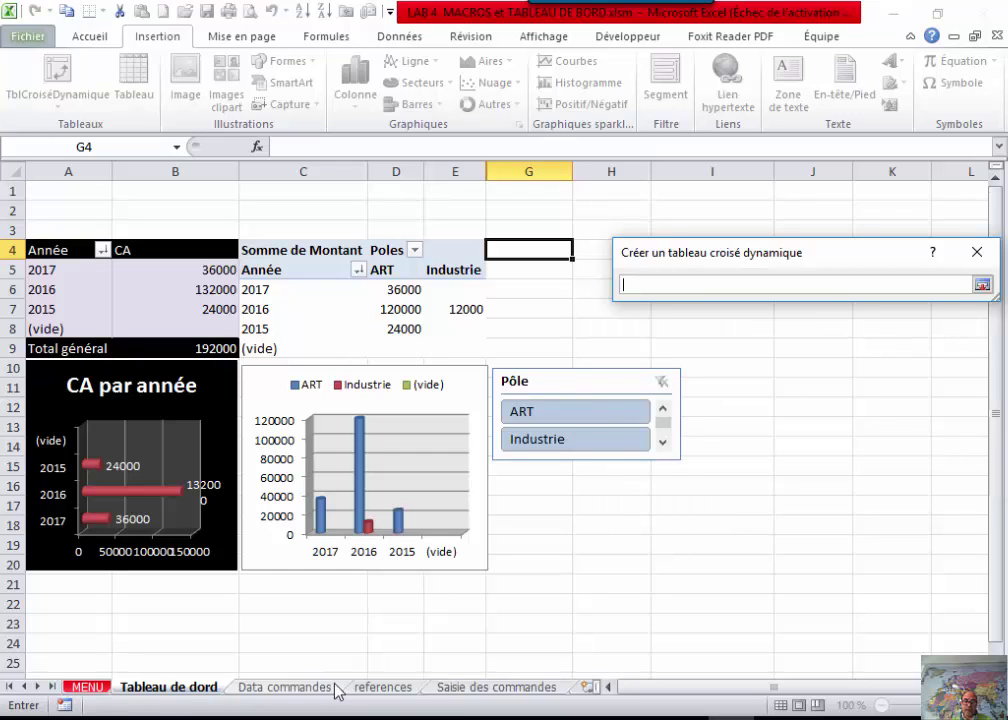
click(286, 688)
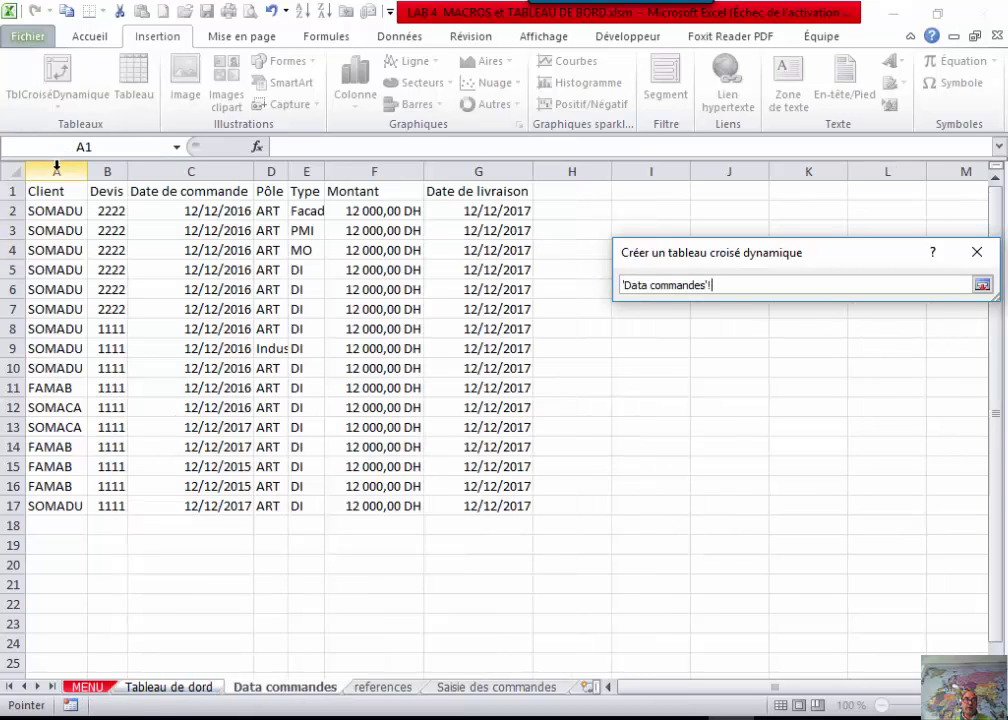
drag(56, 171, 470, 171)
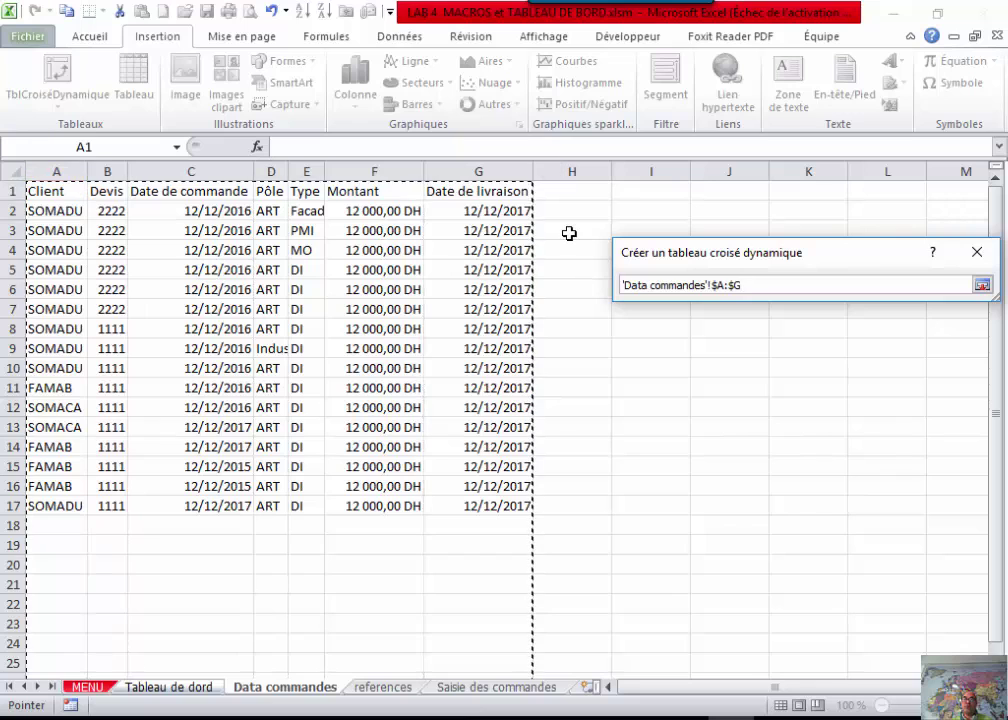
click(982, 286)
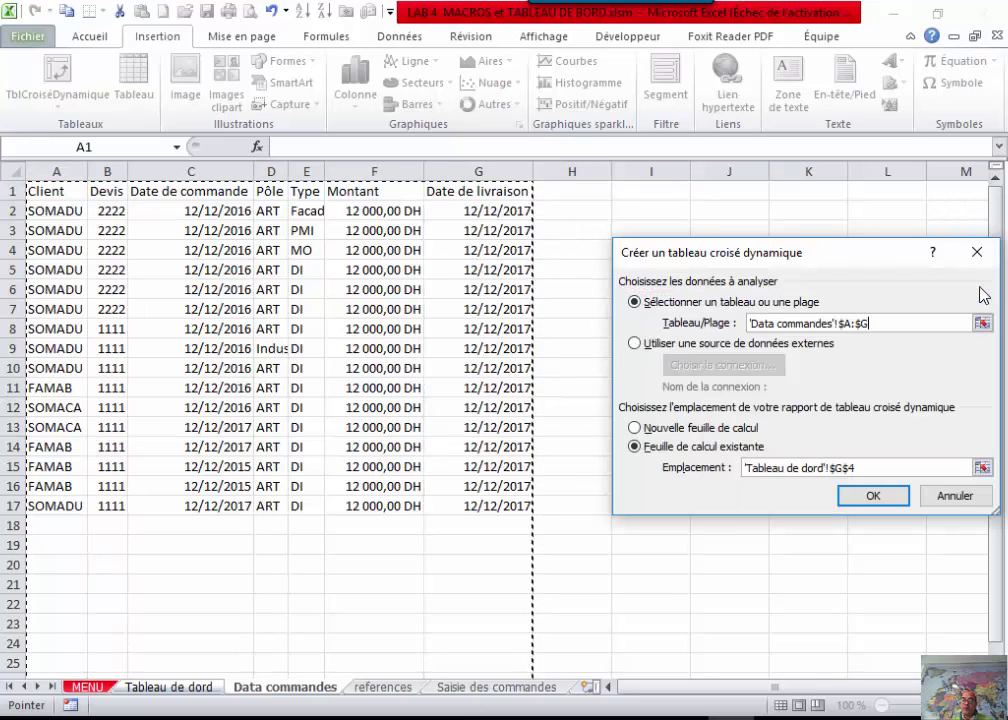
click(871, 500)
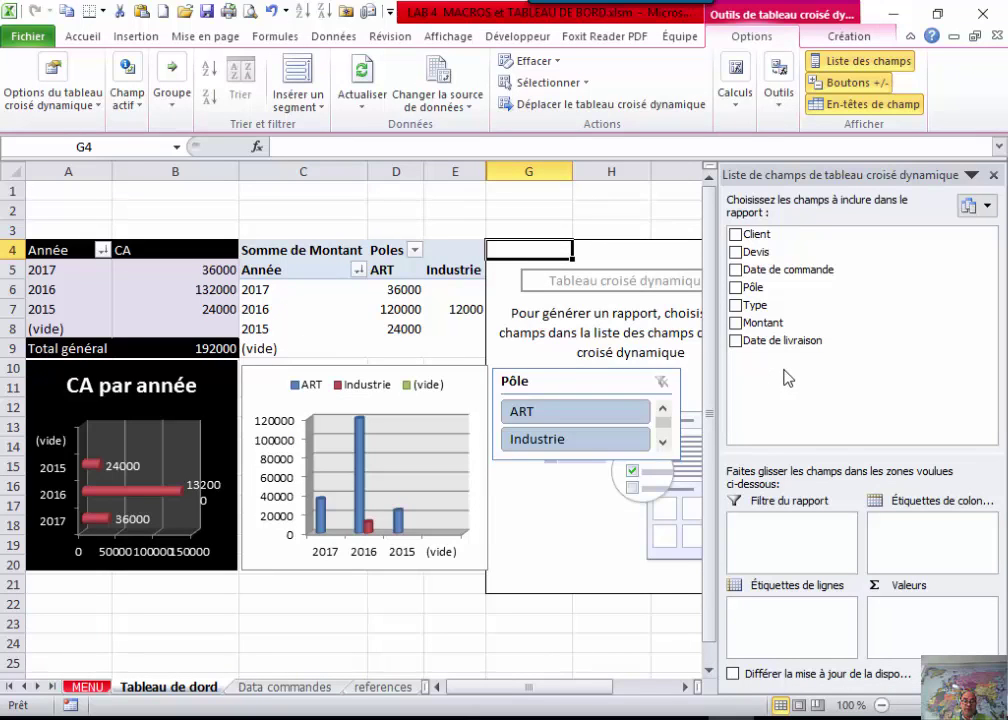
- Add Type as the row field, listing DI, Facade, MO and PMI, and close the field list
click(736, 306)
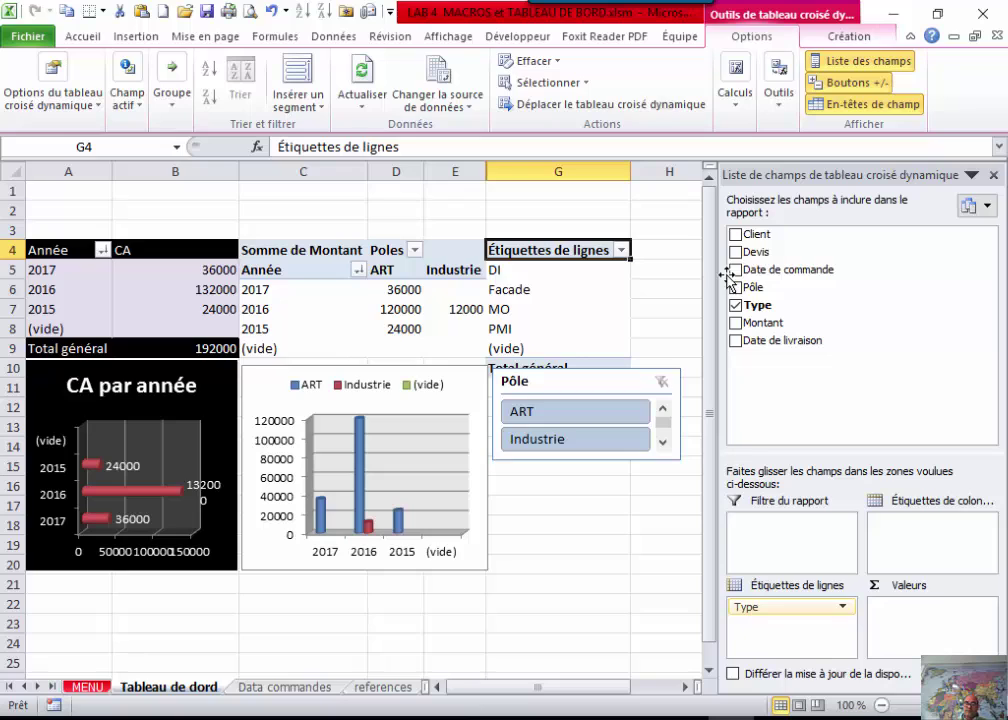
click(994, 175)
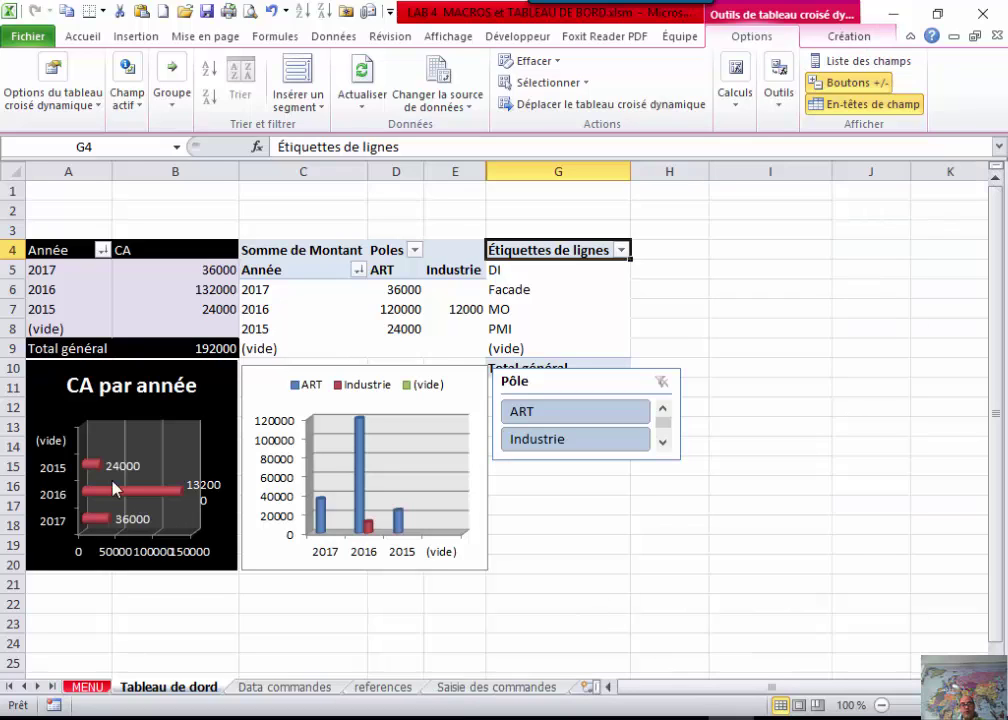
click(95, 385)
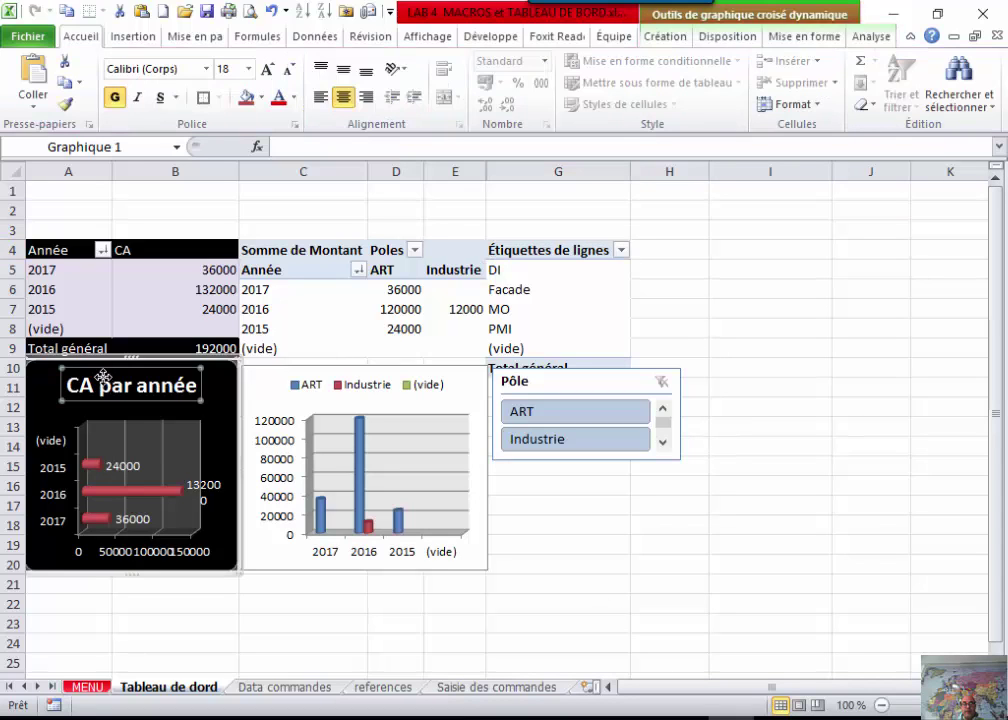
- Try deleting the Pôle slicer and dismiss the cannot-modify pivot table warning
click(30, 400)
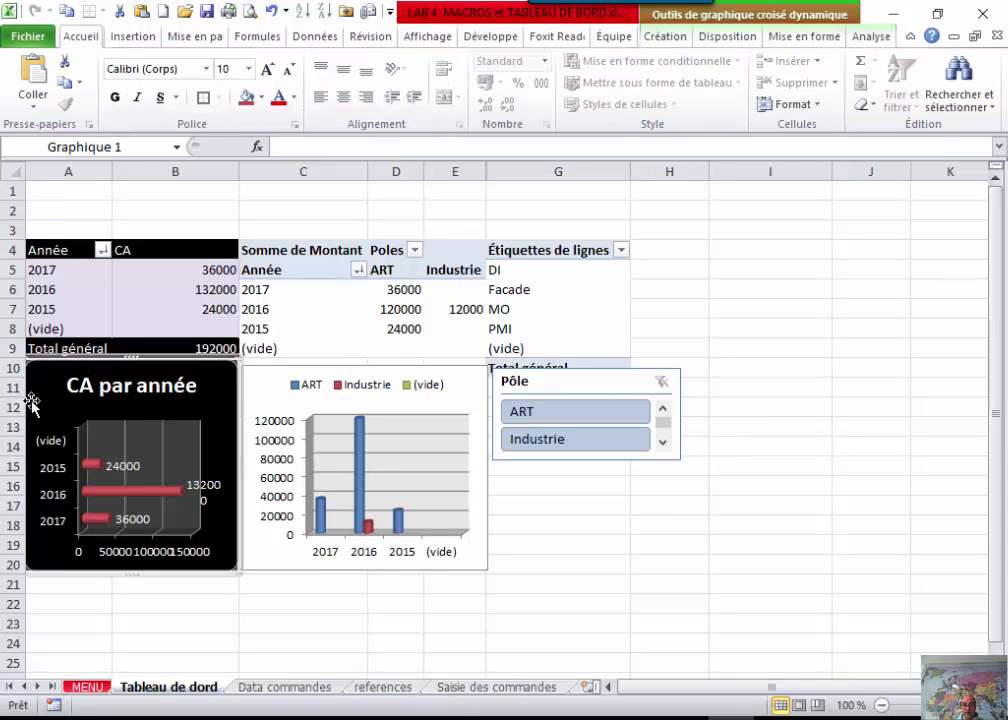
click(612, 381)
key(Delete)
key(Delete)
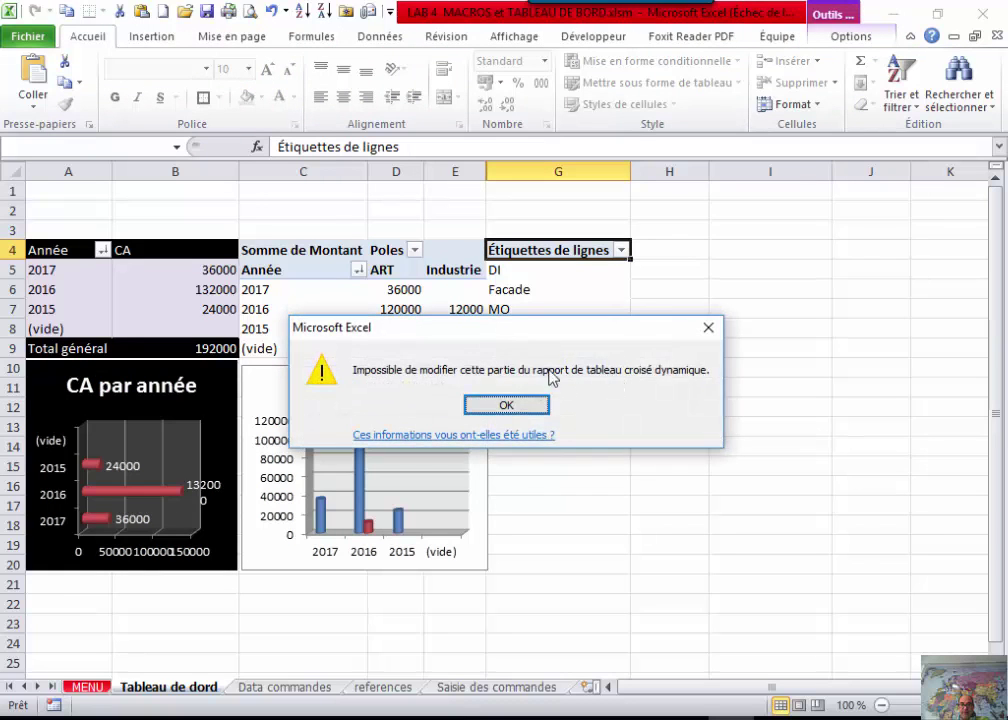
key(Return)
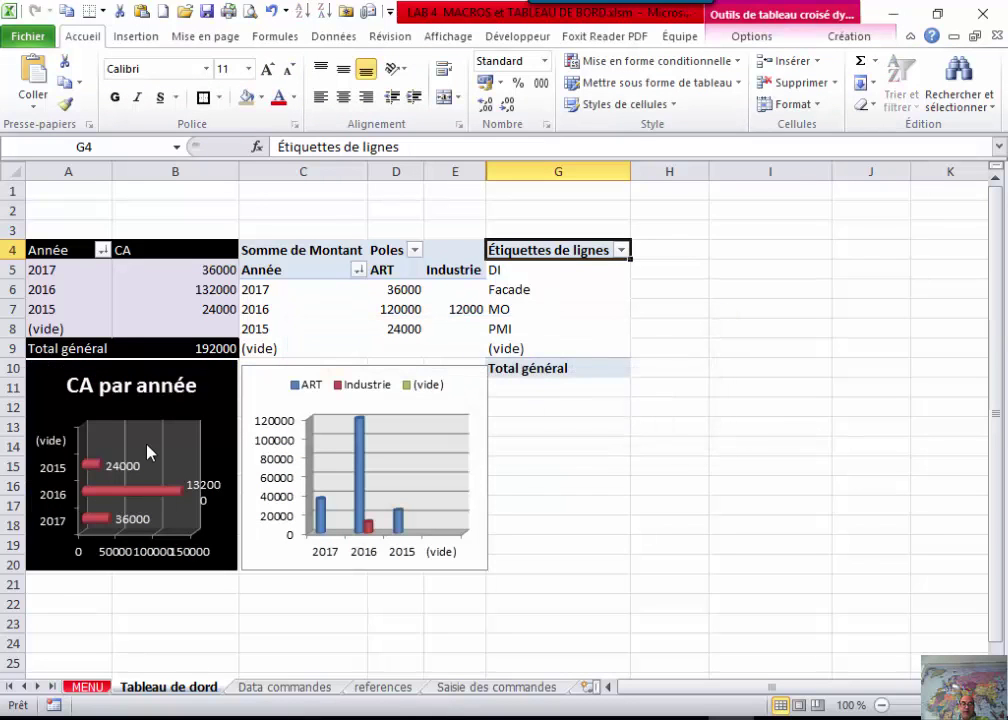
- Delete columns A through G holding the pivot tables
drag(67, 171, 540, 168)
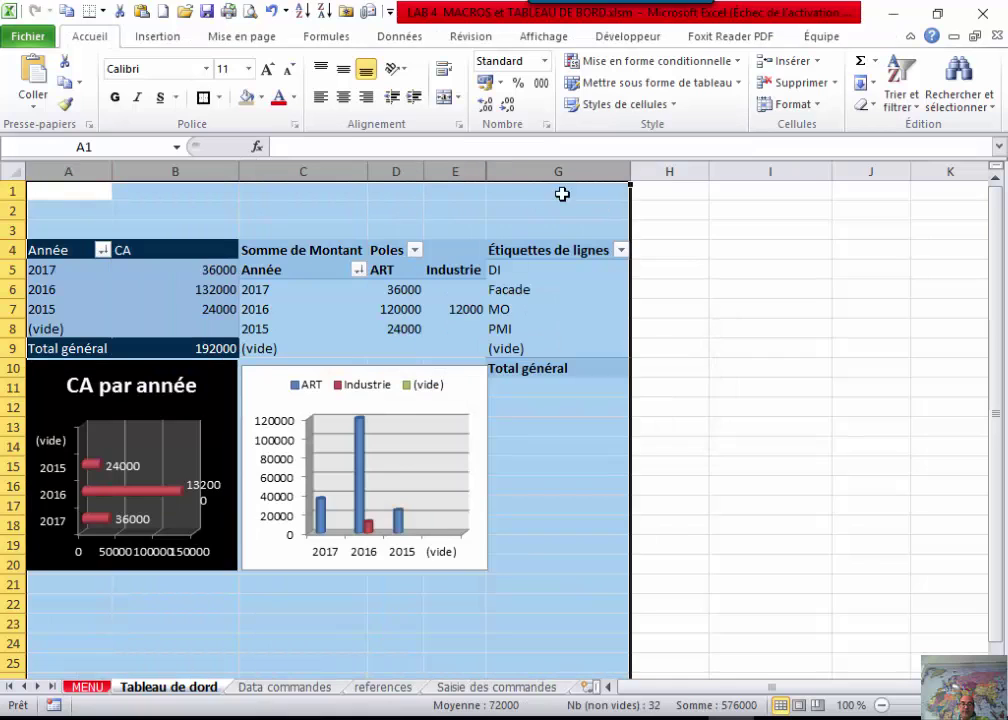
click(540, 168)
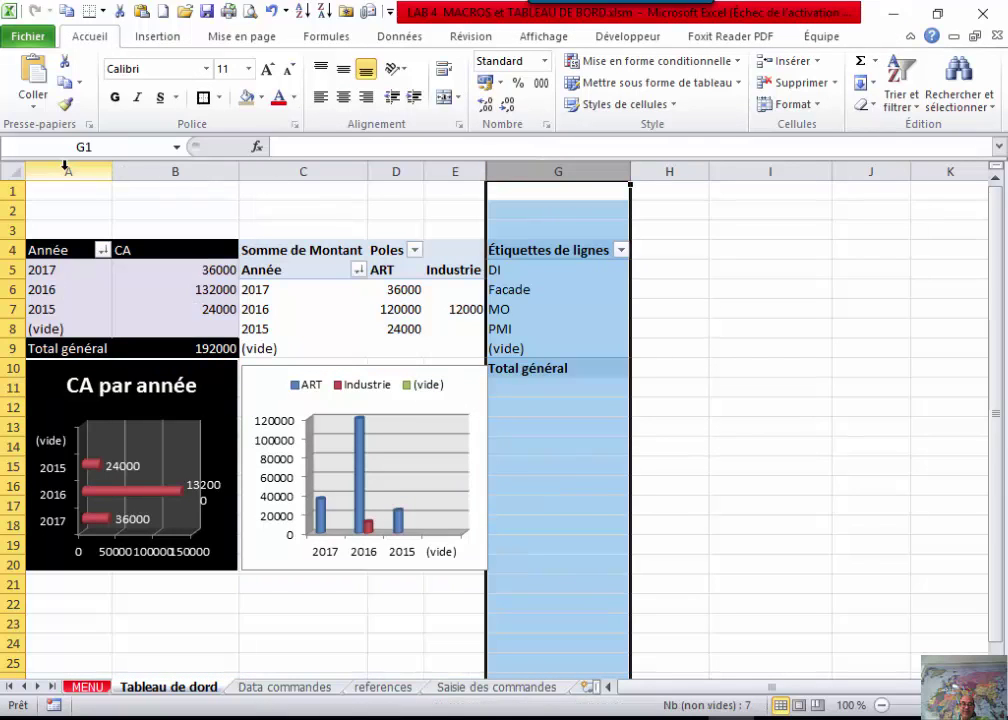
drag(63, 168, 522, 168)
right_click(519, 171)
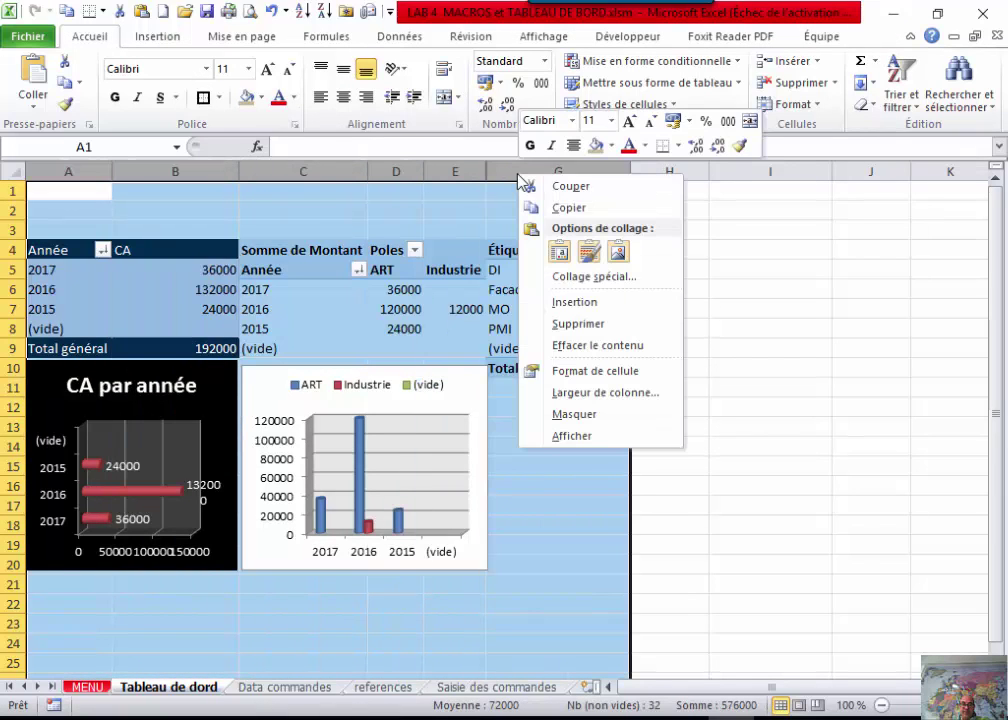
click(576, 323)
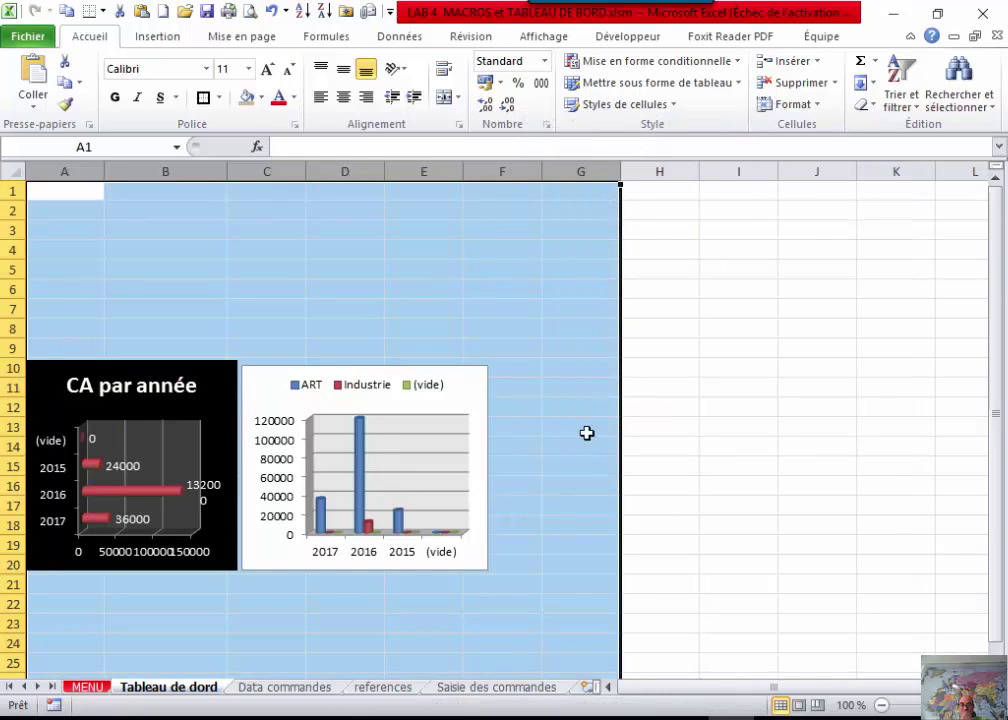
- Delete the poles chart and the CA par année chart
click(348, 380)
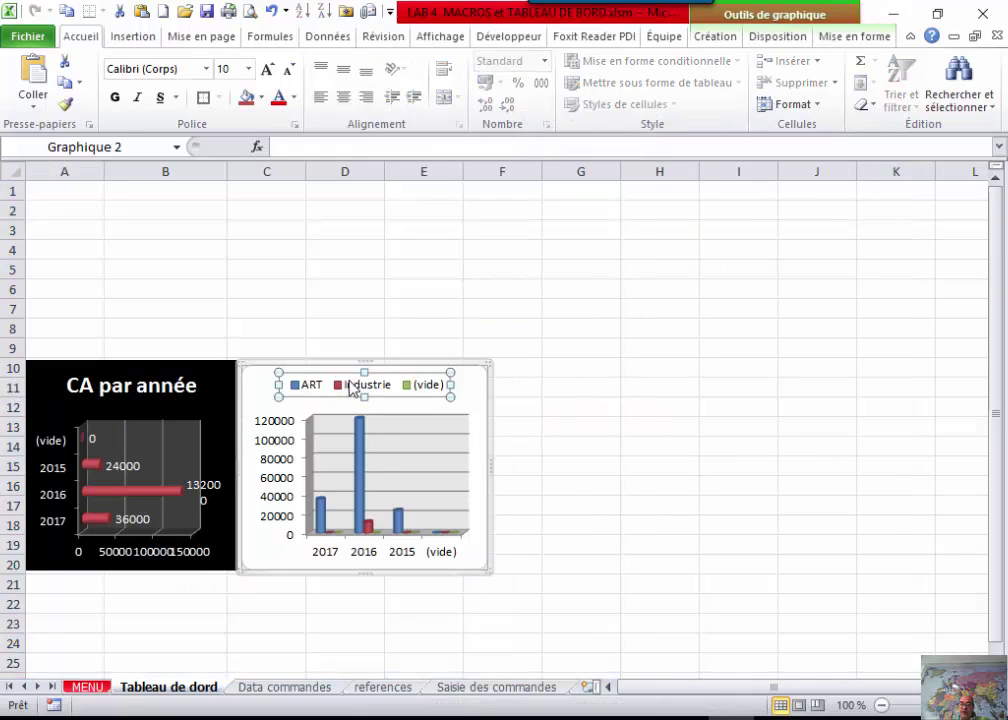
click(363, 361)
key(Delete)
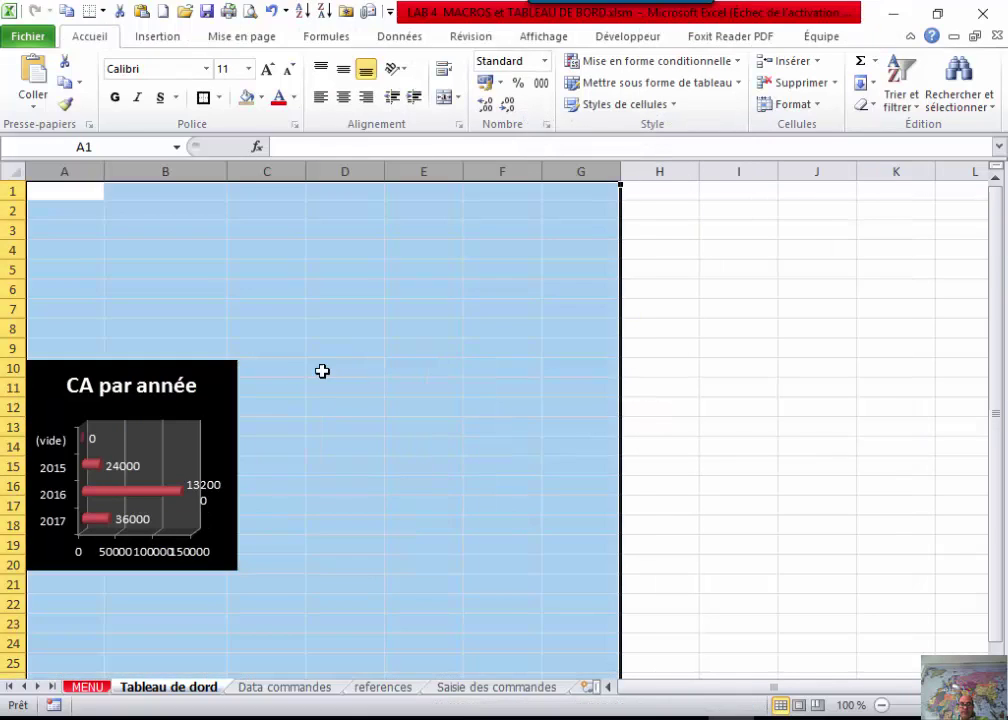
click(203, 366)
key(Delete)
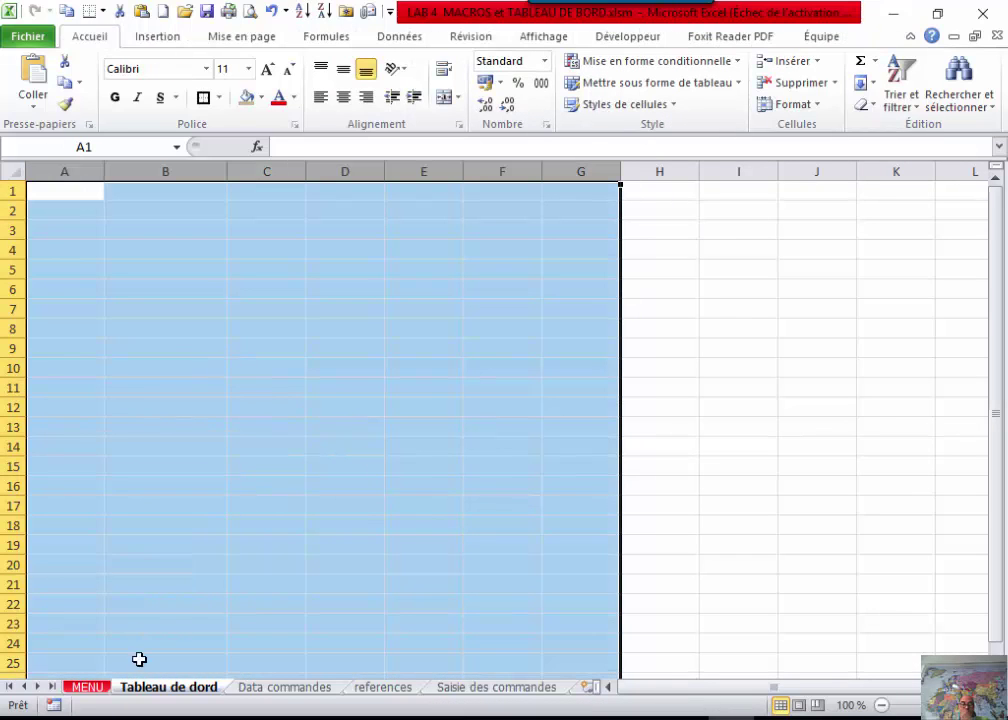
- On Data commandes, enter =DECALER($A$1;0;0;NBVAL(A:A);NBVAL(1:1)) in J20
click(282, 688)
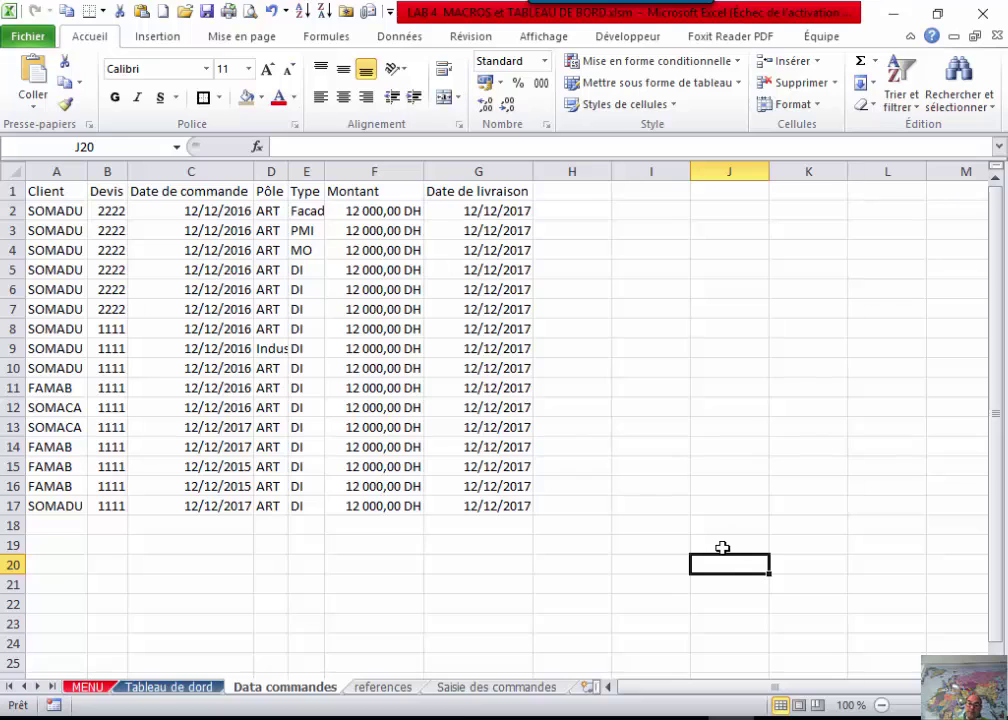
text(=d)
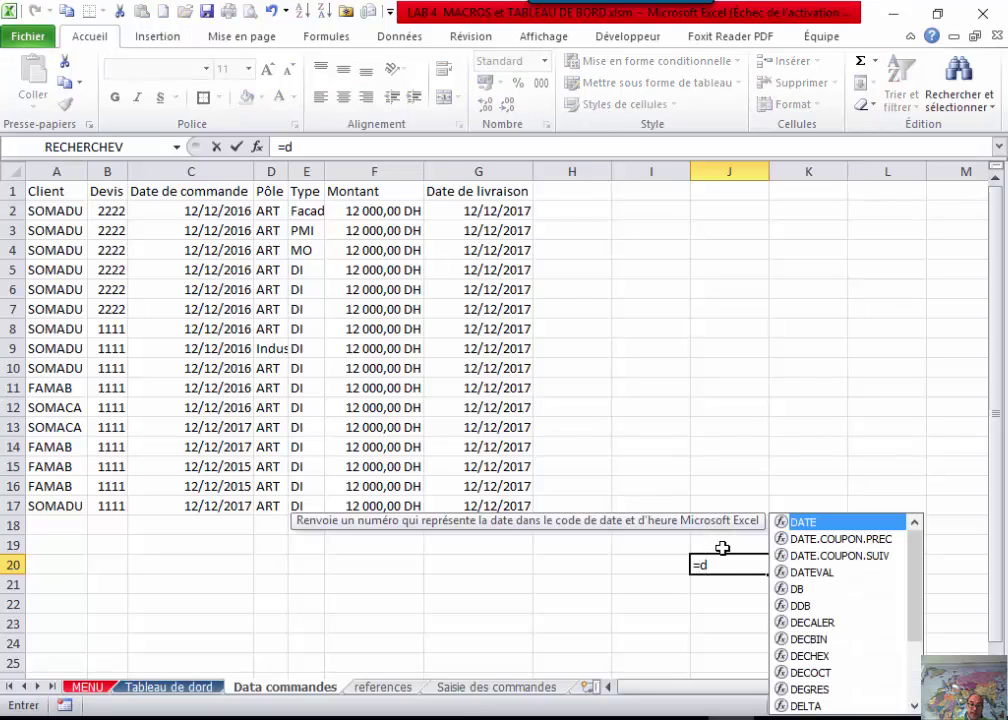
text(ec)
key(Tab)
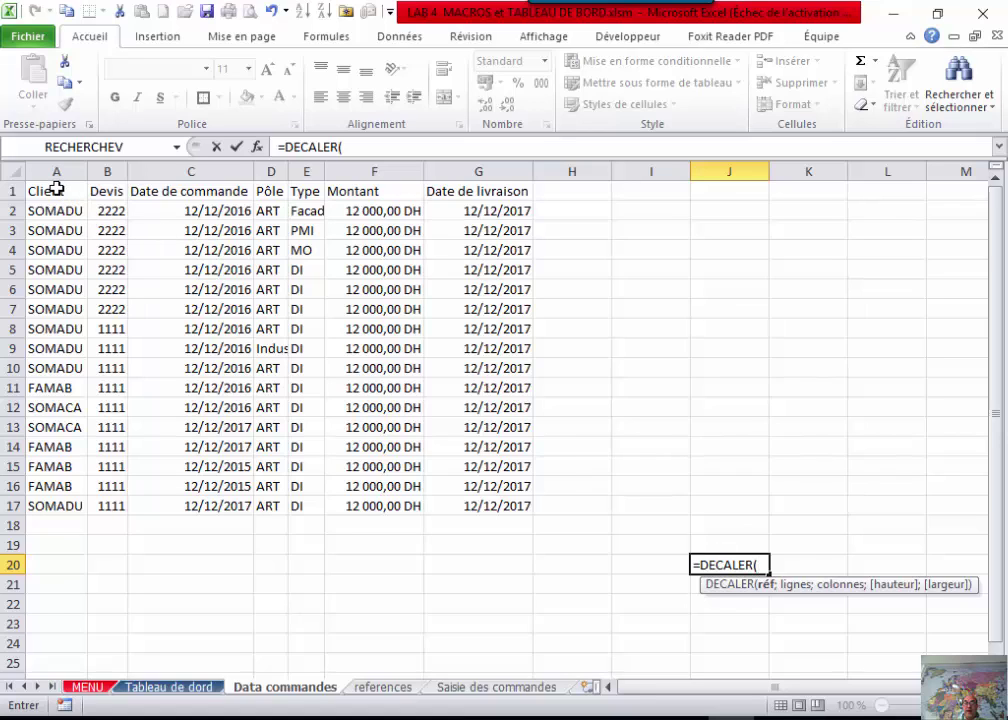
text(A)
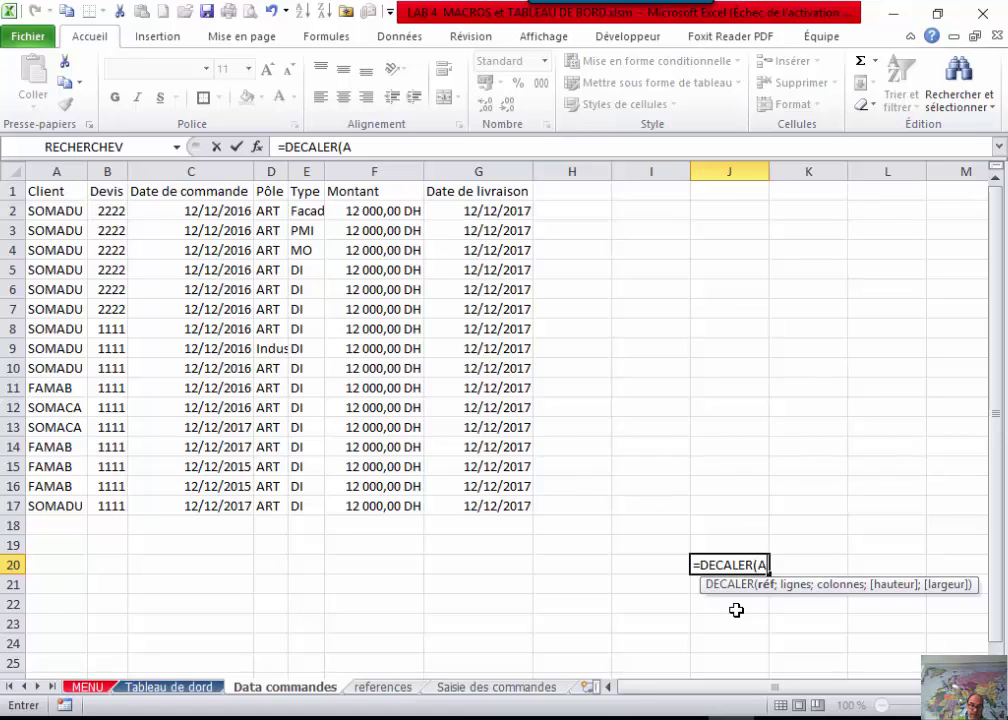
text(1)
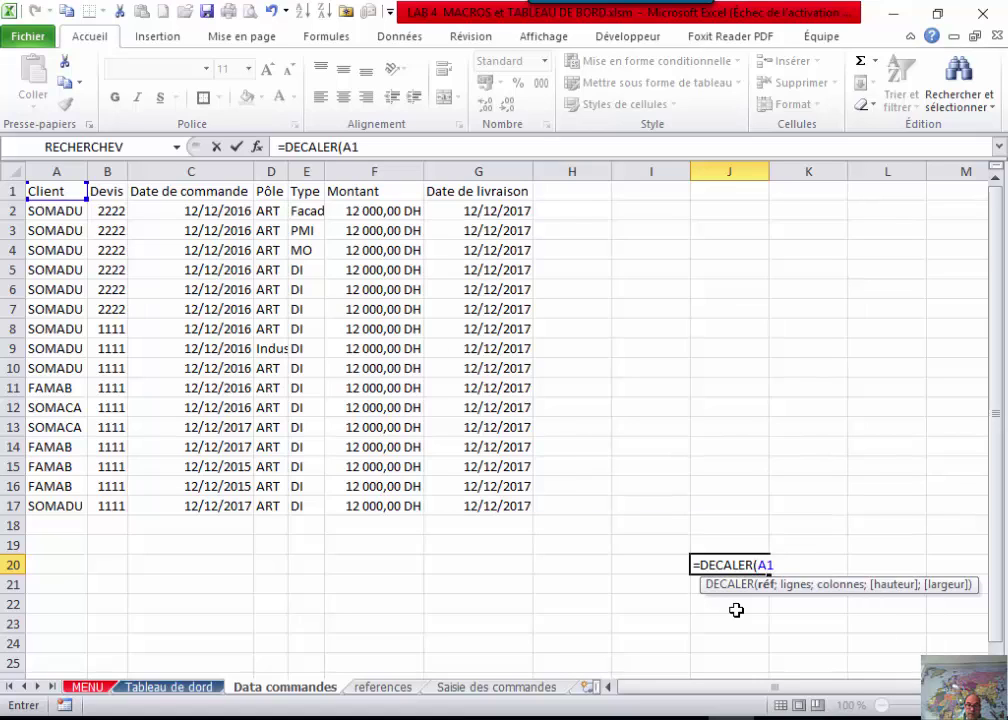
key(F4)
text(;)
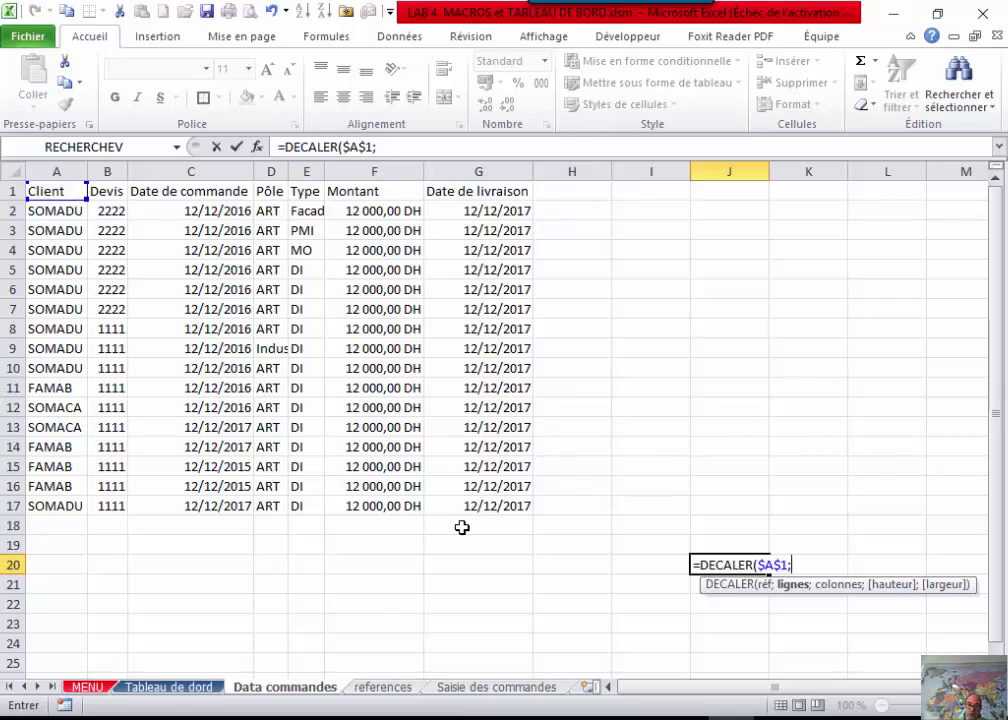
text(0;0)
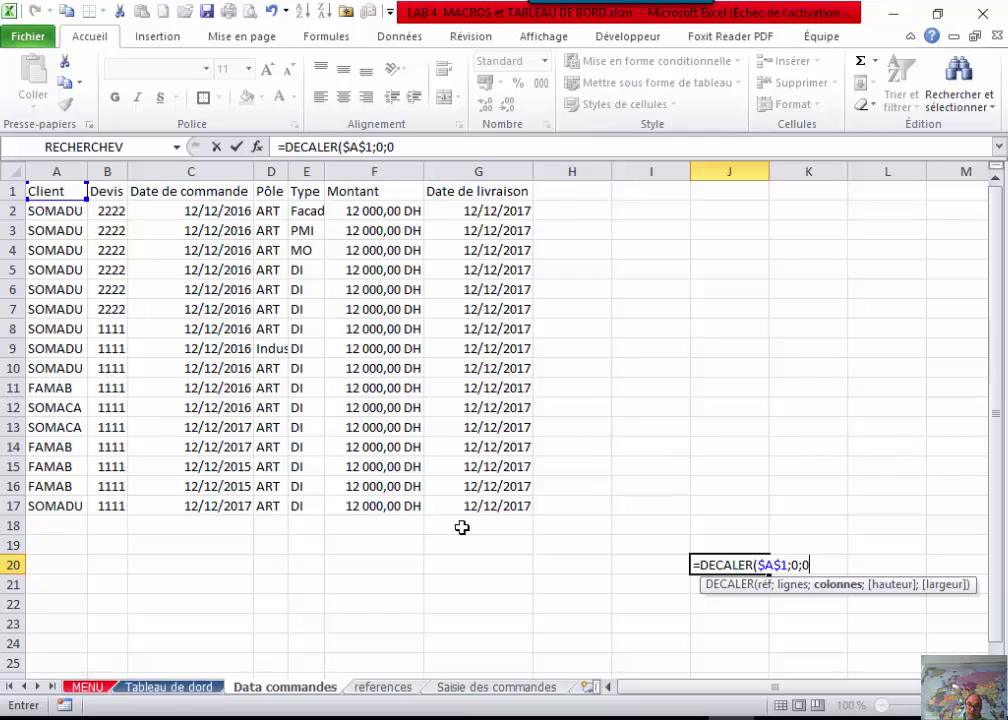
text(;)
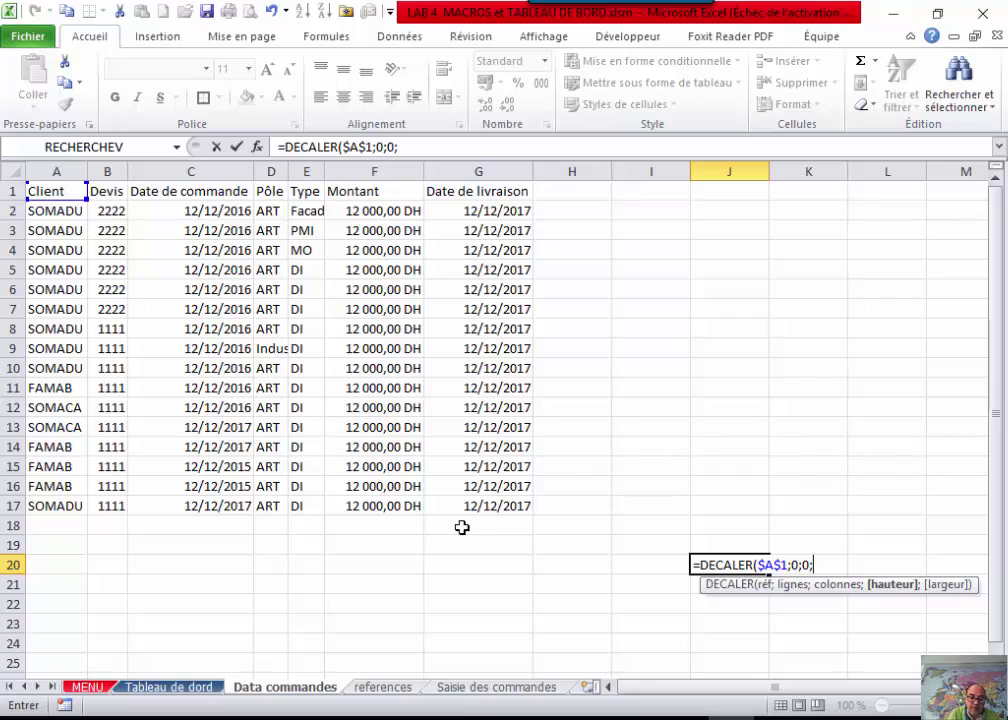
text(NBV)
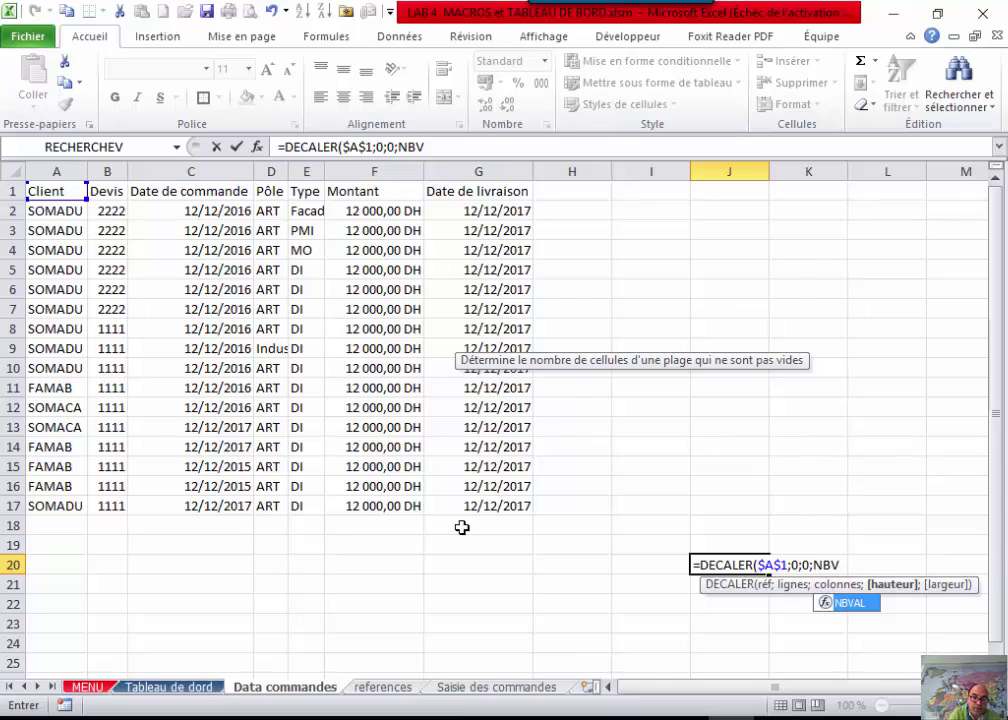
key(Tab)
text(A)
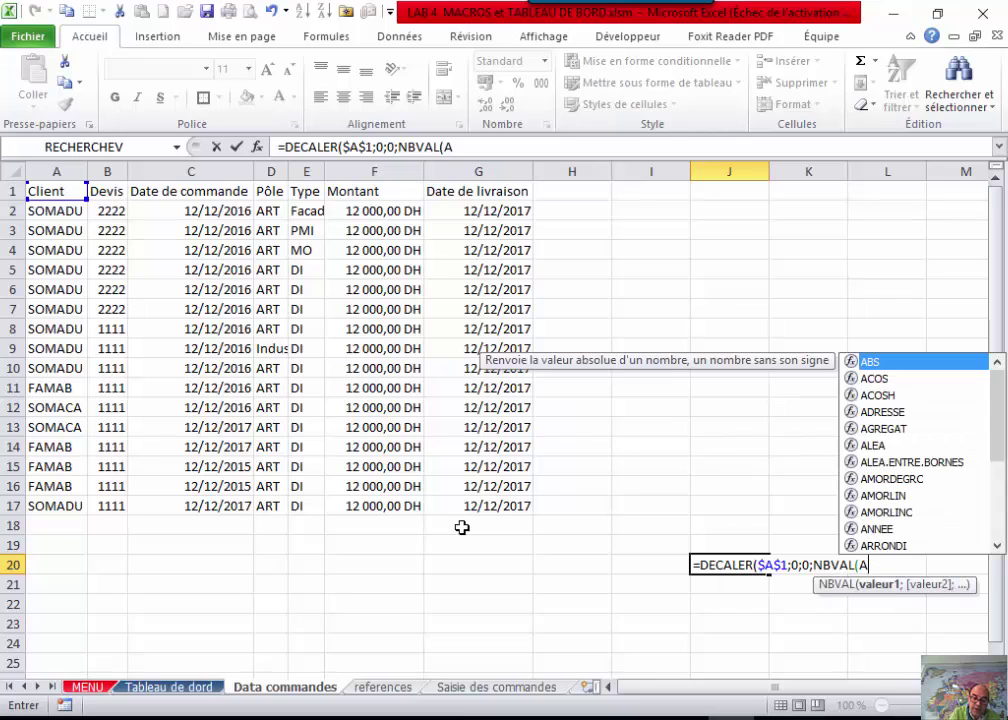
text(:)
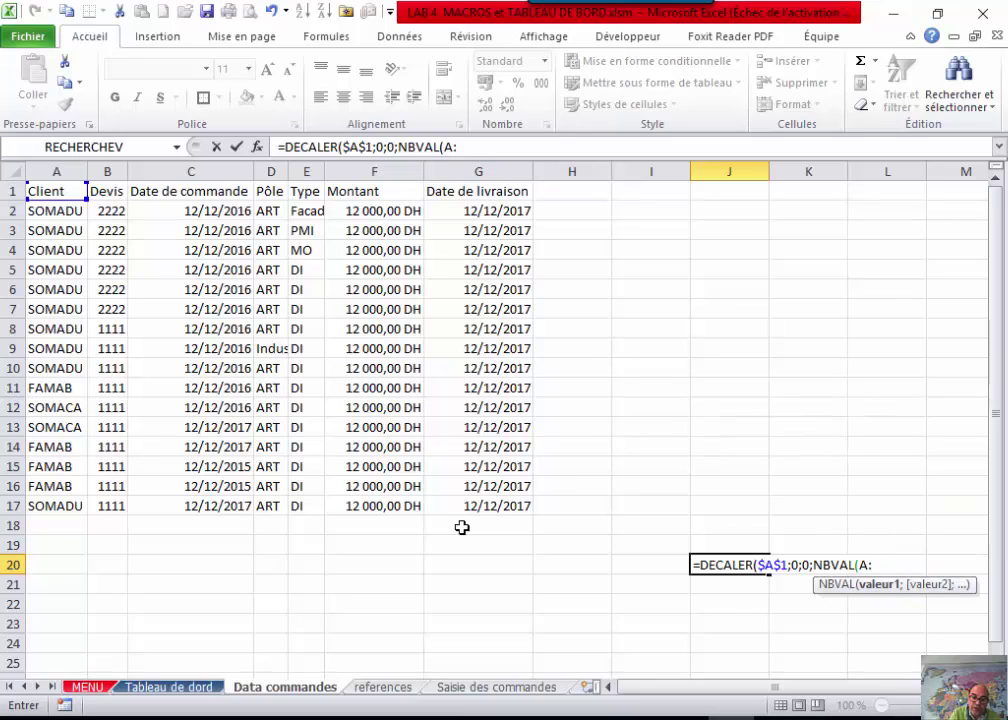
text(A)
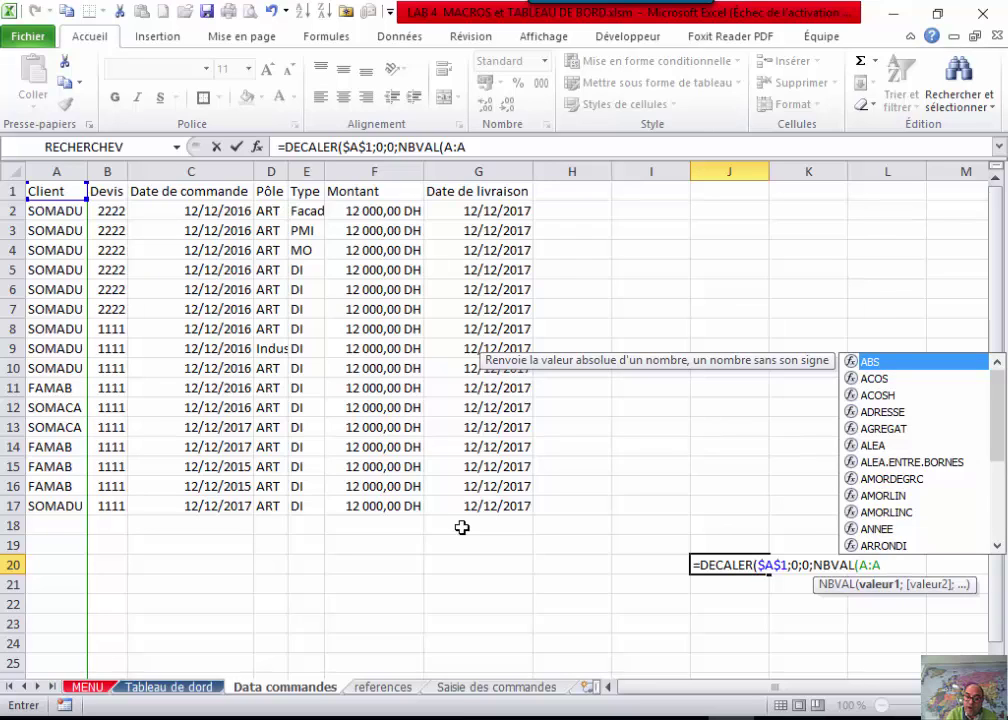
text();)
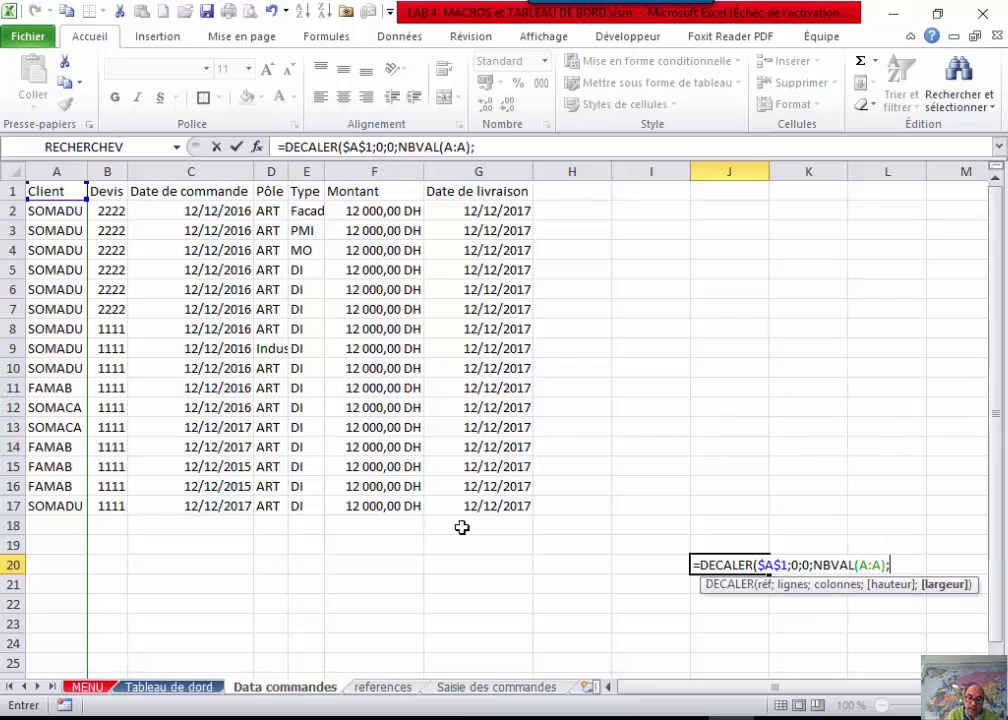
text(NBV)
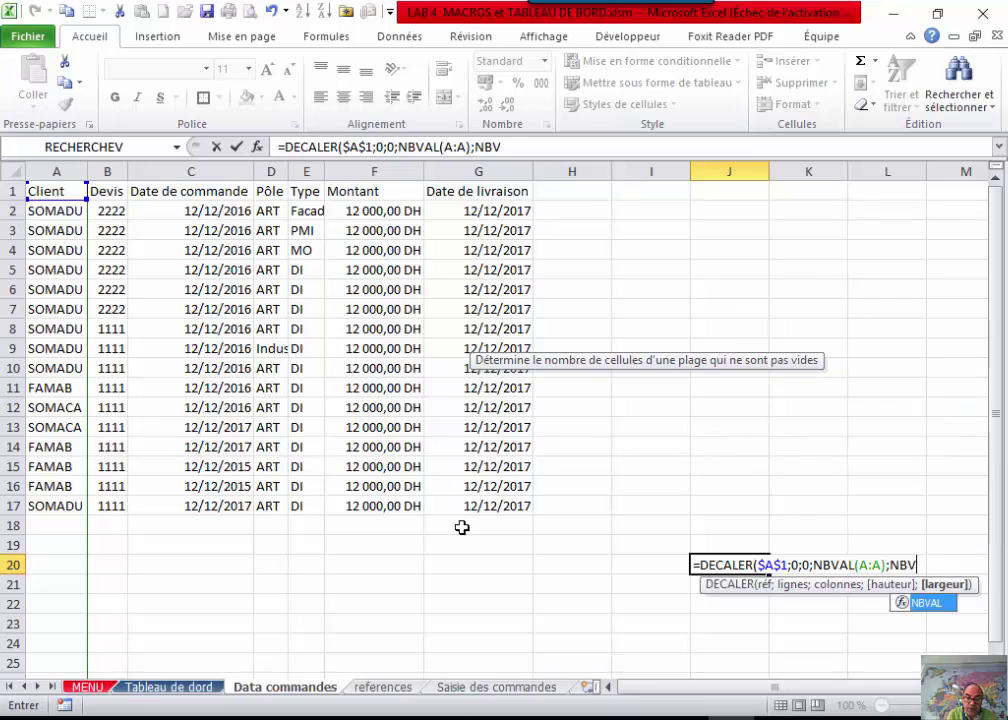
key(Tab)
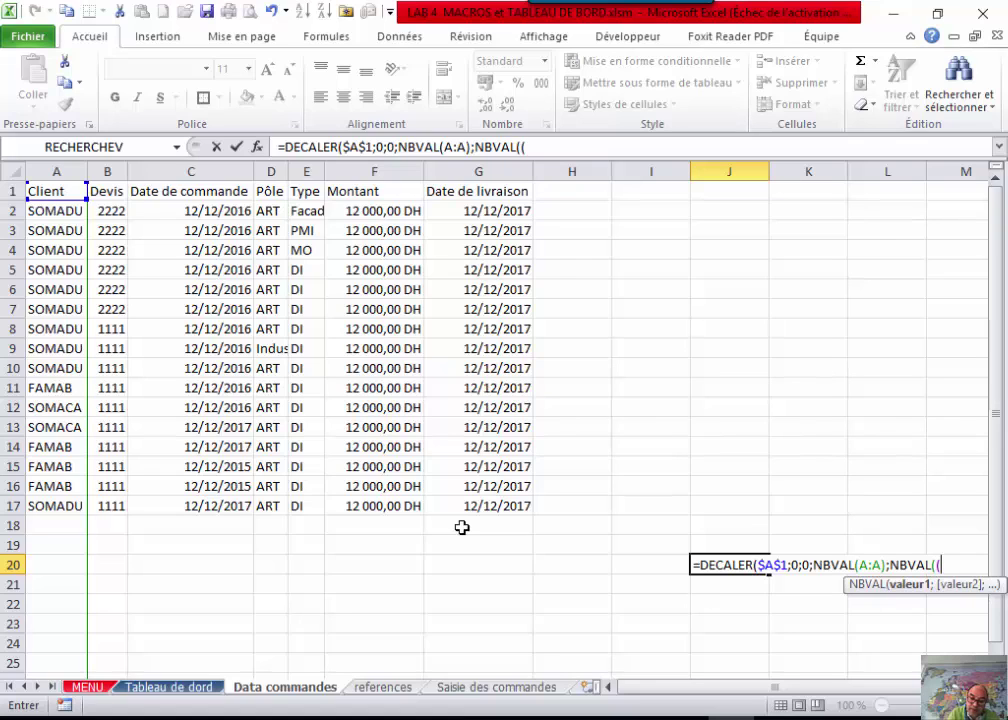
text(1:)
text(1)
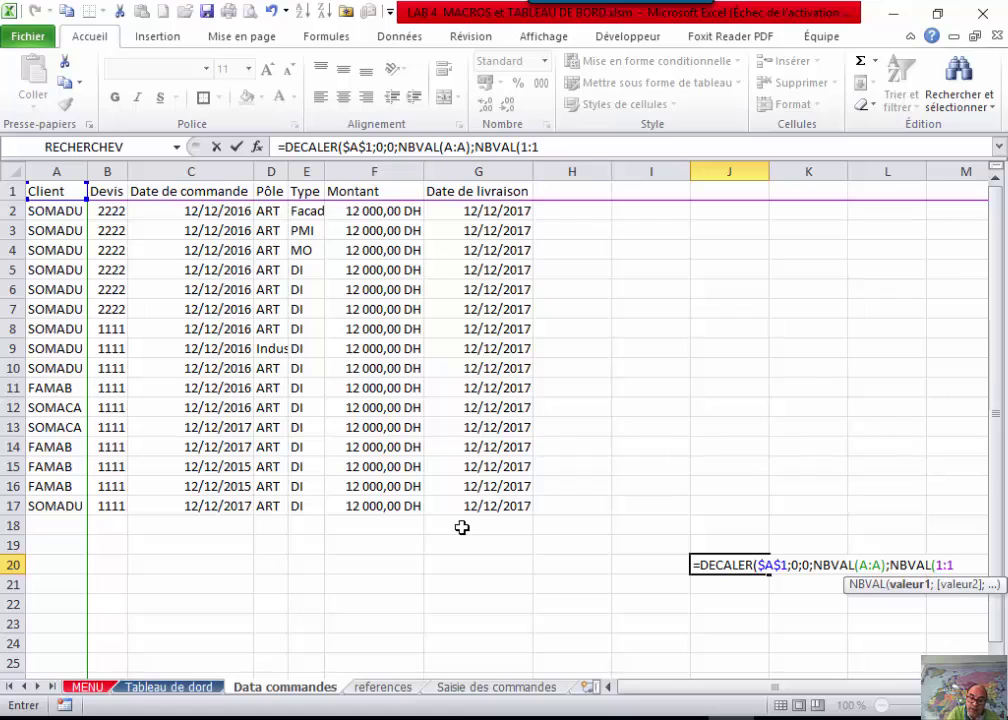
text())
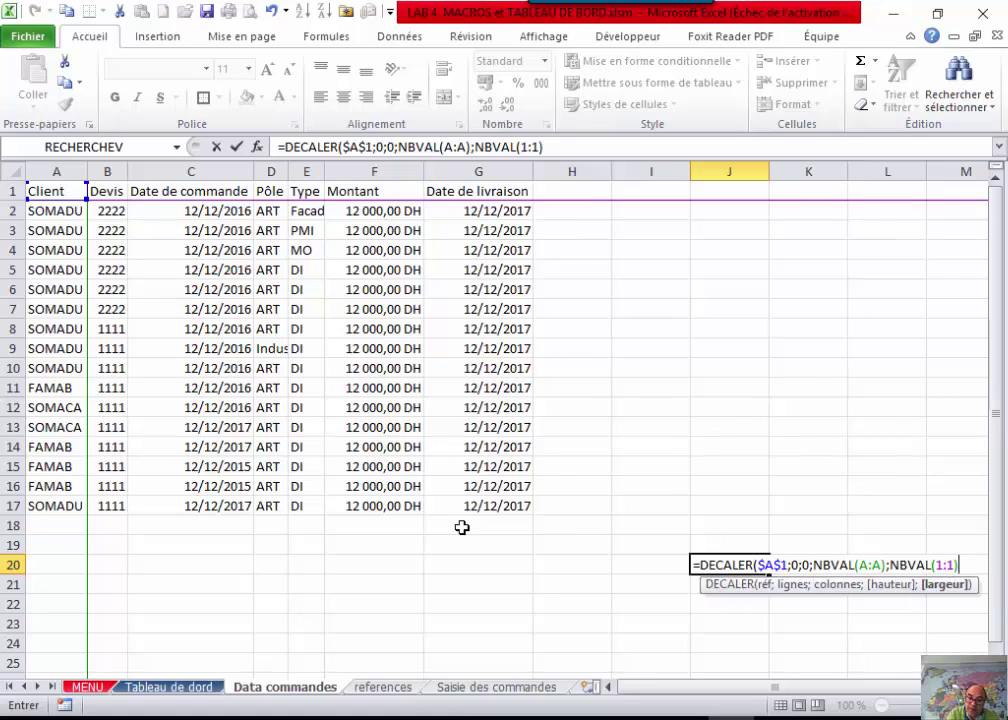
text())
key(Return)
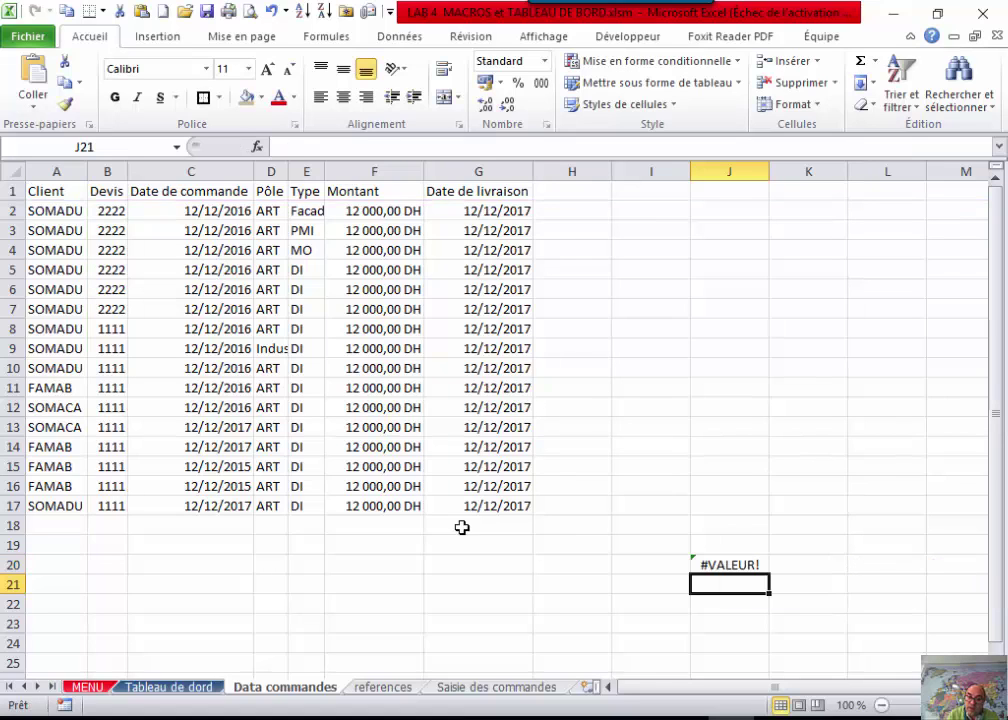
- Copy J20's formula text from the formula bar and leave edit mode
click(745, 567)
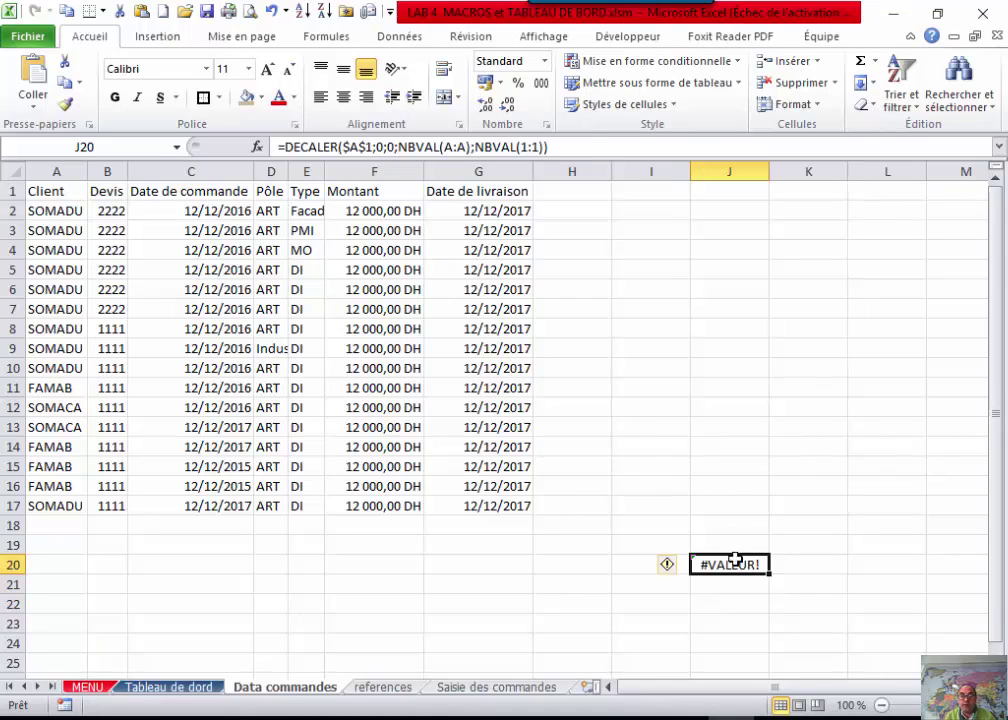
drag(569, 144, 279, 146)
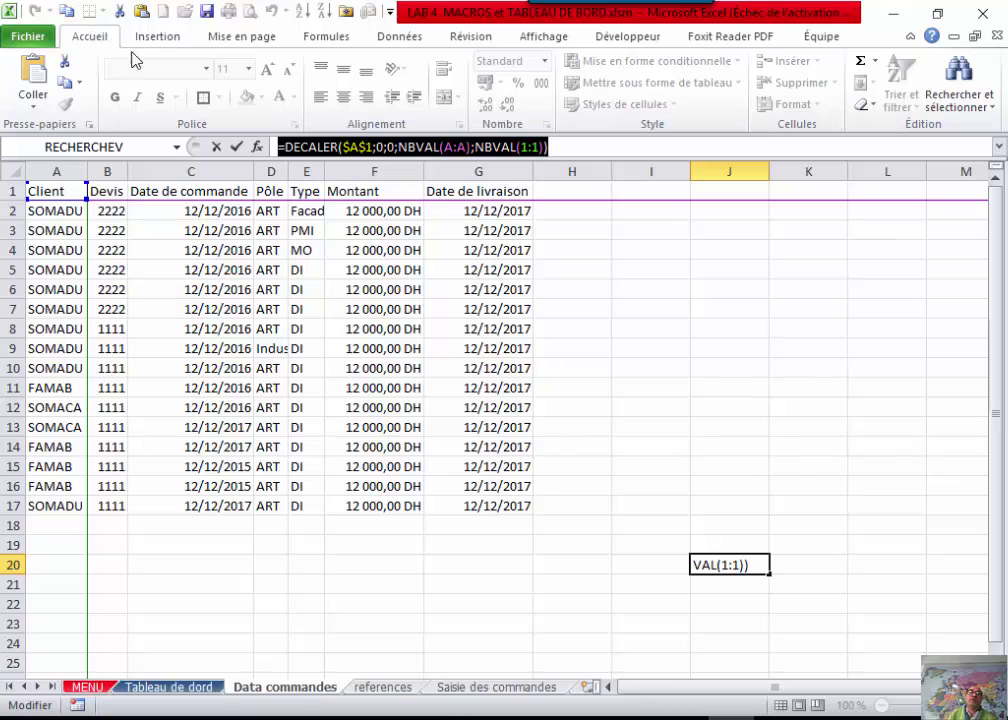
click(320, 38)
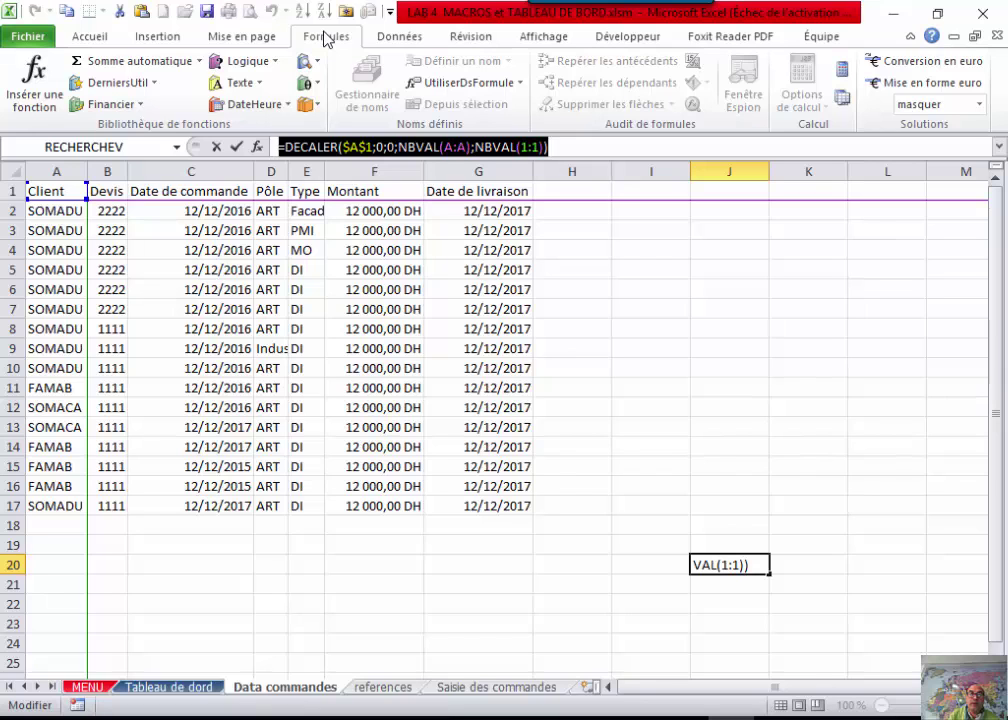
key(ctrl+Return)
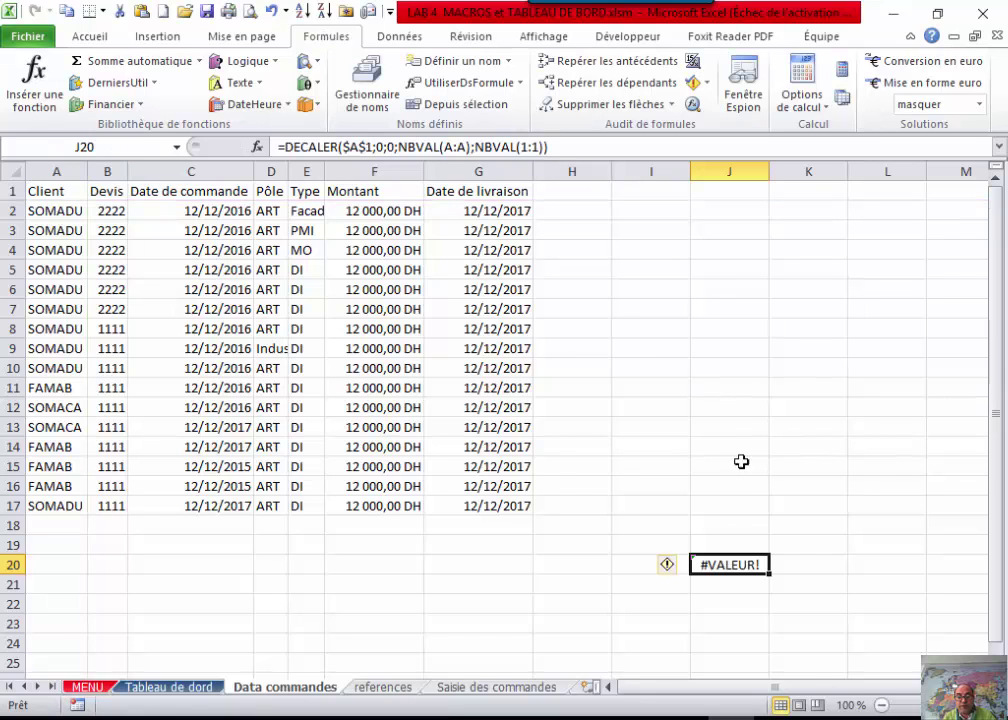
- In Name Manager, create the name 'data' referring to the pasted DECALER/NBVAL formula
click(362, 82)
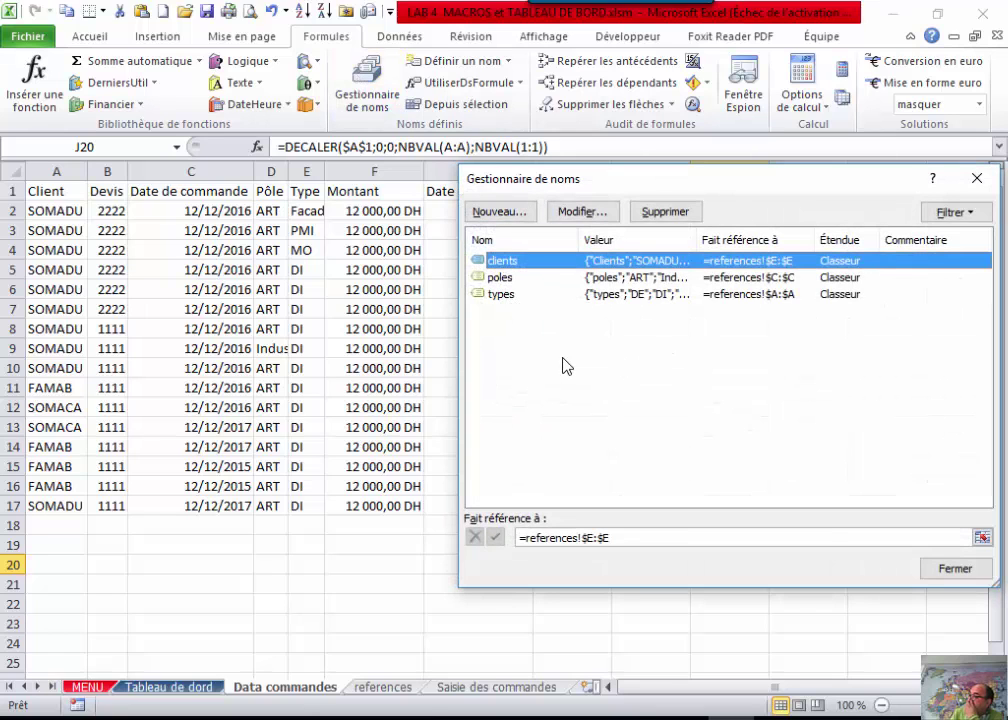
click(505, 211)
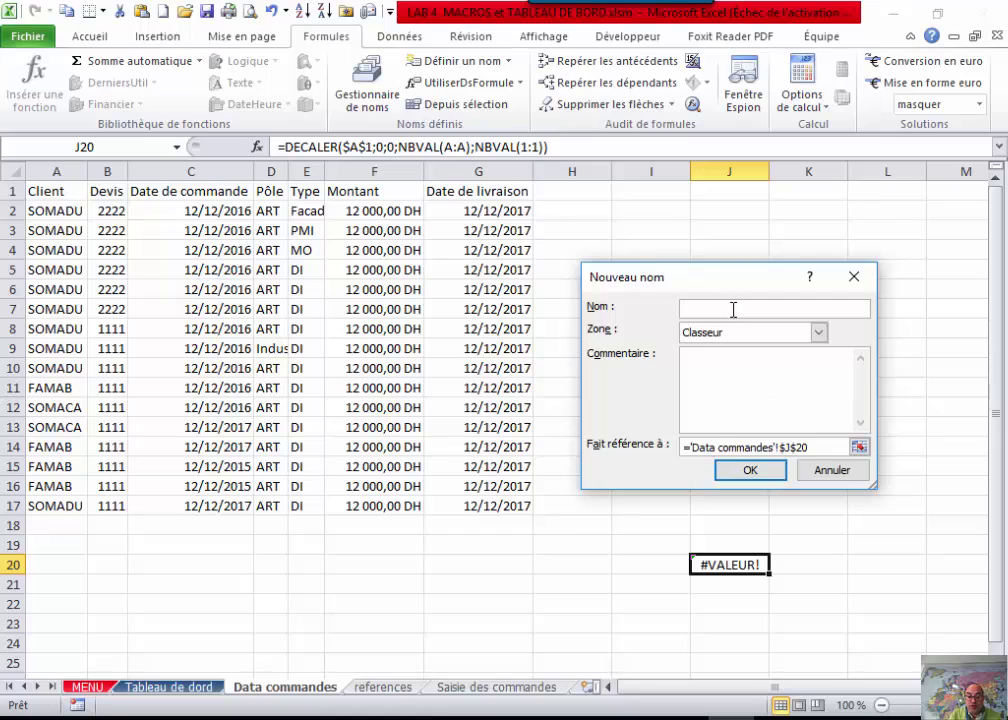
text(data)
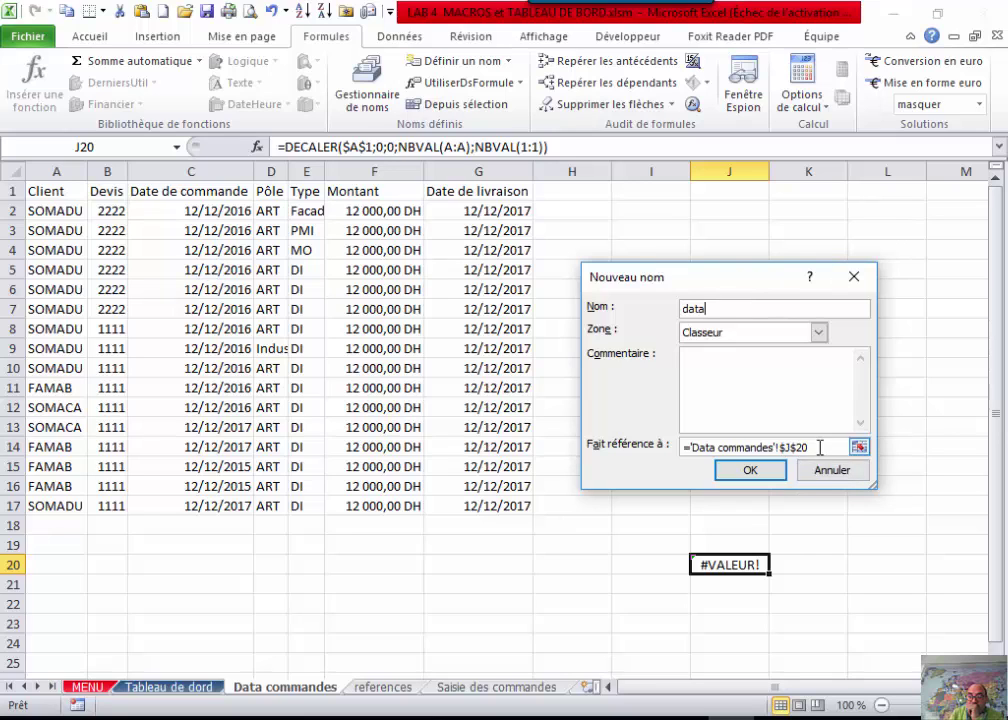
drag(823, 447, 655, 438)
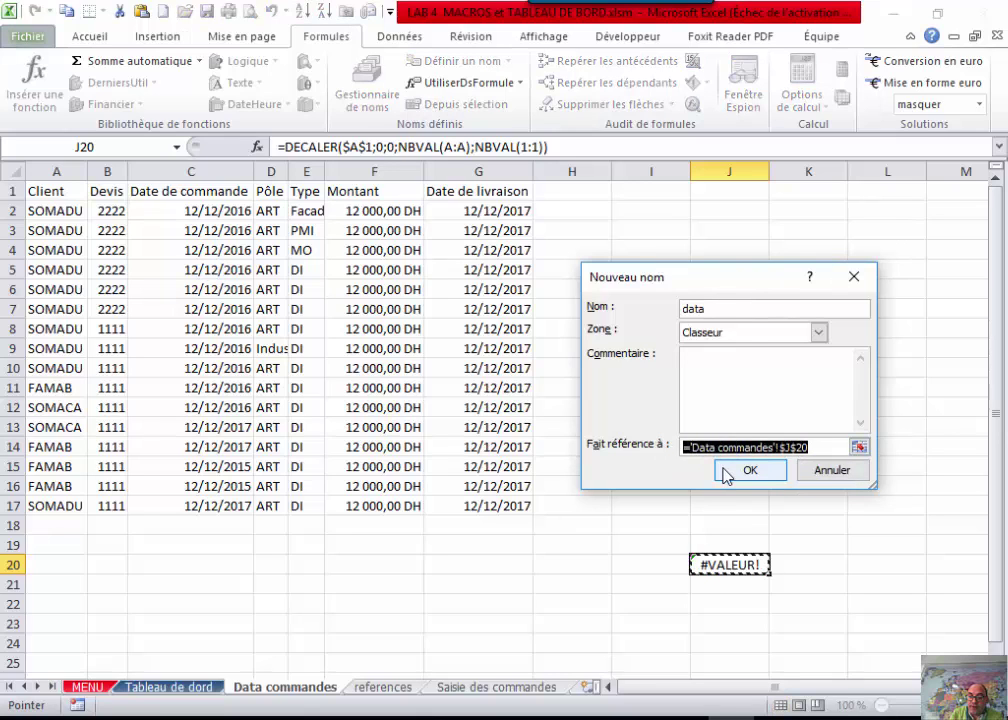
key(Delete)
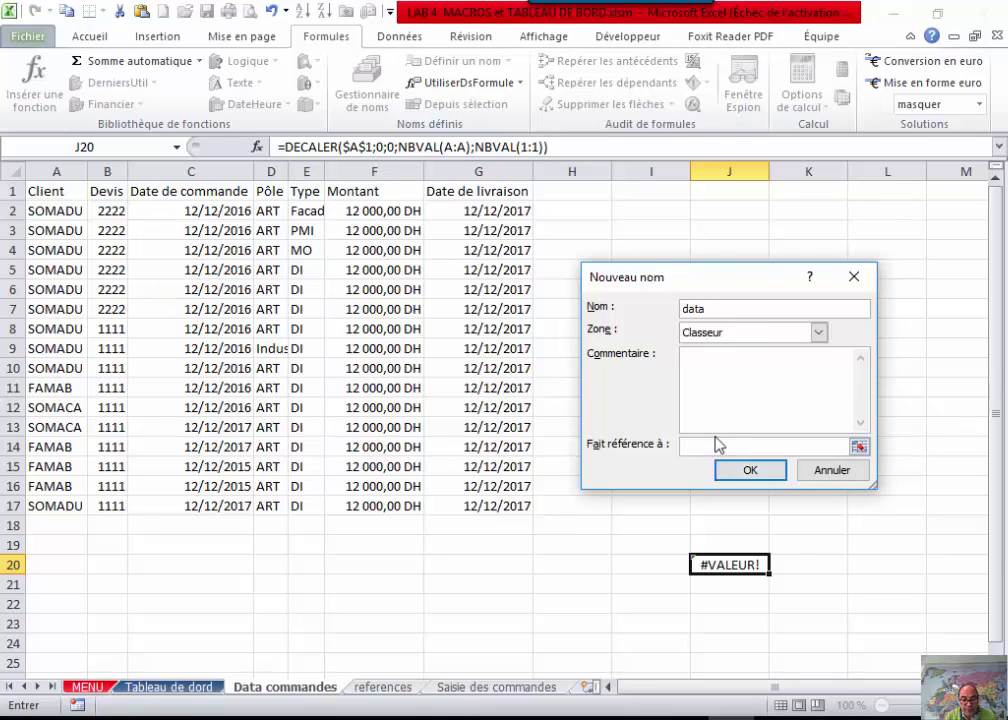
key(ctrl+v)
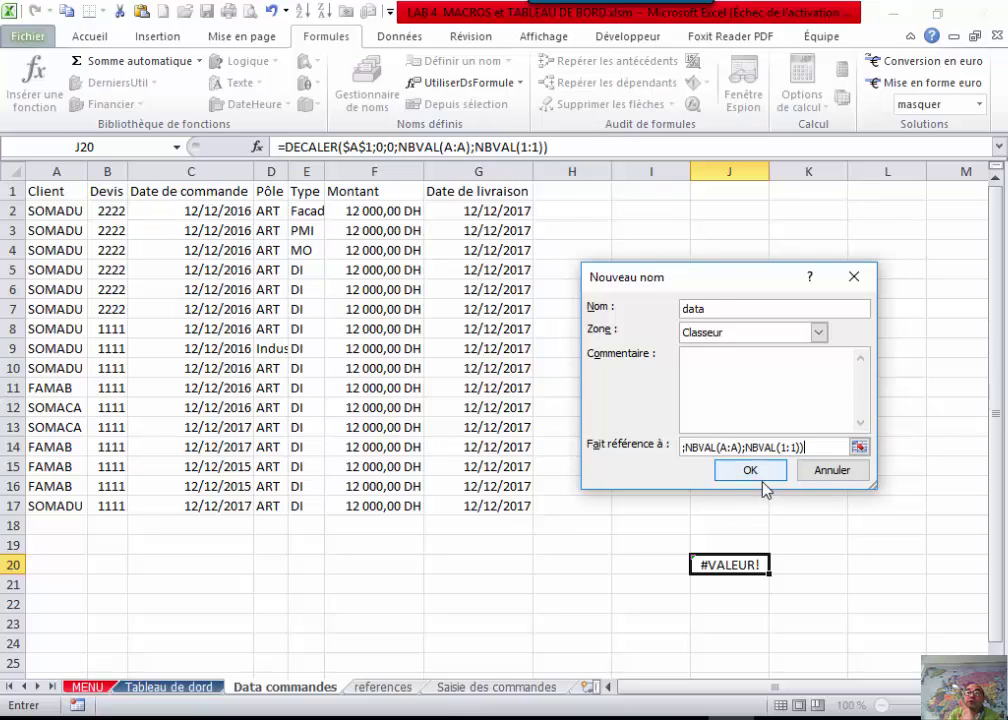
click(750, 470)
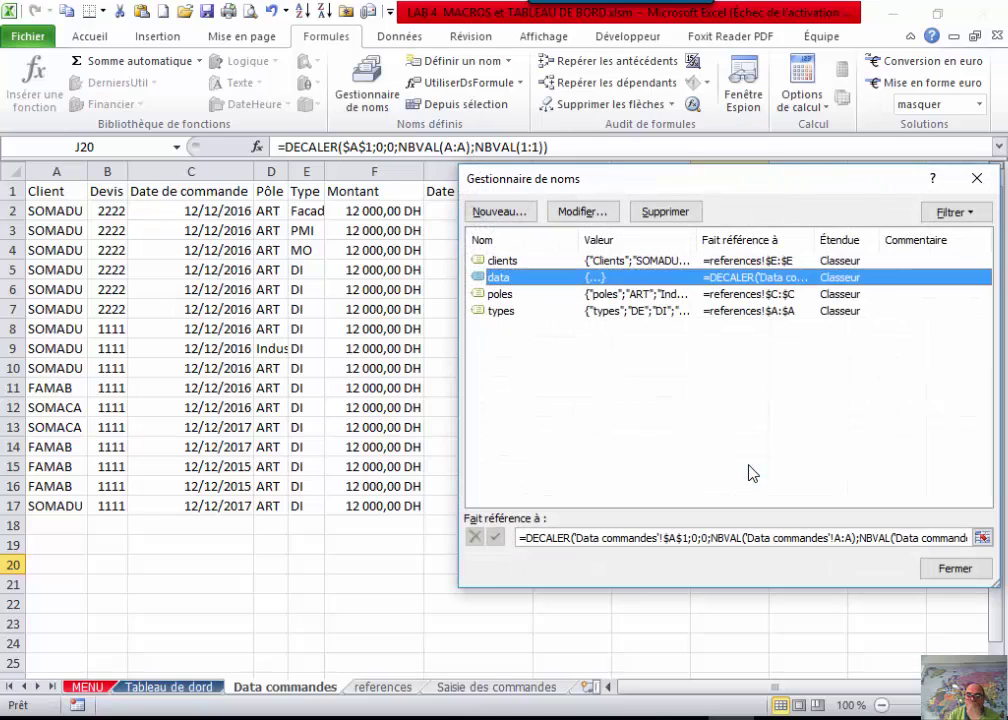
click(955, 572)
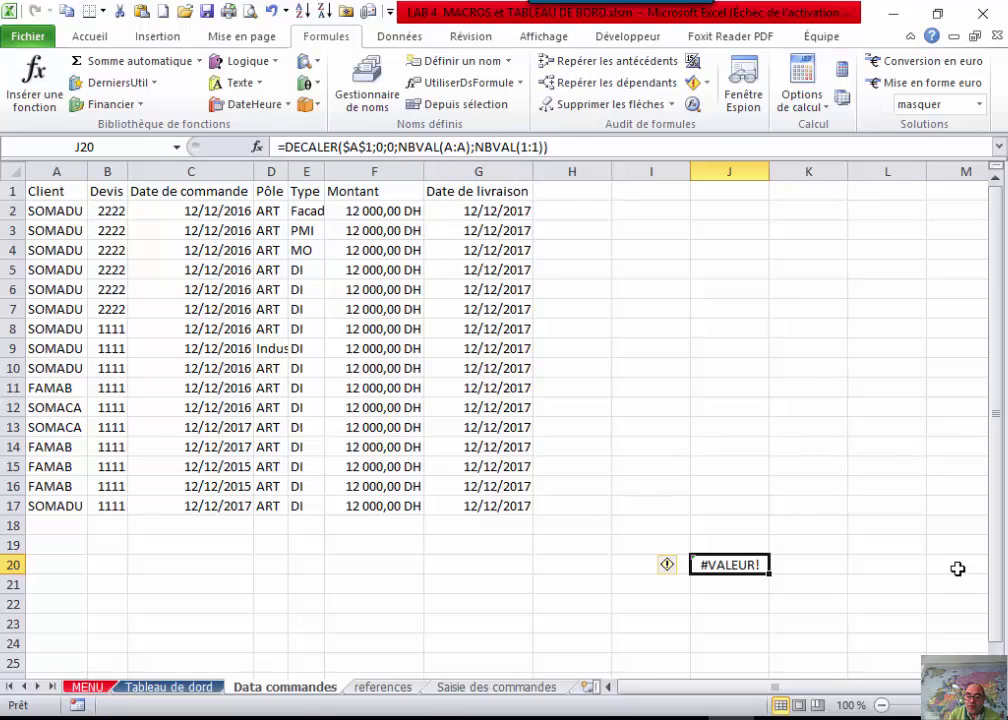
key(Delete)
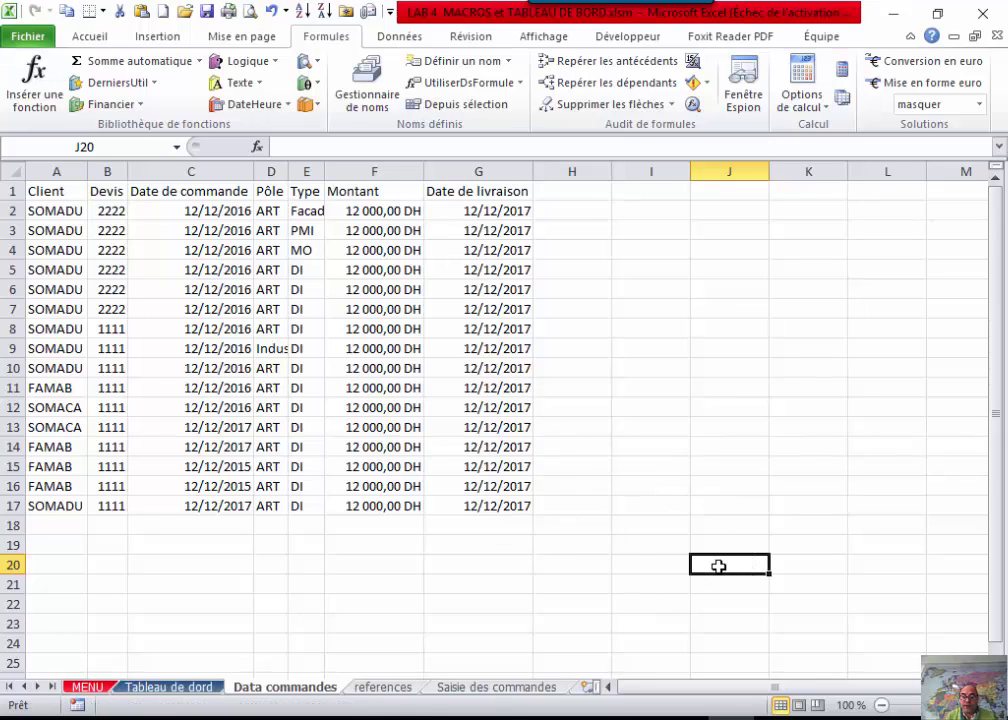
key(ctrl+v)
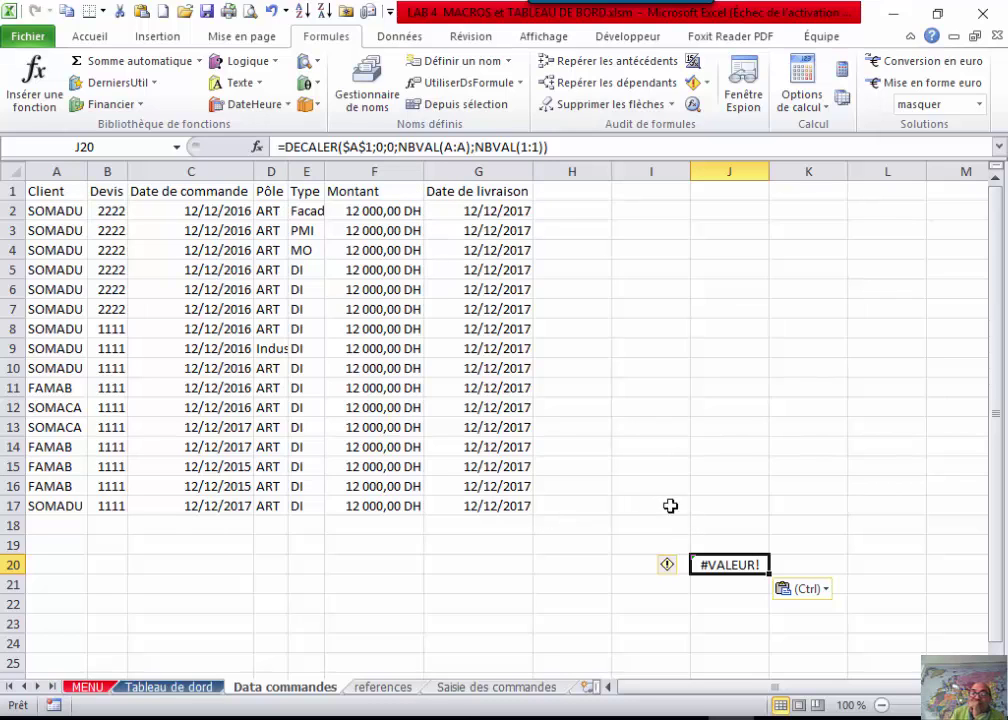
- Enter =NBVAL(A:A) in J16 on Data commandes
key(alt+Tab)
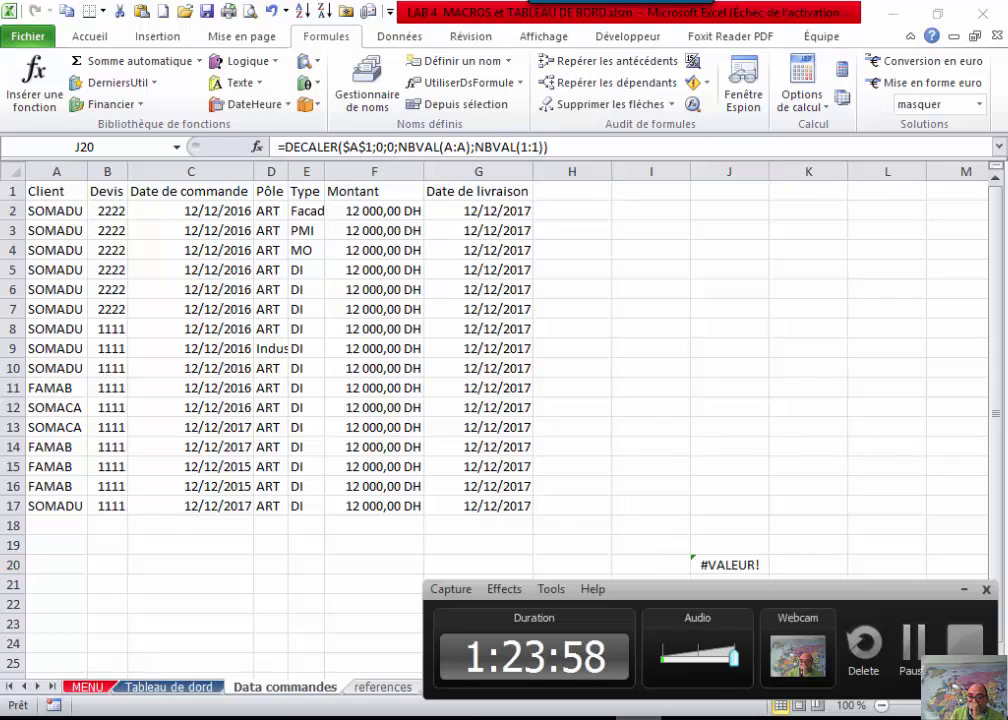
key(alt+Tab)
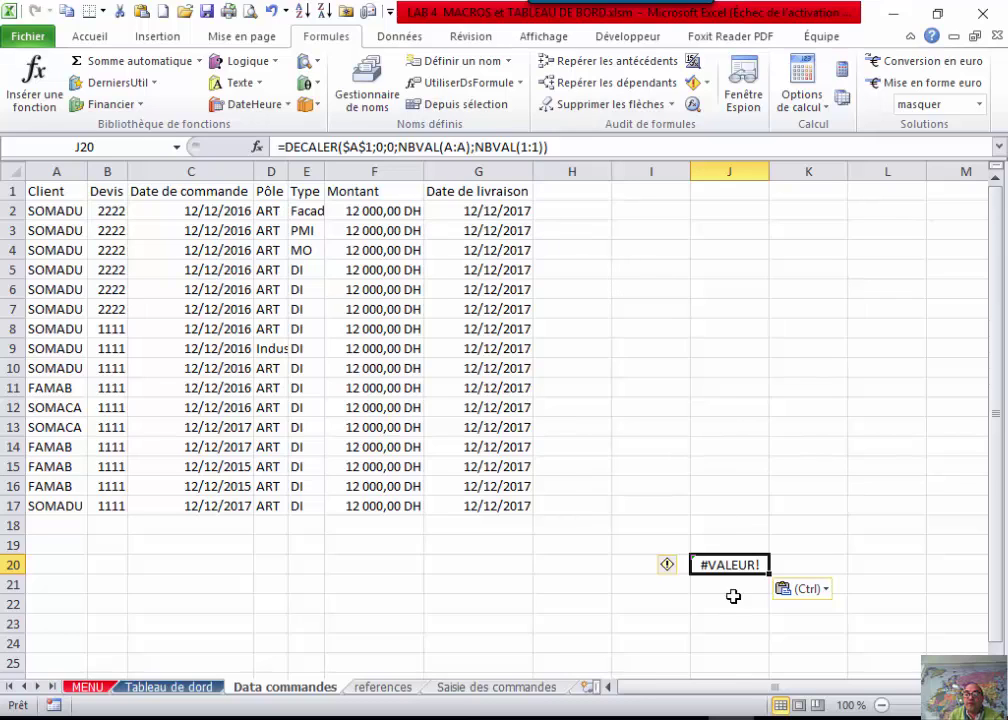
click(720, 482)
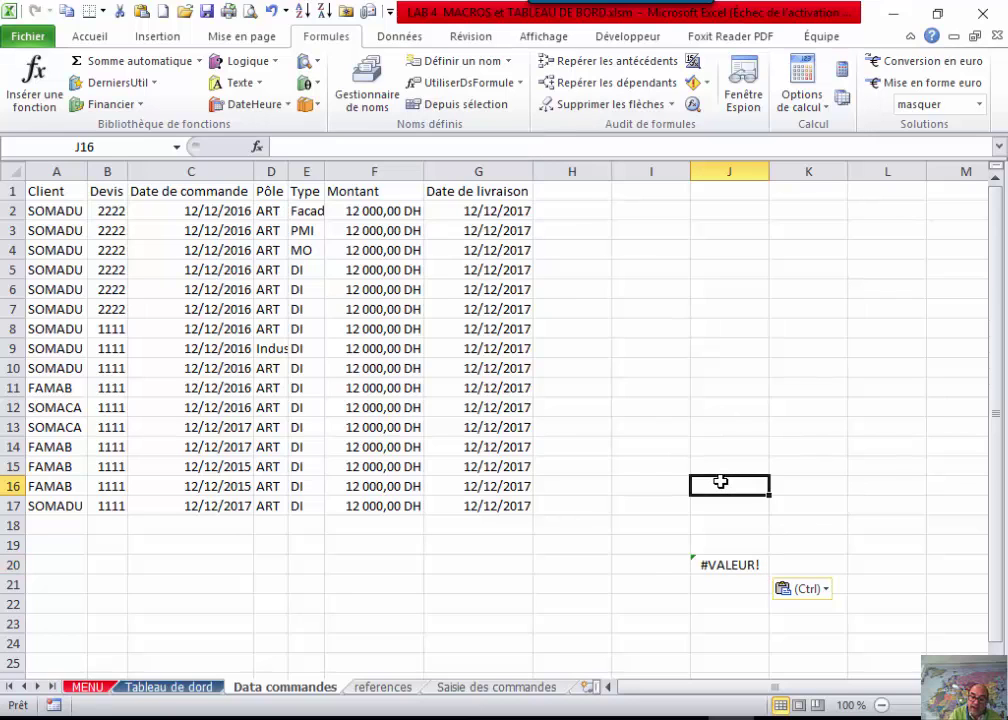
text(=nbva)
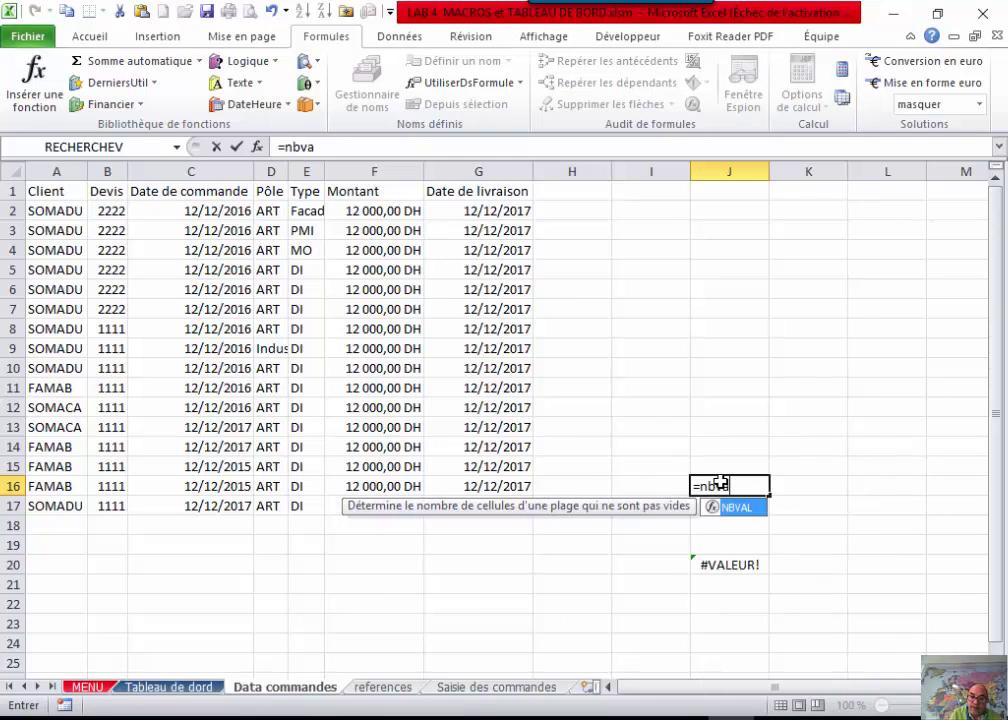
key(Tab)
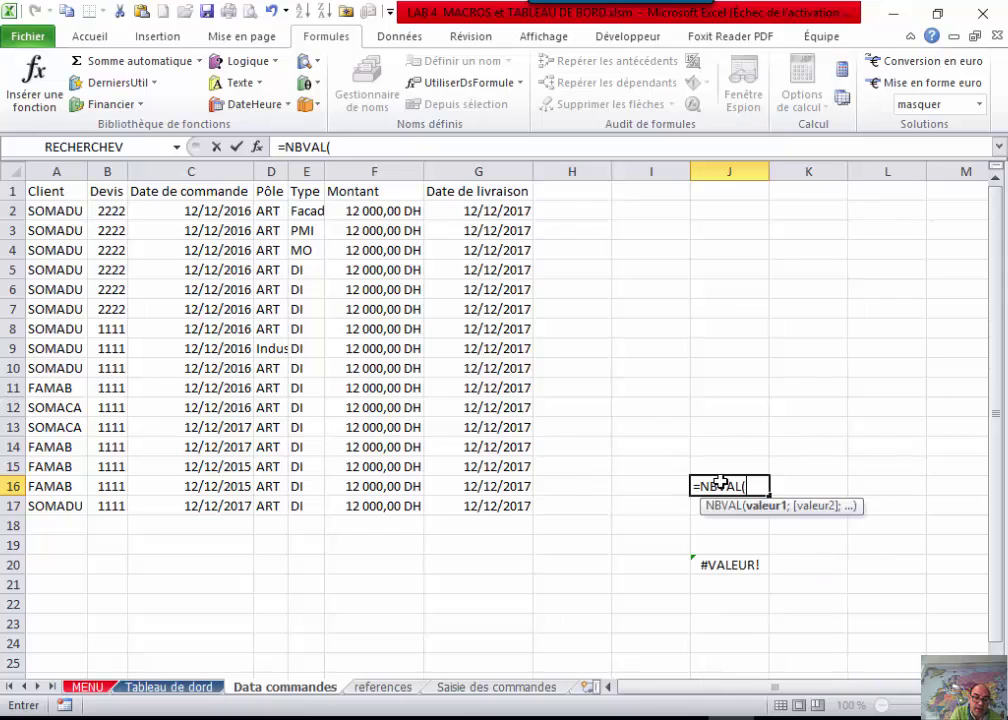
text(A)
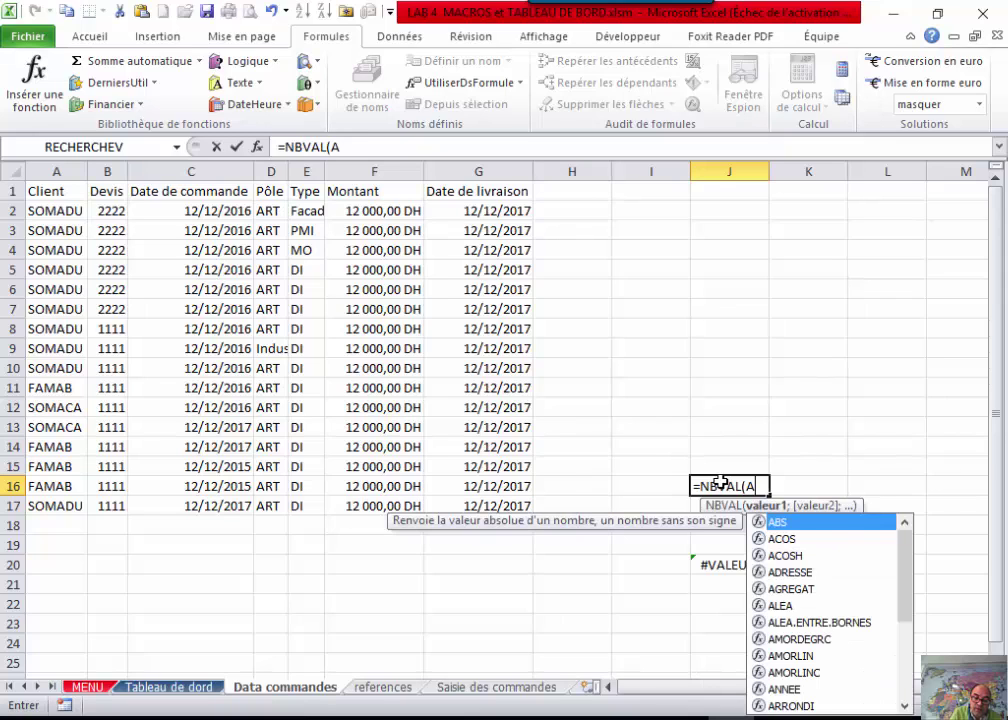
text(;)
key(BackSpace)
text(:A)
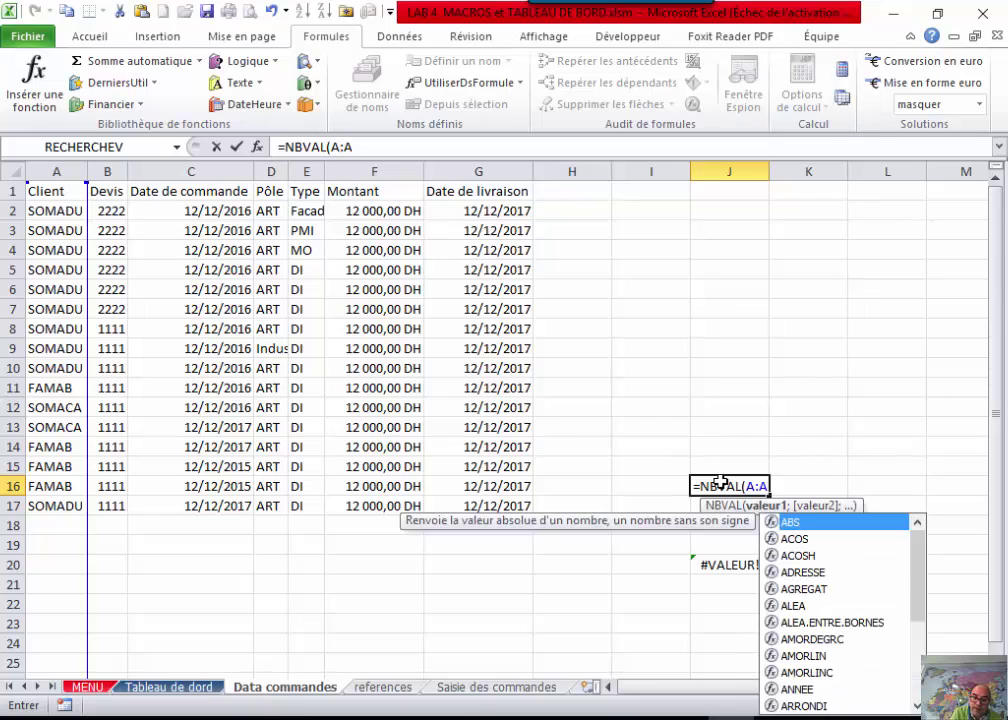
text())
key(Return)
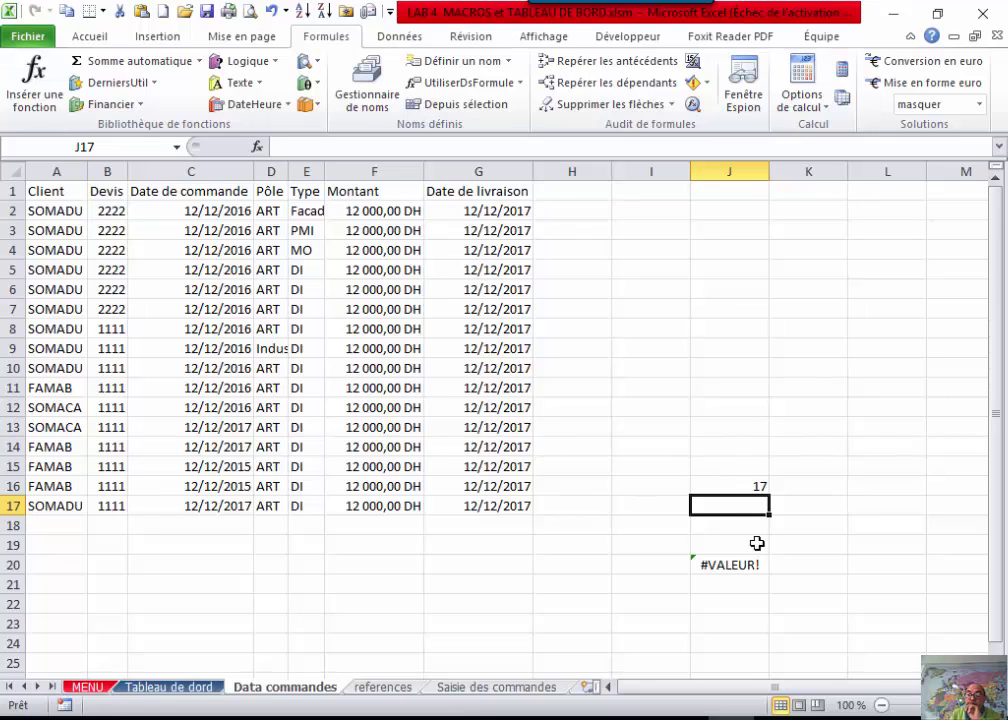
- Change J16's formula to =NBVAL(1:1) so it counts row 1, showing 7
double_click(756, 487)
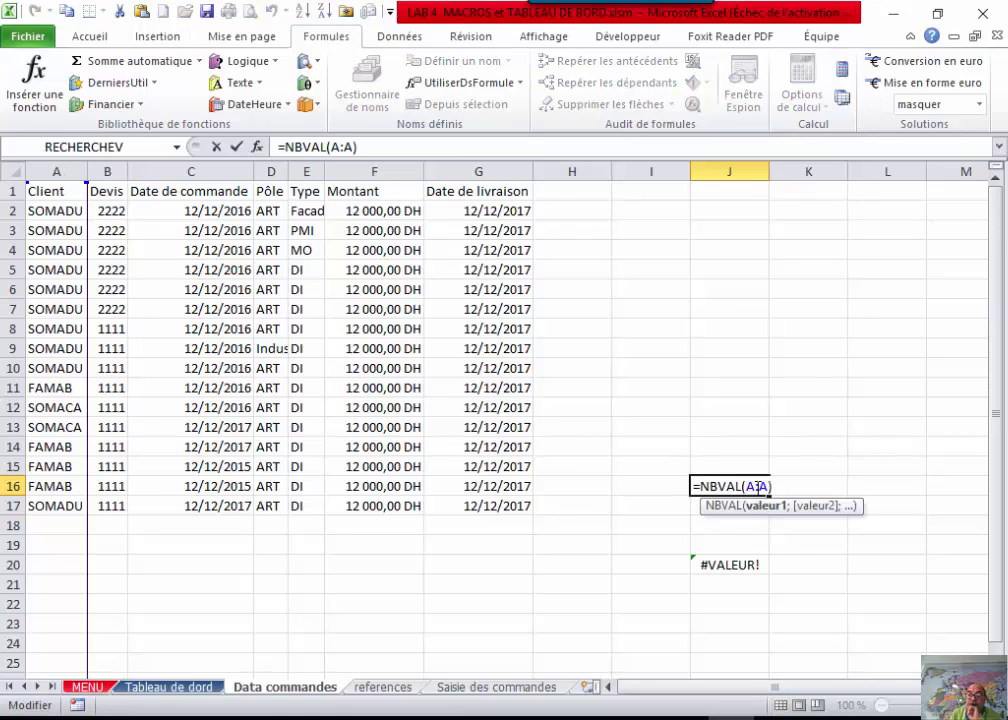
key(BackSpace)
text(1)
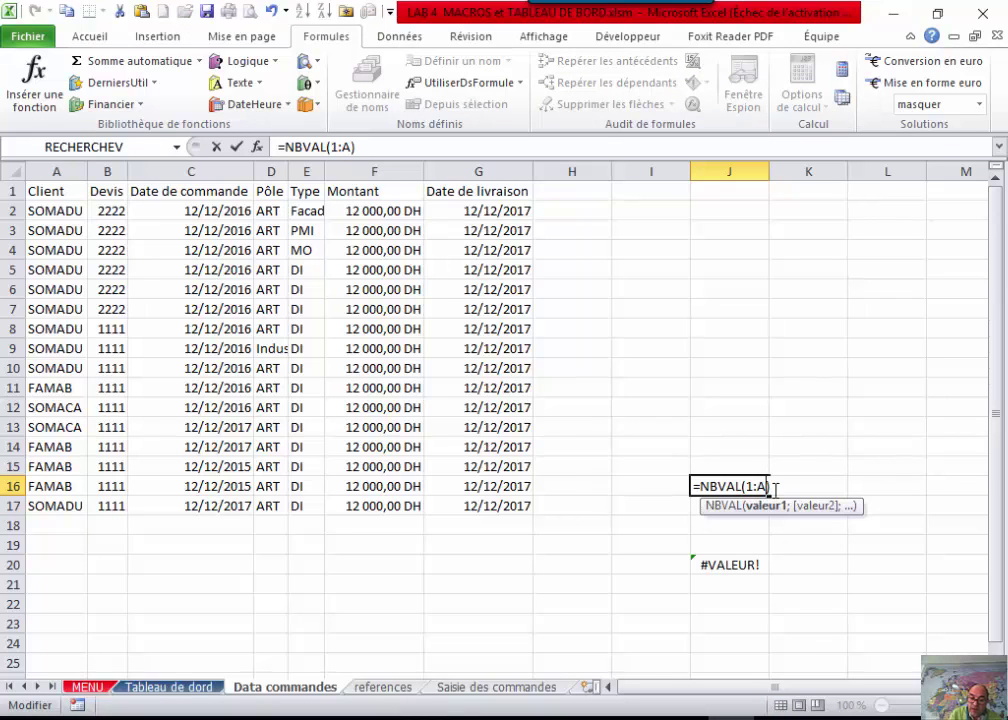
key(BackSpace)
text(1)
key(Return)
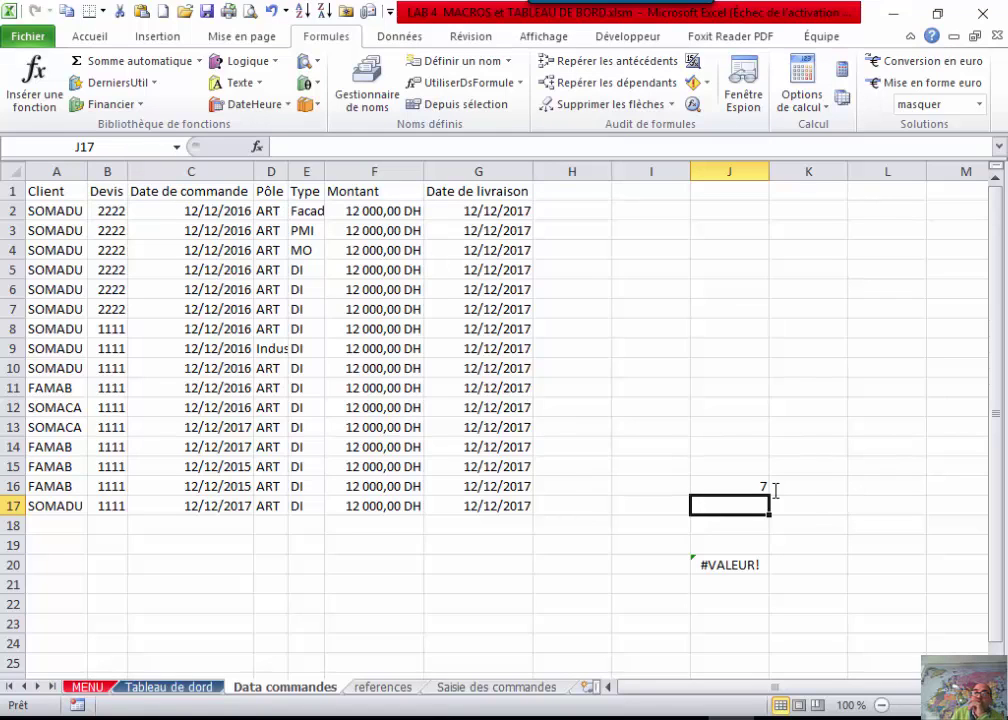
- Test the counts with temporary entries 'fff' in H1 and 'ddd' in A18, then clear both
click(572, 192)
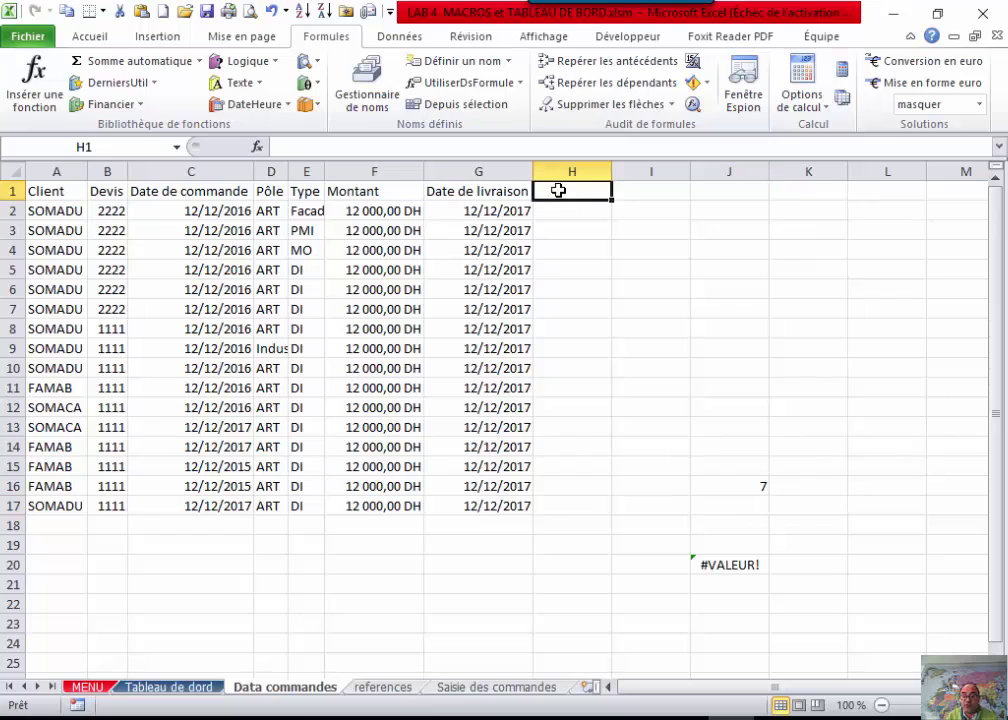
text(fff)
click(880, 505)
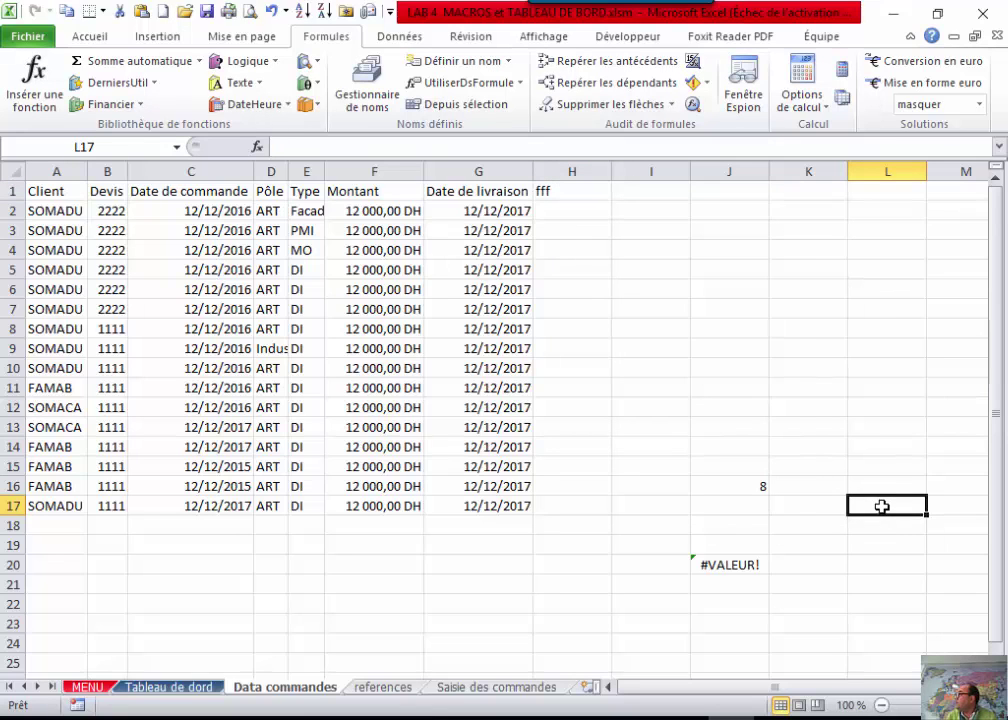
click(547, 190)
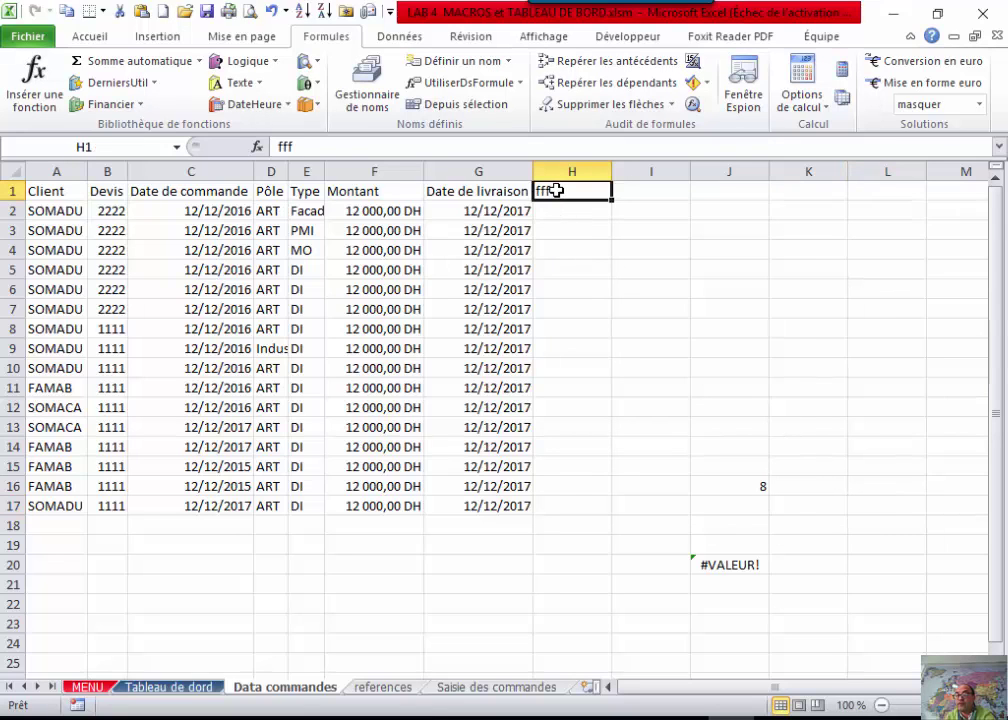
key(Delete)
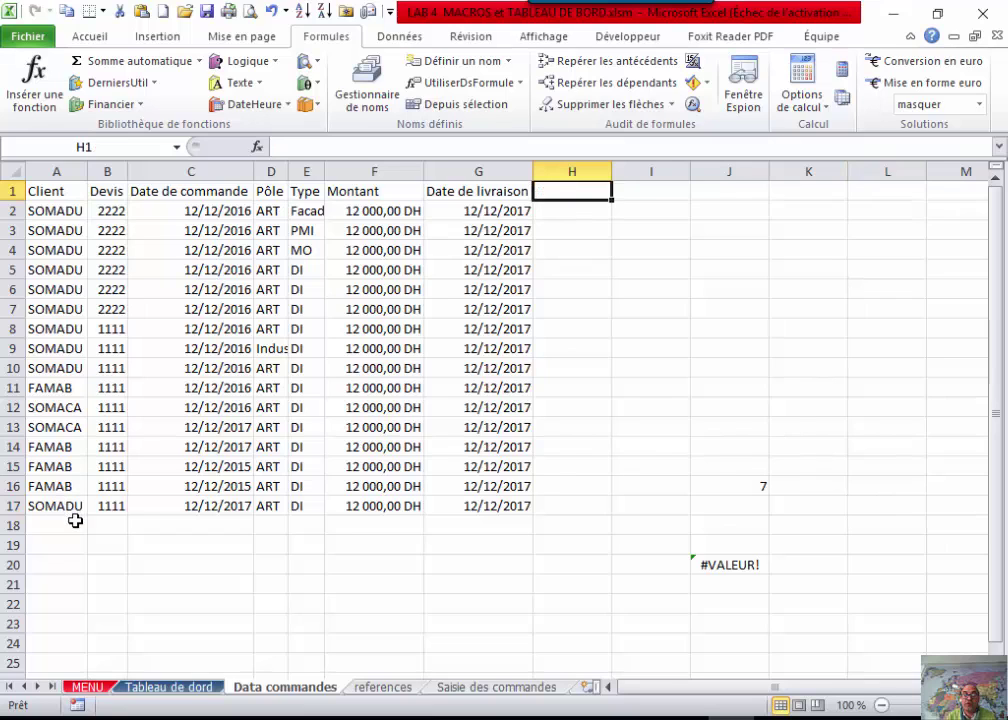
click(78, 522)
text(ddd)
click(106, 584)
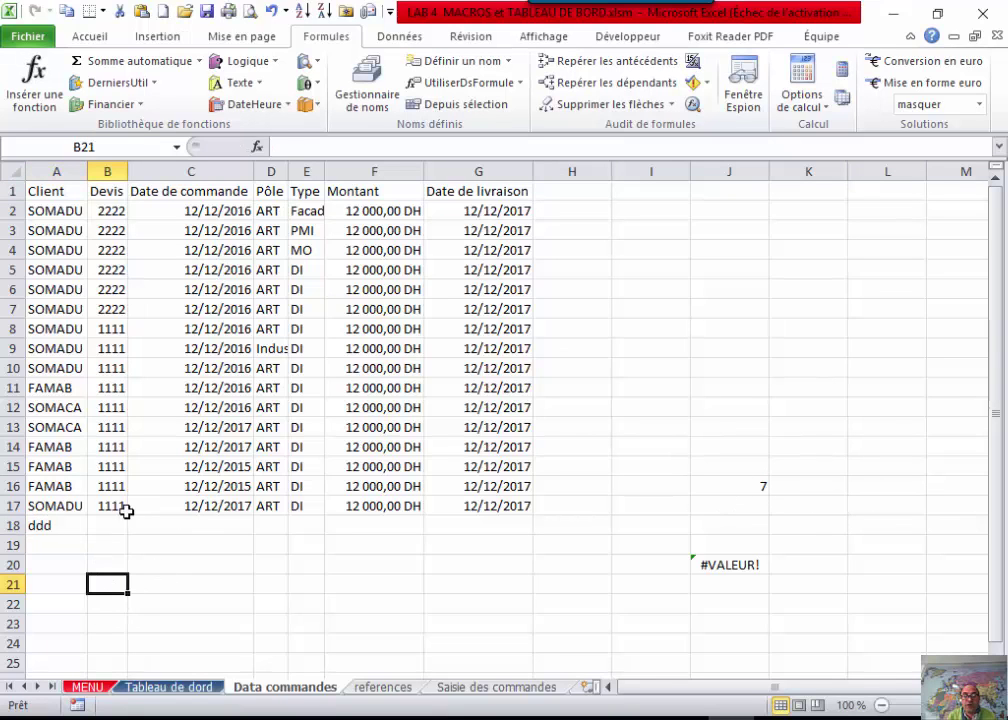
click(66, 525)
key(Delete)
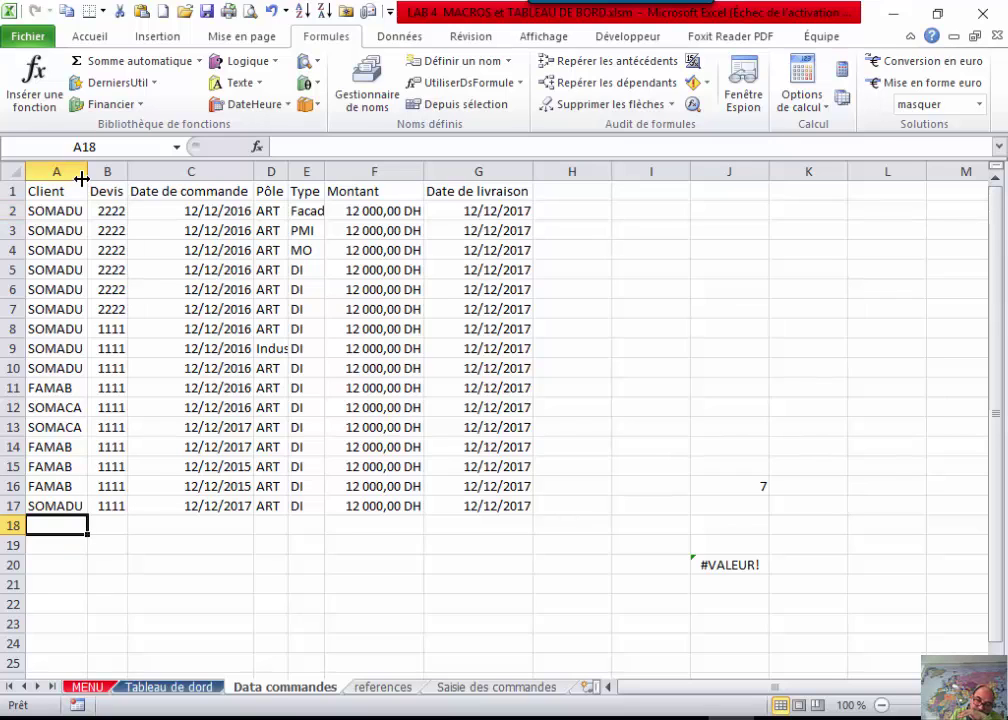
- On Tableau de bord, try inserting a pivot table at A4 with the named range data as source
click(165, 688)
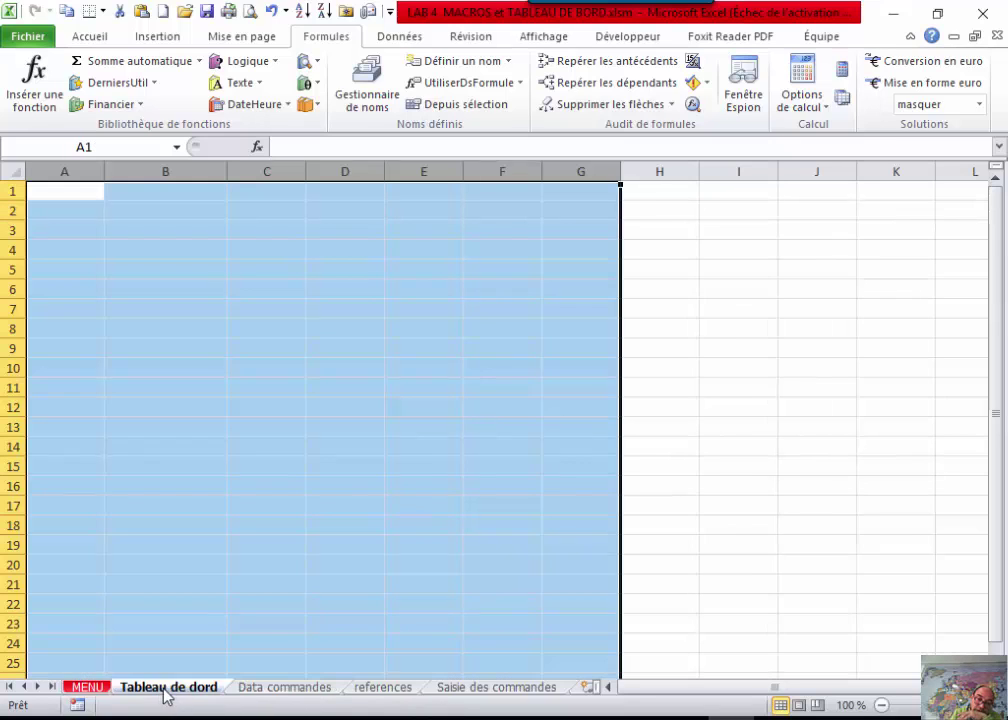
click(258, 290)
click(54, 248)
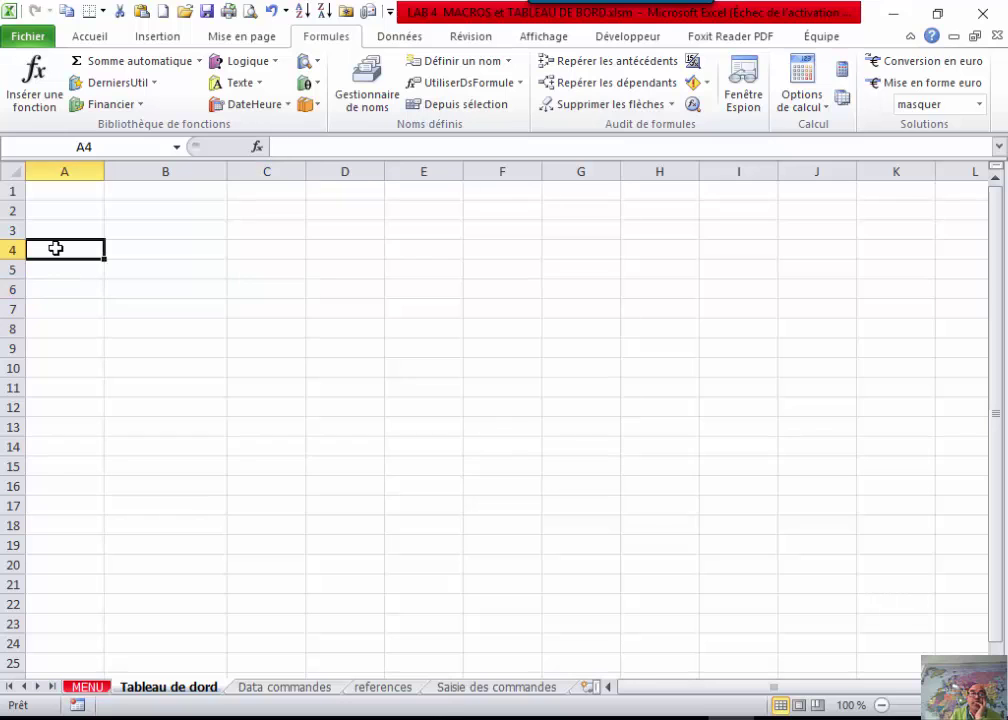
click(145, 37)
click(82, 78)
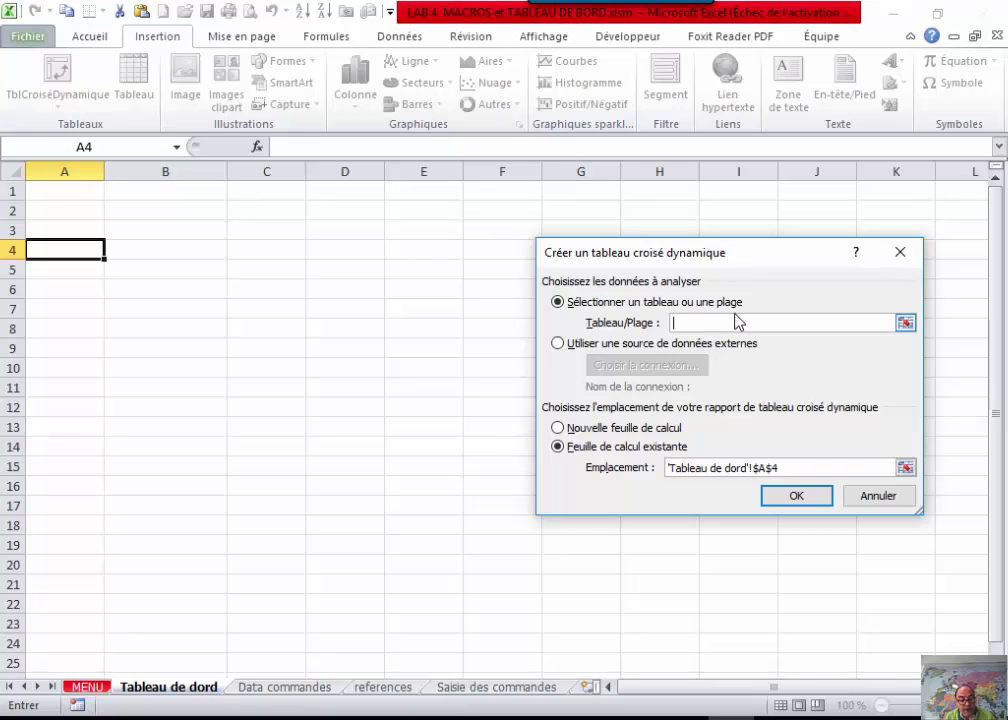
key(F3)
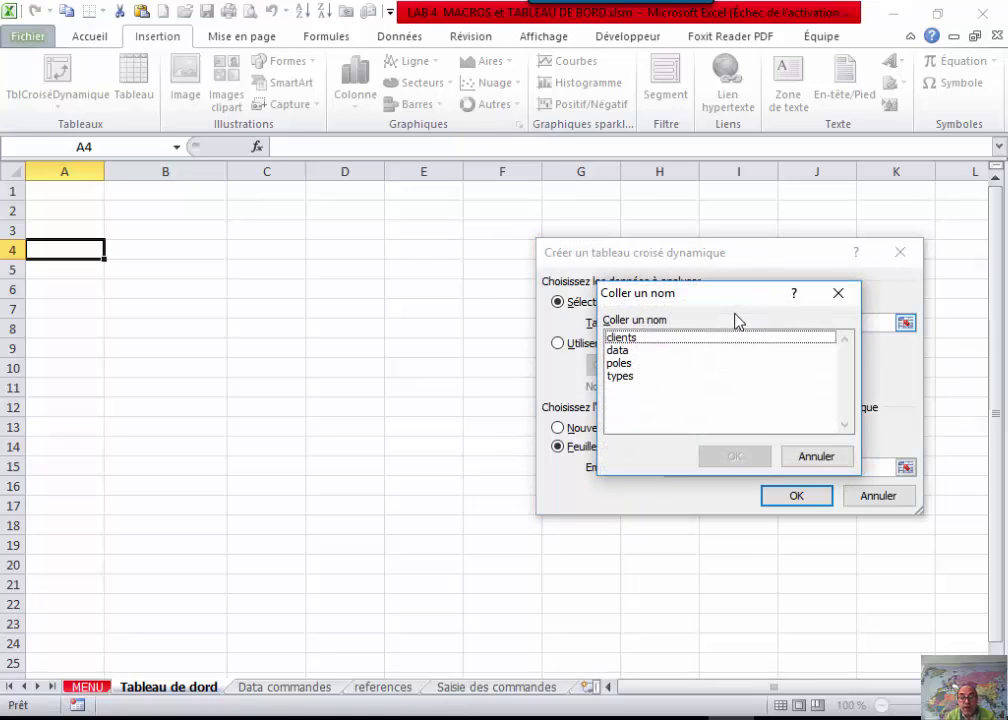
click(652, 350)
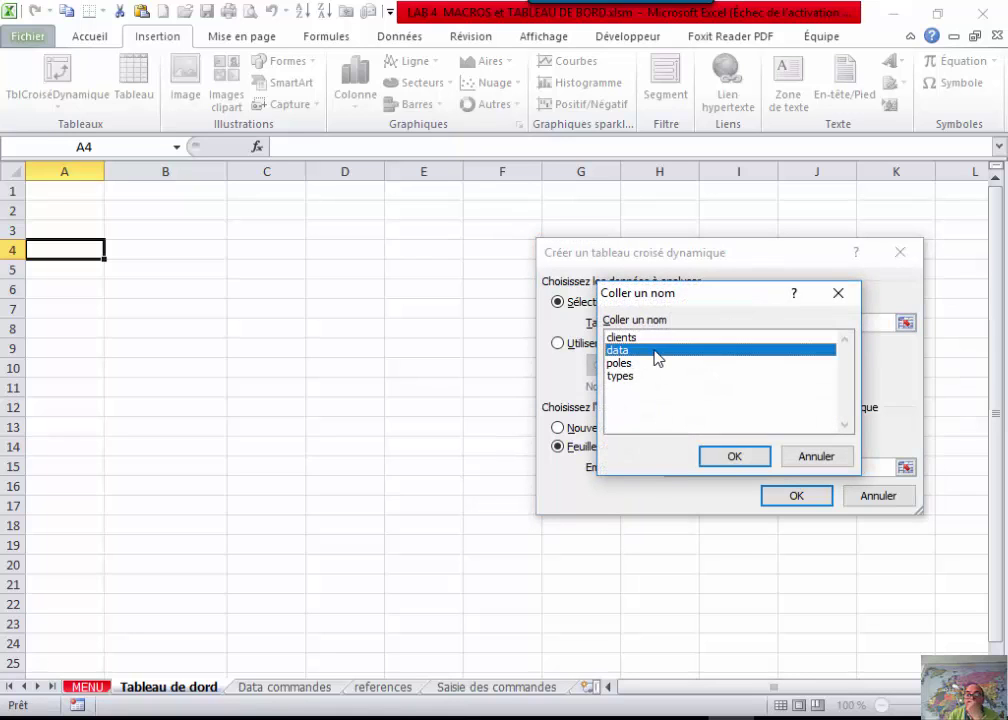
click(752, 458)
click(786, 495)
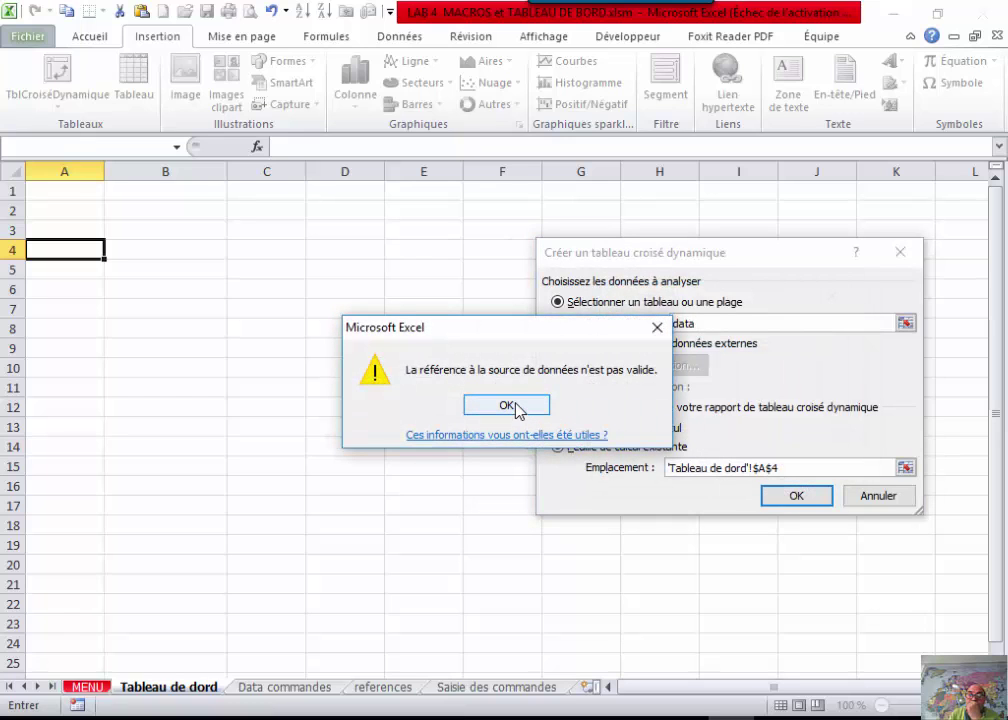
- Dismiss the invalid reference error, cancel the pivot table, and go to the MENU sheet
click(515, 403)
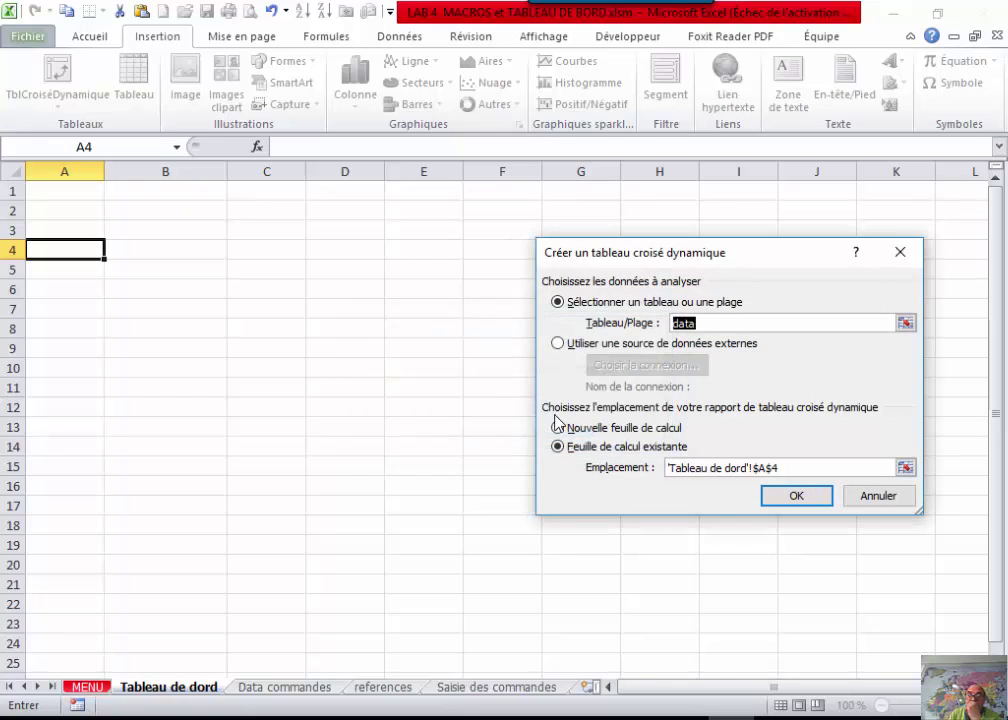
click(897, 260)
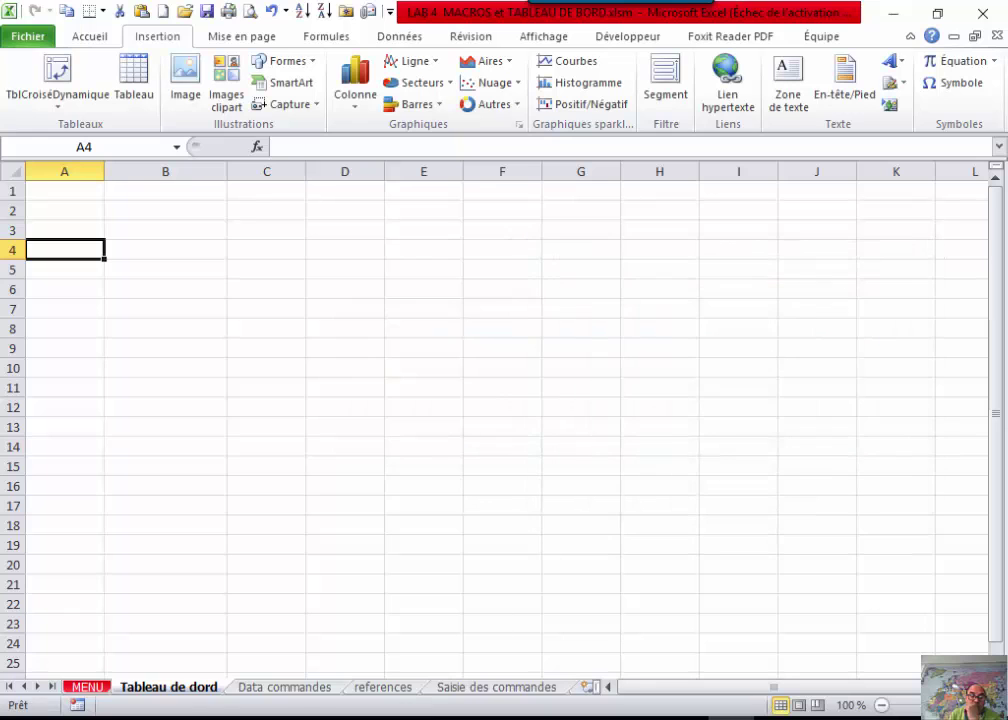
click(89, 688)
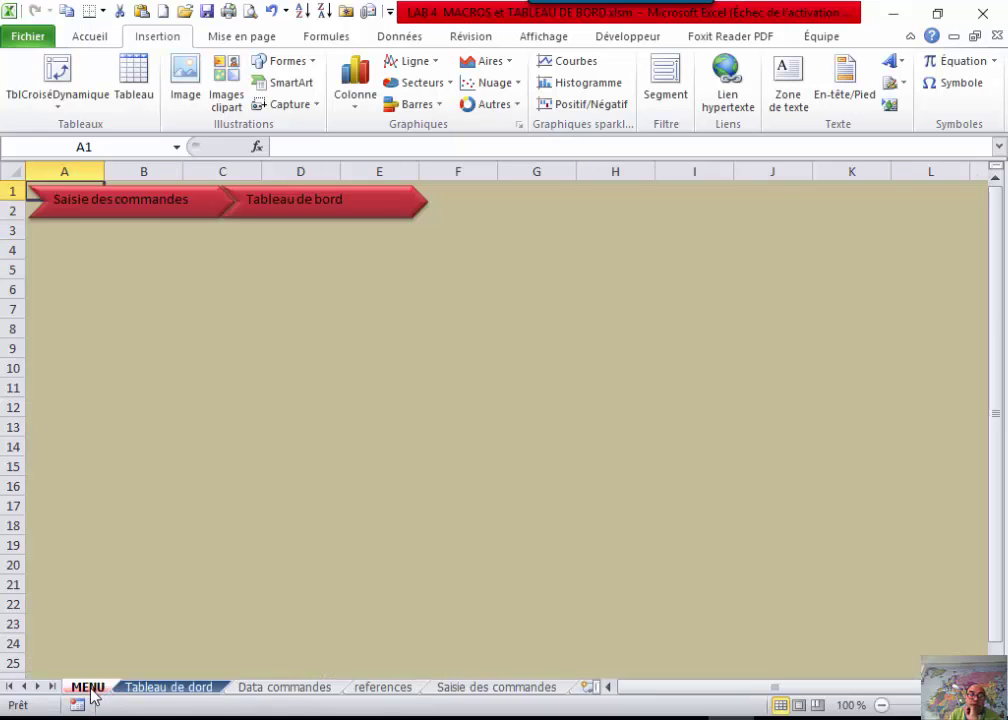
- From Data commandes, open Name Manager and select the data name's formula
click(298, 690)
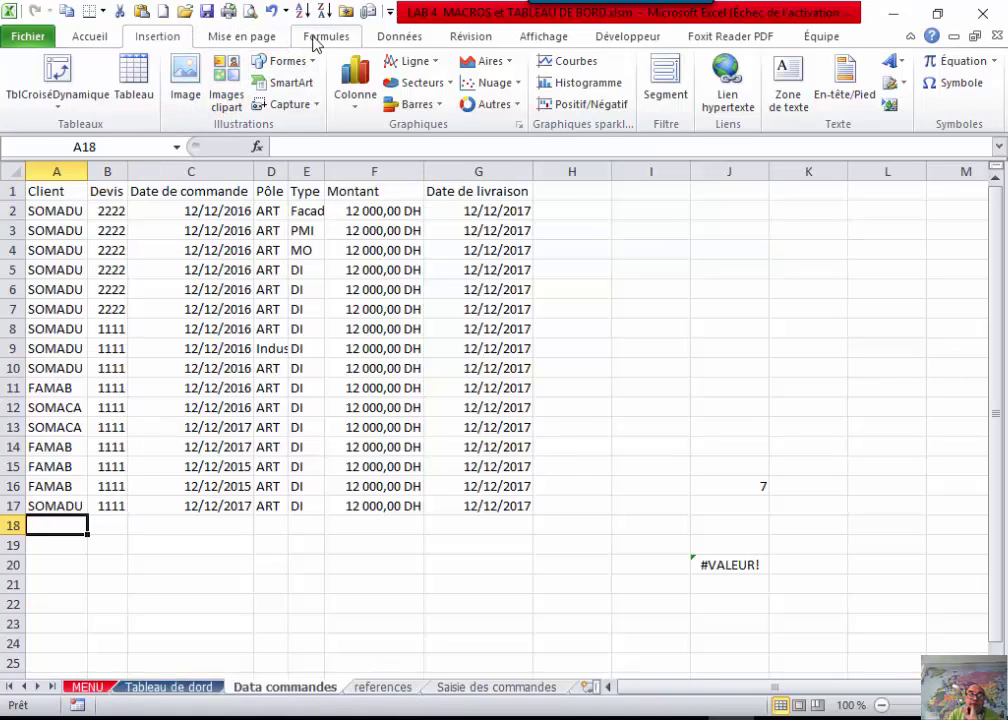
click(343, 38)
click(367, 88)
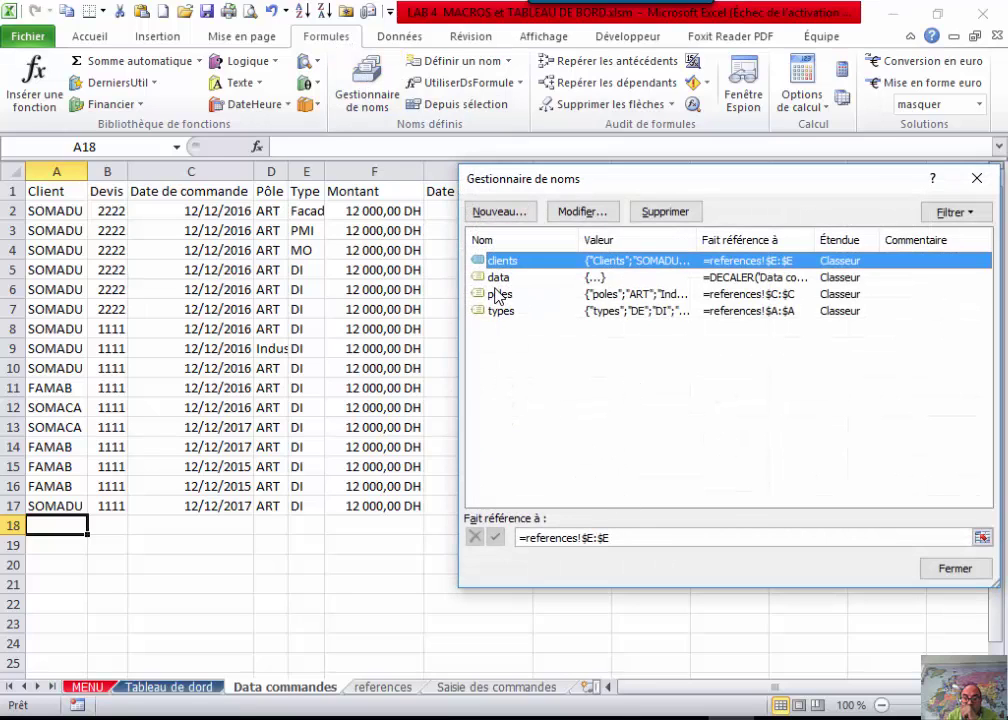
click(499, 279)
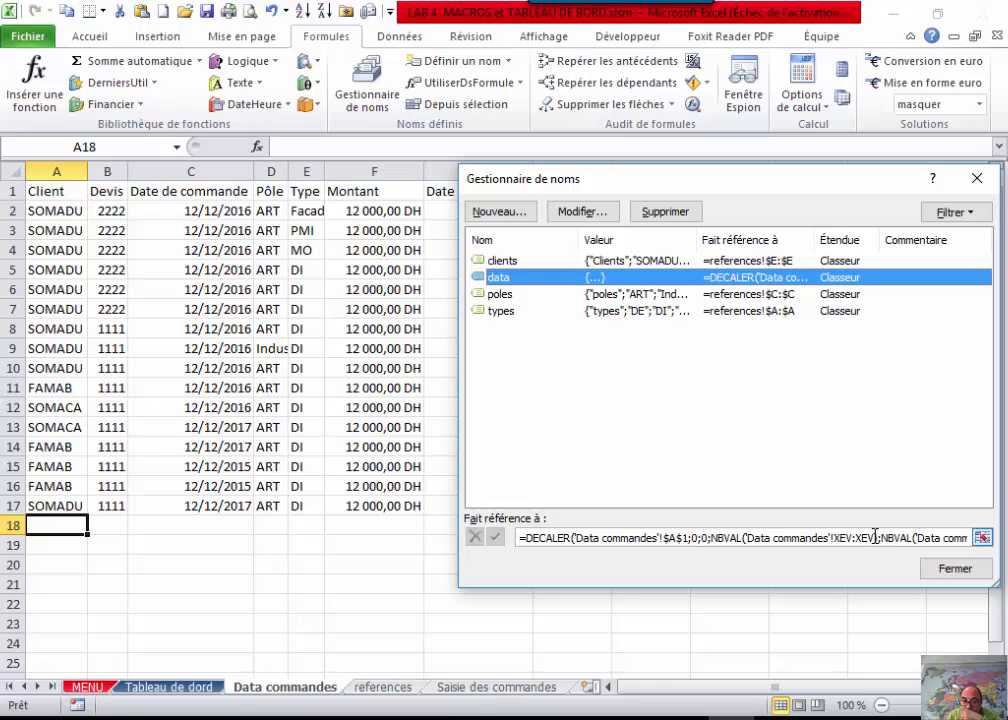
- Replace the faulty column reference in data's formula with A:A and remove the stray D+ characters
drag(875, 537, 842, 536)
key(Delete)
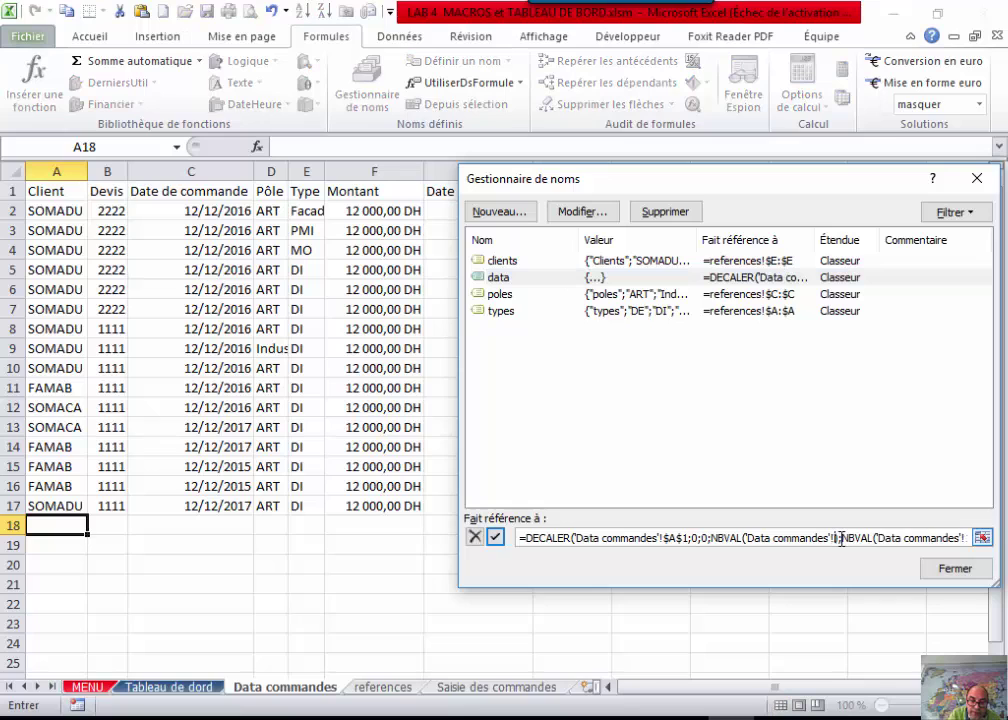
text(A)
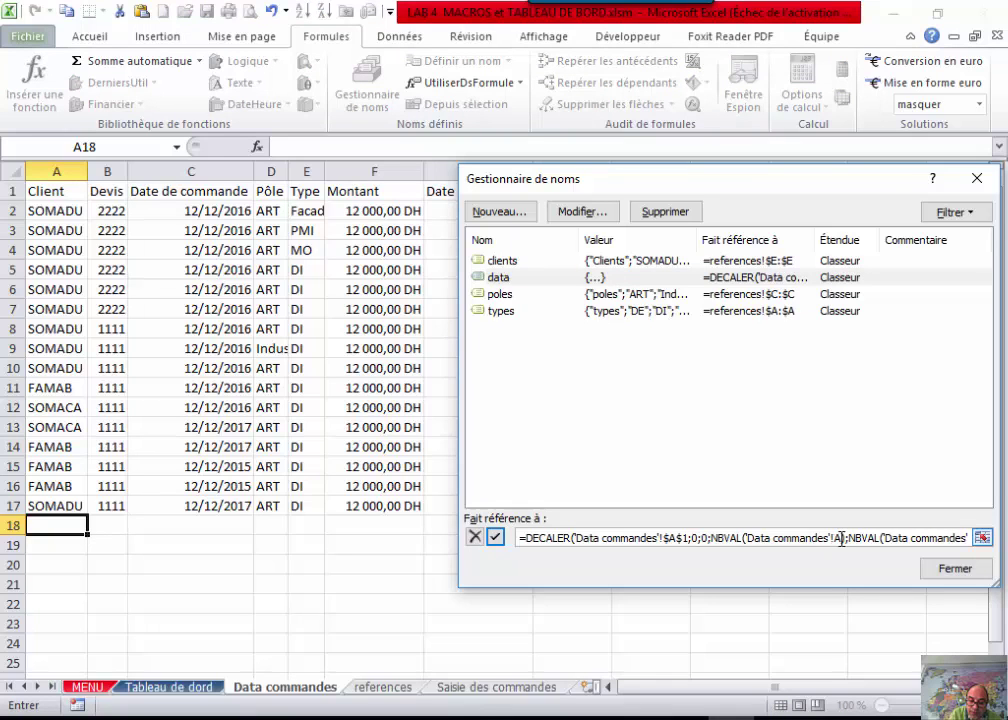
text(:A))
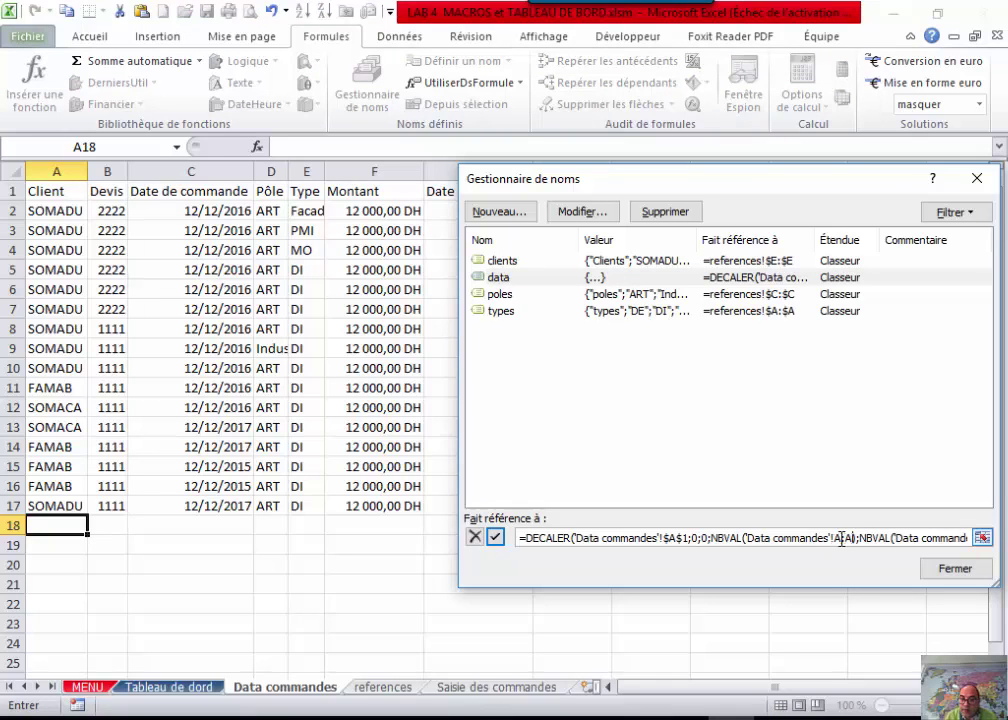
click(911, 541)
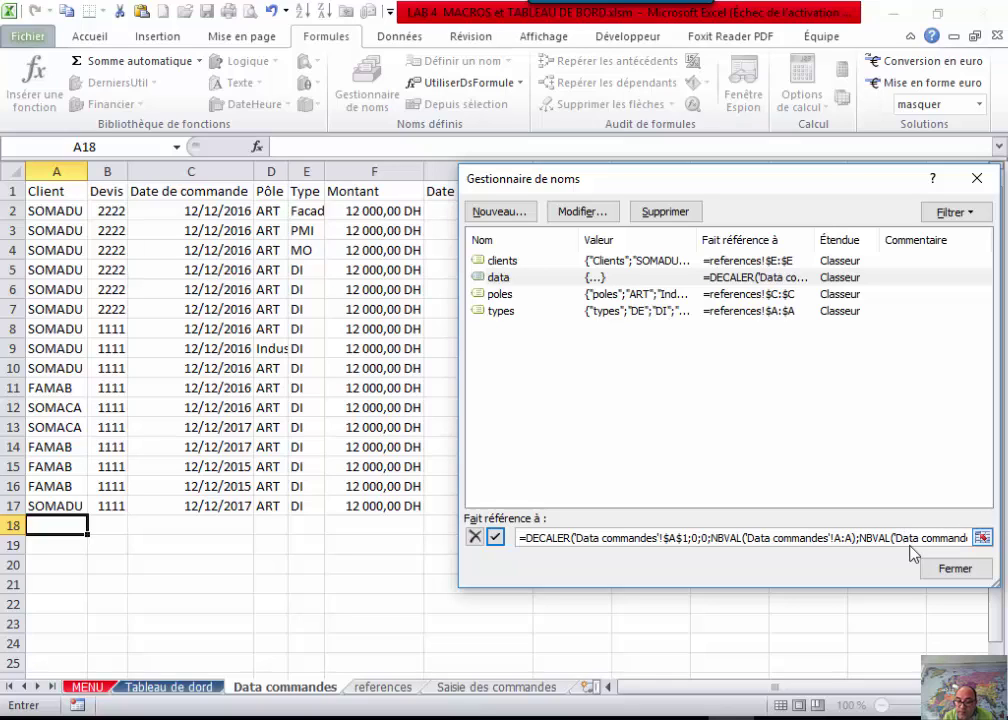
text(+)
key(Right)
key(Right)
key(Right)
key(Right)
key(Right)
key(Right)
key(Right)
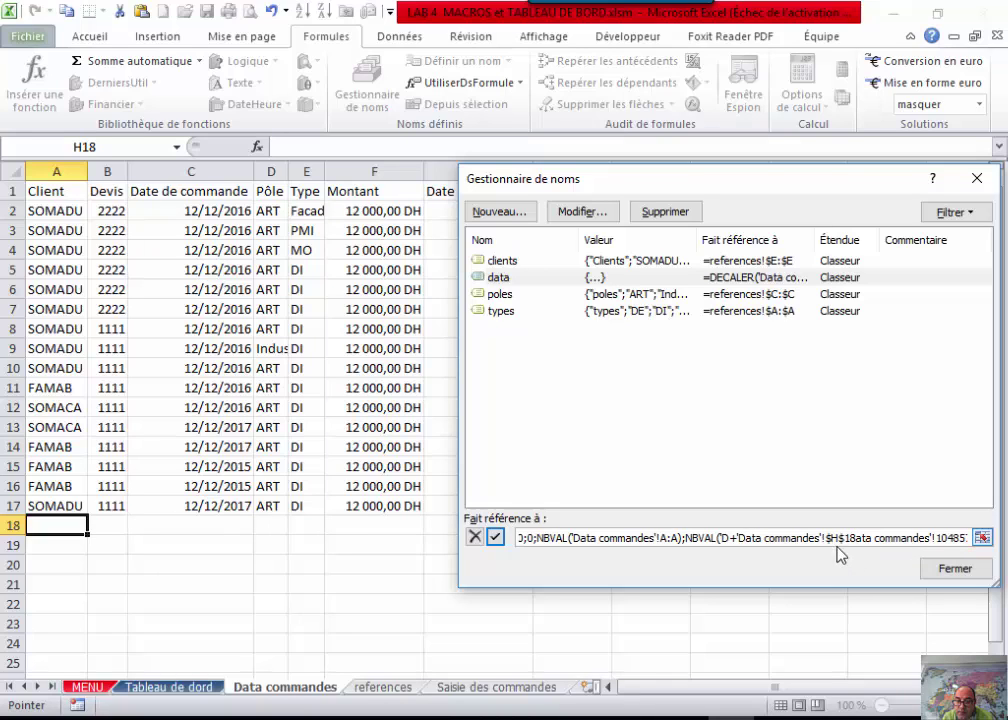
mouse_move(829, 538)
mouse_down()
mouse_move(957, 548)
mouse_move(962, 540)
mouse_up()
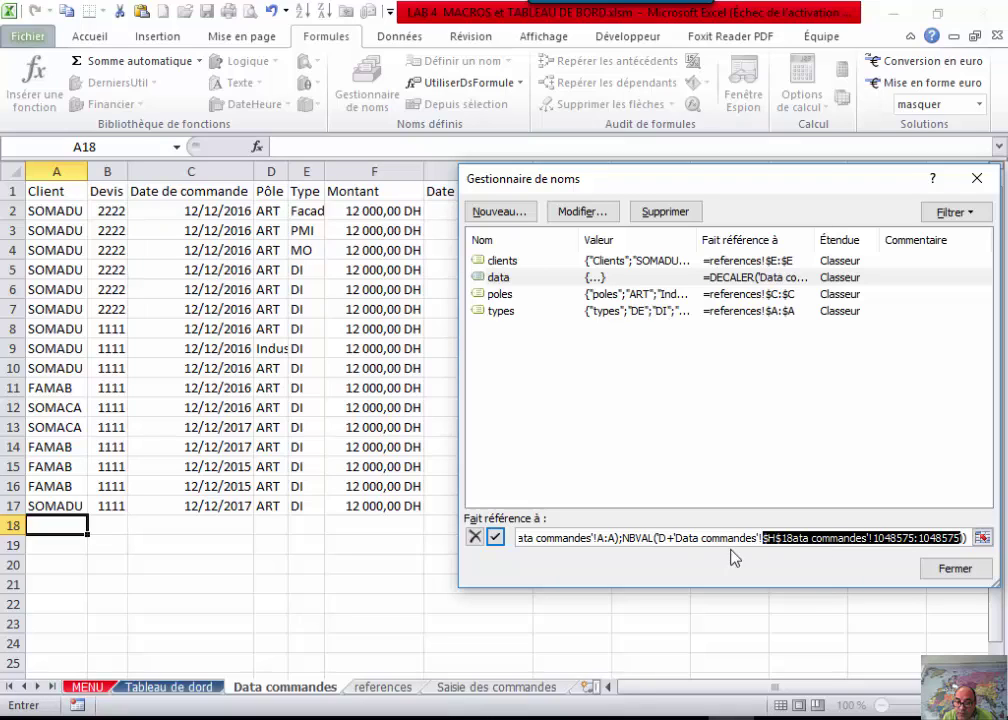
click(676, 537)
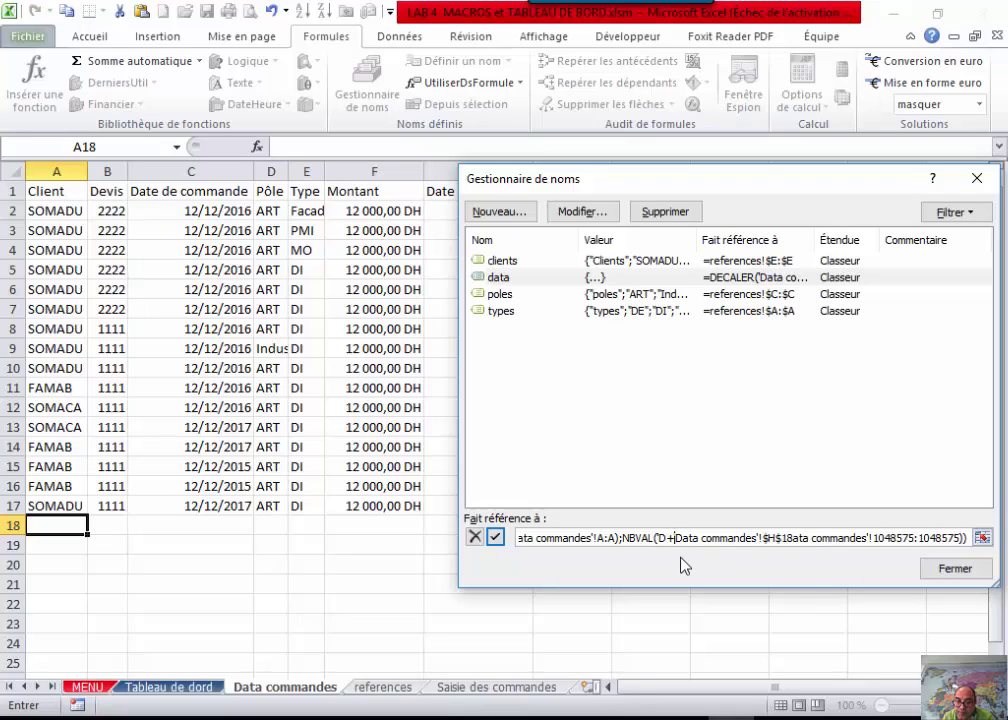
key(BackSpace)
key(BackSpace)
key(BackSpace)
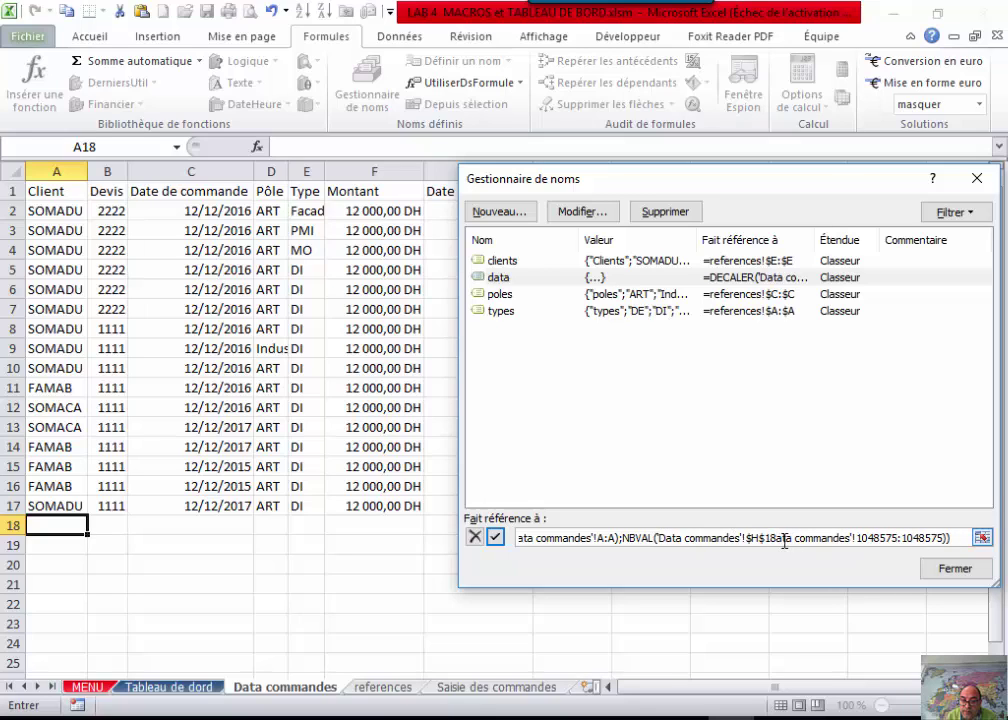
- Replace the stray H$18 text, set the second NBVAL to row 1, and commit the formula
drag(777, 541, 752, 543)
key(Delete)
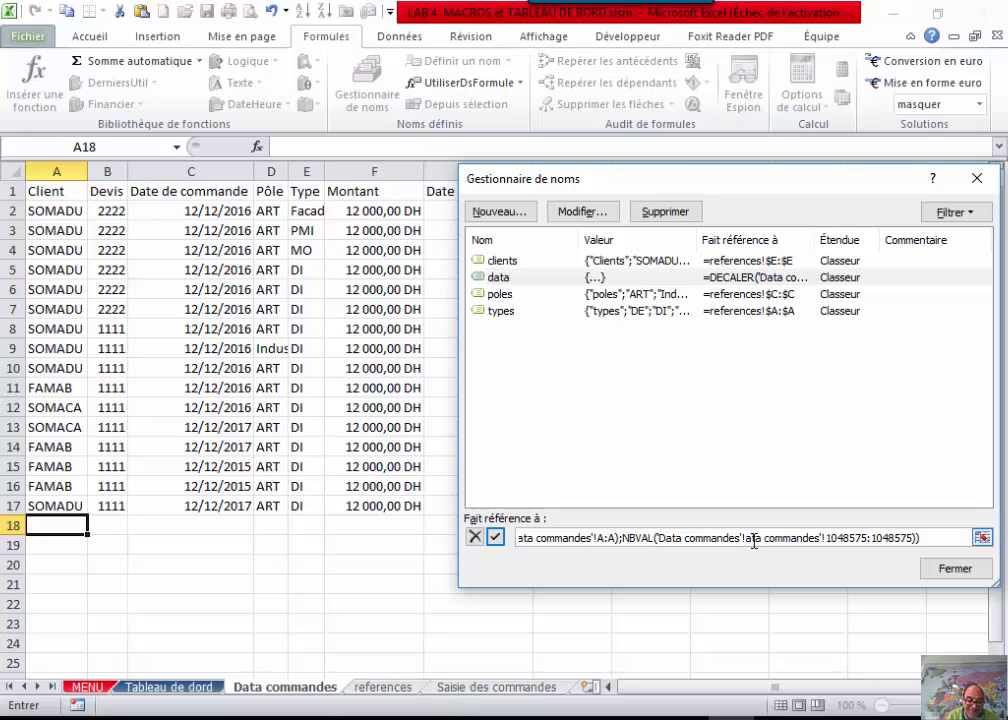
text(A)
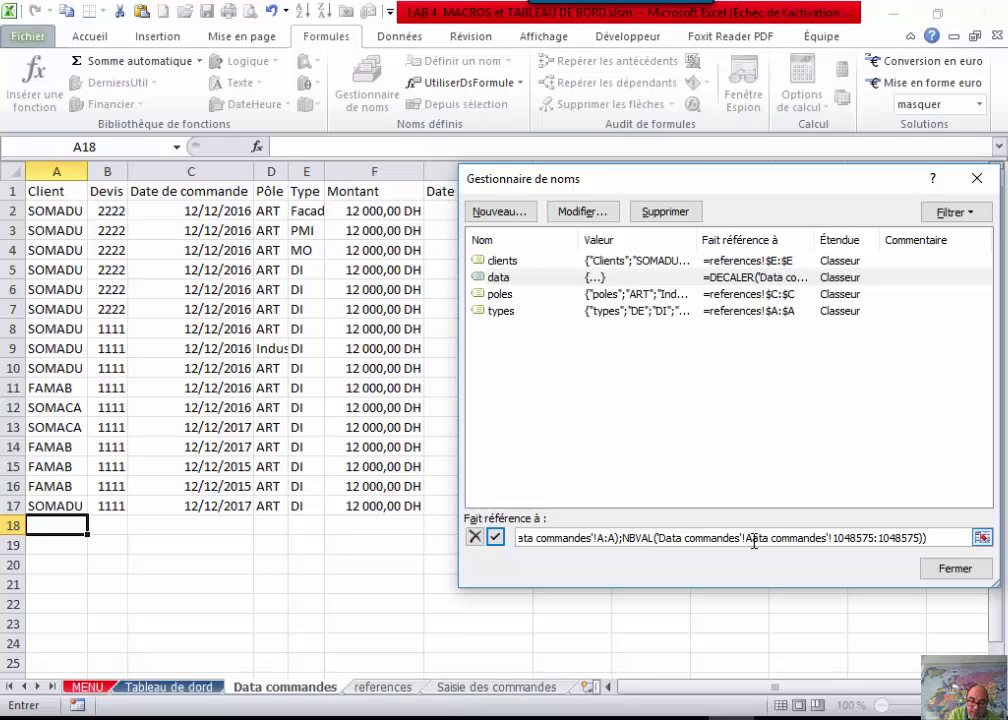
text(:A)
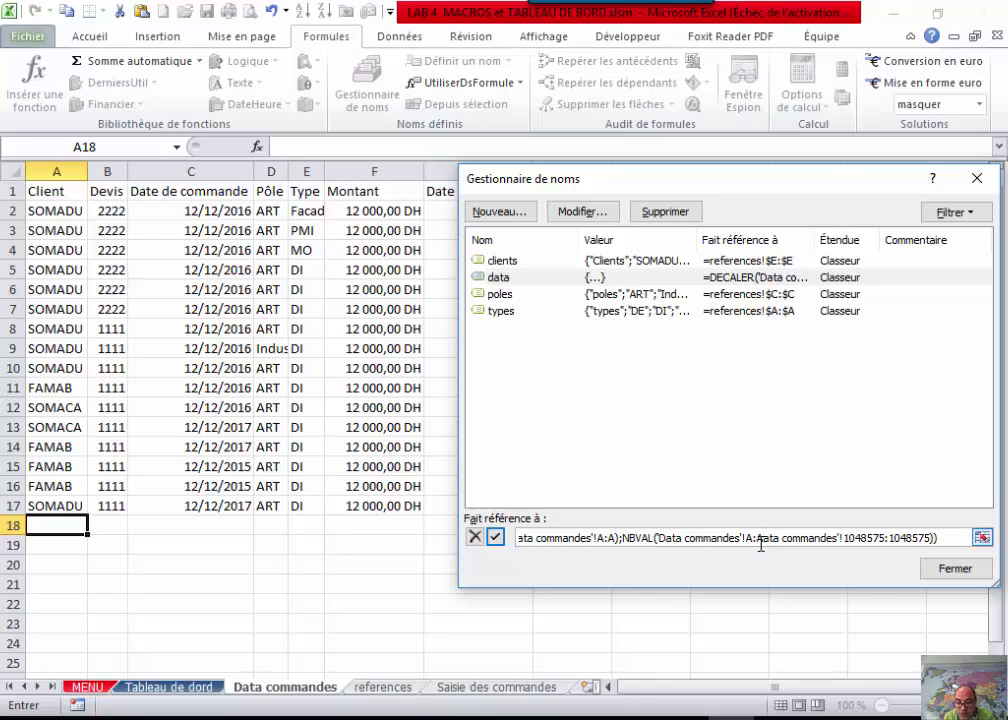
text())
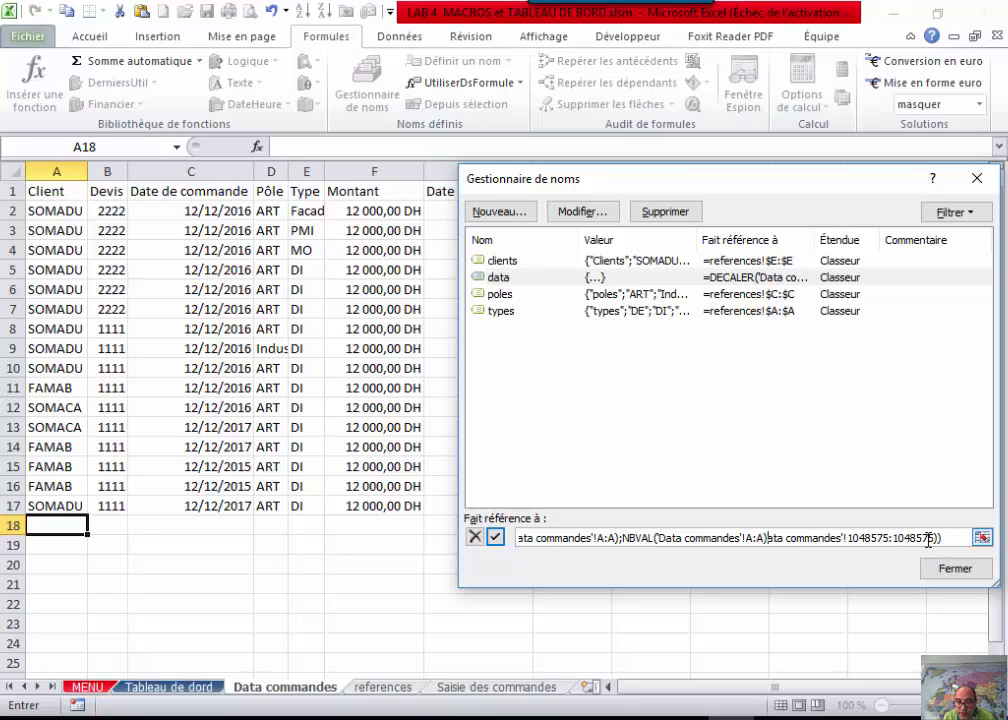
drag(936, 538, 751, 538)
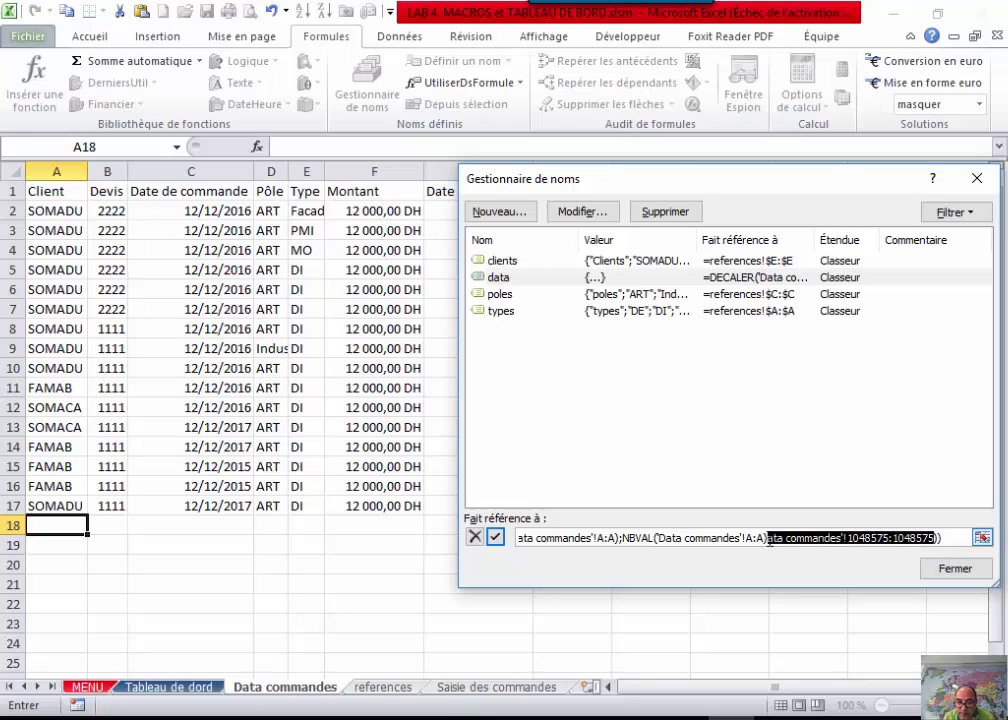
key(BackSpace)
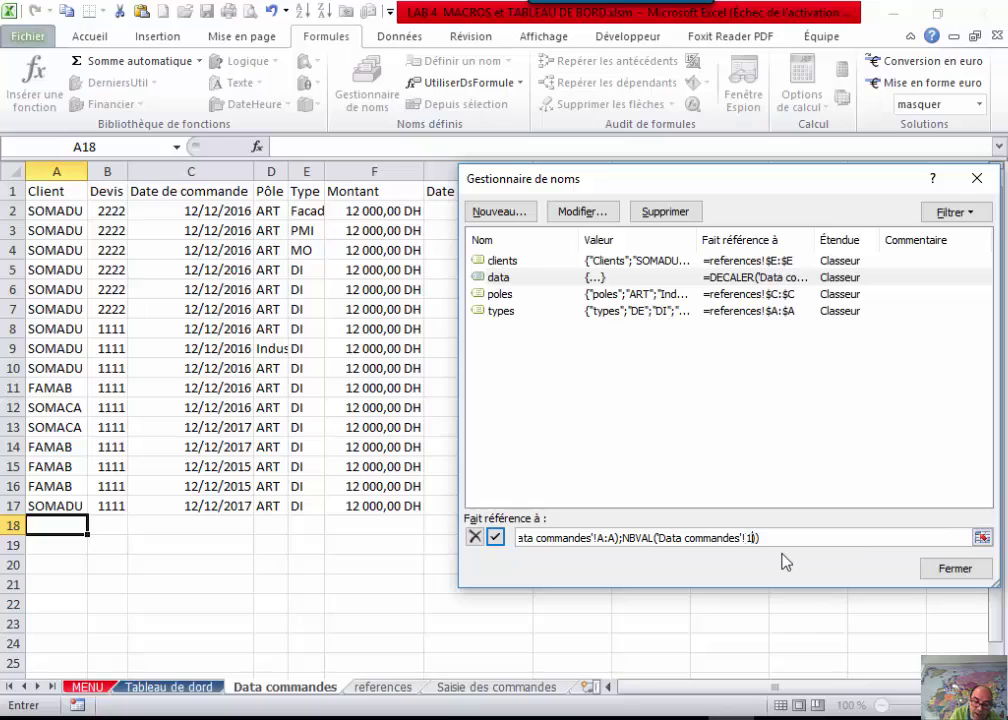
text(1)
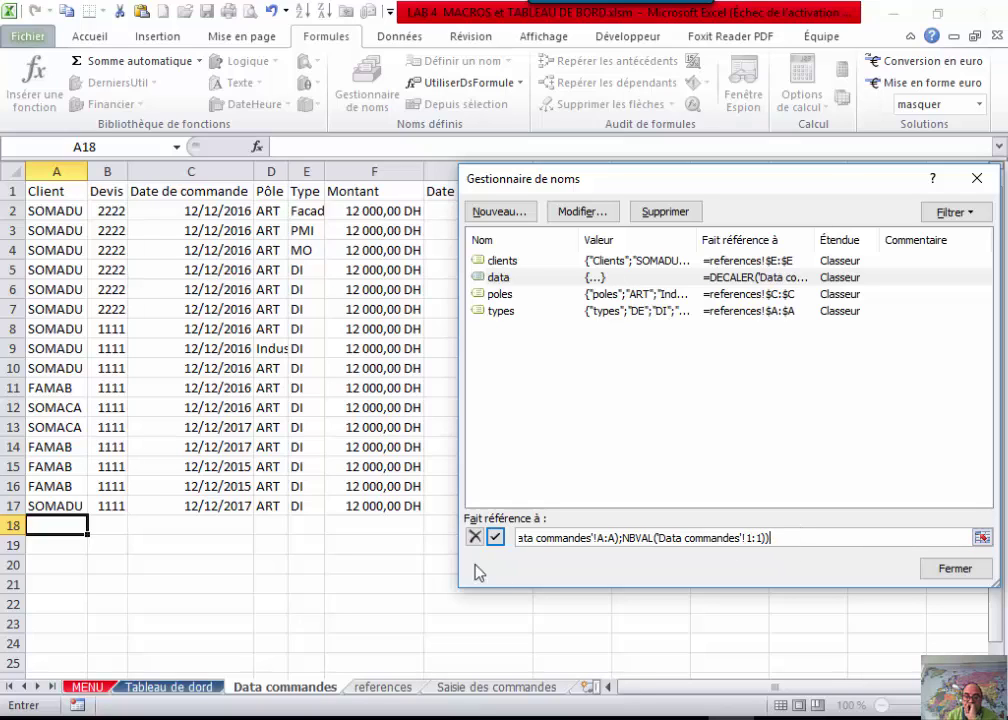
click(495, 539)
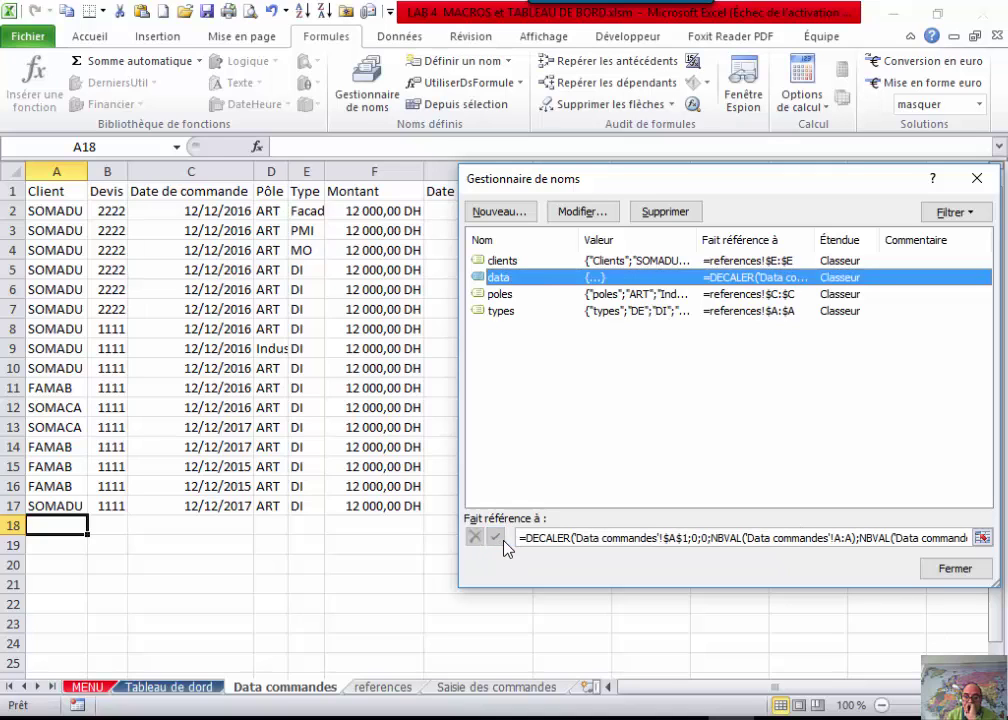
click(898, 539)
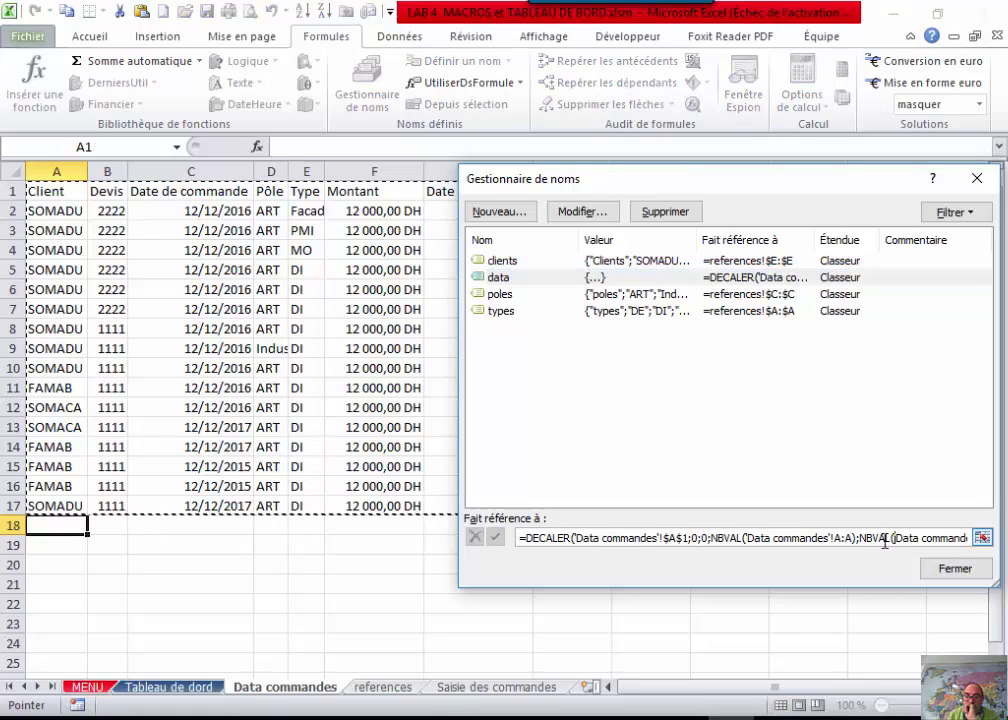
- Retry a Tableau de bord pivot table sourced from the repaired name data, then cancel after the error
click(933, 576)
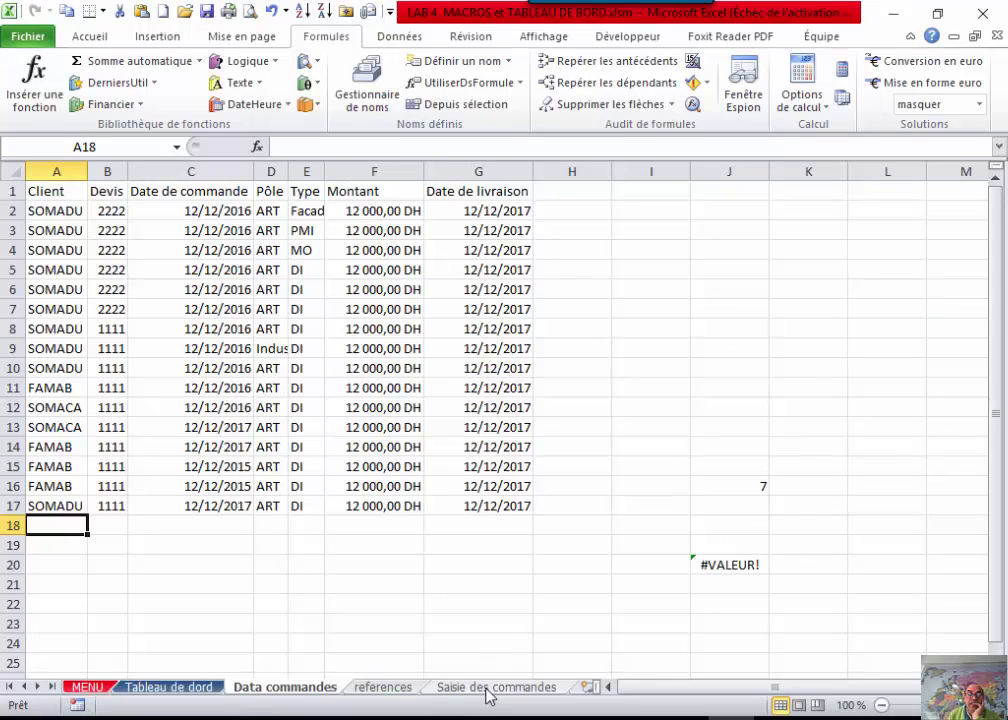
click(176, 689)
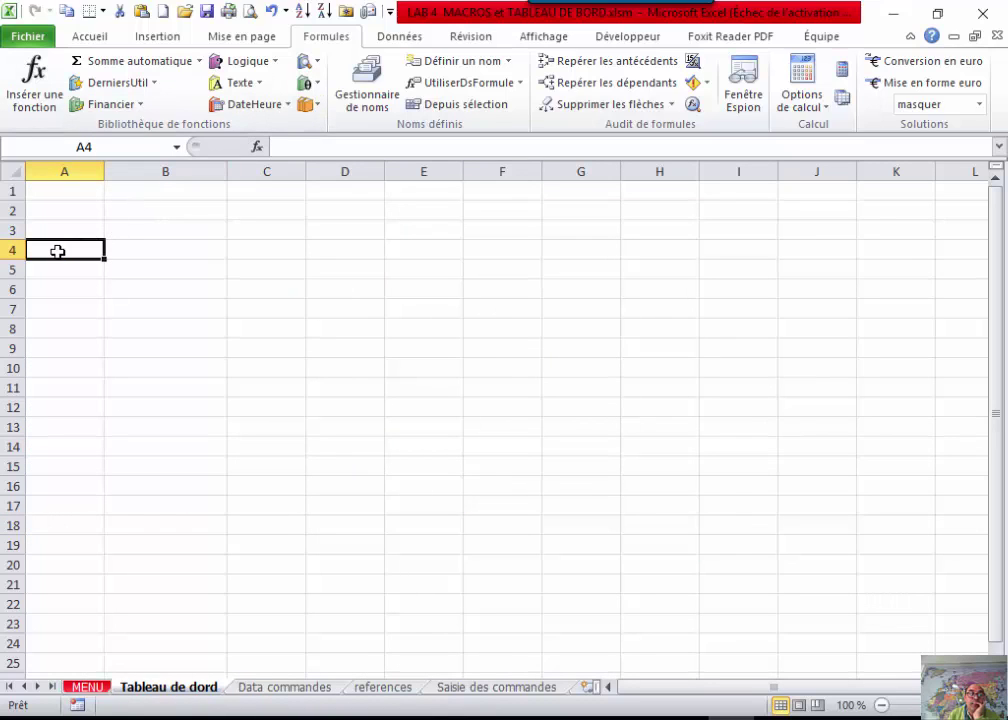
click(145, 38)
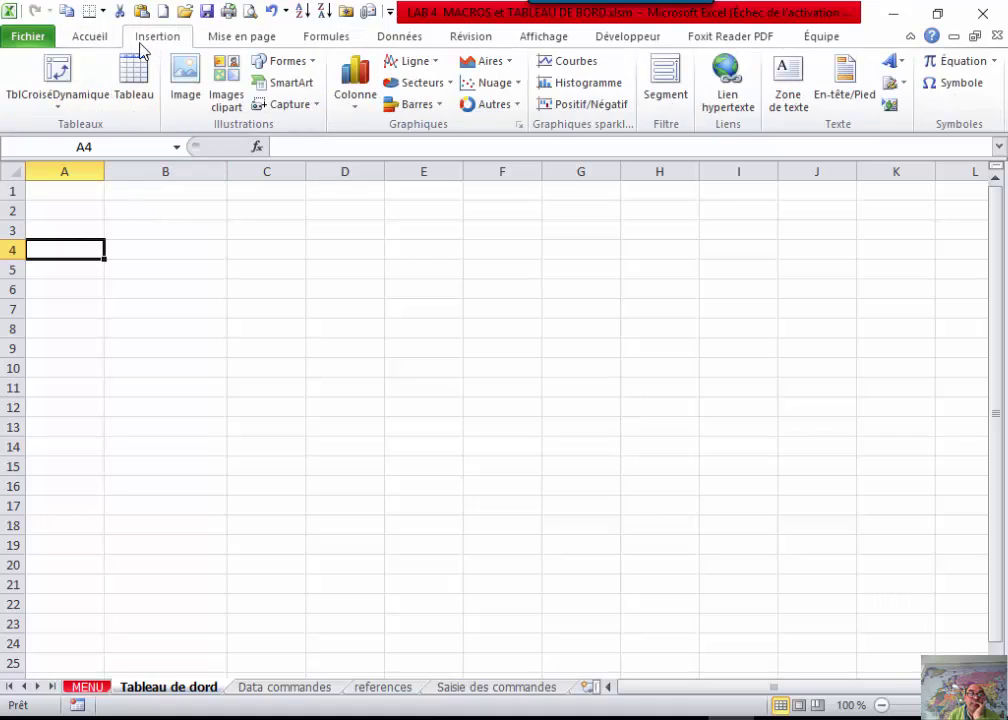
click(57, 80)
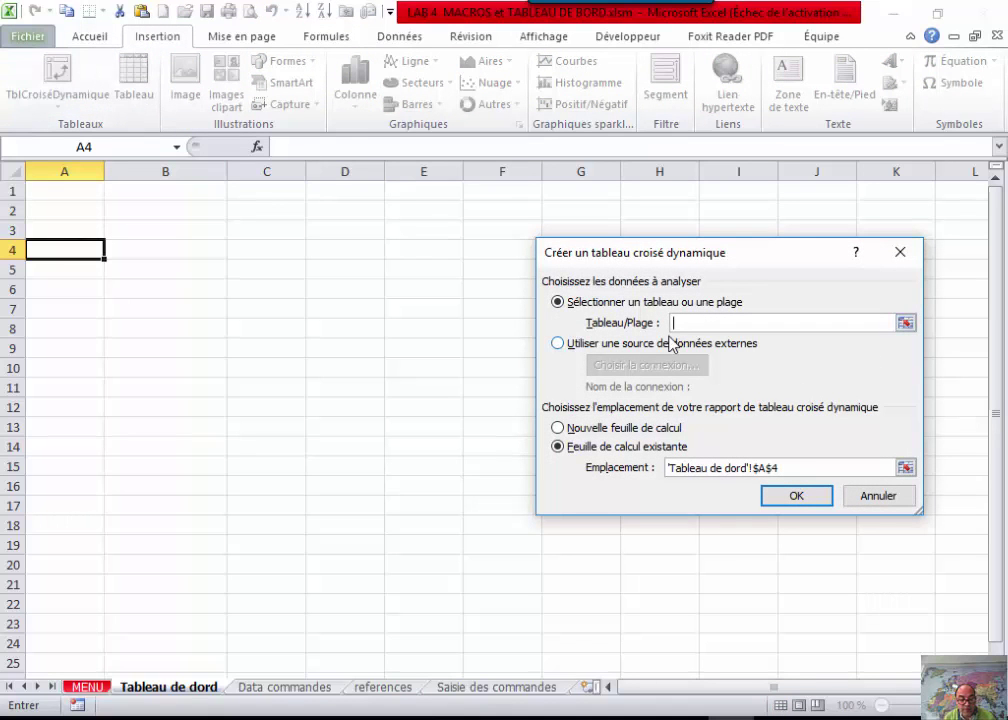
key(F3)
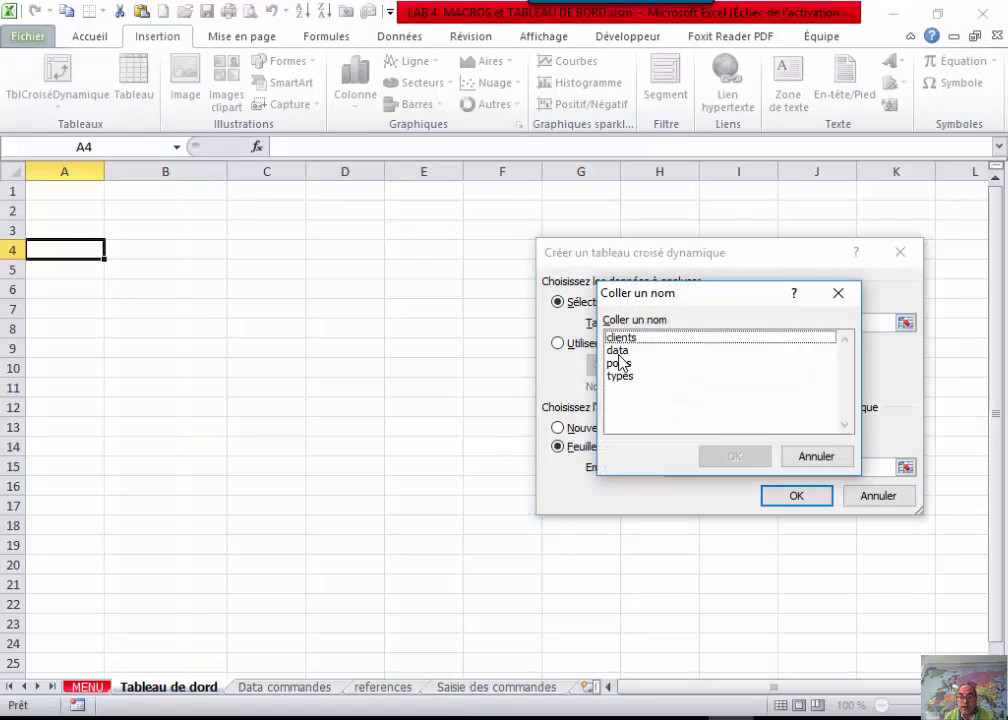
click(675, 350)
click(735, 457)
click(785, 500)
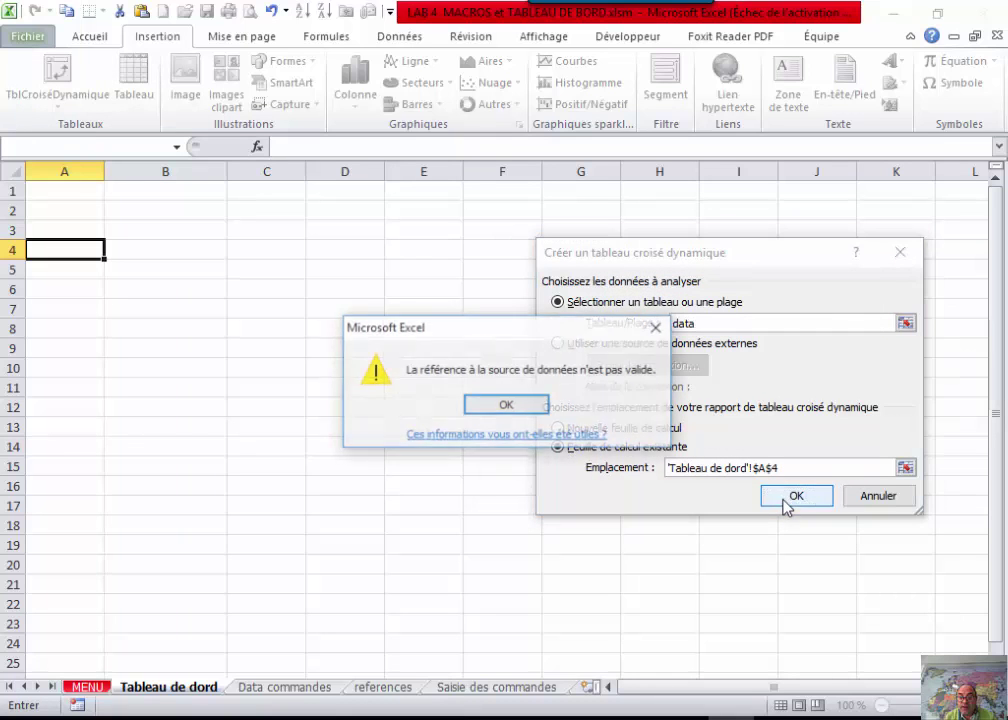
click(529, 410)
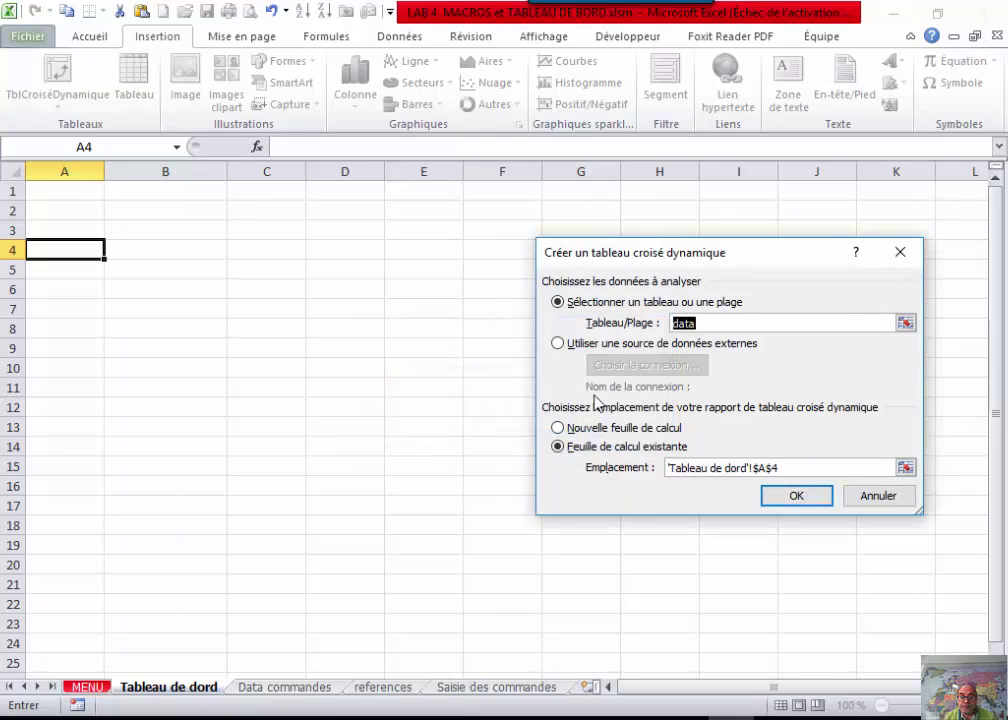
click(901, 253)
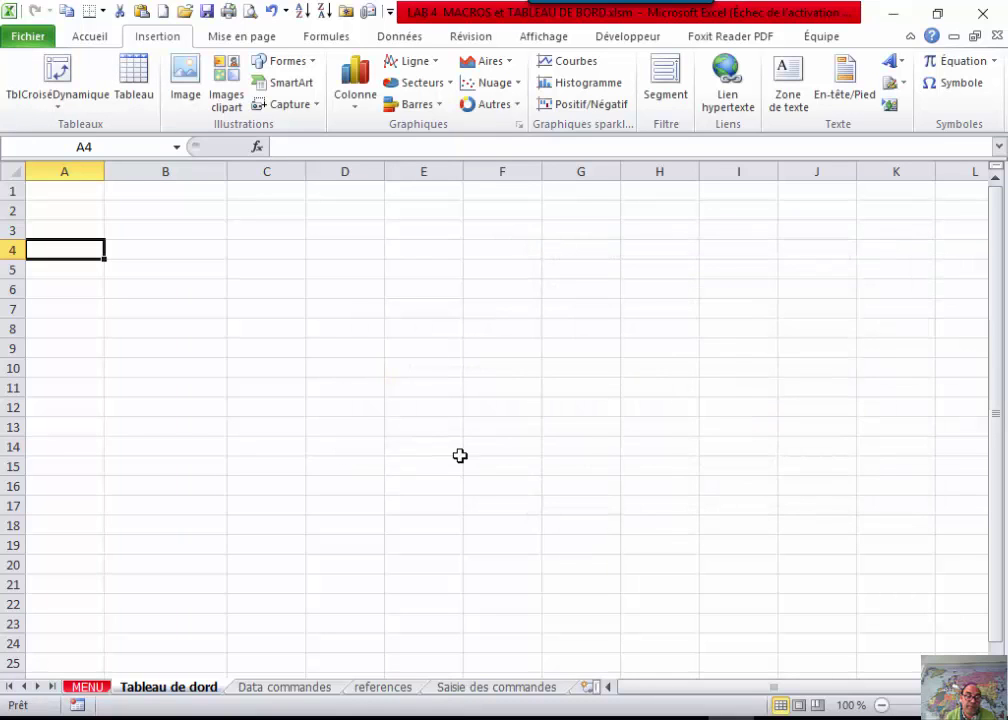
- On the references sheet, open the Gestionnaire de noms and select data to view its DECALER formula
click(88, 688)
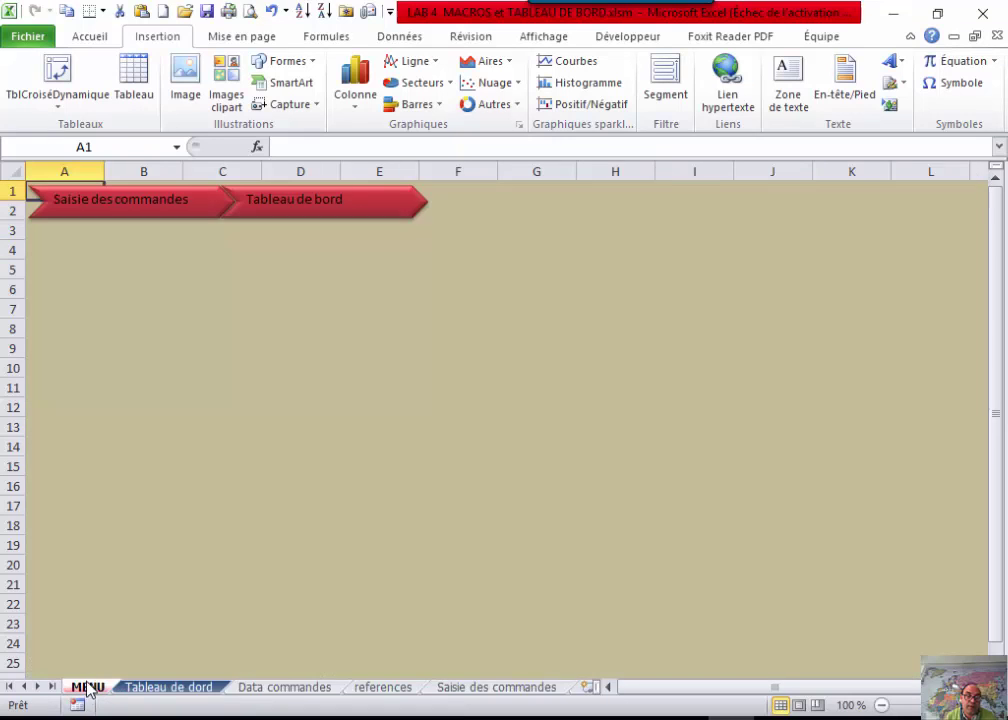
click(380, 688)
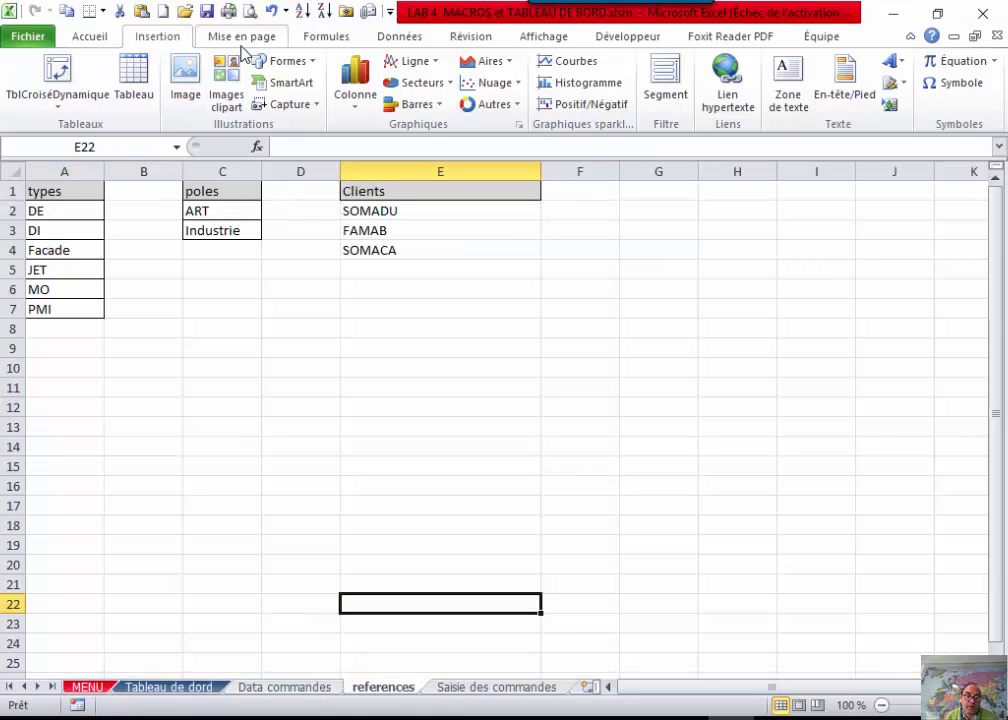
click(234, 36)
click(330, 37)
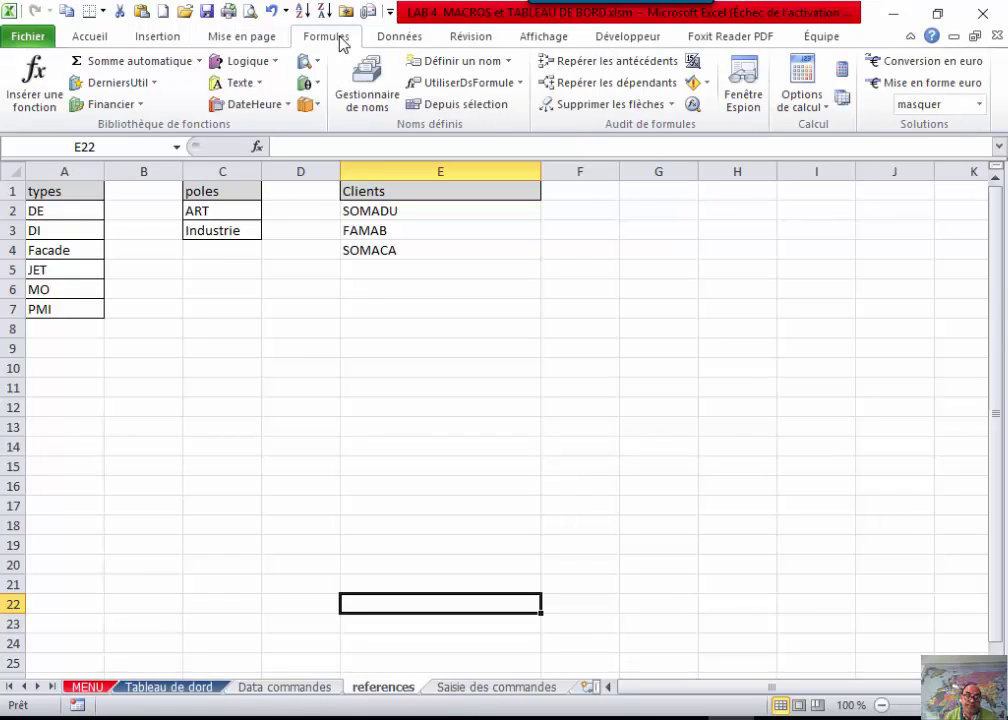
click(370, 83)
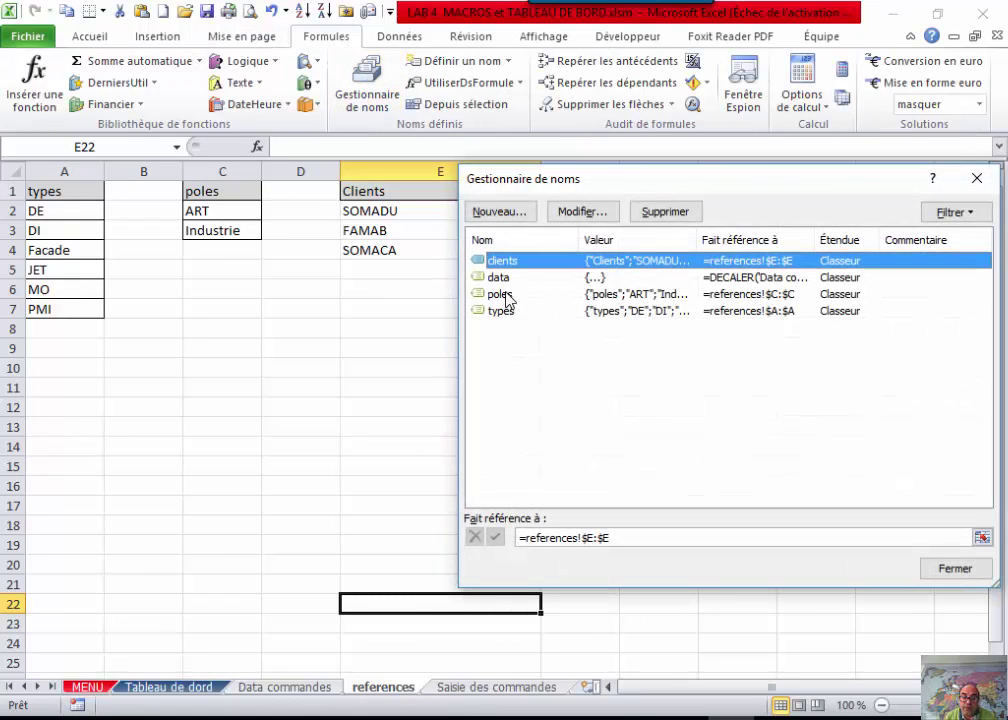
key(Escape)
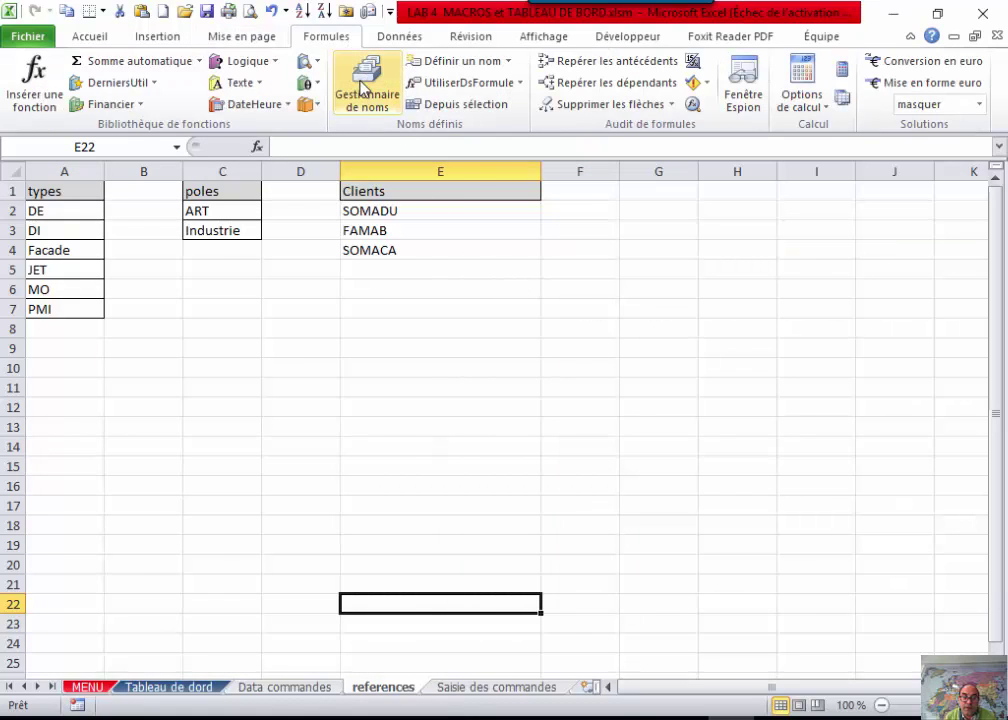
click(366, 82)
click(500, 278)
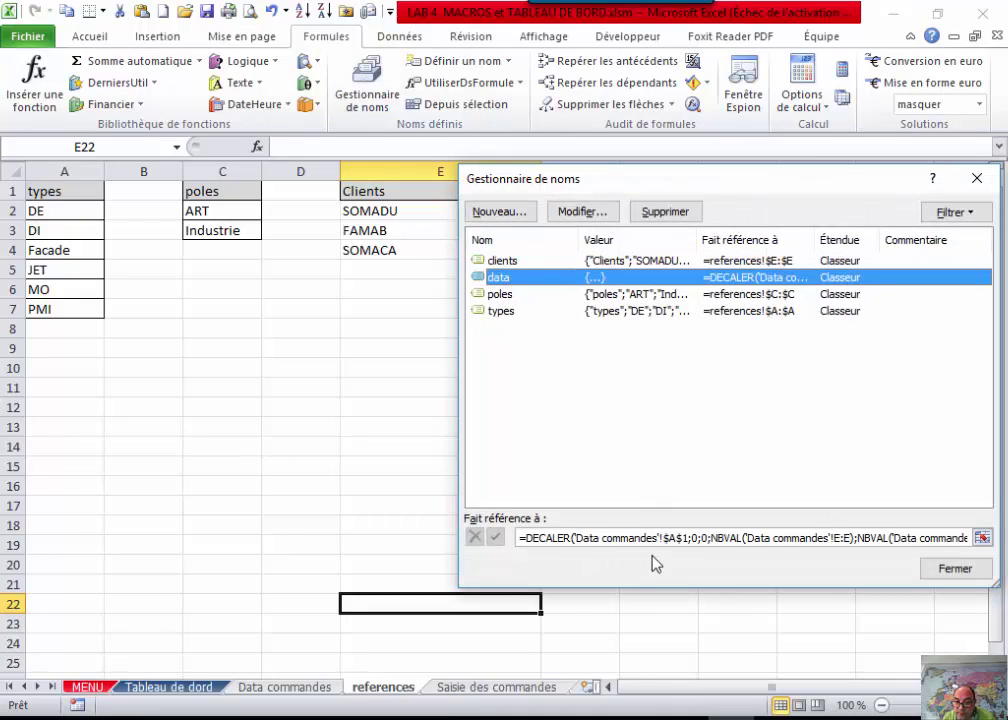
- Change the first NBVAL in data's formula to count column A only
click(842, 537)
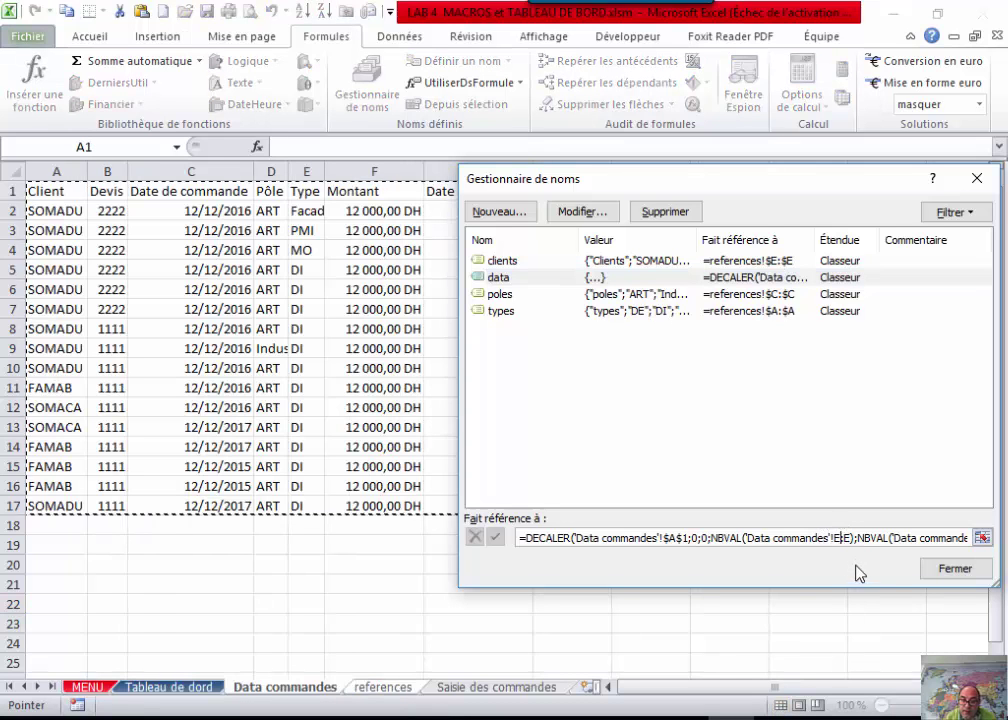
key(BackSpace)
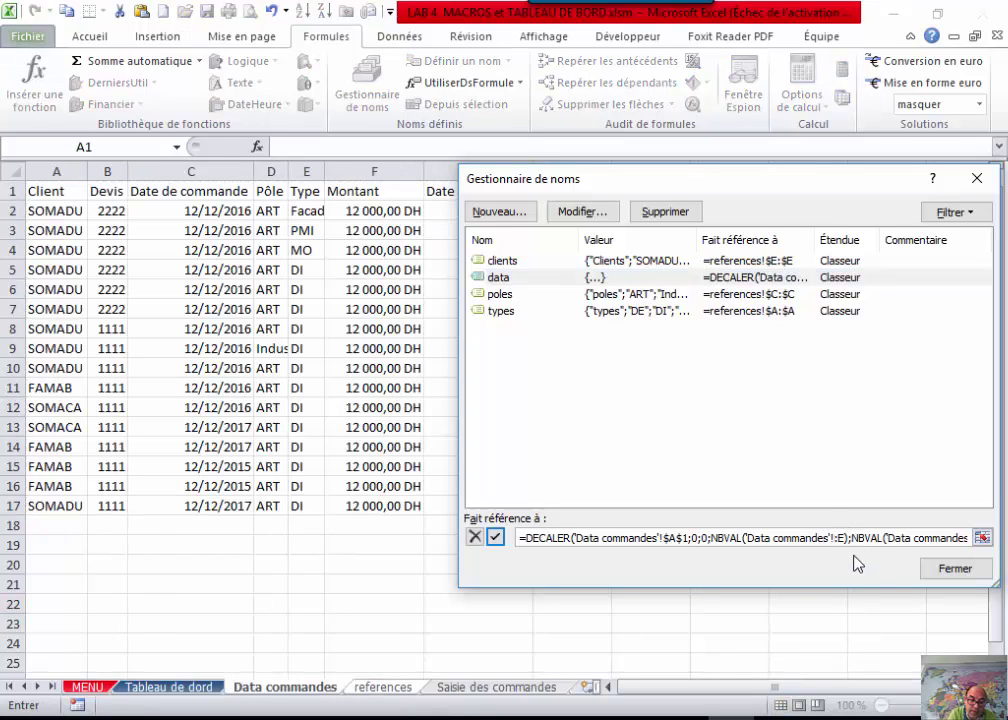
text(A)
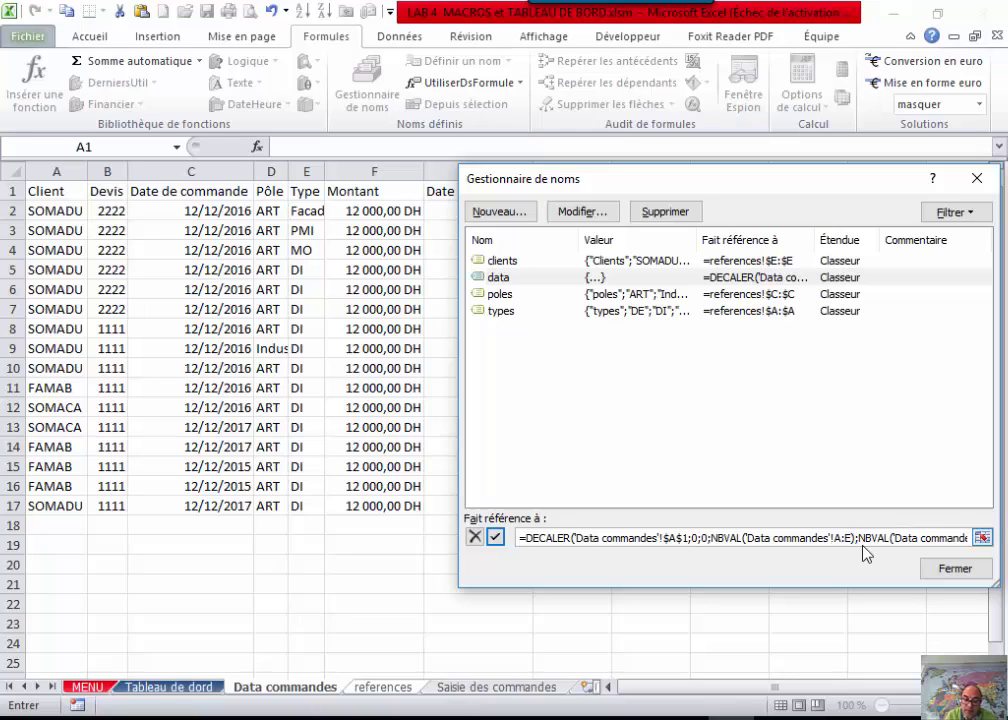
key(Delete)
text(A)
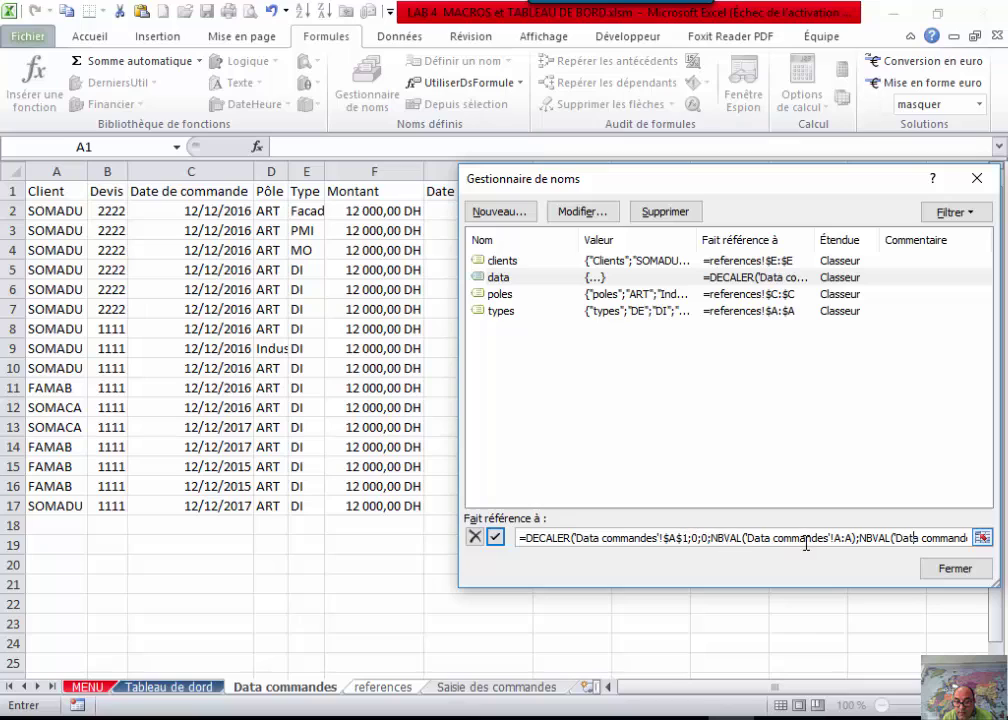
key(Right)
key(Right)
key(Right)
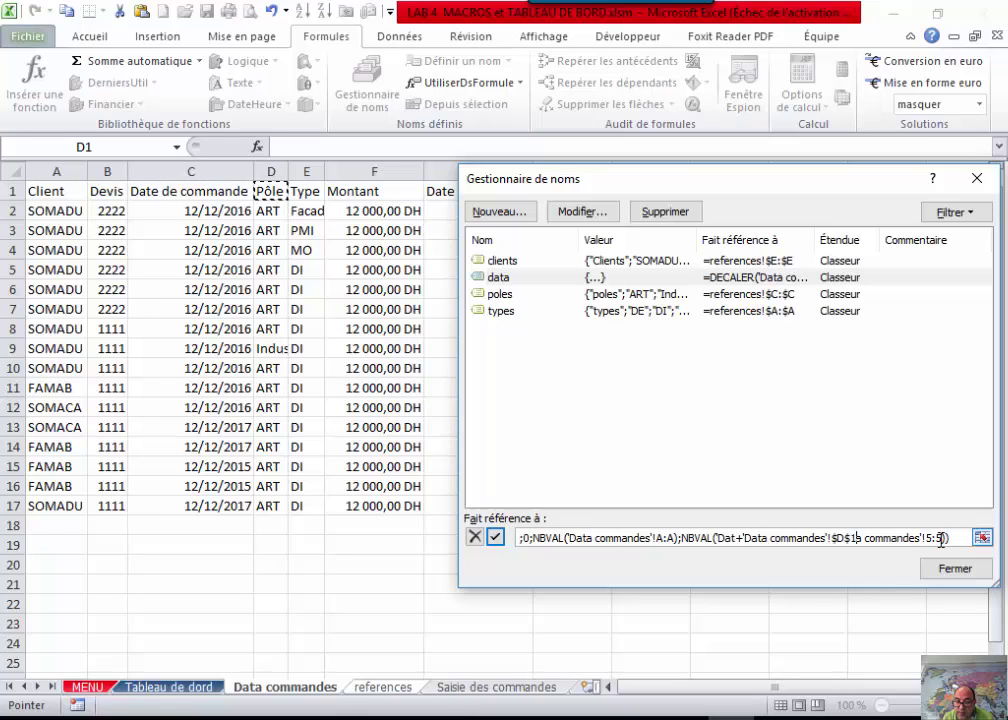
- Replace the second NBVAL's reference with row 1:1 and confirm the formula
drag(943, 538, 838, 539)
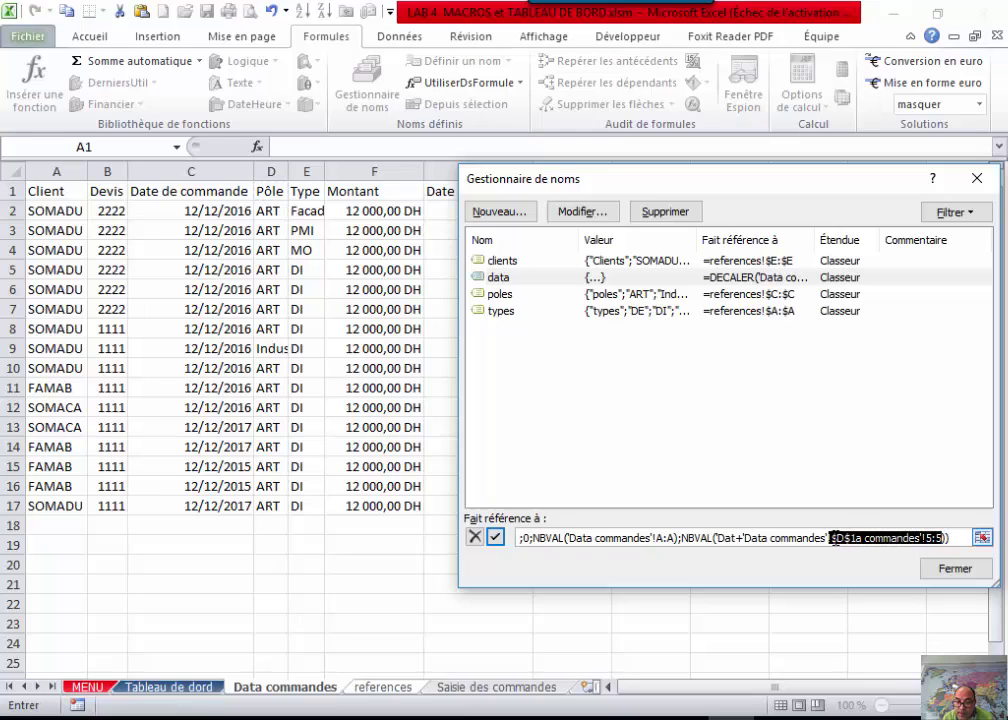
click(838, 539)
drag(940, 538, 838, 539)
key(Delete)
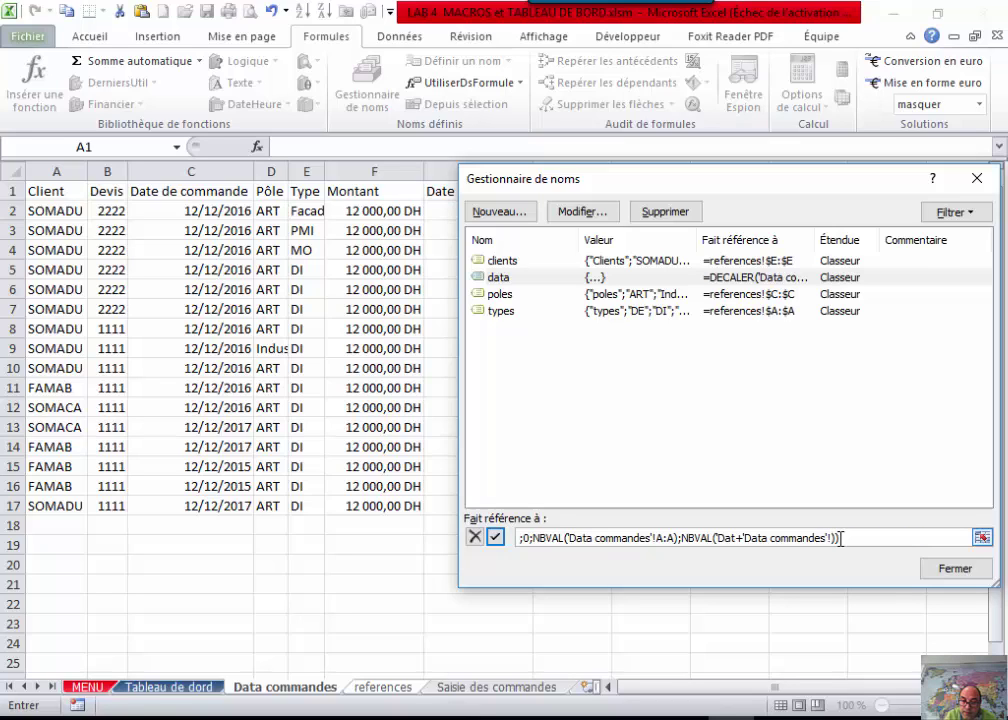
text(1)
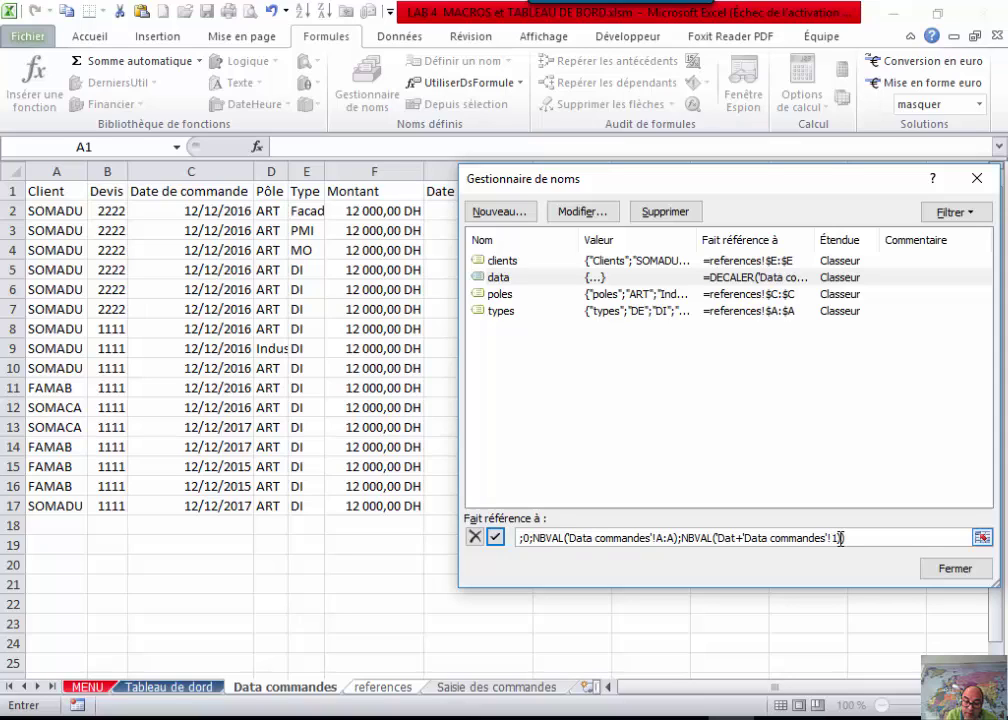
text(:)
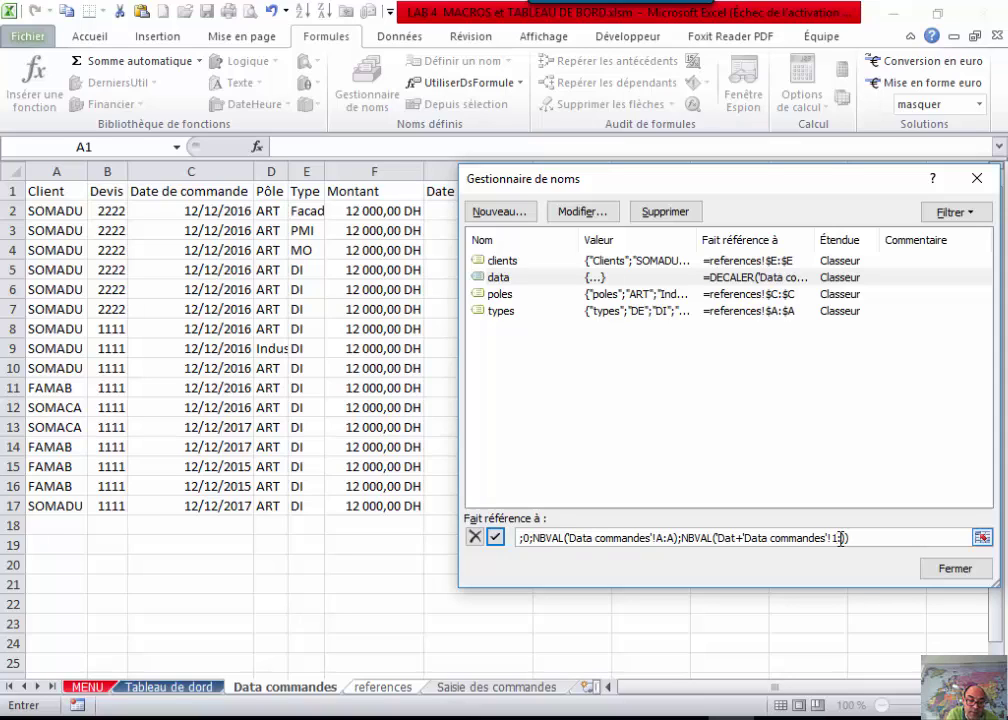
text(1)
click(495, 539)
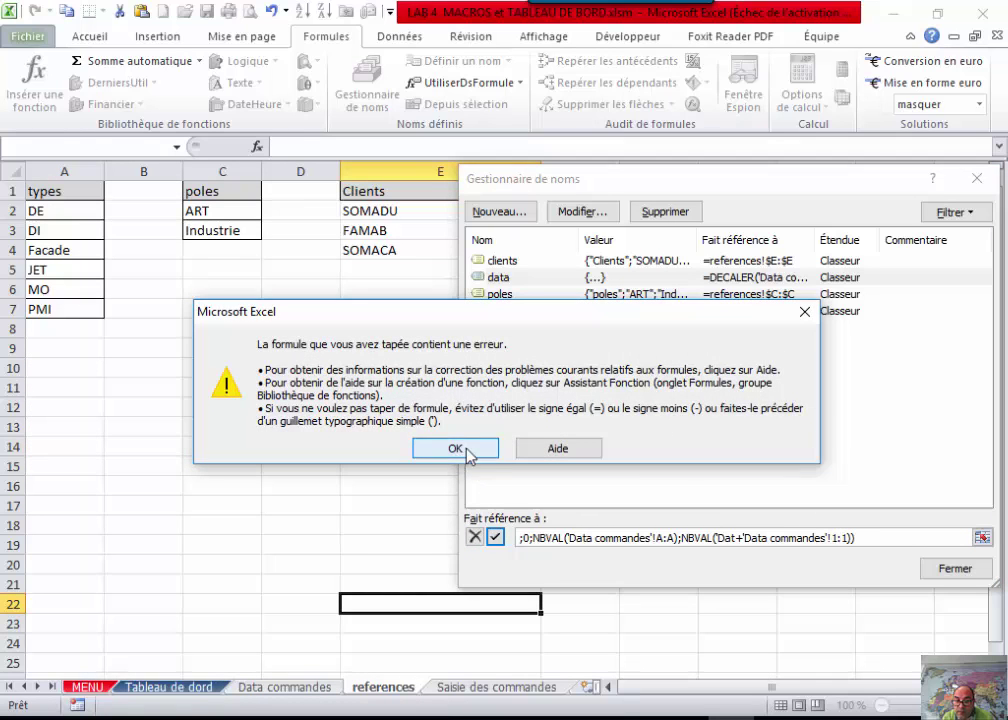
- Remove the duplicated 'Dat' typo, confirm the formula, check its covered cells, and close Name Manager
click(455, 446)
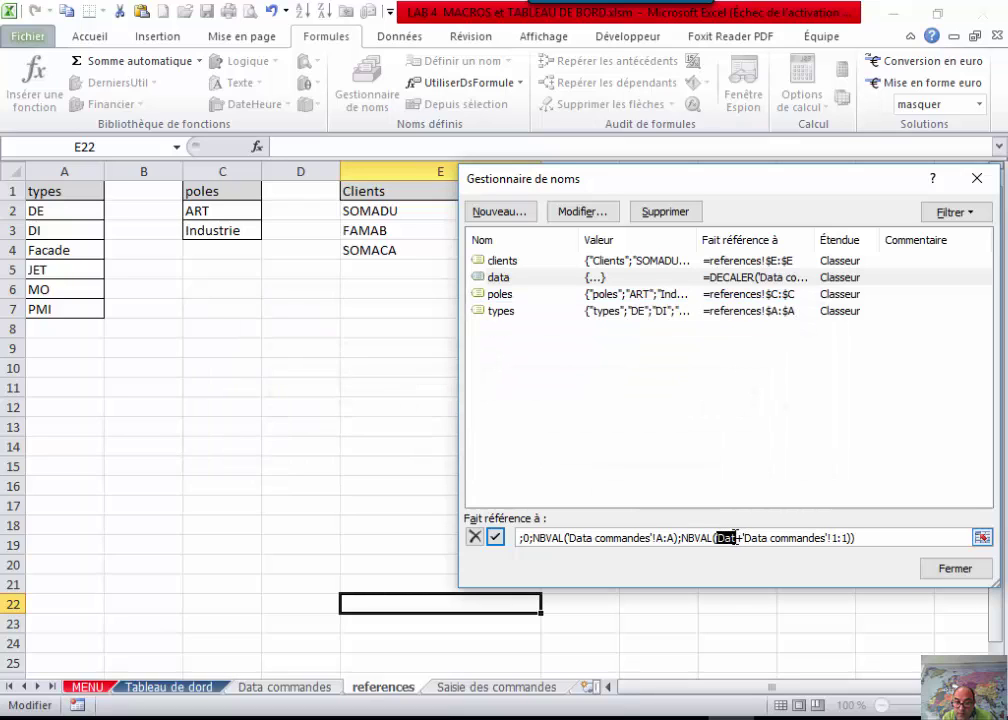
click(735, 538)
key(BackSpace)
key(BackSpace)
key(BackSpace)
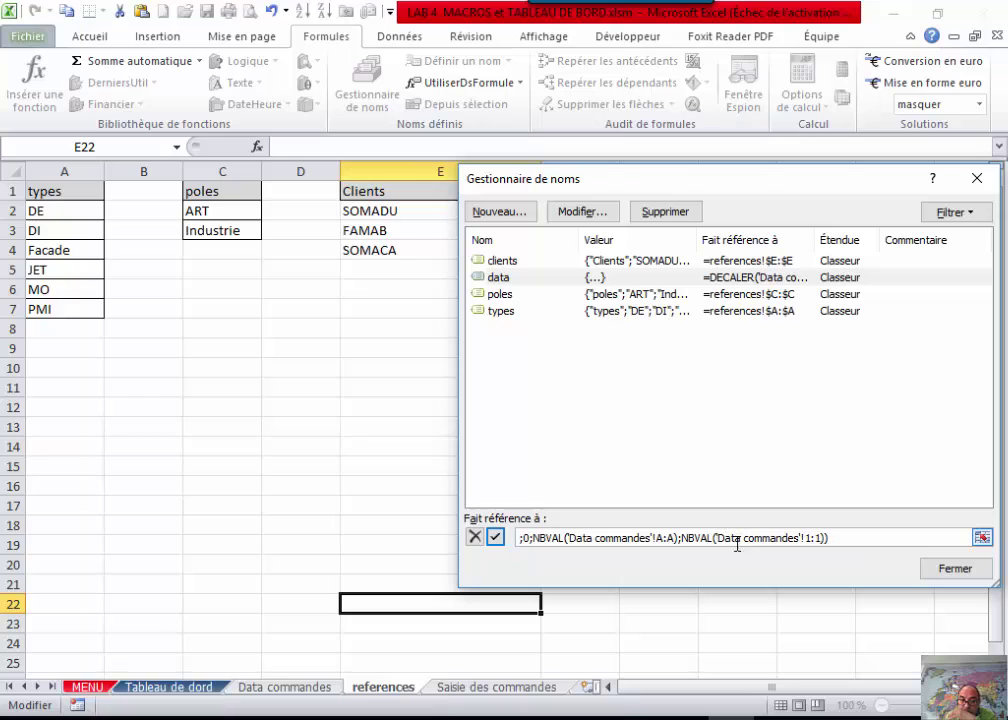
click(497, 538)
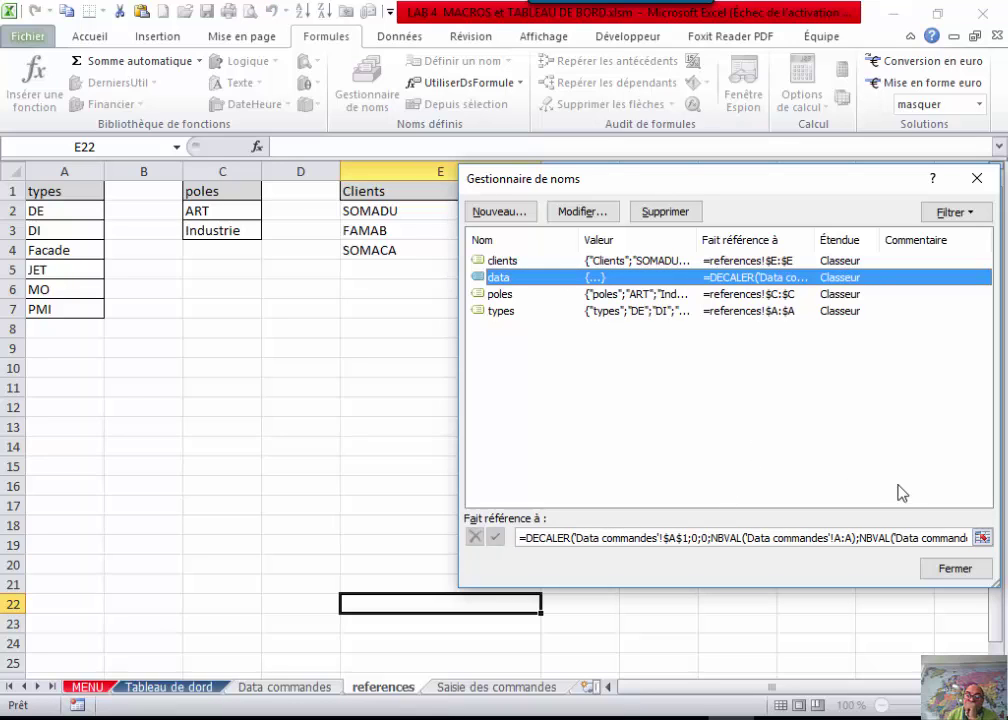
click(812, 540)
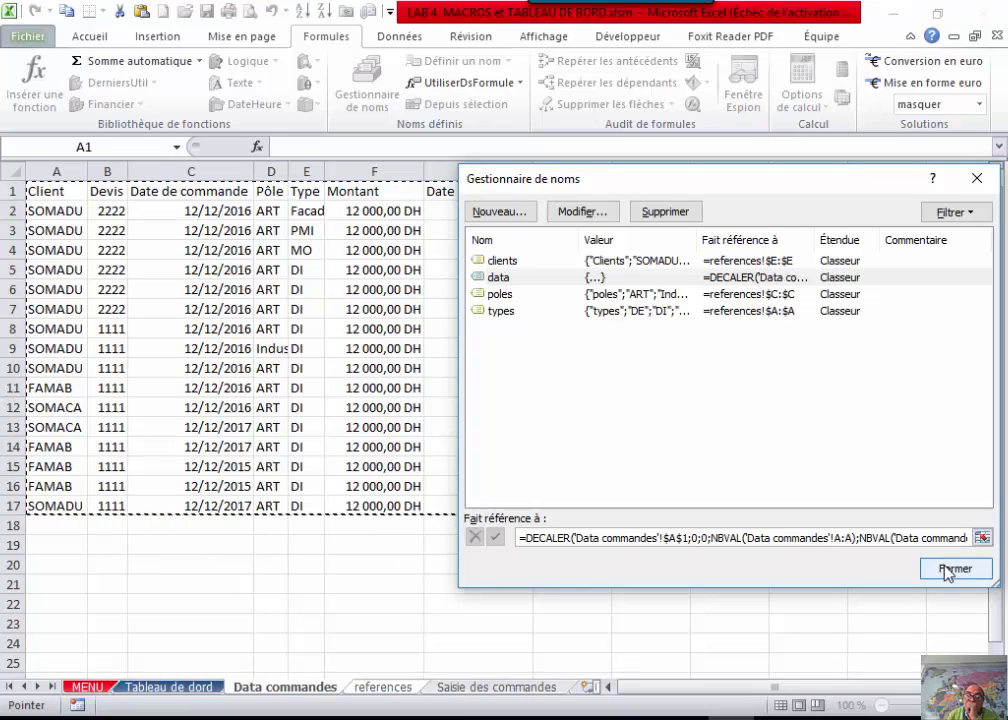
click(976, 177)
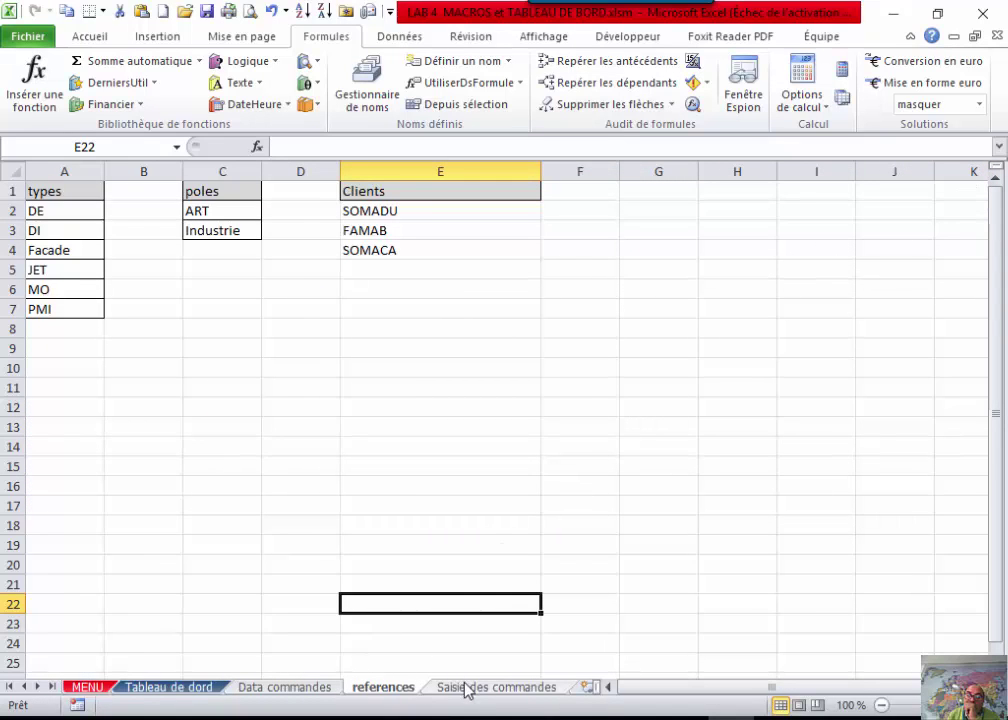
- On Tableau de bord, try creating a pivot table with the data name as its source
click(189, 692)
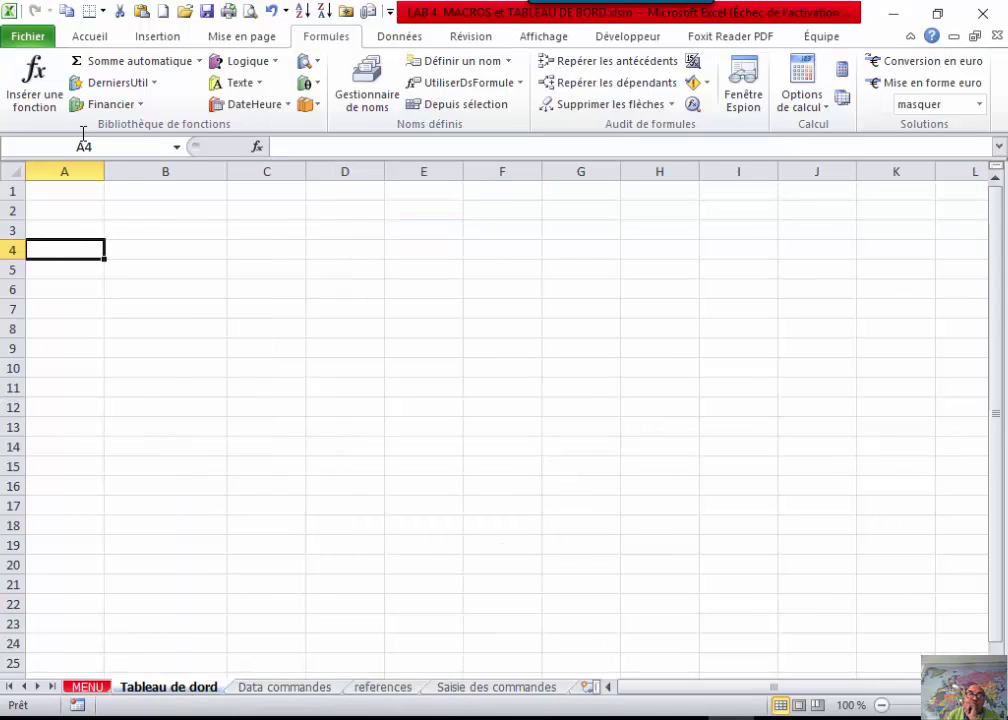
click(155, 38)
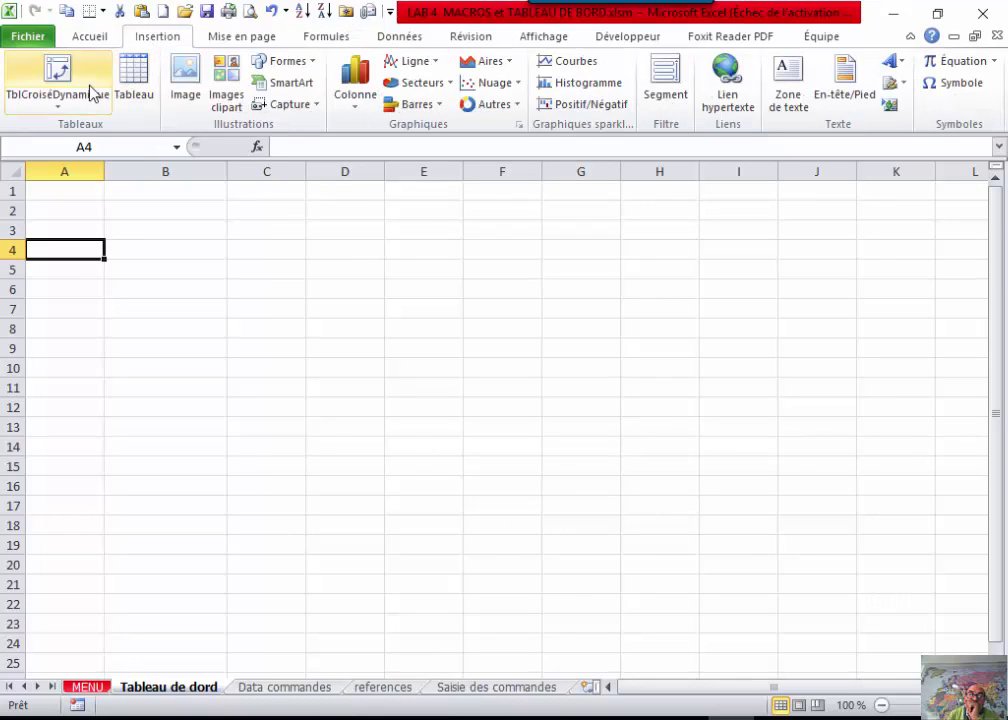
click(58, 80)
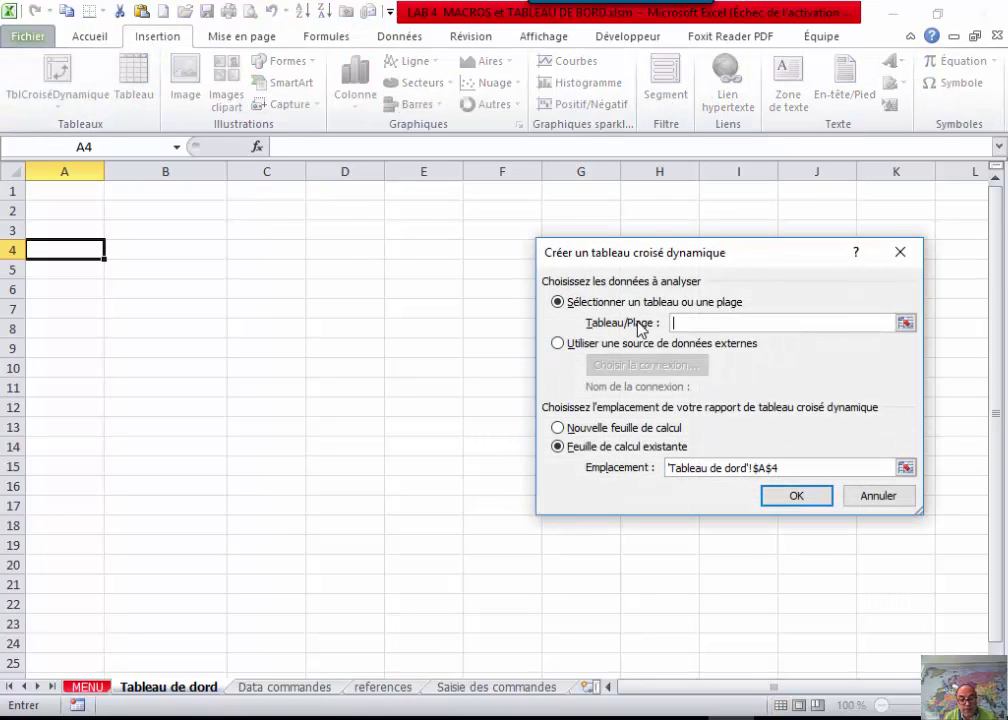
key(F3)
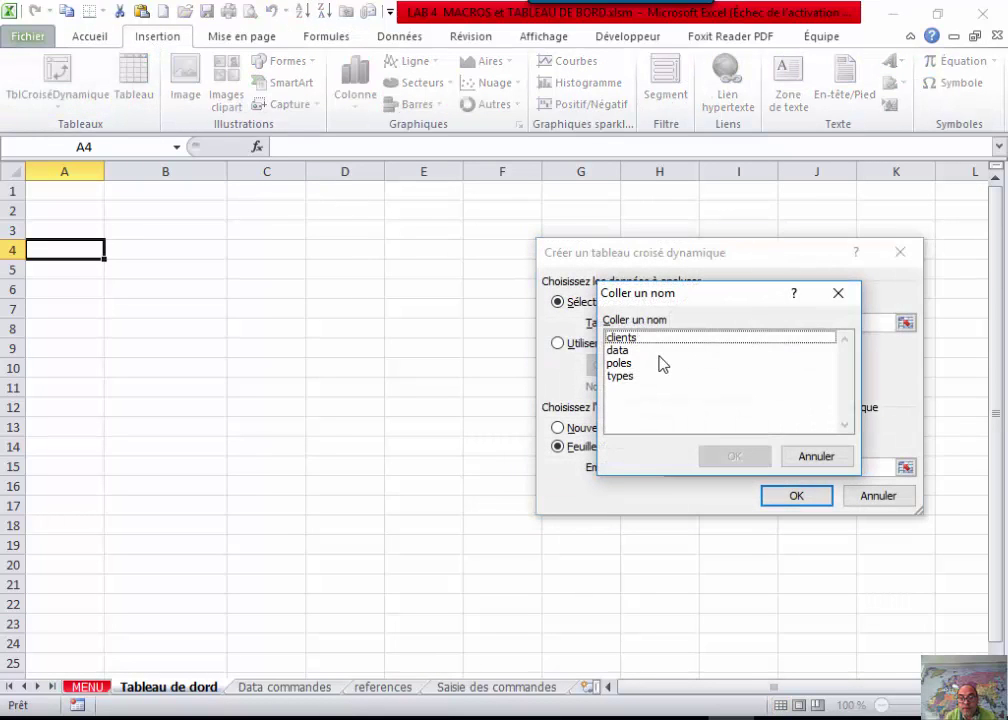
click(660, 351)
click(735, 457)
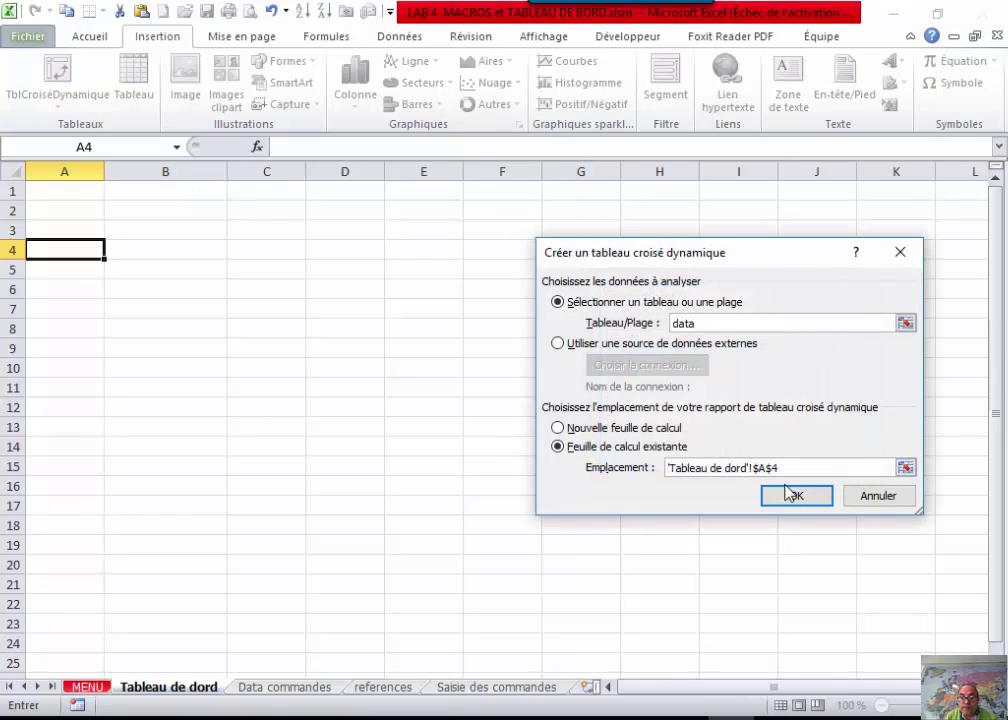
click(790, 495)
- Dismiss the invalid-source error and cancel the pivot table creation
click(508, 405)
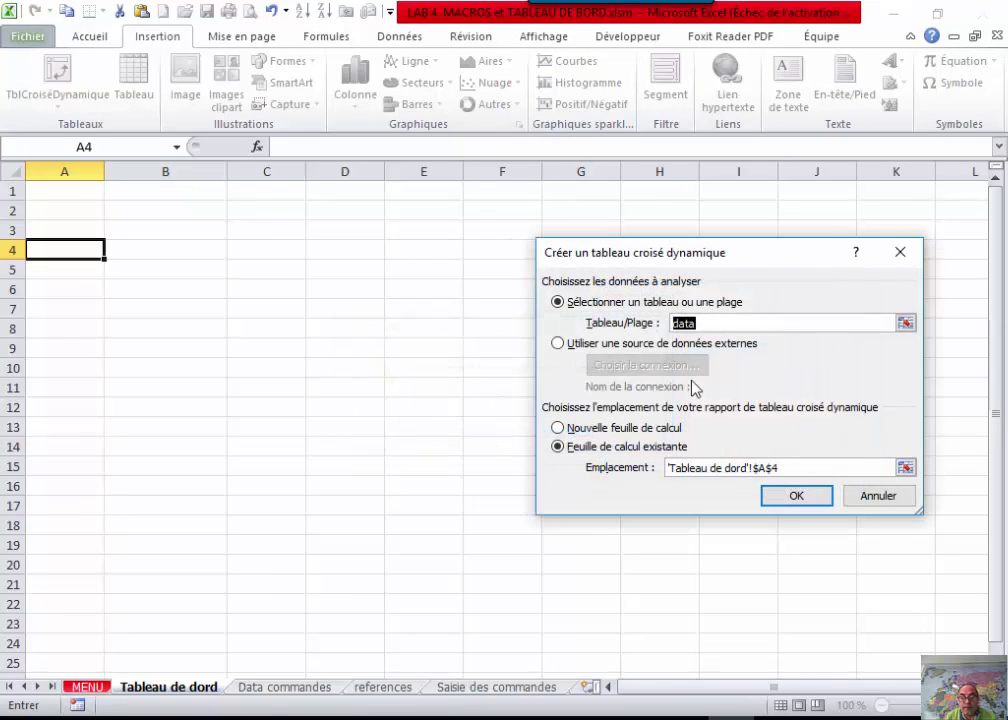
click(900, 253)
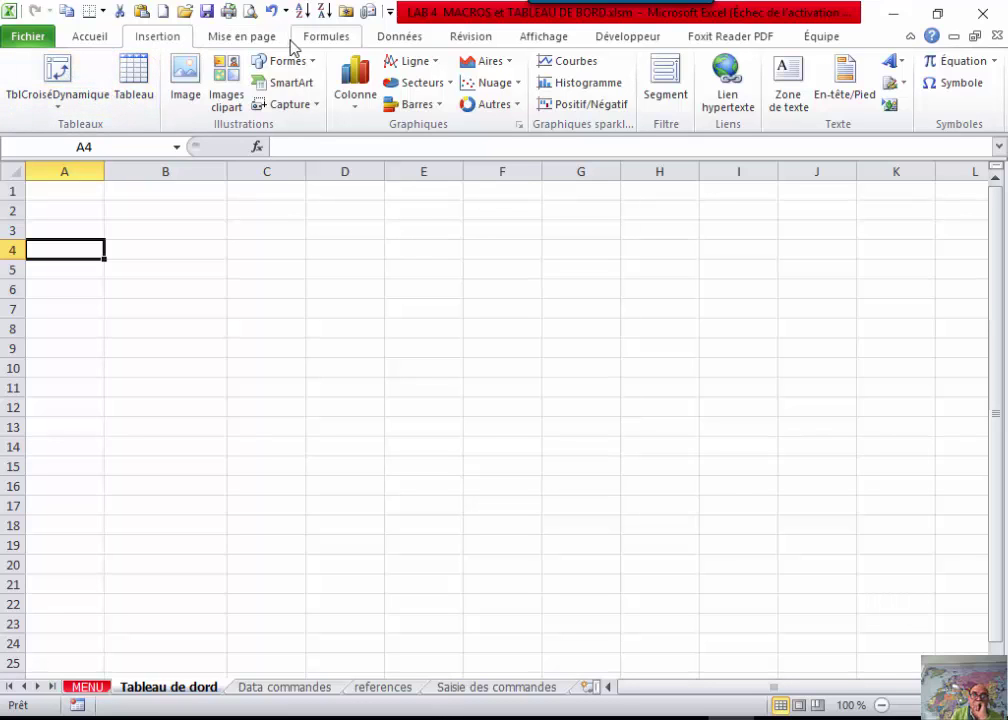
click(322, 37)
- Replace the data name's formula with a pasted simpler DECALER formula and confirm it
click(367, 88)
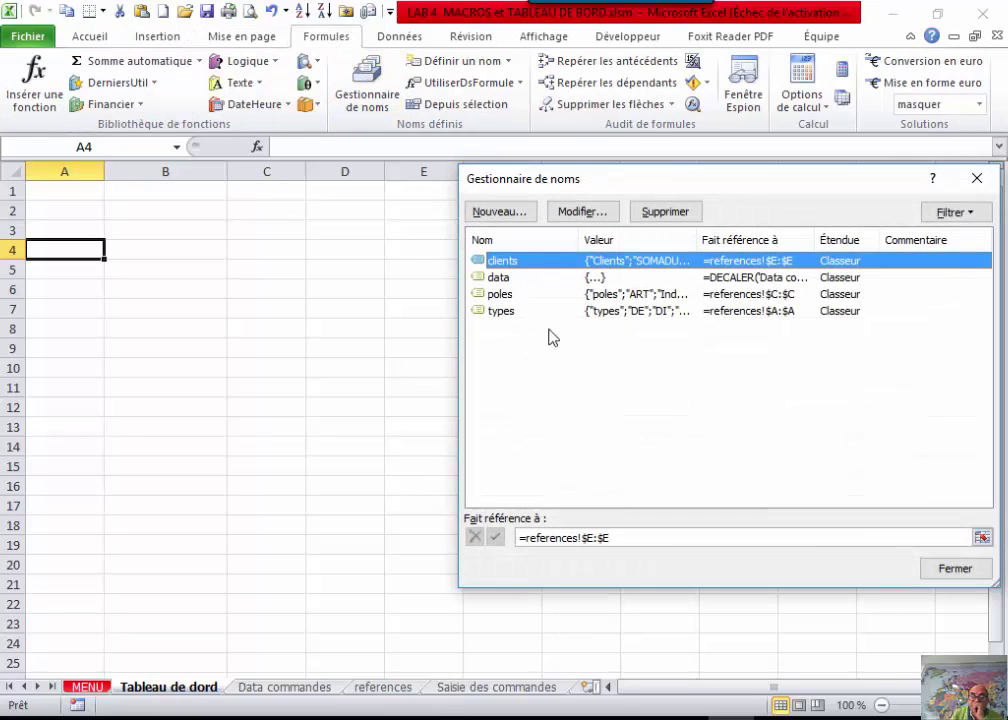
click(502, 280)
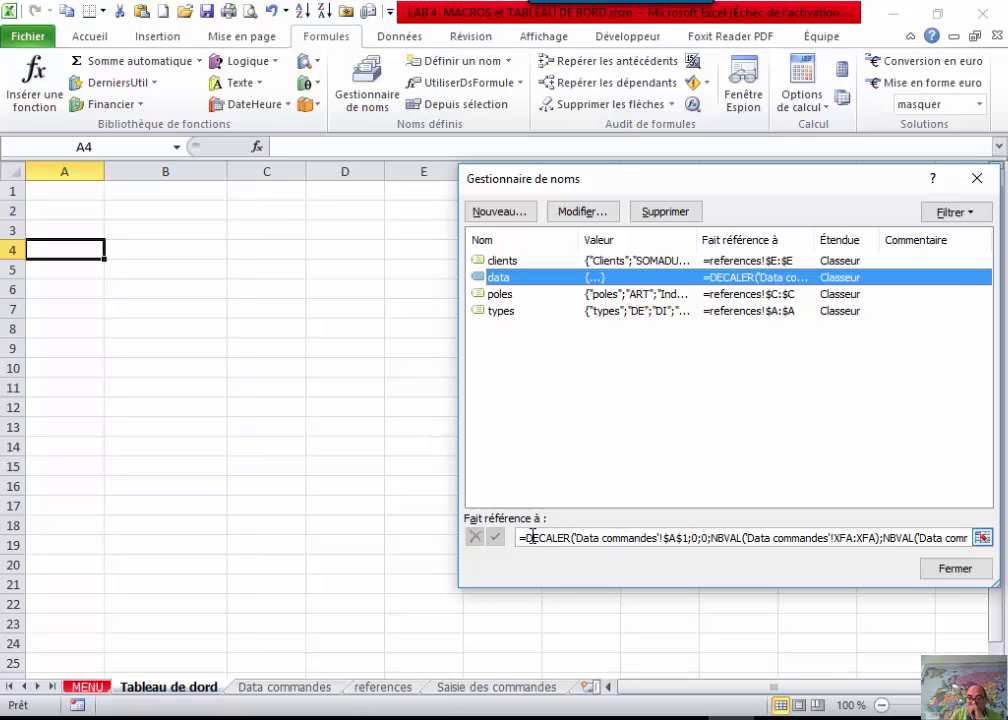
drag(531, 540, 993, 545)
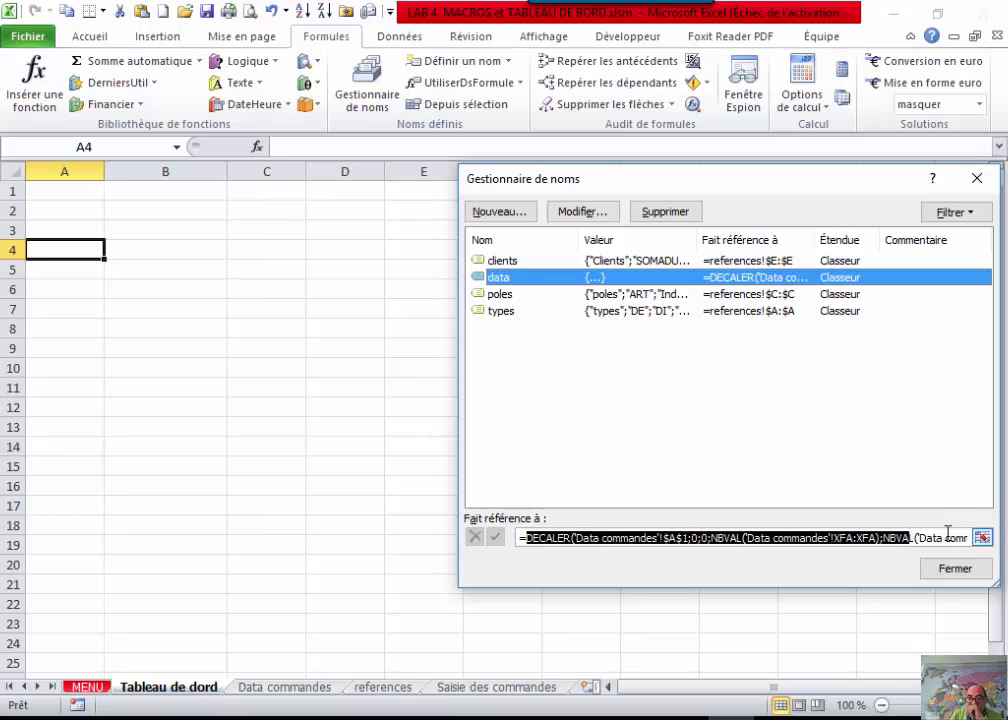
key(Delete)
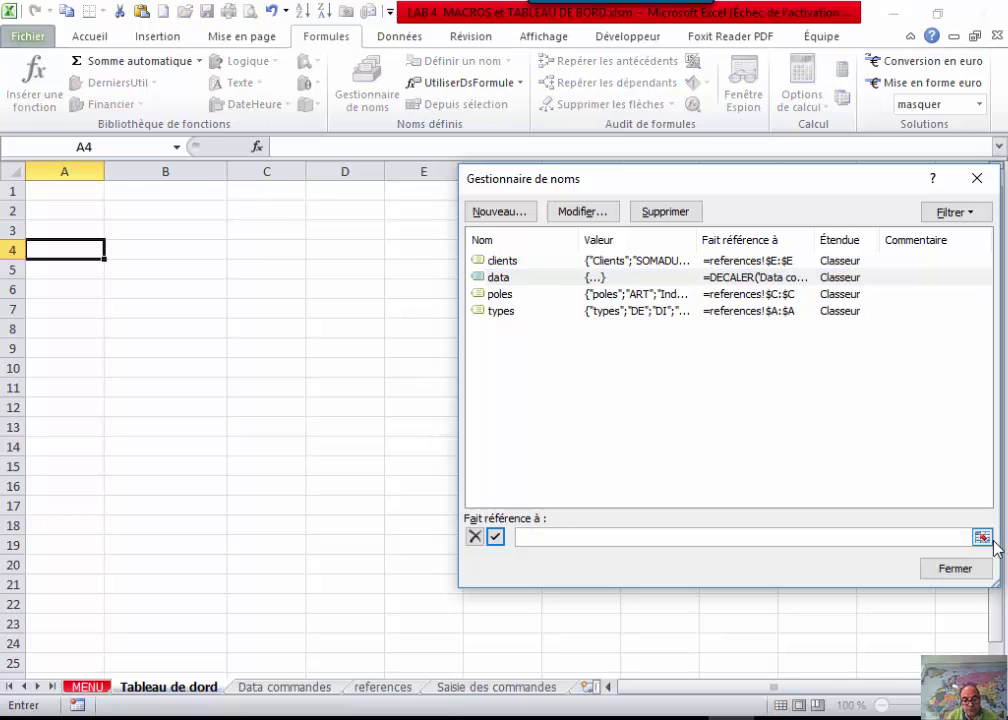
key(ctrl+v)
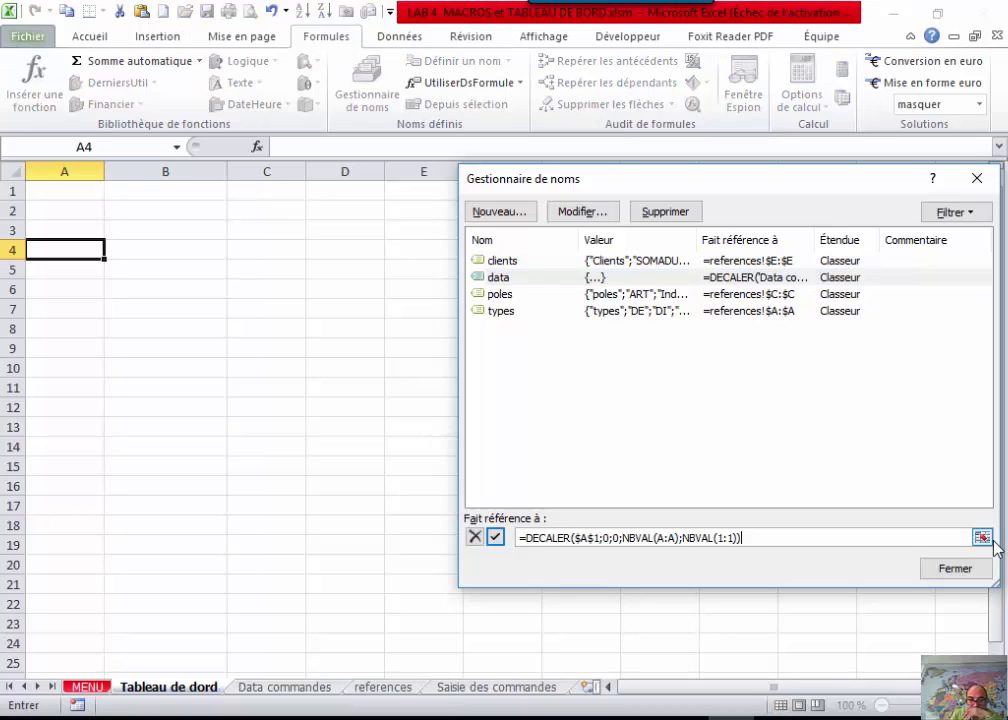
click(495, 540)
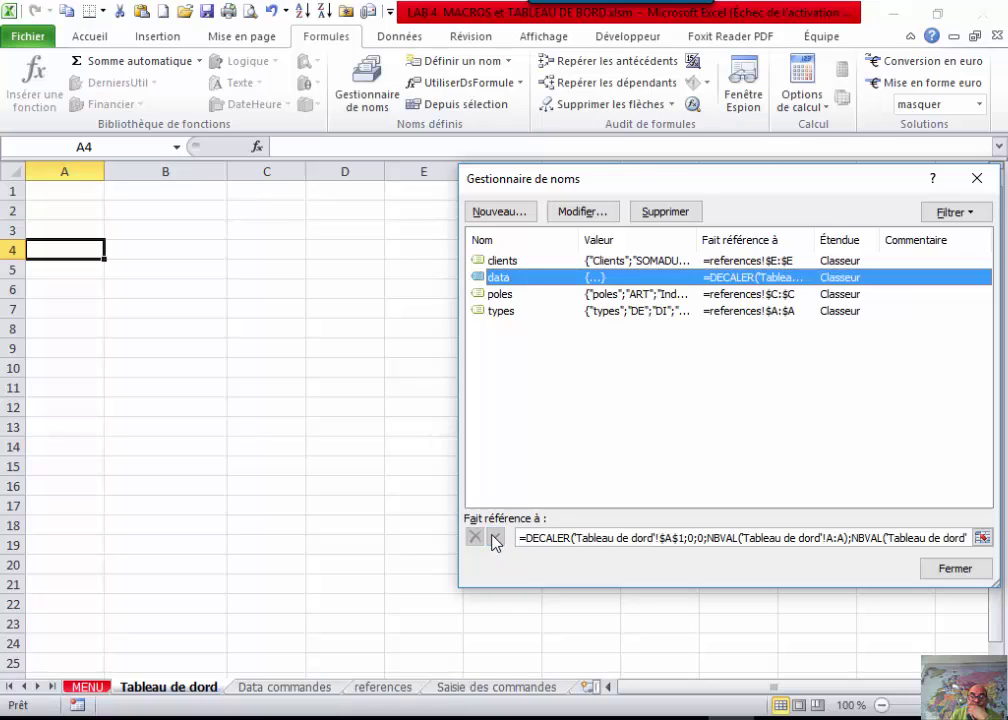
- Close the Name Manager, discarding an accidental edit to the data formula
click(761, 538)
key(Right)
key(Right)
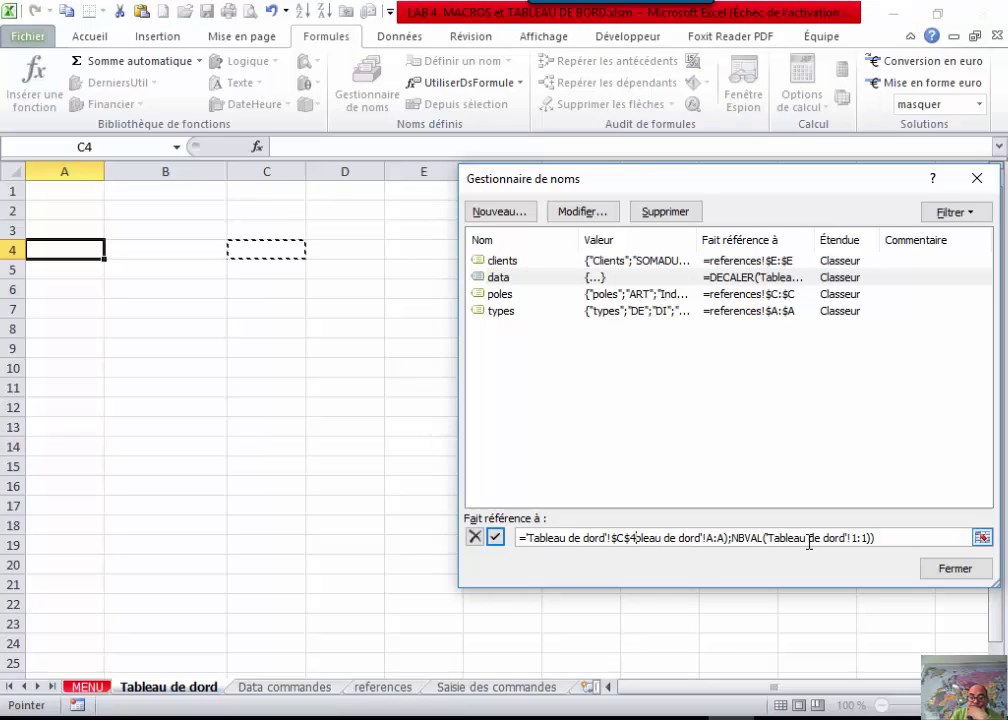
key(Right)
key(Right)
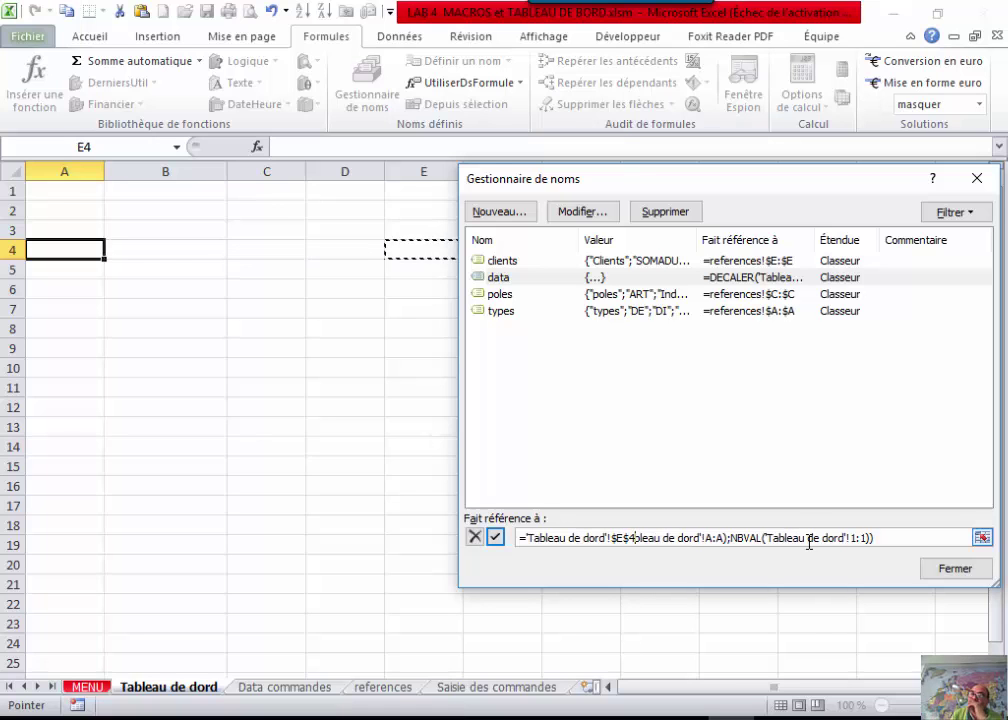
click(977, 179)
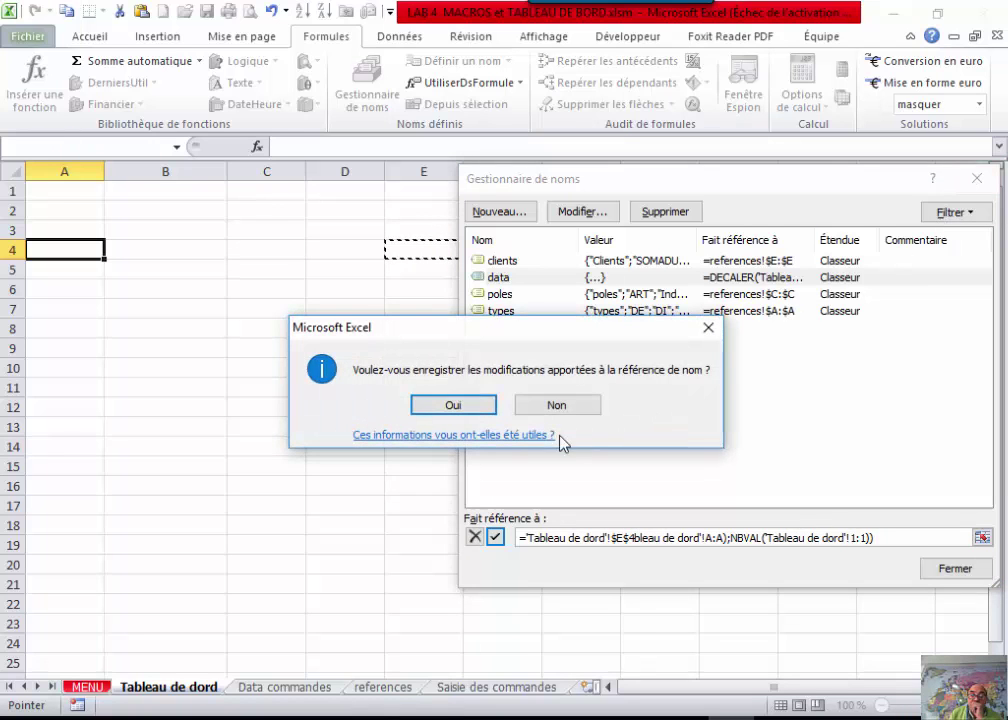
click(557, 408)
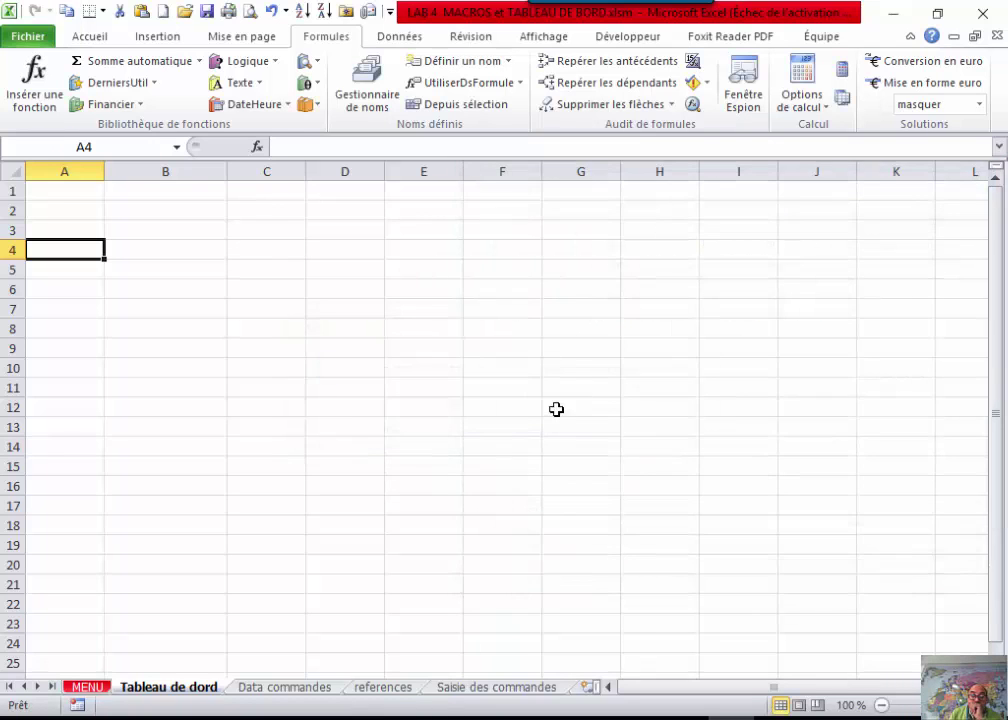
- Delete the data name from the Name Manager
click(351, 89)
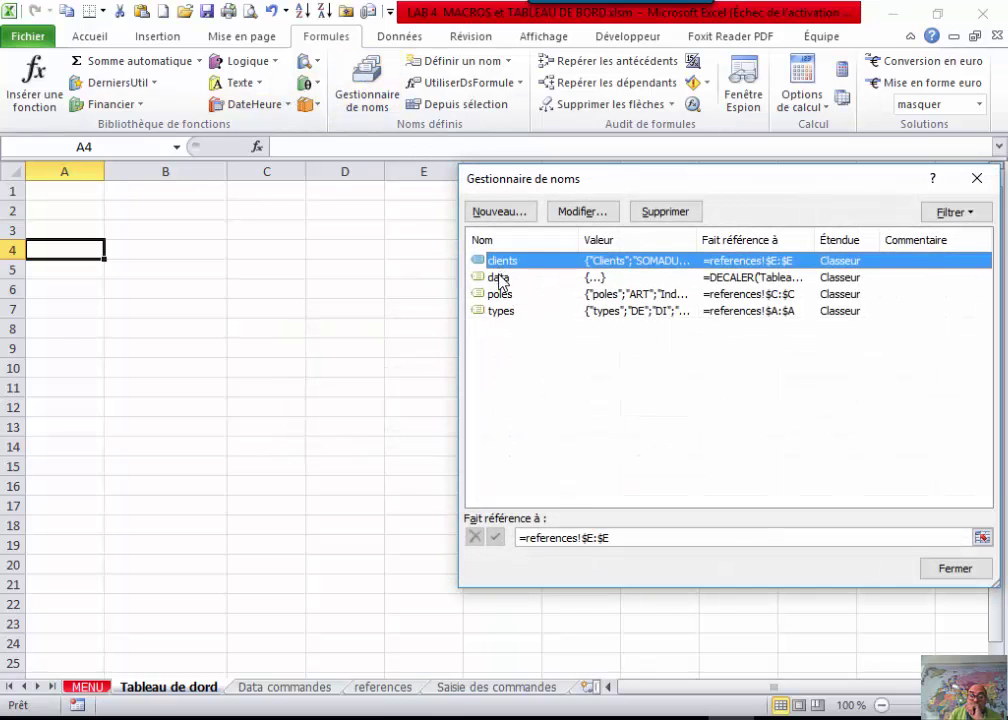
click(499, 280)
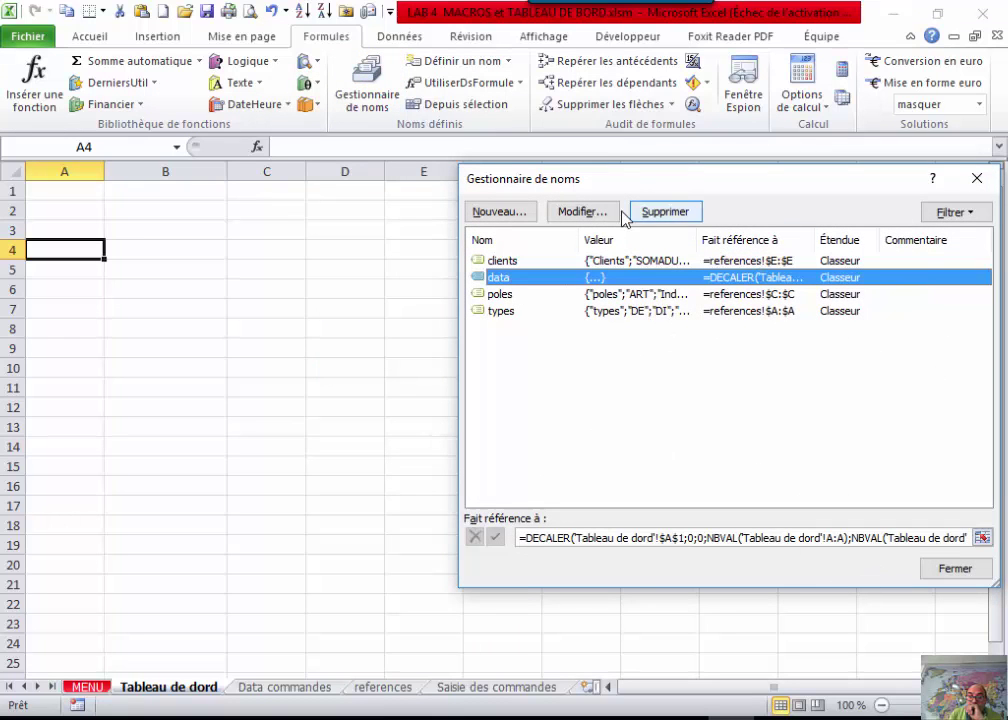
click(655, 212)
click(453, 405)
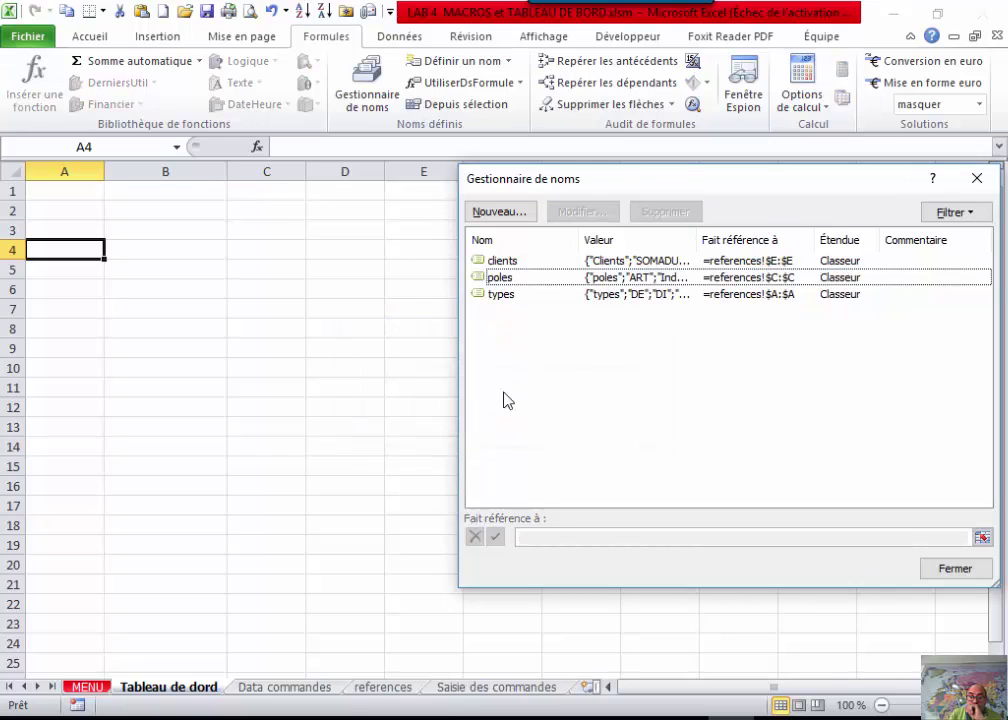
- Define a new name 'data' referring to the pasted DECALER/NBVAL formula
click(463, 64)
text(d)
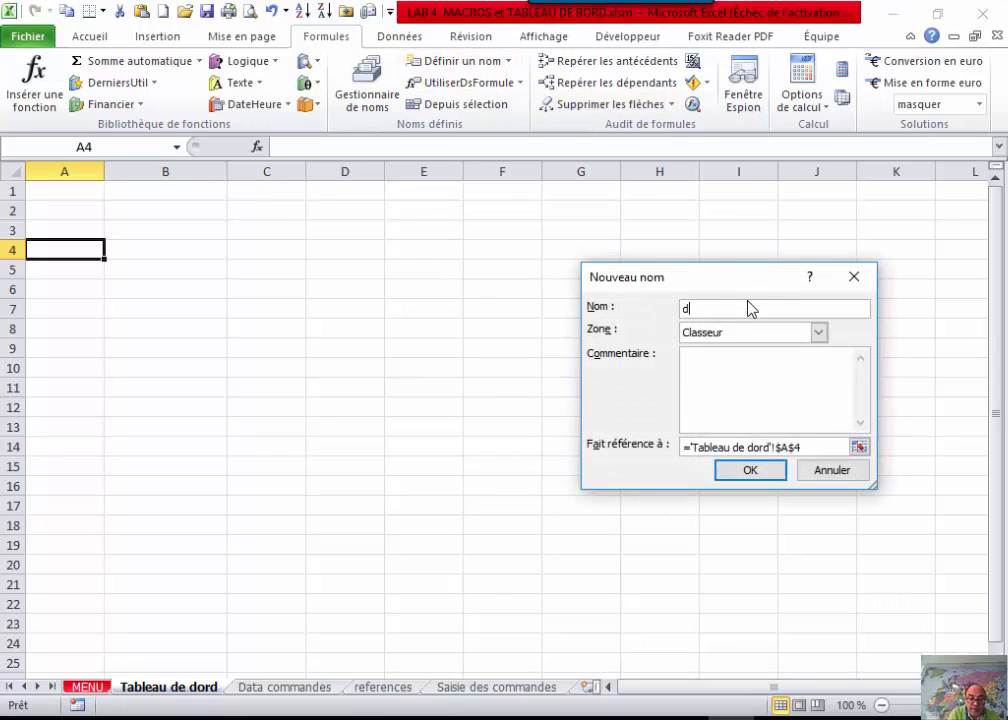
text(ata)
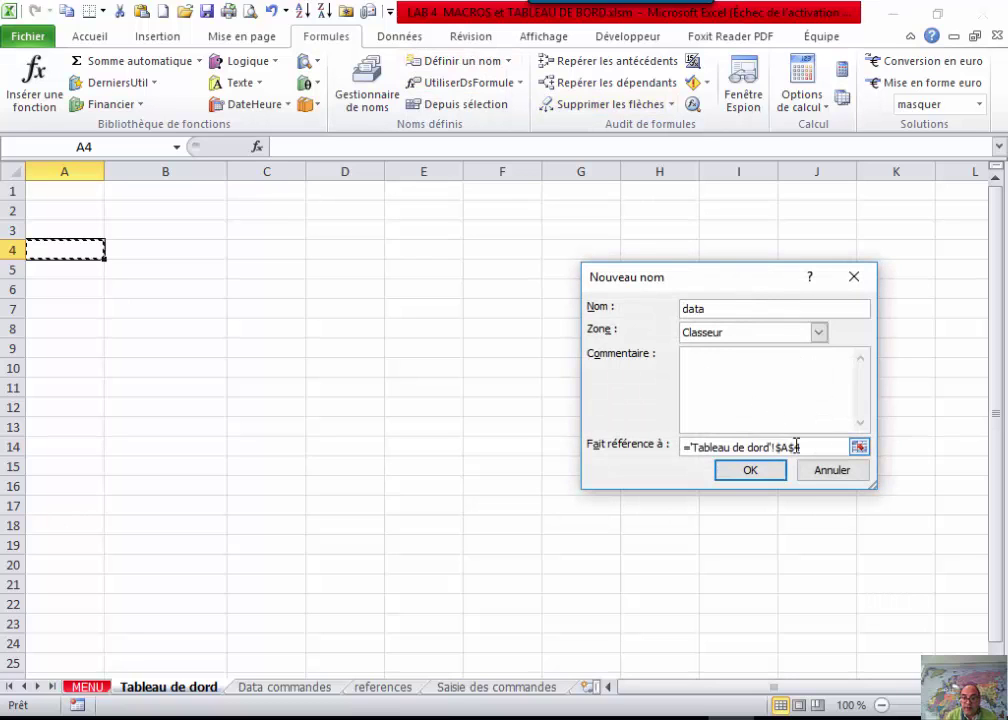
drag(800, 447, 683, 447)
key(BackSpace)
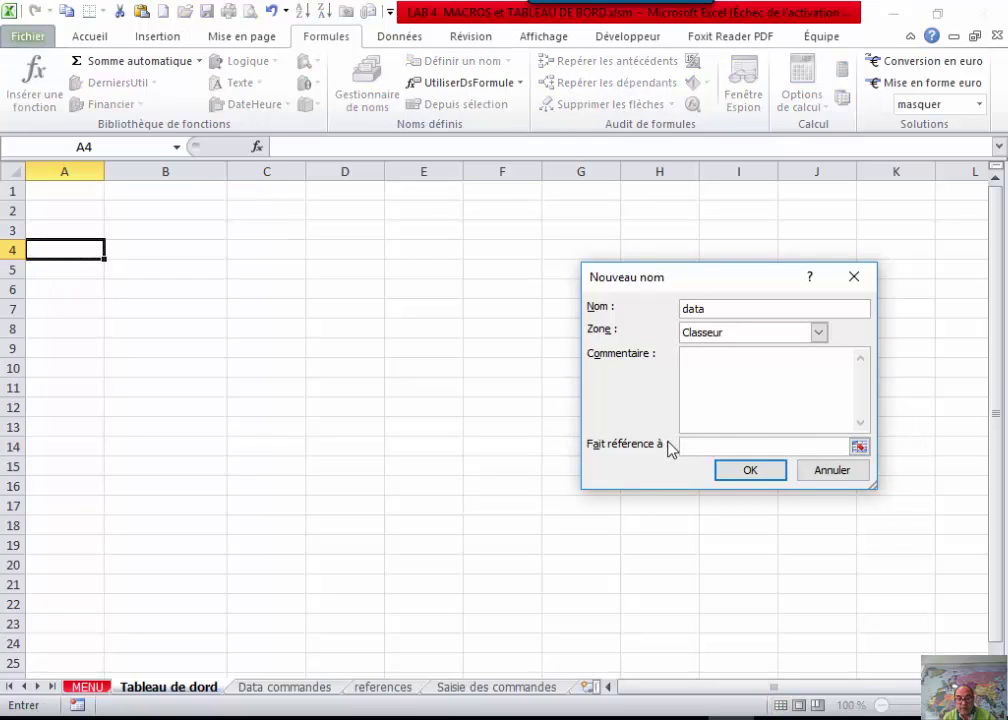
key(ctrl+v)
click(725, 468)
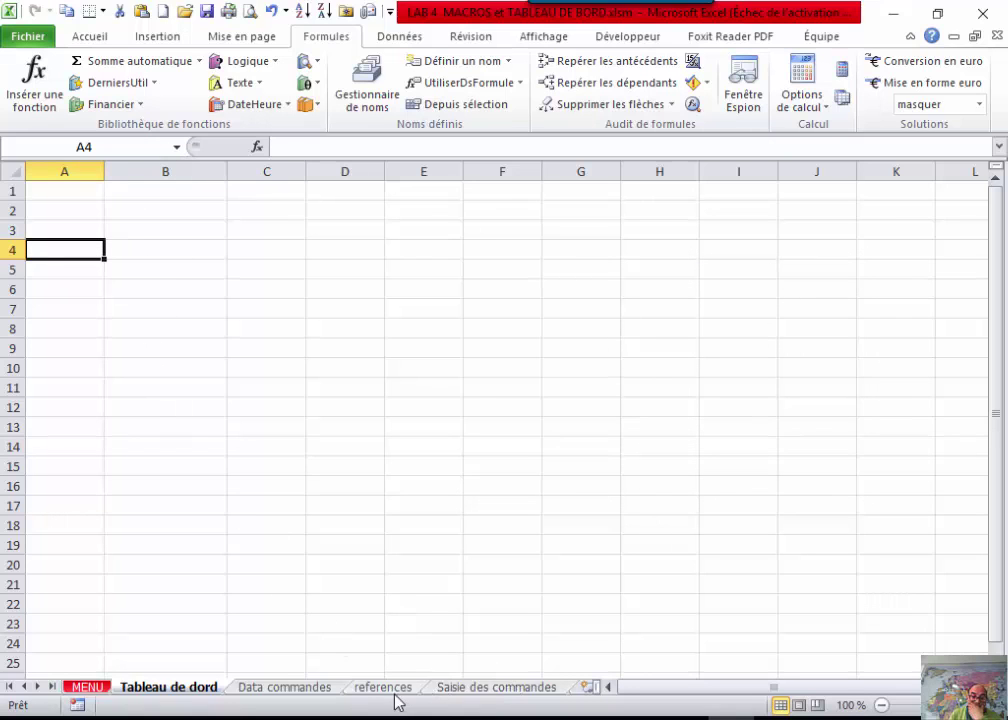
- Glance at Data commandes and references, then return to the Tableau de dord sheet
click(301, 694)
click(404, 690)
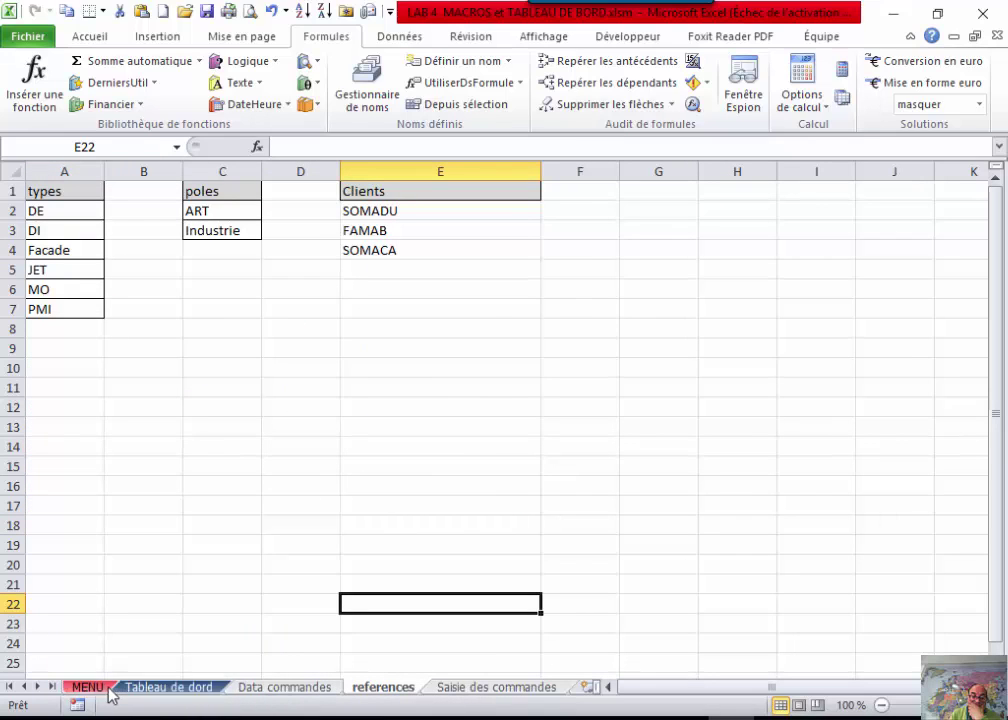
click(170, 688)
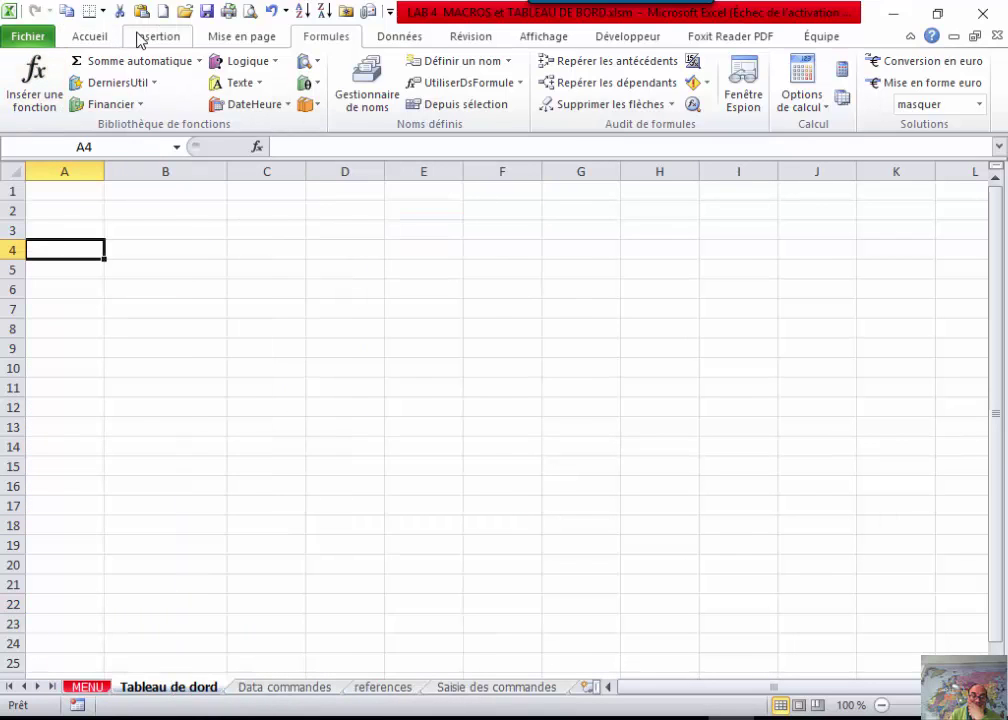
click(140, 37)
click(78, 77)
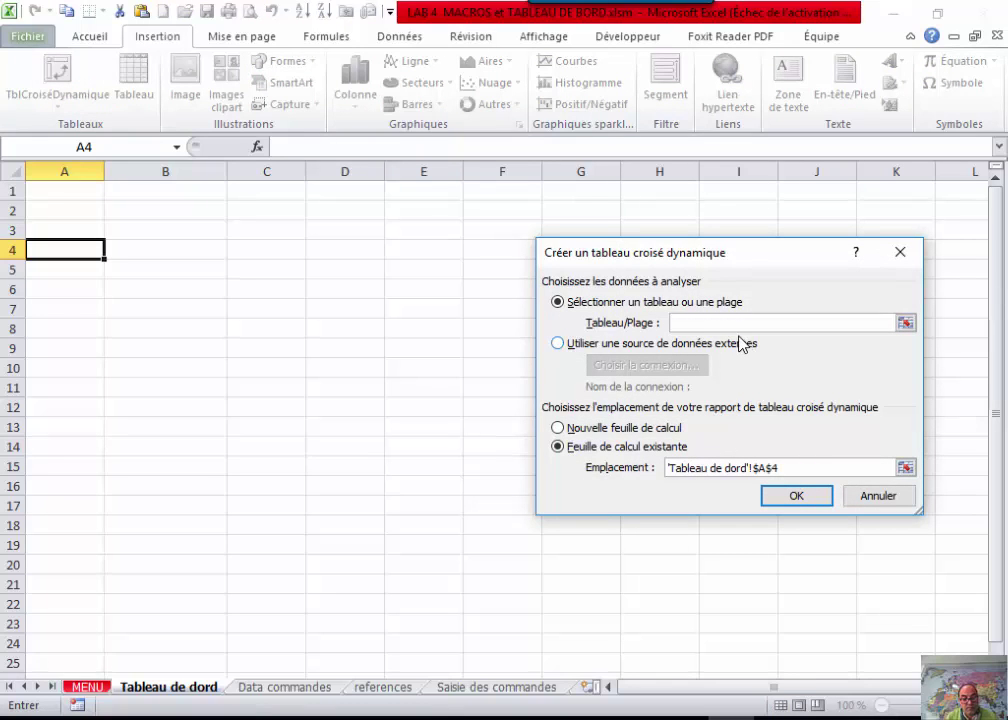
key(F3)
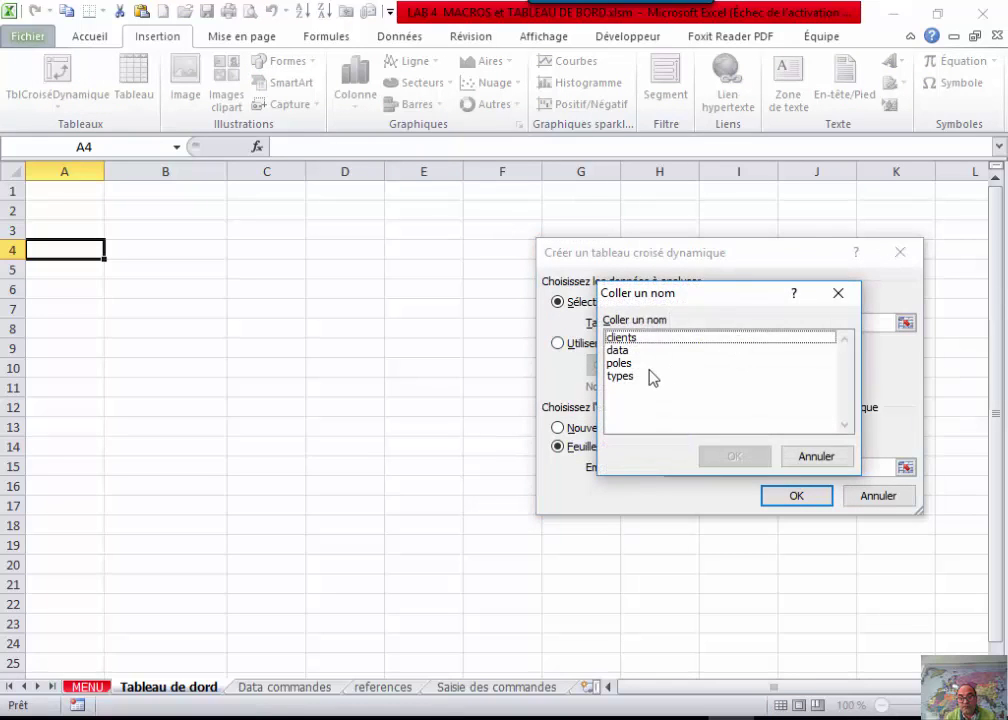
click(630, 350)
click(734, 456)
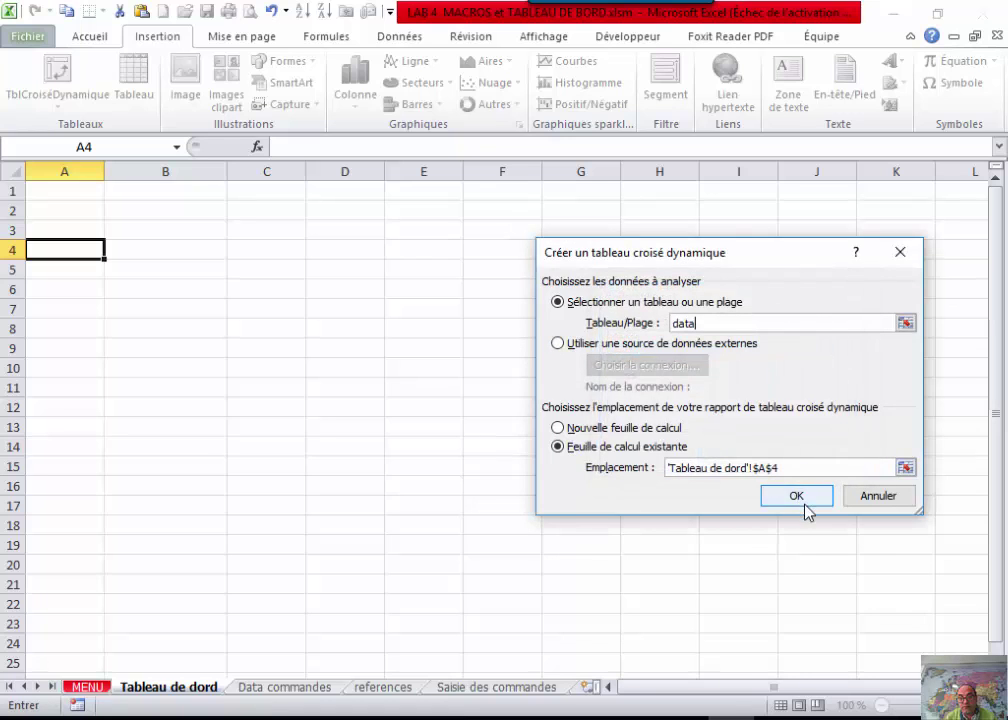
click(798, 500)
click(518, 406)
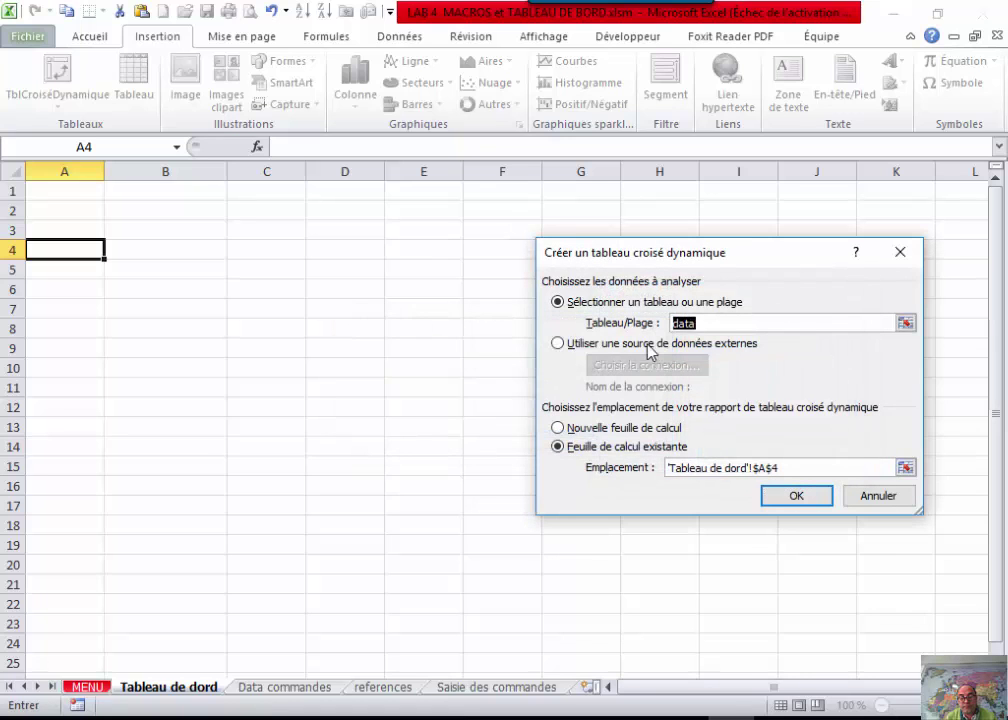
key(ctrl+v)
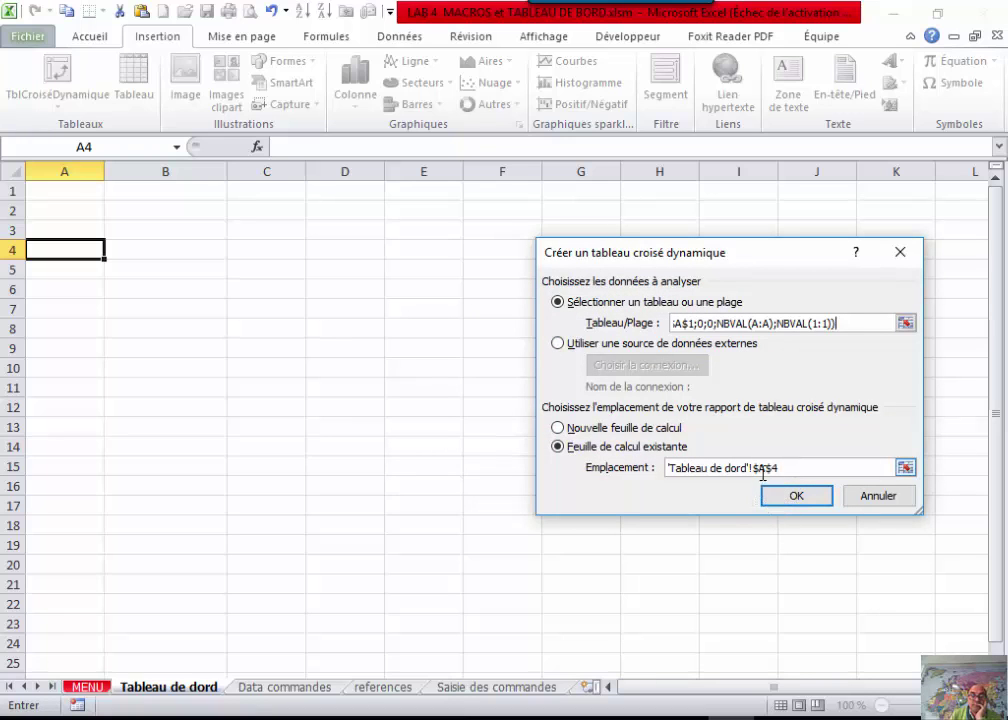
click(786, 494)
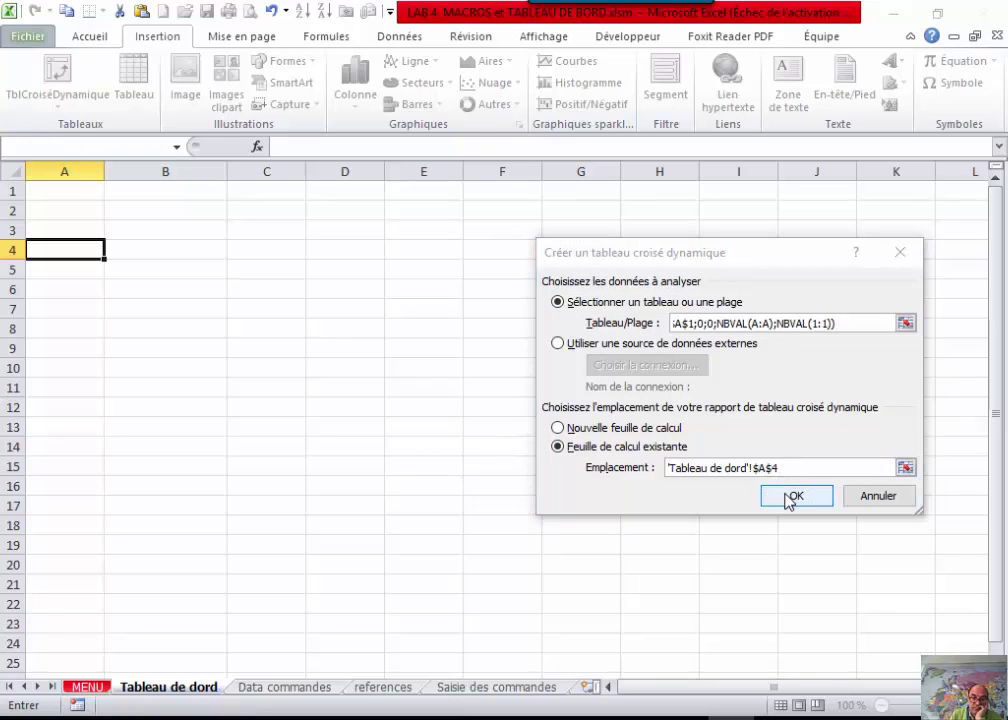
click(486, 406)
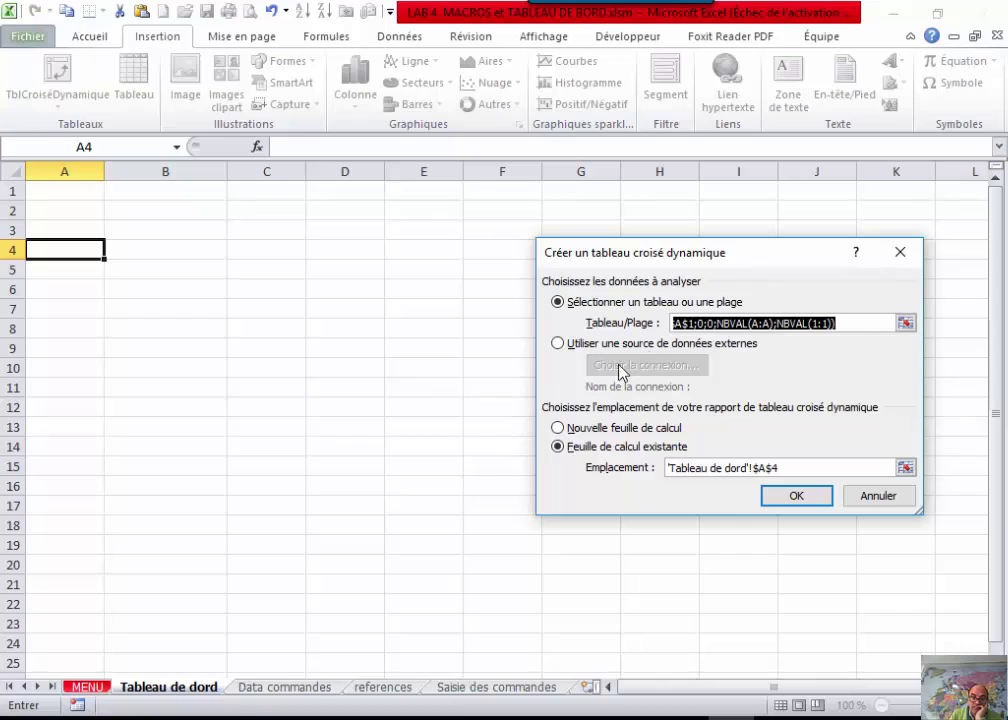
click(848, 322)
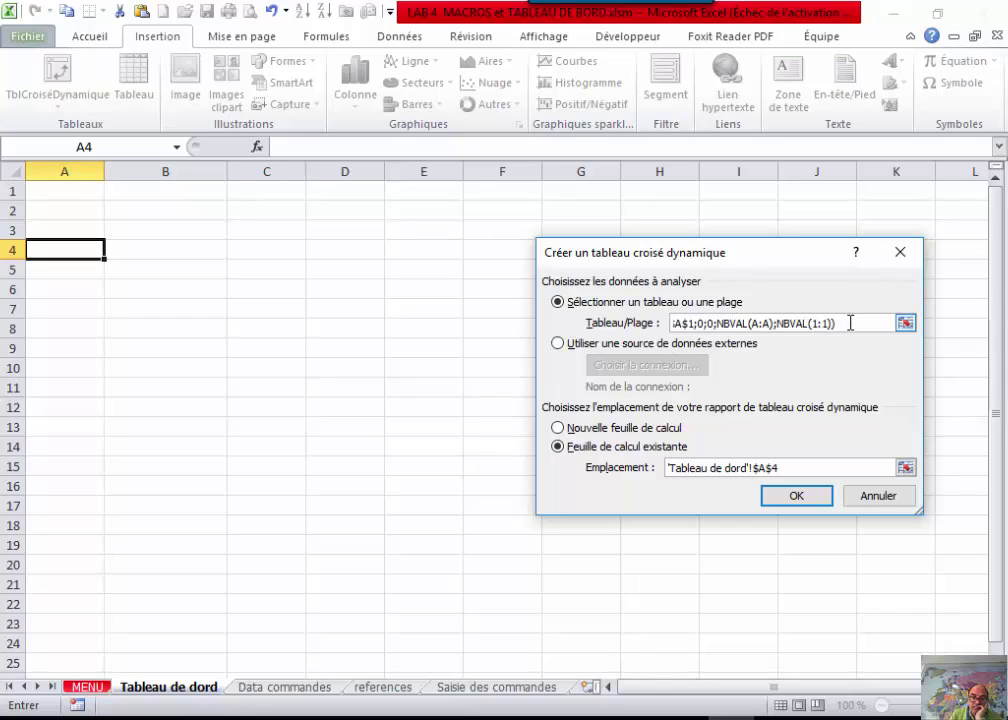
click(712, 324)
key(Left)
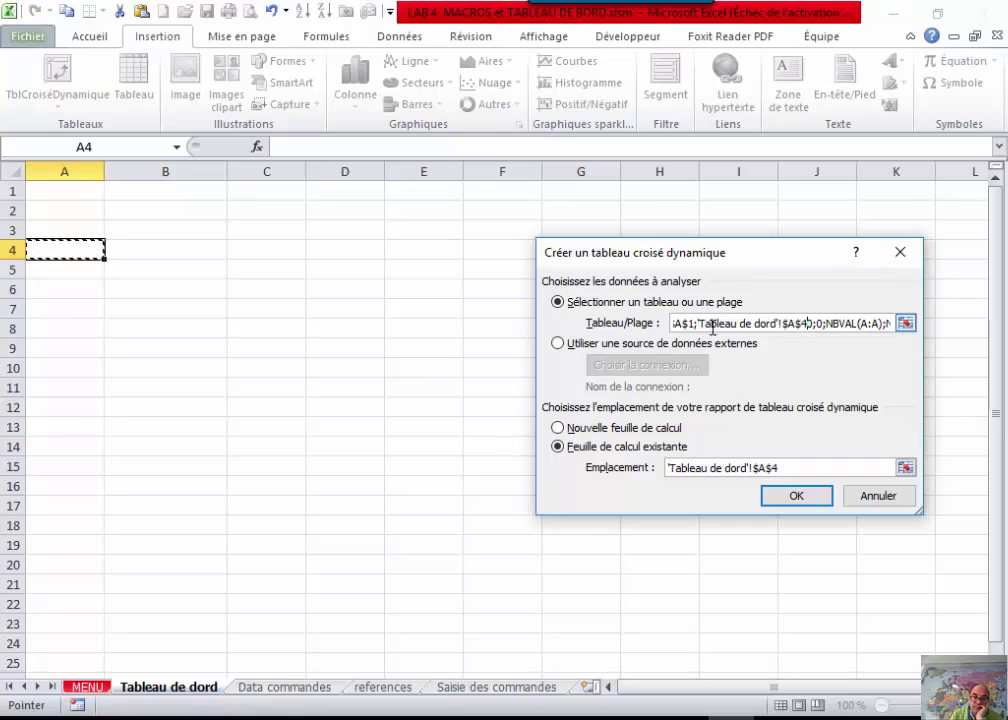
text(0)
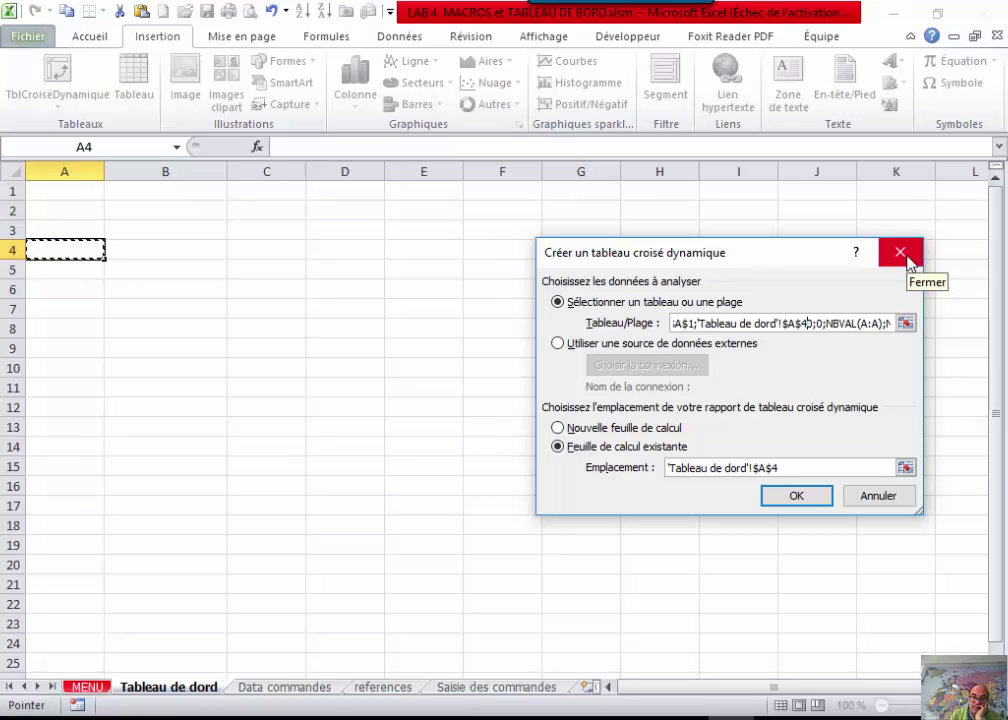
click(902, 254)
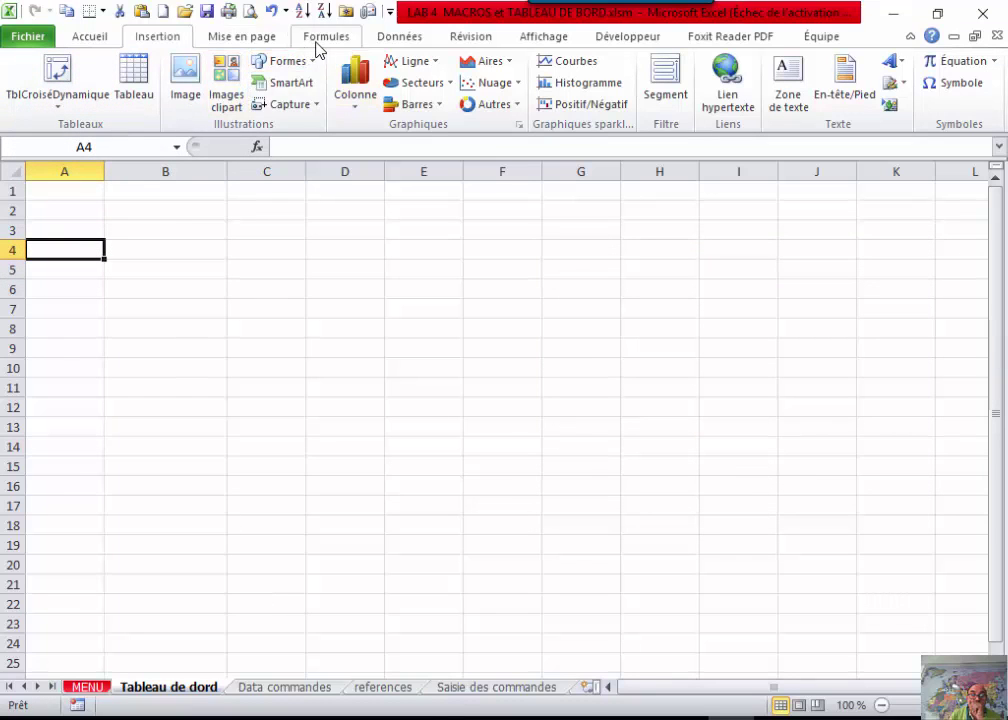
- Open the data name in Modifier le nom and widen the dialog to read its full formula
click(316, 40)
click(387, 82)
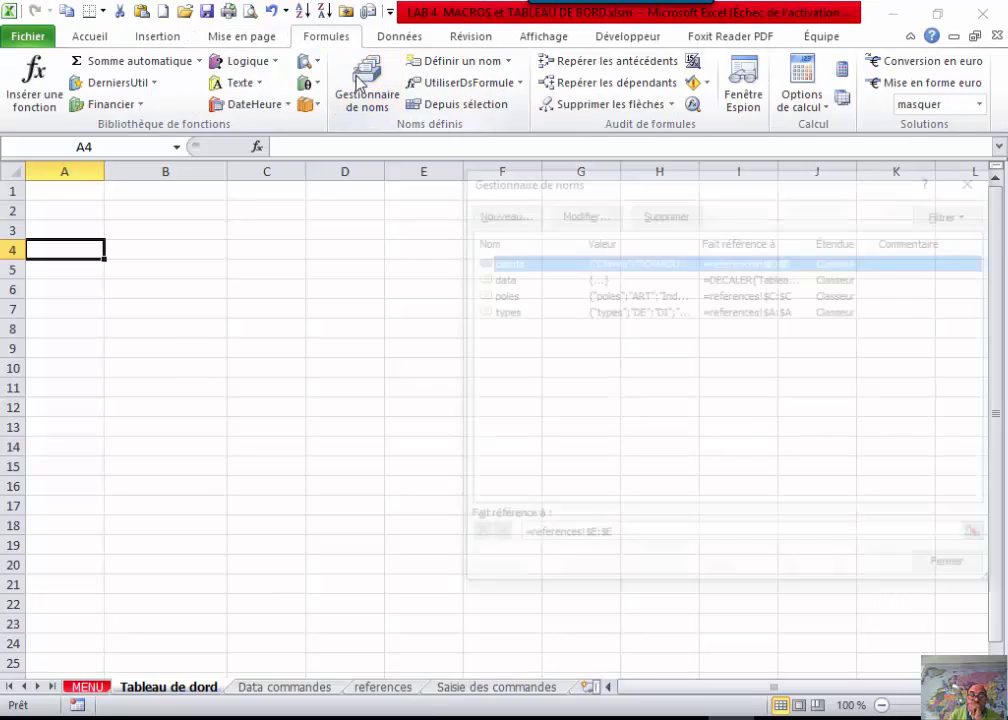
click(493, 279)
double_click(493, 281)
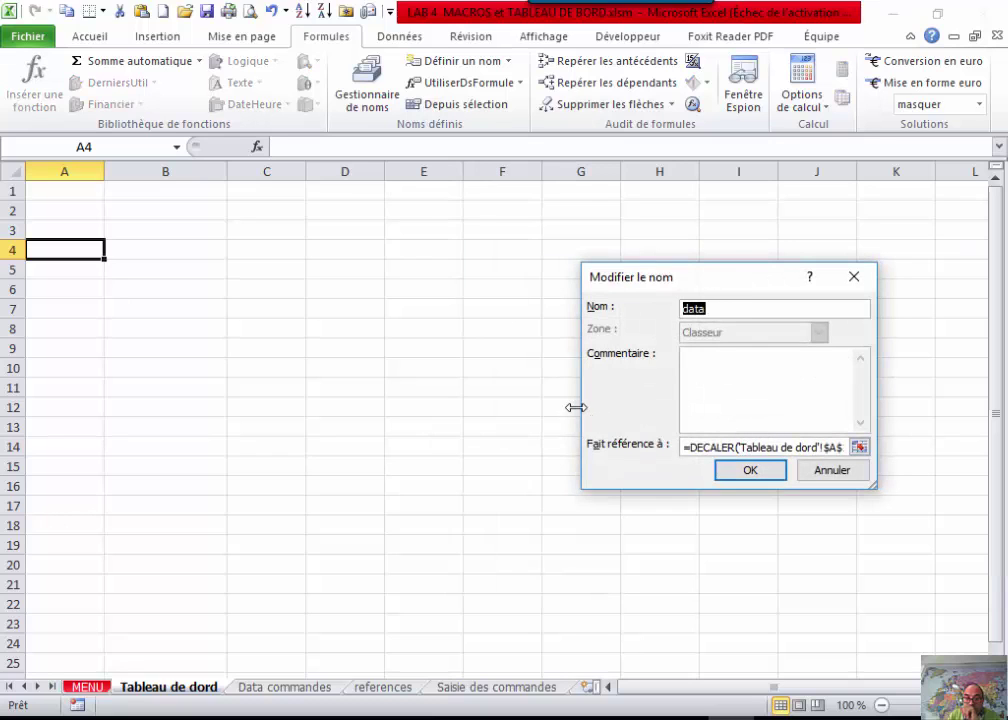
drag(576, 407, 60, 416)
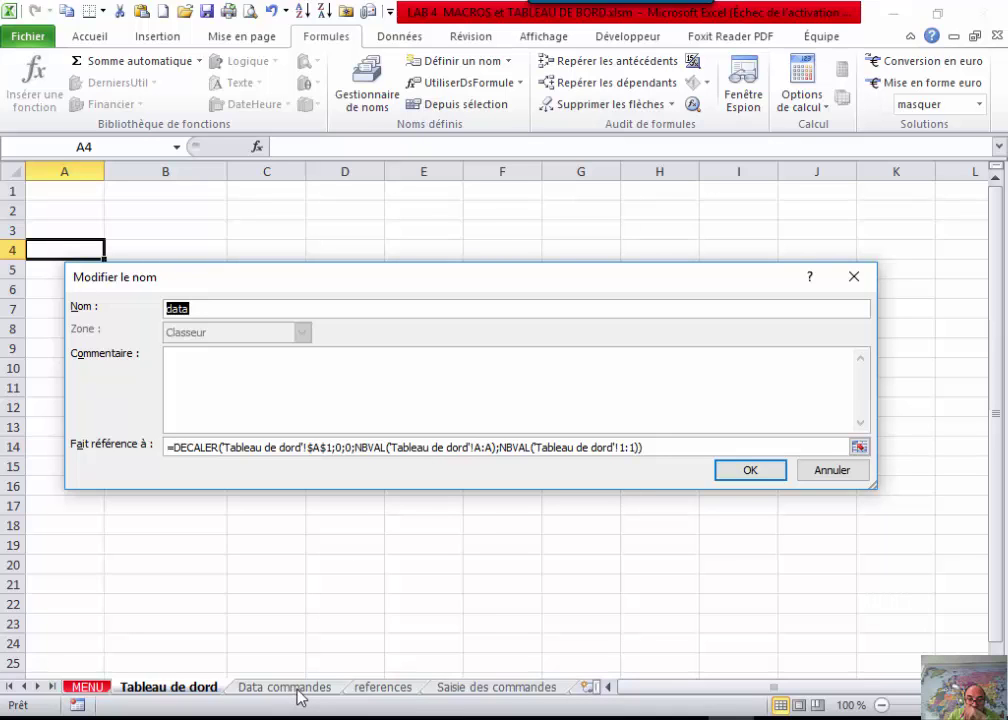
- Cancel the data name edit, close the Name Manager, and go to the Data commandes sheet
click(828, 478)
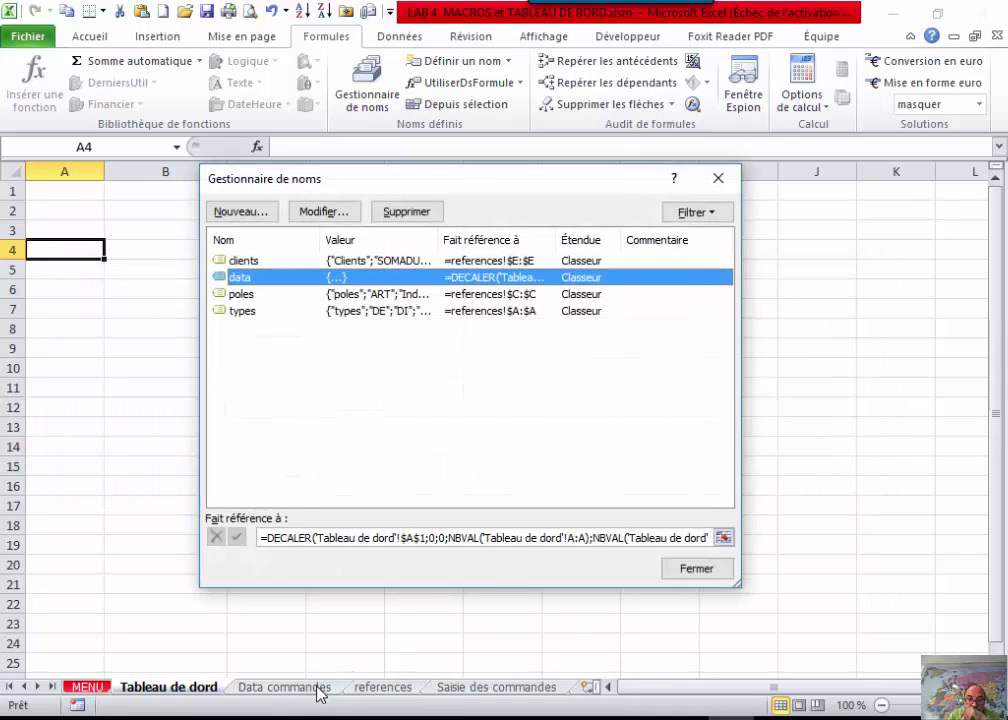
click(718, 178)
click(265, 687)
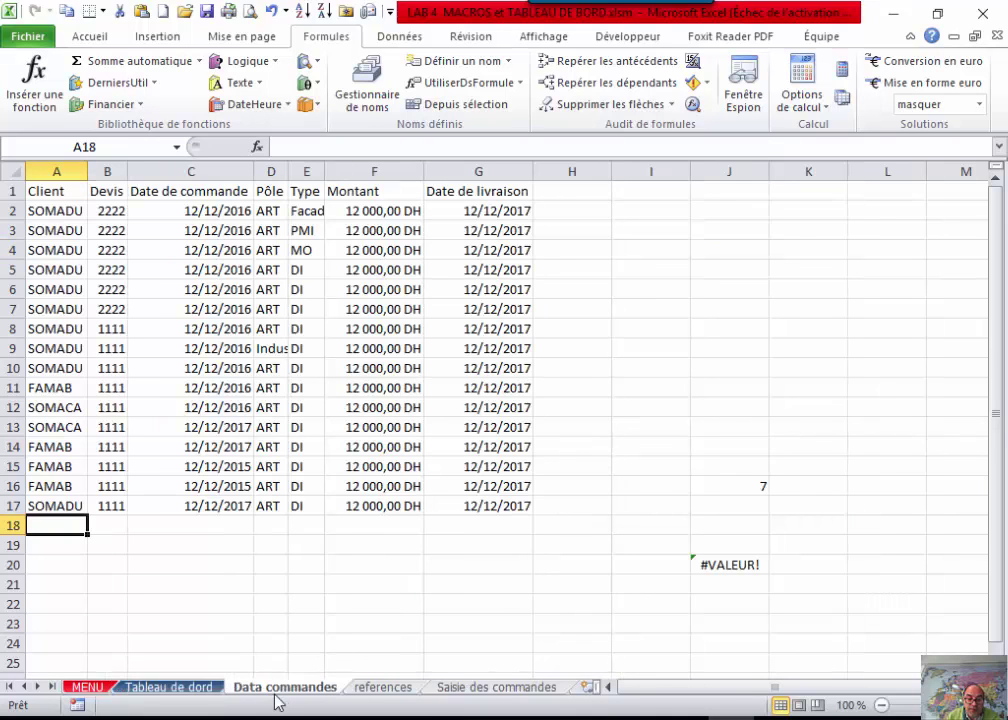
right_click(281, 699)
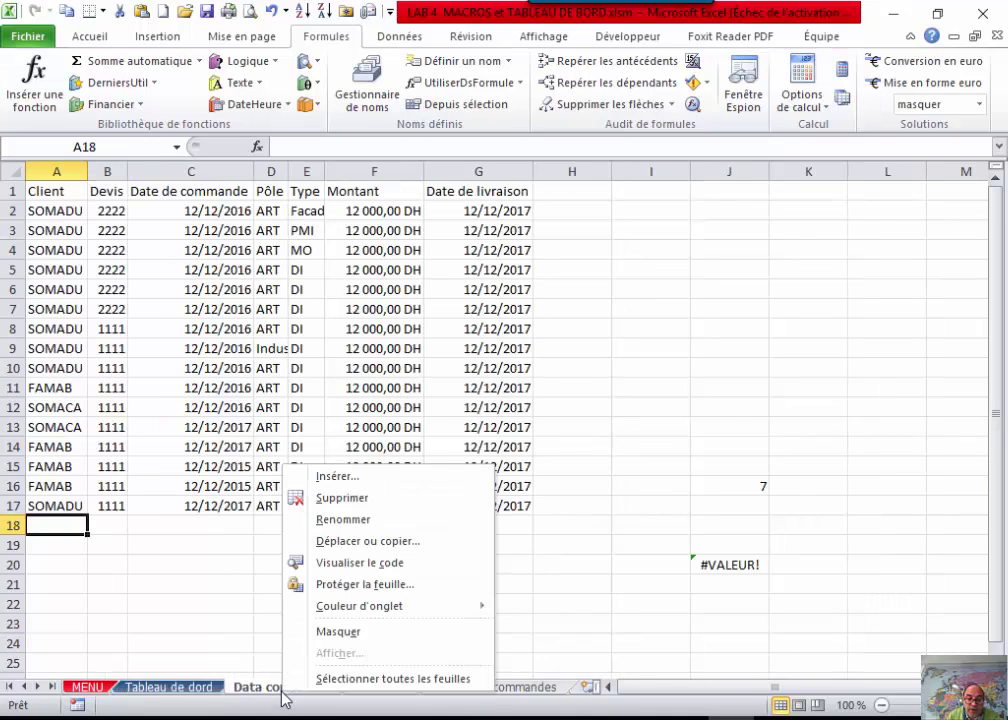
click(333, 519)
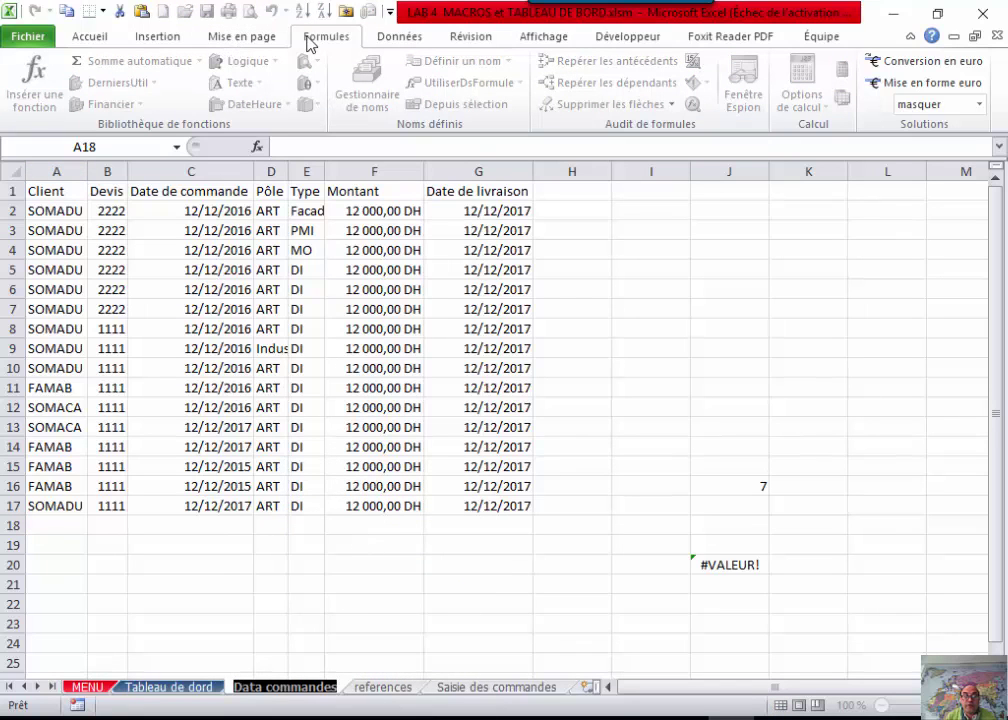
click(452, 620)
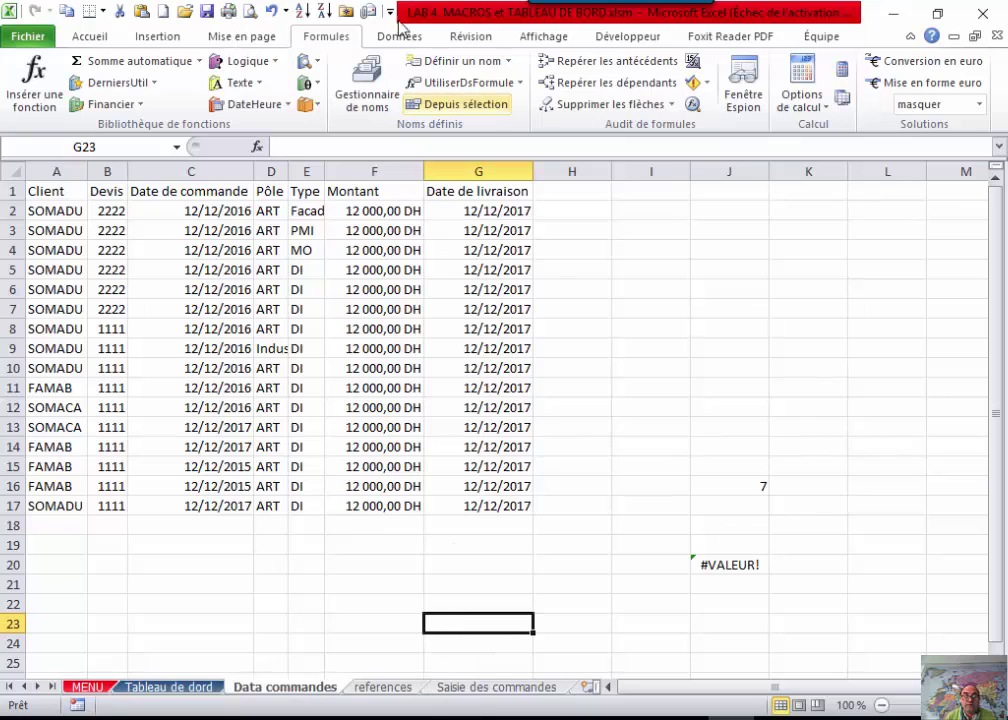
- In the data name's formula, replace the first 'Tableau de dord' with 'Data commandes'
click(366, 85)
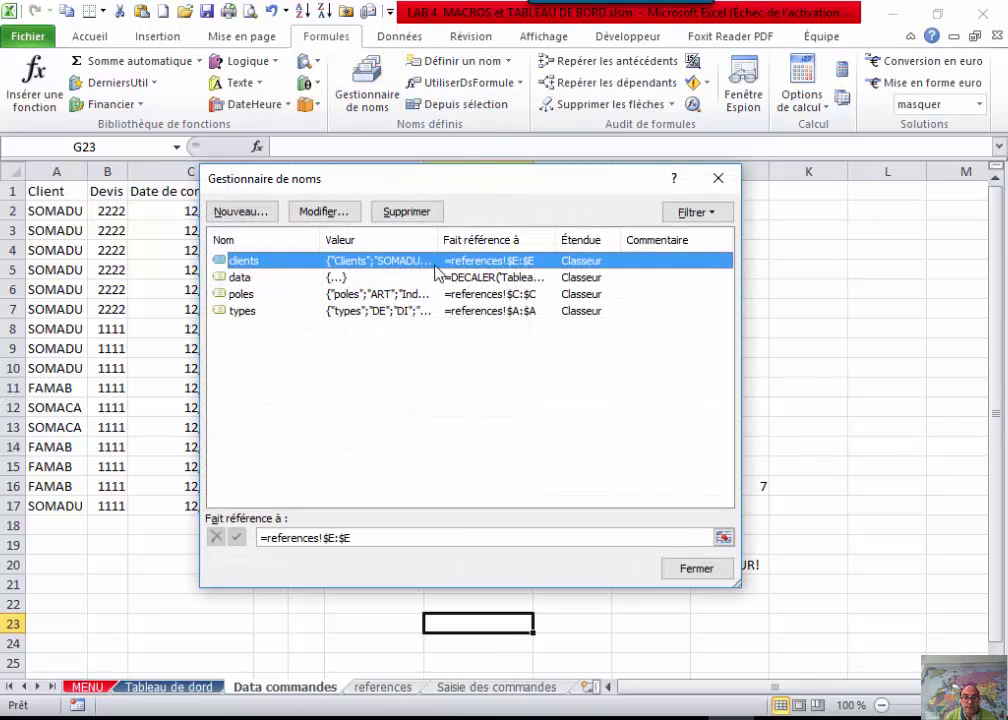
double_click(266, 278)
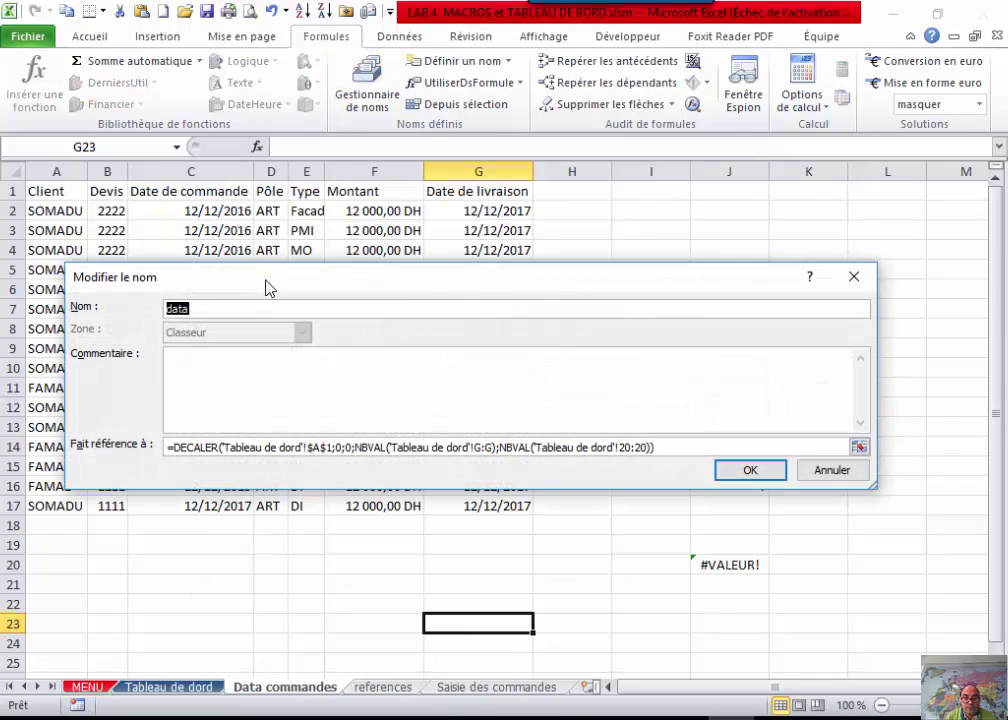
click(854, 277)
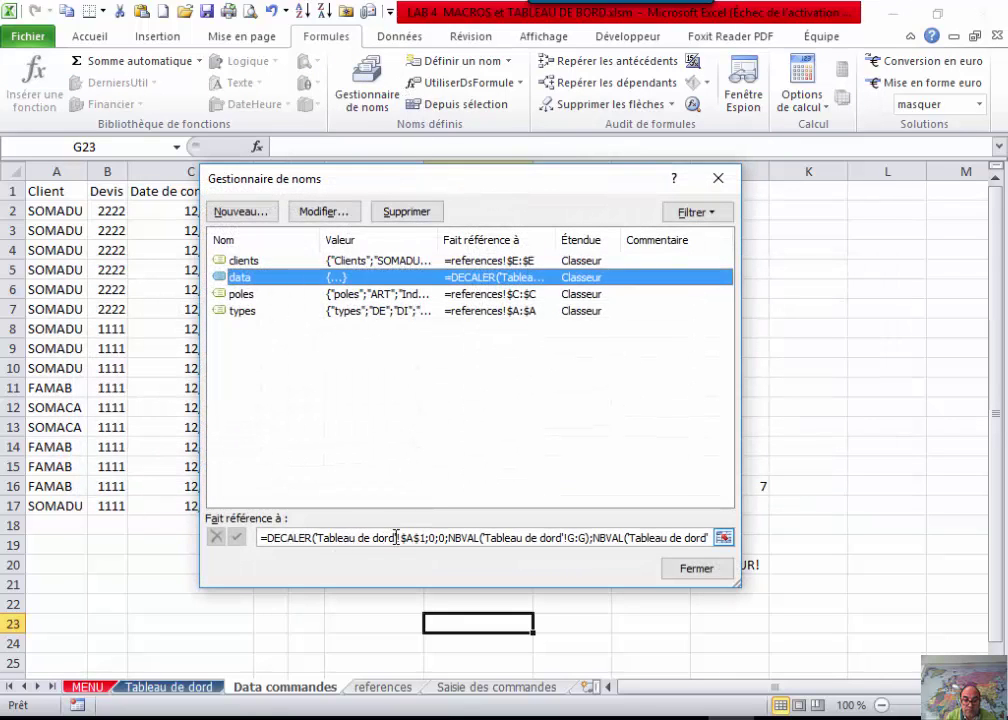
drag(396, 537, 327, 535)
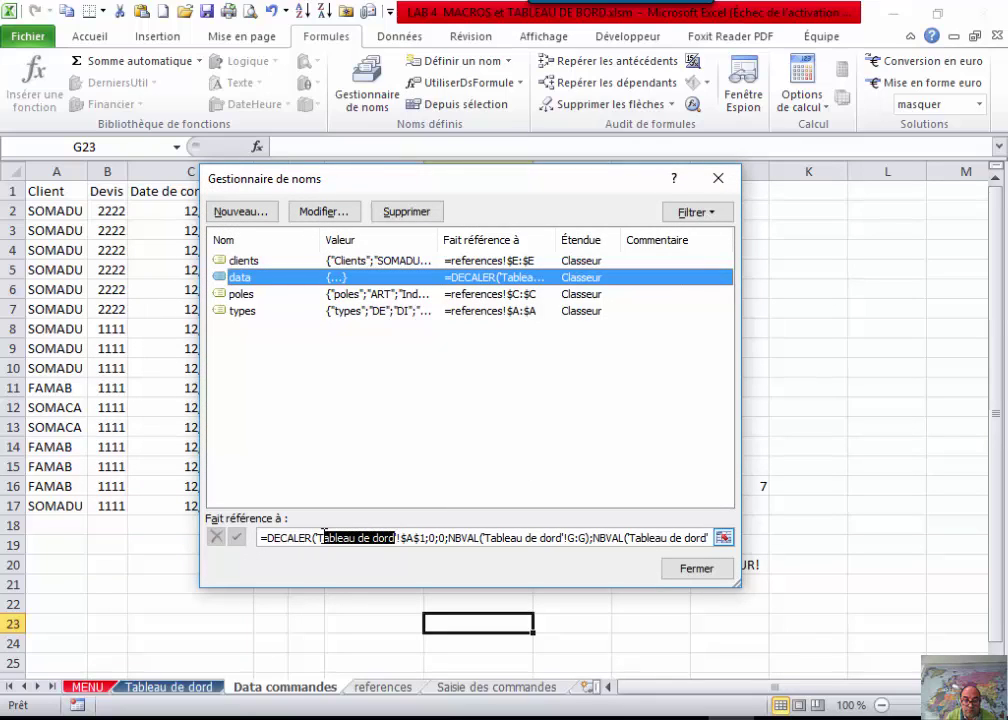
text(Data commandes)
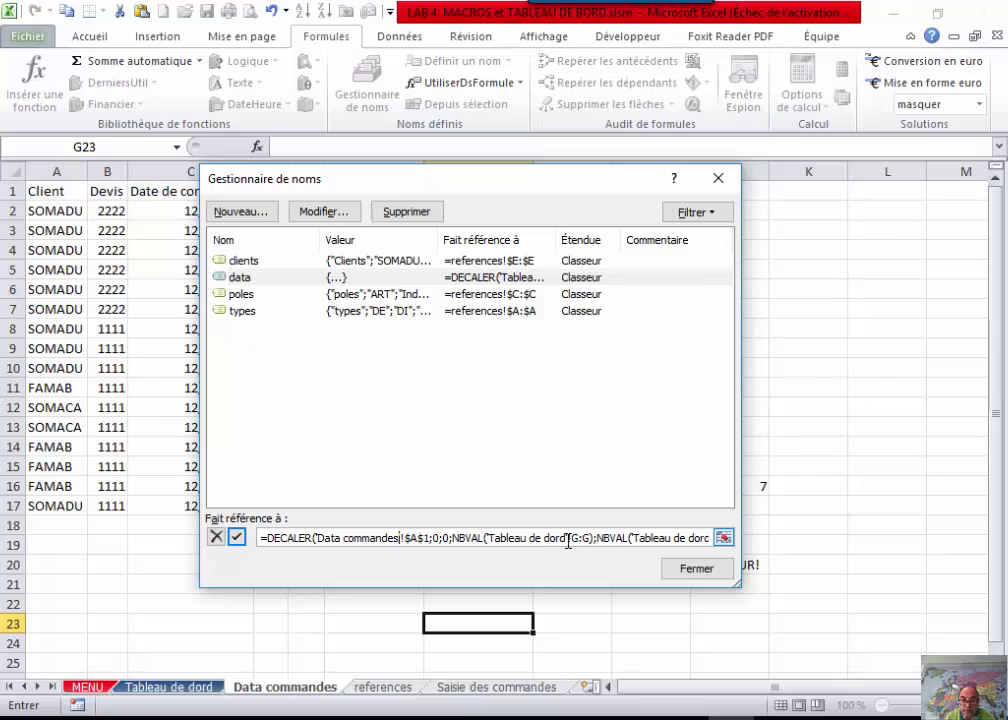
drag(558, 538, 493, 538)
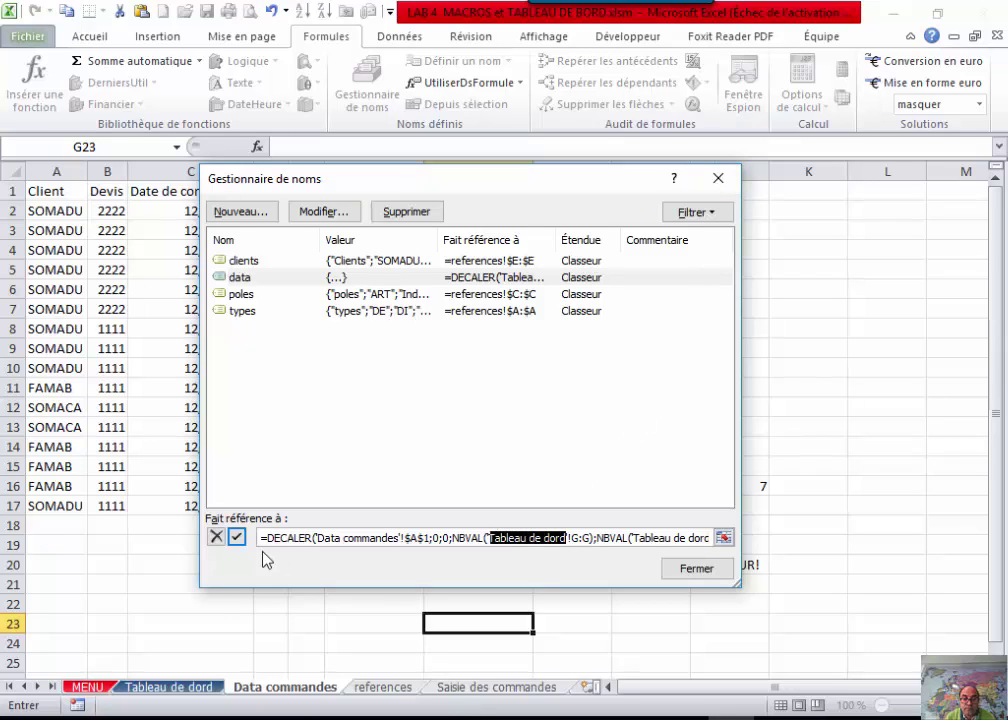
drag(263, 538, 412, 540)
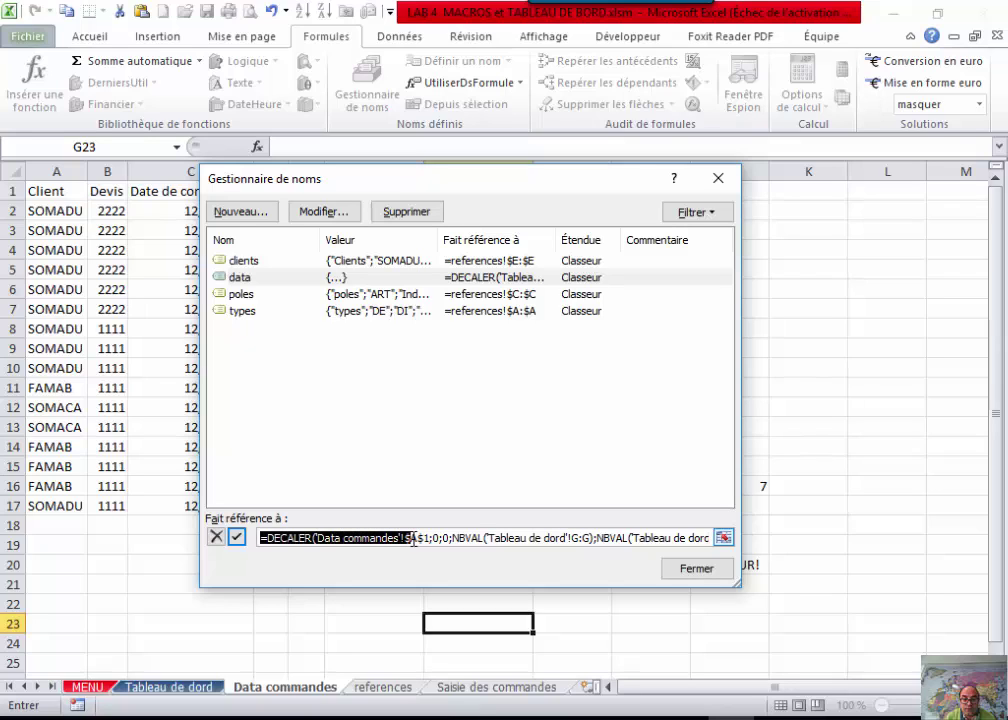
click(400, 538)
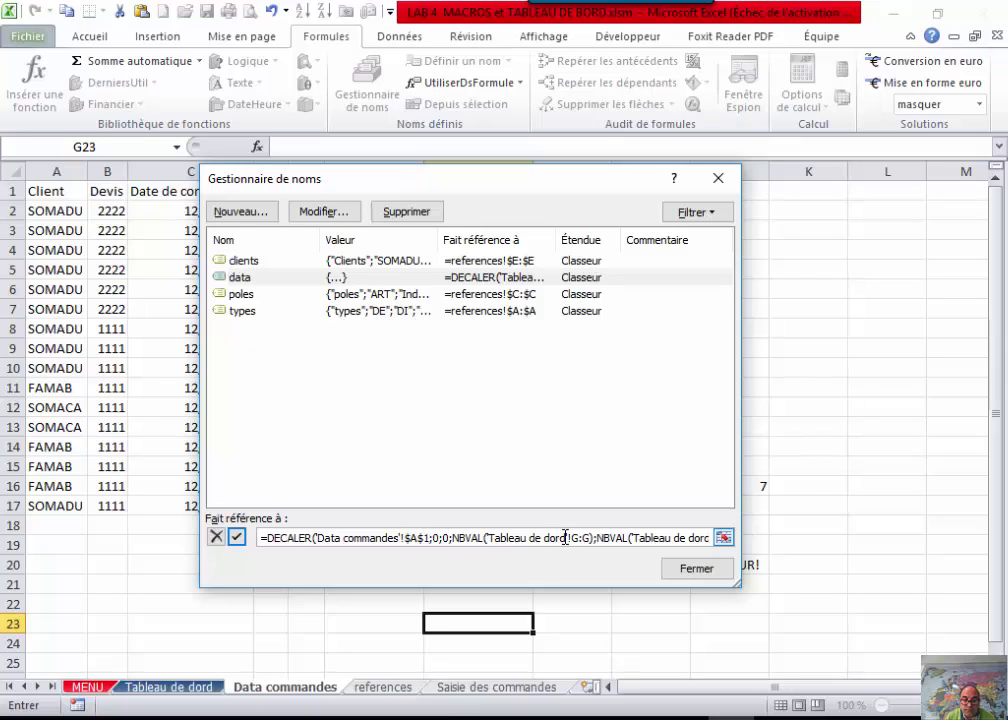
- Replace the second sheet name with Data commandes and change its G:G range to A:A
drag(565, 537, 491, 543)
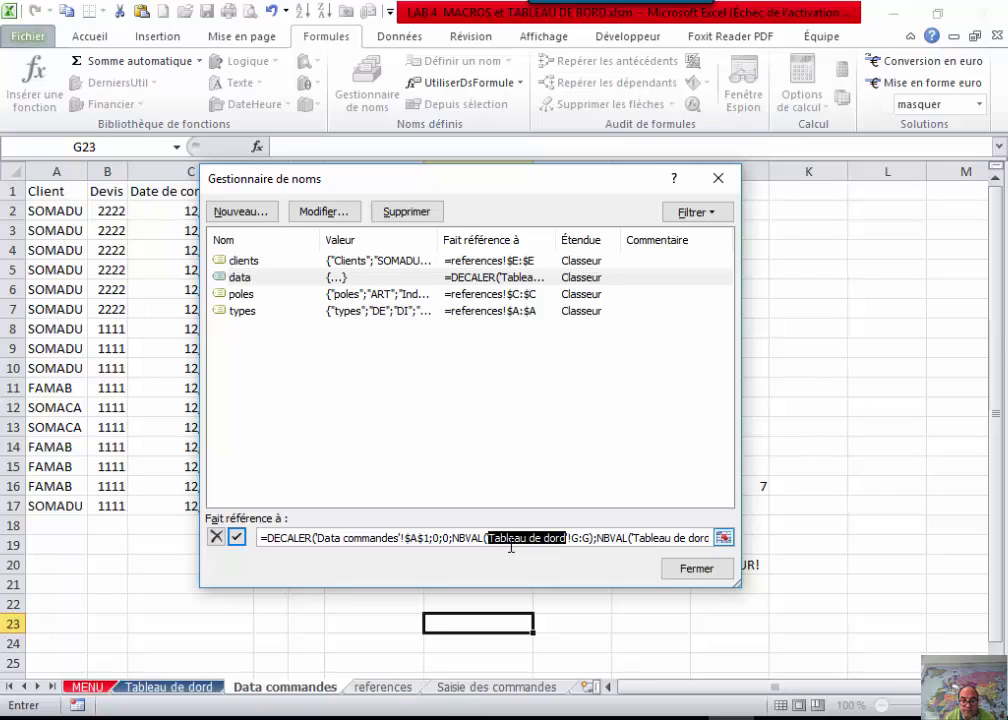
text(Data commandes)
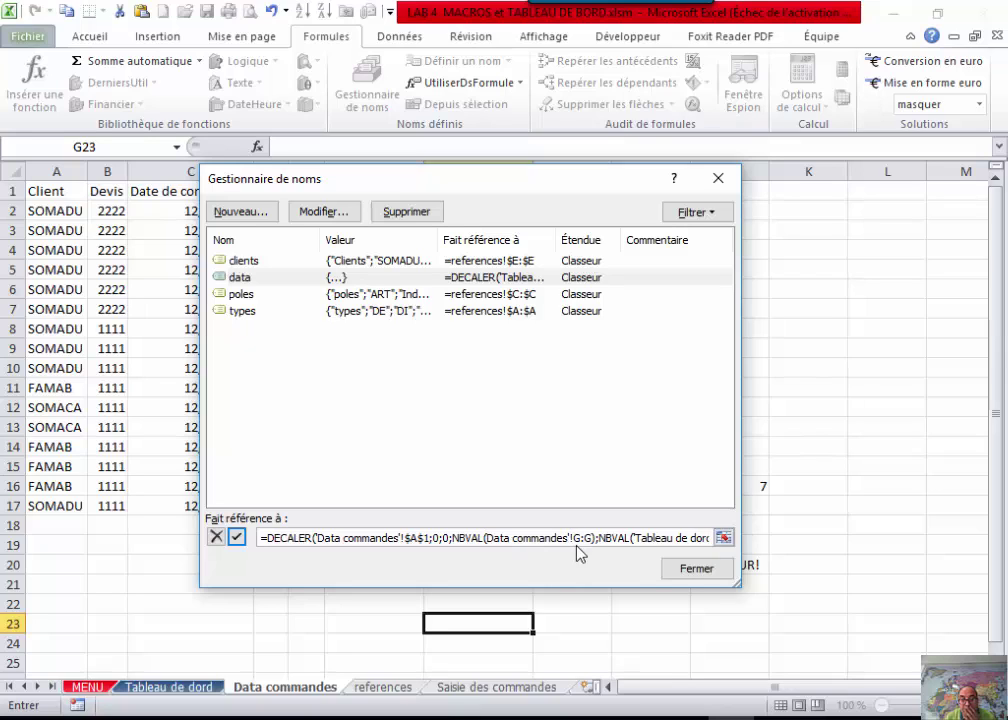
click(580, 538)
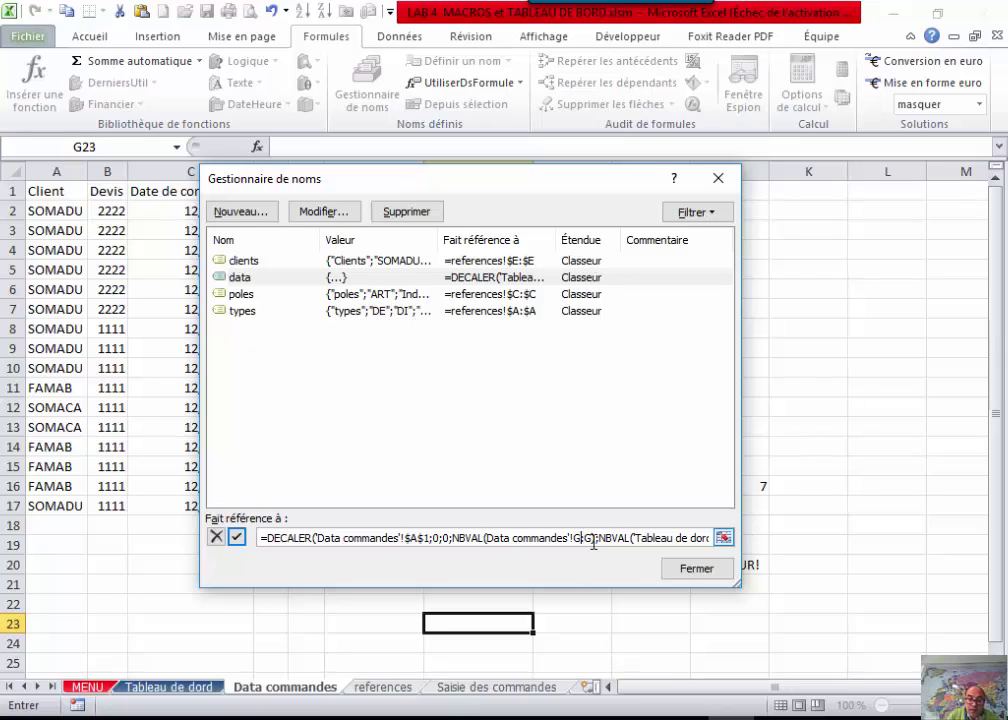
key(BackSpace)
text(A)
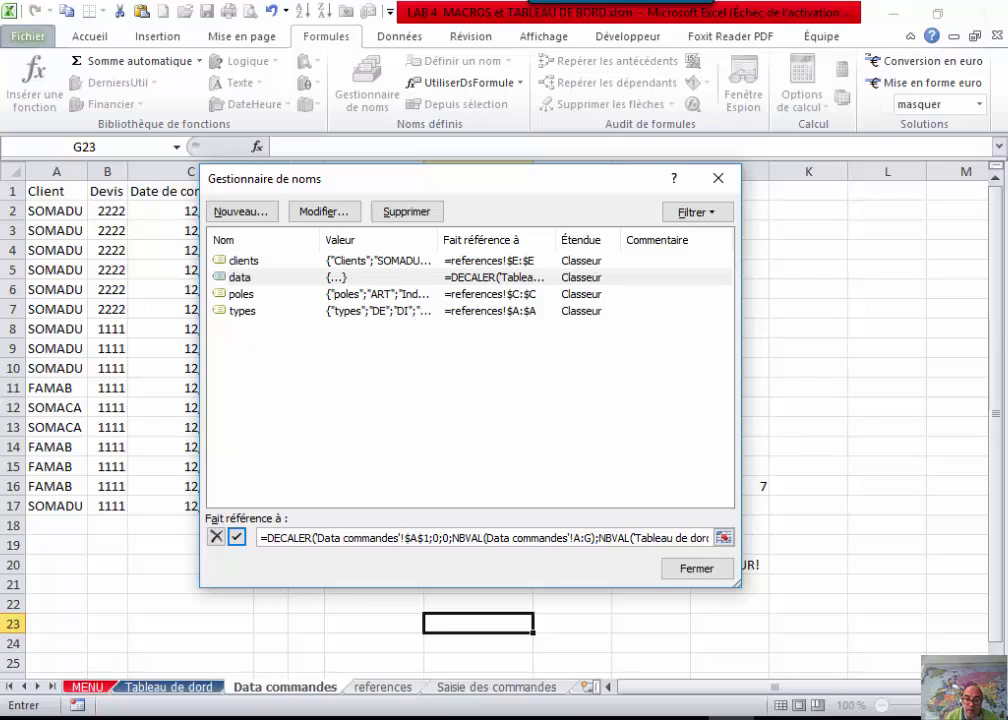
click(593, 538)
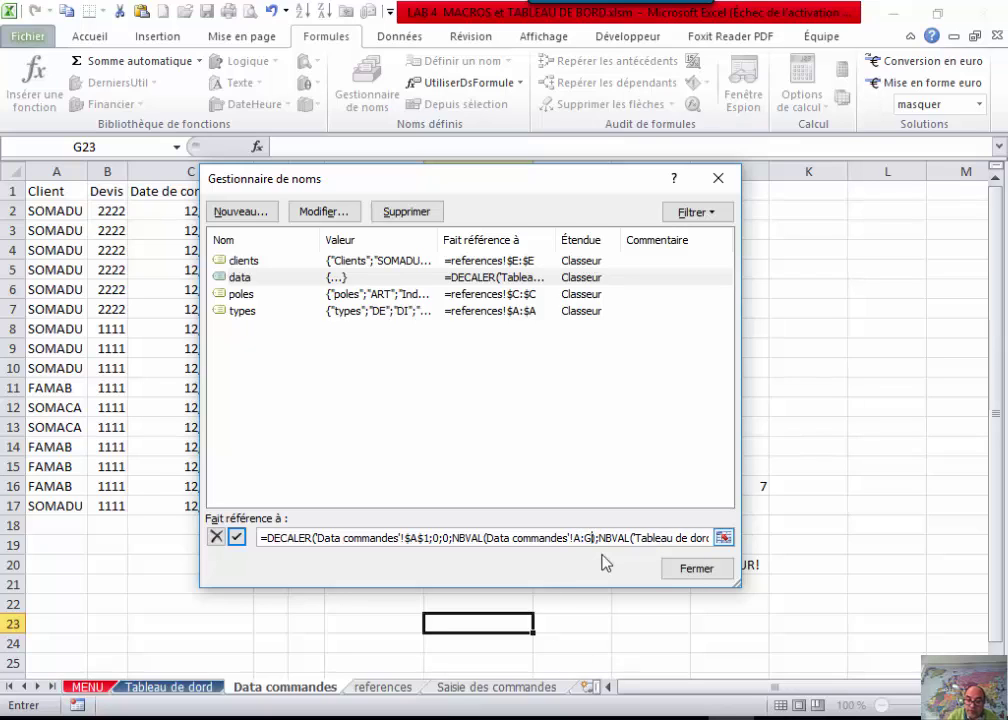
key(BackSpace)
text(A)
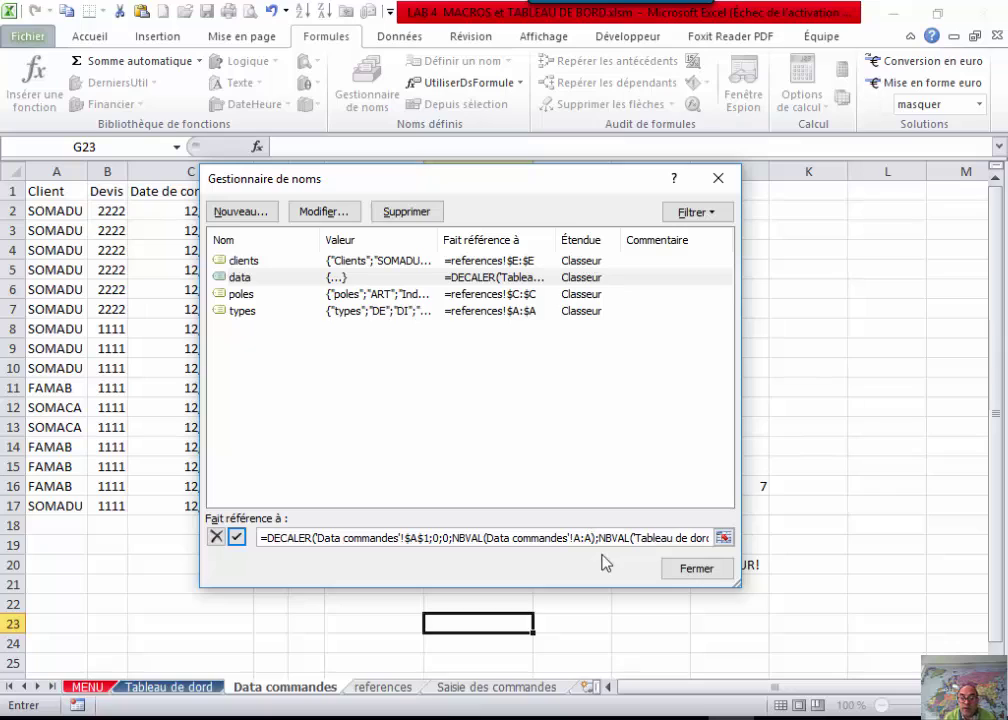
- Point the last reference to Data commandes row 1, make ranges $1:$1 and $A:$A, and apply
double_click(666, 540)
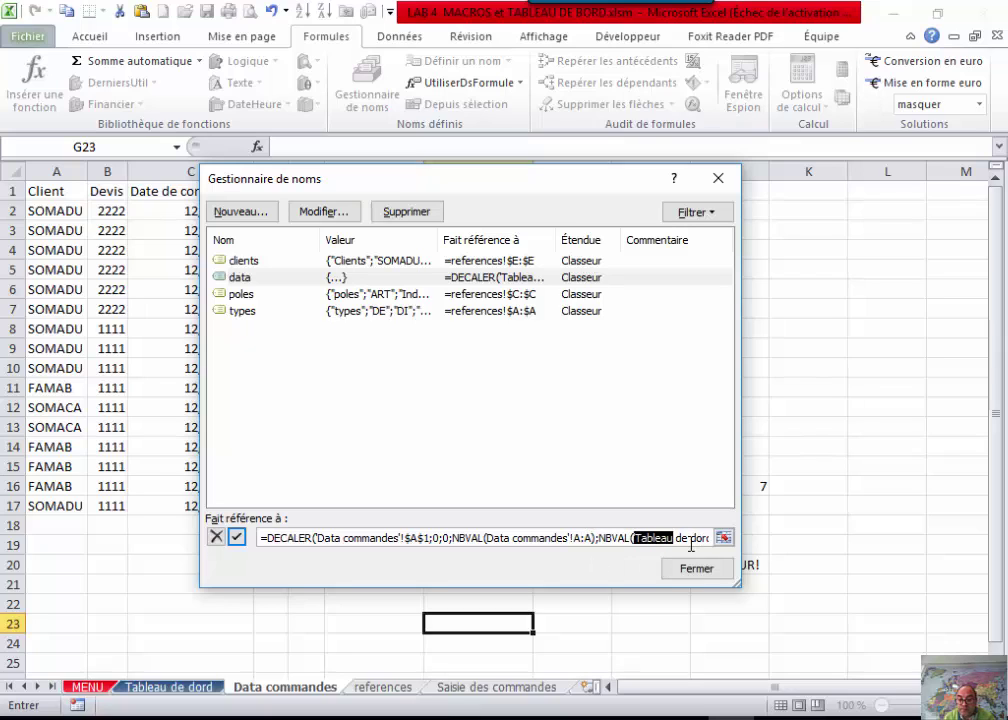
key(Delete)
key(Delete)
key(Delete)
key(Delete)
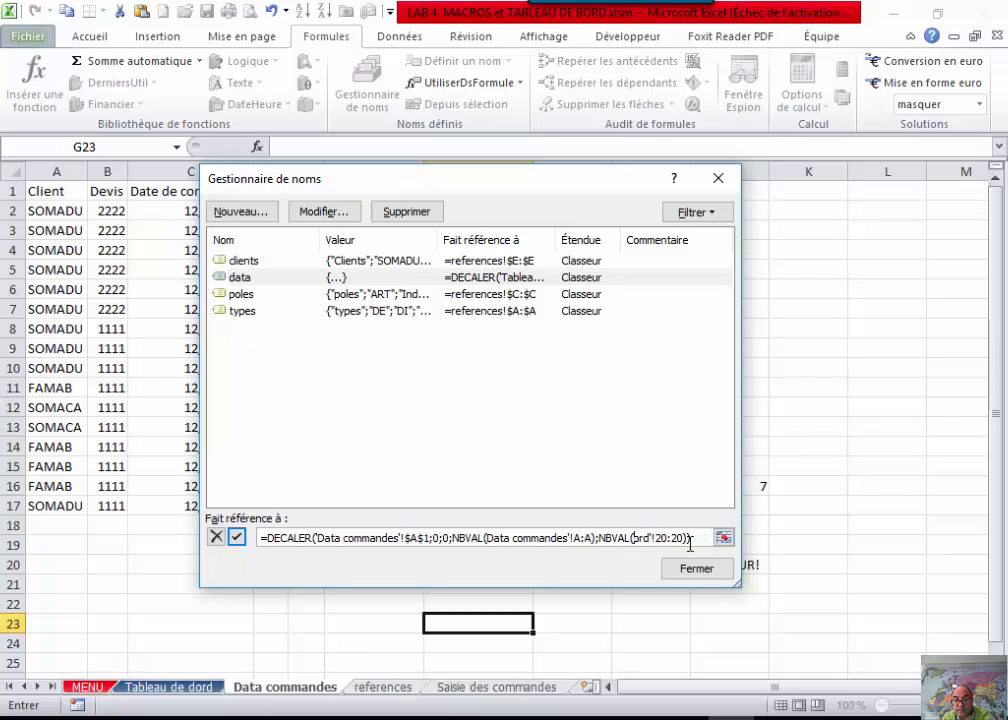
key(Delete)
key(Delete)
key(Delete)
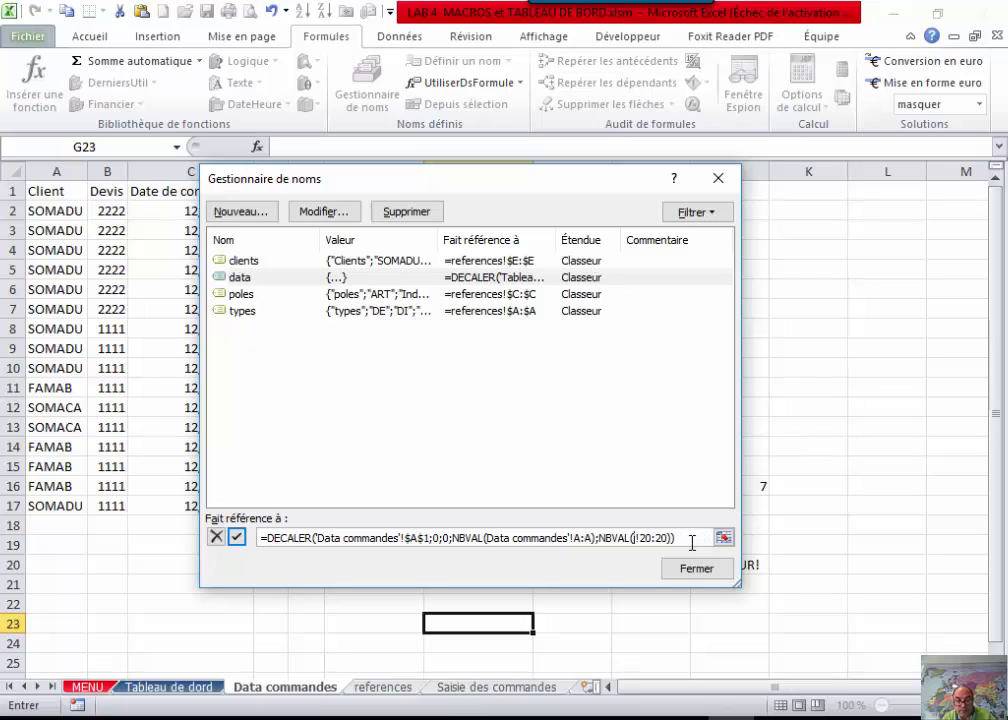
text(Data commandes)
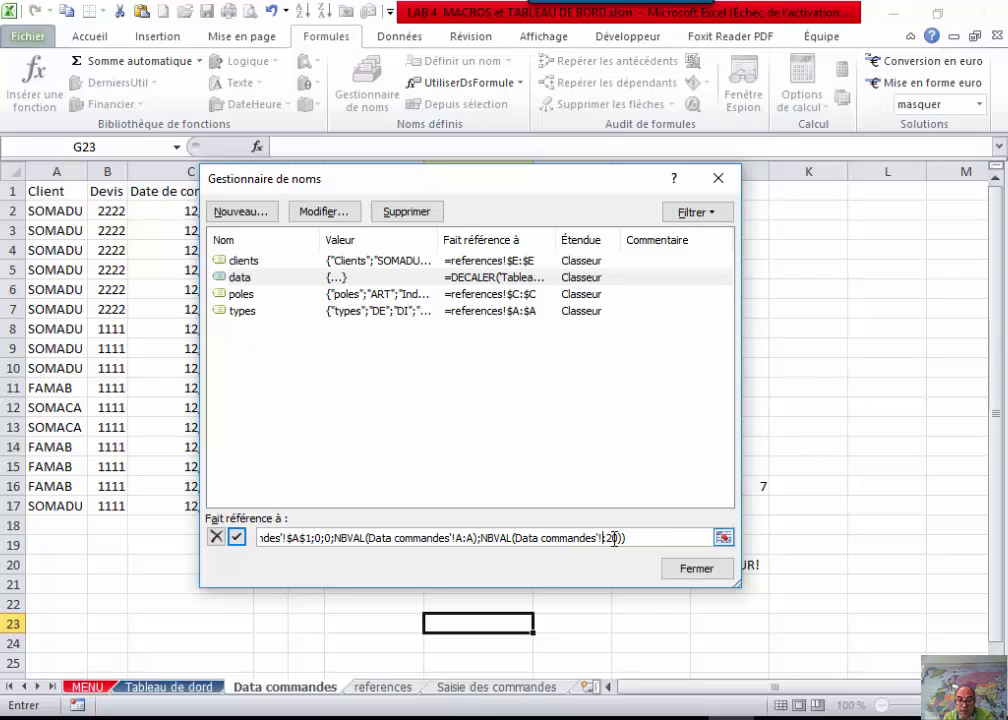
key(BackSpace)
key(BackSpace)
text(1)
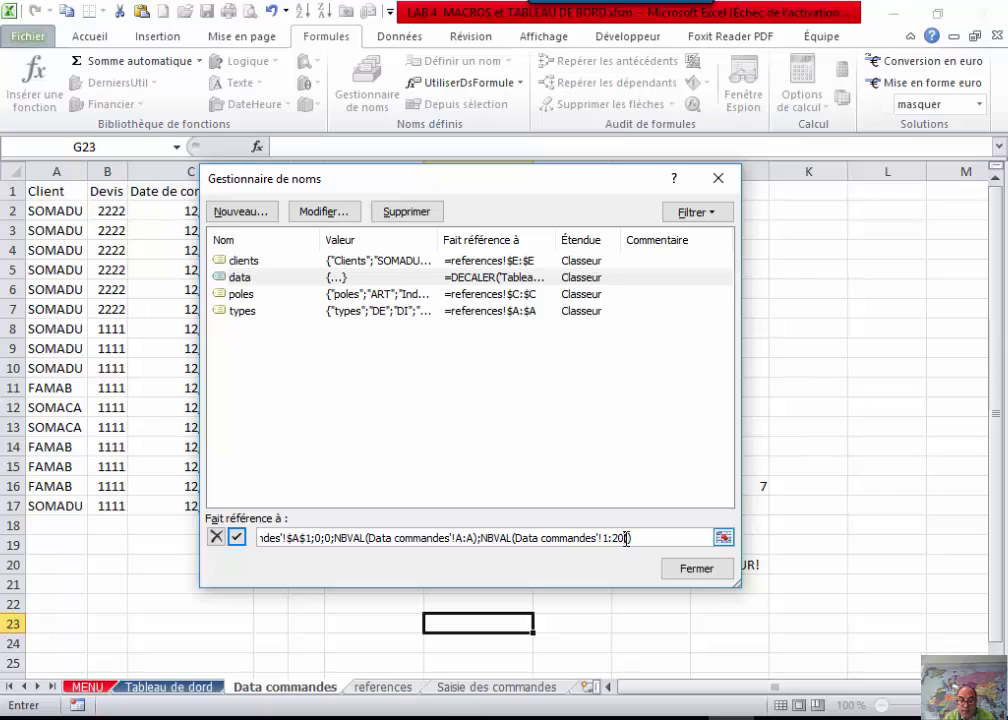
key(BackSpace)
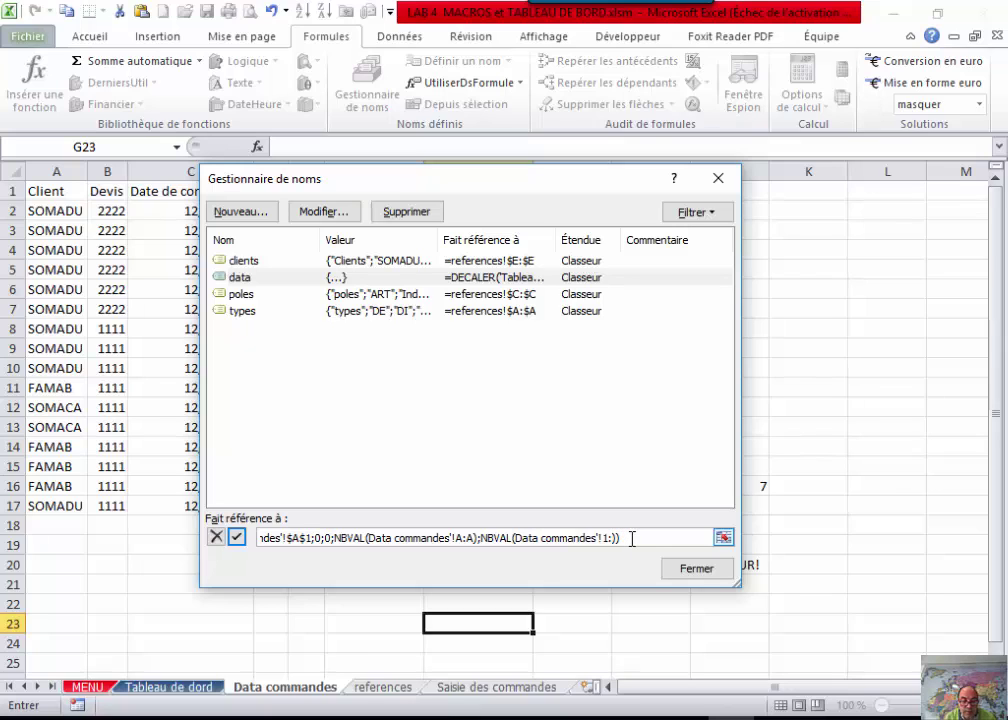
text(1)
drag(632, 538, 601, 538)
key(F4)
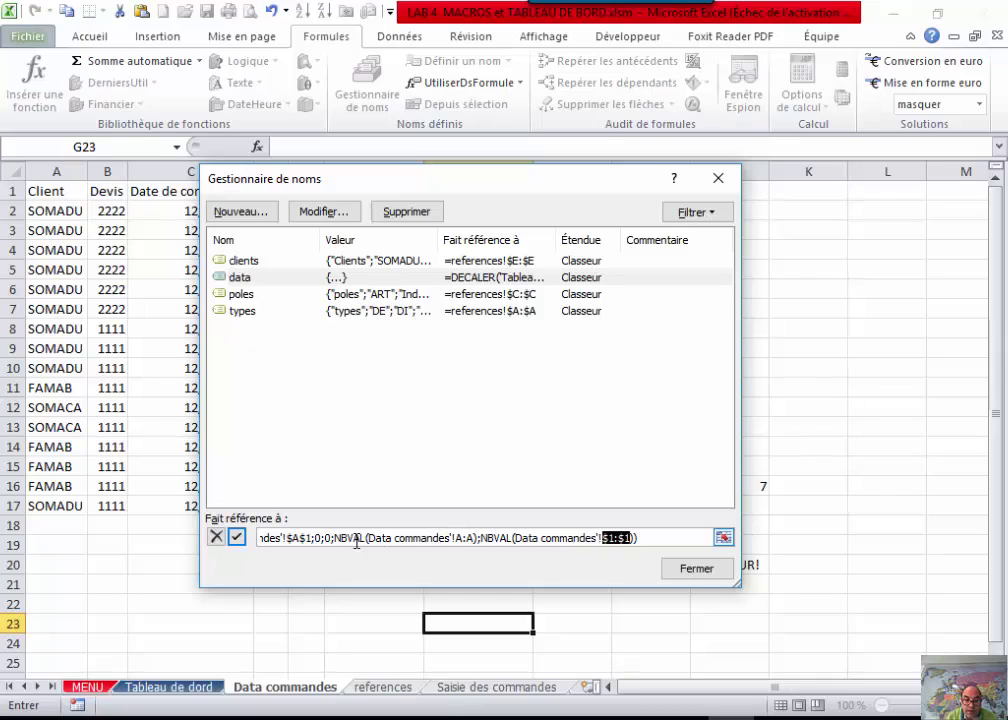
drag(478, 538, 457, 538)
key(F4)
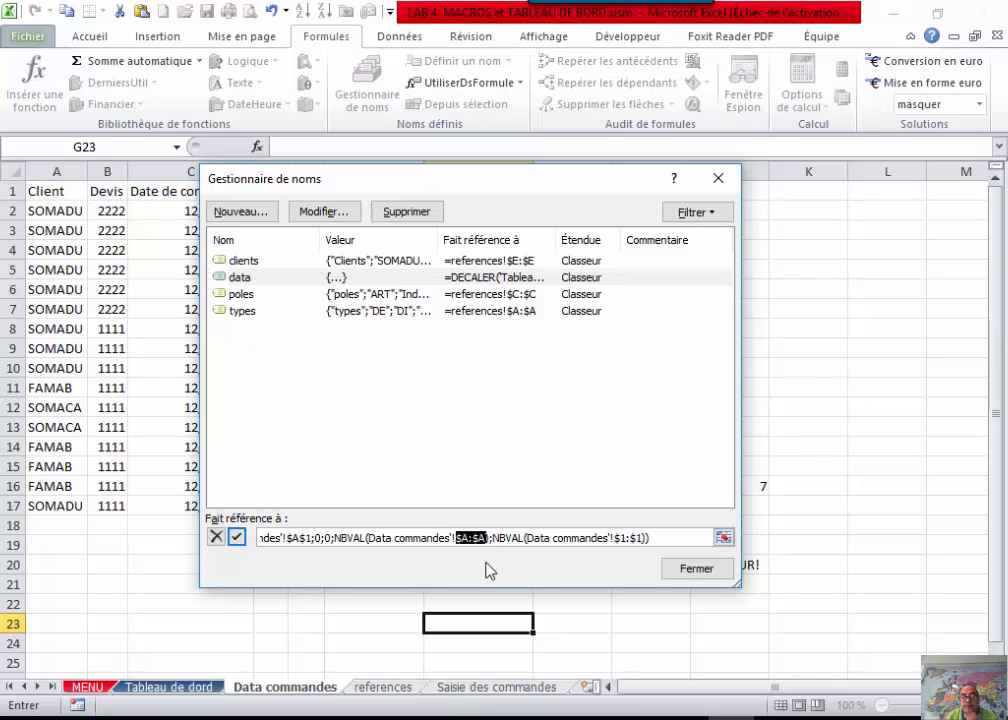
click(237, 540)
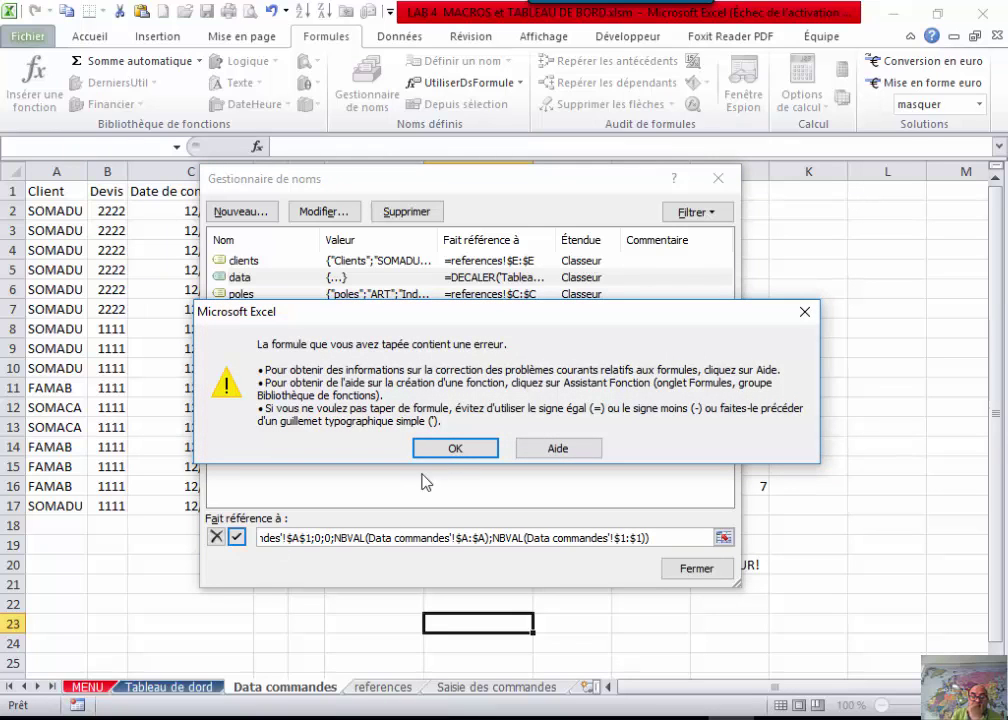
- Fix the quoting in the data name's DECALER formula, save it, and go to Tableau de dord
click(454, 450)
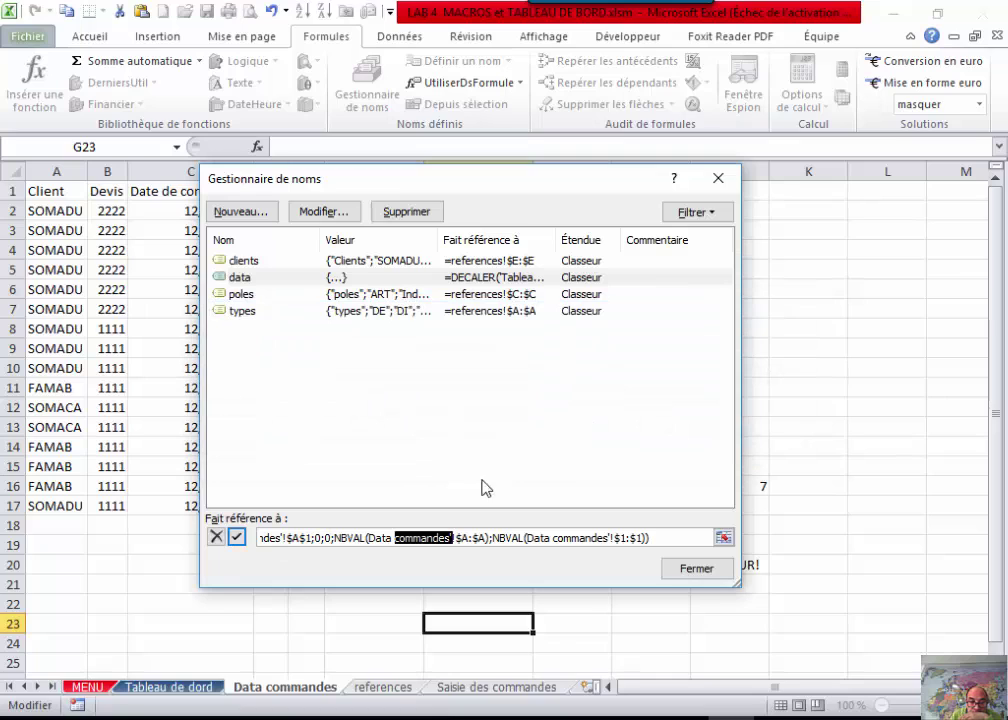
click(370, 537)
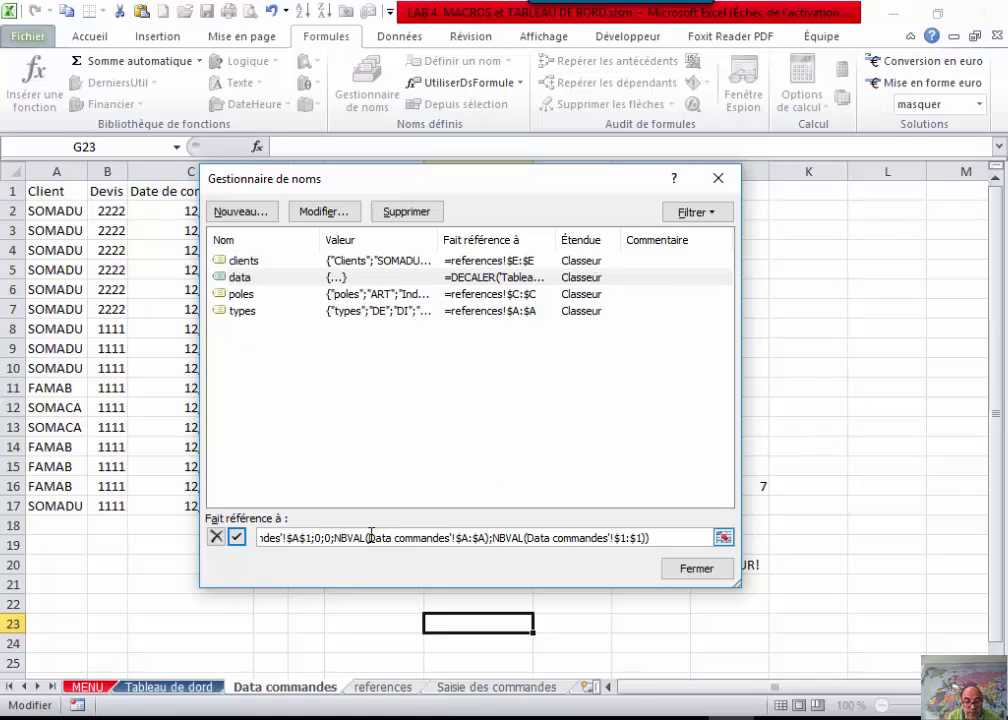
text(')
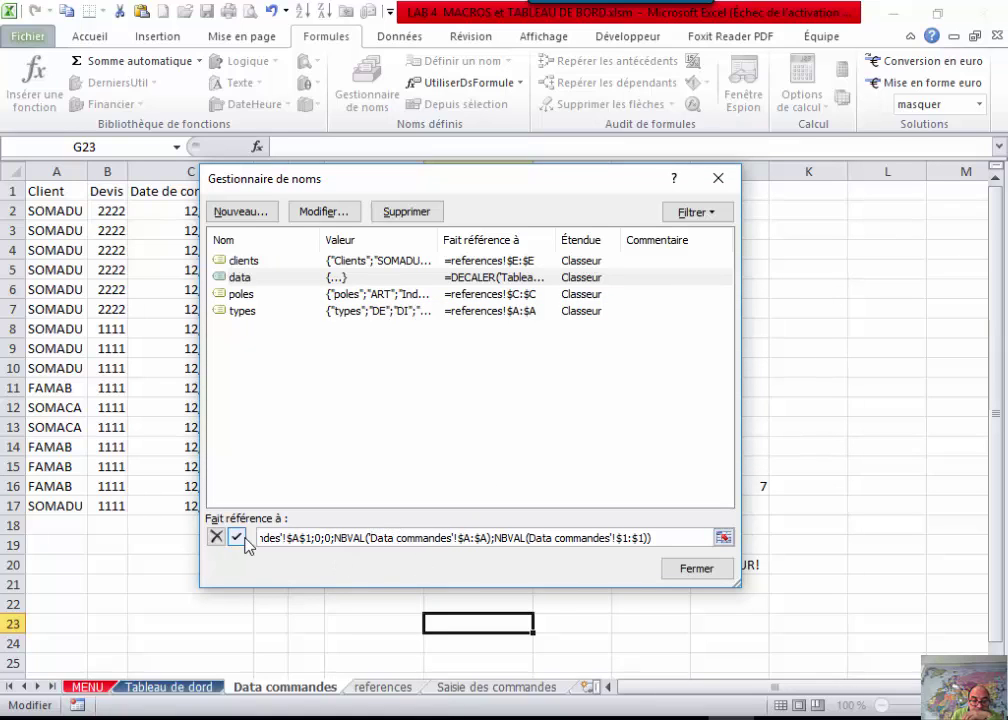
click(236, 541)
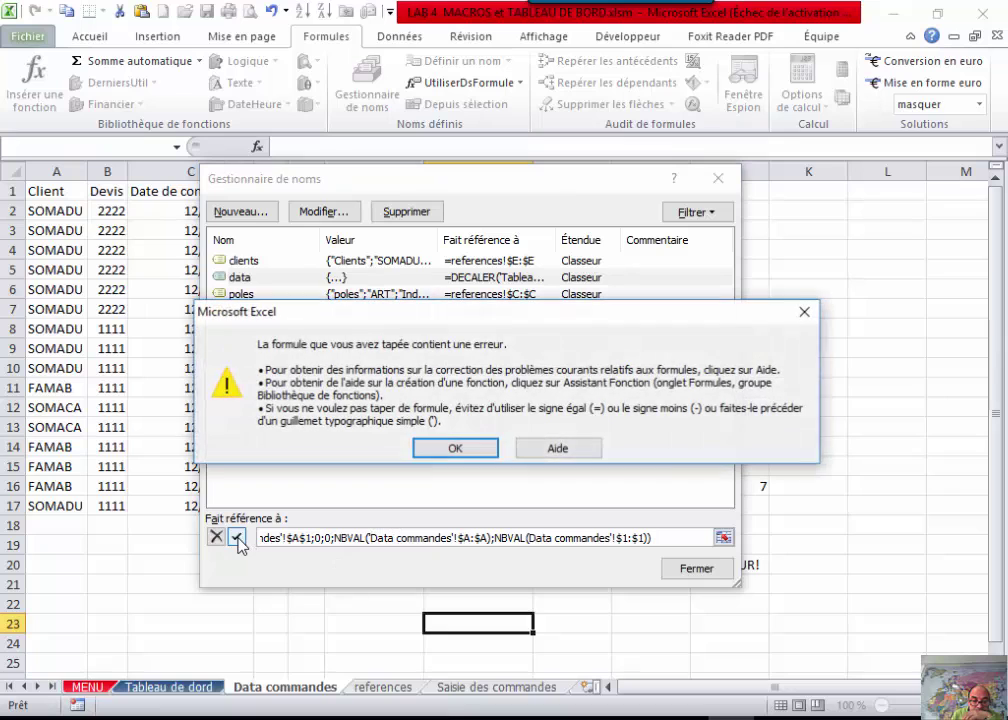
click(456, 448)
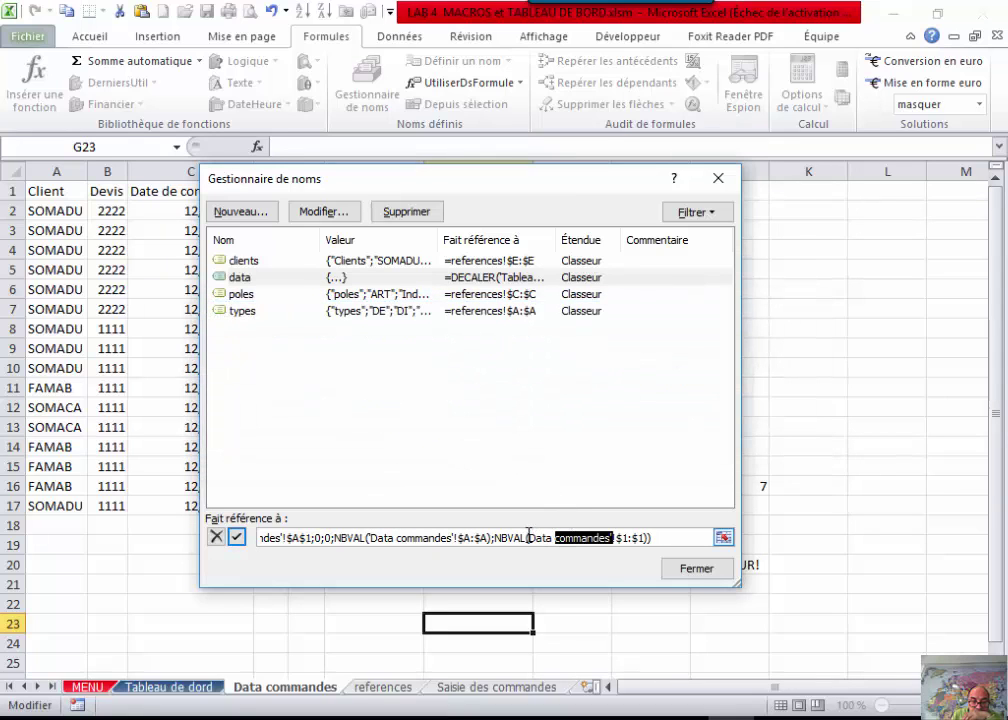
click(532, 538)
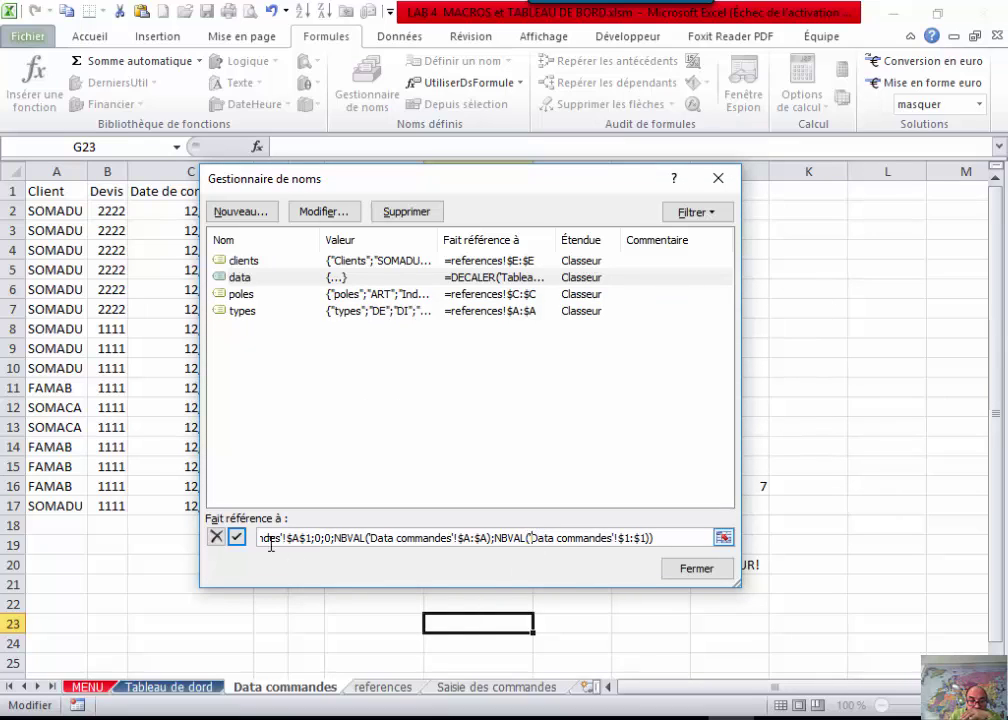
click(237, 539)
click(237, 539)
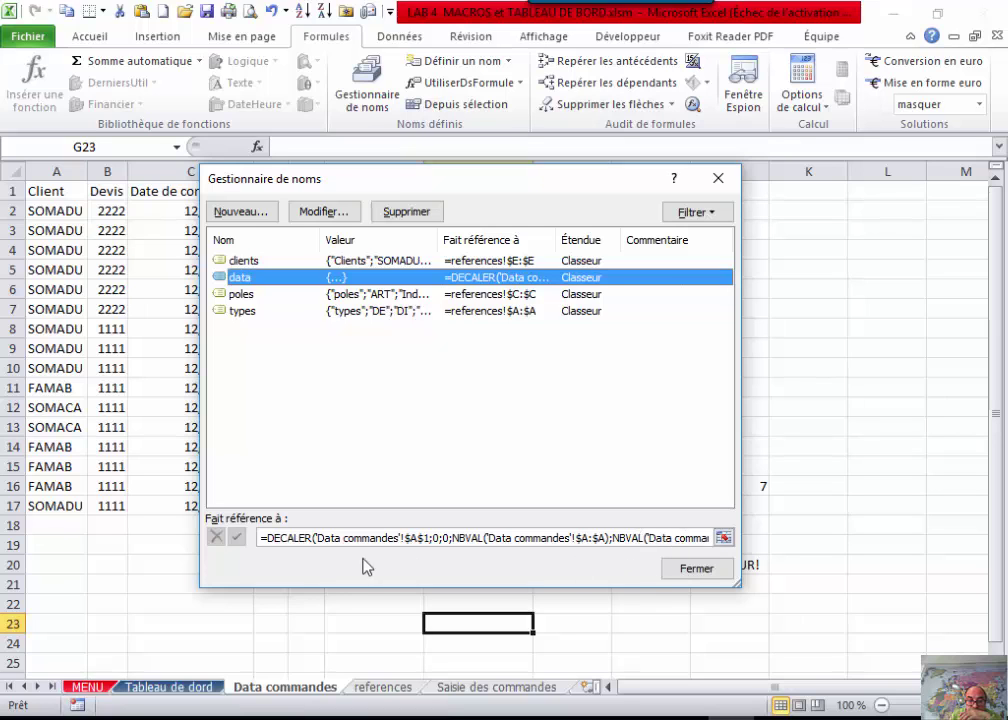
click(683, 569)
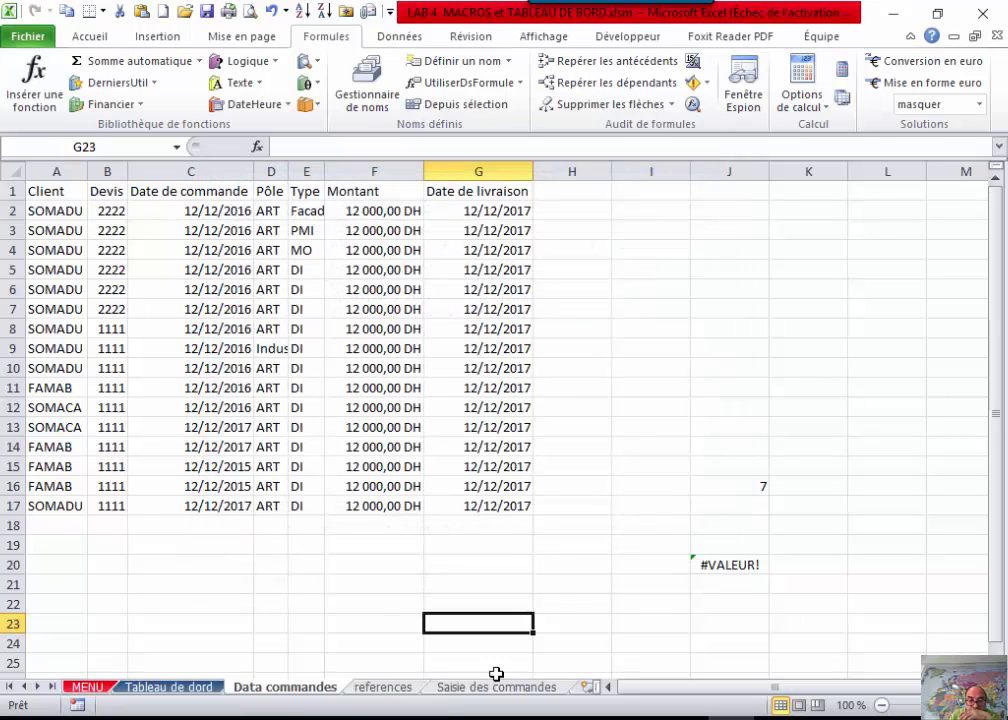
click(172, 690)
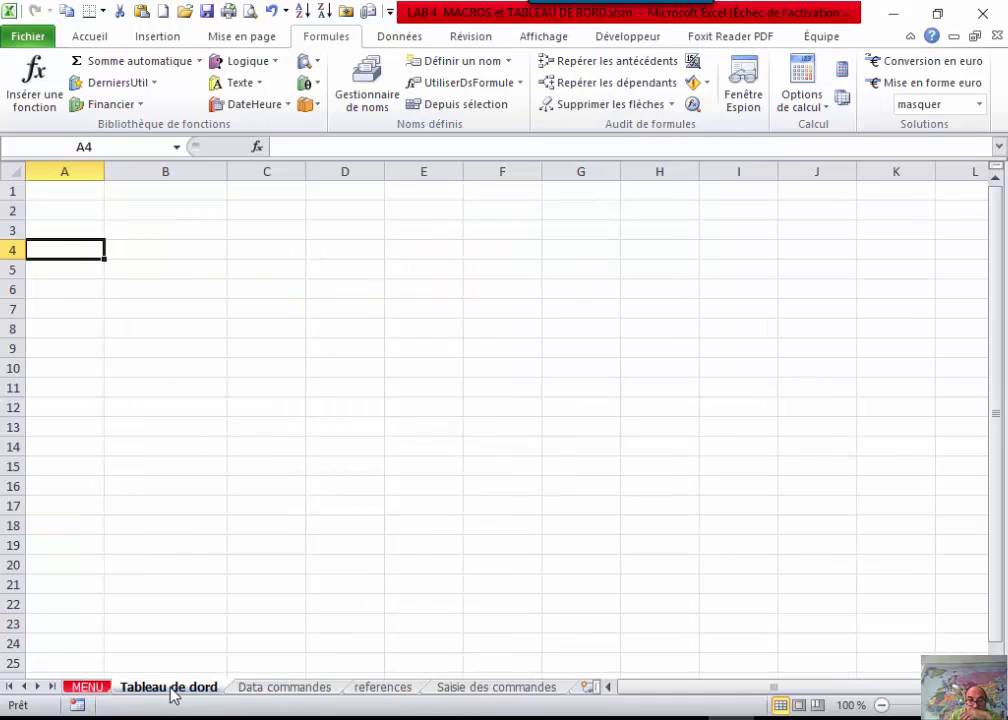
- Insert a pivot table sourced from the named range data at cell A4 of Tableau de dord
click(148, 37)
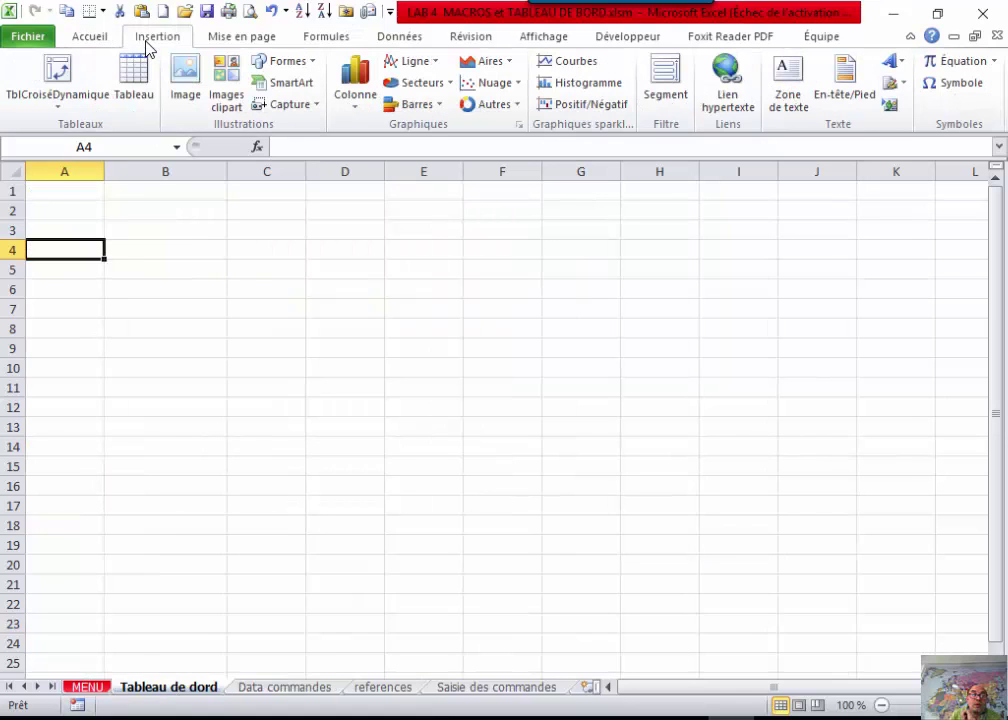
click(60, 76)
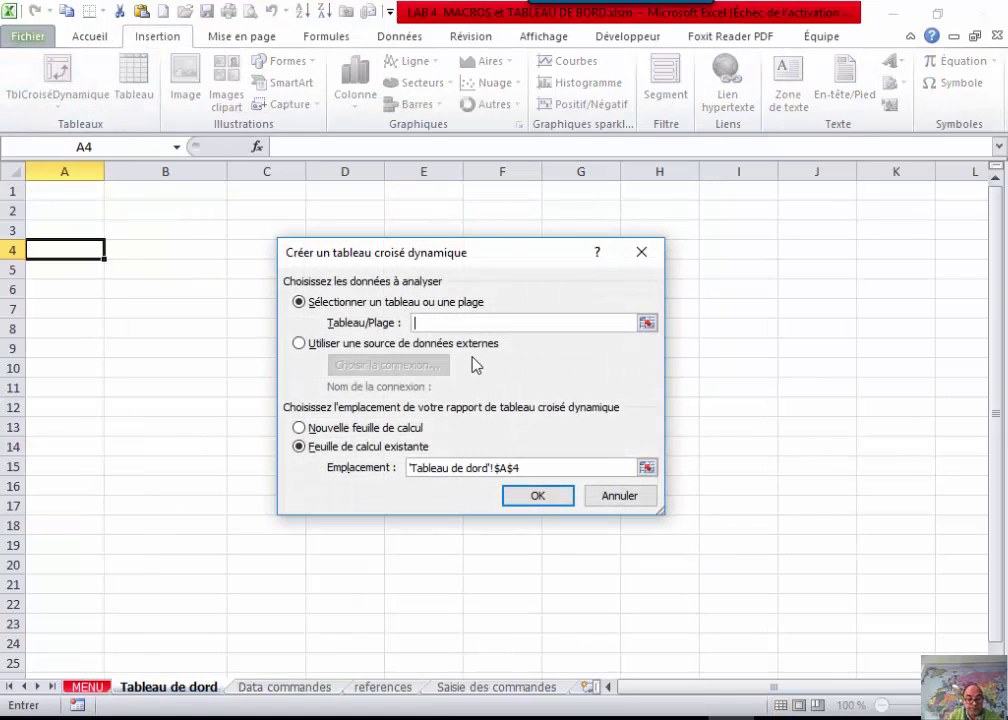
key(F3)
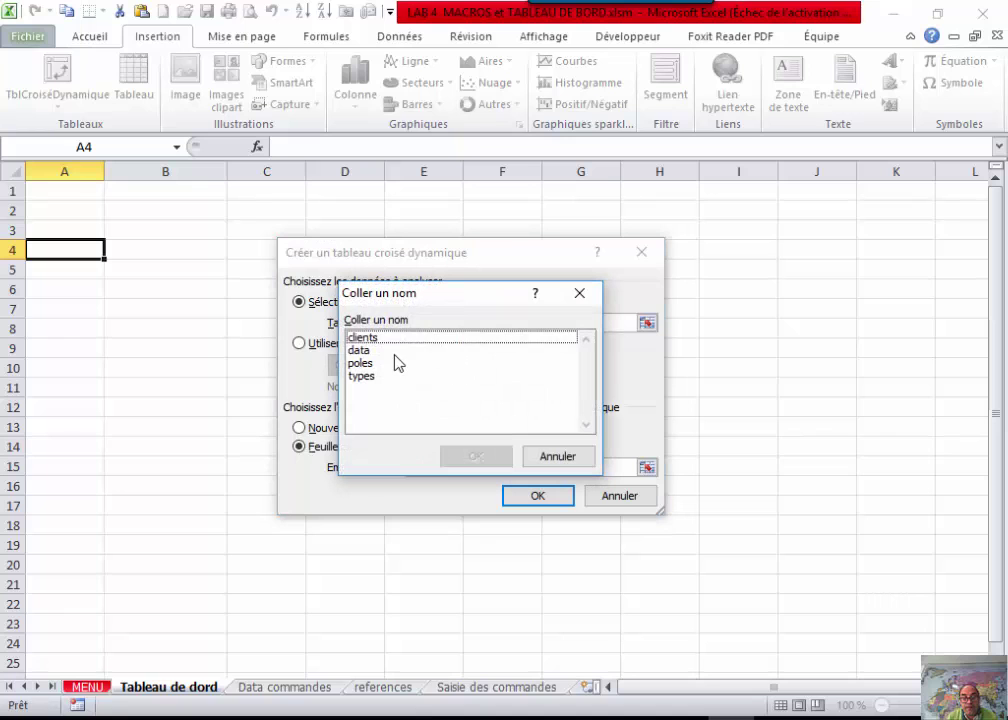
click(396, 350)
click(475, 455)
click(526, 496)
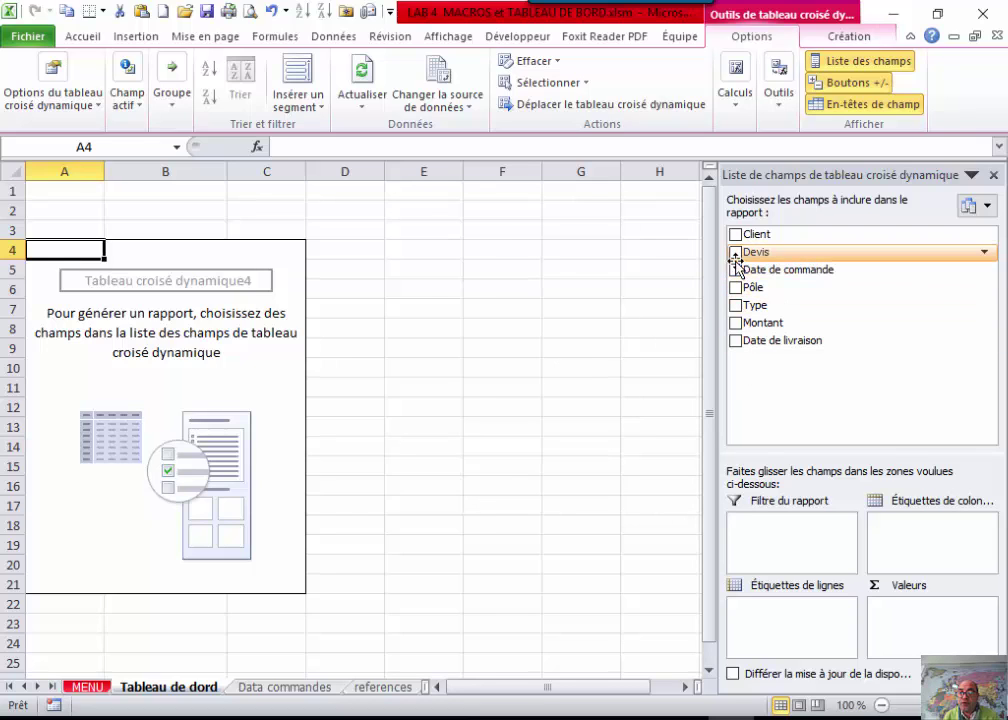
- Add Montant, Date de commande, Pôle and Type to the pivot table
click(736, 323)
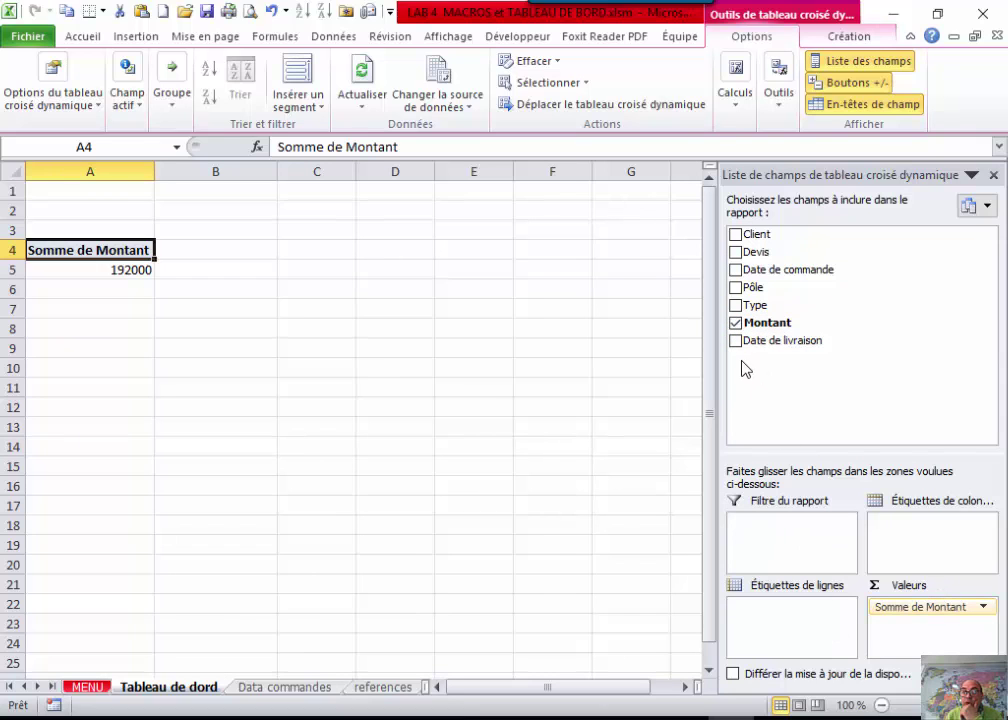
click(736, 270)
click(736, 288)
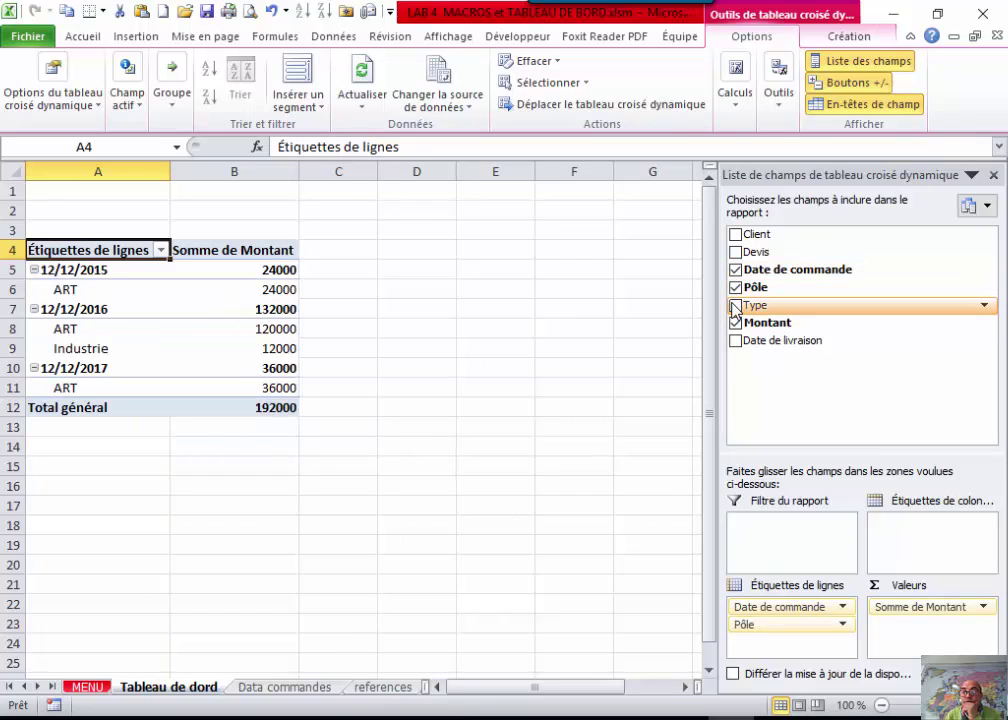
click(736, 305)
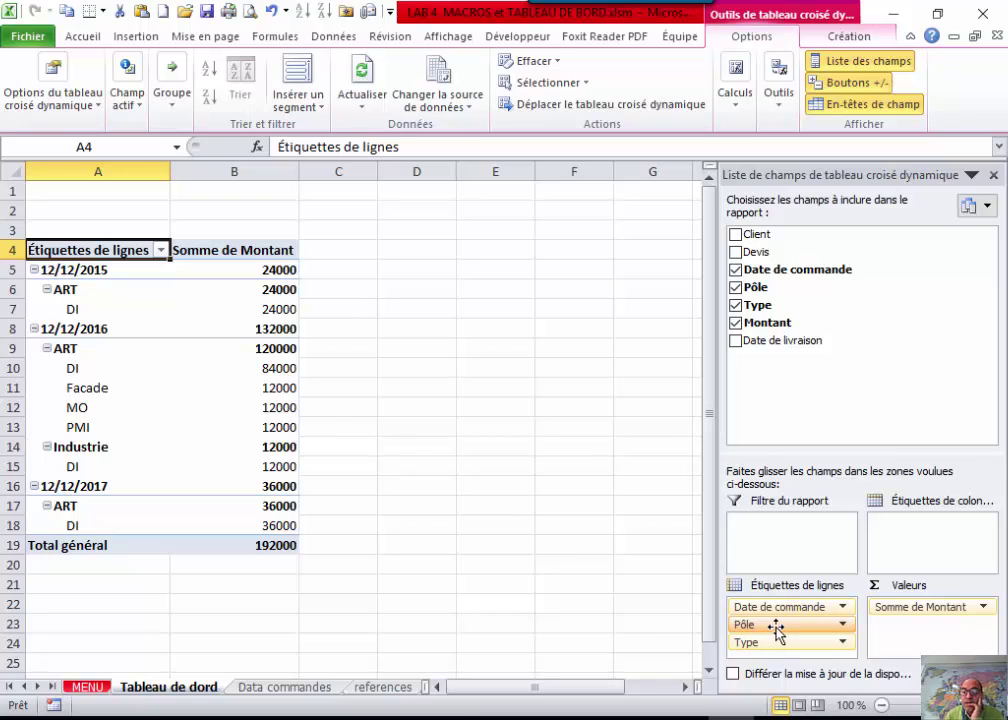
- Move the Pôle field from rows to column labels so ART and Industrie spread across
click(85, 276)
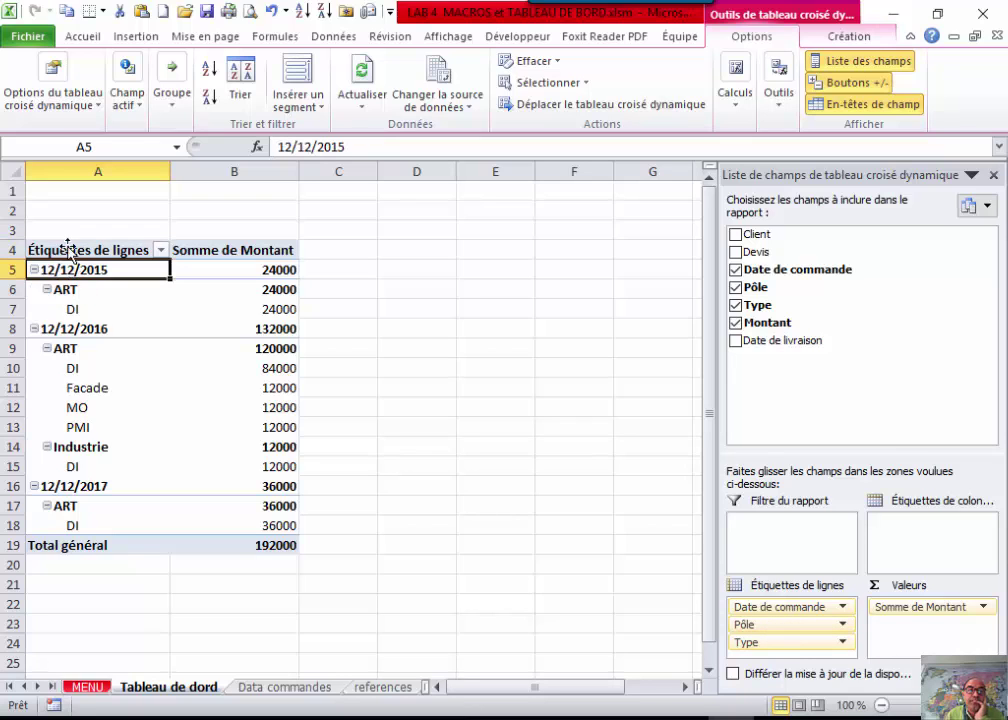
click(130, 38)
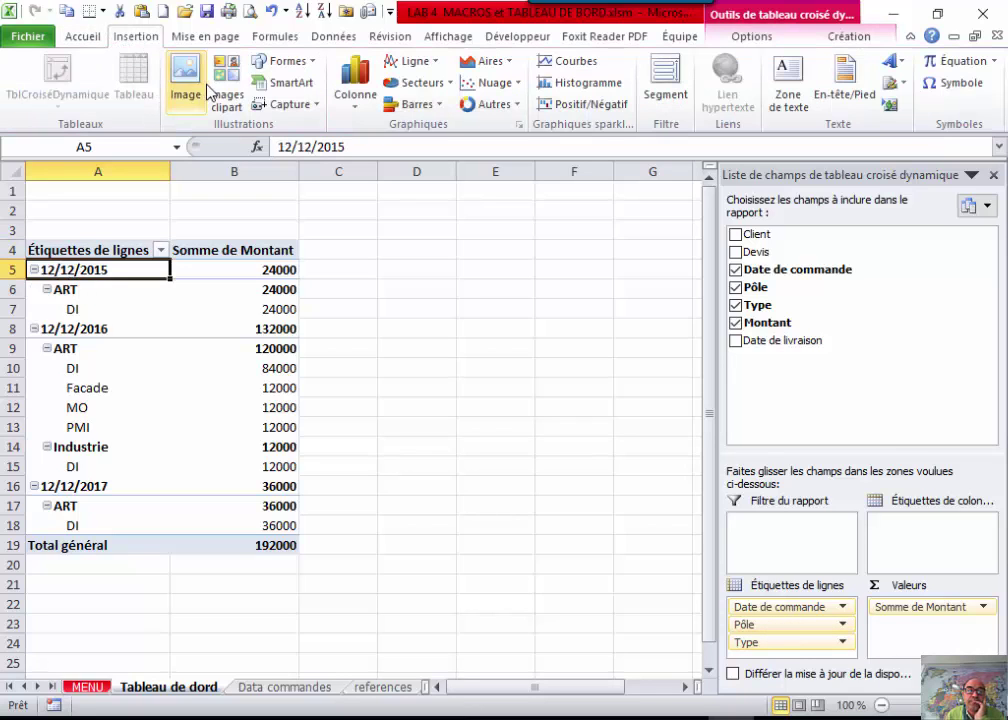
click(357, 97)
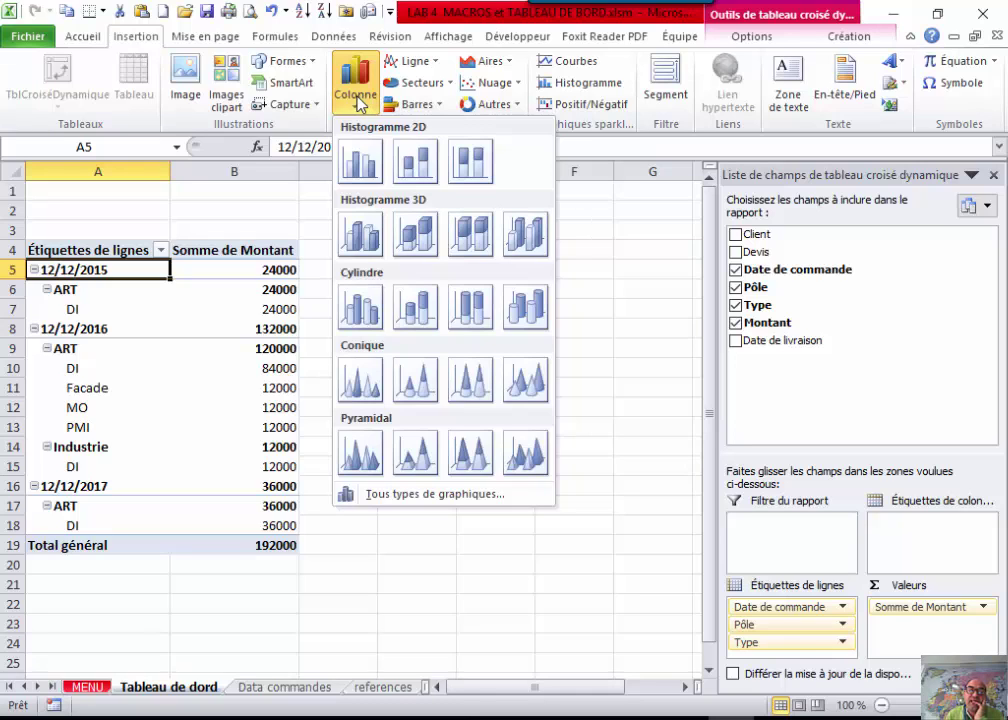
click(630, 297)
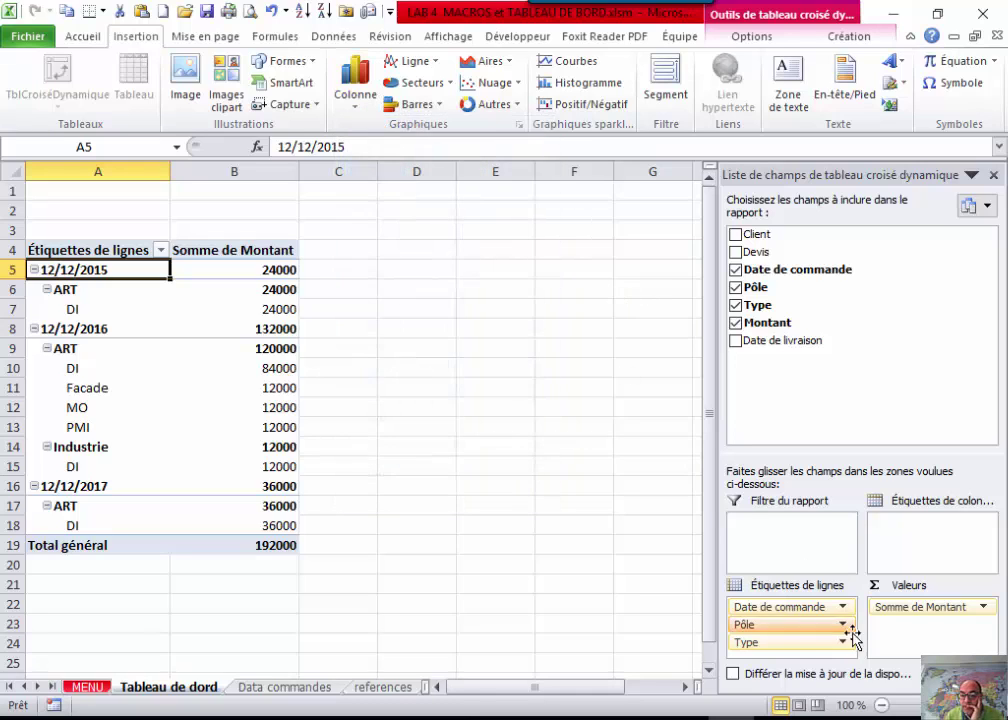
drag(770, 626, 905, 530)
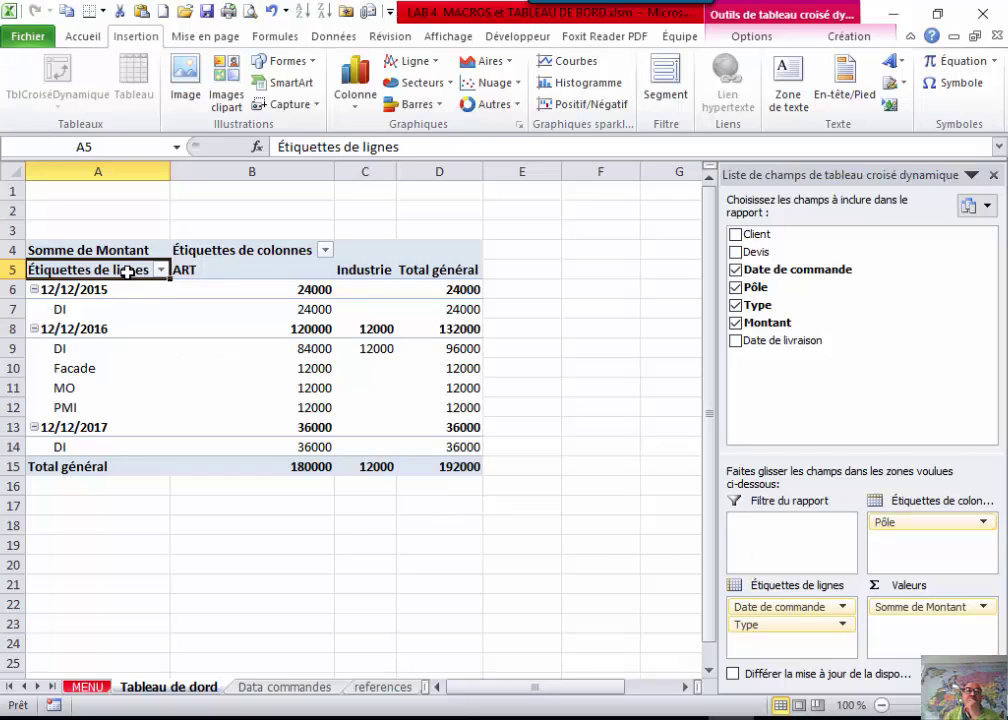
click(355, 85)
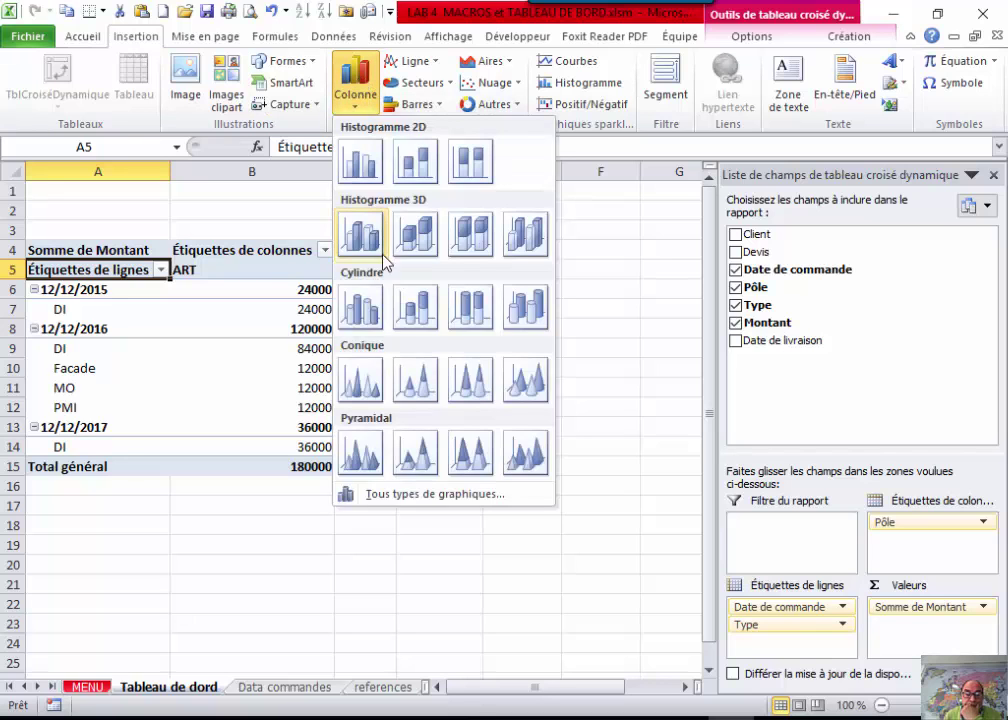
- Insert a 3D column pivot chart at the sheet's top-left and hide all its field buttons
click(362, 306)
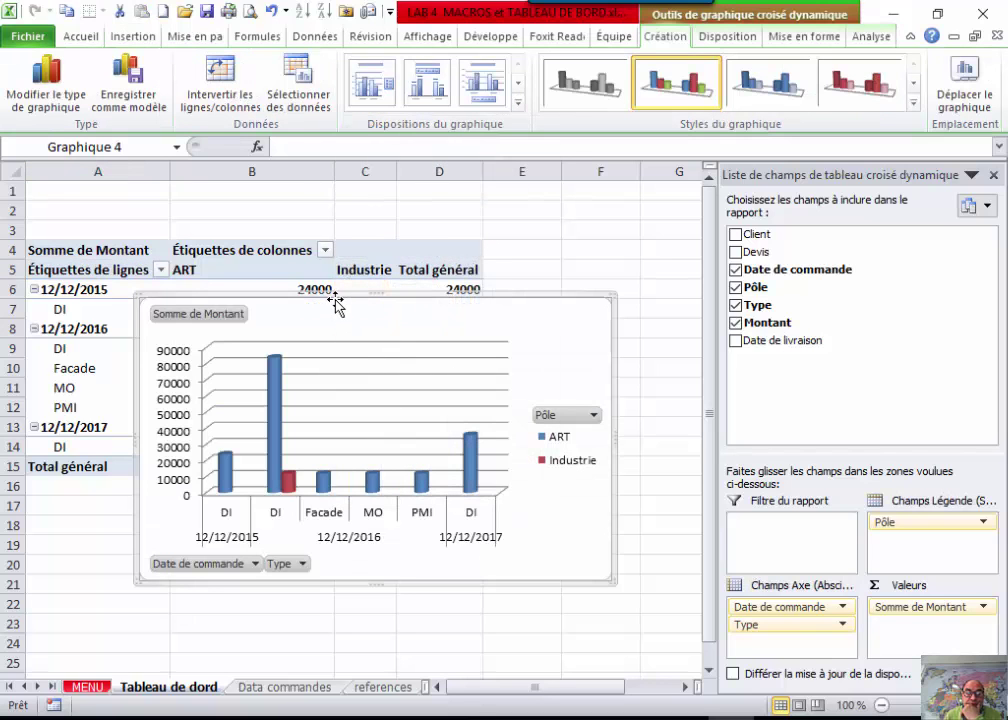
drag(335, 302, 218, 189)
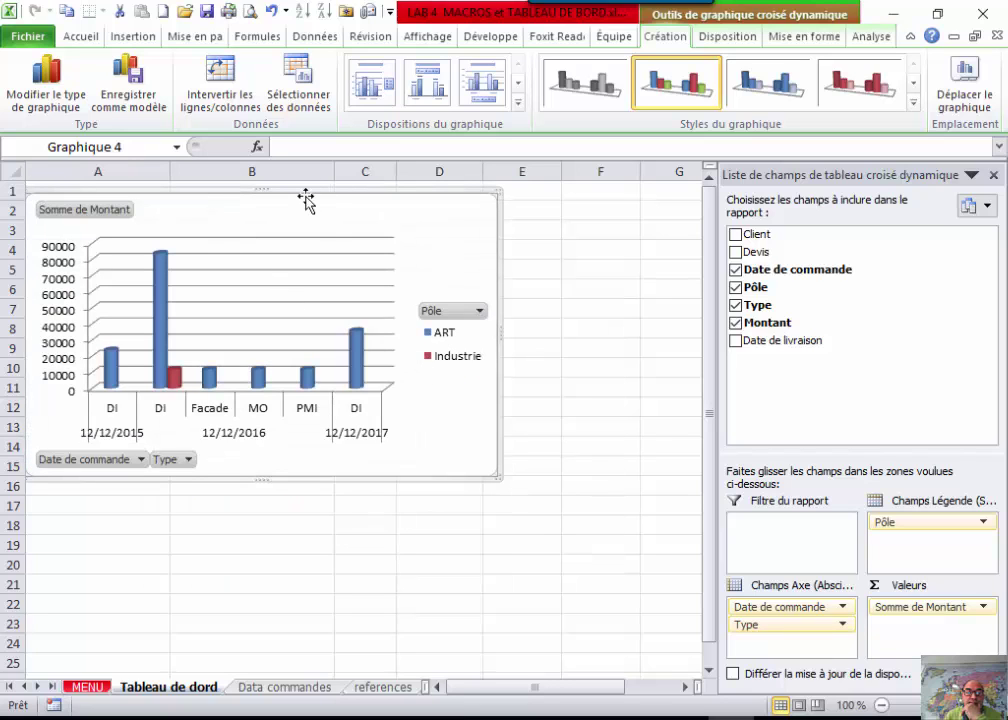
drag(305, 200, 305, 192)
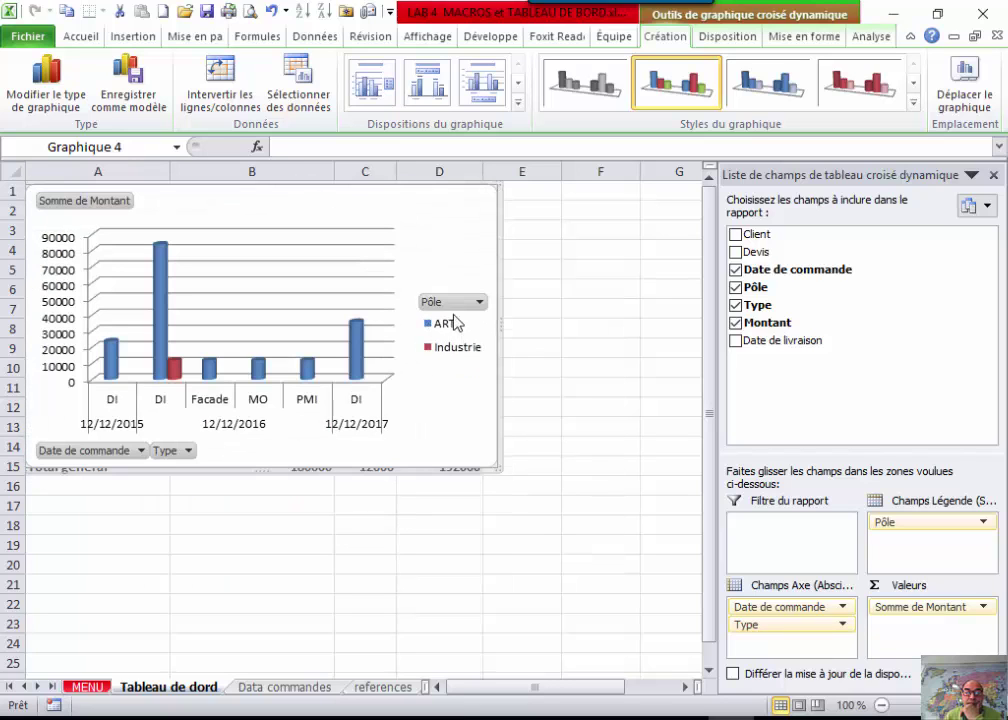
right_click(452, 305)
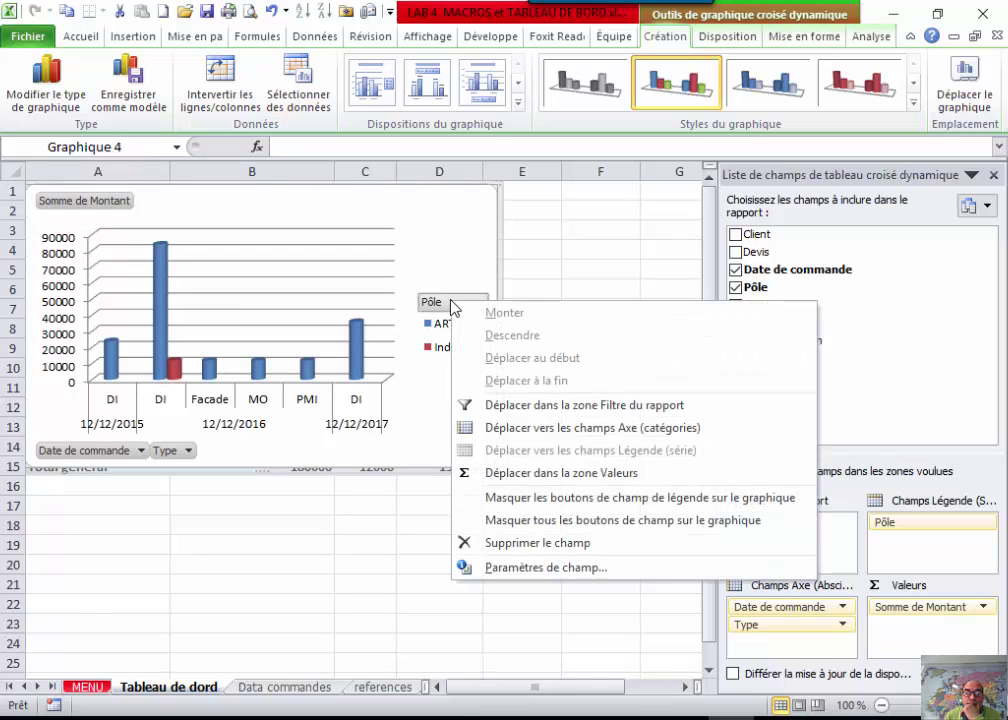
click(596, 522)
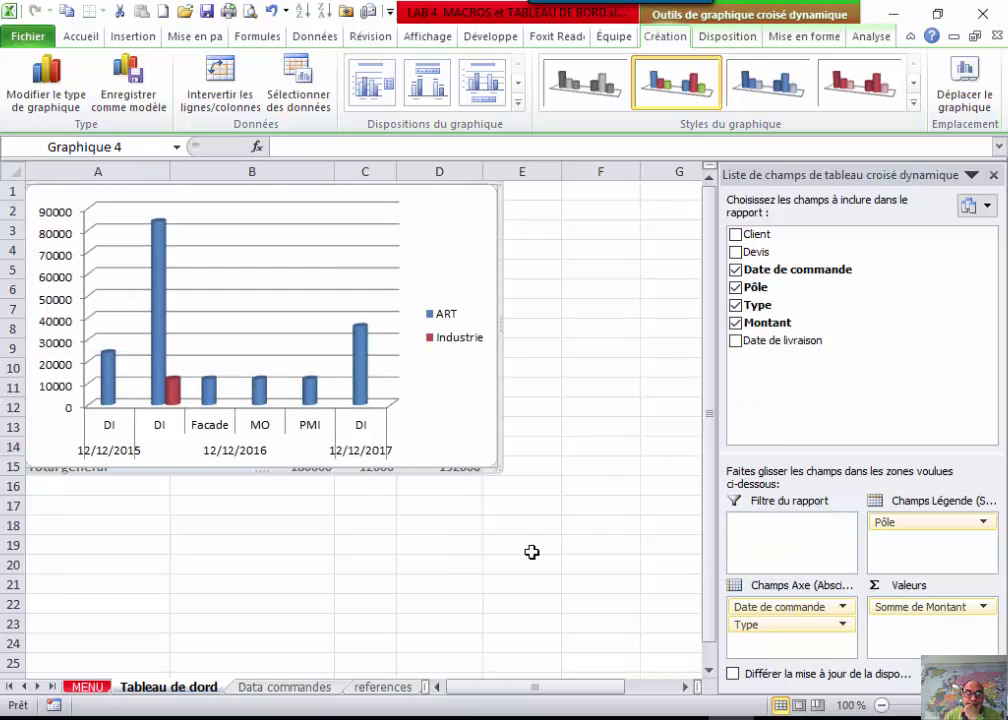
- Position the chart legend at the top
click(445, 322)
right_click(445, 320)
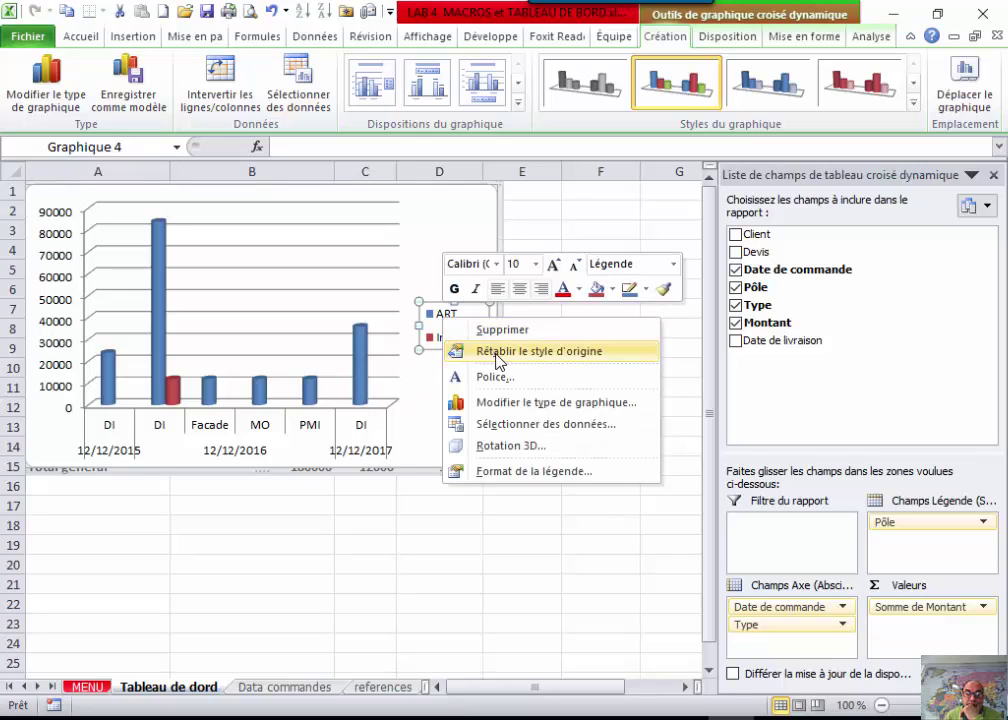
click(549, 470)
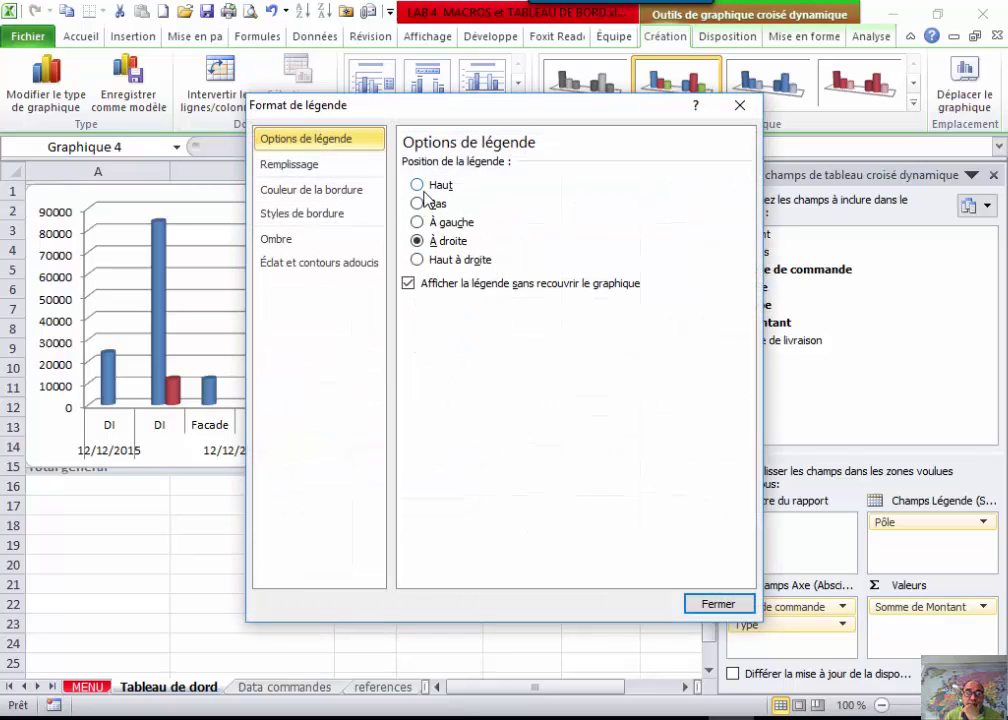
click(424, 188)
click(716, 603)
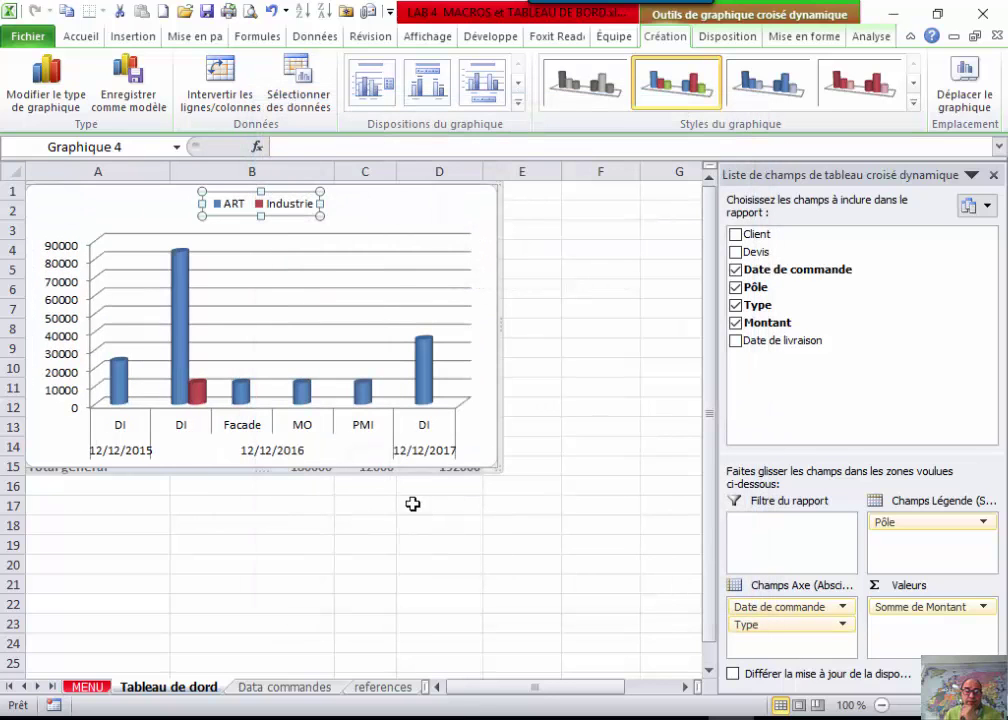
- Add value labels to the chart's data bars
click(465, 445)
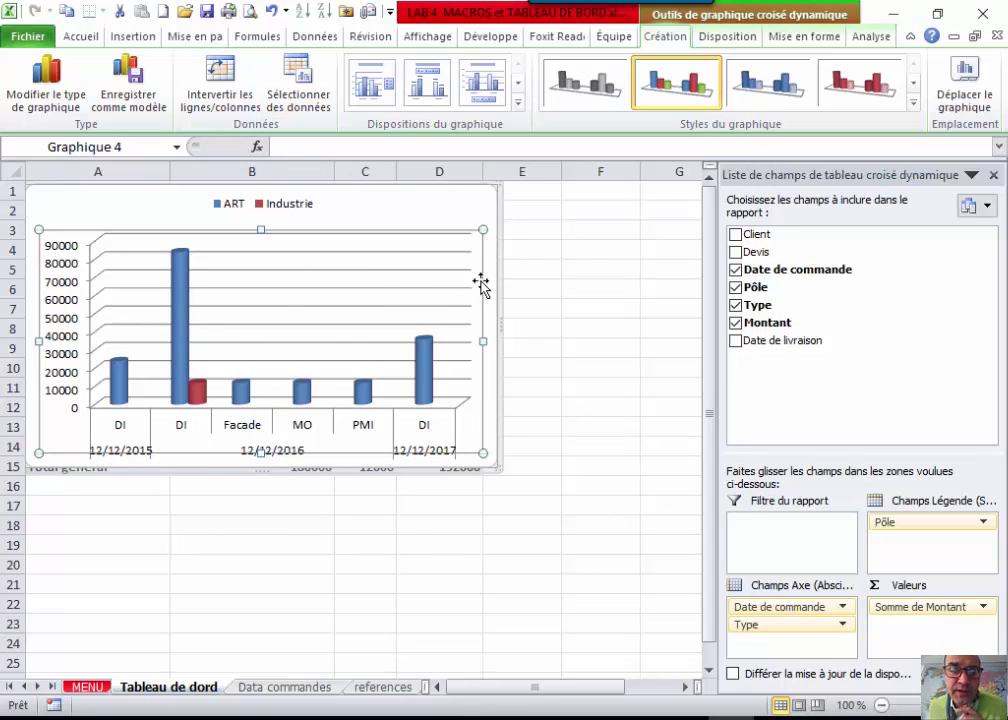
drag(537, 277, 540, 286)
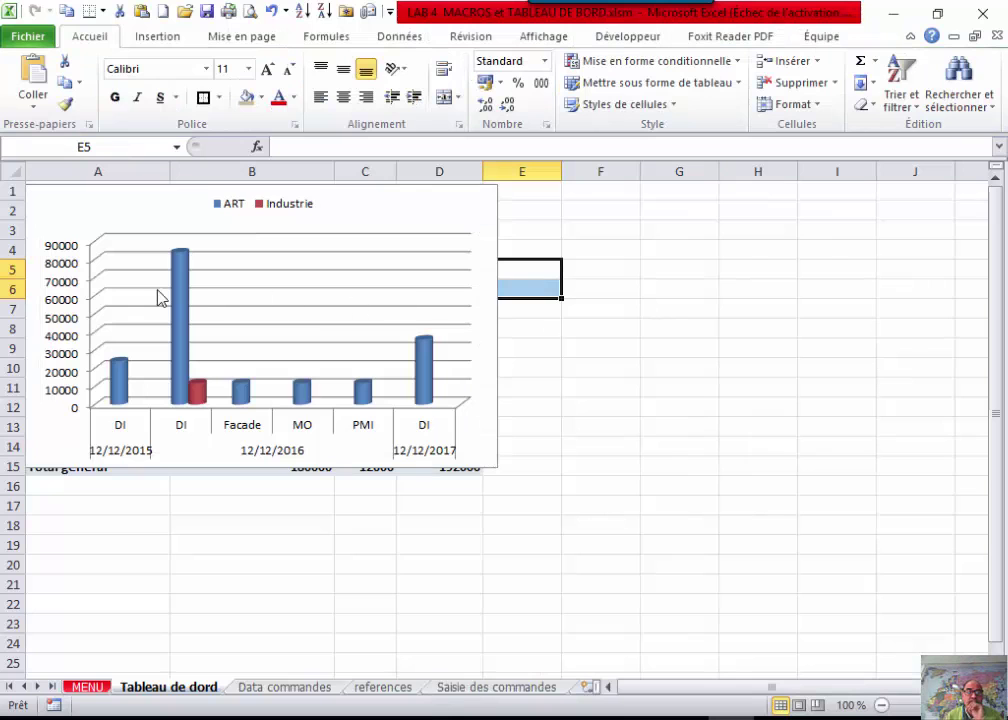
click(178, 314)
right_click(180, 313)
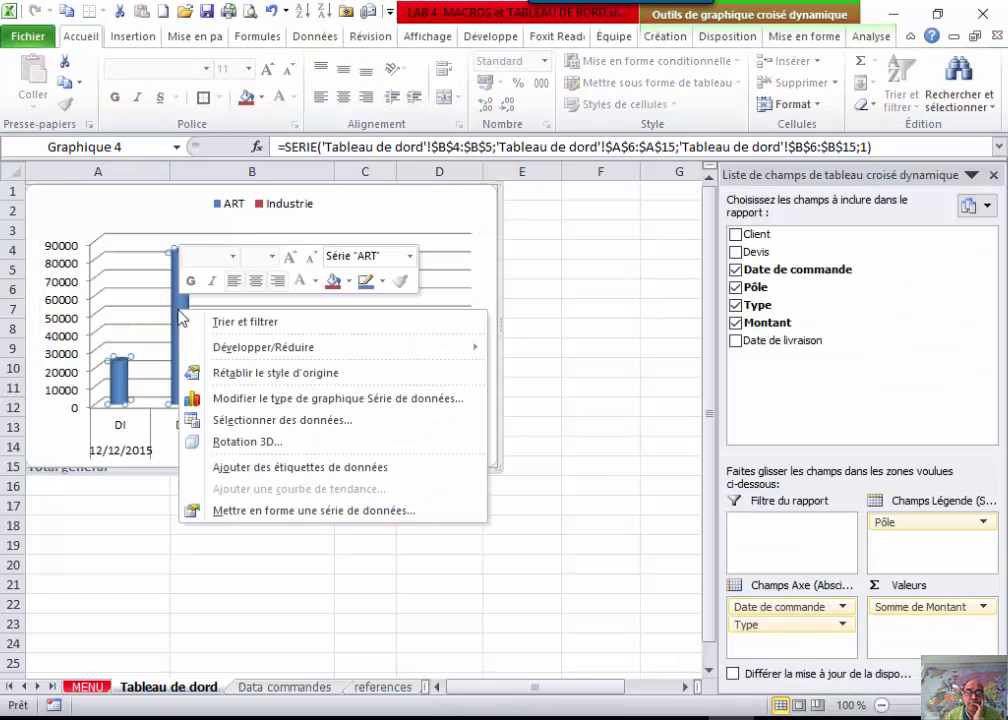
click(350, 467)
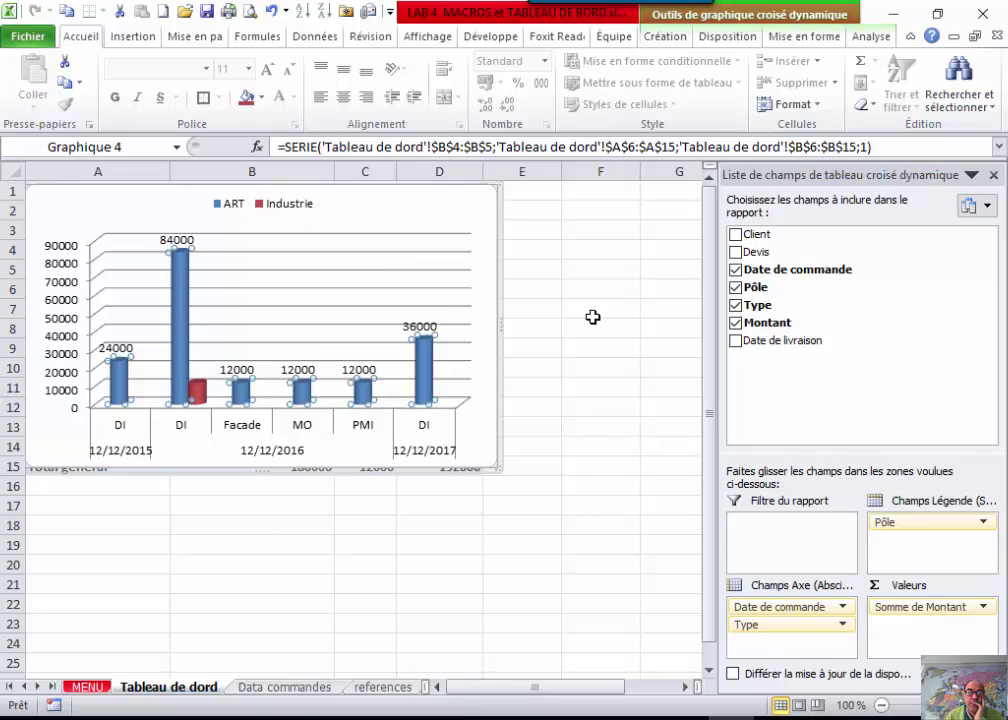
- Enlarge the pivot chart slightly using its bottom-right handle
click(513, 499)
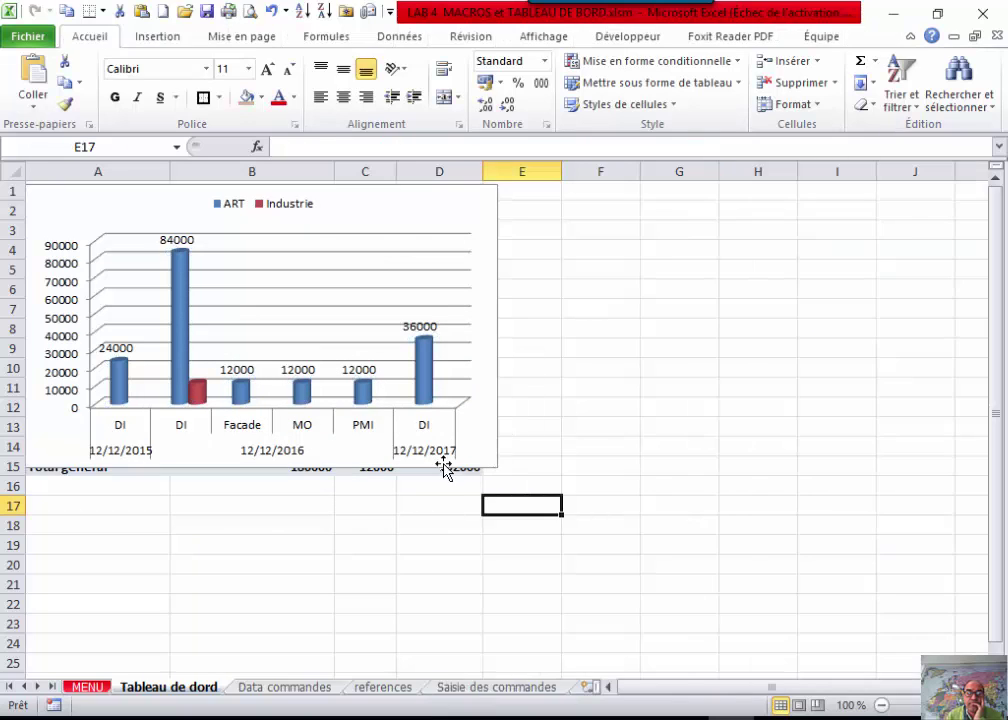
click(470, 475)
drag(497, 468, 501, 472)
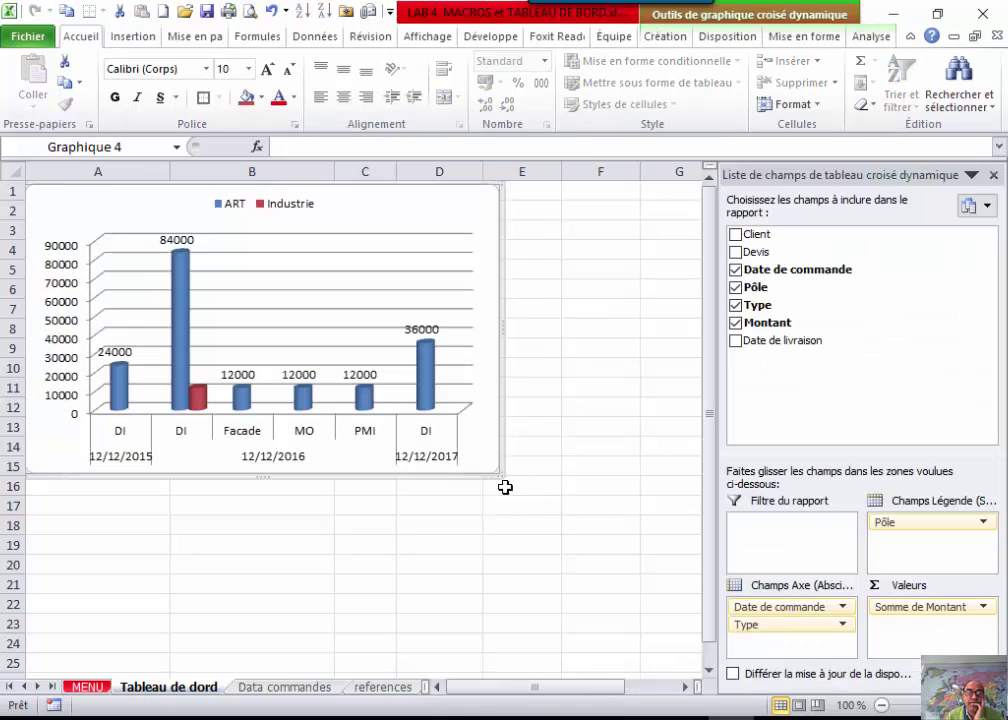
click(567, 384)
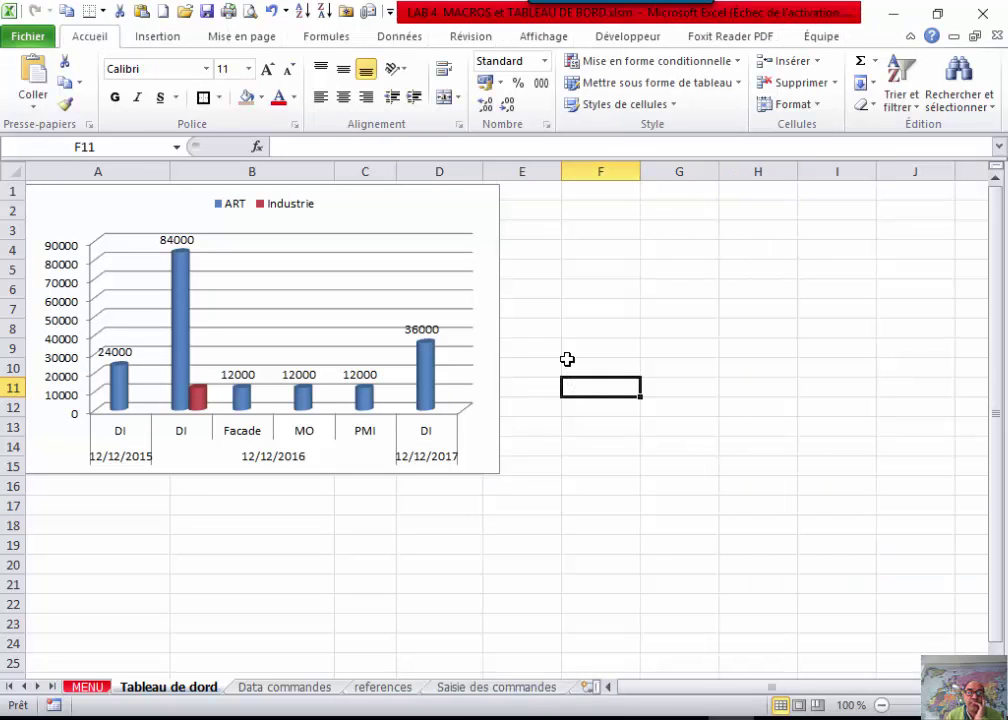
click(354, 210)
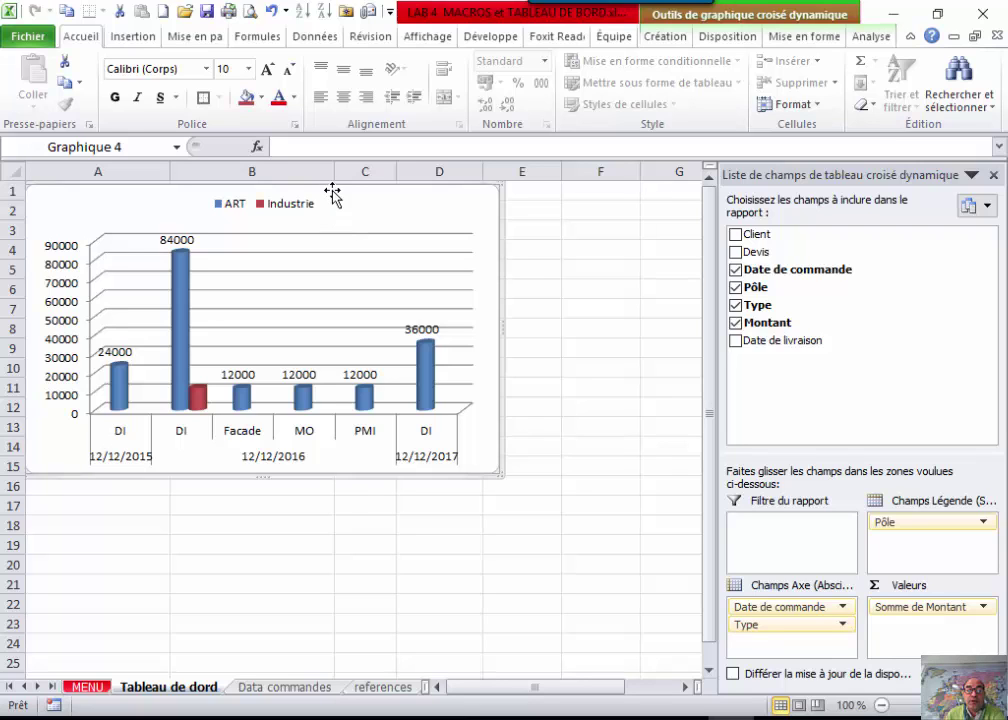
- Group the pivot table's order dates by years only, moving the chart aside and back
drag(318, 204, 622, 323)
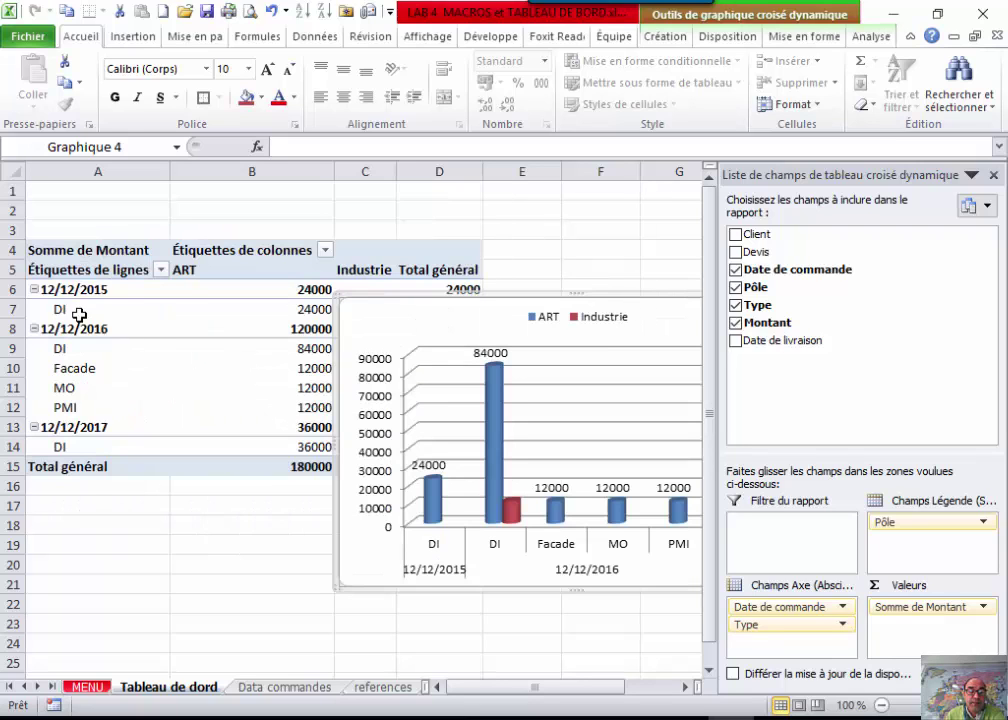
right_click(72, 296)
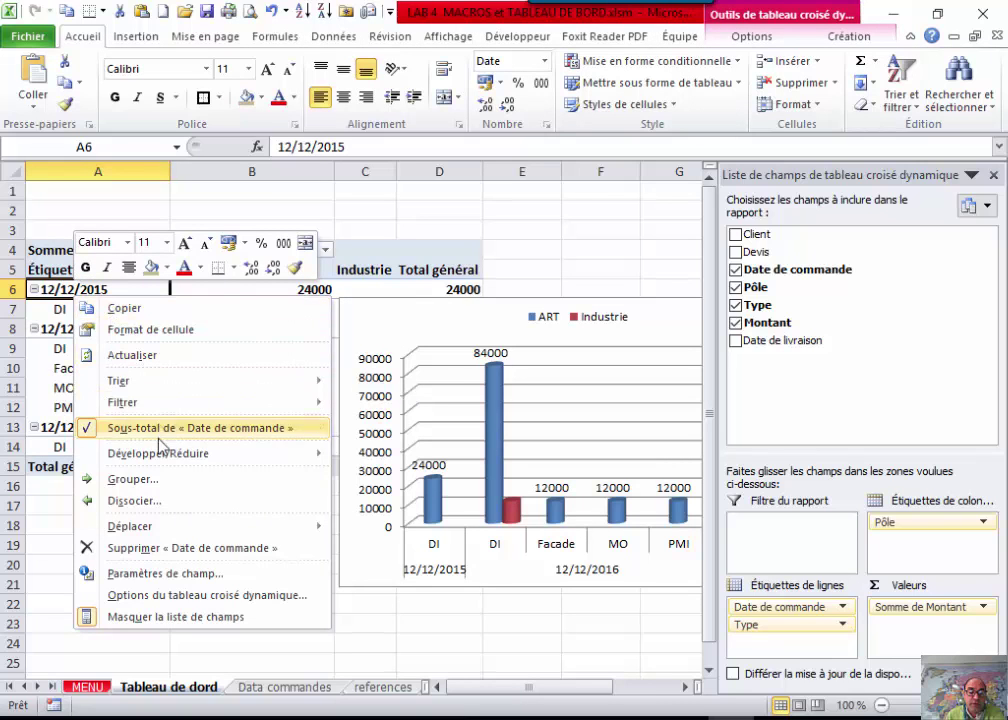
click(152, 481)
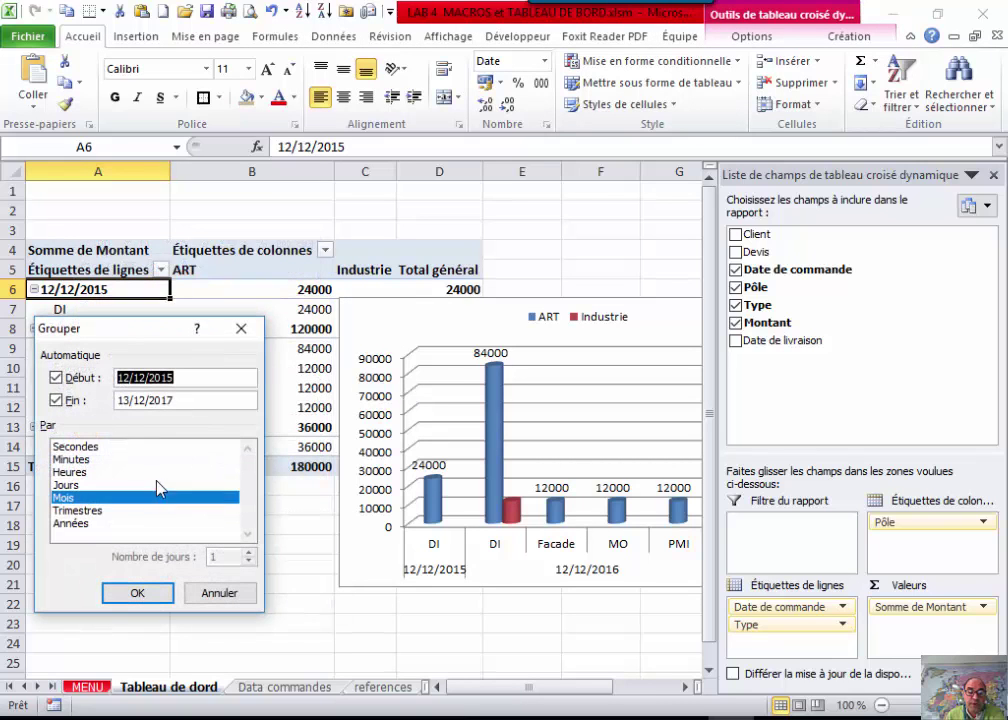
click(83, 525)
click(89, 486)
click(92, 497)
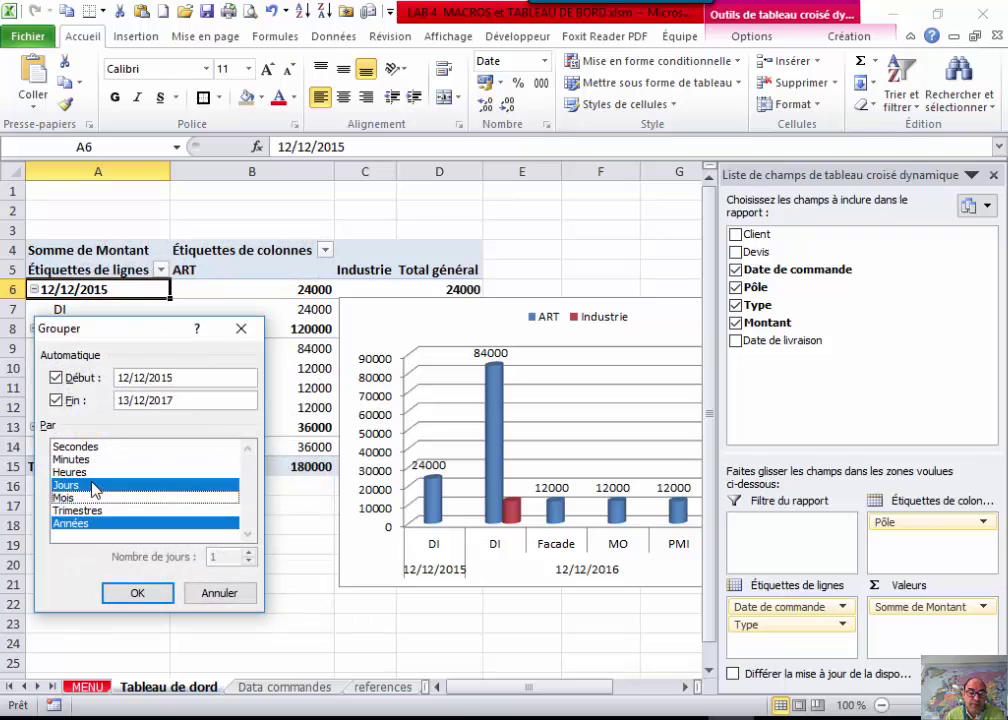
click(92, 486)
click(141, 593)
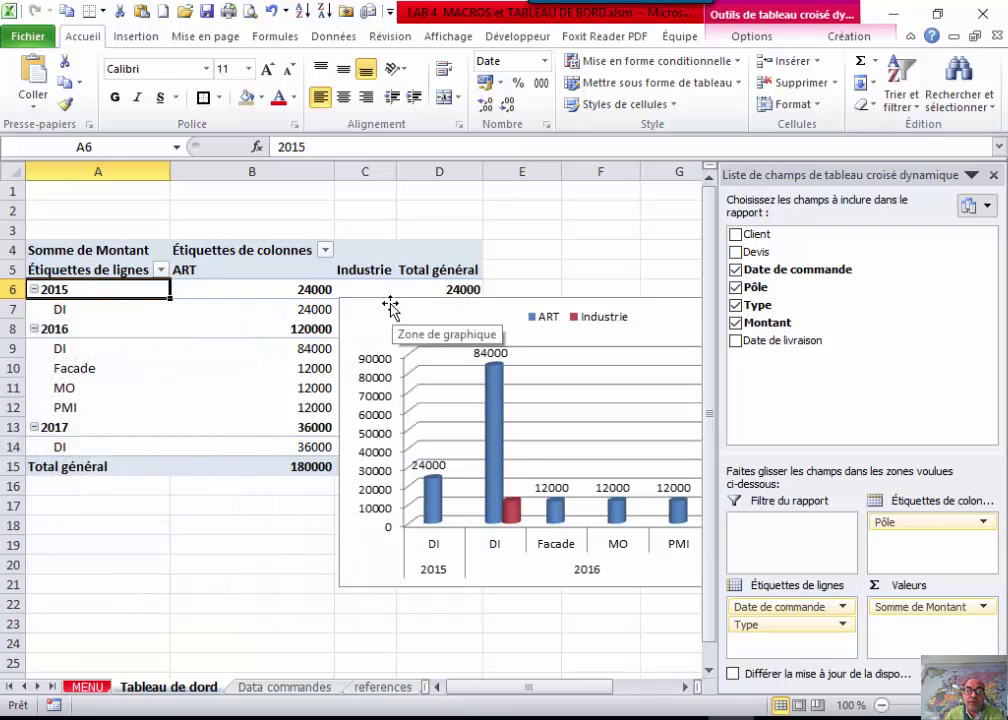
drag(389, 301, 77, 228)
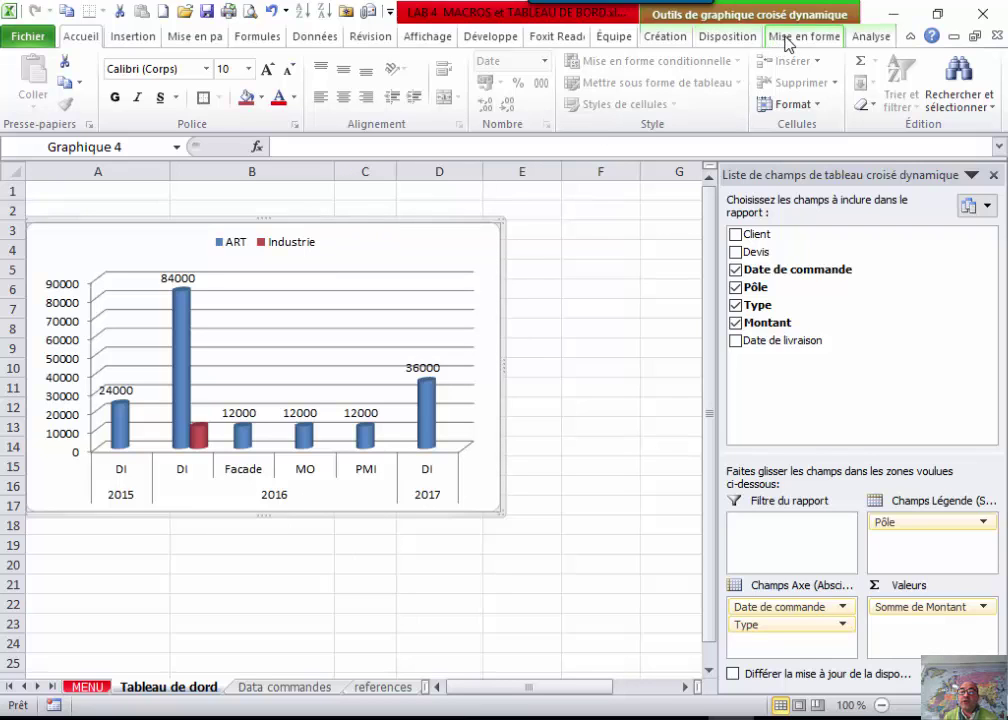
- Insert slicers for Date de commande, Pôle and Type on the pivot chart
click(872, 36)
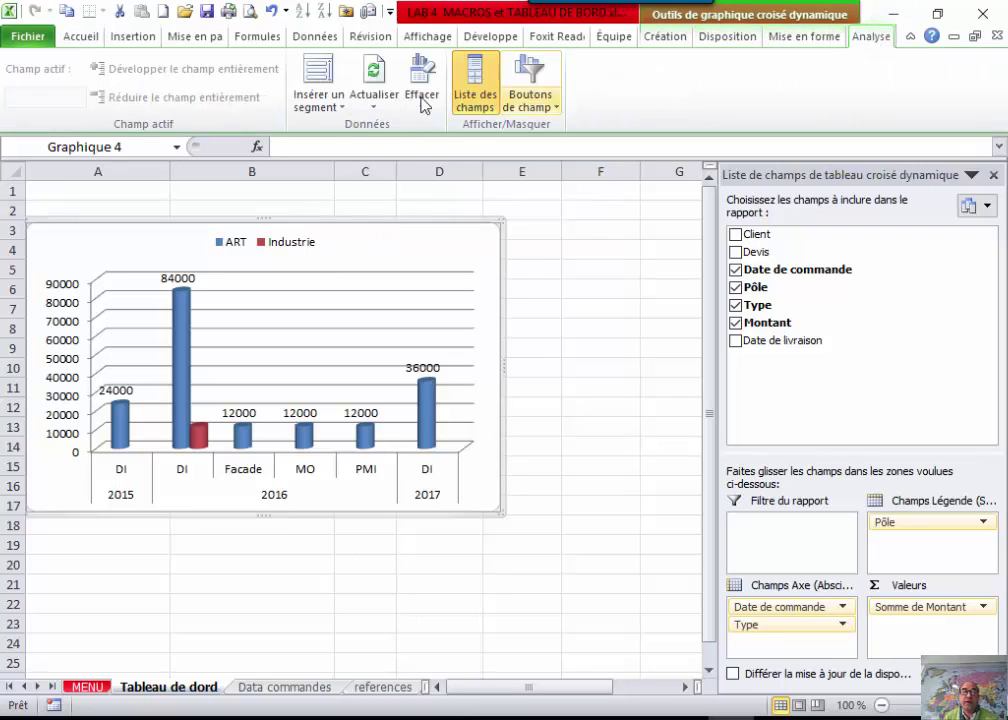
click(322, 82)
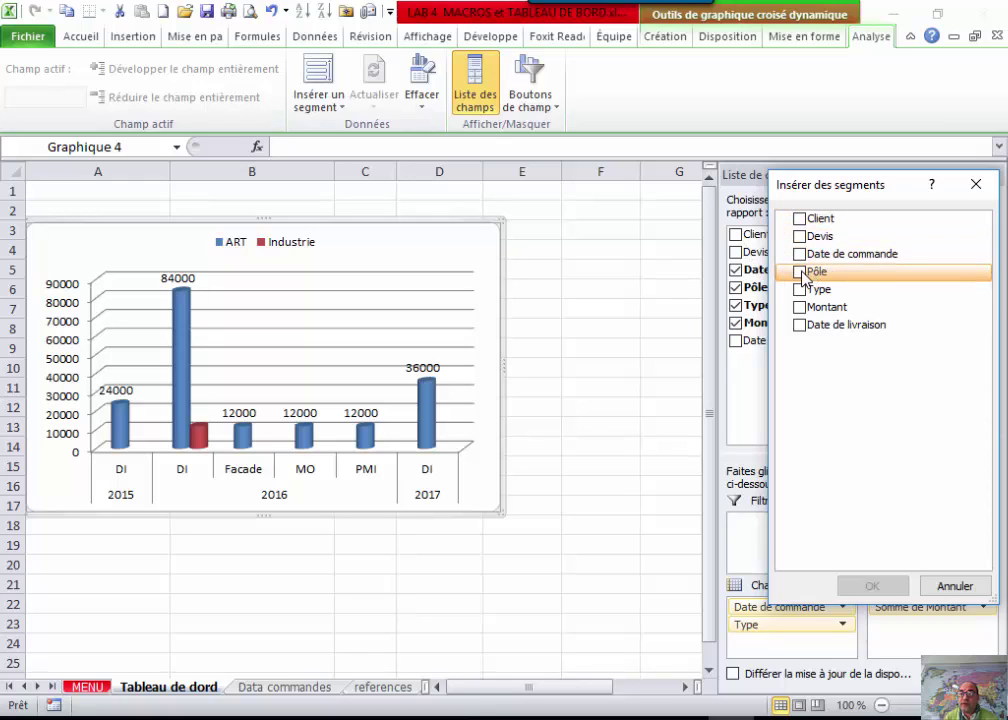
click(800, 272)
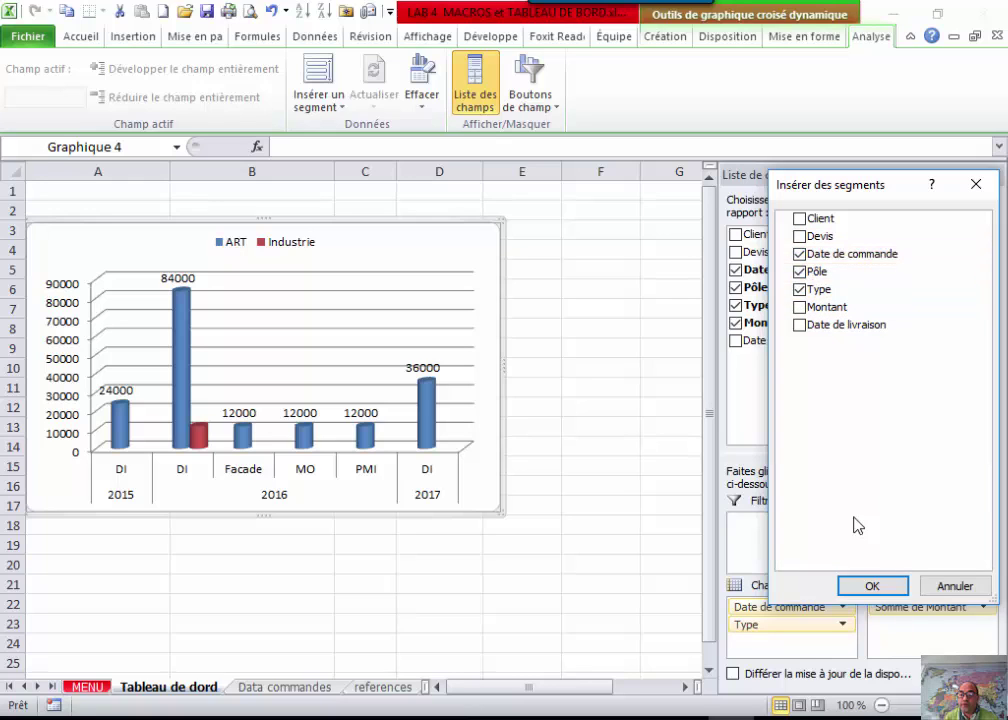
click(866, 585)
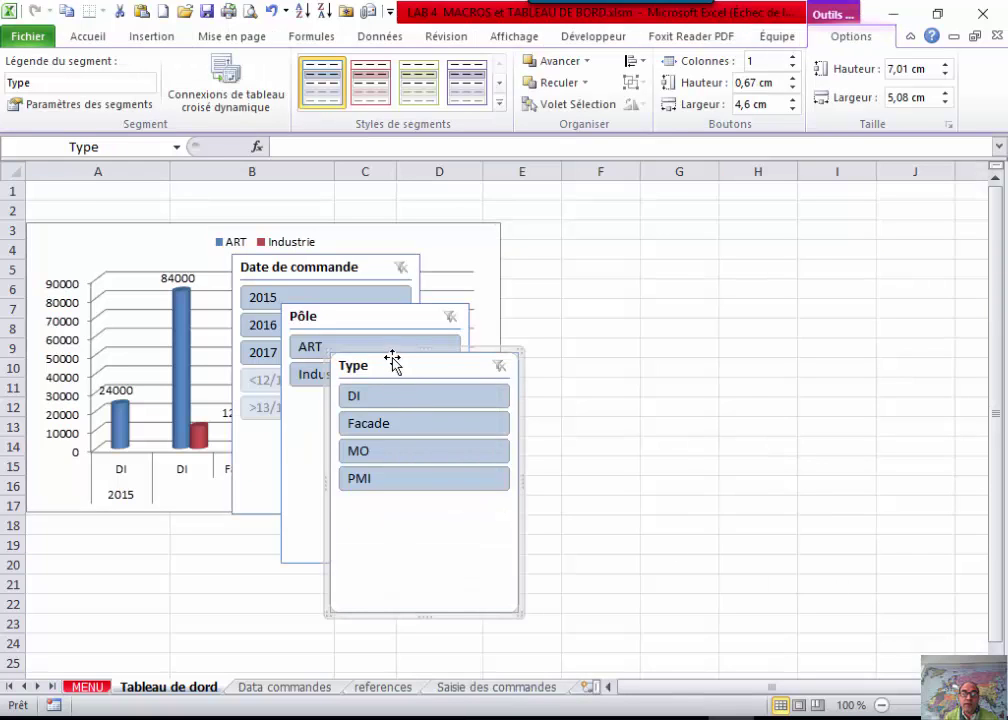
- Place the Type slicer beside the chart, shortened to fit, with the Pôle slicer beneath it
drag(392, 375, 589, 223)
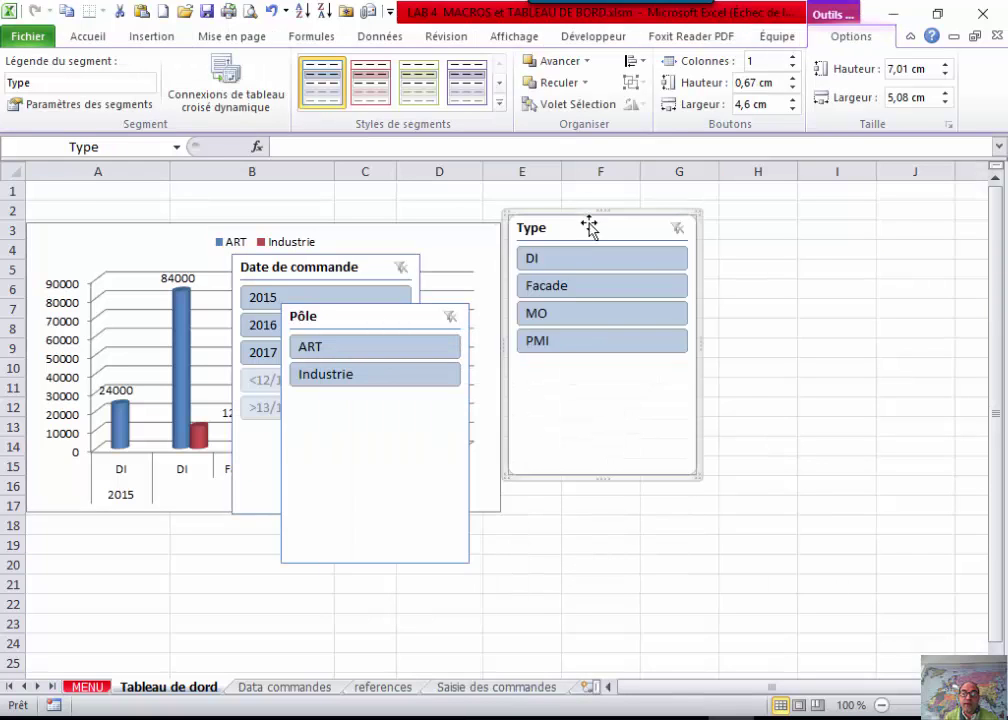
mouse_move(366, 327)
mouse_down()
mouse_move(405, 343)
mouse_move(358, 457)
mouse_up()
click(578, 472)
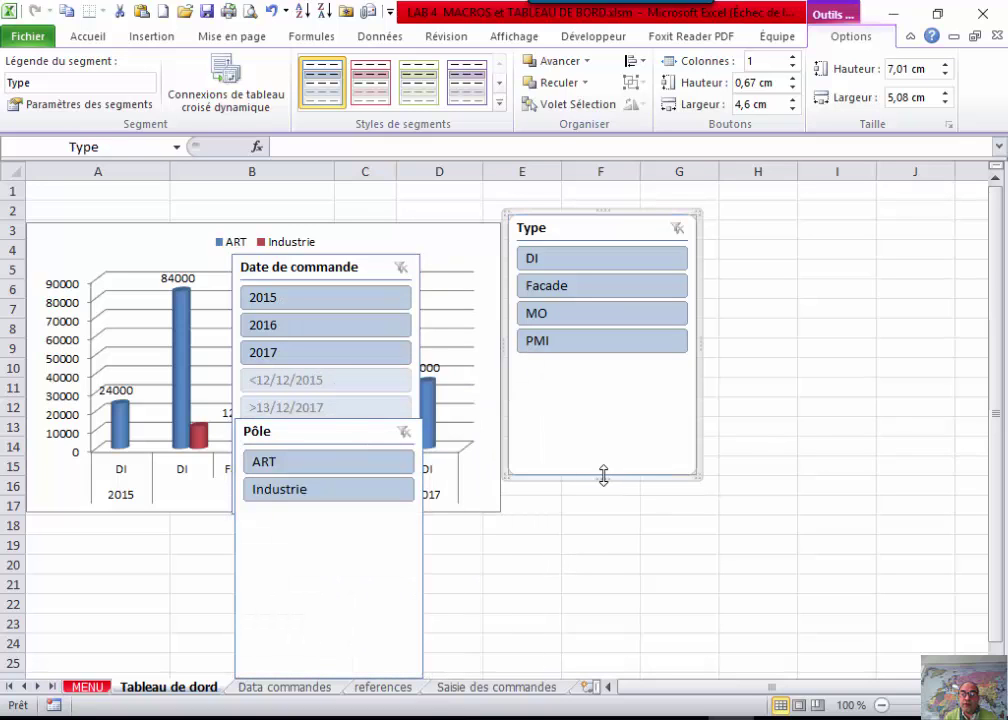
drag(602, 476, 601, 363)
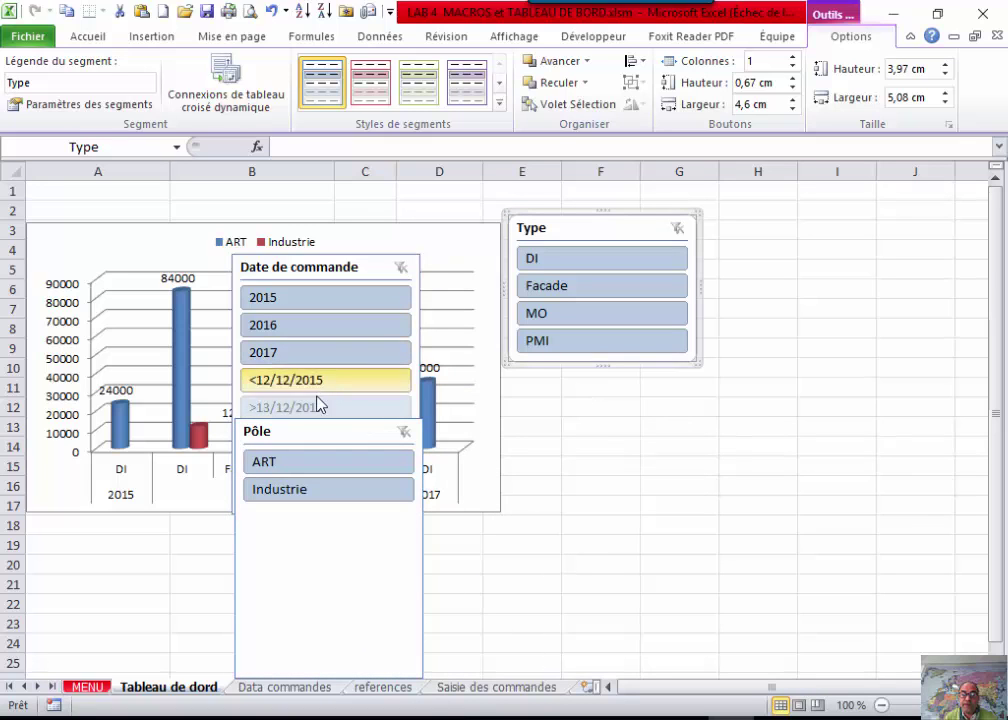
mouse_move(305, 424)
mouse_down()
mouse_move(606, 399)
mouse_move(582, 382)
mouse_up()
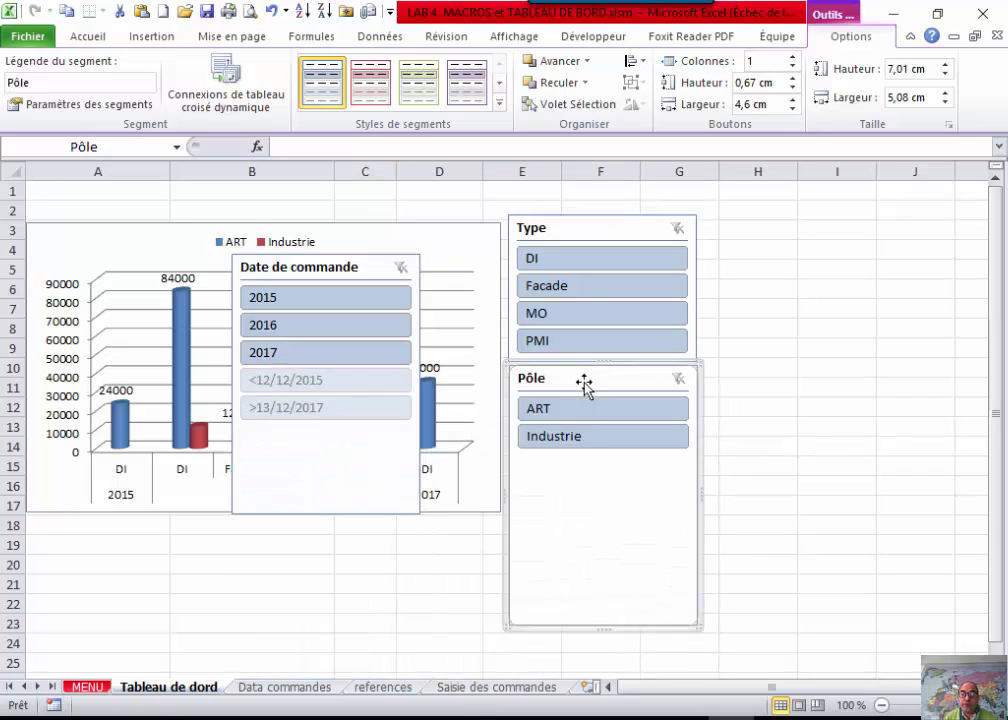
drag(600, 626, 590, 462)
- Move the Date de commande slicer under Pôle and shrink it to 3,55 cm high
click(332, 275)
drag(332, 275, 605, 482)
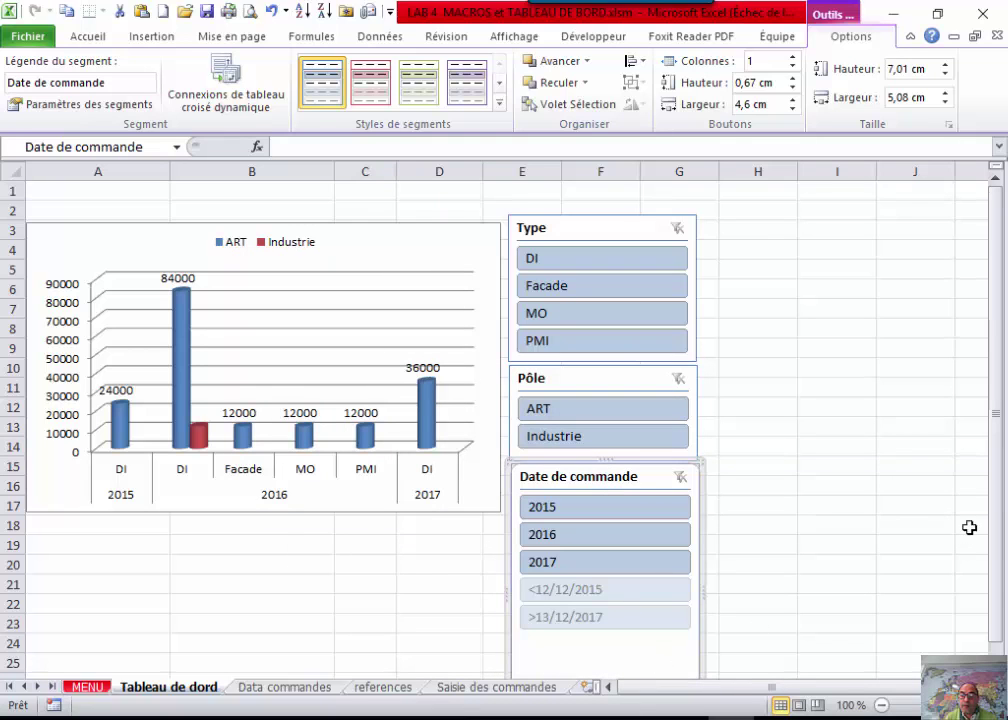
drag(997, 488, 1000, 610)
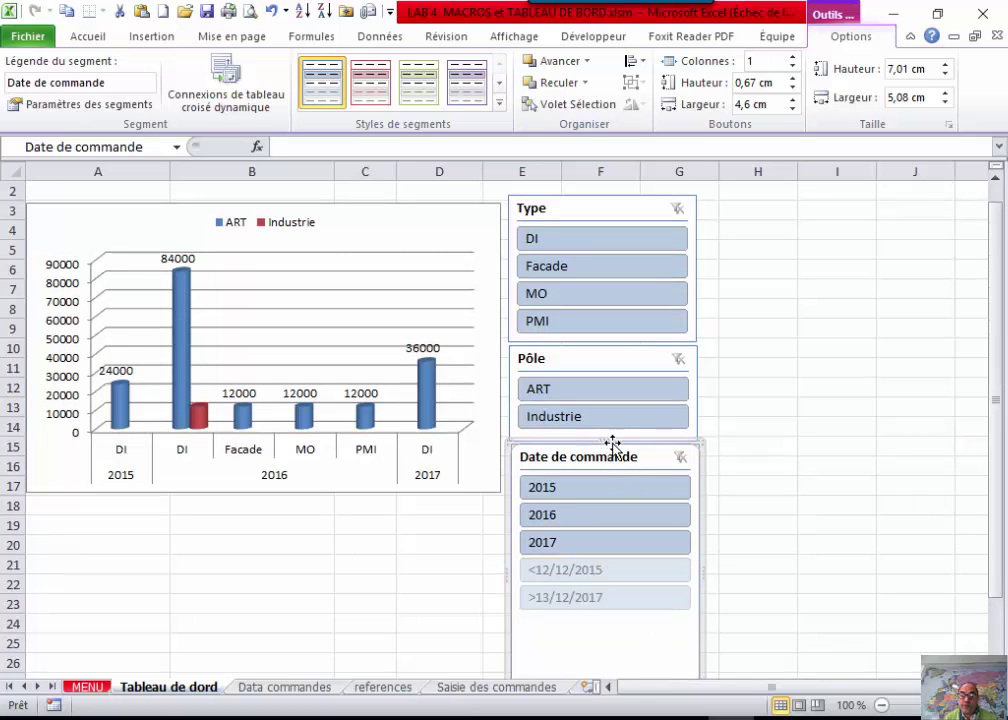
drag(612, 443, 610, 328)
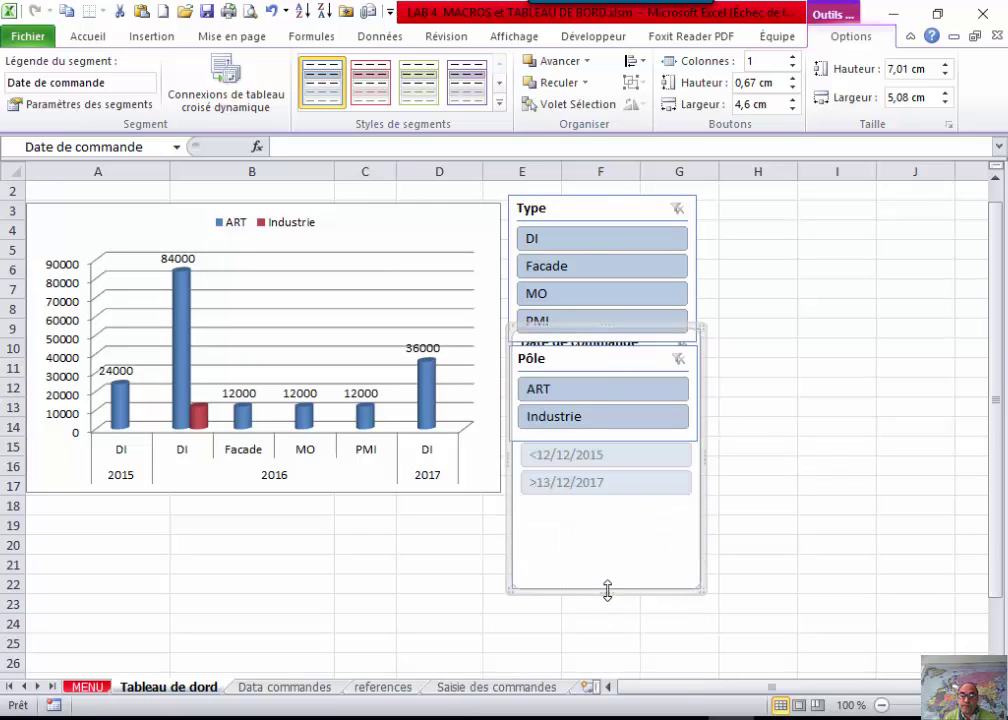
drag(607, 591, 606, 457)
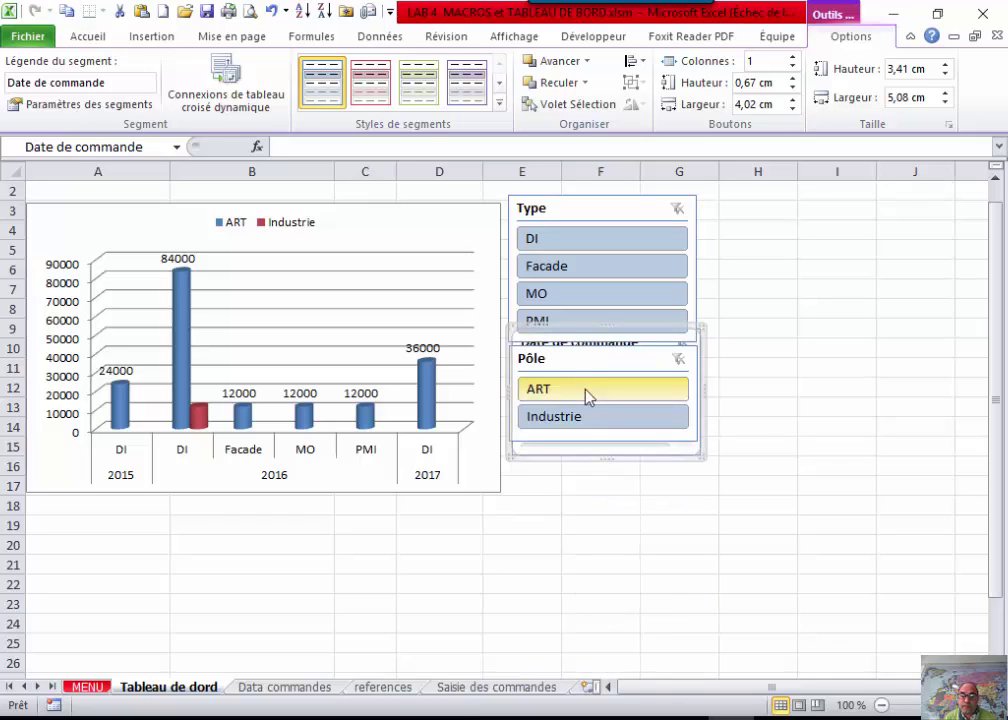
drag(529, 330, 524, 462)
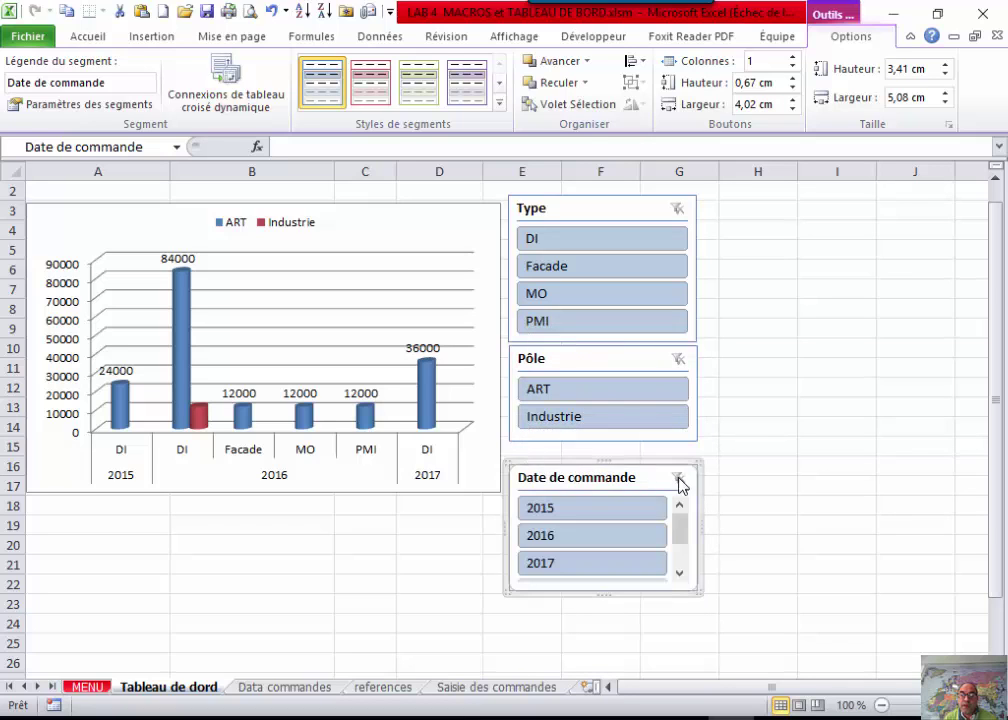
drag(597, 462, 591, 447)
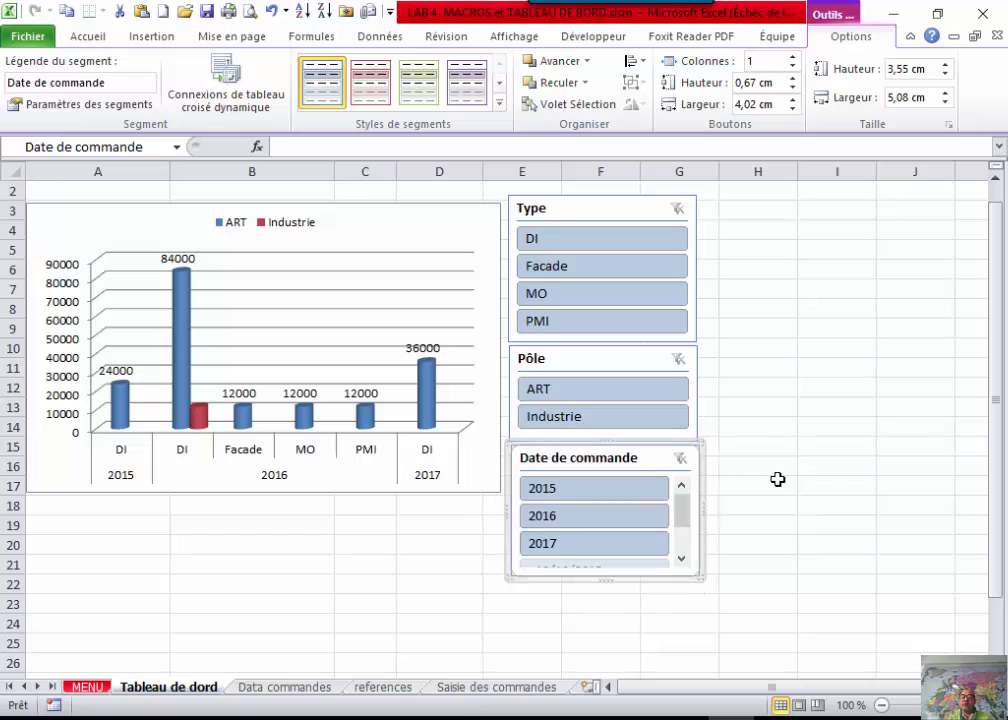
- Test the slicers: filter to 2015, clear it, filter to Facade, clear it, then pick 2017 and 2016
click(569, 492)
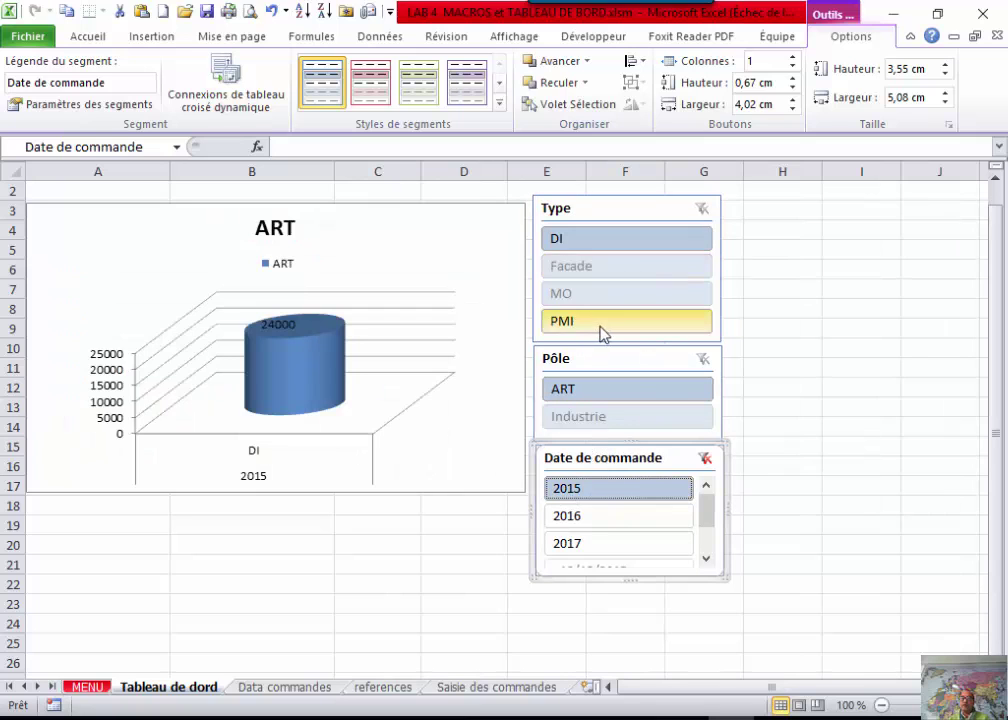
click(705, 458)
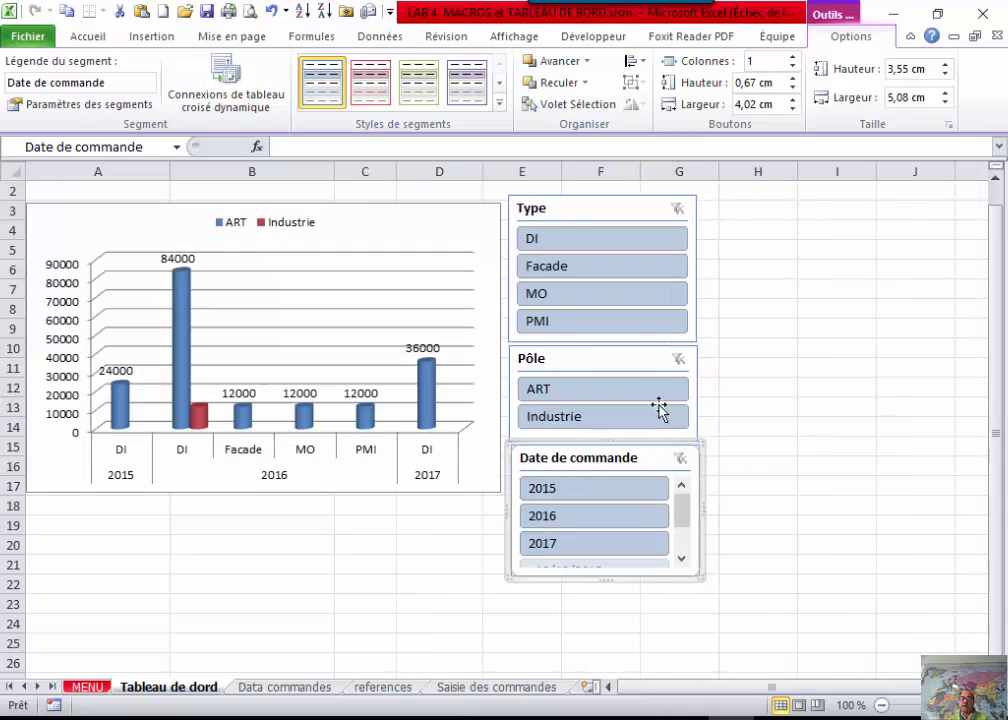
click(580, 270)
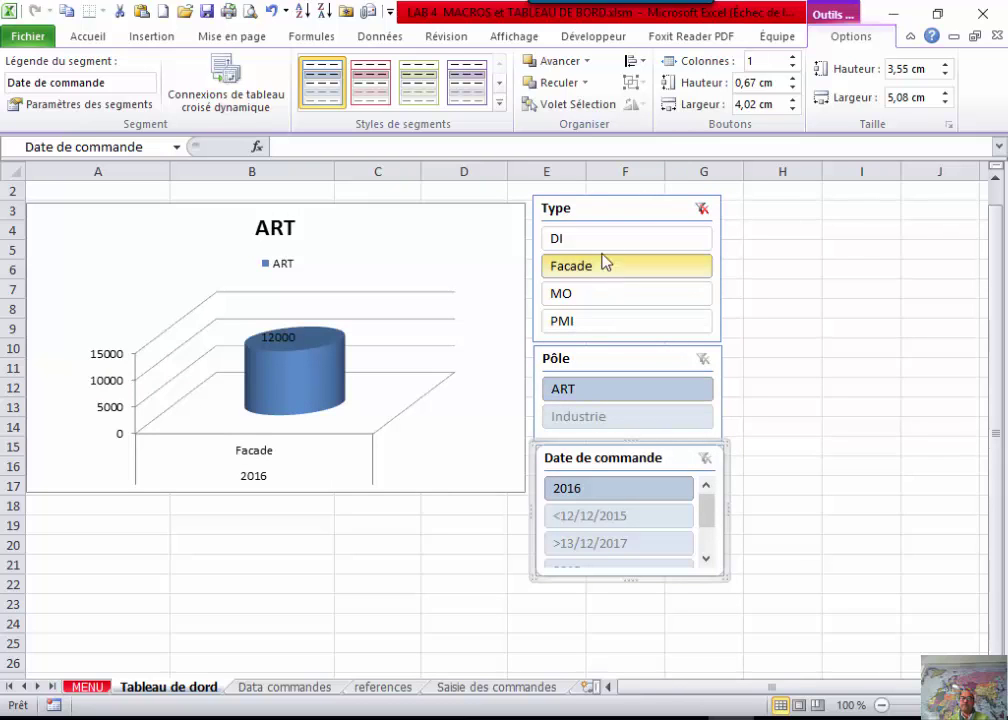
click(704, 210)
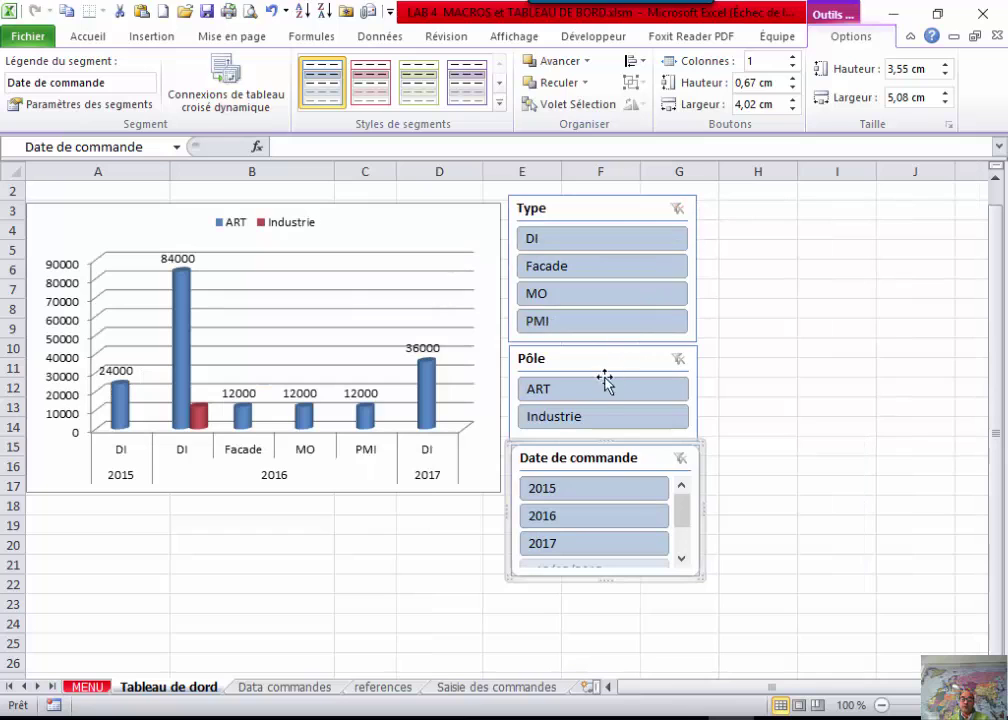
click(566, 545)
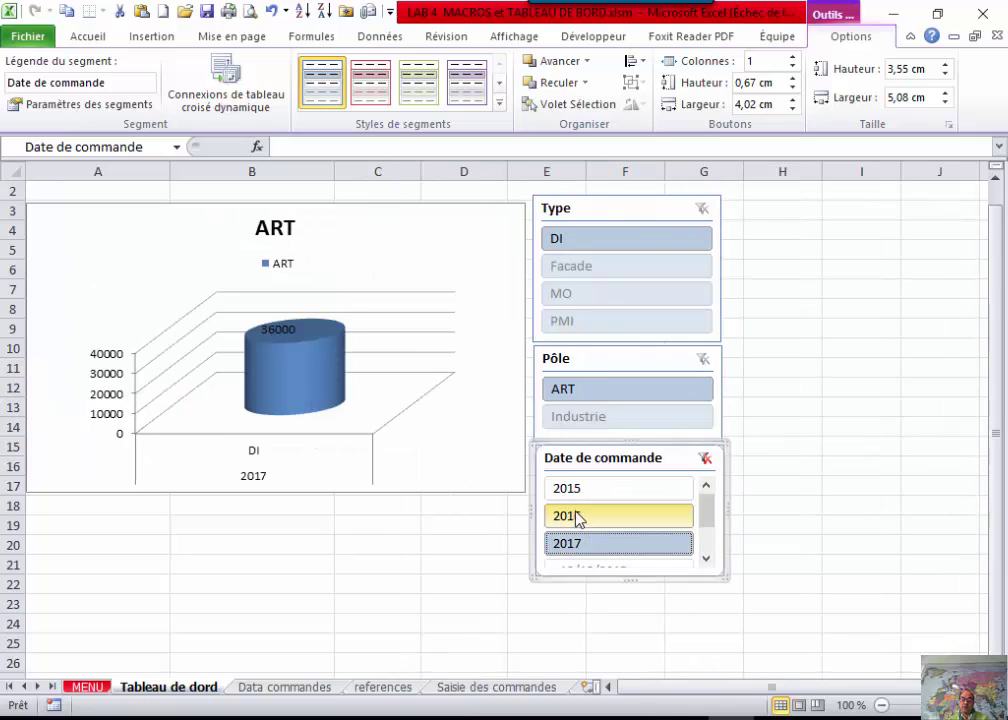
click(574, 517)
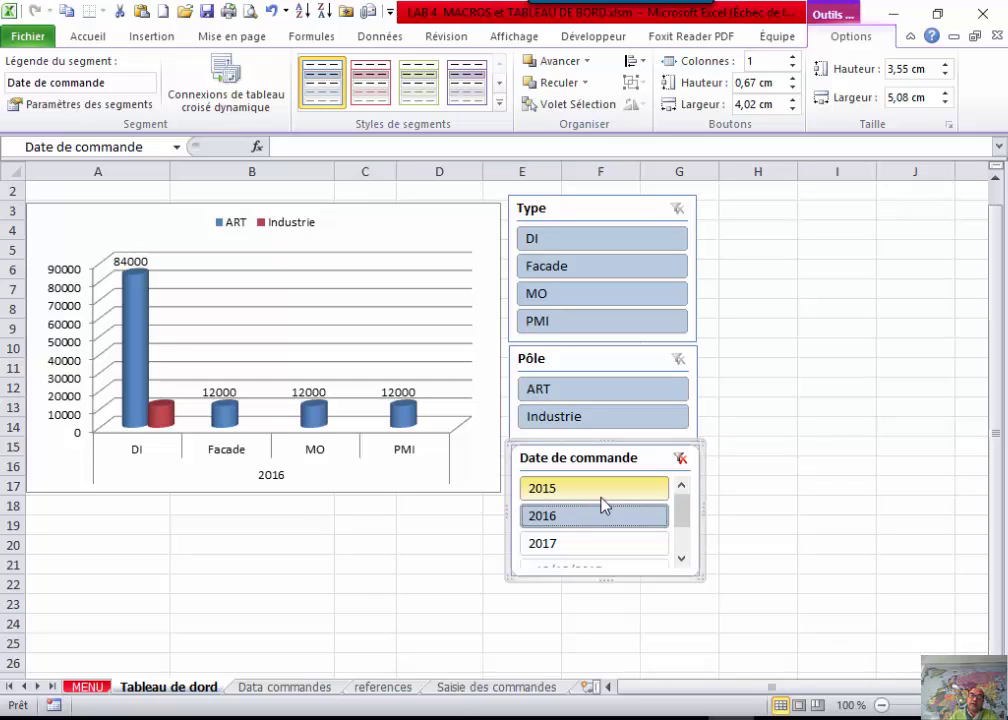
- Switch the Pôle filter from Industrie to ART, select each slicer, and keep the date on 2016
click(563, 419)
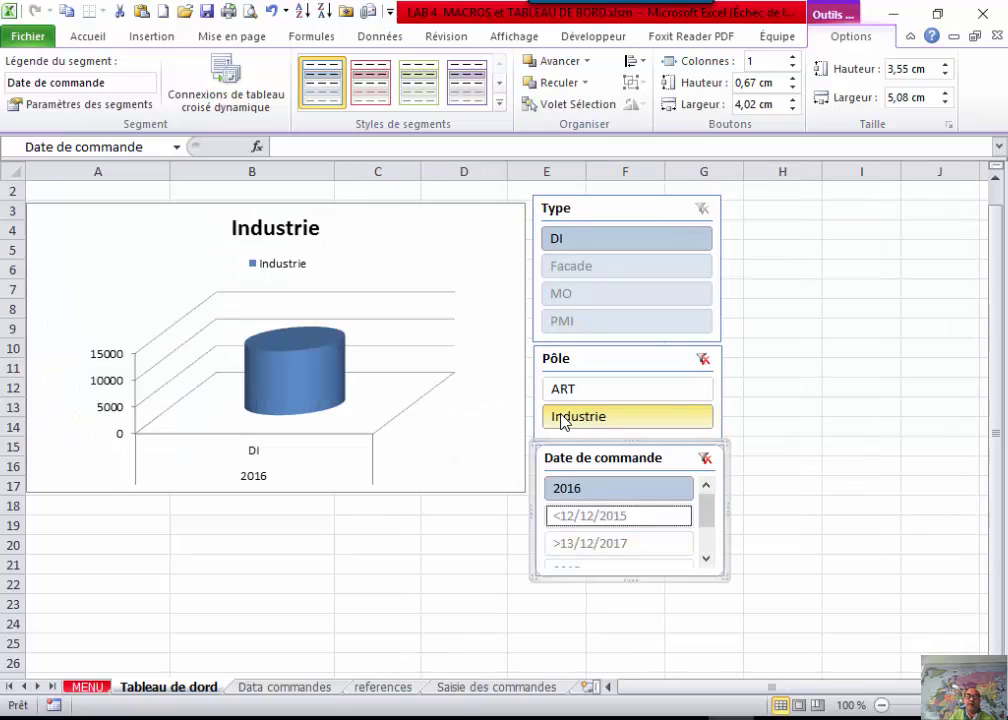
click(571, 390)
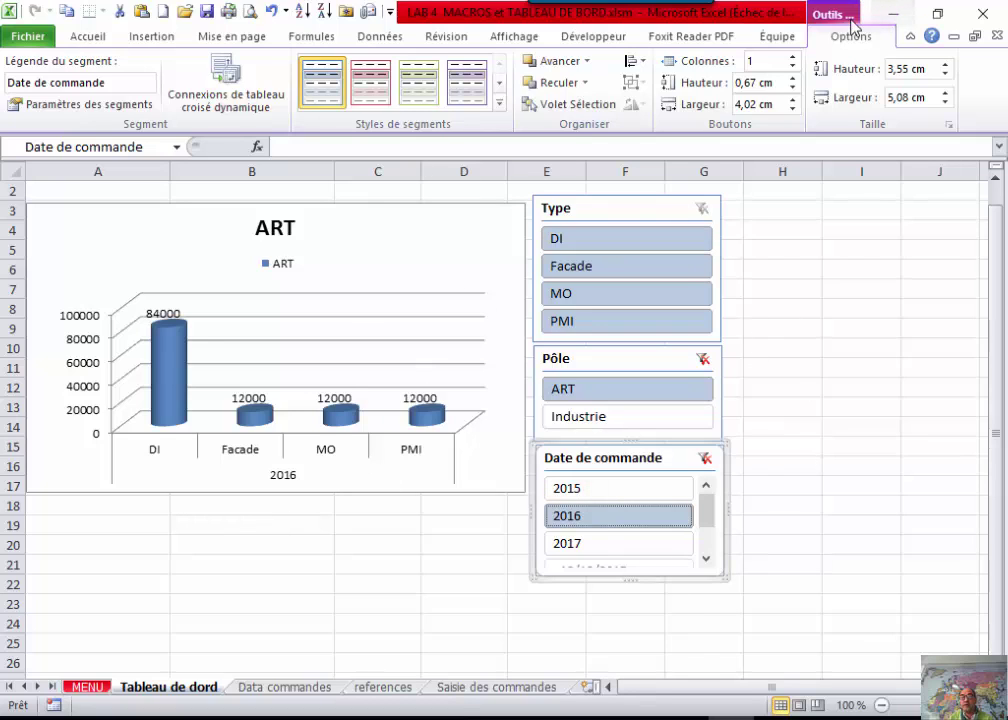
click(579, 210)
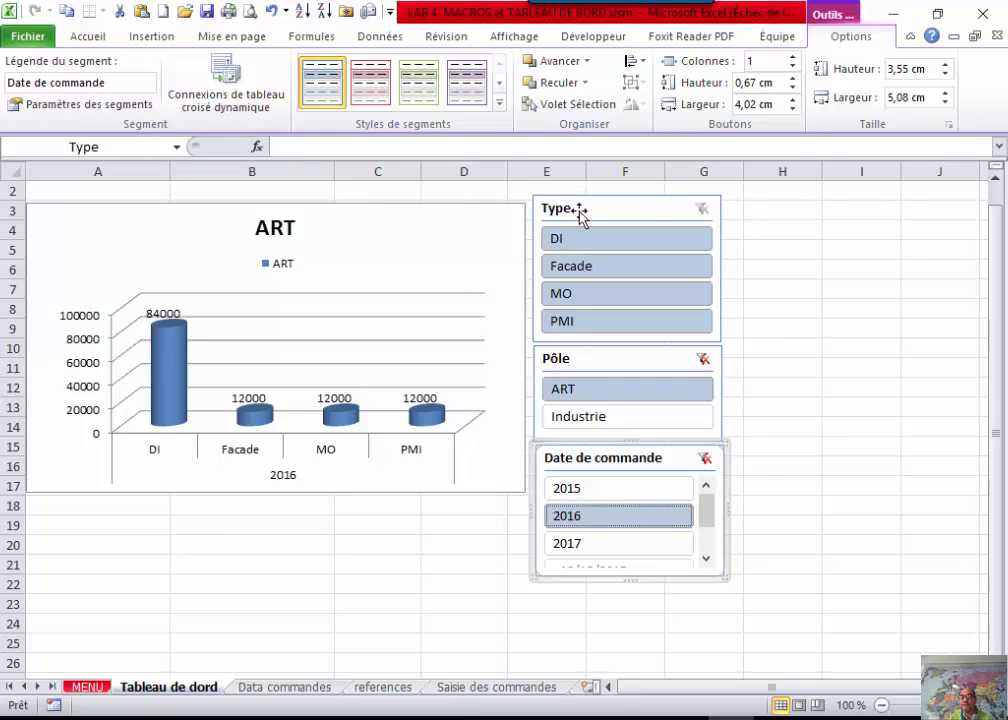
click(603, 367)
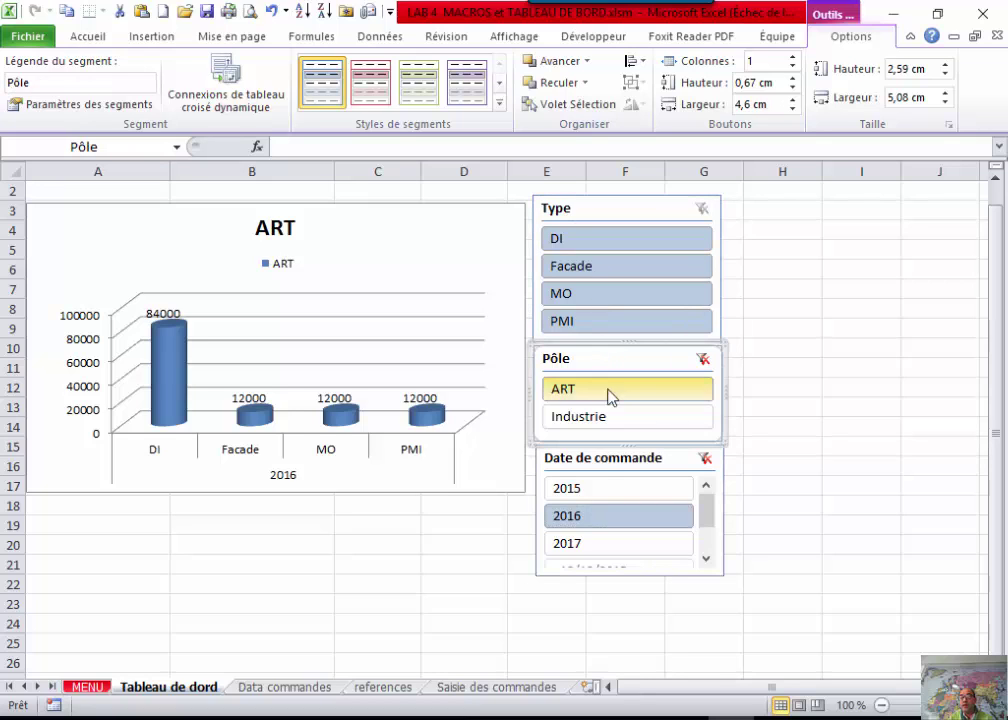
click(598, 467)
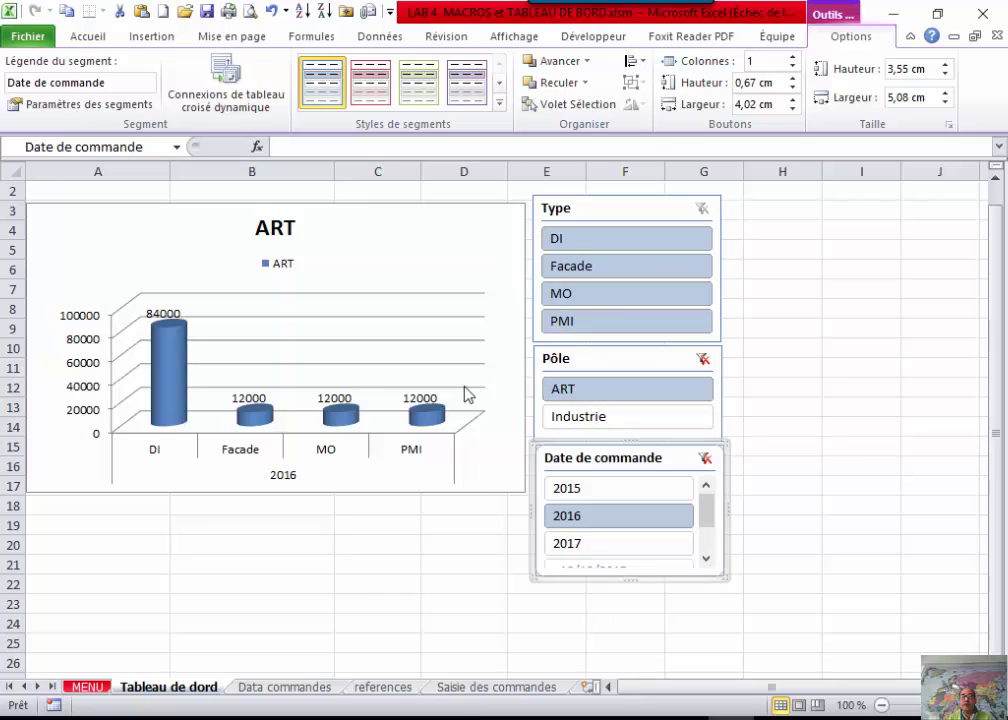
click(588, 520)
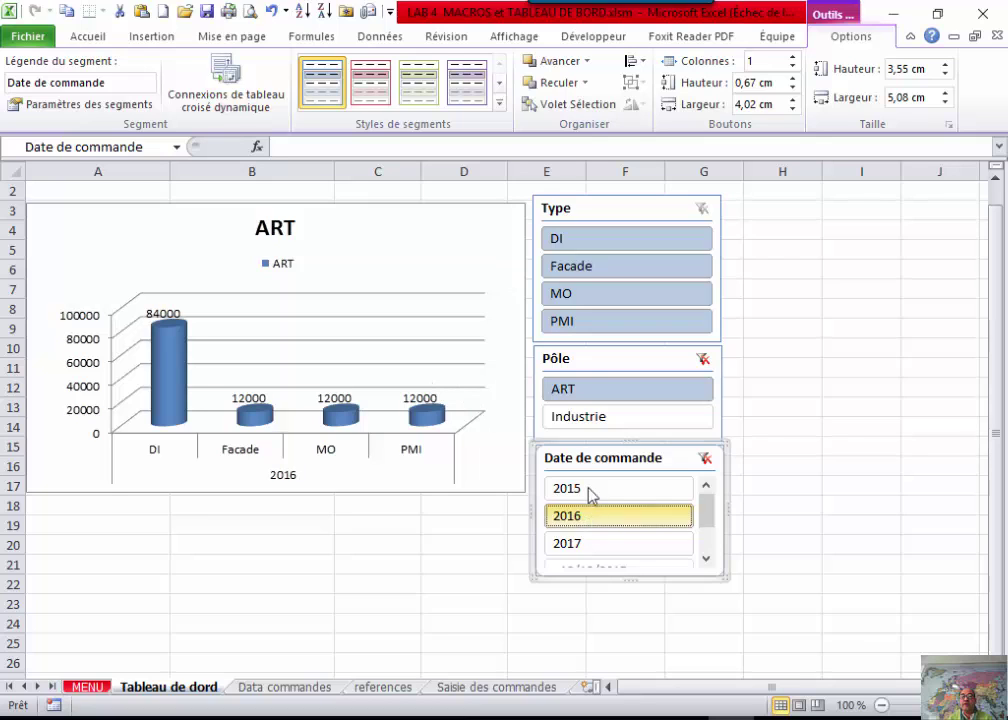
- Filter to Facade, clear the Pôle and Type filters, and nudge the Type slicer into place
click(594, 268)
click(593, 266)
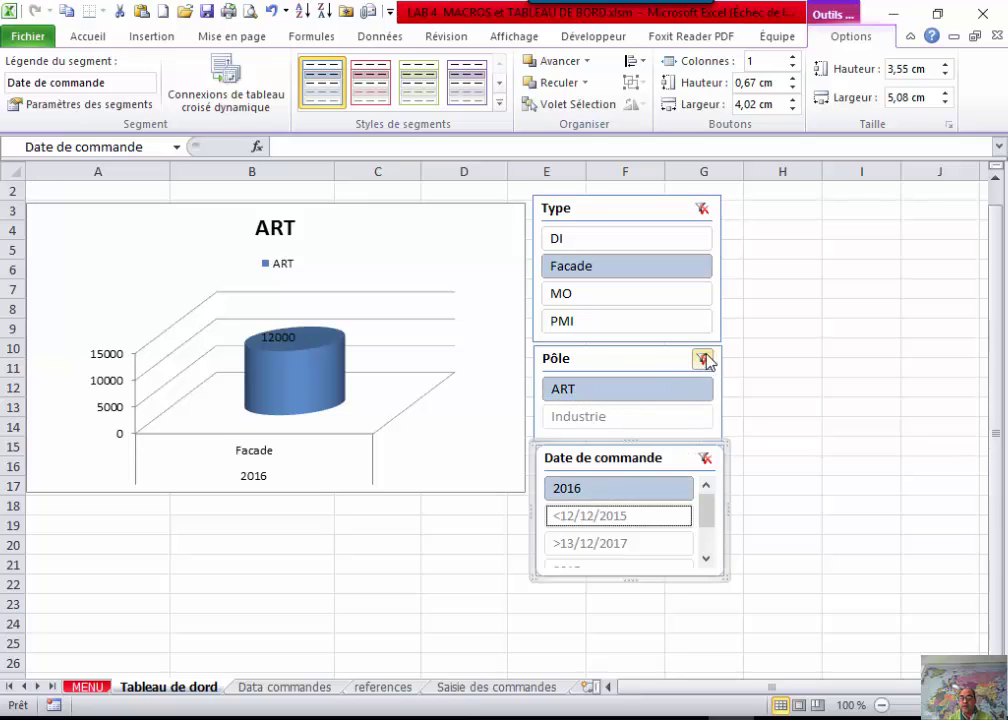
click(704, 359)
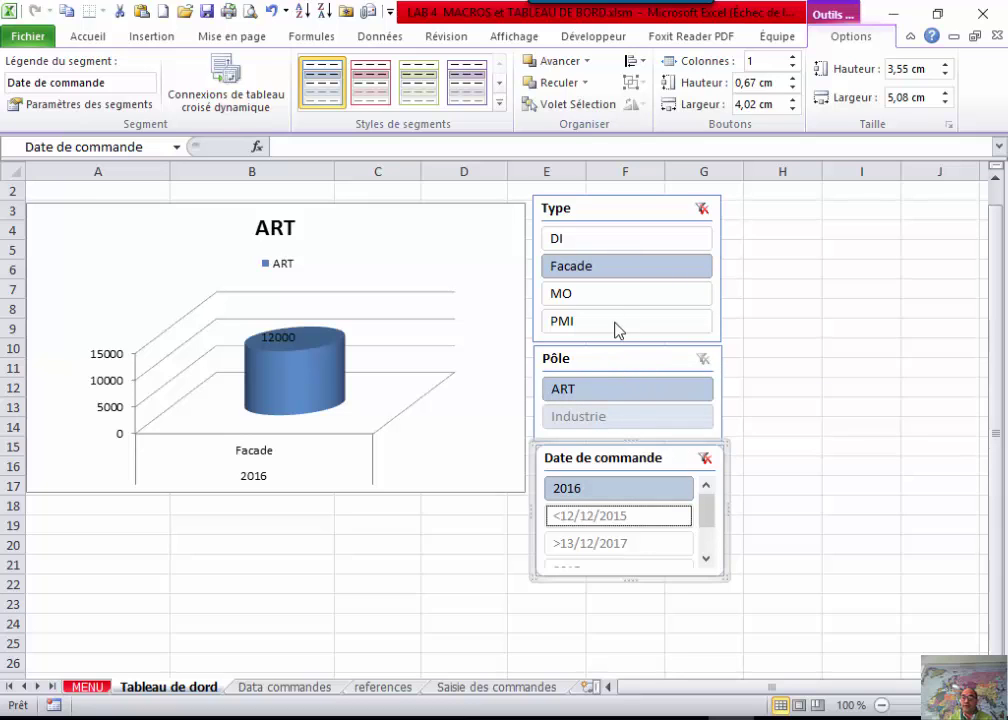
click(704, 209)
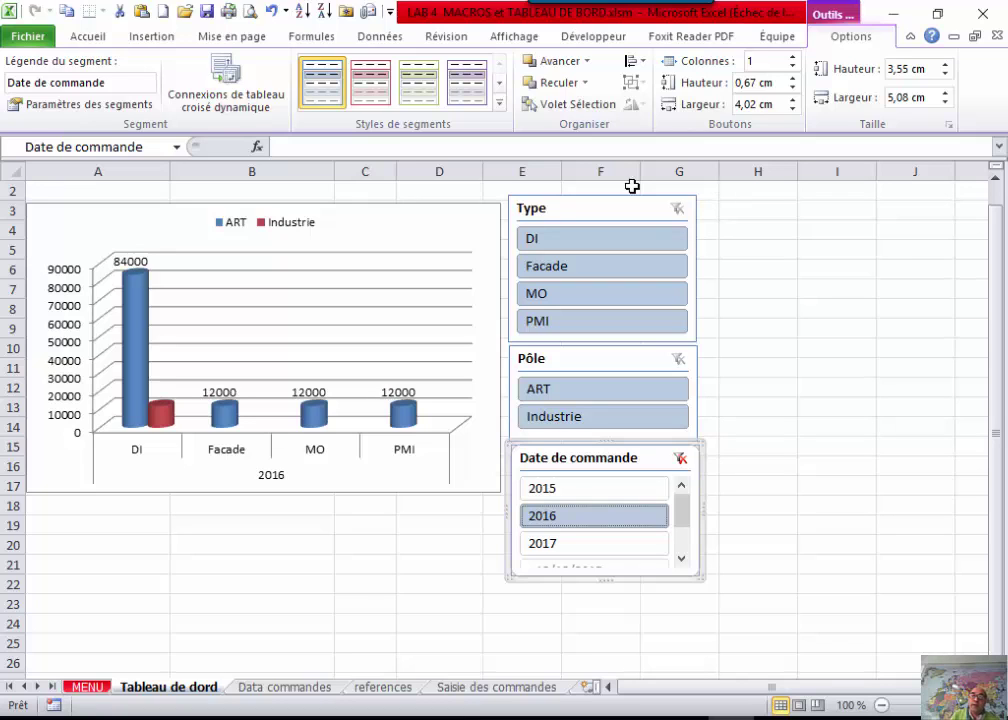
mouse_move(632, 216)
mouse_down()
mouse_move(434, 472)
mouse_move(130, 607)
mouse_move(139, 531)
mouse_move(157, 517)
mouse_move(731, 240)
mouse_move(623, 214)
mouse_move(664, 203)
mouse_move(575, 206)
mouse_up()
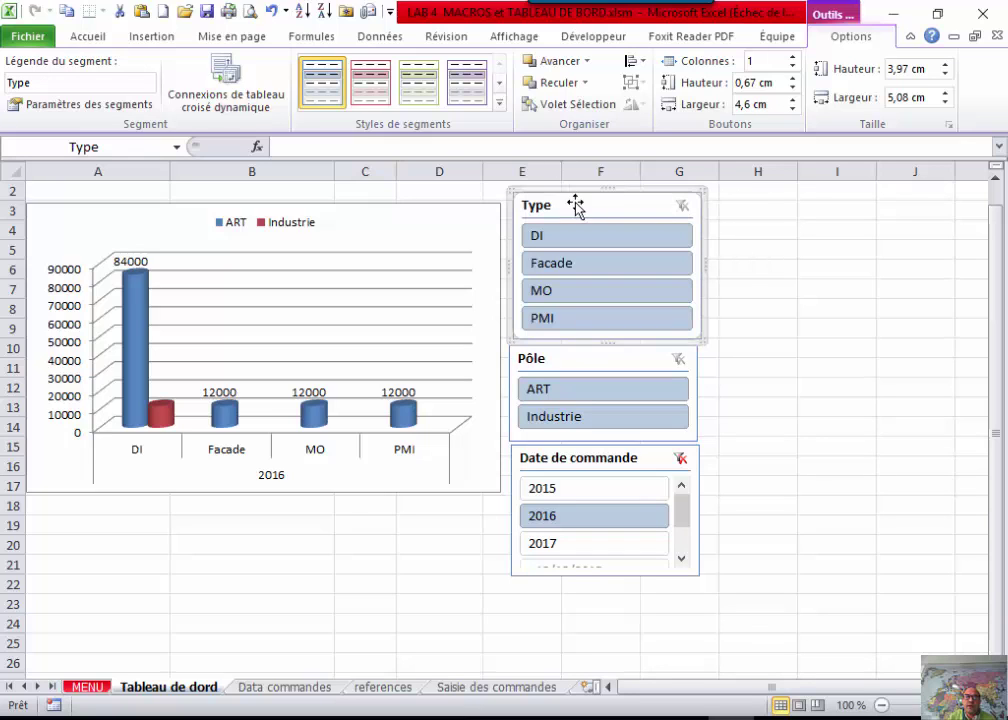
- Give the Type slicer the dark red style from the full gallery, then style Pôle and Date de commande red
click(500, 103)
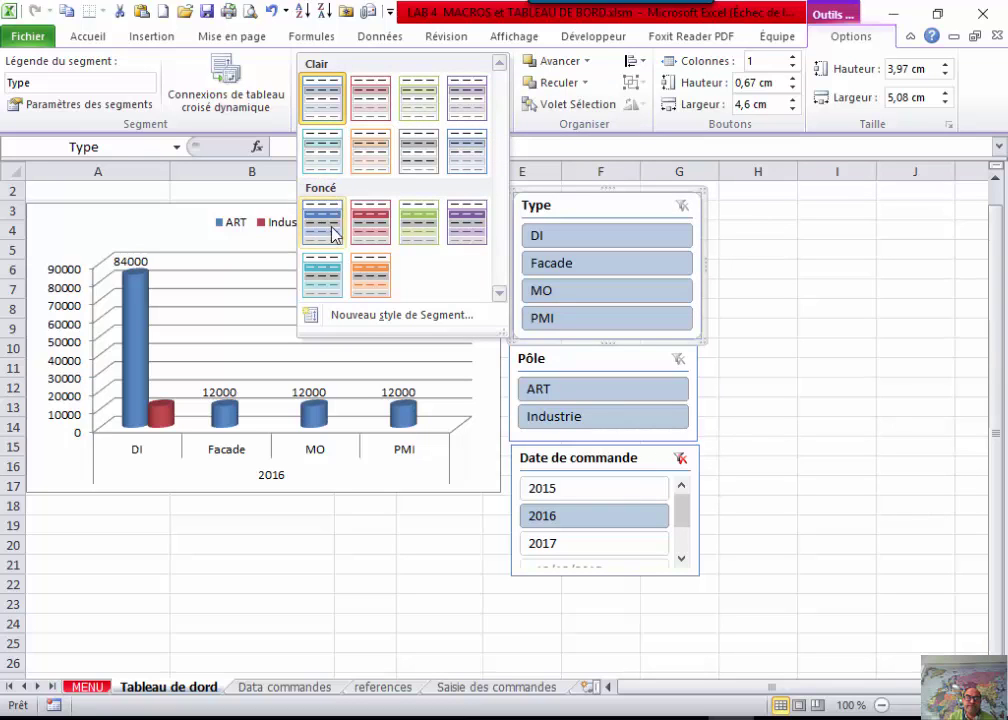
click(358, 232)
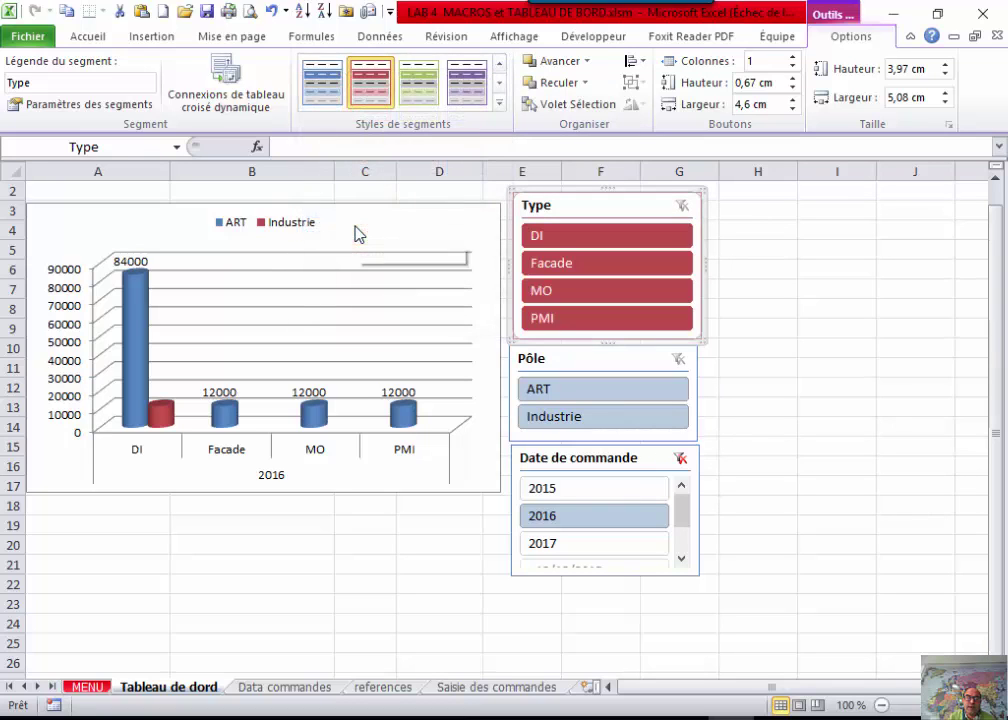
click(606, 359)
click(371, 80)
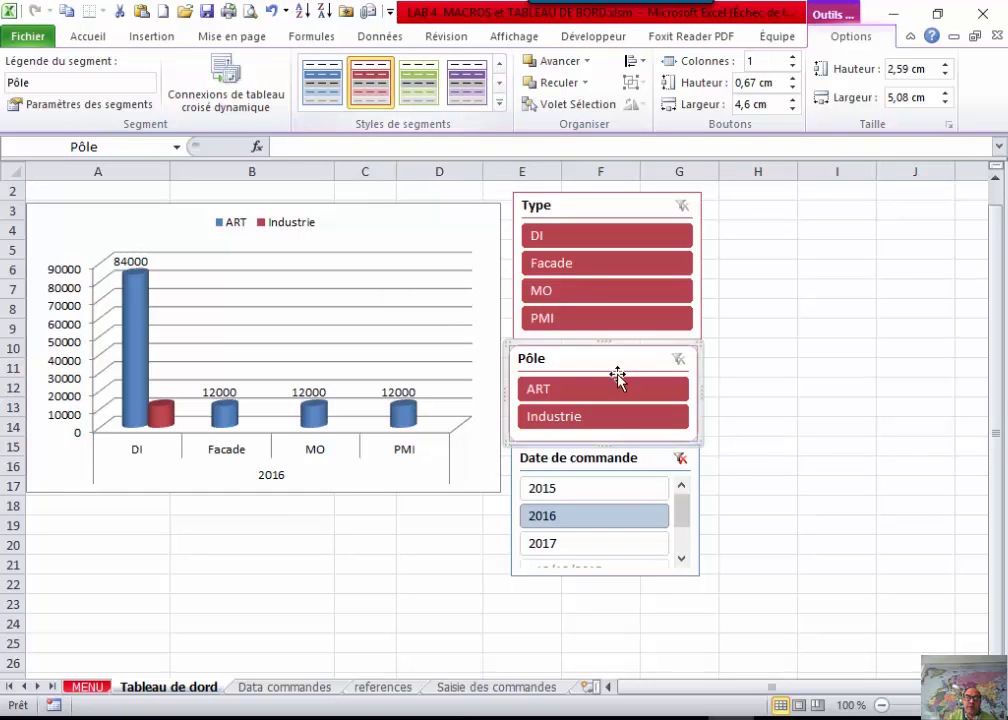
click(604, 462)
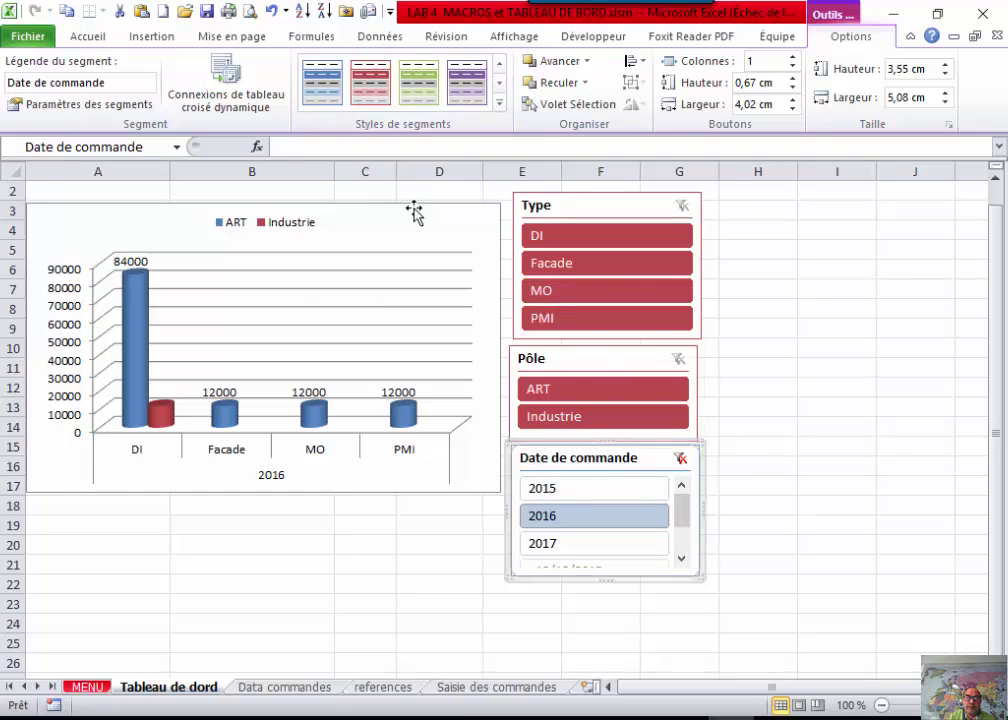
click(371, 85)
click(870, 390)
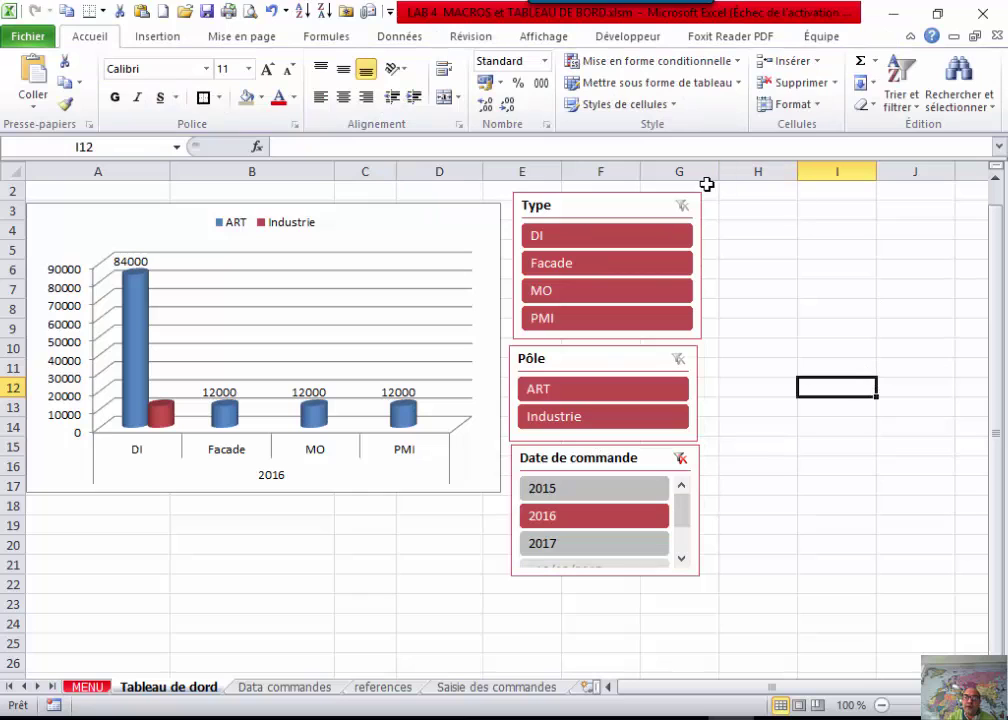
click(697, 201)
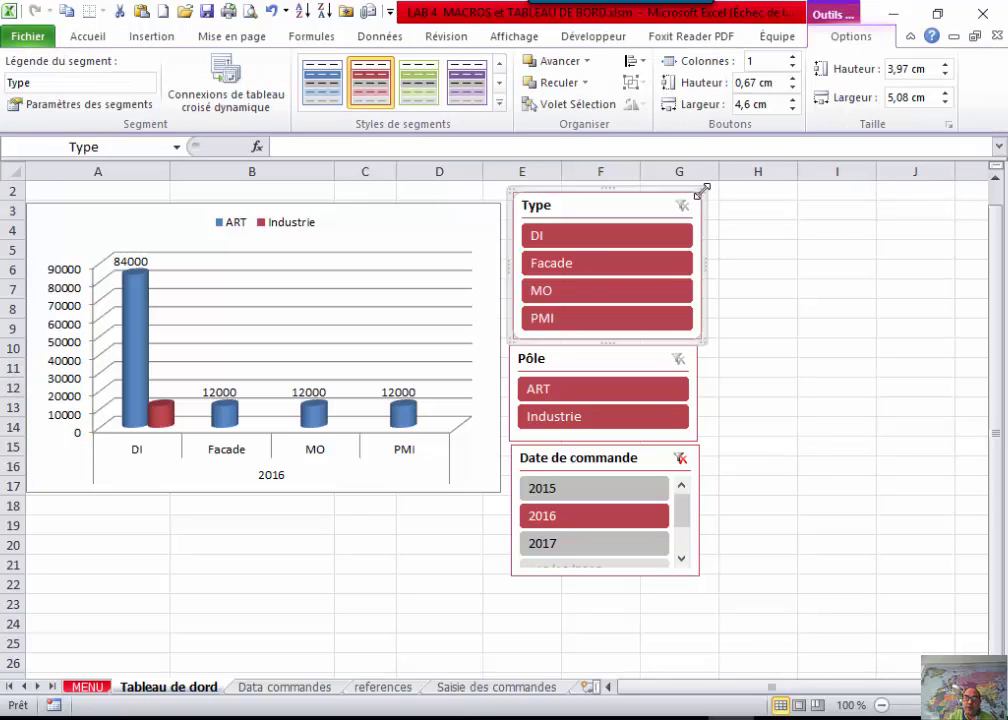
- Resize the Type slicer to 3,31 cm high by 5,03 cm wide
mouse_move(703, 189)
mouse_down()
mouse_move(668, 264)
mouse_move(685, 262)
mouse_up()
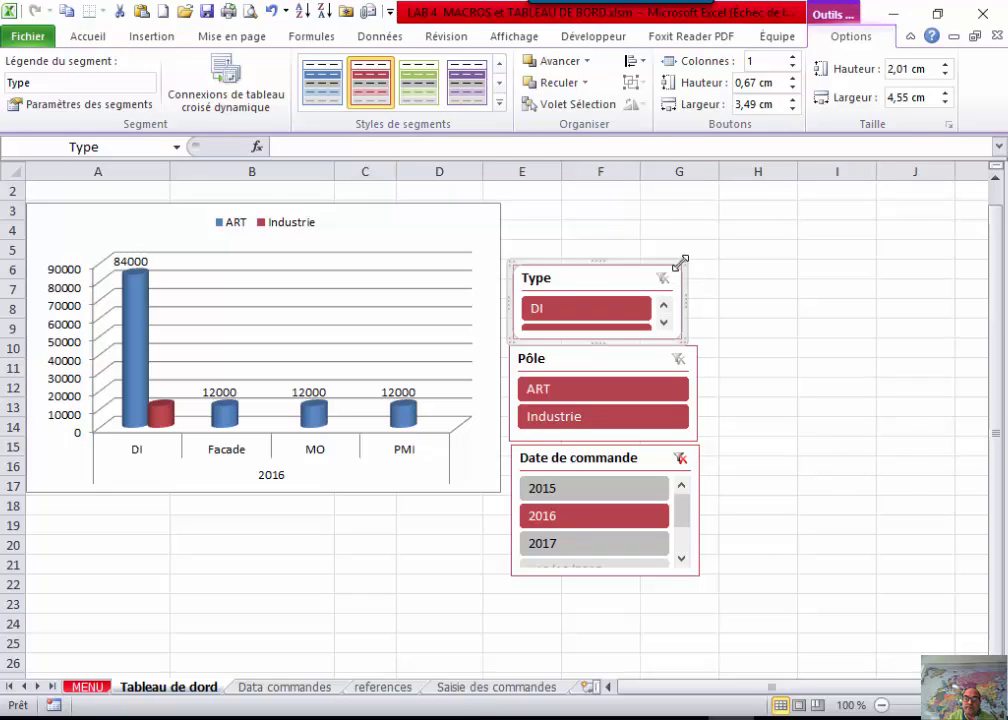
drag(683, 262, 702, 219)
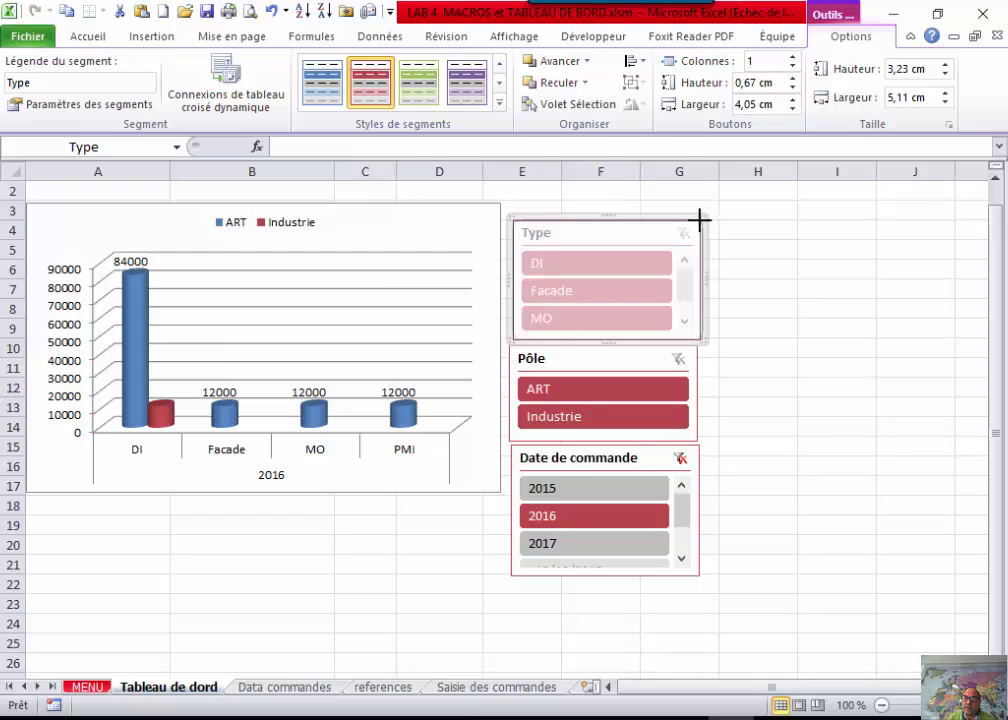
drag(605, 216, 605, 212)
right_click(605, 213)
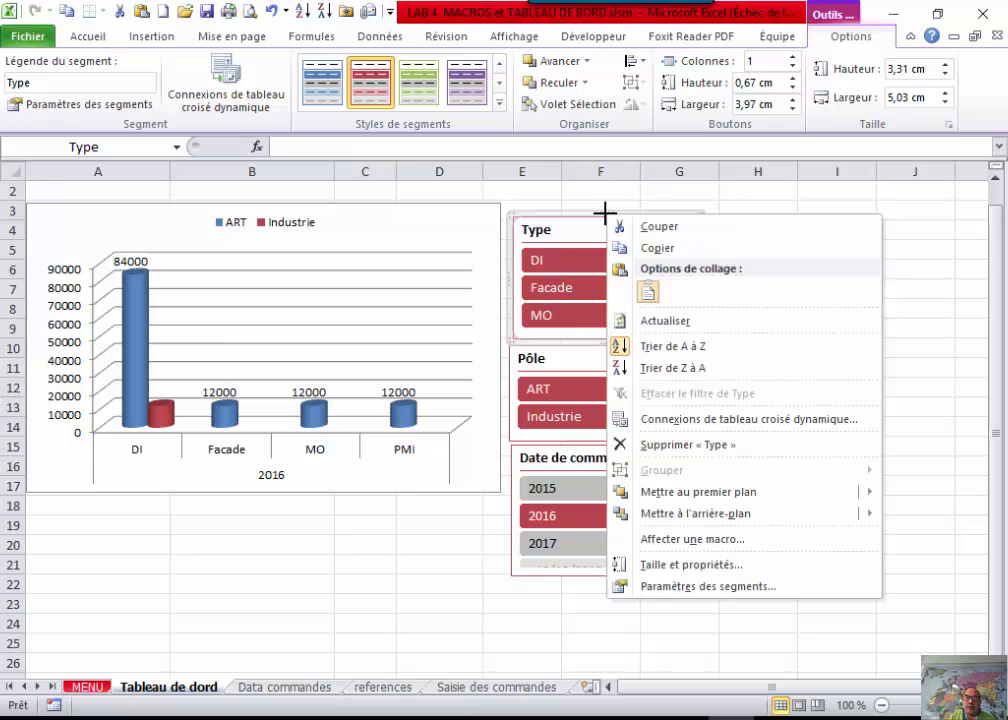
click(716, 588)
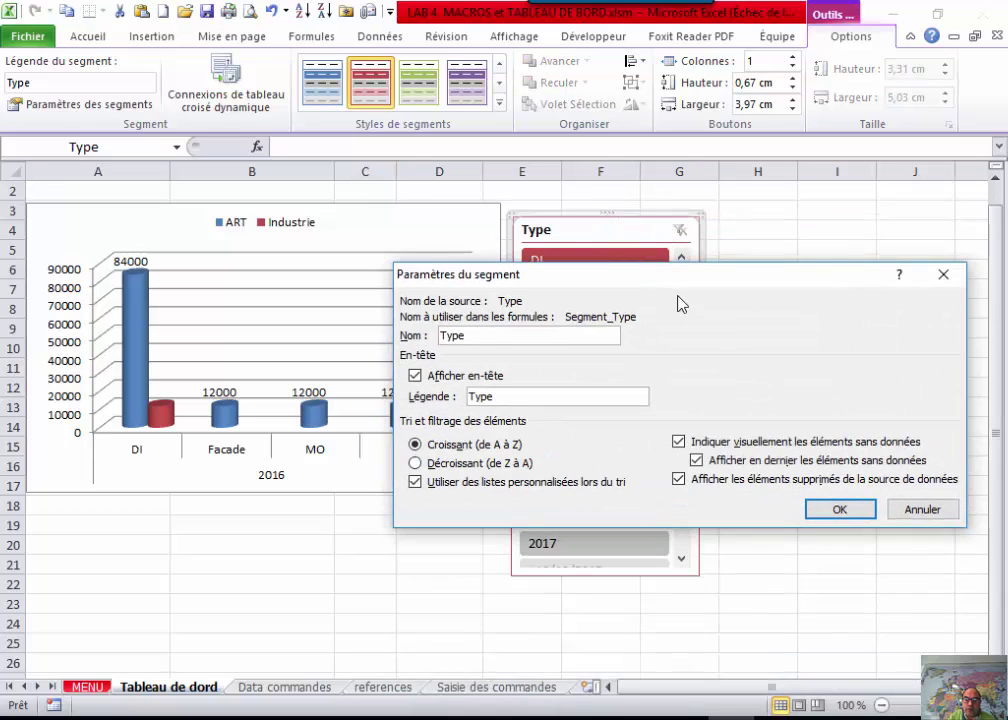
click(941, 275)
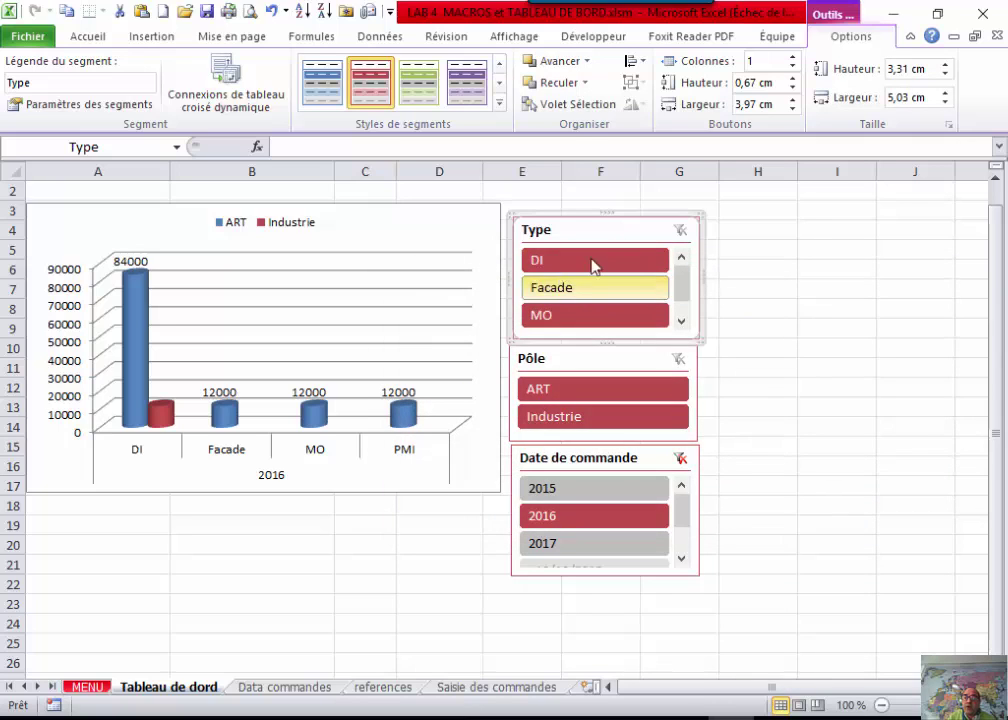
- Sort the Type and Pôle slicers Z to A
right_click(582, 231)
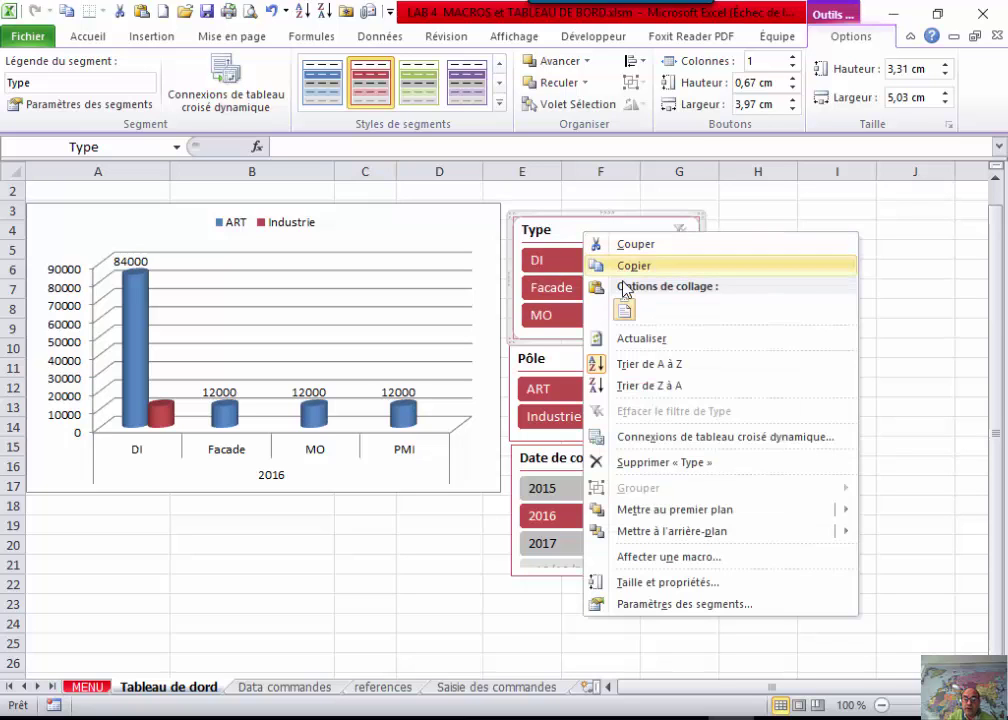
click(647, 390)
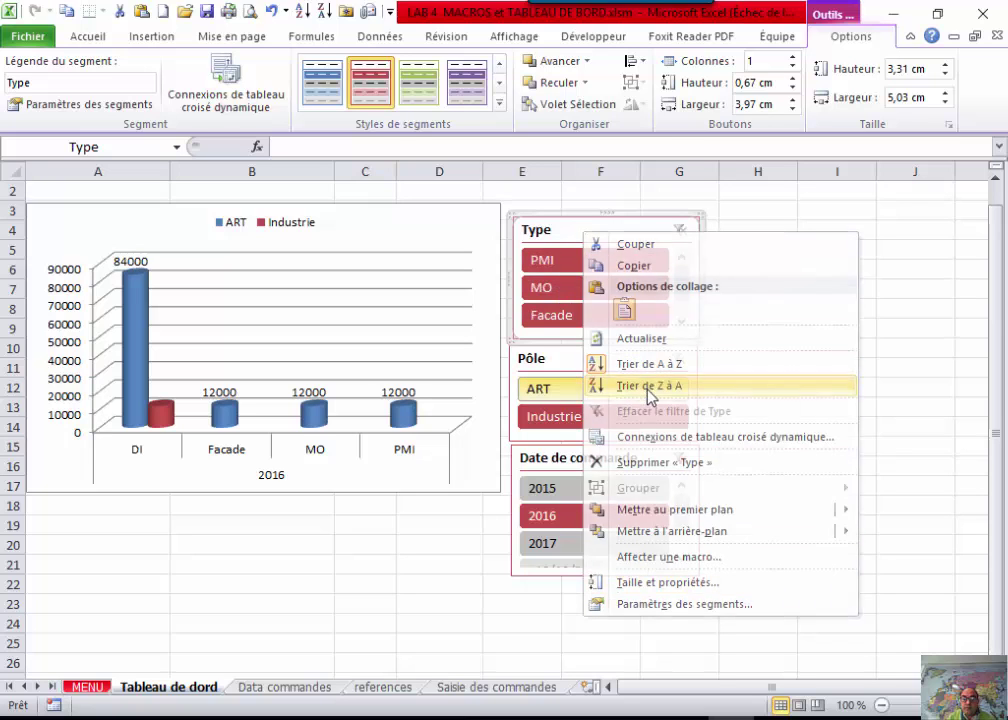
right_click(593, 362)
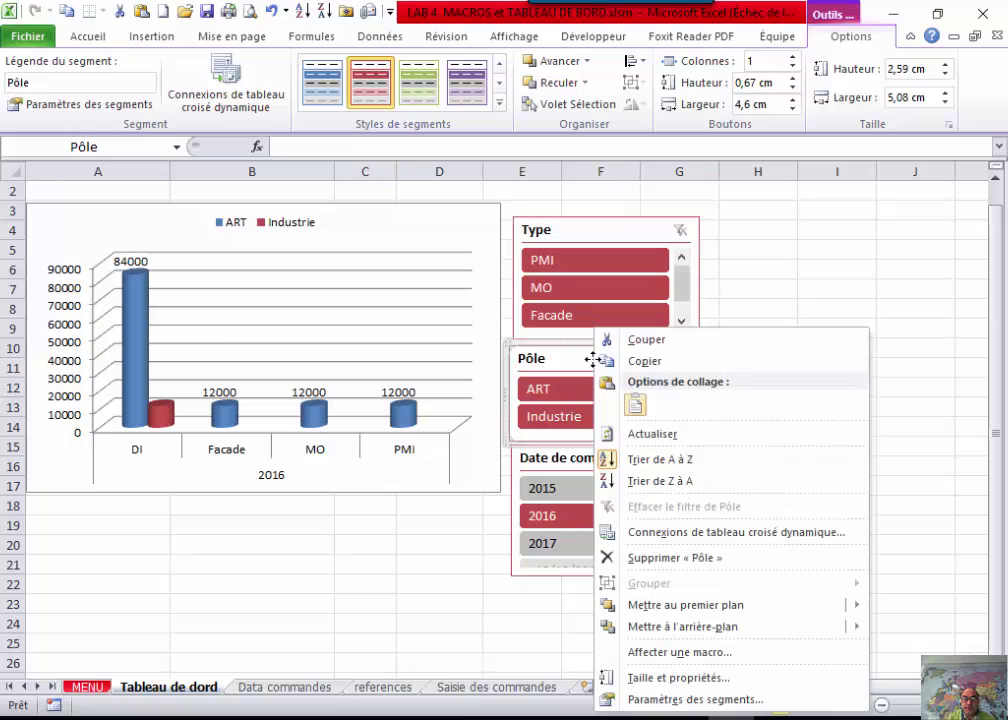
click(678, 486)
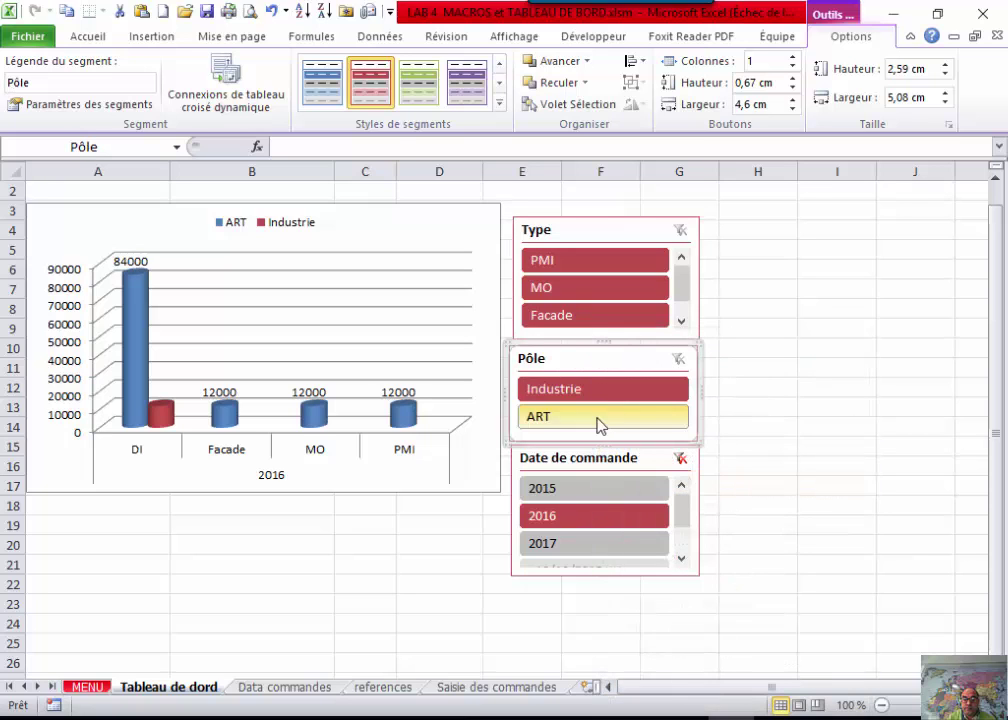
- Sort the Date de commande slicer from newest to oldest
right_click(583, 458)
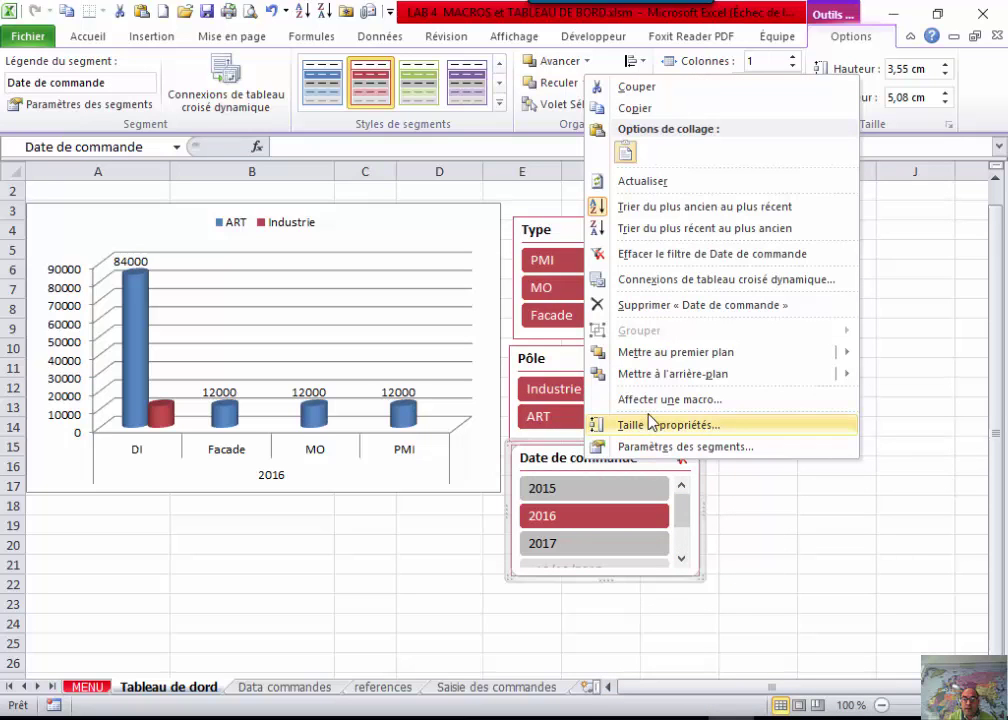
click(551, 462)
right_click(551, 462)
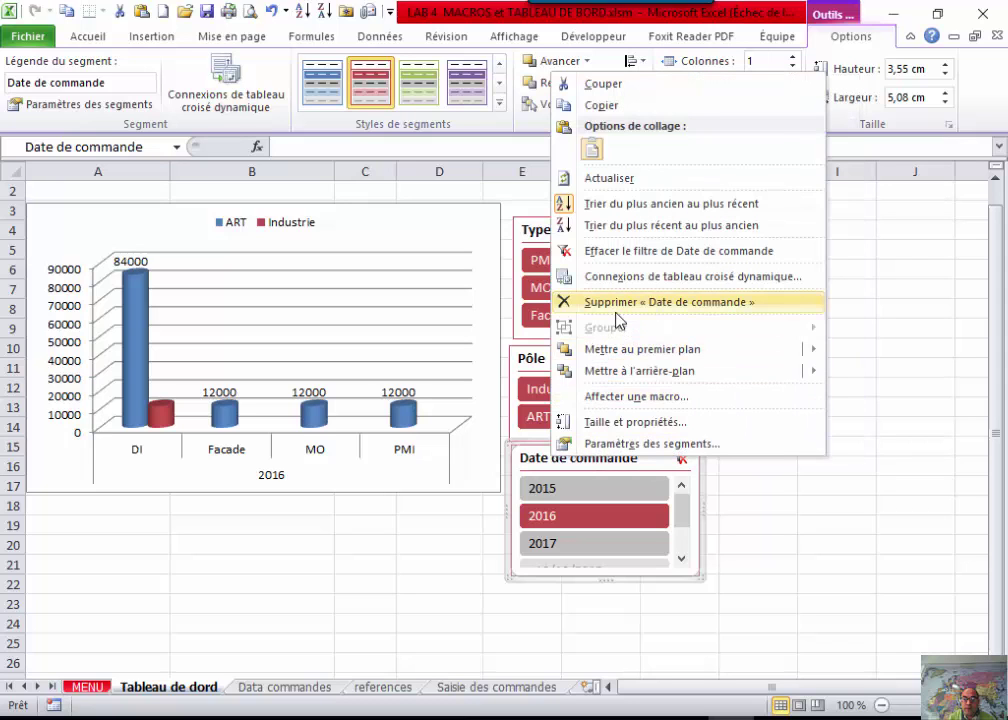
click(629, 234)
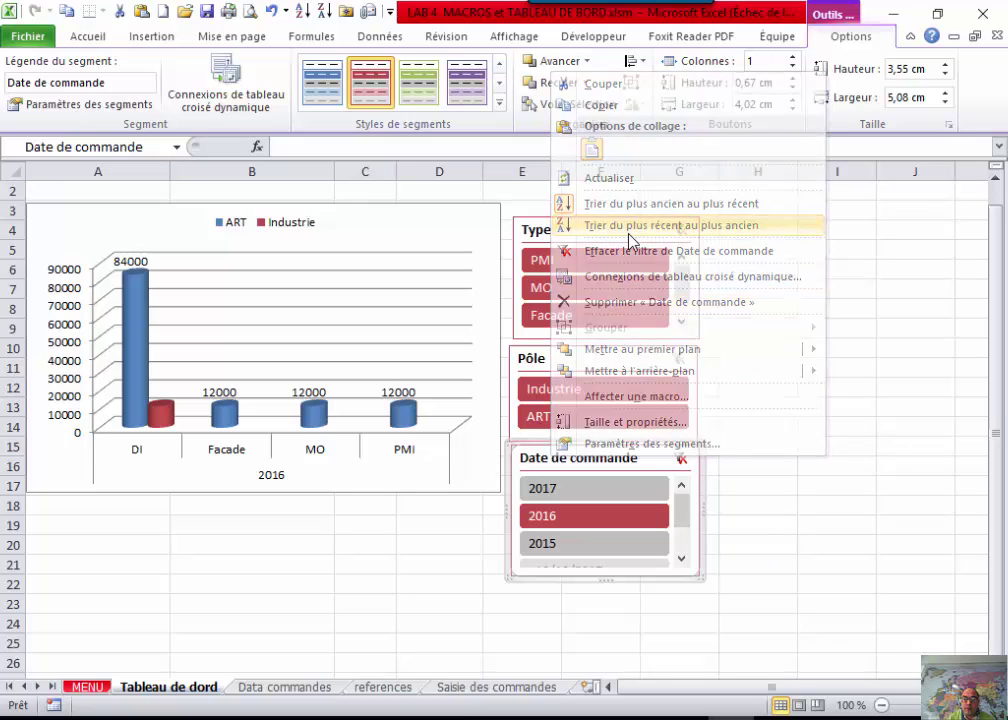
click(855, 430)
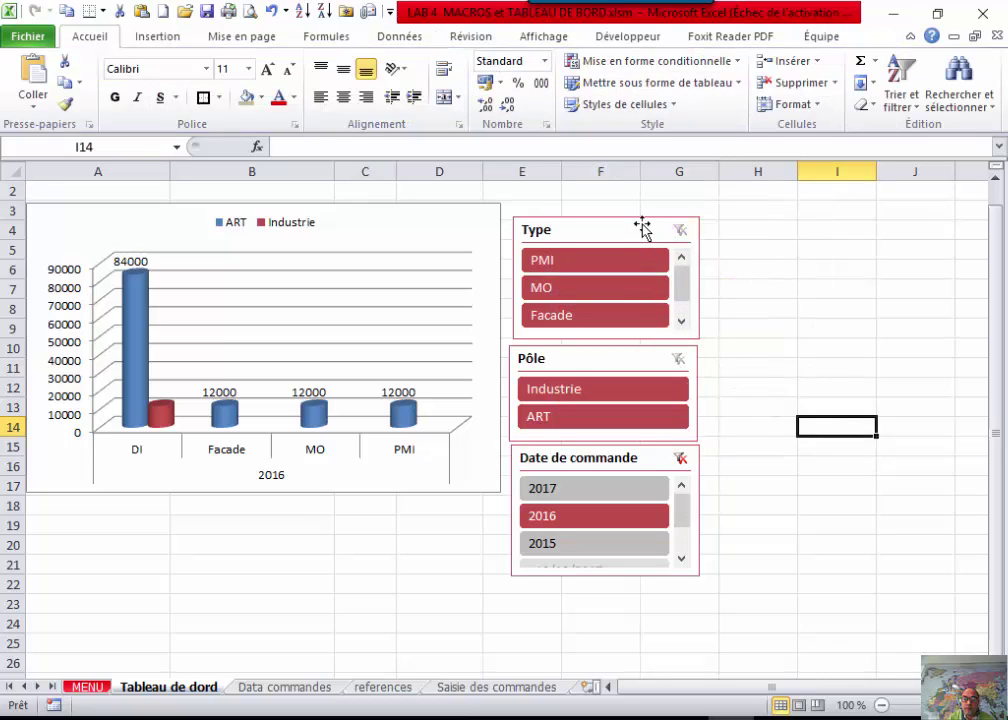
click(641, 212)
click(641, 224)
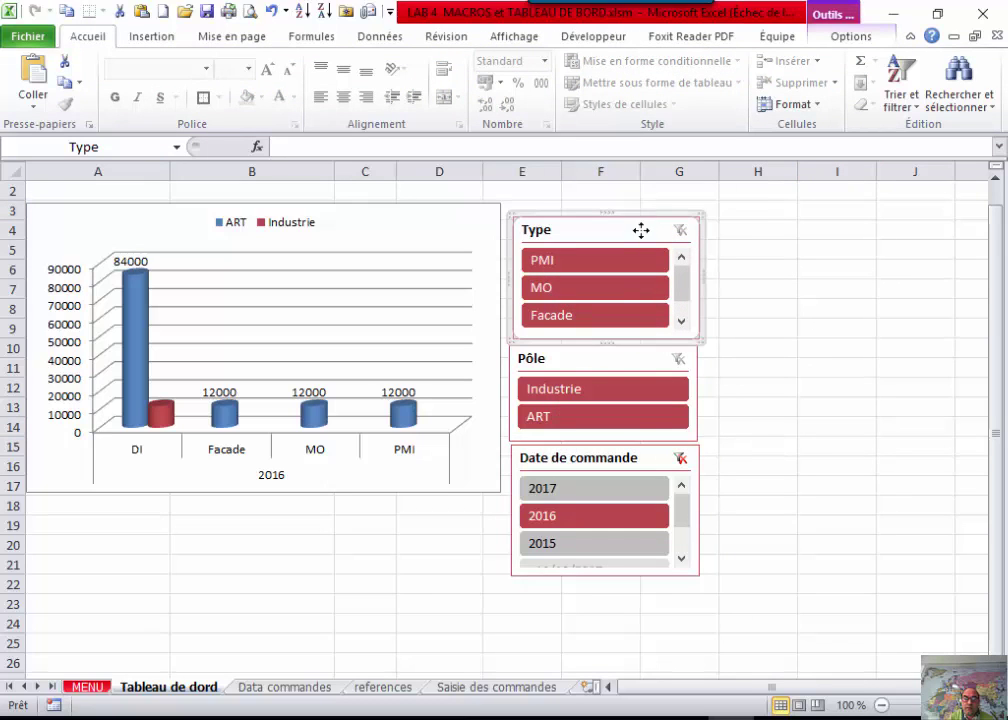
- Move the Type slicer to A18, Pôle beside it at B18, and Date de commande next at D18
drag(641, 231, 156, 497)
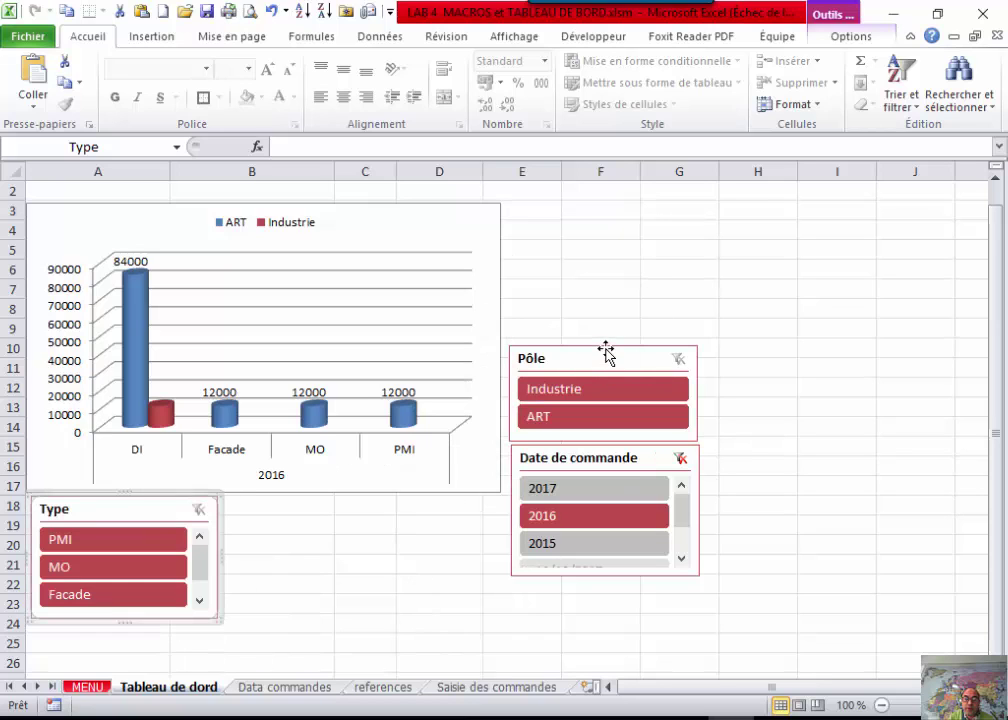
drag(606, 352, 322, 498)
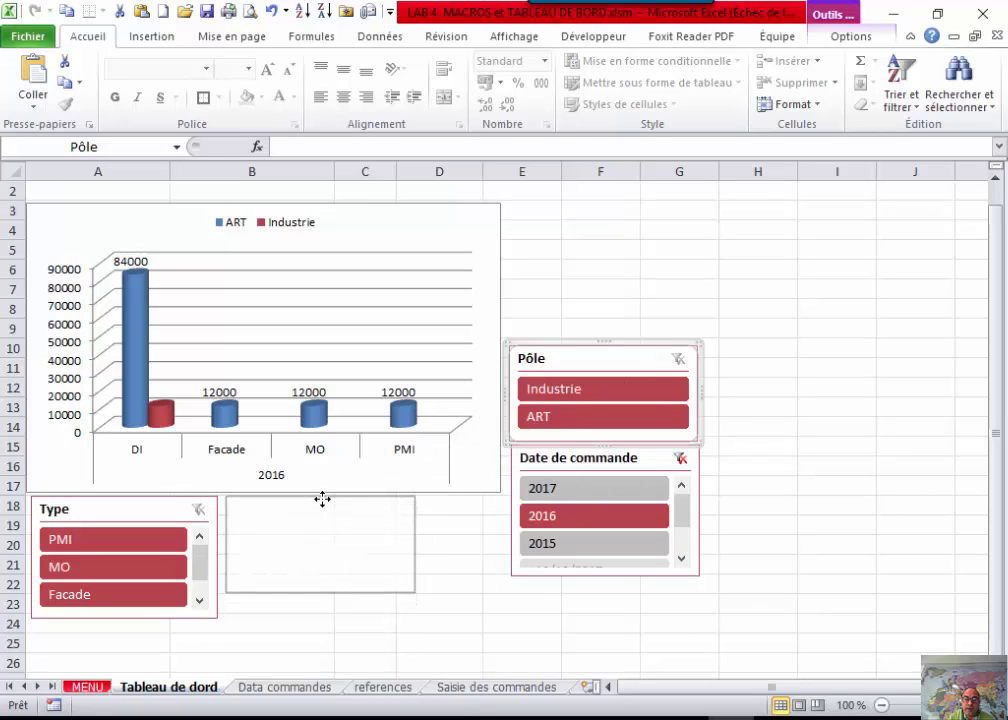
drag(322, 498, 316, 497)
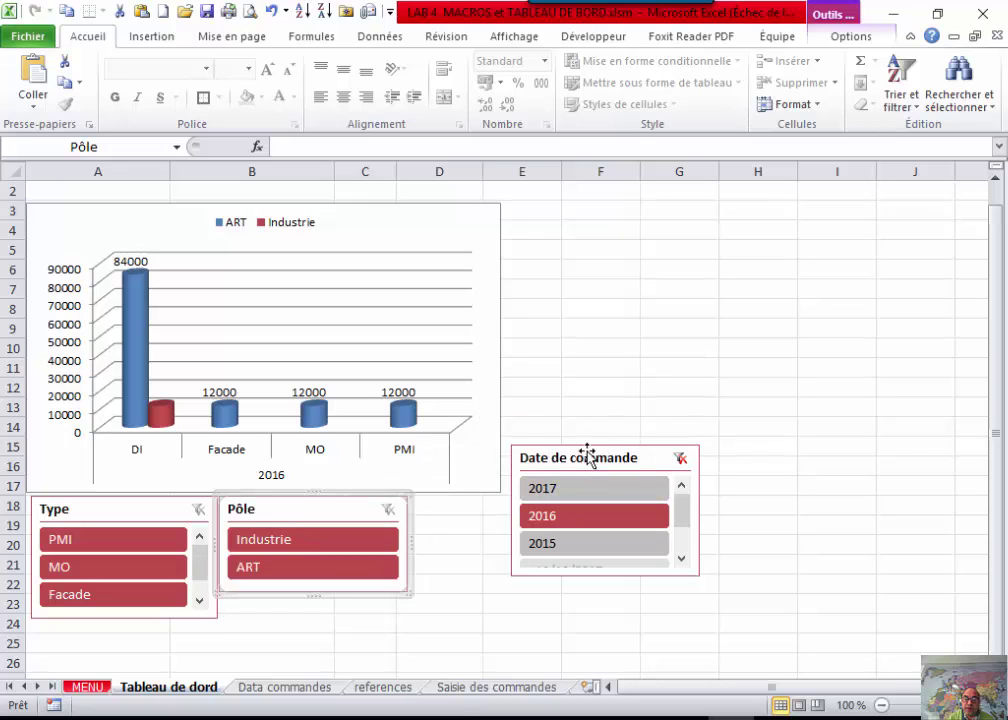
mouse_move(590, 457)
mouse_down()
mouse_move(558, 513)
mouse_move(483, 507)
mouse_up()
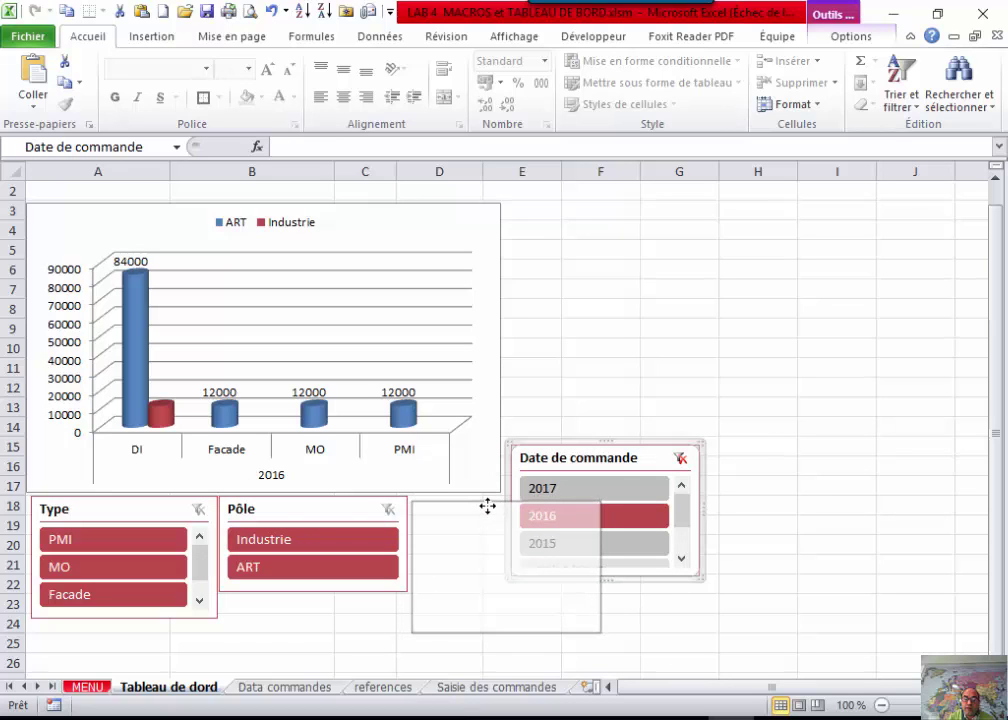
drag(483, 507, 484, 505)
click(680, 349)
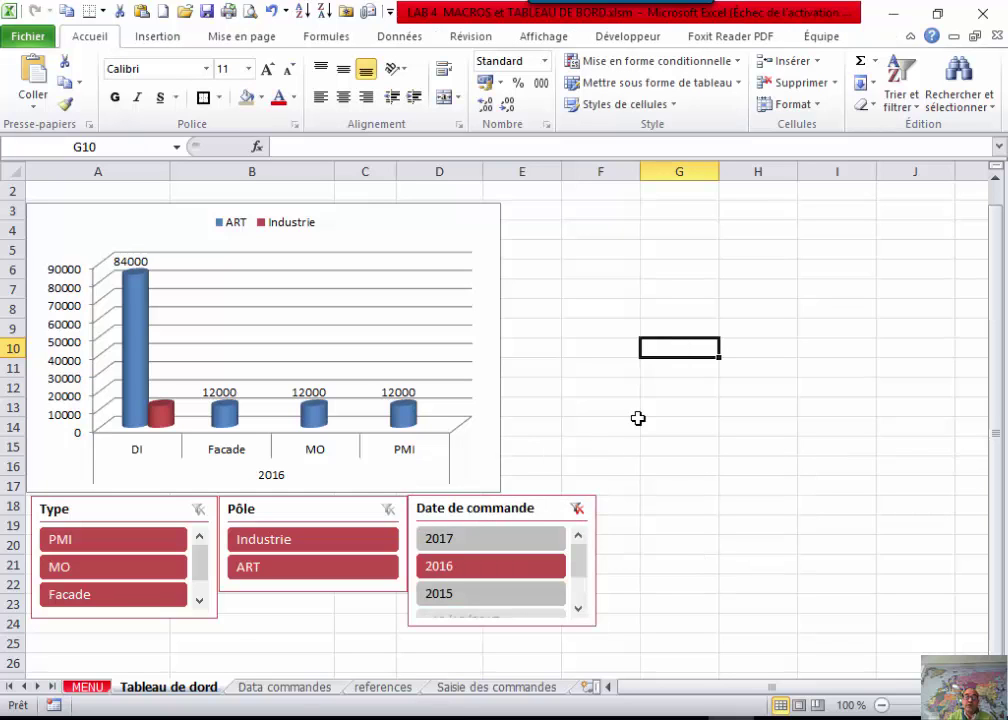
- Copy the Menu button from the Saisie des commandes sheet
click(386, 688)
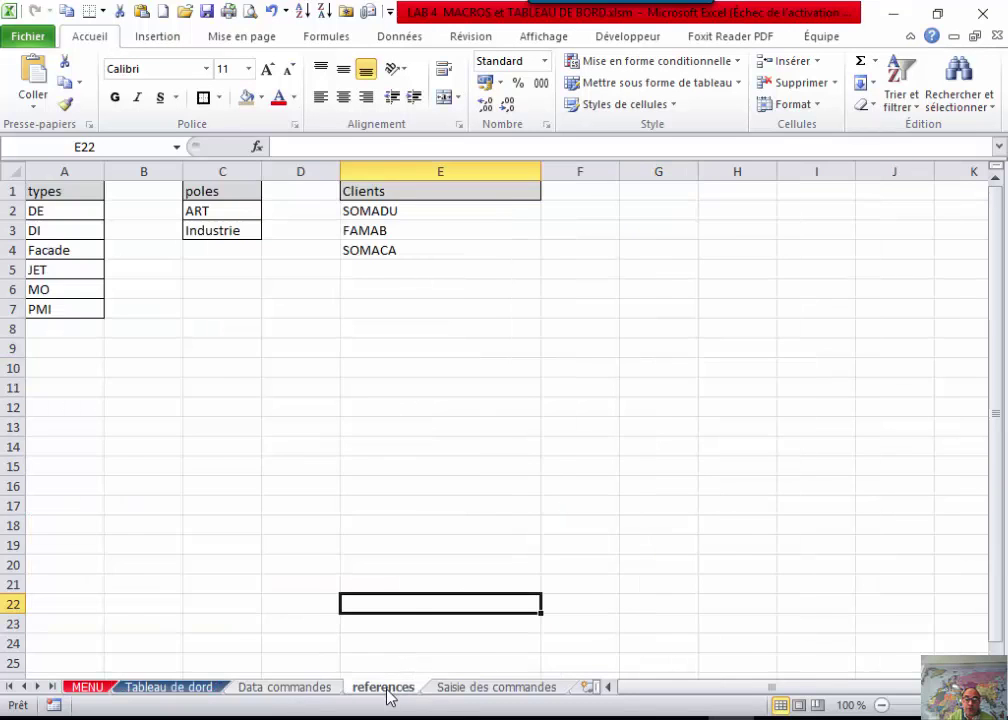
click(314, 688)
click(446, 690)
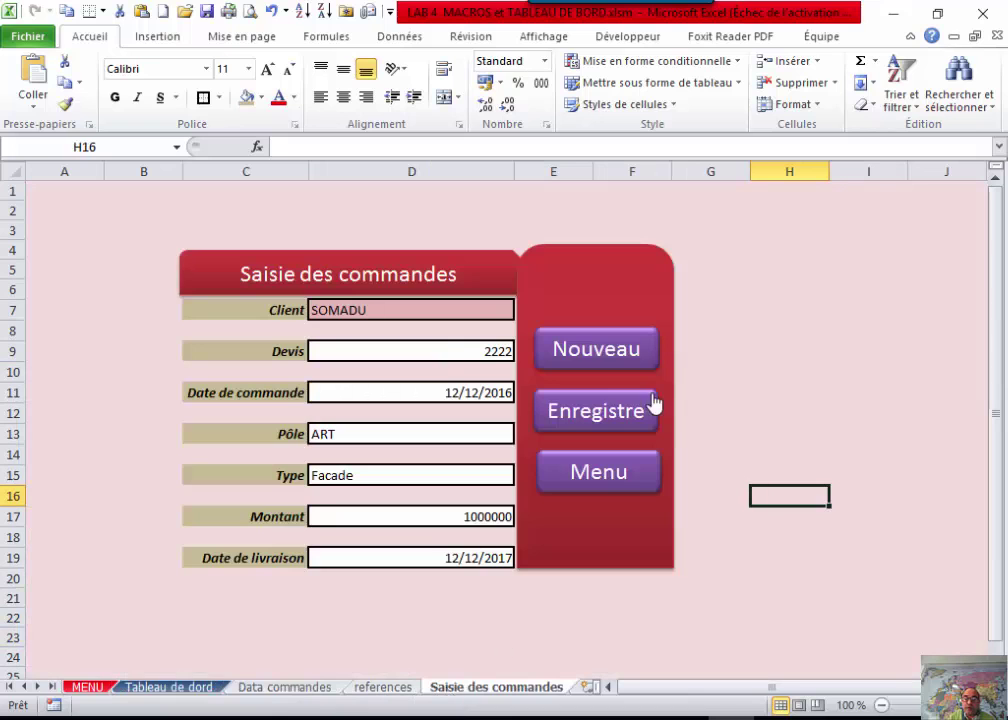
right_click(628, 524)
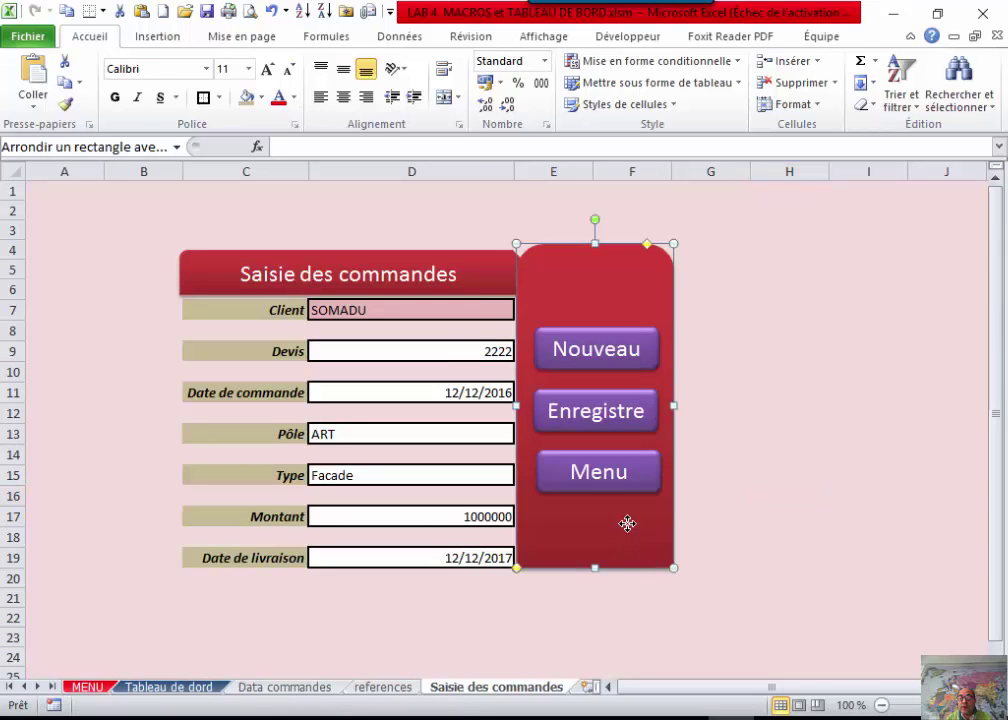
right_click(600, 482)
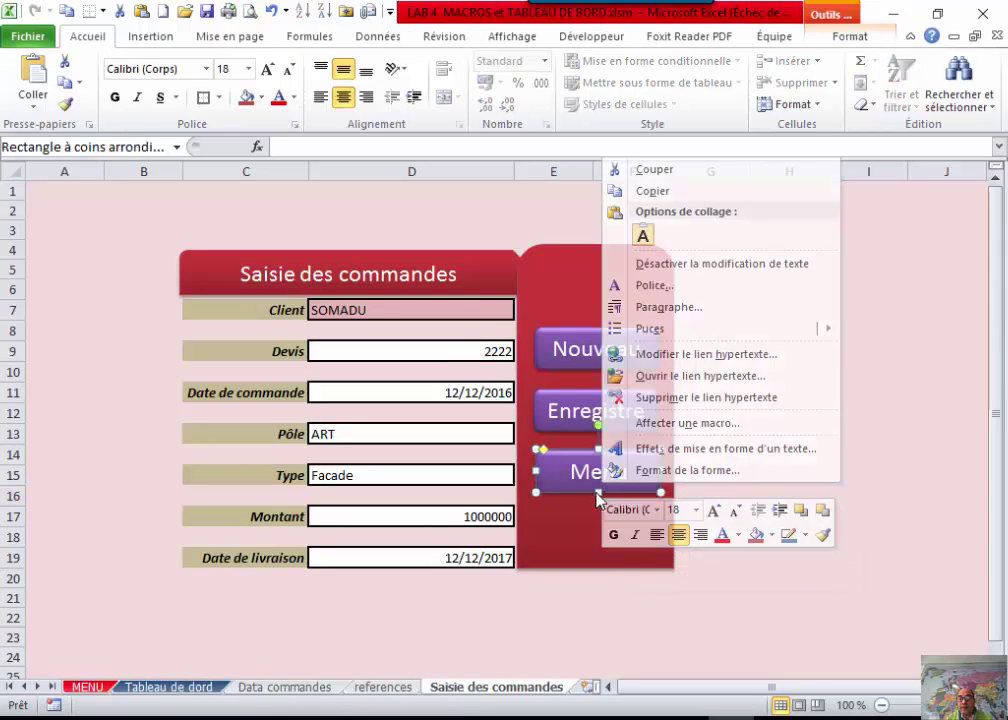
right_click(598, 498)
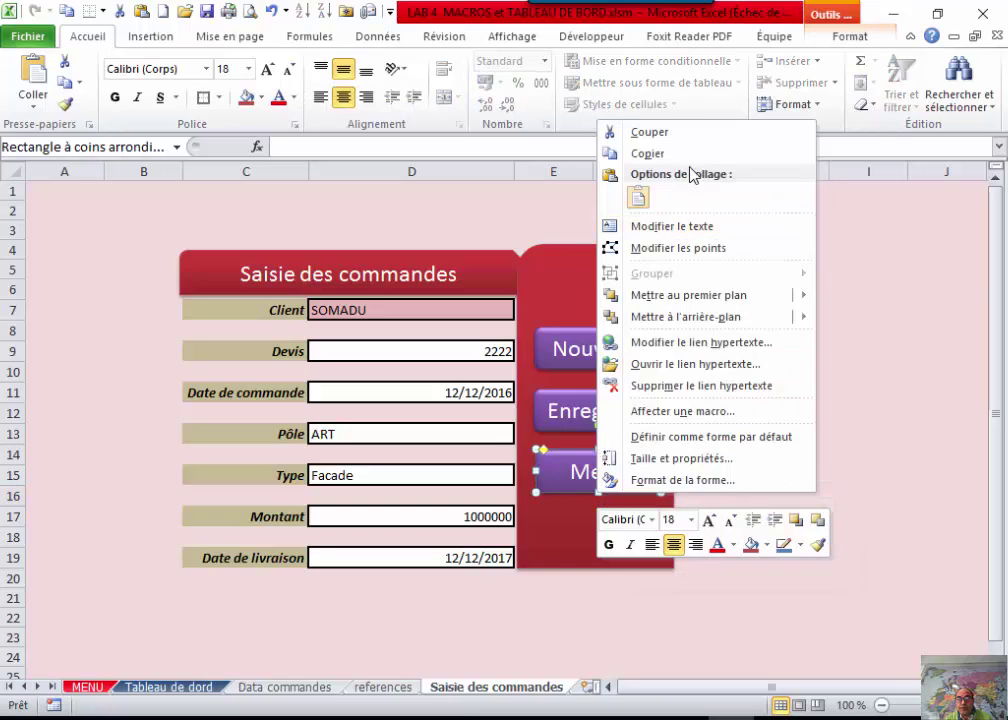
click(683, 153)
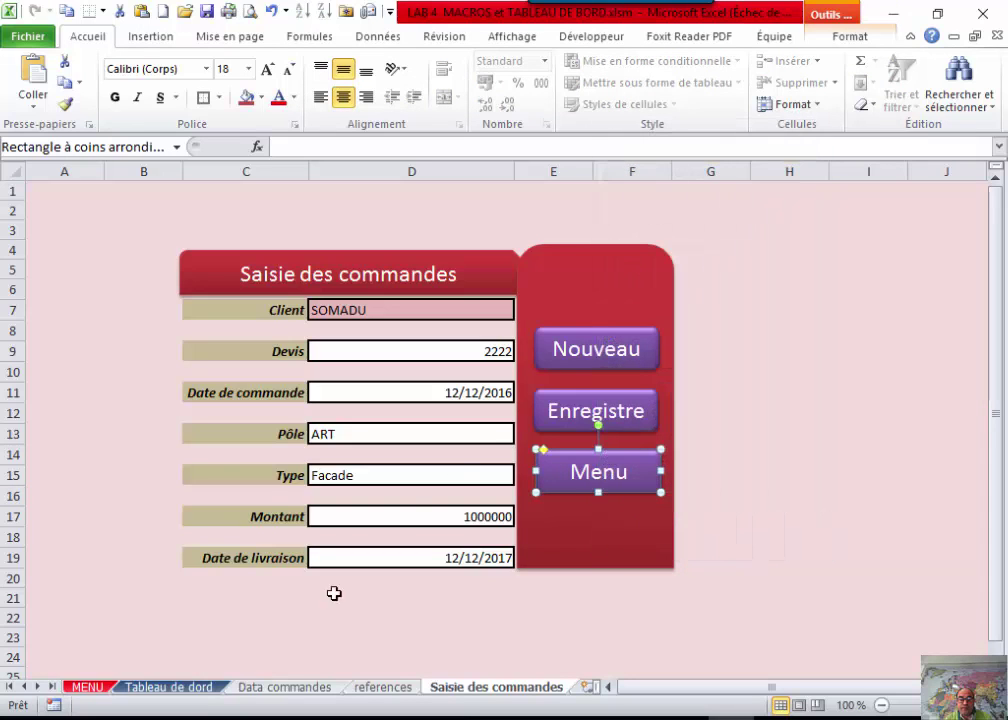
- Paste the Menu button at F2 on Tableau de bord and check it opens MENU
click(205, 689)
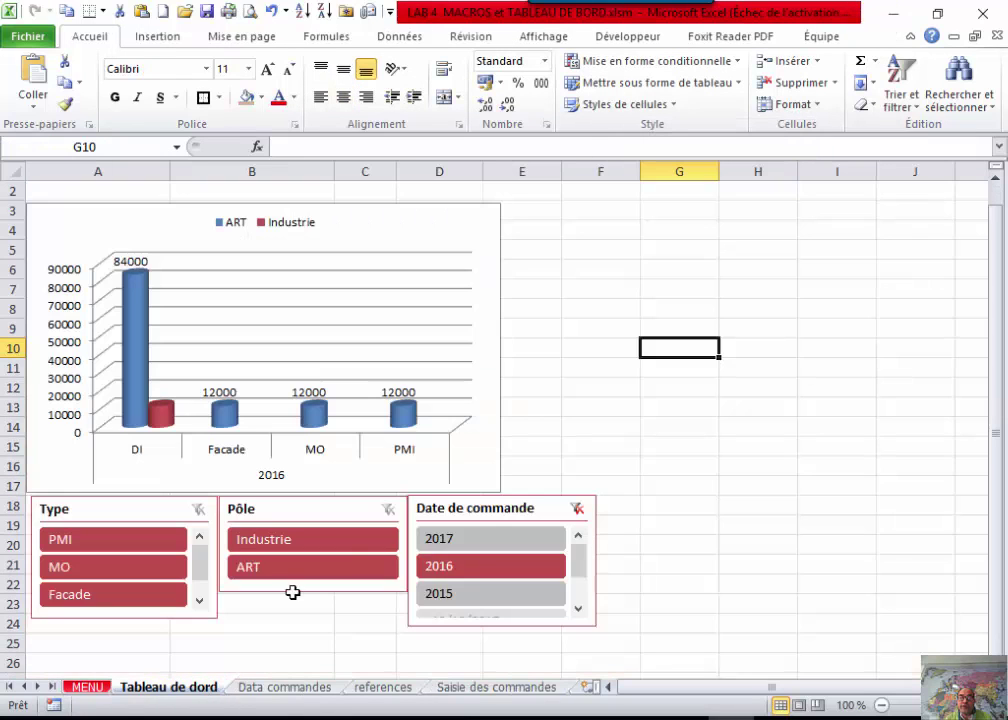
click(648, 191)
right_click(648, 191)
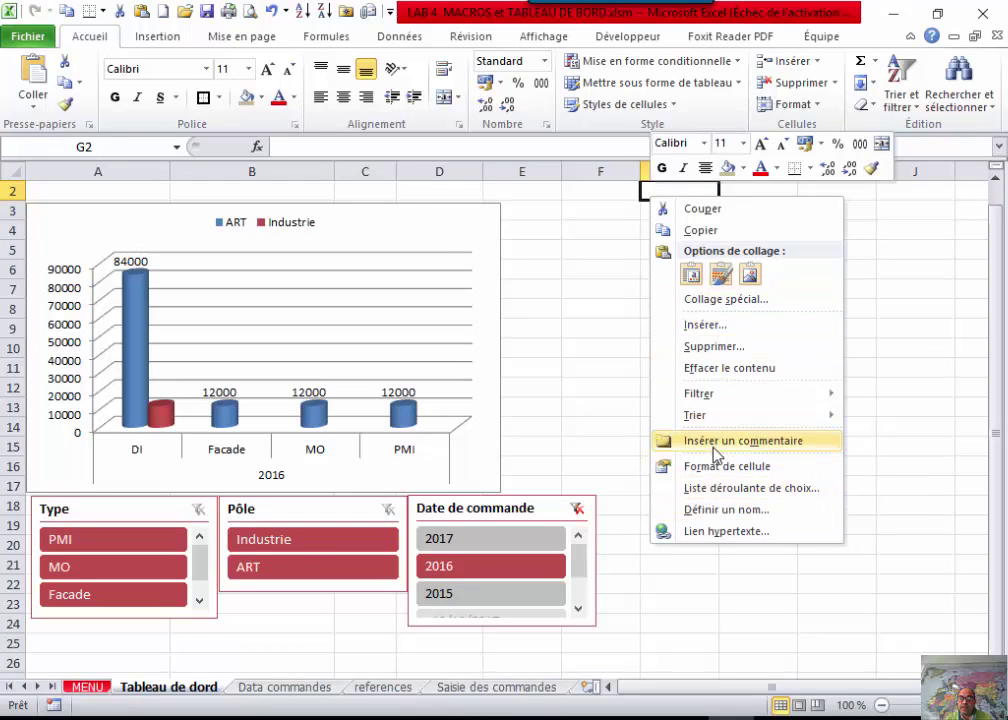
click(603, 214)
click(617, 195)
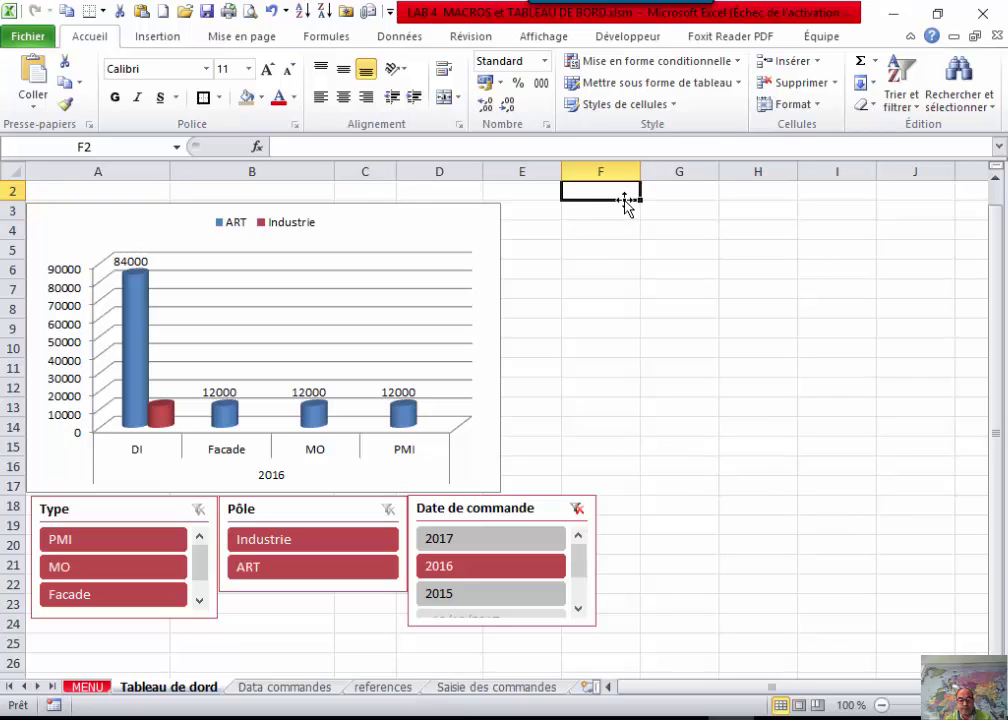
key(ctrl+v)
drag(626, 290, 626, 302)
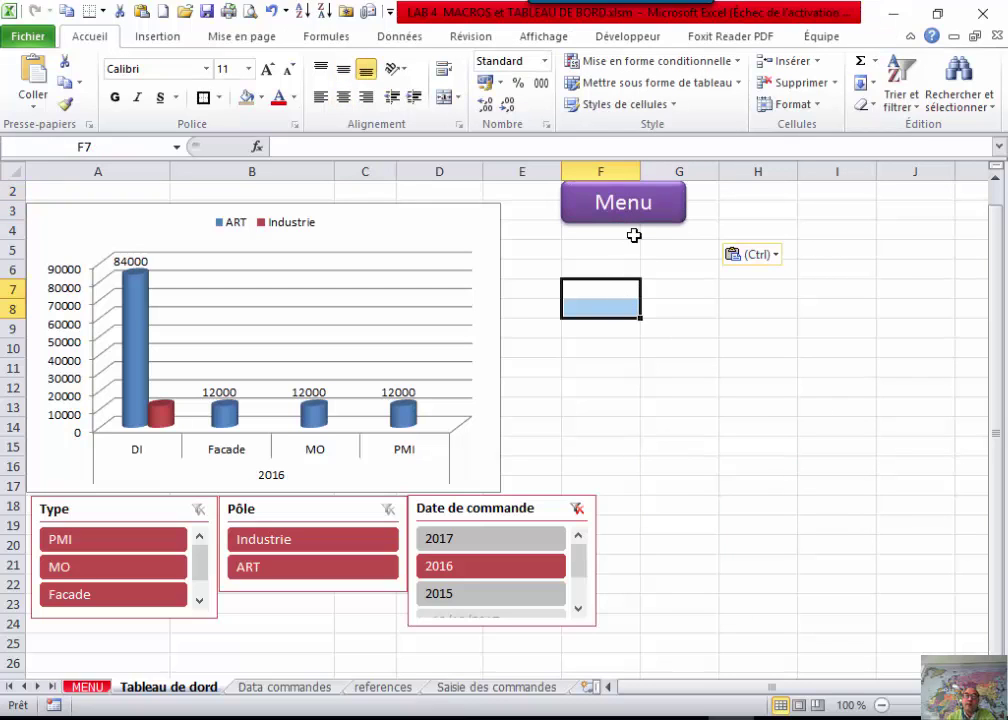
click(626, 212)
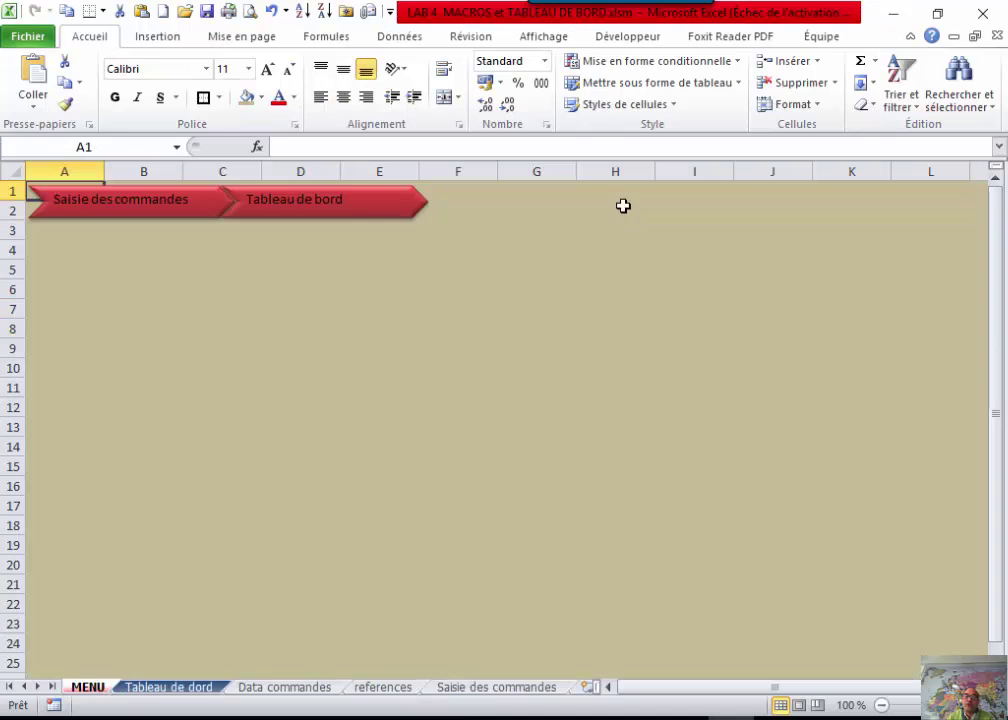
- Test the Menu buttons navigating between MENU, Saisie des commandes and Tableau de bord
click(128, 202)
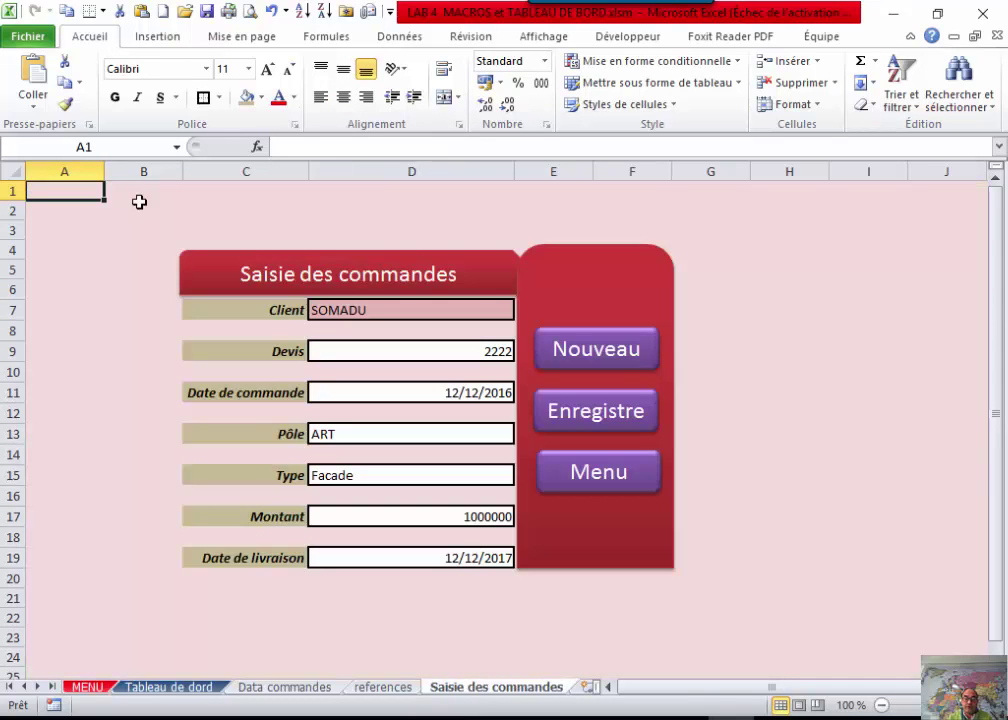
click(591, 481)
click(288, 212)
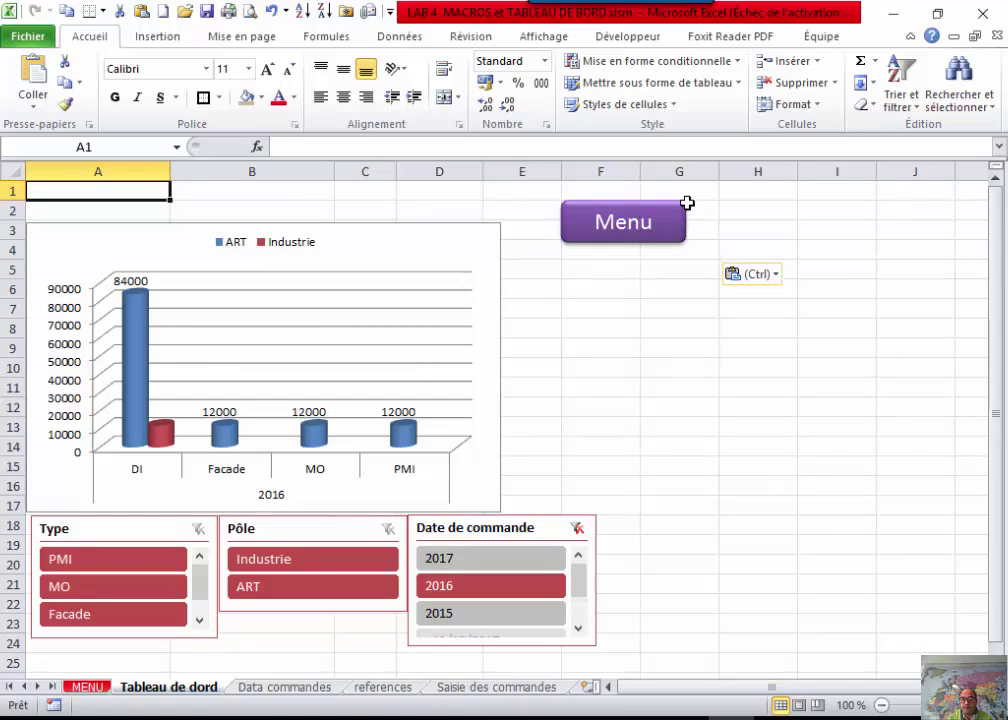
click(679, 214)
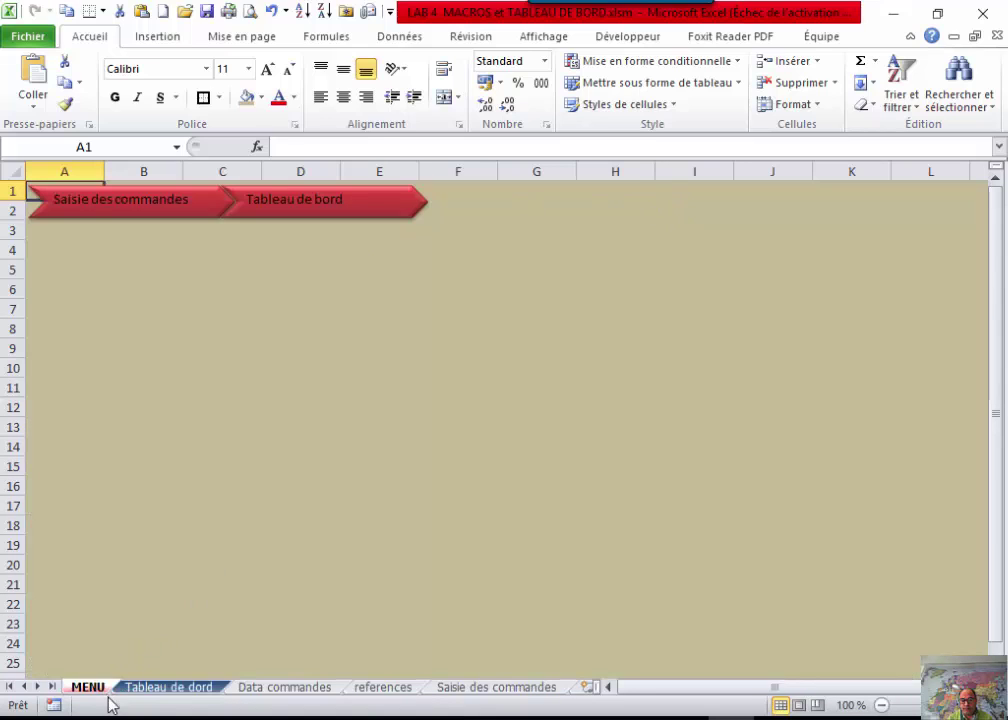
click(138, 205)
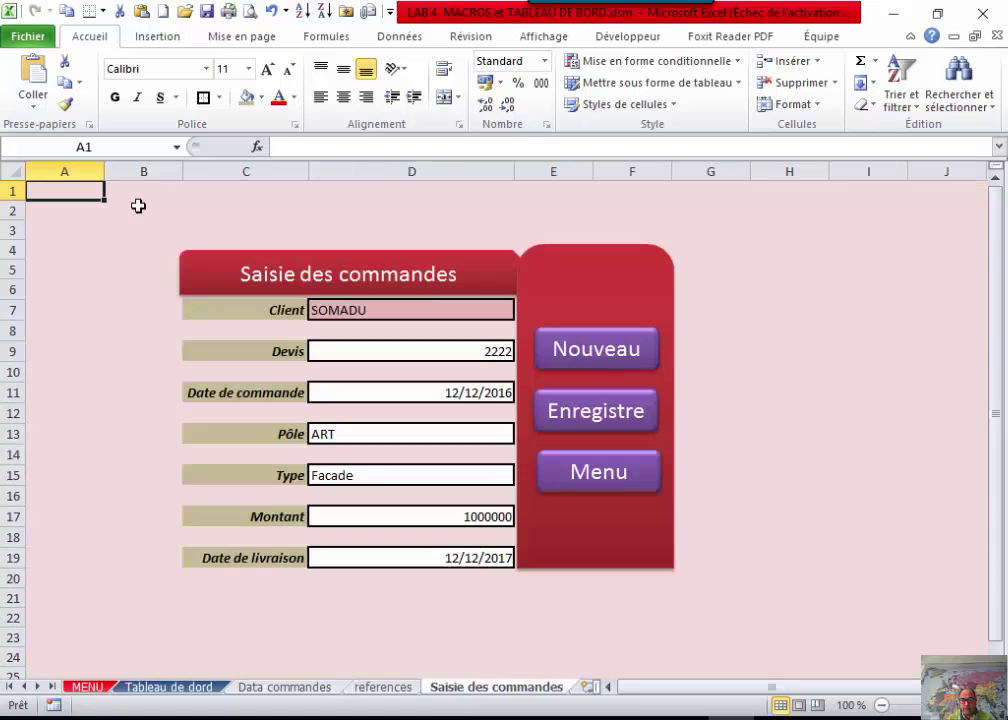
click(742, 262)
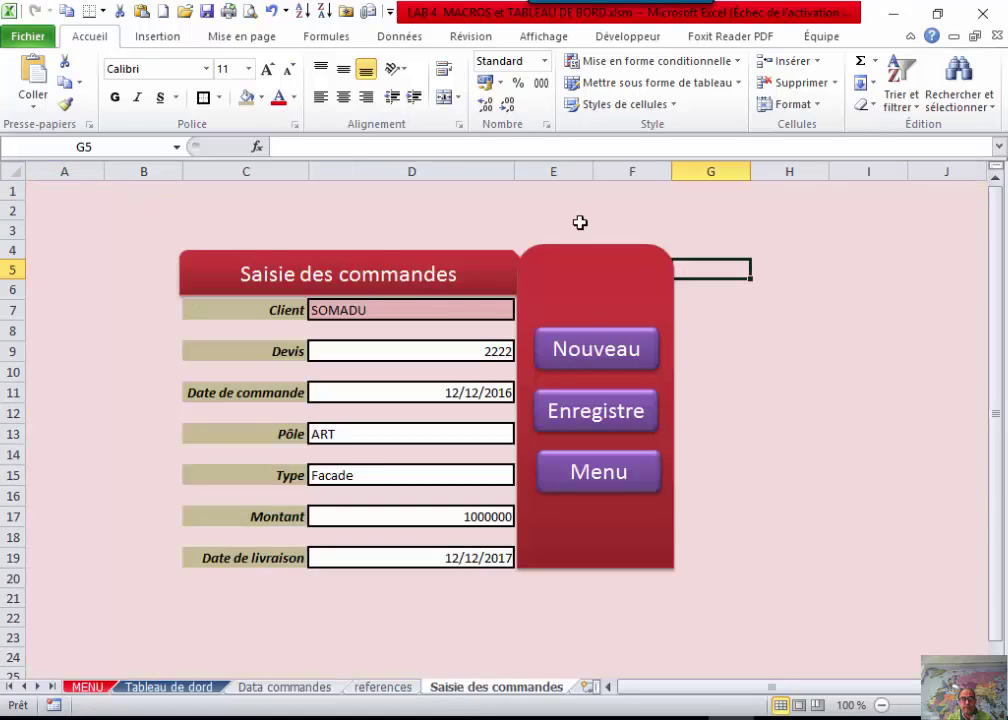
- Save the workbook, return to Tableau de bord, and open the pivot chart's Analyse tools
click(209, 12)
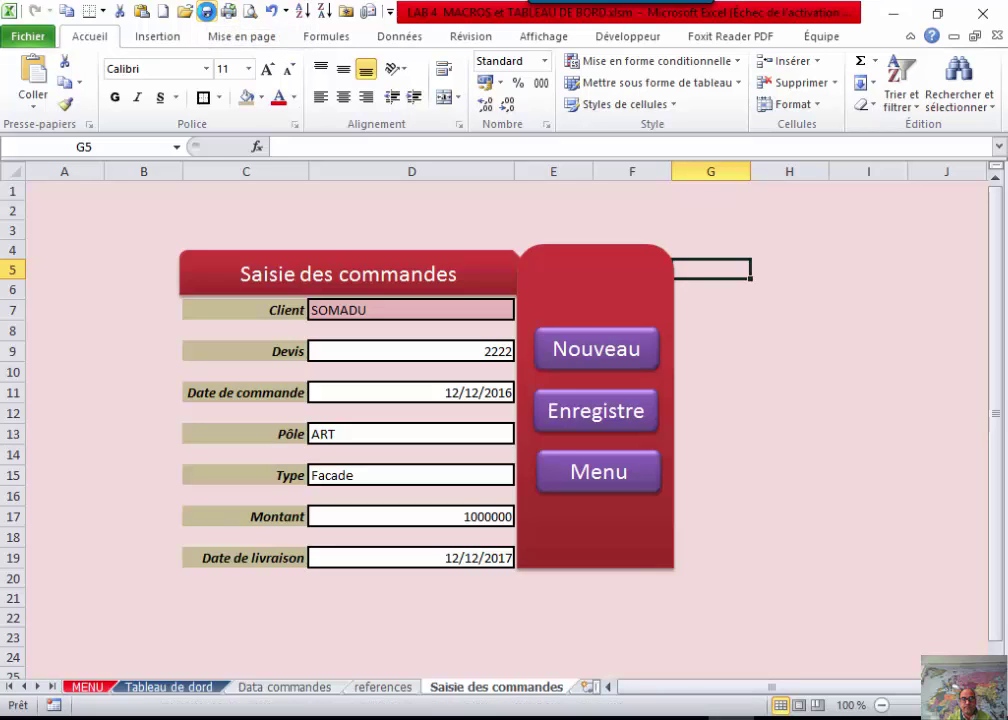
click(783, 389)
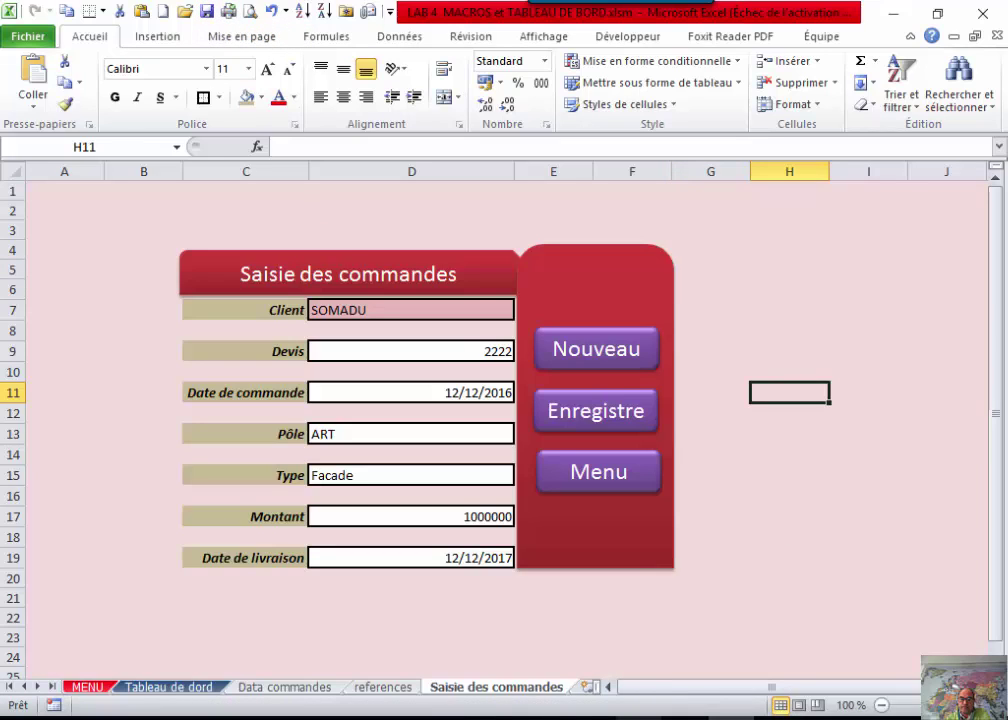
click(168, 688)
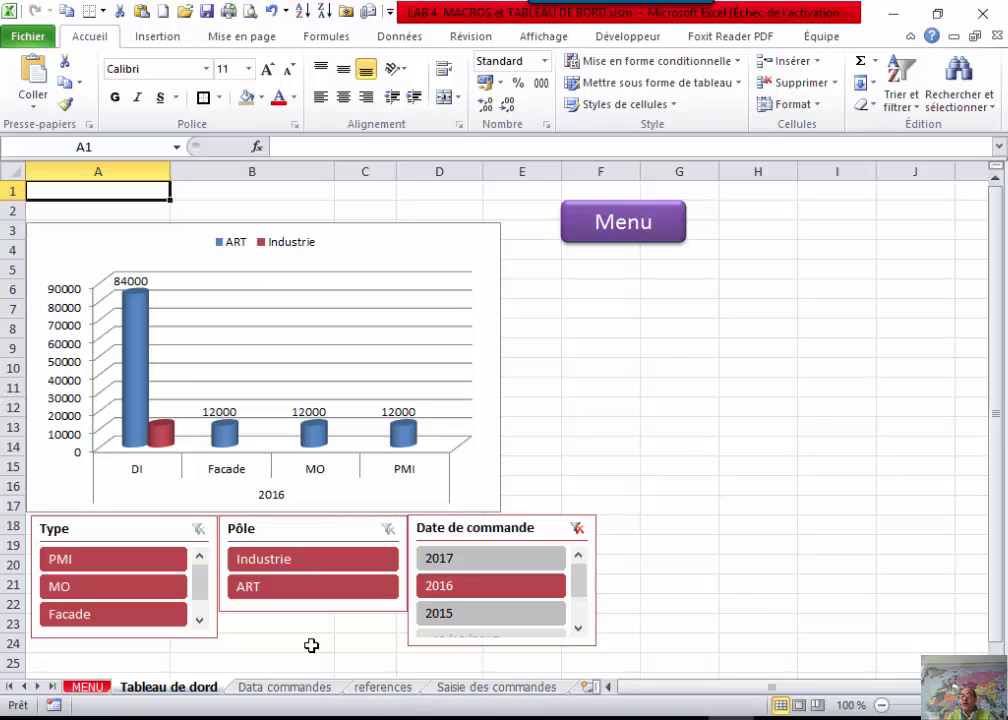
click(88, 687)
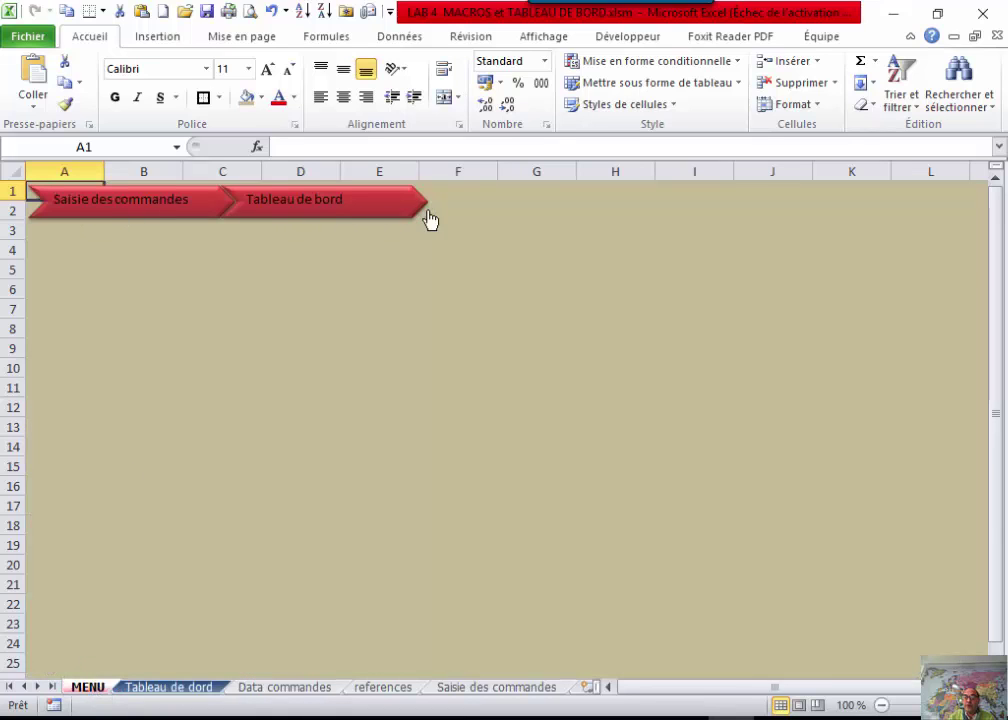
click(170, 689)
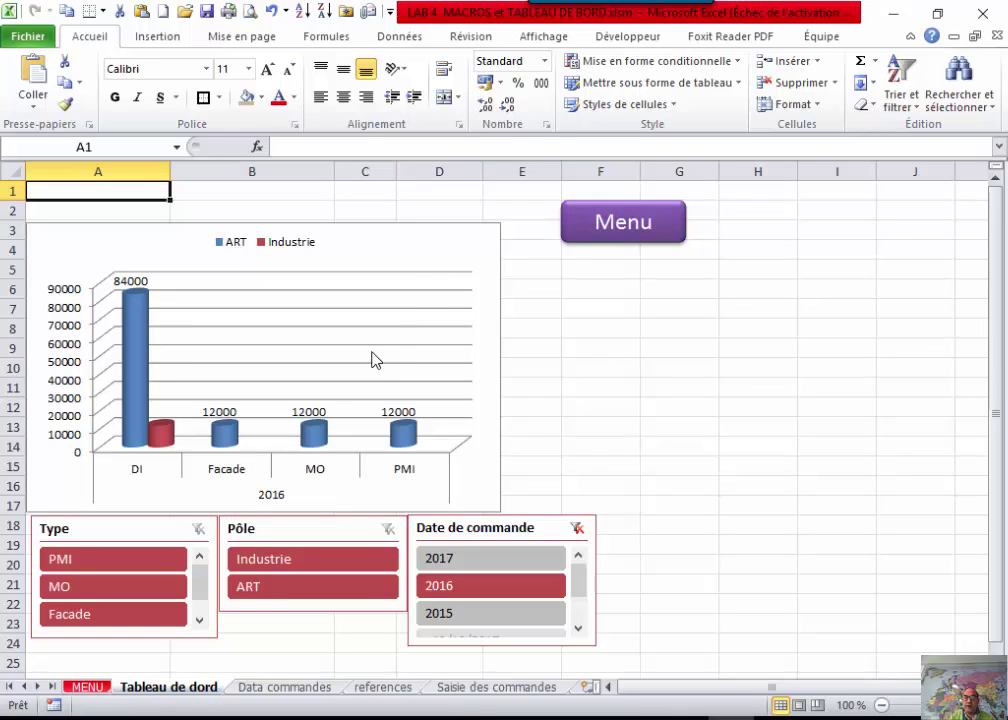
click(419, 253)
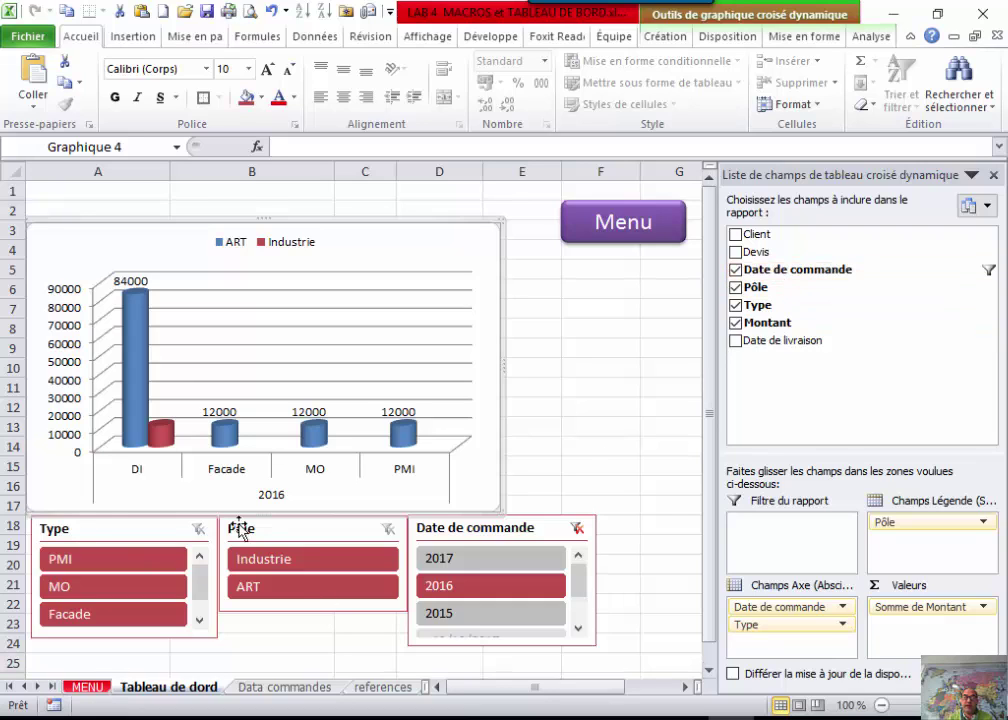
click(869, 37)
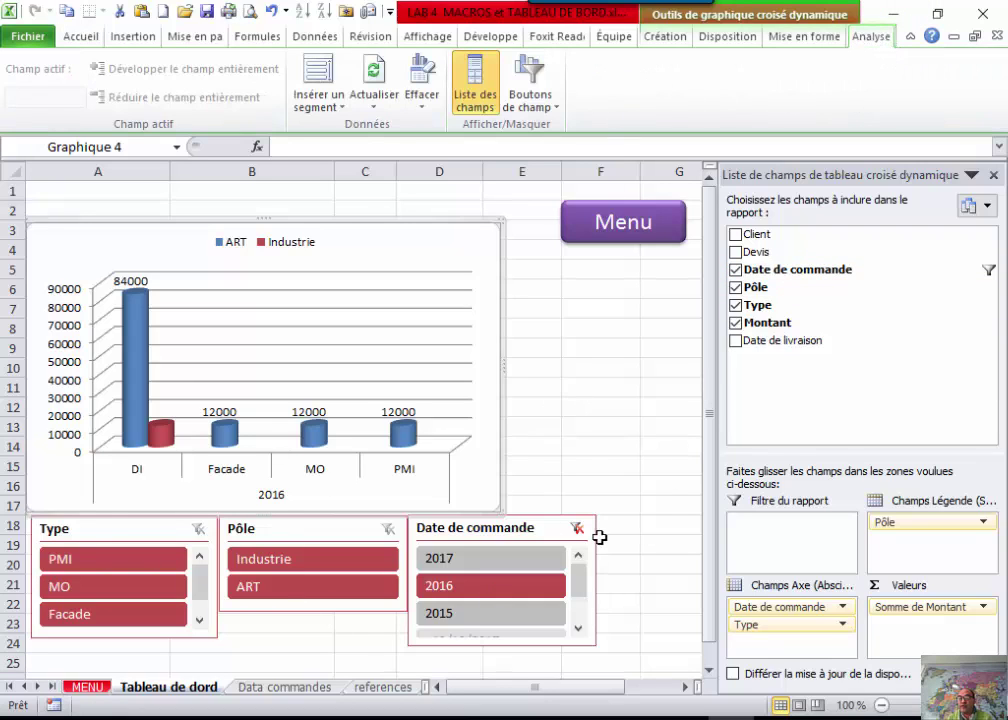